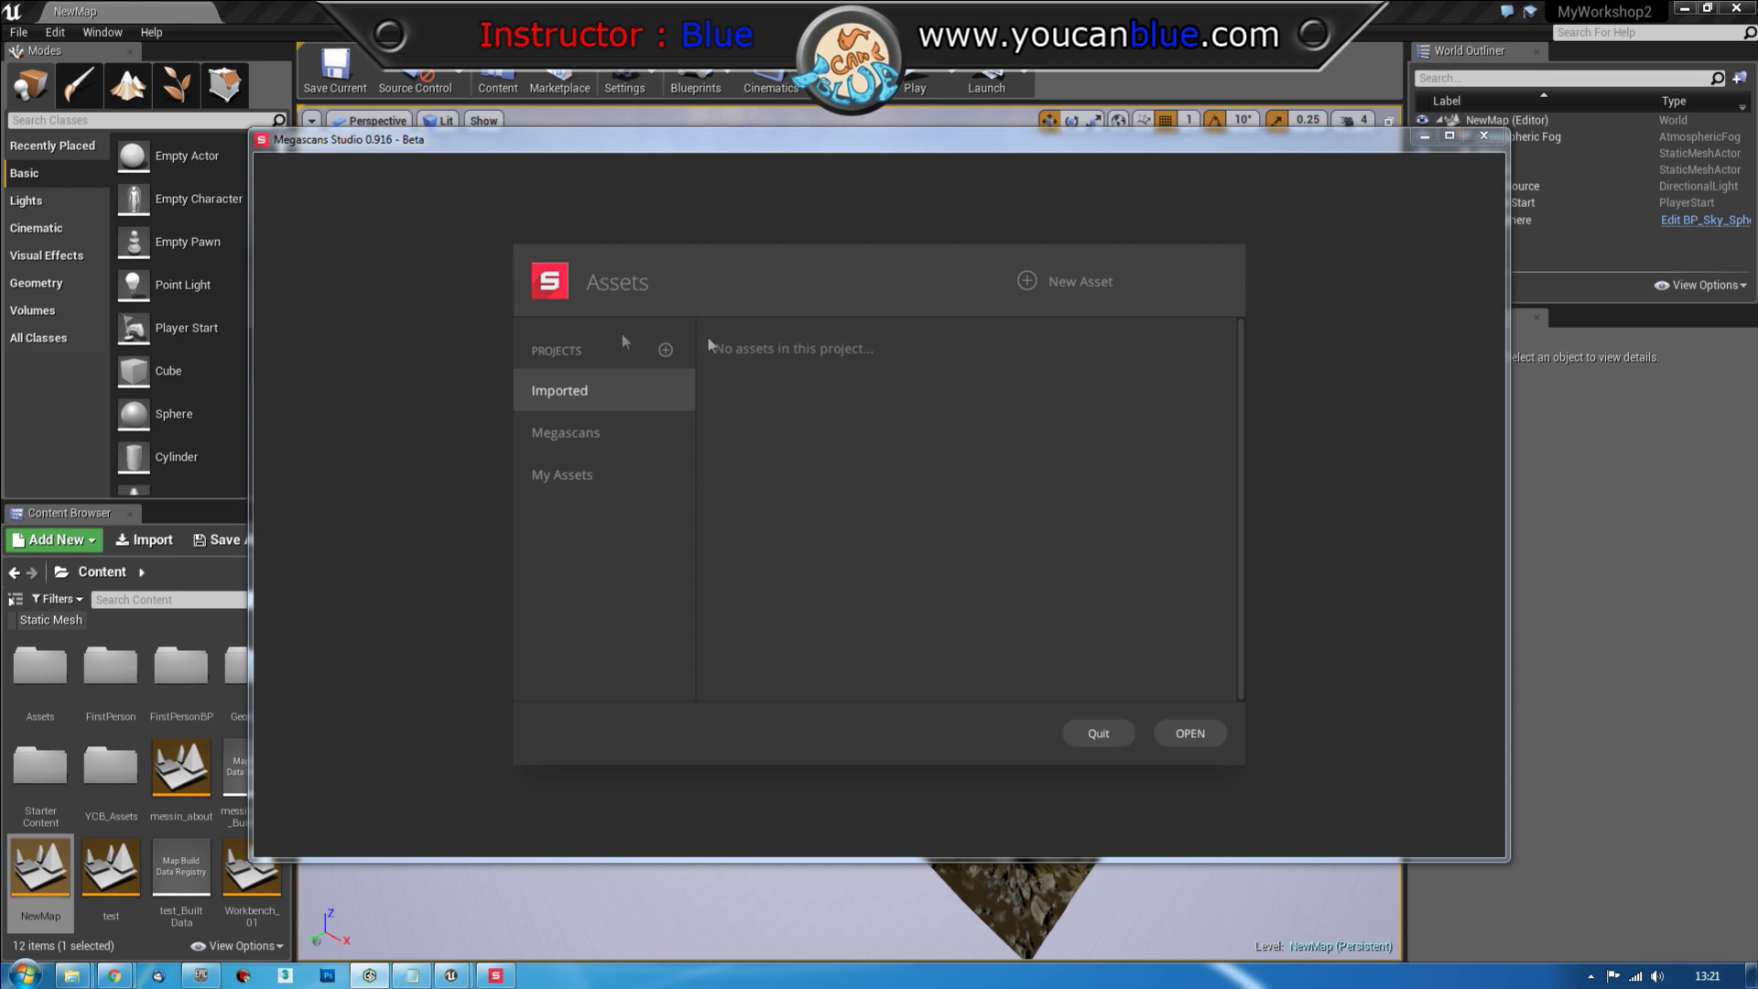
Create a new asset named Tiled Broken Floor with a 2x2 m ground size, 2048 px resolution and the Metalness workflow
click(1051, 284)
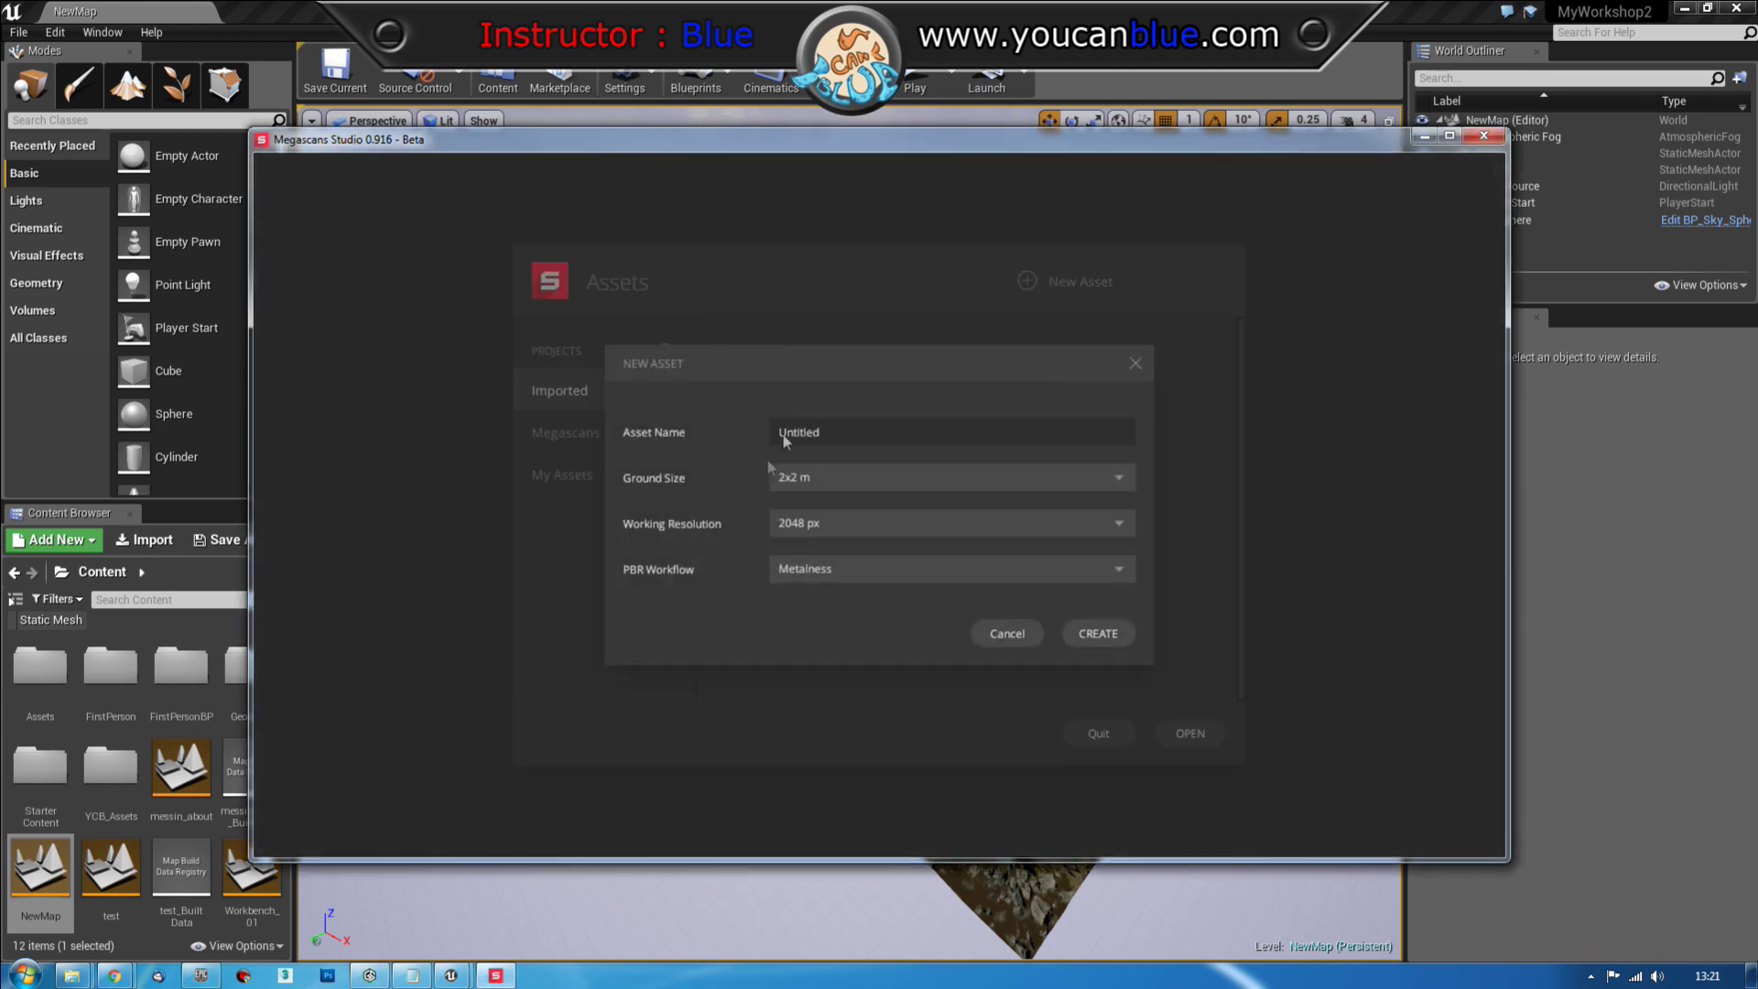
double_click(889, 432)
text(Tiled Broken Floor)
click(1094, 641)
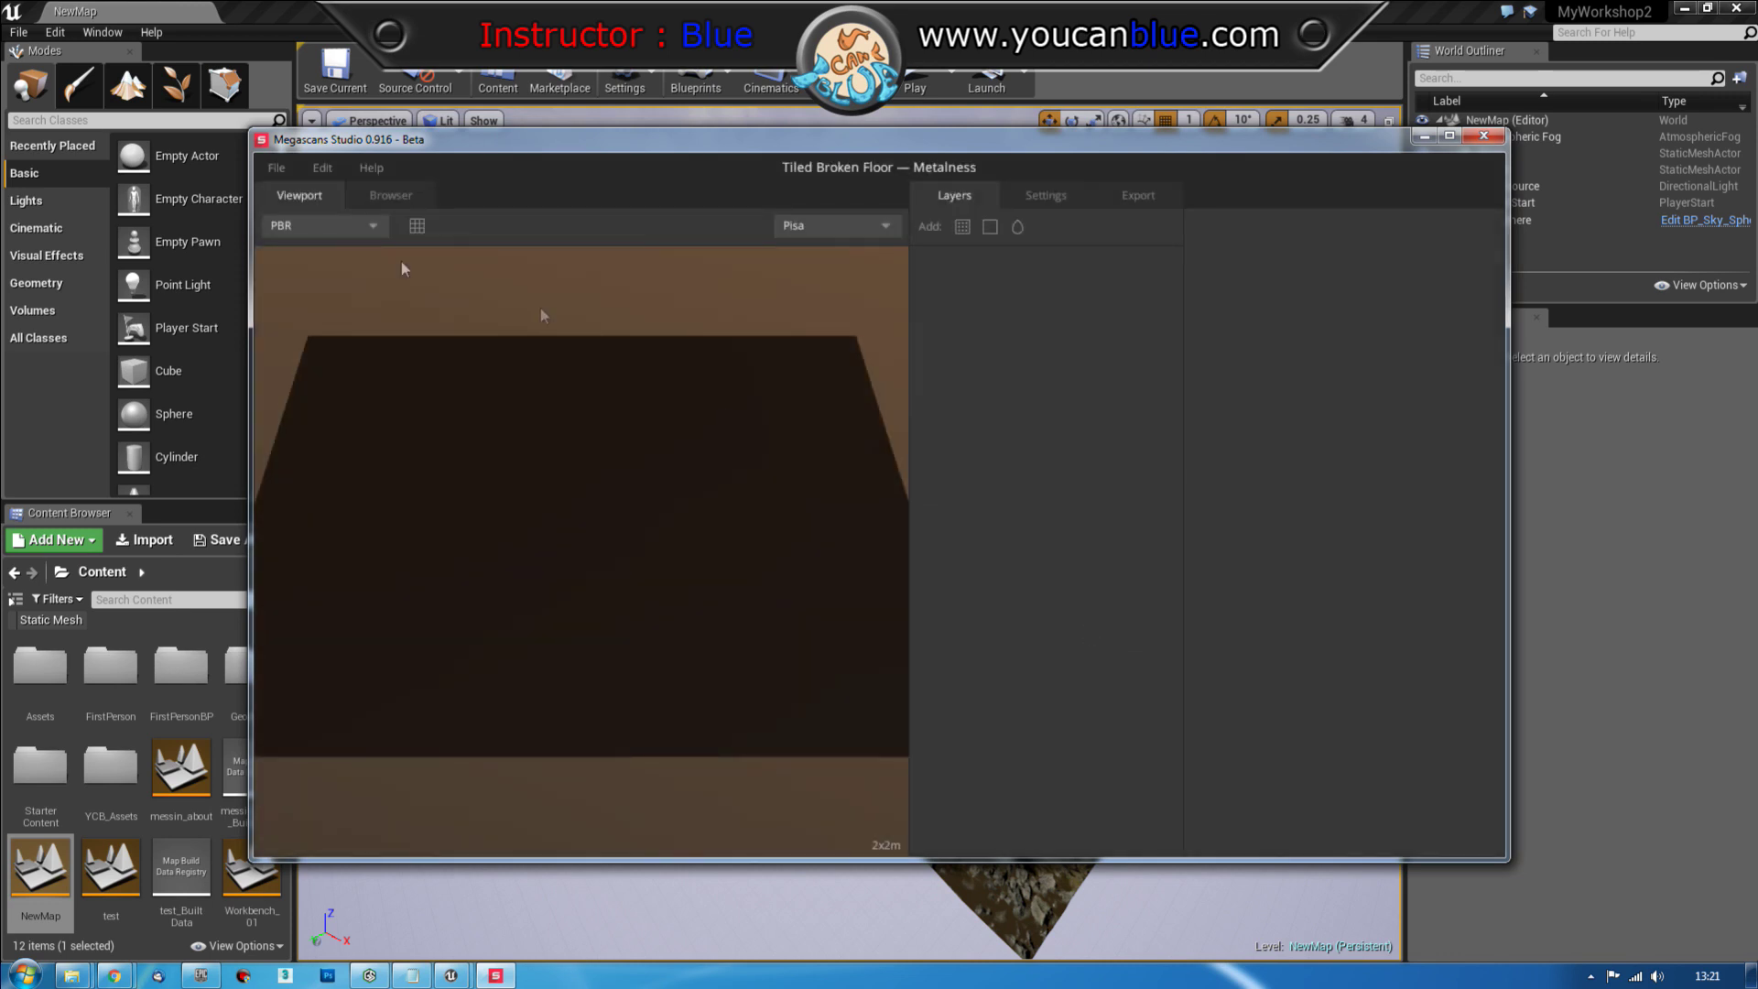
Start importing a surface and get the path of the tile_brokenfloor_2k_TGA texture folder from the file explorer
click(277, 167)
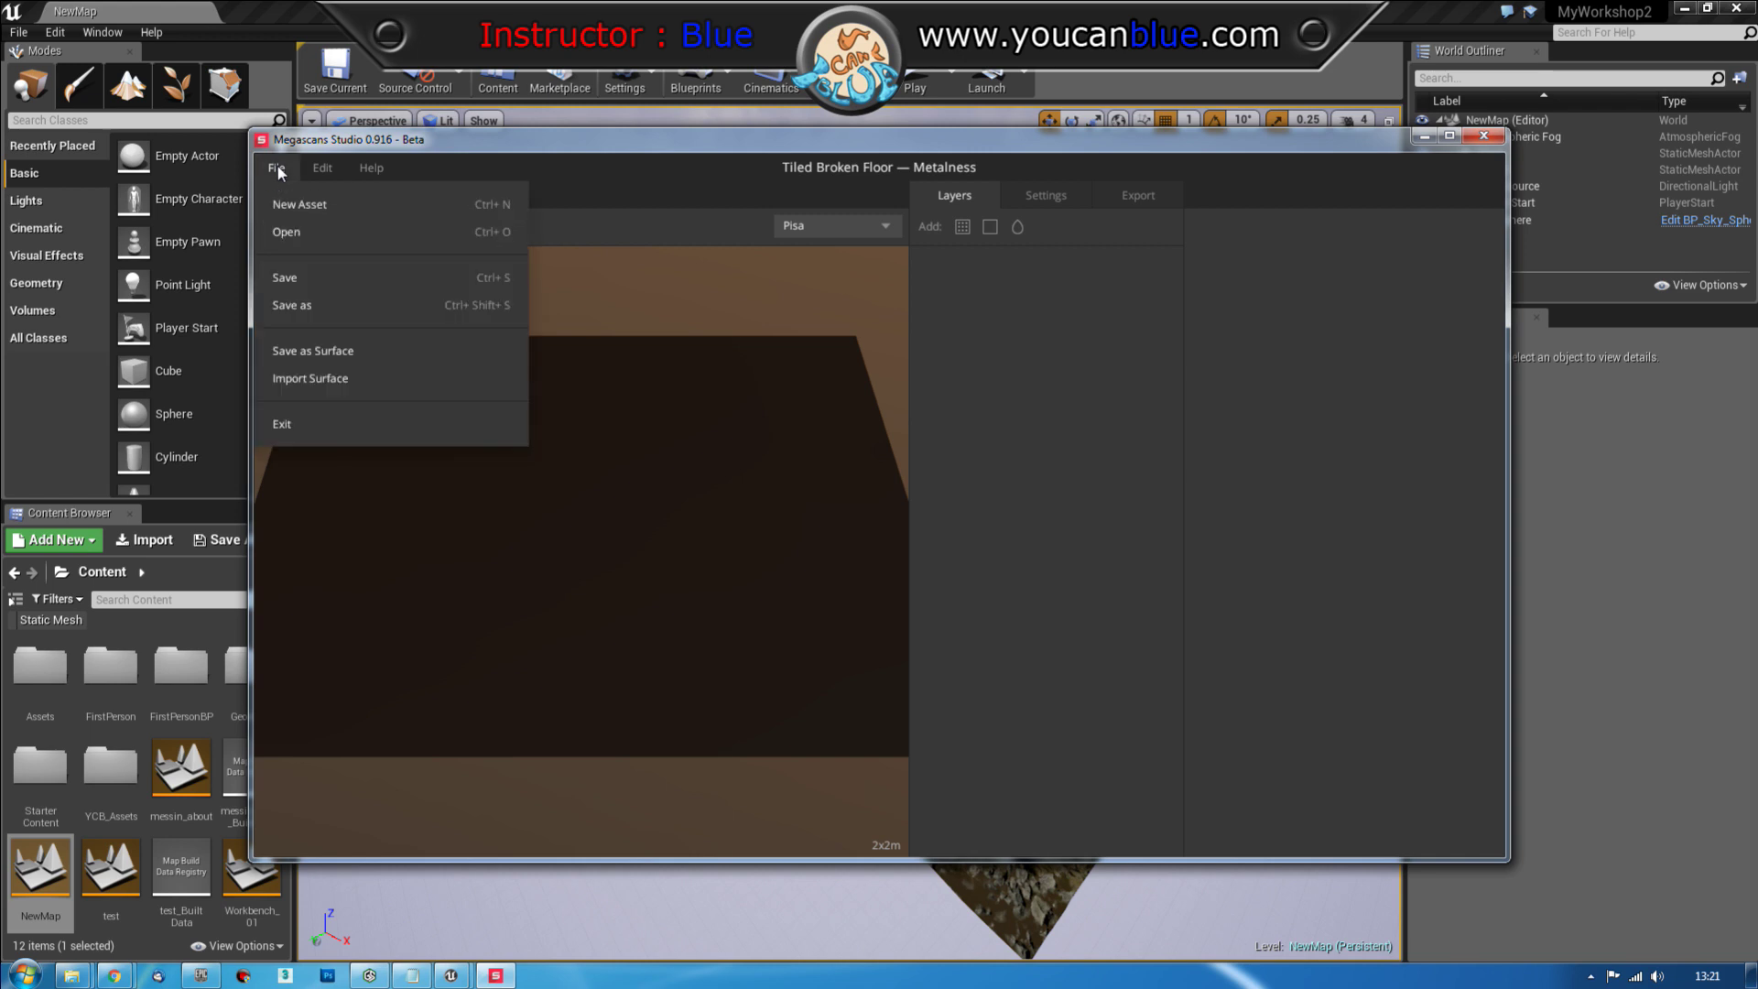
click(320, 381)
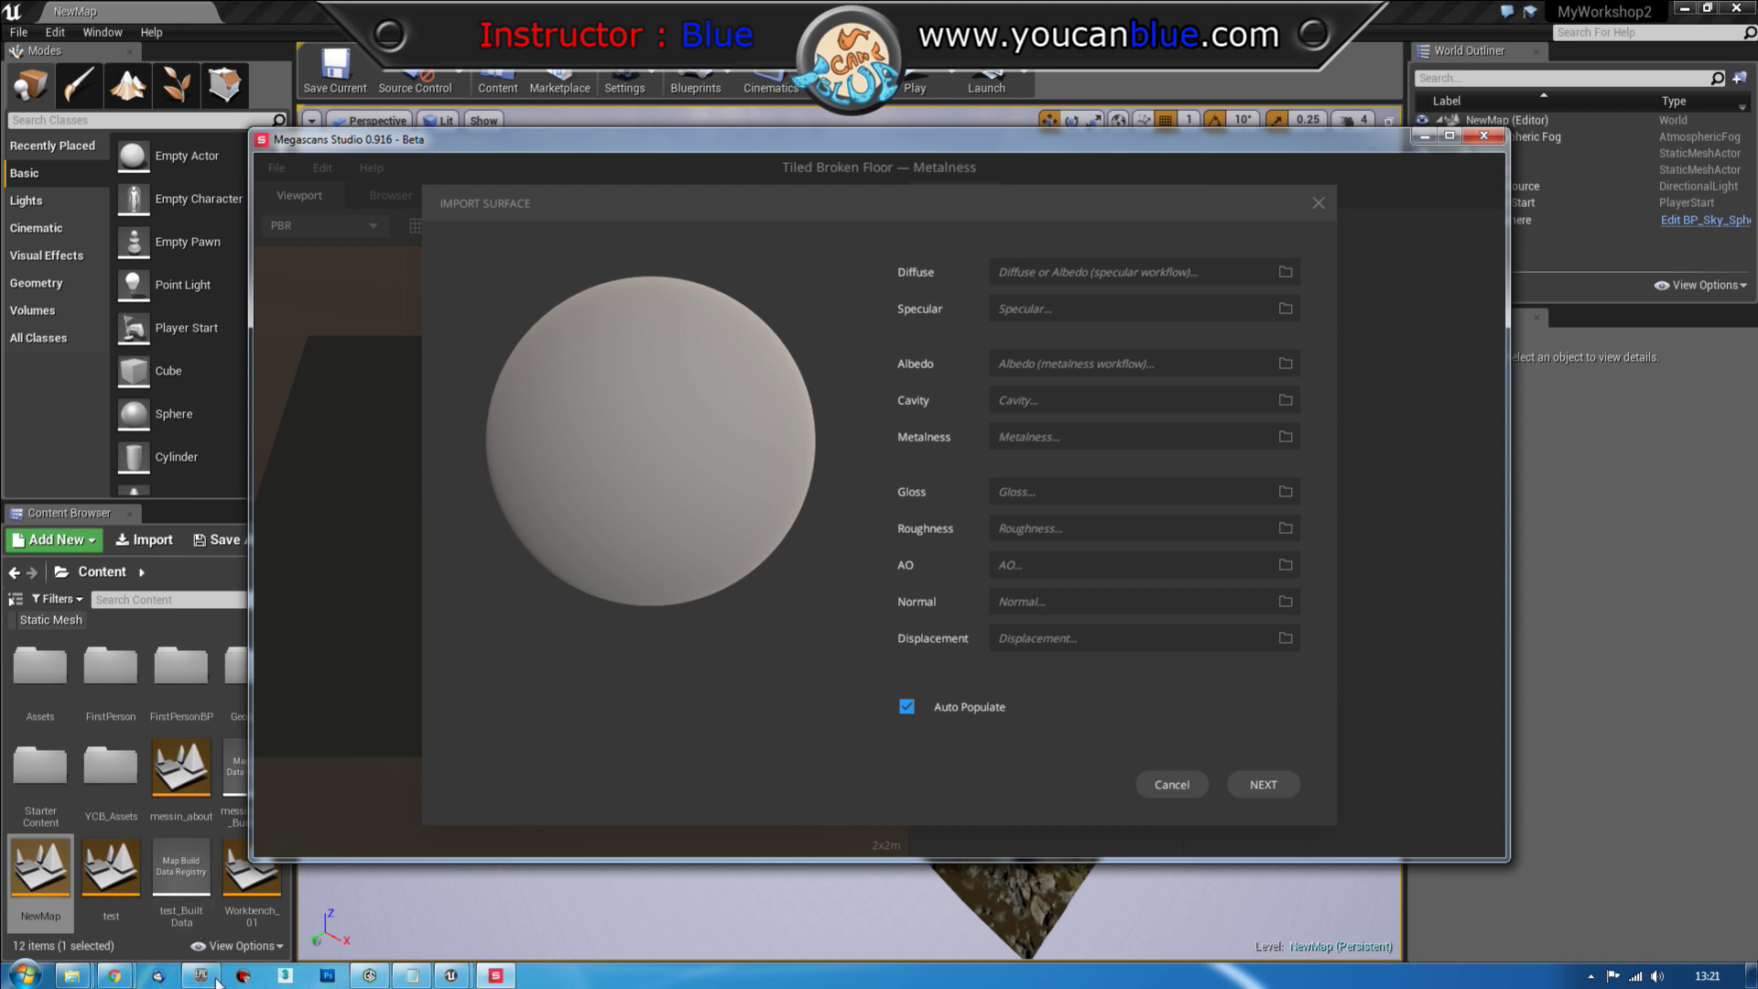
click(79, 977)
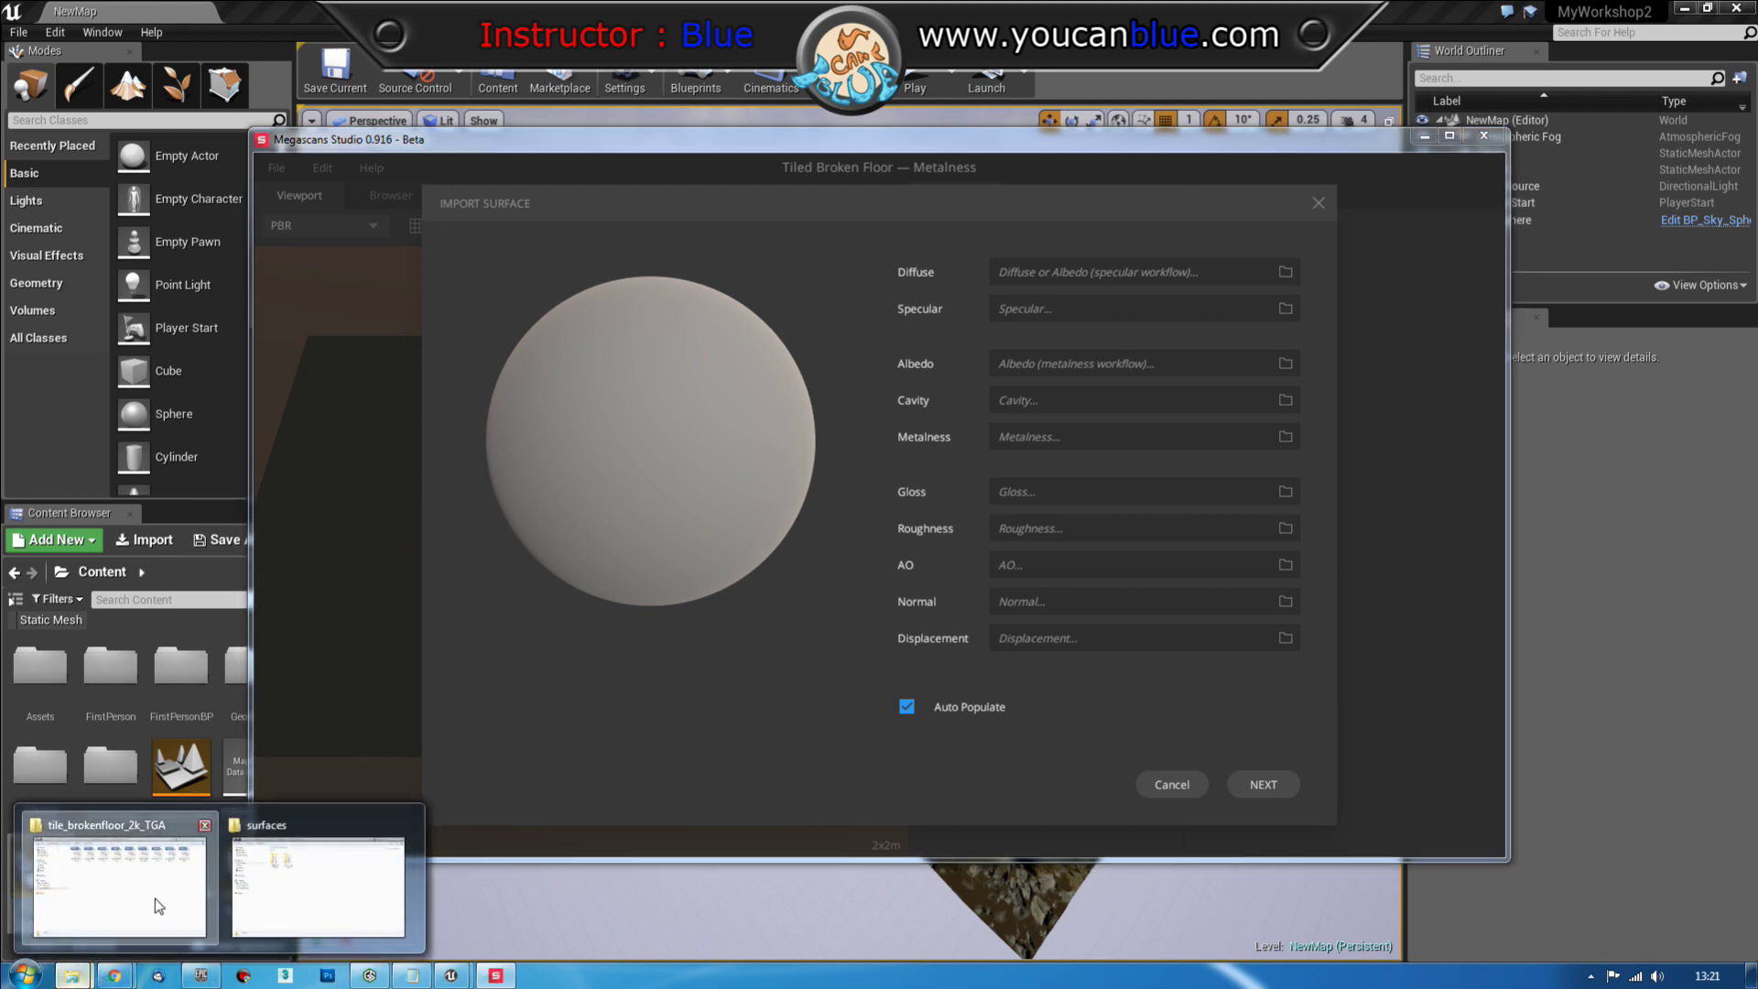
click(157, 898)
mouse_move(1757, 134)
mouse_down()
mouse_move(1465, 183)
mouse_move(1186, 129)
mouse_move(1757, 148)
mouse_up()
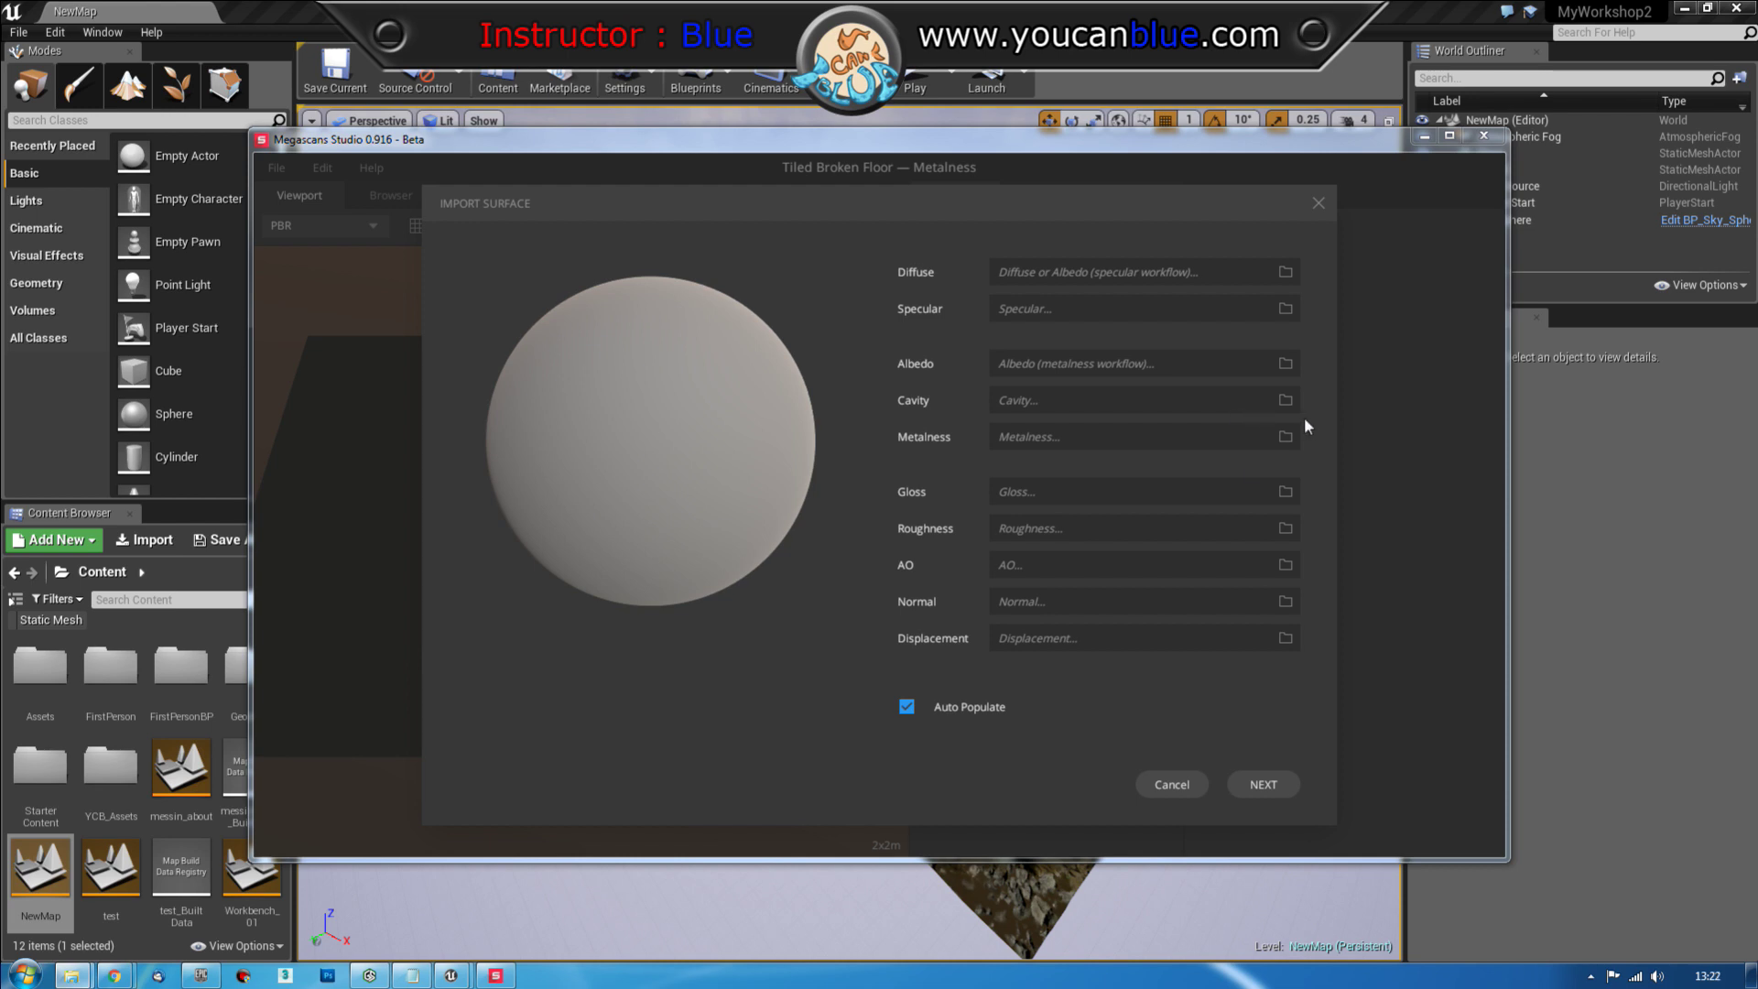
Load tile_brokenfloor_2k_d from the tile_brokenfloor_2k_TGA folder as the diffuse map, with Auto Populate filling the matching maps
click(1286, 271)
click(1227, 460)
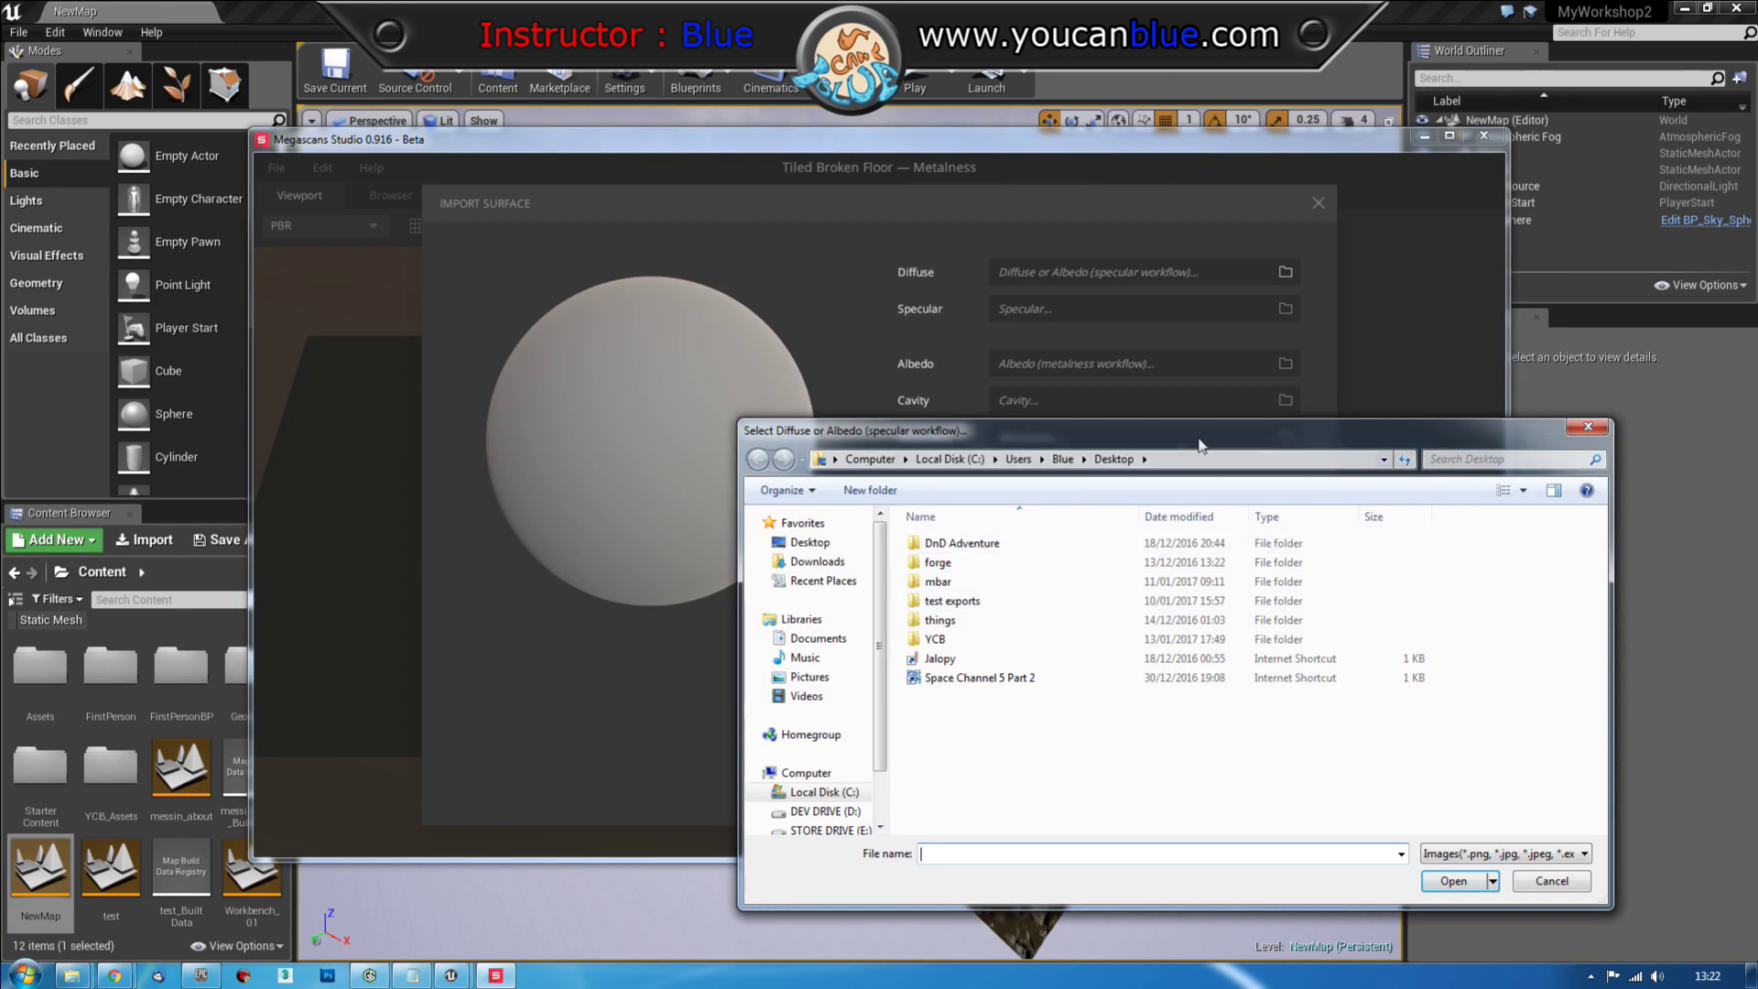
text(E:\GAMEDEV FOLDER\Textures\tile_brokenfloor_pbr\TGA\tile_brokenfloor_2k_TGA)
key(Return)
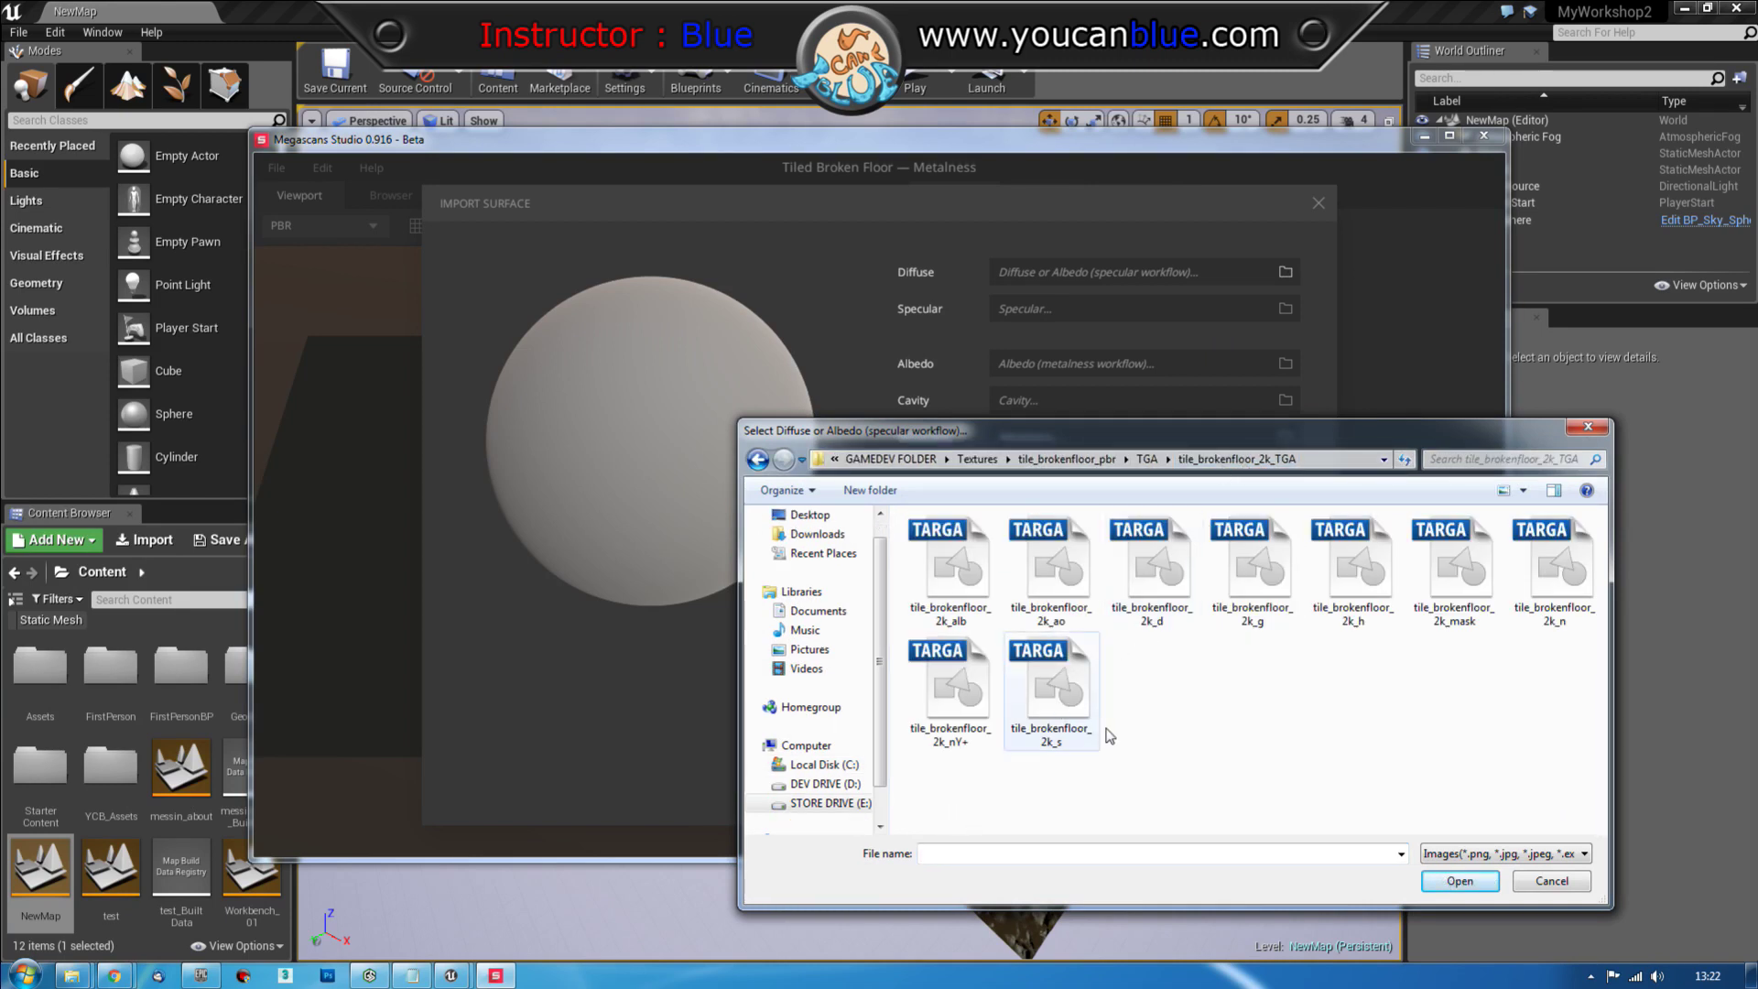
double_click(1157, 590)
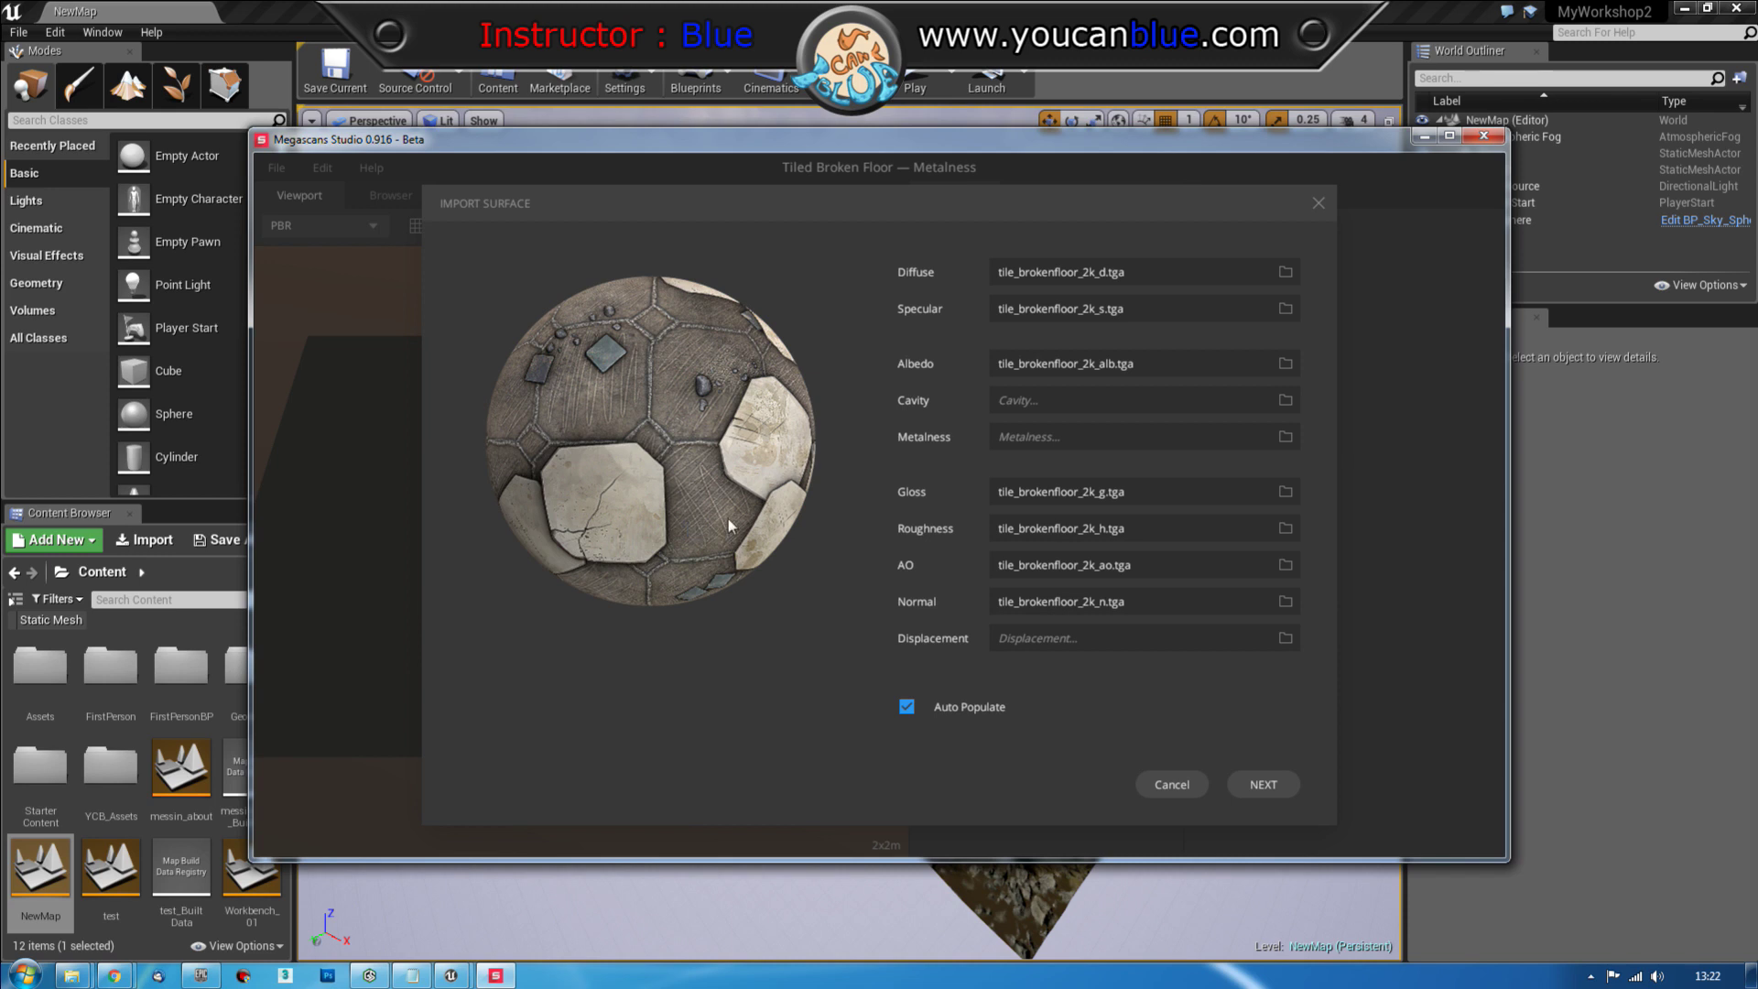
Assign tile_brokenfloor_2k_d from the same texture folder as the displacement map and continue to the surface details
click(1264, 786)
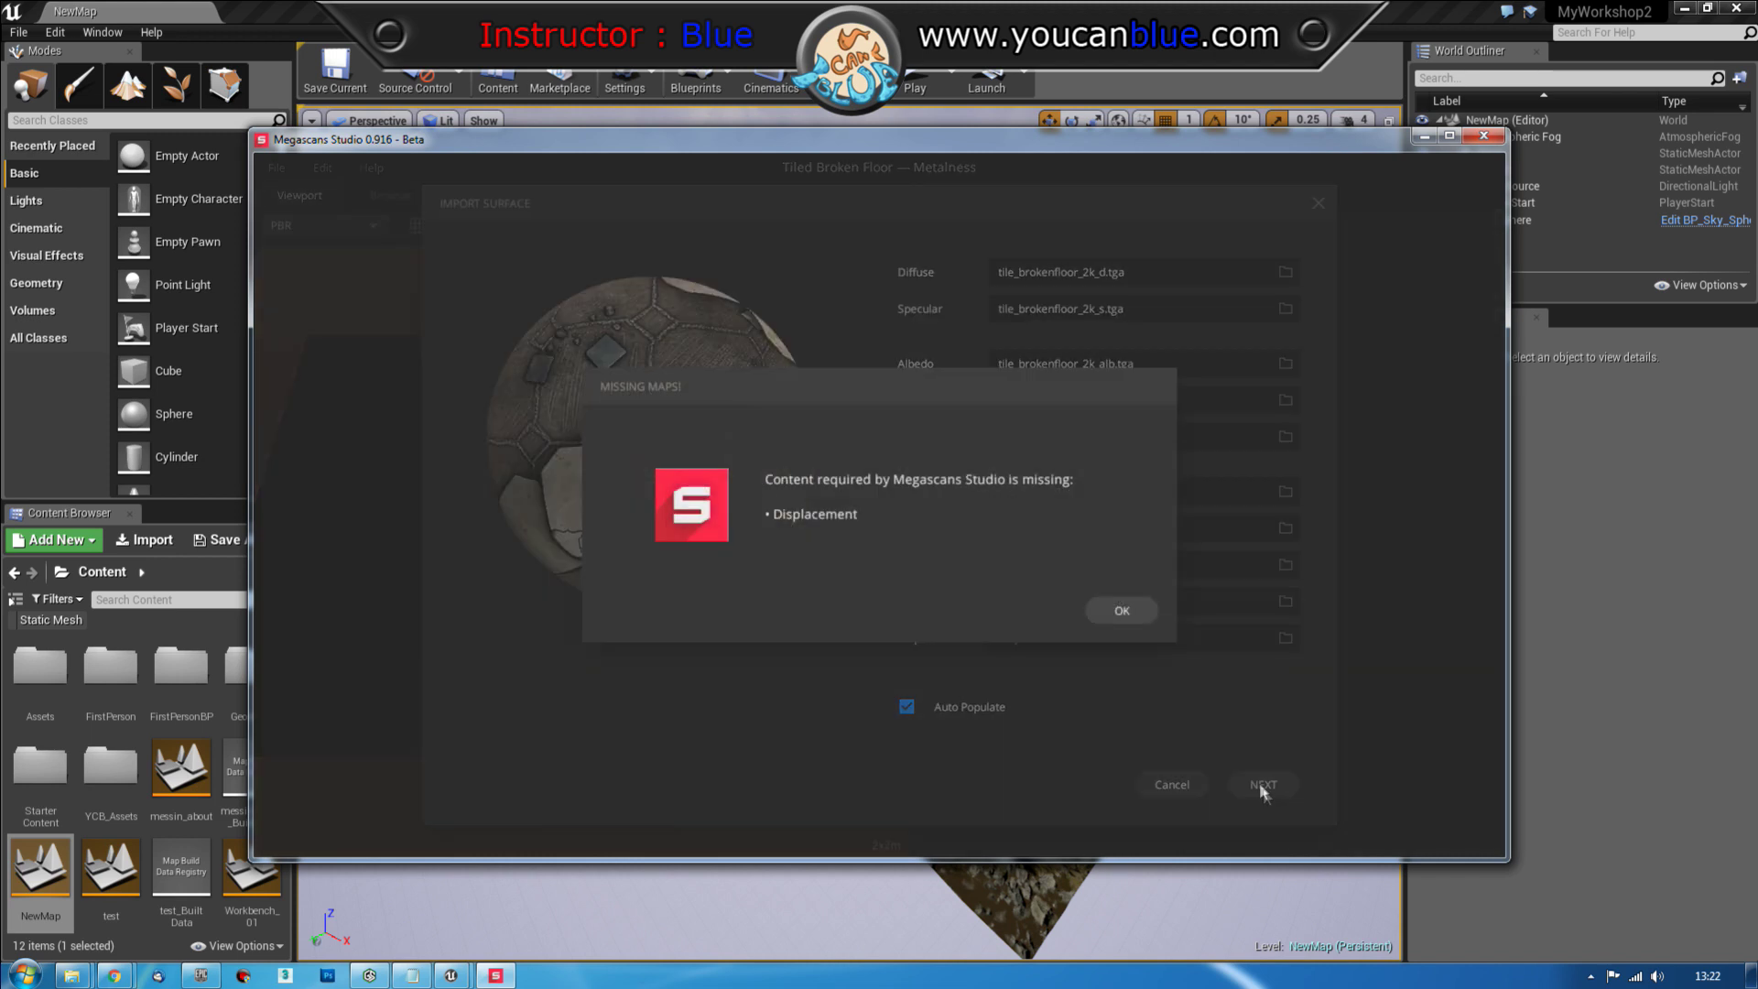
click(1128, 611)
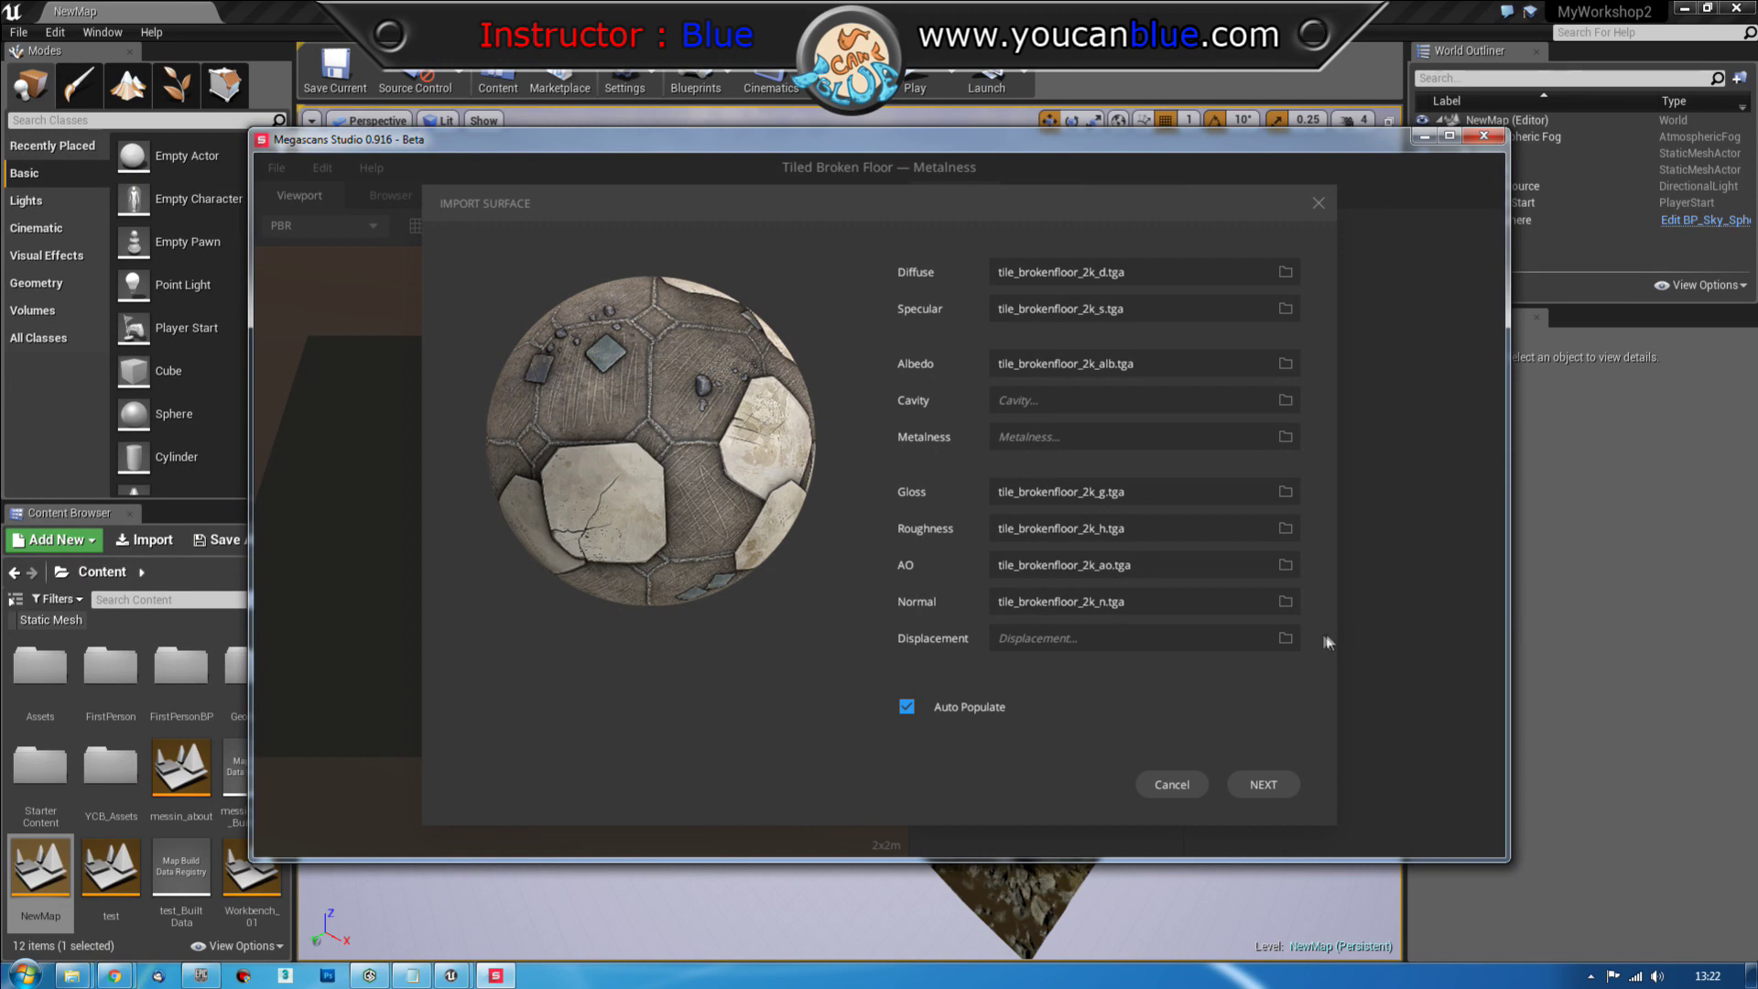
click(1286, 638)
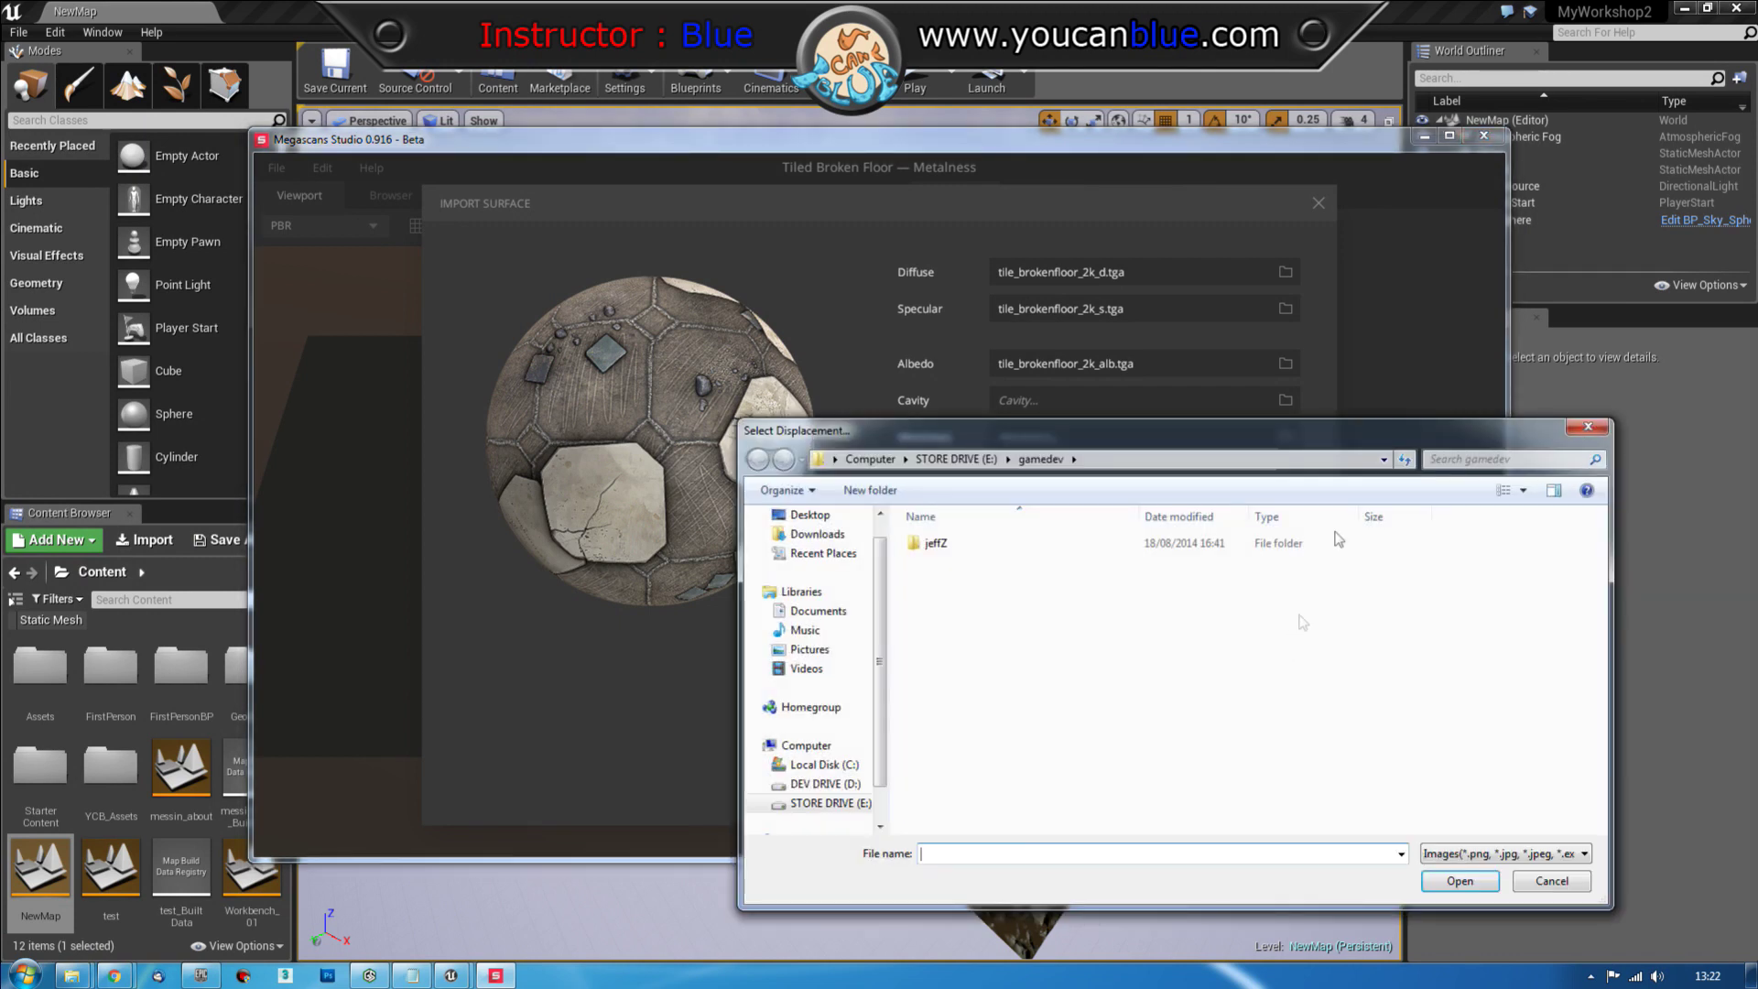
click(1363, 464)
text(E:\GAMEDEV FOLDER\Textures\tile_brokenfloor_pbr\TGA\tile_brokenfloor_2k_TGA)
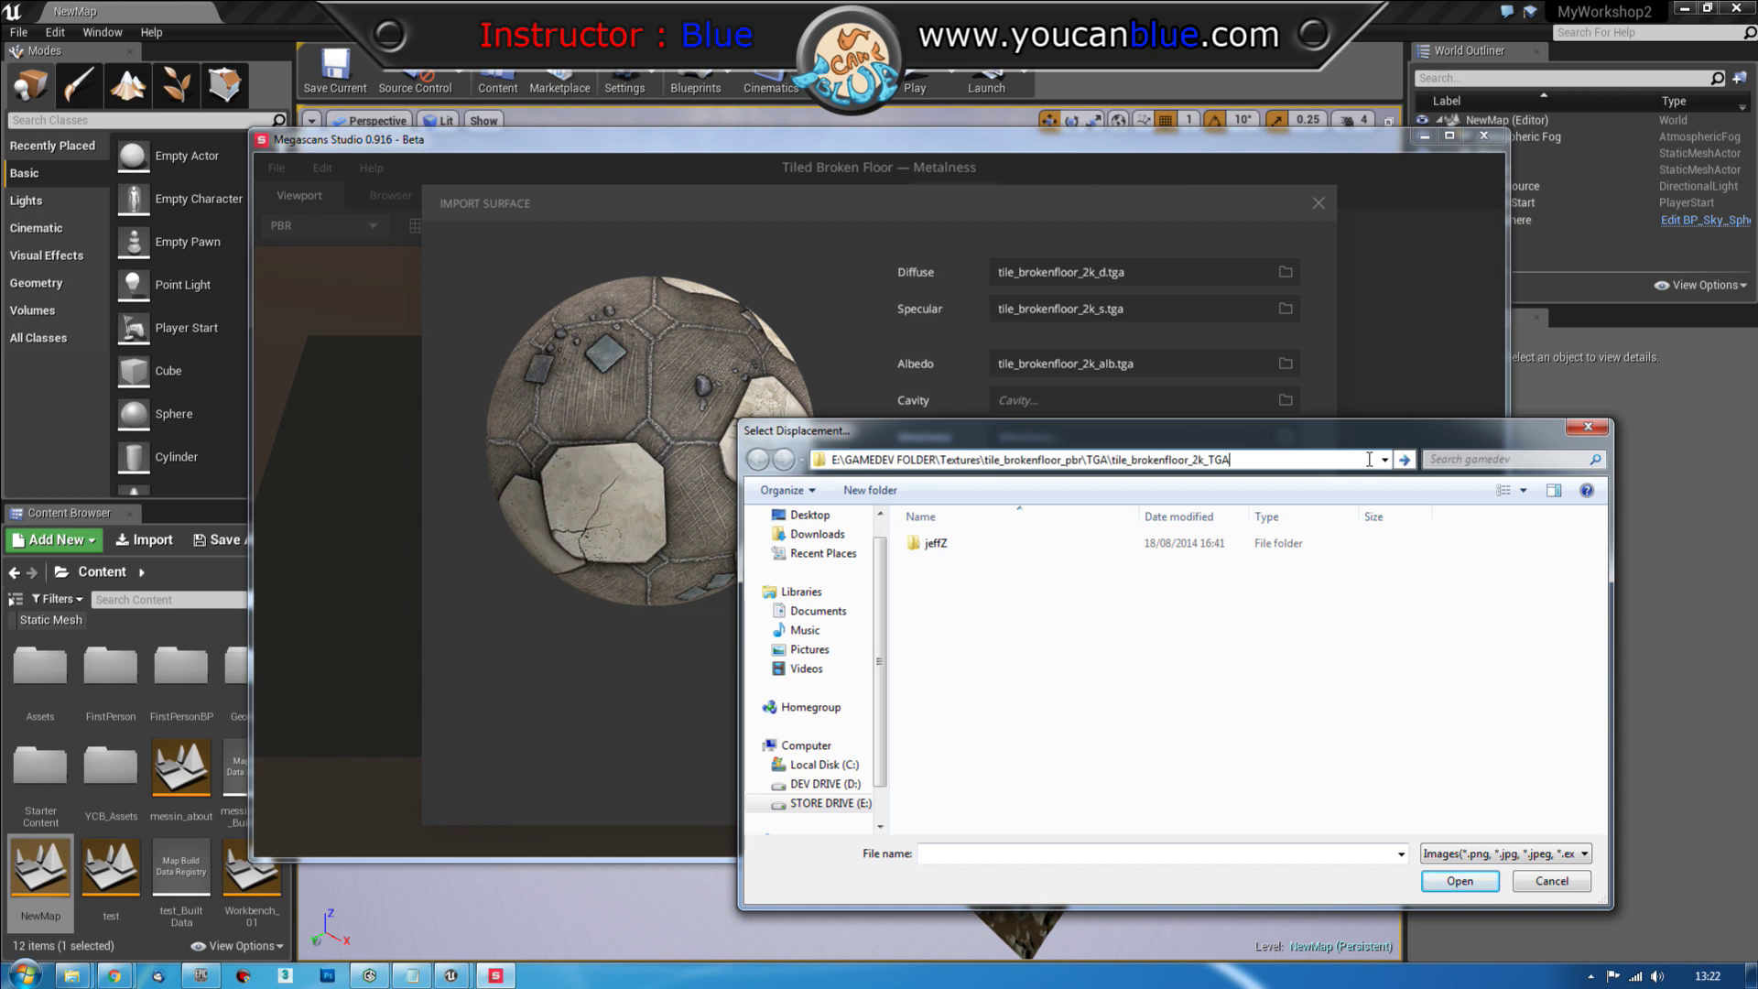
key(Return)
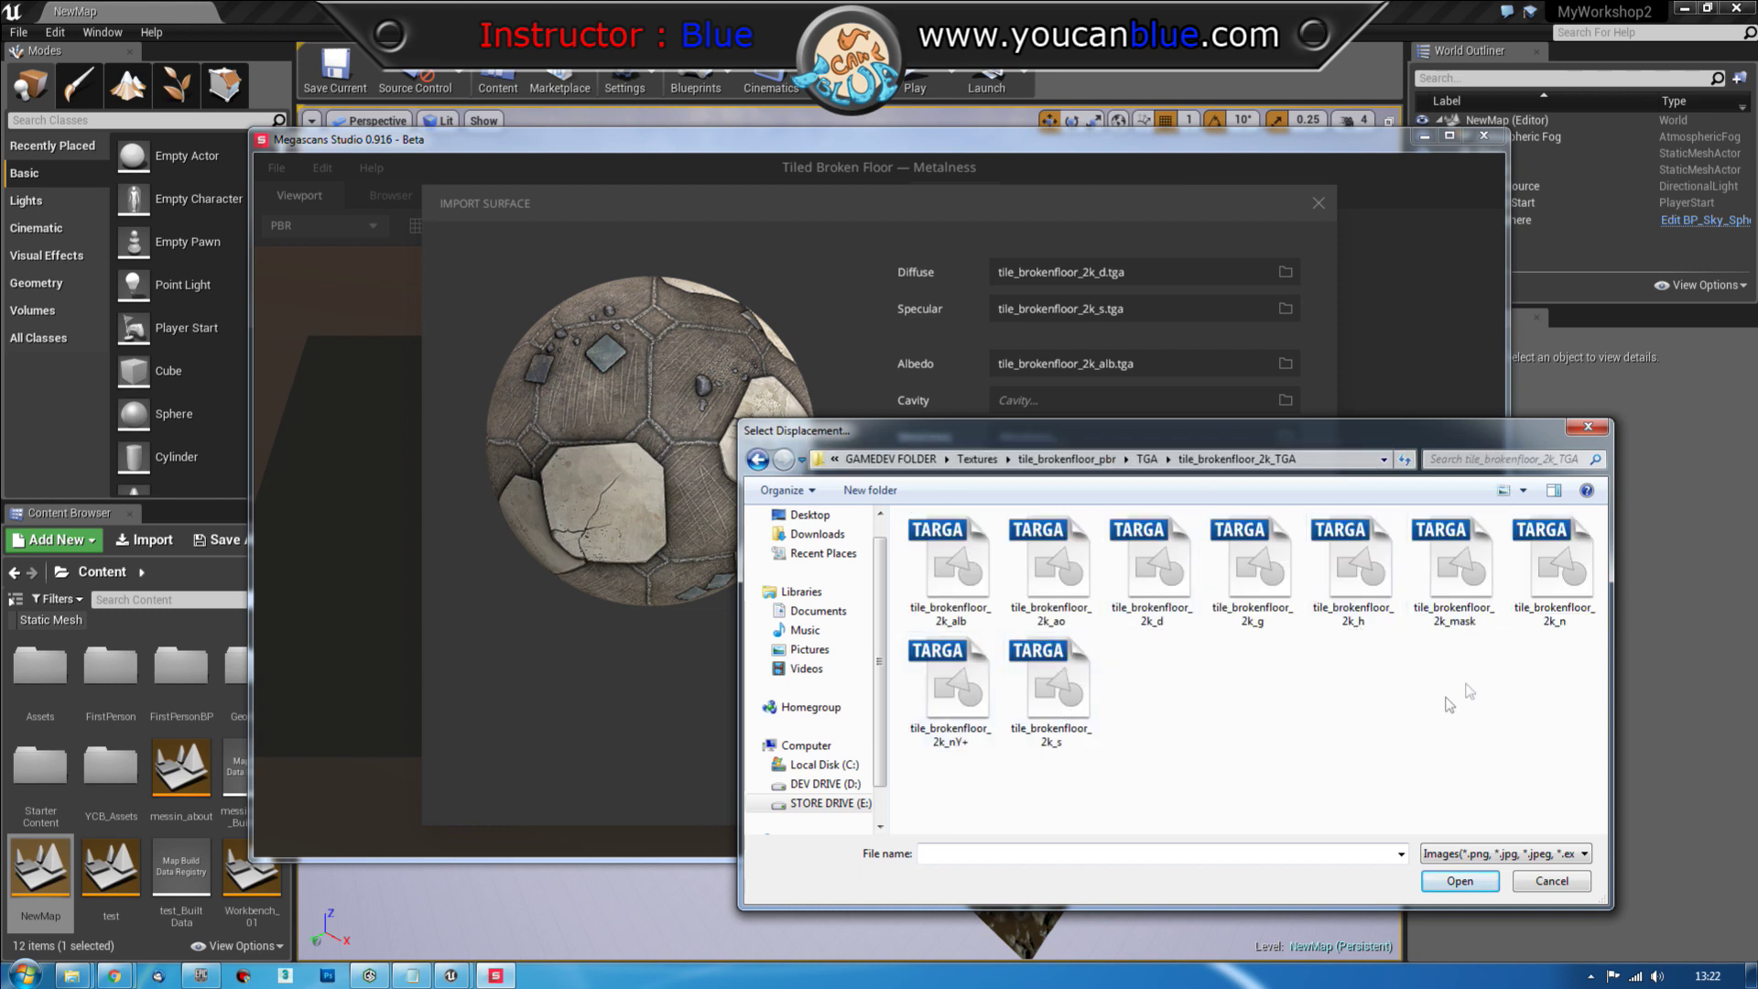
double_click(1152, 568)
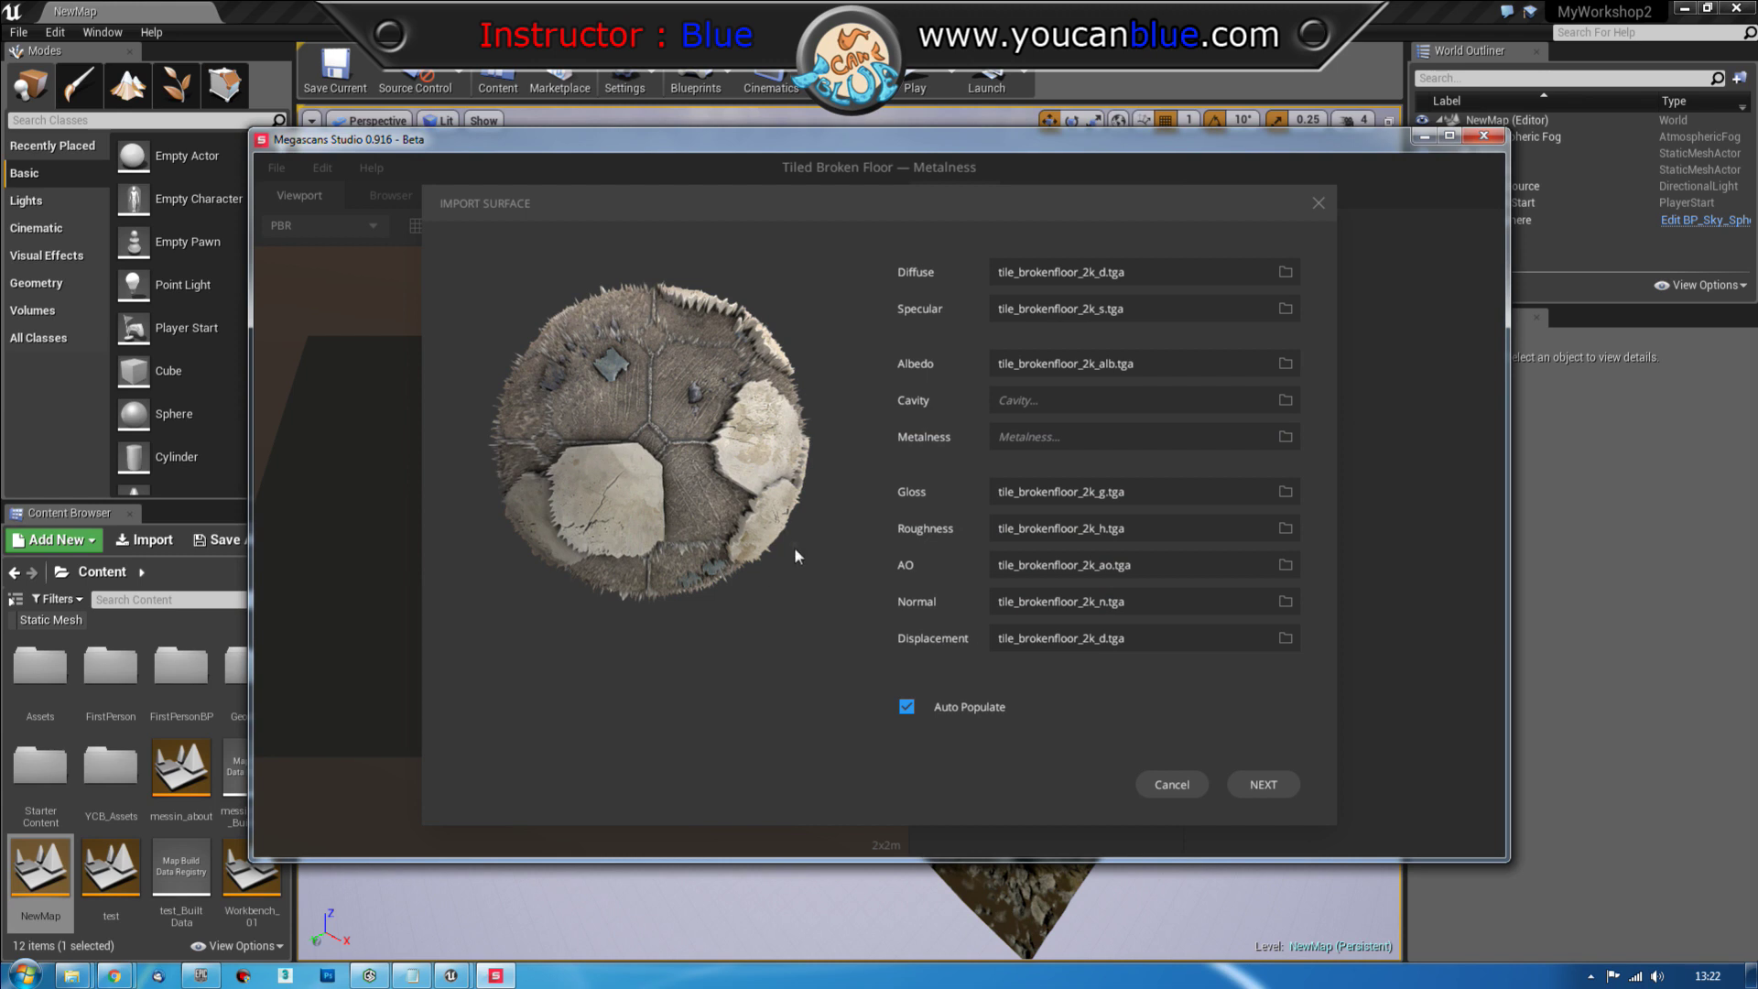
click(1276, 782)
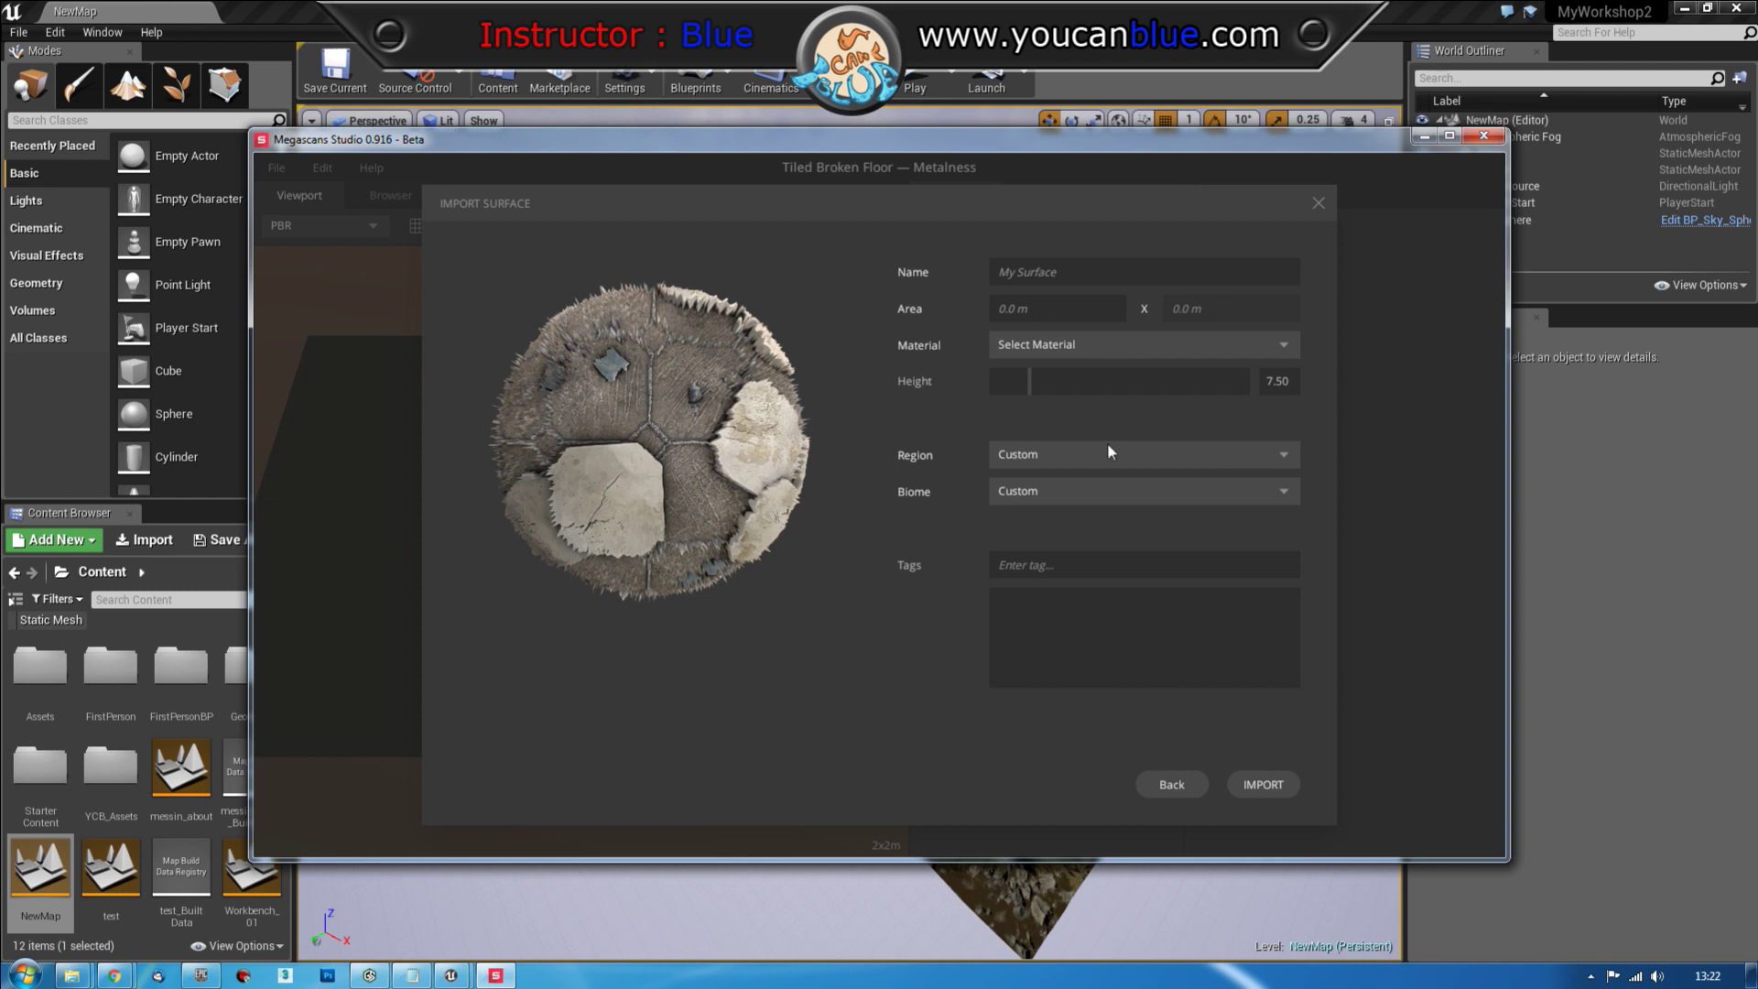
Lower the surface height to about 1.09, set the area to 2 m and name the surface Tiled Floor
drag(1030, 386, 998, 389)
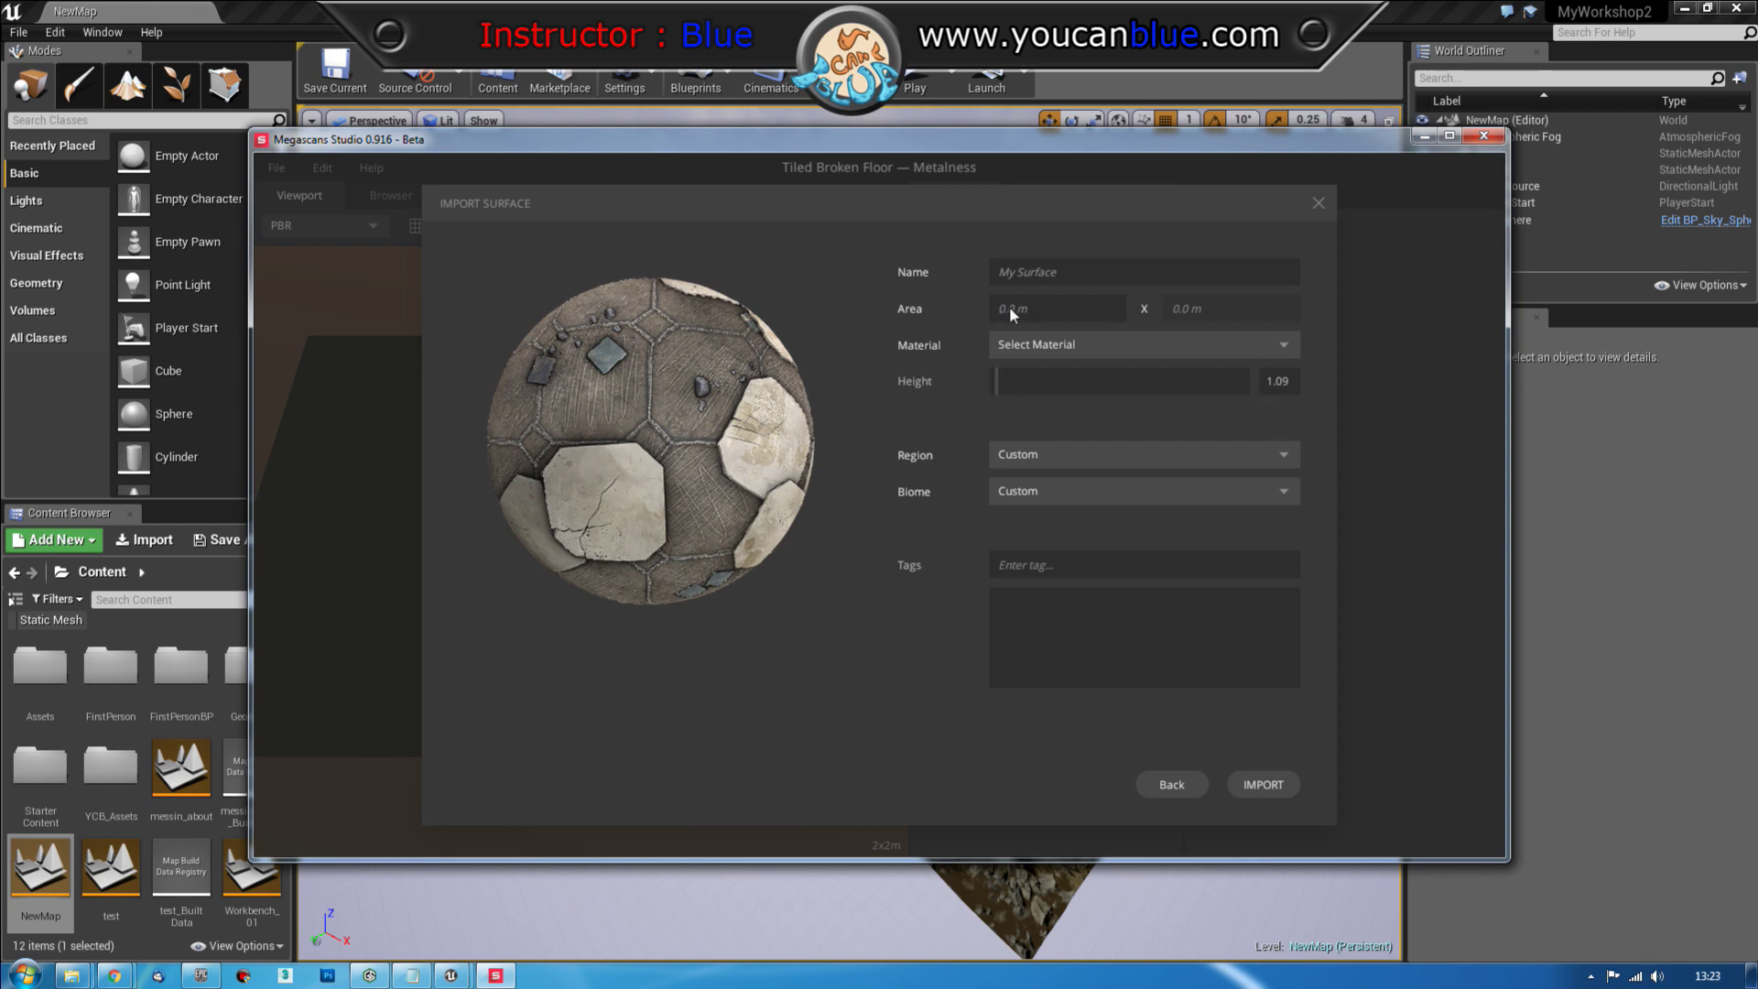
click(1185, 310)
text(Tiled Floor)
Set the surface's region to Blighty! and create a new biome named Building for it
click(1031, 456)
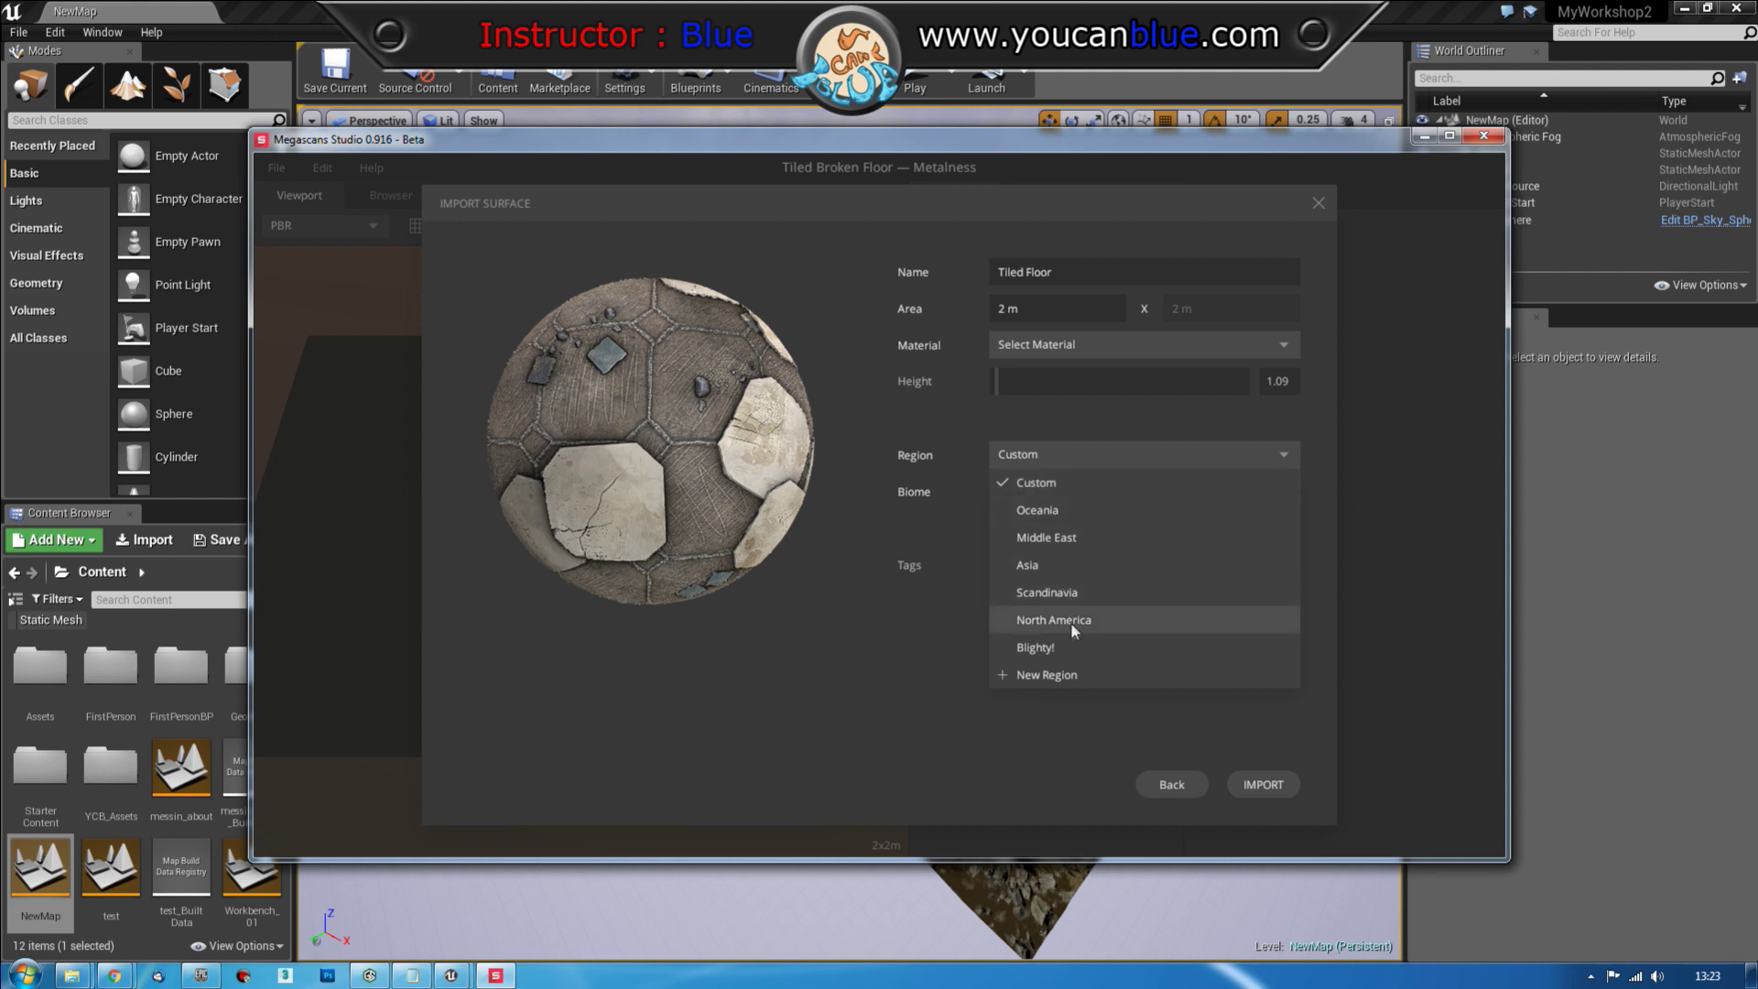
click(1066, 646)
click(1079, 489)
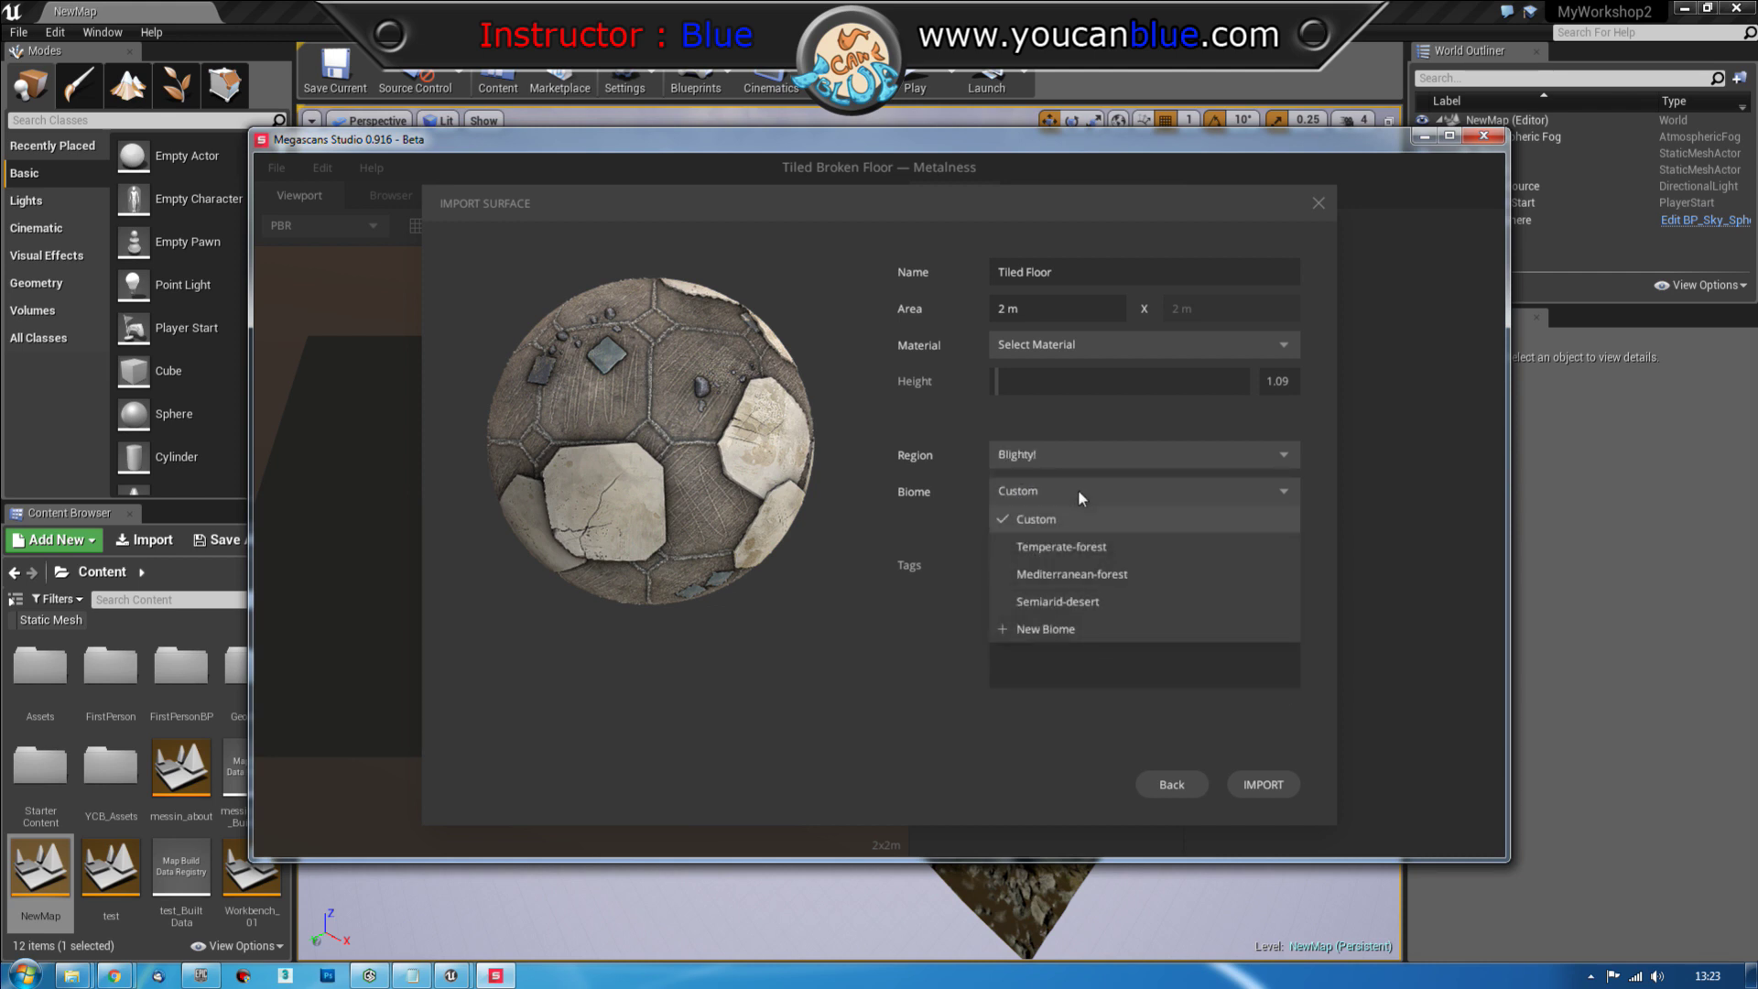
click(1064, 631)
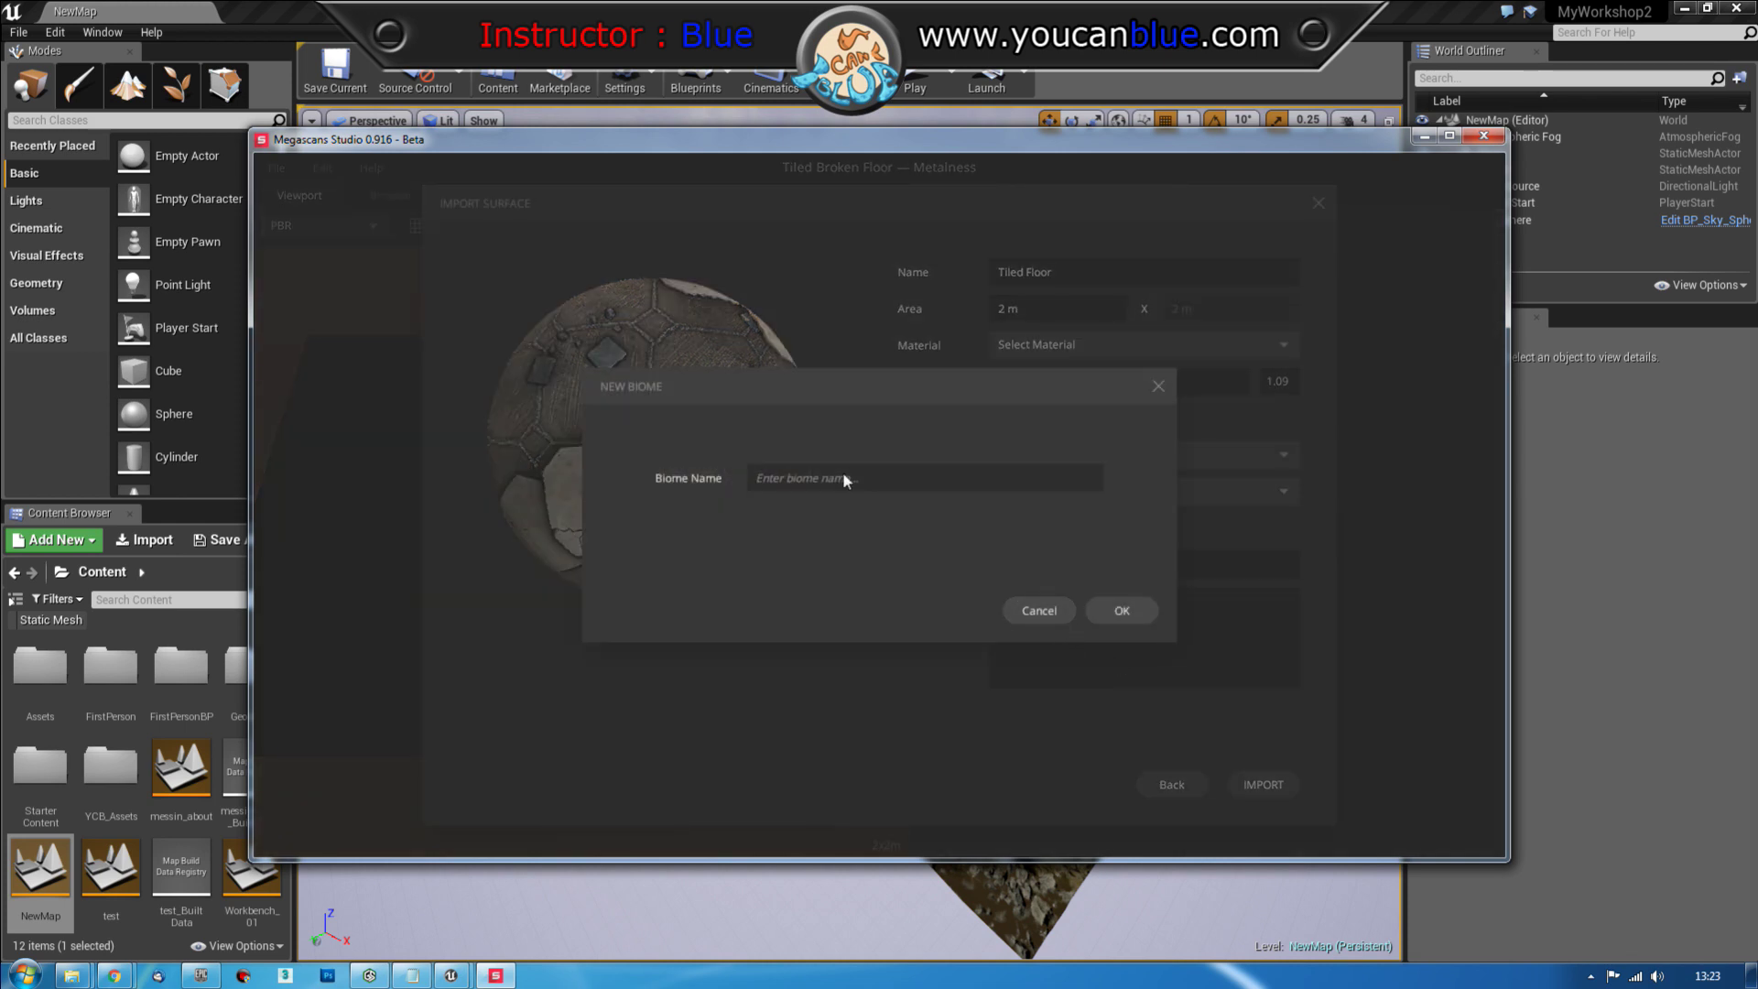
text(Building)
click(1115, 608)
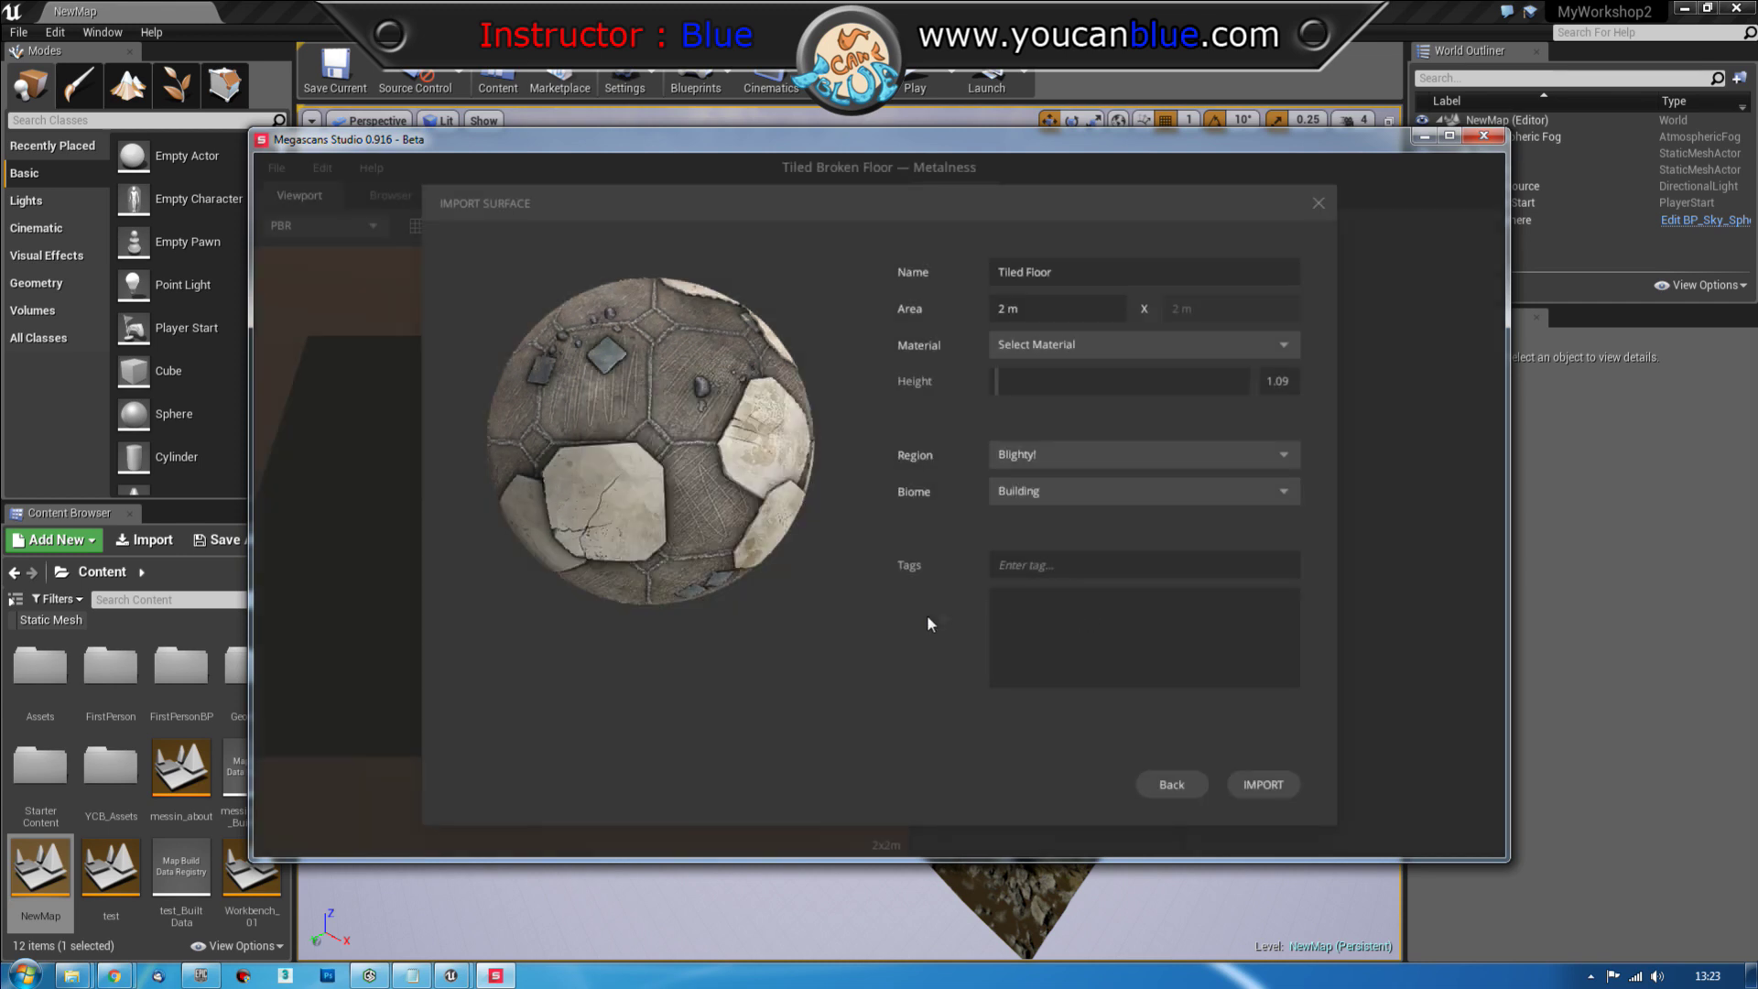
Set the surface's material to Construction and import the surface
click(1257, 790)
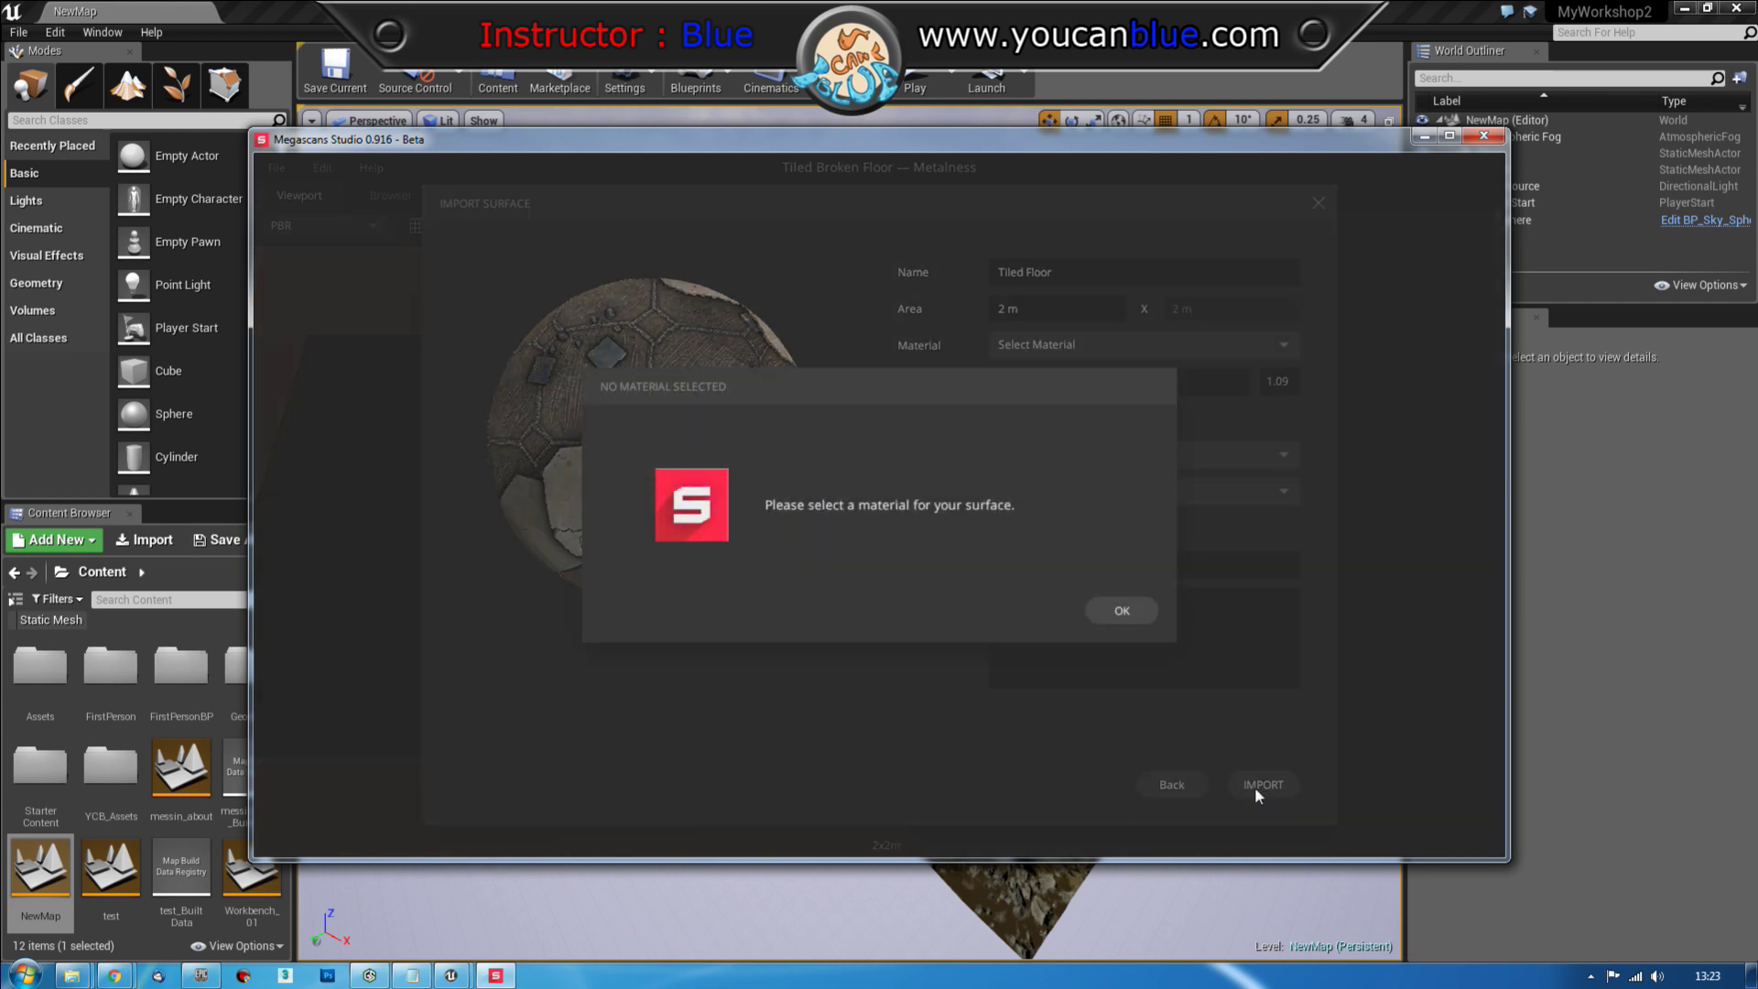
click(1128, 607)
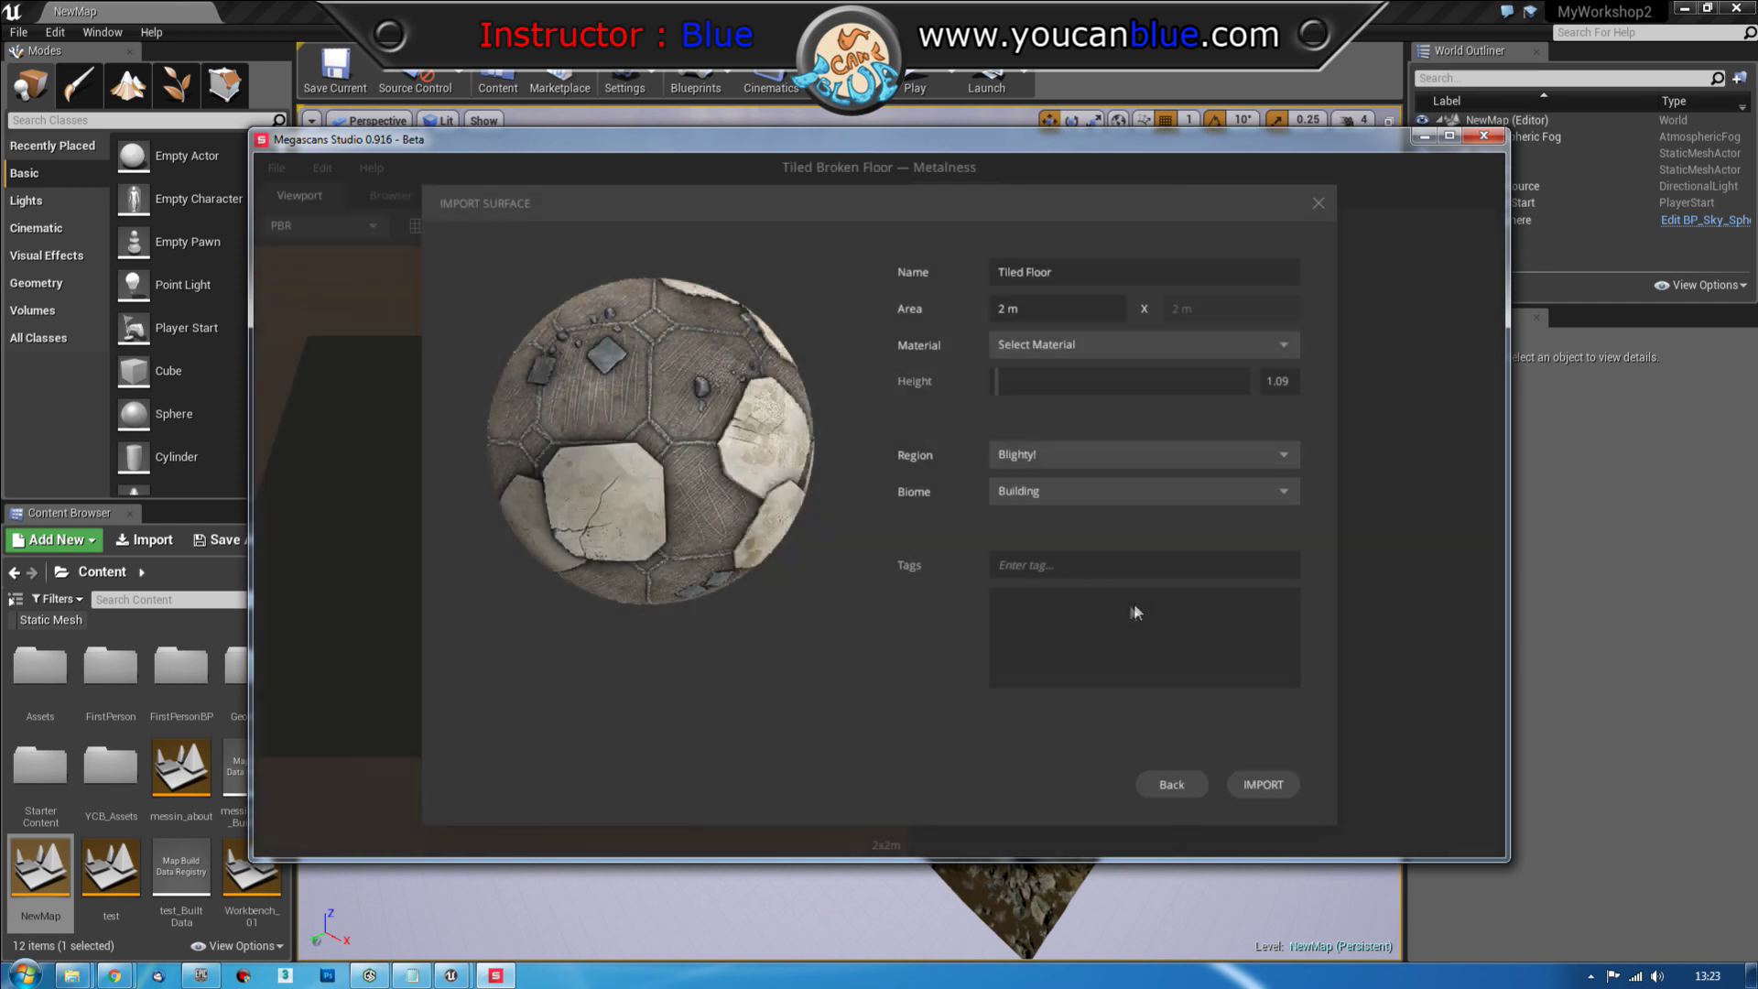
click(1110, 344)
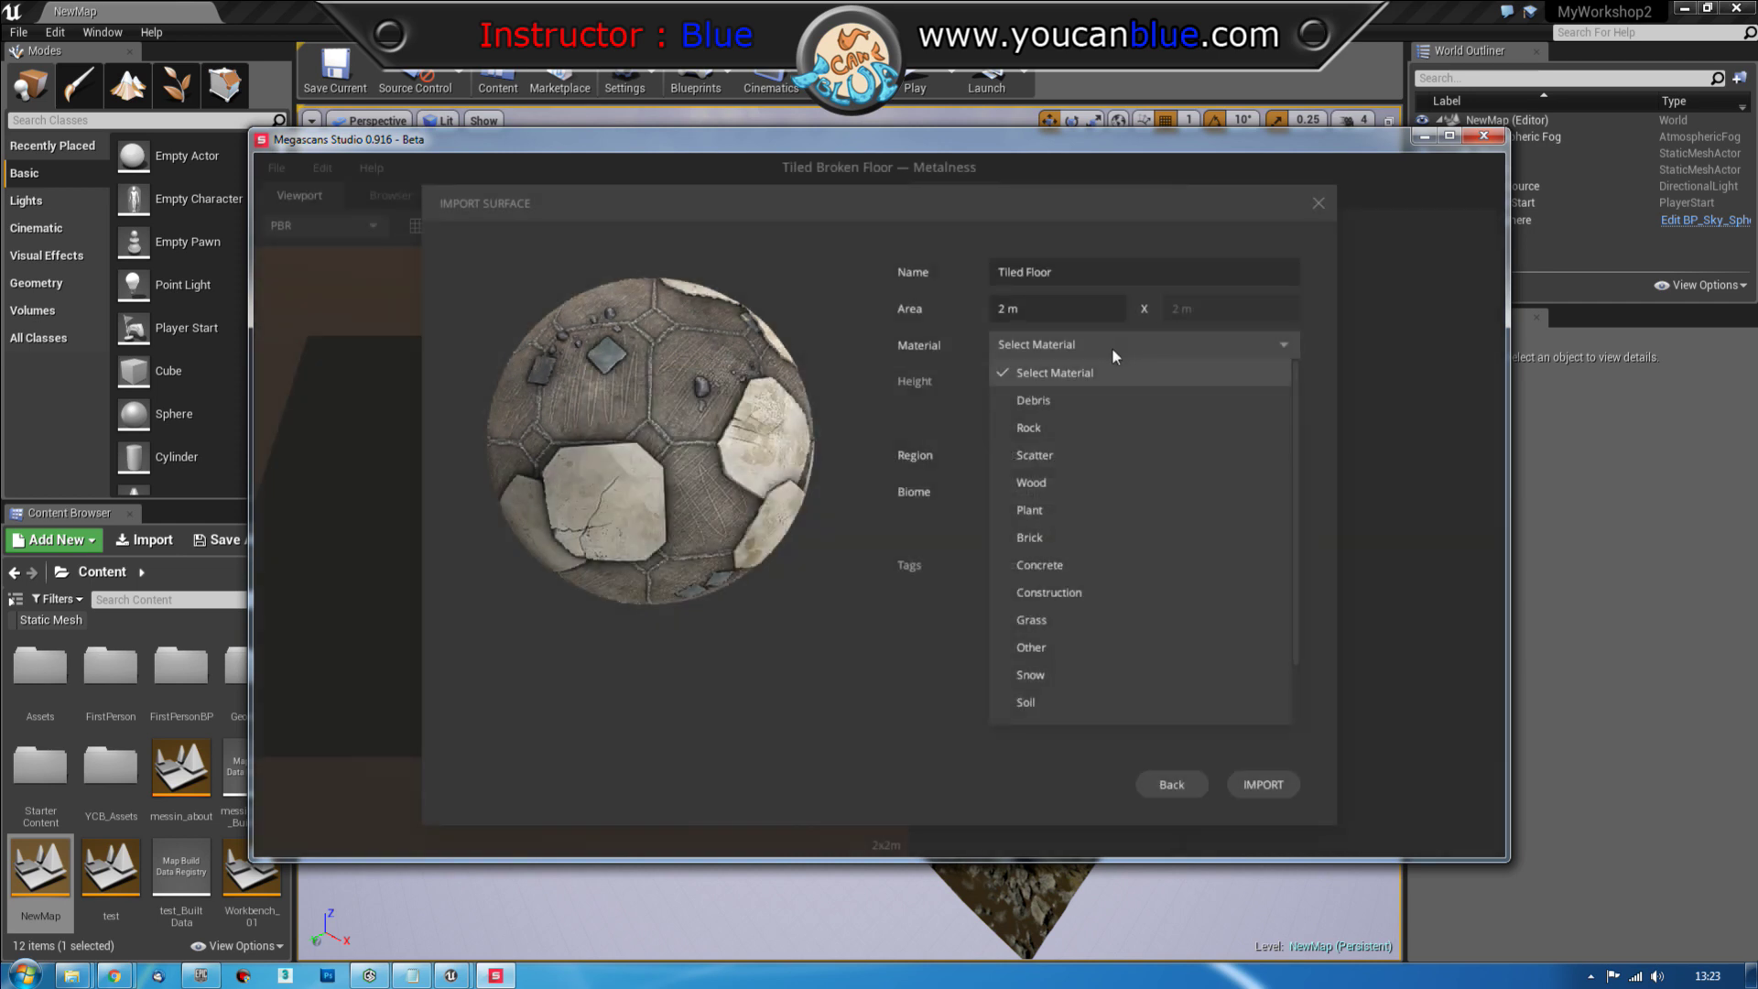
click(1075, 603)
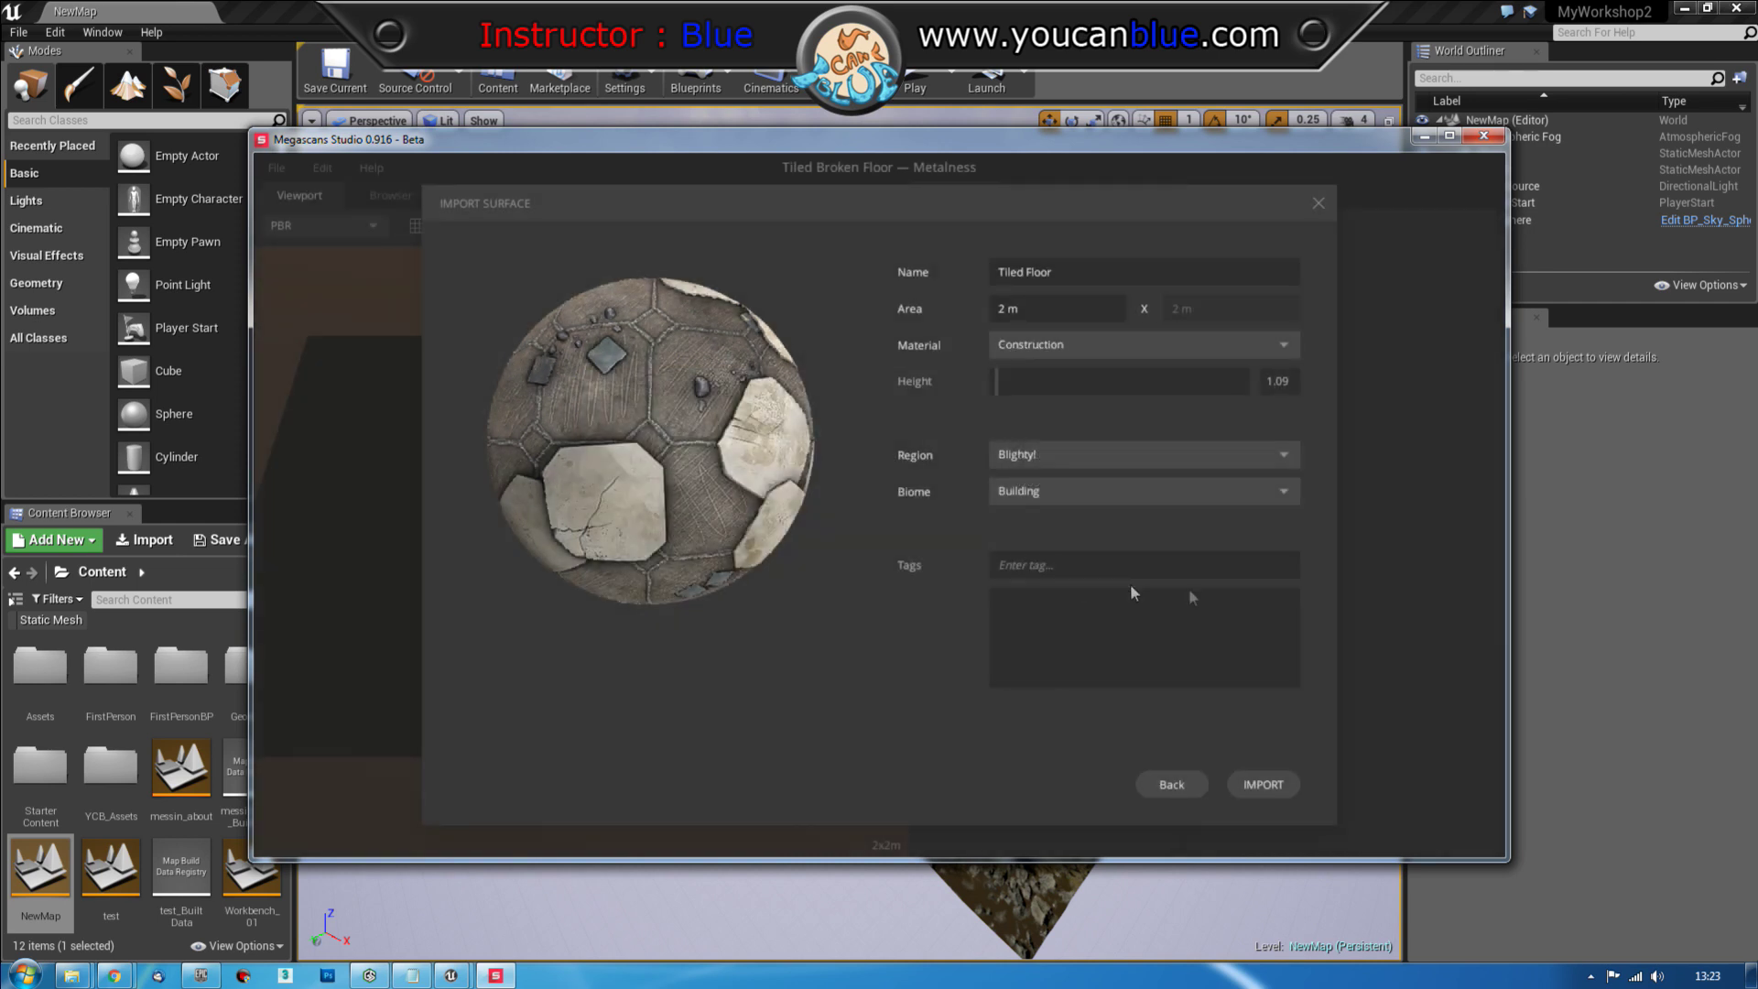
click(1254, 787)
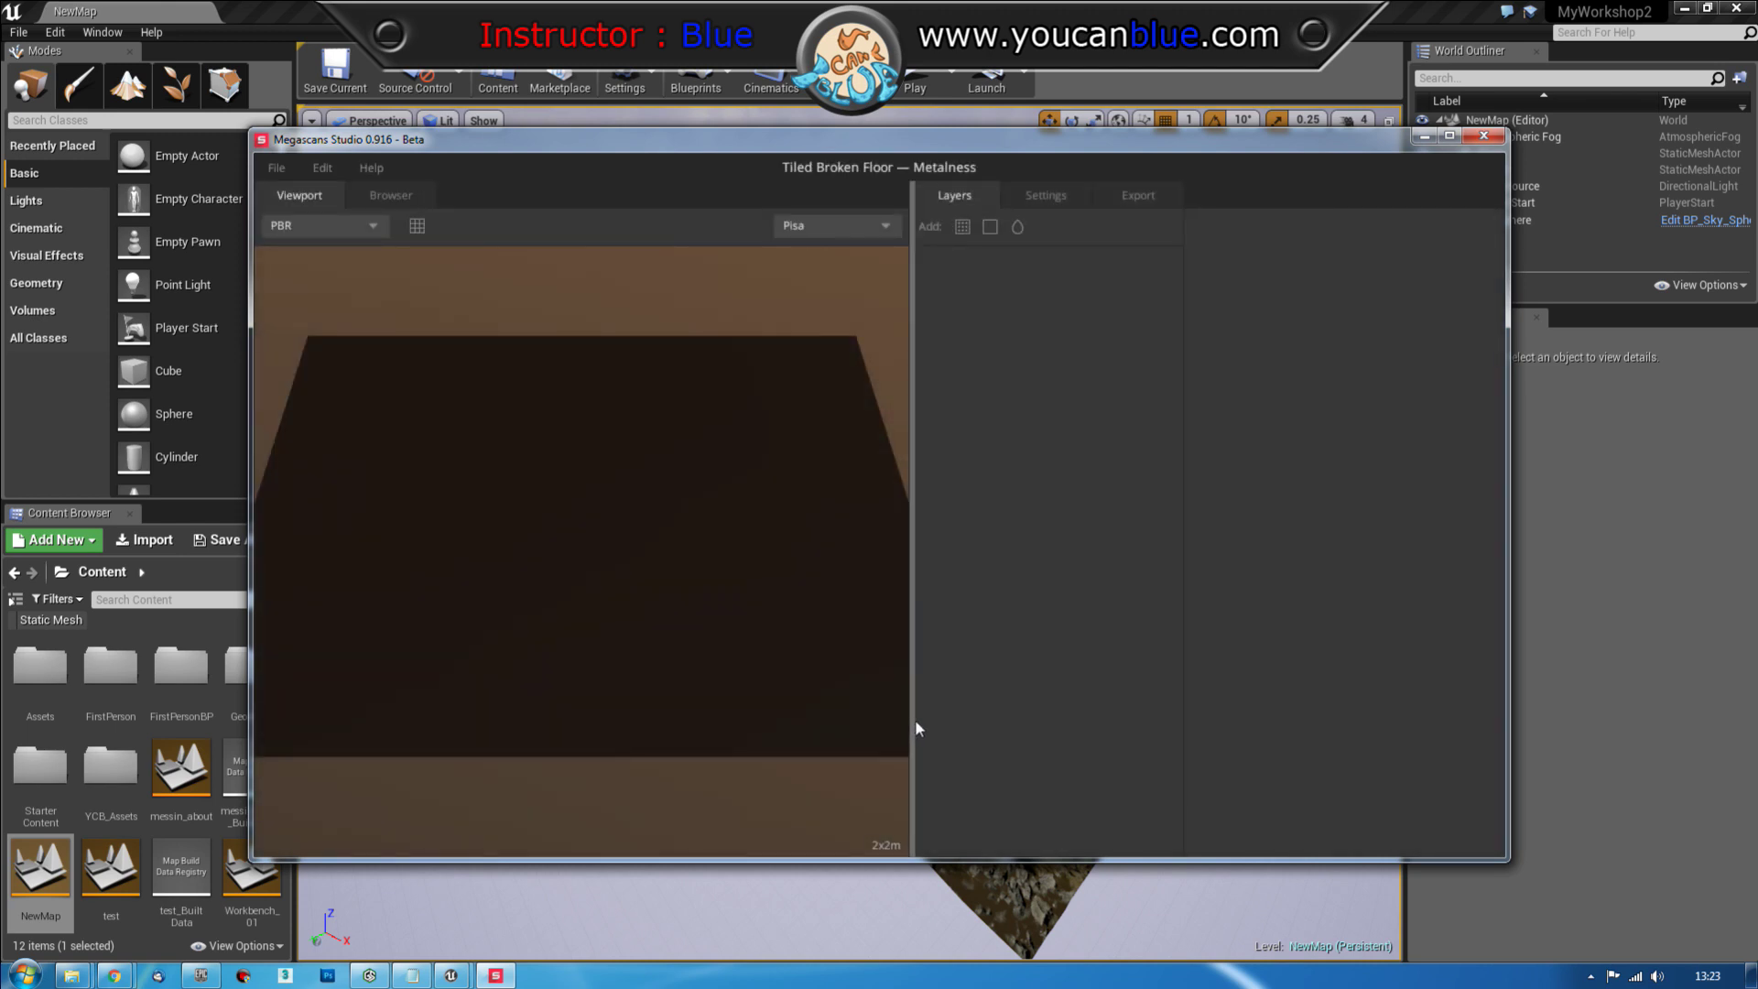
Maximize the Megascans Studio window and add the imported Tiled Floor surface to the asset as a layer
double_click(934, 140)
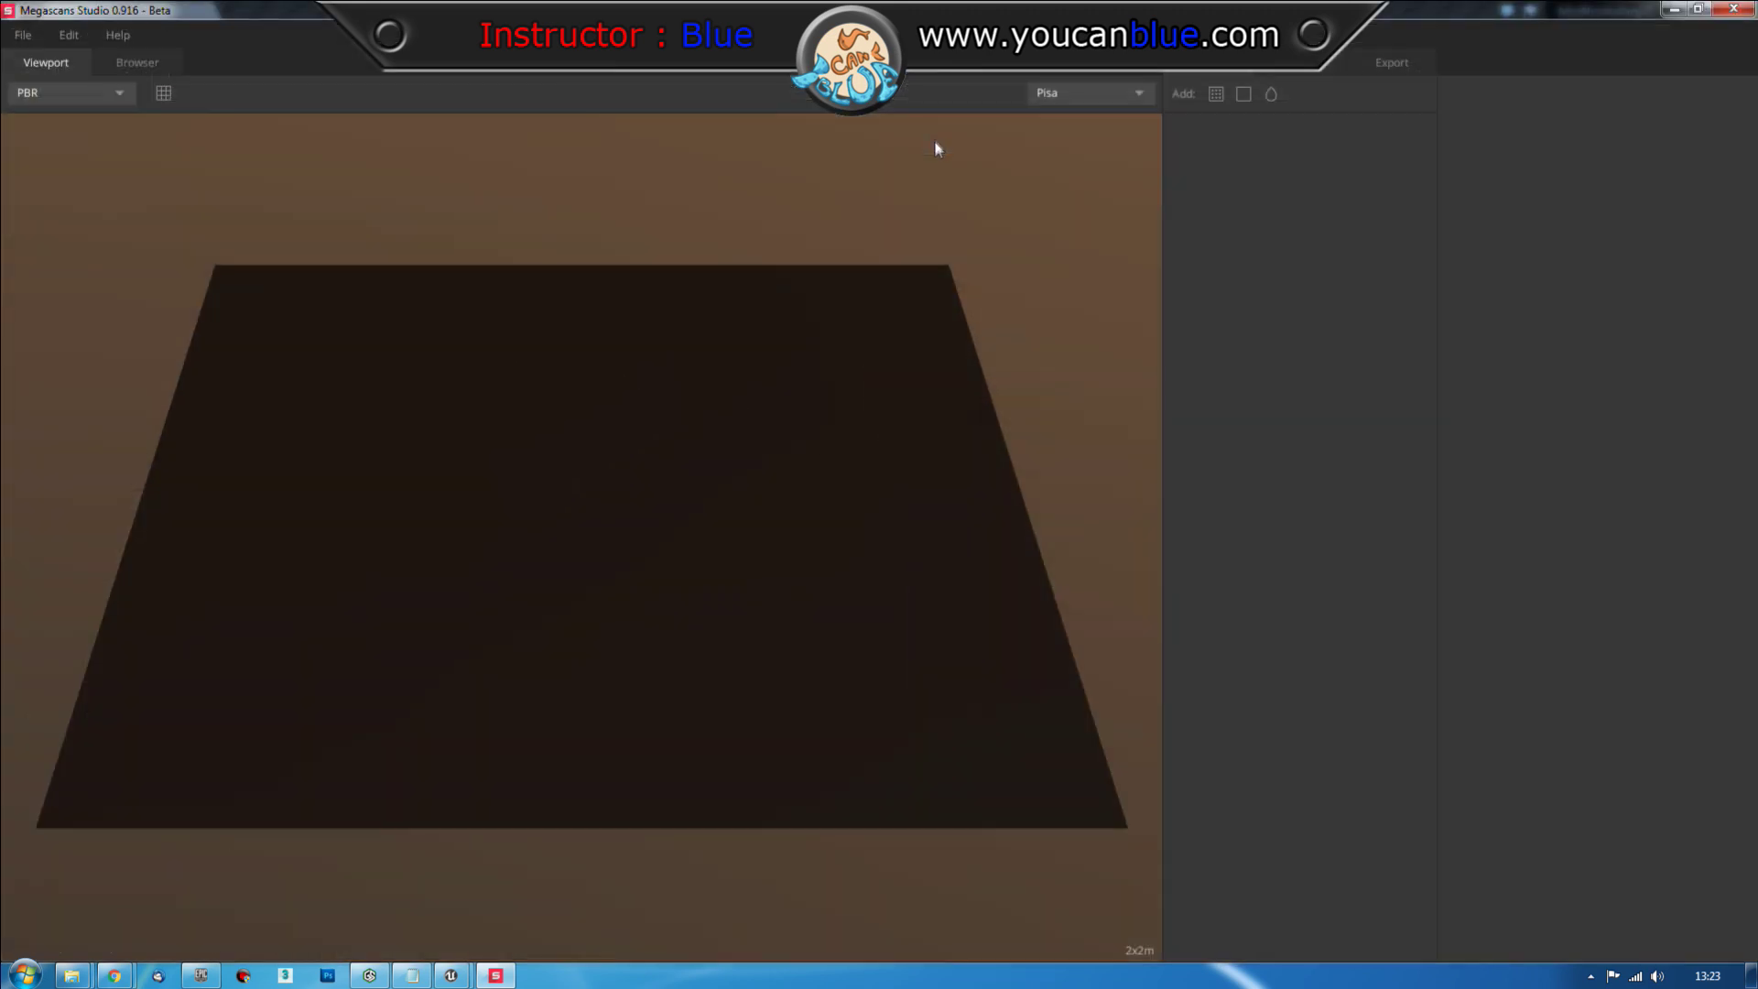
click(23, 36)
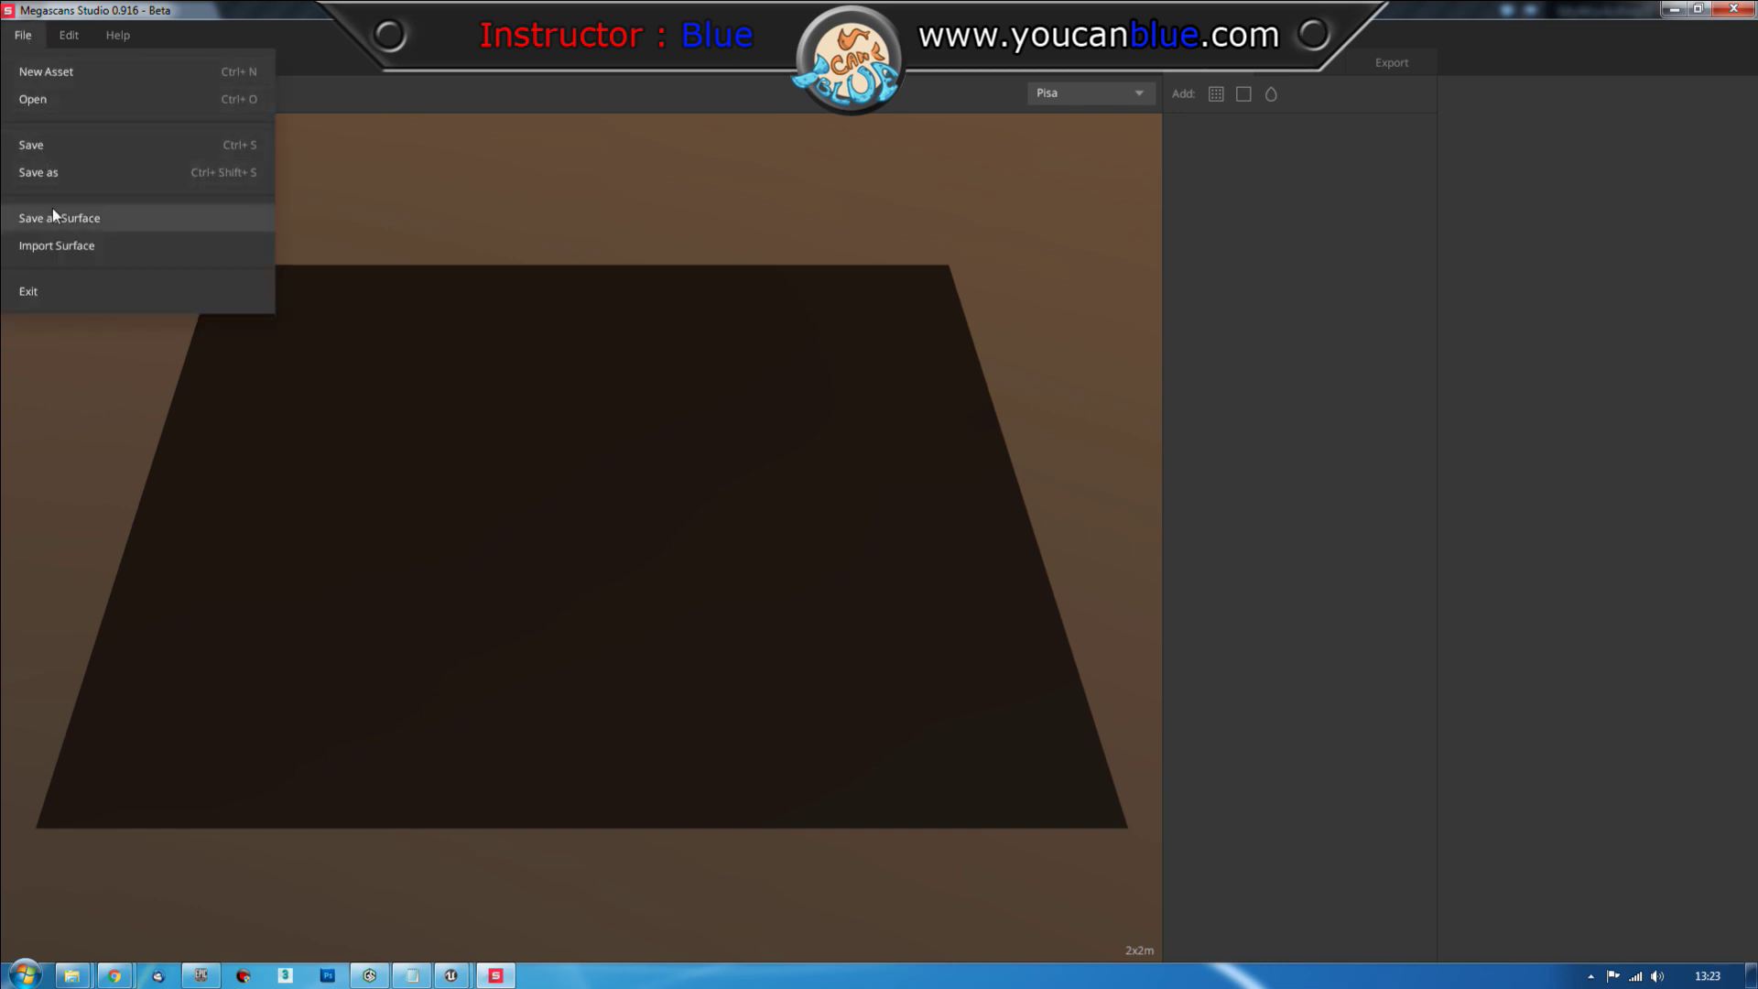
click(1219, 97)
click(1217, 93)
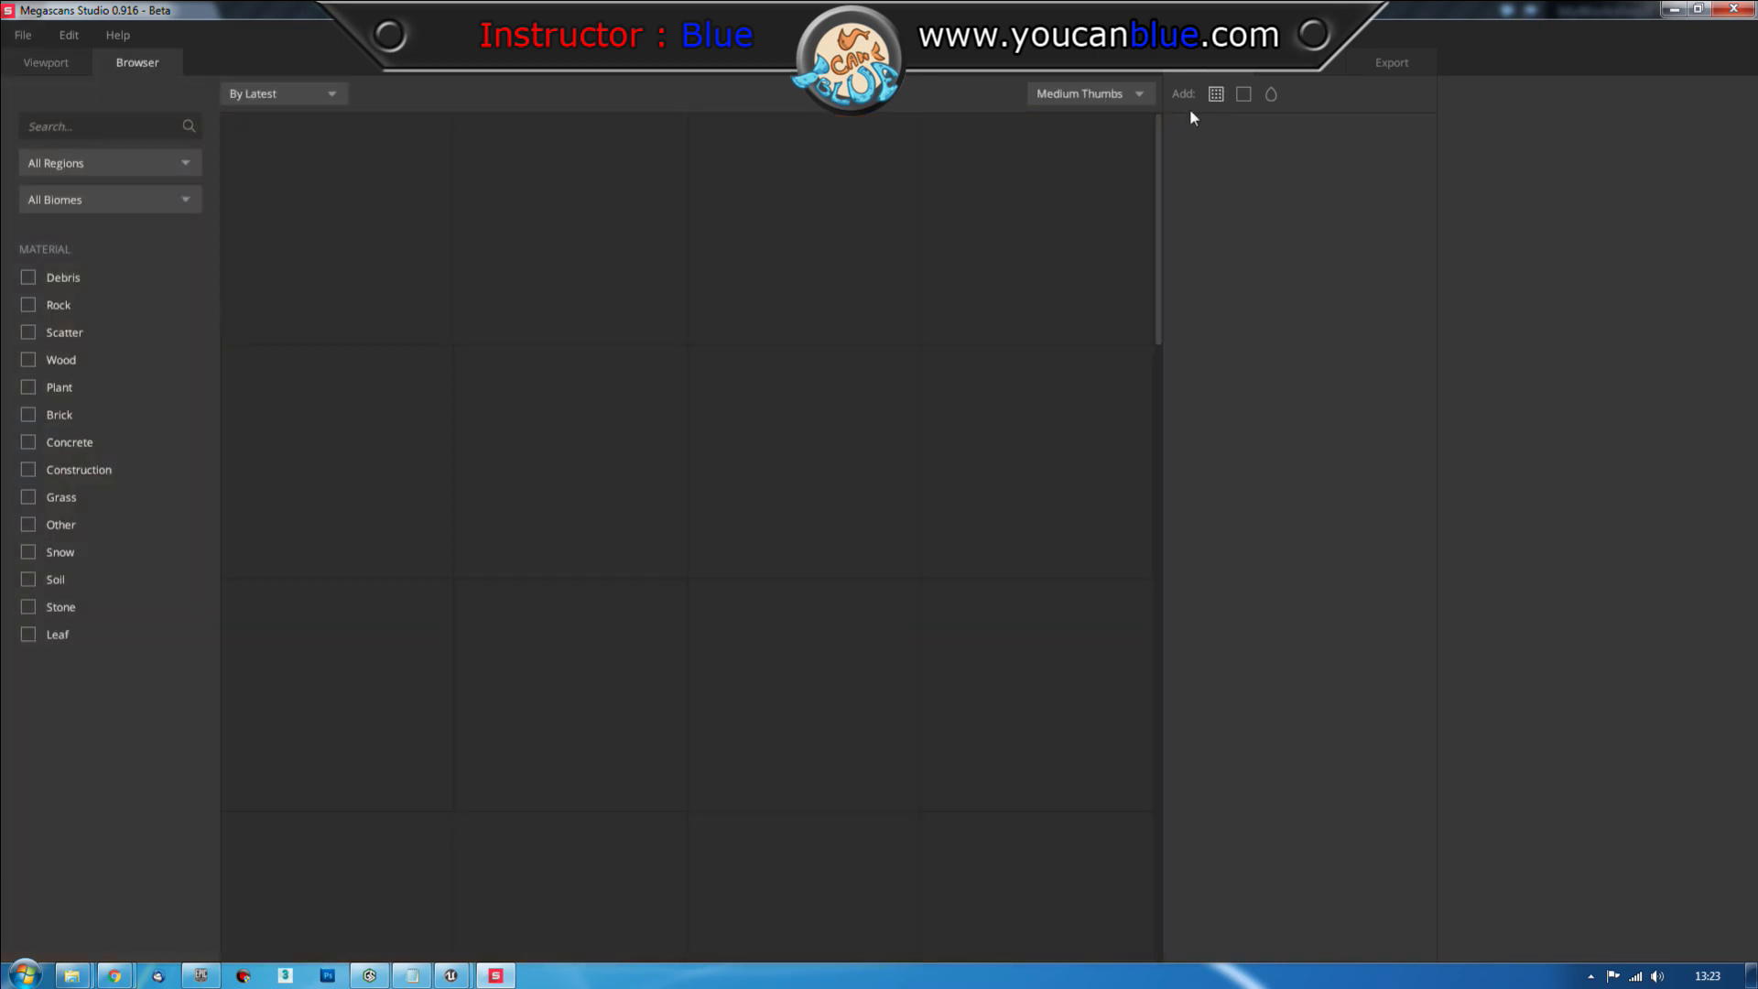
double_click(348, 220)
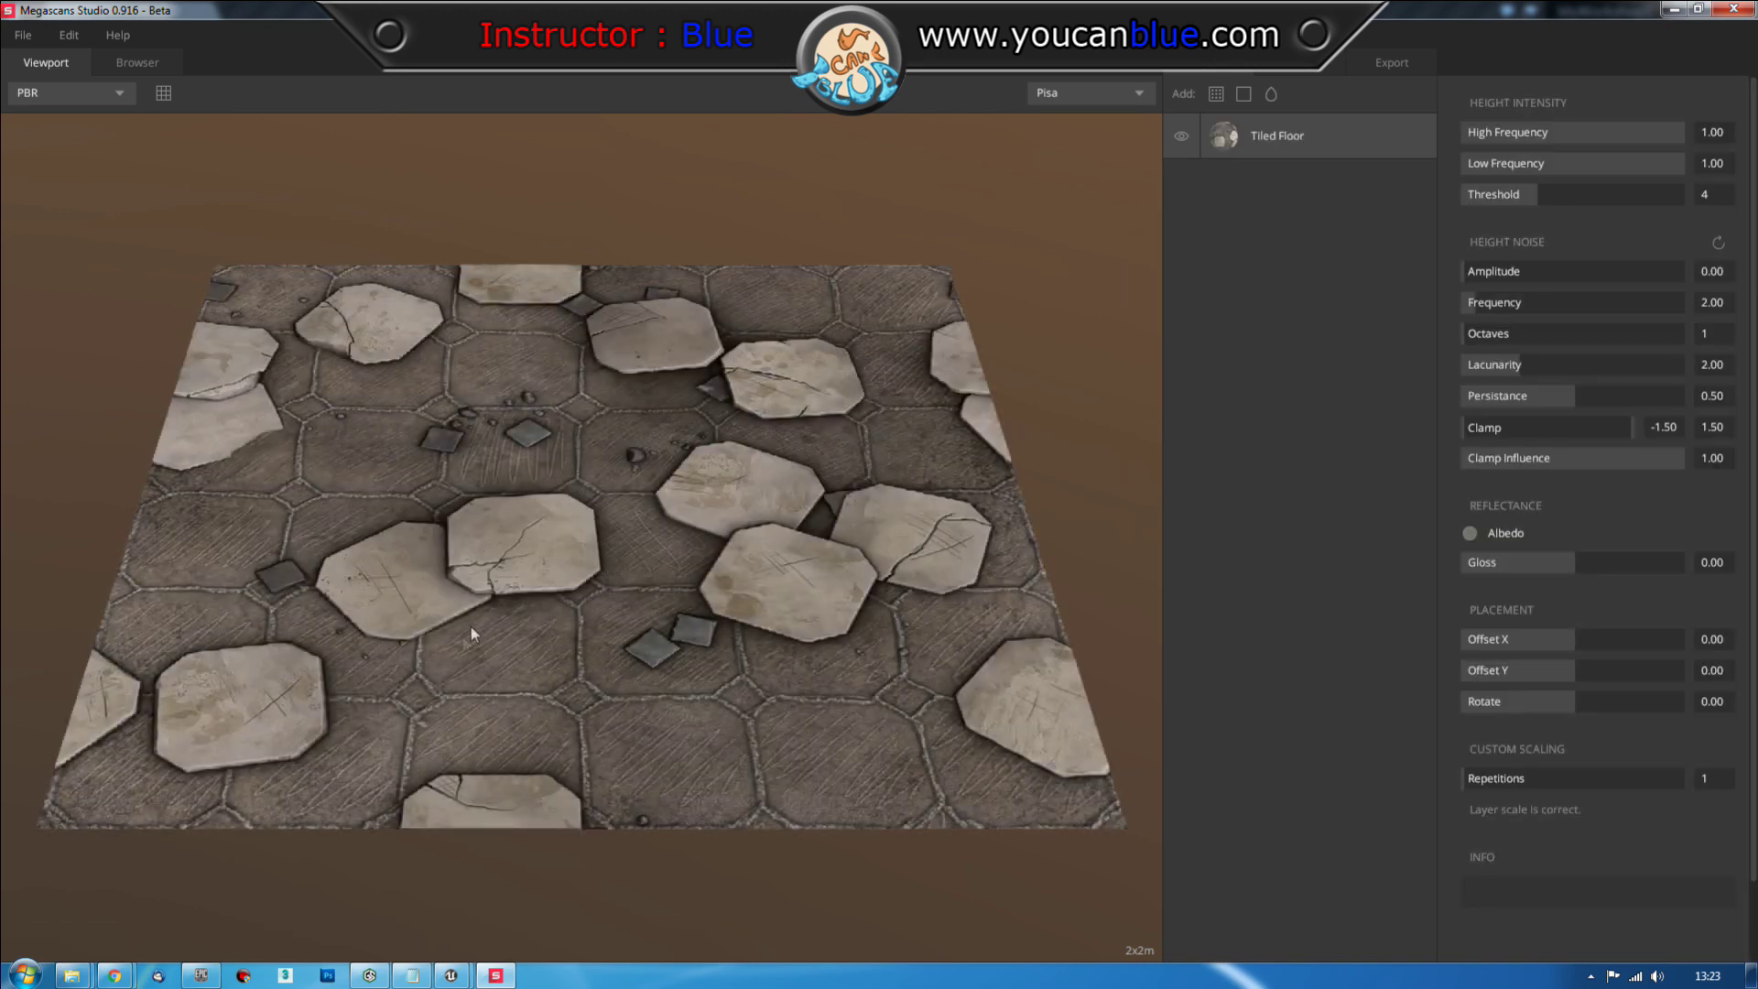
Set the Tiled Floor layer's custom scaling to 2 repetitions and inspect the tiling on the ground plane
mouse_move(470, 626)
mouse_down()
mouse_move(690, 527)
mouse_move(824, 499)
mouse_move(610, 586)
mouse_move(480, 608)
mouse_up()
drag(1467, 786, 1478, 793)
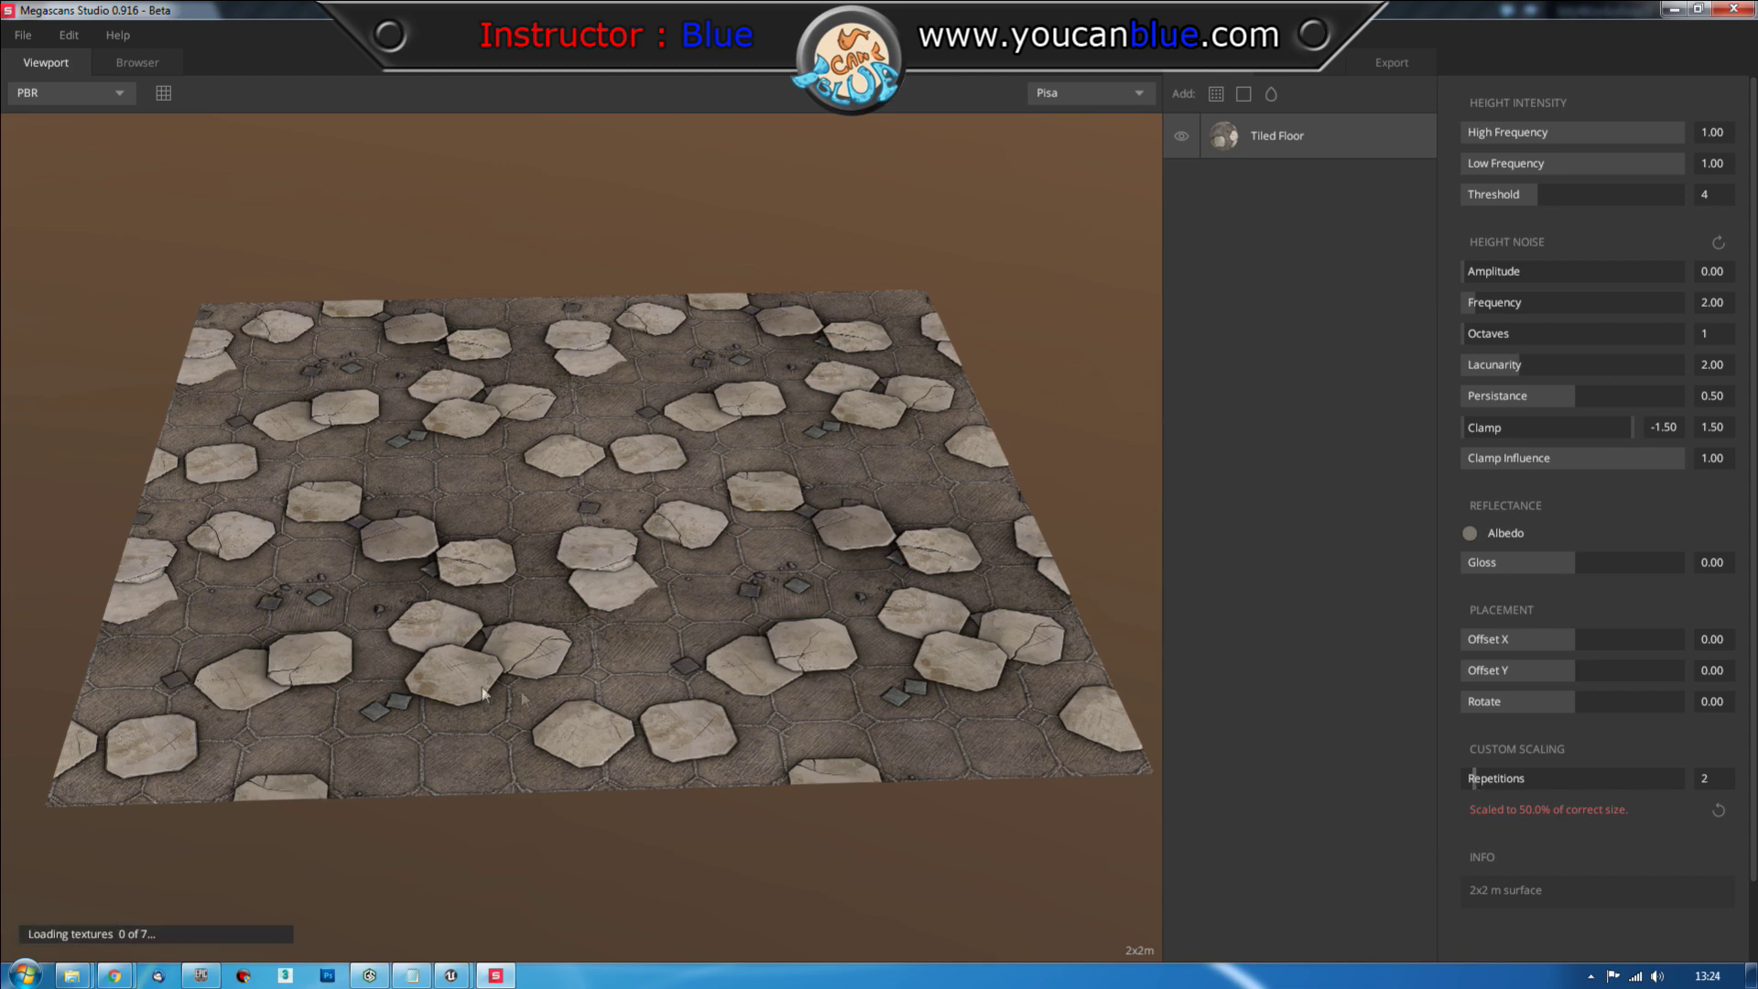
drag(529, 602, 694, 610)
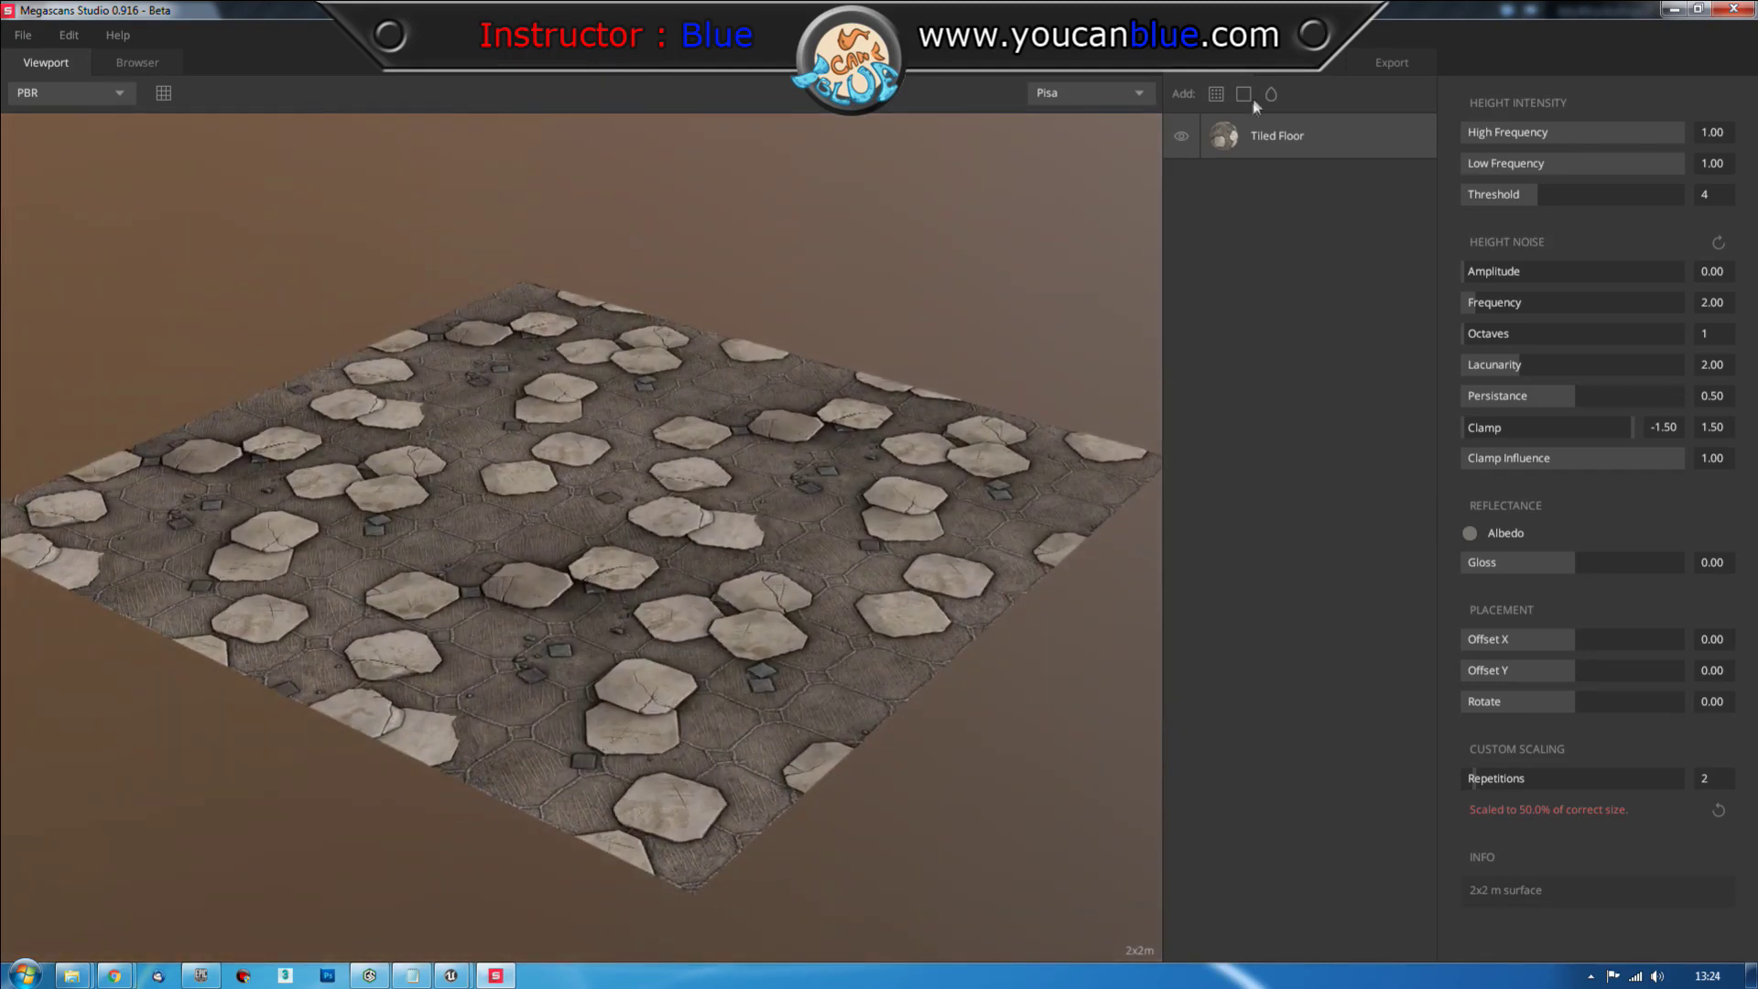
drag(775, 478, 774, 503)
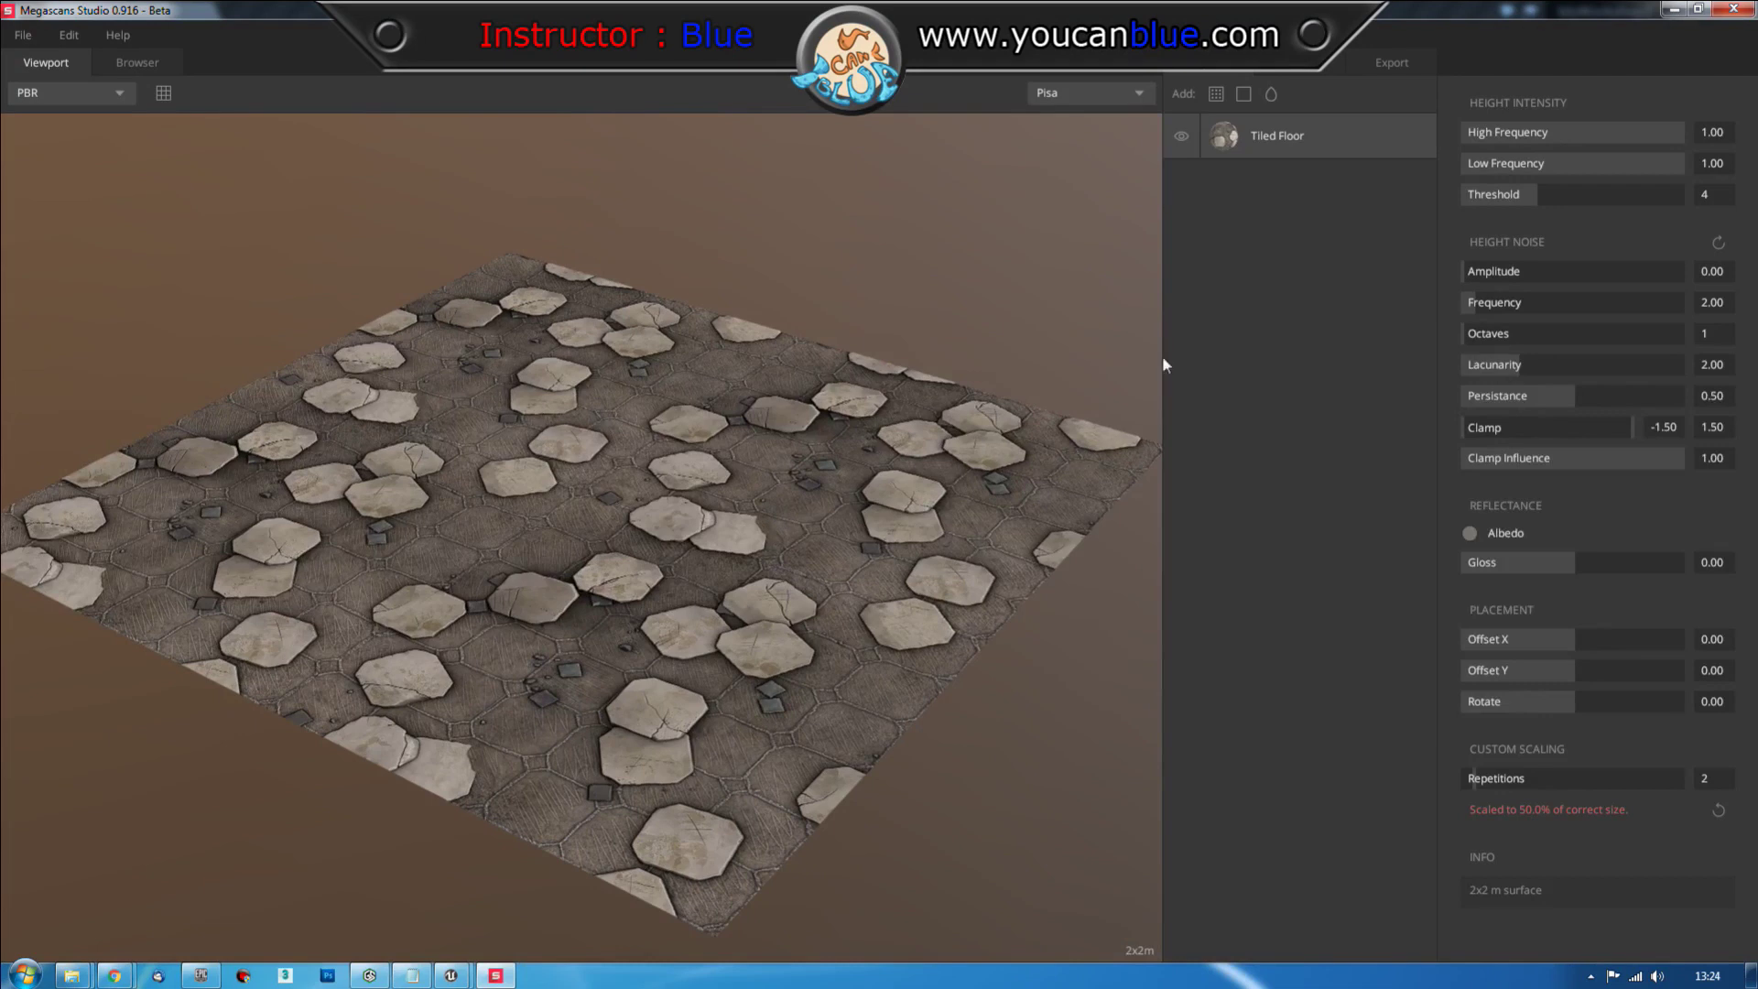
Add the Soil Dirt surface from the library as a new layer above the Tiled Floor layer
click(1215, 95)
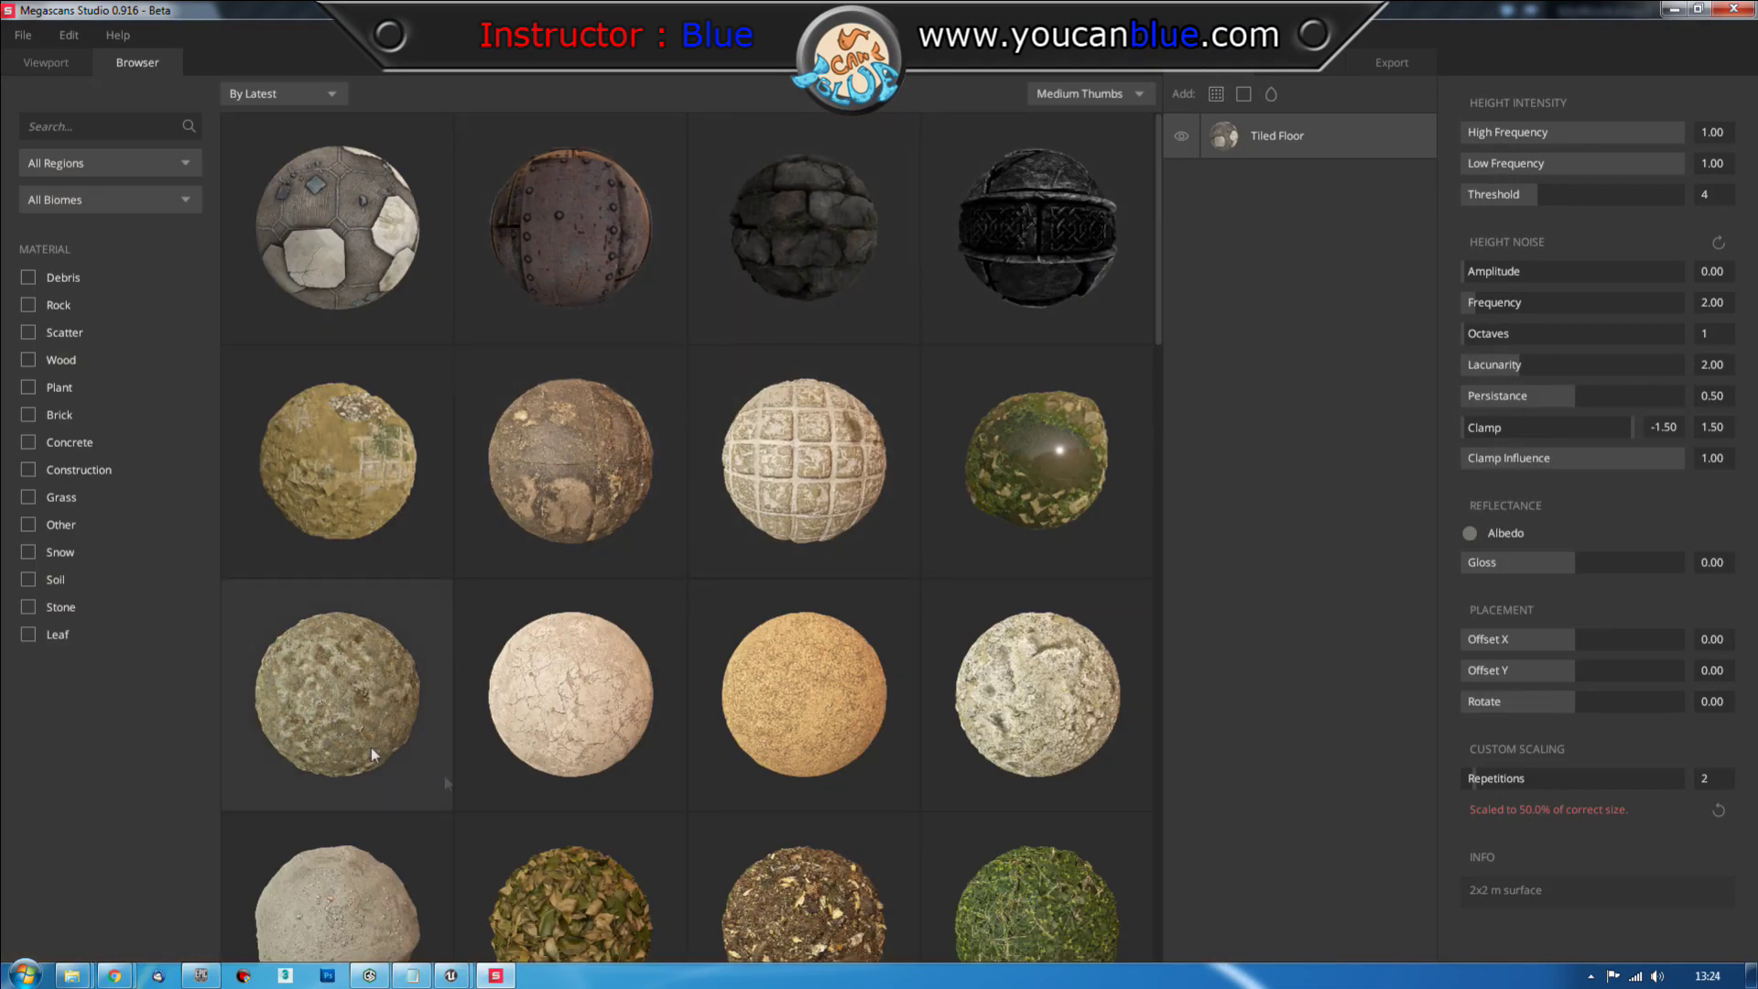
scroll(509, 785, down, 5)
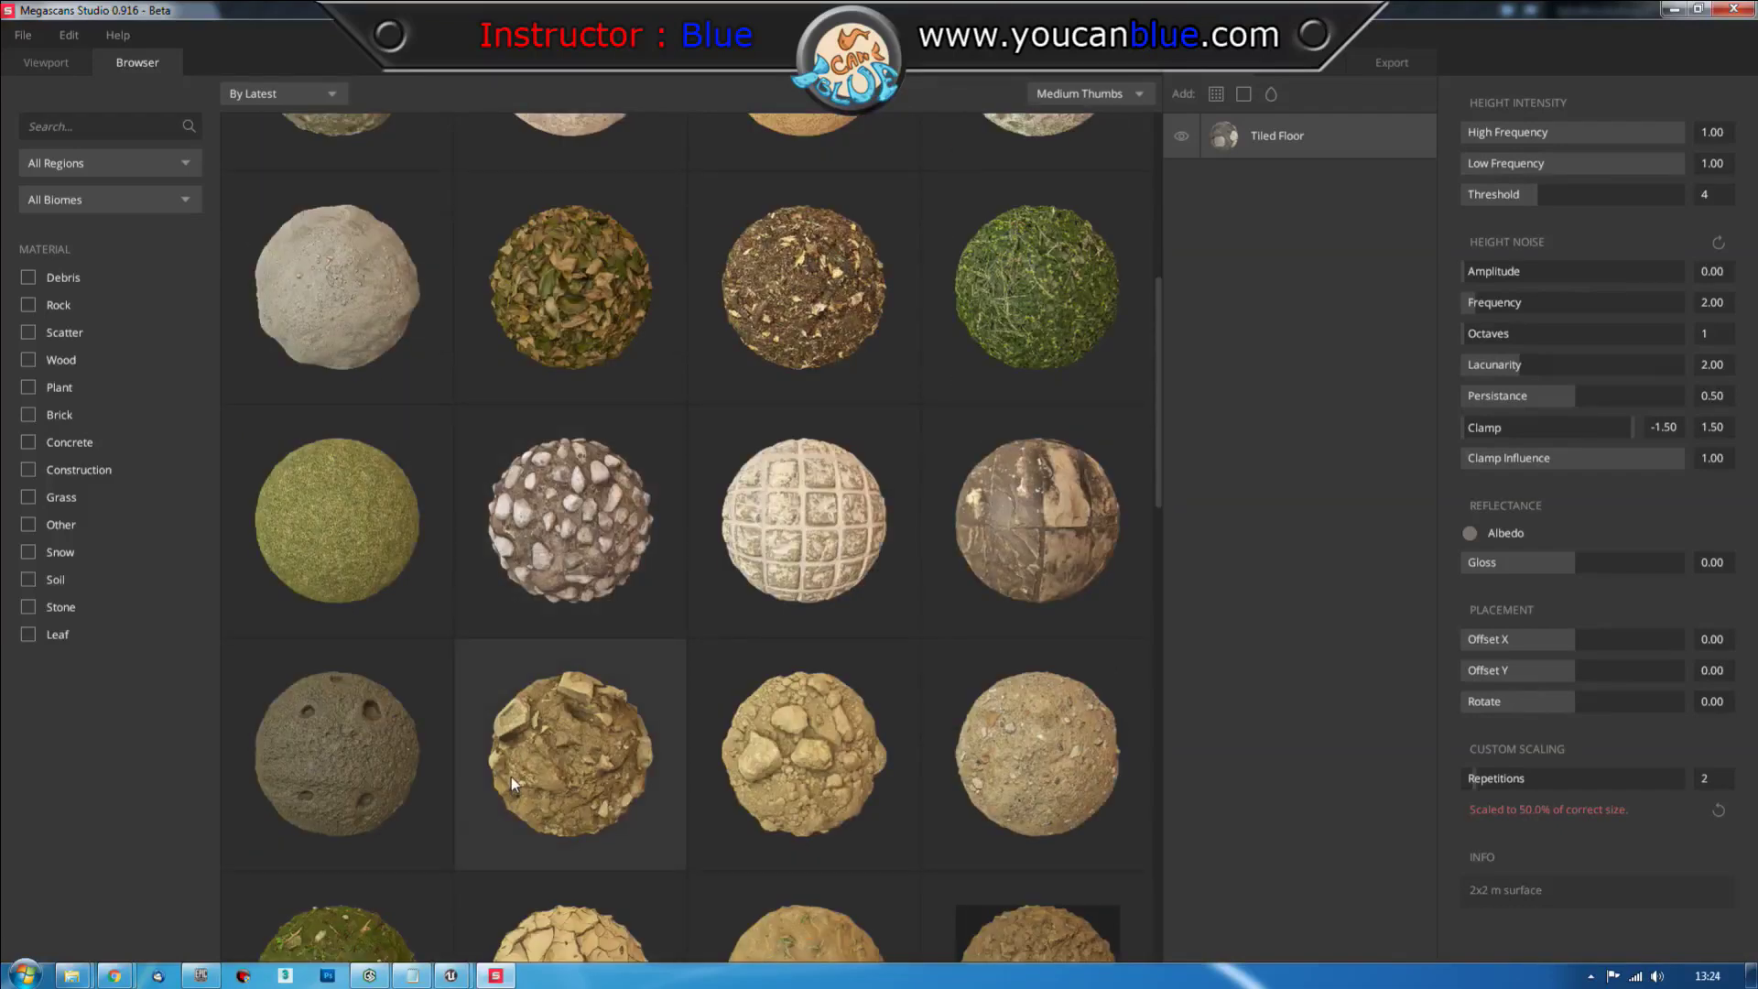
scroll(531, 761, down, 1)
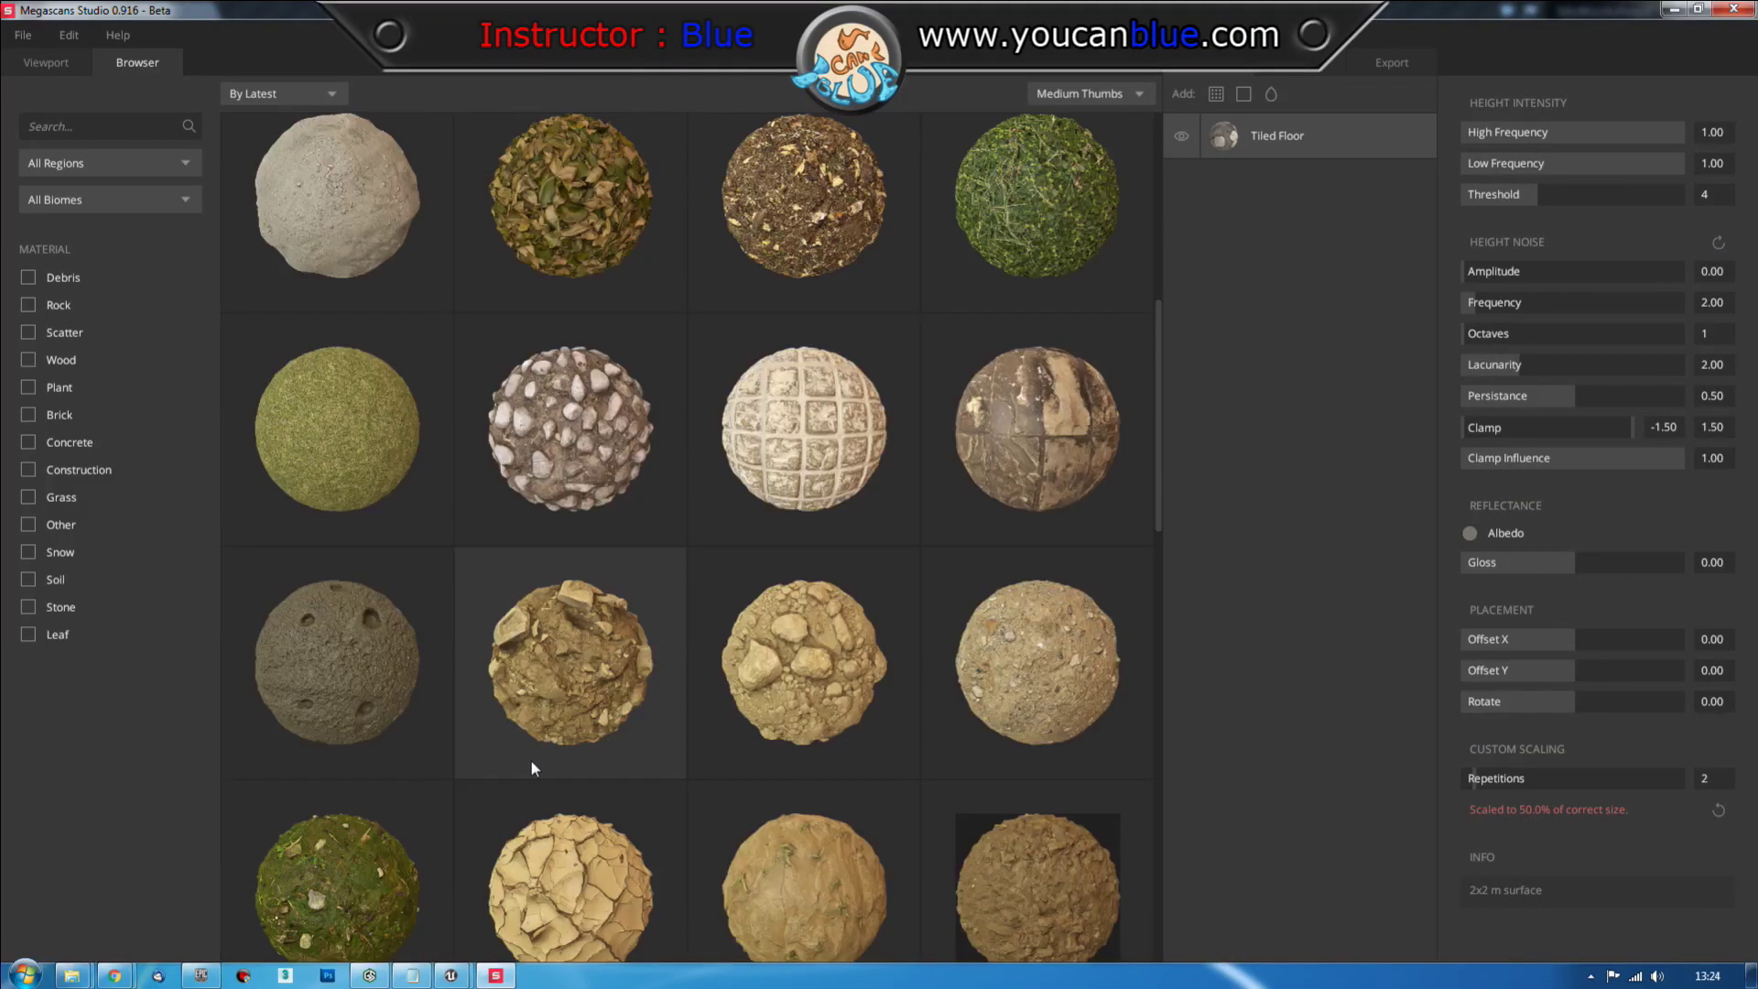
click(810, 668)
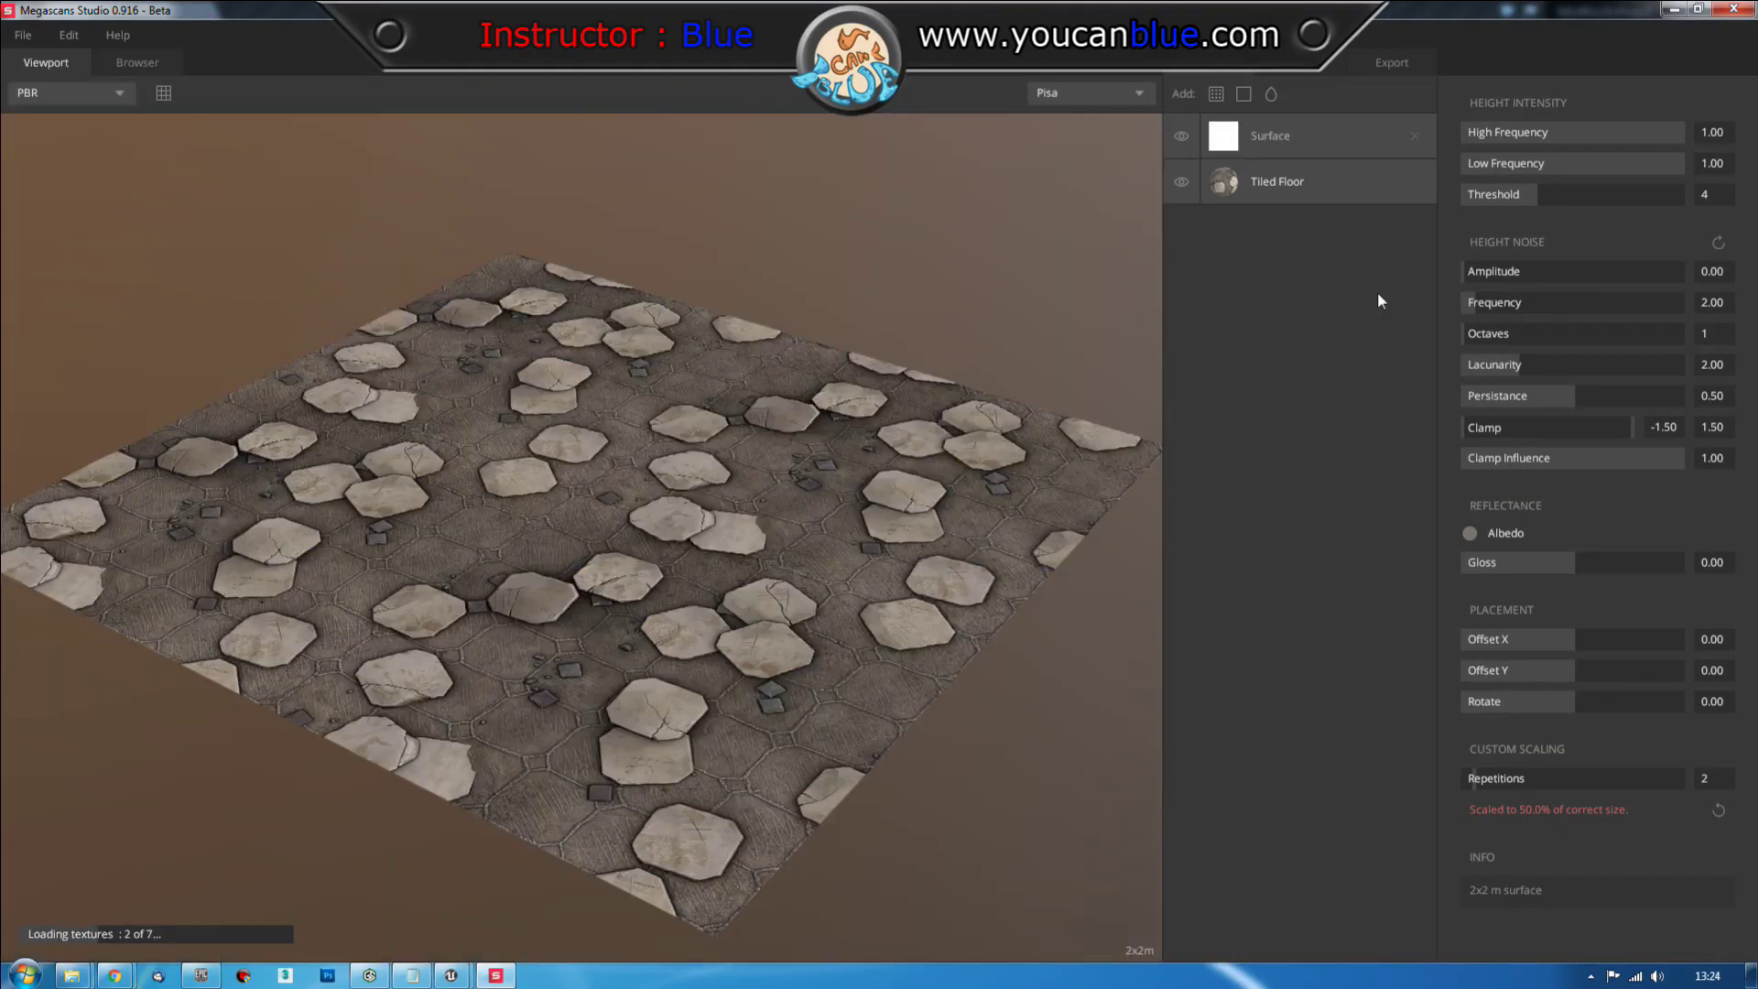
drag(728, 630, 634, 660)
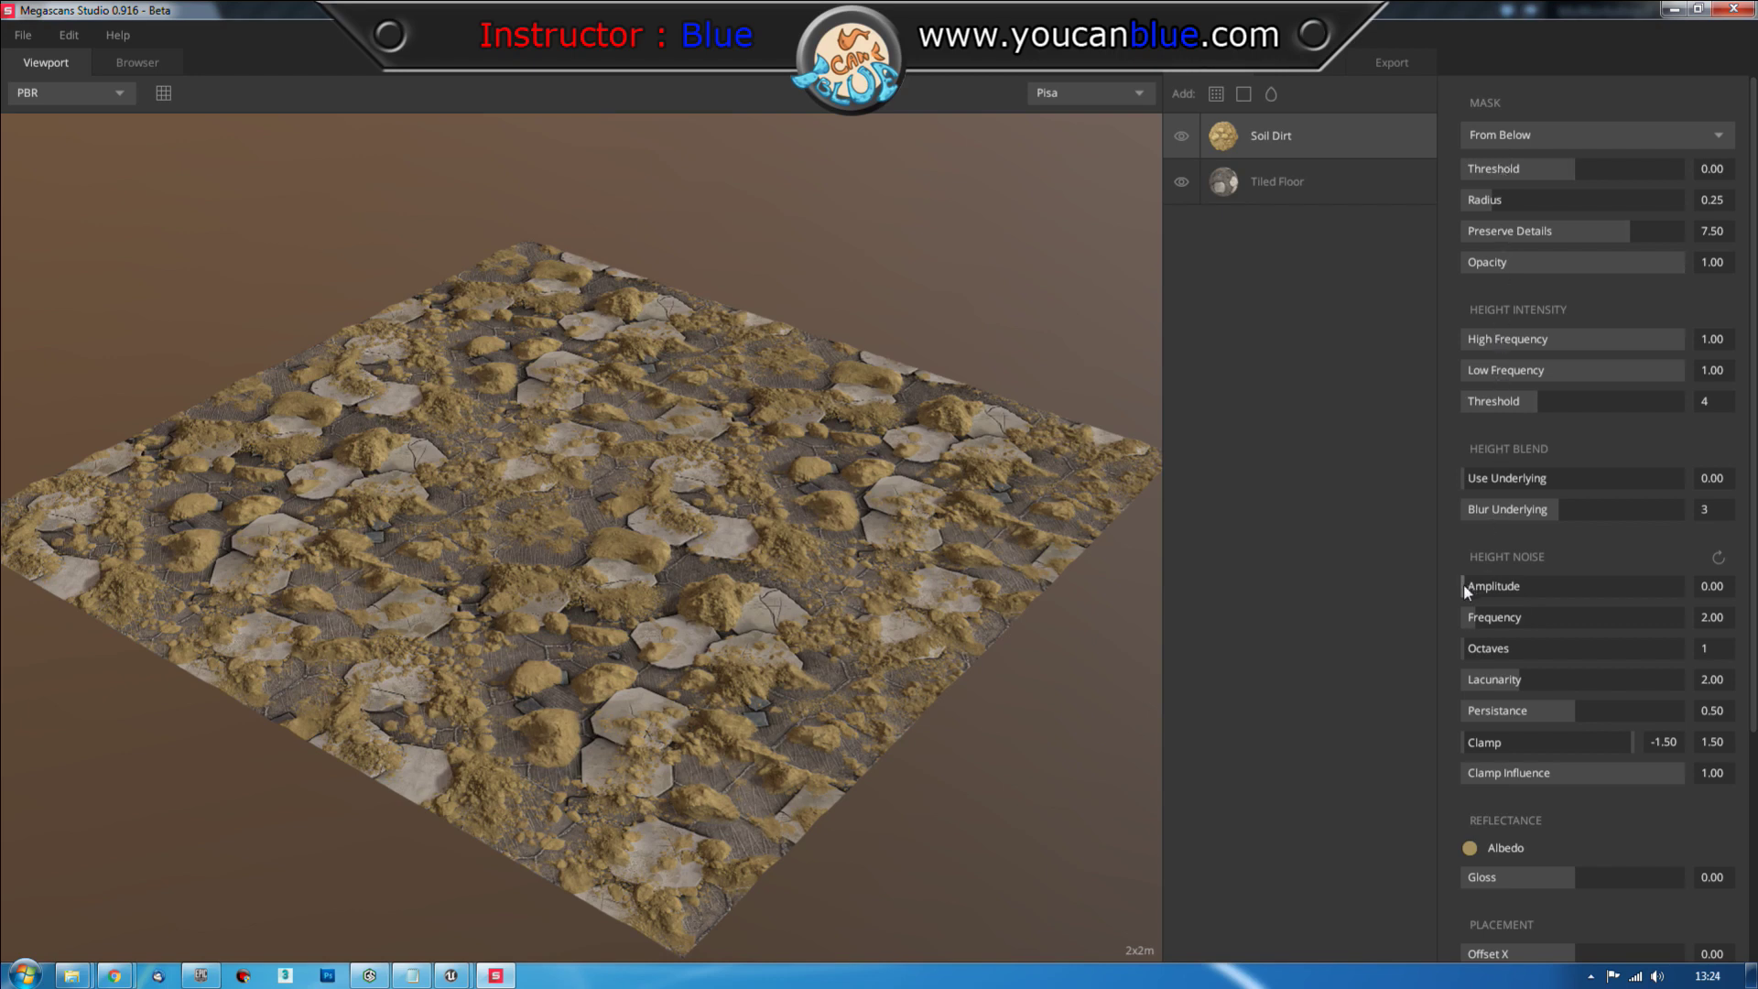
Raise the Soil Dirt layer's height noise amplitude to 1.91 and add a Liquid layer above it
drag(1473, 589, 1485, 589)
drag(655, 542, 996, 196)
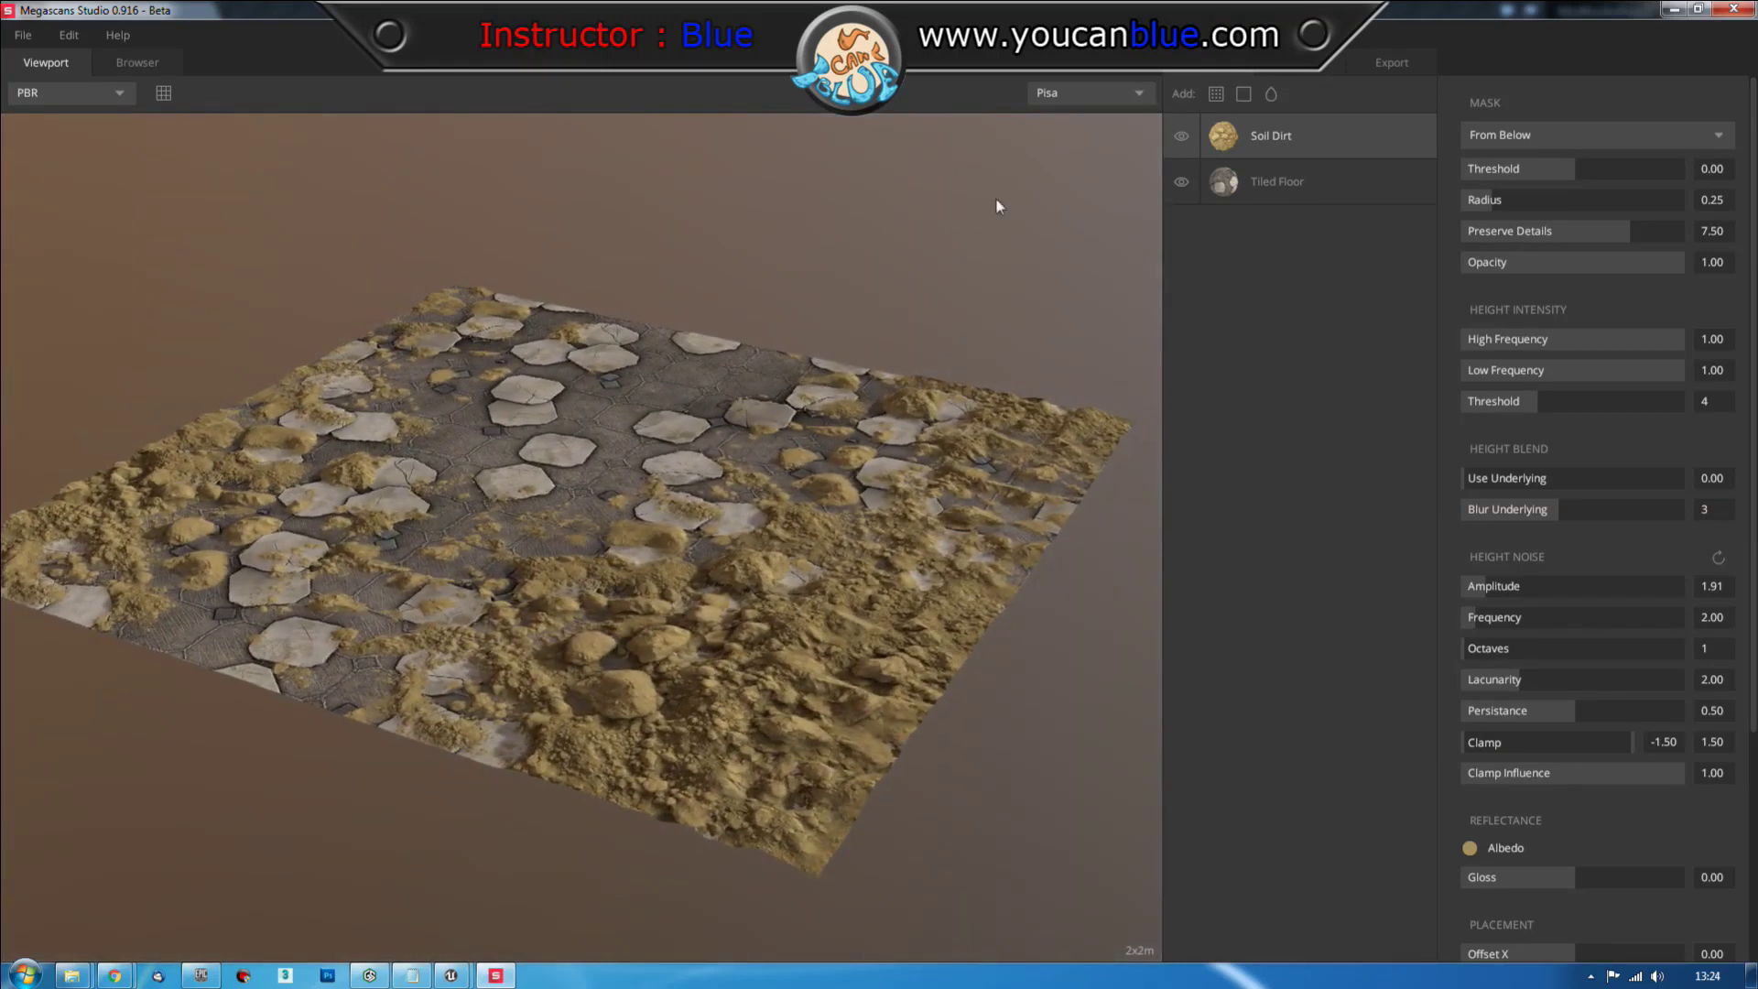
click(1271, 93)
drag(657, 558, 632, 602)
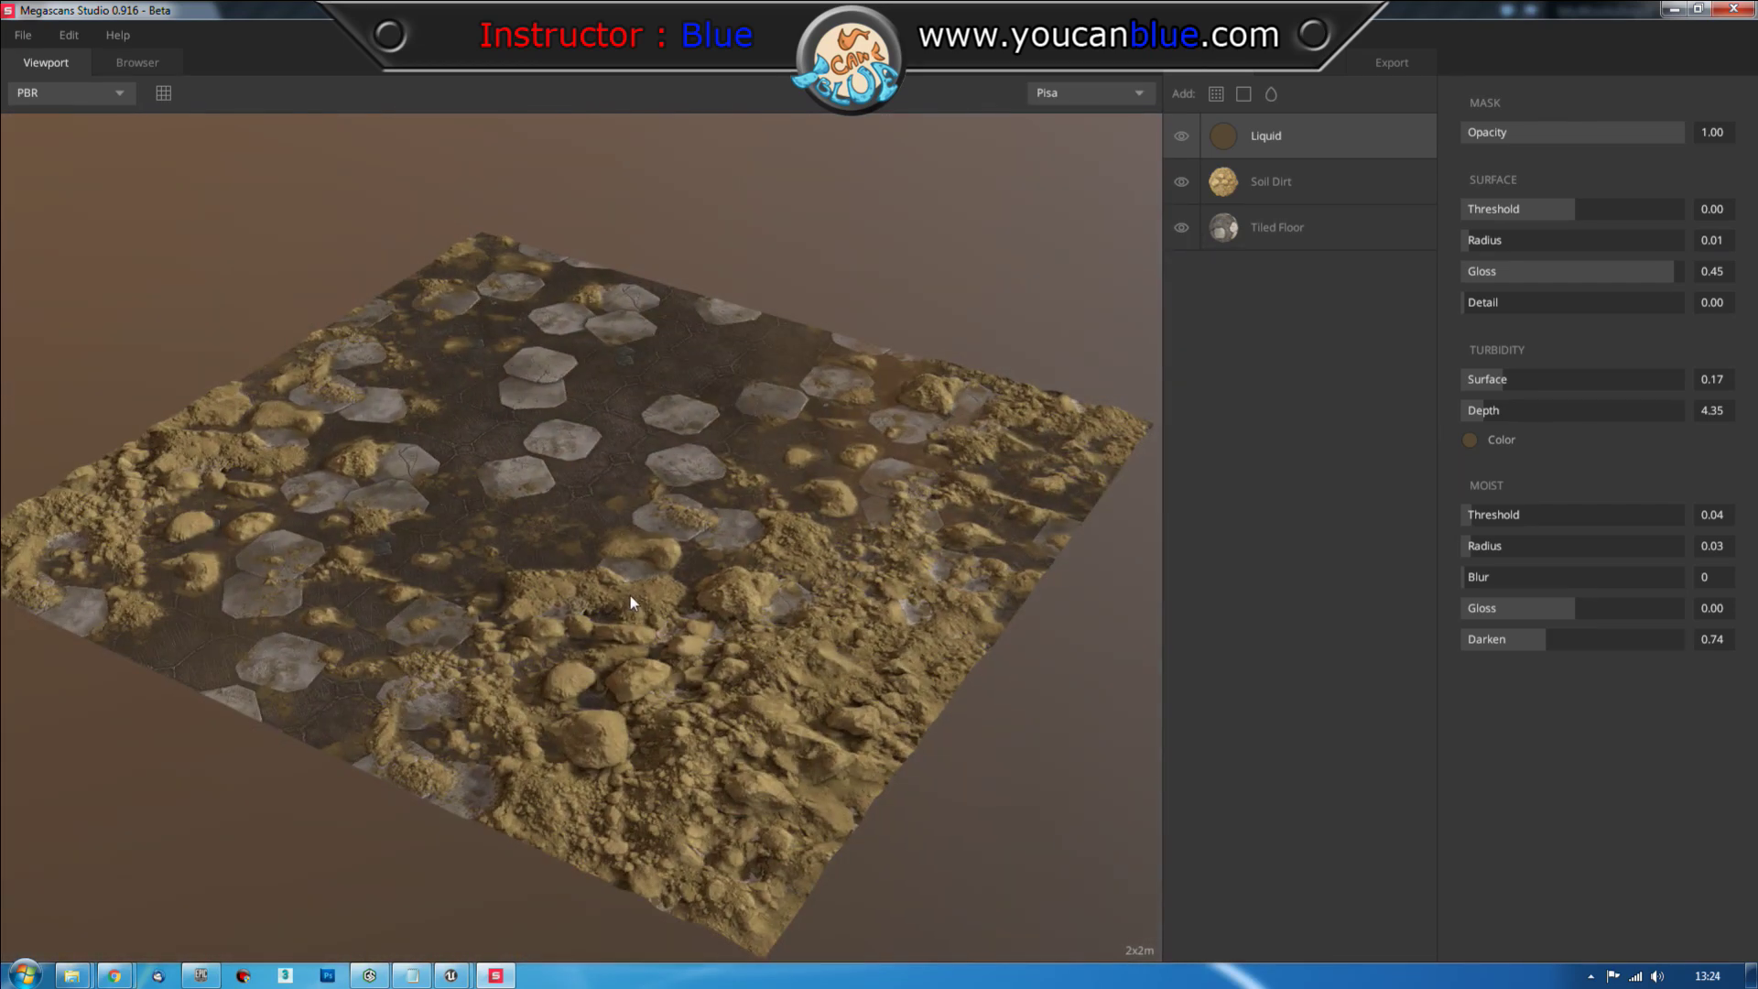
Add the Construction Gravel surface from the library as the topmost layer and inspect how it blends with the liquid
click(1311, 185)
click(1216, 94)
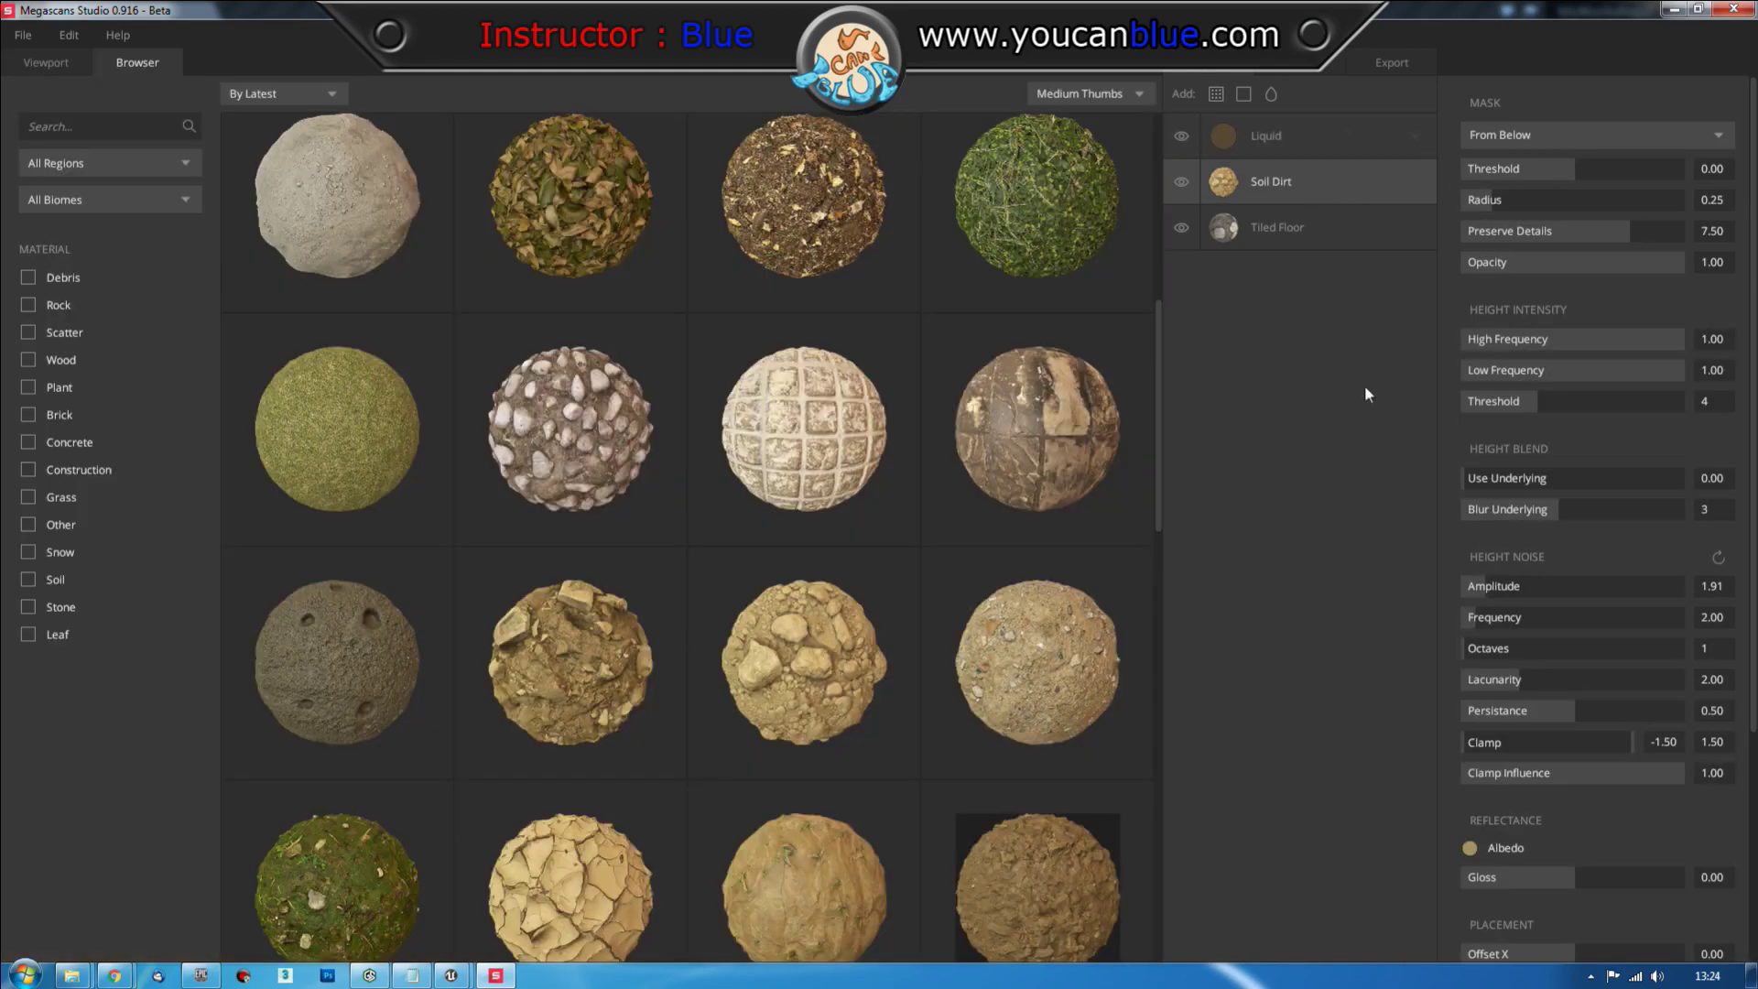
drag(1158, 442, 1162, 871)
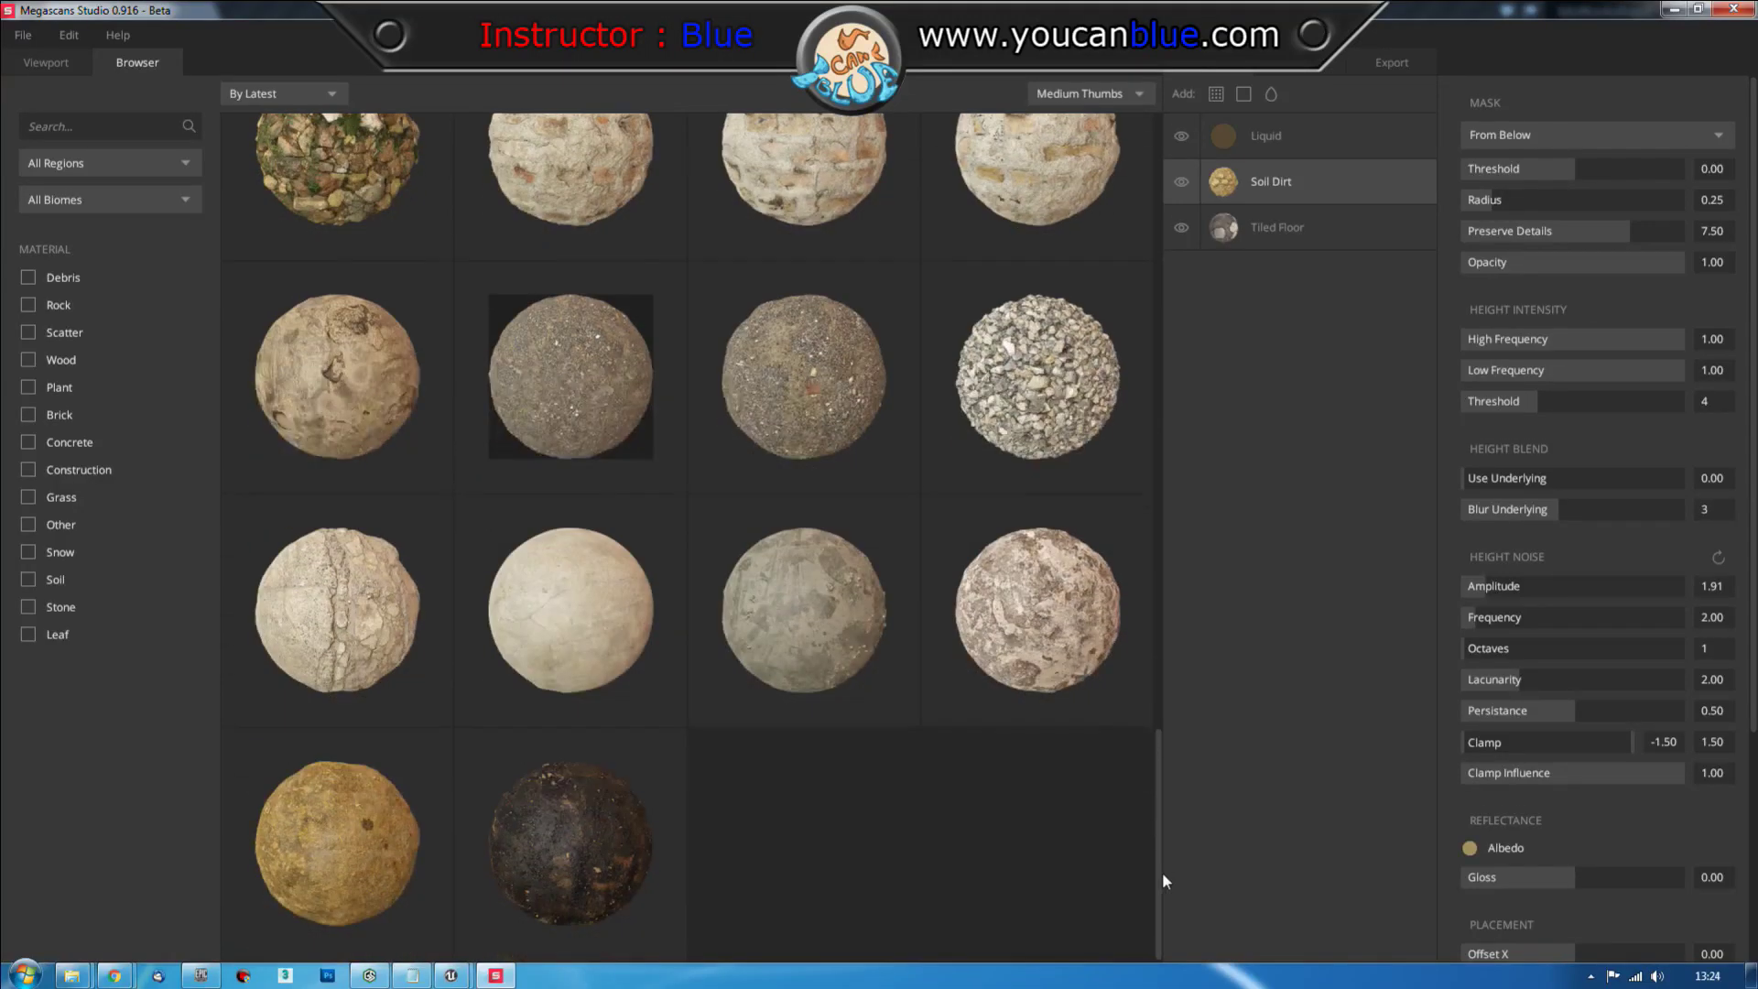
double_click(815, 387)
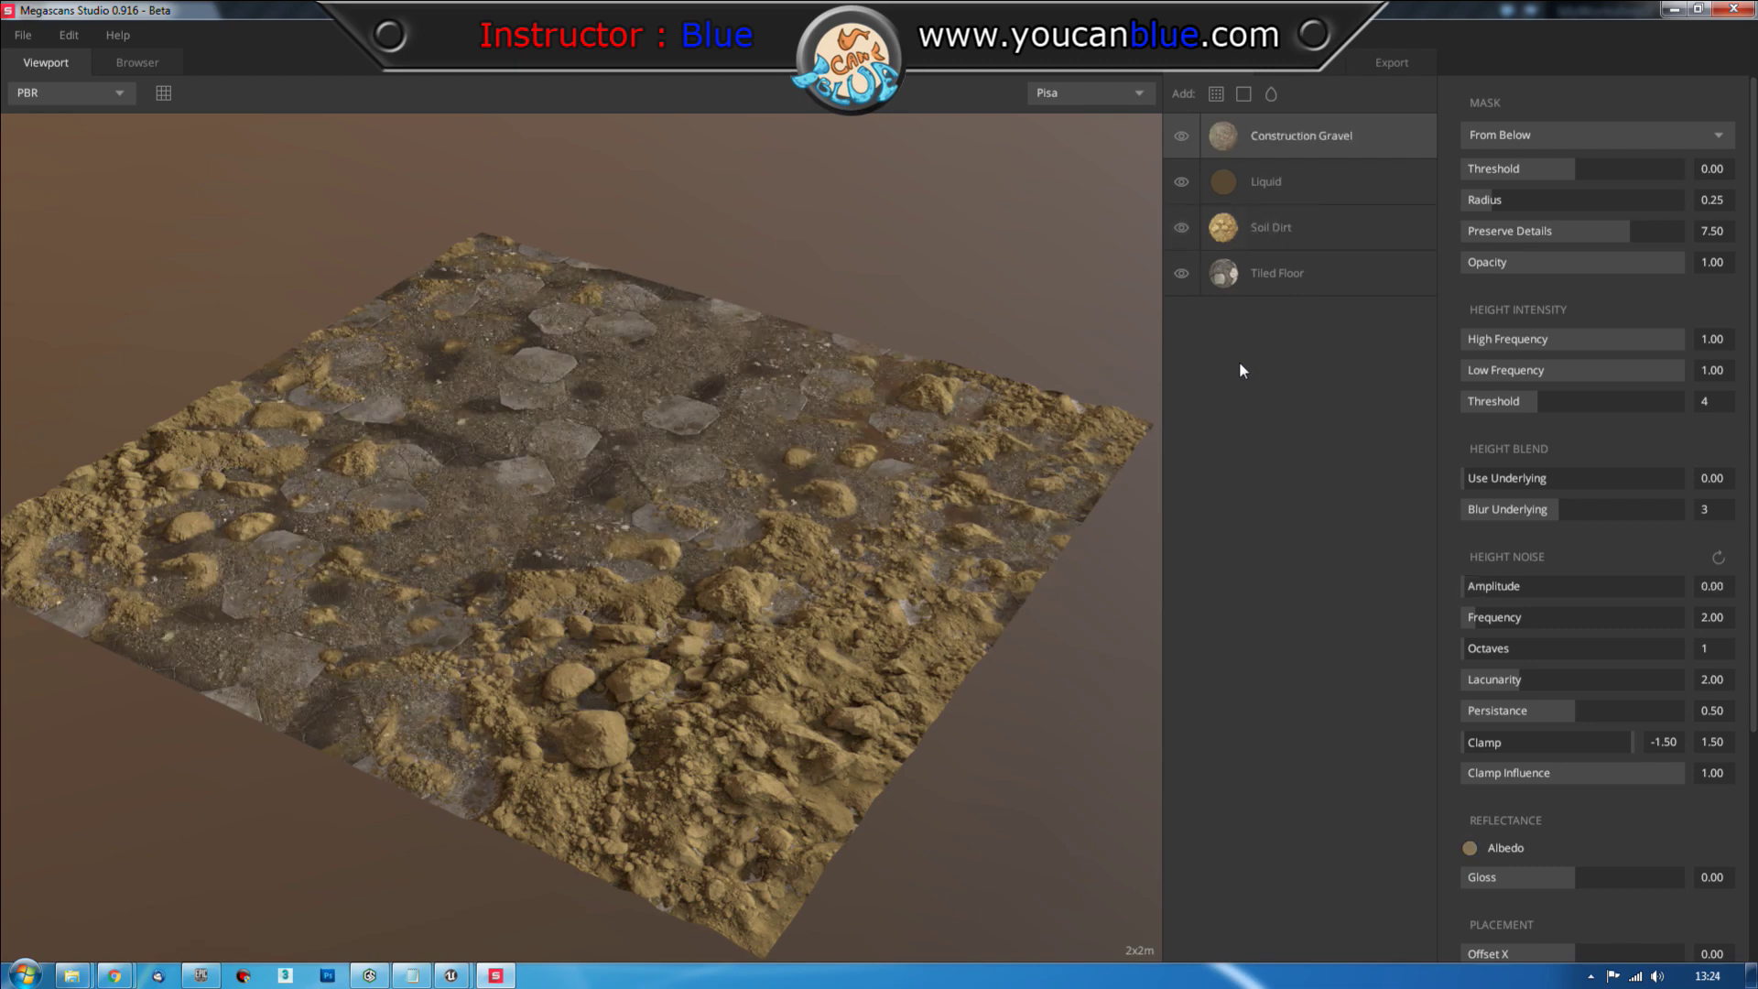
drag(693, 560, 968, 553)
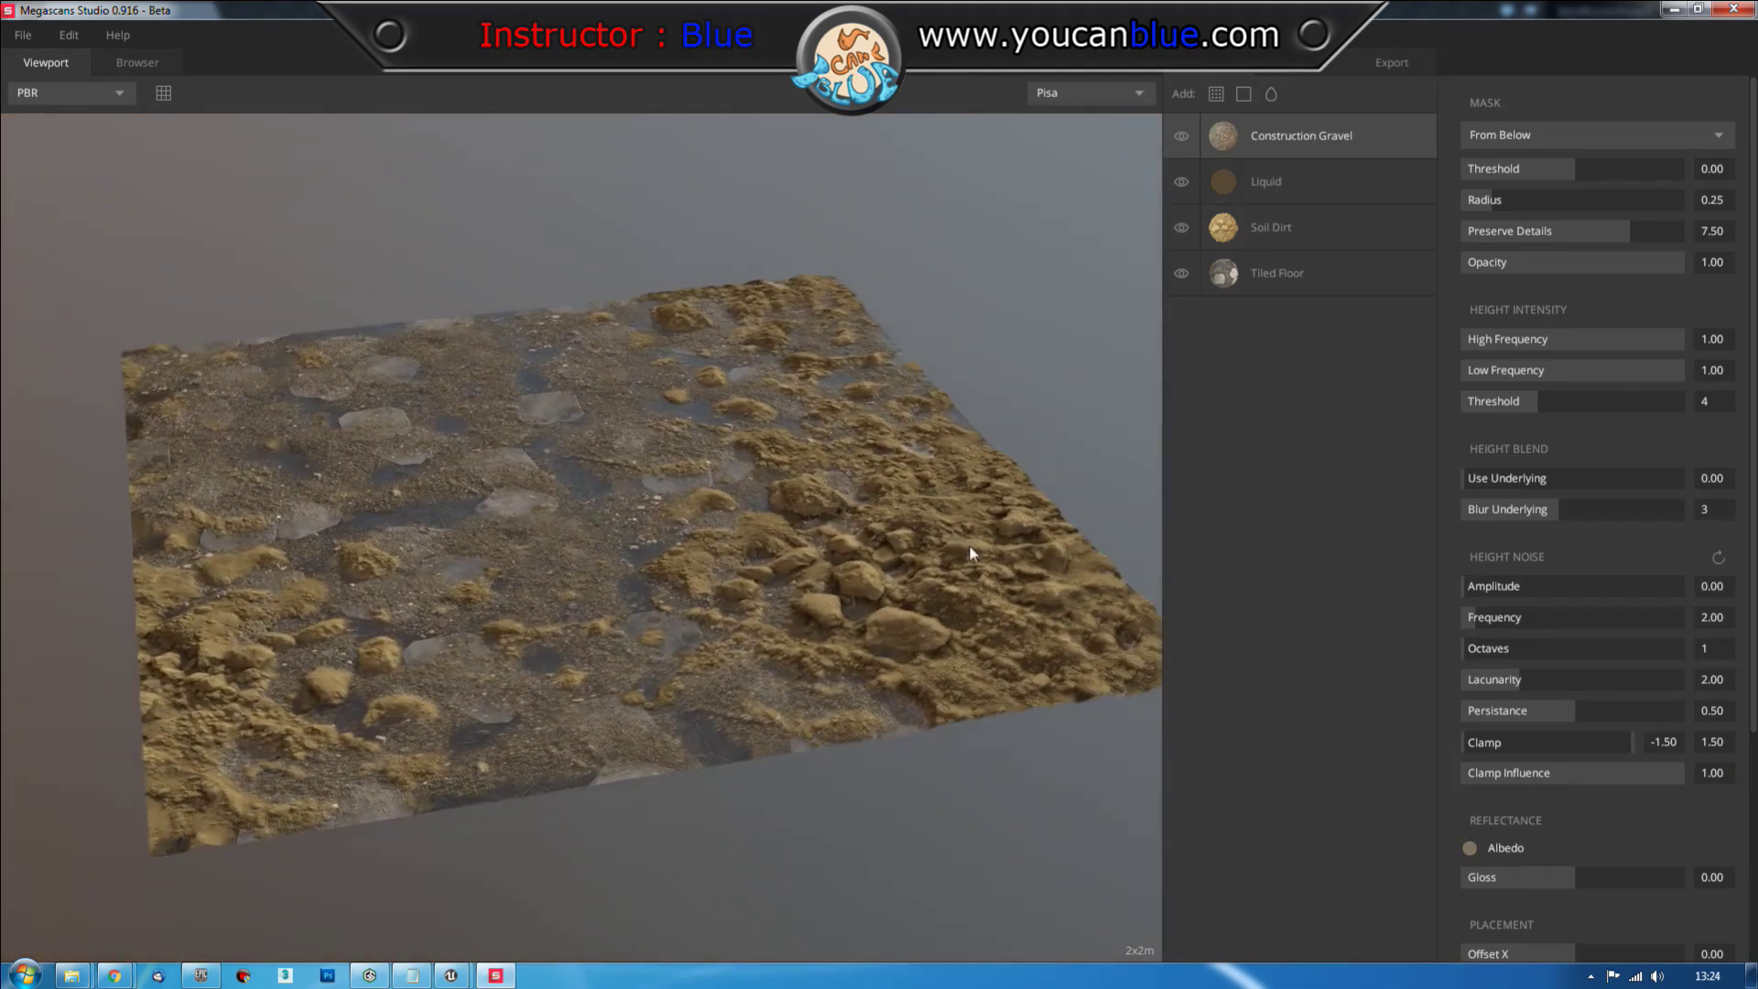
scroll(838, 526, up, 3)
scroll(835, 525, down, 5)
drag(837, 526, 886, 487)
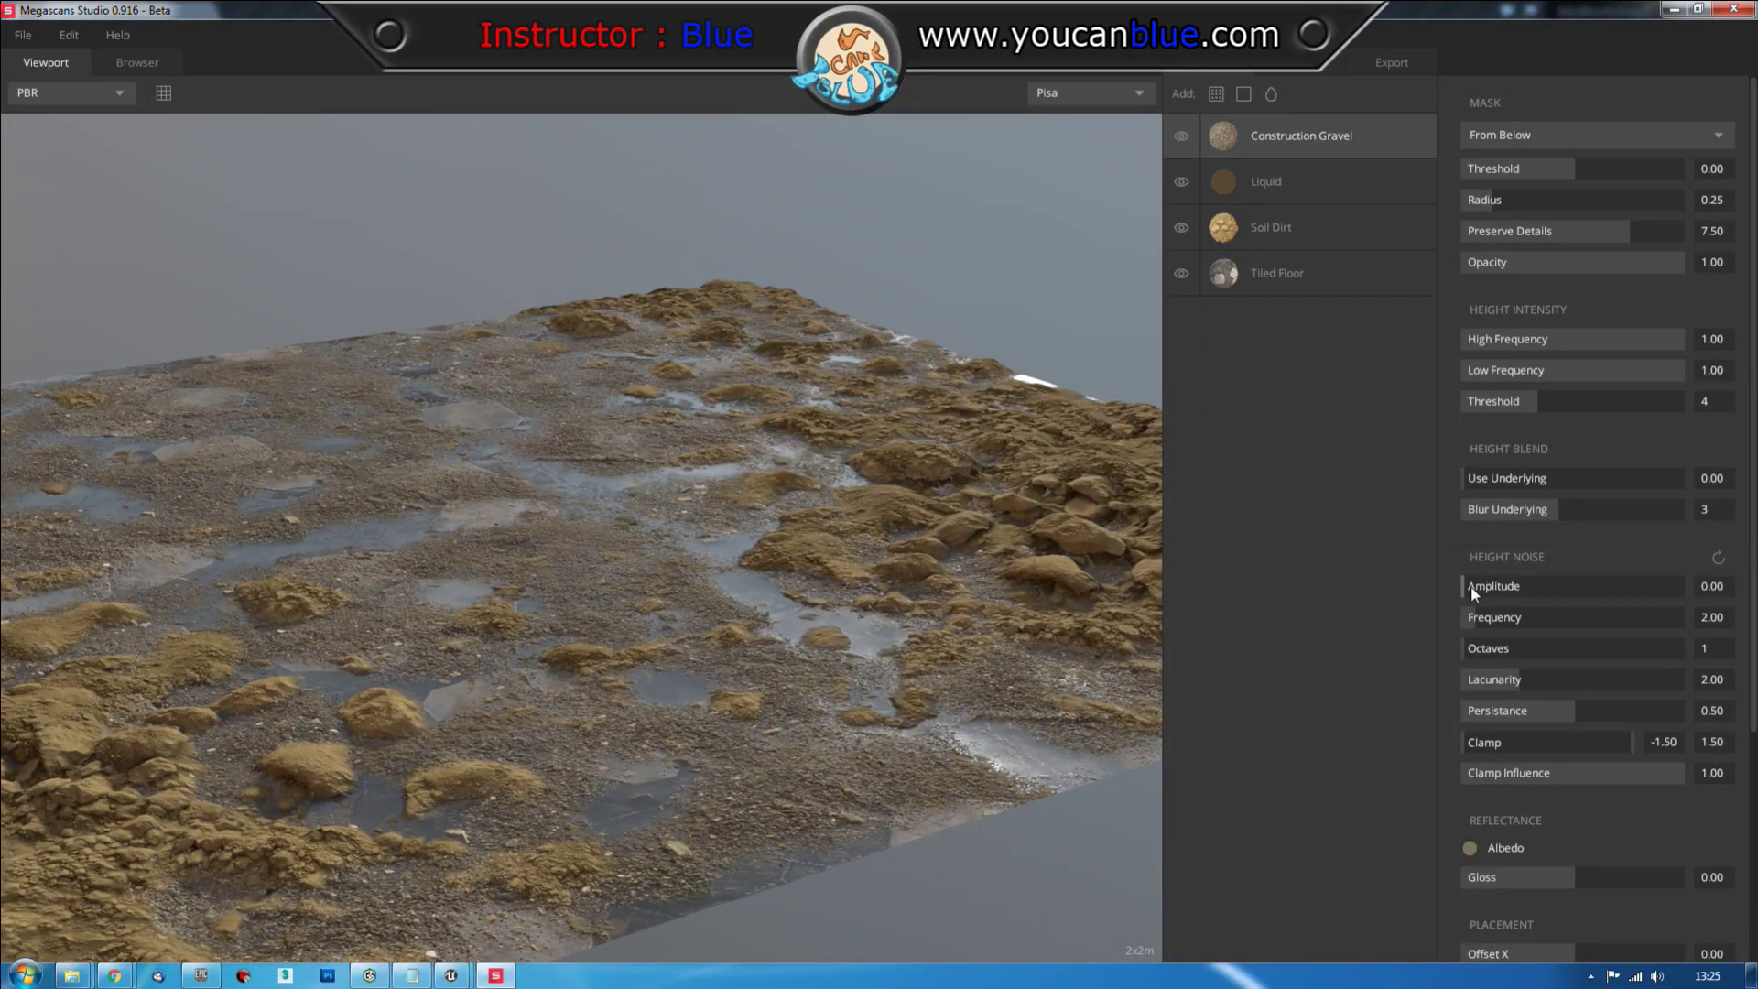
Set the Construction Gravel layer's height noise to amplitude 0.83 and frequency 3.47, and inspect the resulting puddles
drag(1469, 590, 1486, 618)
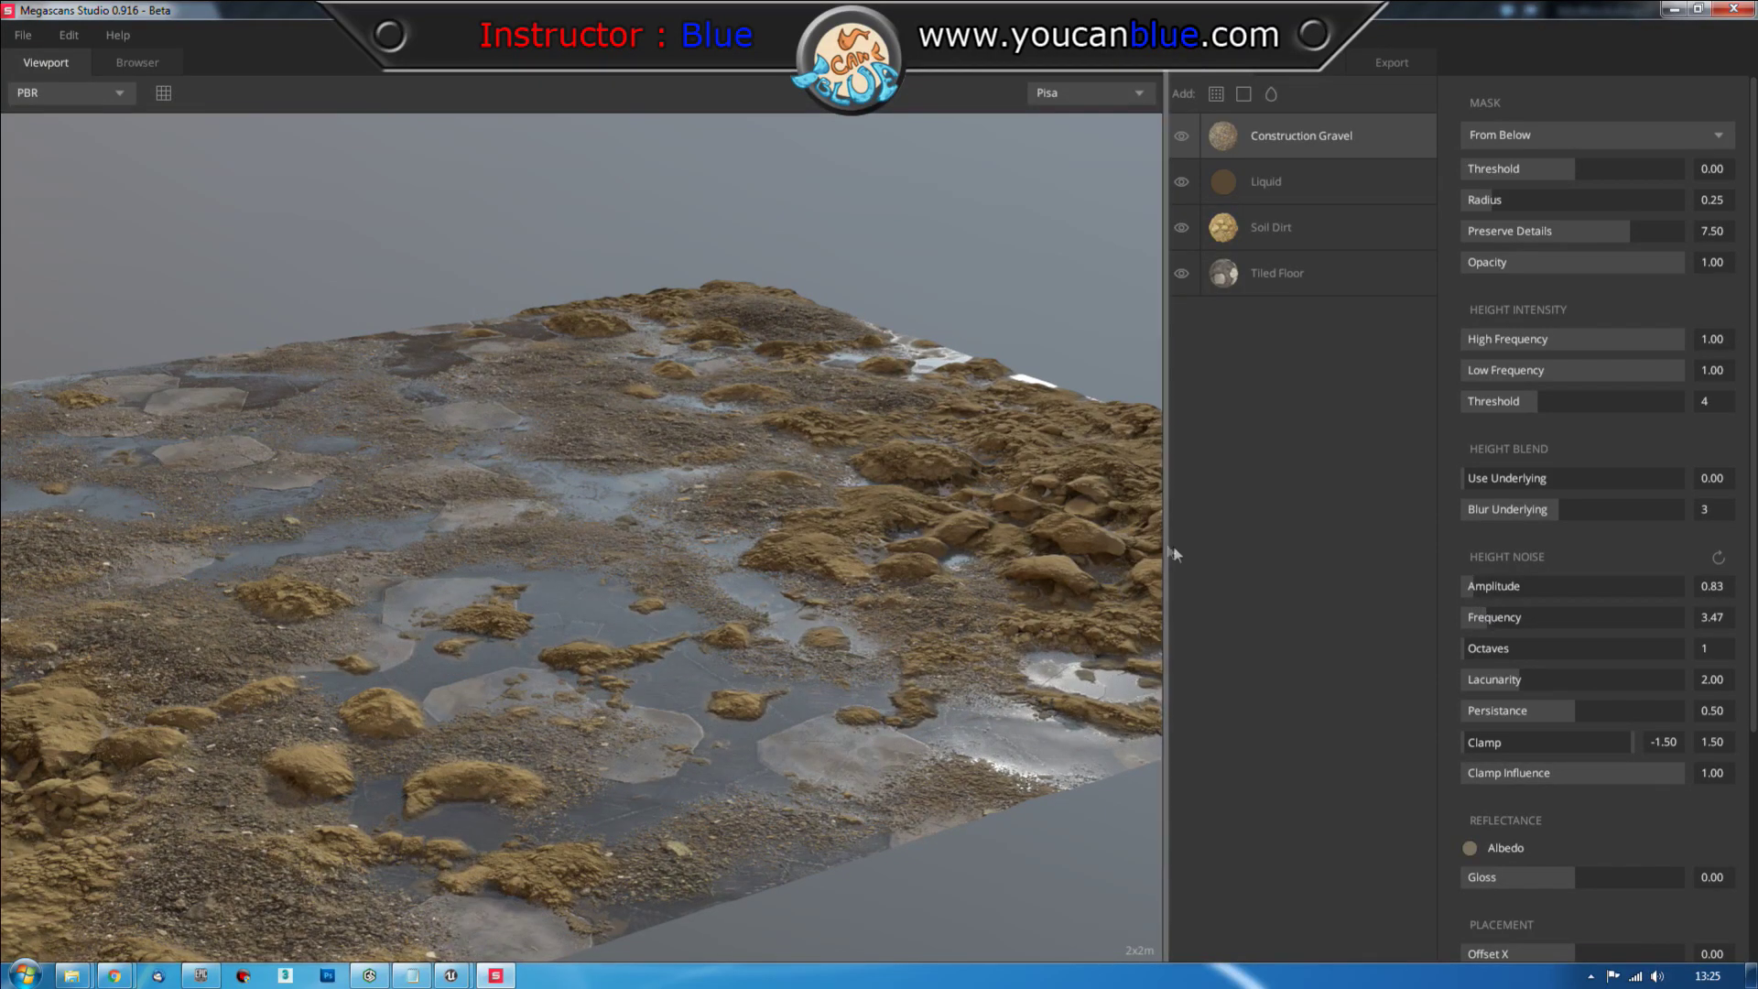
scroll(955, 608, up, 5)
scroll(689, 762, down, 4)
drag(688, 762, 831, 564)
scroll(816, 718, up, 4)
scroll(895, 596, down, 5)
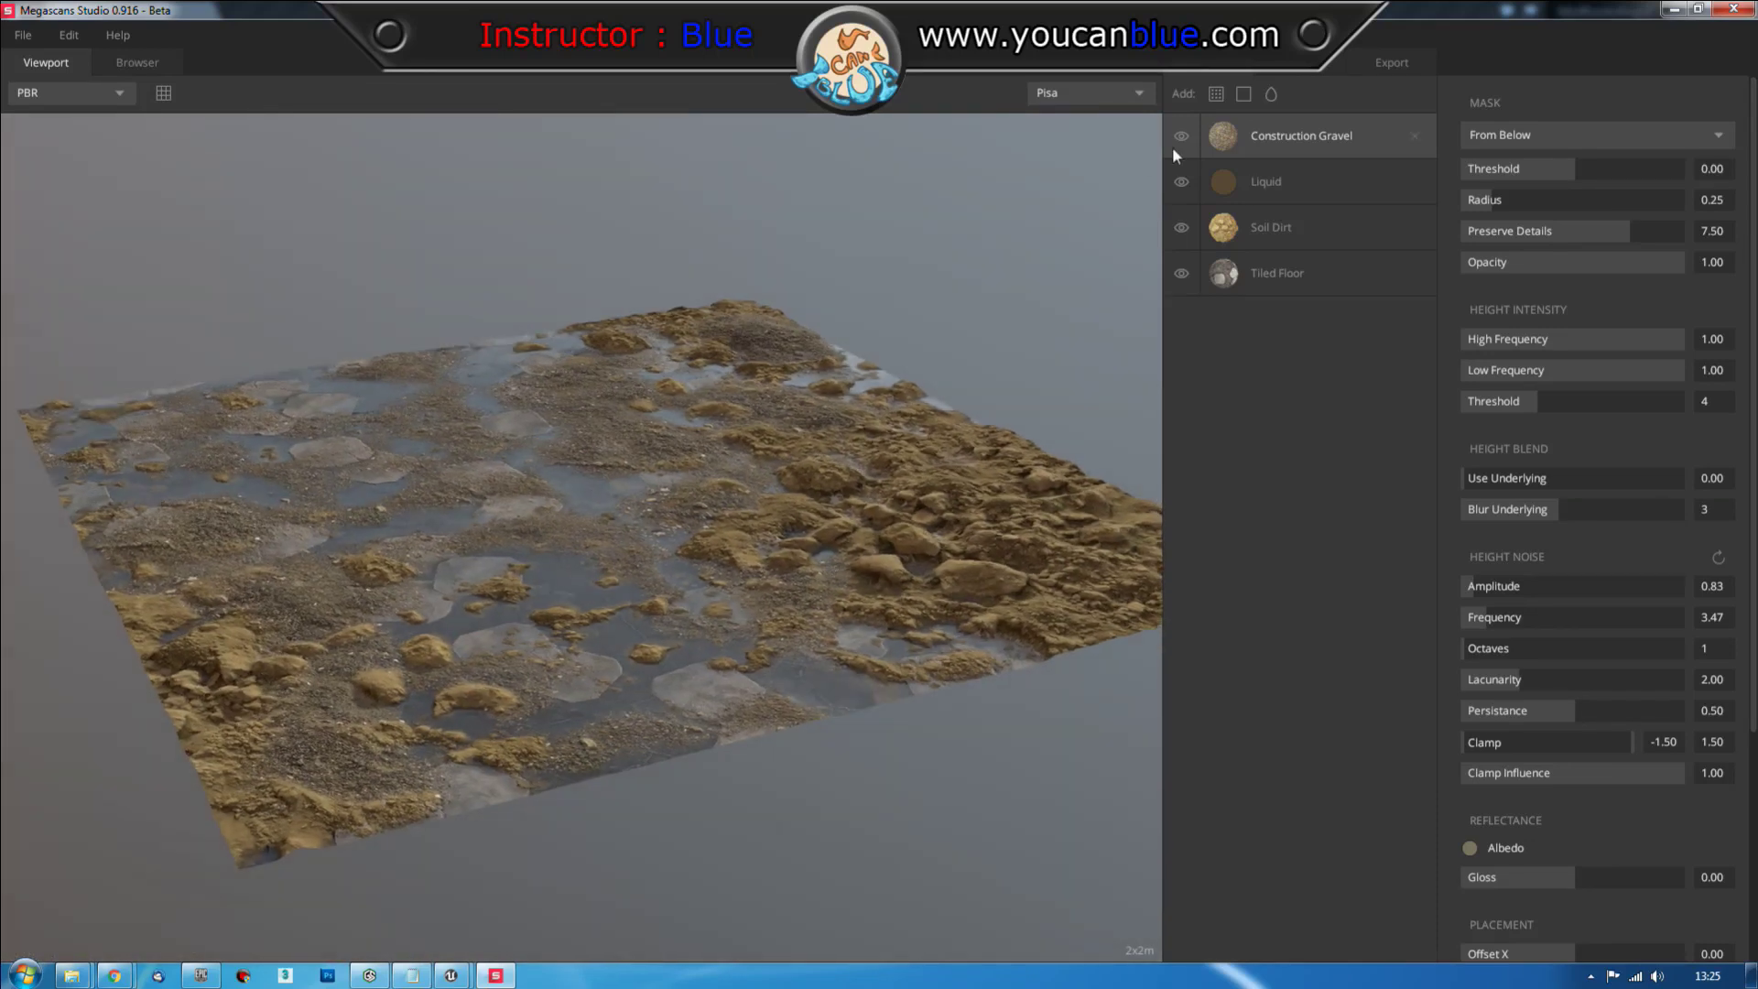
Add the Construction Rubble surface from the library as a layer above Construction Gravel
click(1212, 95)
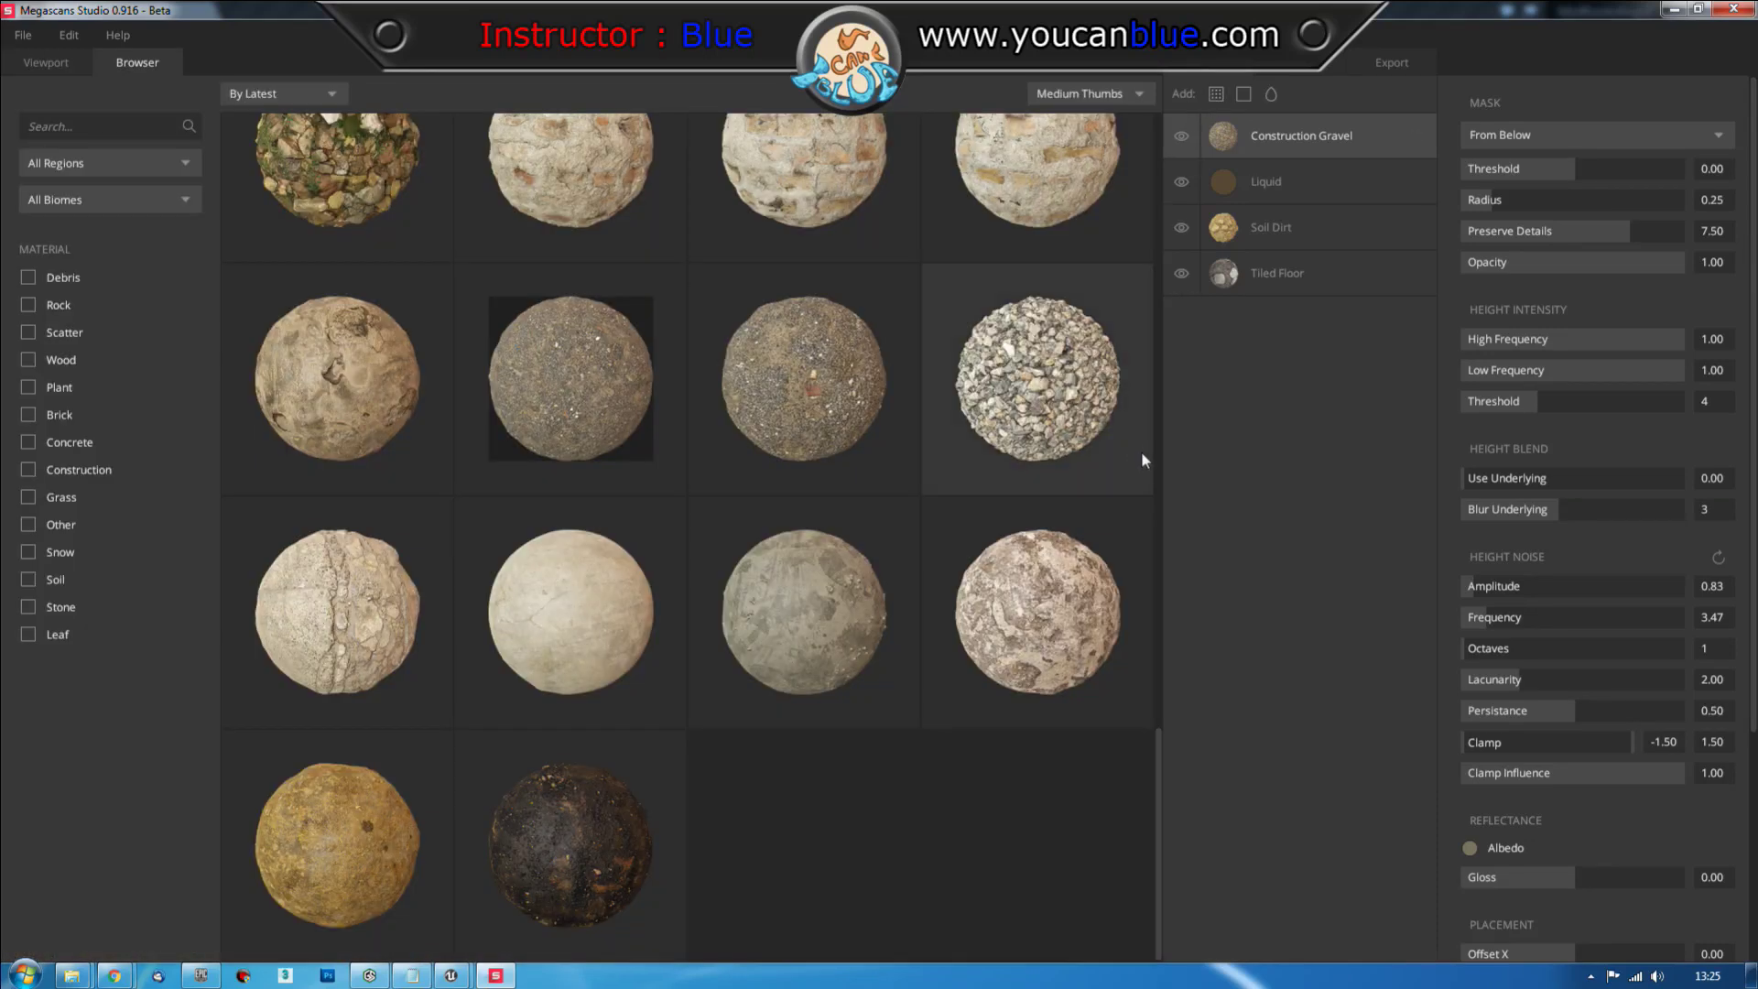
click(393, 176)
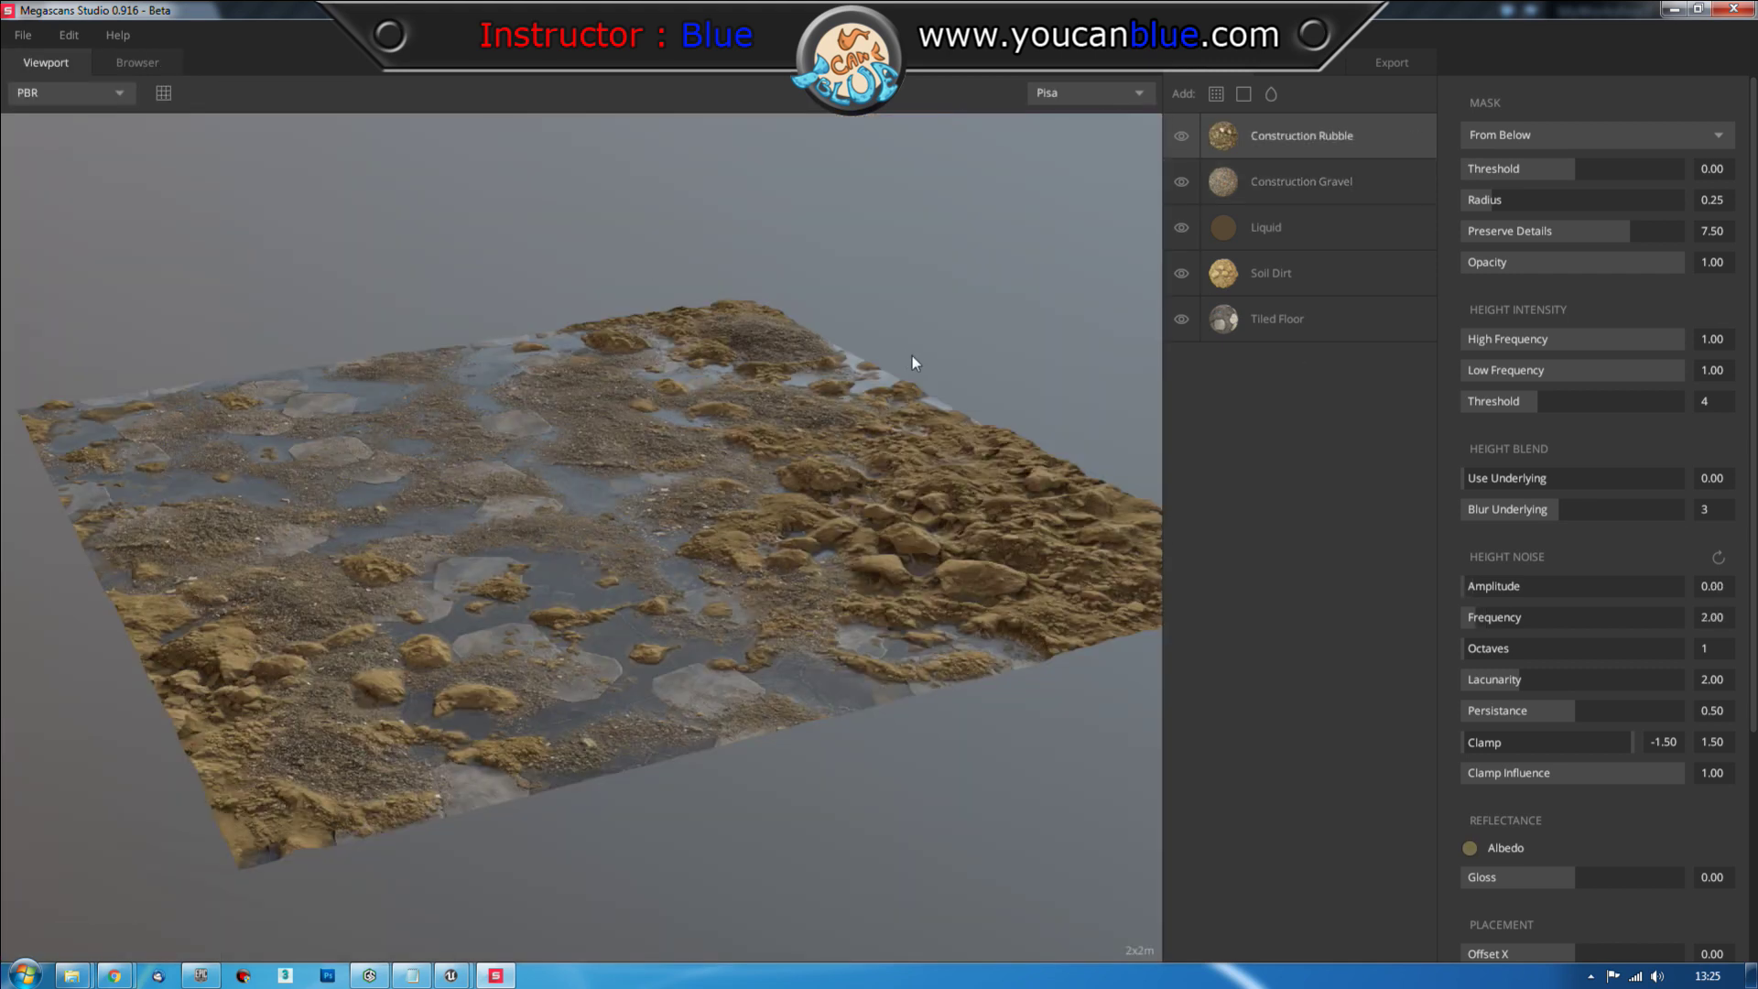
drag(839, 450, 622, 520)
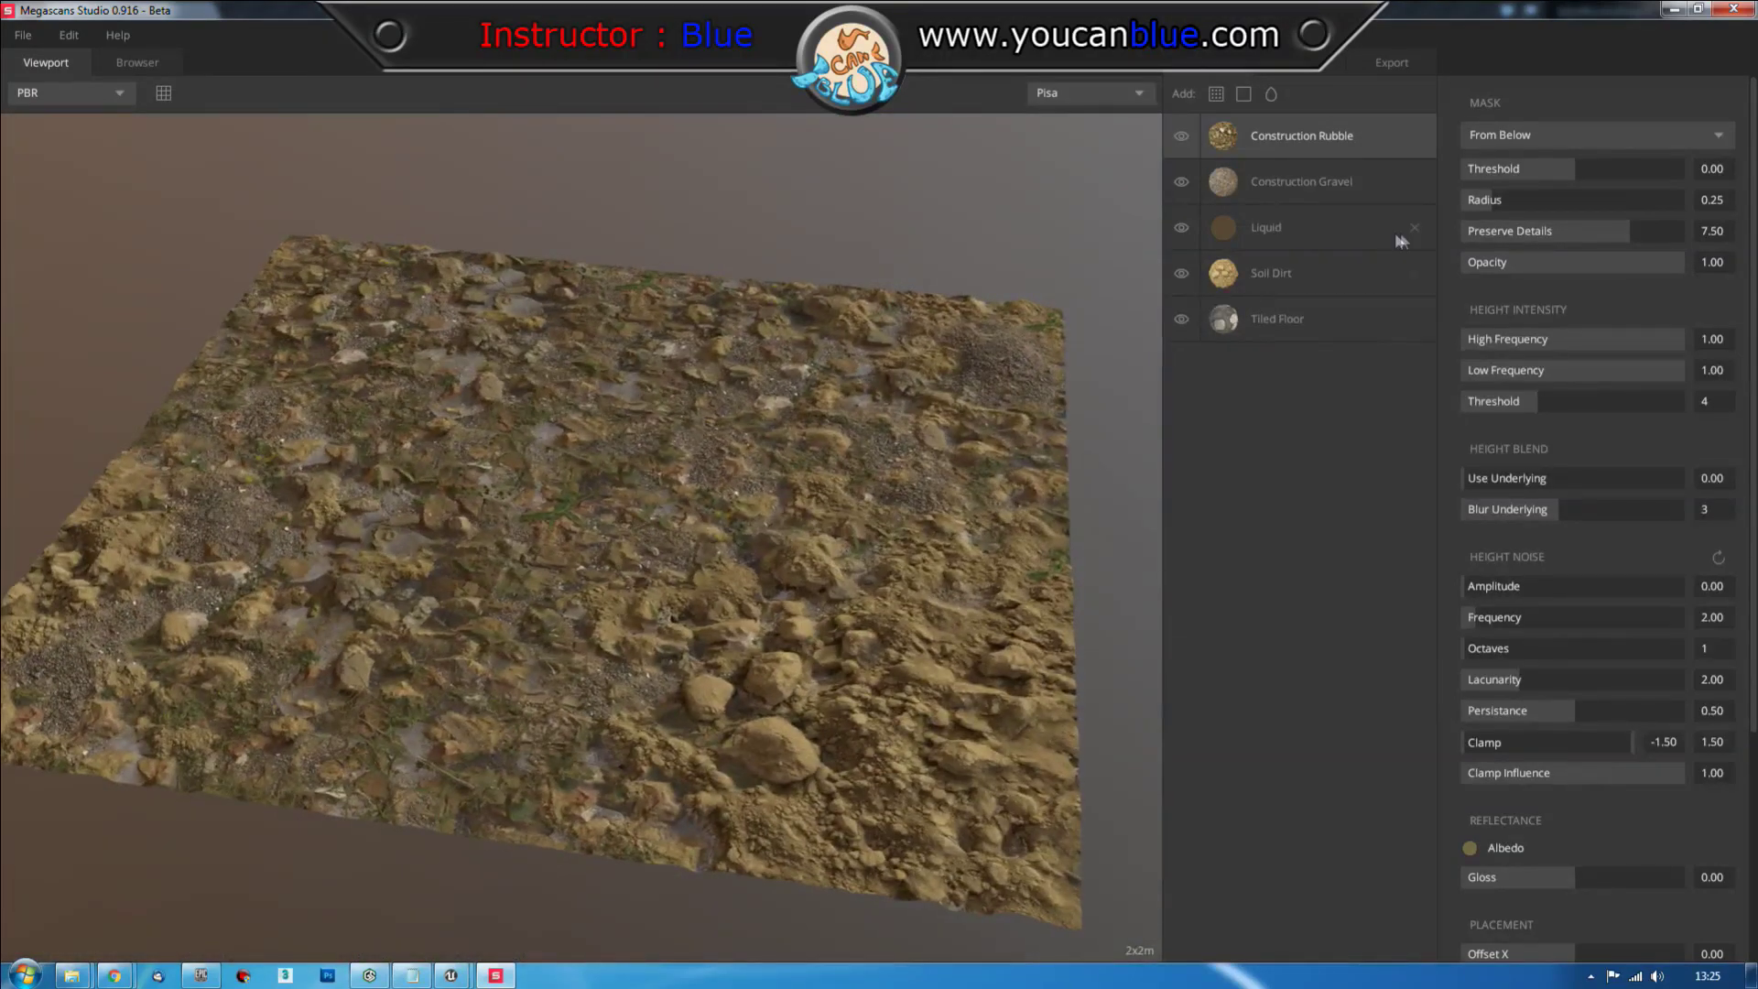
Set the Construction Rubble layer's mask to From Above with a threshold of -0.27
click(1552, 134)
click(1554, 163)
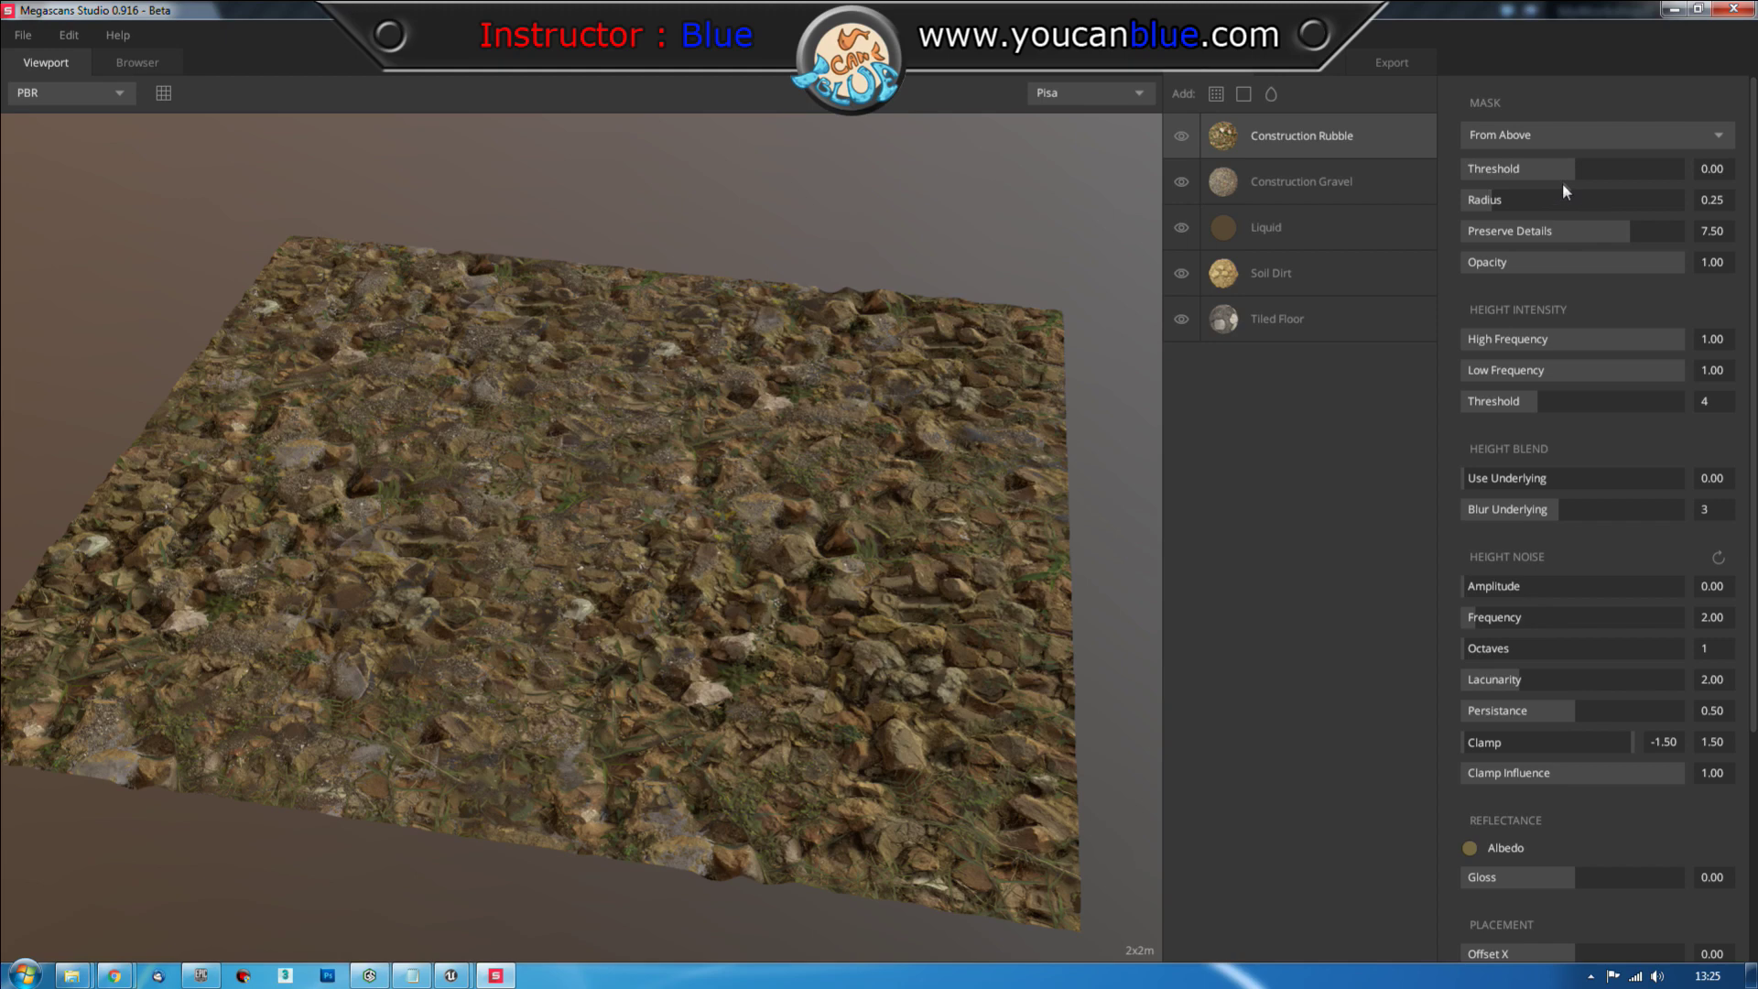
drag(1571, 169, 1542, 172)
drag(981, 569, 852, 536)
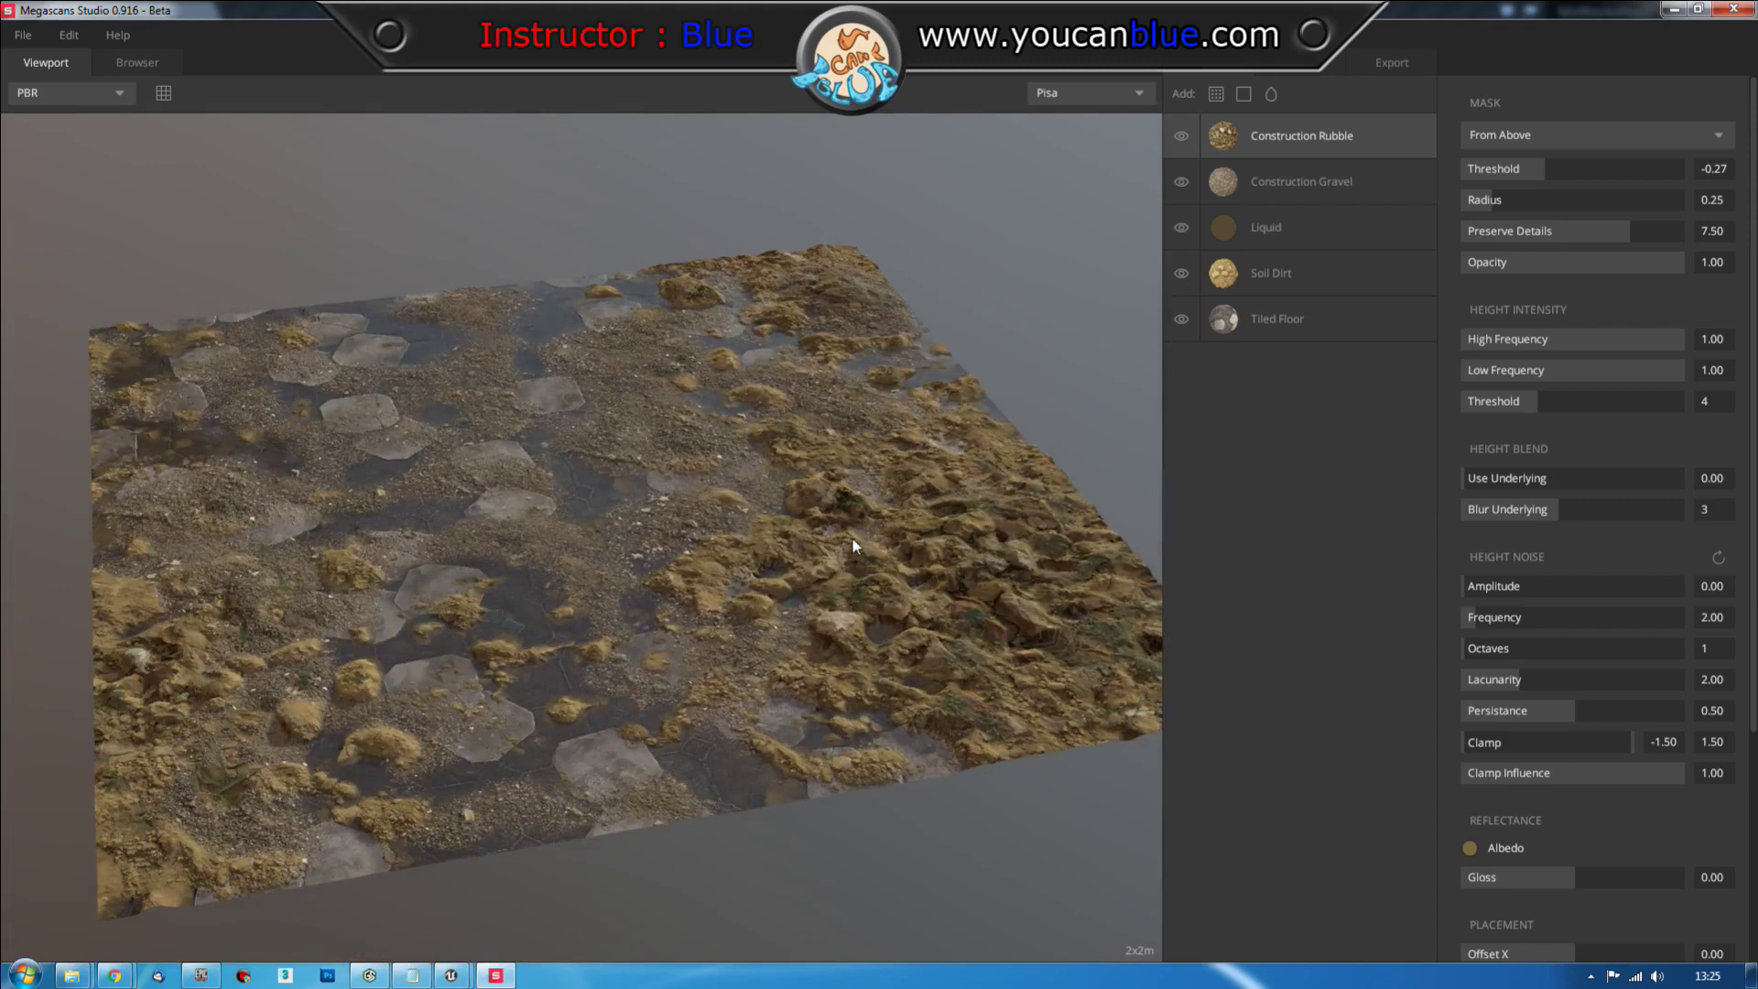
Start saving the layered asset as a surface and name it Dirty Old Tiled Floor With Water
click(19, 42)
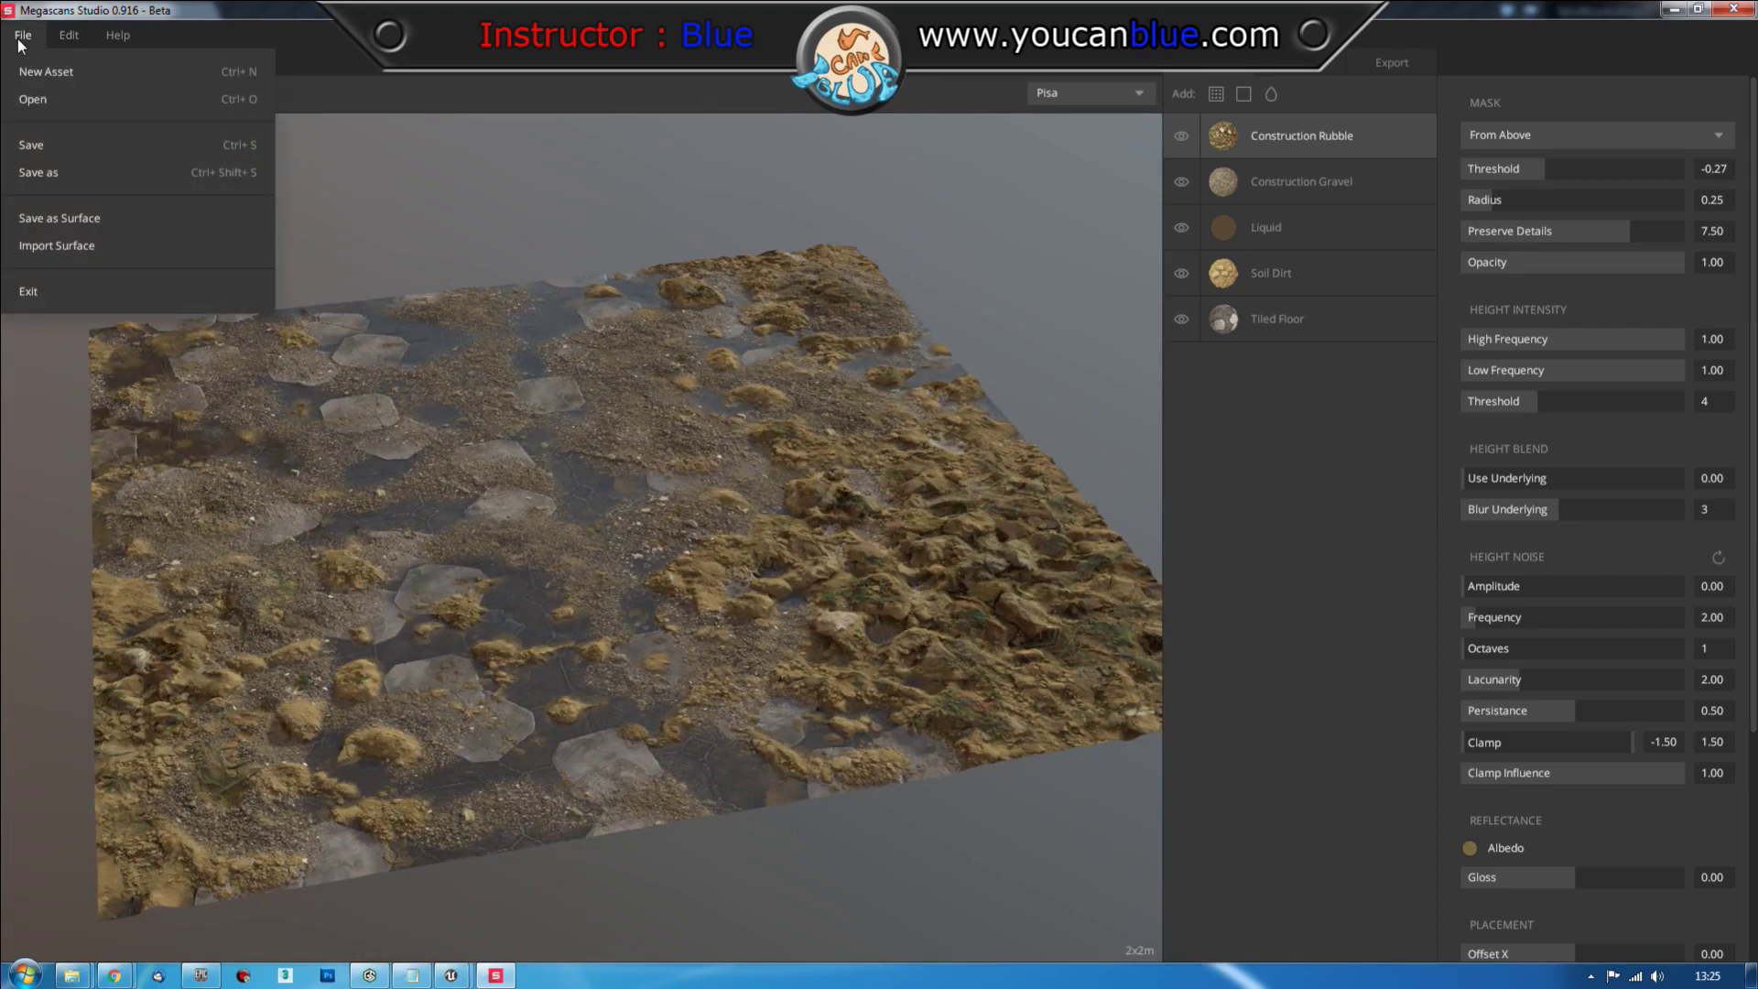
click(64, 219)
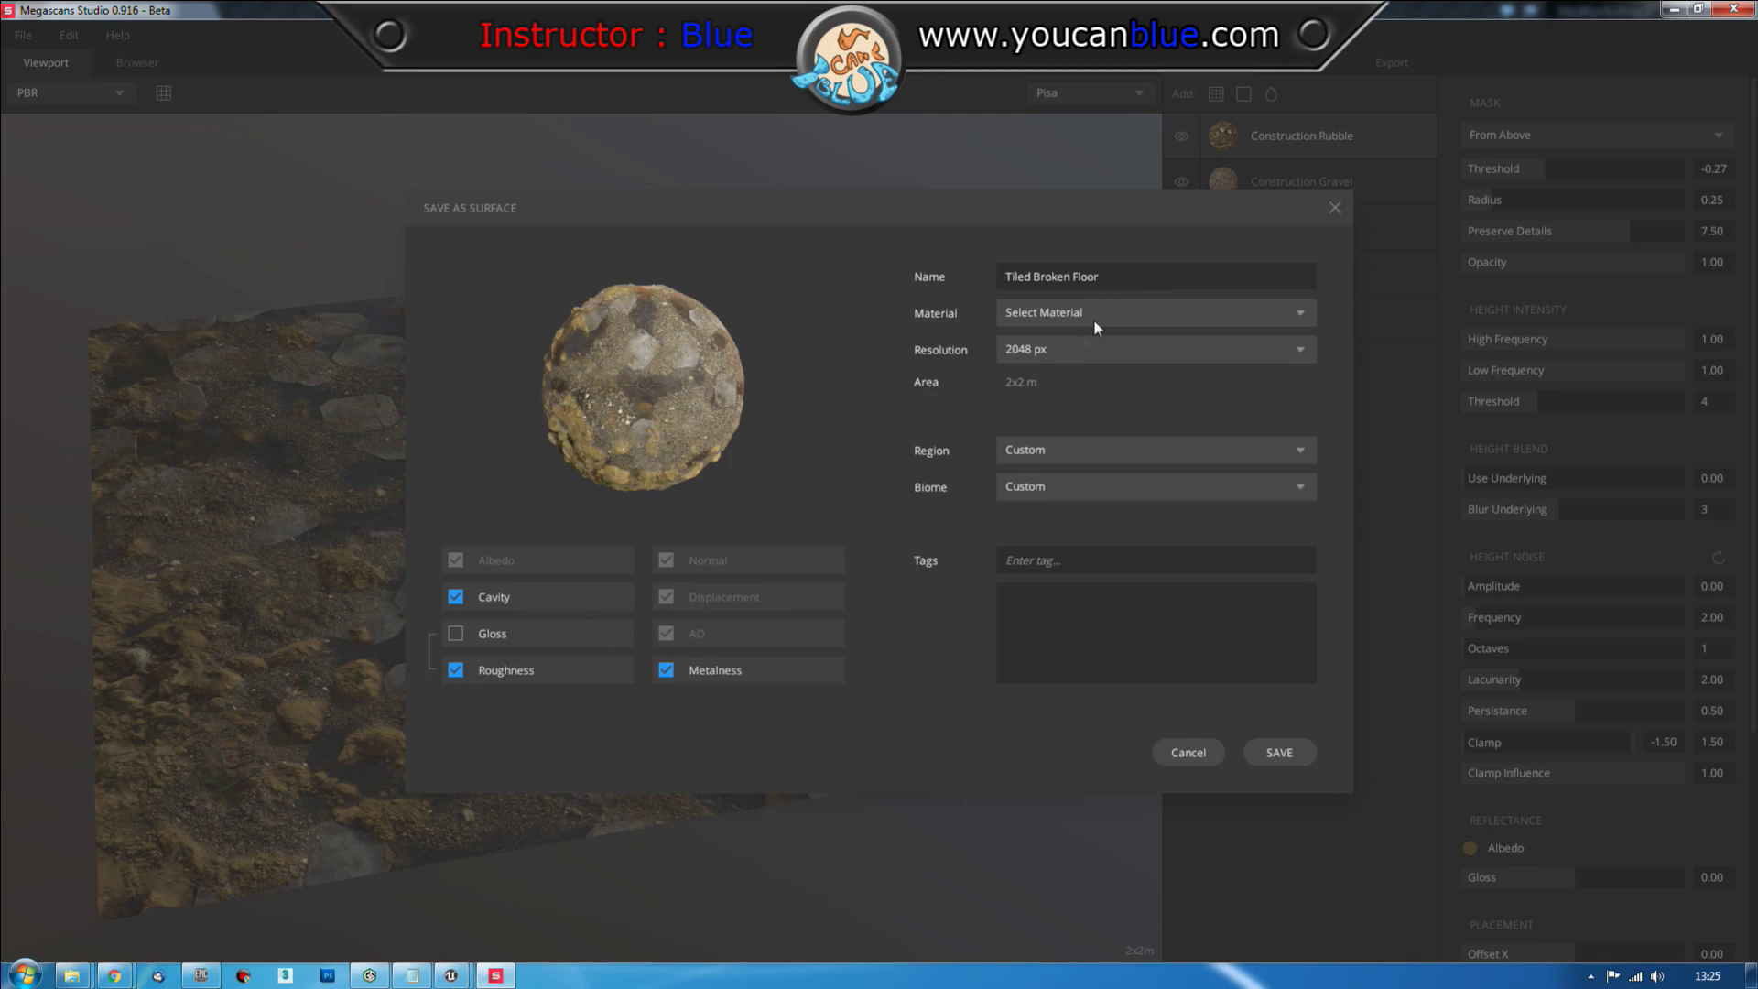
click(1109, 283)
text(Dirty Old Tiled Floor With Water)
Set the surface's material to Construction, keep the Custom region, and save the surface
click(1101, 315)
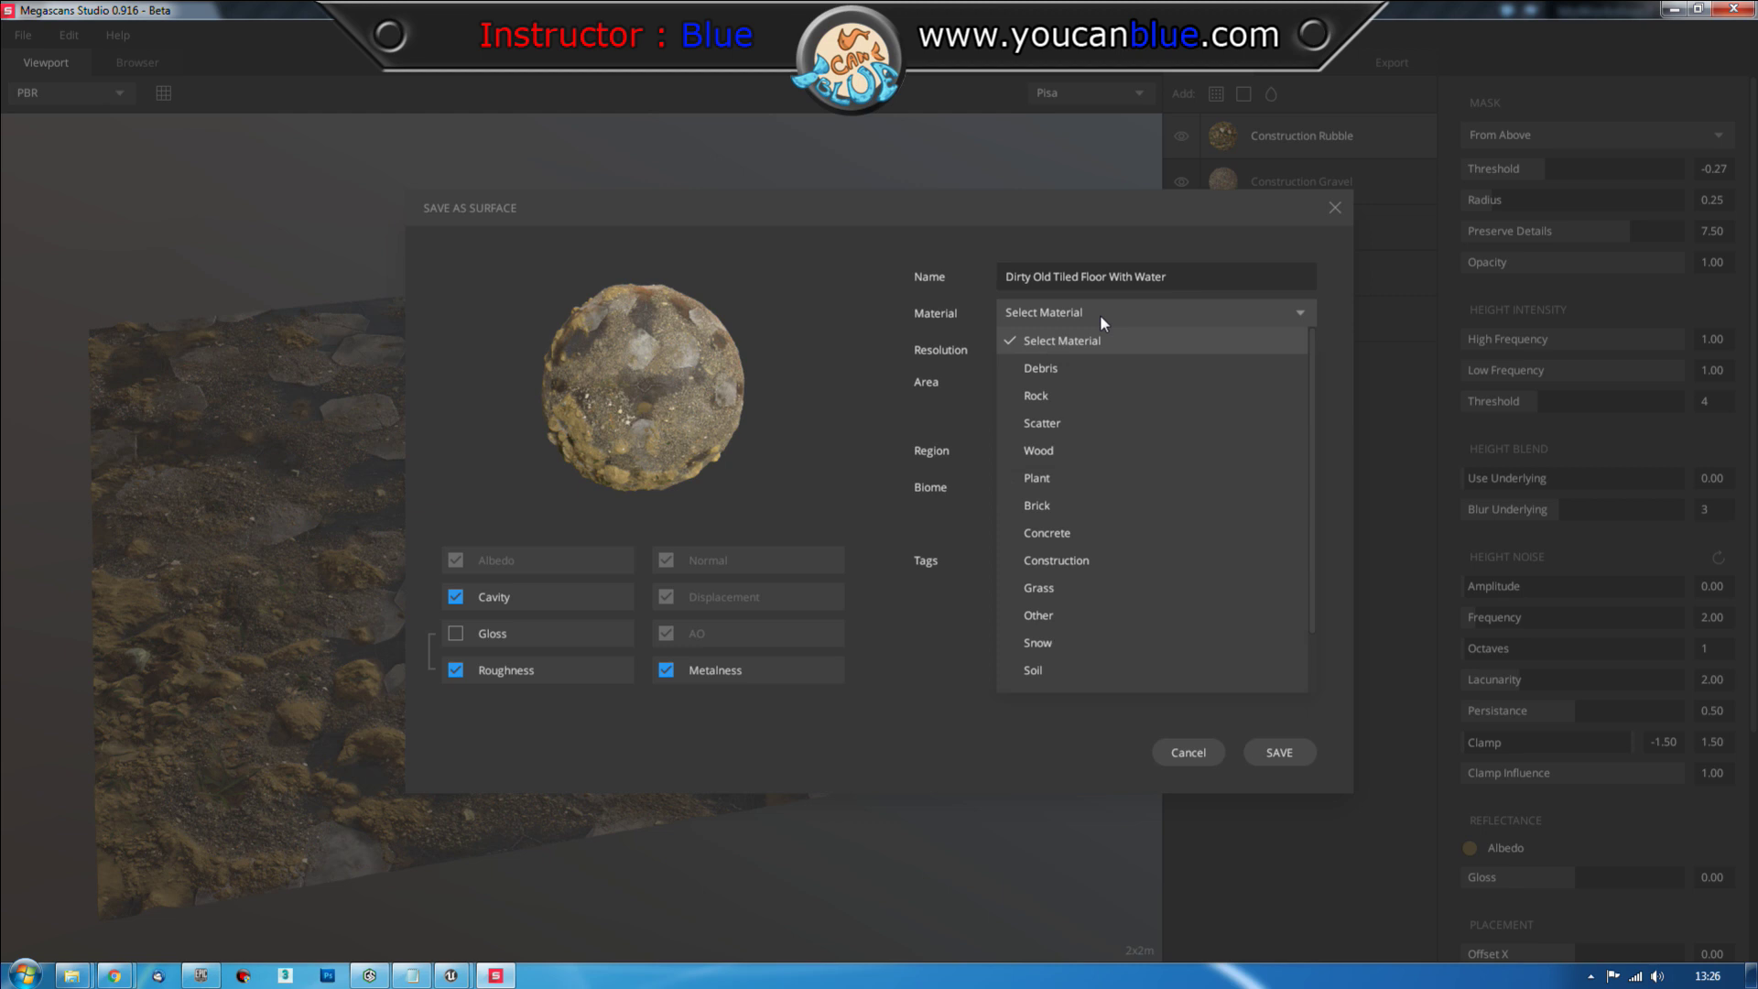
click(1069, 560)
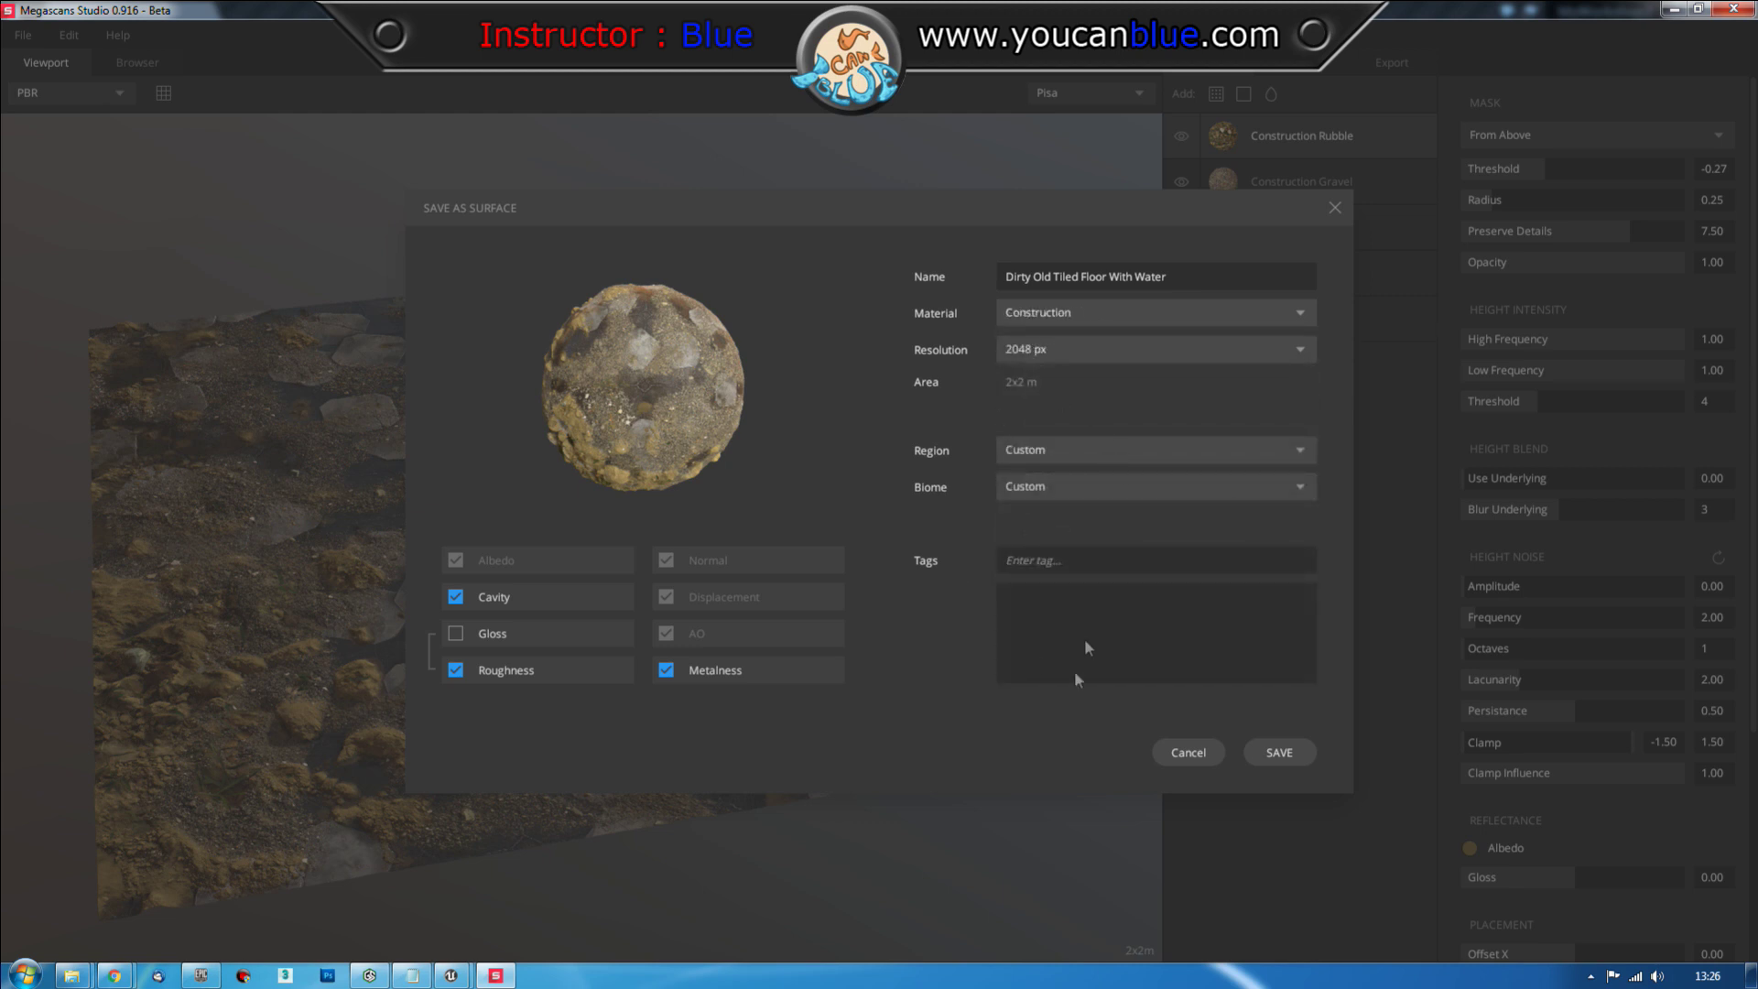
click(1031, 452)
click(1034, 452)
click(1278, 753)
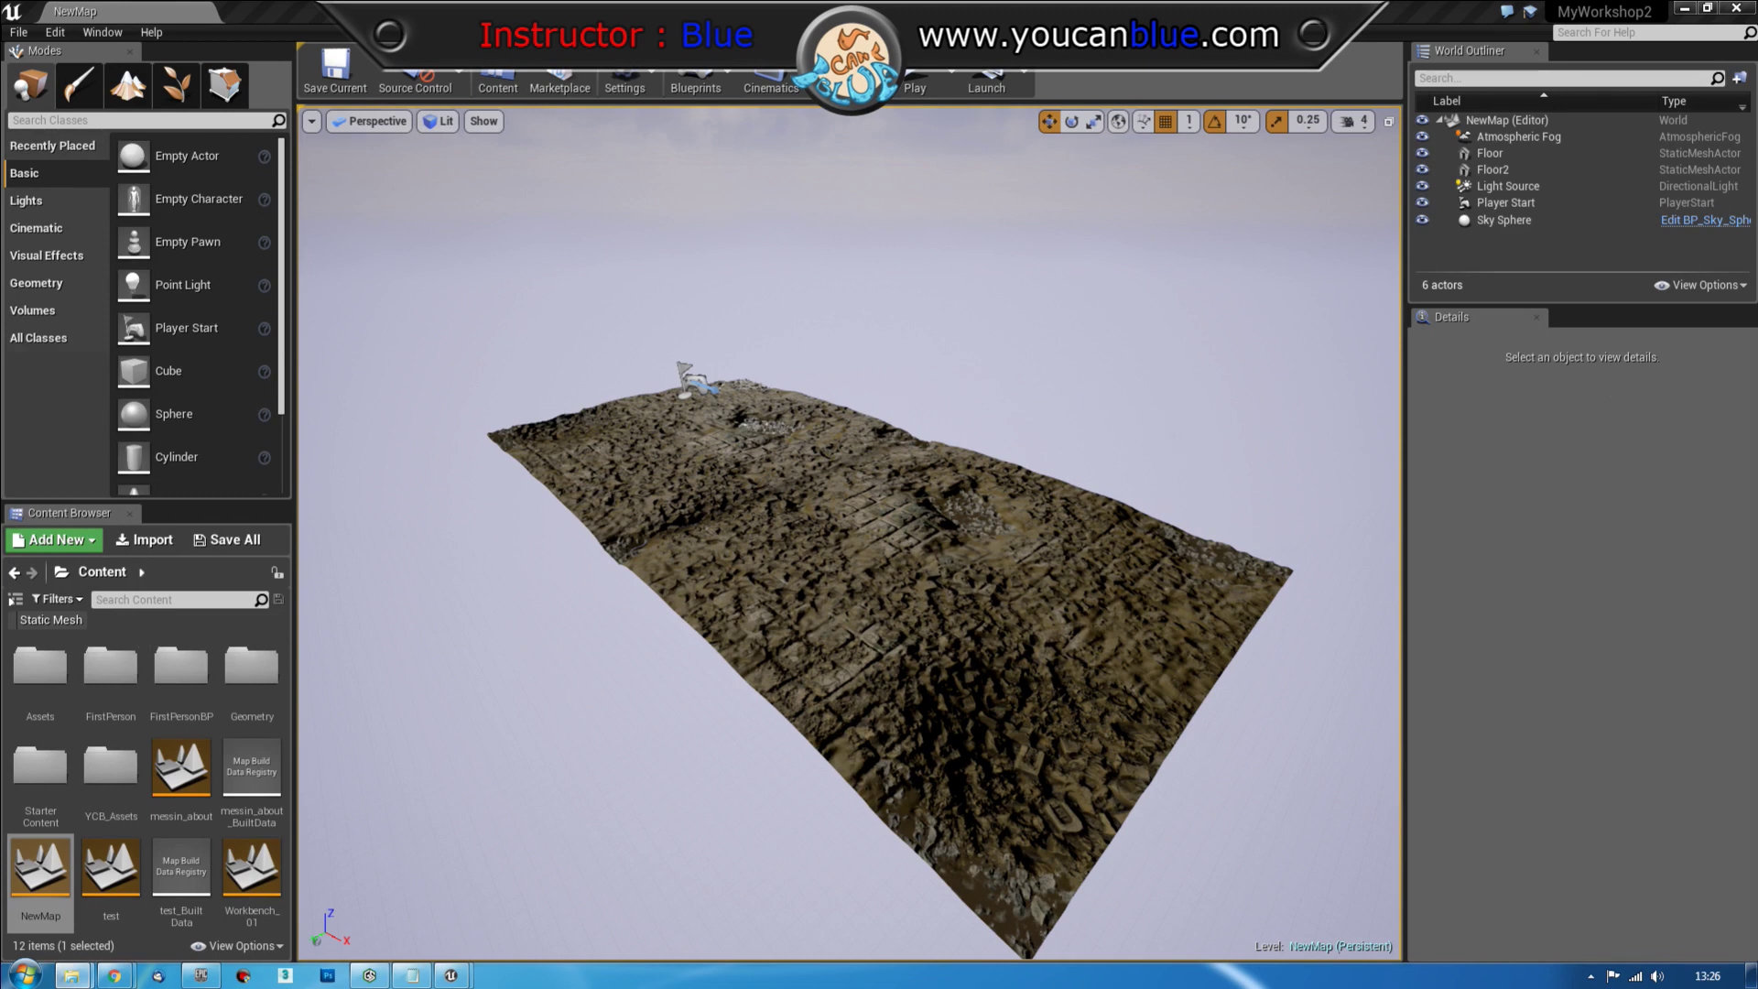
Switch to Windows Explorer and open the Dirty Old Tiled Floor With Water folder in the Megascans surfaces directory
mouse_move(72, 975)
drag(1757, 211, 650, 137)
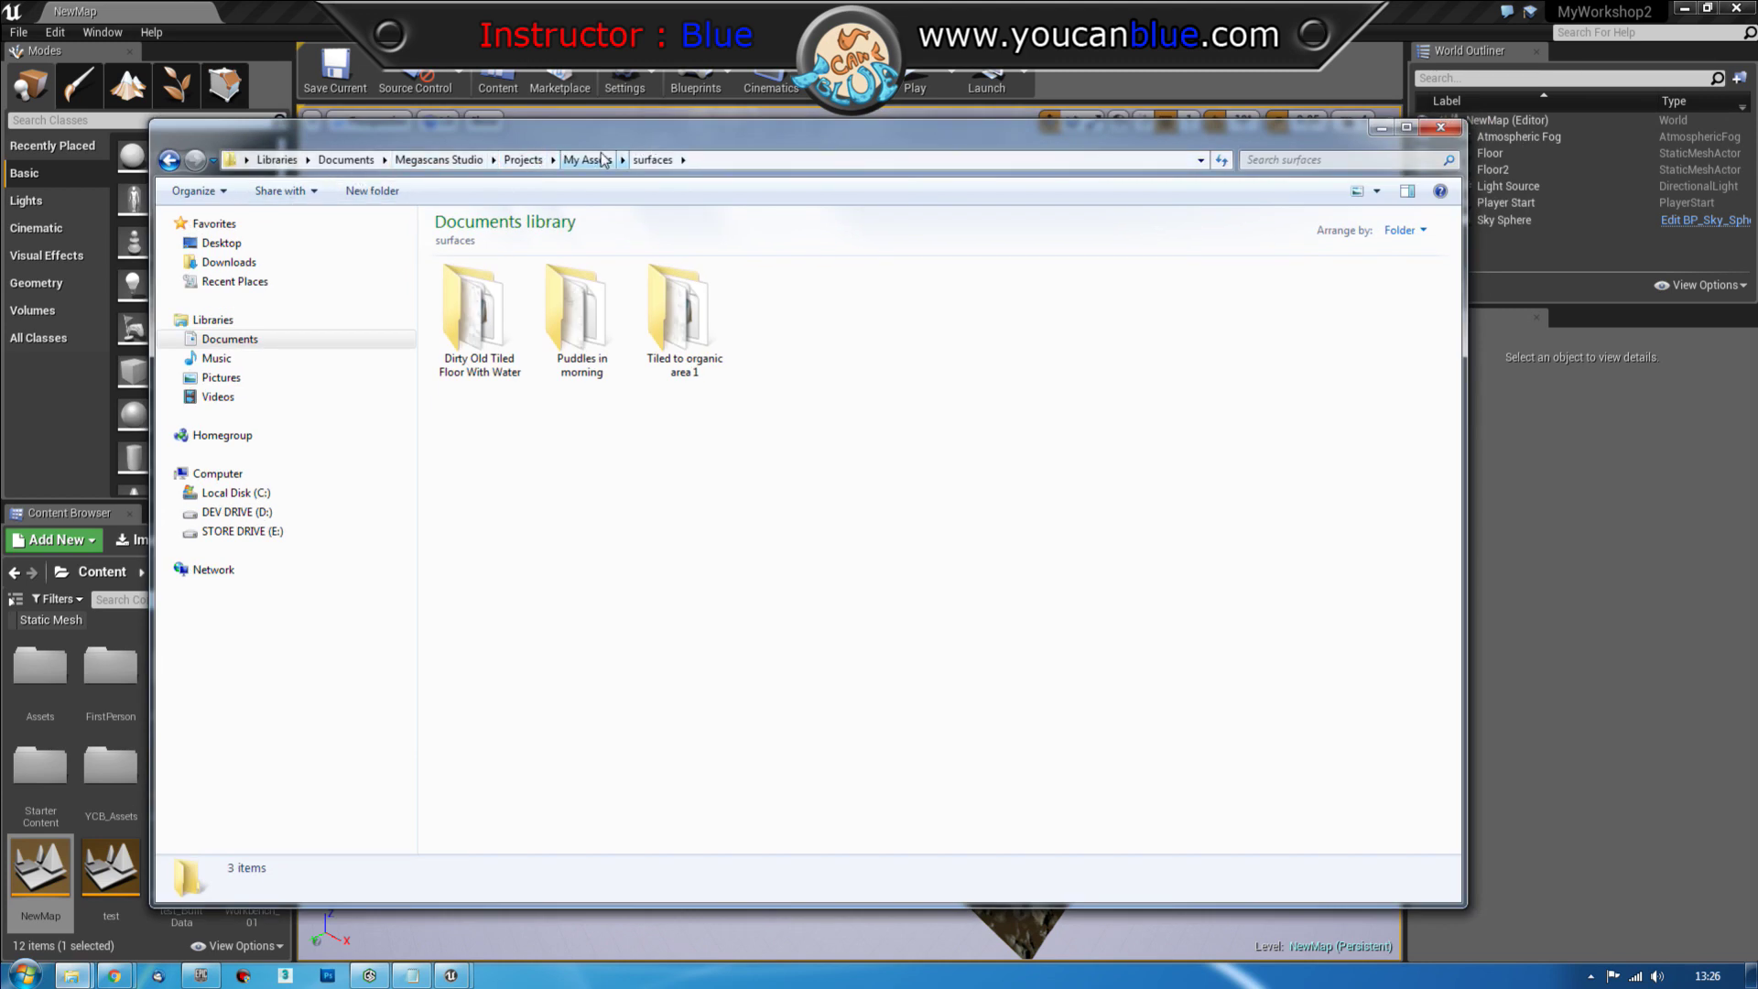
double_click(478, 331)
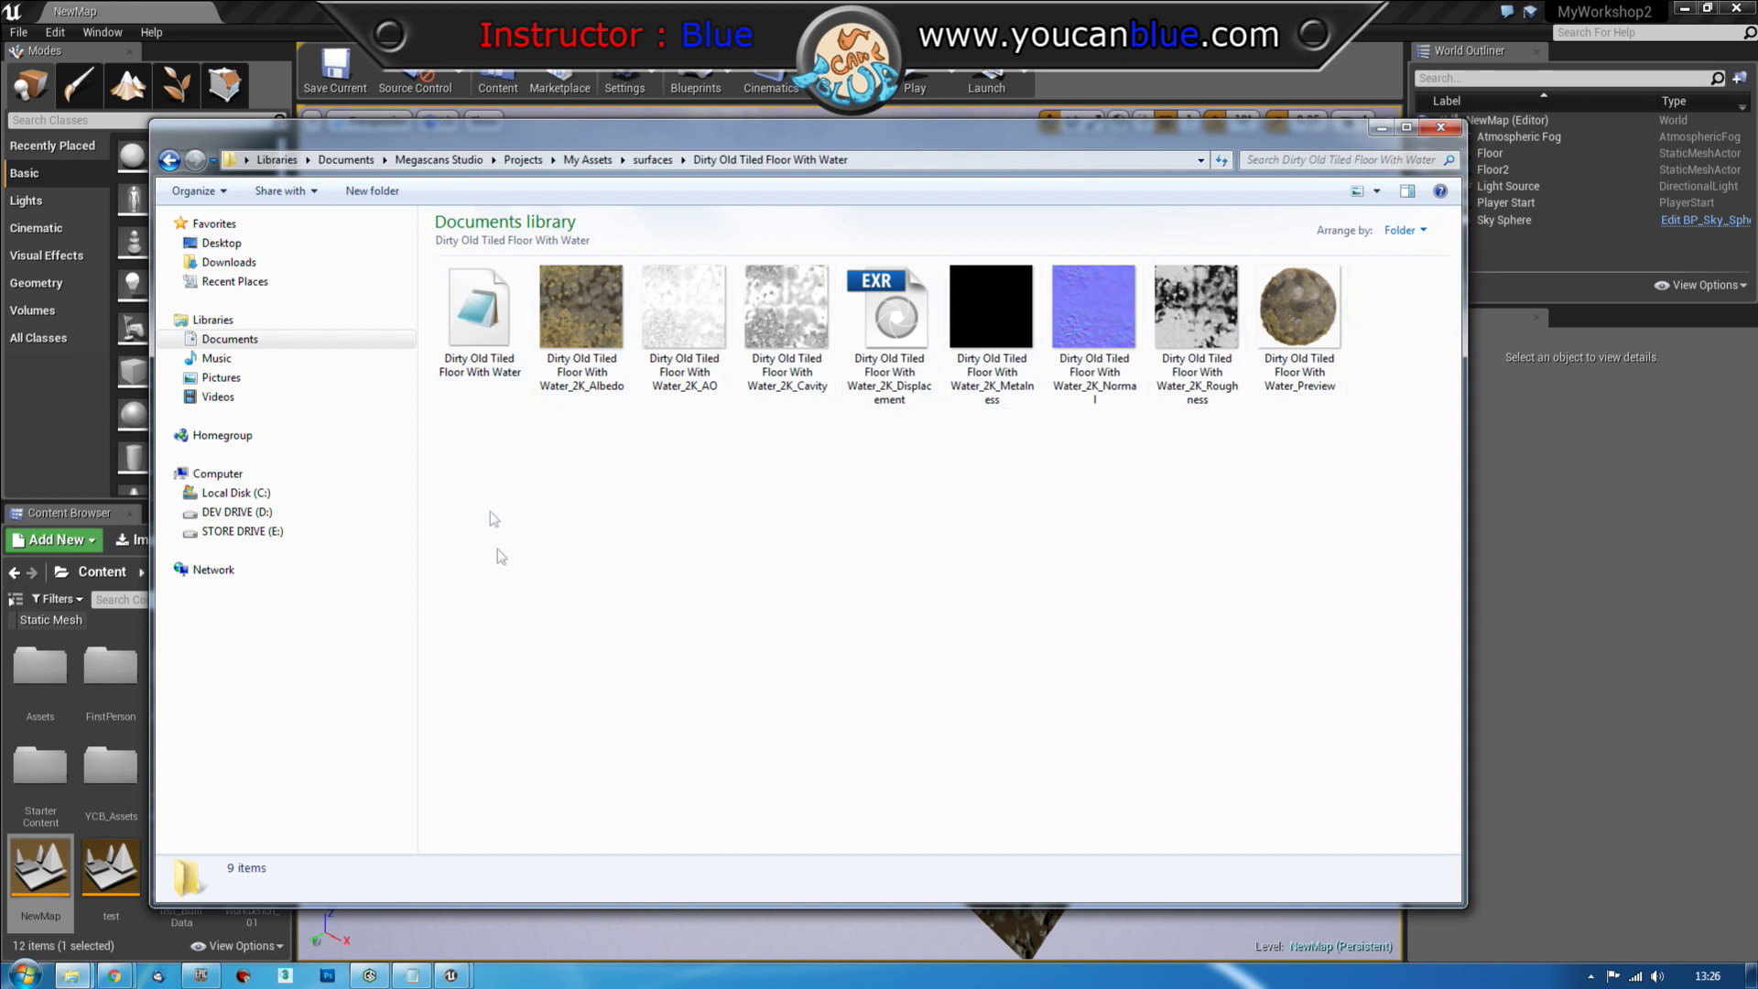
Review the exported AO, Albedo, Cavity and Displacement maps, and move the folder window out of the way
click(665, 334)
click(582, 311)
click(786, 311)
click(889, 316)
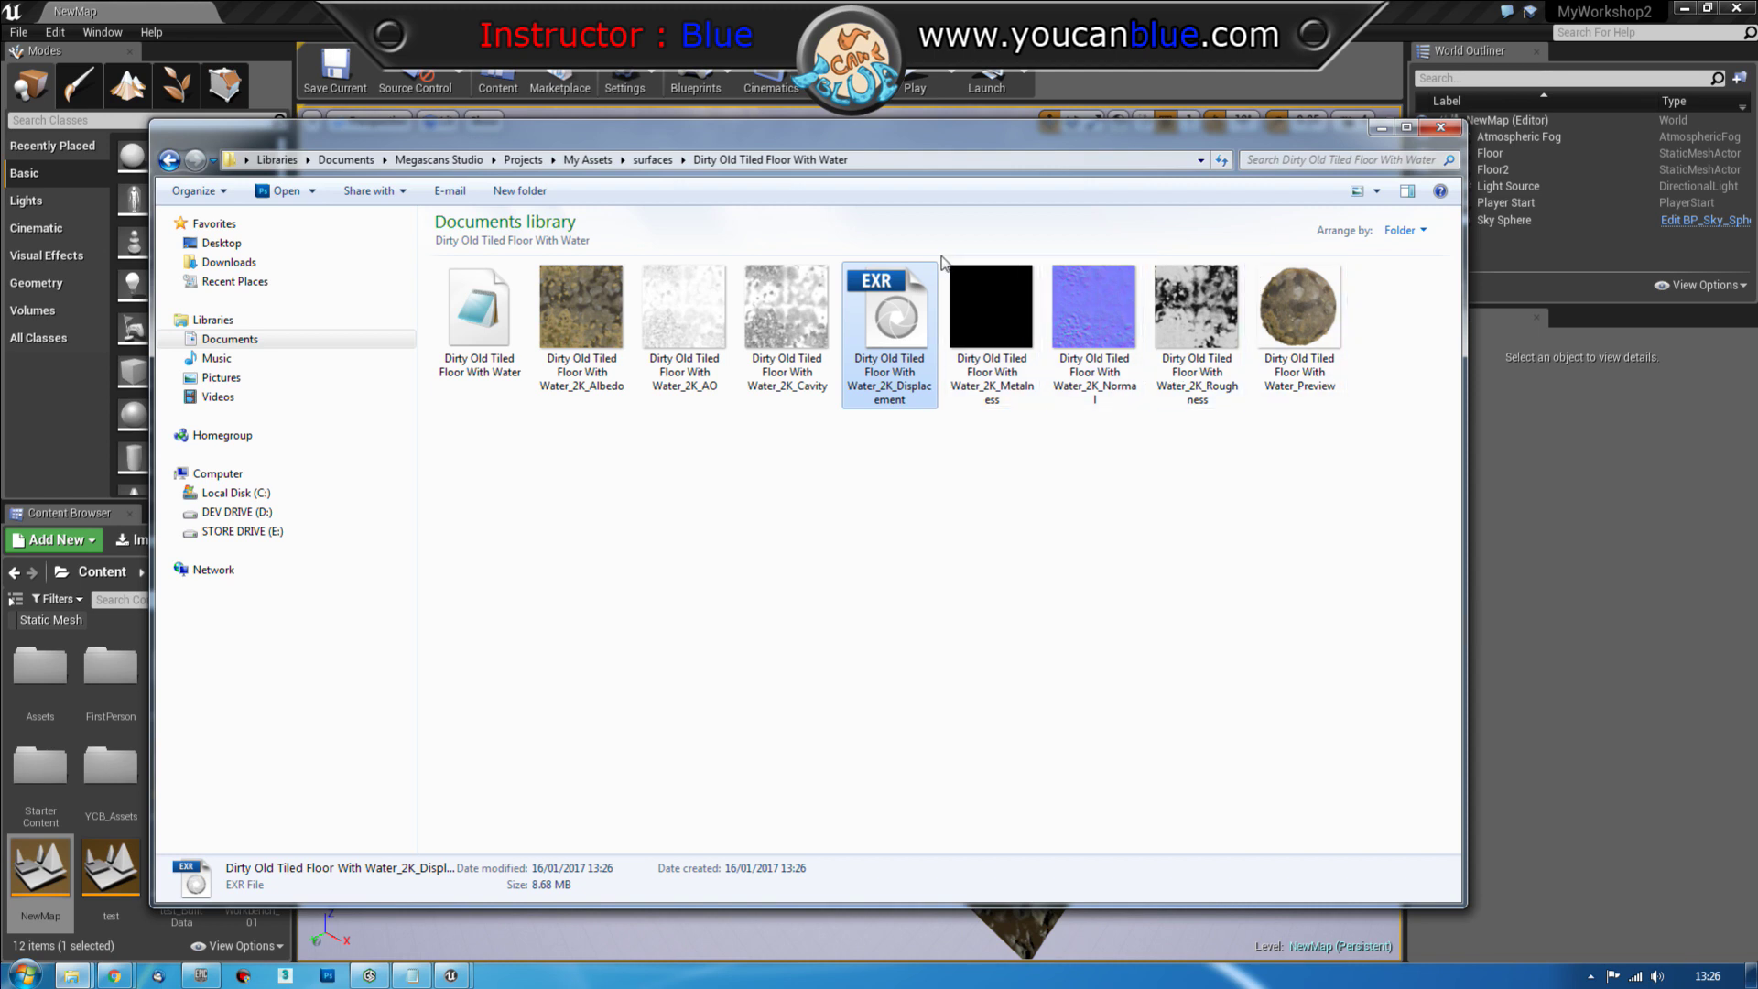
drag(718, 140, 1757, 170)
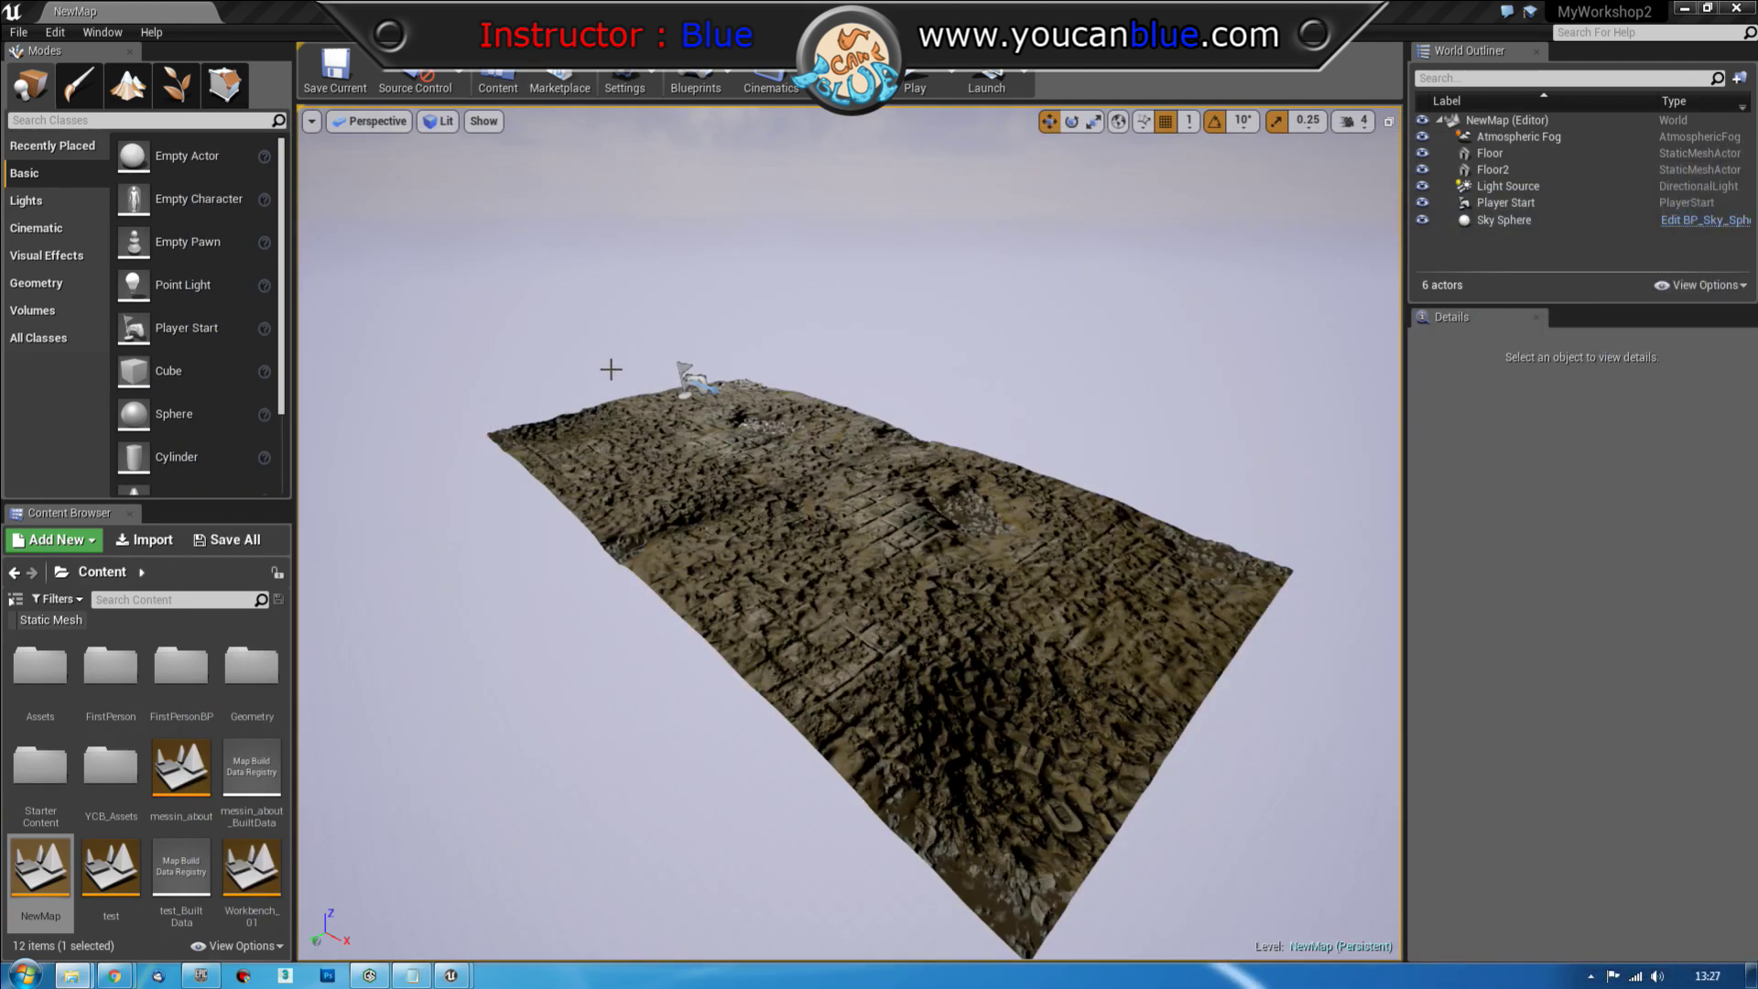
Delete the two existing floor meshes from the NewMap level in Unreal Editor
click(696, 487)
key(Delete)
click(860, 575)
key(Delete)
Create a new folder named surface3 inside the YCB_Assets content folder
double_click(111, 767)
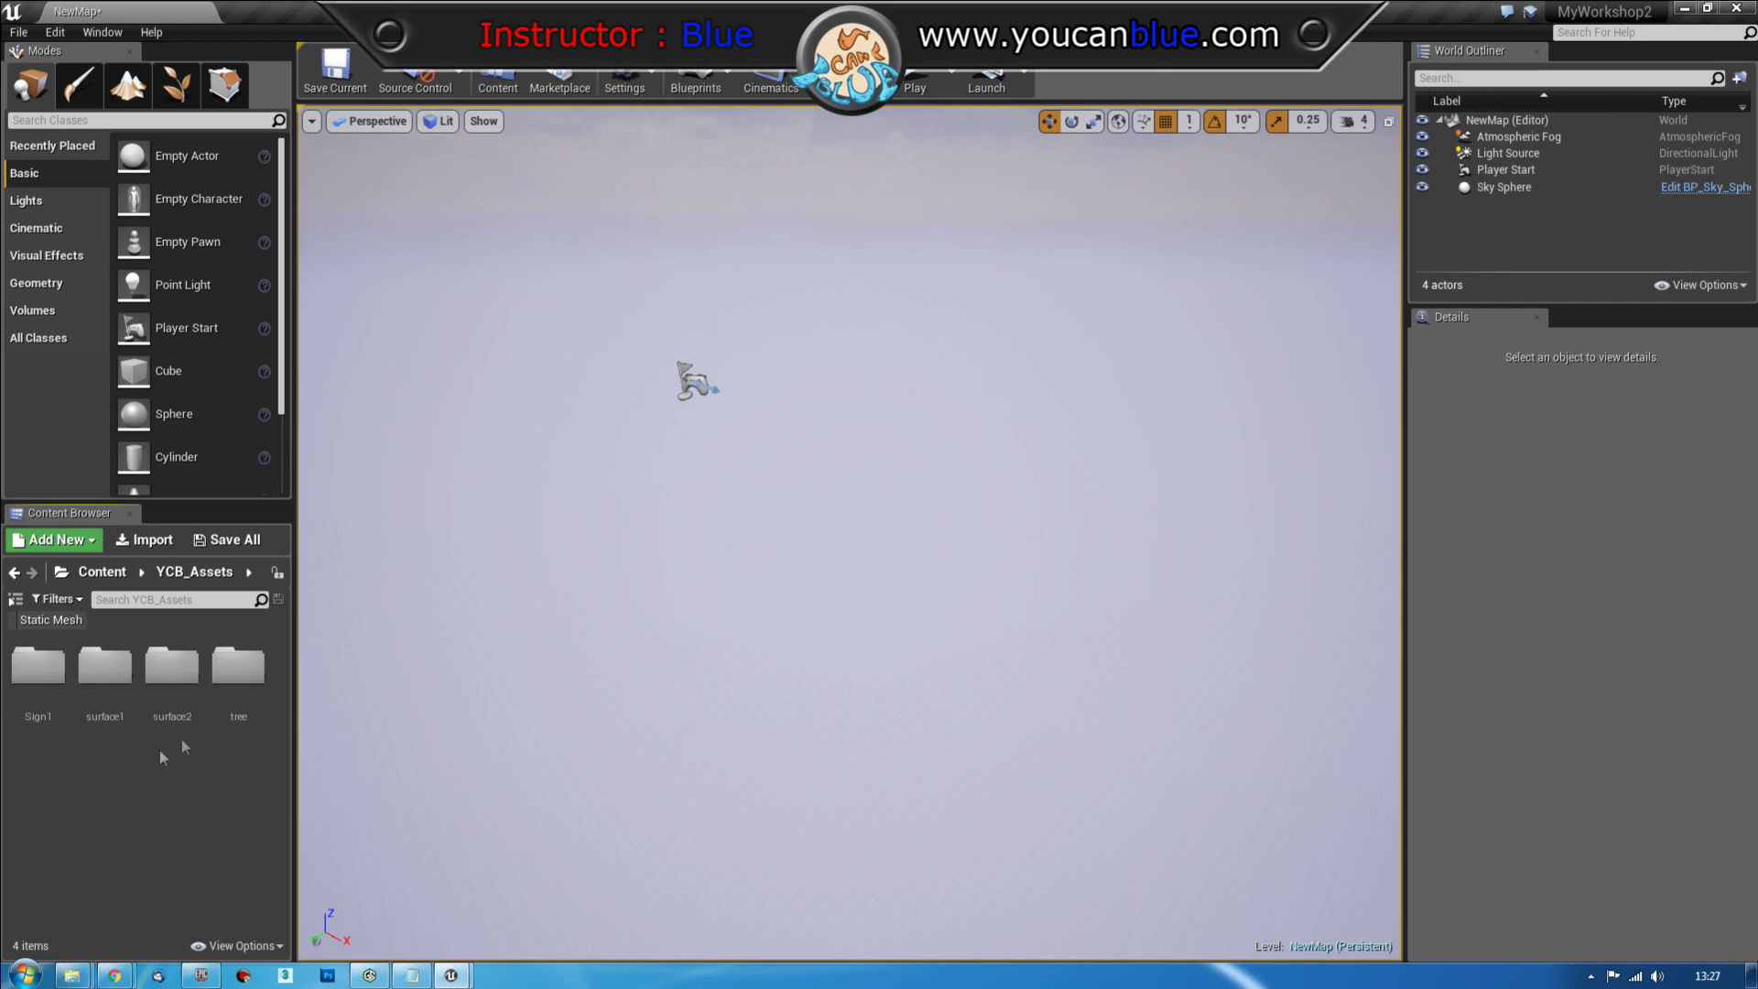
right_click(144, 783)
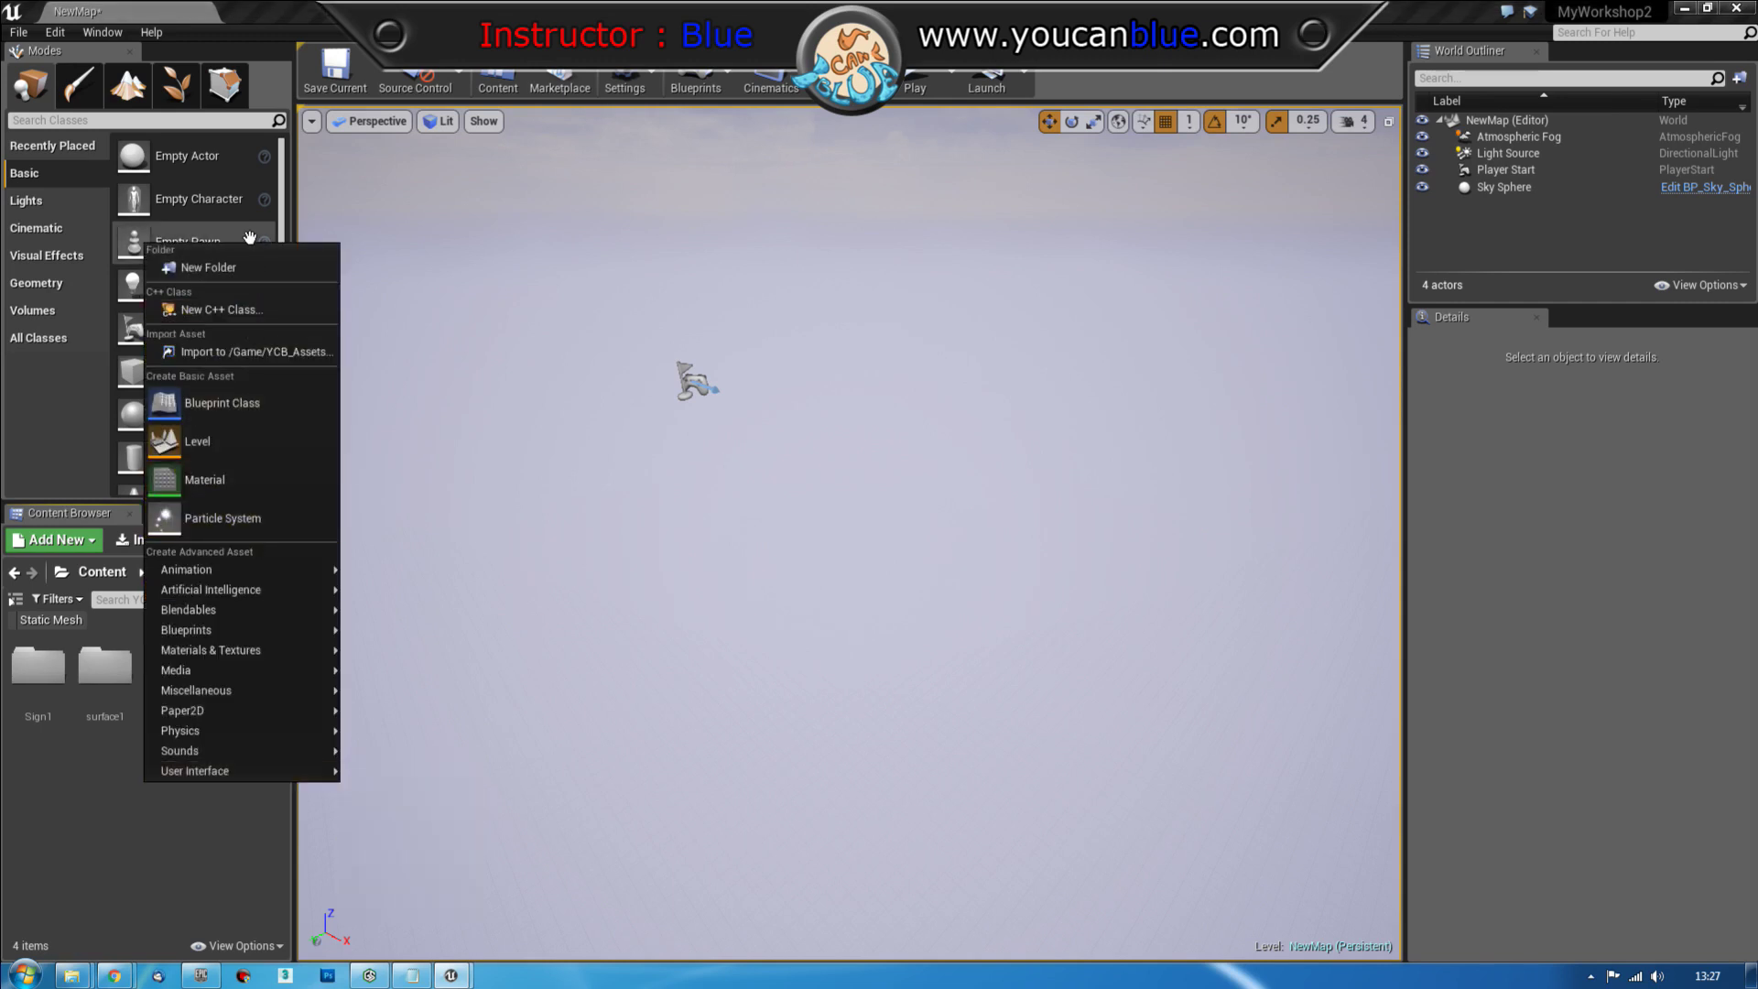
click(249, 267)
text(sur)
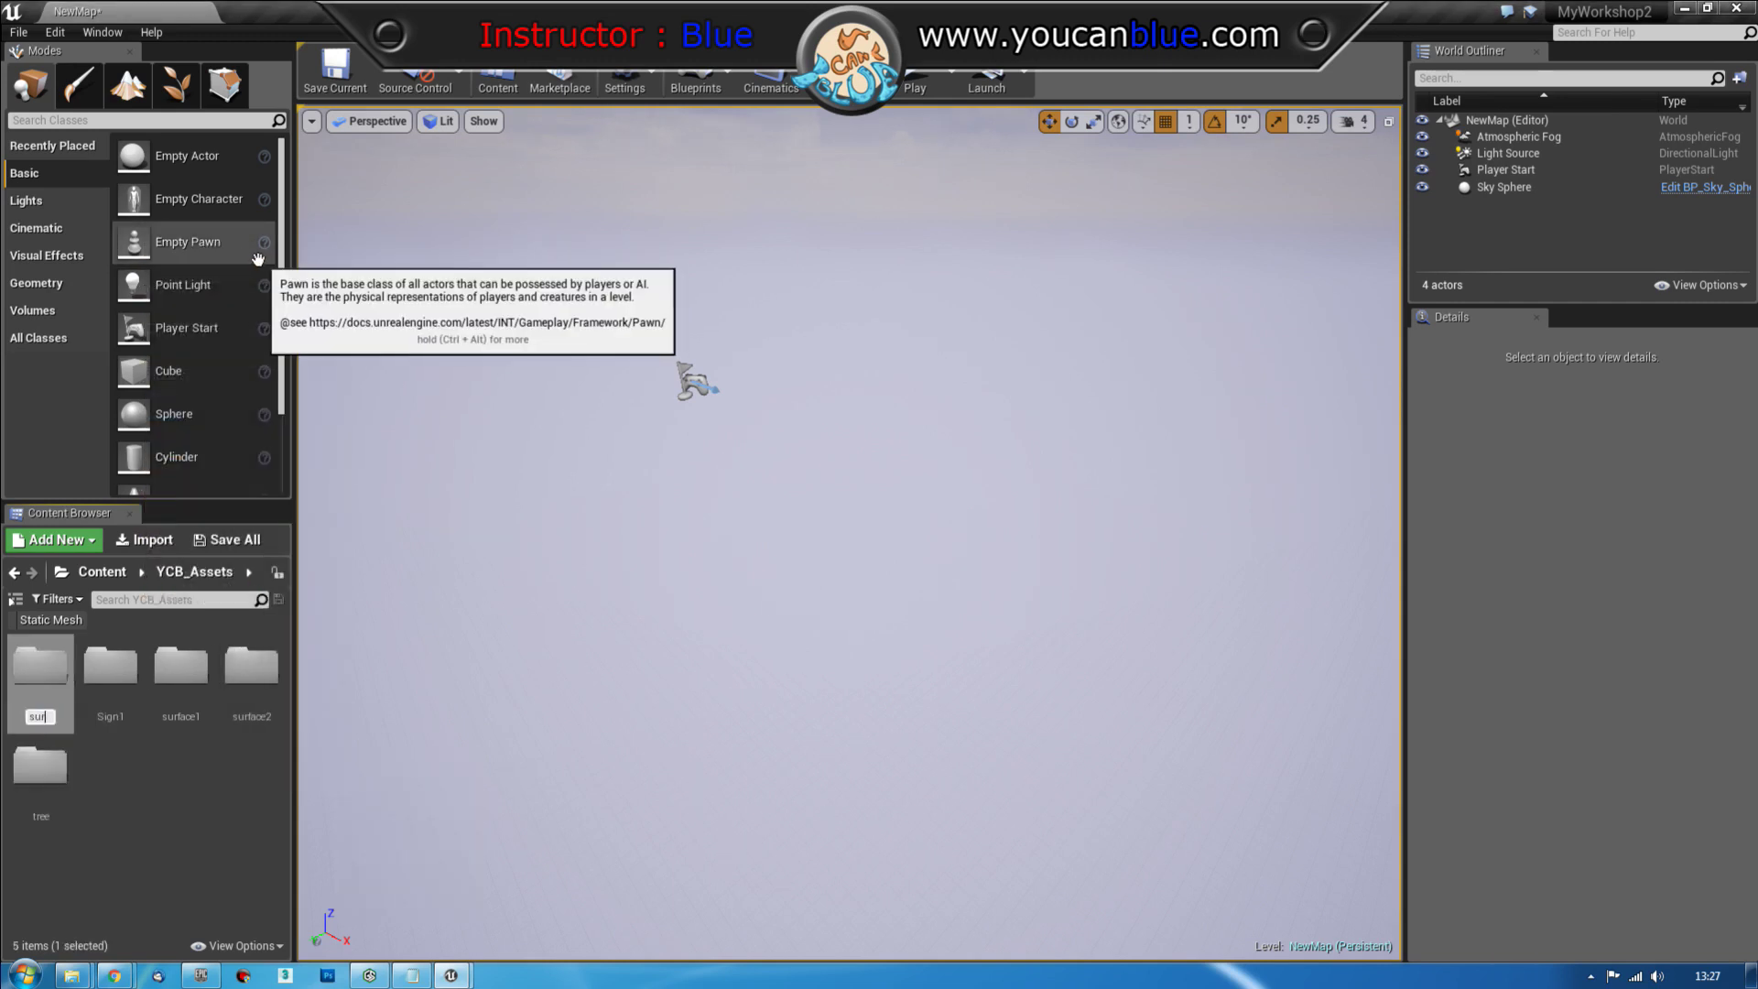
text(face2)
key(BackSpace)
text(3)
key(Return)
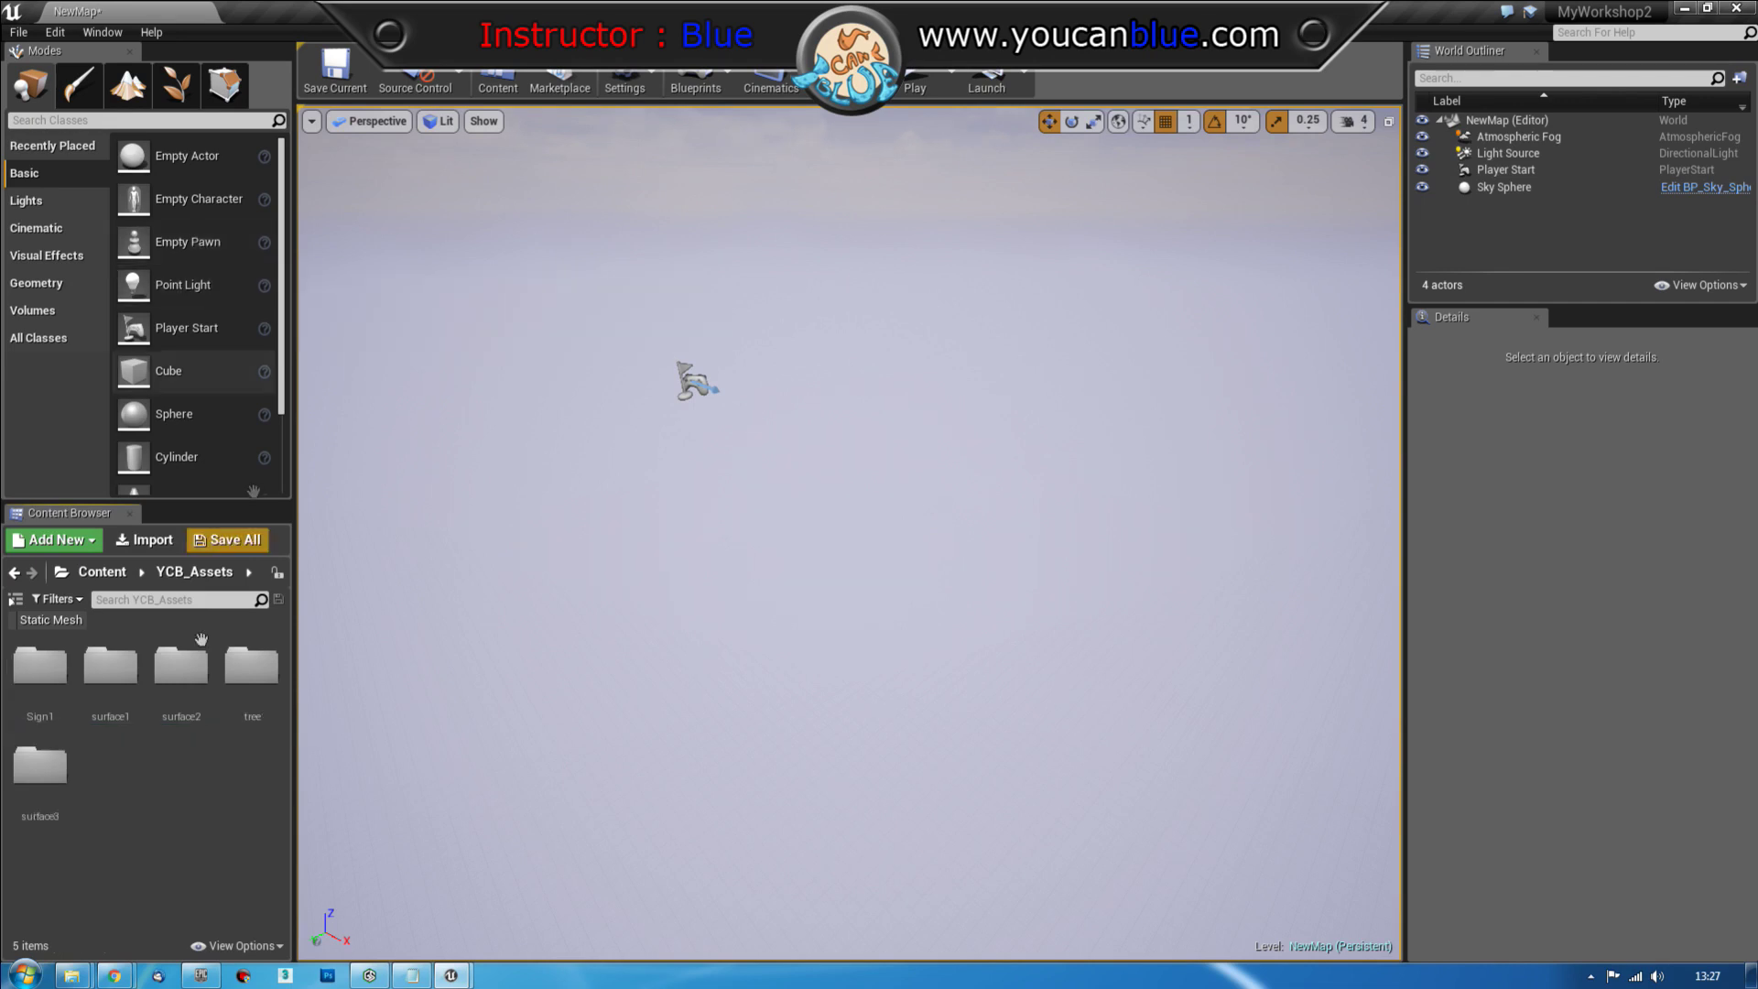
Open the surface3 folder and bring the Dirty Old Tiled Floor With Water window back into view with the Displacement EXR selected
double_click(39, 765)
drag(1757, 307, 680, 236)
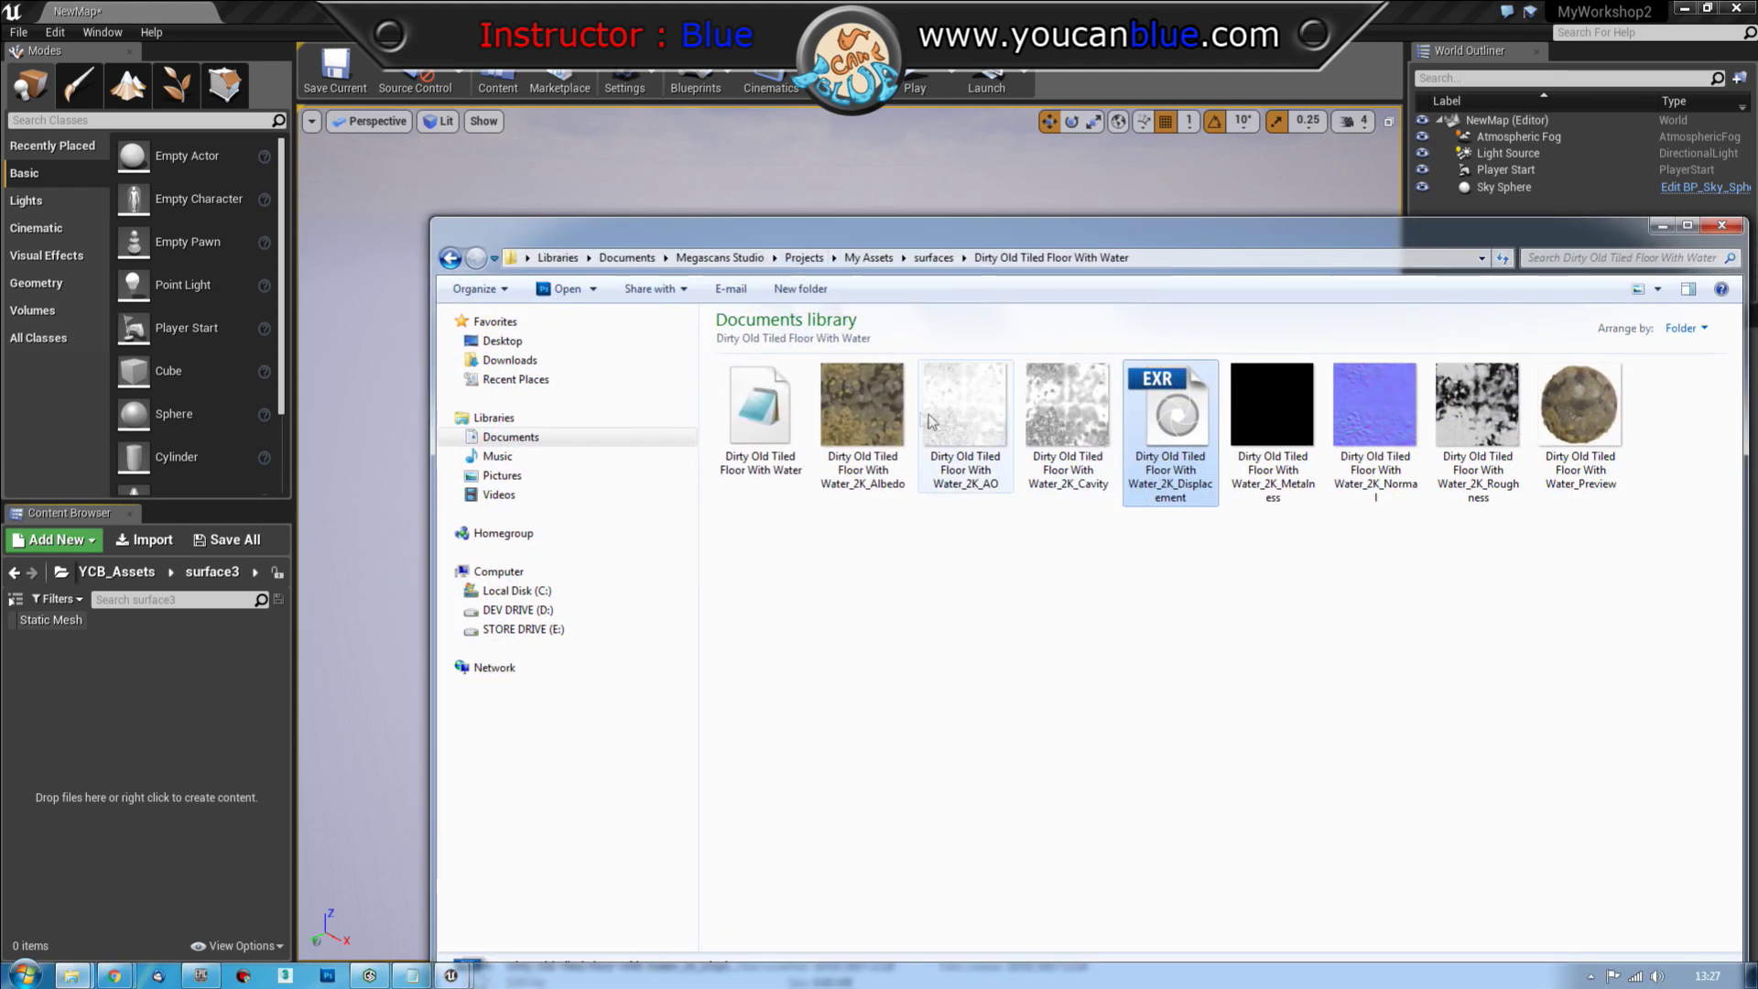
click(861, 407)
shift+click(1476, 408)
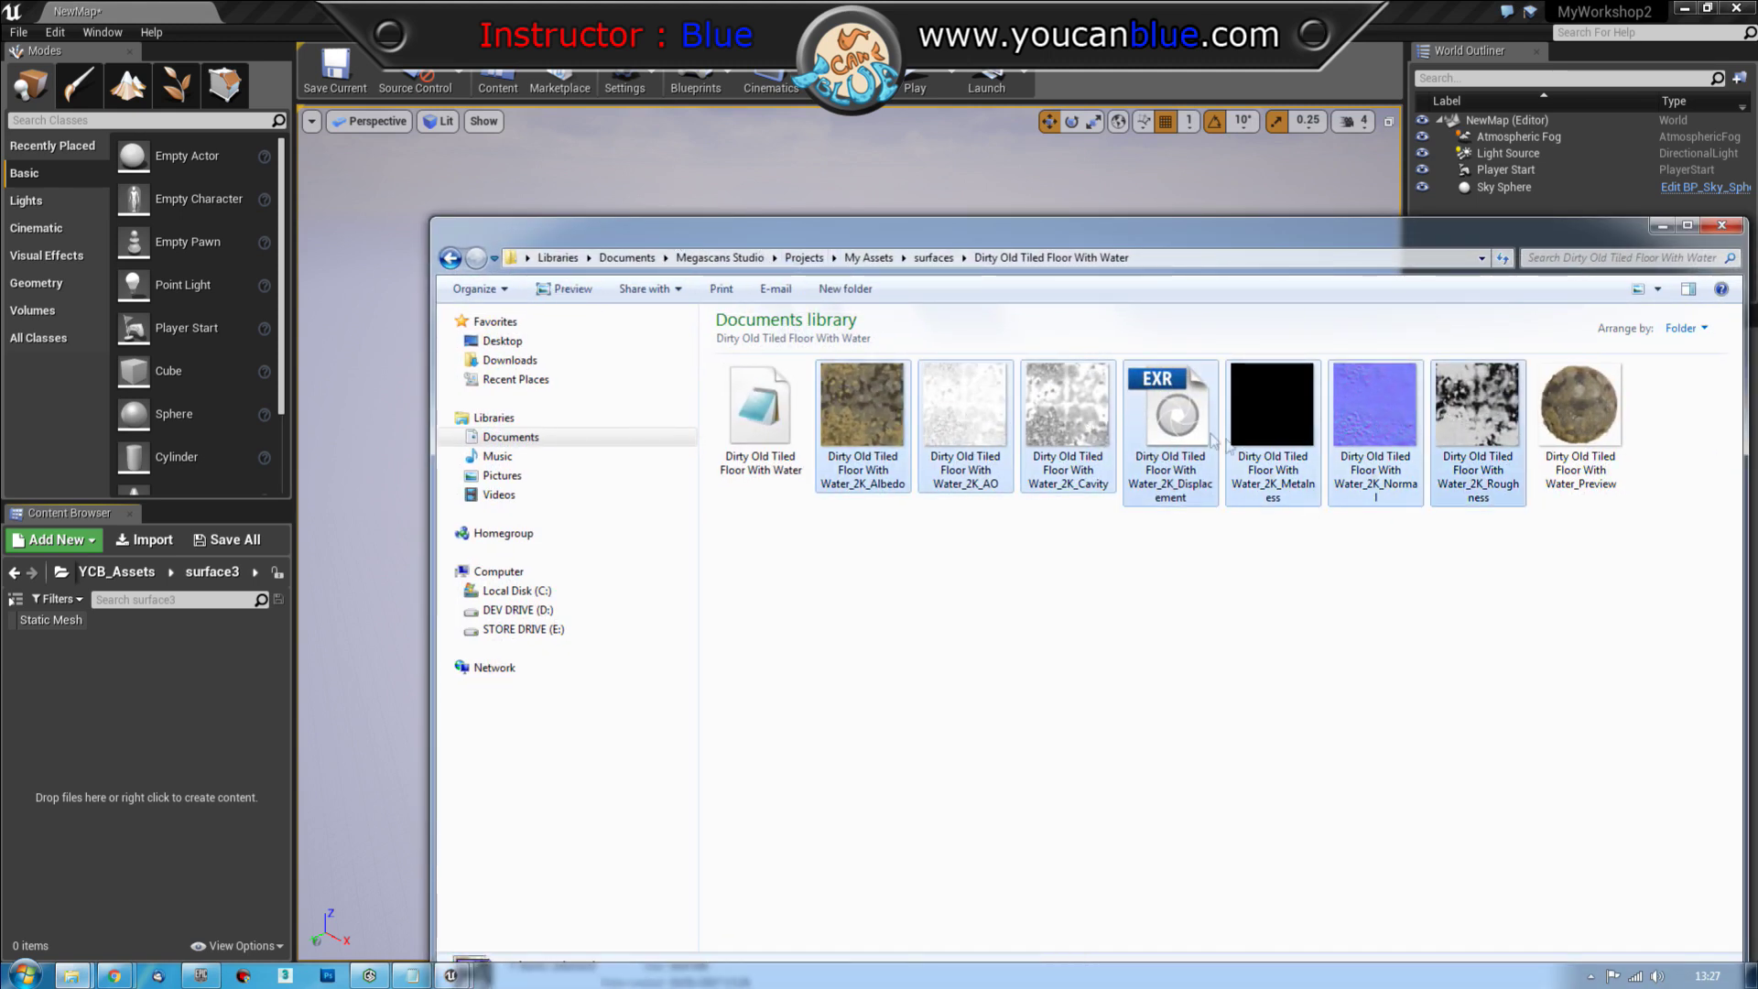
click(1154, 428)
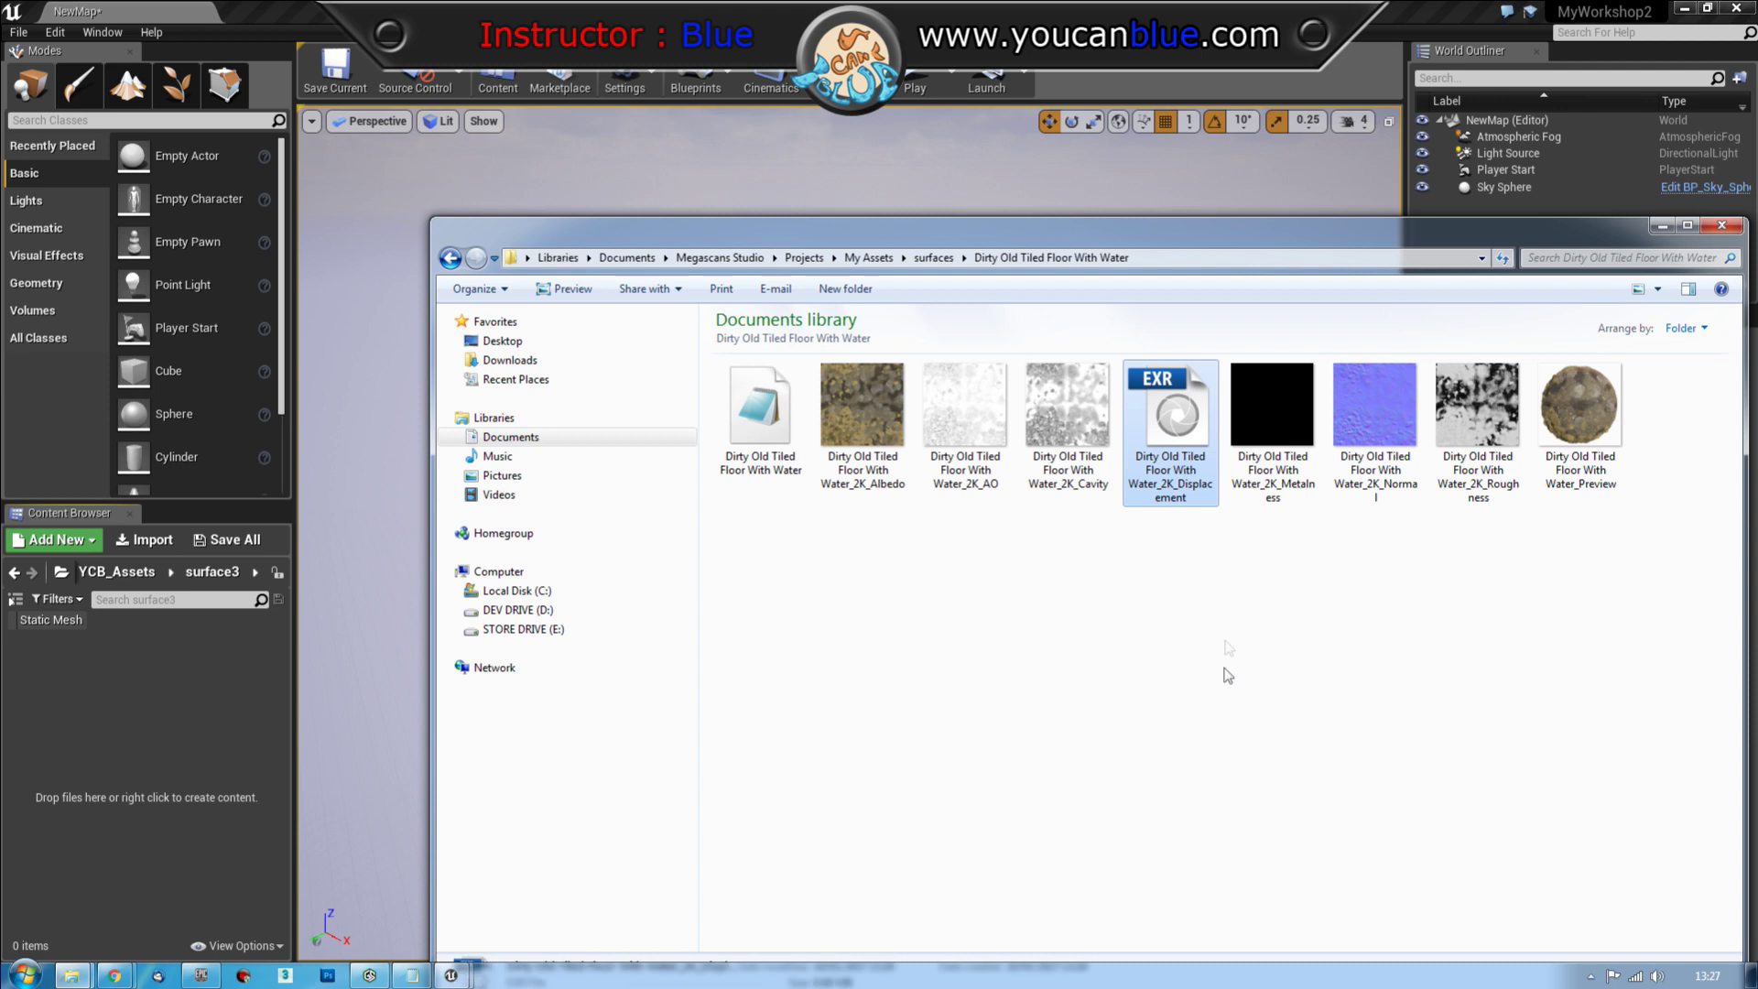
drag(1172, 232, 1152, 131)
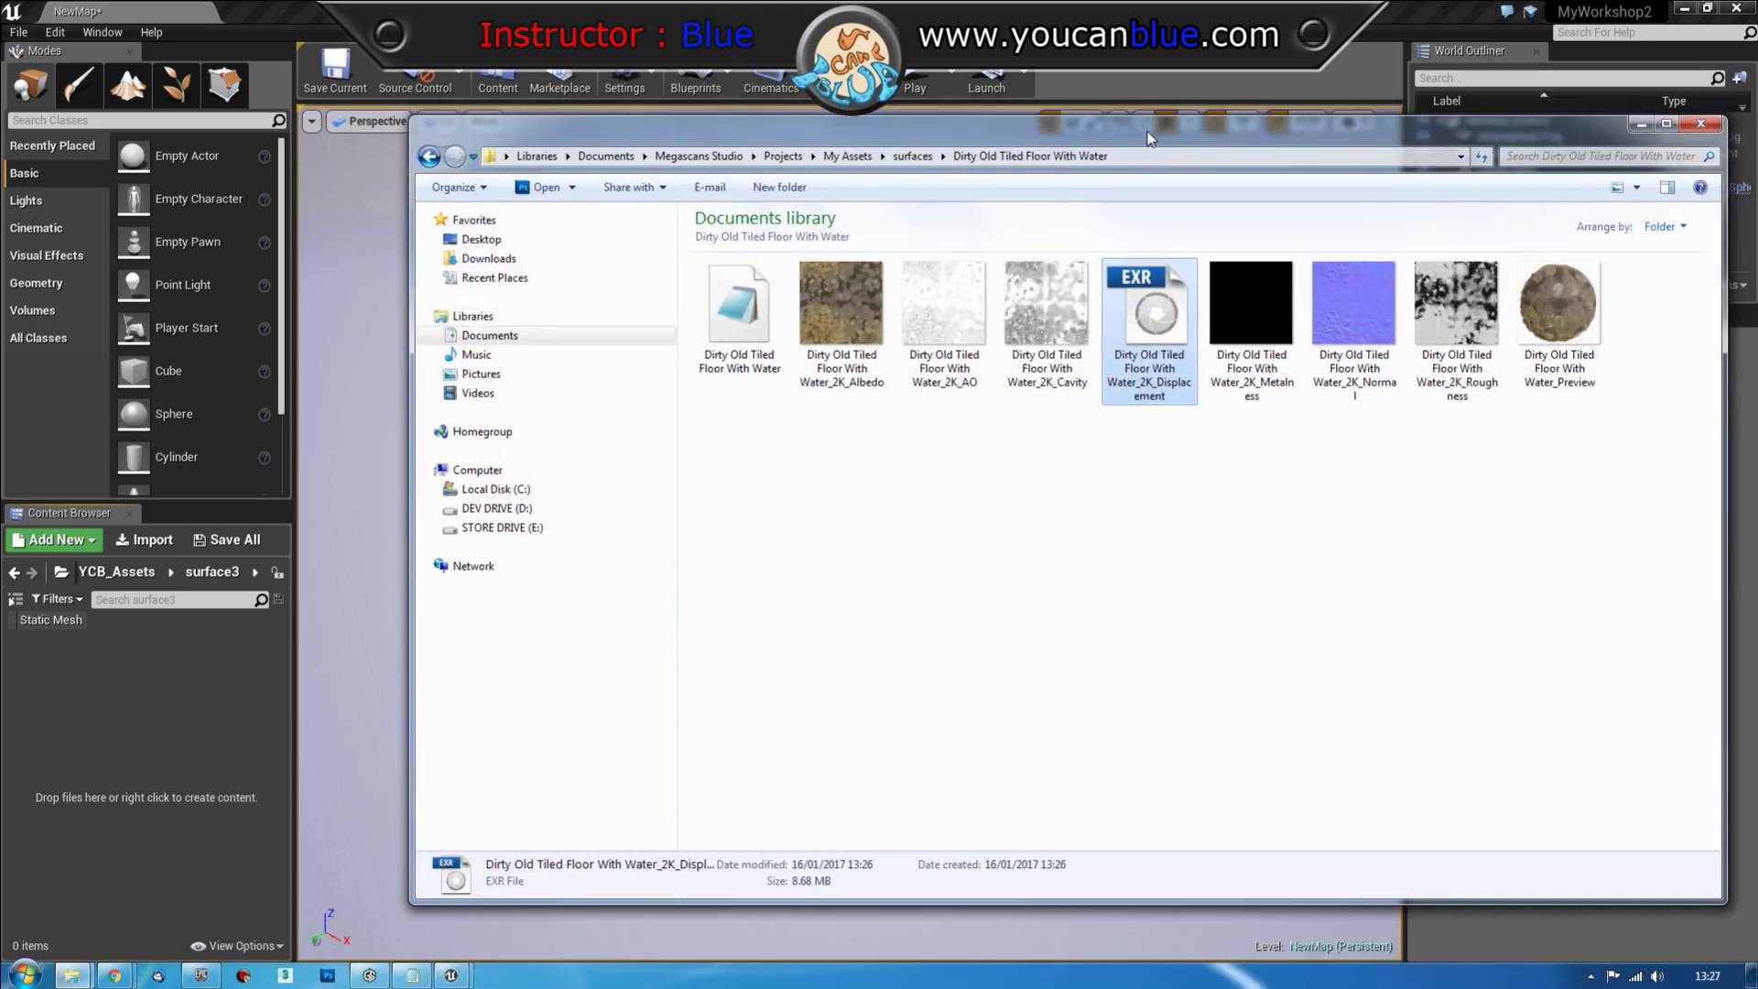
Launch Photoshop and bring its empty workspace to the front for handling the Displacement EXR
right_click(1163, 327)
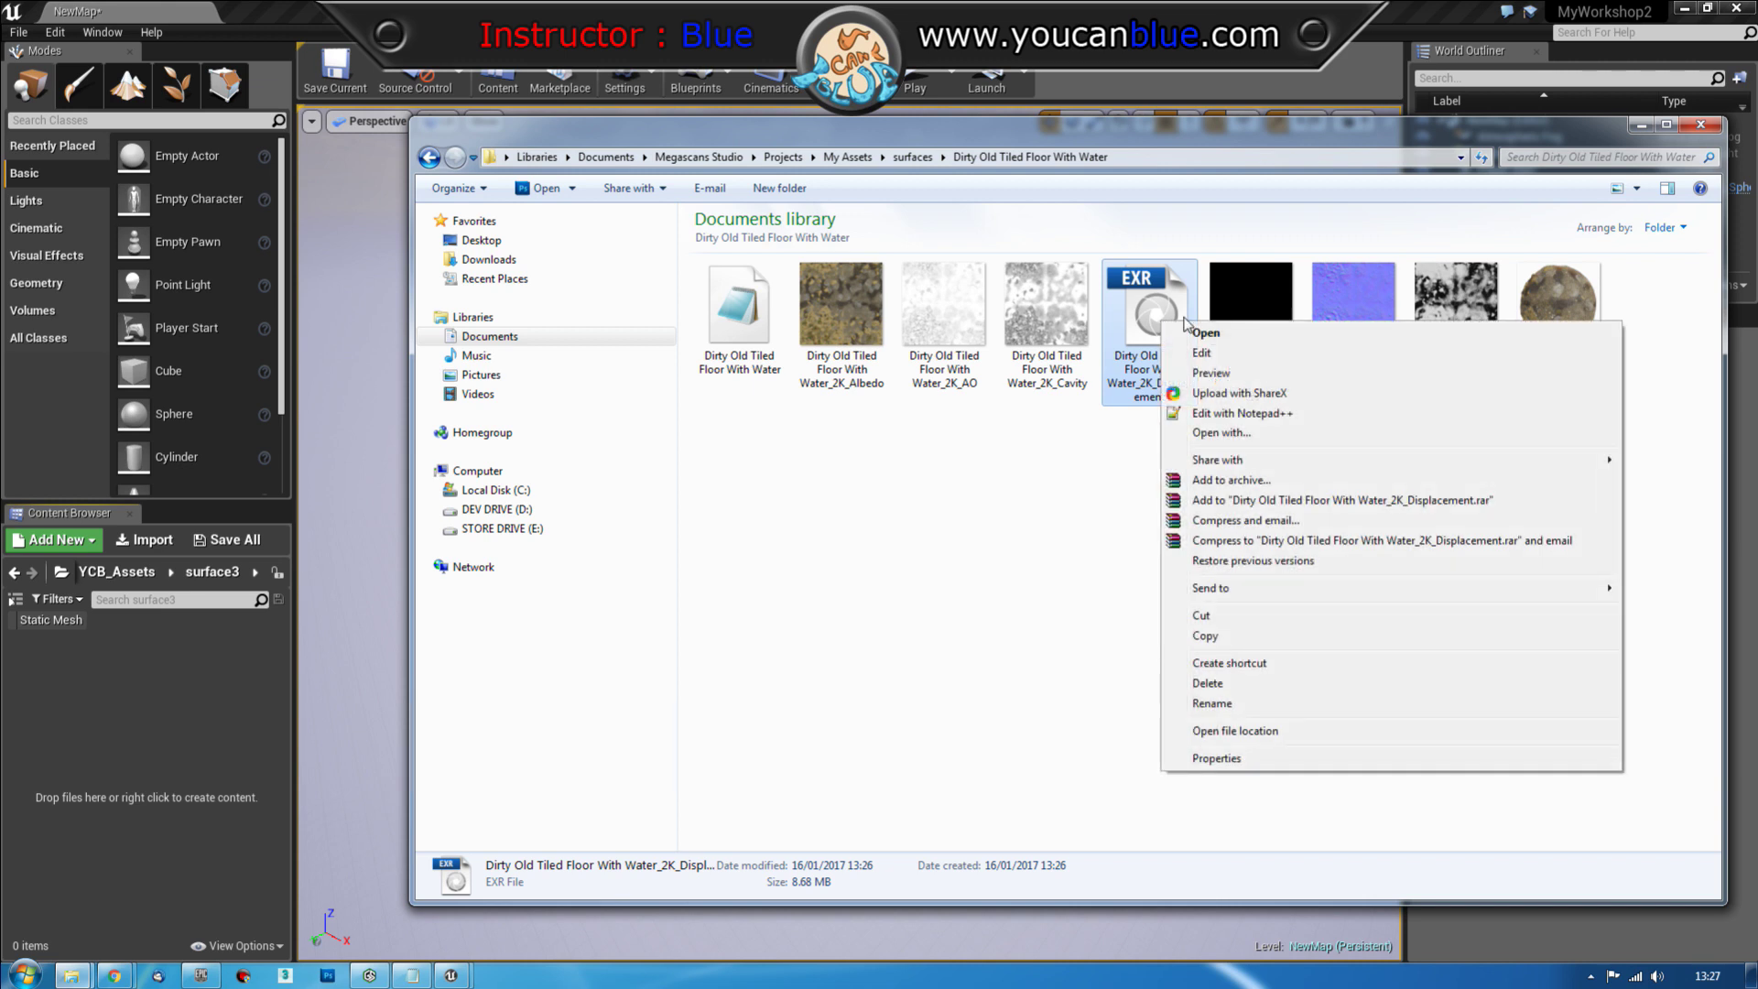
click(1048, 136)
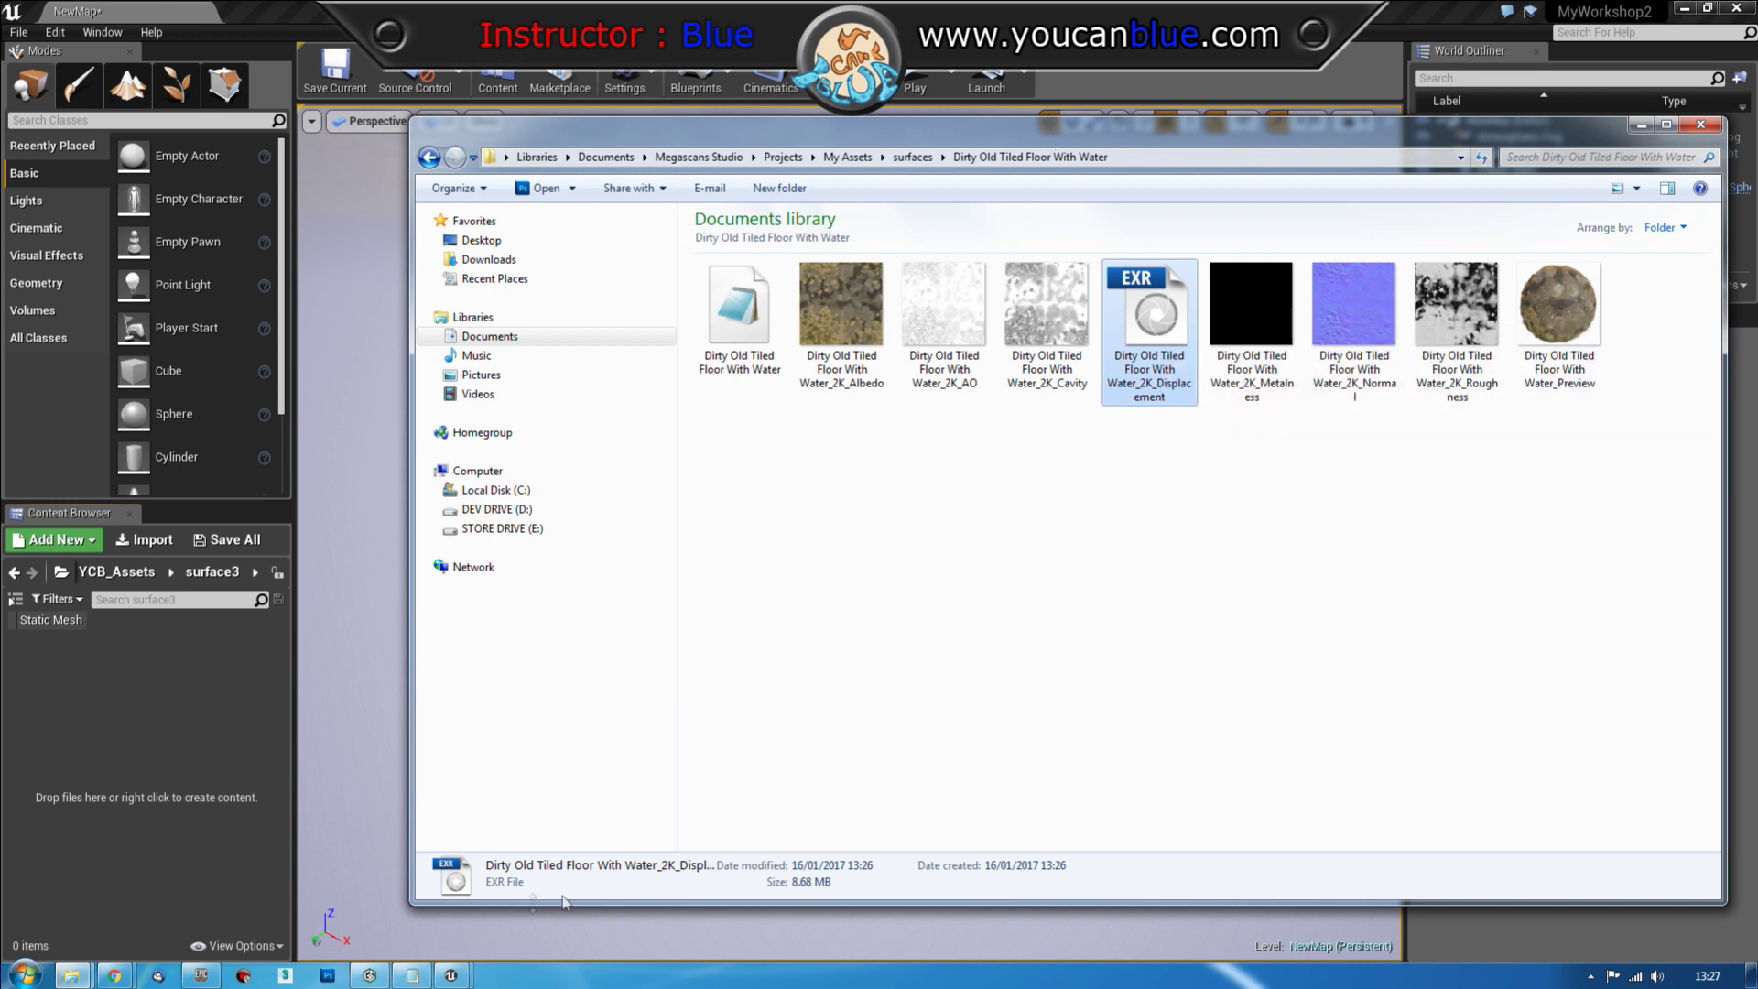
click(328, 972)
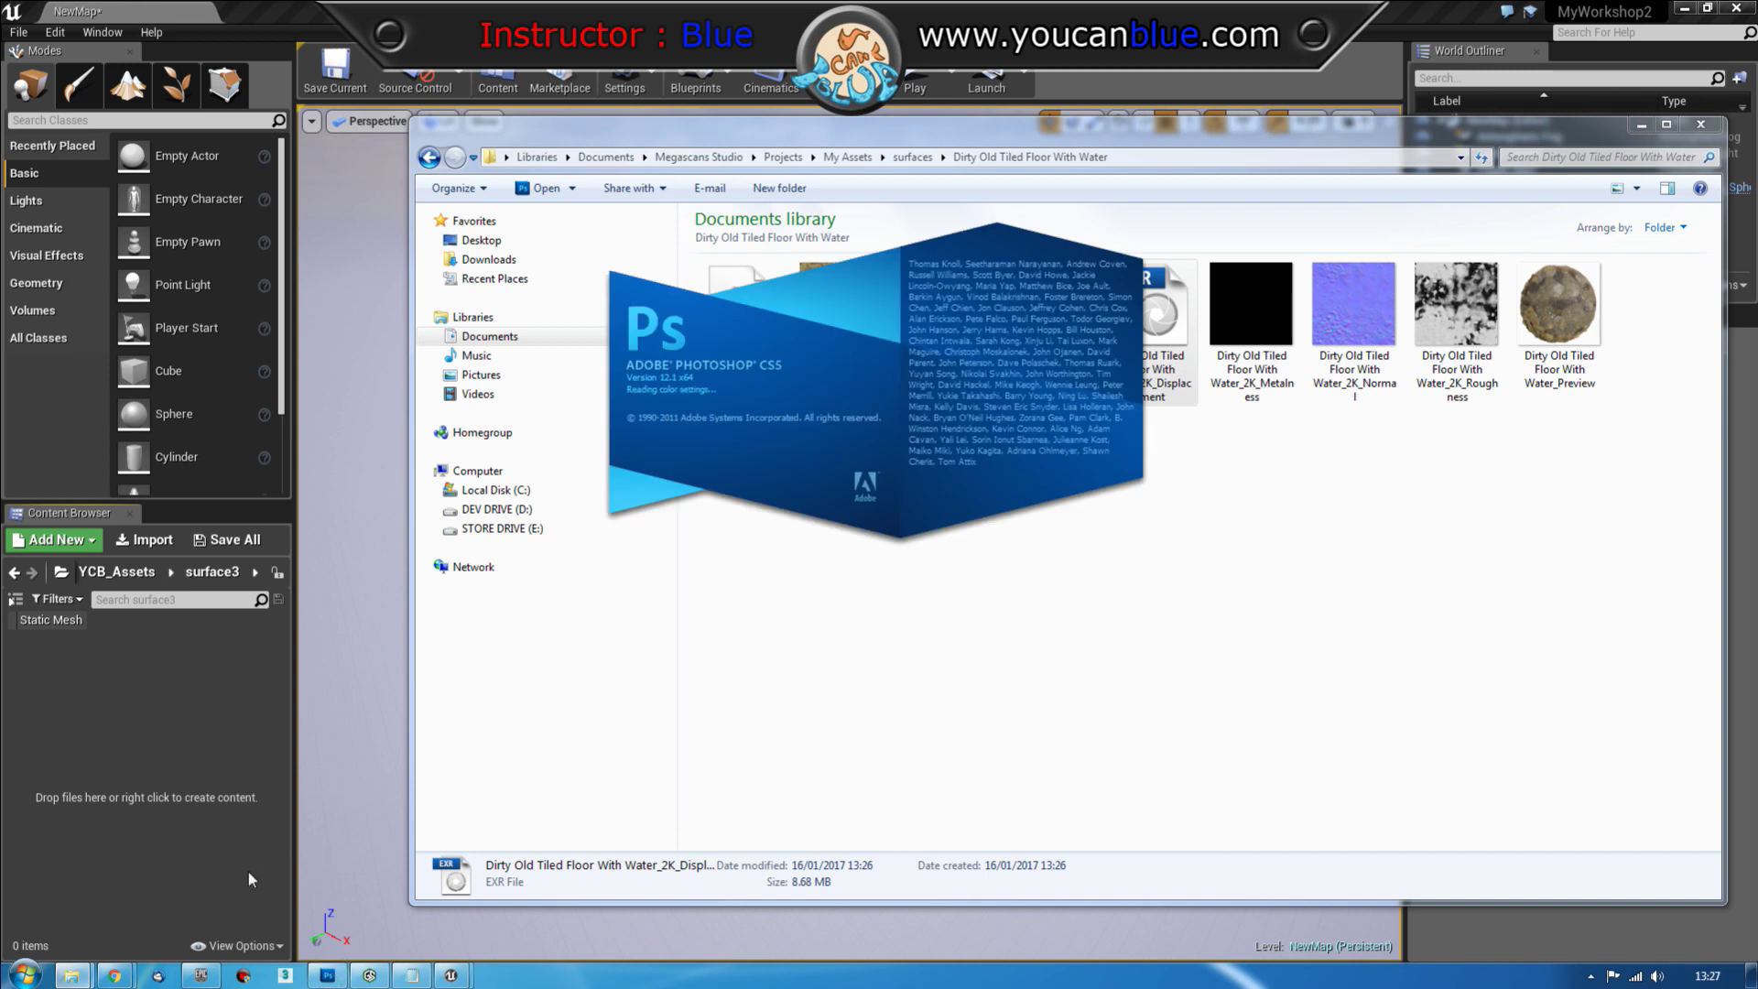
click(249, 871)
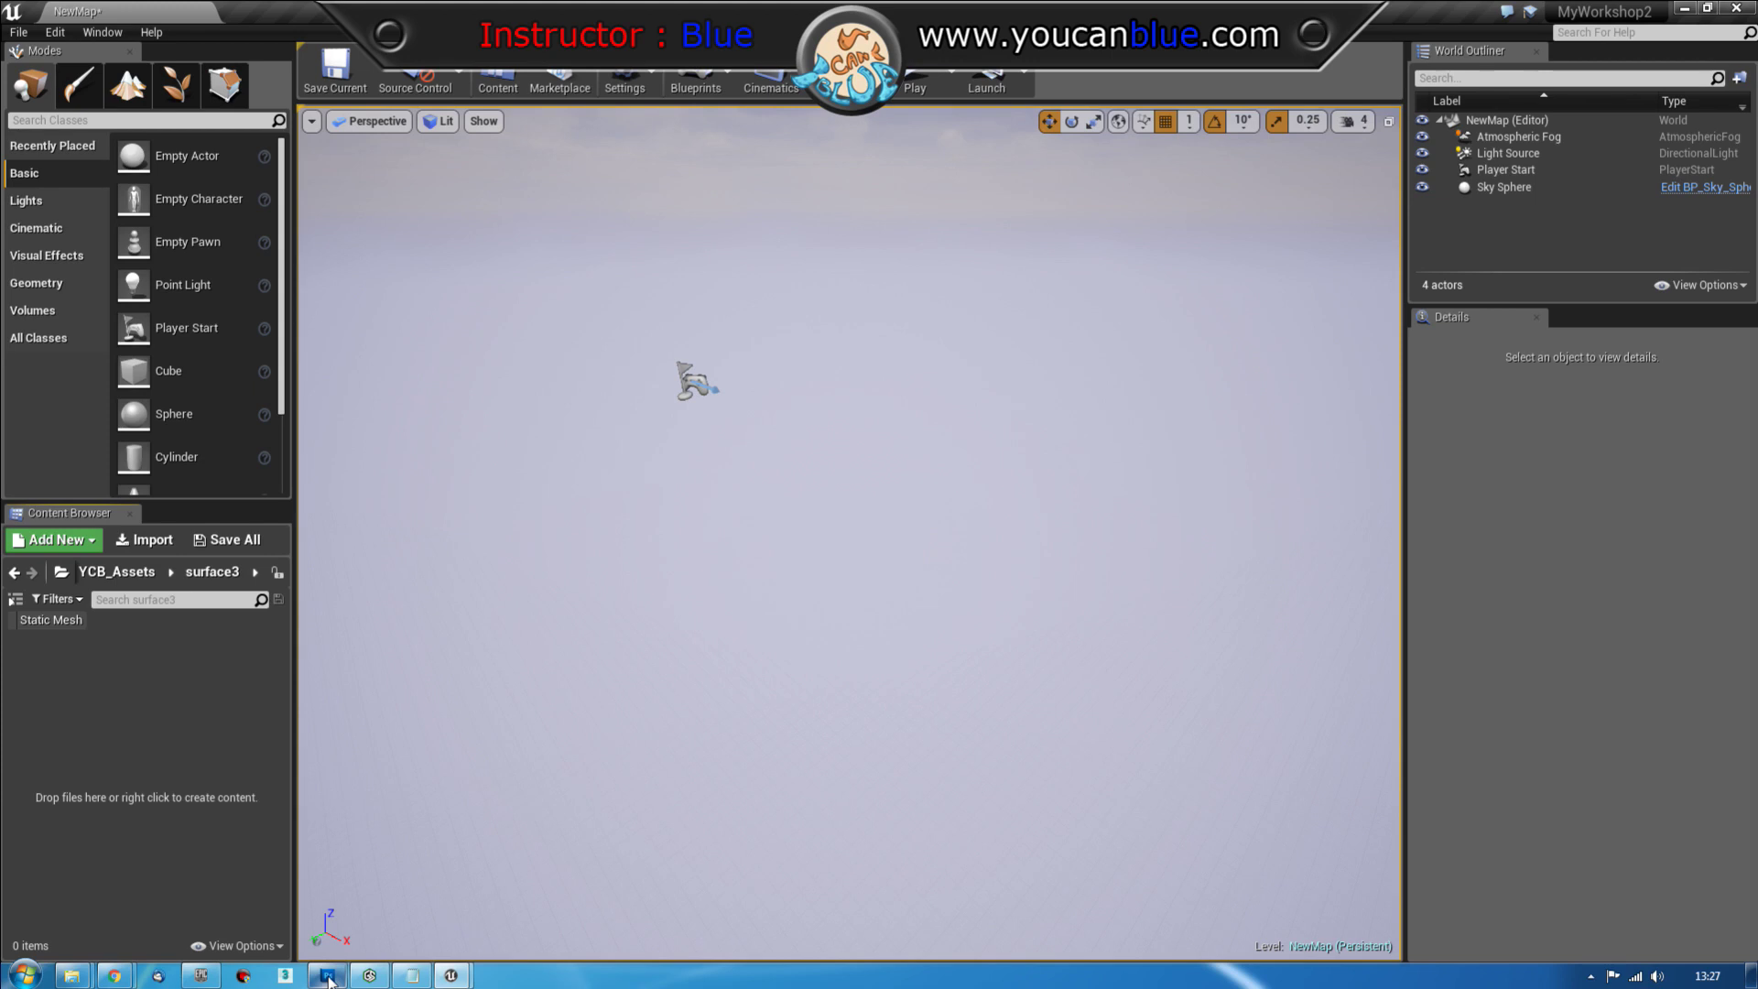
mouse_move(329, 981)
click(207, 823)
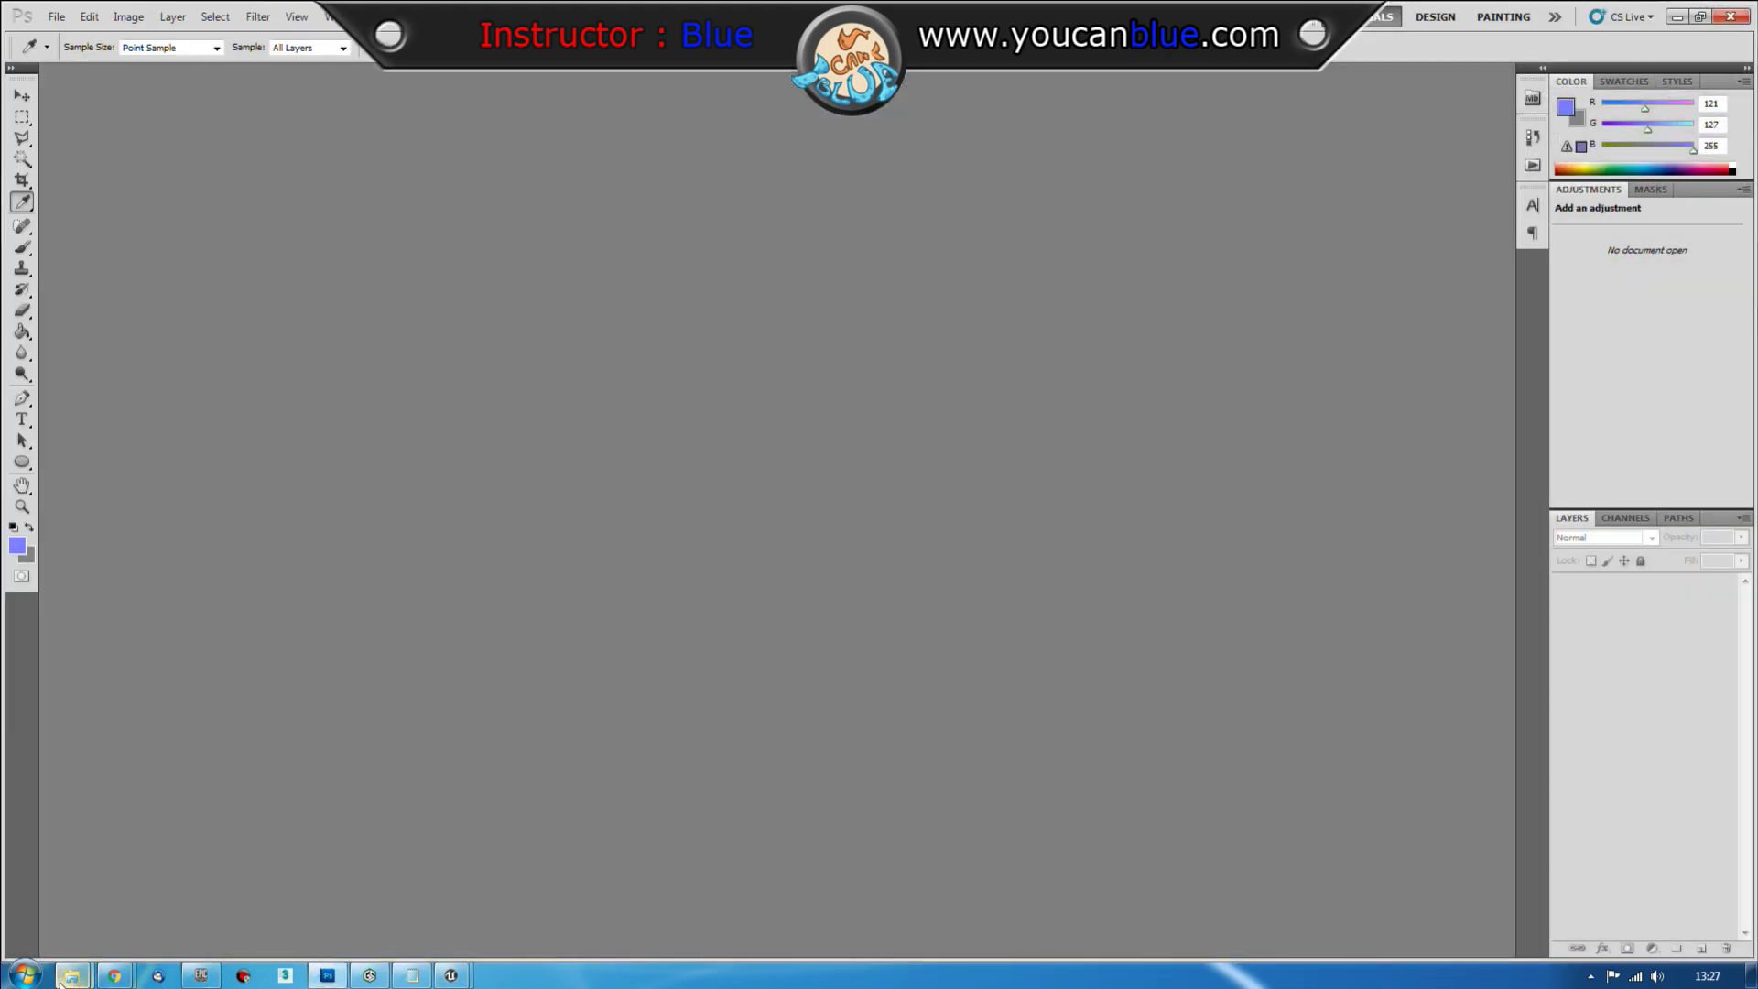
Open Dirty Old Tiled Floor With Water_2K_Displacement.exr from the surface's export folder in Photoshop
mouse_move(71, 975)
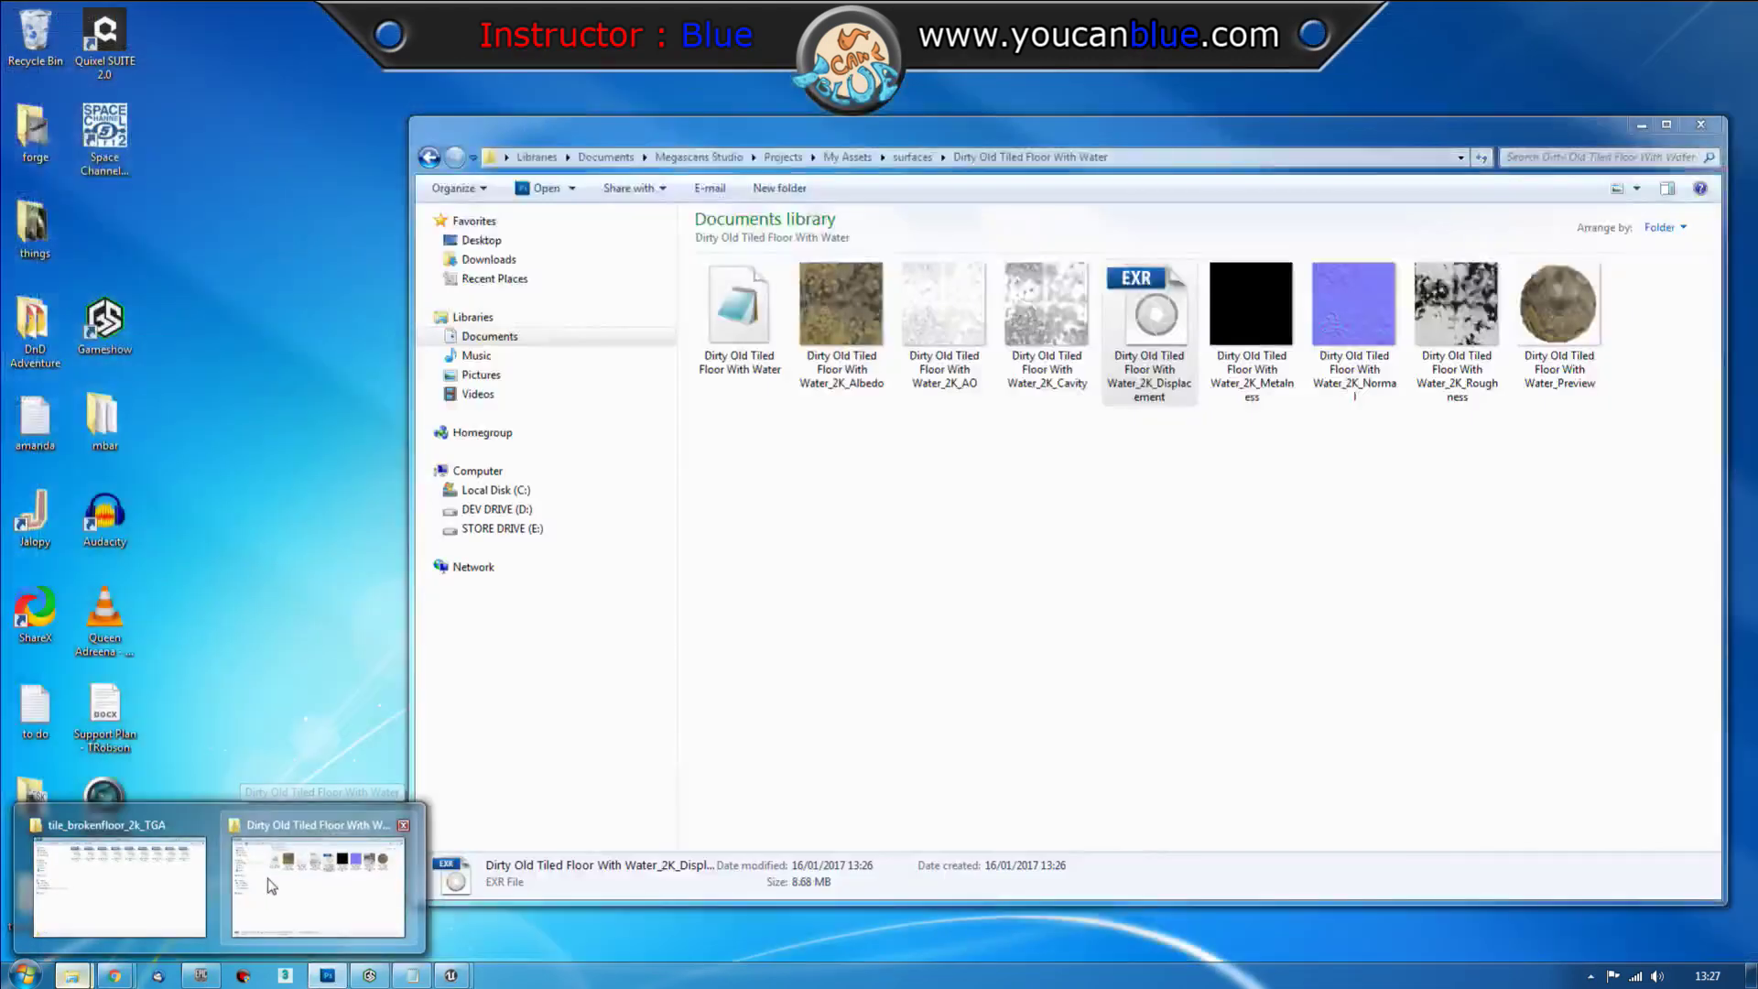
mouse_move(128, 875)
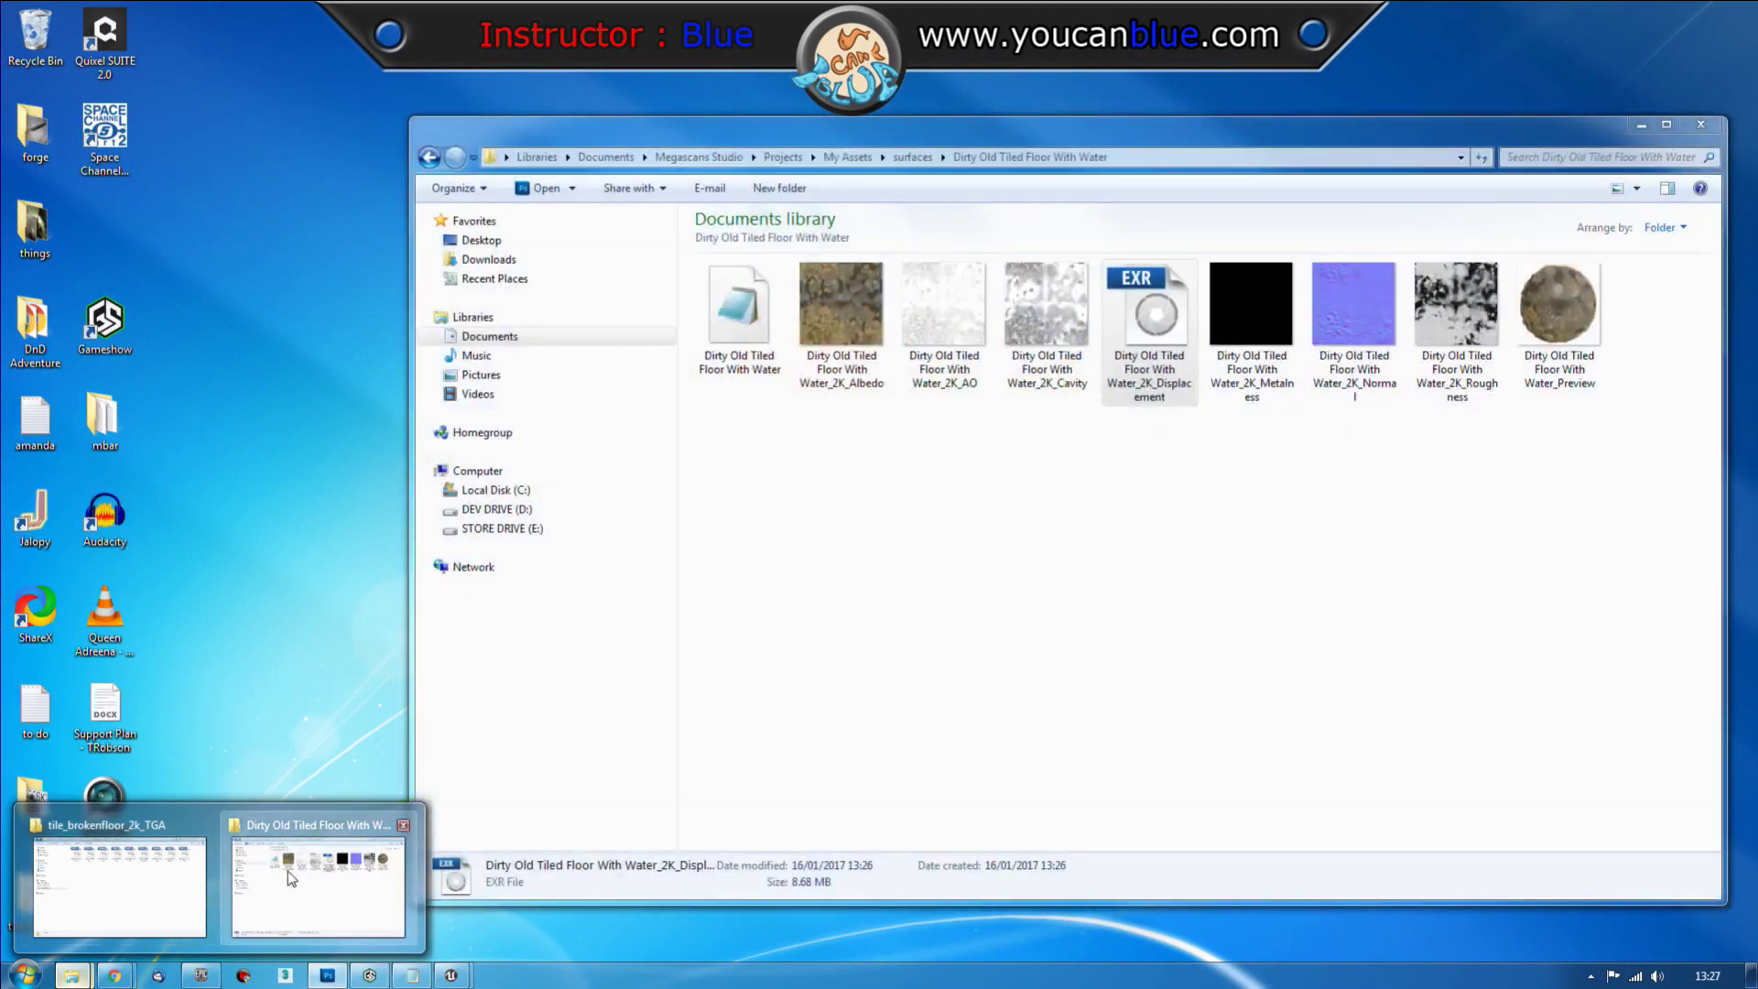
click(287, 871)
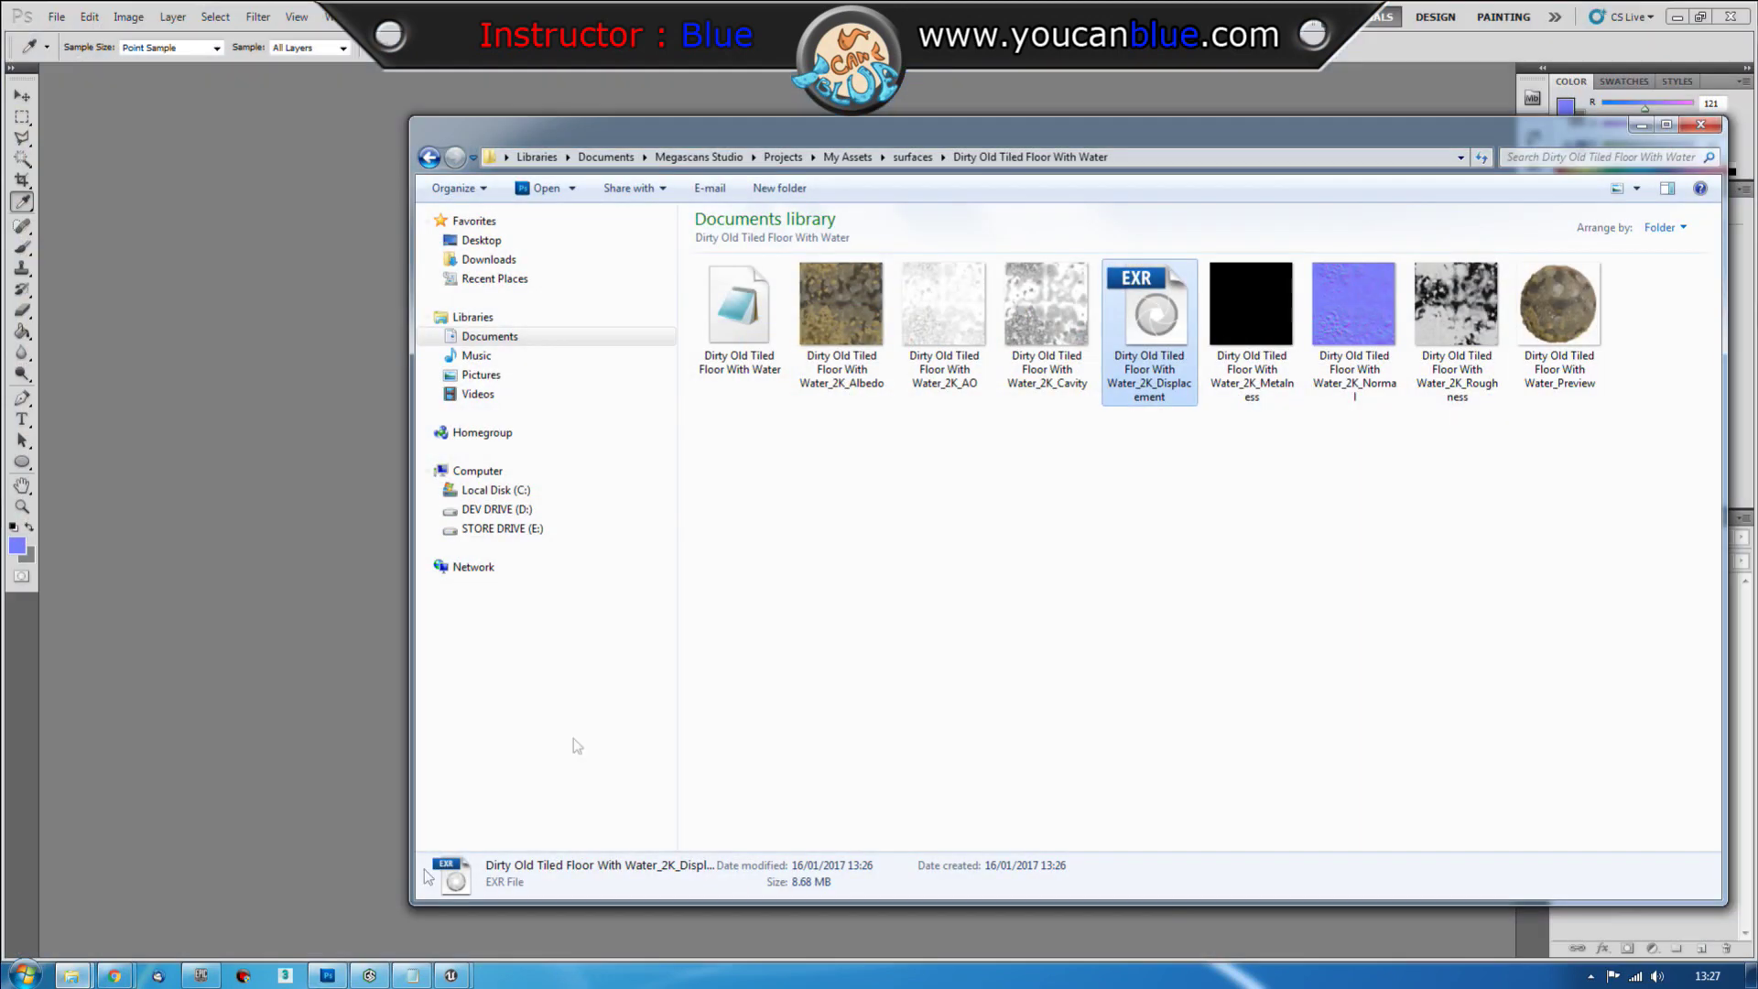
click(1215, 154)
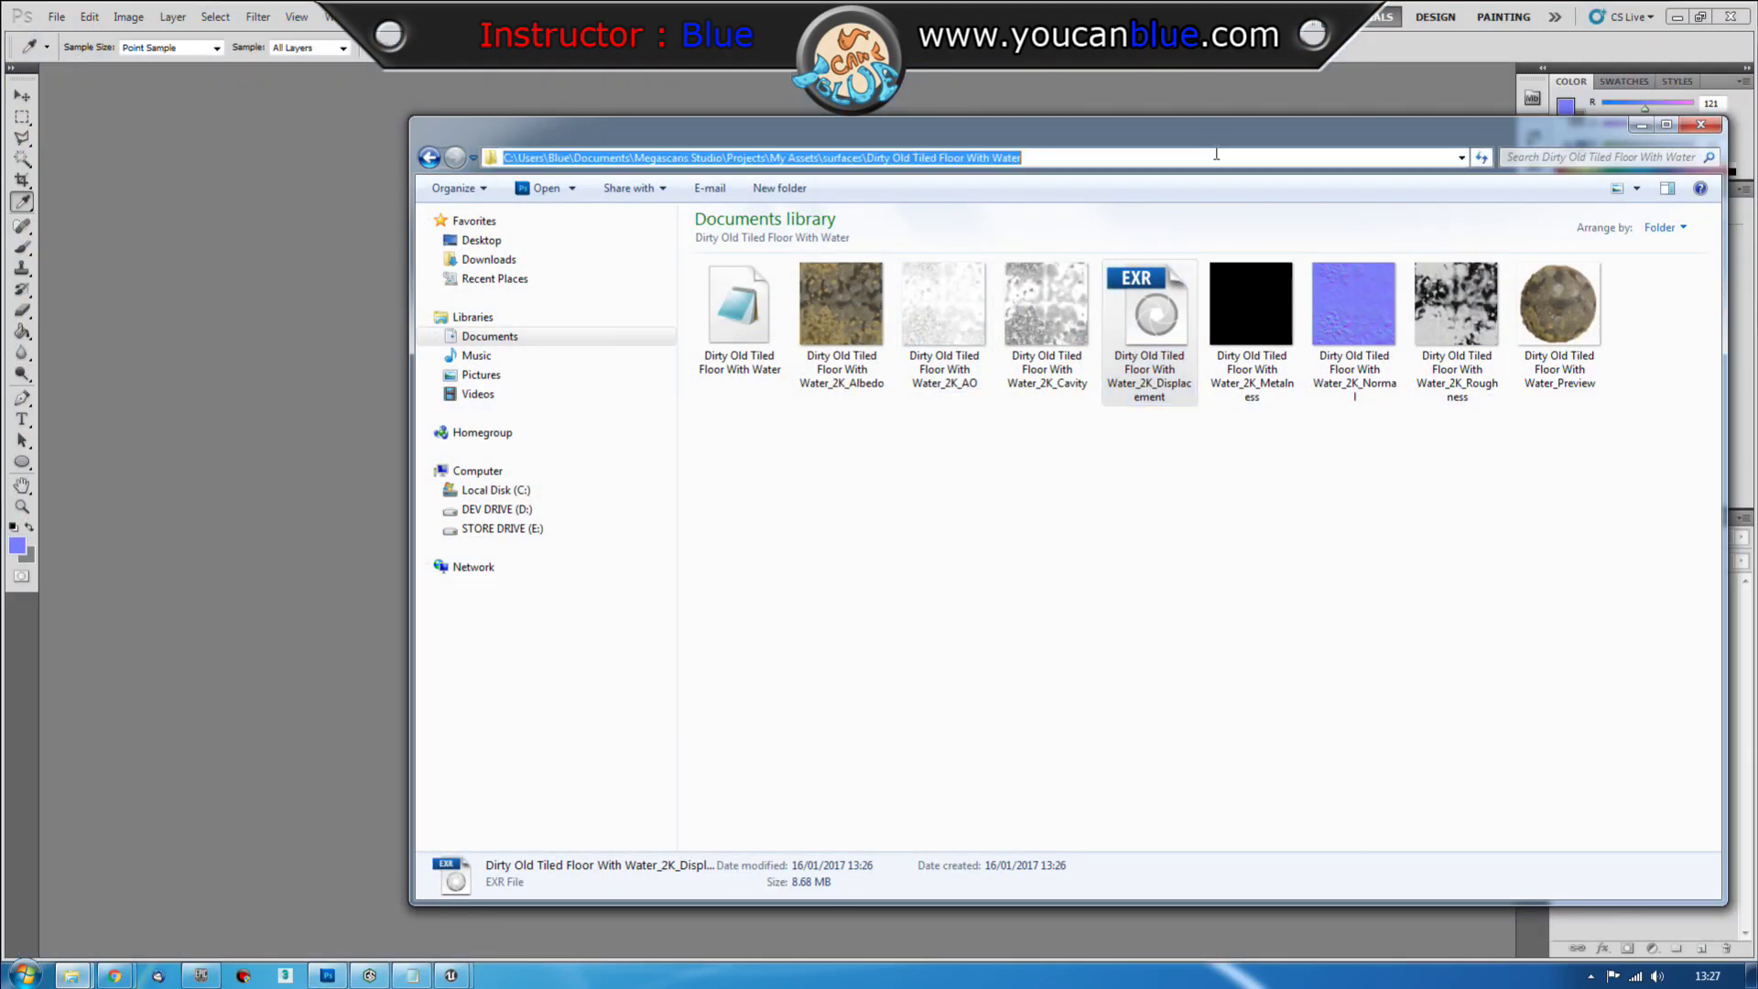
click(57, 17)
click(82, 51)
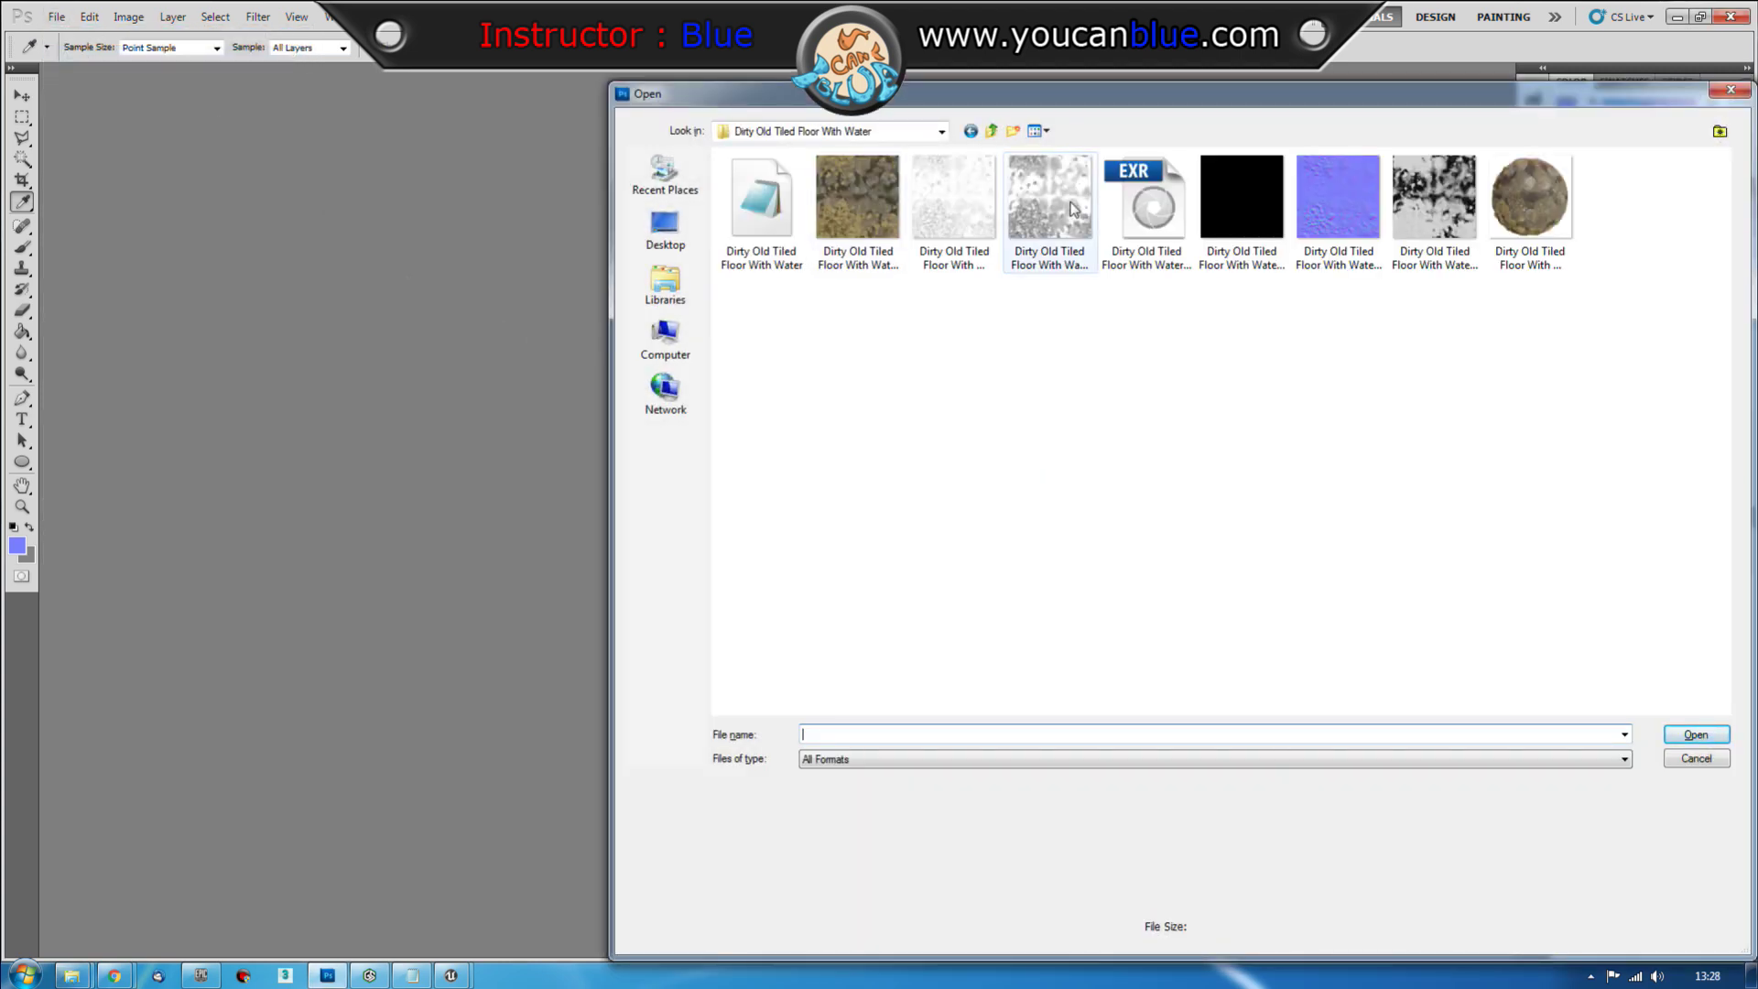
double_click(1135, 206)
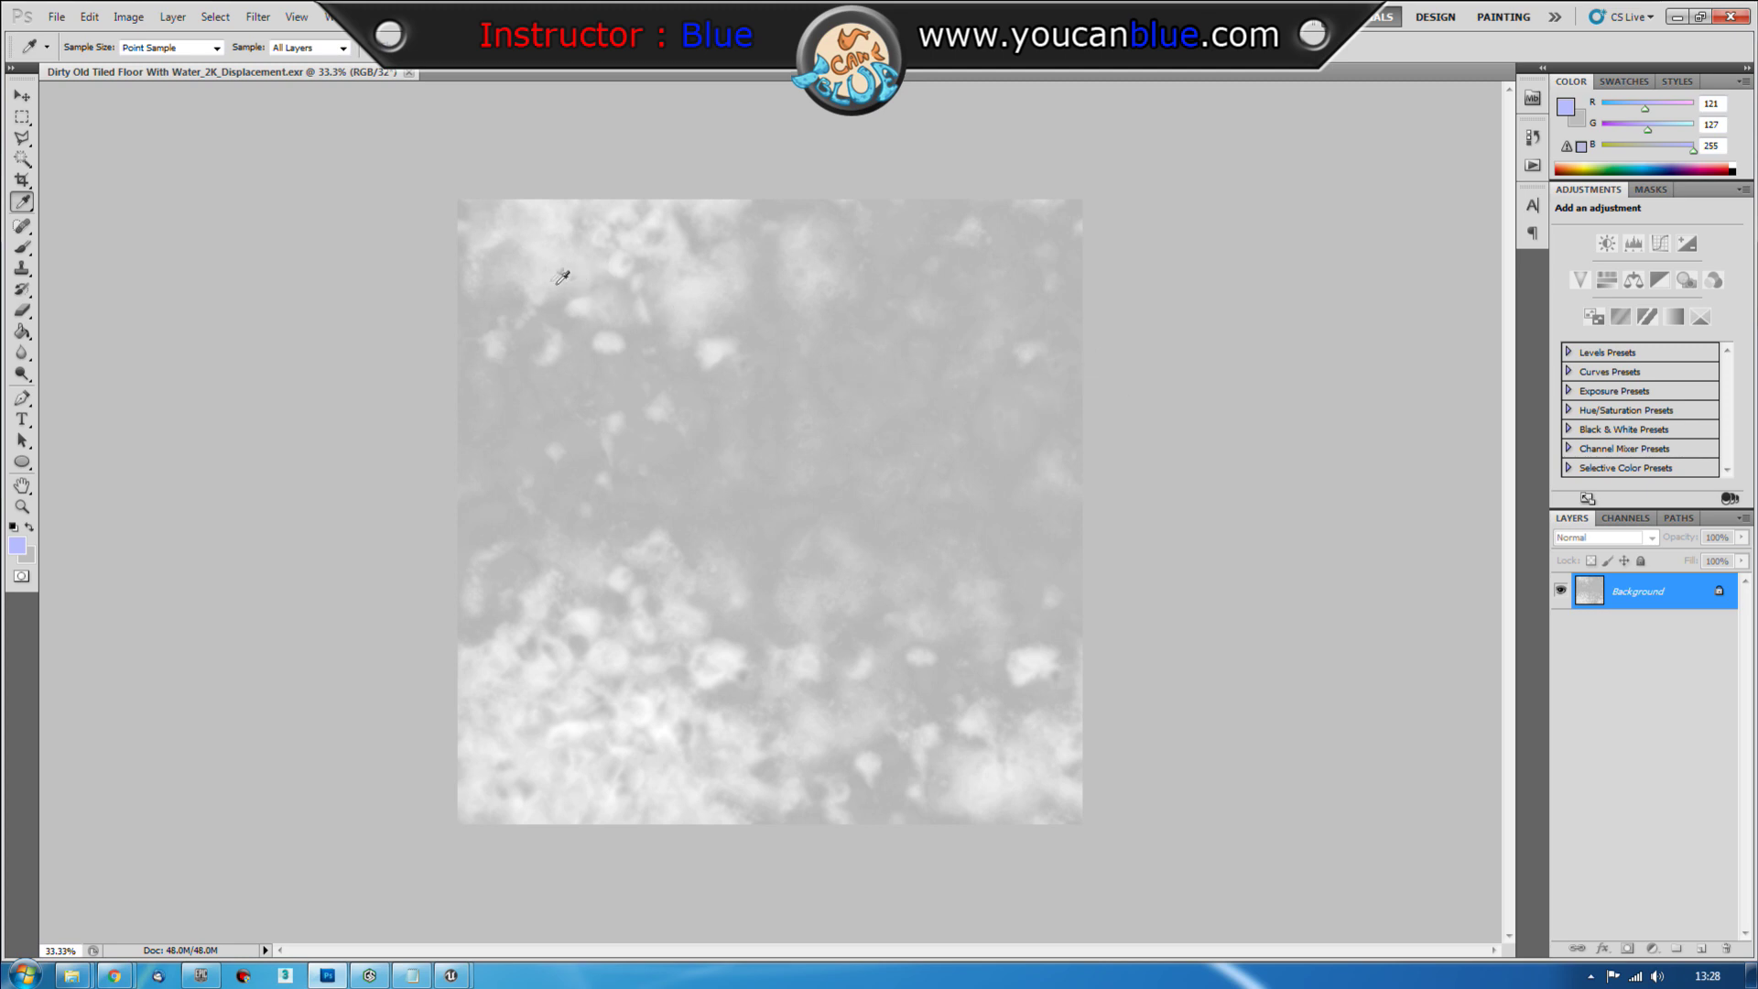
Check which file formats Save As offers for the displacement map, and leave without saving
click(56, 17)
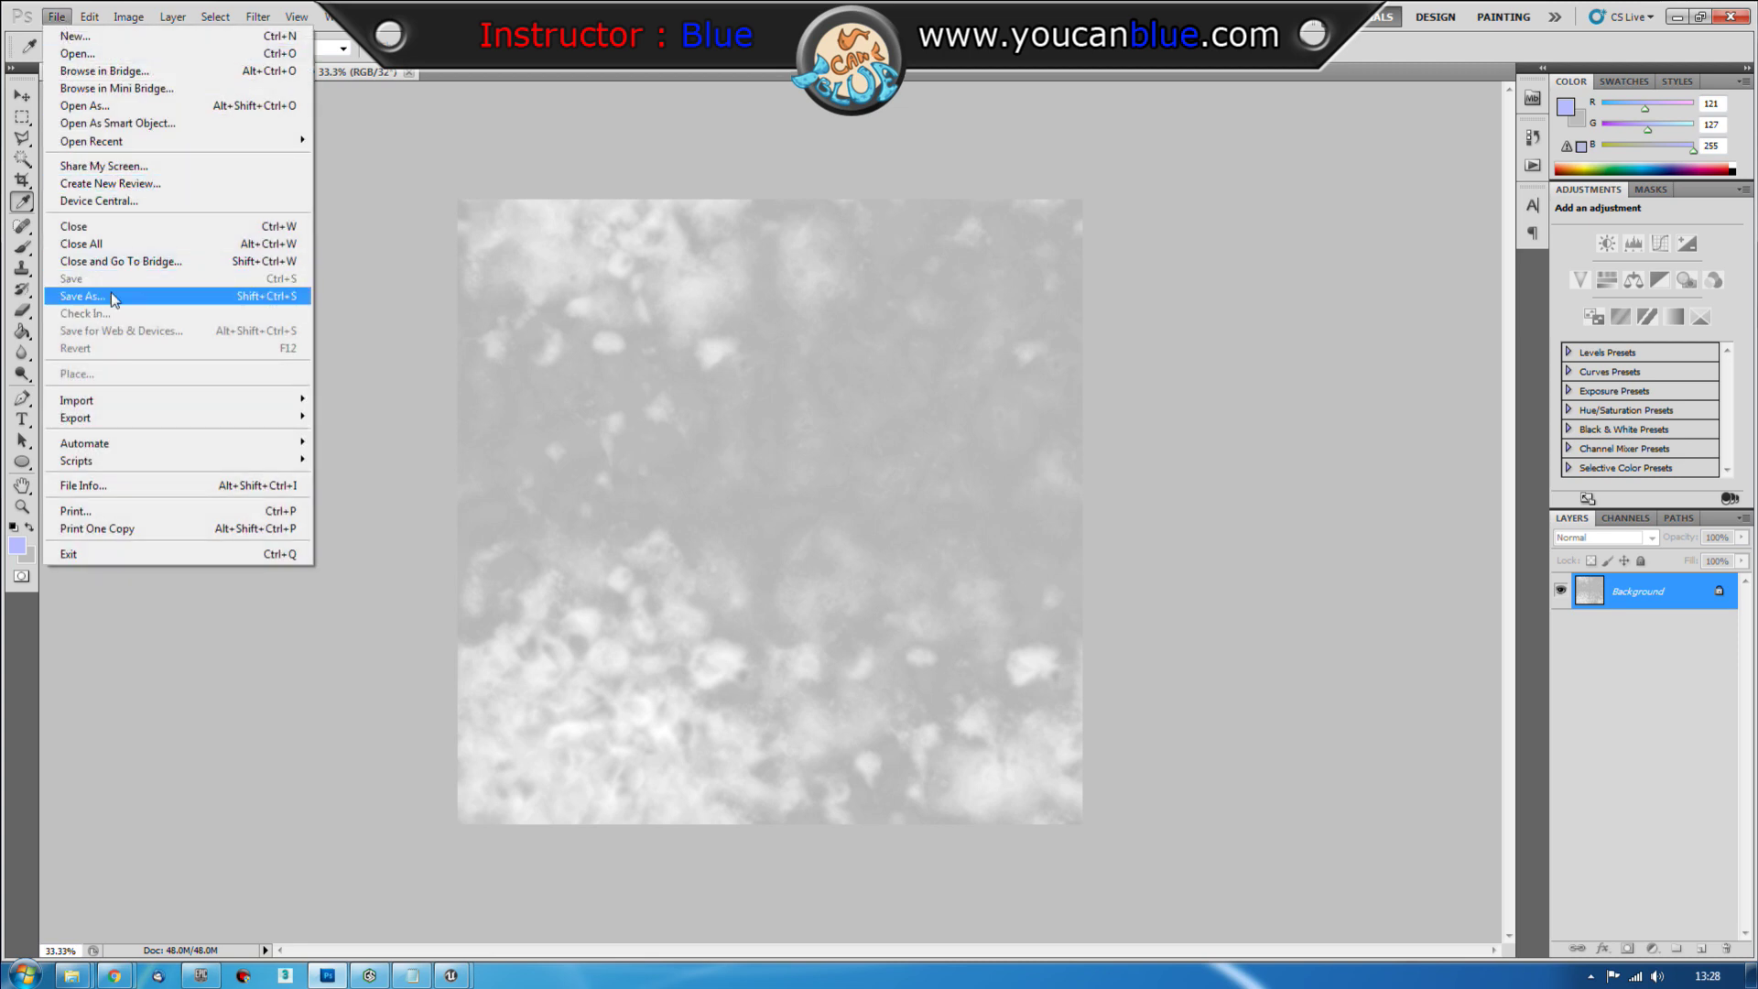
click(113, 298)
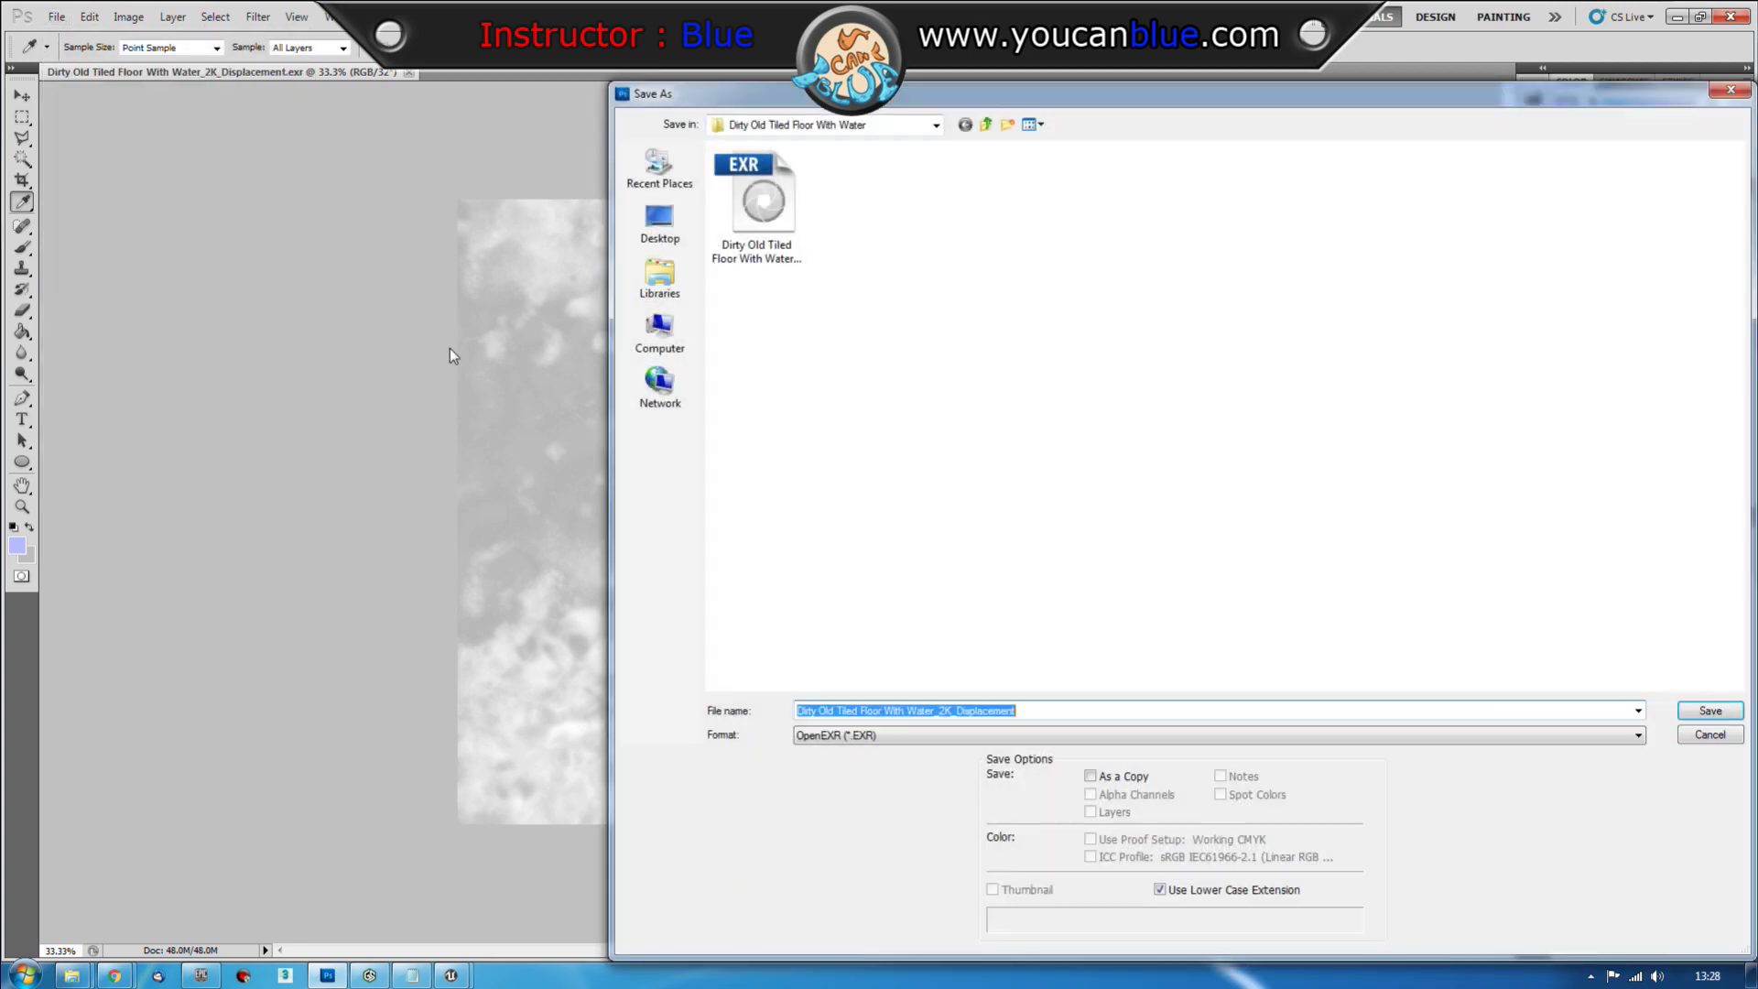
click(1035, 738)
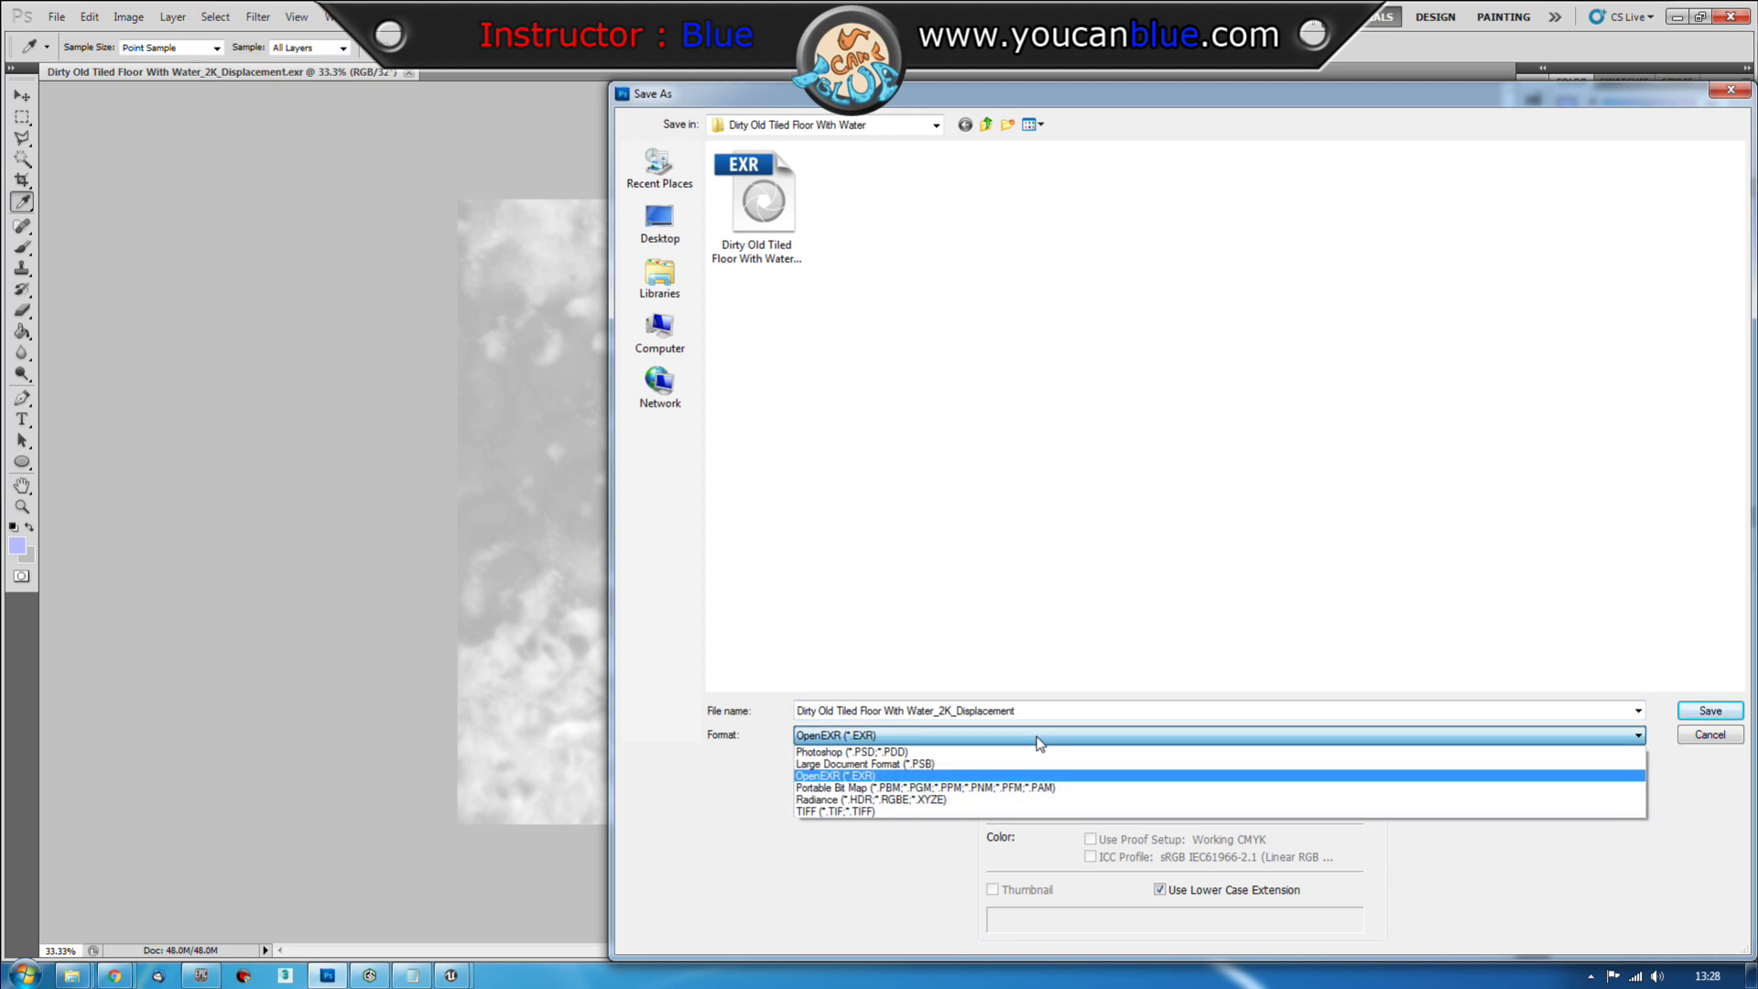
click(1703, 736)
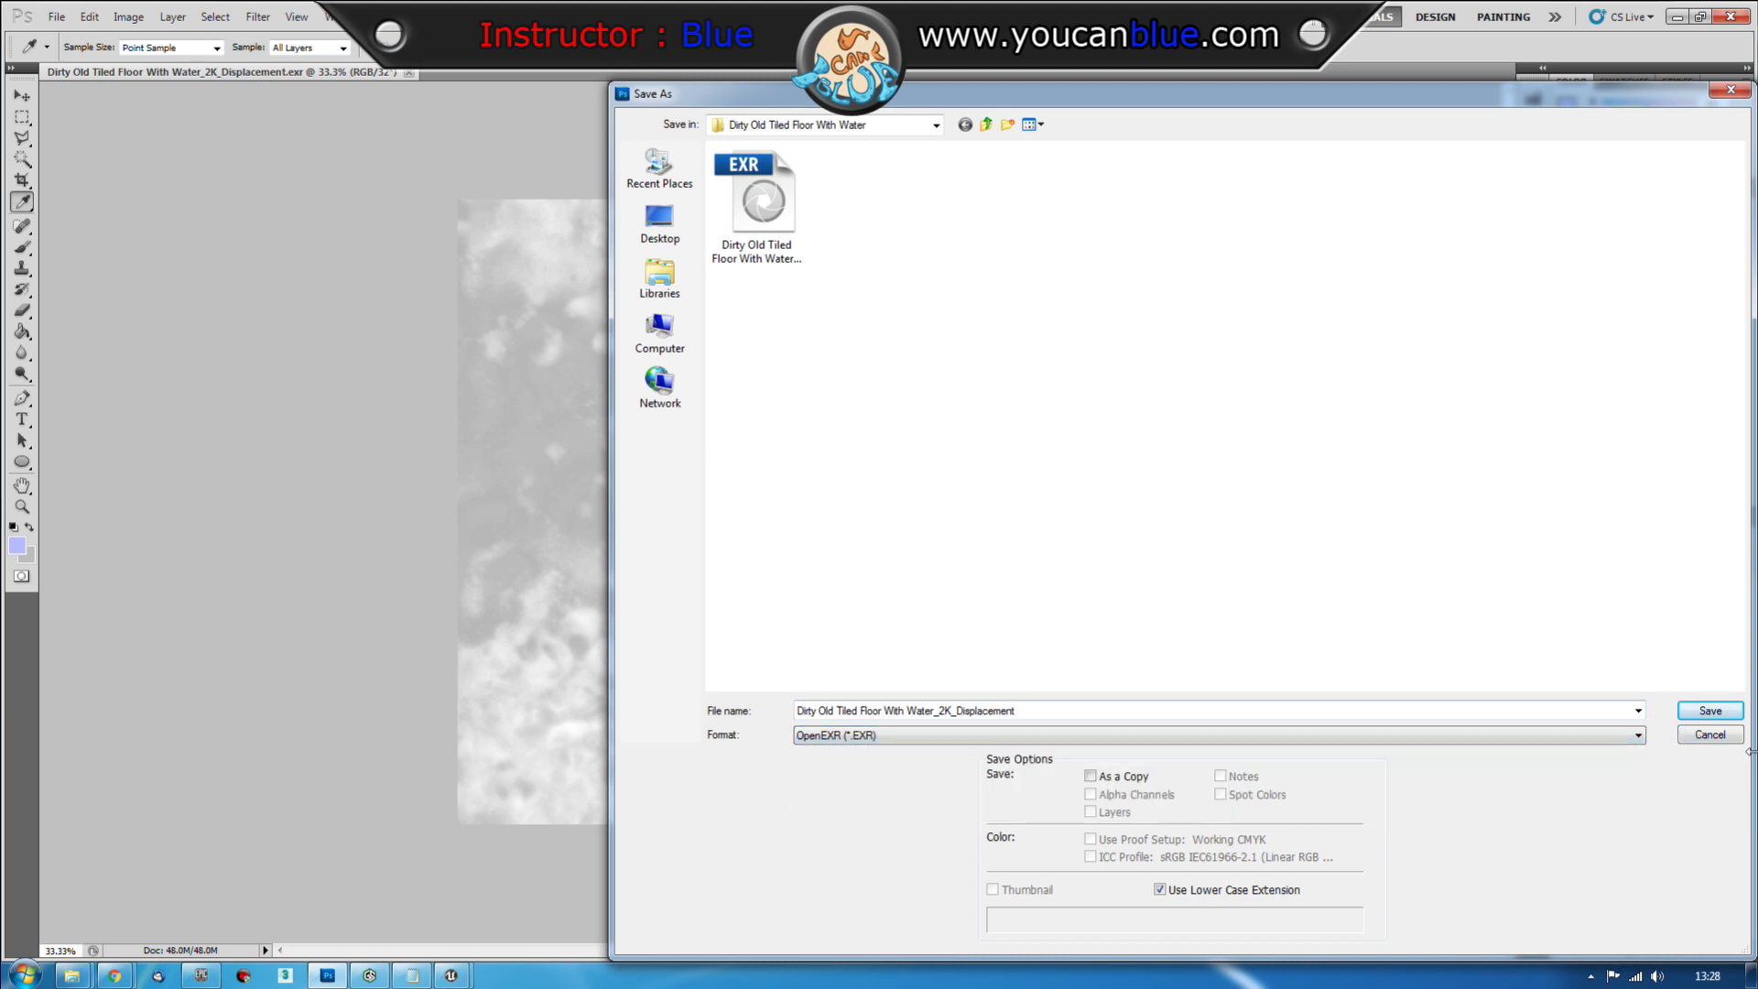
click(1708, 736)
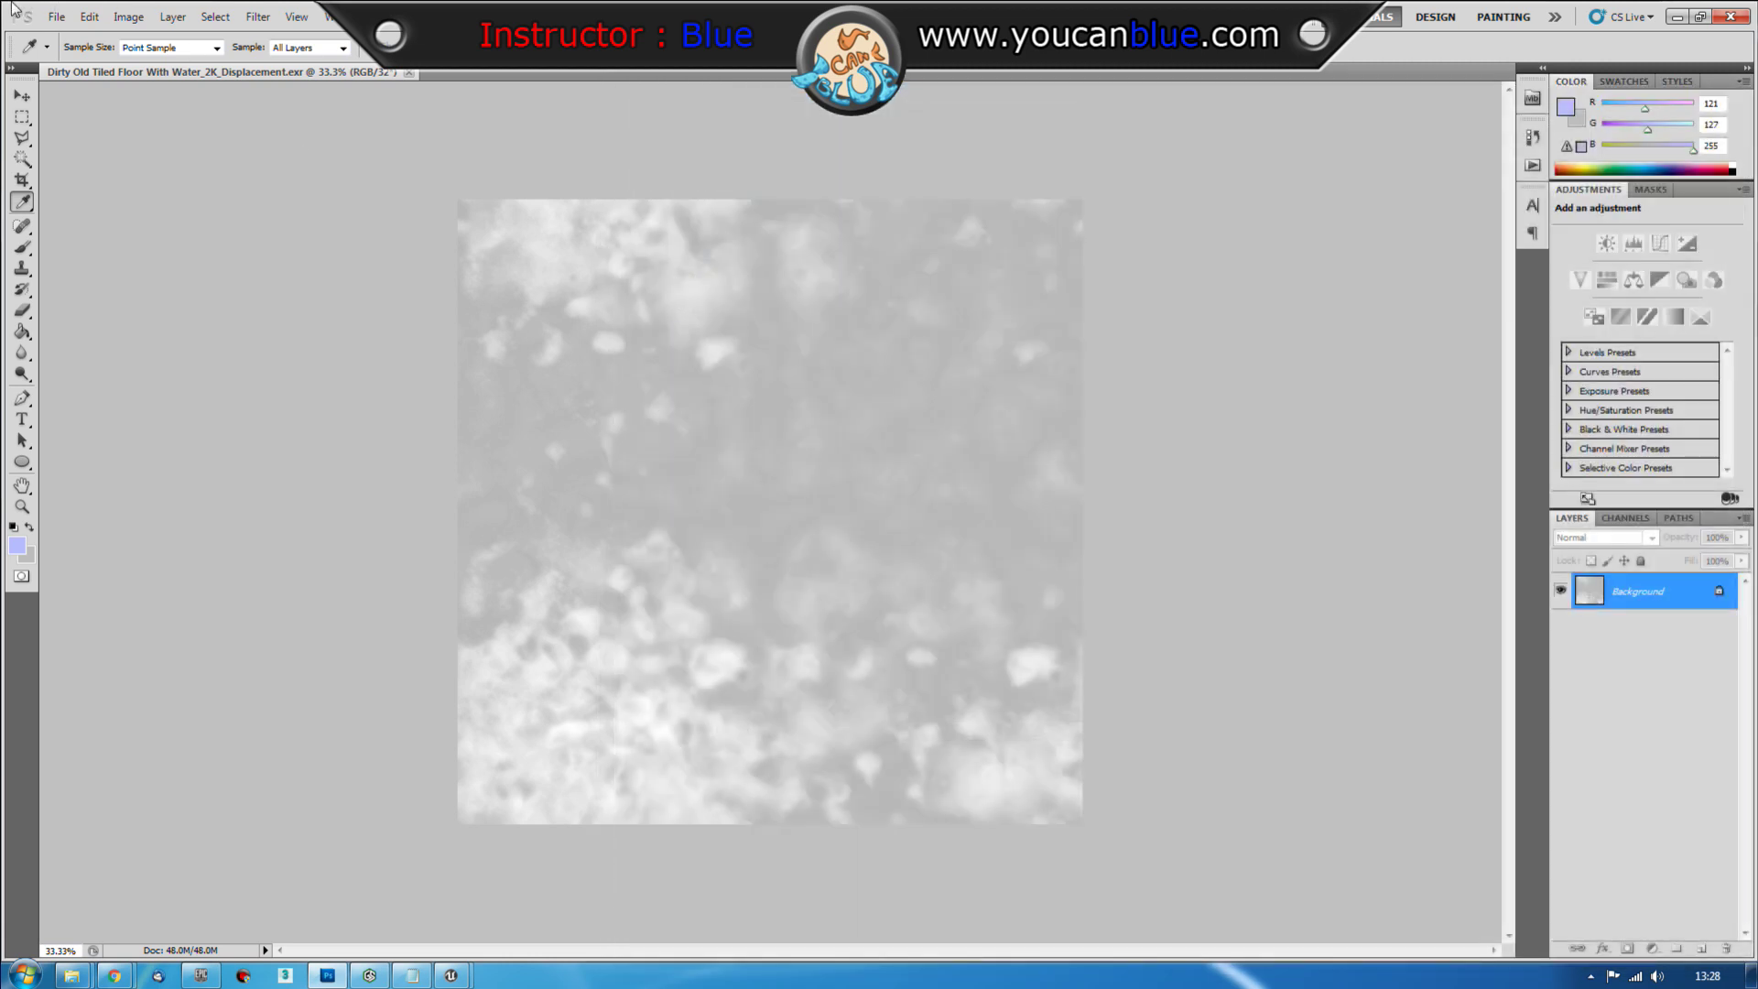
click(55, 17)
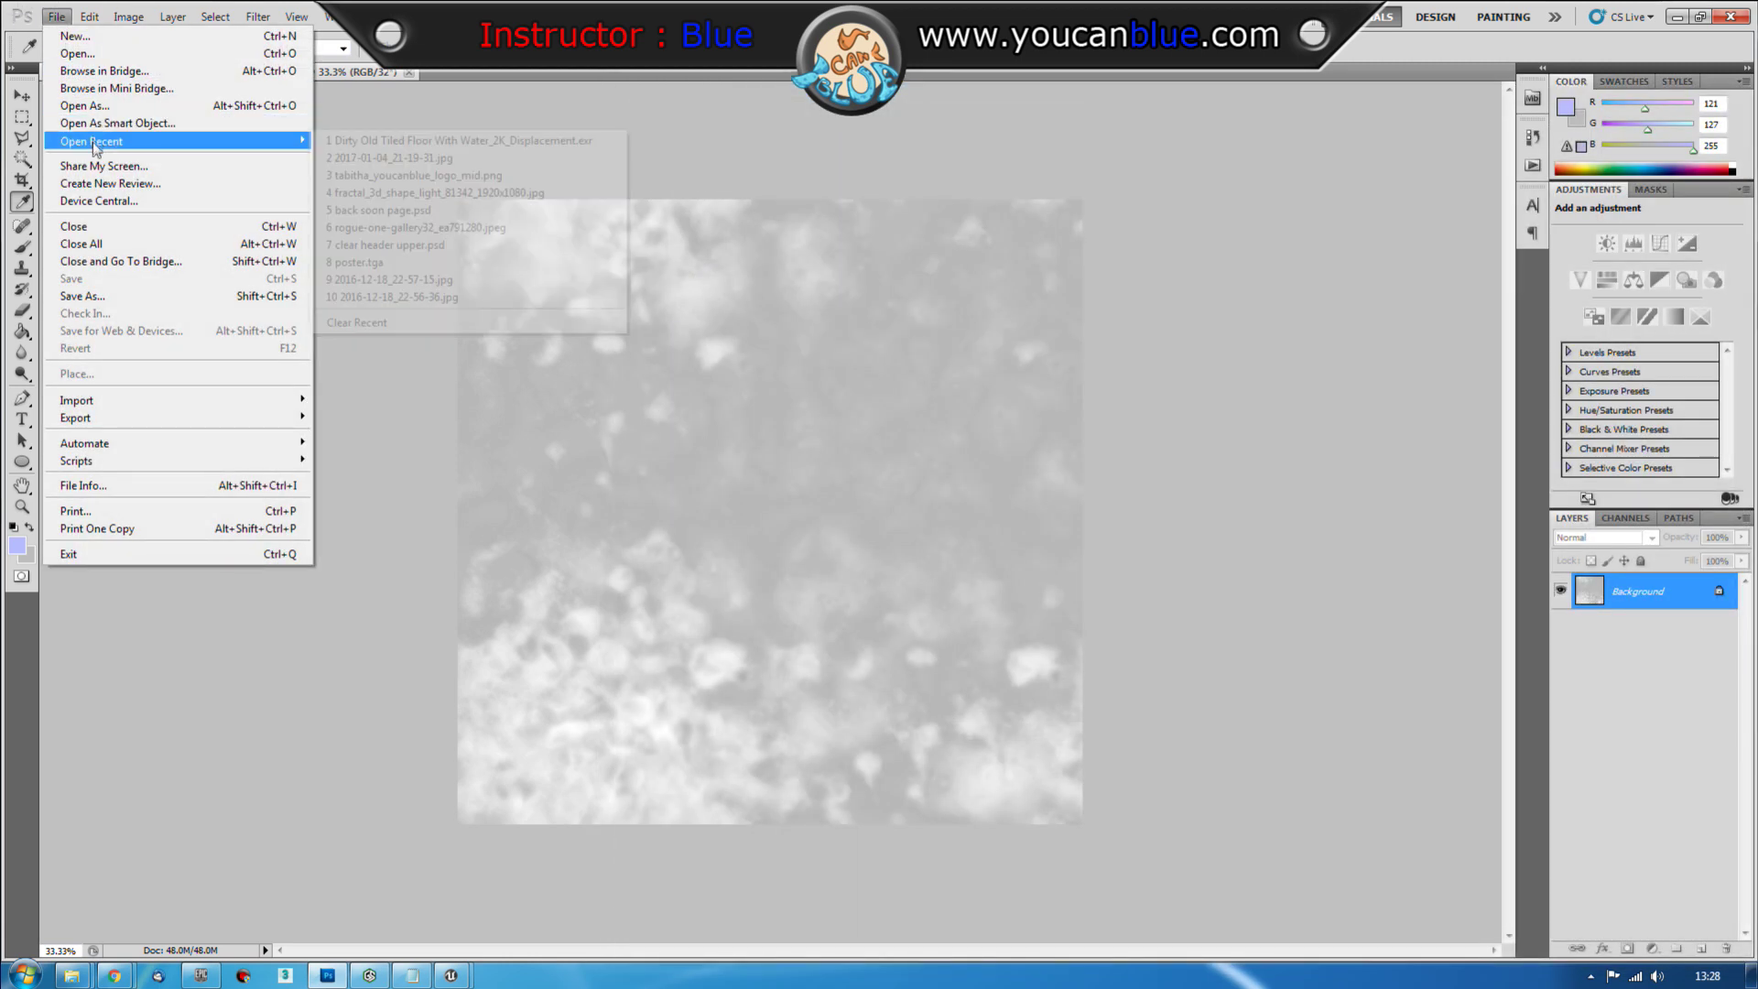
click(117, 295)
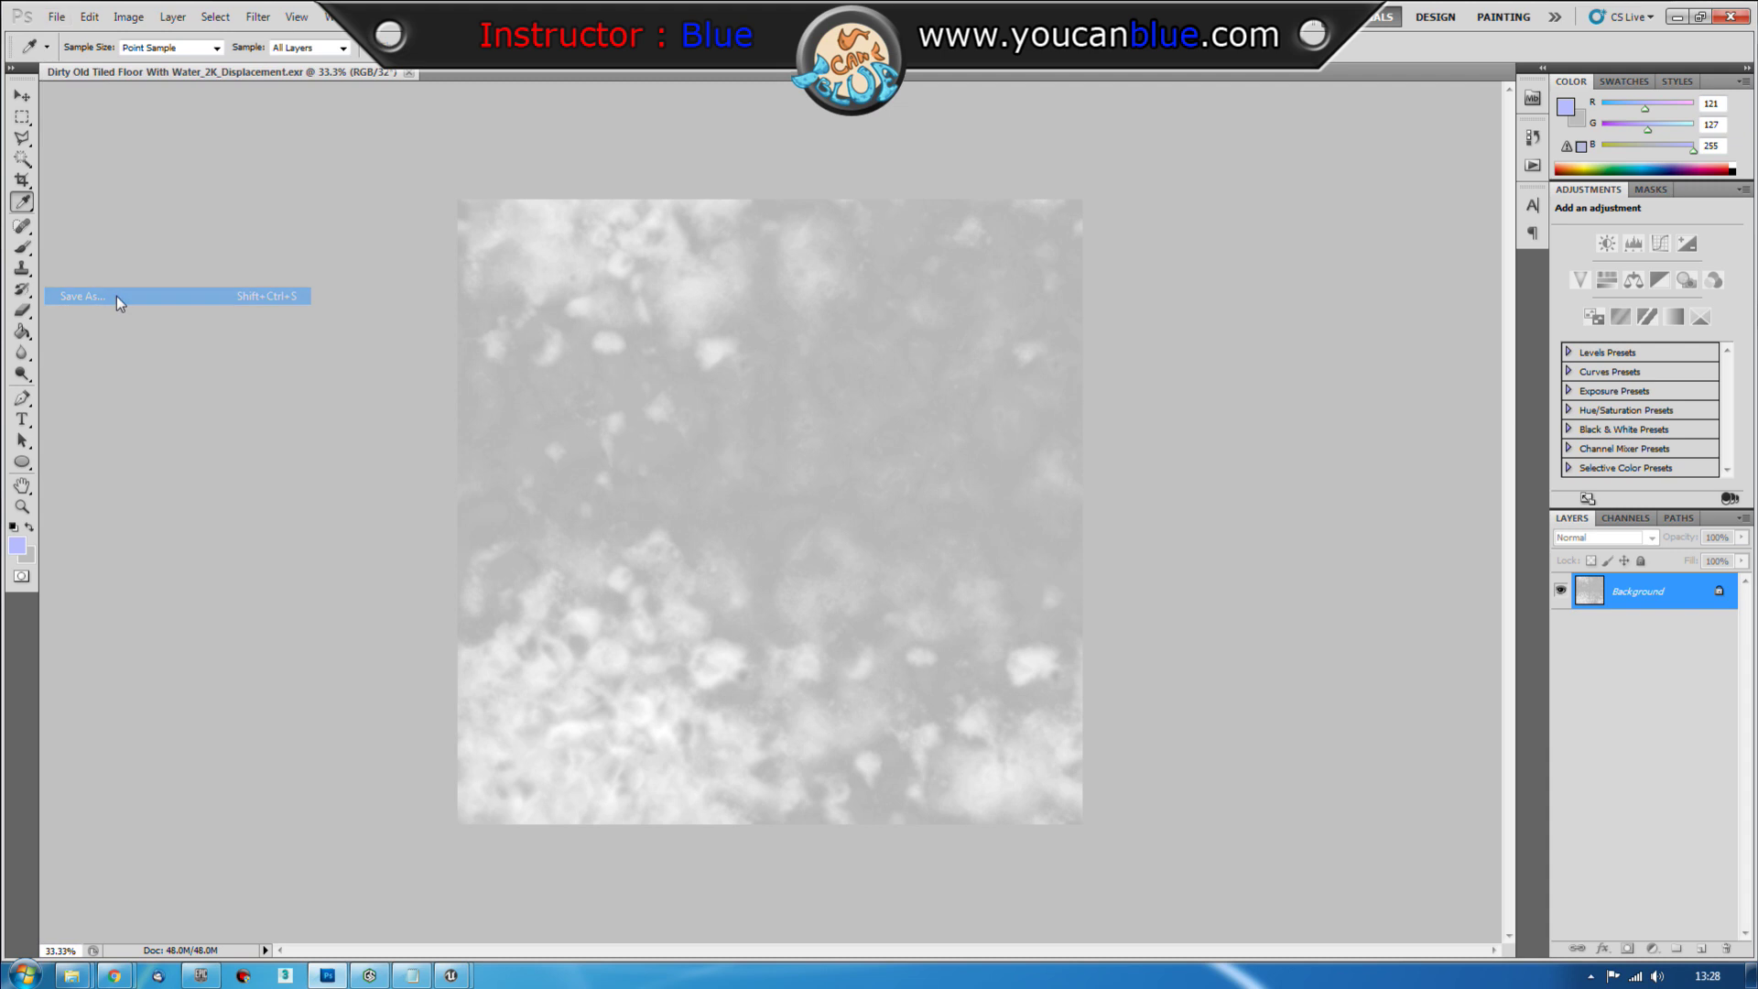
click(1205, 735)
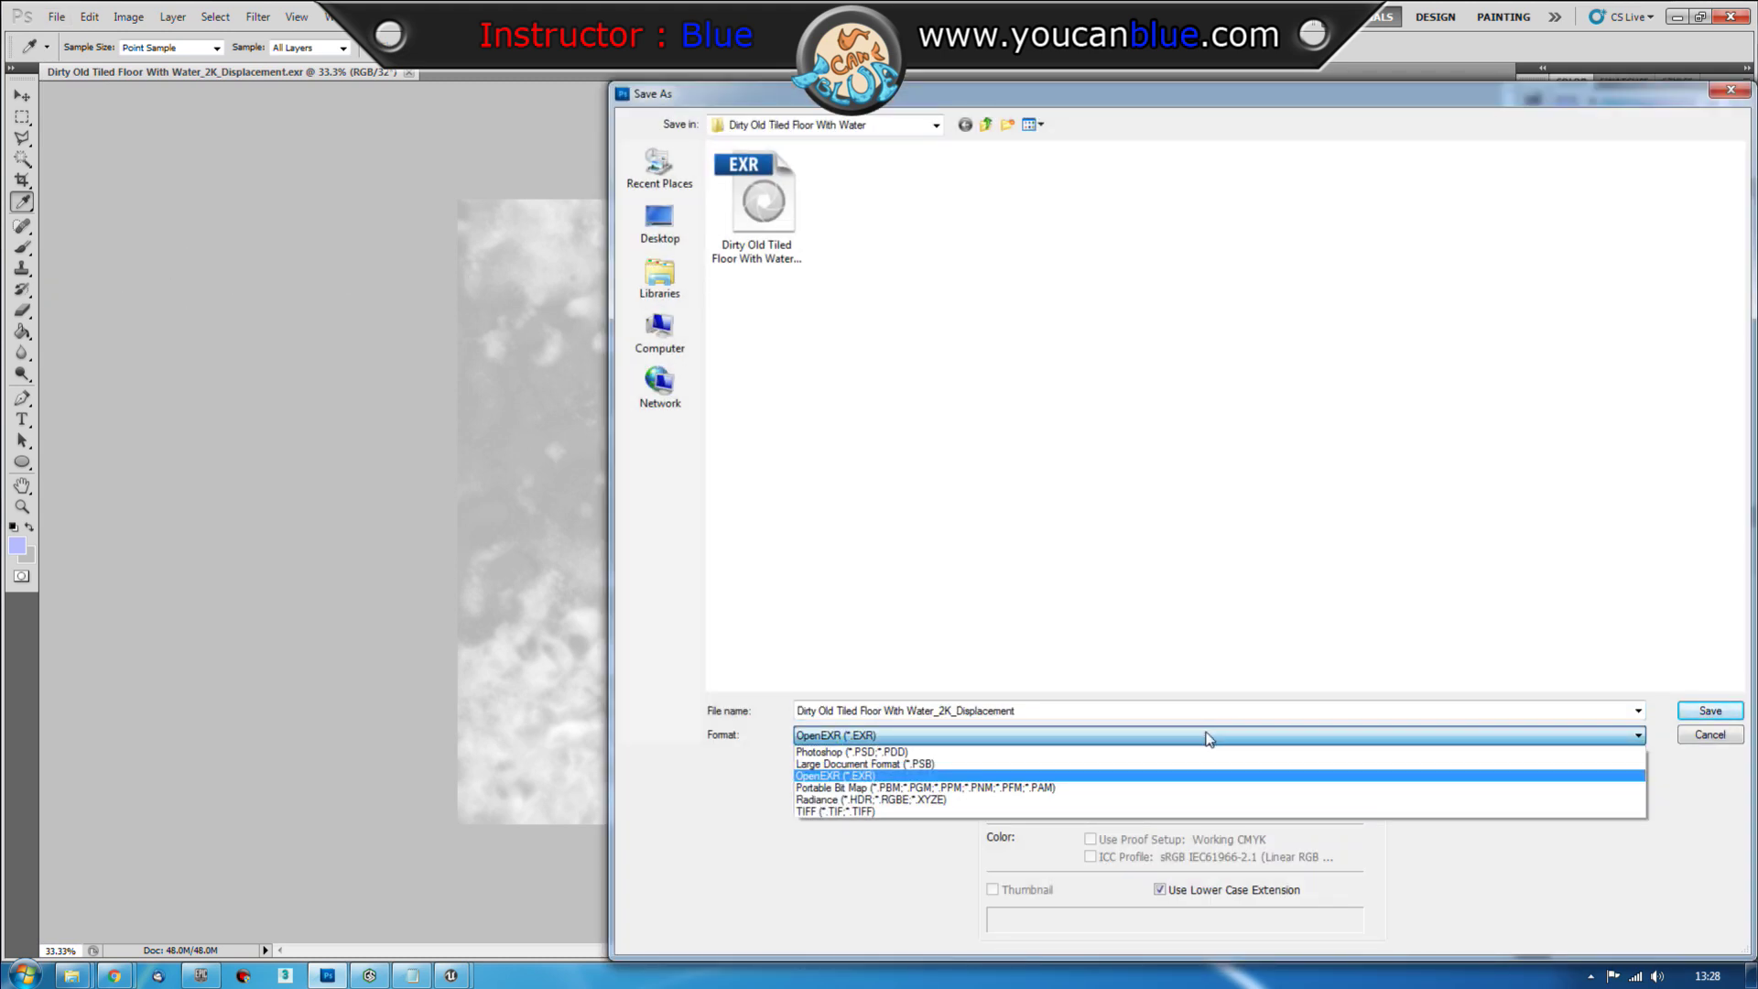
click(1205, 735)
key(Return)
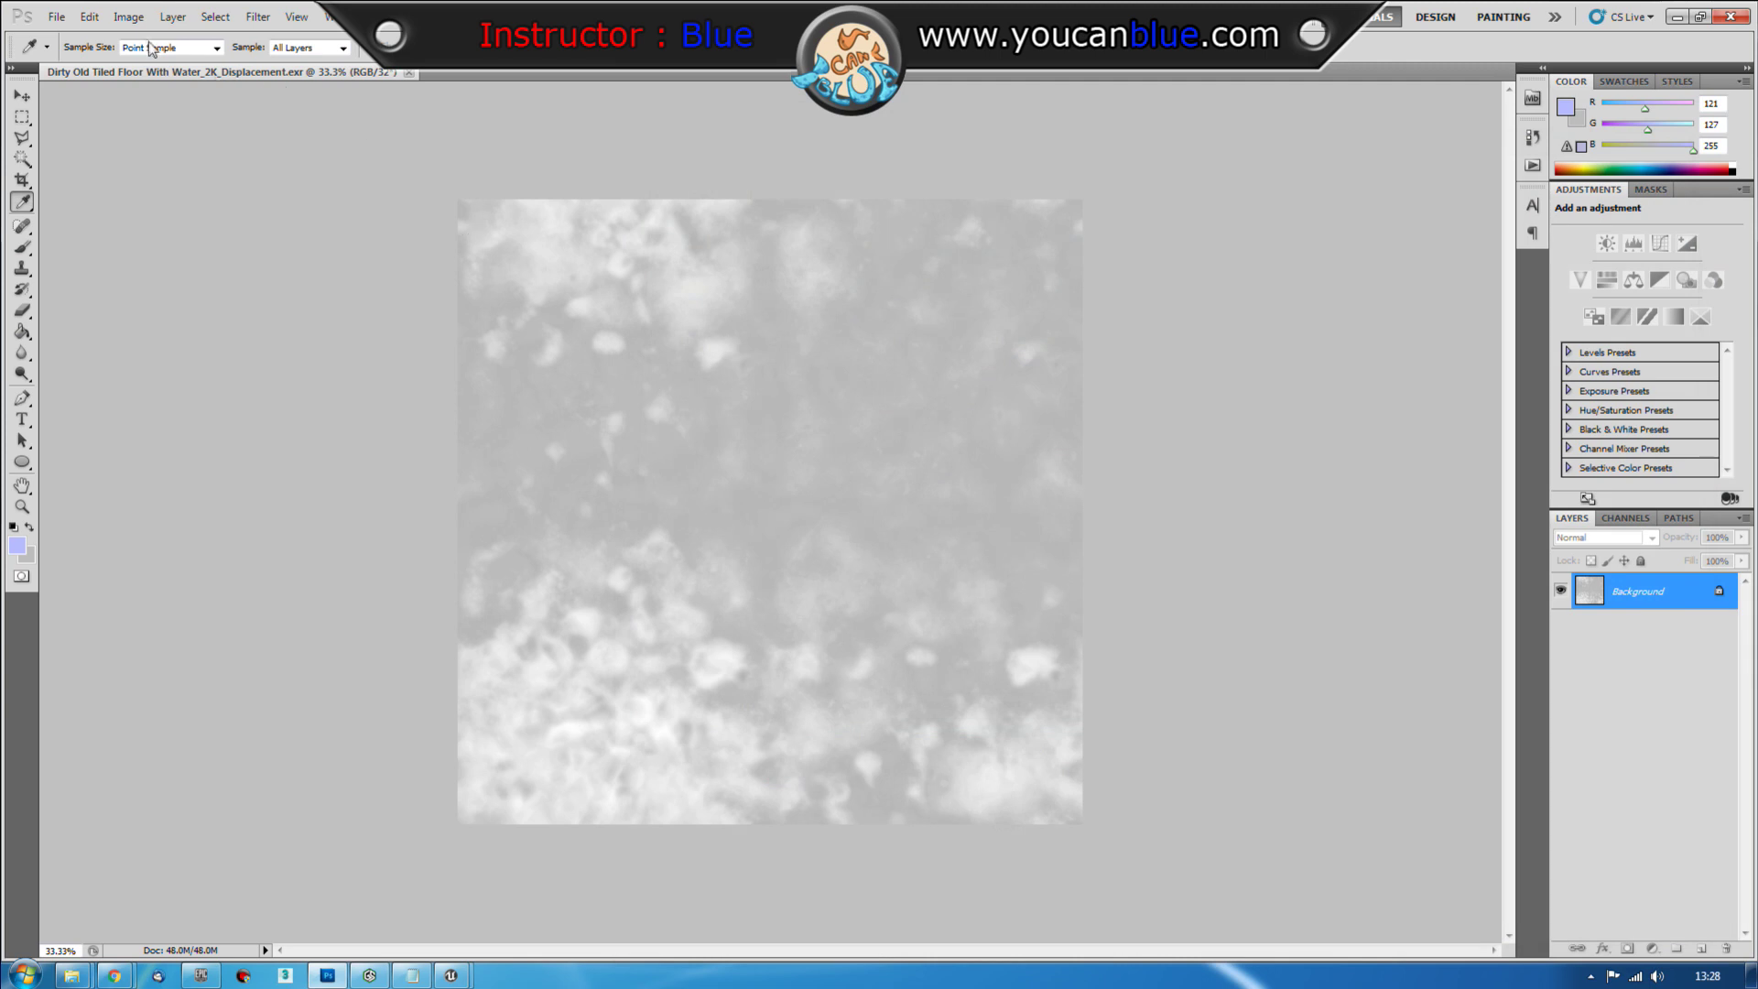
Try to convert the displacement map to 16 Bits/Channel, and cancel the HDR toning
click(127, 17)
mouse_move(139, 40)
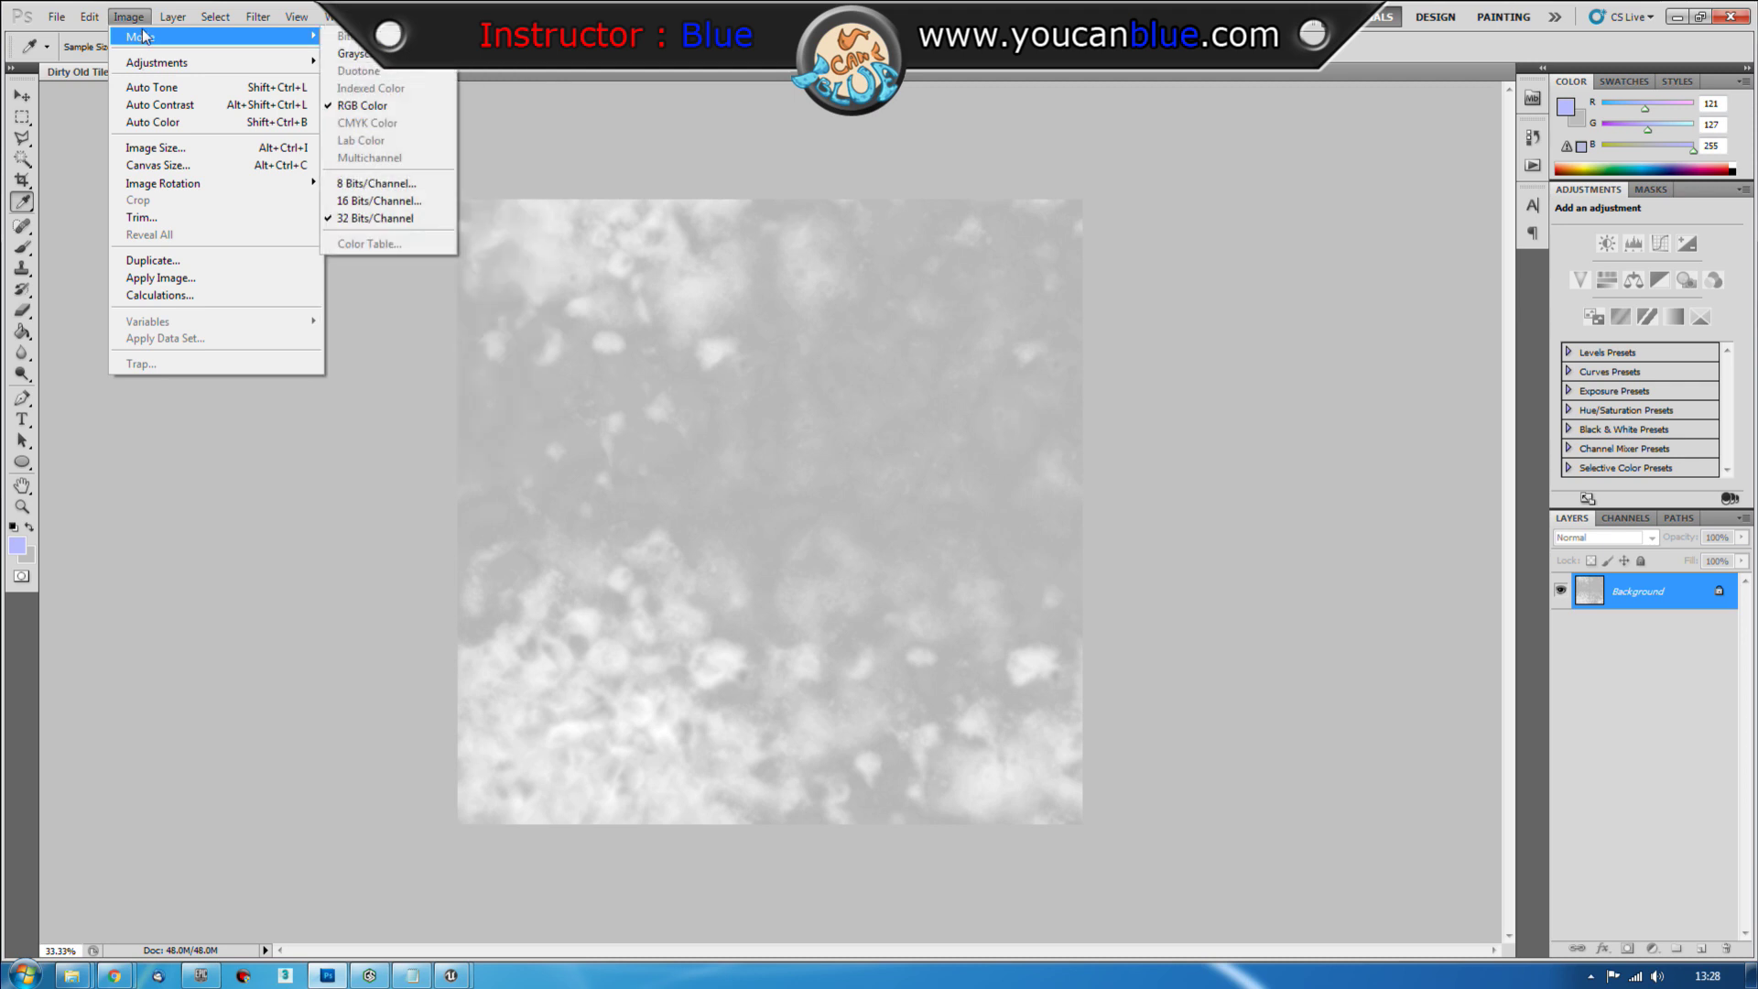
click(379, 201)
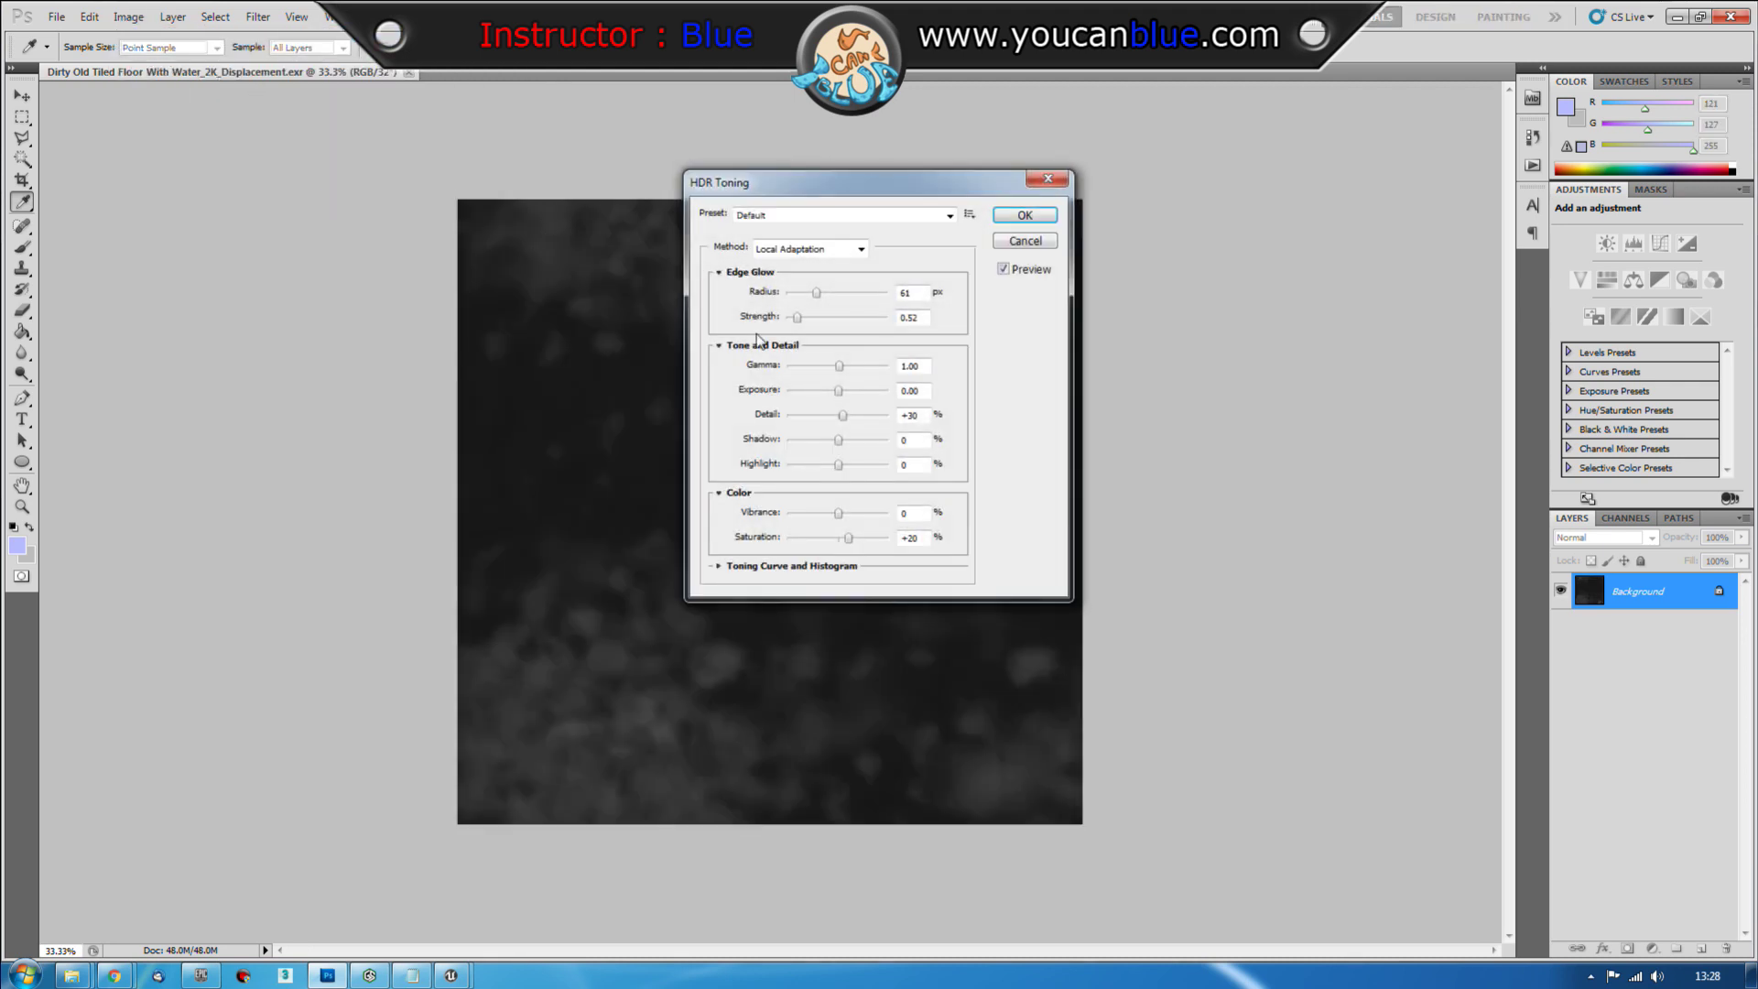
click(1021, 239)
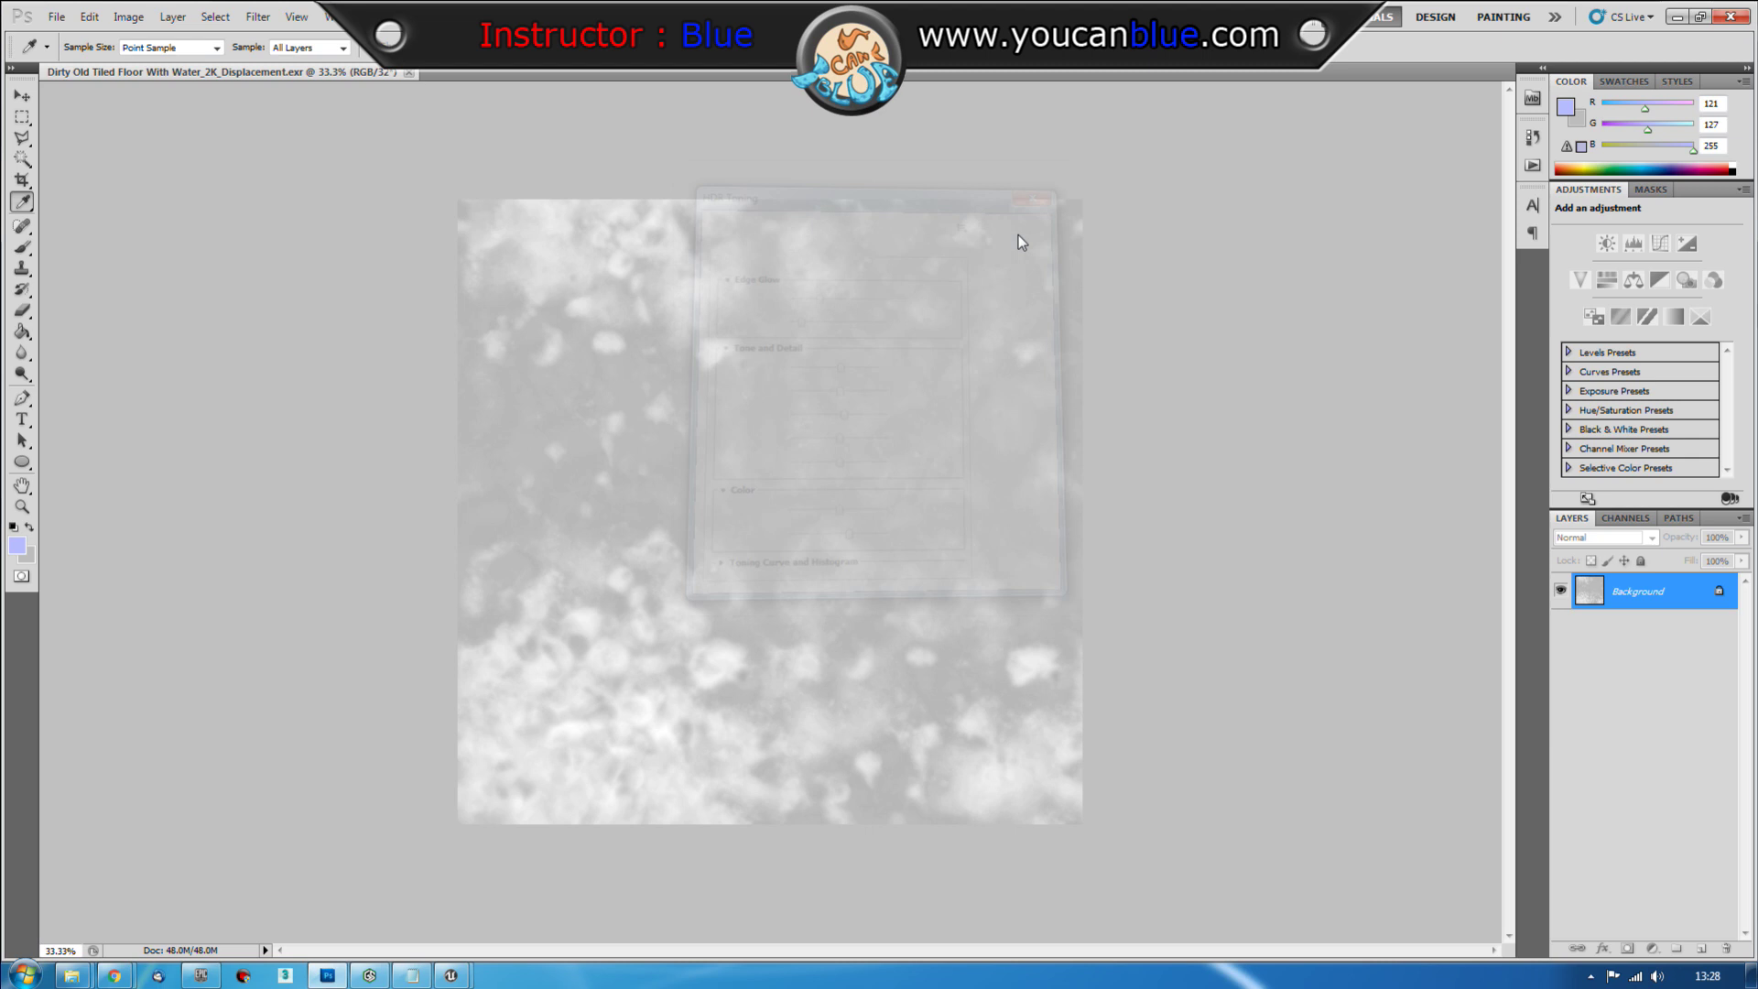
Copy the entire displacement image into a new 2048 x 2048 pixel, 32-bit RGB document
key(ctrl+a)
click(58, 18)
click(95, 36)
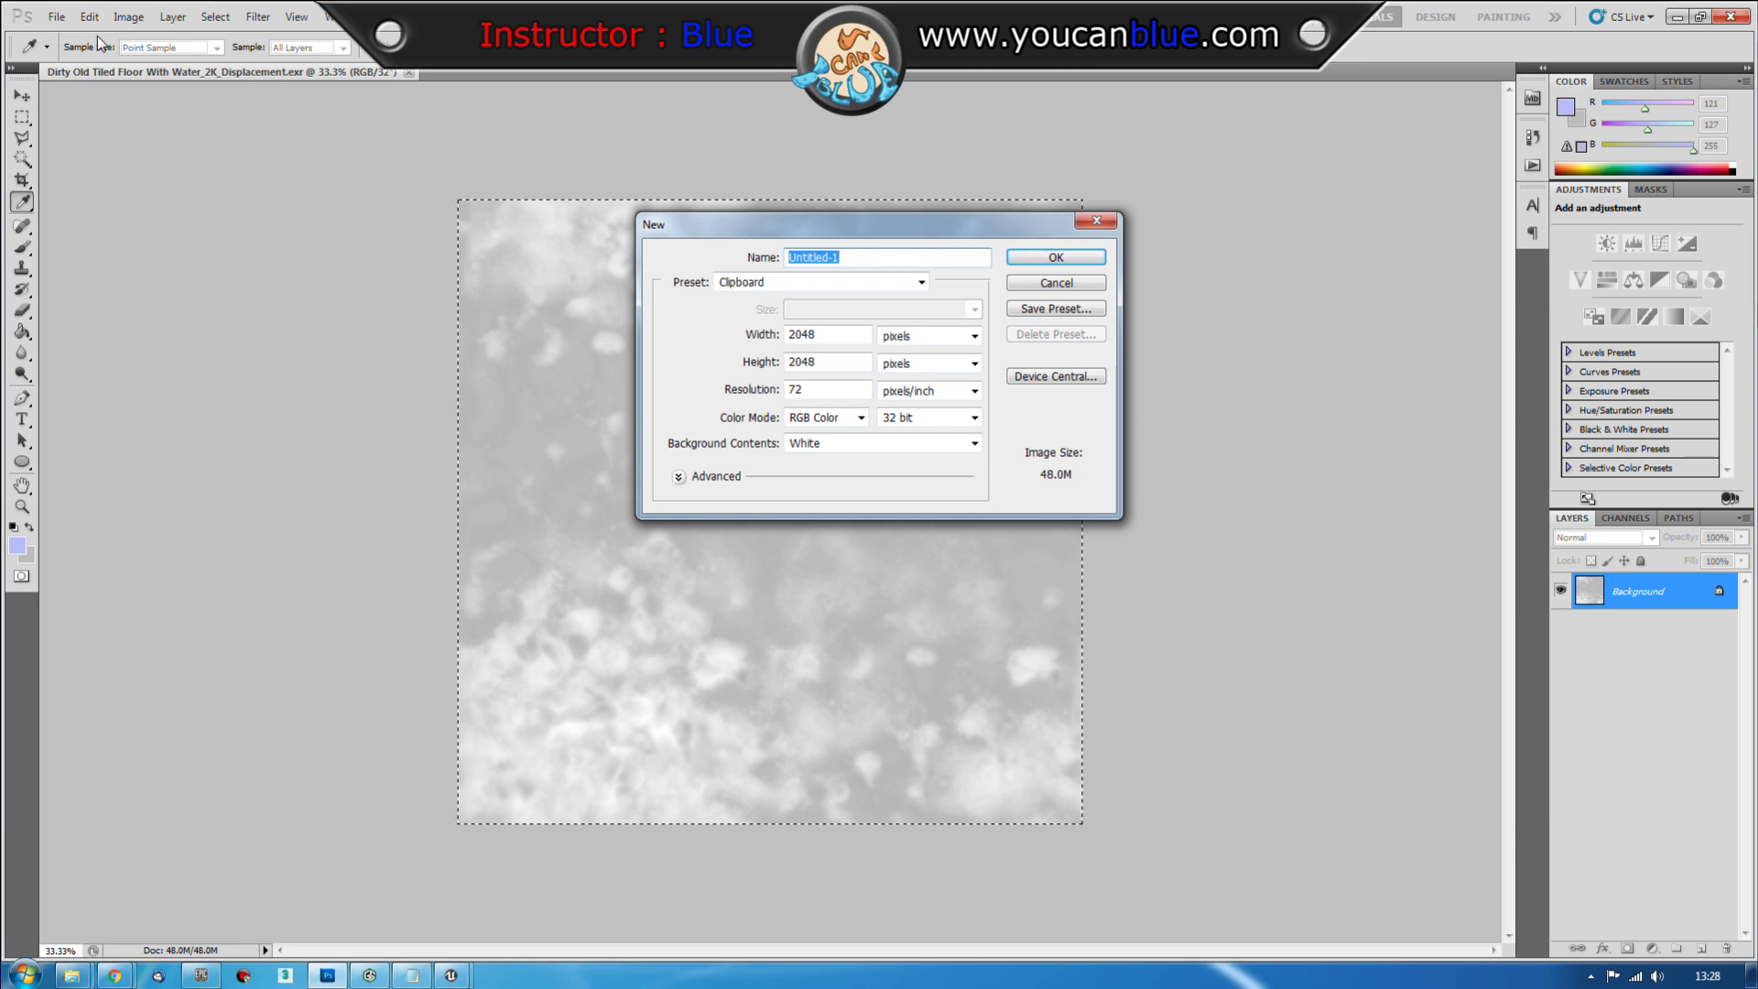
key(Return)
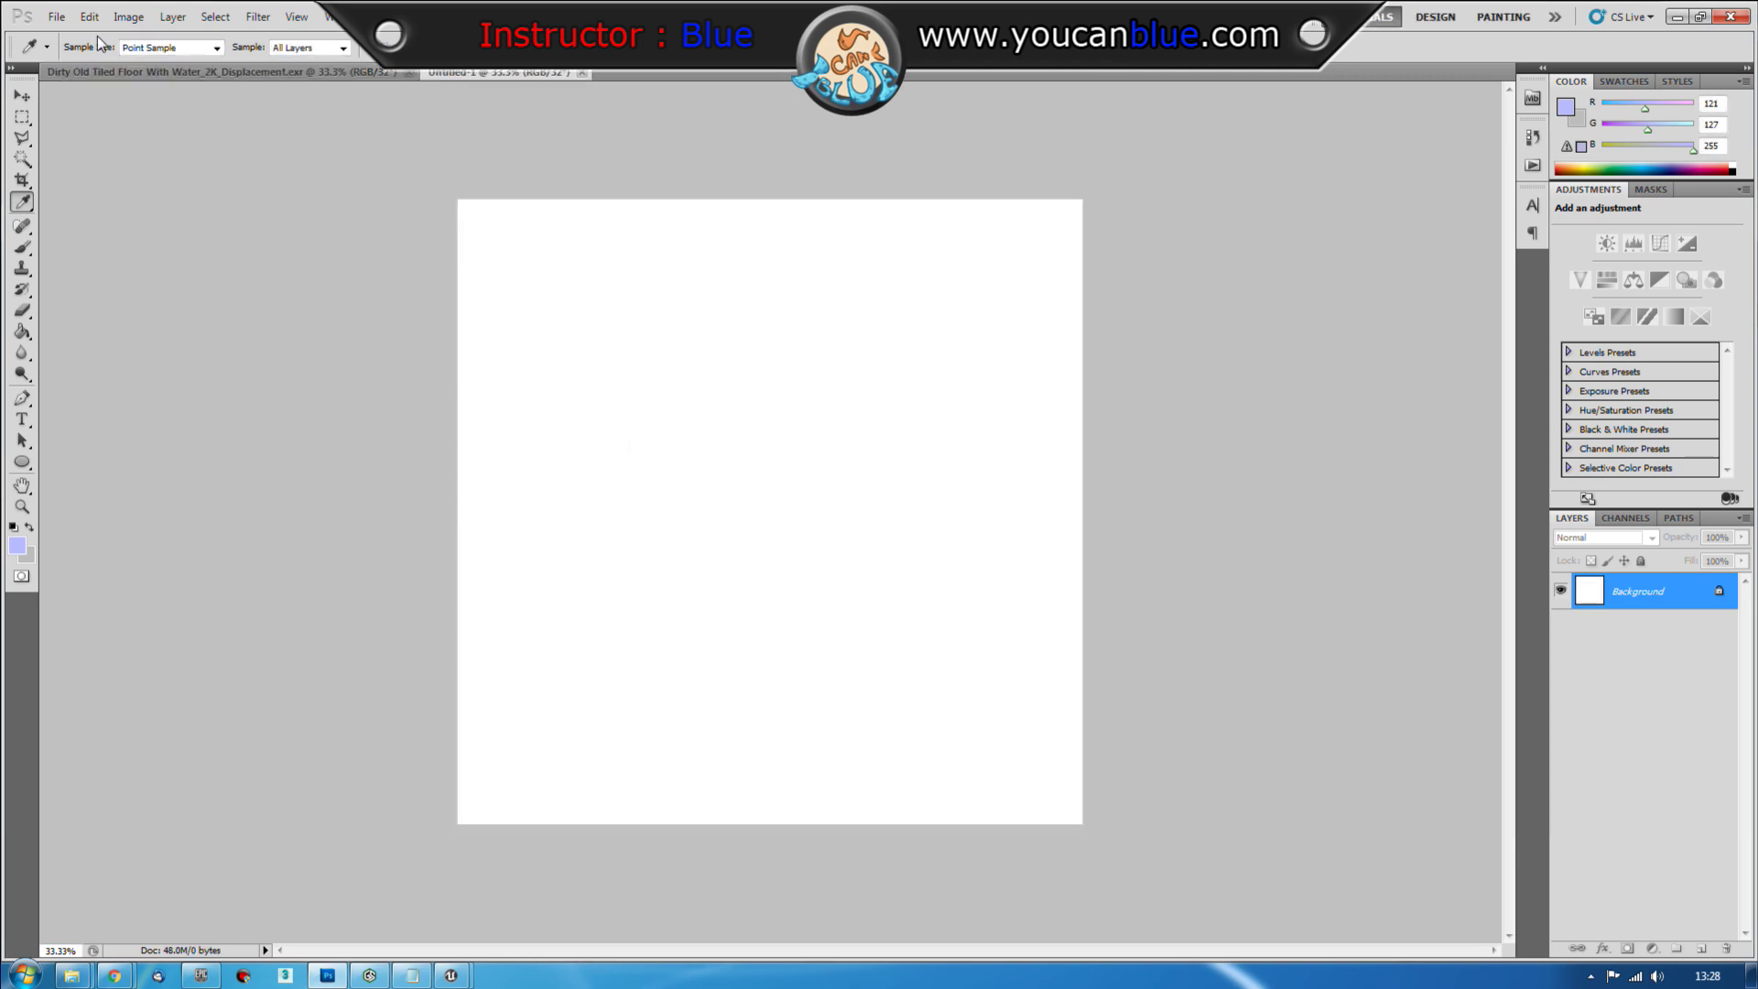
key(ctrl+v)
Check the Save As formats for the pasted copy and close the untitled document without saving
click(56, 16)
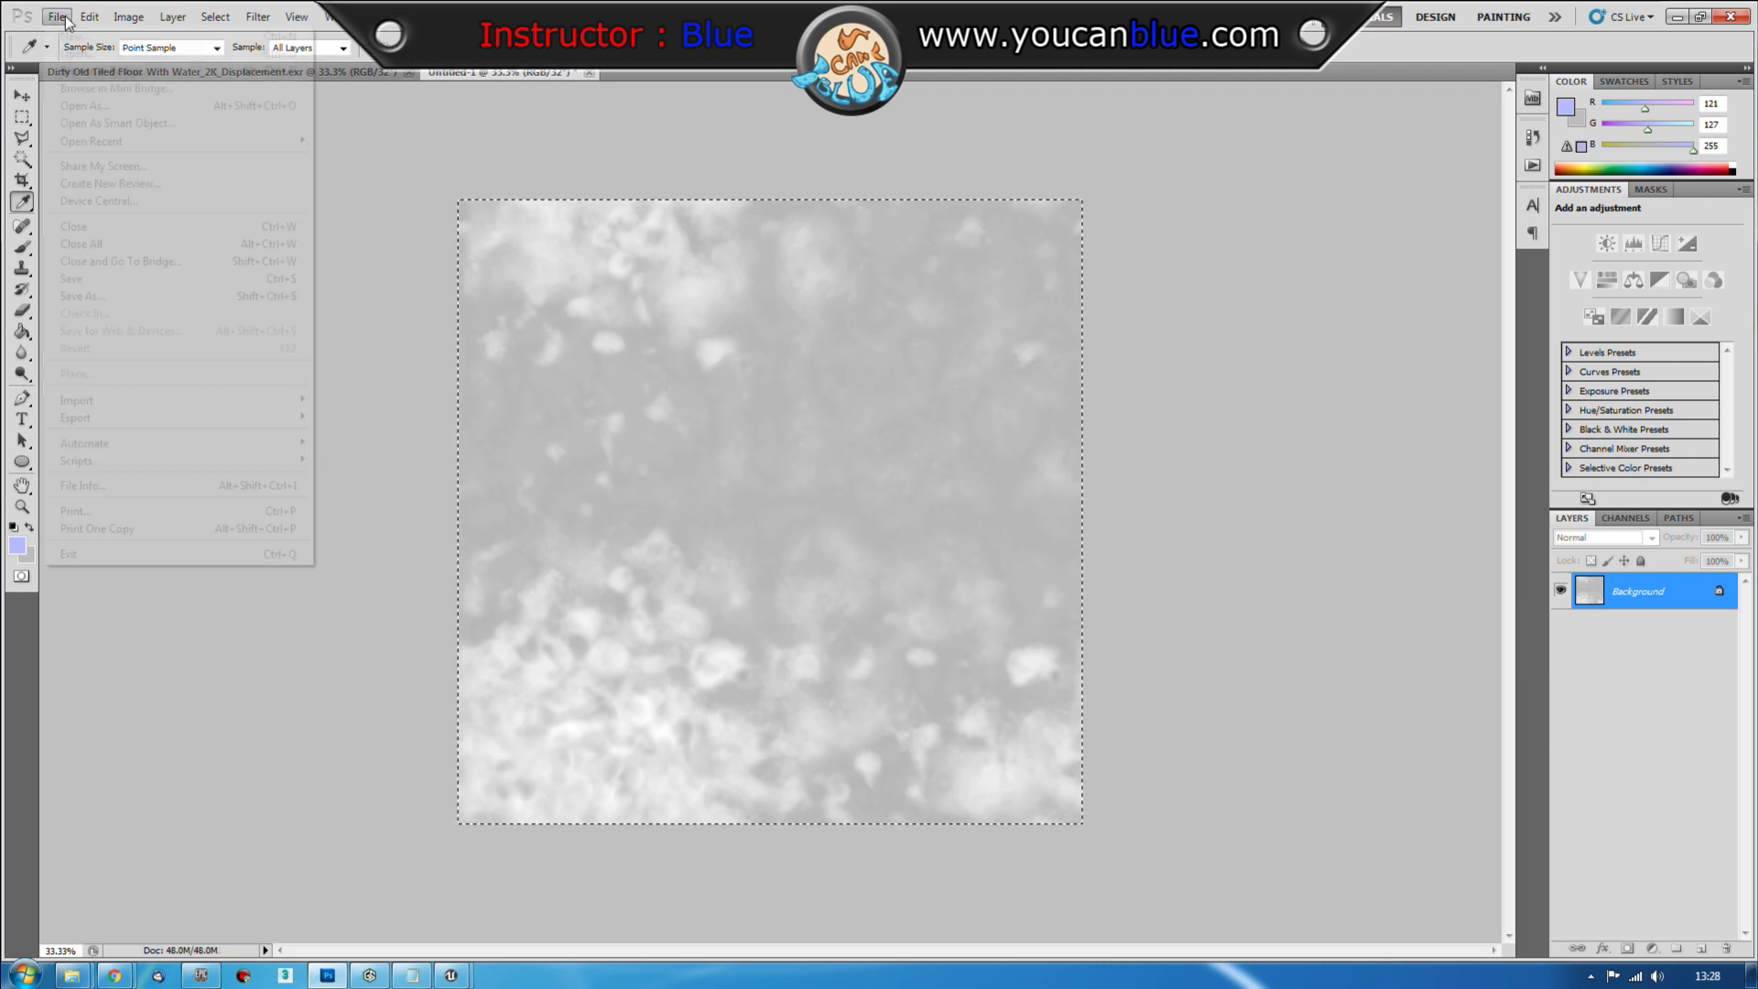
click(103, 295)
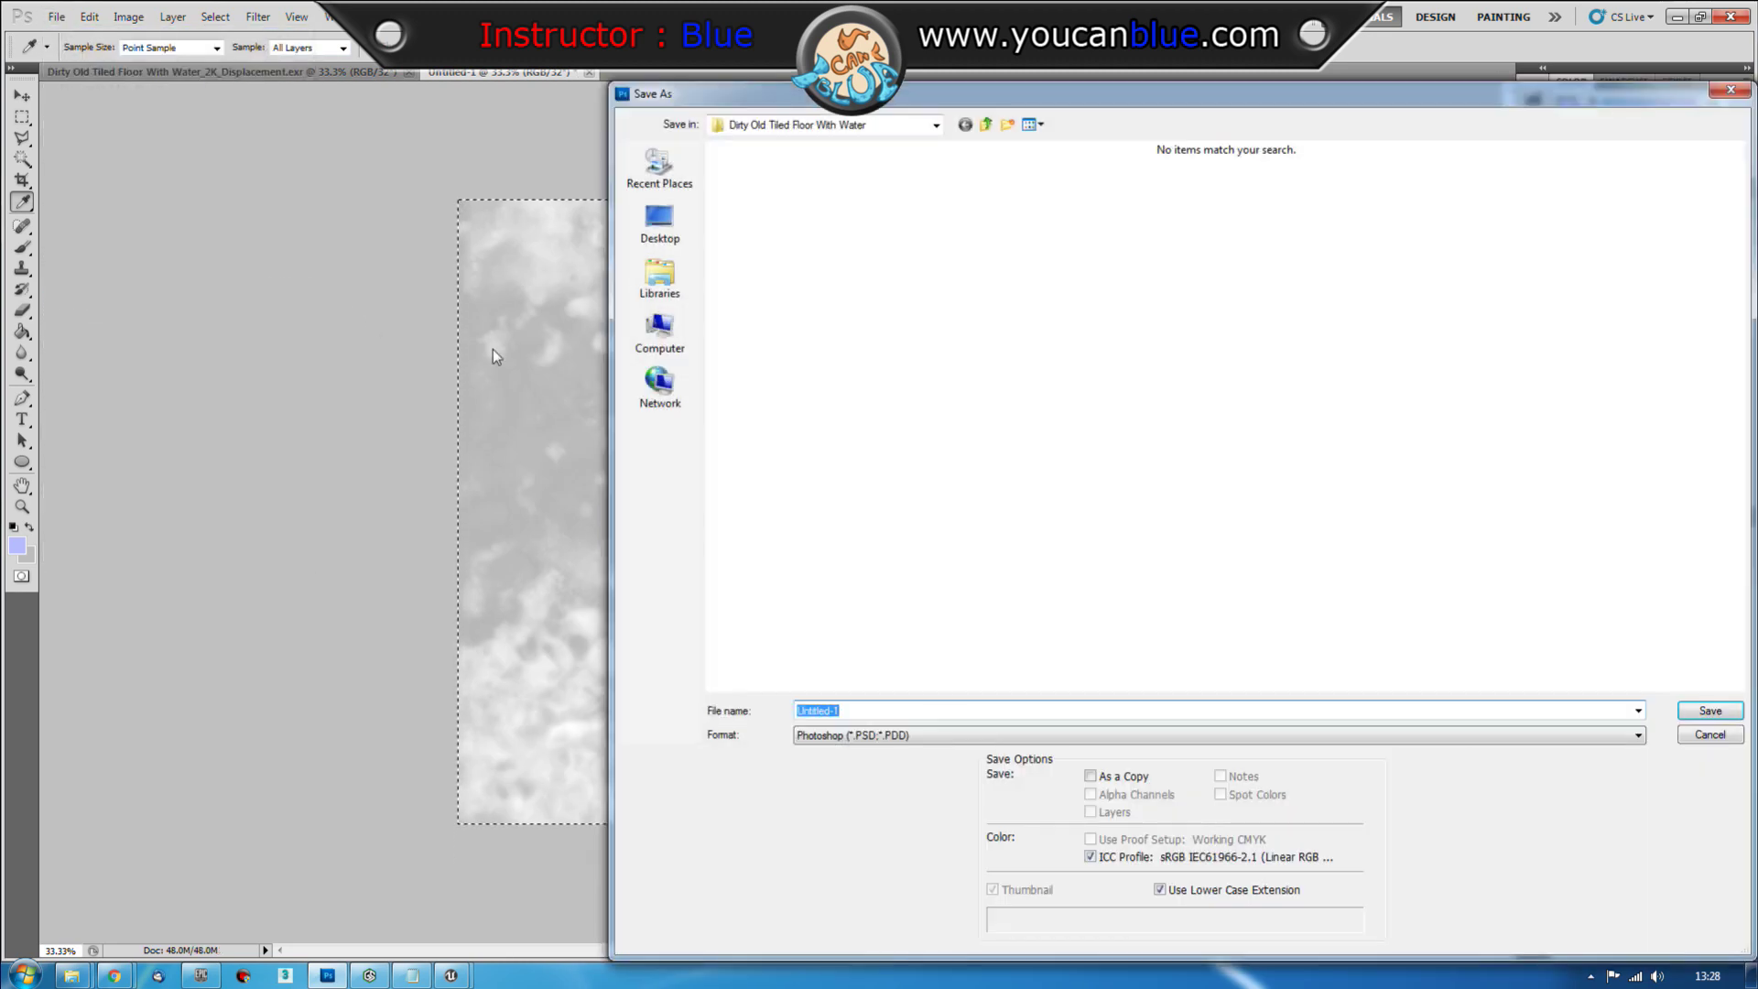
click(971, 736)
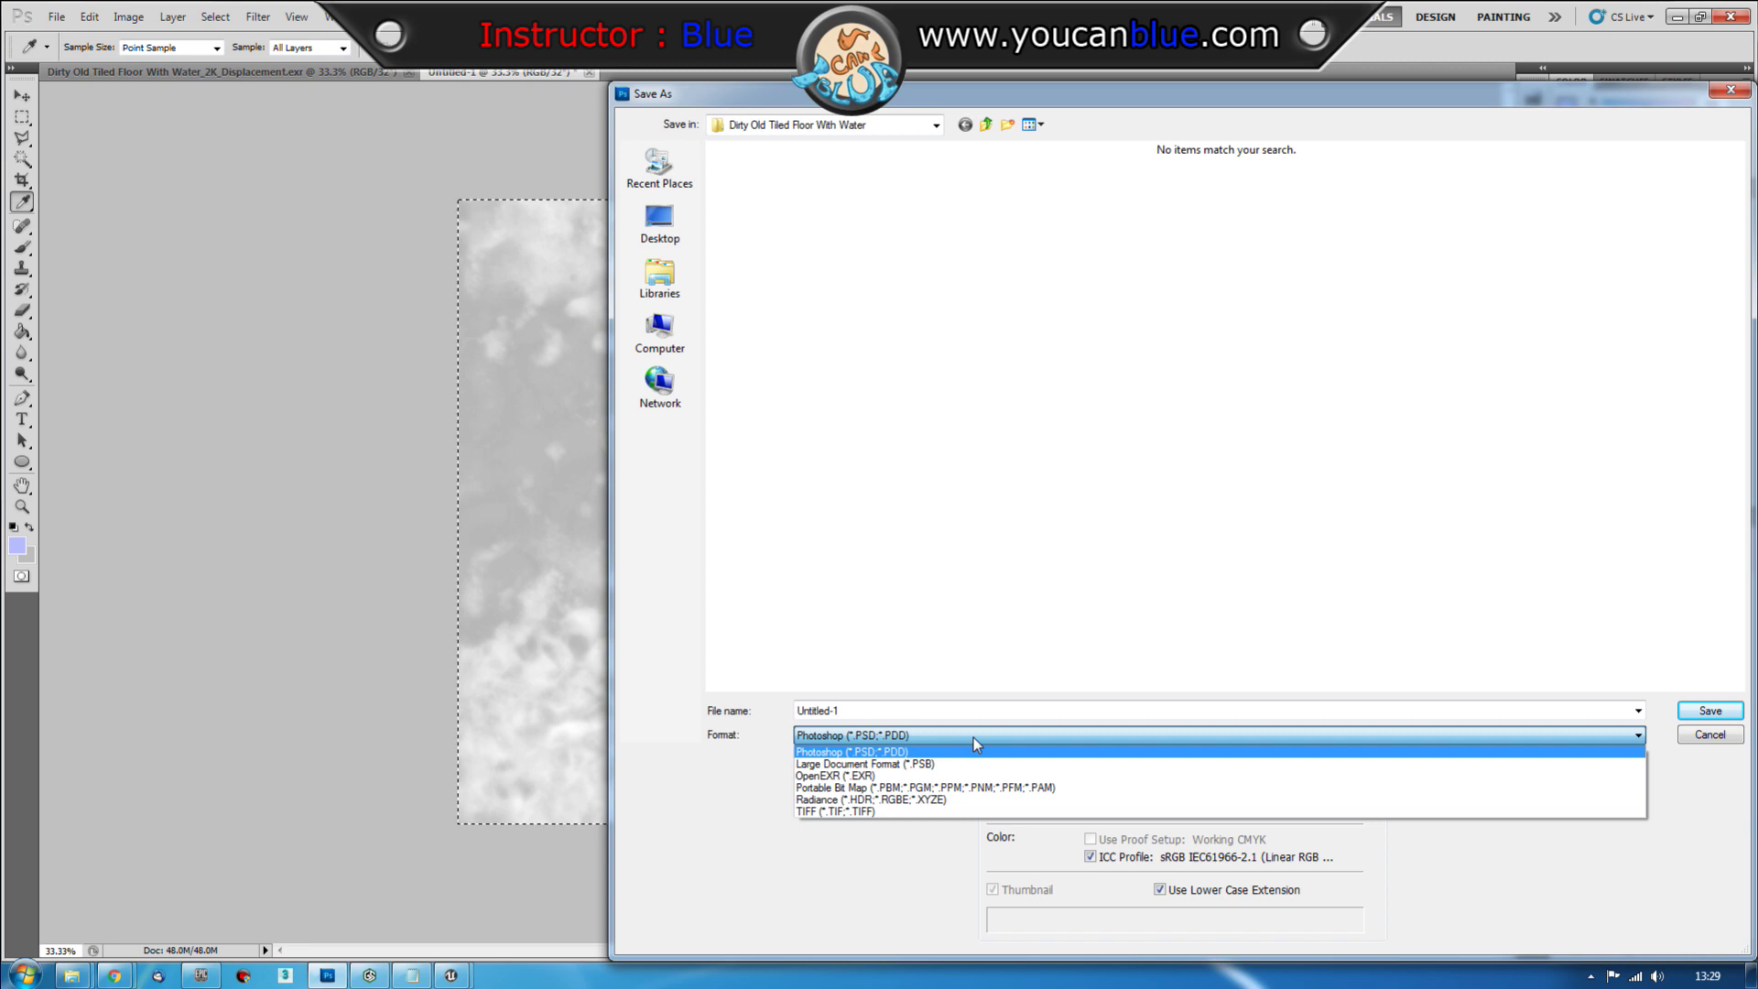
click(975, 738)
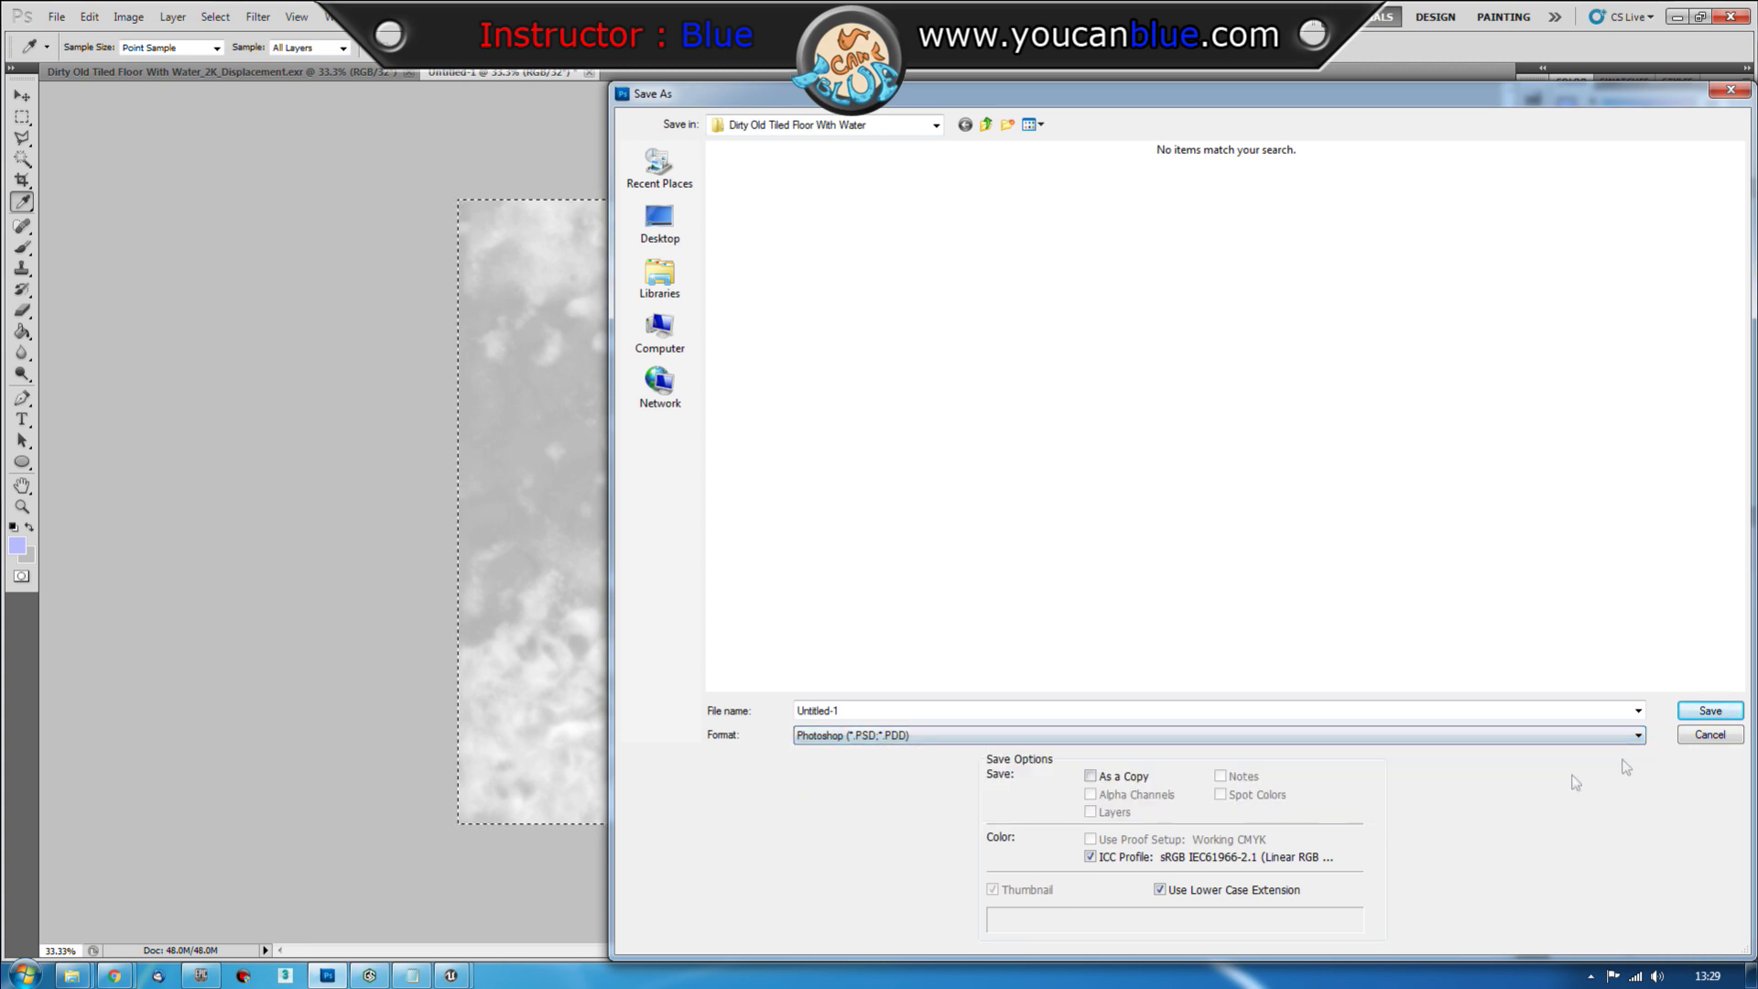
click(1699, 737)
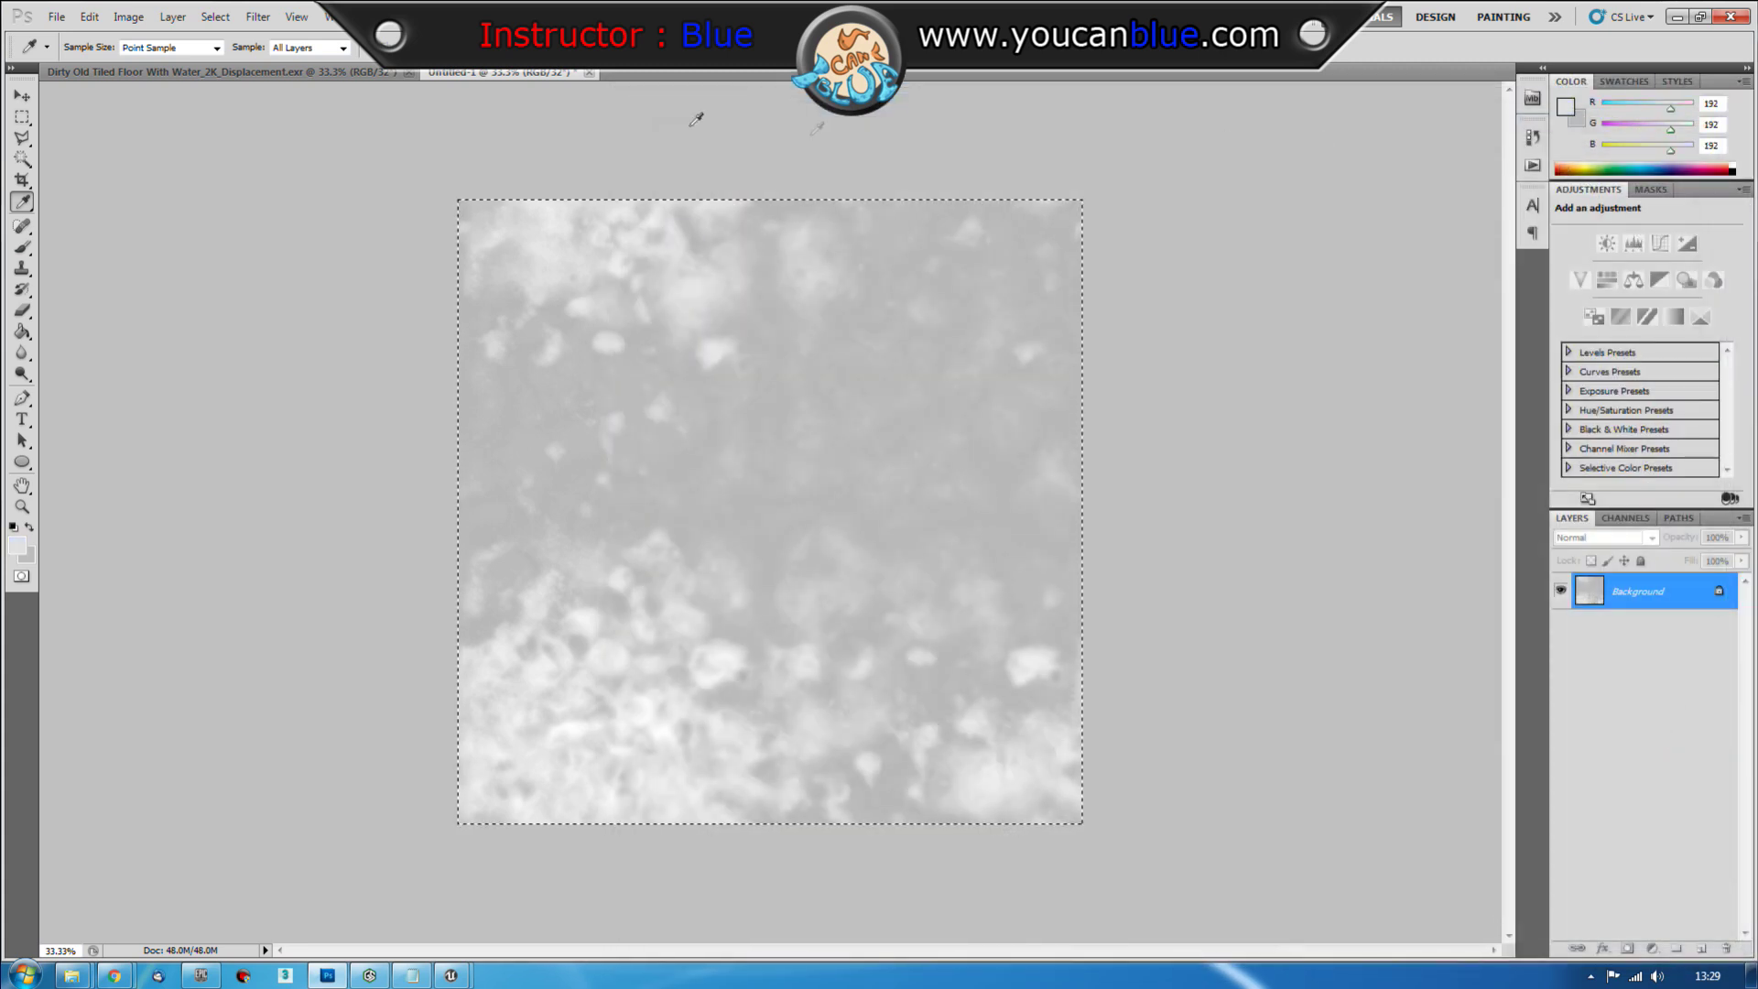
click(589, 73)
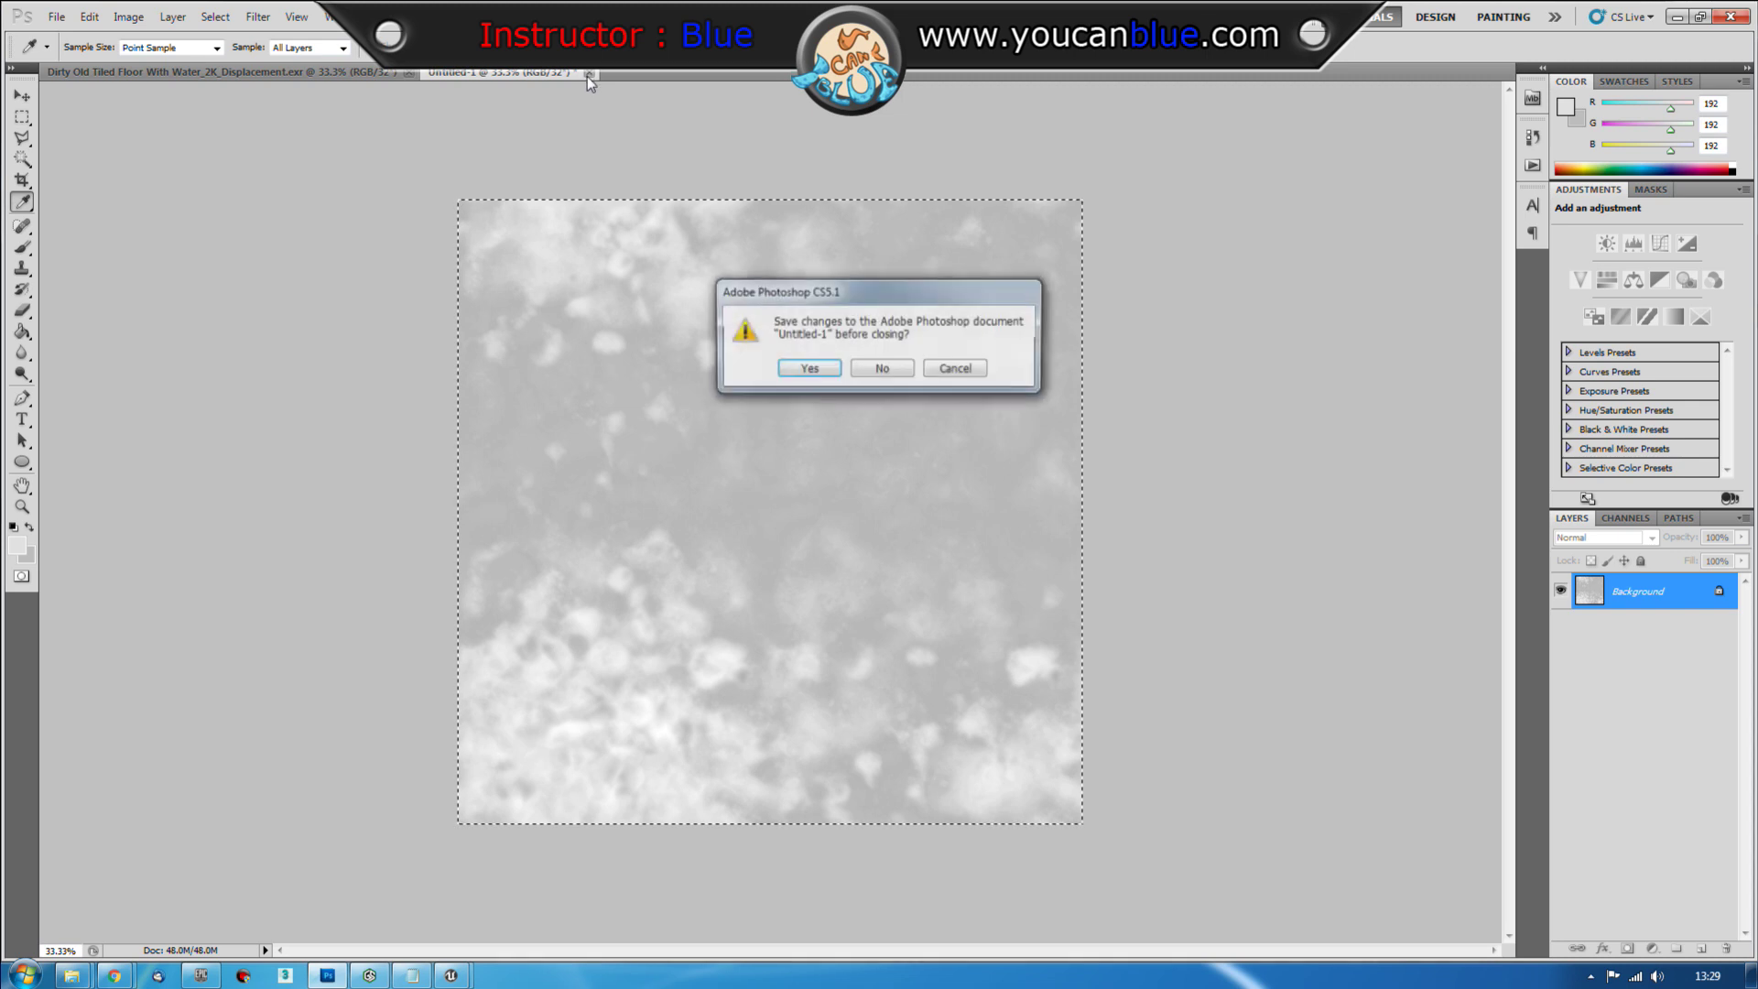
click(862, 367)
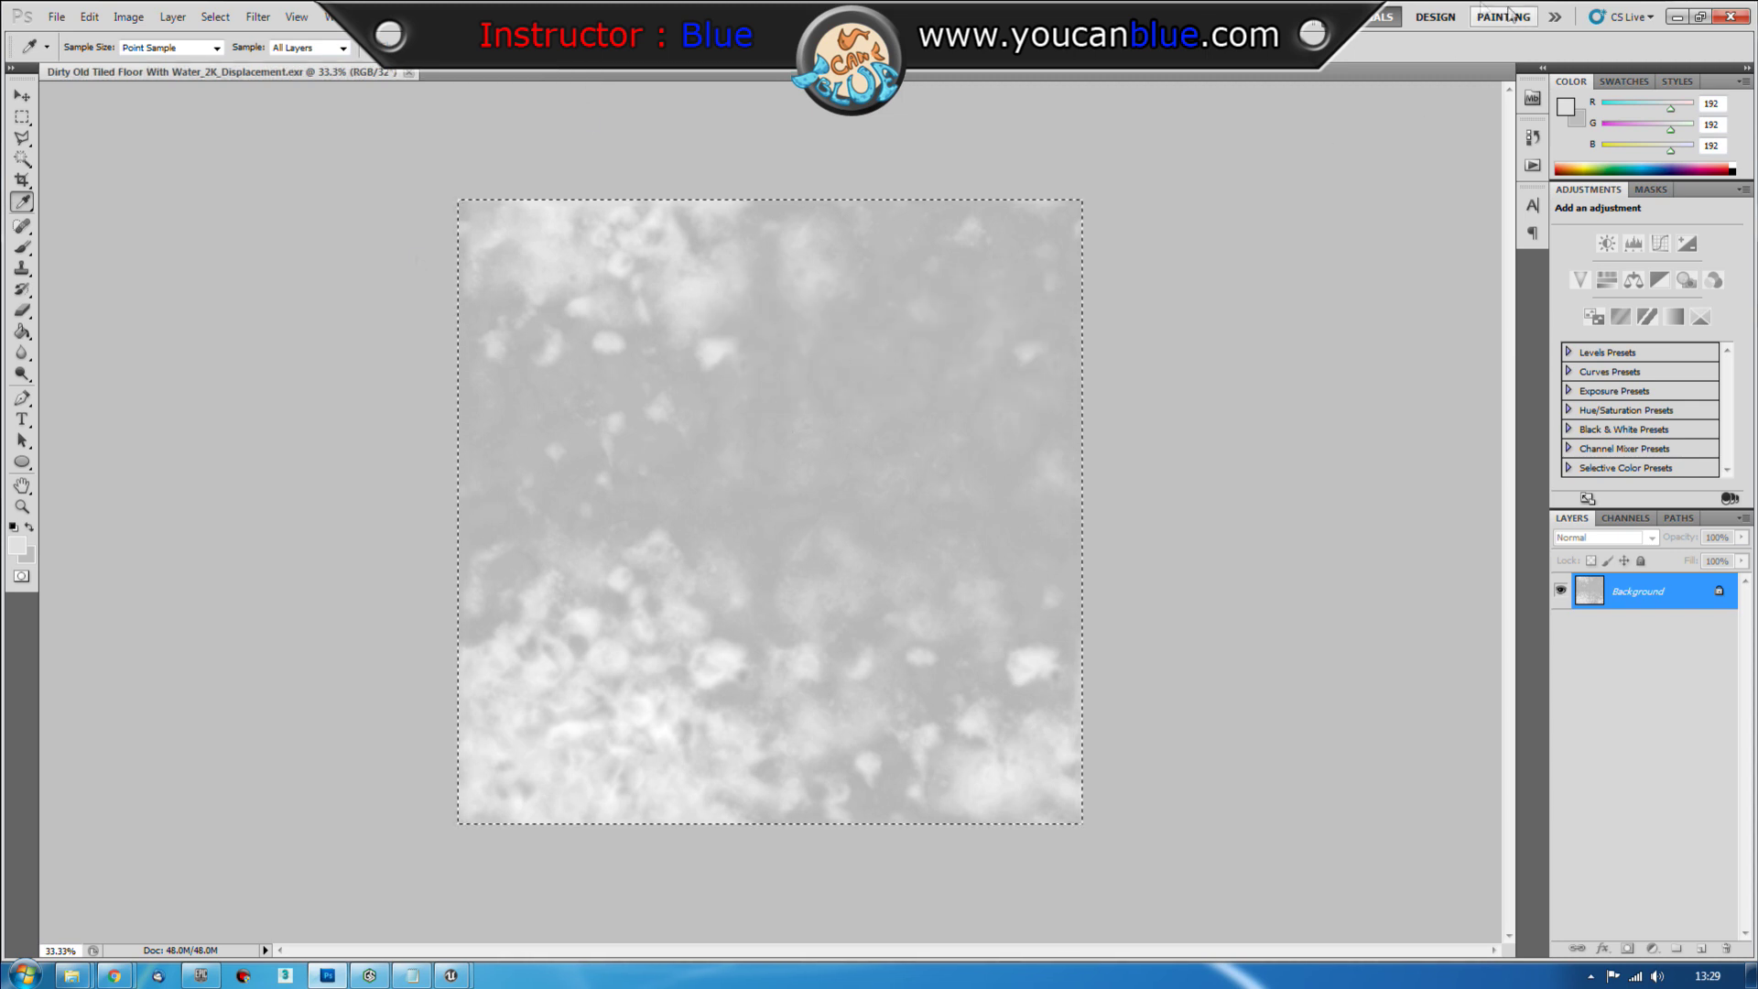
Import the seven Dirty Old Tiled Floor With Water 2K maps, Albedo through Roughness, into Unreal's surface3 folder and save all assets
click(1676, 16)
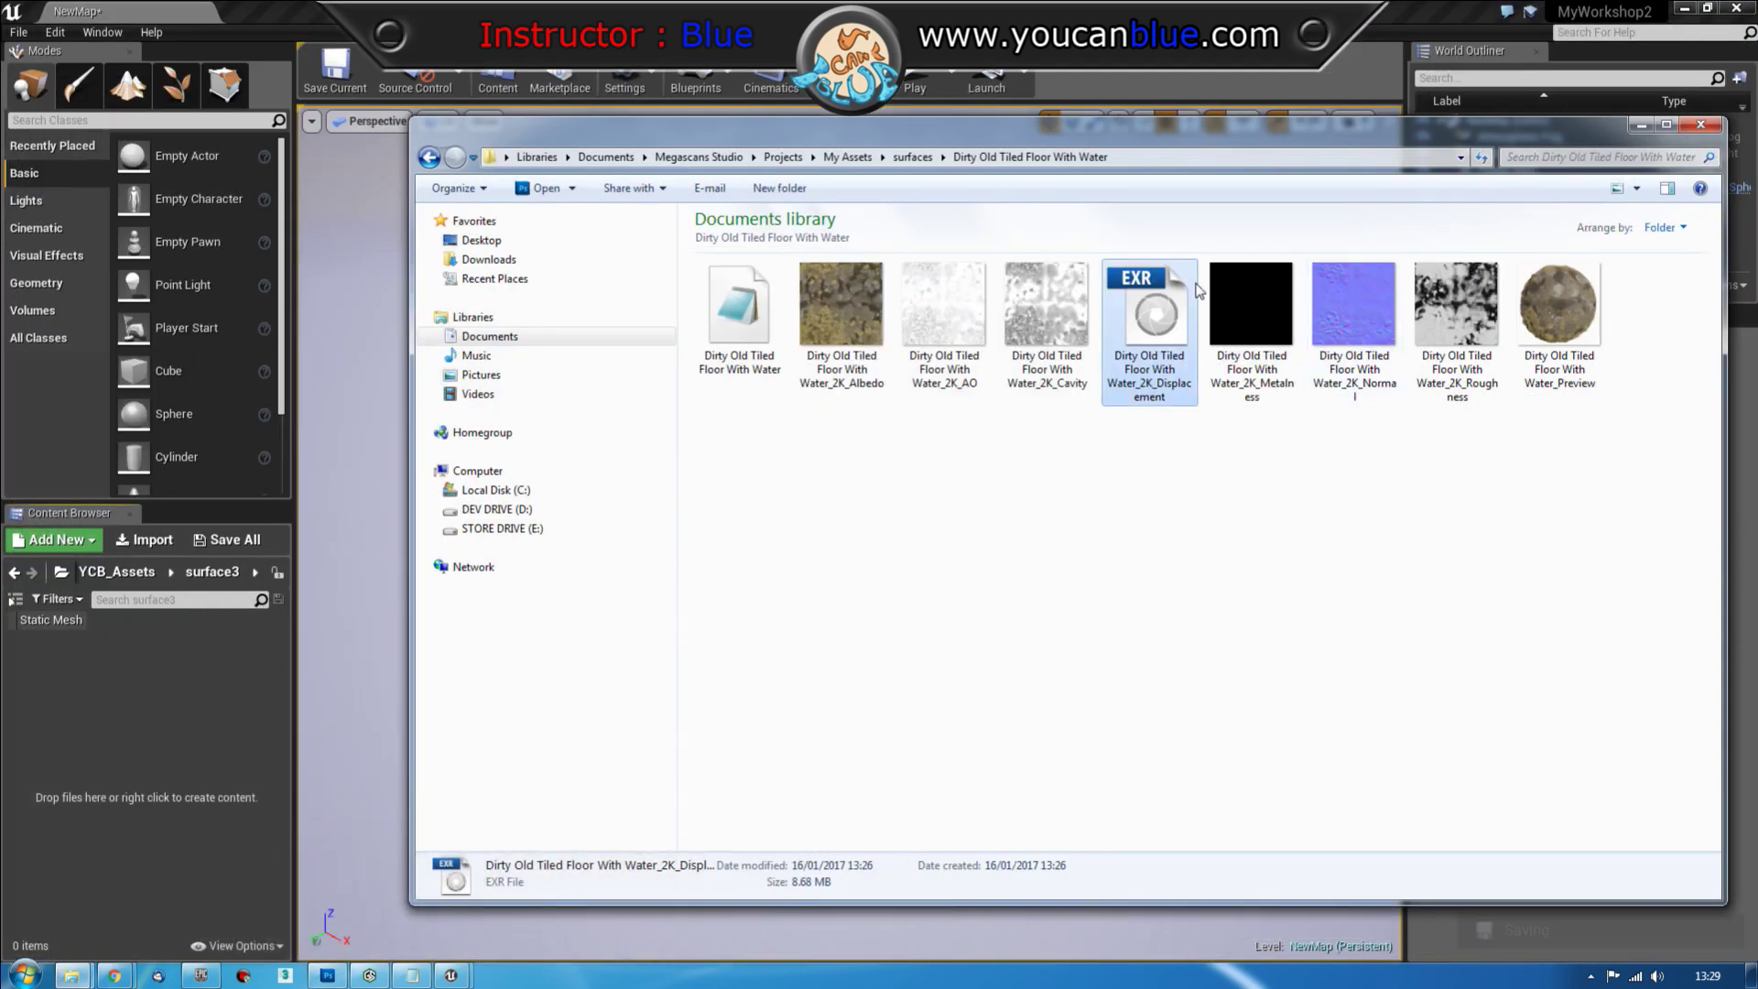
mouse_move(901, 138)
mouse_down()
mouse_move(1739, 190)
mouse_move(853, 152)
mouse_move(876, 122)
mouse_up()
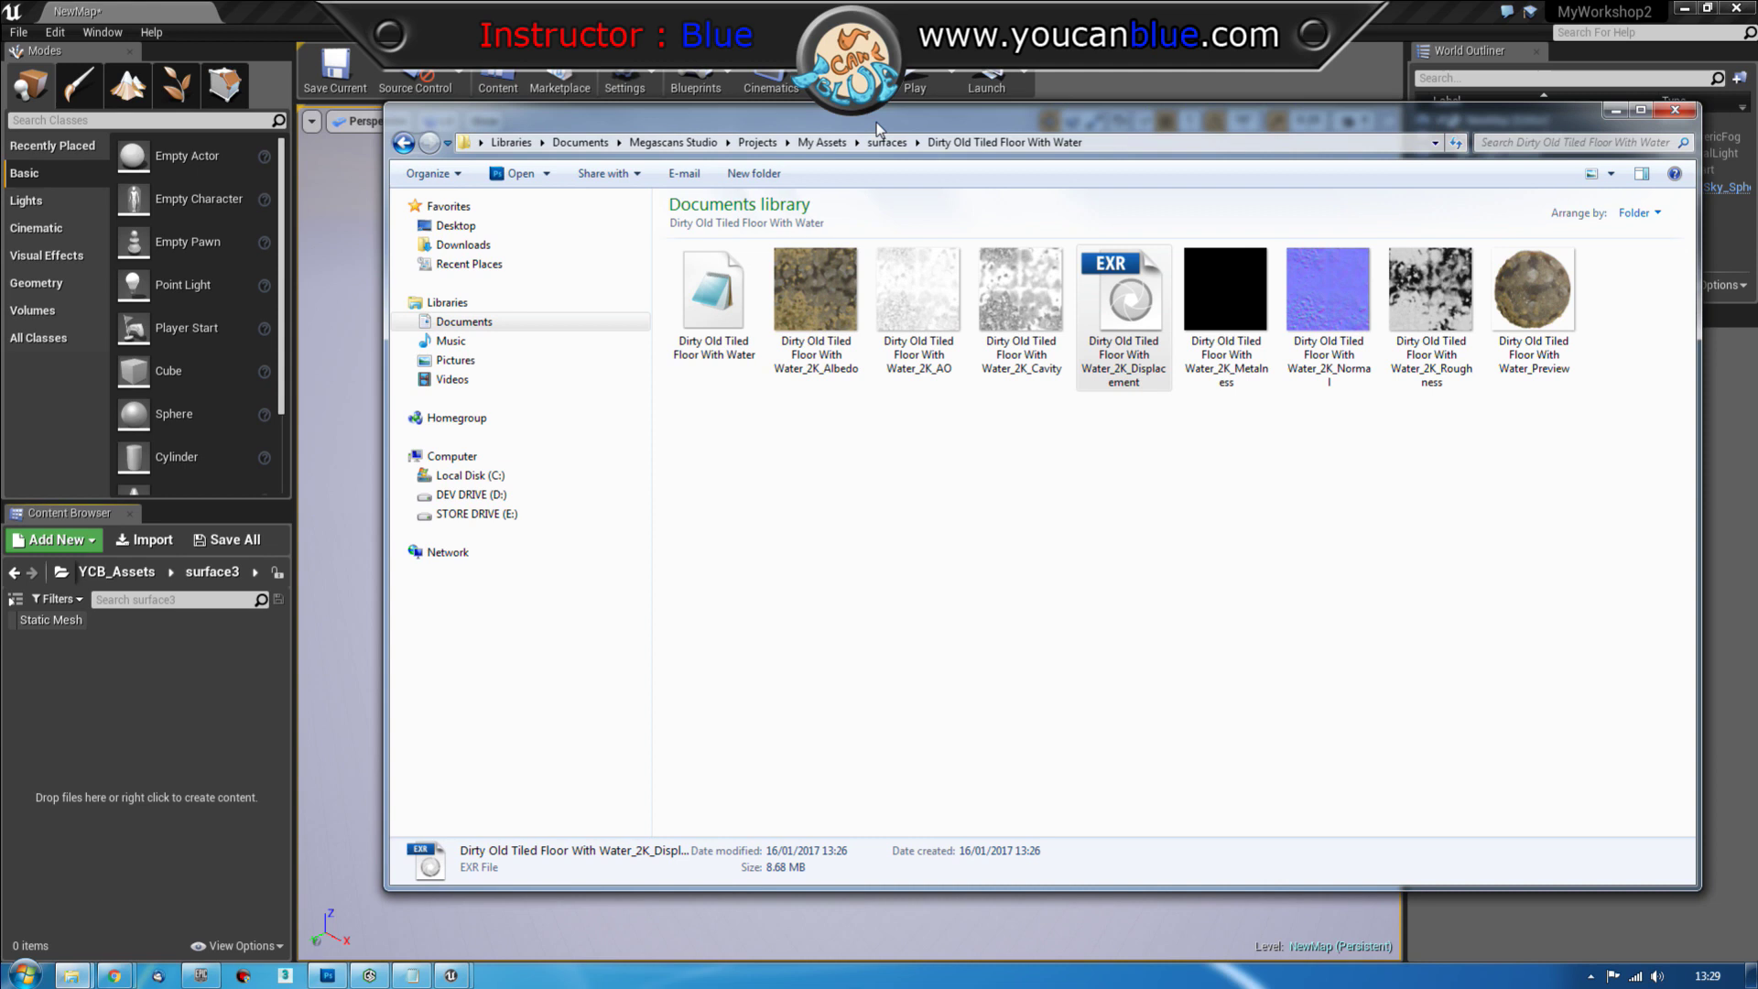
click(814, 291)
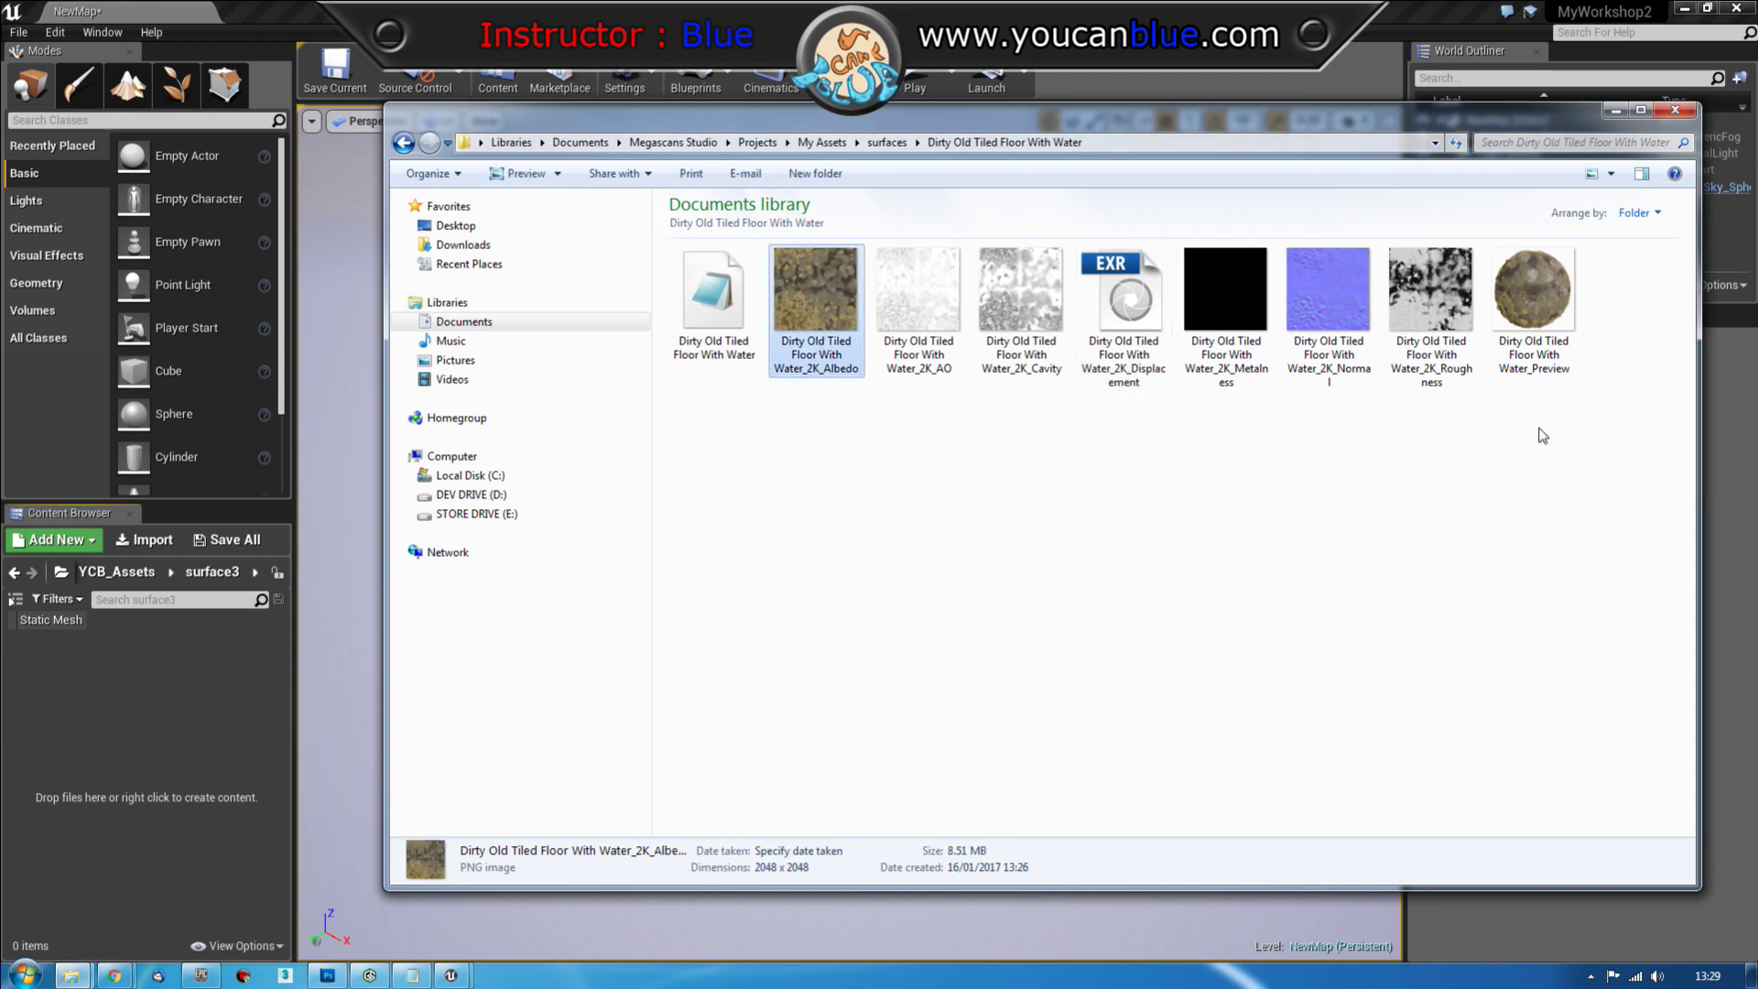
shift+click(1401, 304)
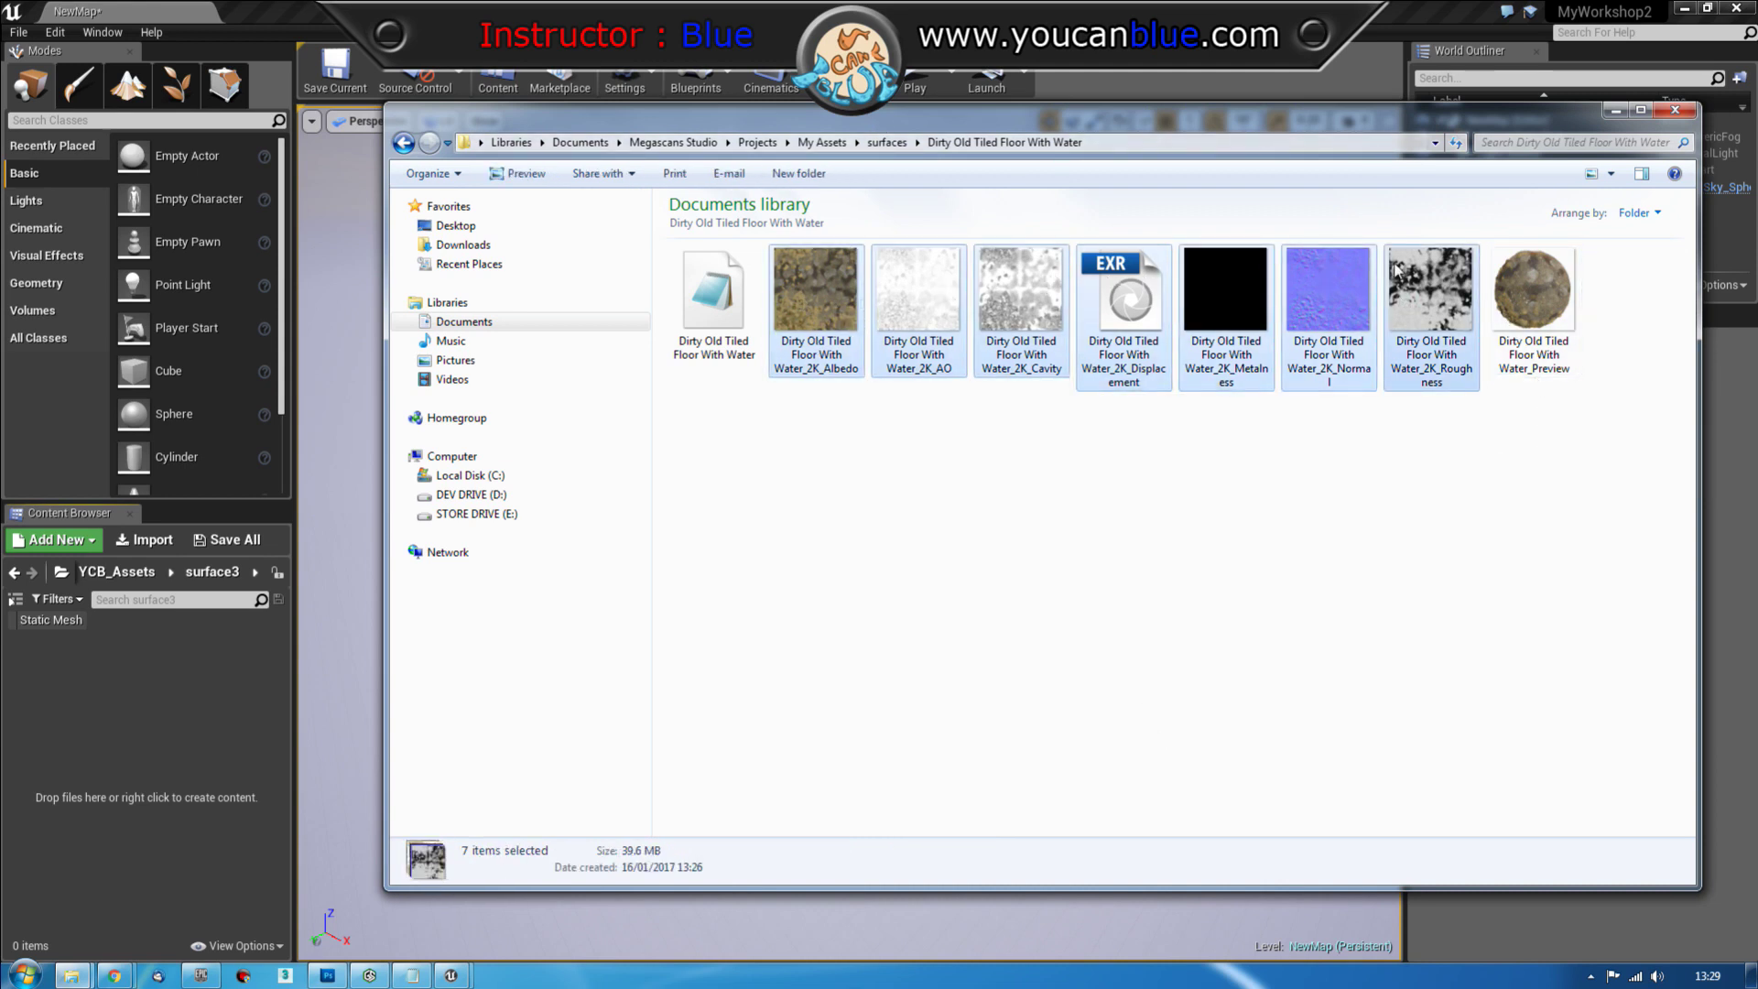
drag(824, 289, 181, 674)
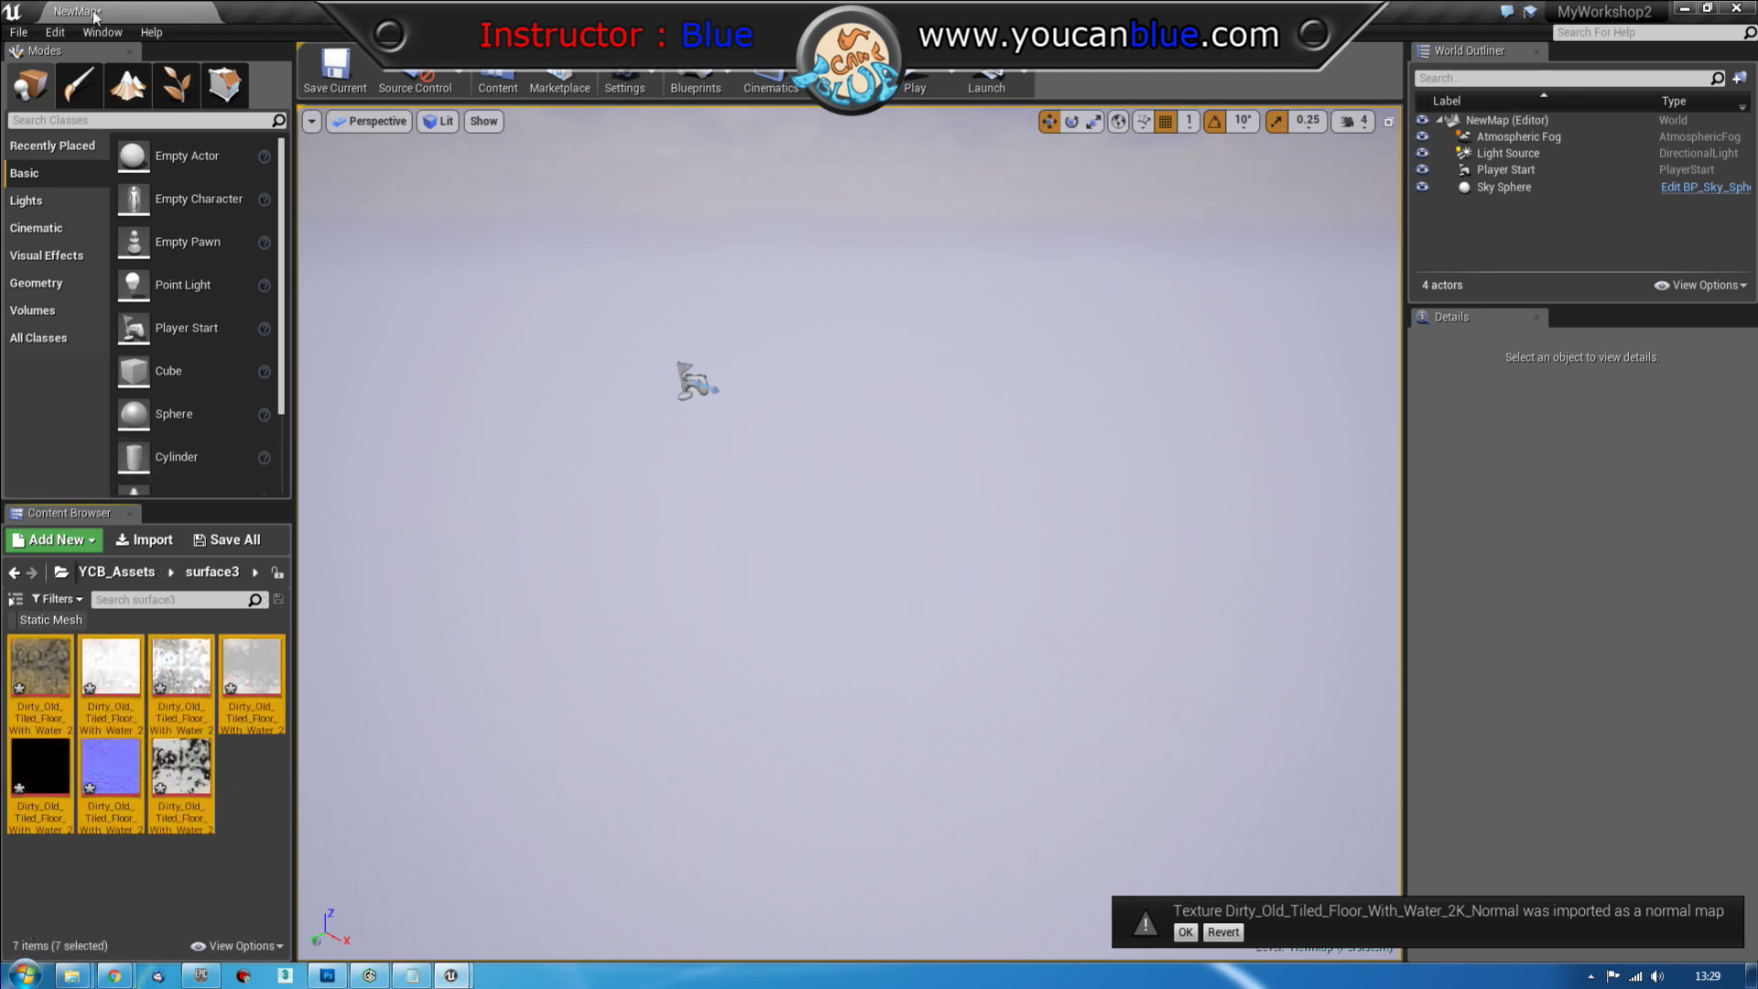
click(18, 32)
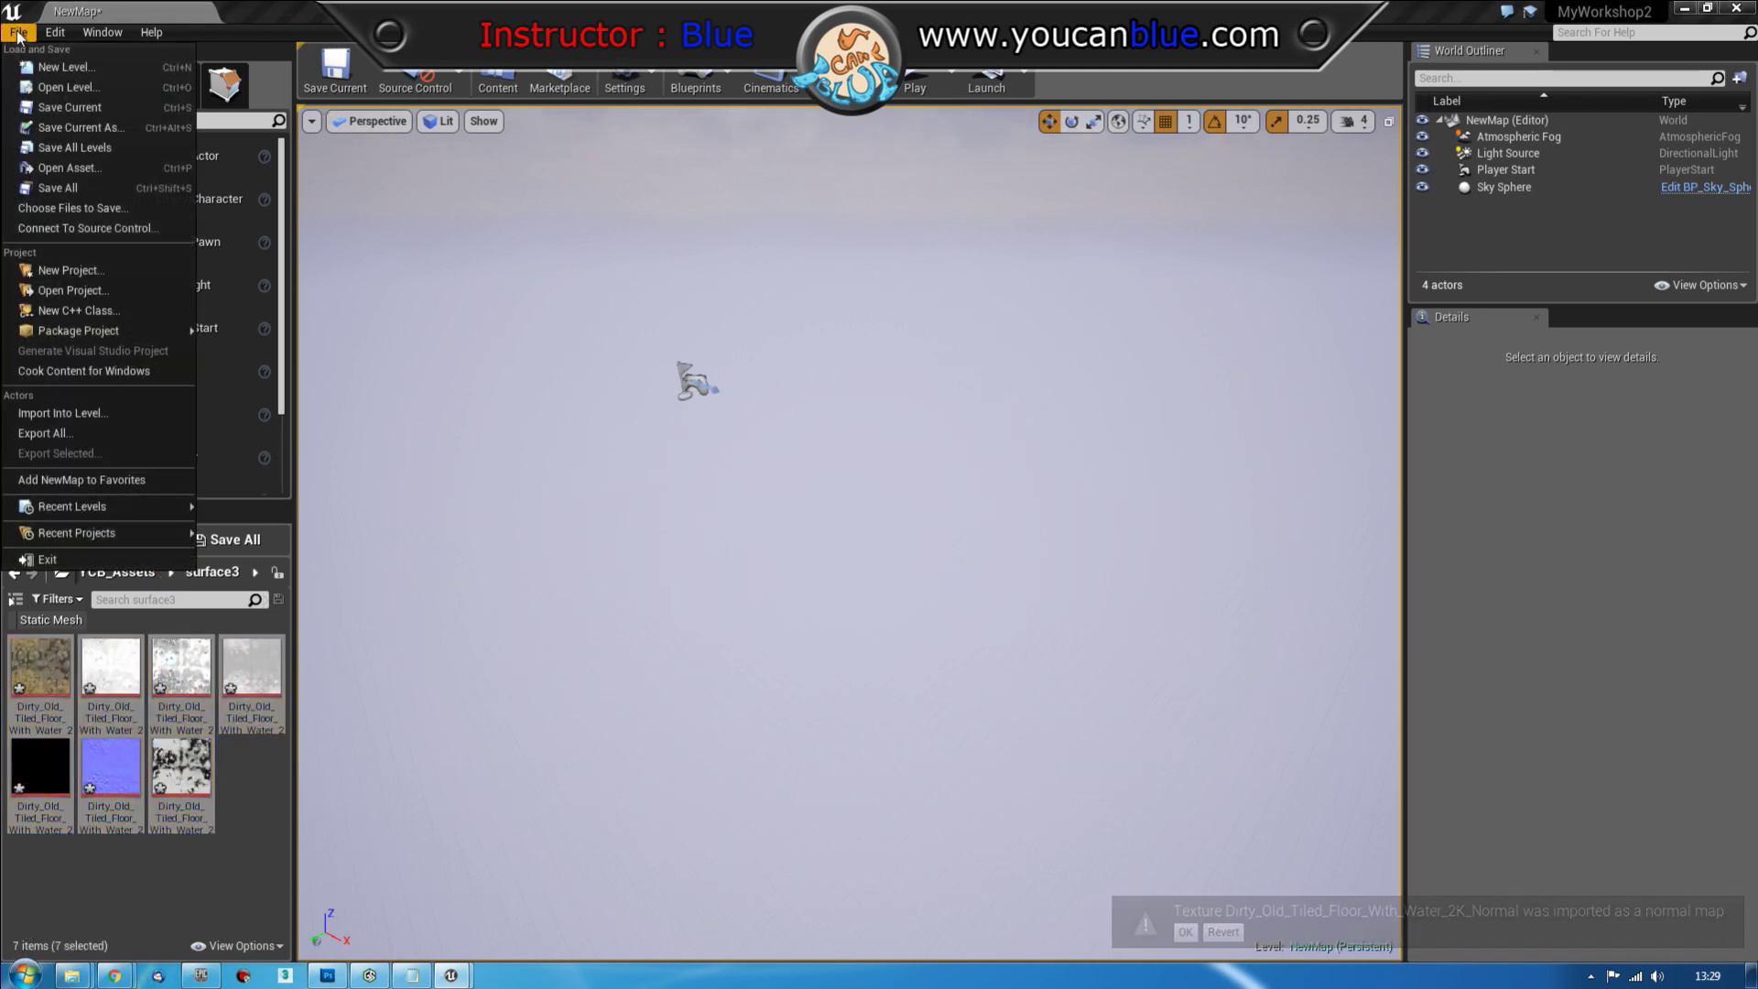
click(41, 194)
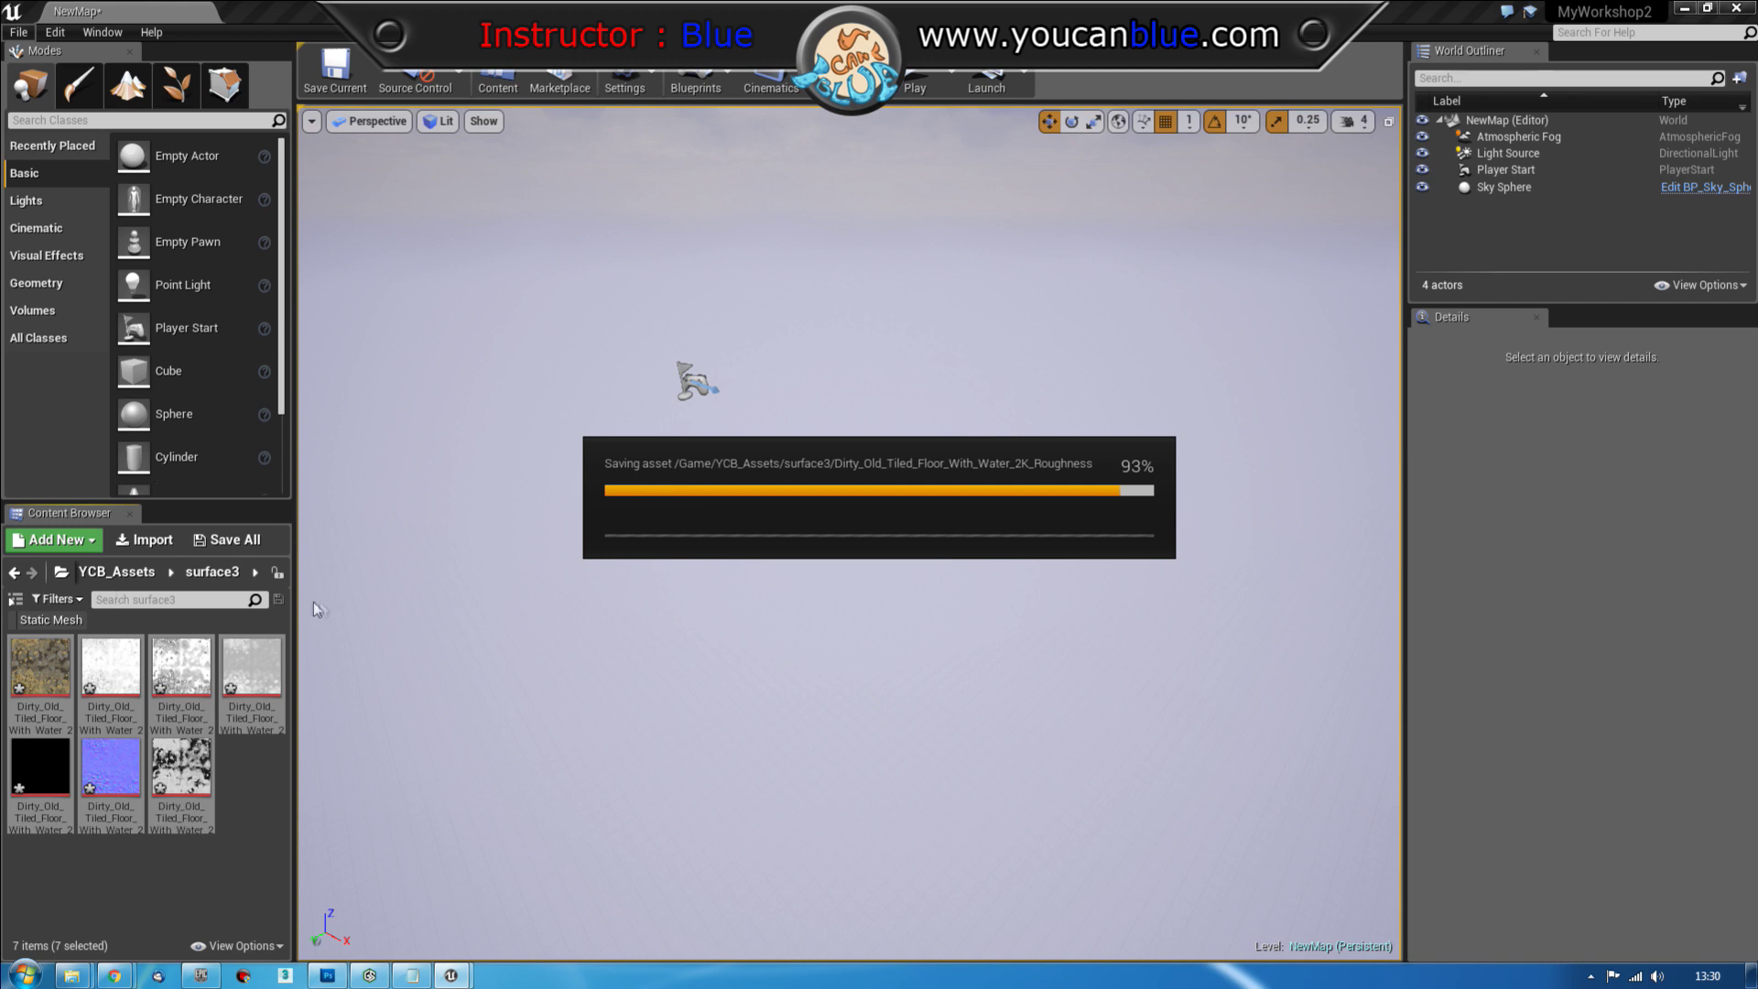
Select the AO, Cavity, Displacement, Metalness and Roughness textures in surface3 and bring up their texture editors
click(268, 803)
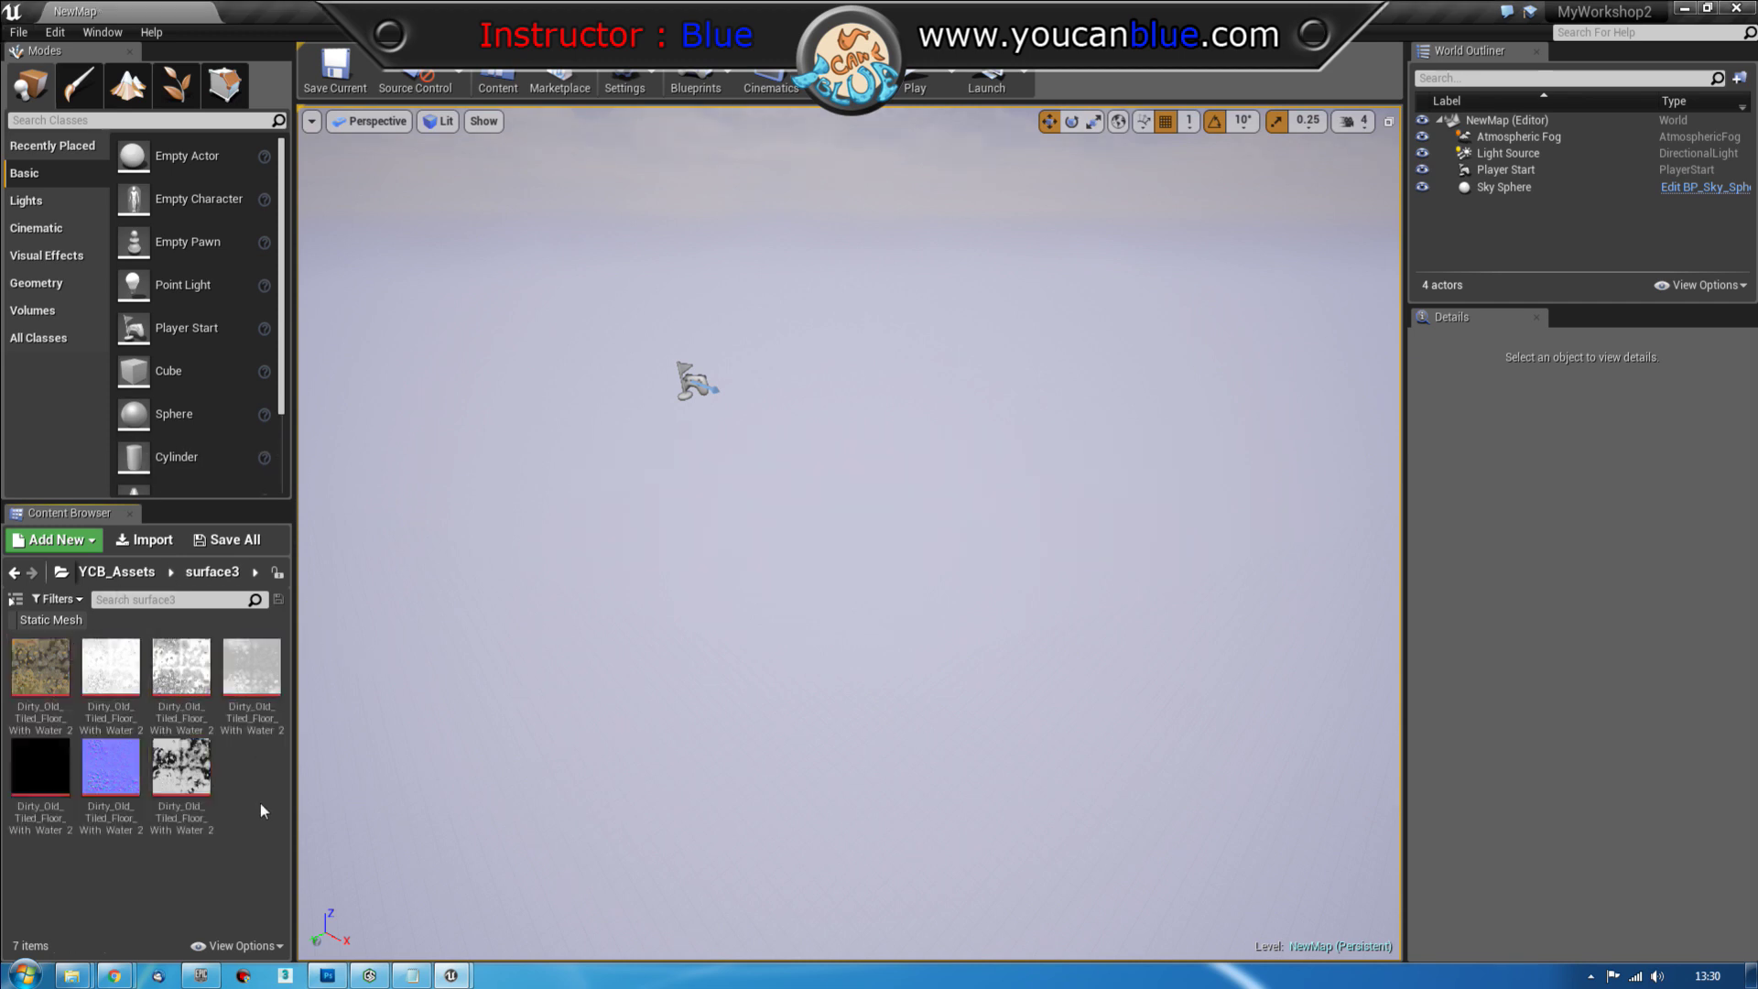
click(110, 667)
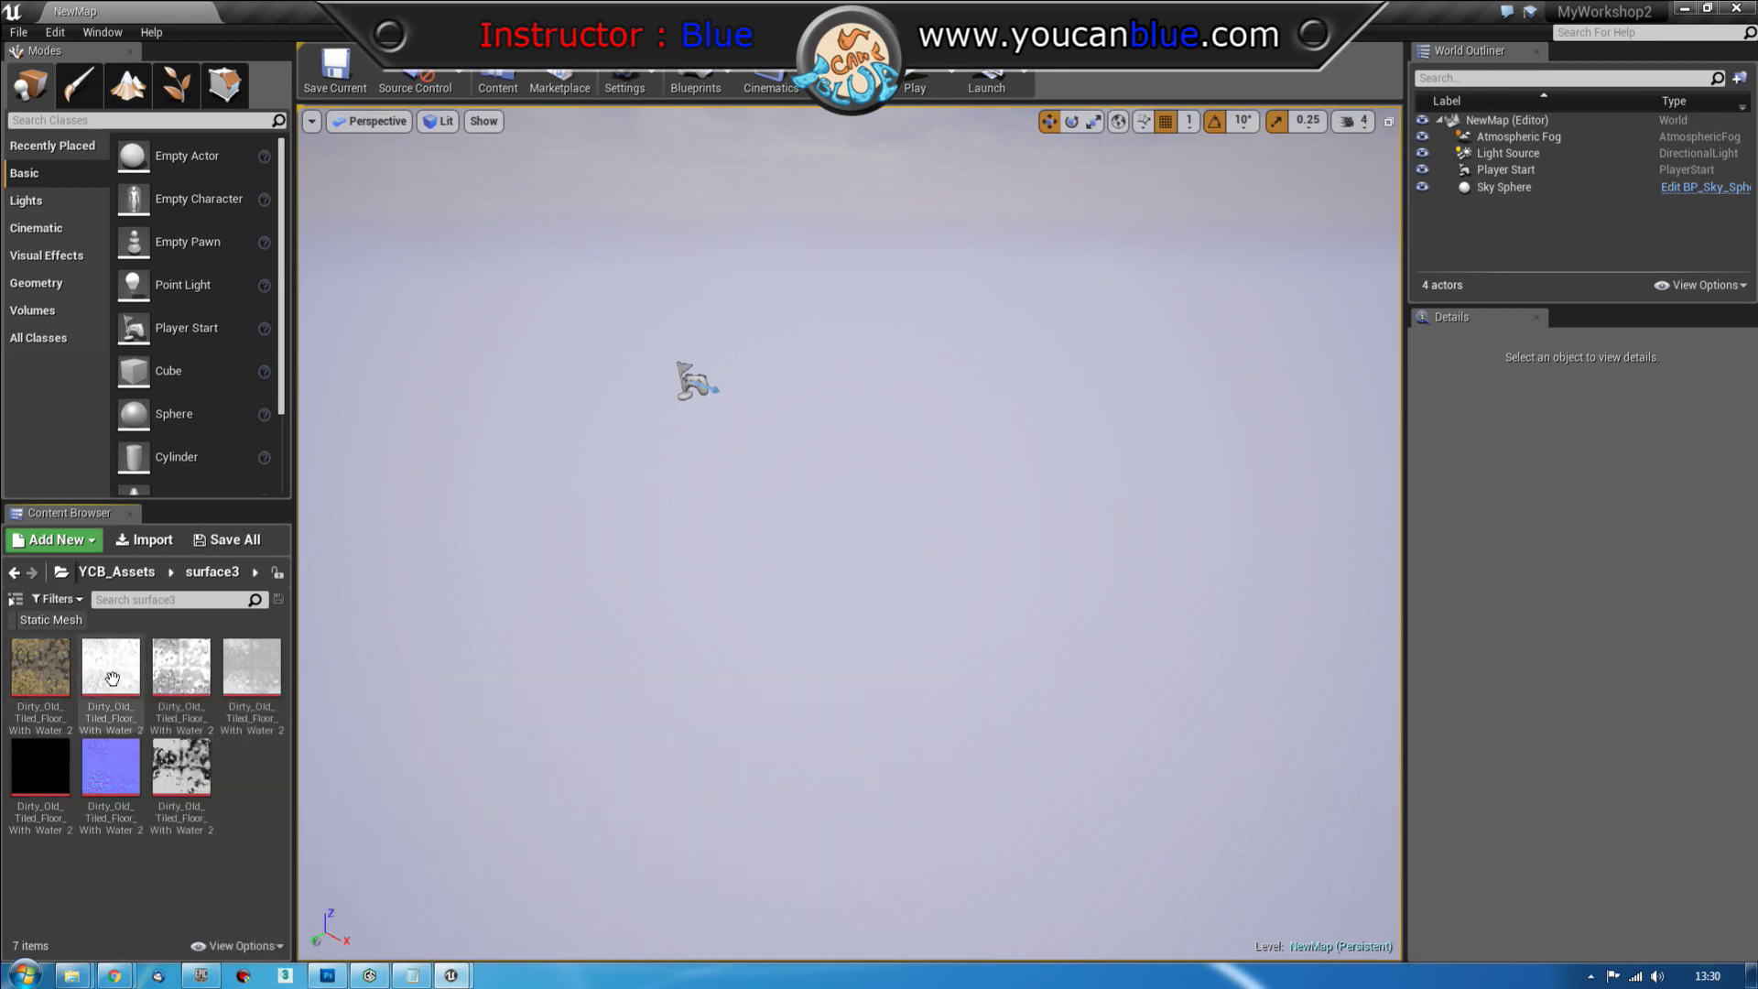
ctrl+click(181, 666)
ctrl+click(251, 667)
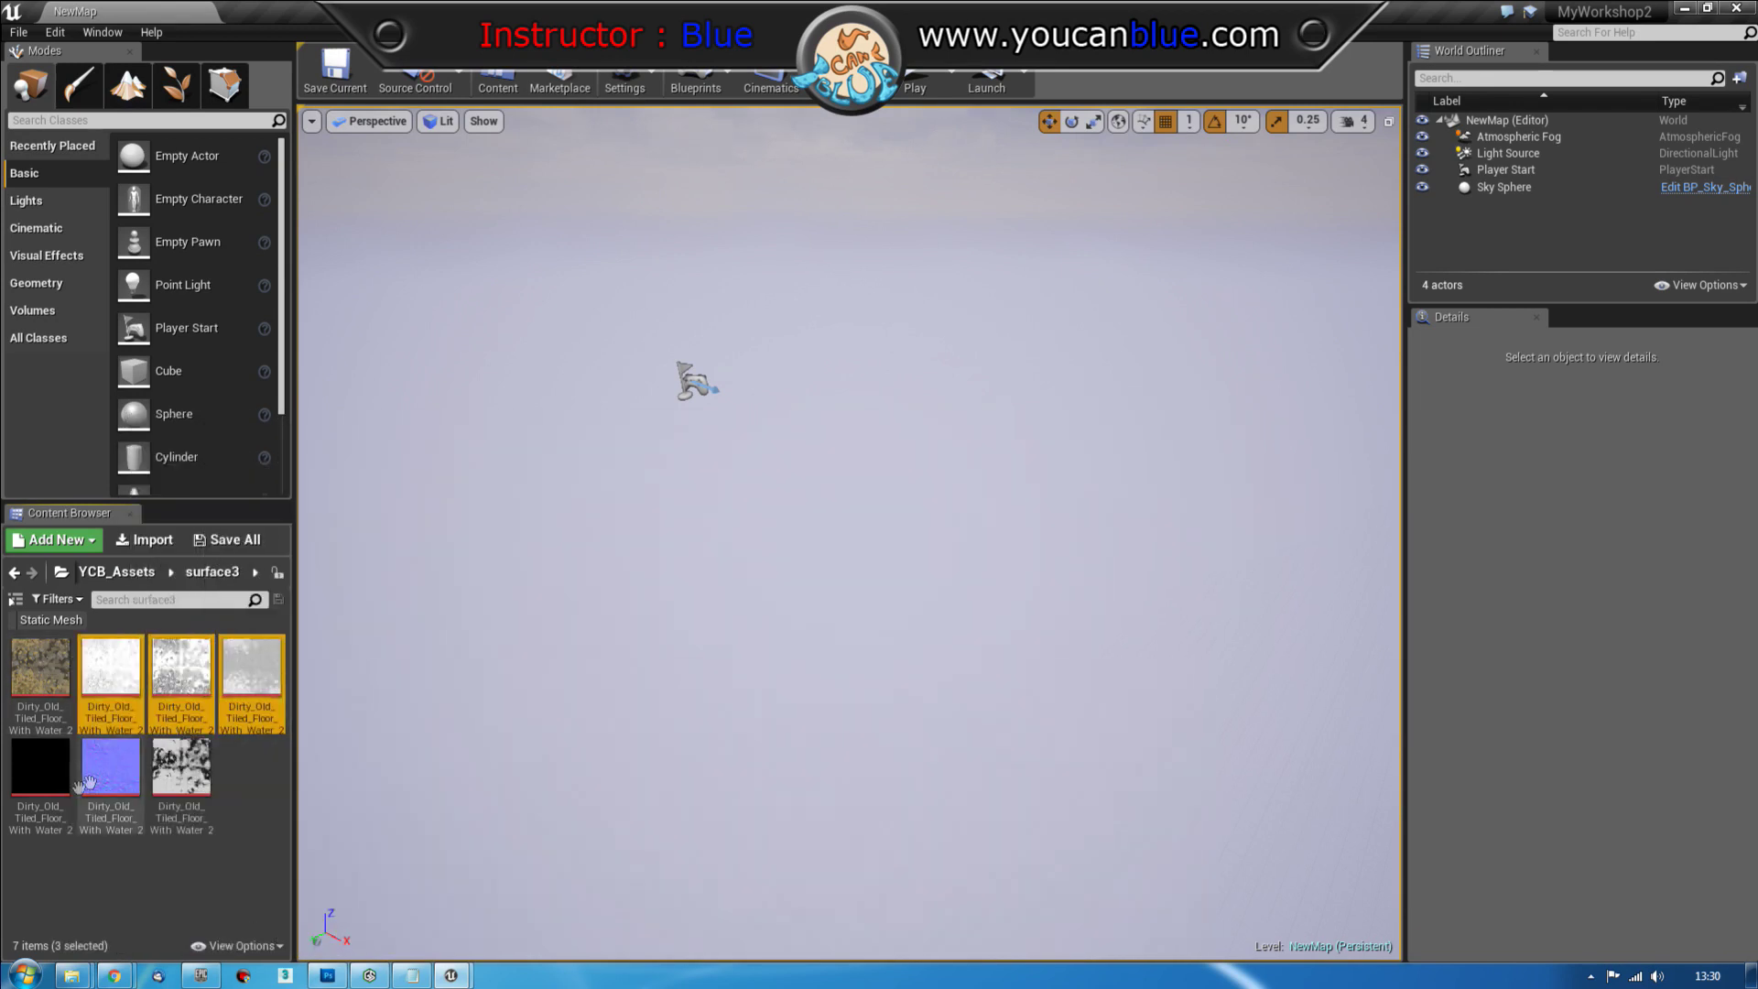
ctrl+click(41, 767)
ctrl+click(181, 767)
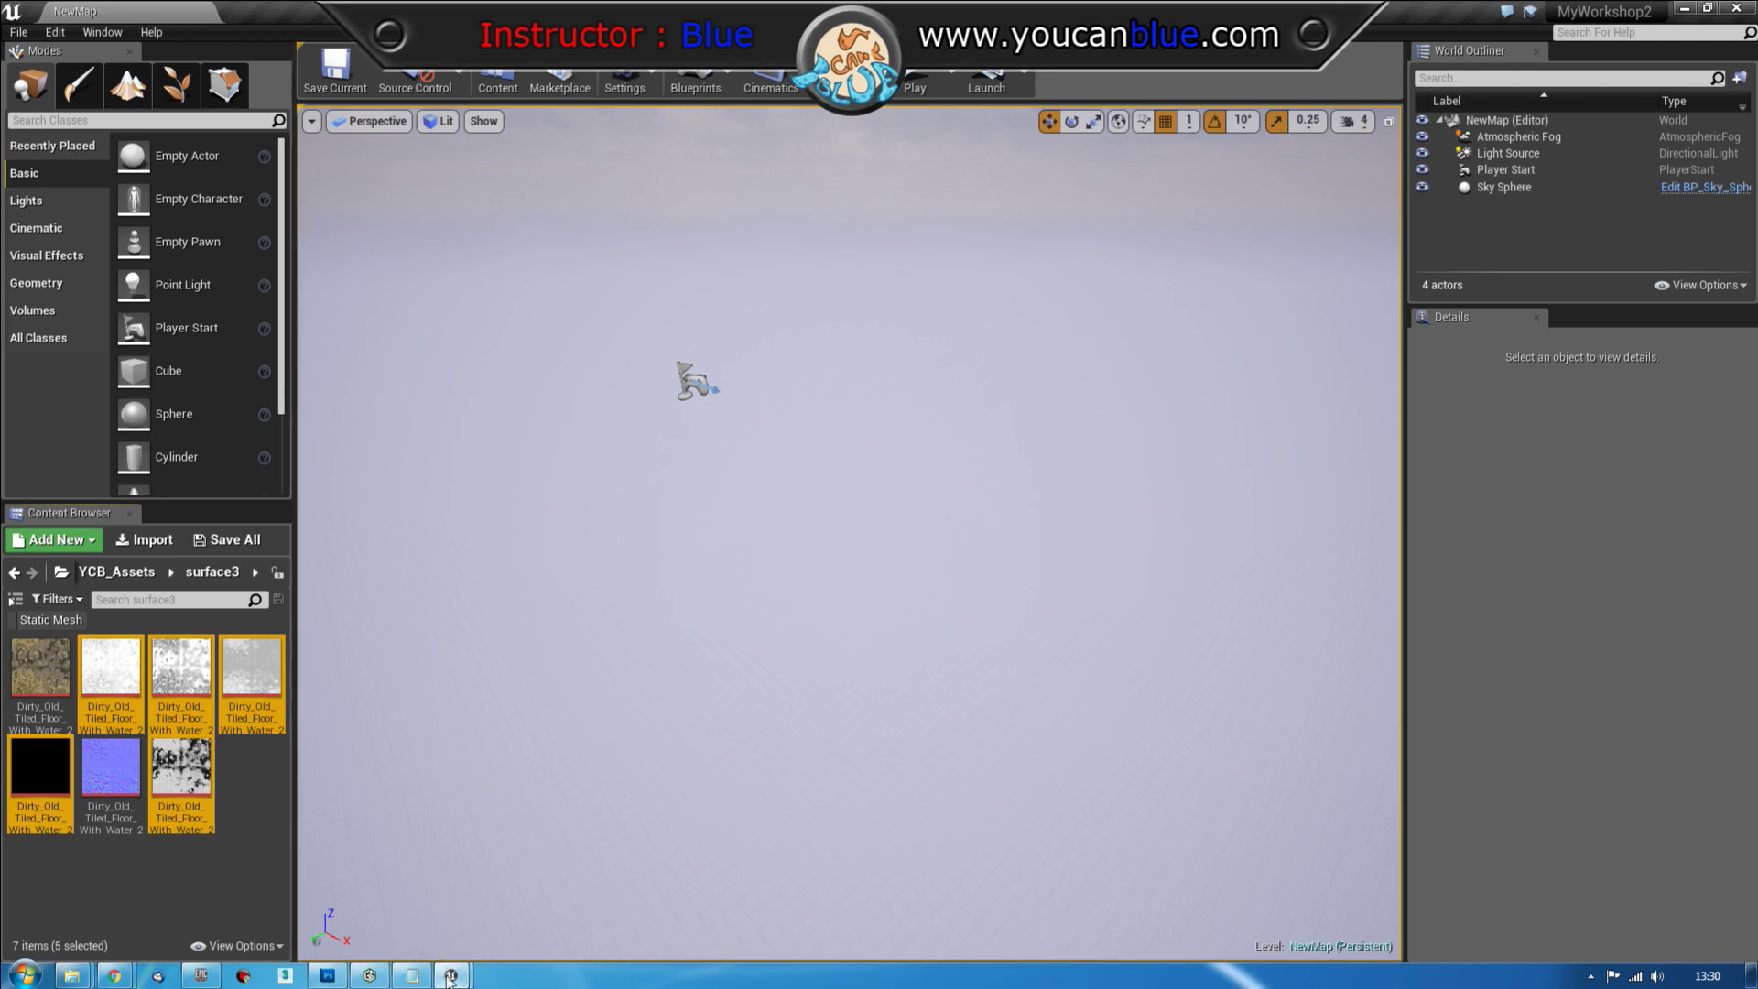
mouse_move(450, 975)
click(511, 909)
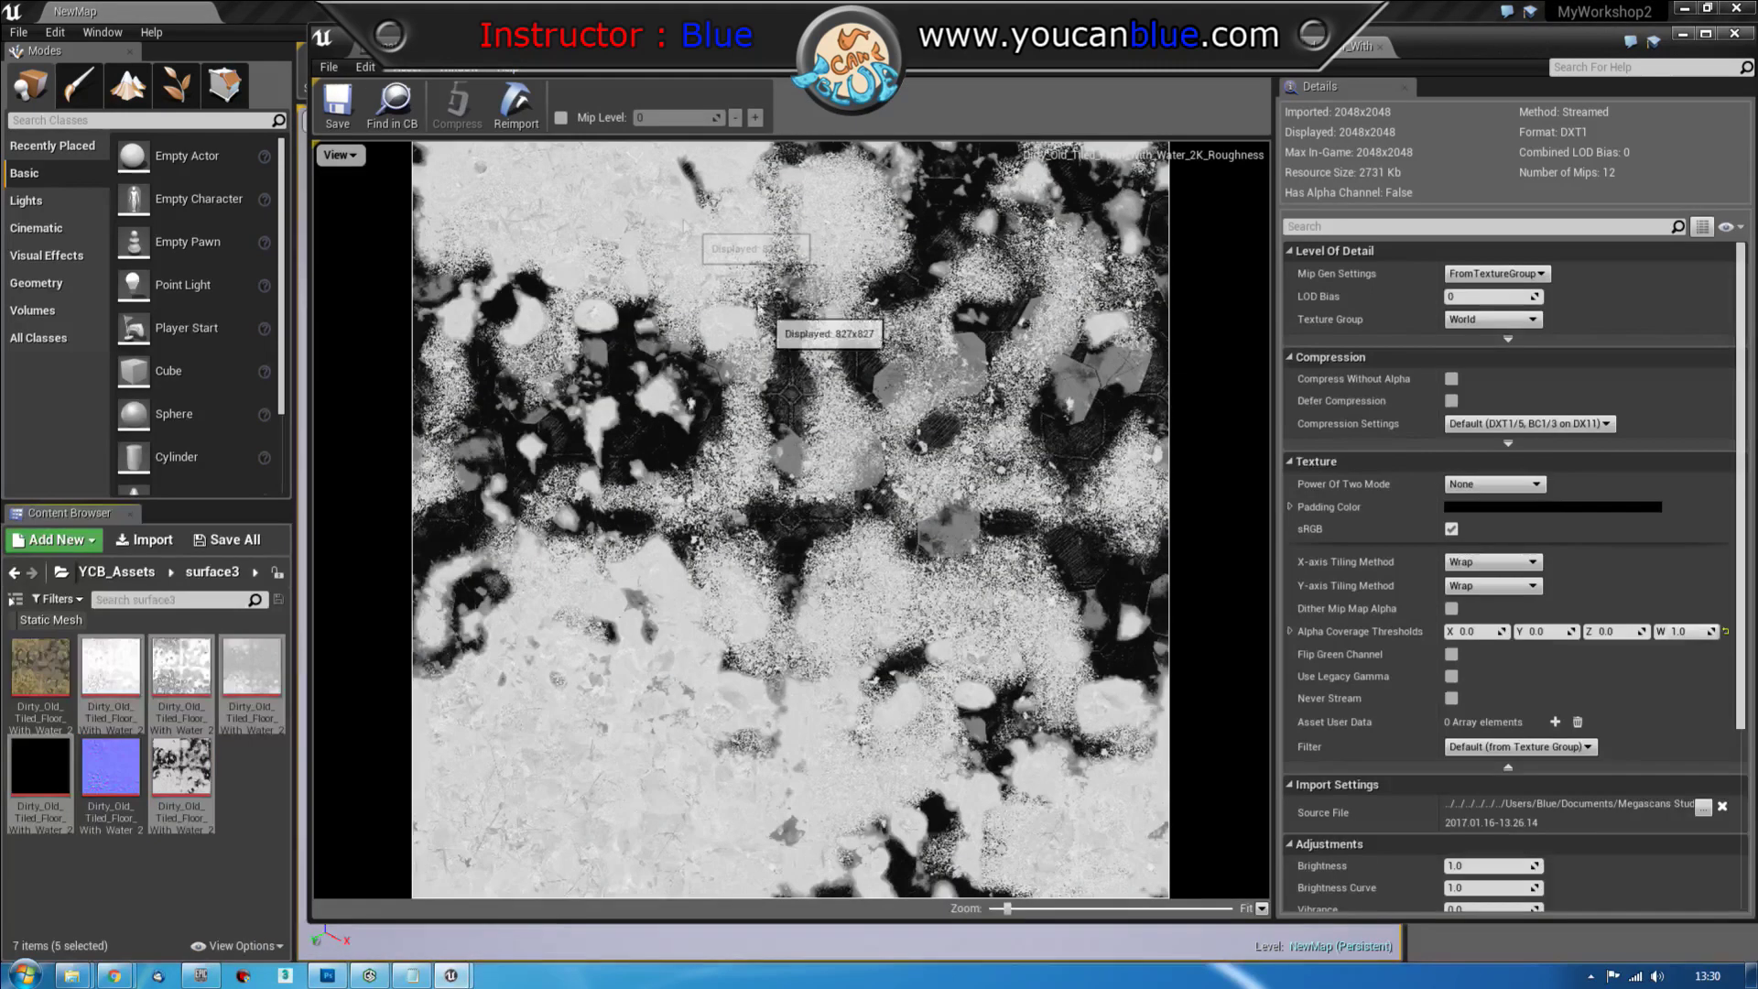
Set the Roughness texture's compression to Masks (no sRGB) and save the asset
click(1606, 423)
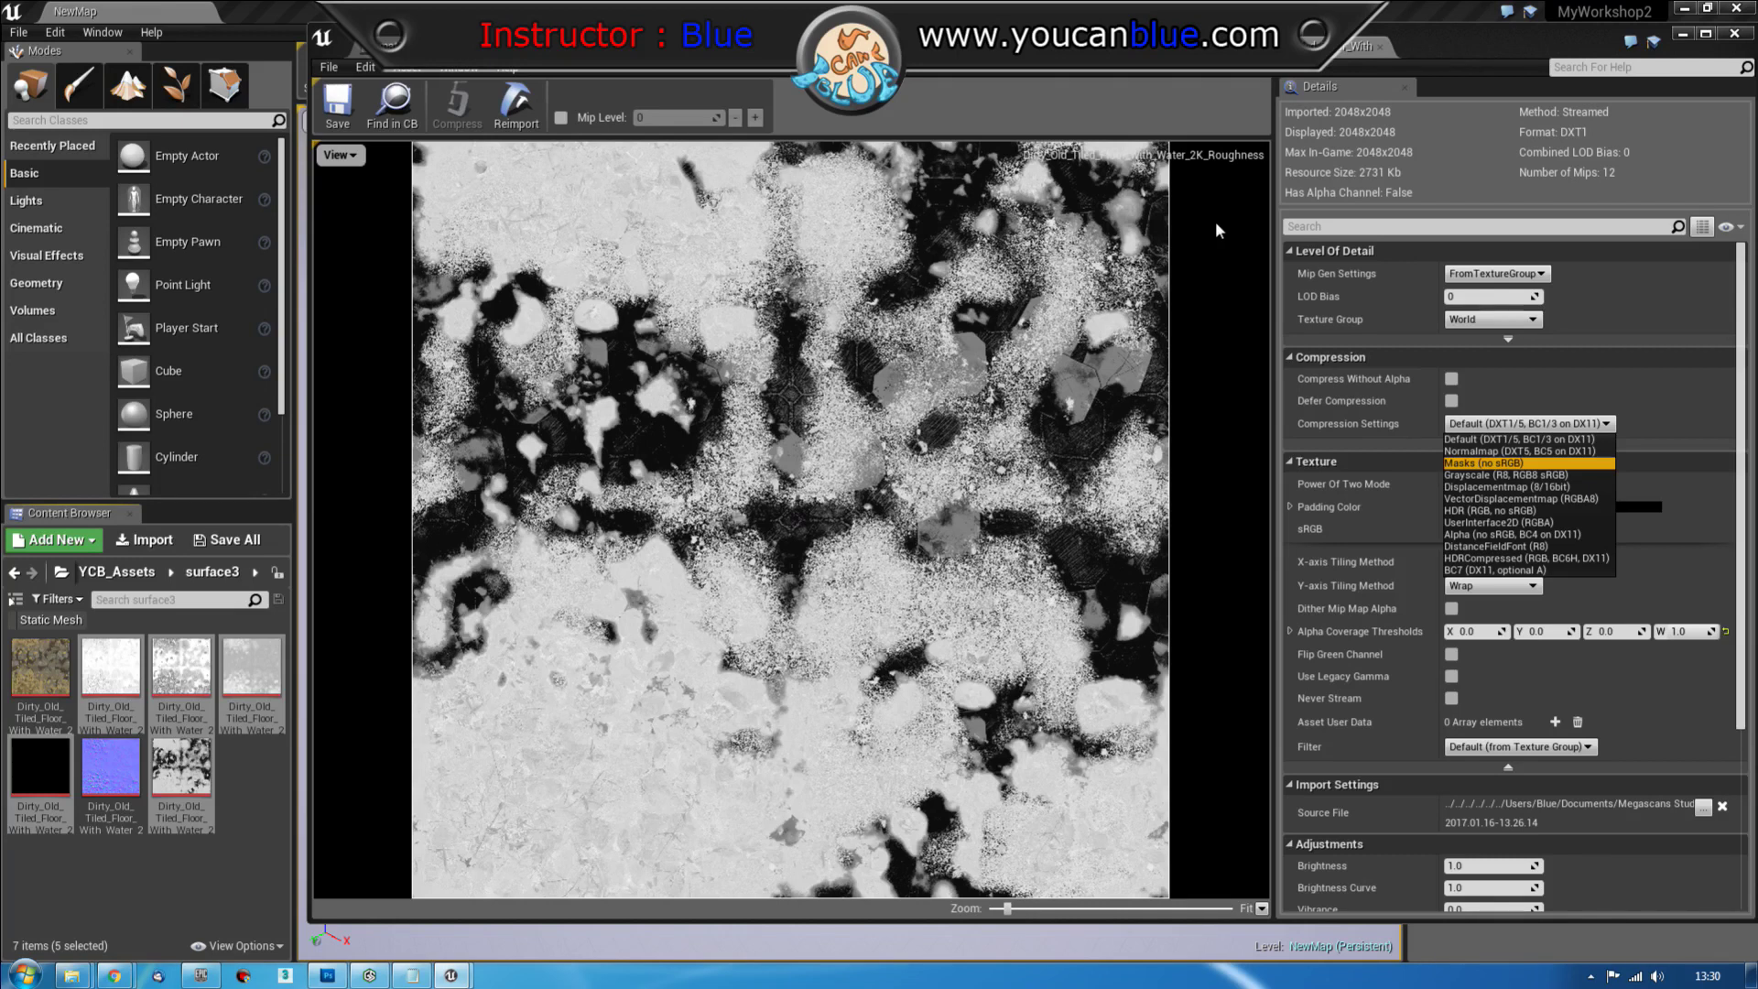
key(Return)
click(327, 114)
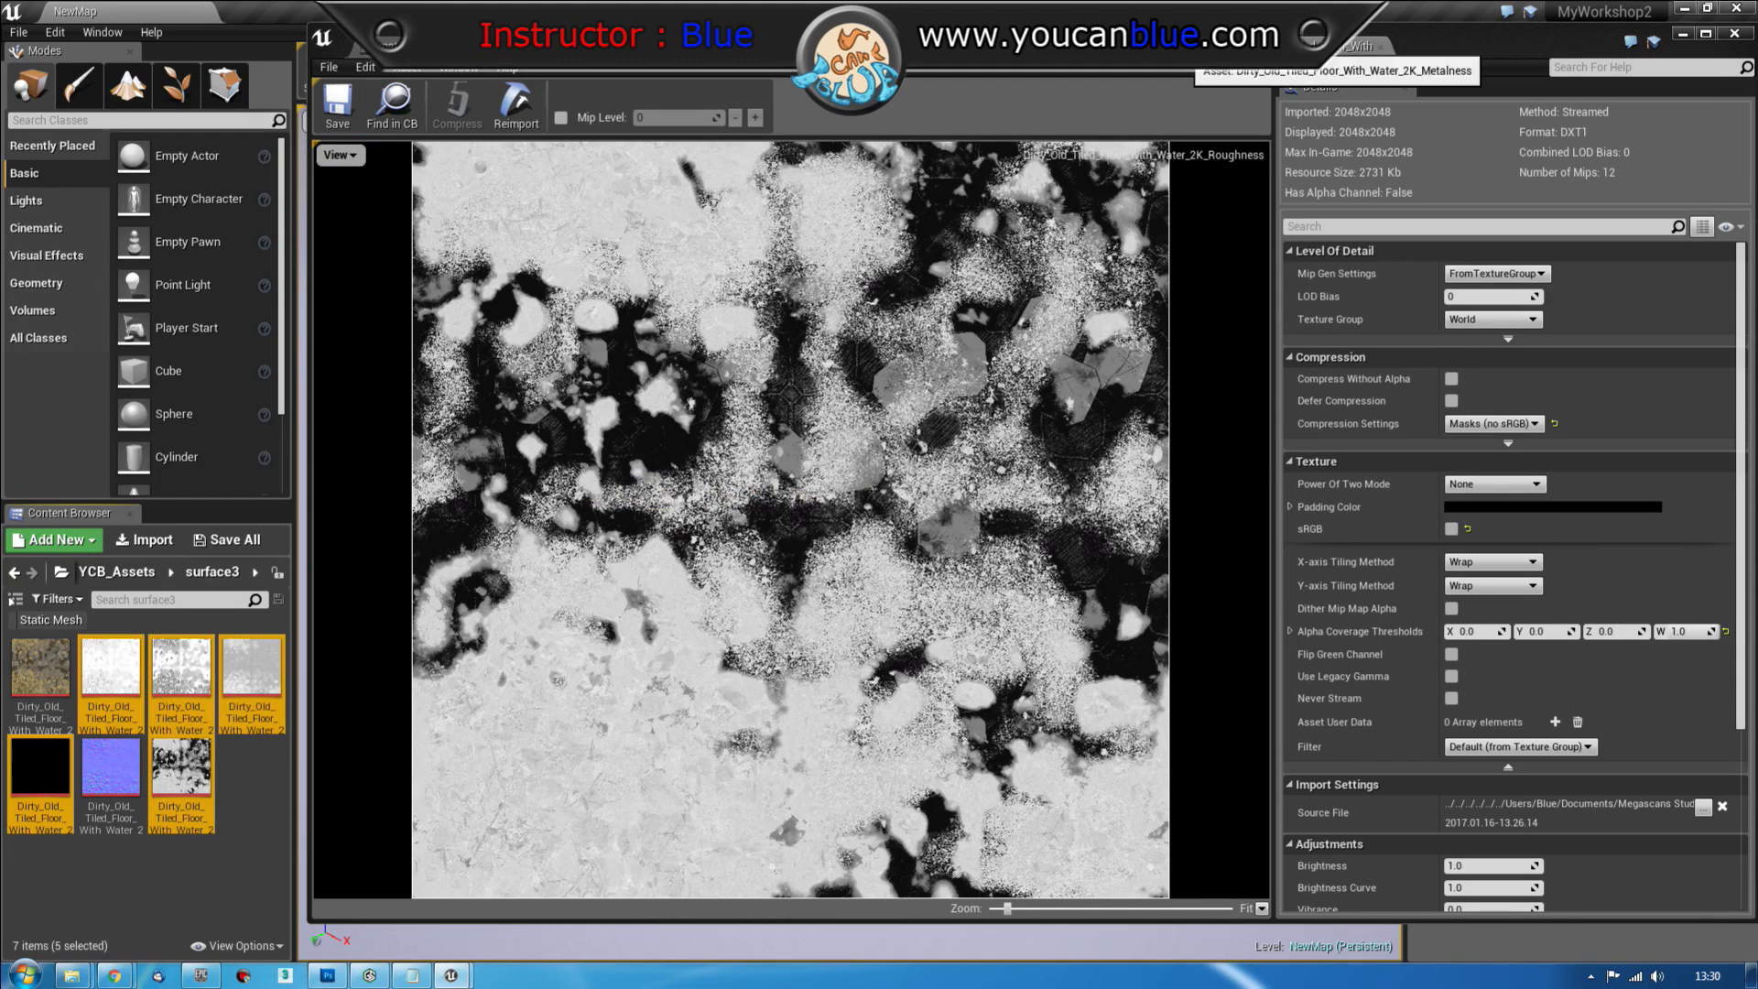
Set the Metalness texture's compression to Masks (no sRGB) and save it
click(1364, 46)
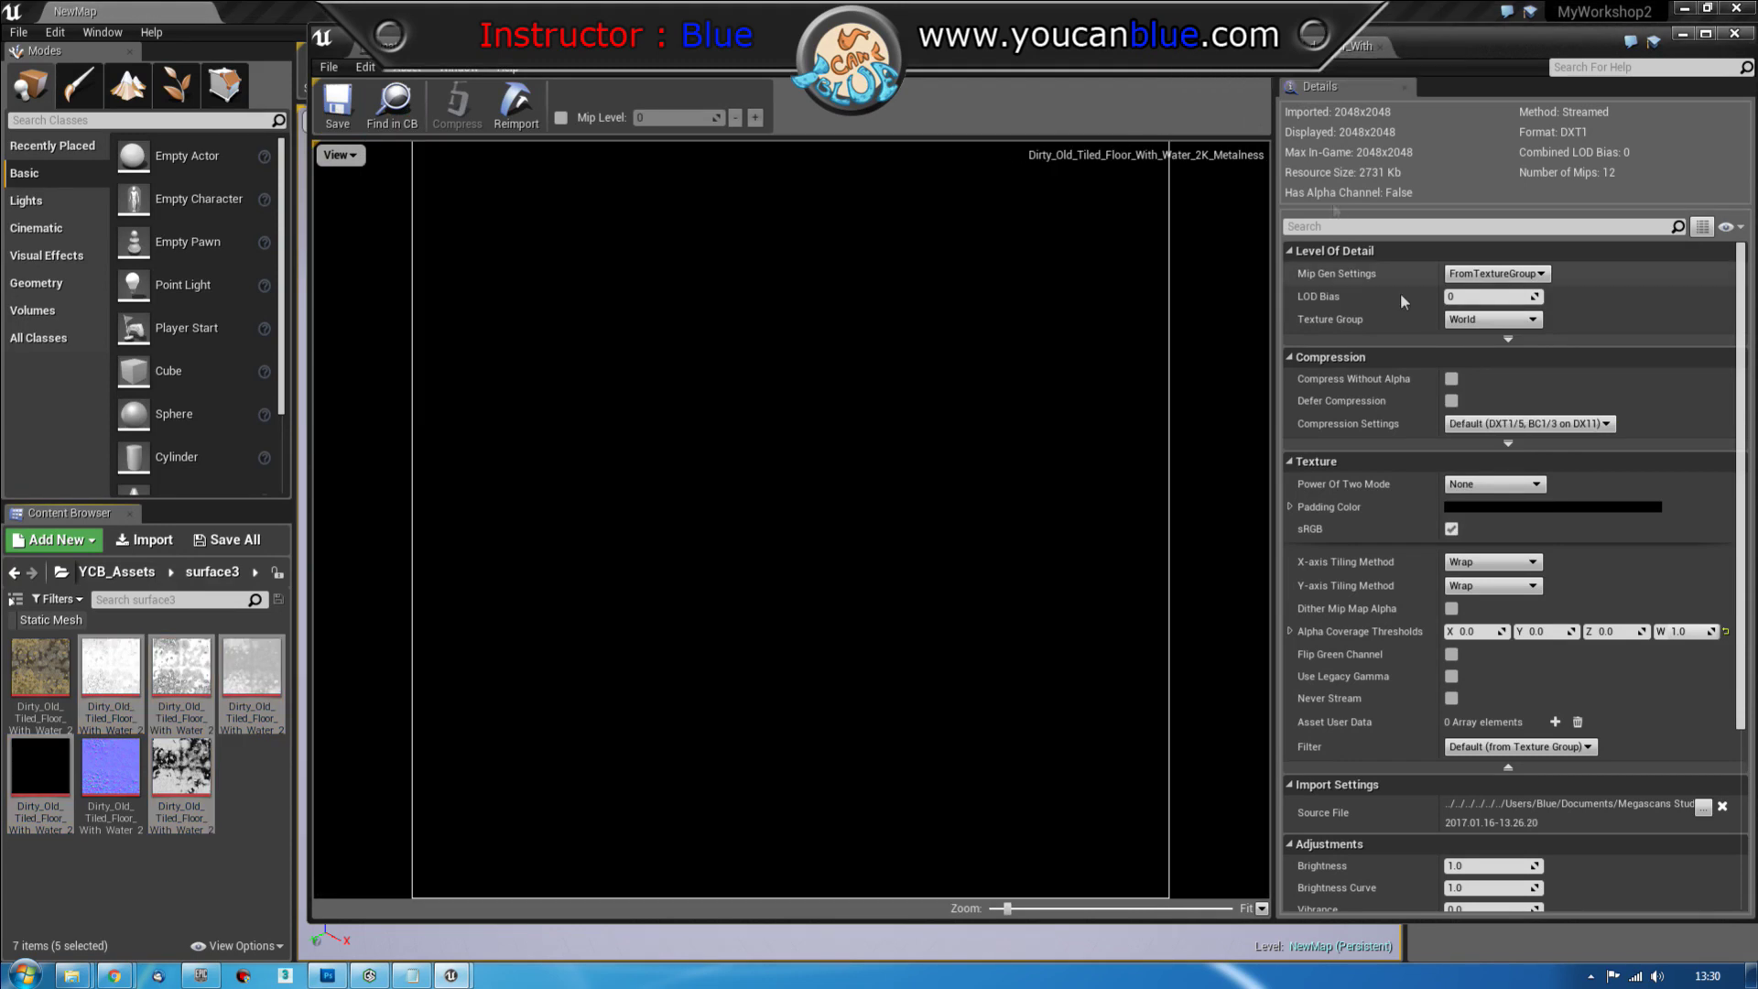
click(1556, 427)
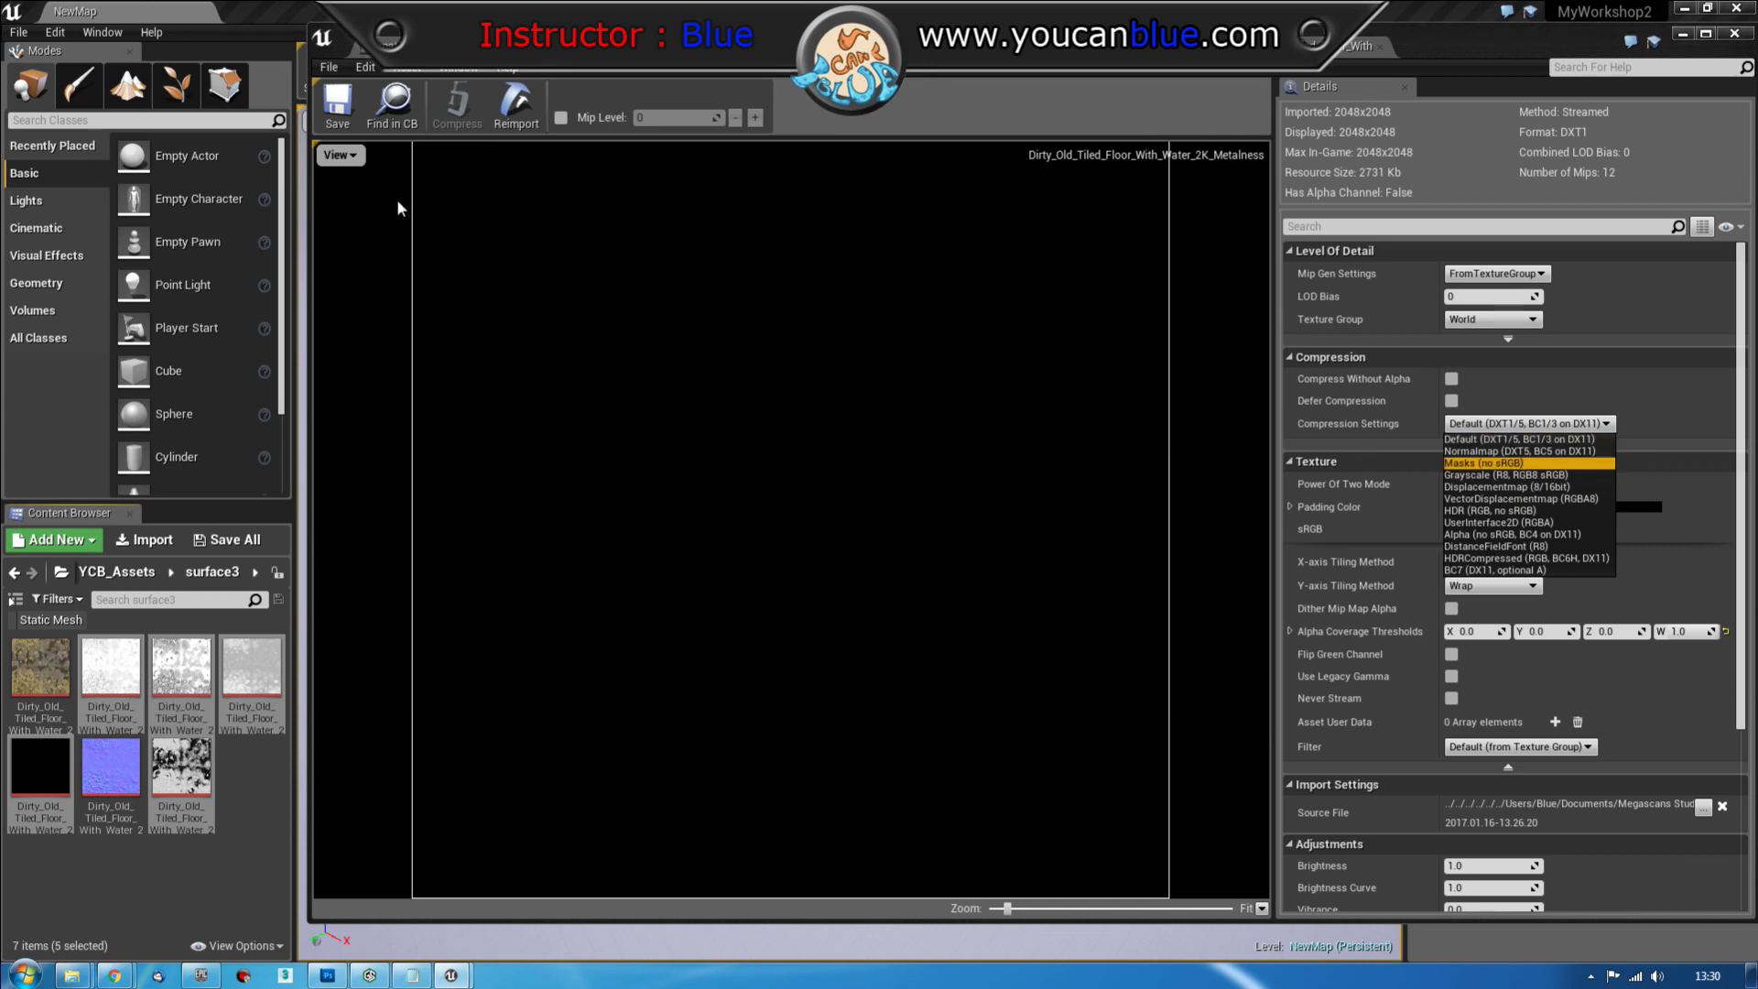
click(337, 121)
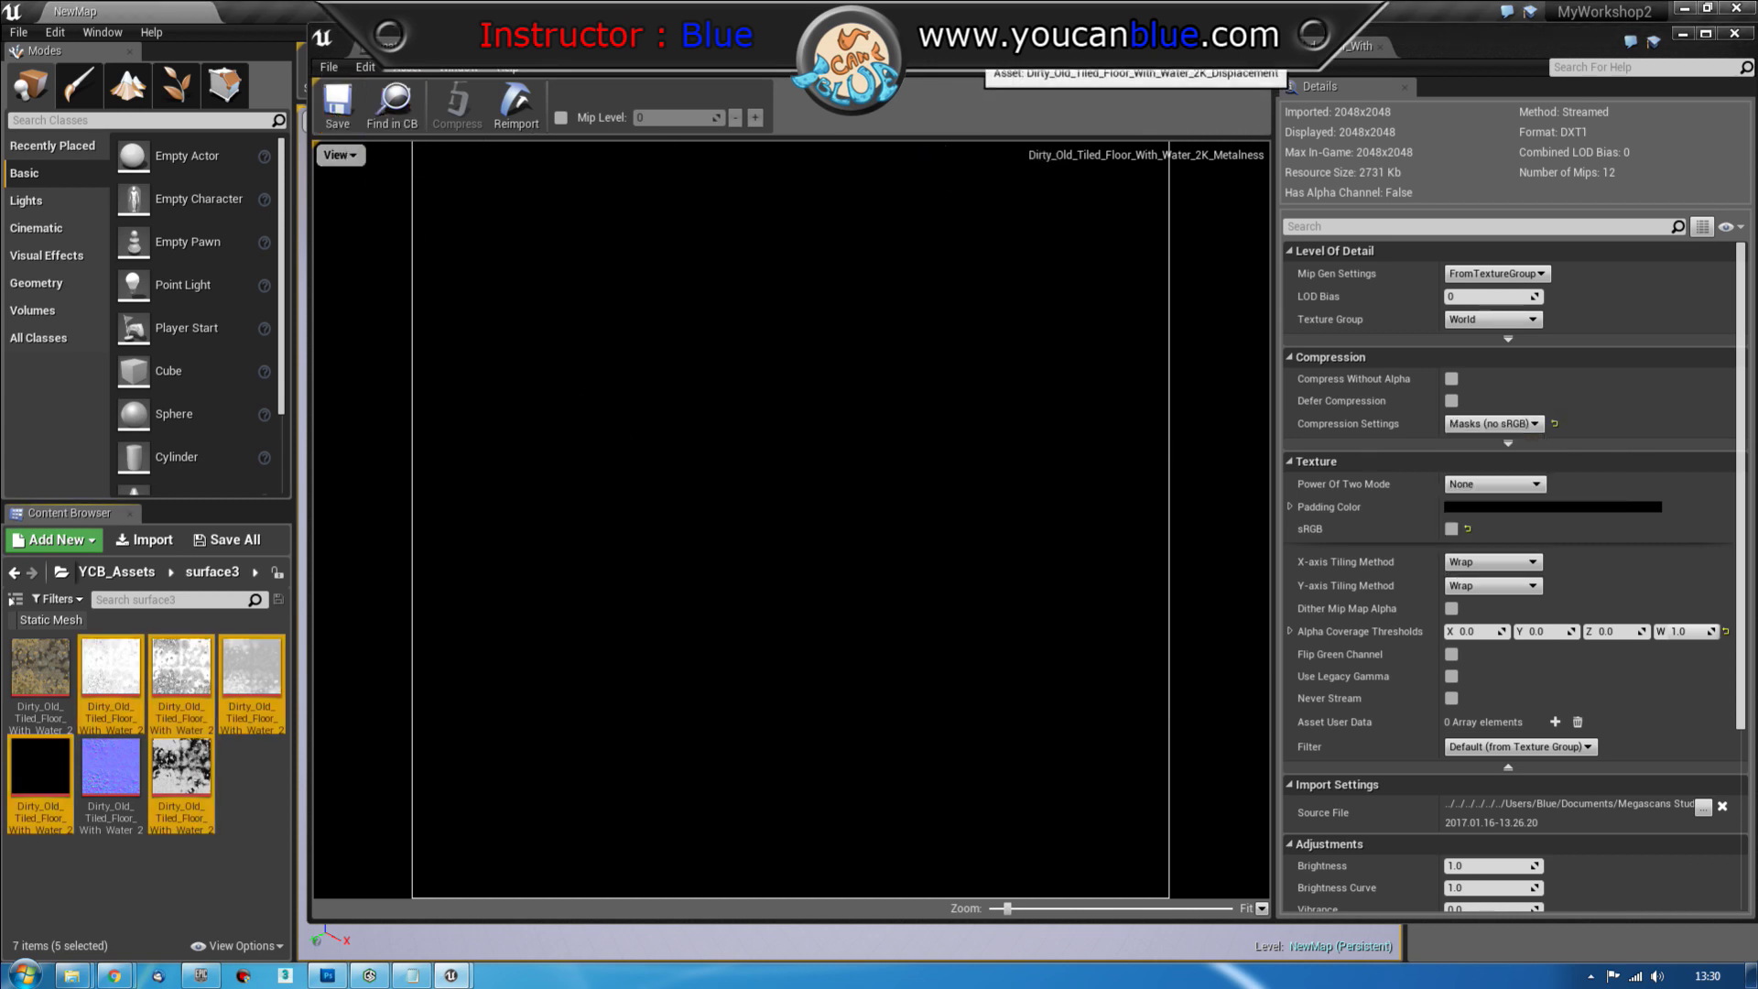
Change the Displacement texture's compression to Masks (no sRGB) and save that texture
click(974, 51)
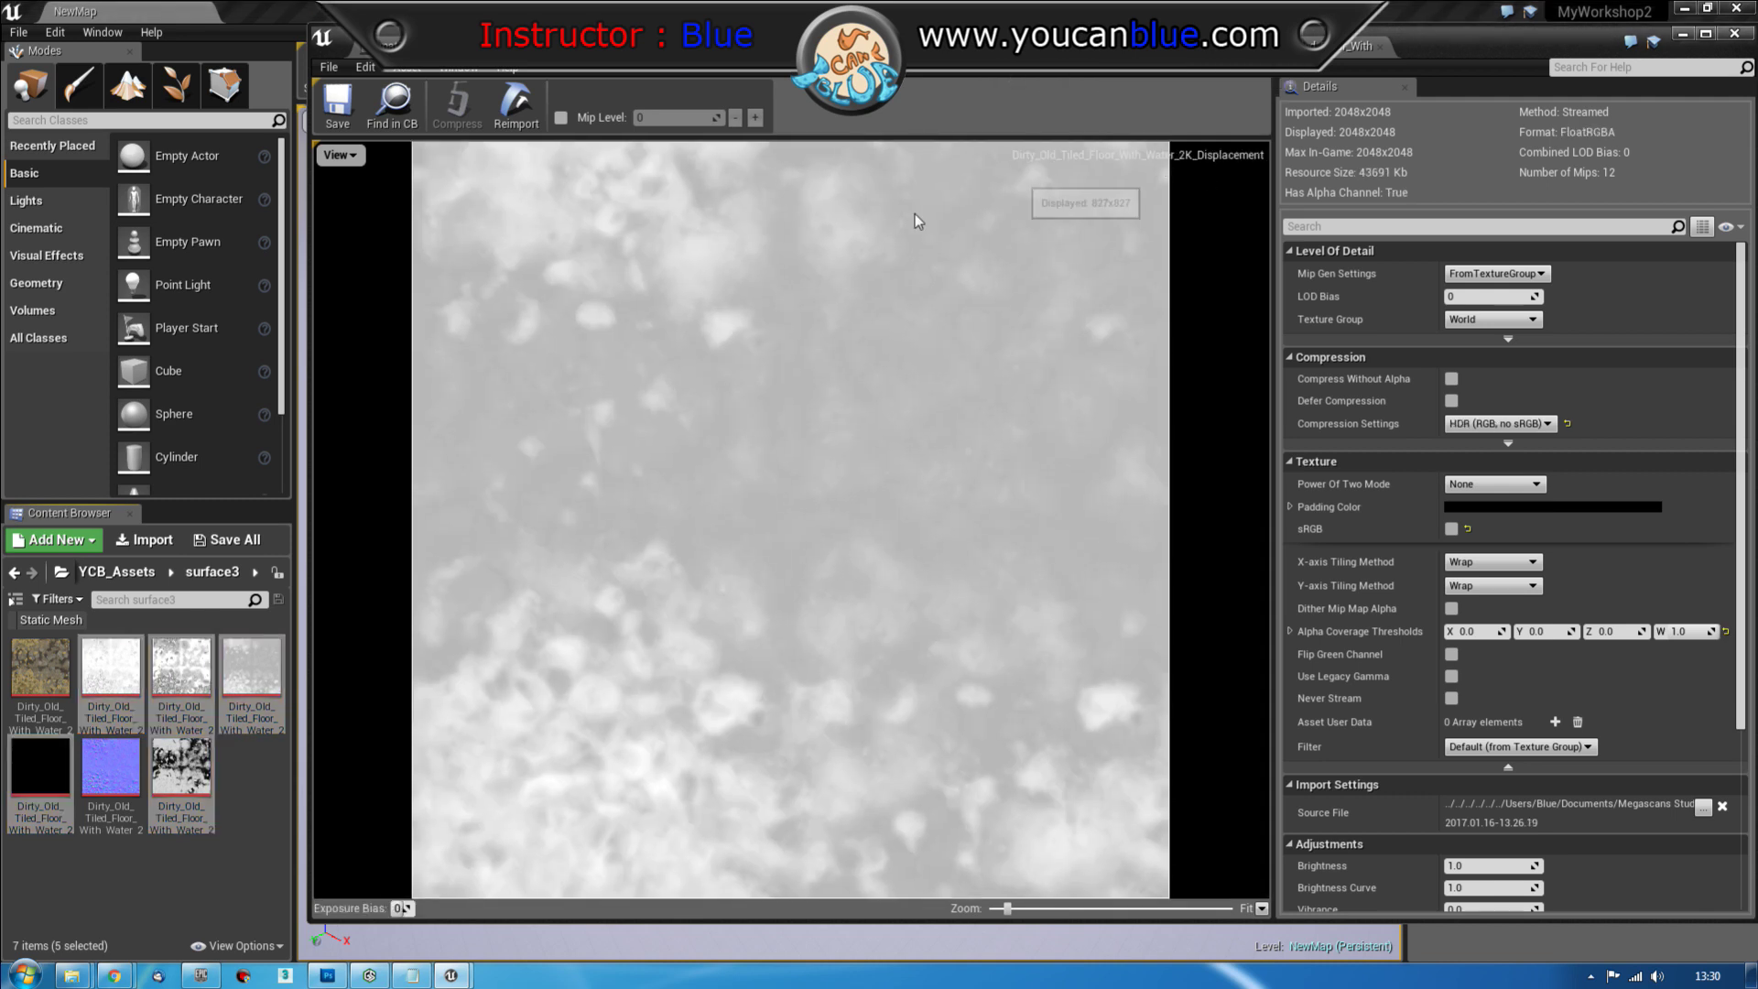
click(1499, 423)
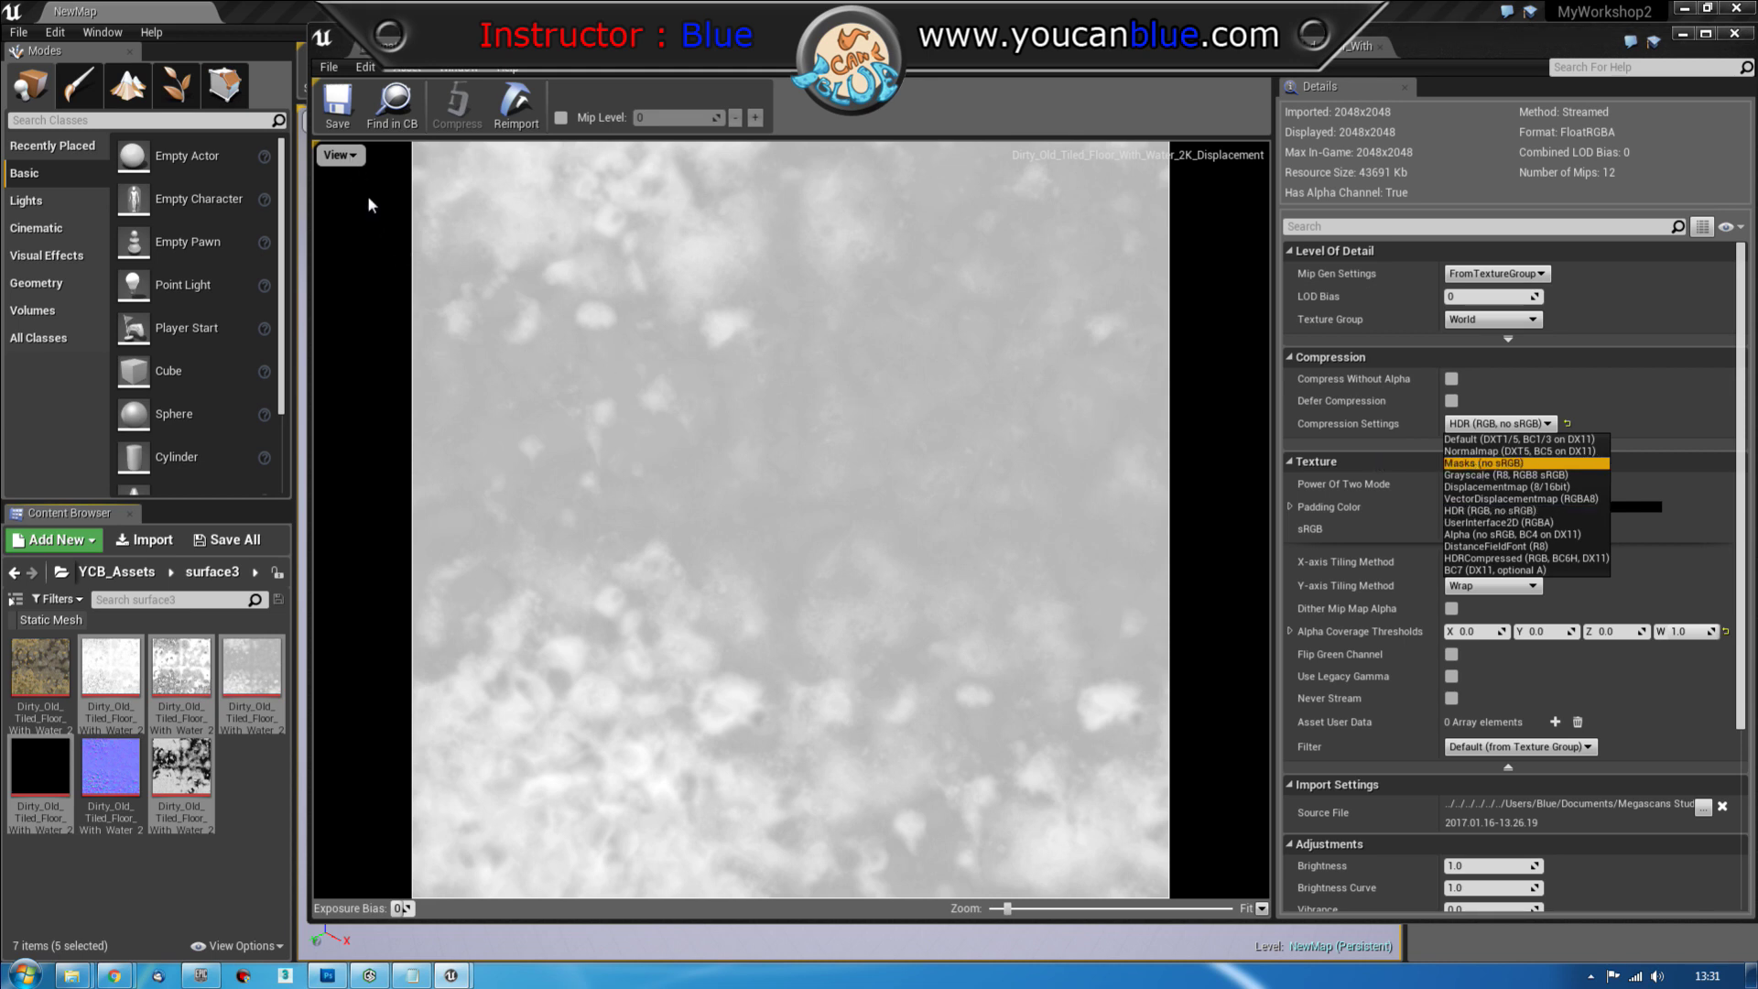
key(Return)
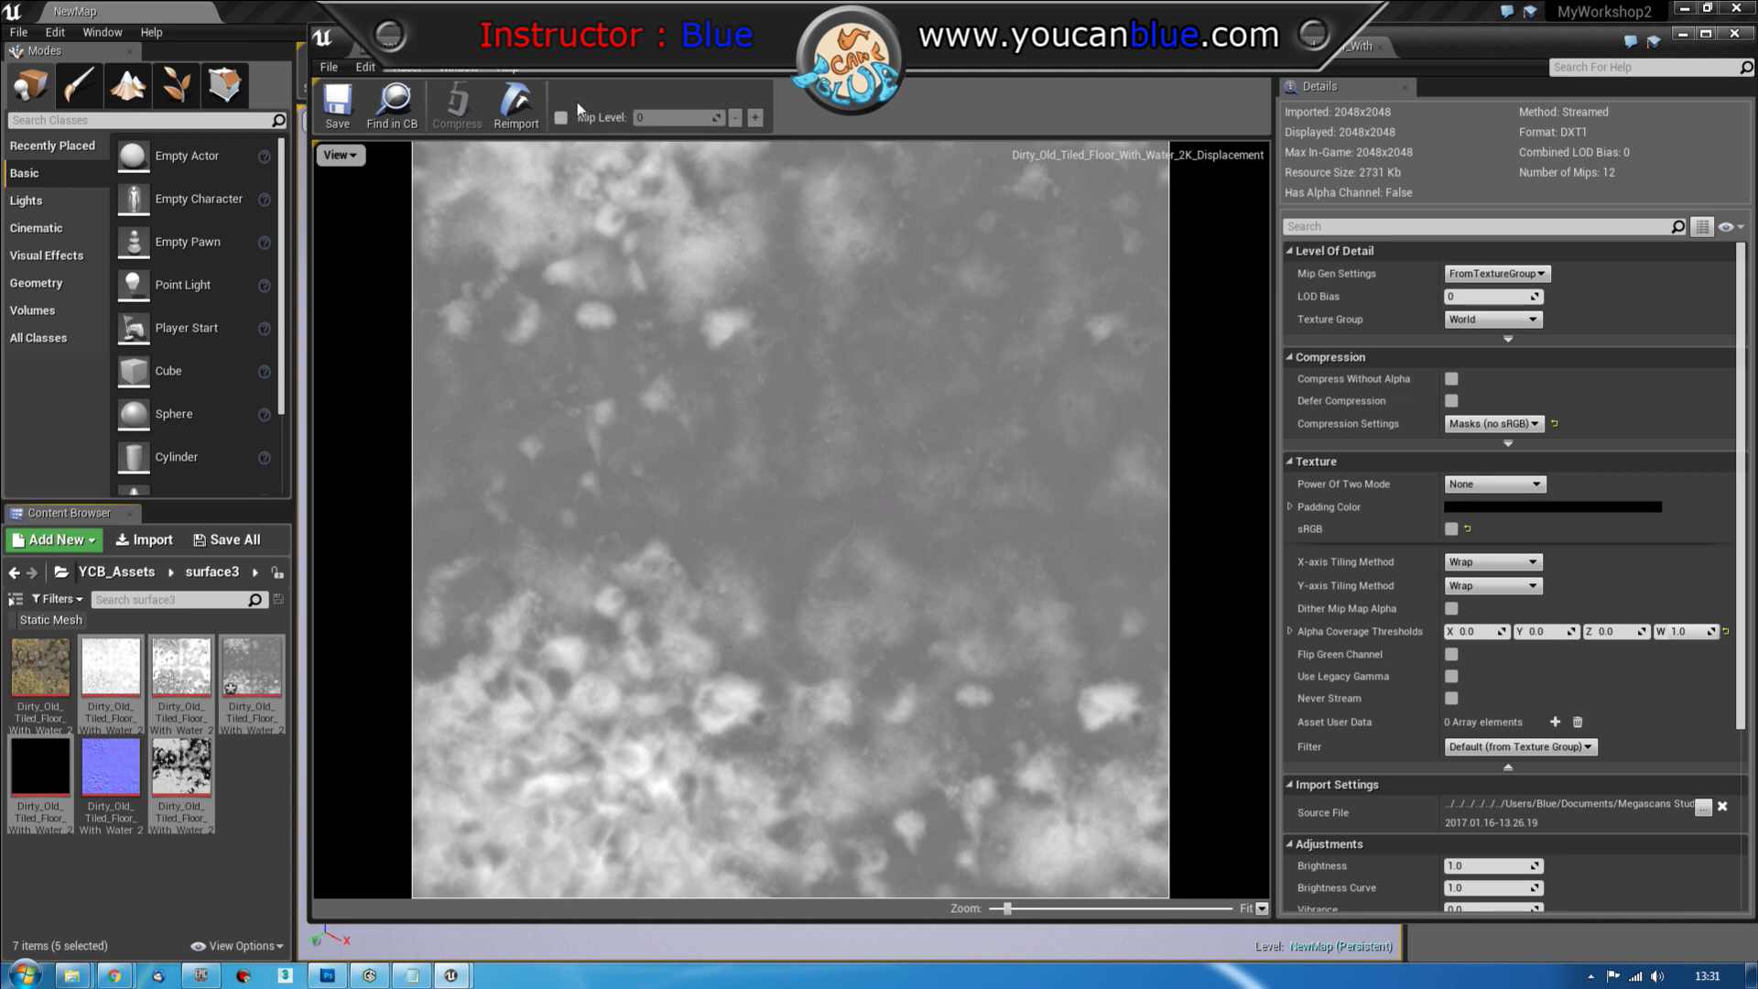
click(337, 108)
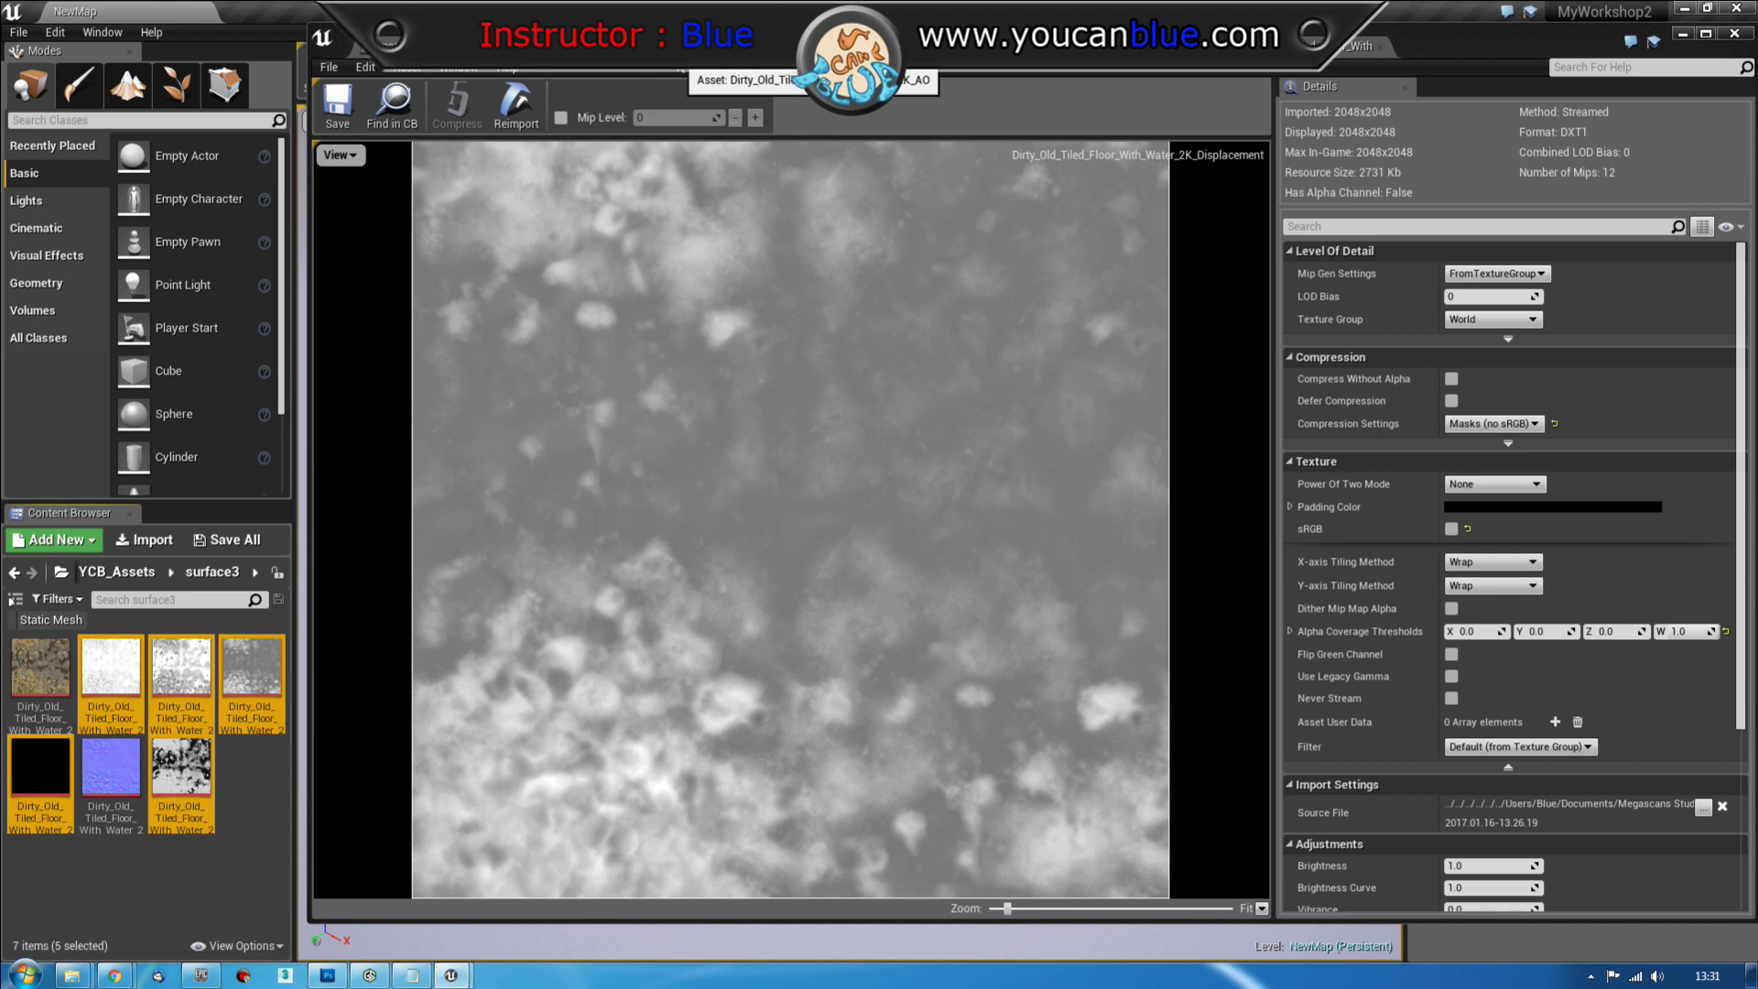
Switch to the Cavity texture, set its compression to Masks (no sRGB), and save it
click(850, 46)
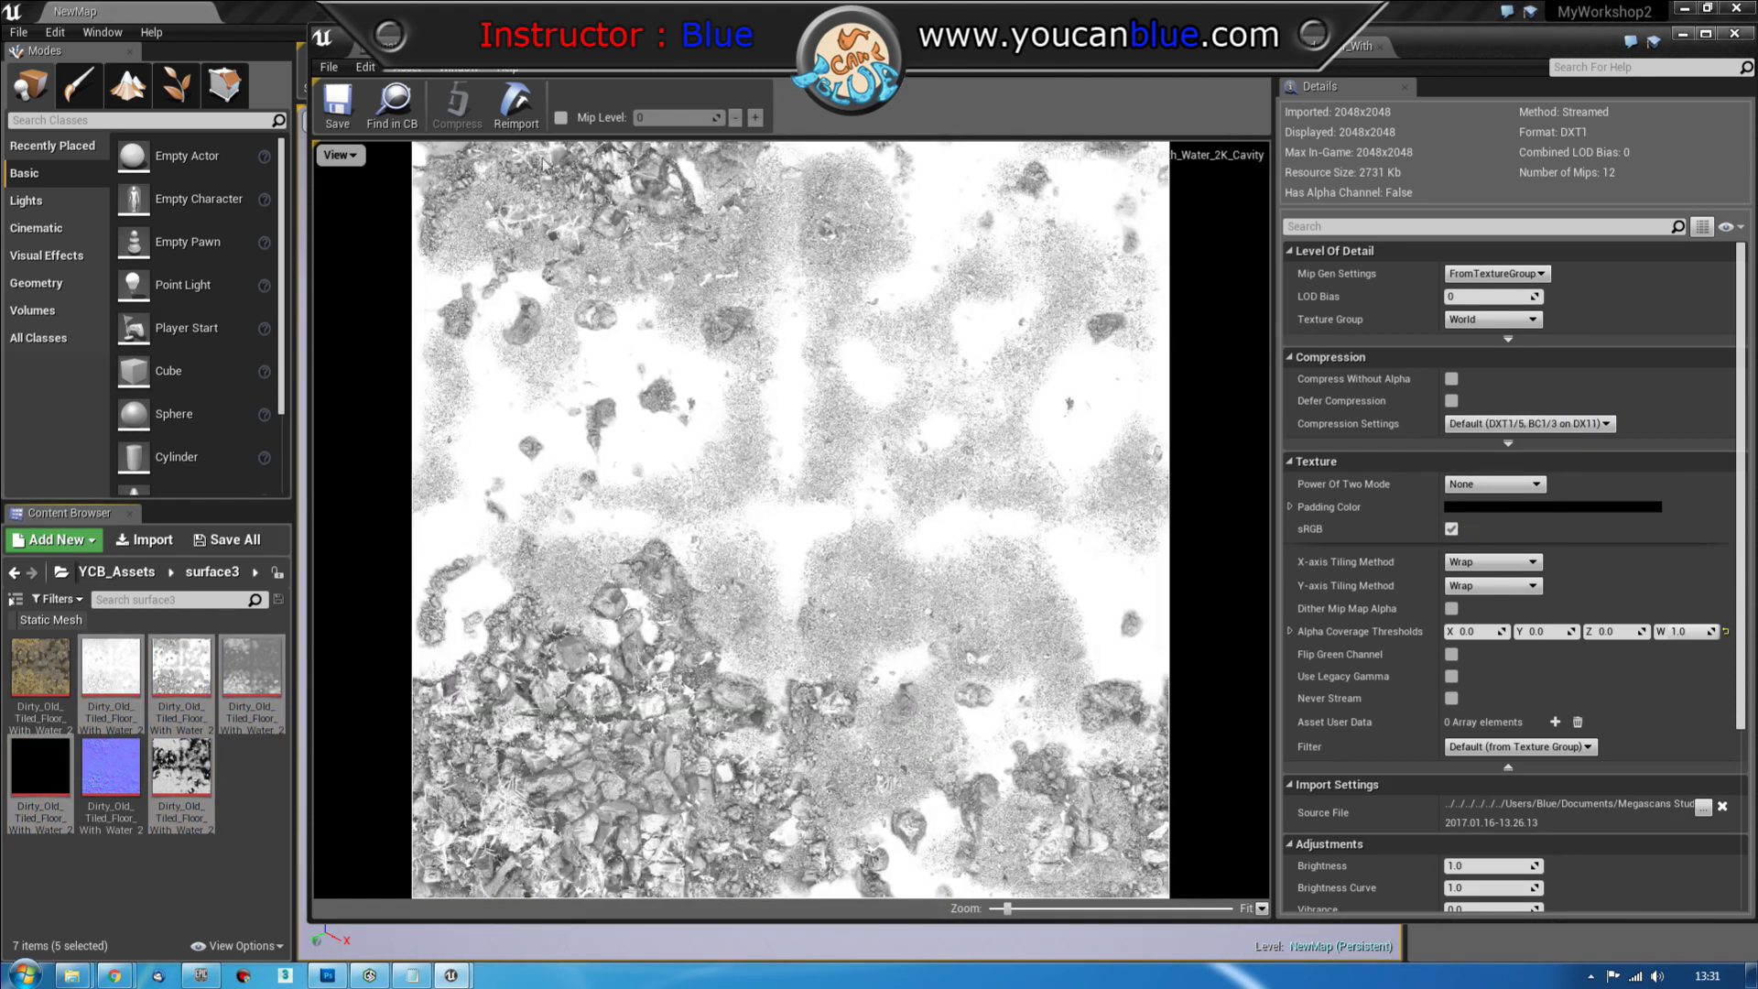
click(1500, 322)
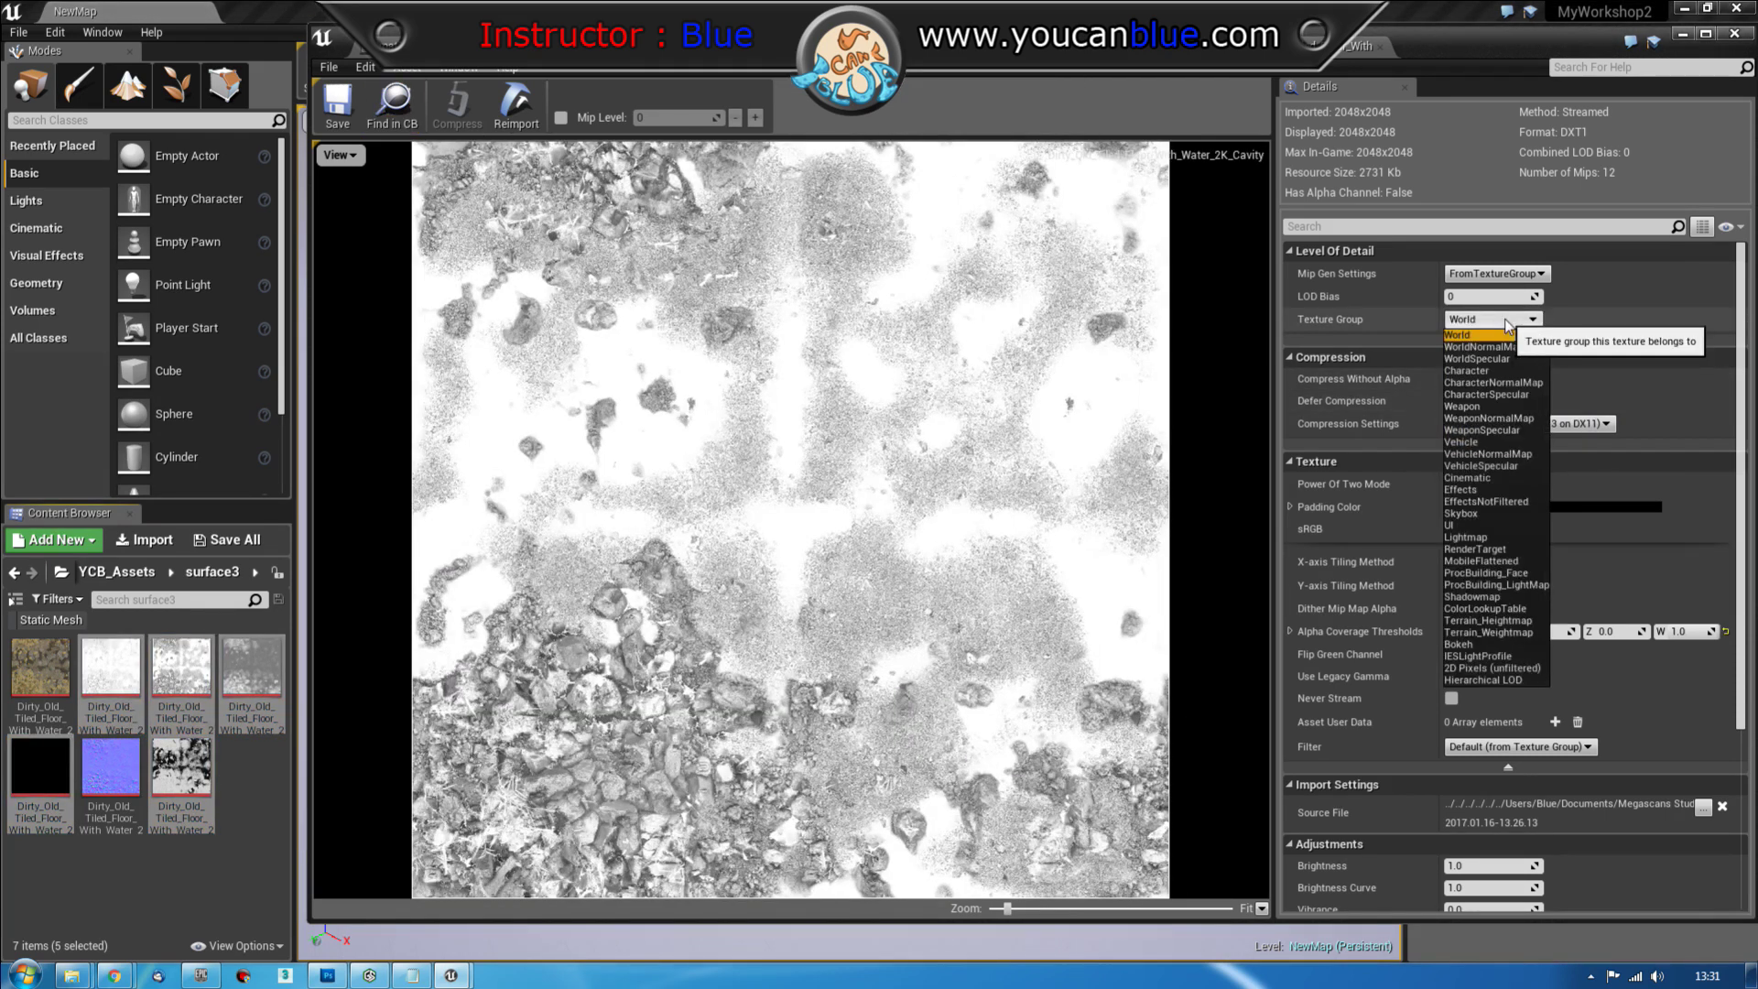
click(1635, 316)
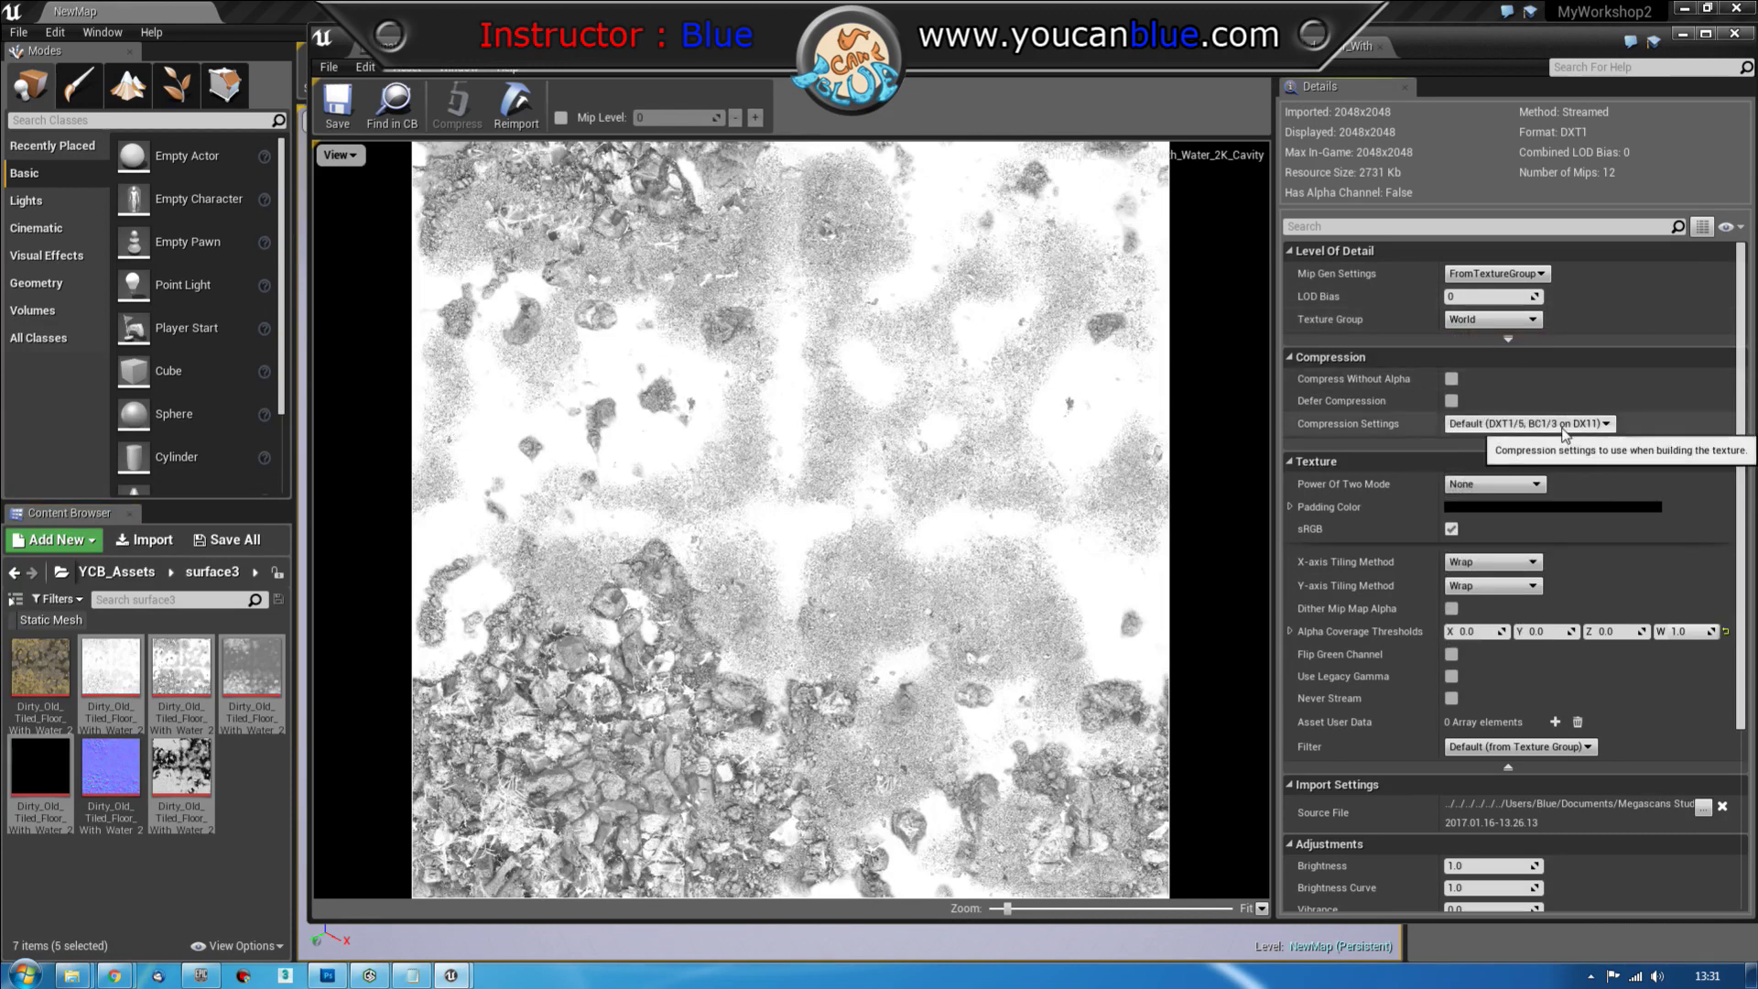
click(1524, 423)
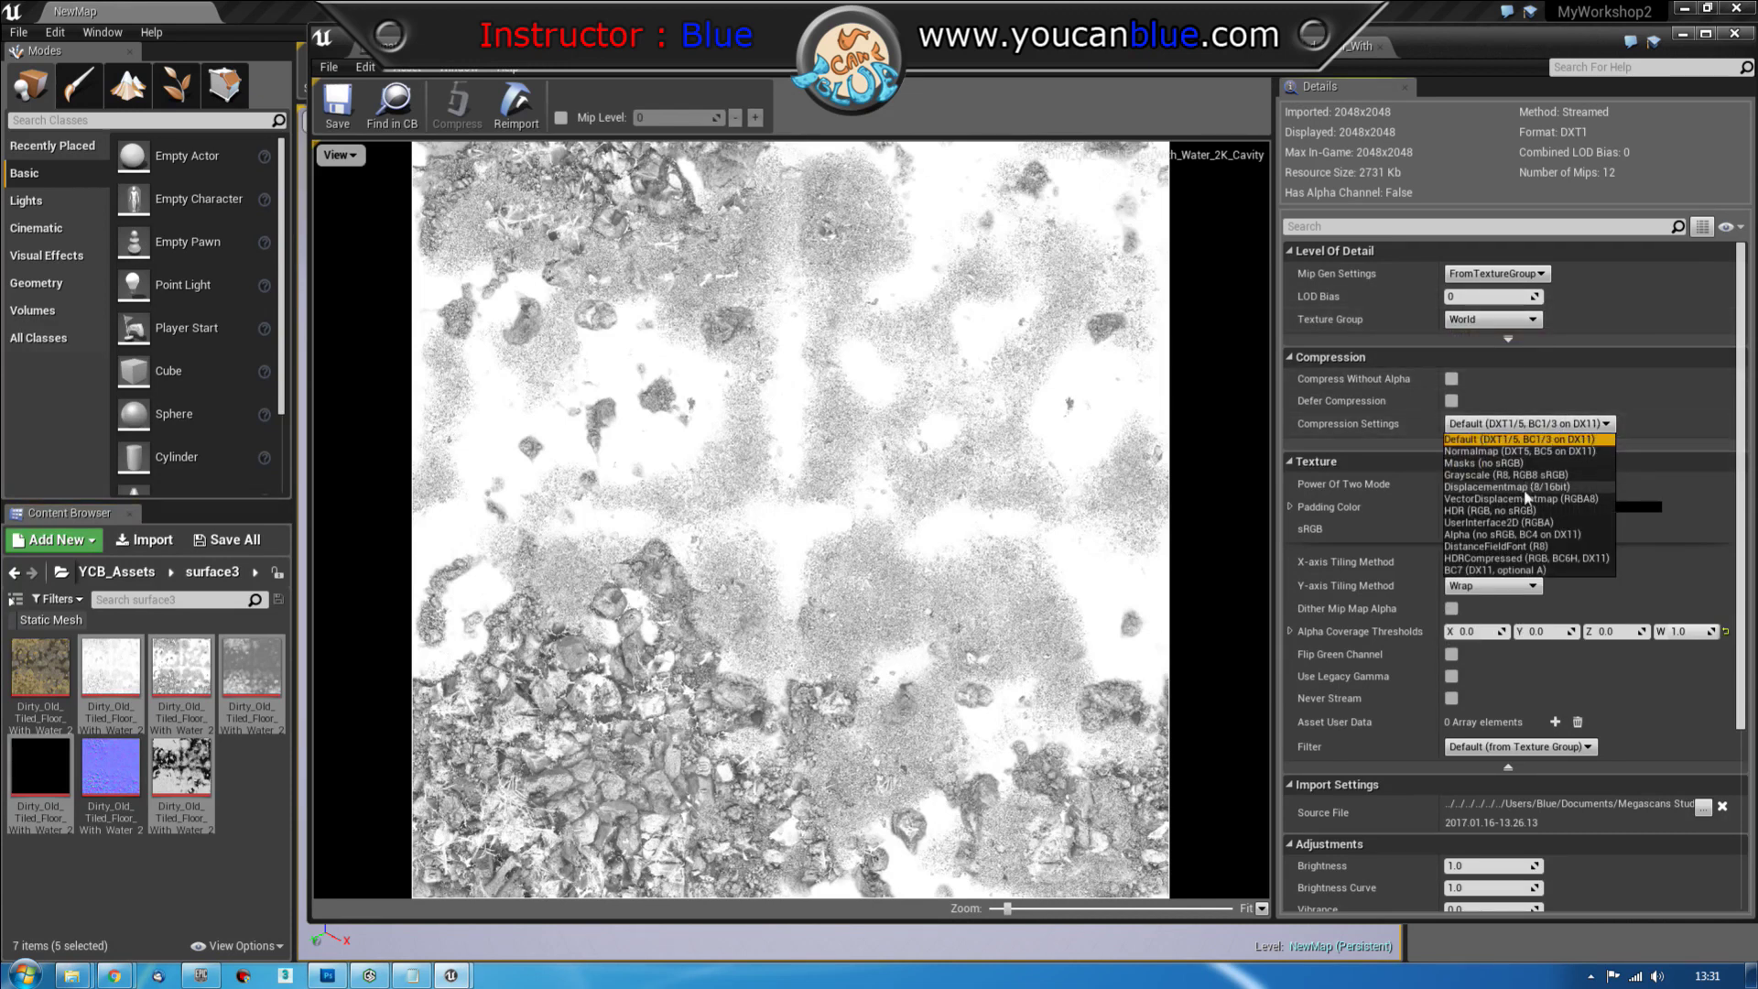
click(1516, 465)
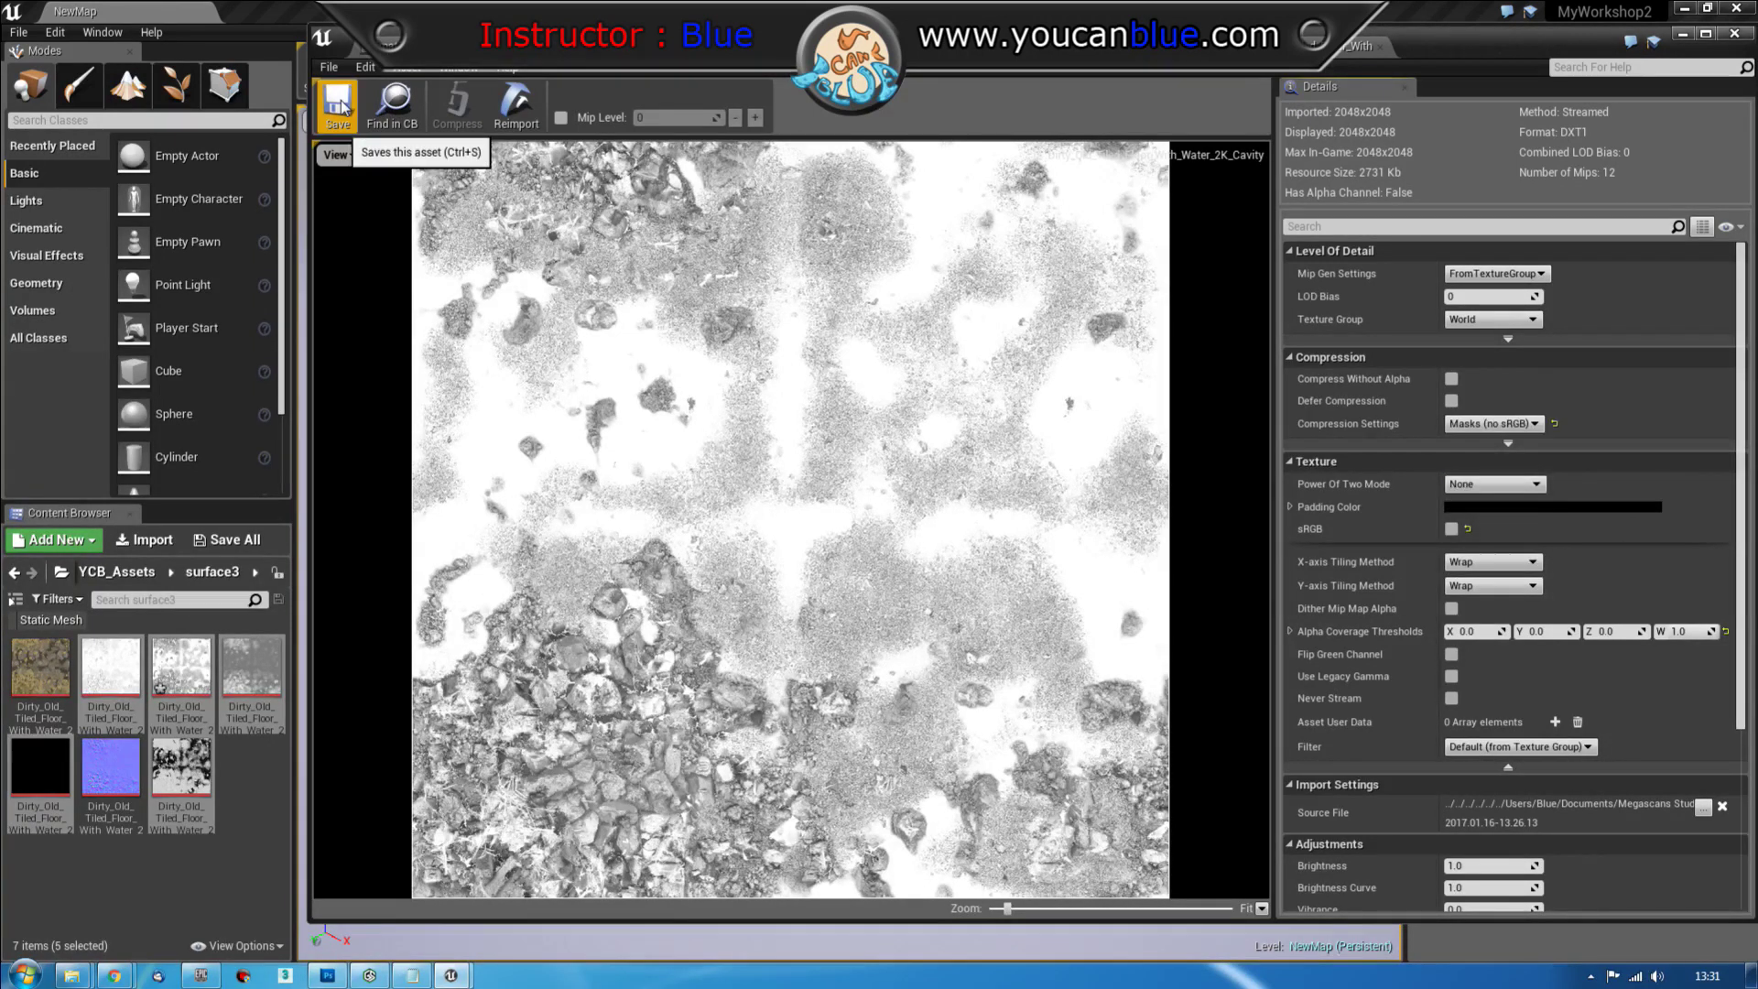
click(340, 107)
click(380, 108)
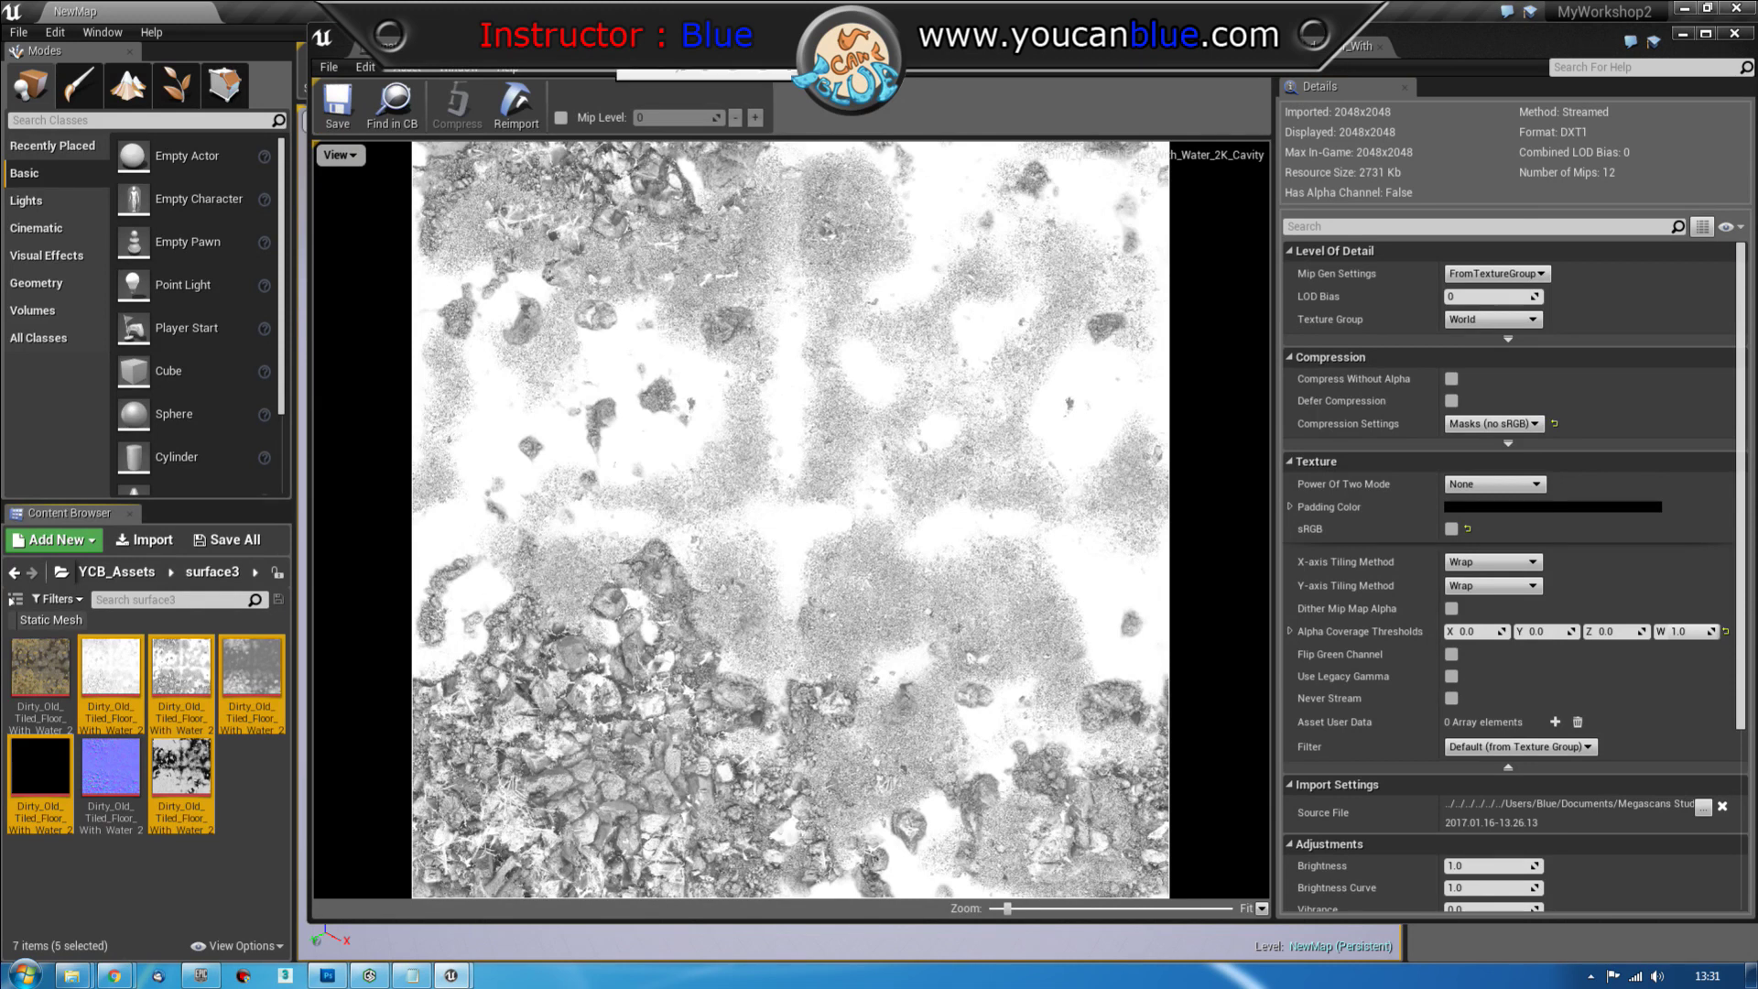
Set the AO texture's compression to Masks (no sRGB), save it, and clear the texture selection in surface3
click(601, 51)
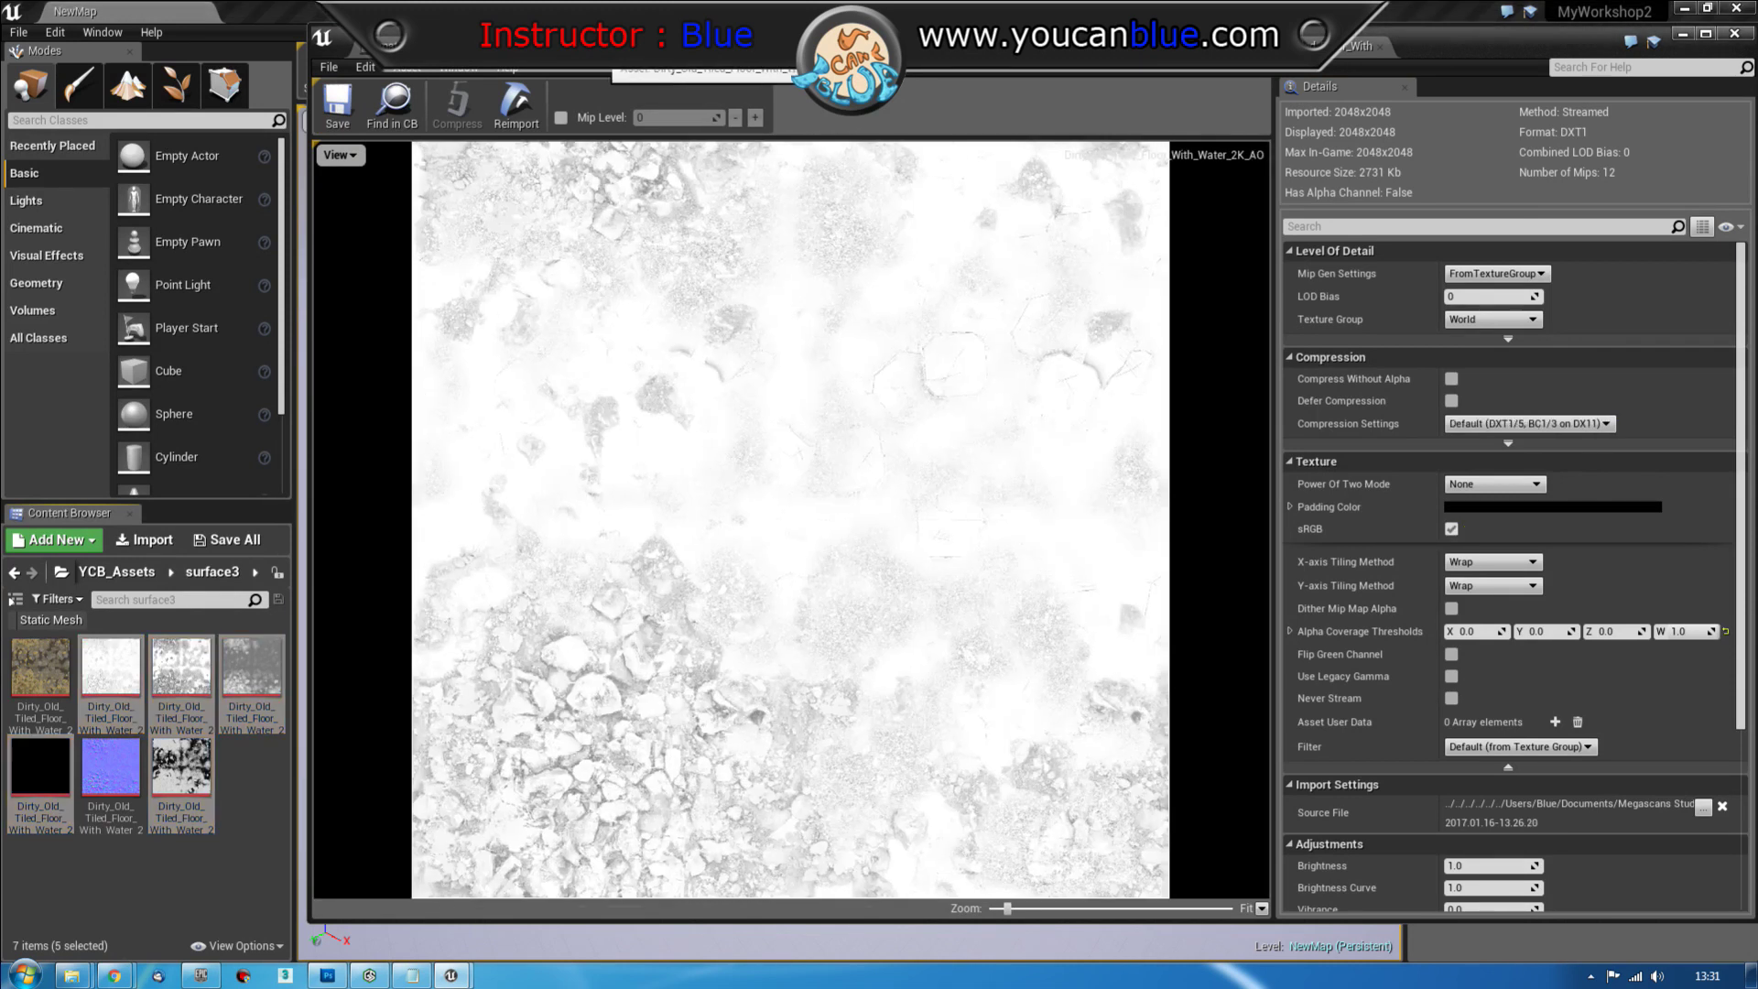
click(1521, 426)
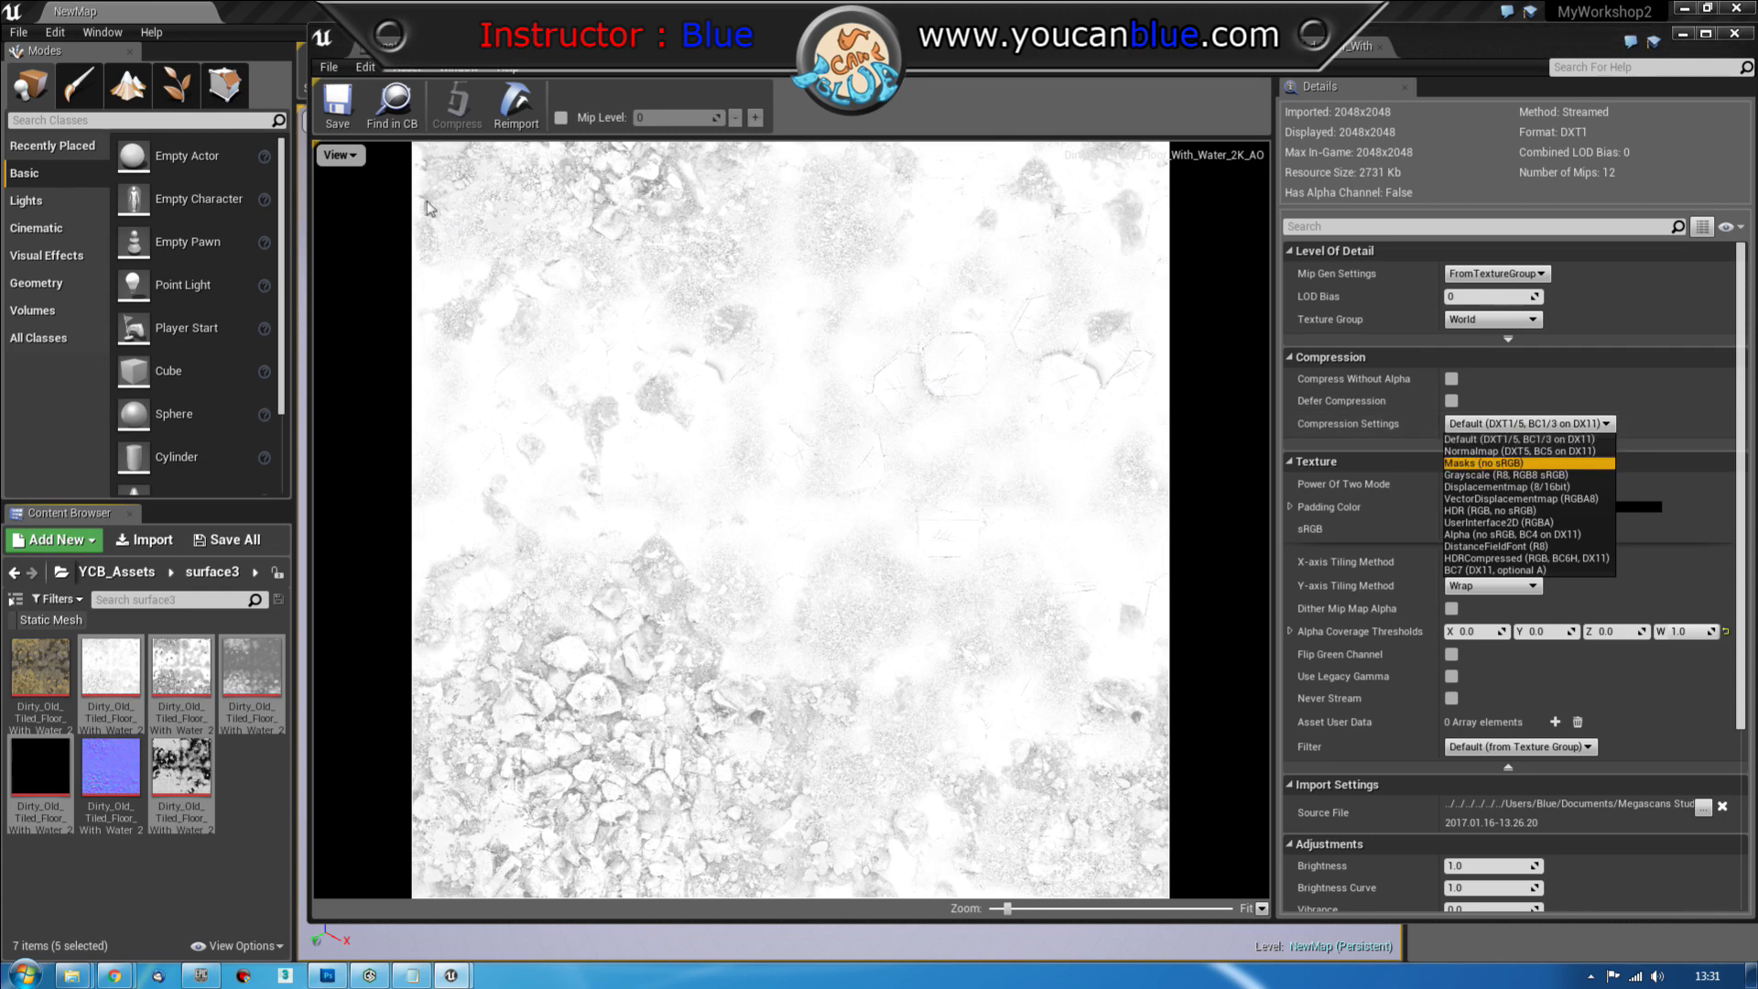
key(Return)
click(339, 108)
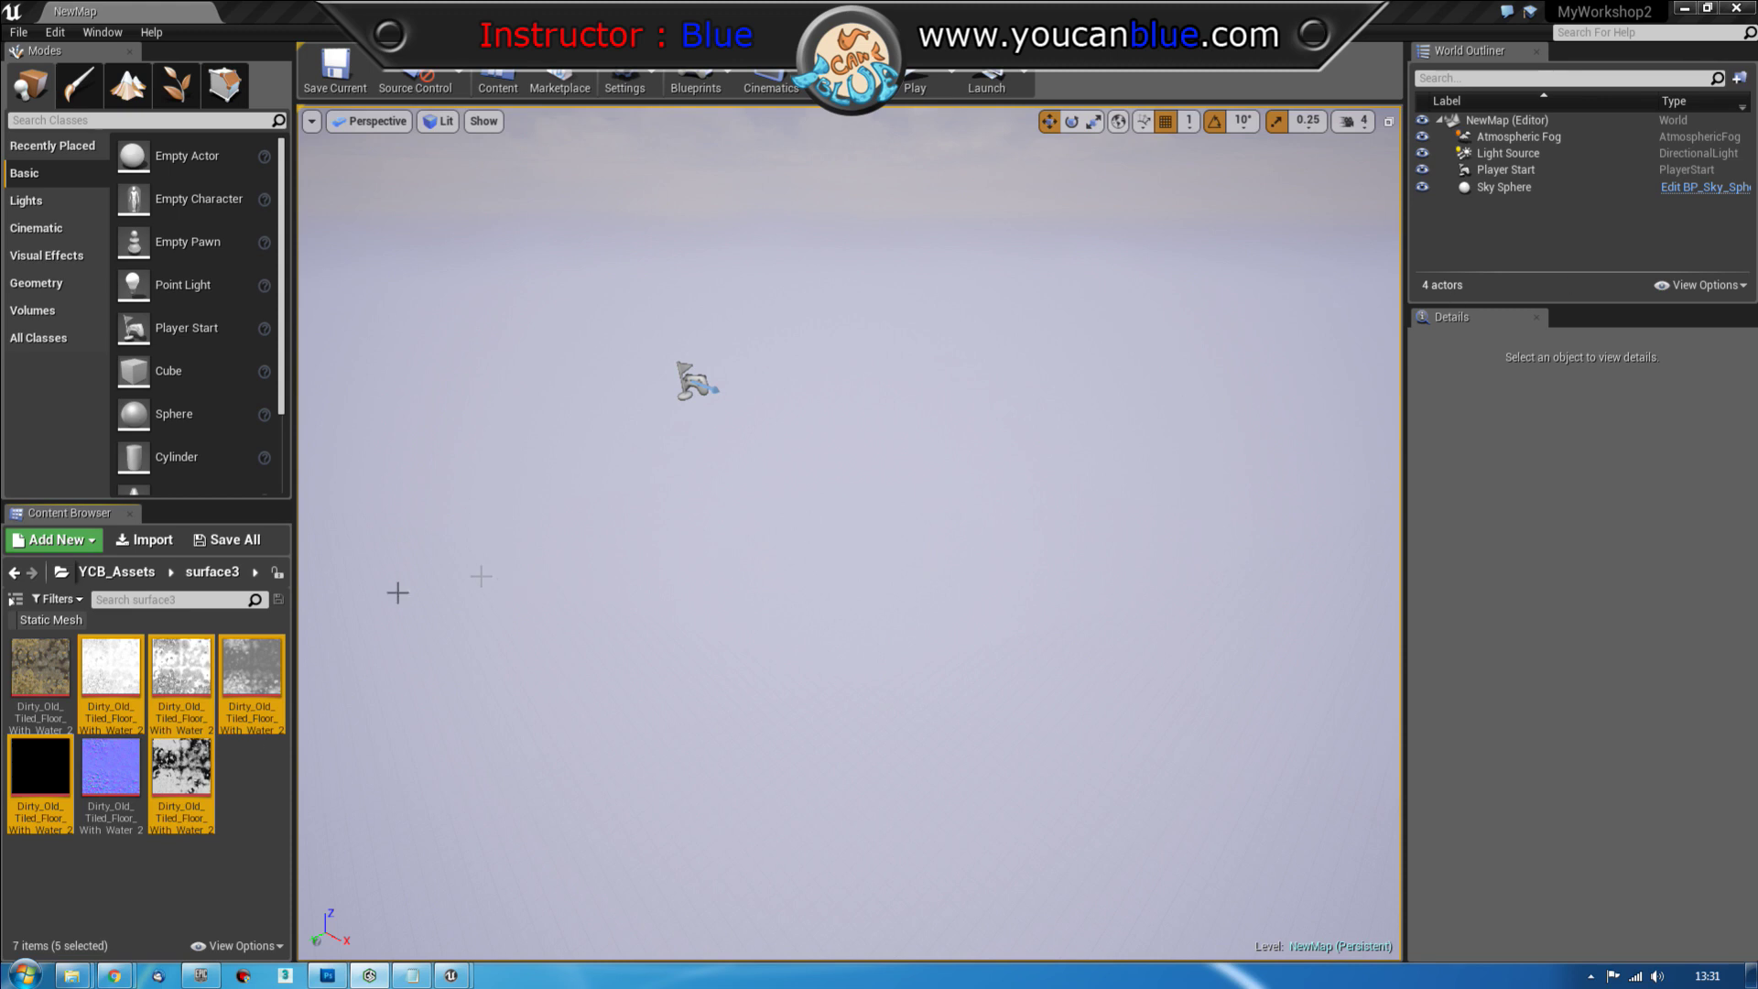
click(267, 805)
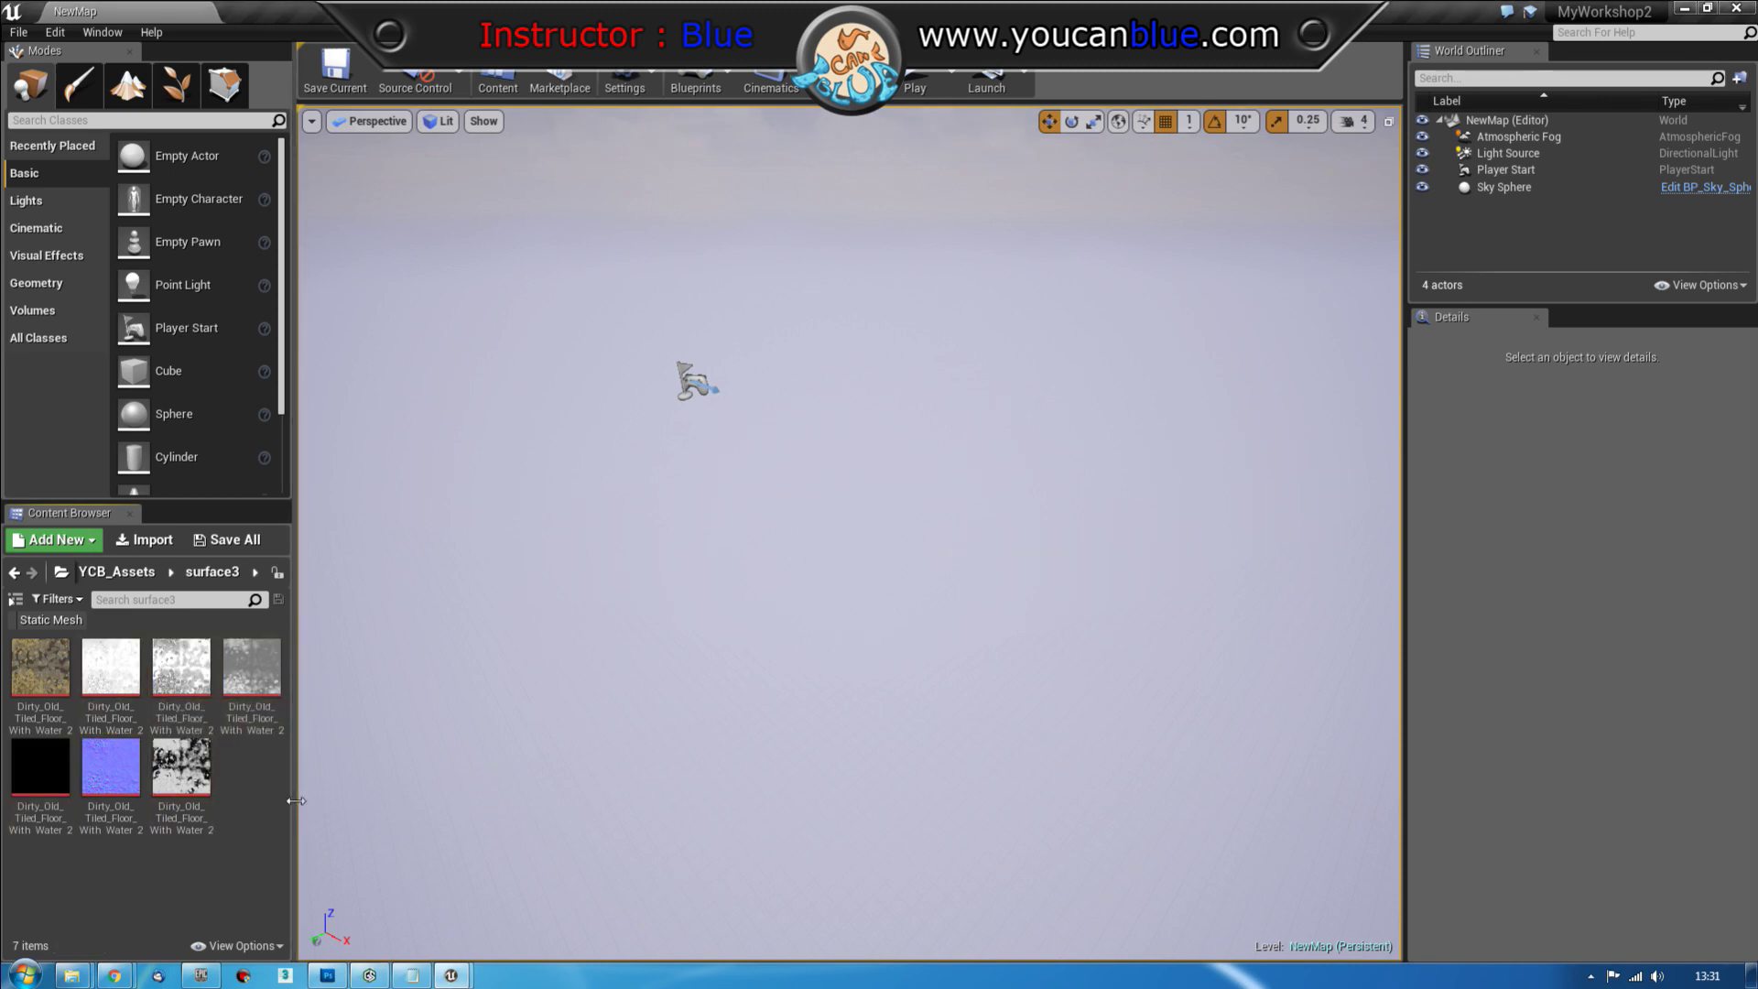
Browse the Textures and Assets folders inside GAMEDEV FOLDER on the store drive in Windows Explorer
mouse_move(183, 779)
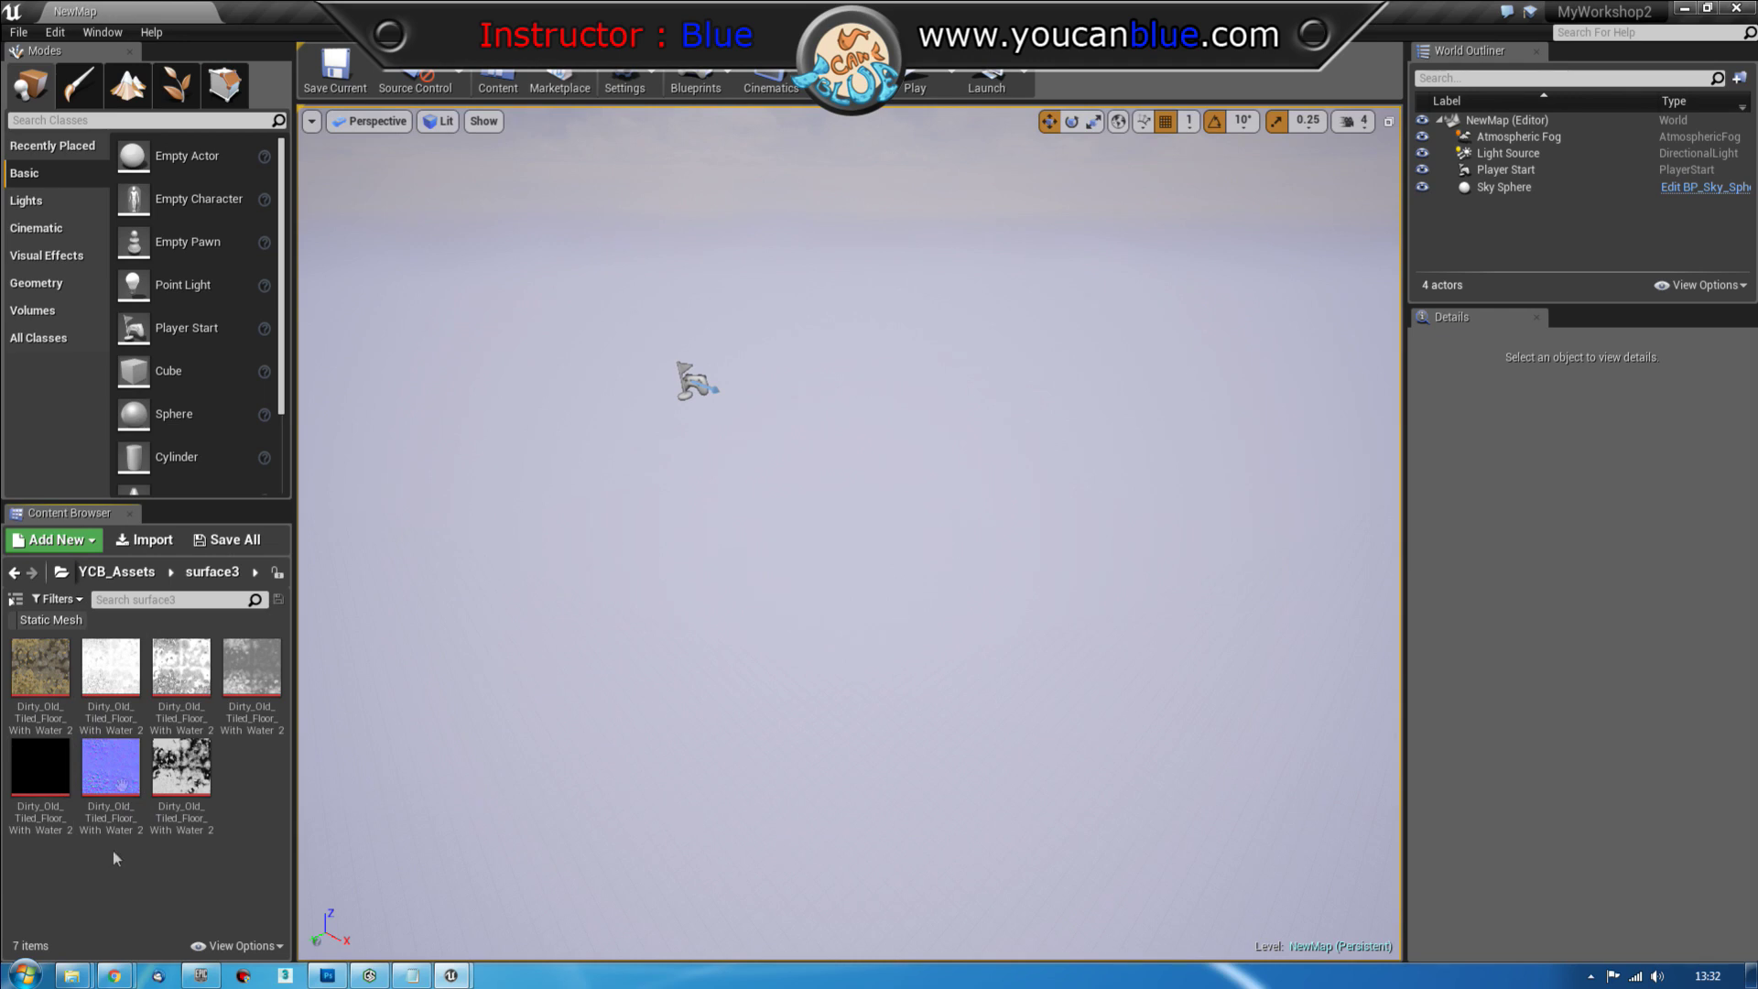
mouse_move(111, 743)
mouse_move(73, 975)
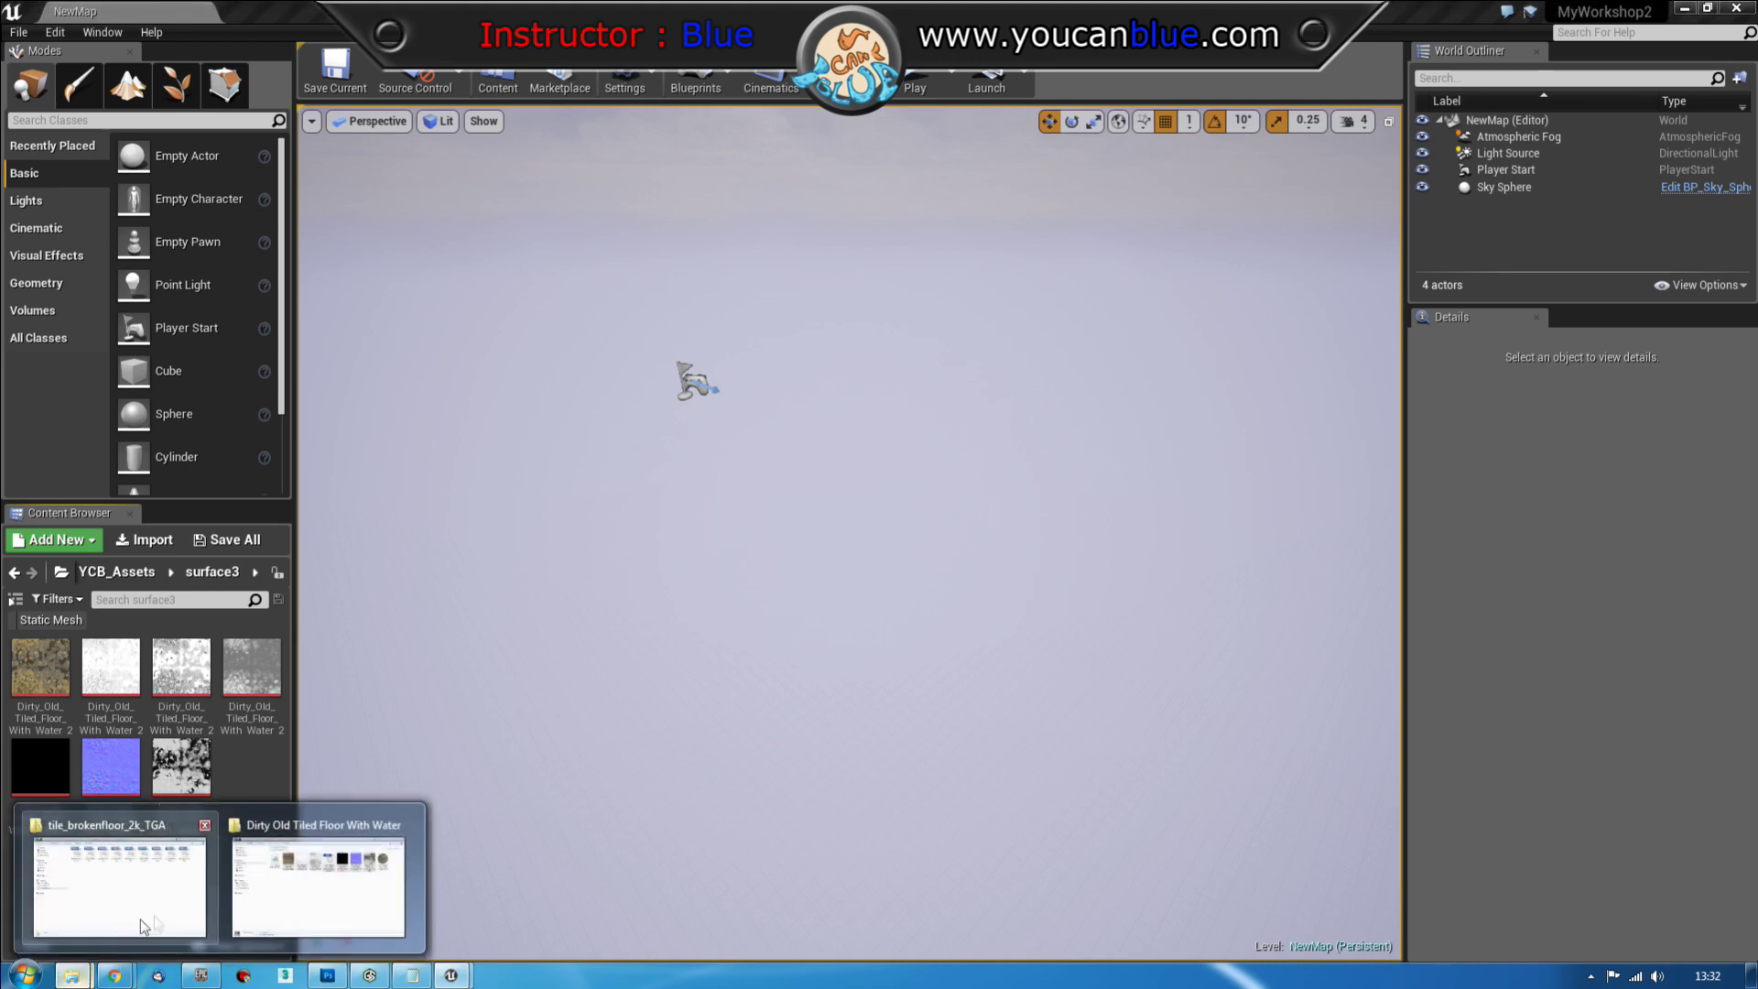
mouse_move(129, 901)
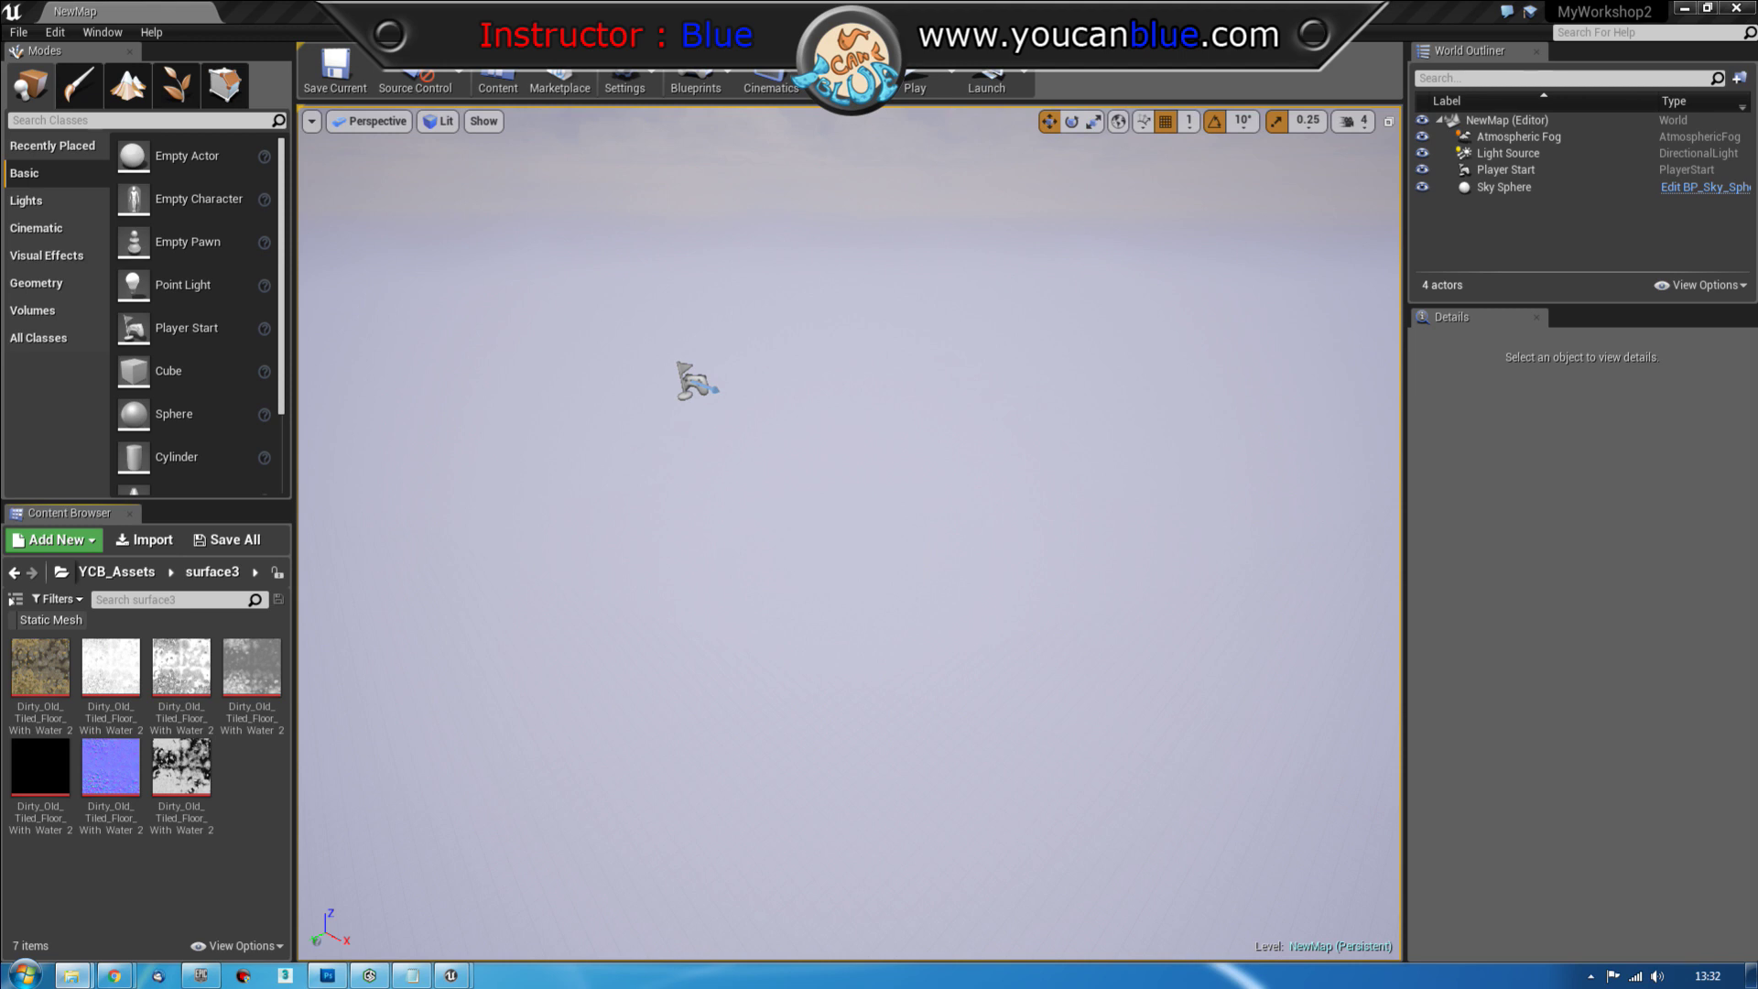
drag(1757, 192, 652, 128)
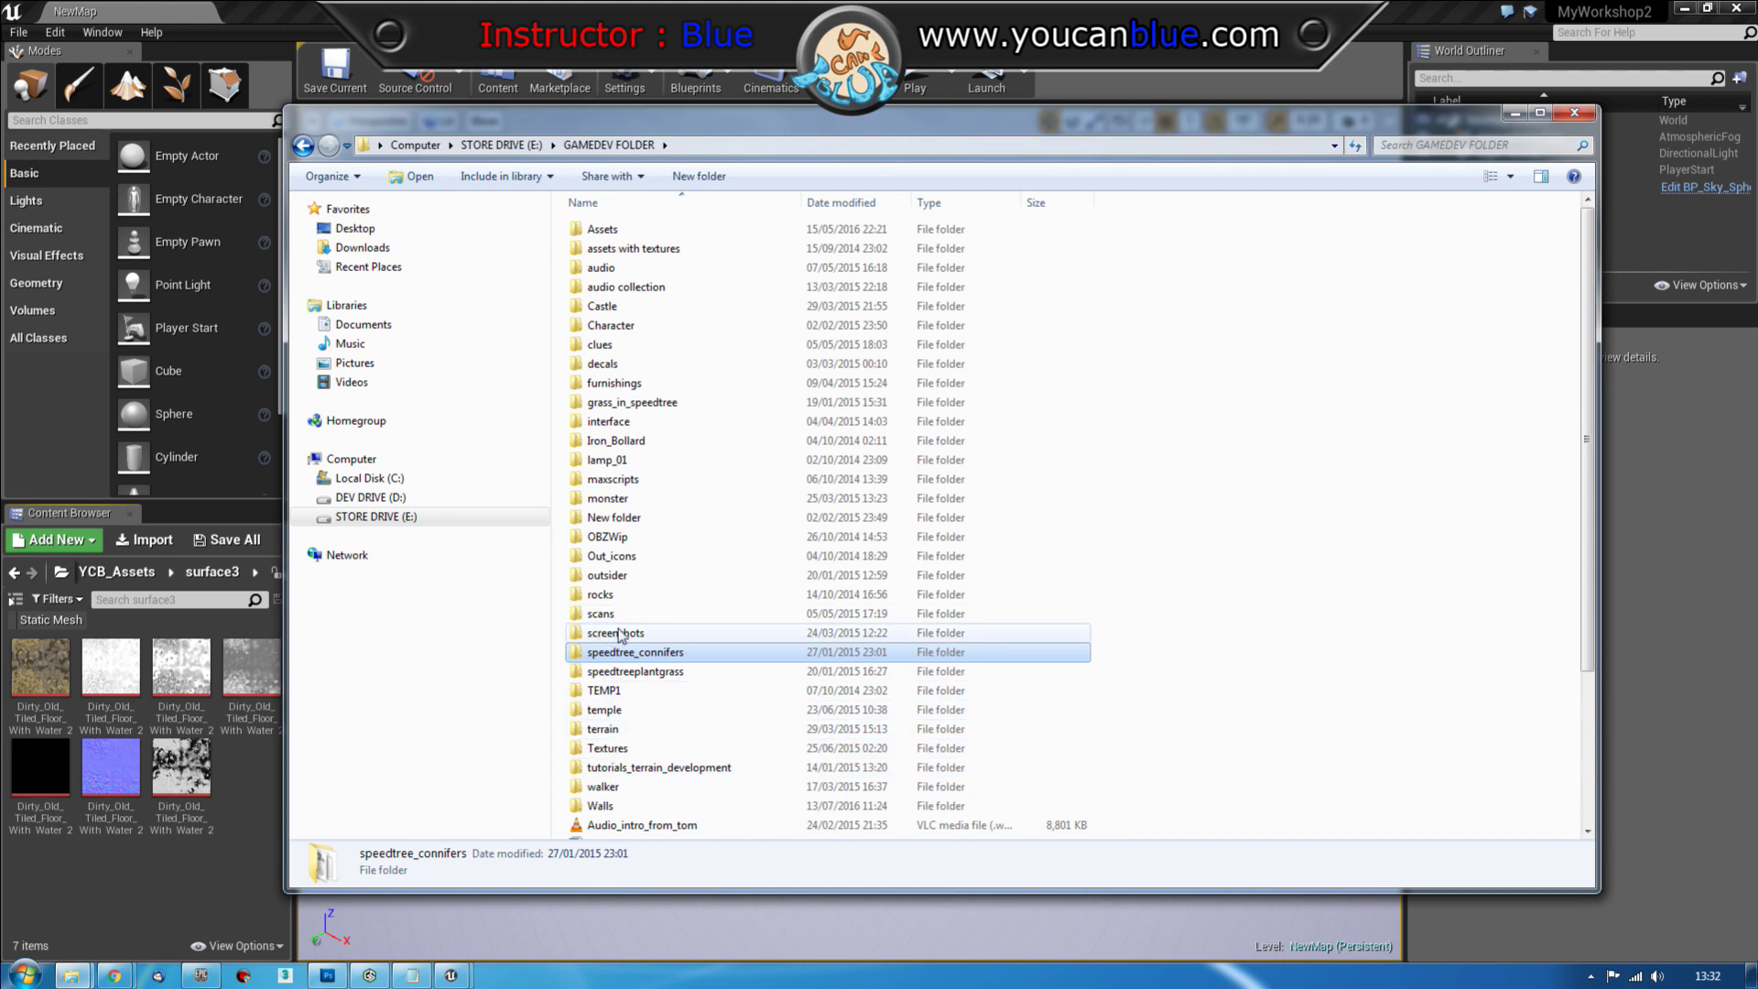
double_click(611, 749)
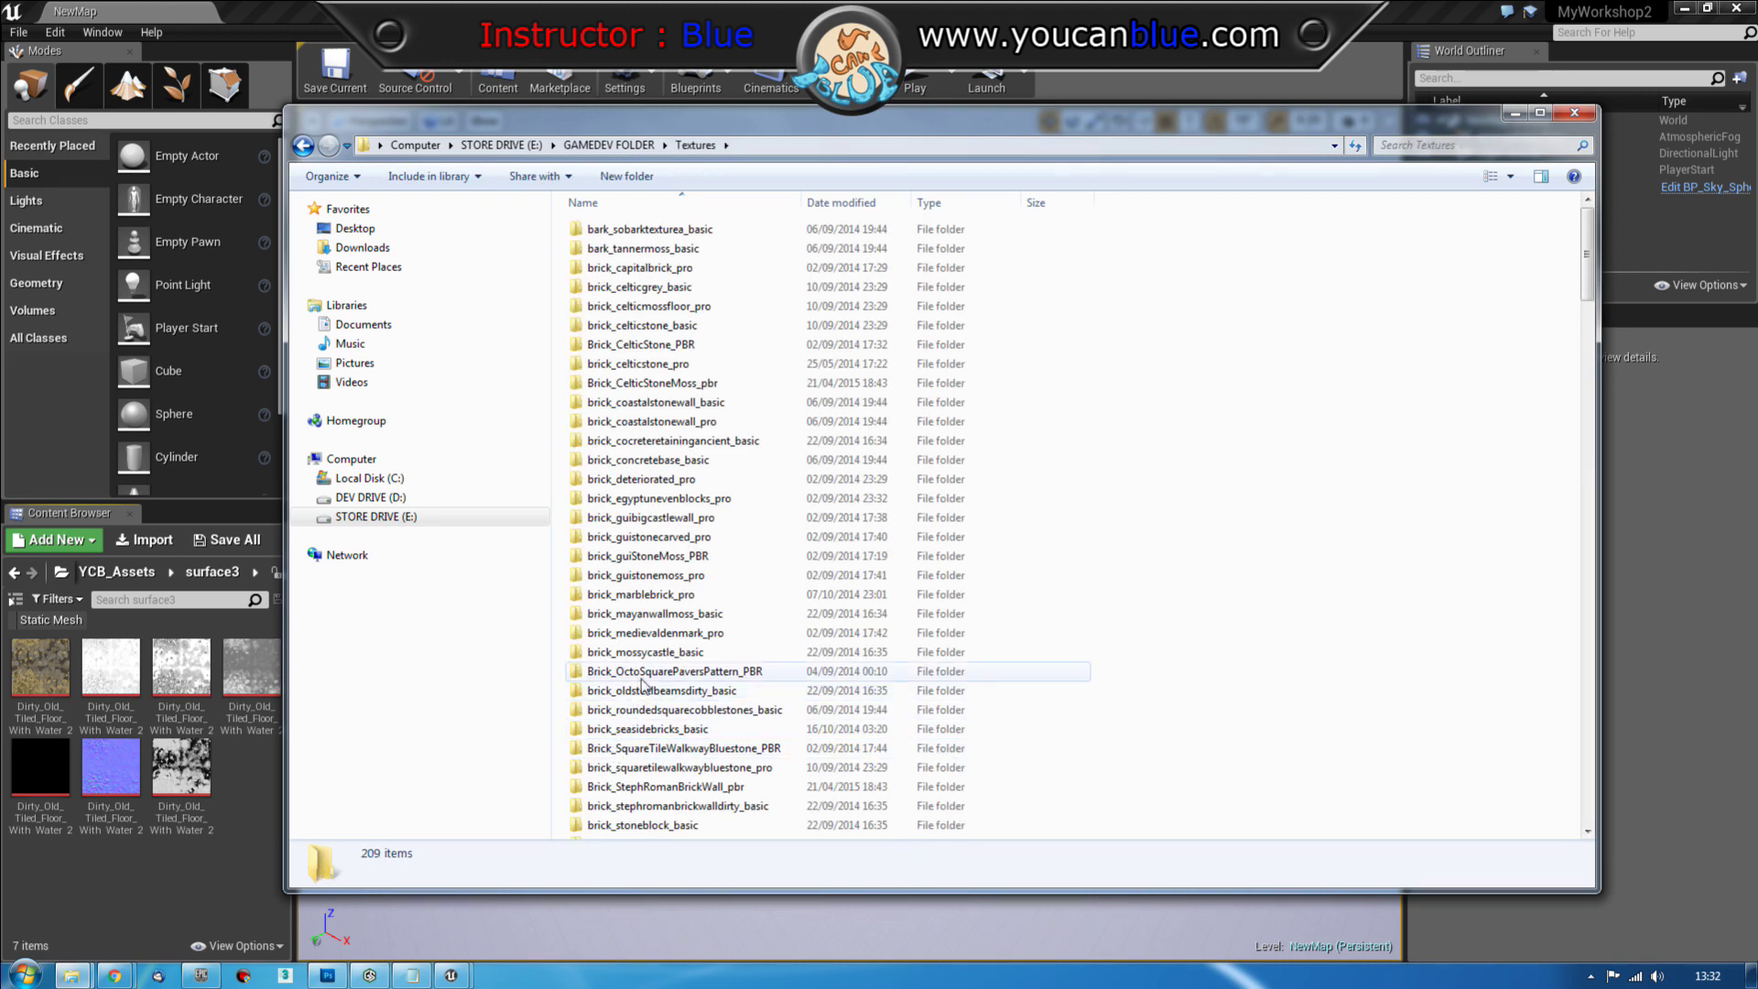
scroll(640, 696, down, 20)
scroll(644, 683, down, 20)
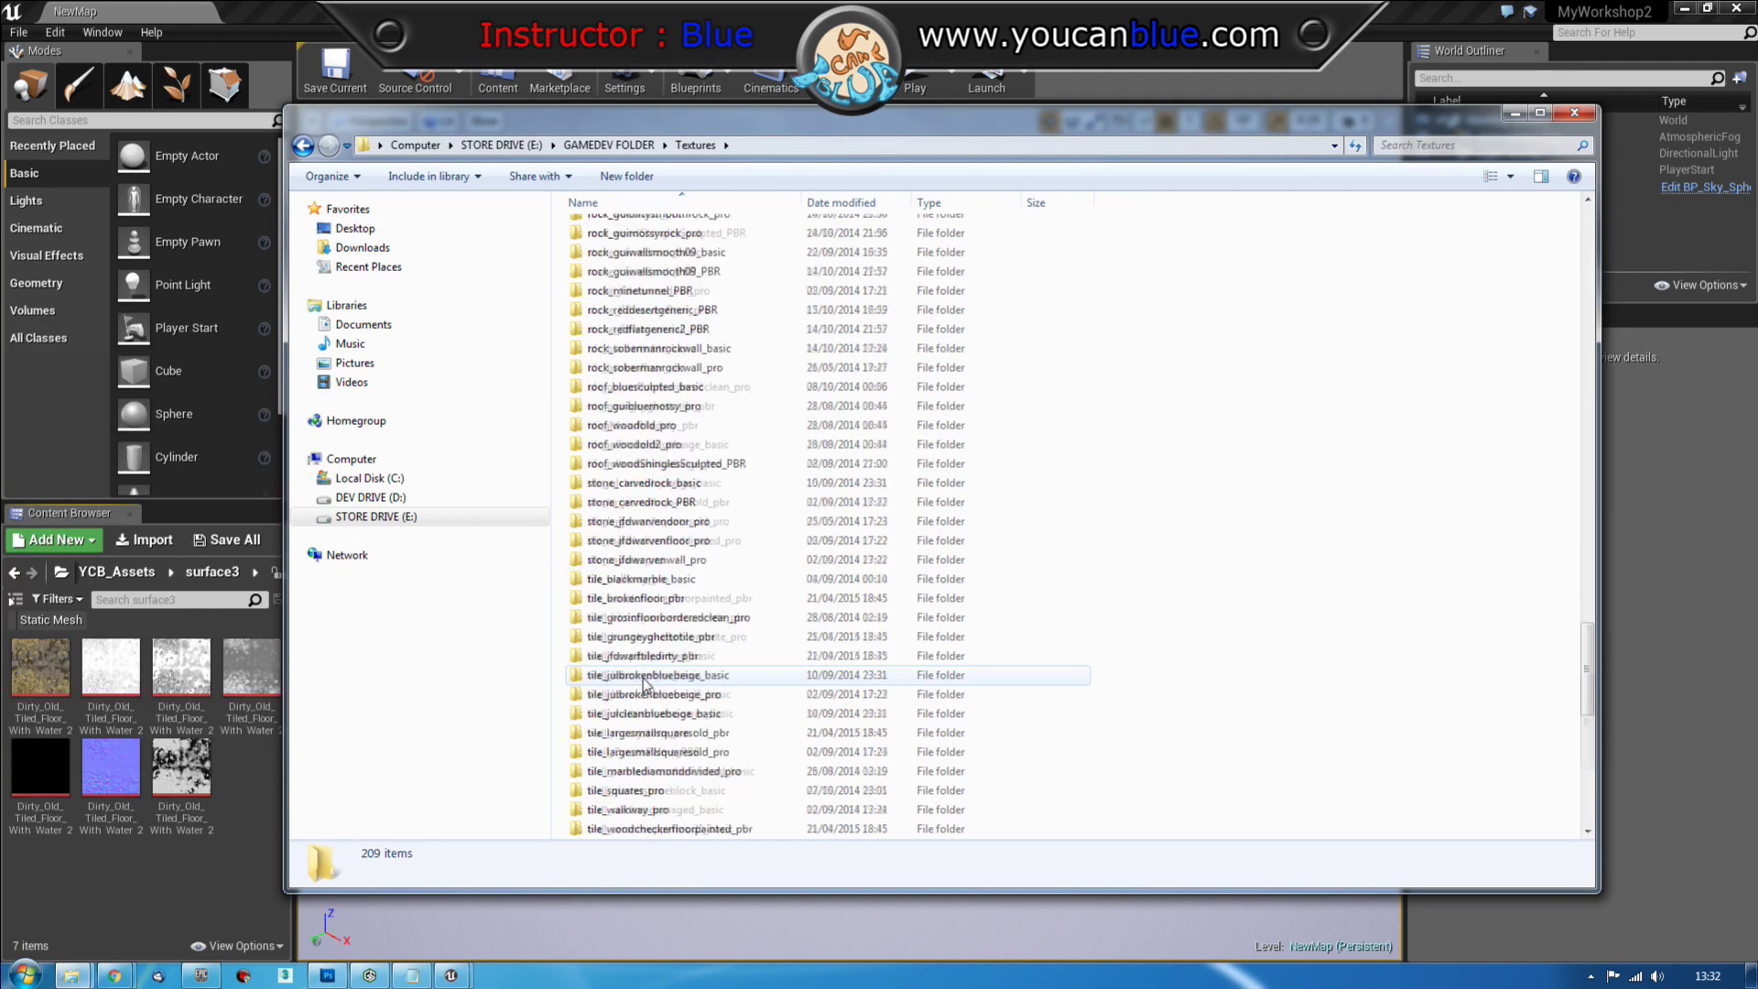
key(BackSpace)
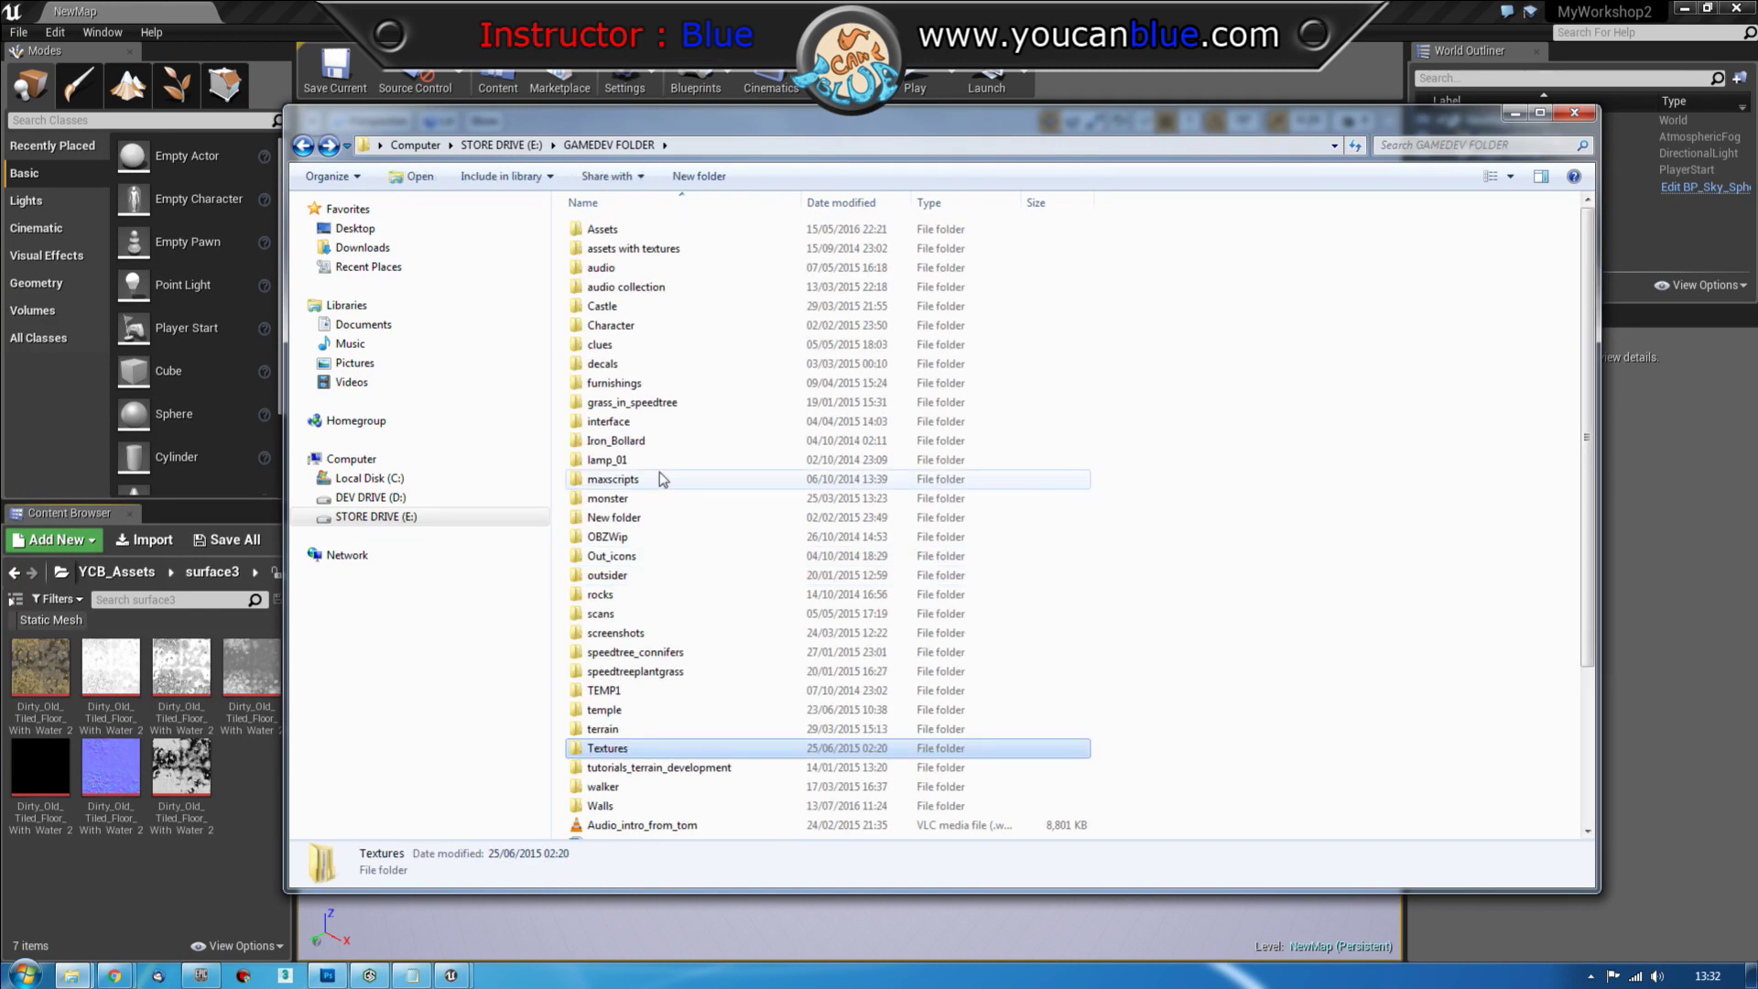
double_click(604, 231)
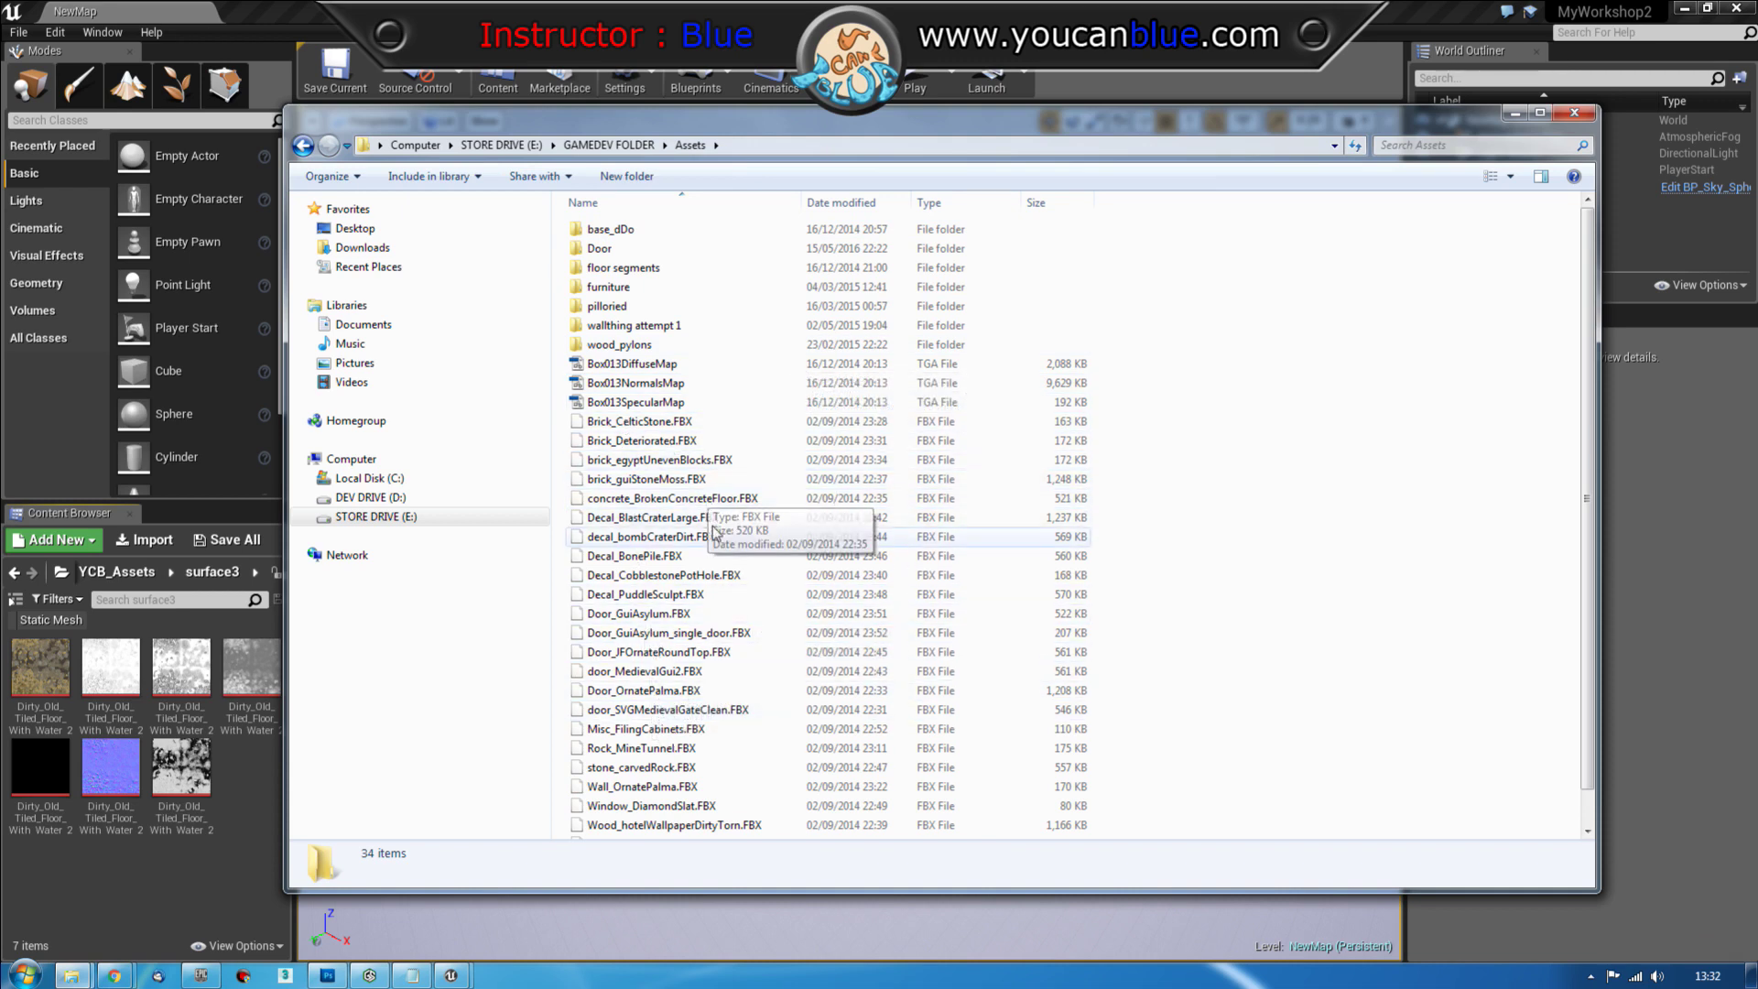
scroll(718, 538, down, 1)
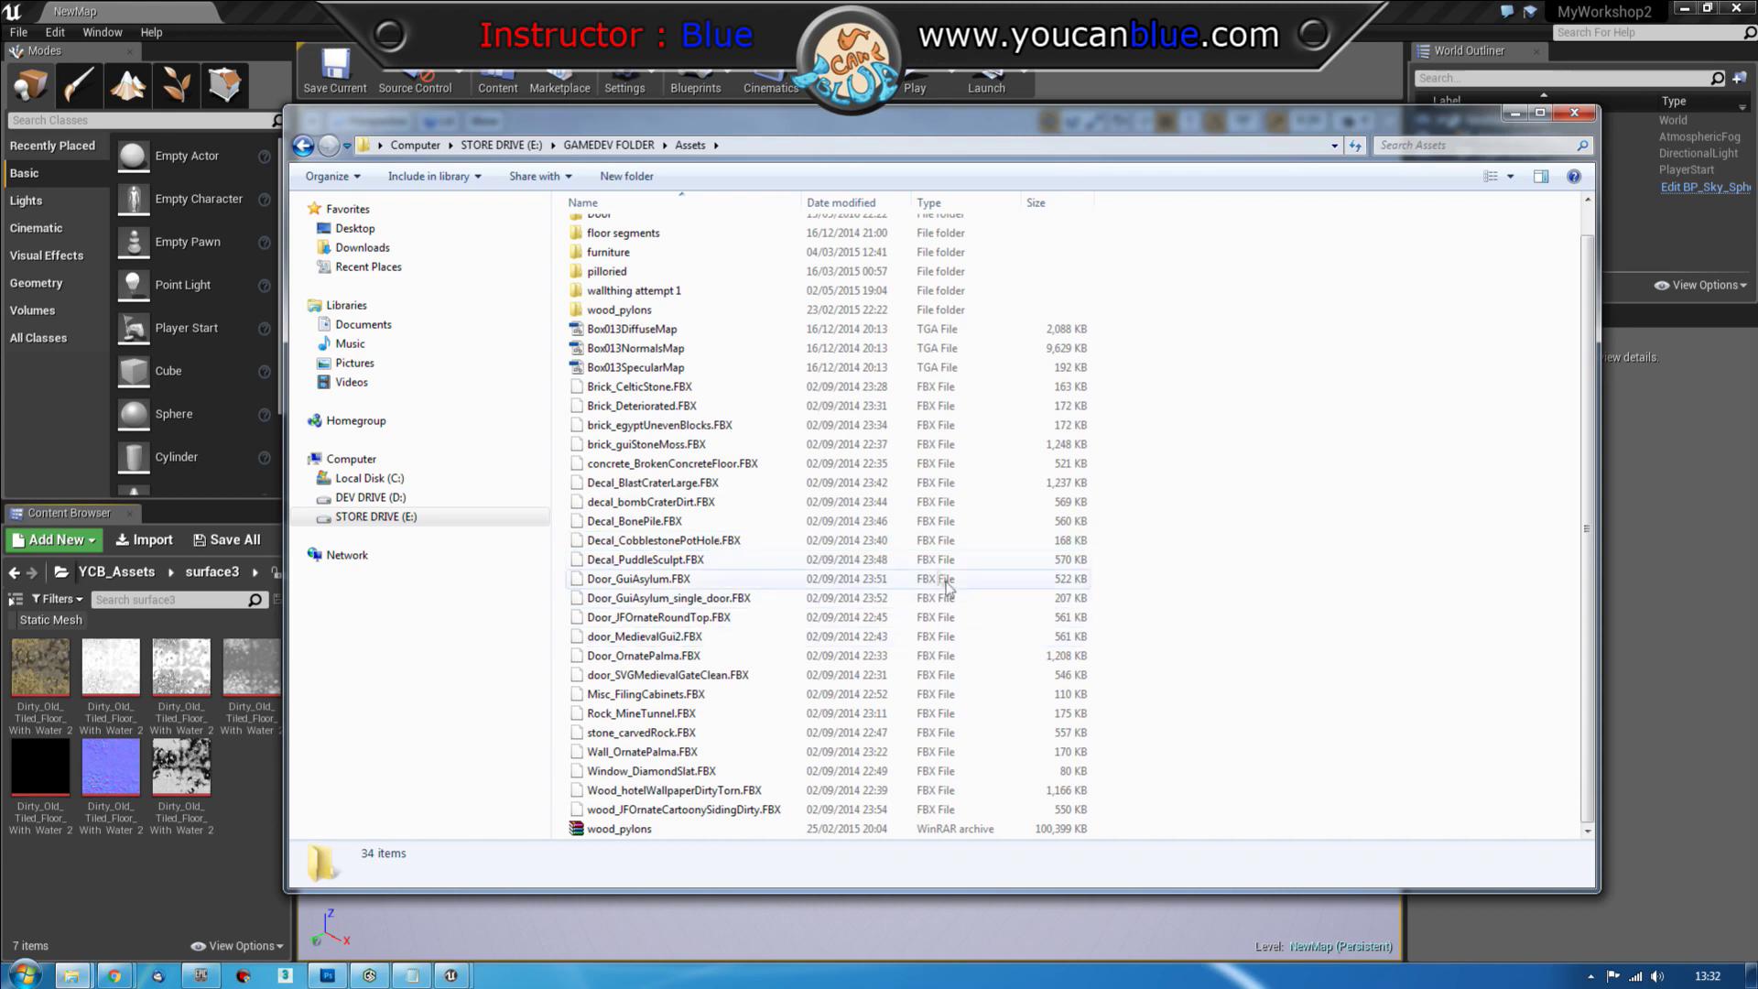
key(BackSpace)
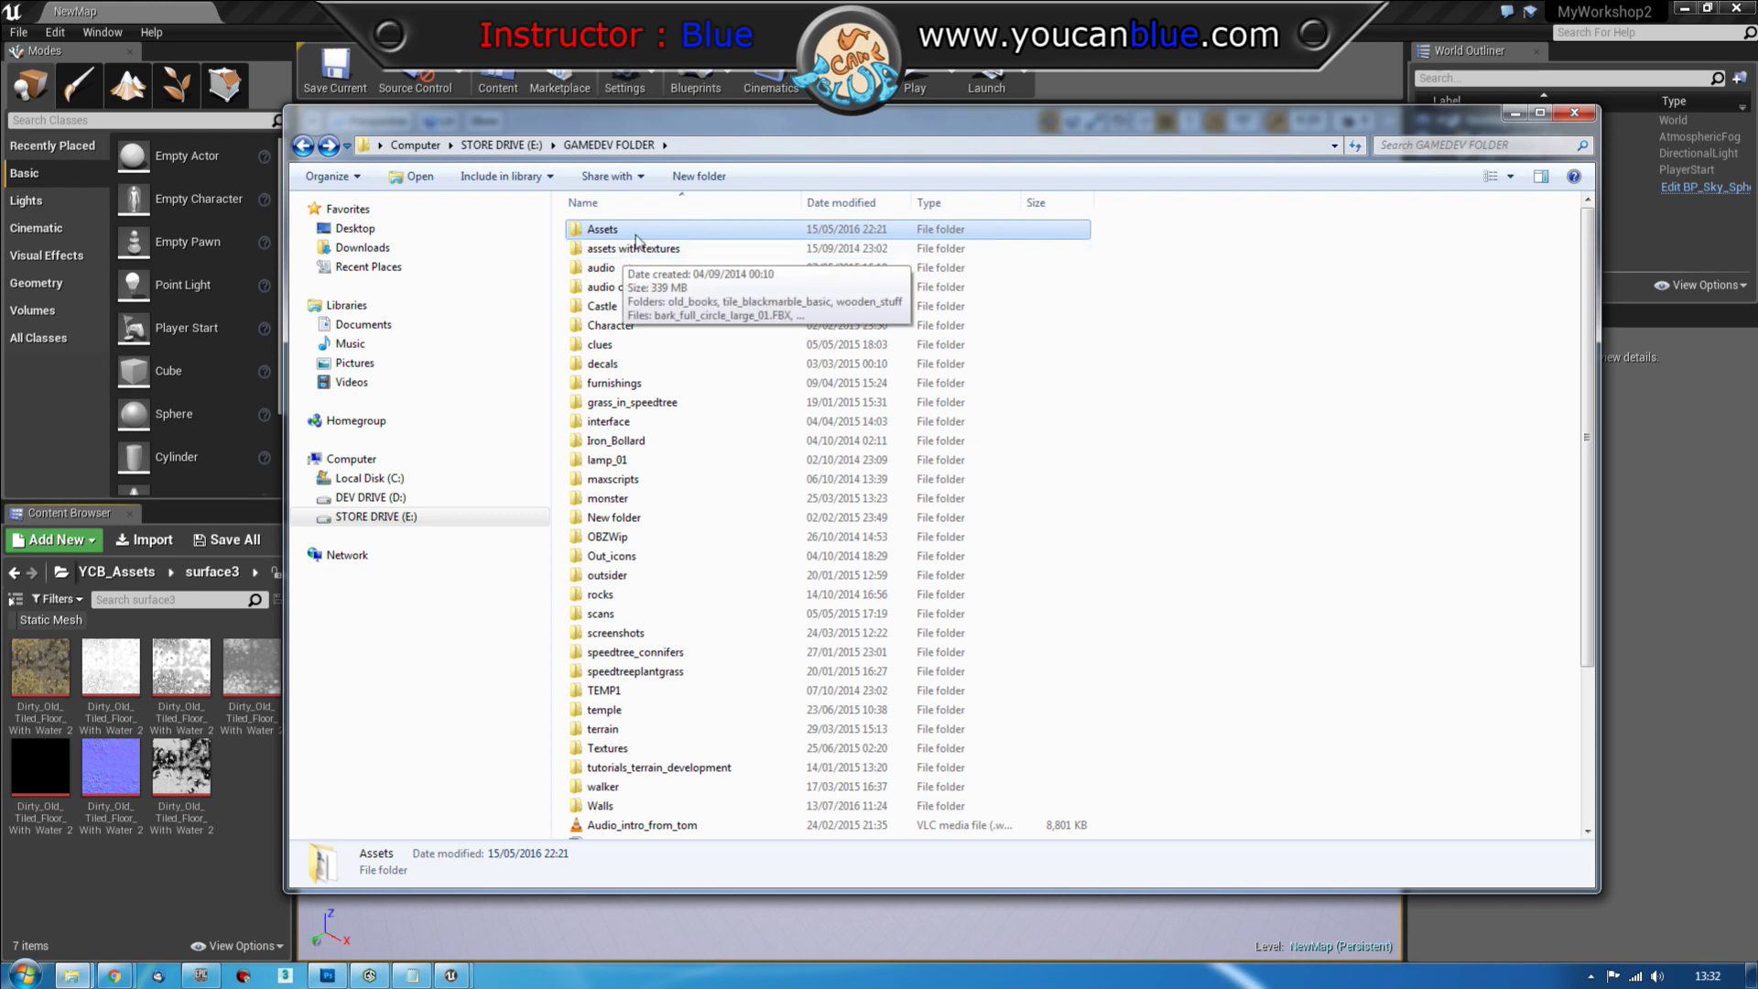
drag(659, 122, 1757, 238)
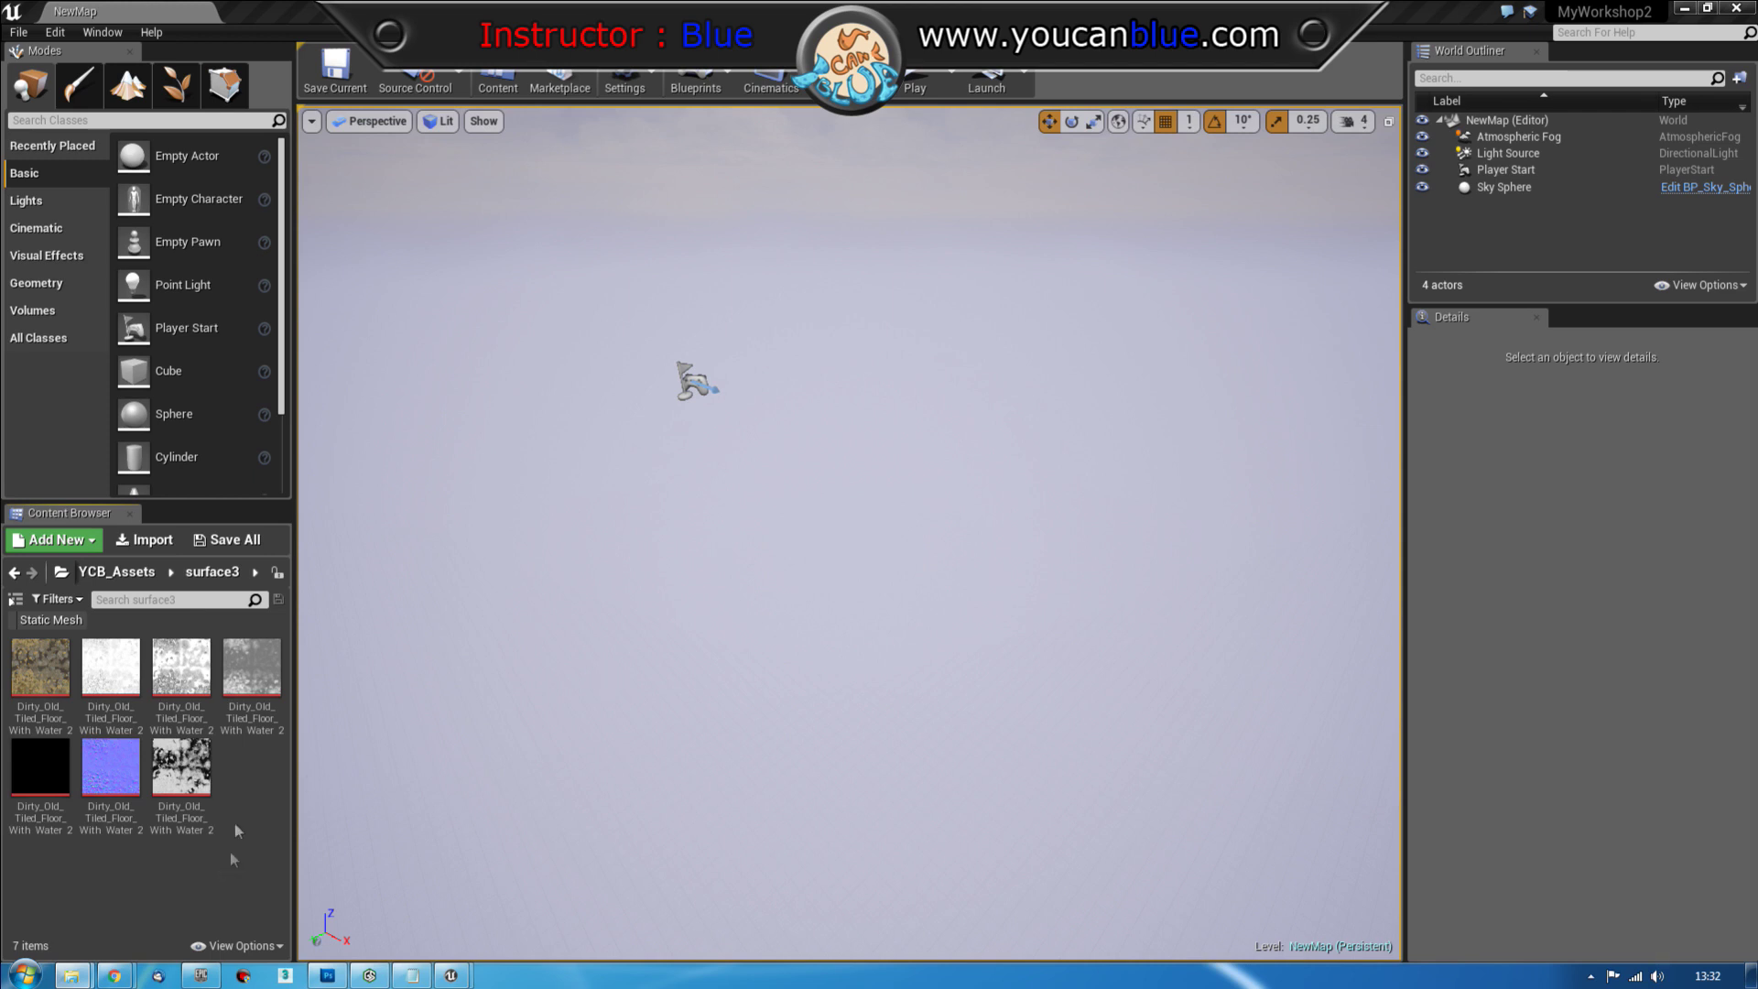
Create a material from the Albedo texture in surface3 and name it Dirty_Old_Tiled_Floor_With_Water_2K_mat
right_click(237, 782)
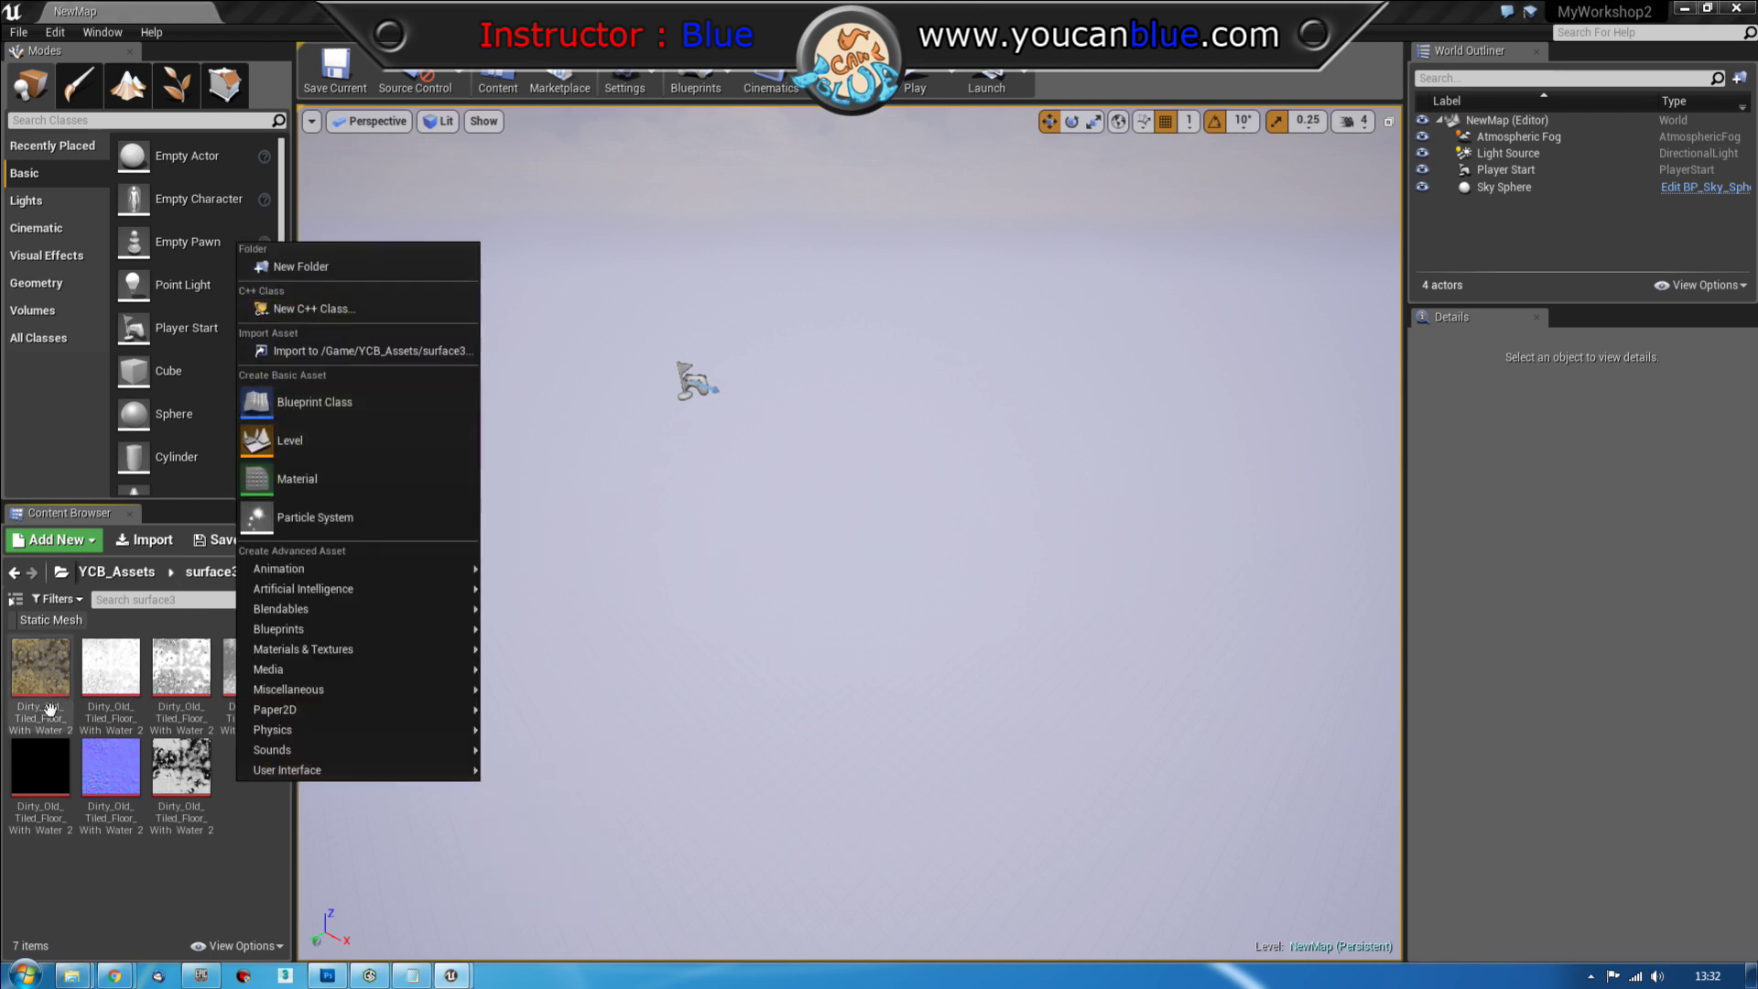
click(41, 667)
right_click(51, 675)
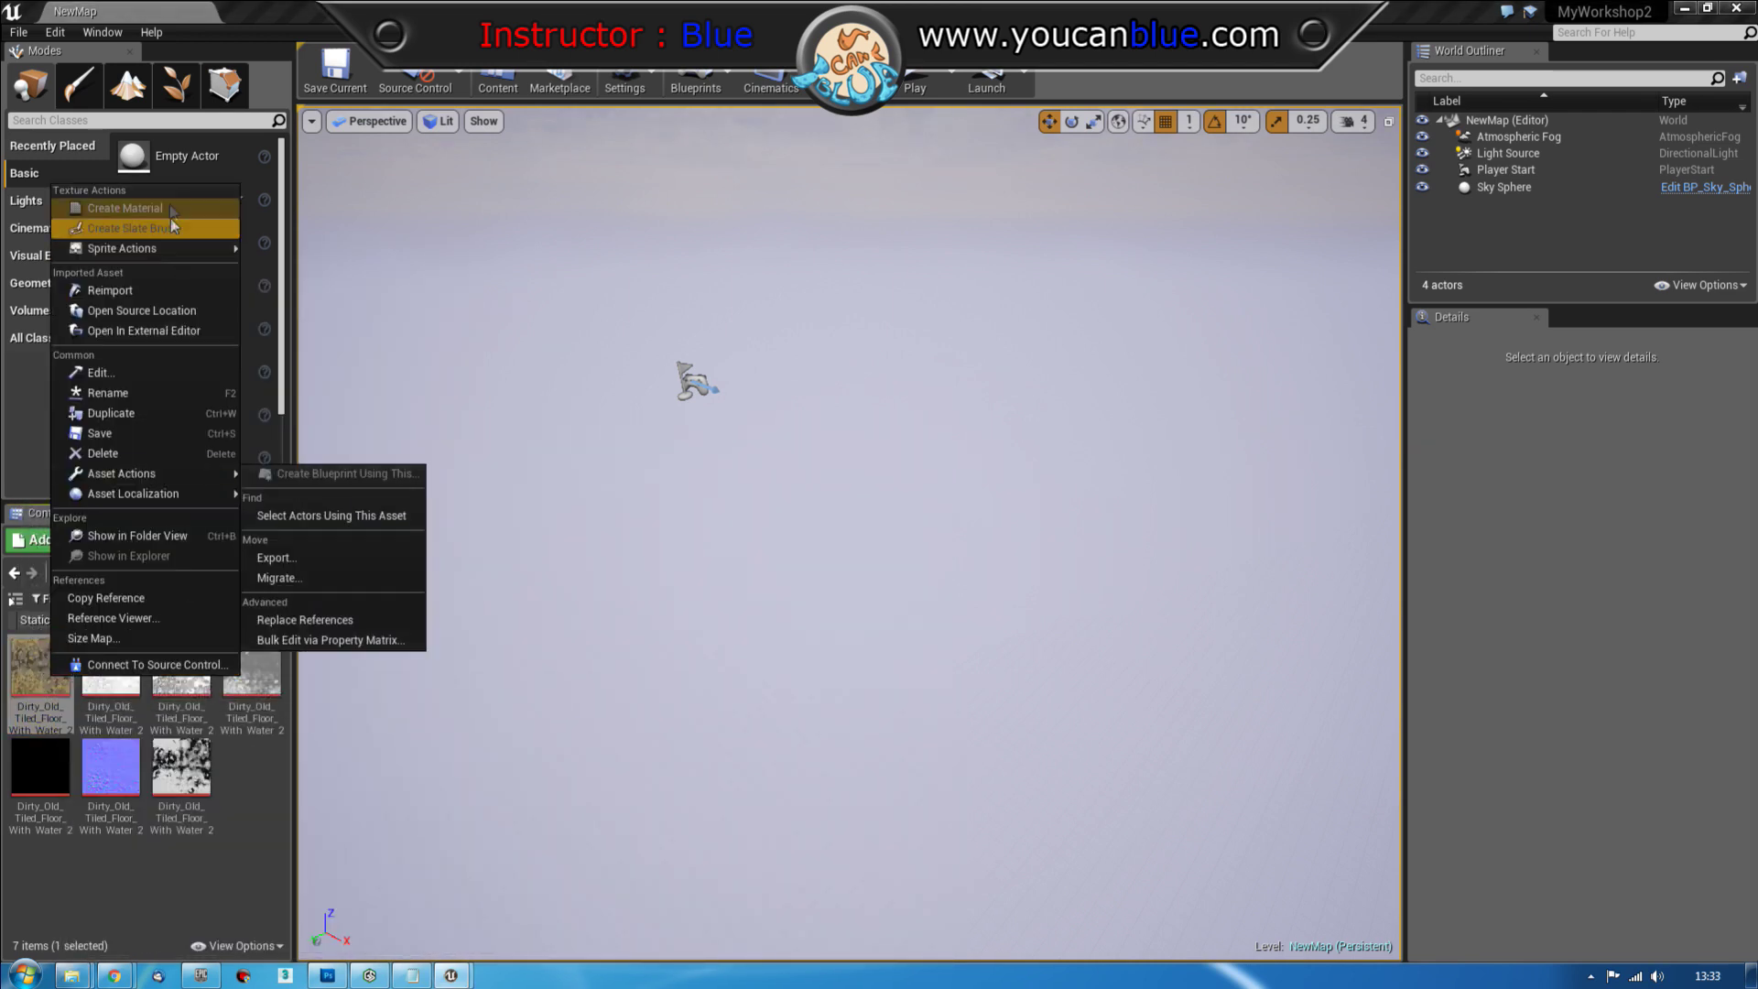
click(110, 208)
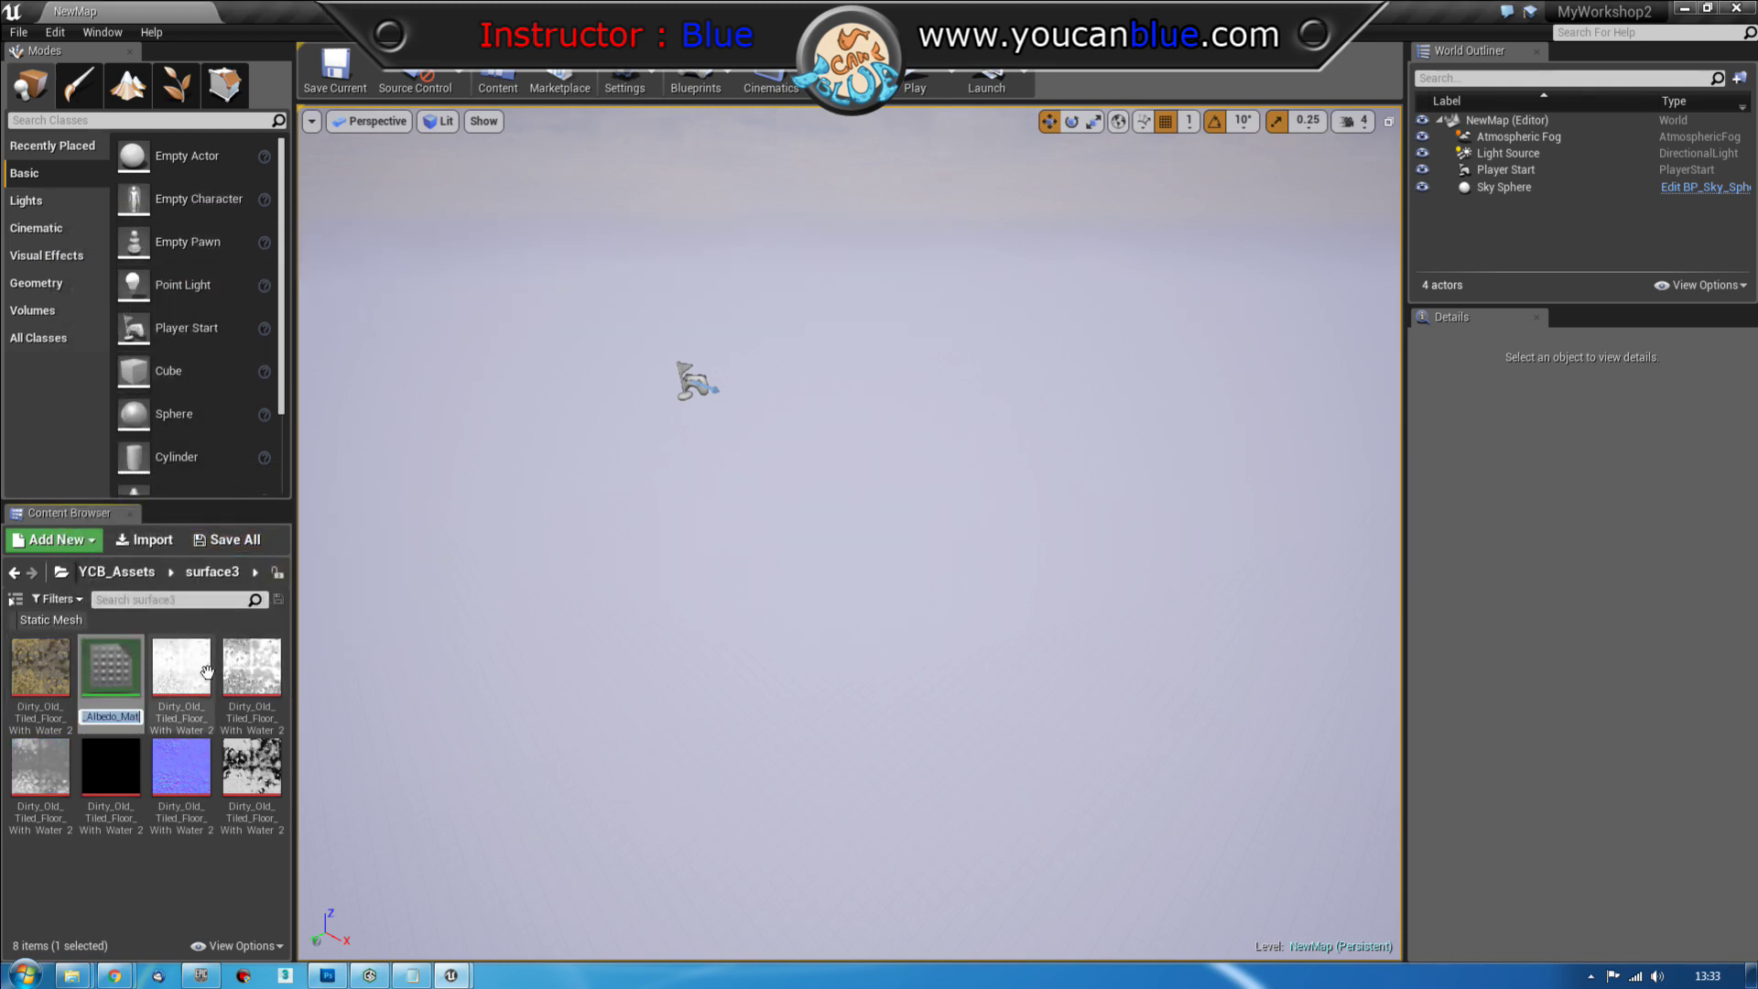
key(Right)
key(BackSpace)
key(BackSpace)
key(BackSpace)
key(BackSpace)
key(BackSpace)
key(BackSpace)
key(BackSpace)
text(Mat)
key(Return)
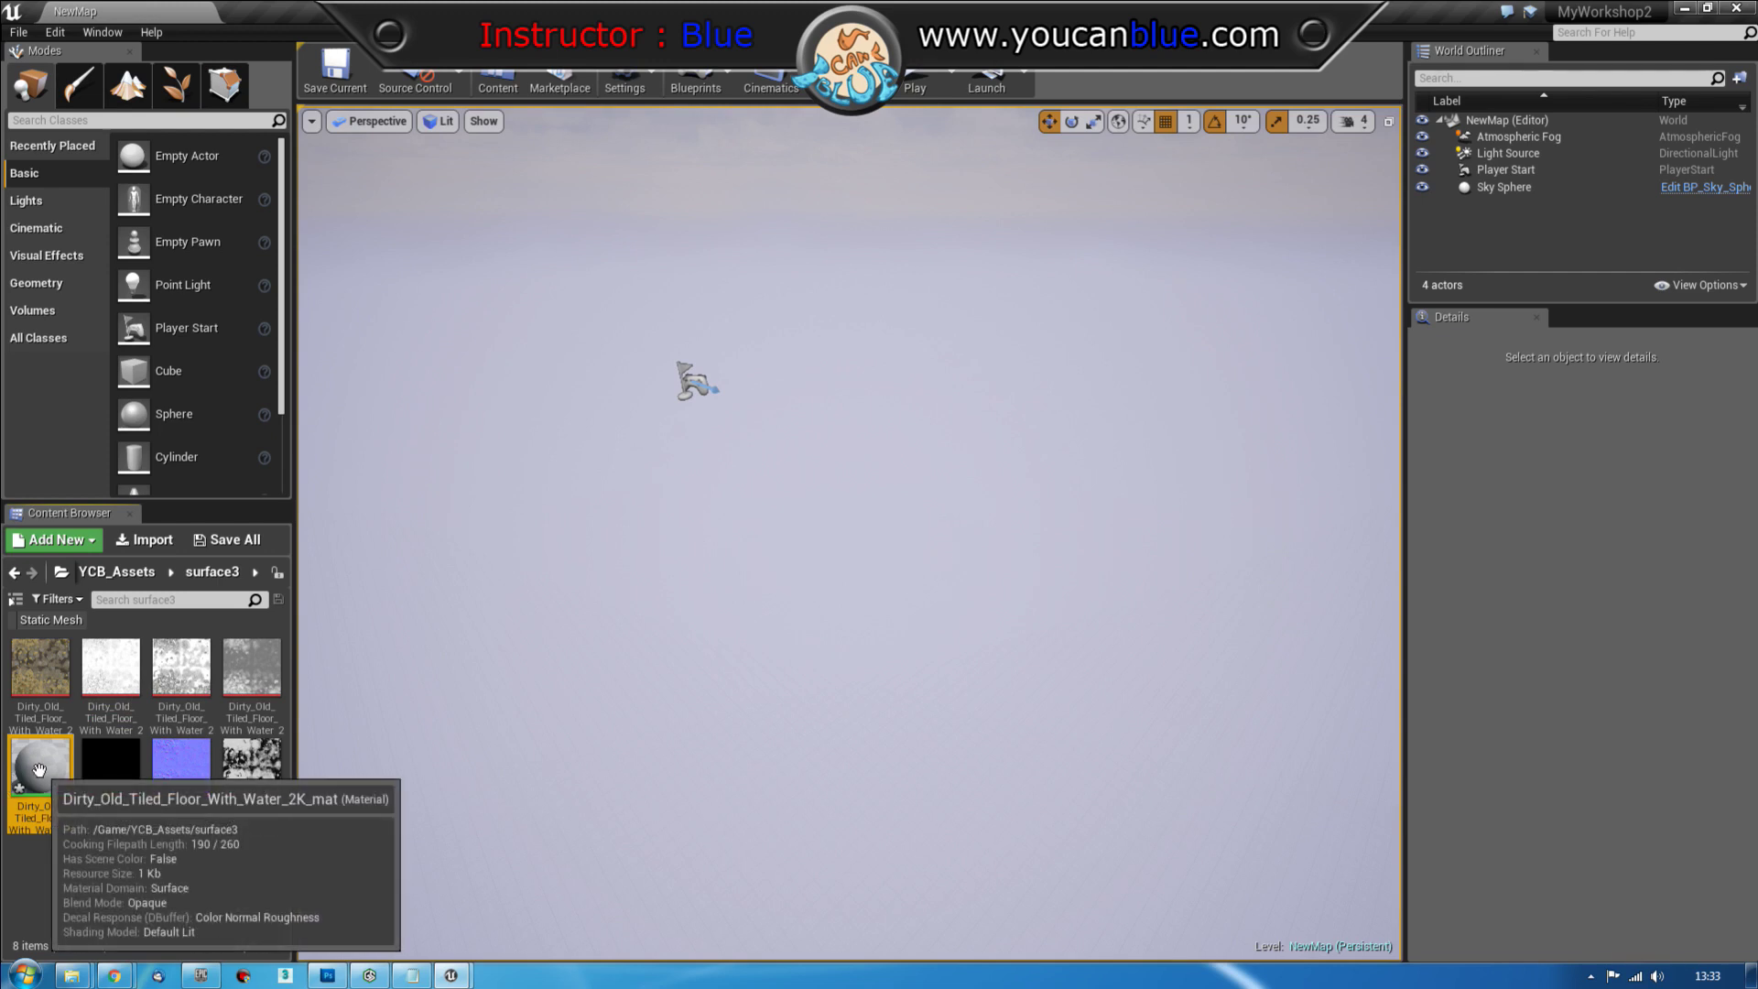
Open the new tiled floor material for editing and enlarge its editor window to show the whole node graph
double_click(71, 780)
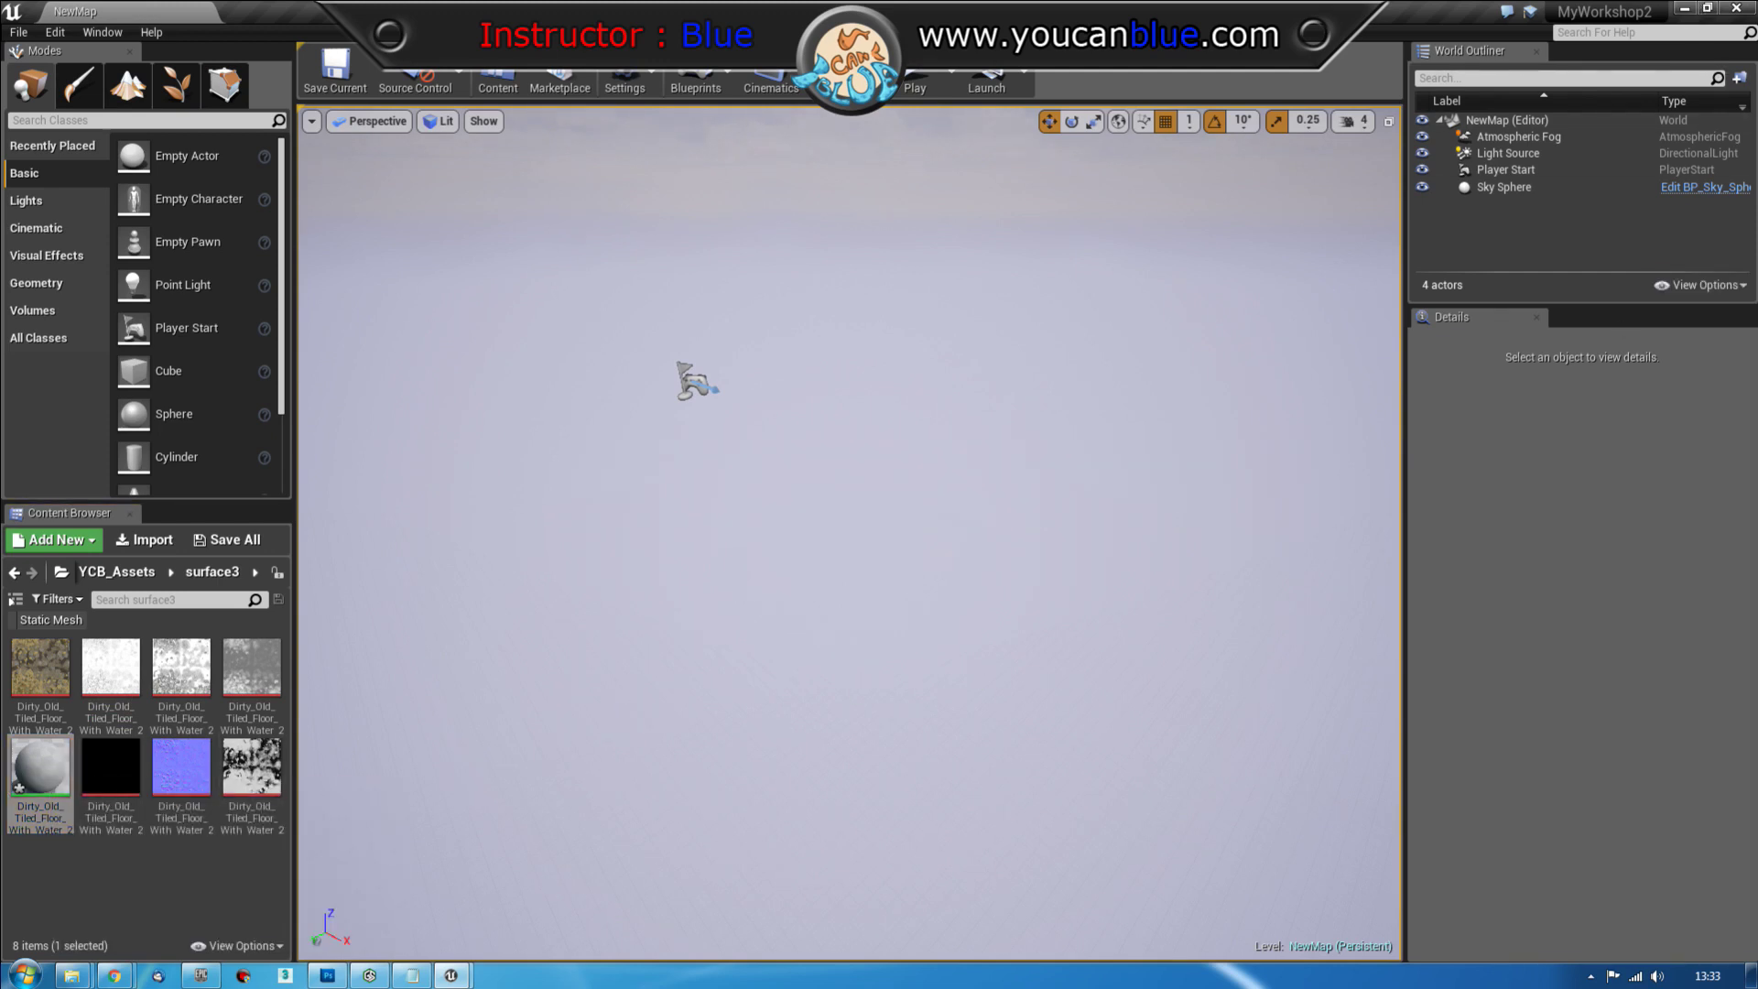
drag(1757, 477, 434, 137)
drag(622, 136, 564, 55)
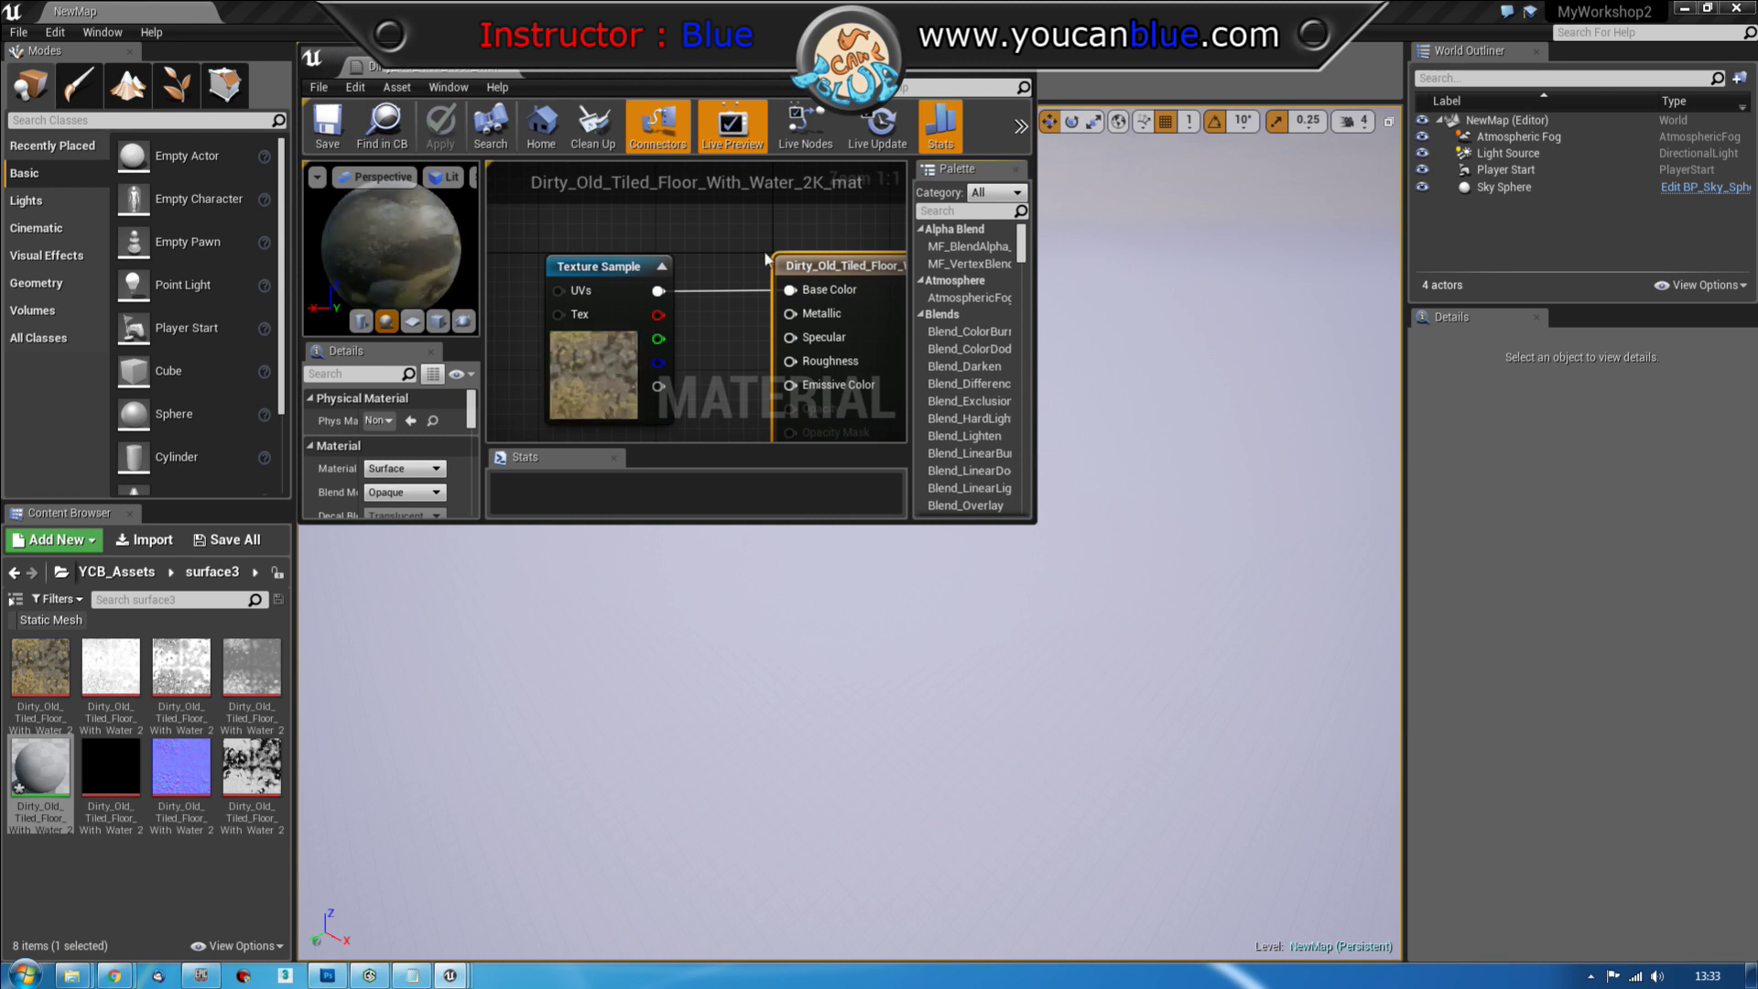
drag(1035, 524, 1743, 950)
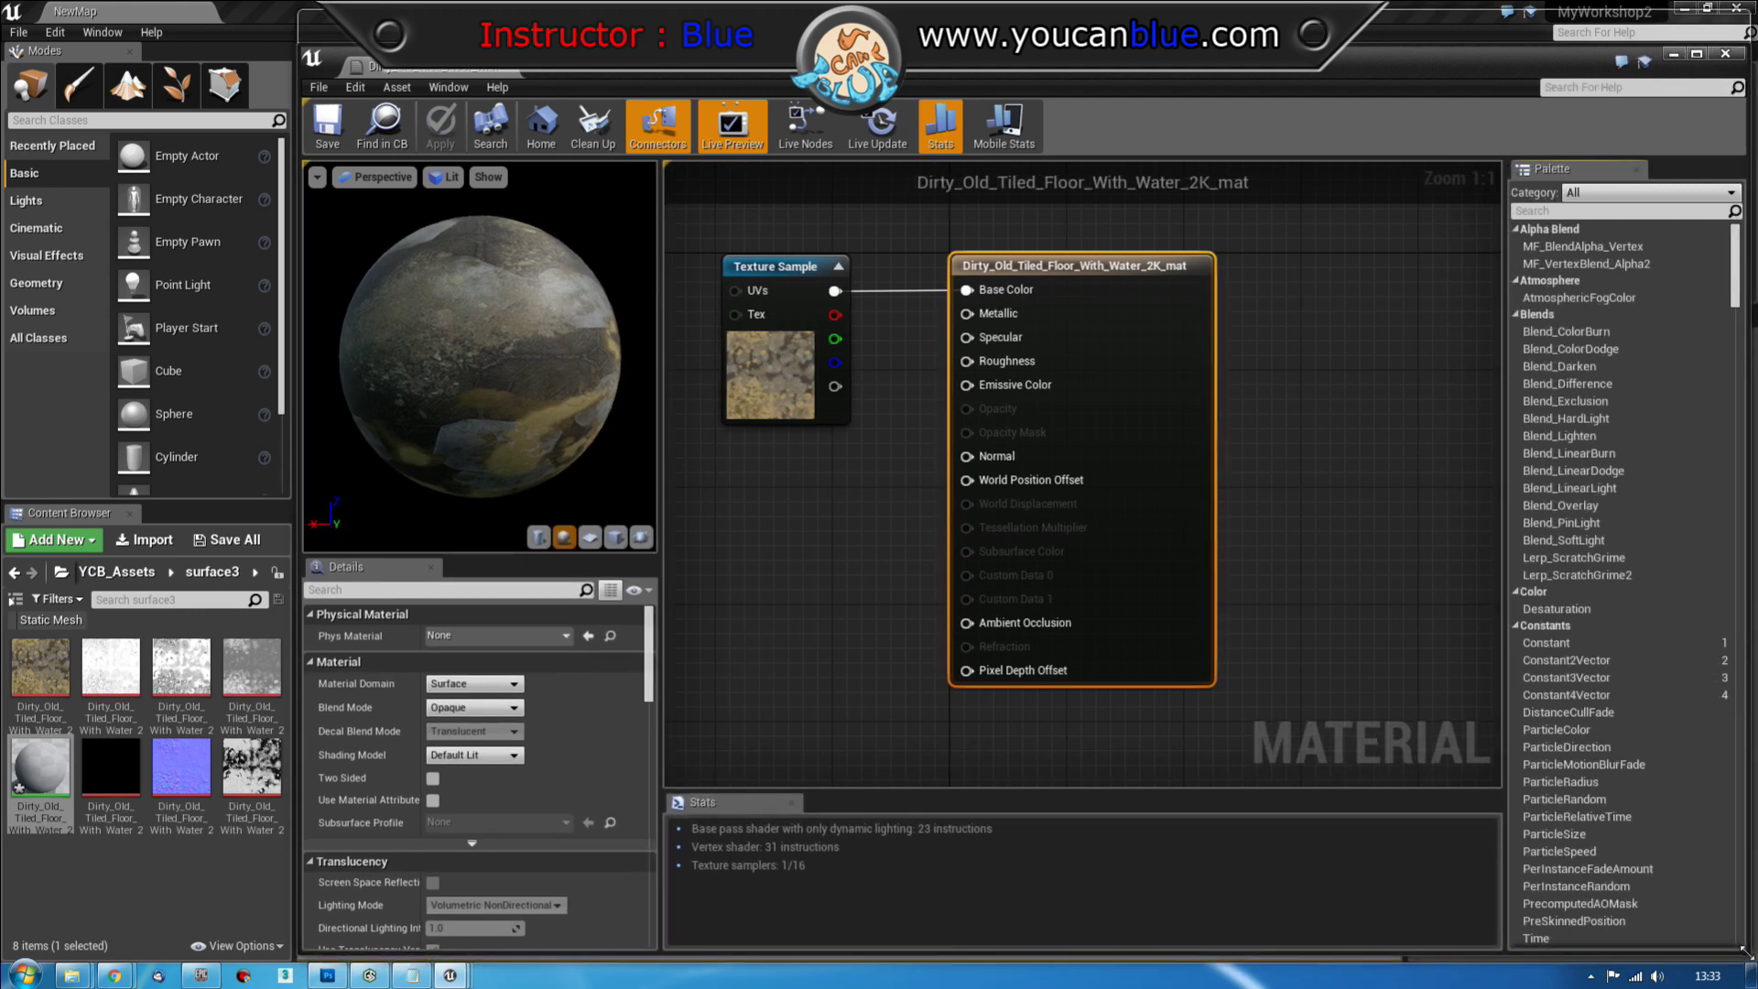
Move the albedo Texture Sample node well away from the material's result node, making room between them
right_drag(858, 641, 1032, 634)
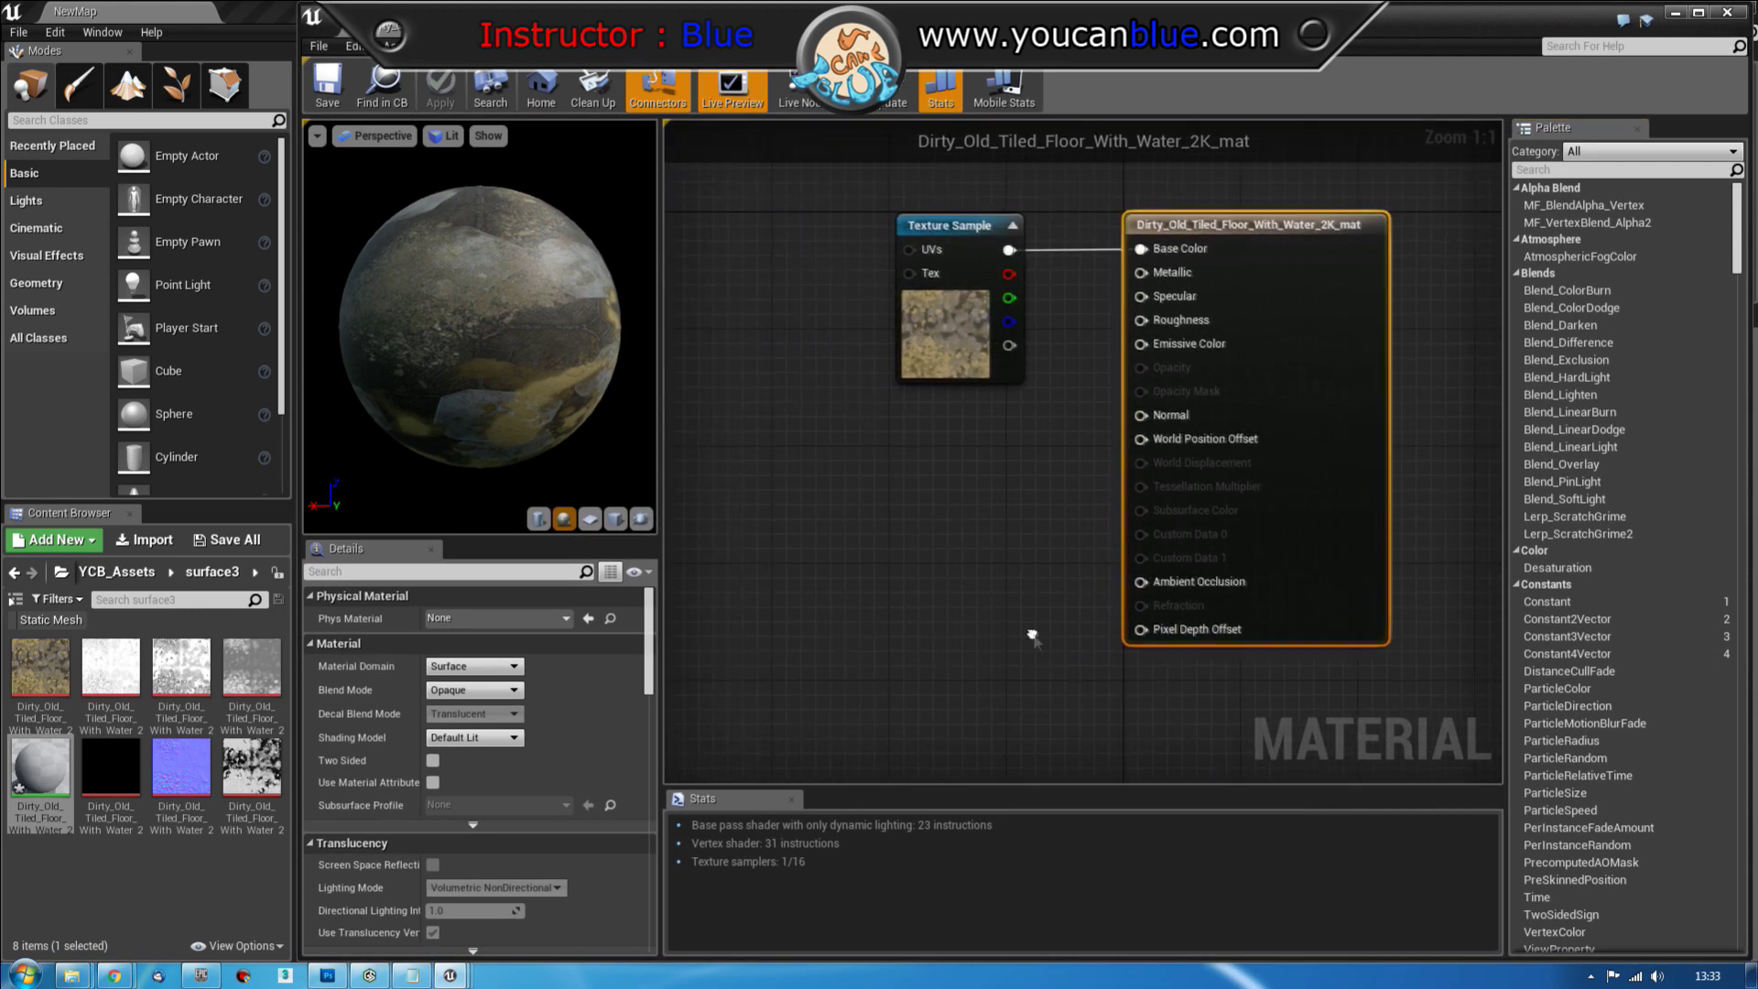
scroll(1031, 605, down, 2)
right_drag(1032, 568, 1104, 517)
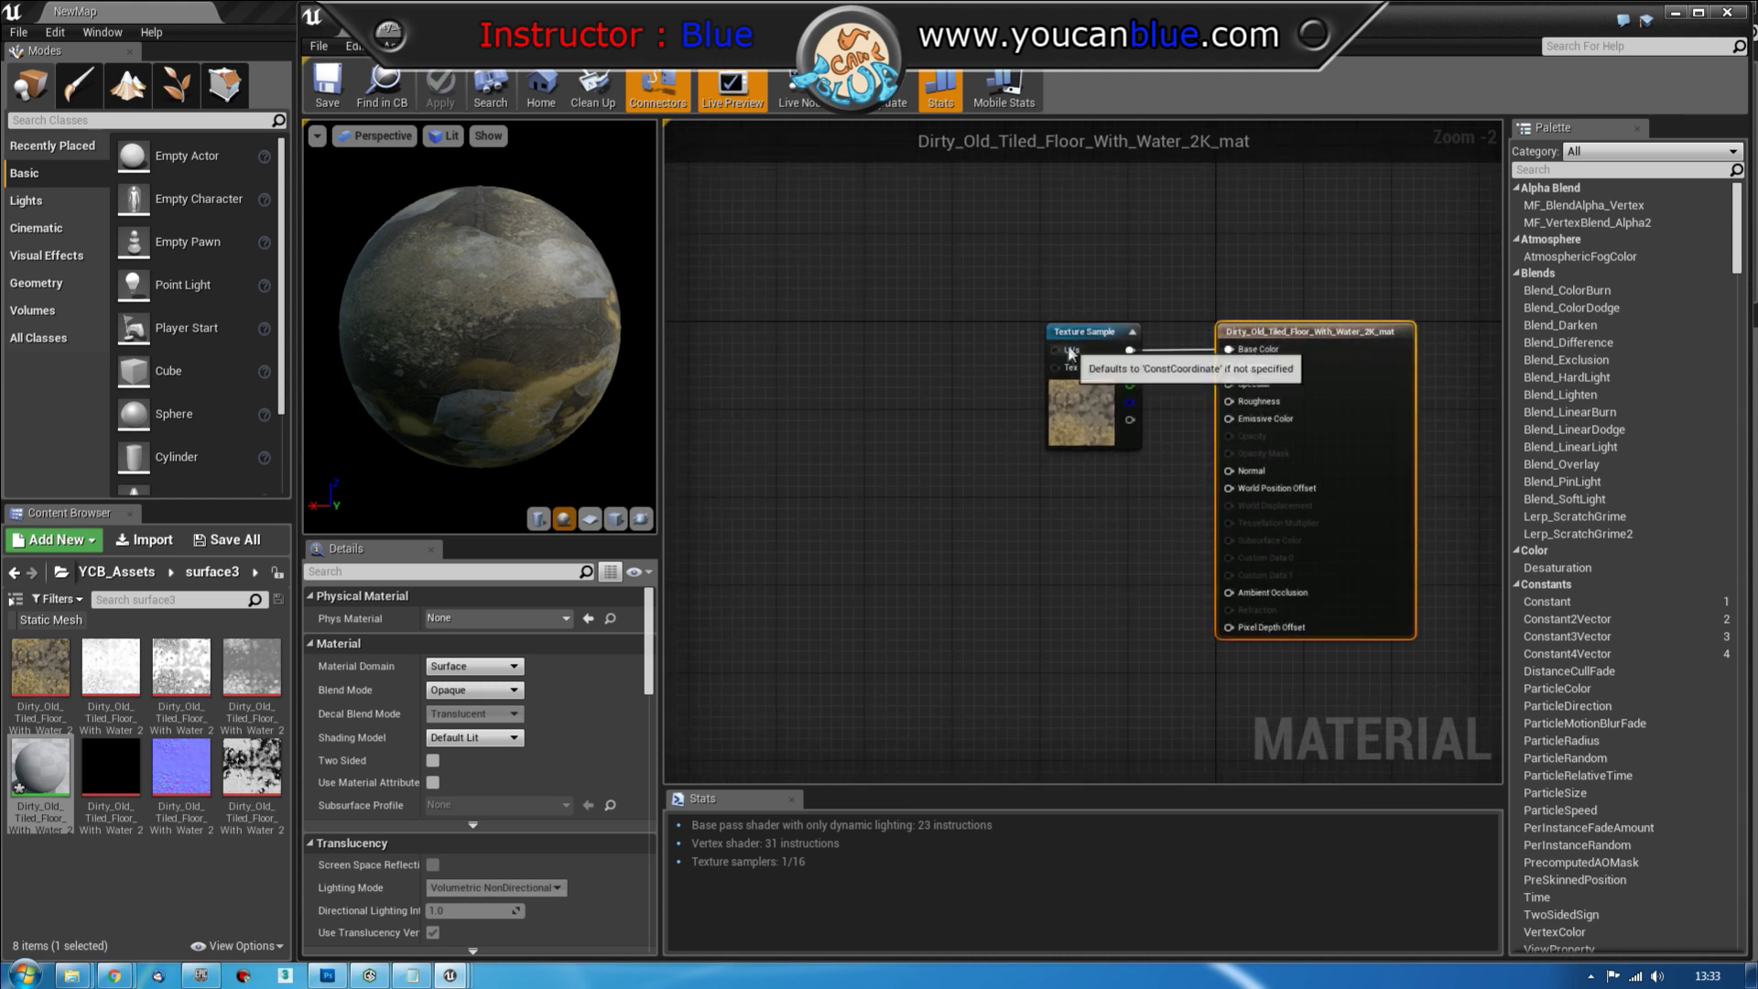
drag(1085, 332, 719, 266)
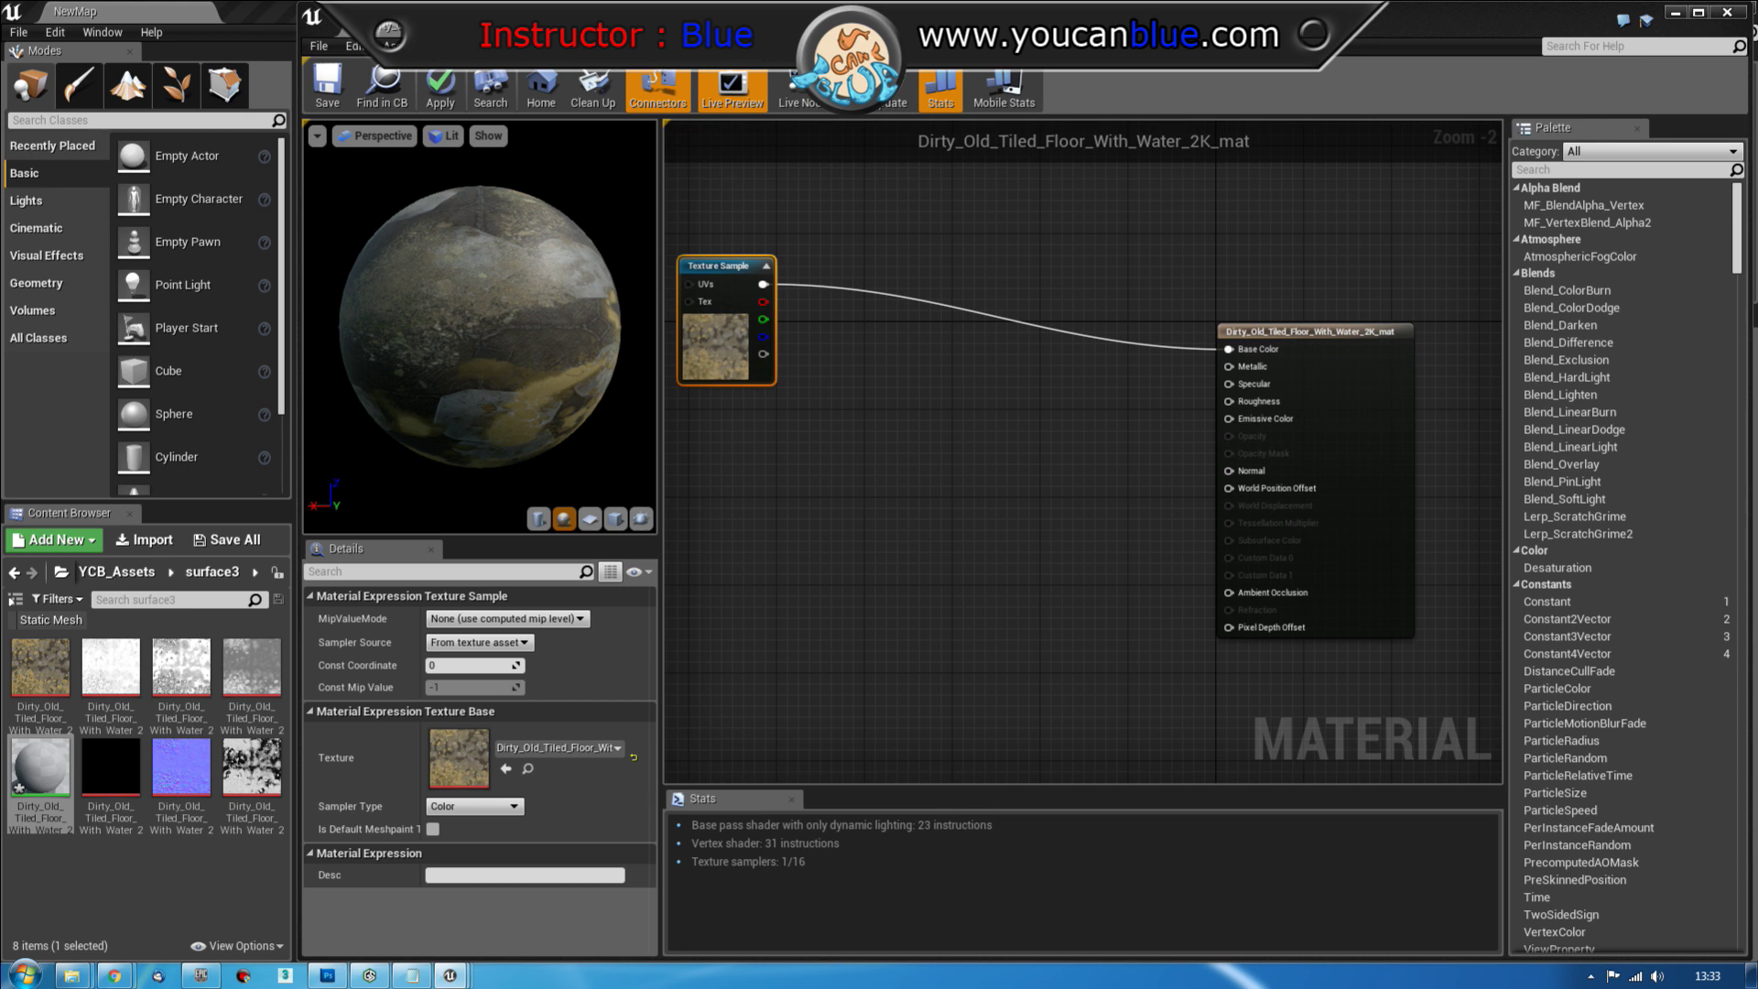
Add the Cavity and AO textures to the graph as Texture Sample nodes stacked above the albedo sample
right_drag(840, 549, 989, 808)
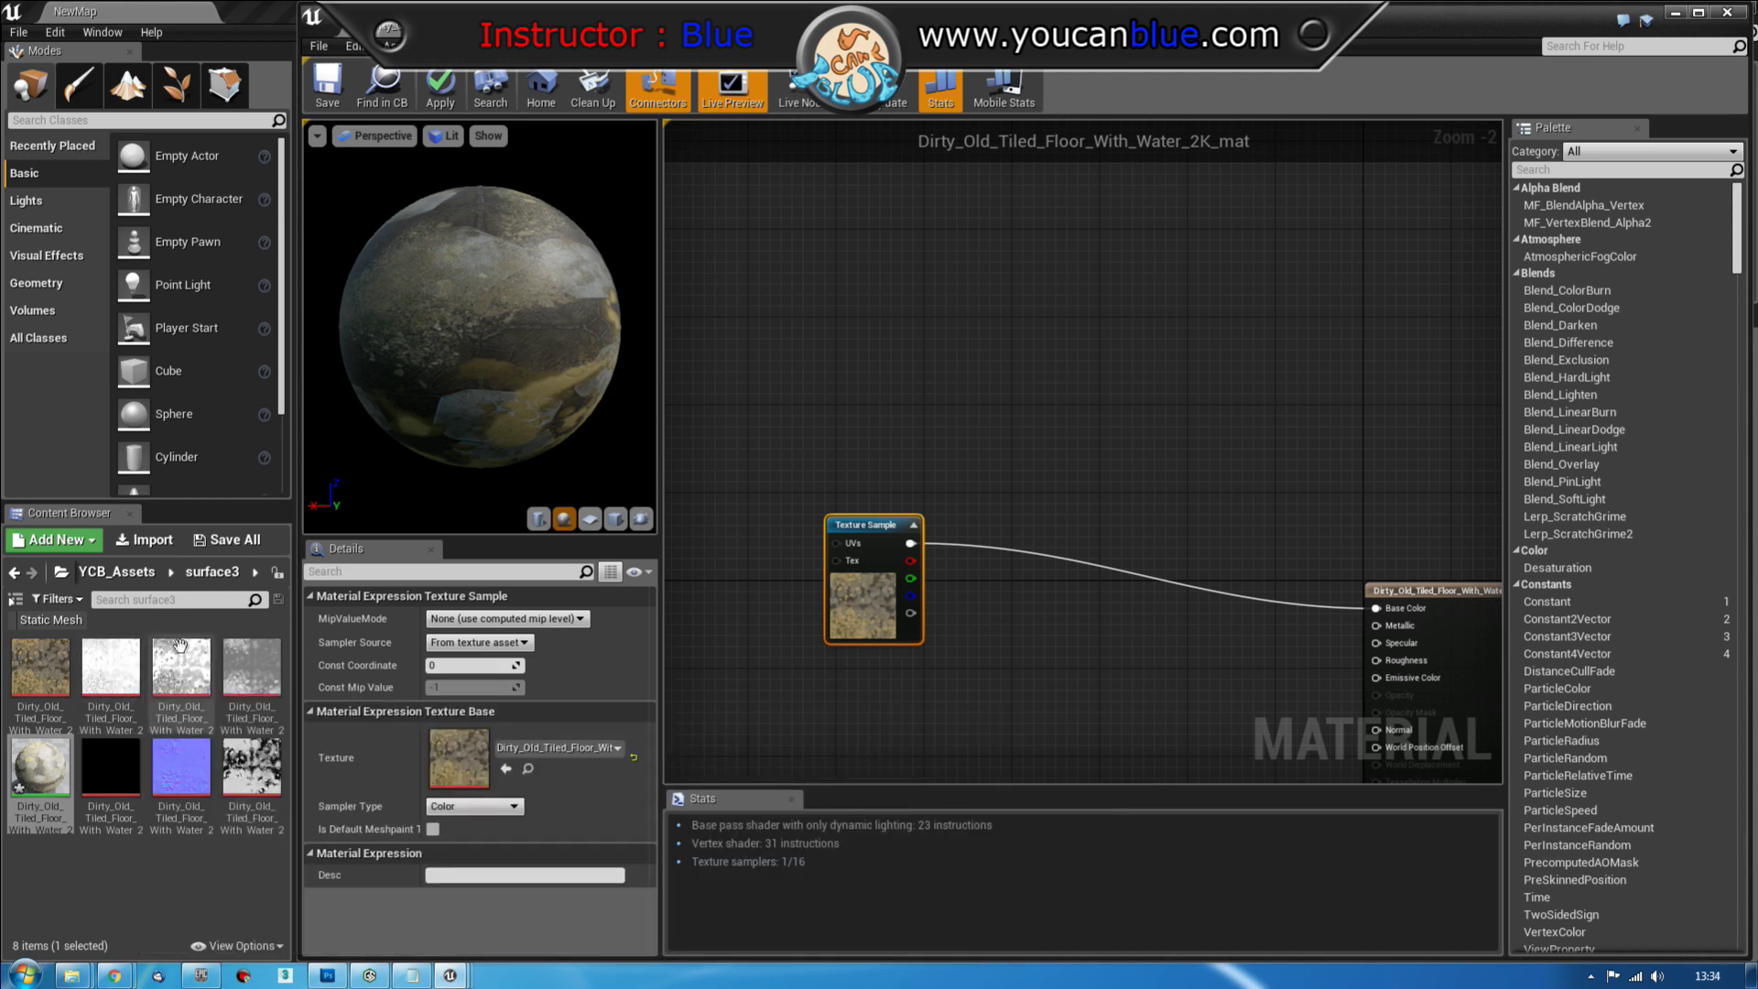
drag(180, 677, 844, 302)
drag(859, 293, 841, 273)
right_drag(1043, 280, 1068, 468)
drag(125, 675, 915, 335)
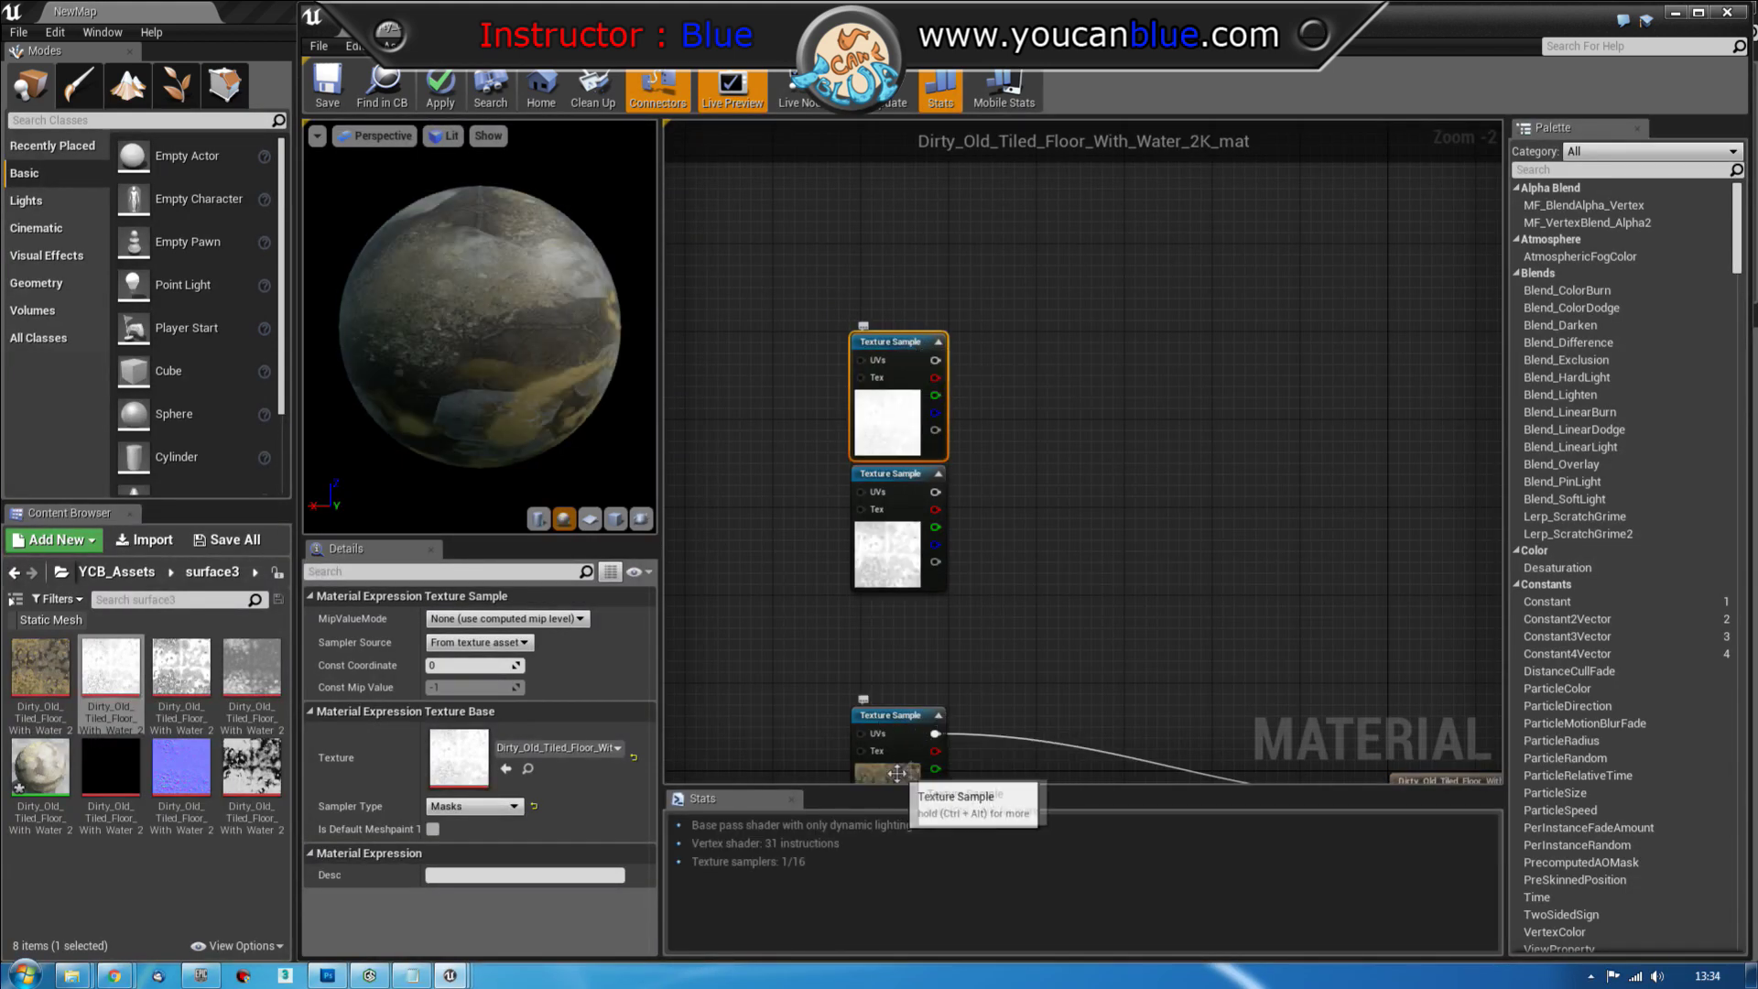
Add a Constant node near the AO texture sample and convert it to a scalar parameter
right_drag(1147, 577, 1006, 511)
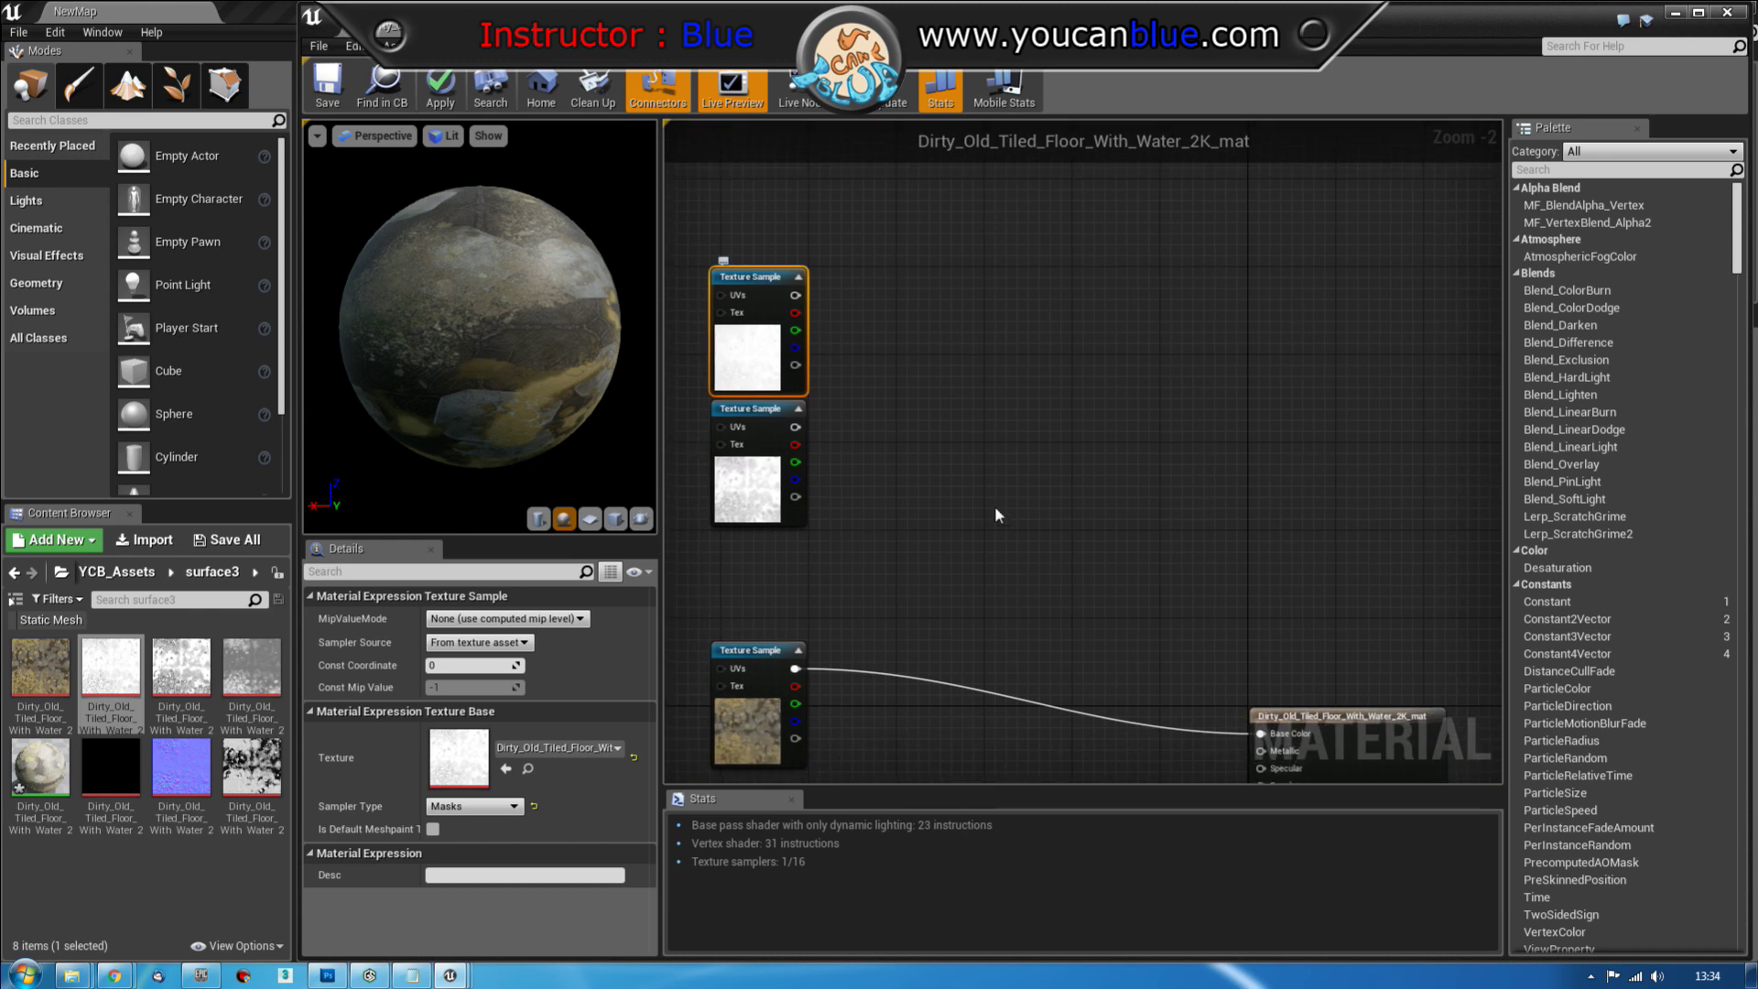
right_drag(1051, 451, 1076, 495)
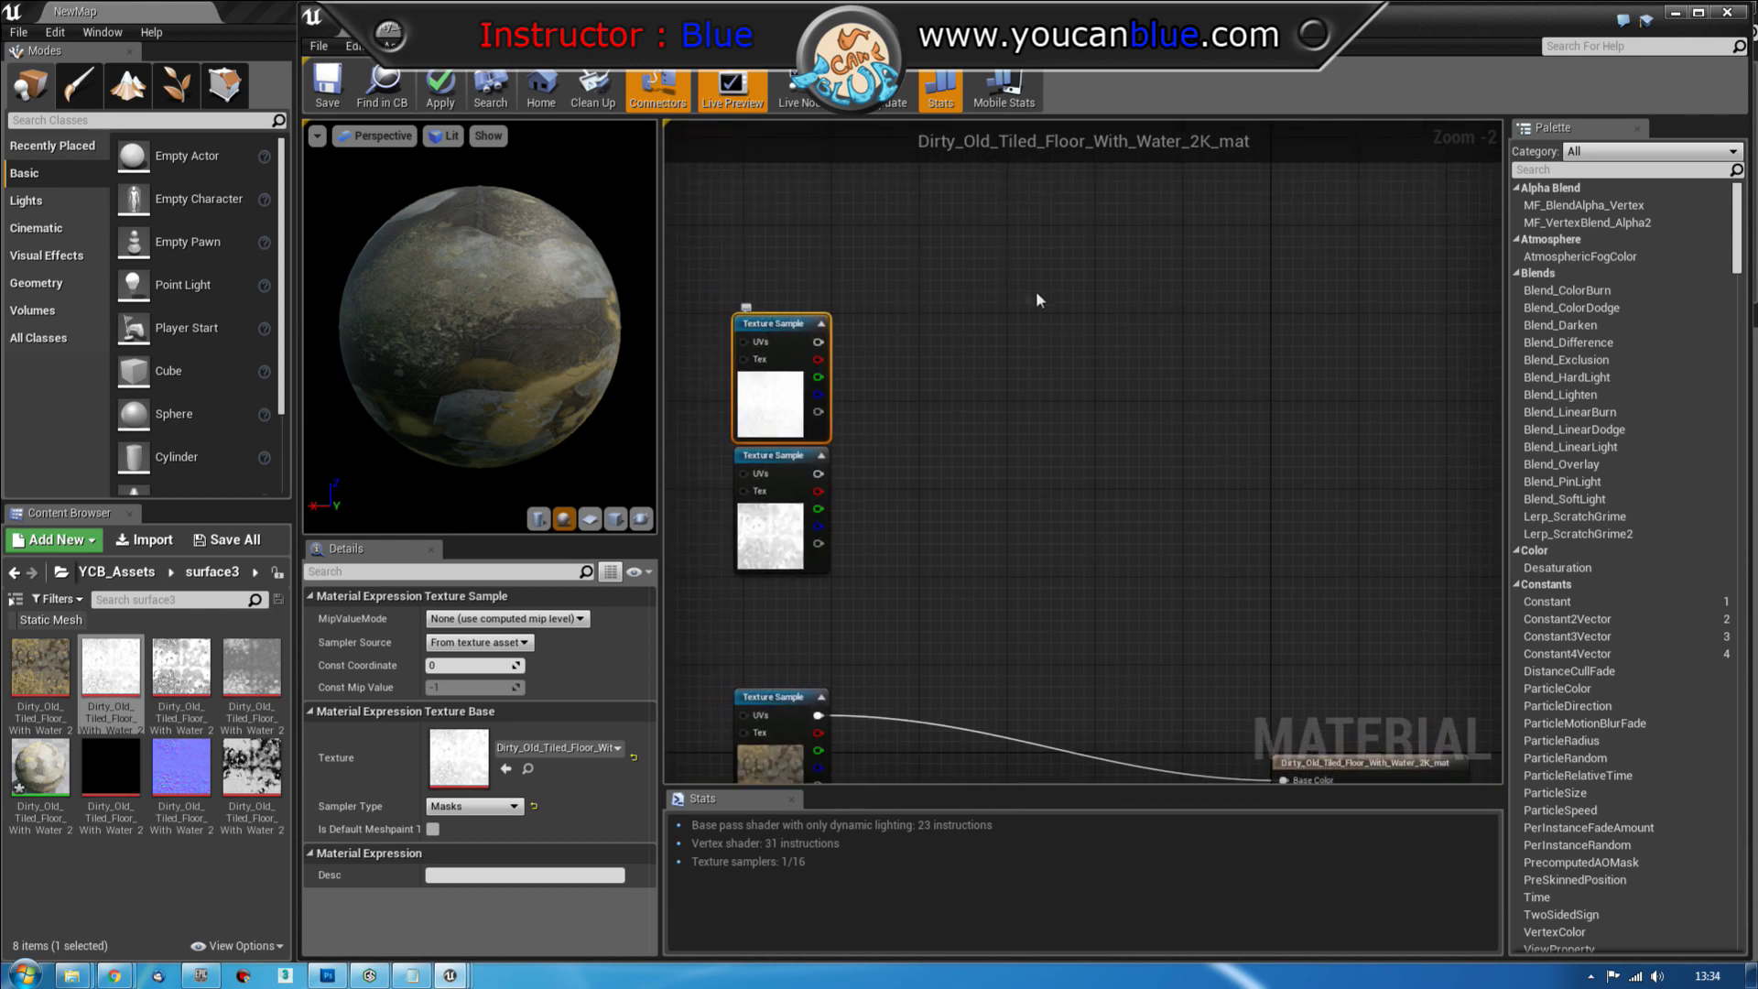
click(1005, 292)
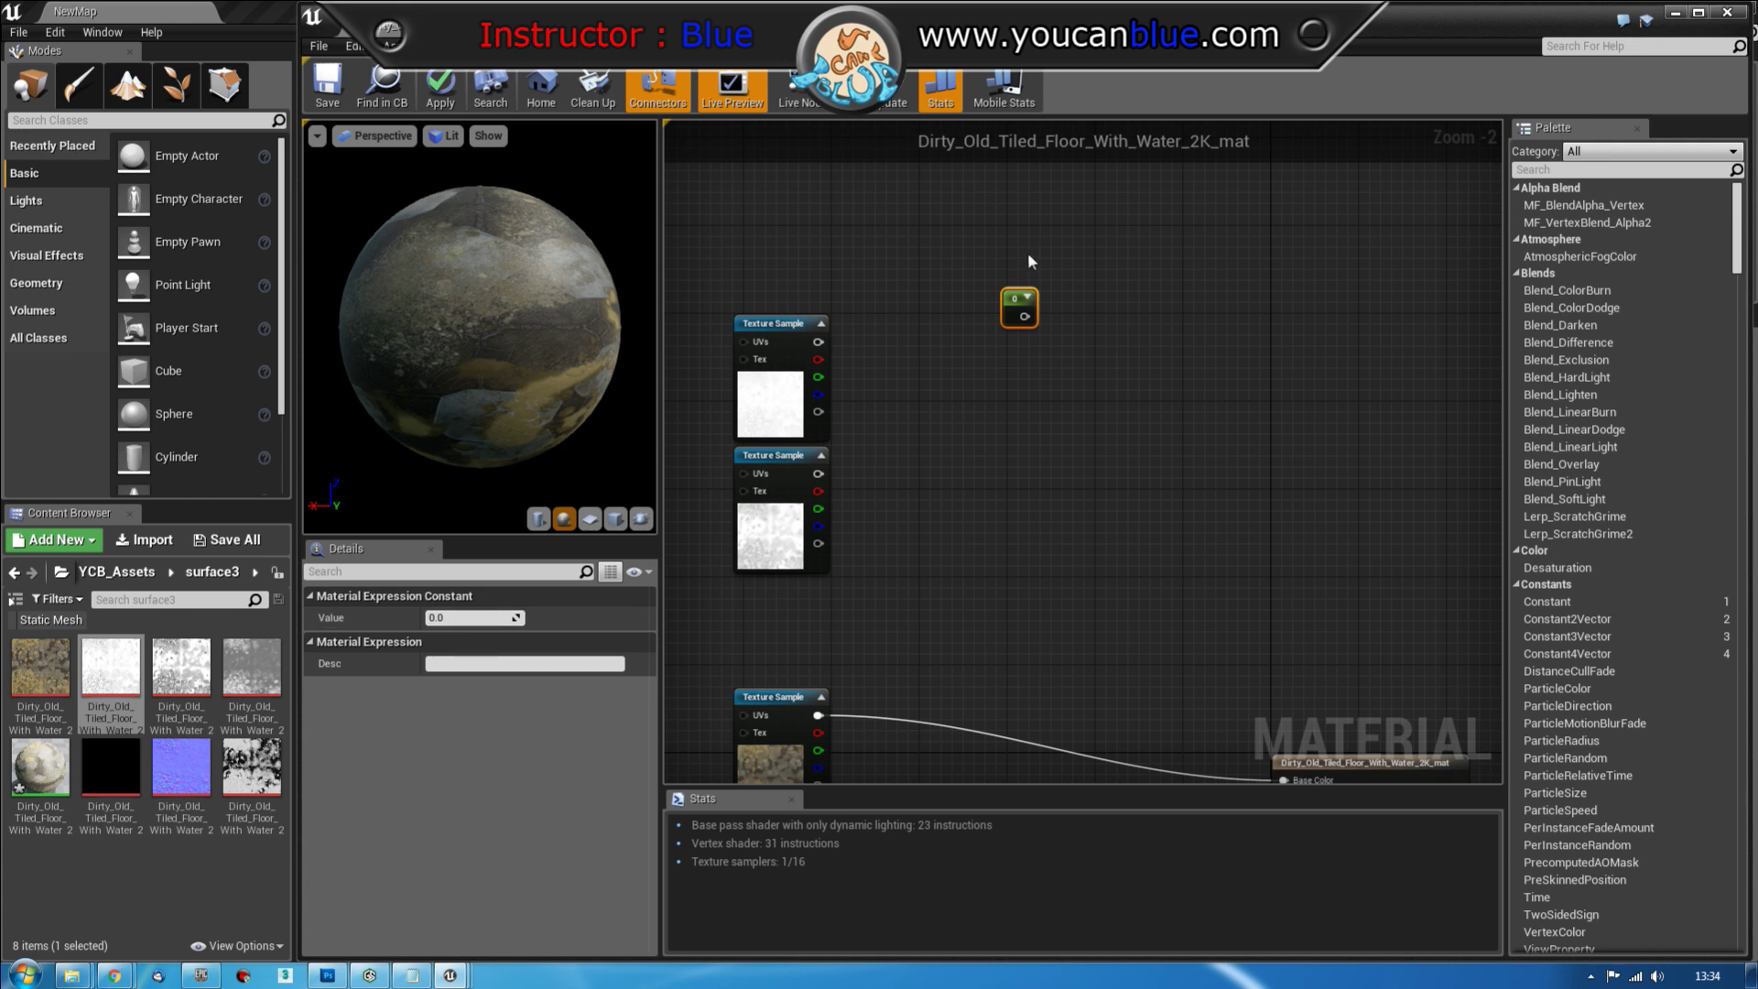
right_click(1008, 296)
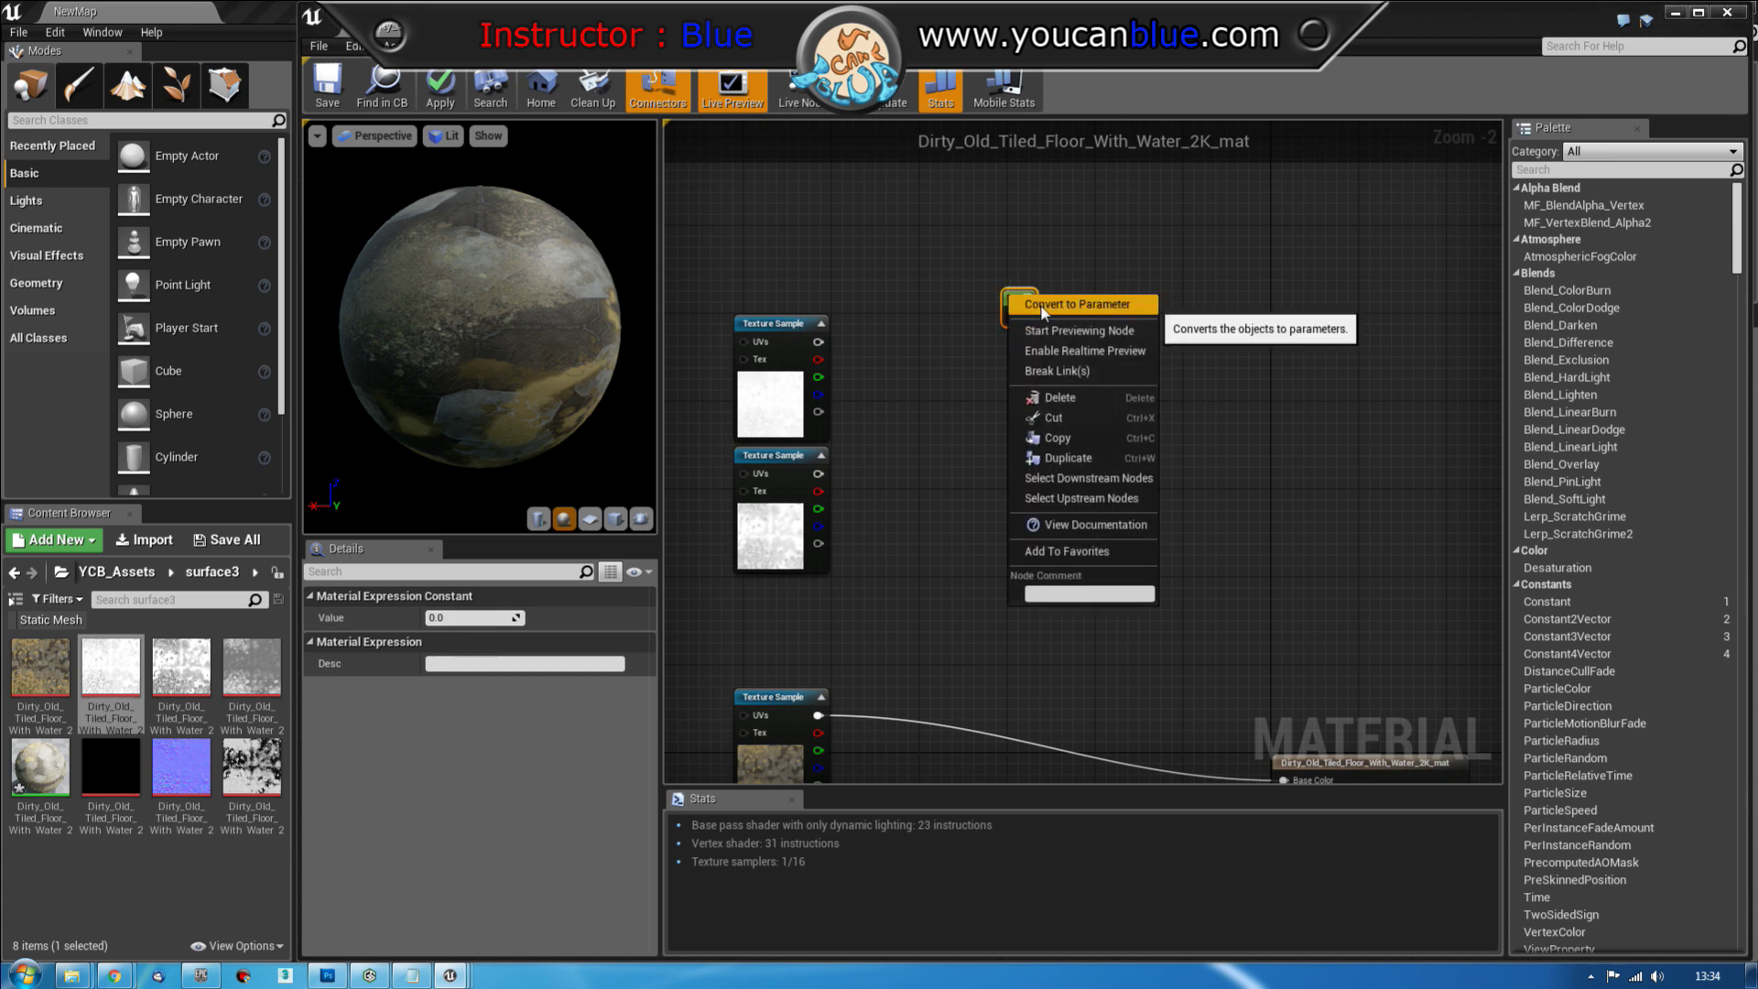
click(1036, 304)
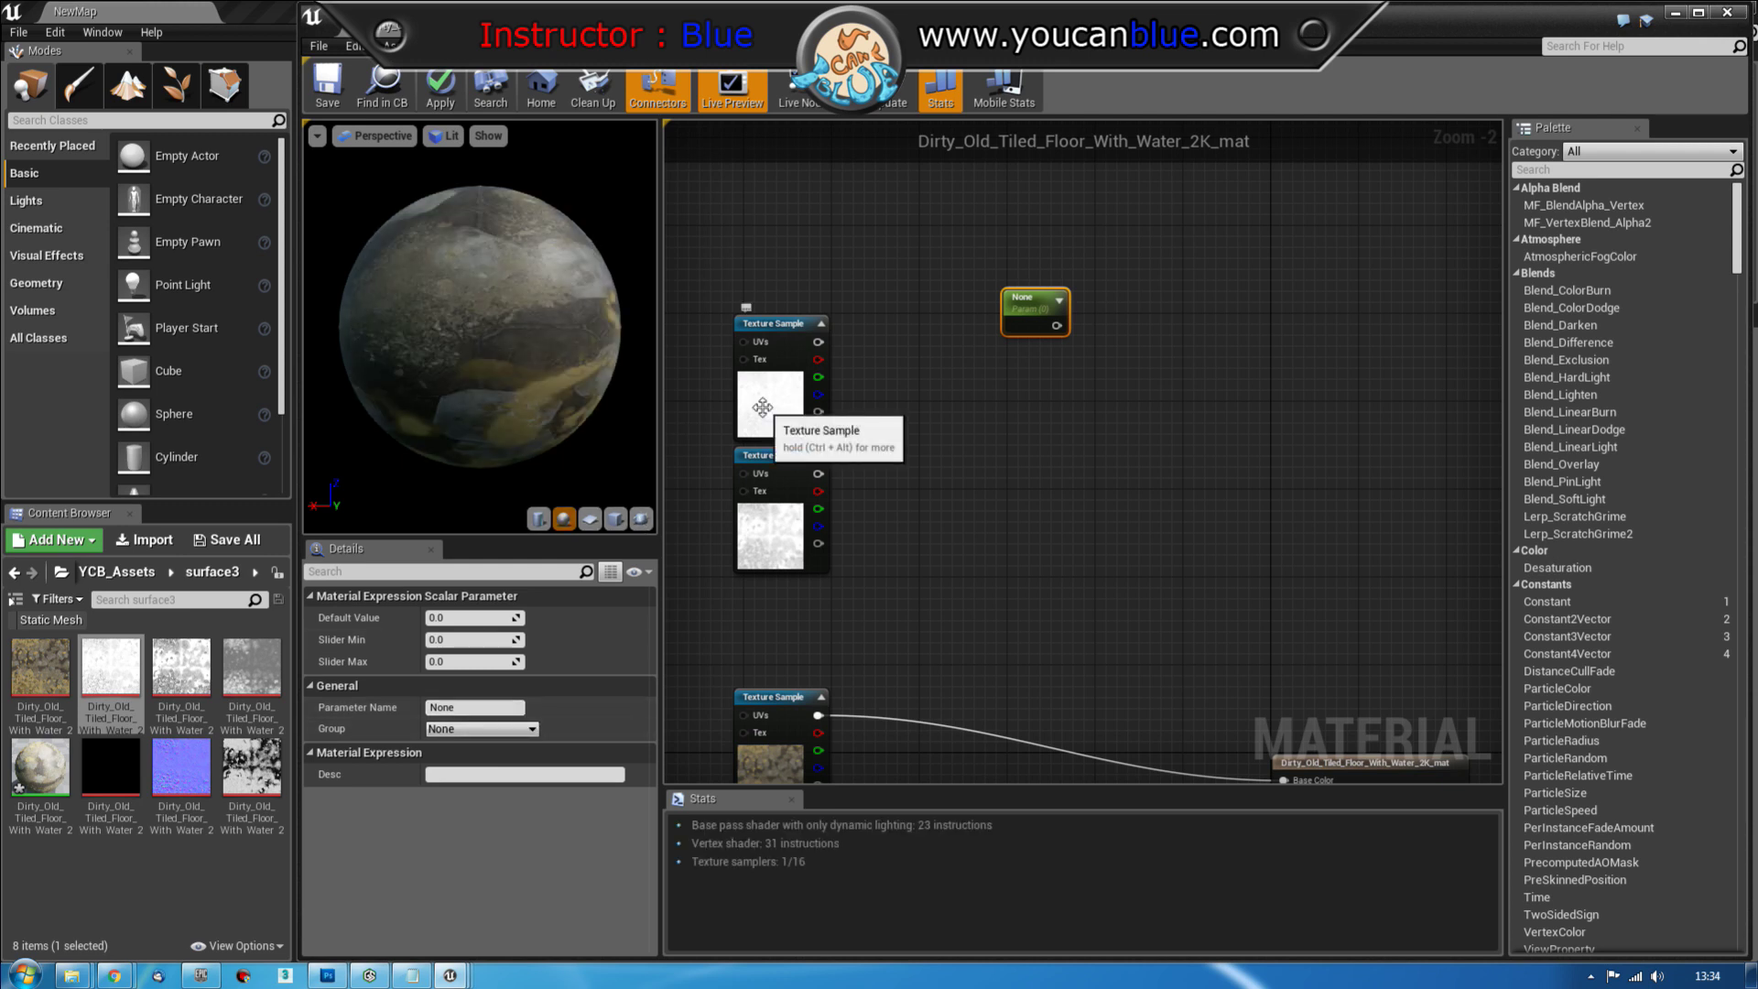
Assign the new scalar parameter beside the AO texture sample to a parameter group named AO_Params
click(763, 408)
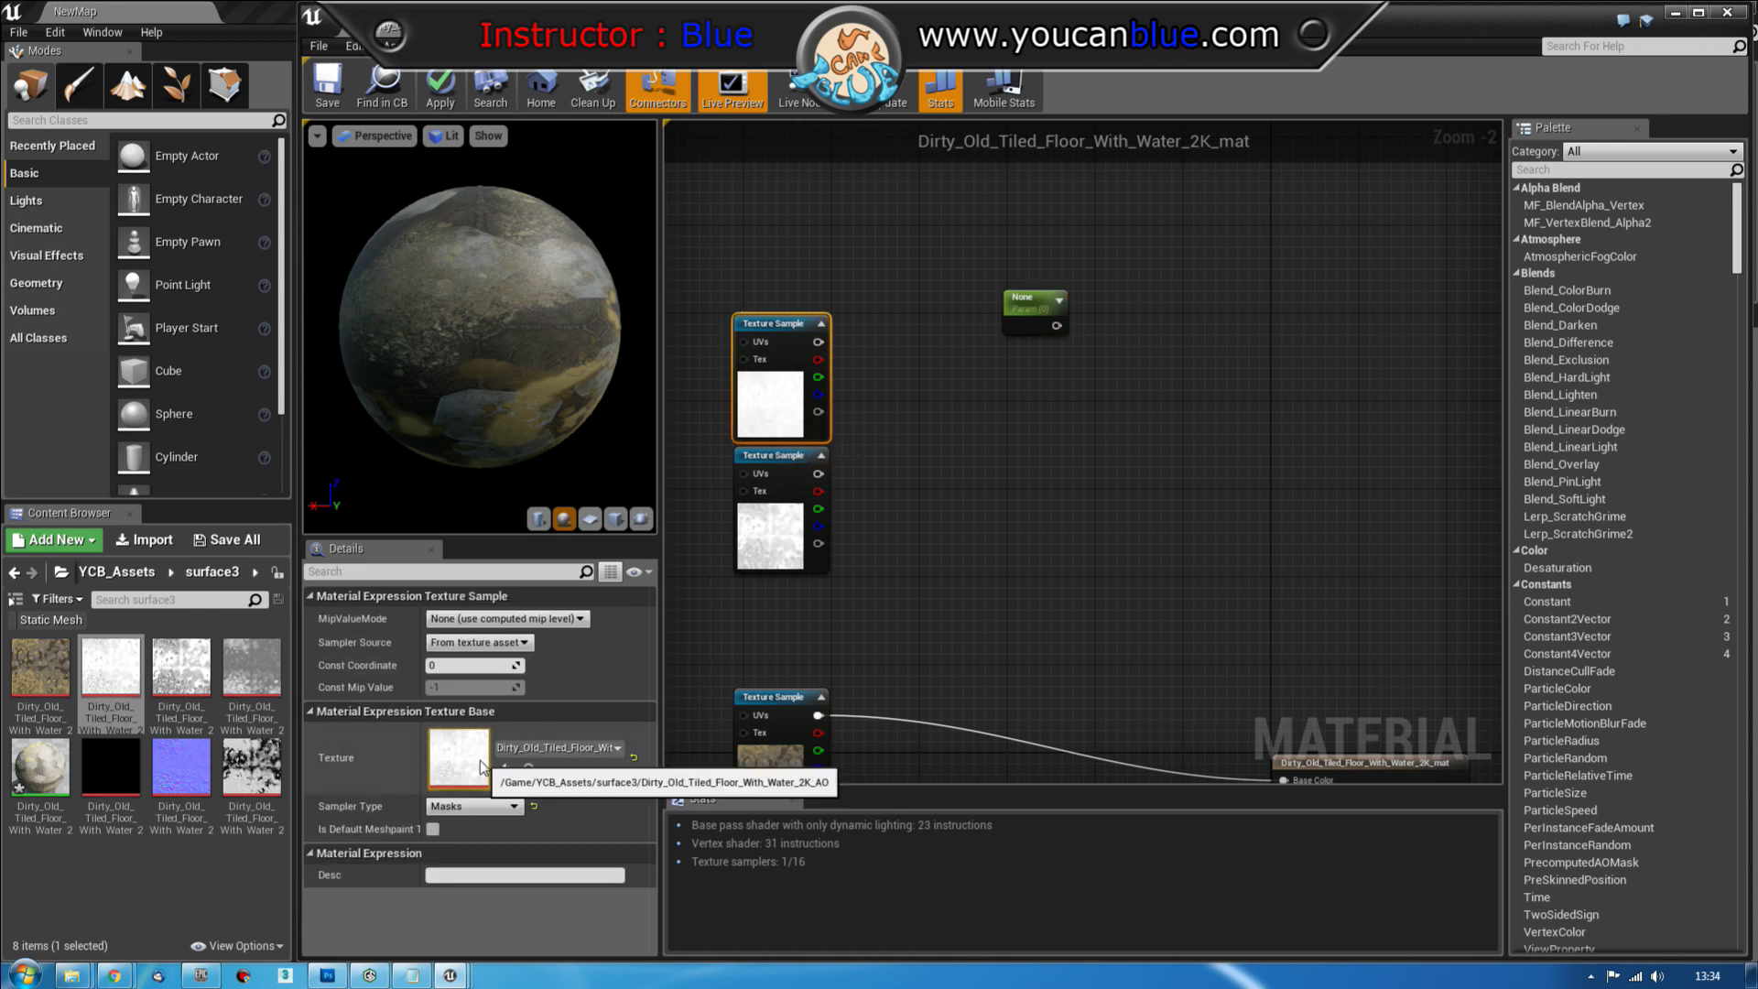
click(1030, 310)
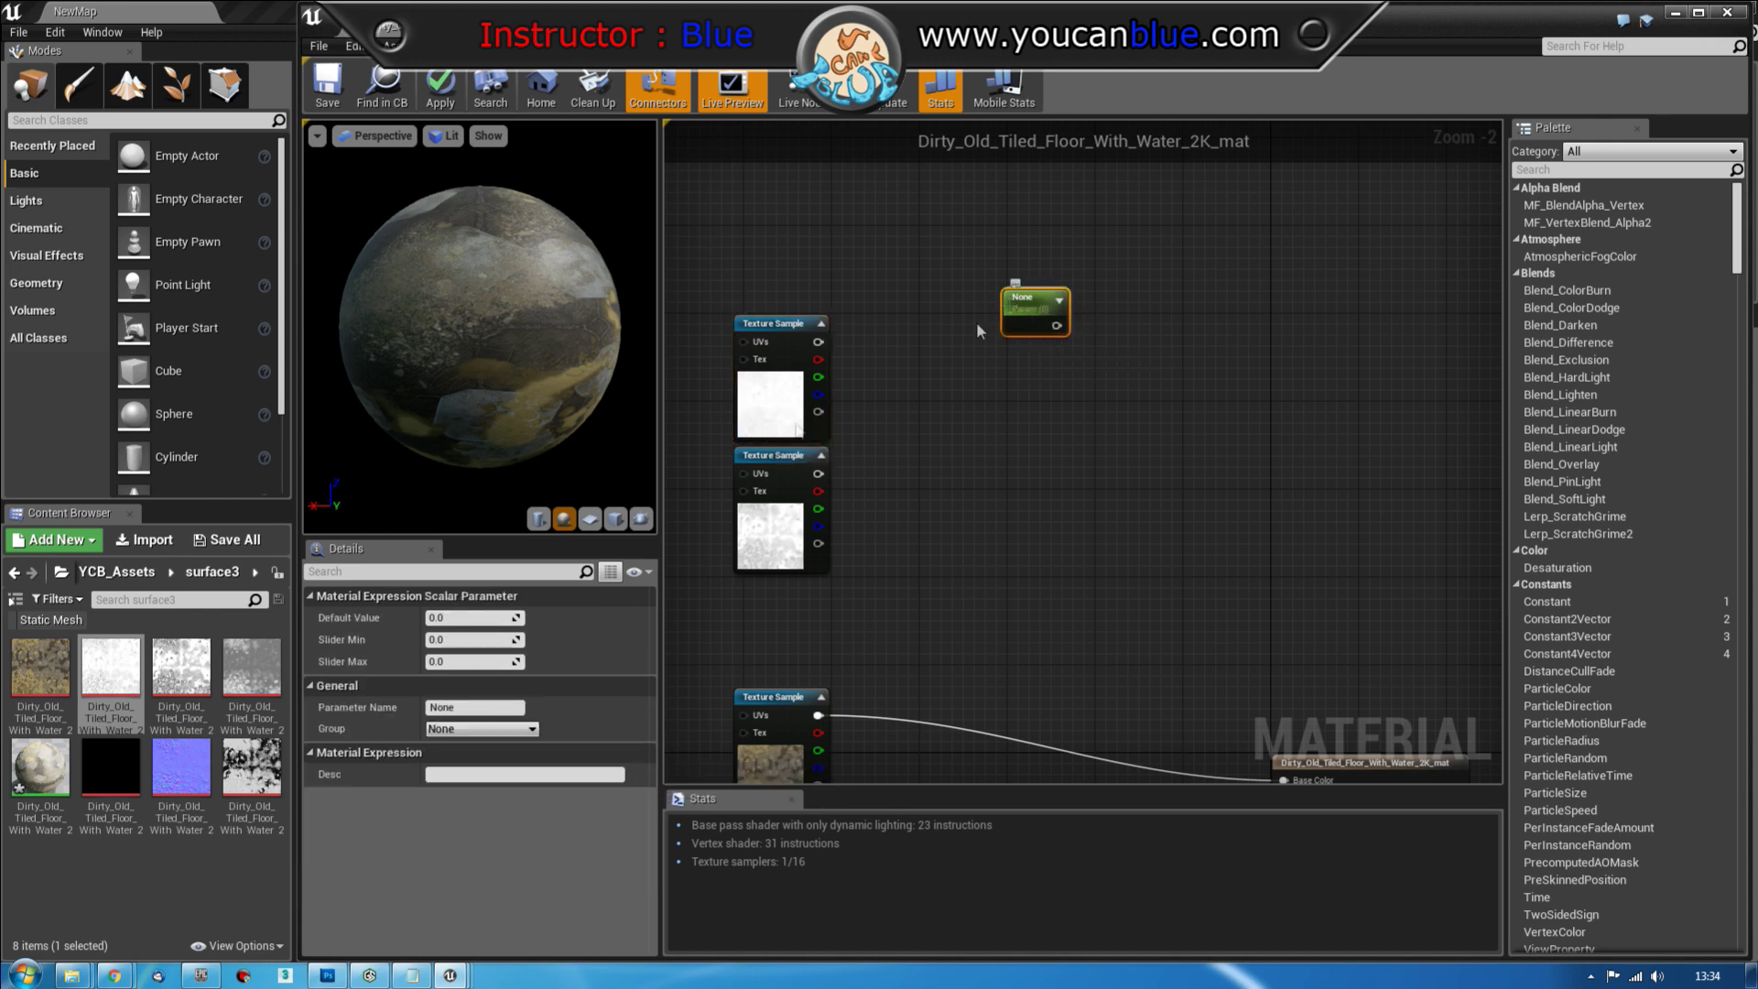
click(461, 708)
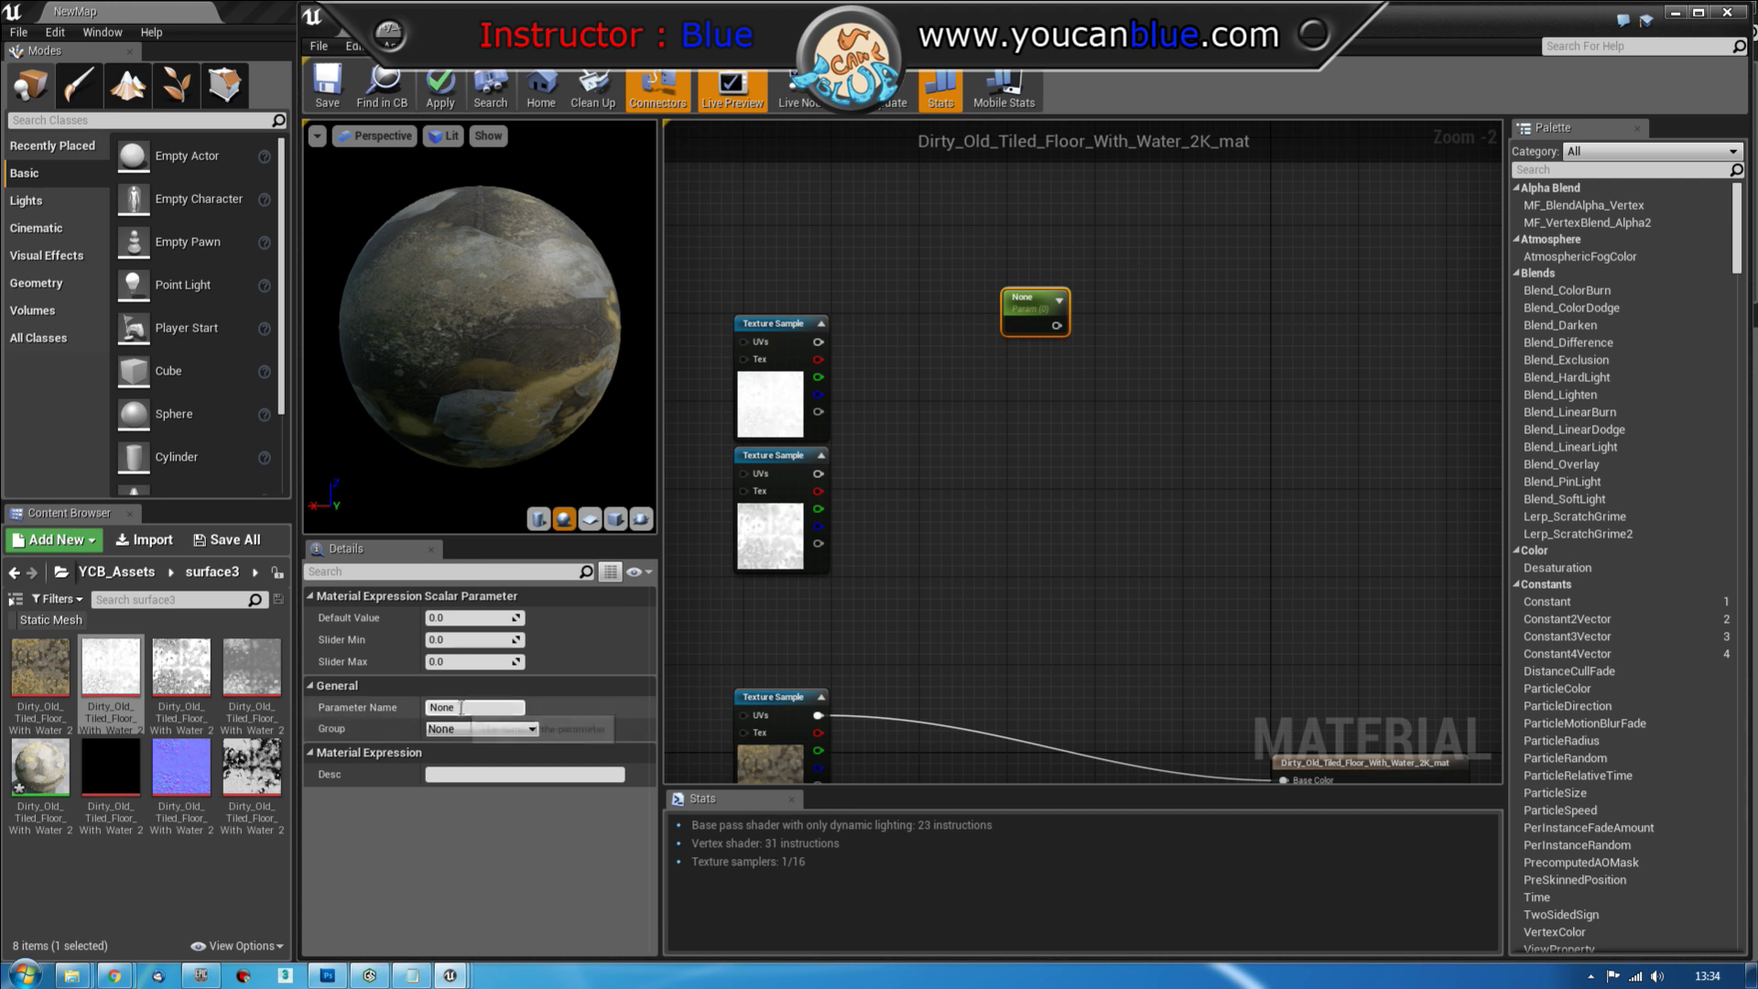
text(AO_Params)
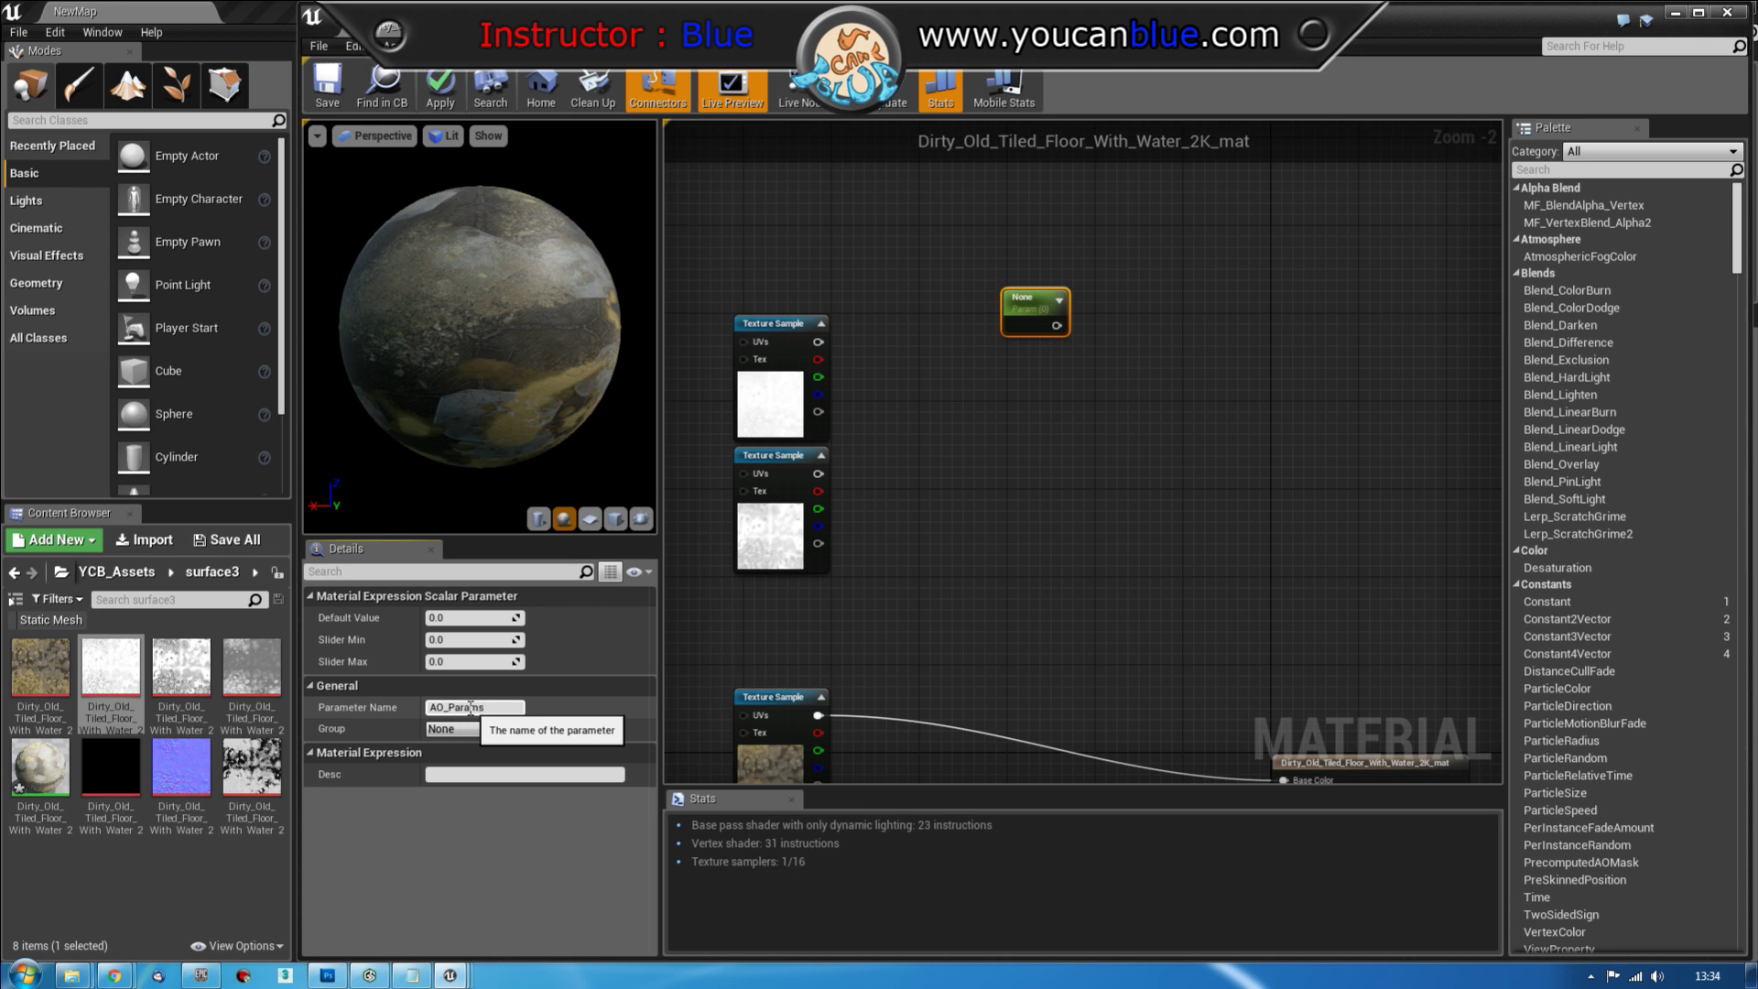
key(Return)
key(ctrl+c)
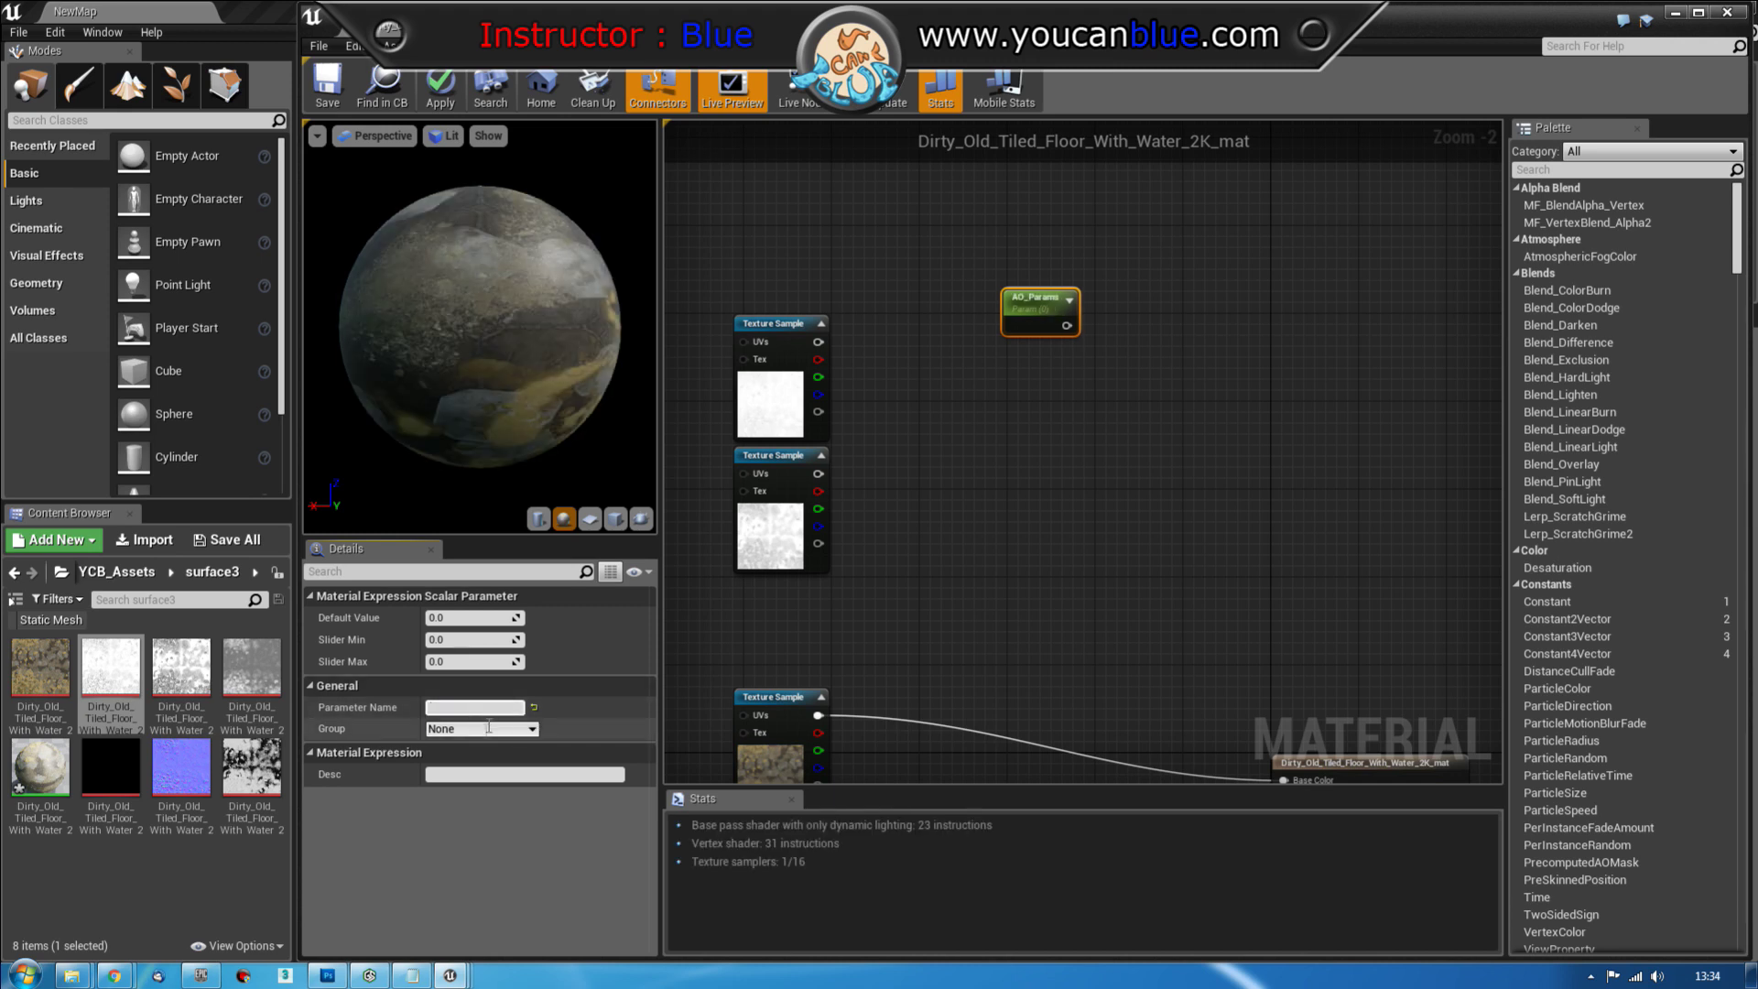
key(Return)
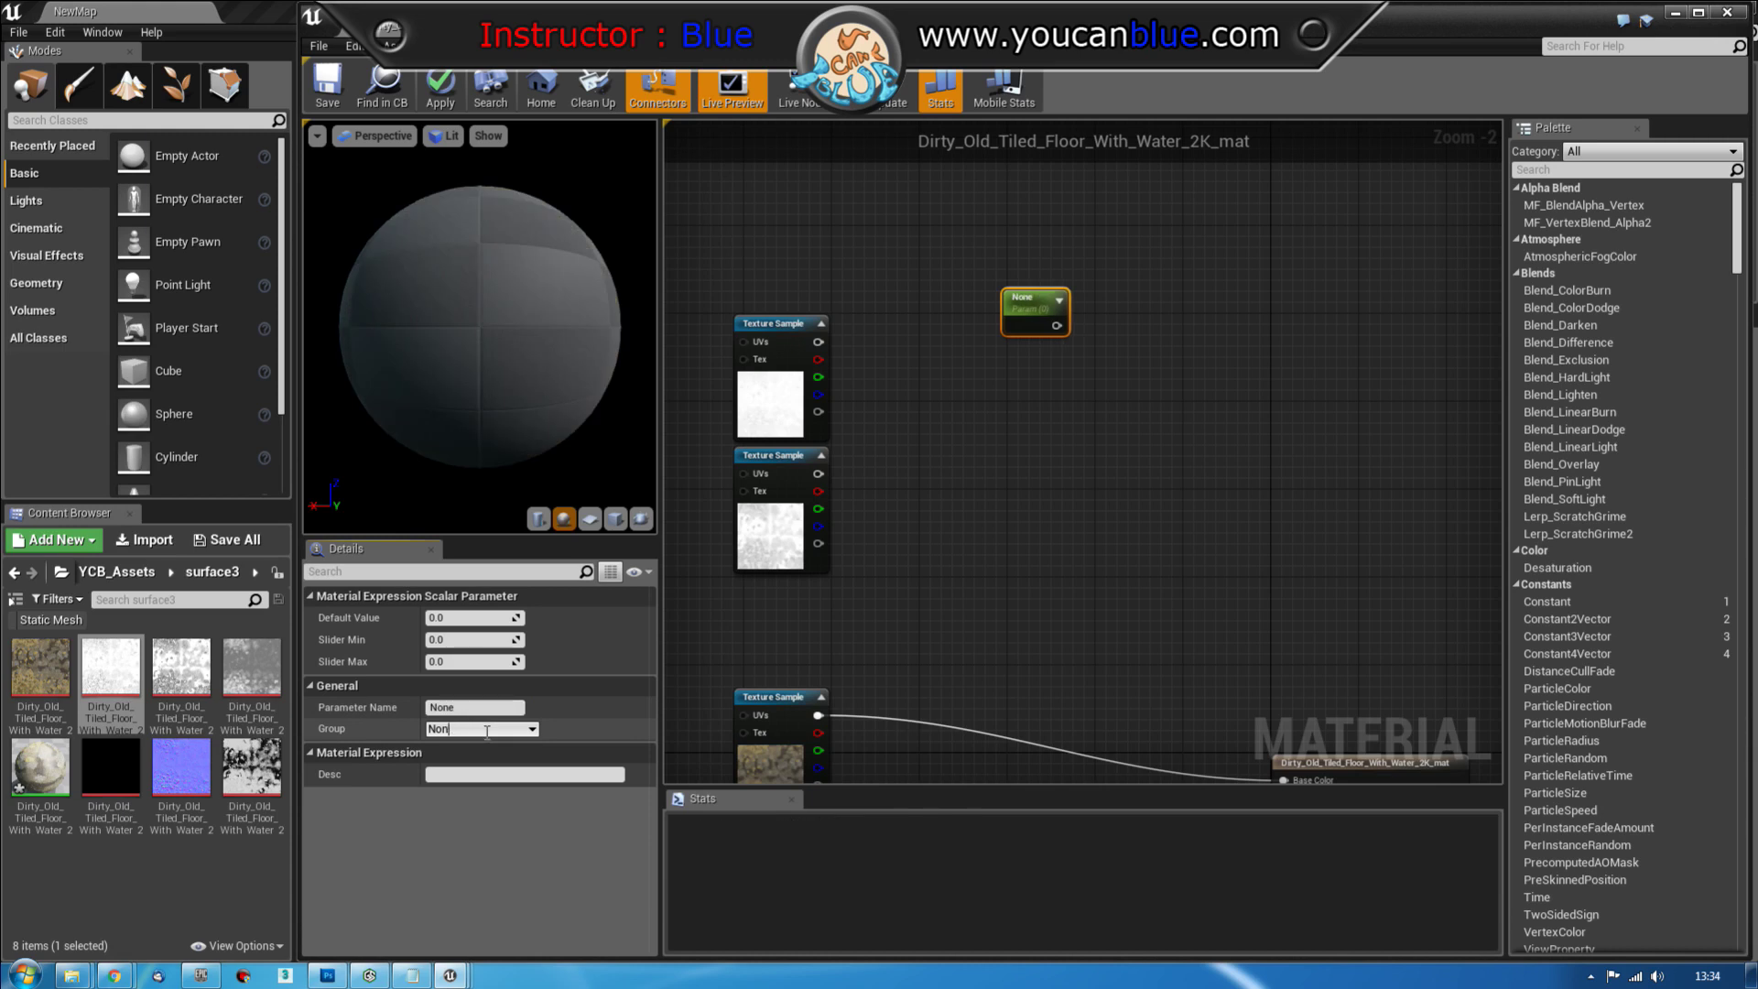
key(ctrl+v)
Name the AO scalar parameter Low
click(494, 708)
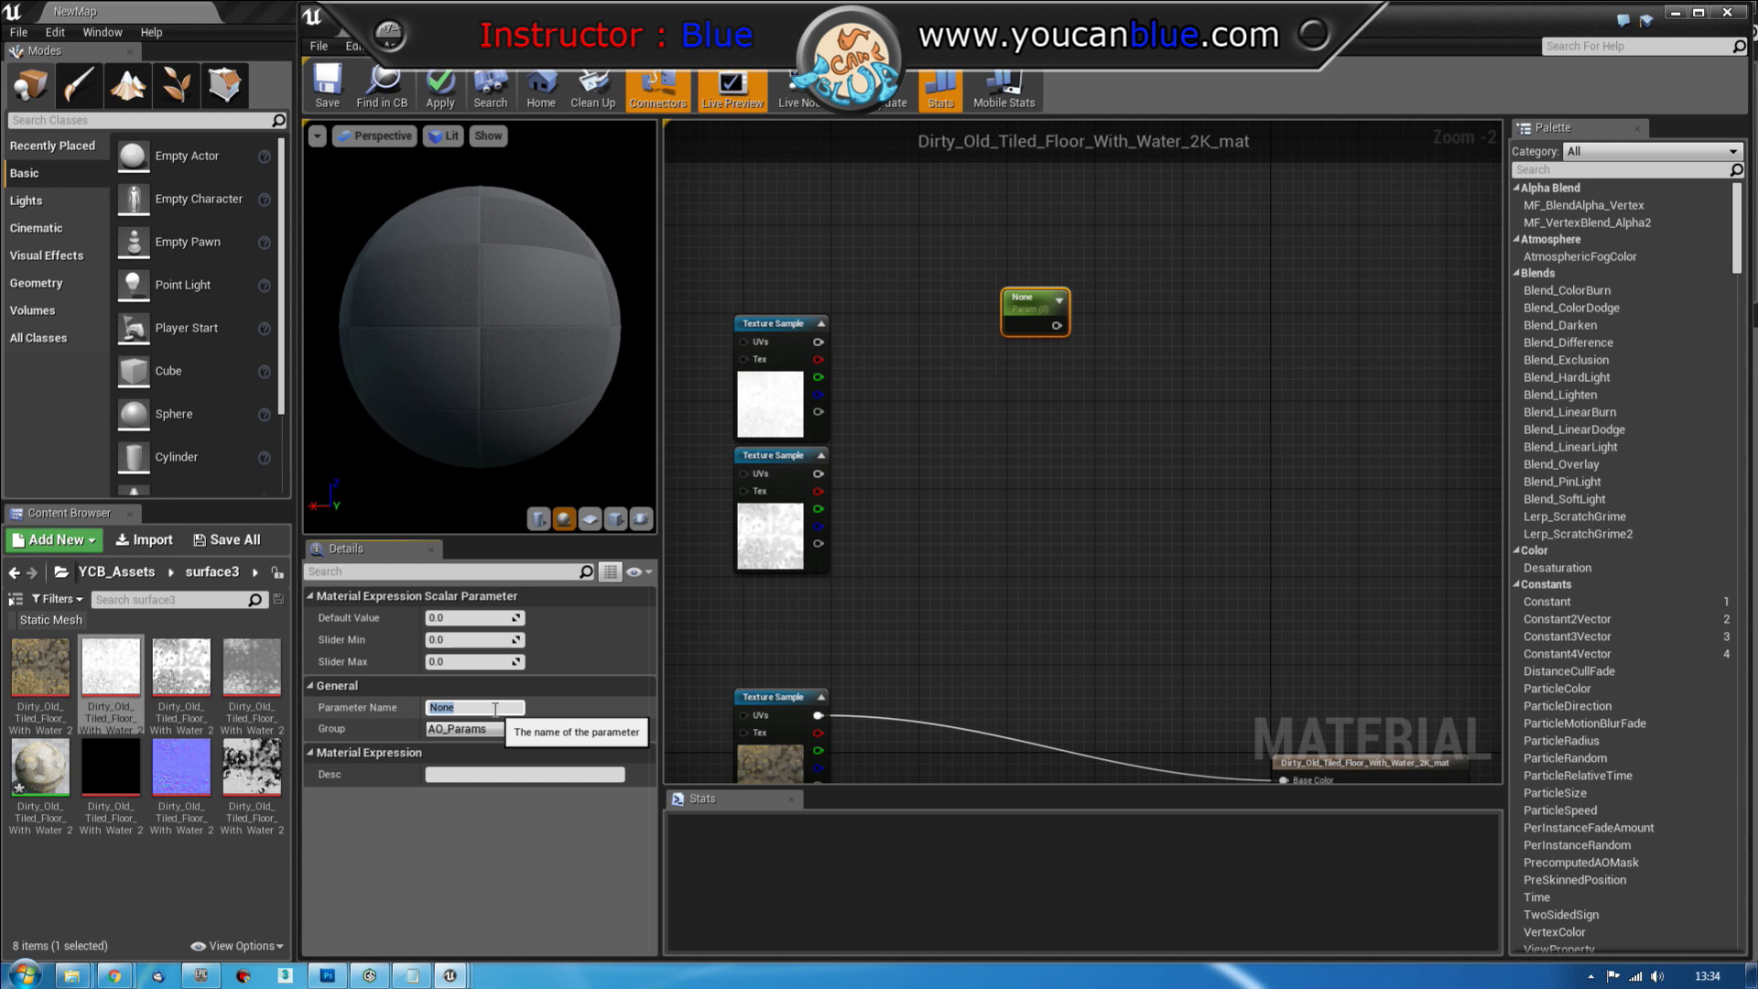
text(Low)
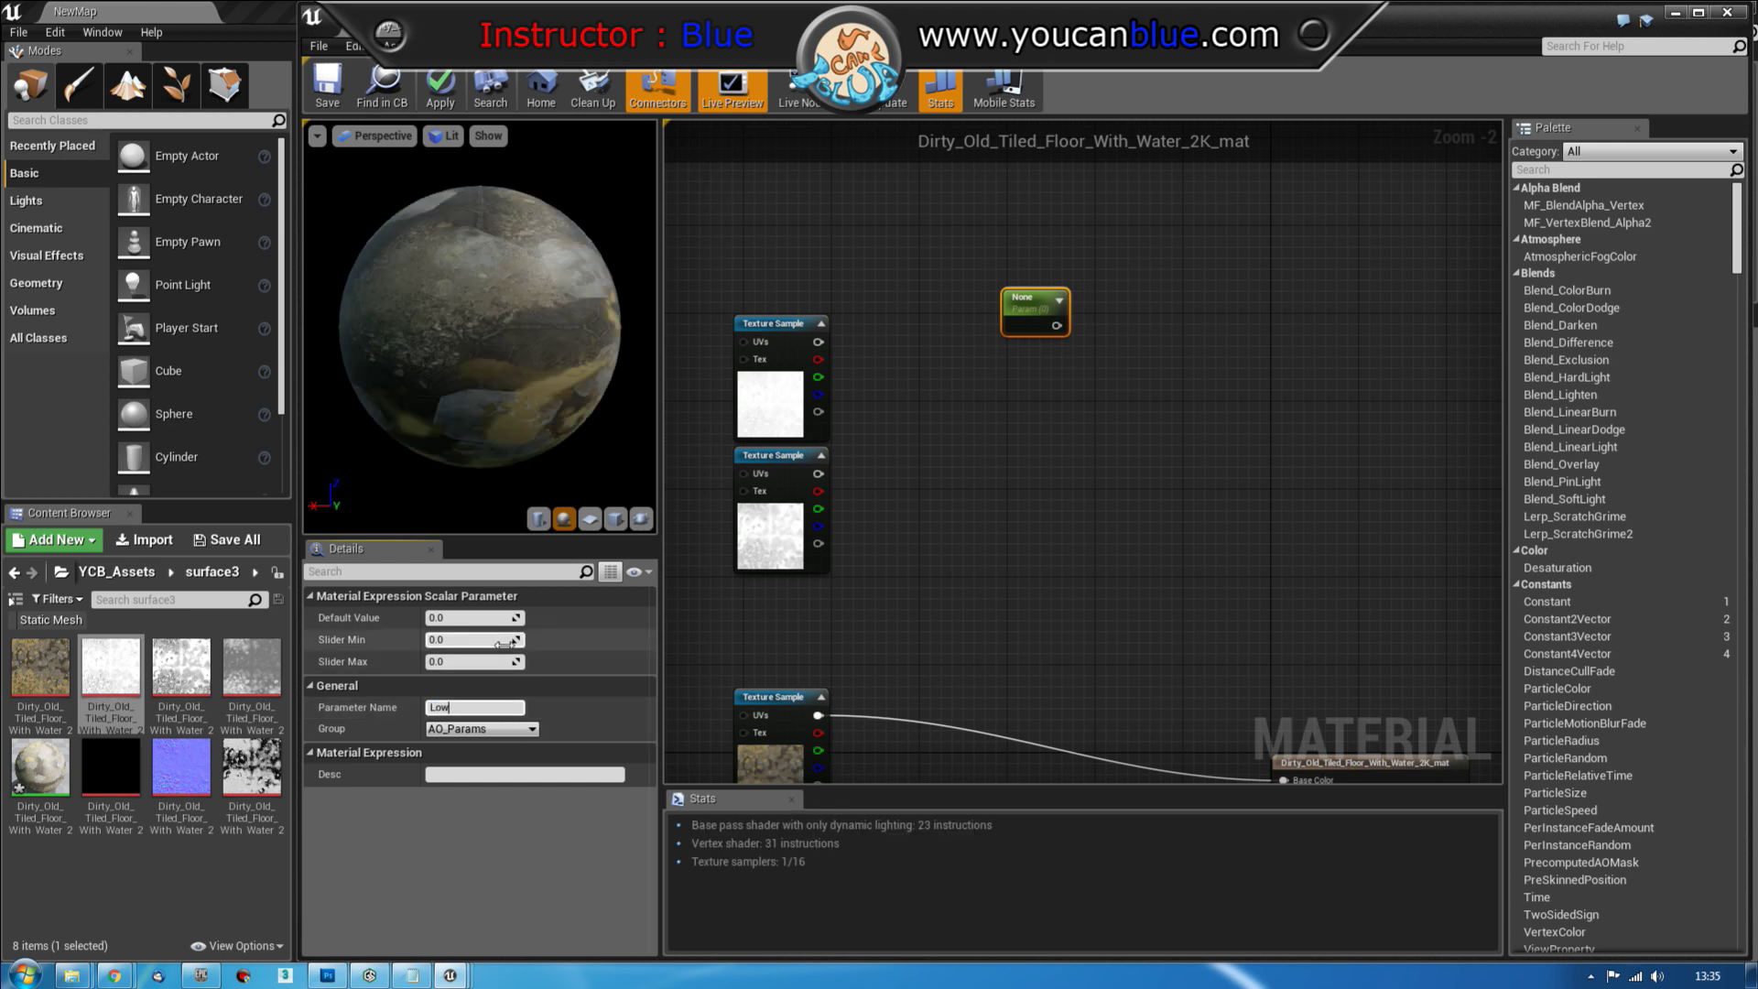
key(Return)
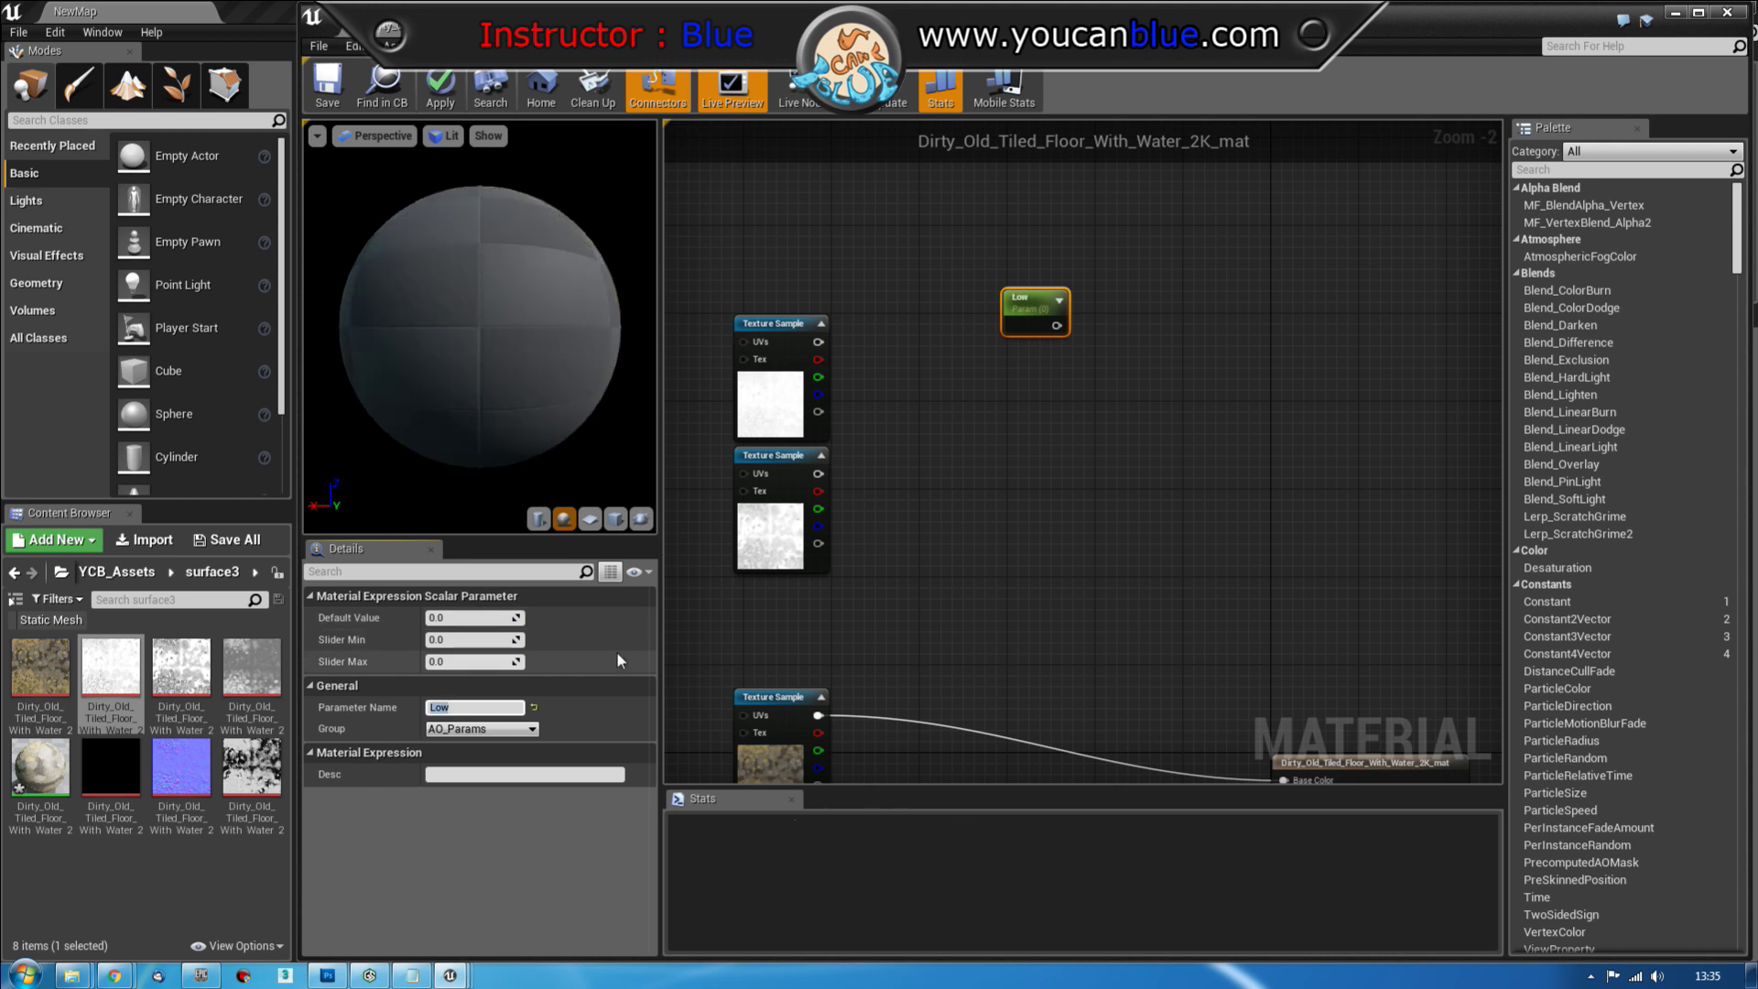
click(985, 503)
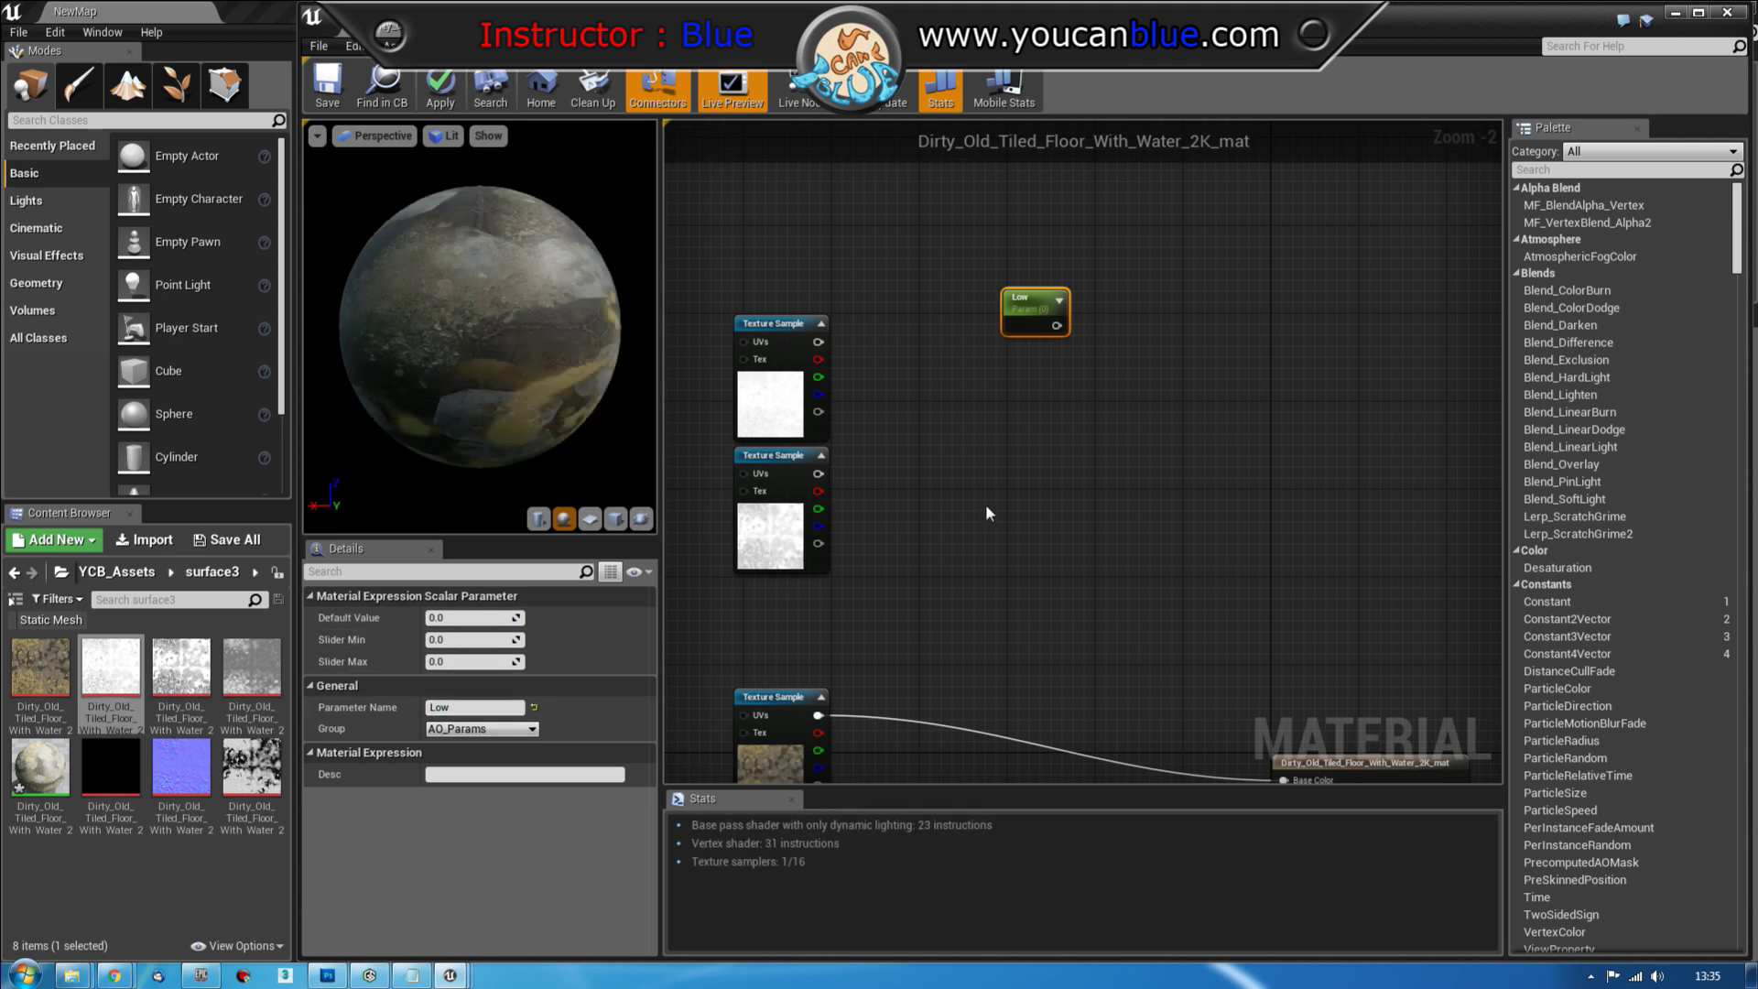
Duplicate the Low parameter twice and stack the three parameter nodes in a vertical column
click(1028, 299)
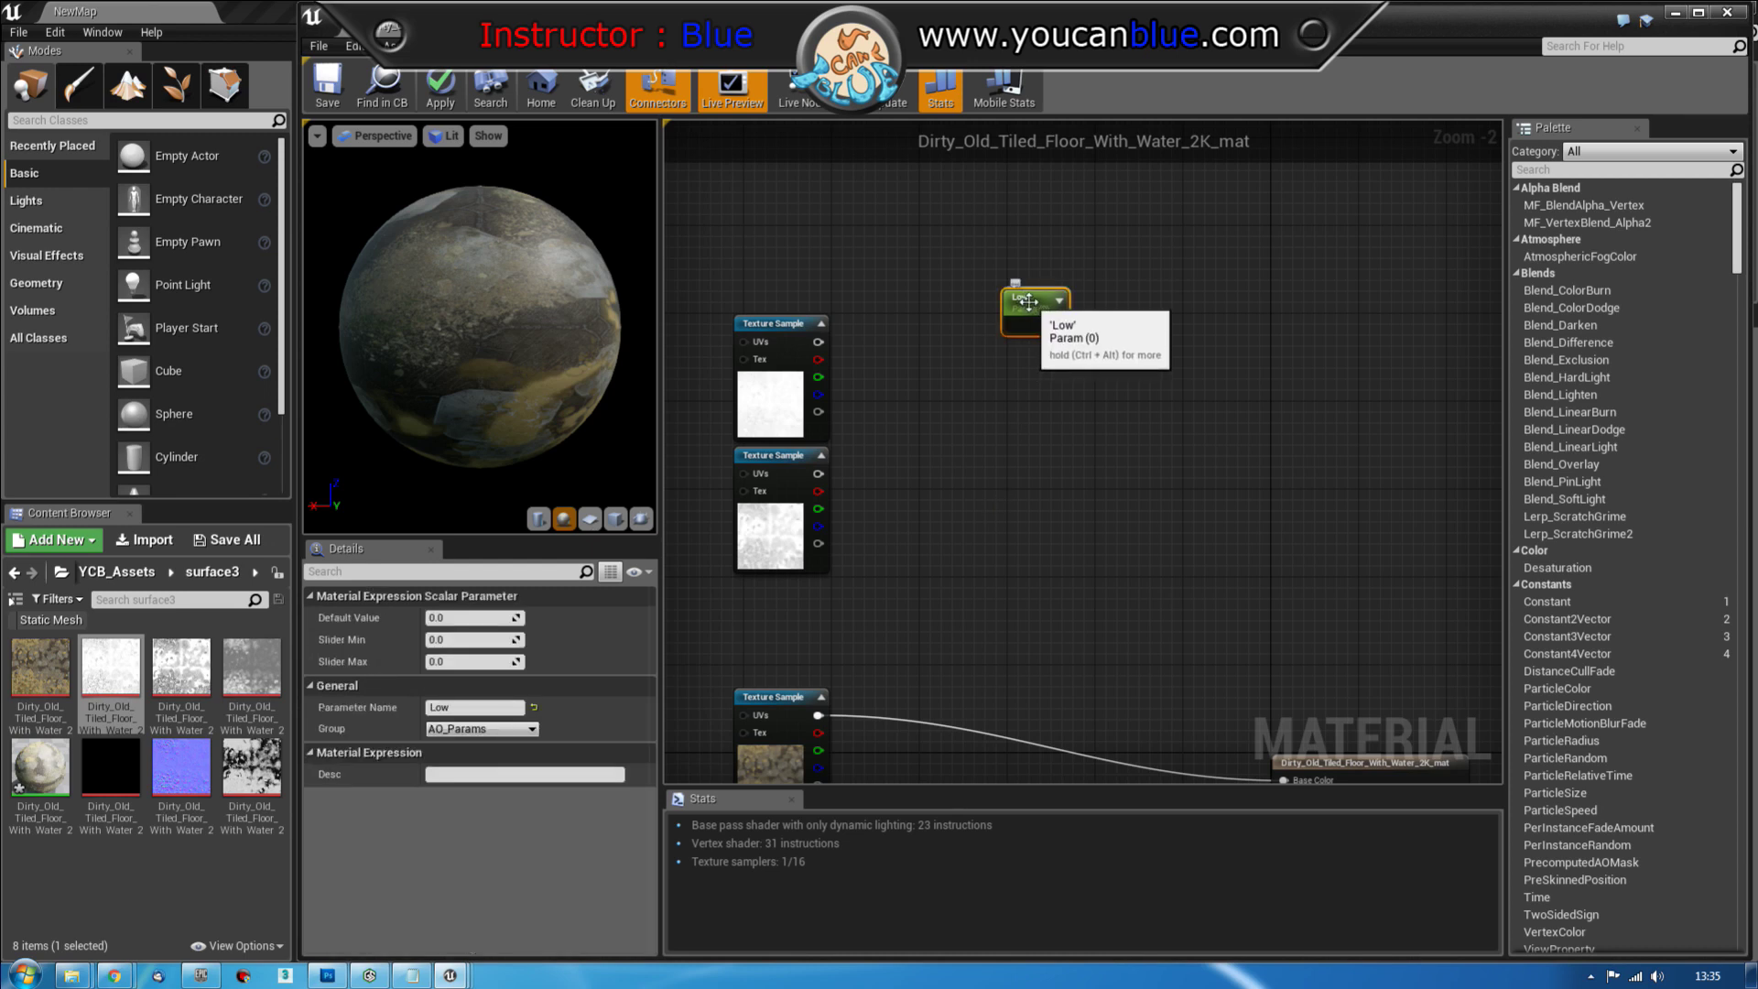
key(ctrl+w)
key(ctrl+w)
drag(1073, 332, 1044, 417)
click(1053, 346)
drag(1053, 346, 1046, 365)
click(1145, 368)
click(1119, 382)
drag(1038, 305, 1041, 309)
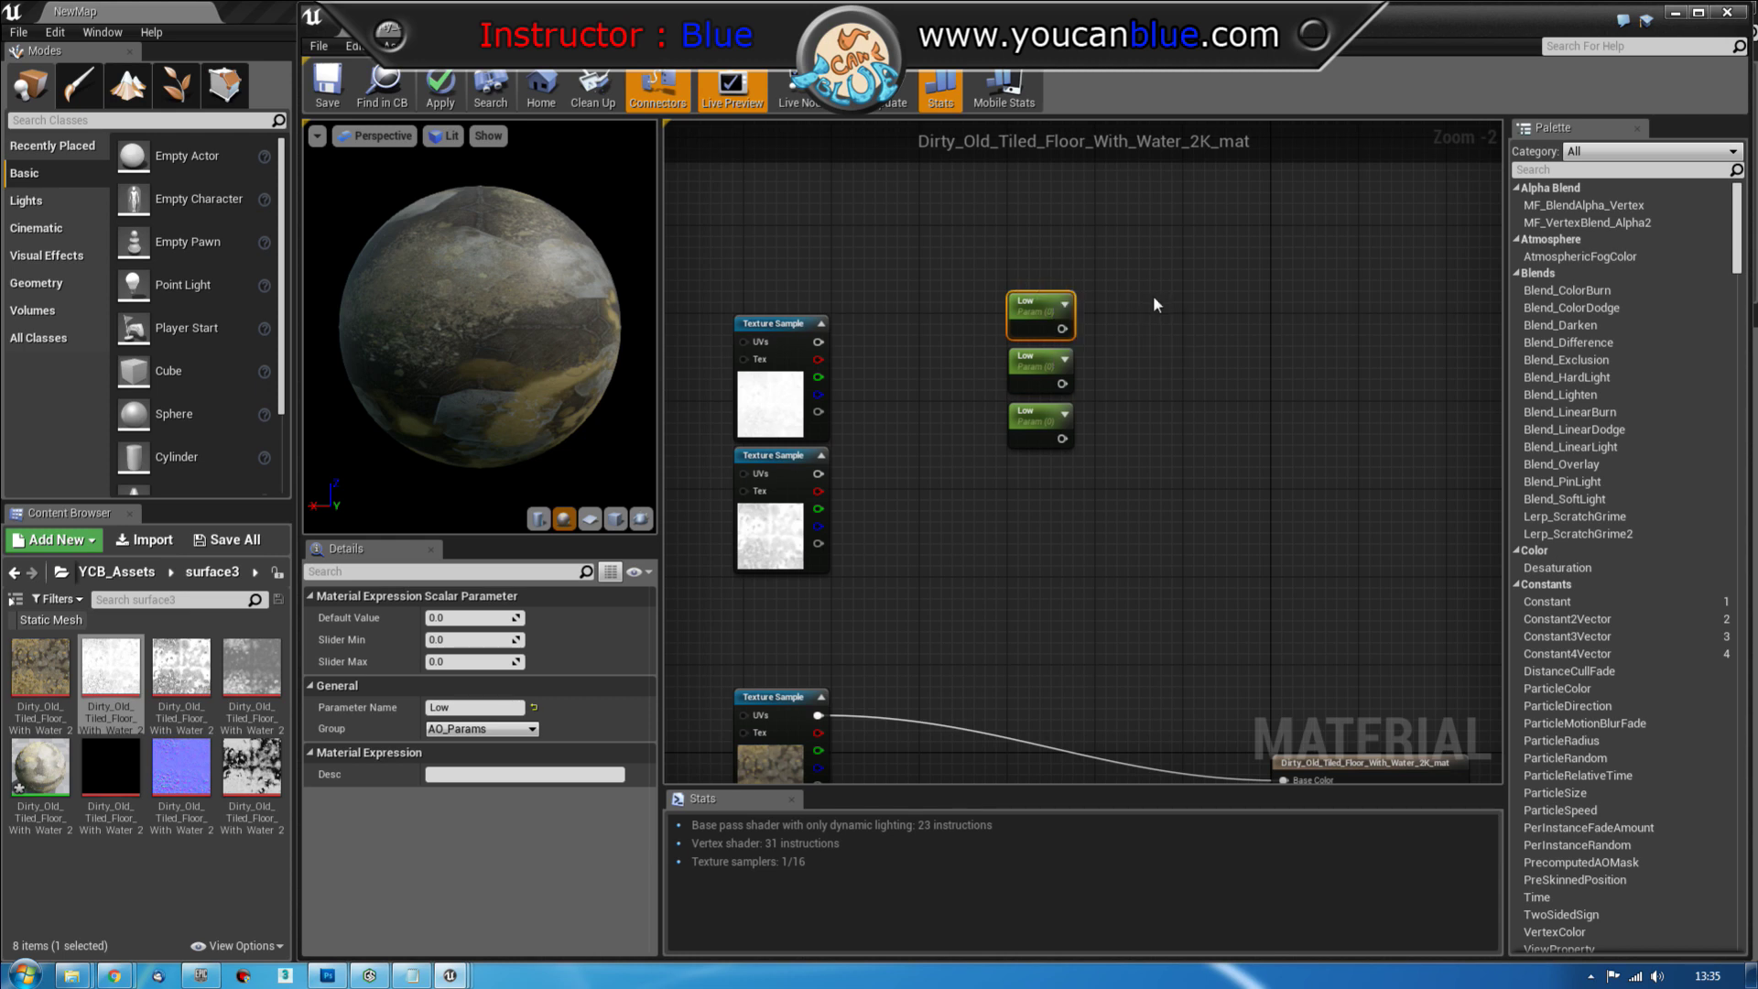
click(1116, 303)
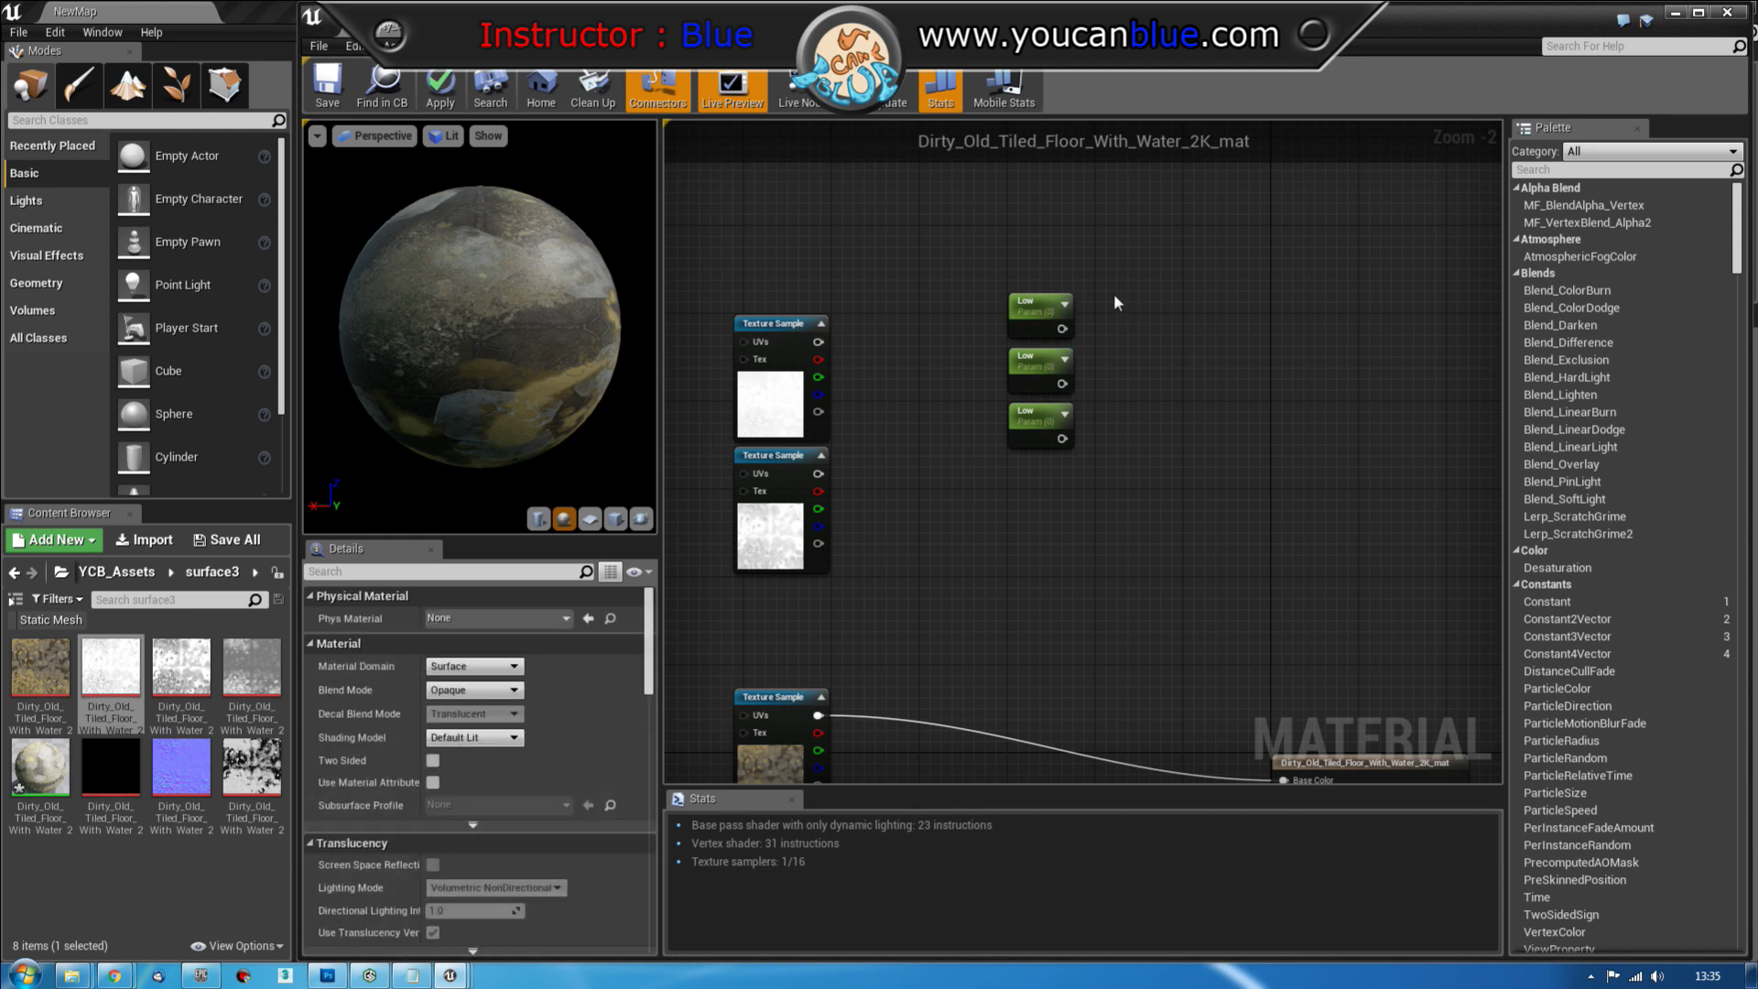
Rename the middle parameter of the column Medium and set its default value to 0.5
right_drag(1229, 359, 1183, 350)
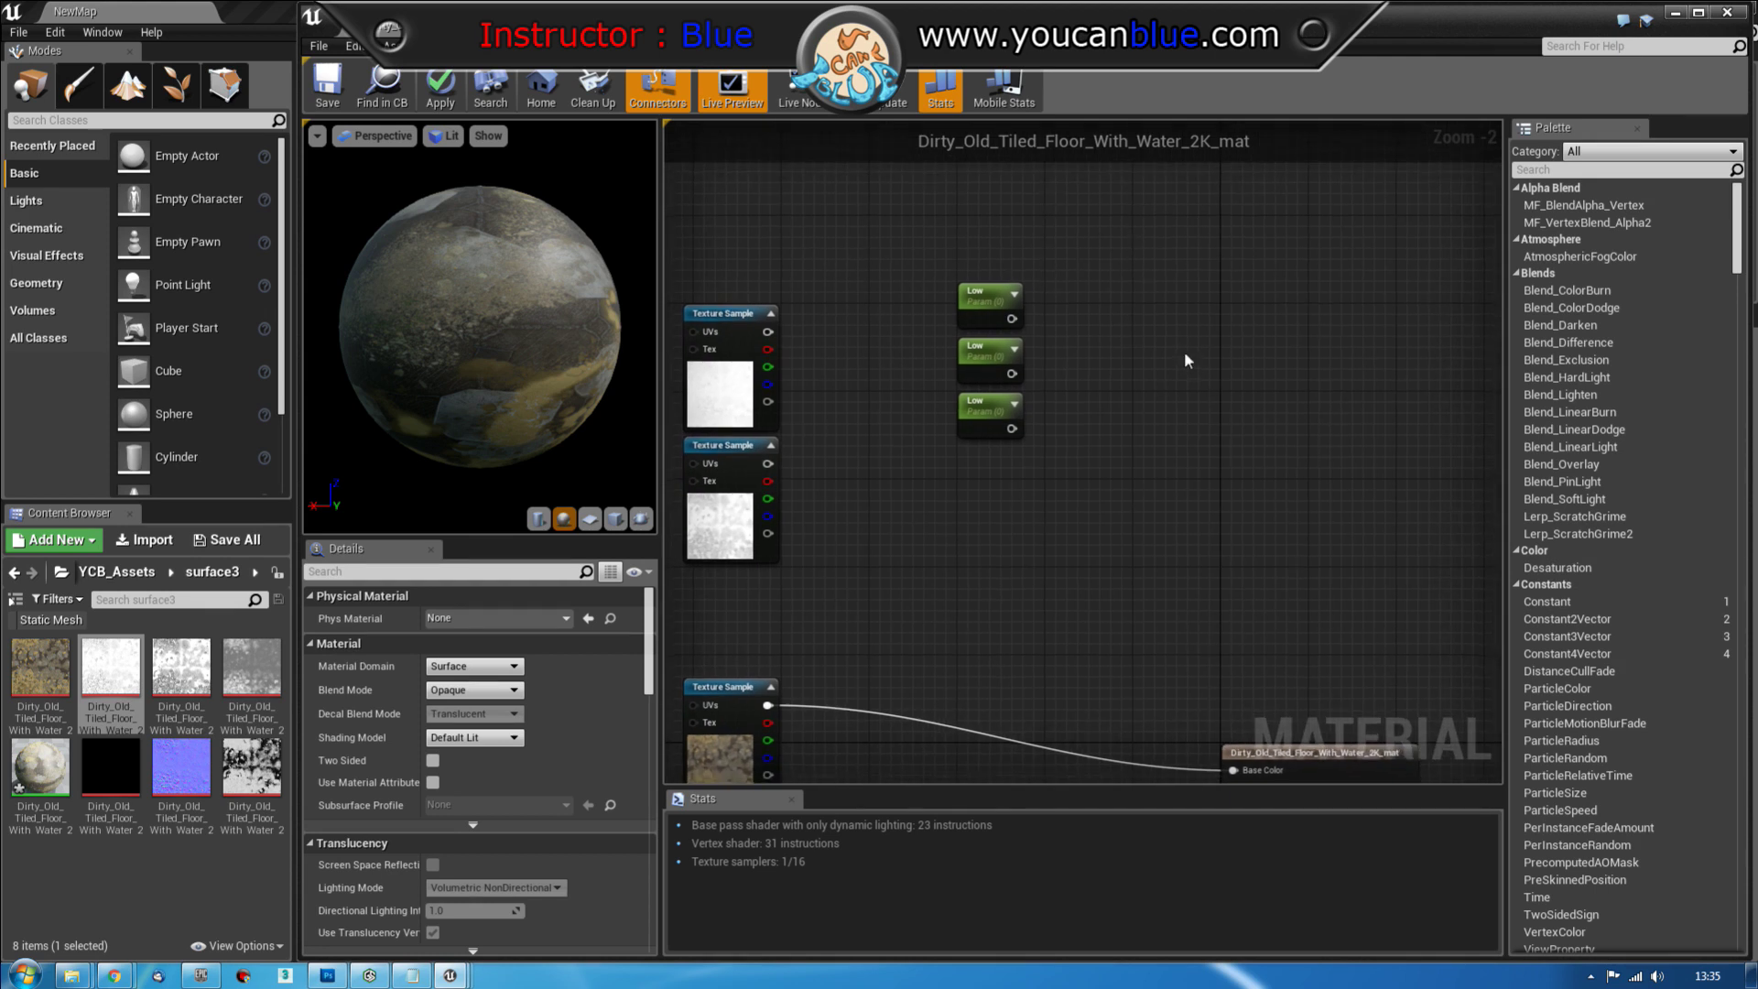
click(987, 356)
click(476, 708)
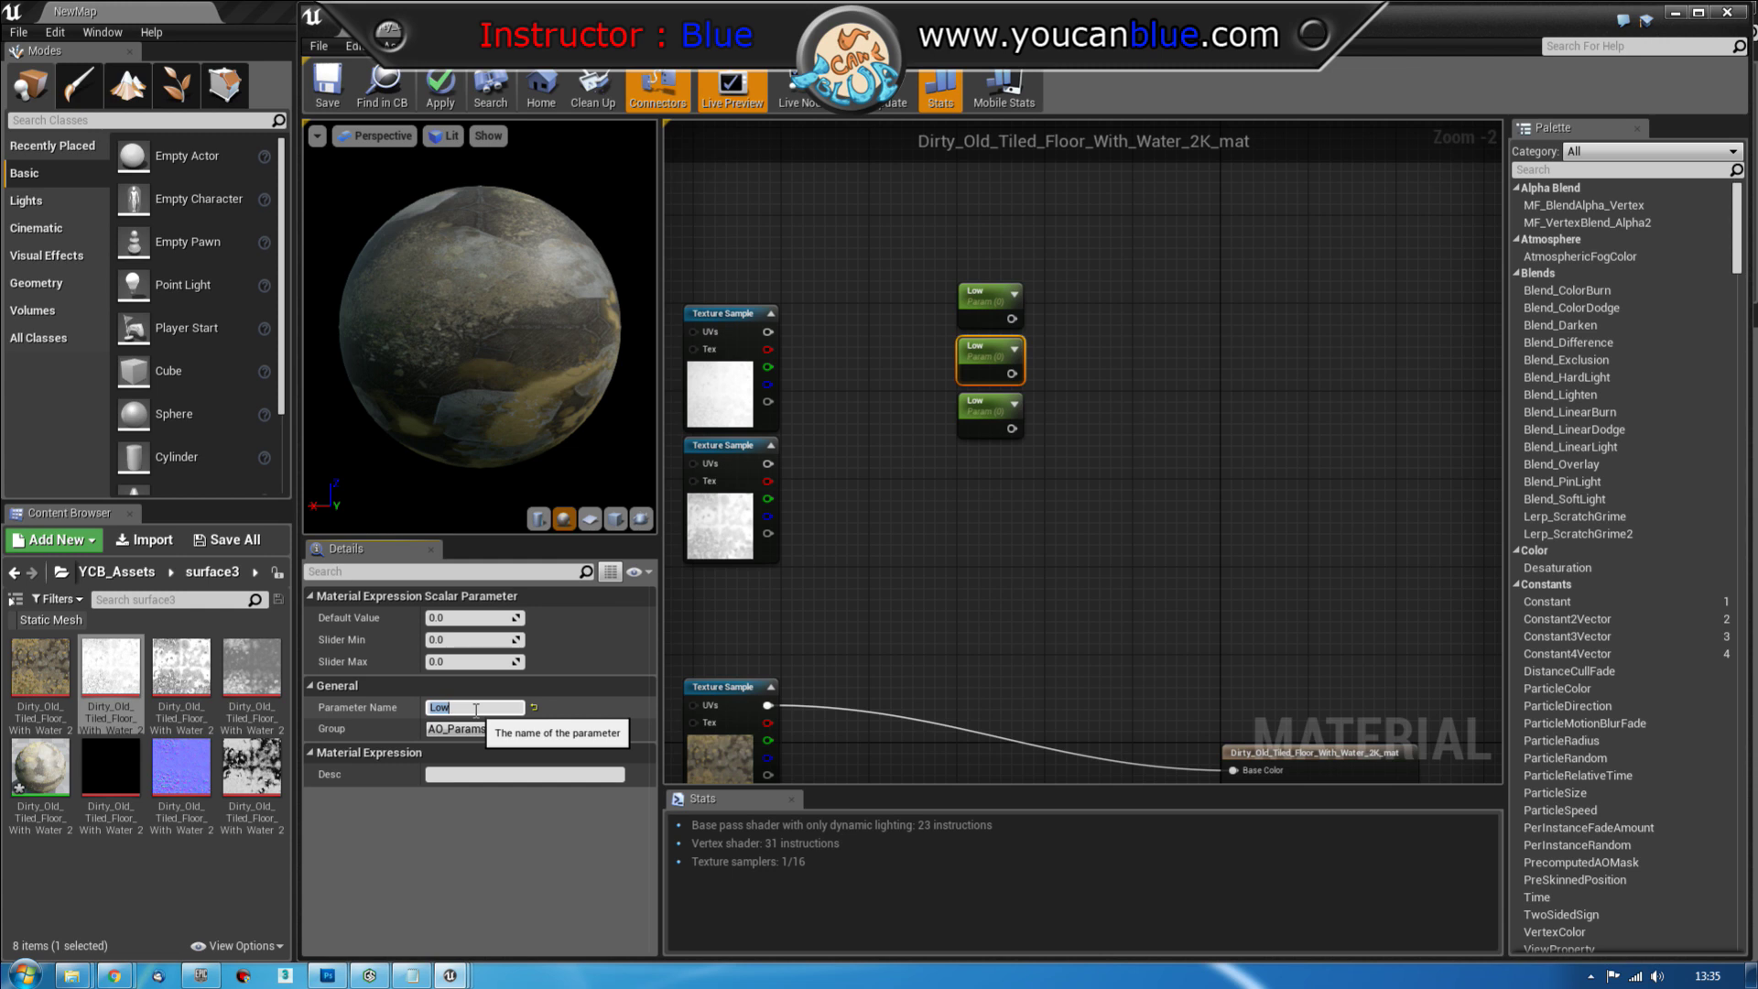
text(Medium)
key(Return)
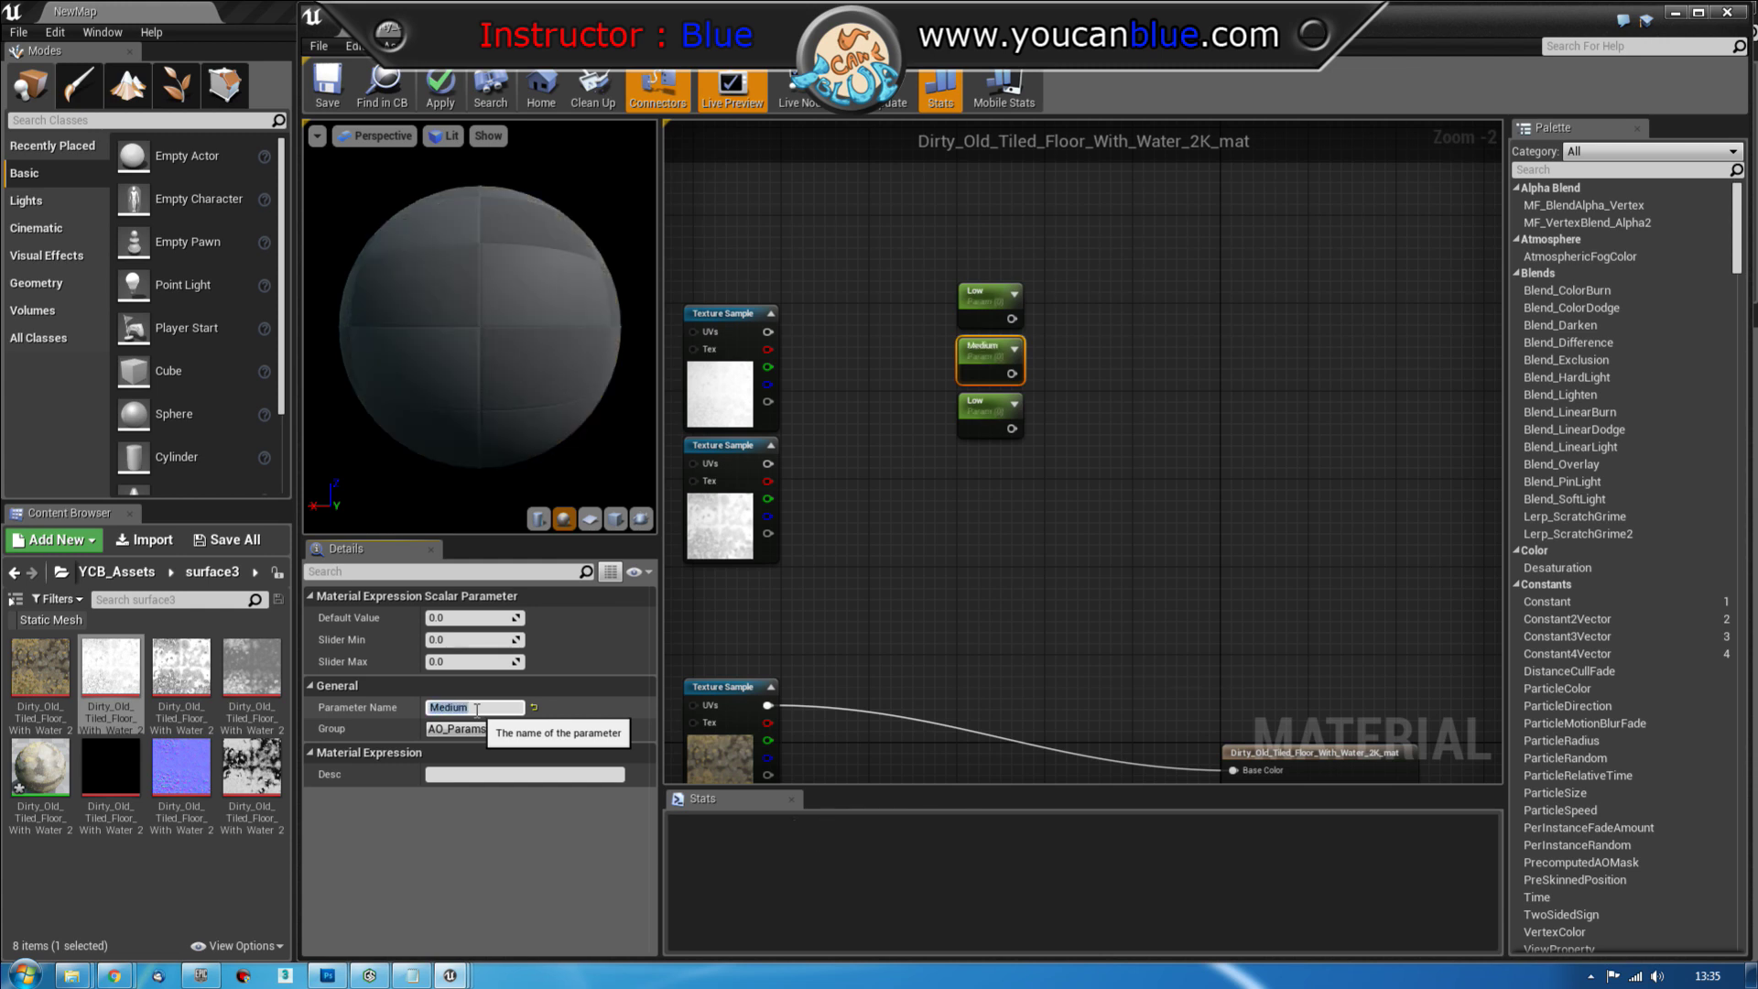
click(476, 618)
text(0.5)
key(Return)
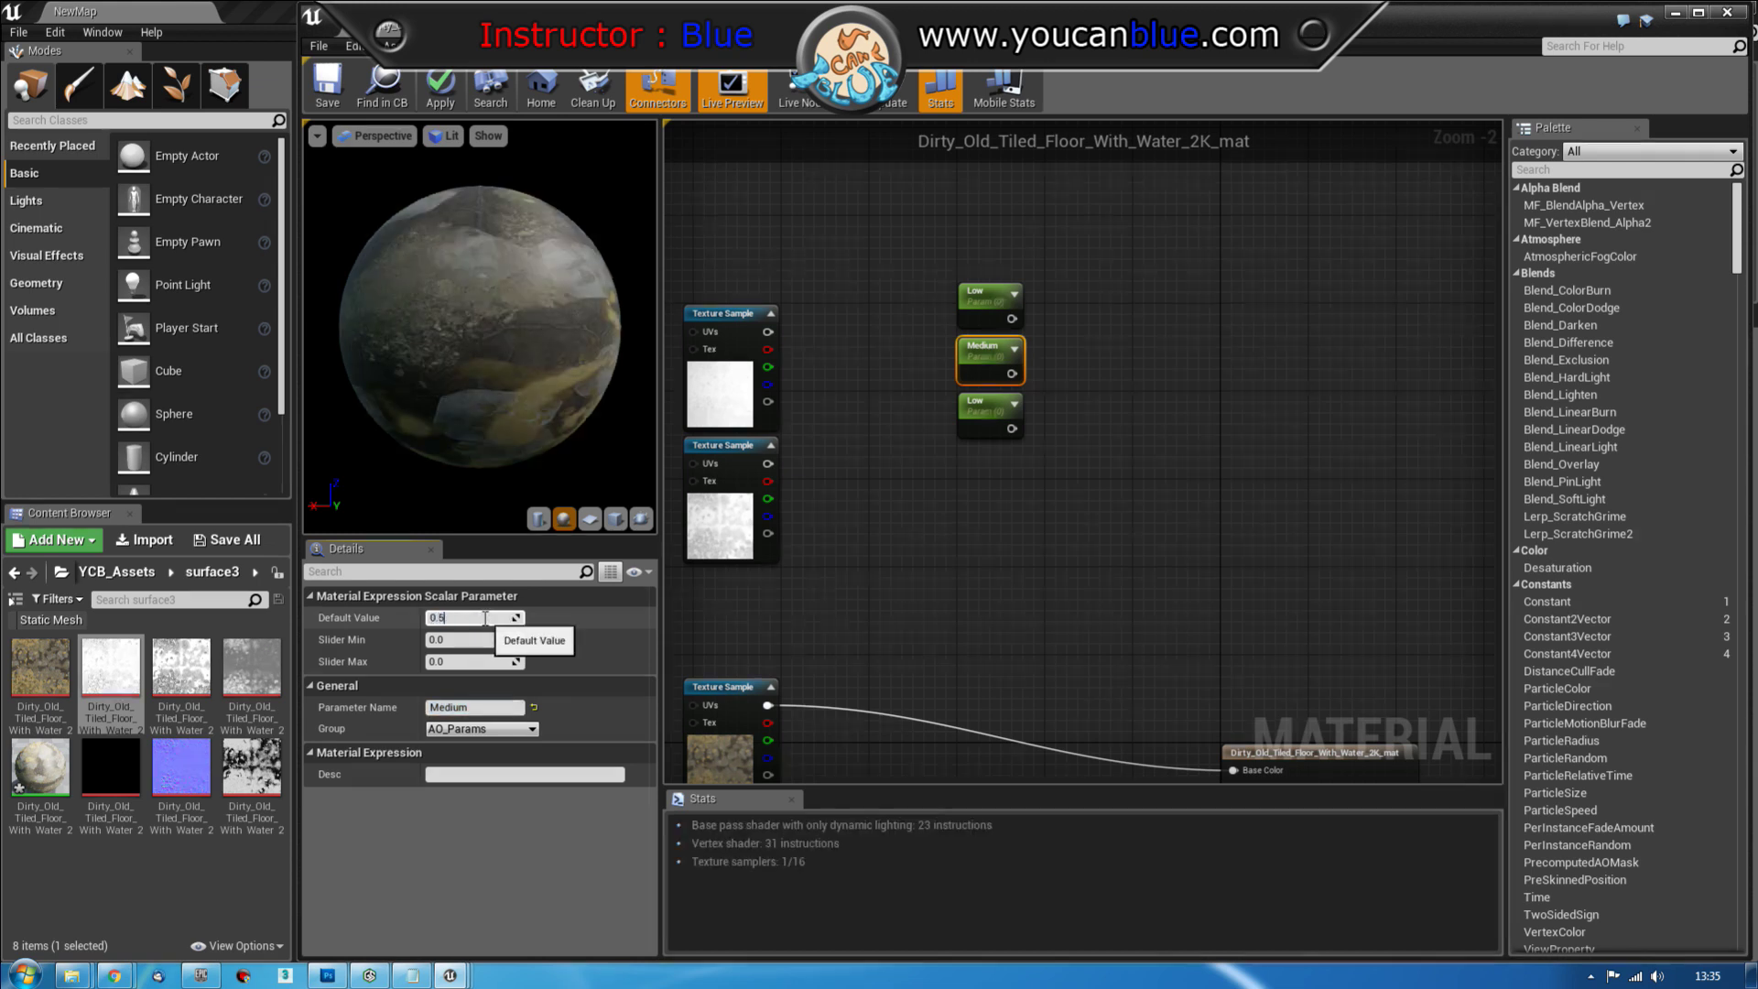
Rename the lowest parameter of the column High and set its default value to 1
click(972, 403)
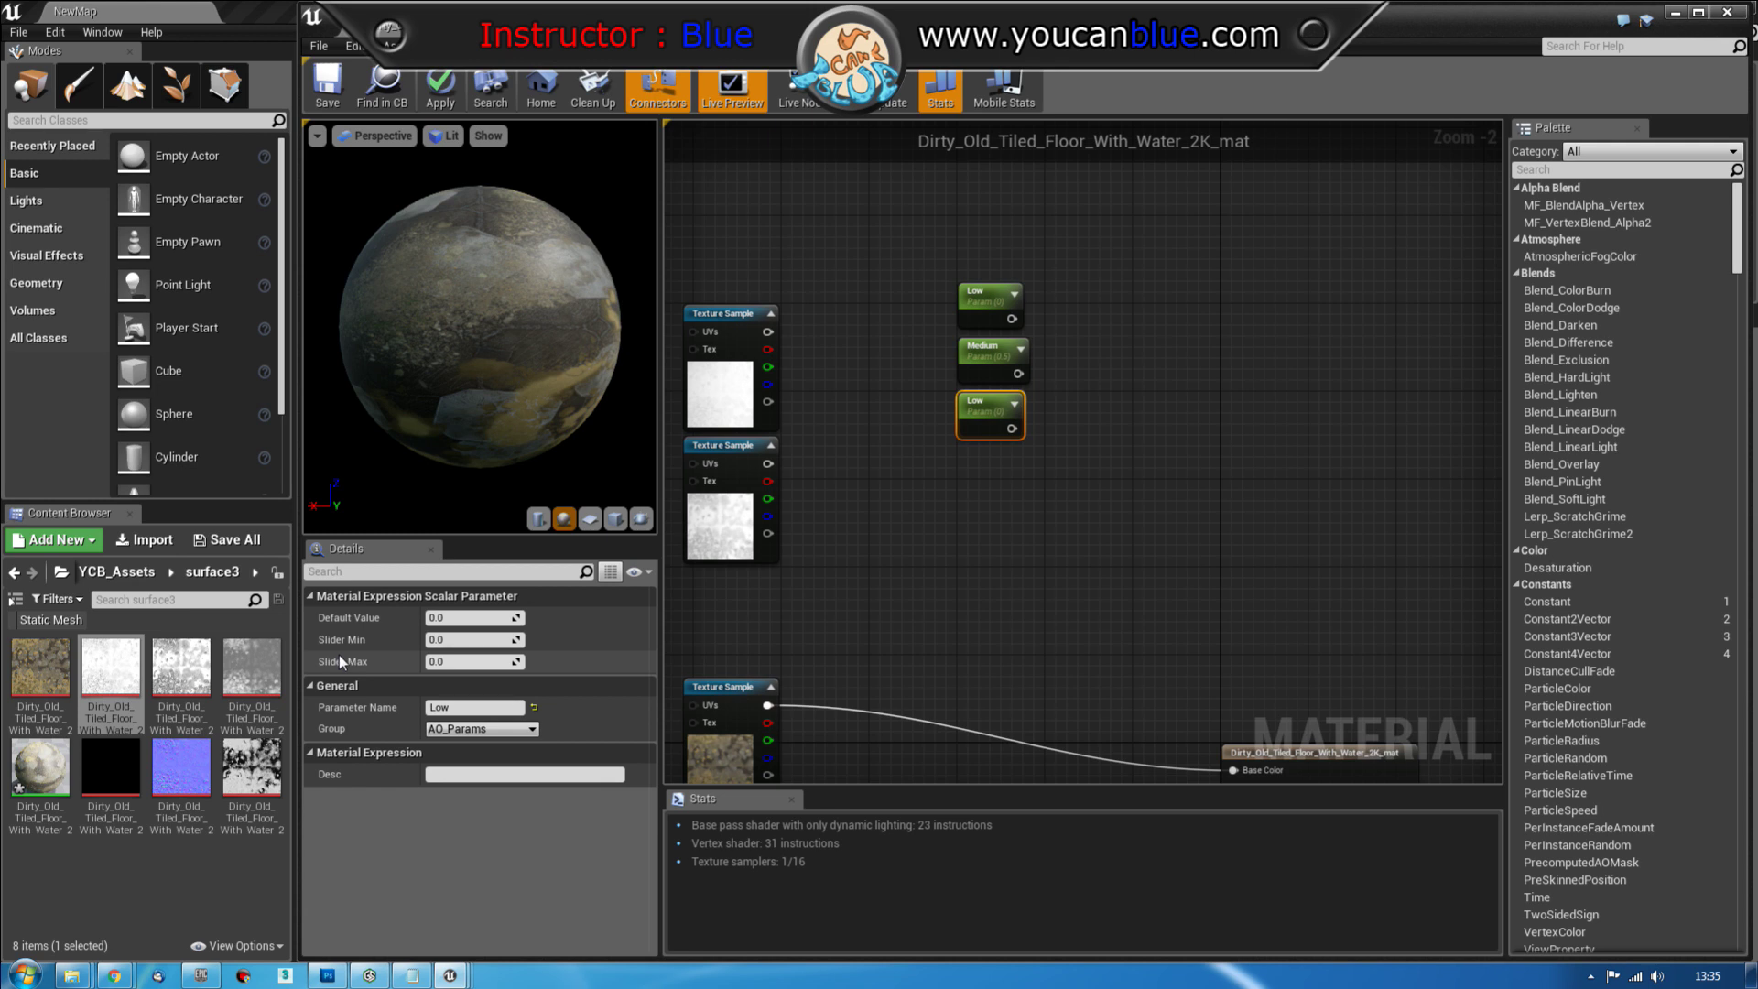
click(455, 706)
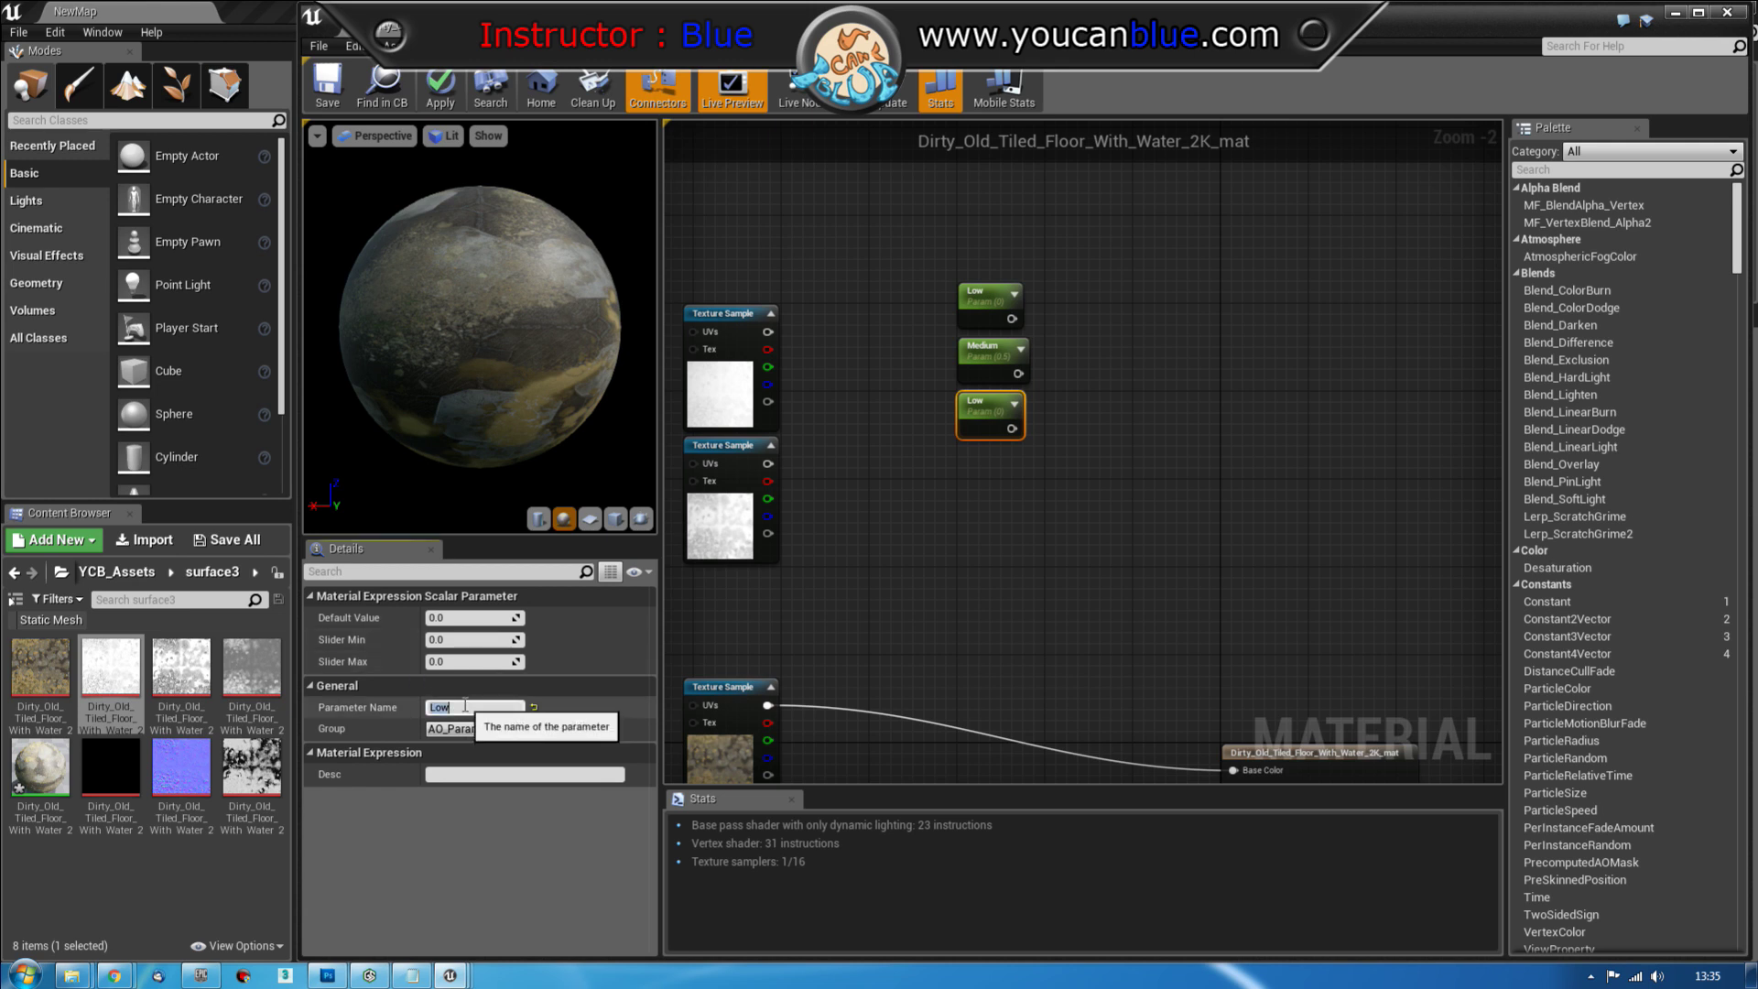
text(High)
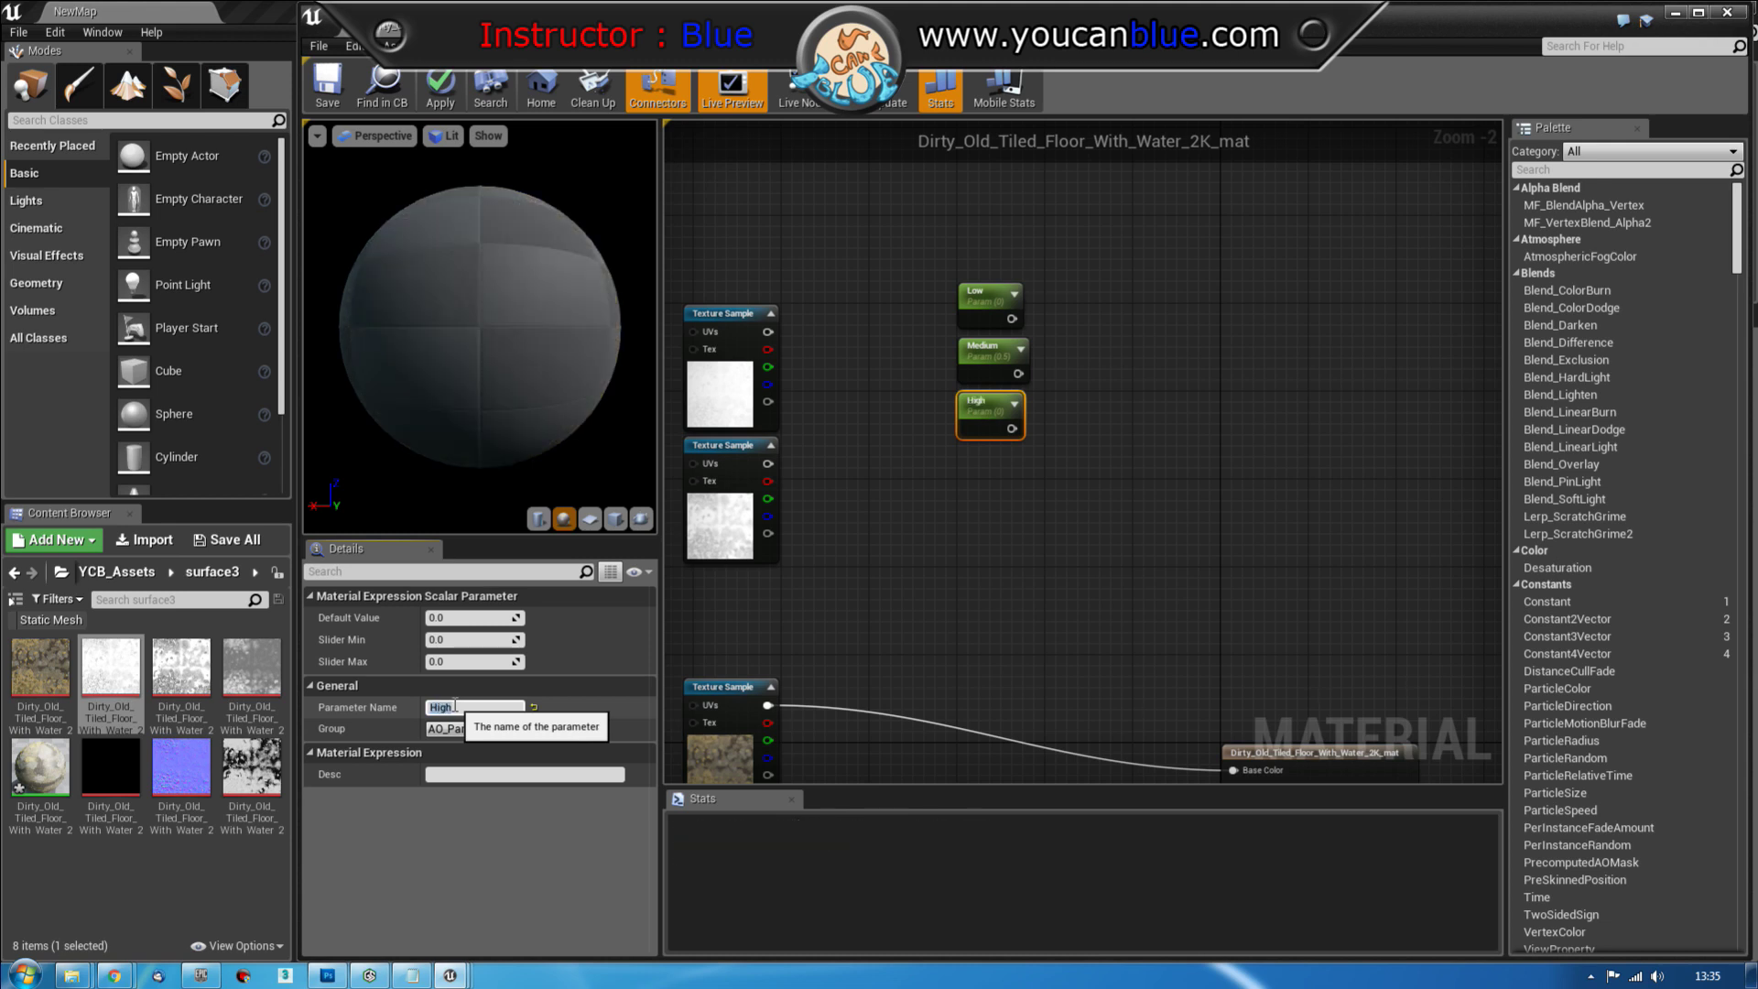
click(436, 618)
text(1)
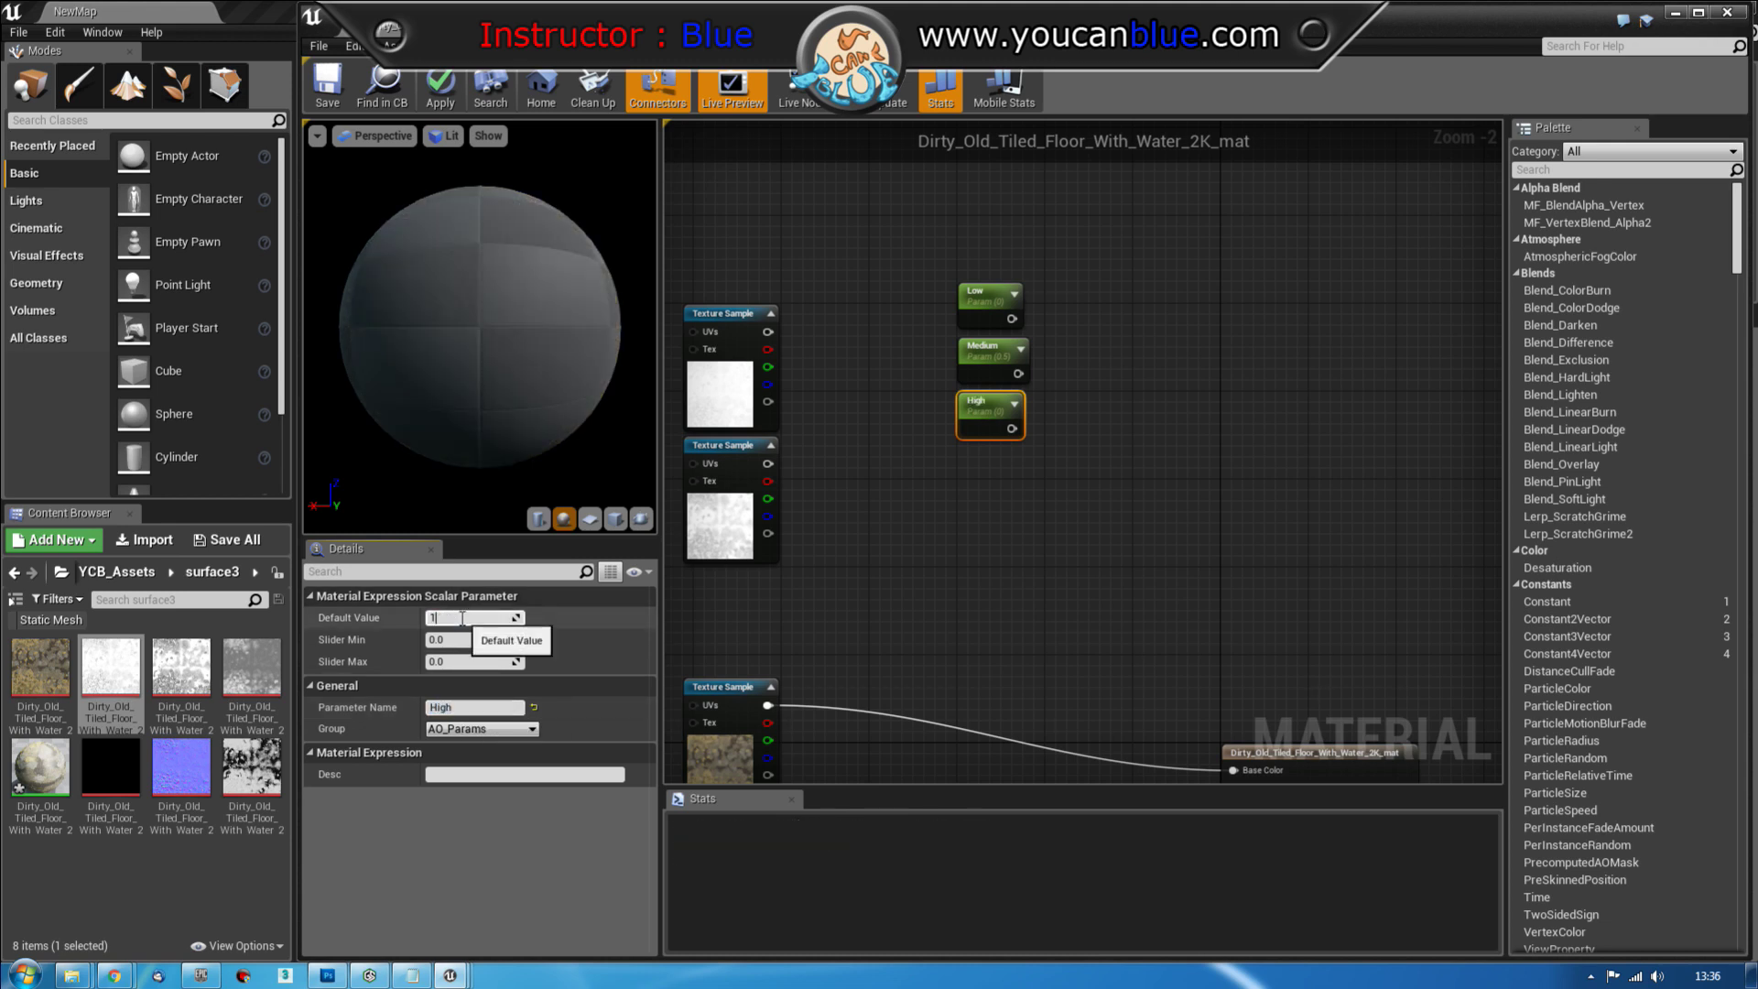
key(Return)
Add a 3PointLevels function node and place it beside the Low, Medium and High parameters
right_drag(1252, 512, 1217, 540)
right_click(1121, 321)
text(levels)
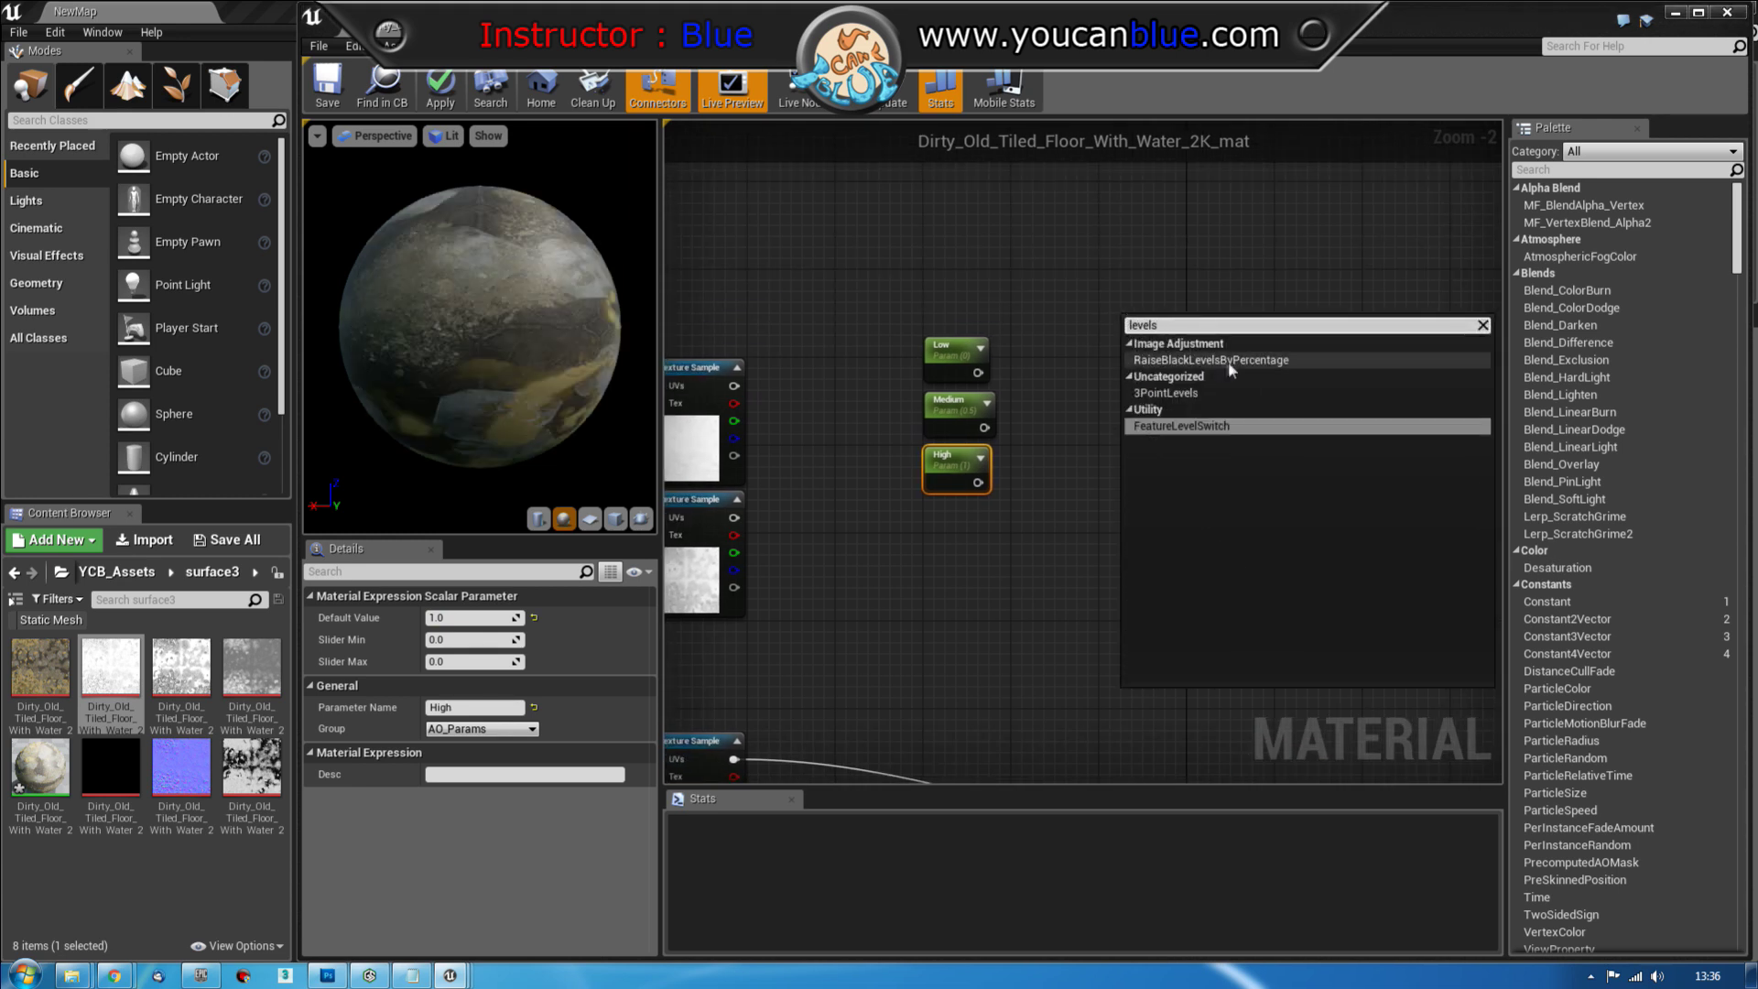
click(1190, 389)
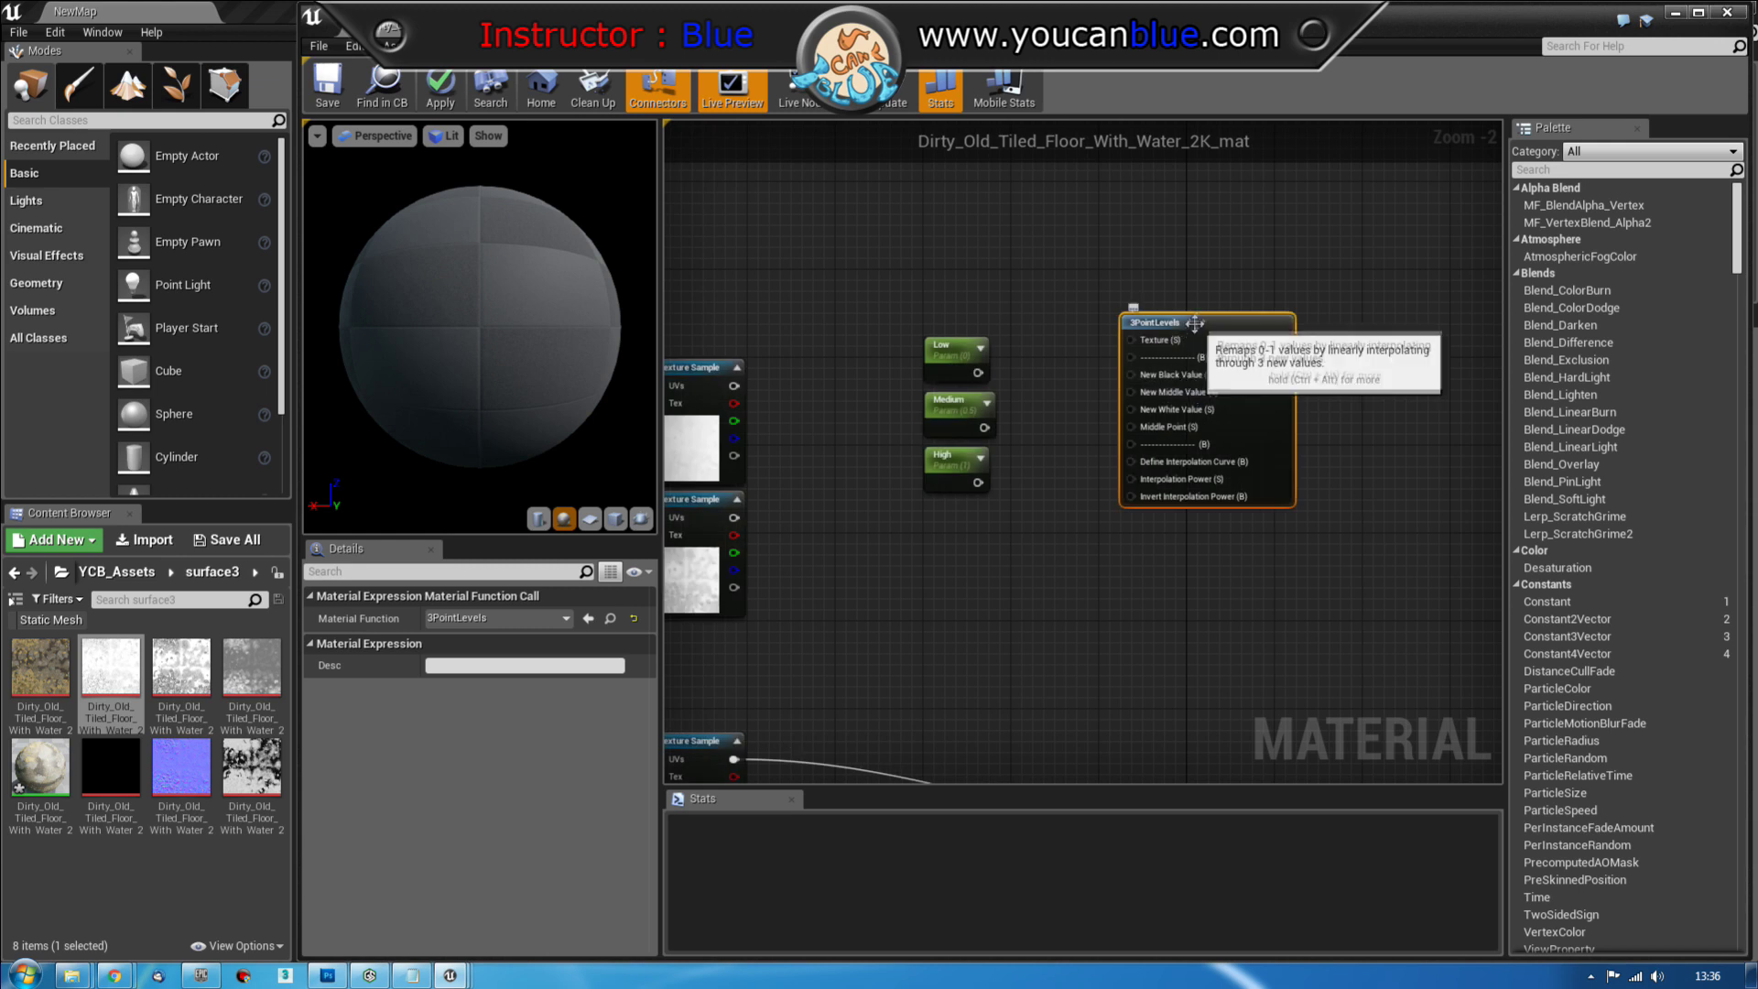
drag(1197, 327, 1132, 316)
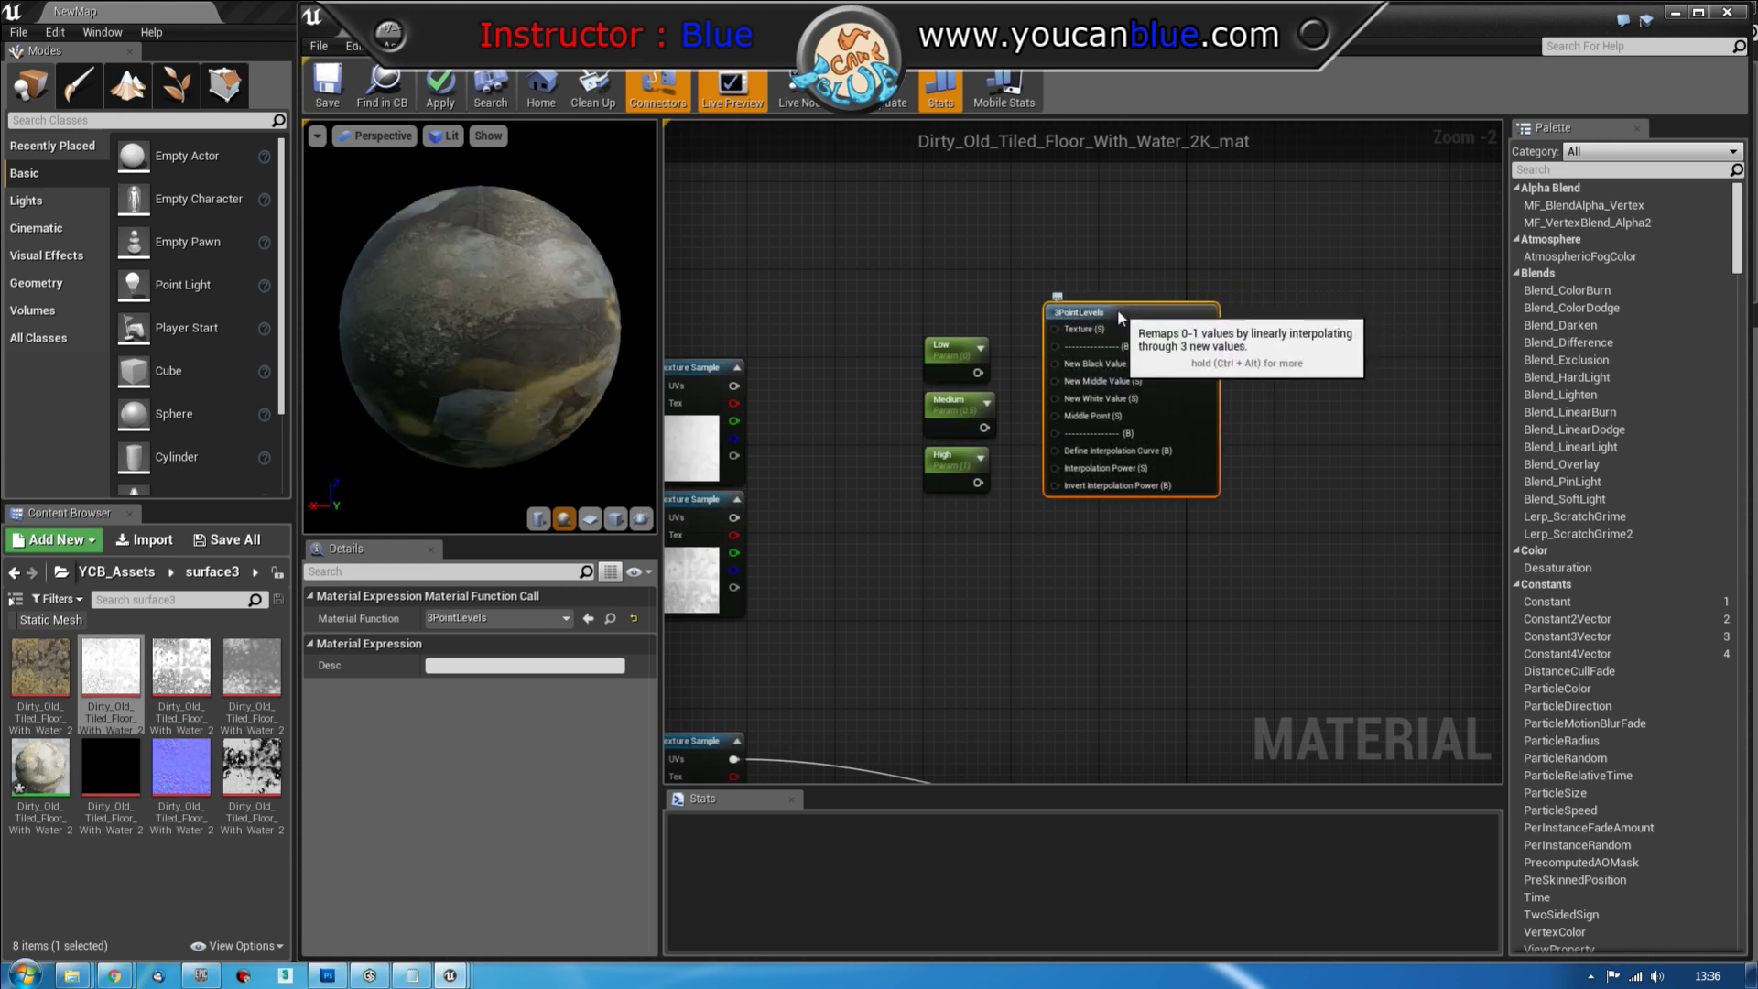
click(1053, 242)
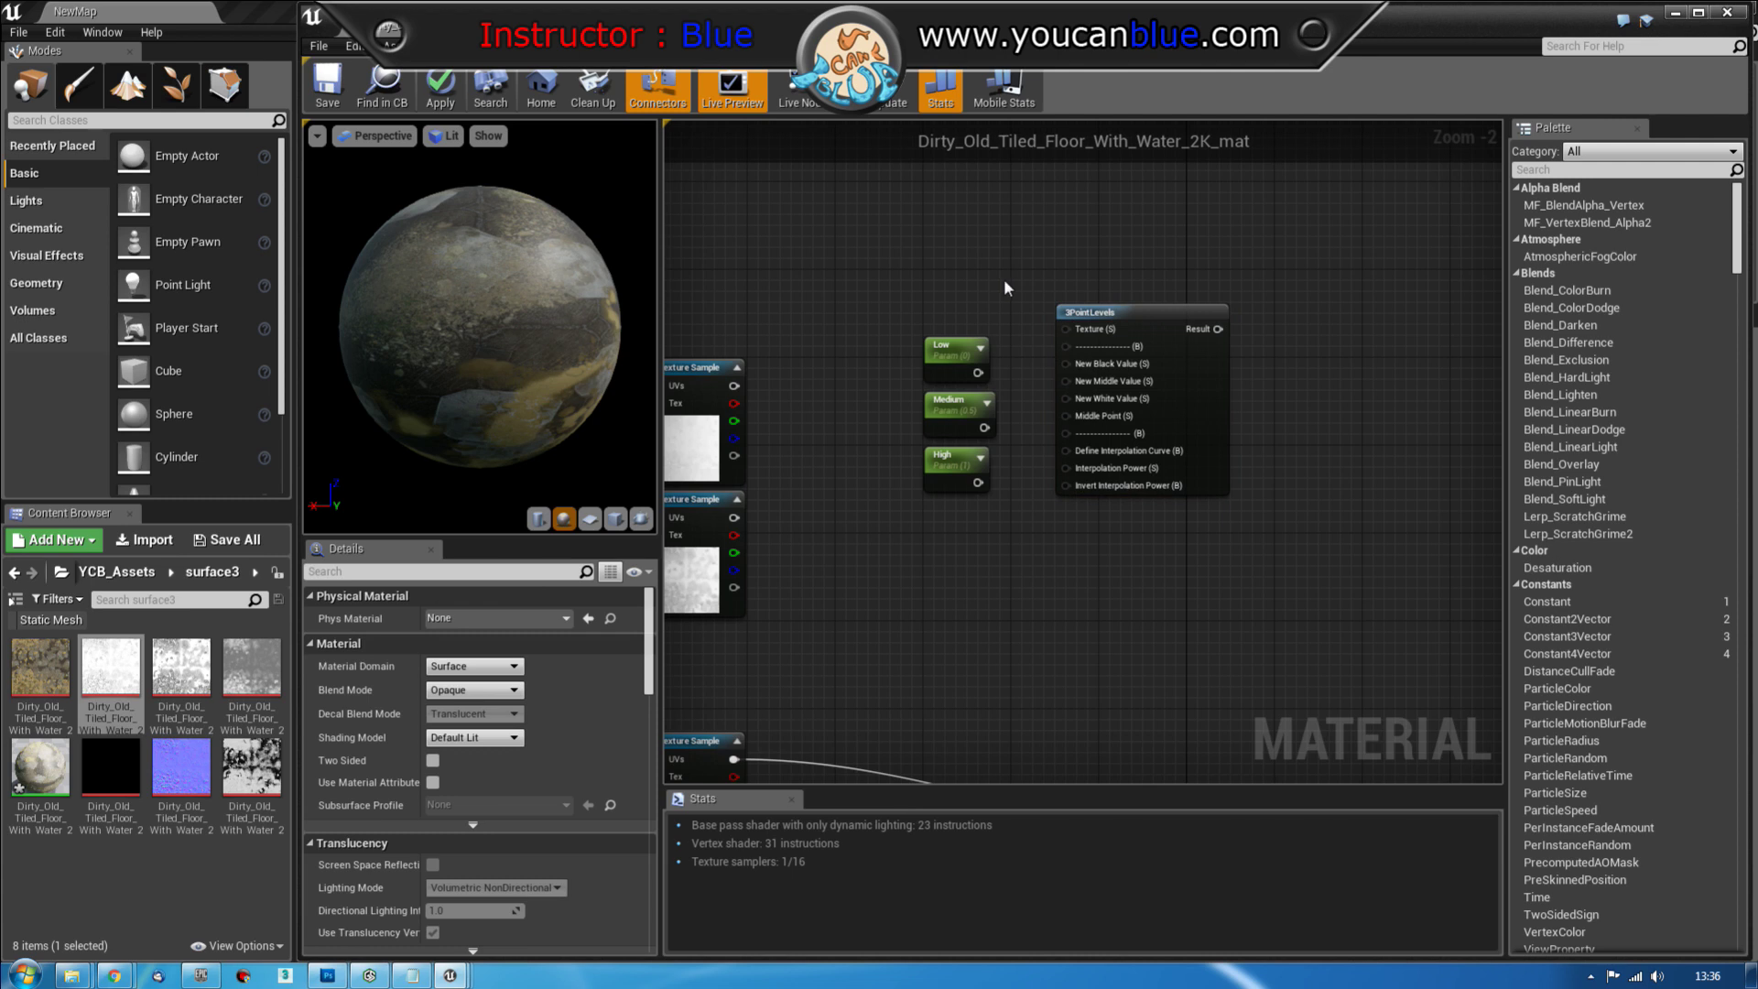
Connect Low, Medium and High to the 3PointLevels black, middle and white values, and the AO sample's colour output to its Texture input
drag(988, 372, 1076, 373)
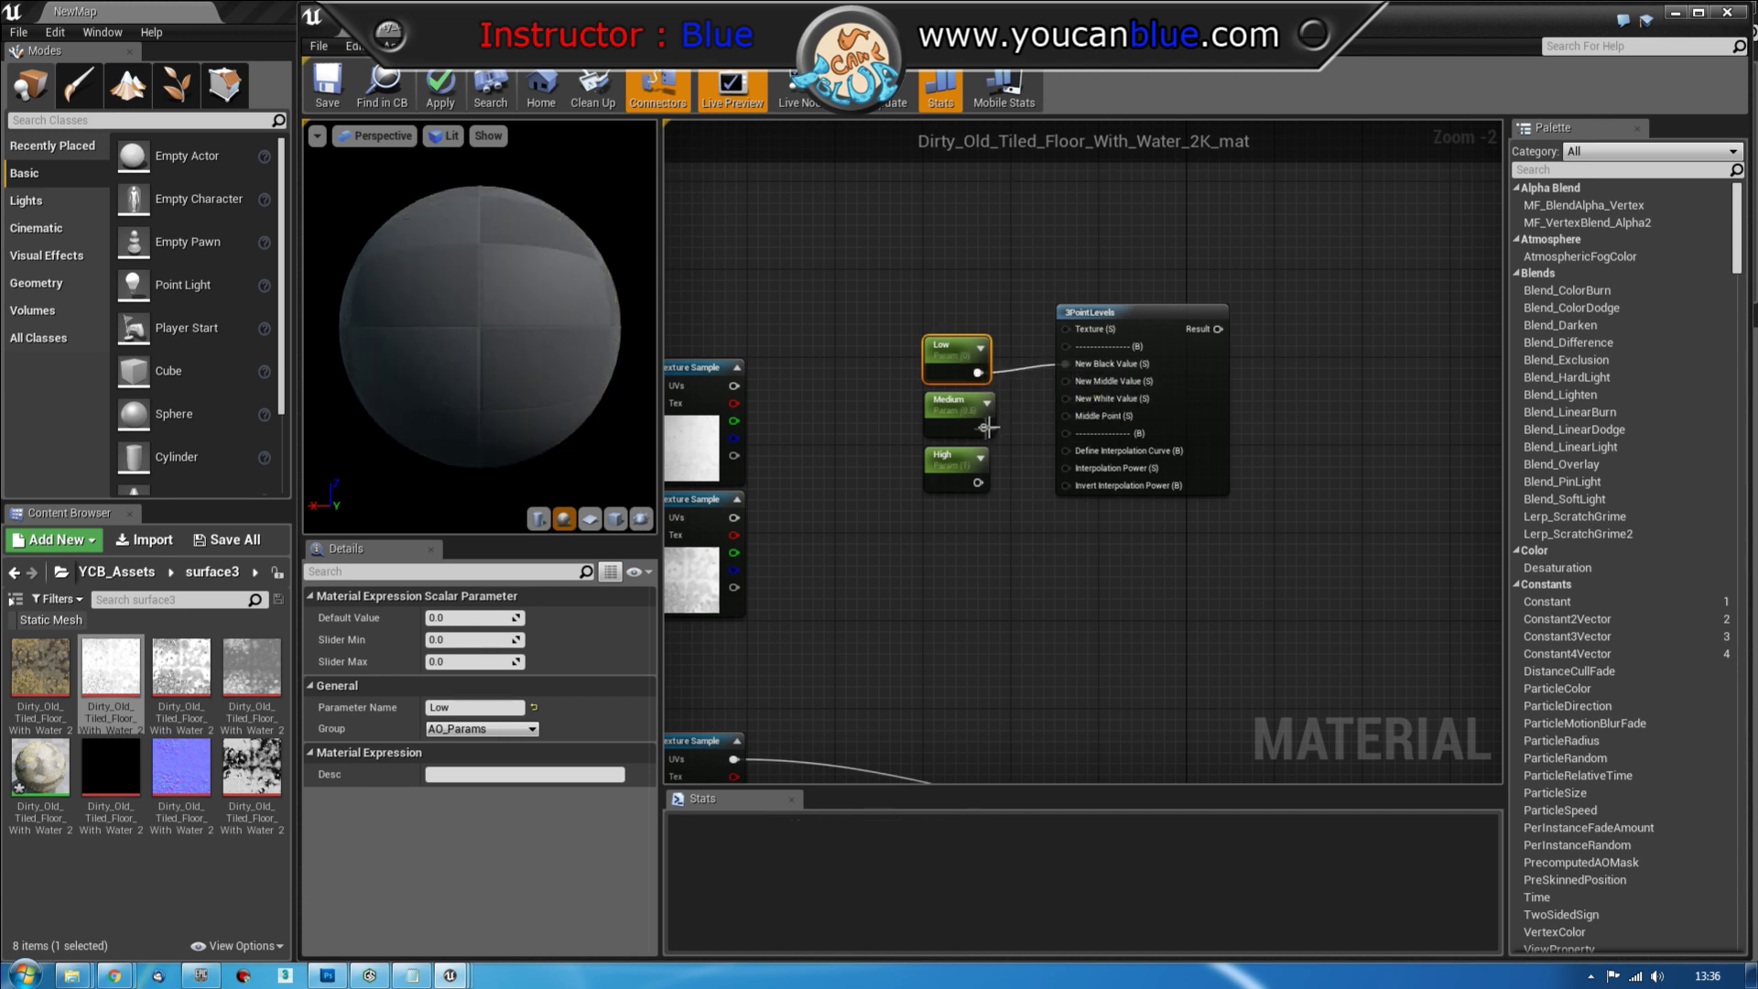
drag(982, 427, 1063, 381)
drag(978, 482, 1064, 396)
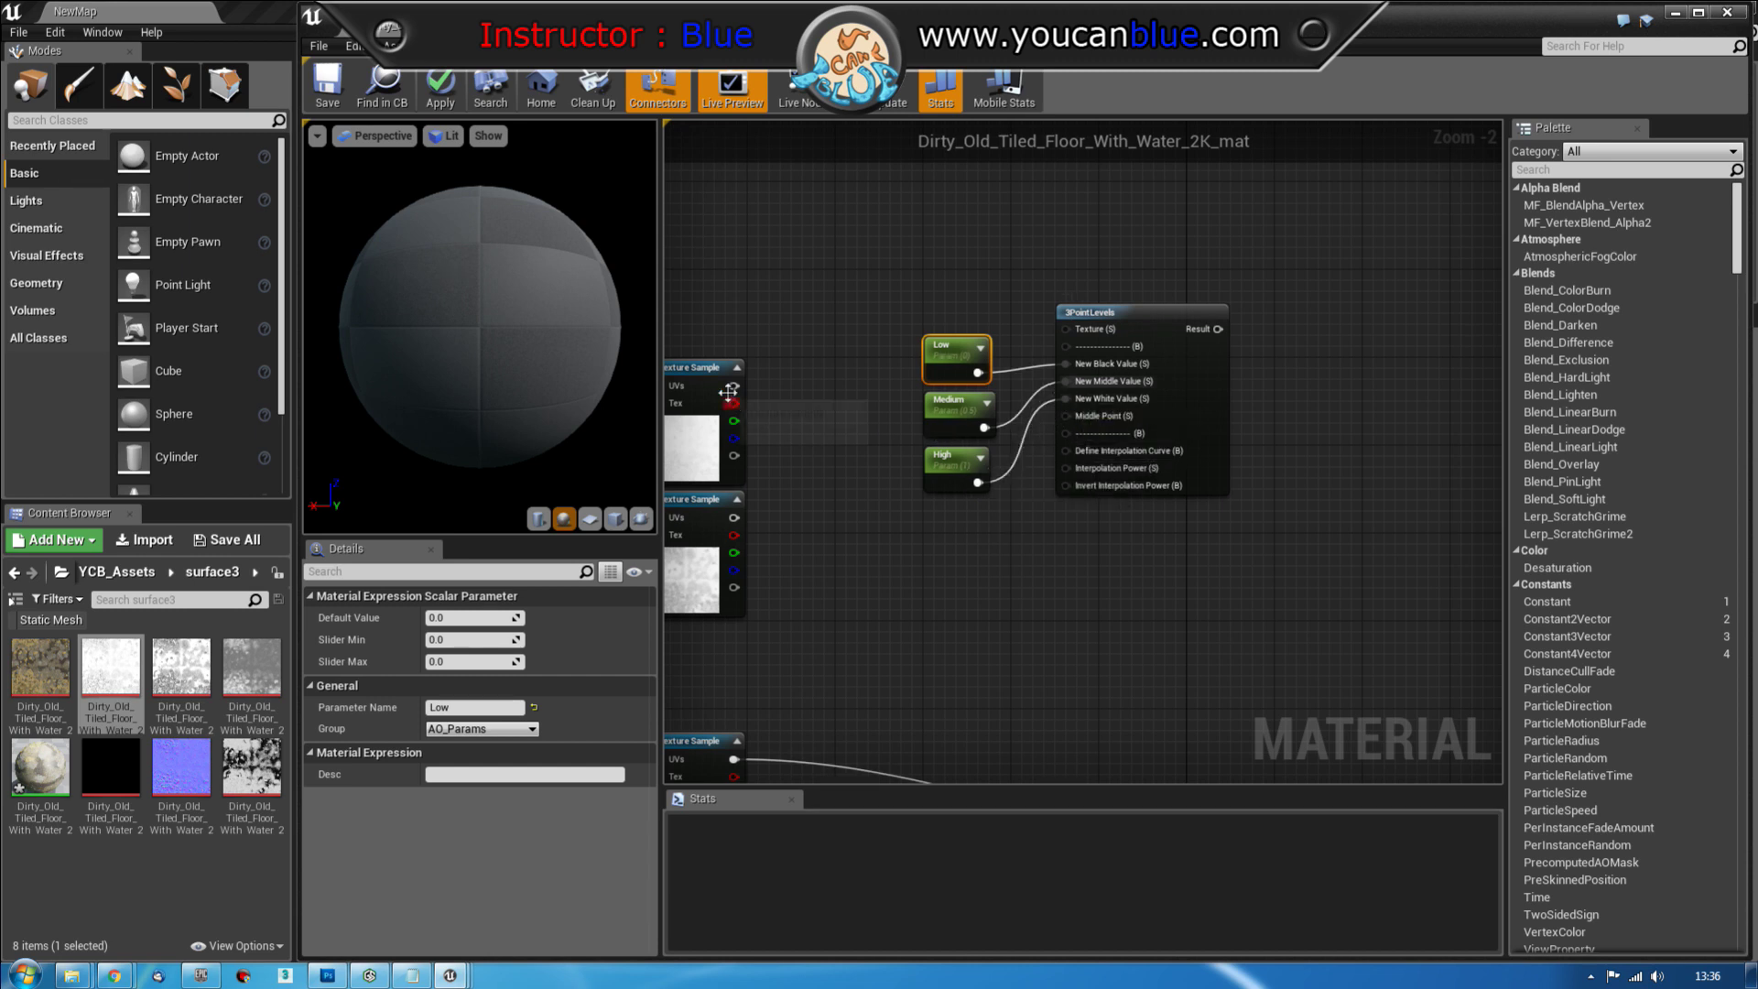
drag(734, 384, 1065, 329)
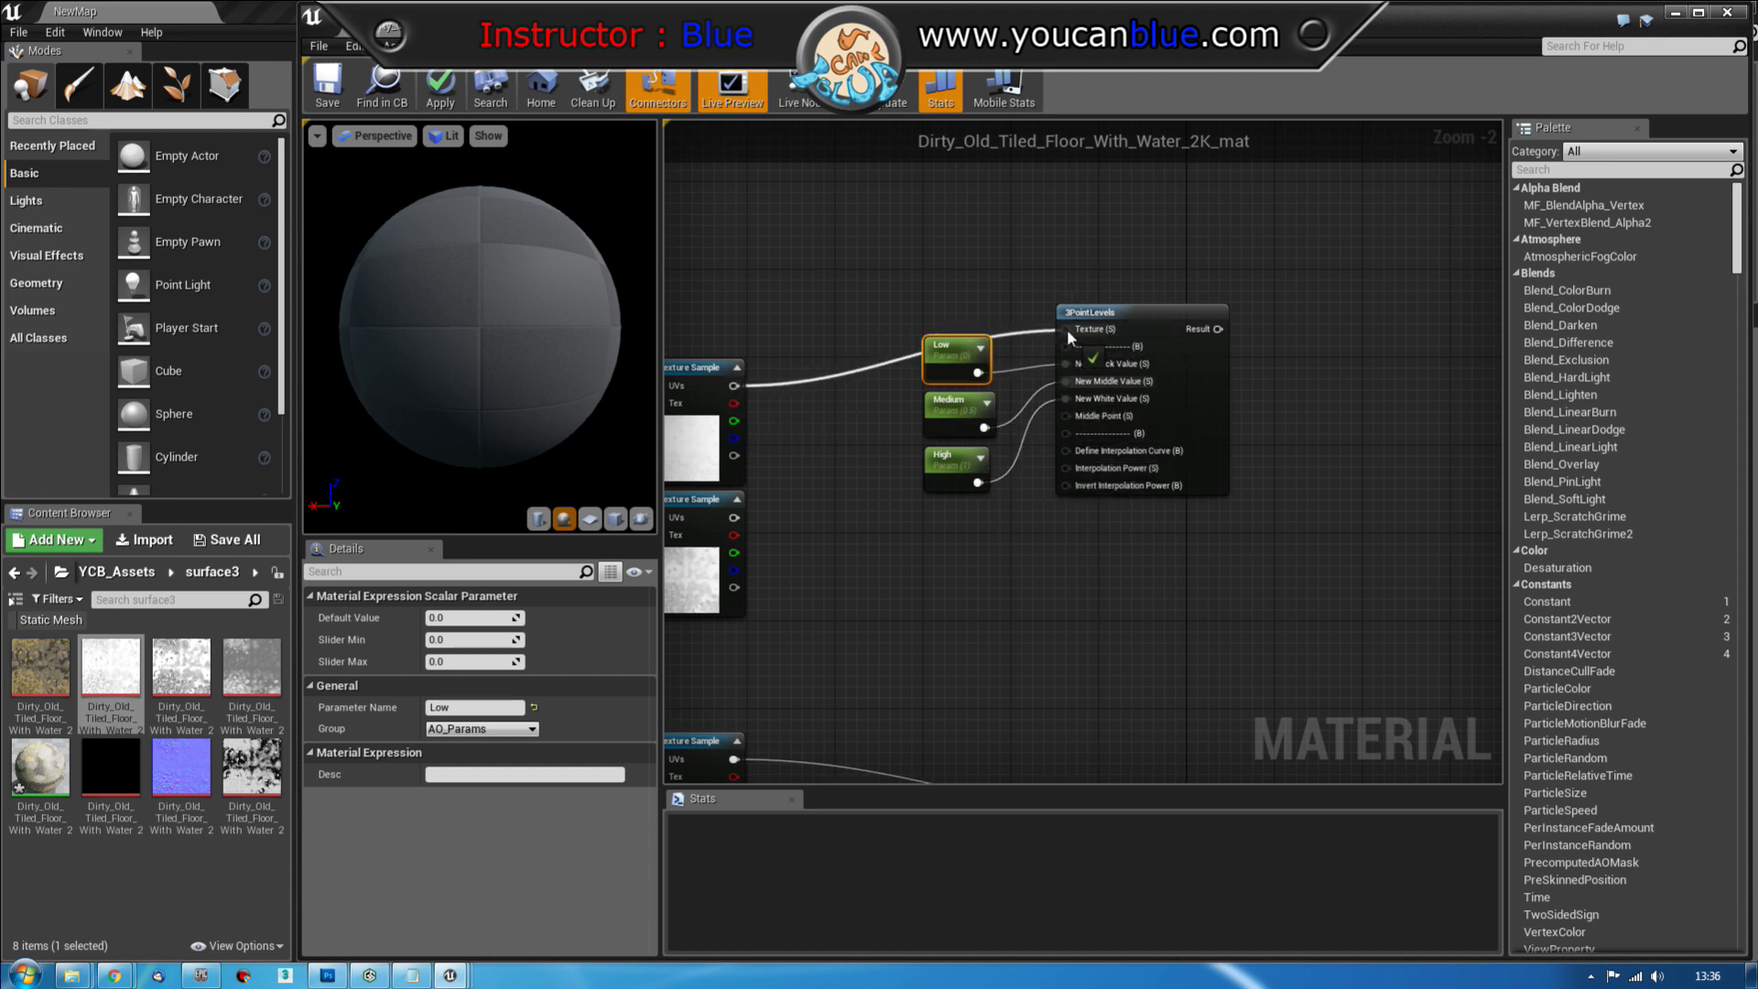
Duplicate the three parameters with their 3PointLevels node and place the copy directly below the original set
drag(1293, 249, 870, 535)
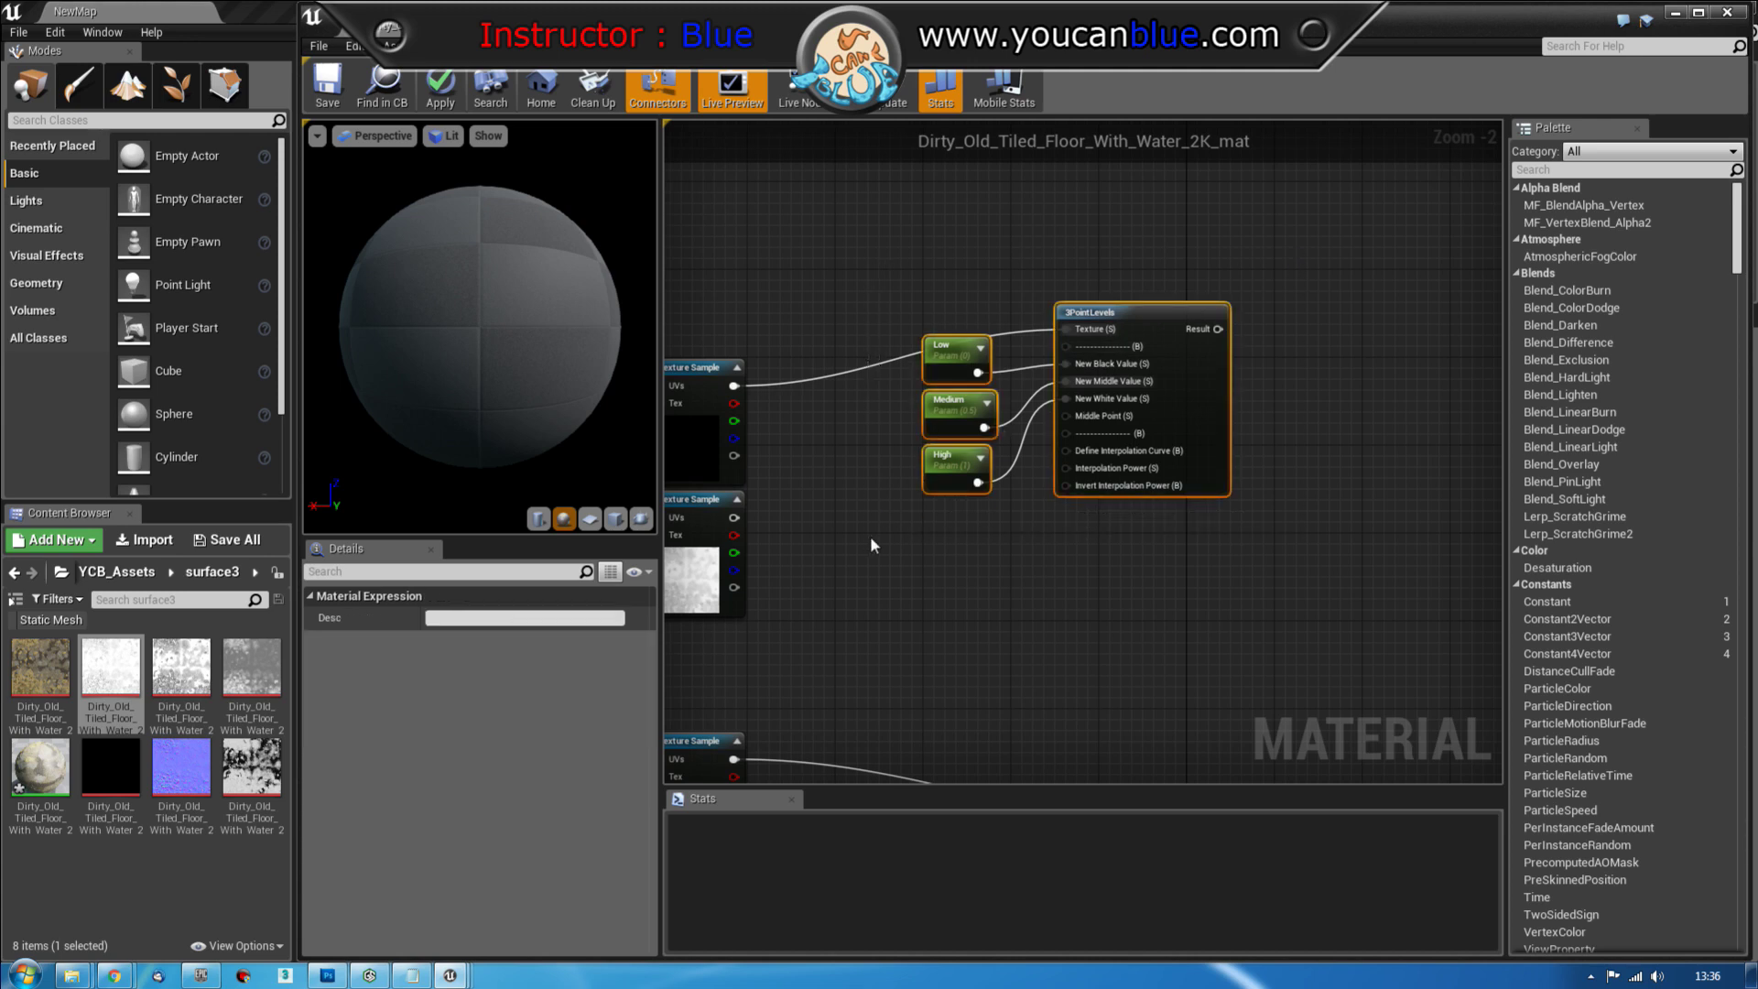
key(ctrl+c)
key(ctrl+v)
right_drag(1267, 596, 1289, 501)
drag(1060, 387, 1136, 428)
click(890, 422)
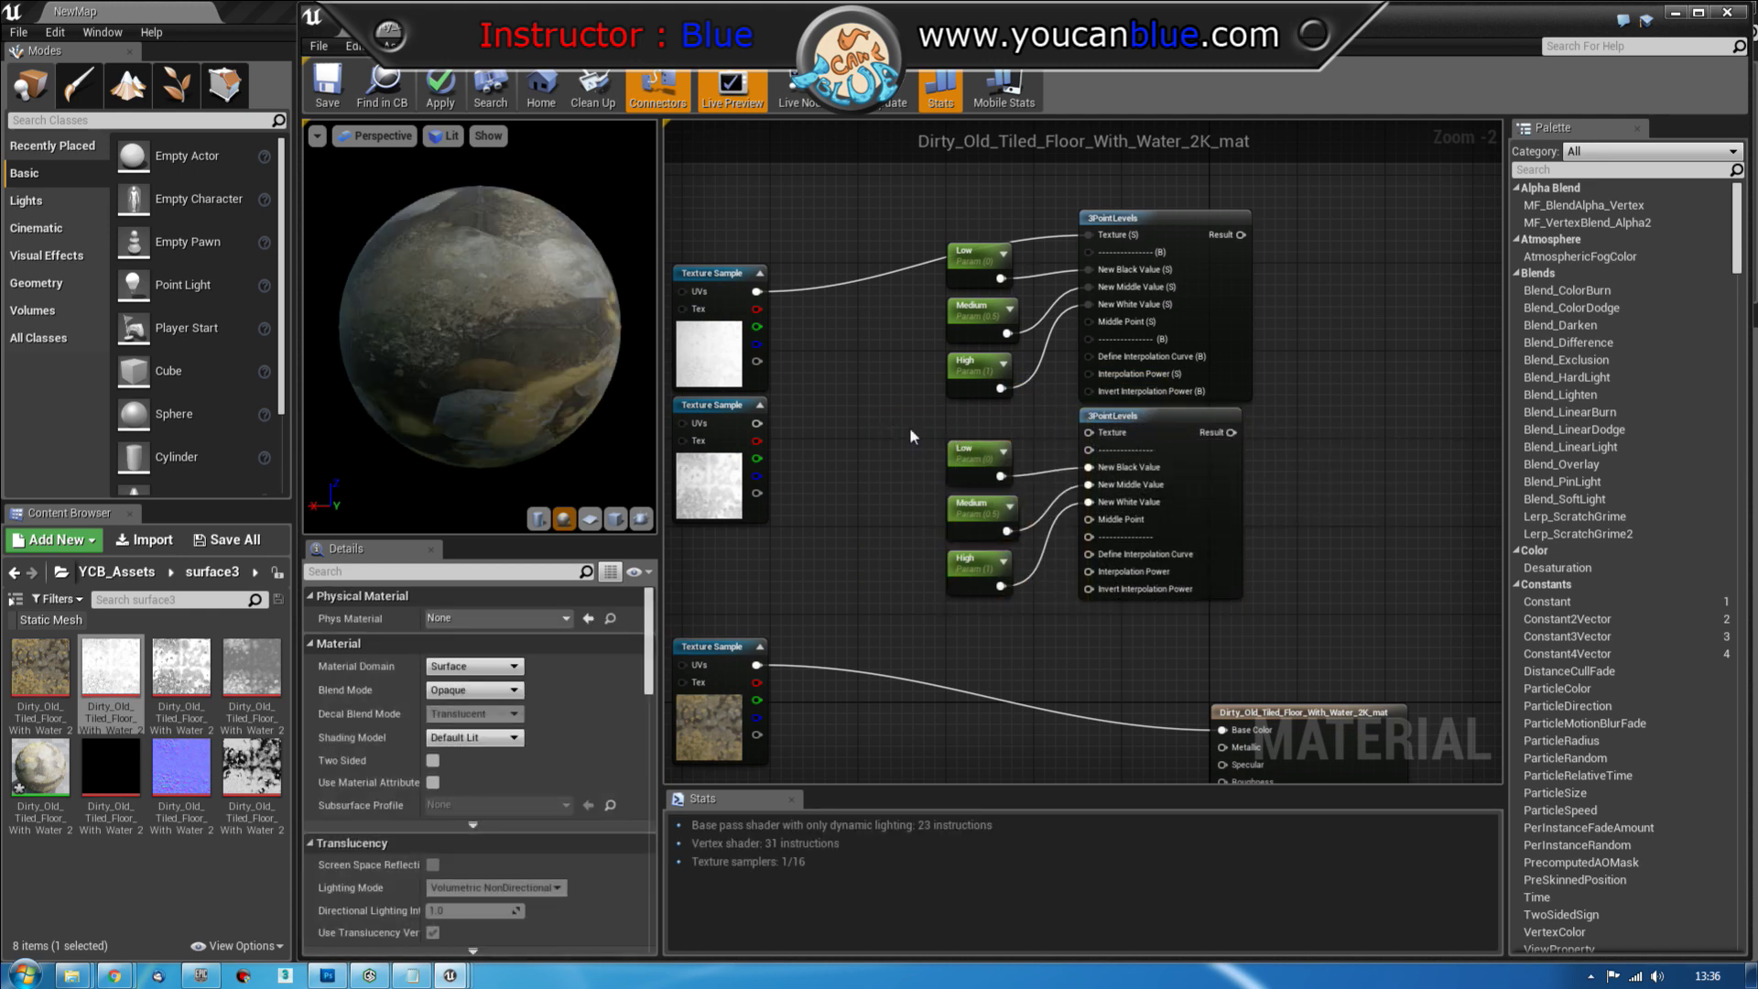
Assign the duplicated Low parameter to a new group named Cavity_Parameters
click(966, 452)
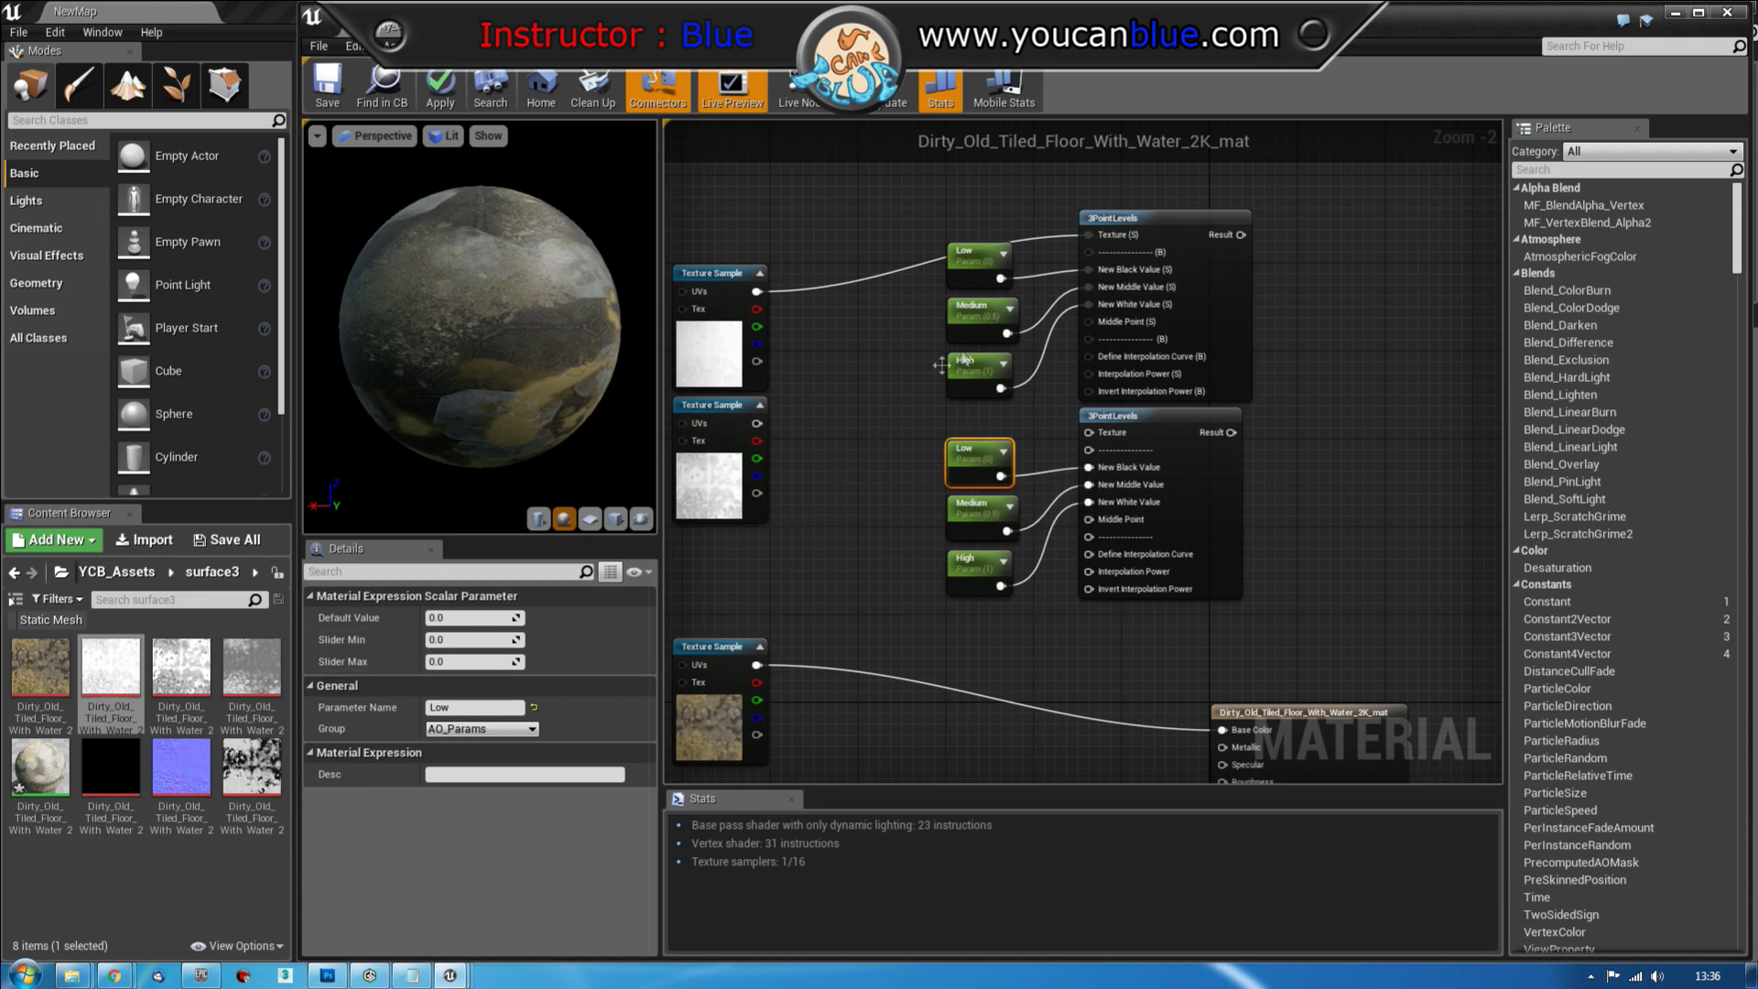
click(723, 491)
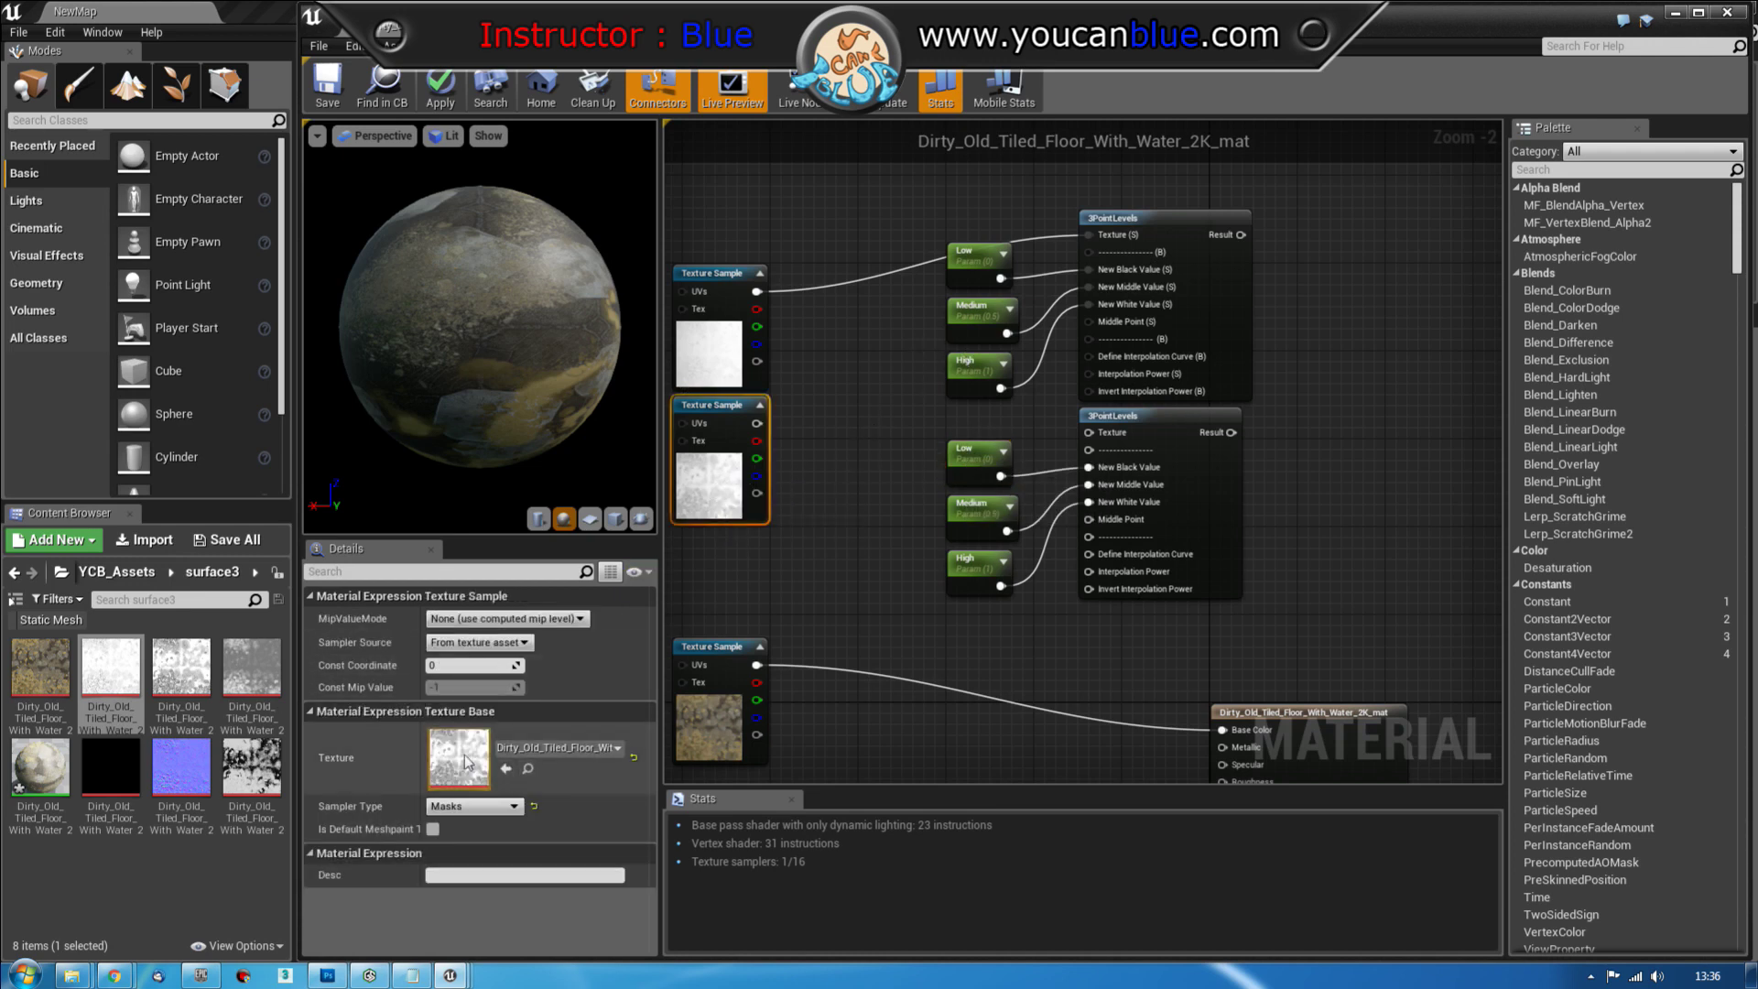
click(970, 453)
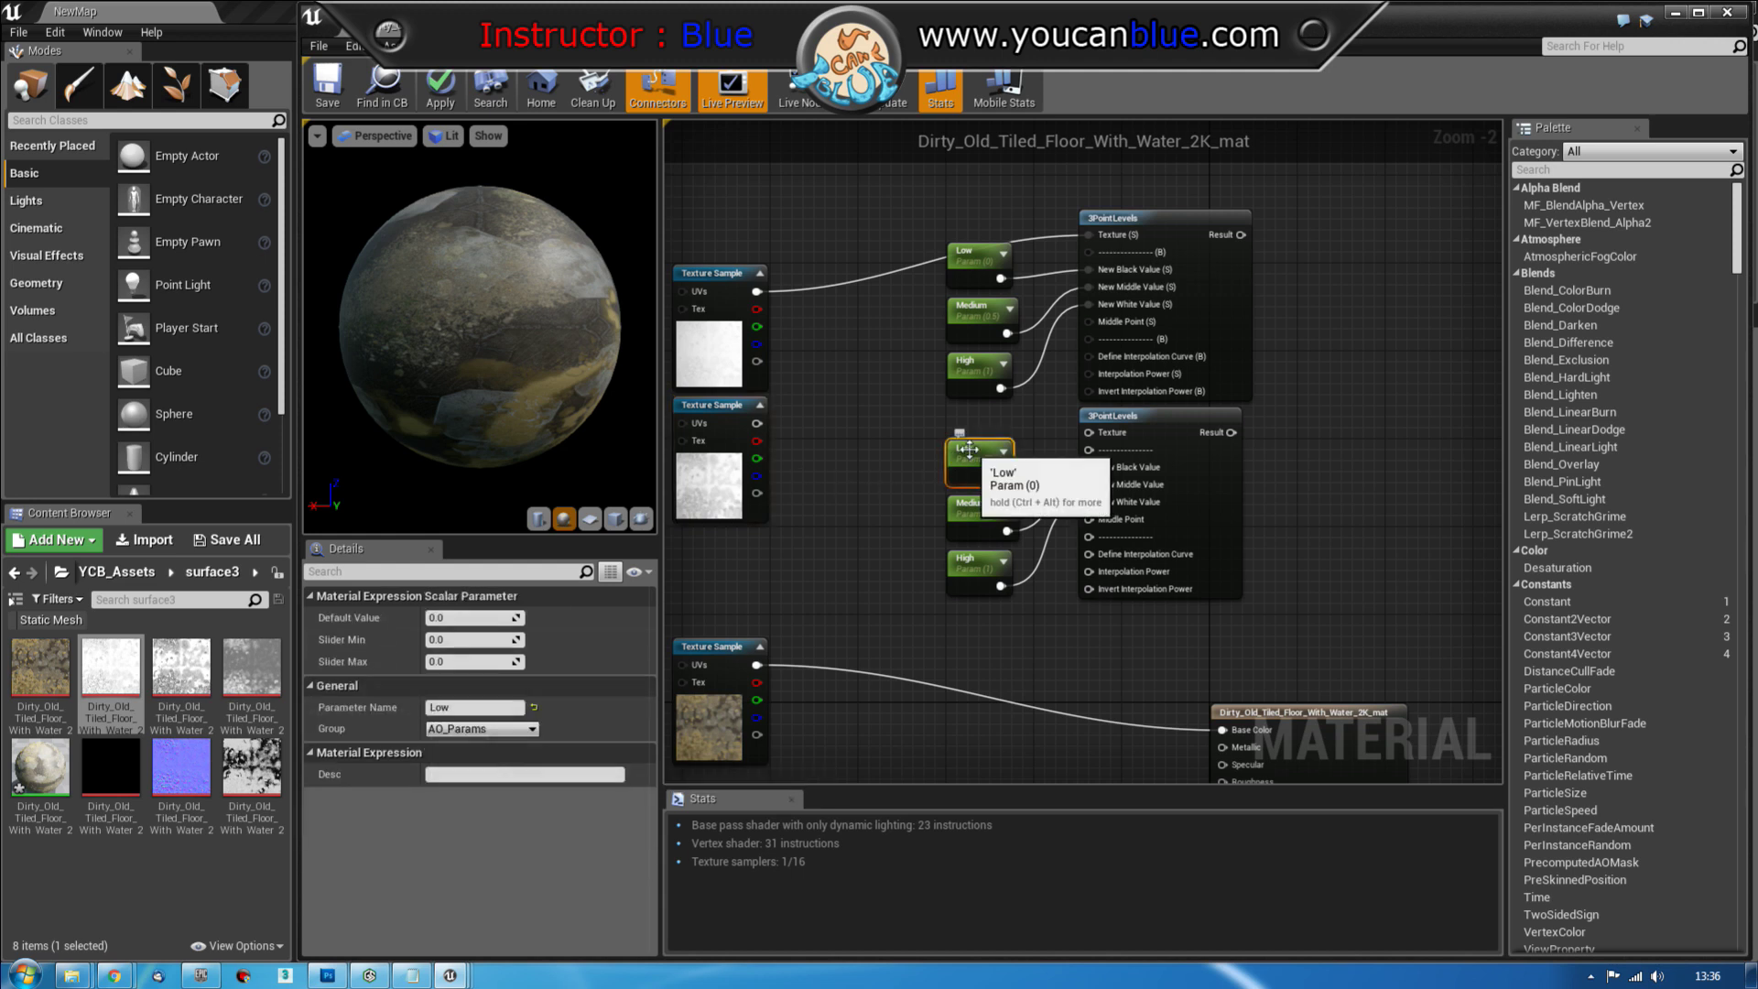
double_click(486, 729)
text(Cavity)
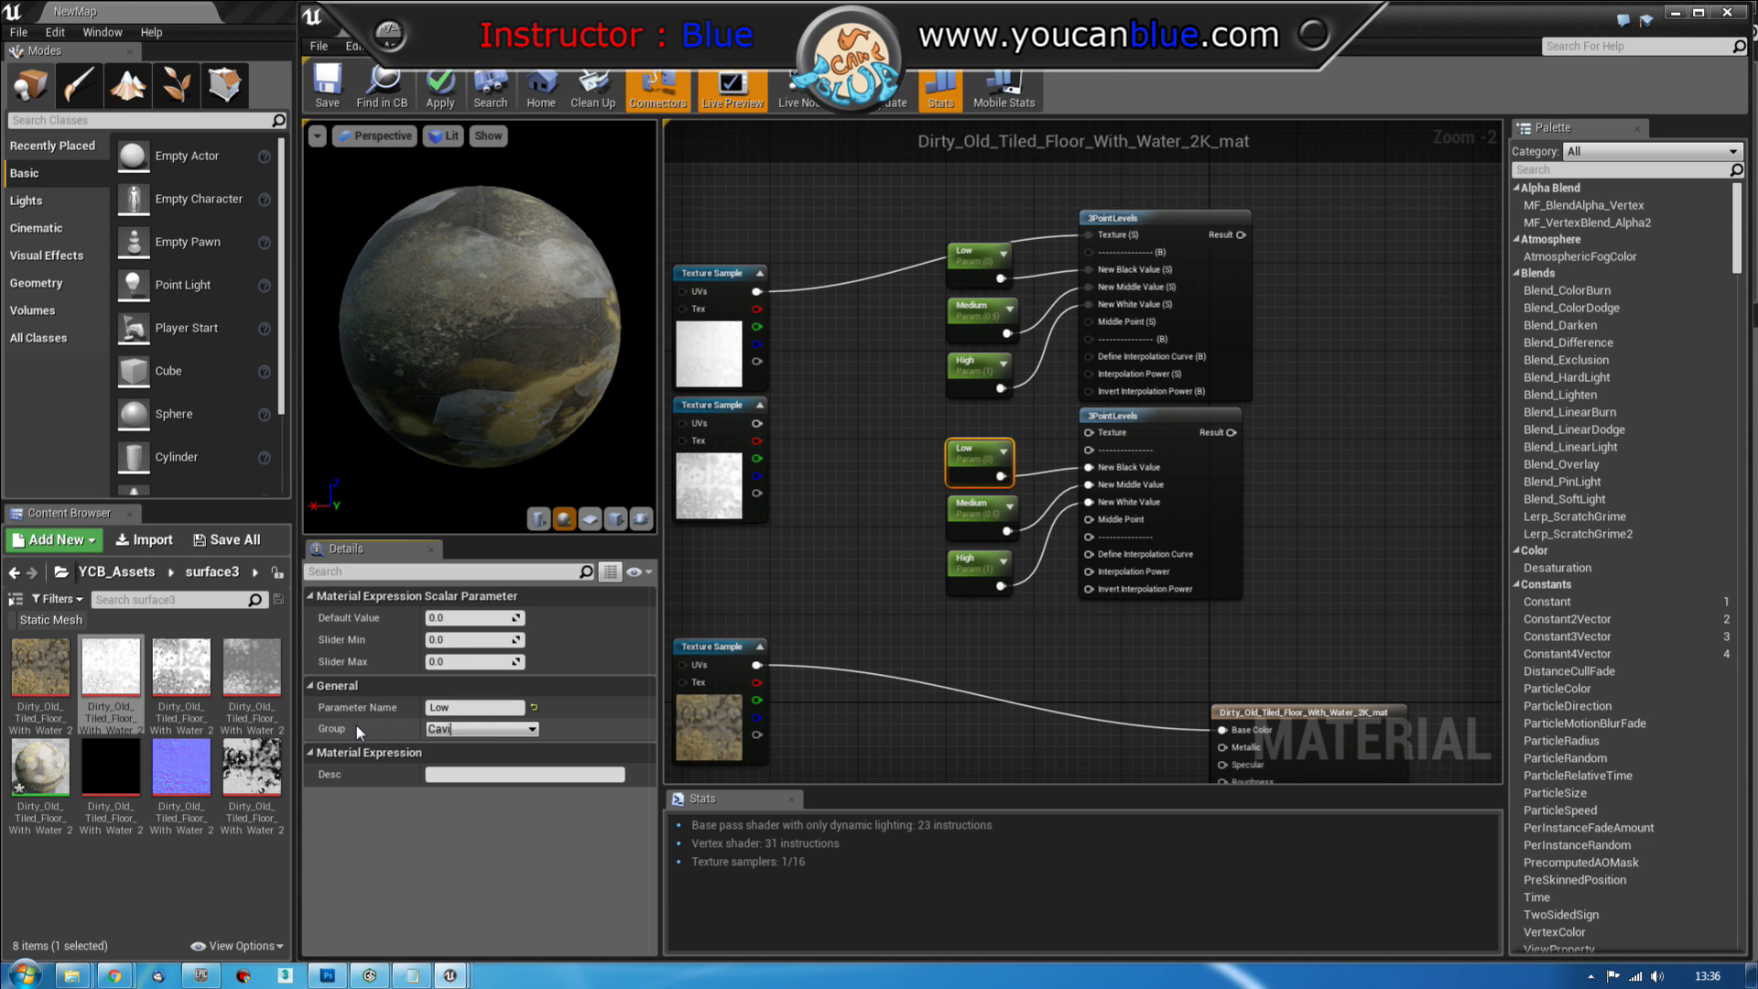
text(_Parameters)
key(Return)
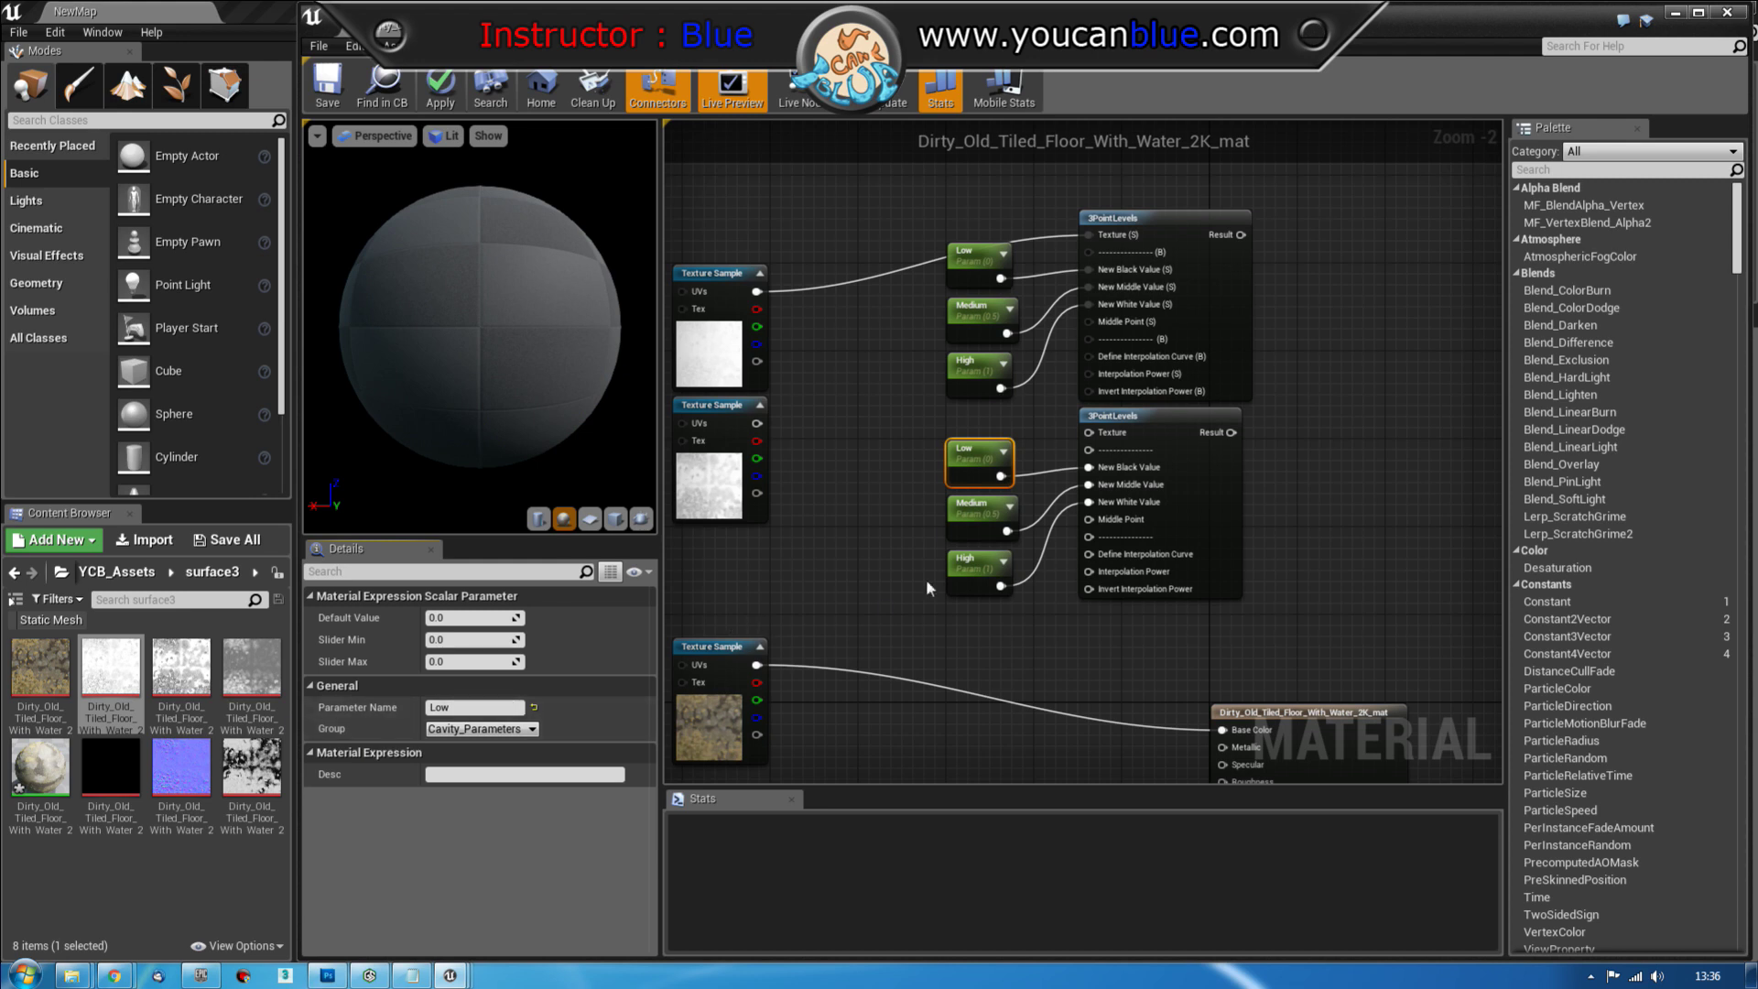
Assign the duplicated Medium and High parameters to the Cavity_Parameters group
click(958, 518)
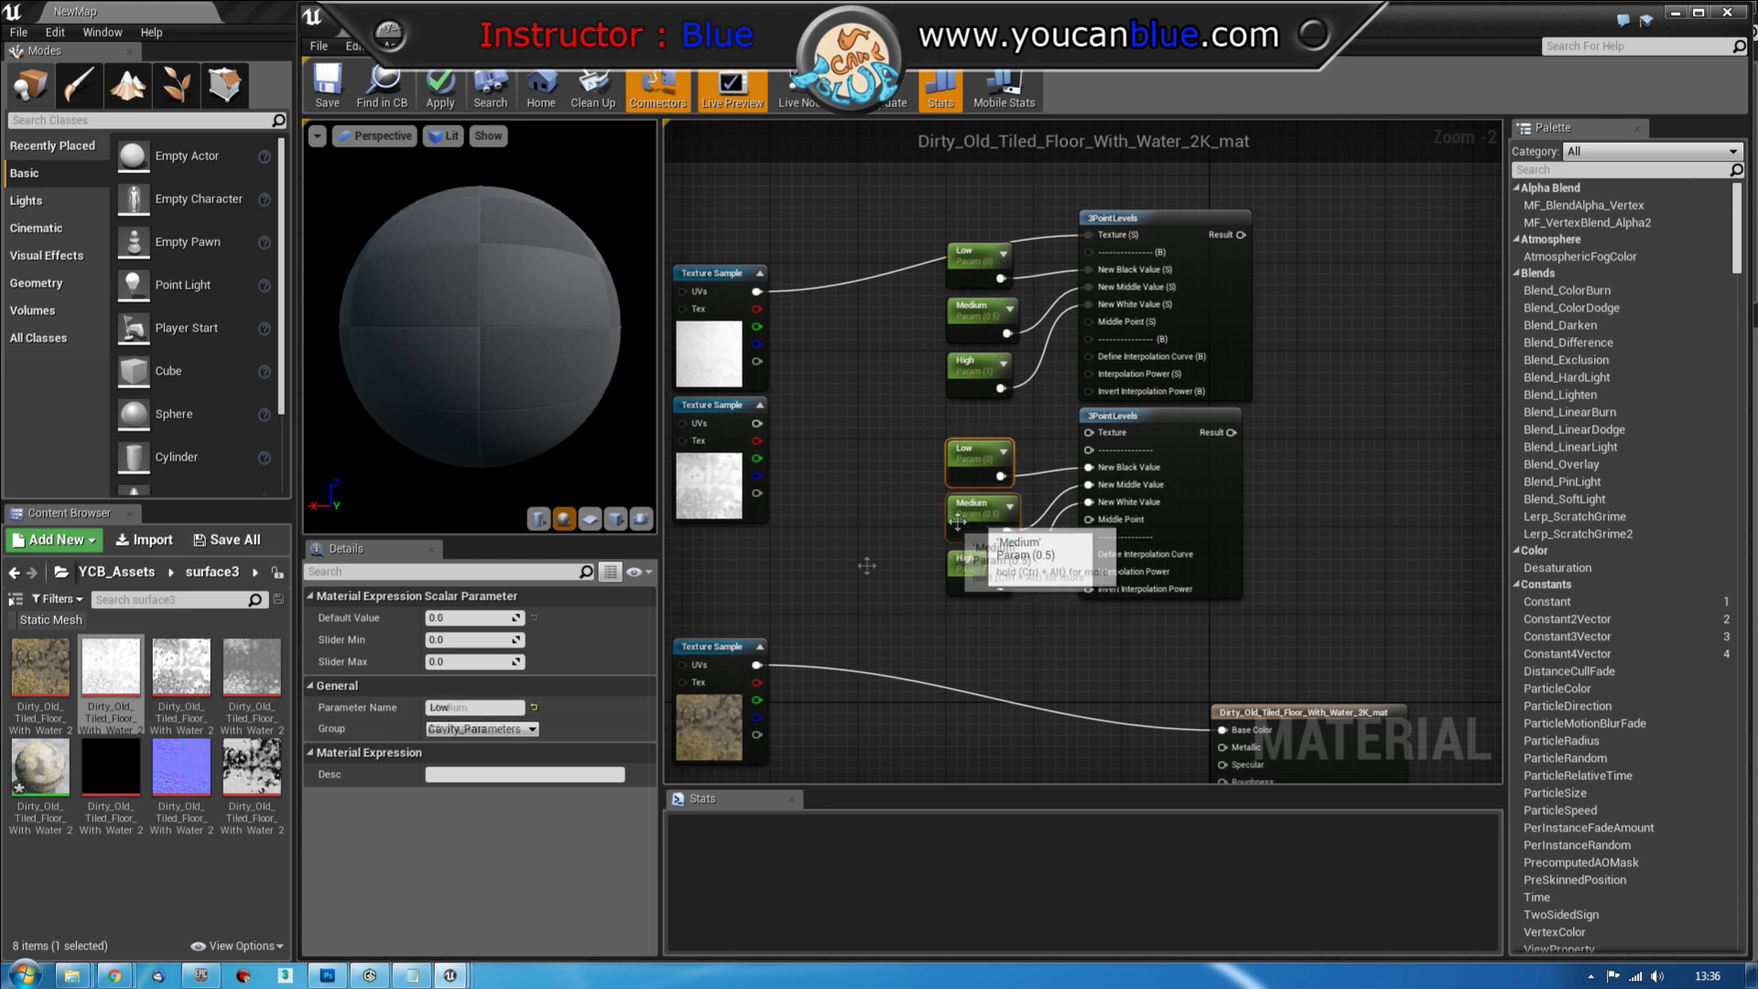
click(532, 729)
click(513, 755)
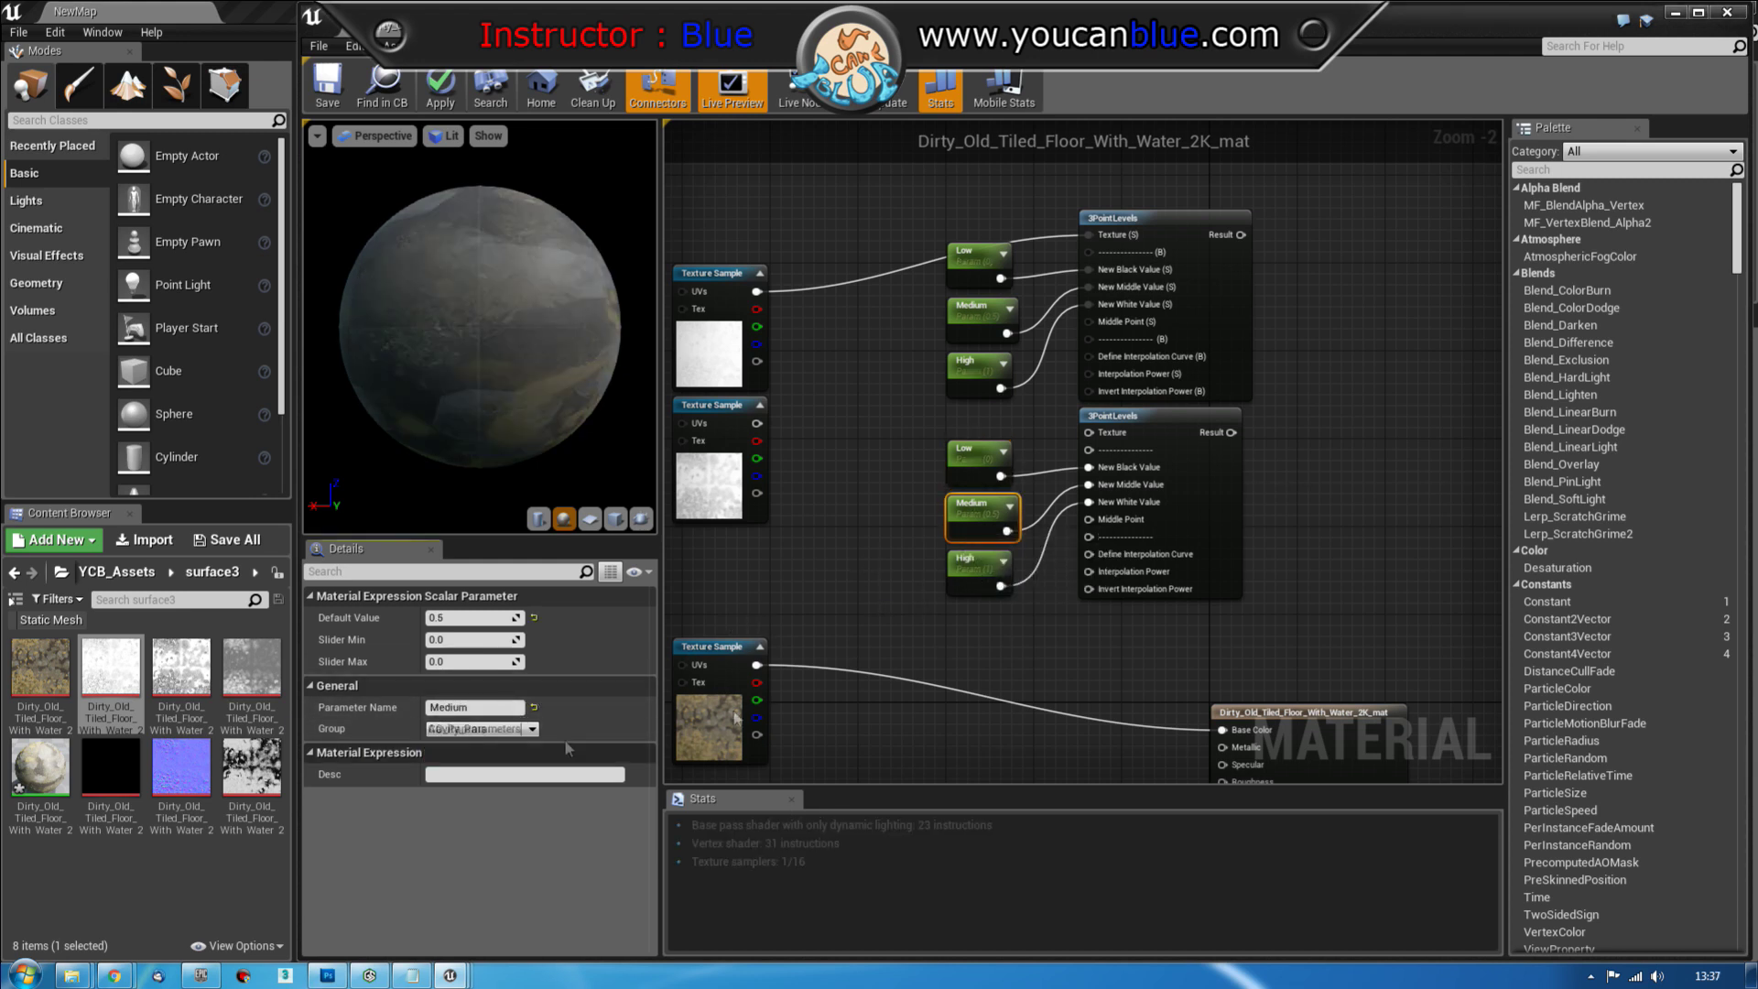
click(1001, 564)
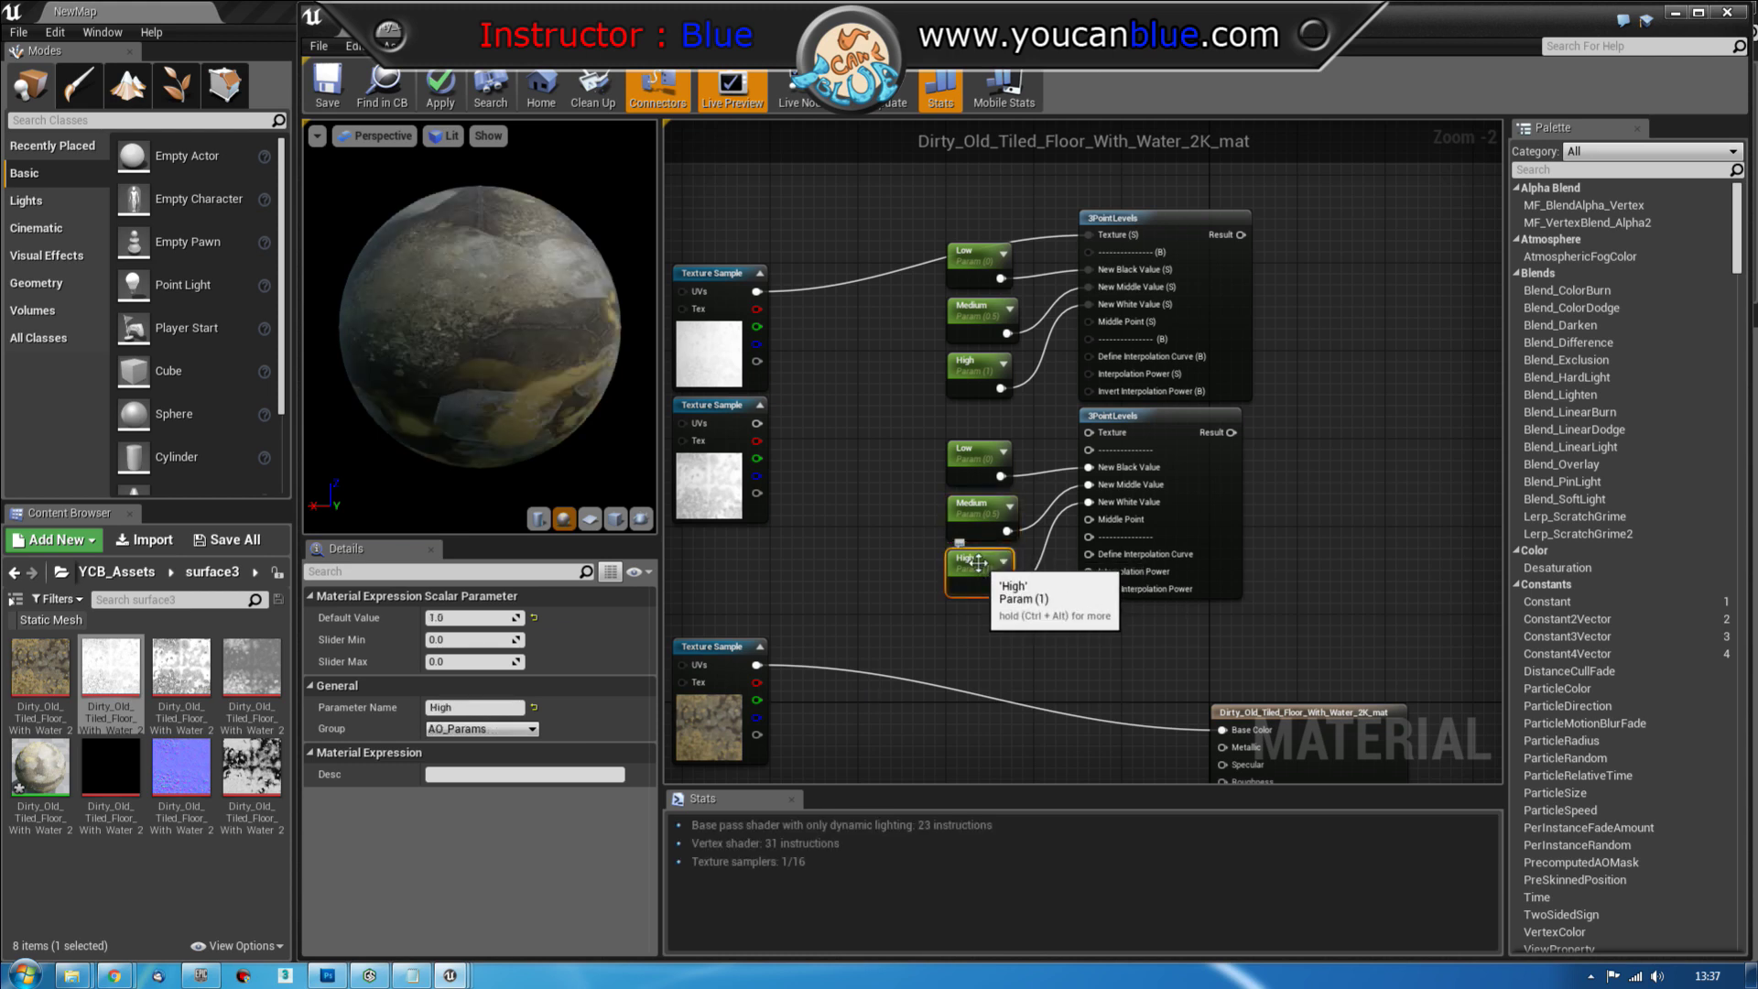
click(532, 730)
click(490, 767)
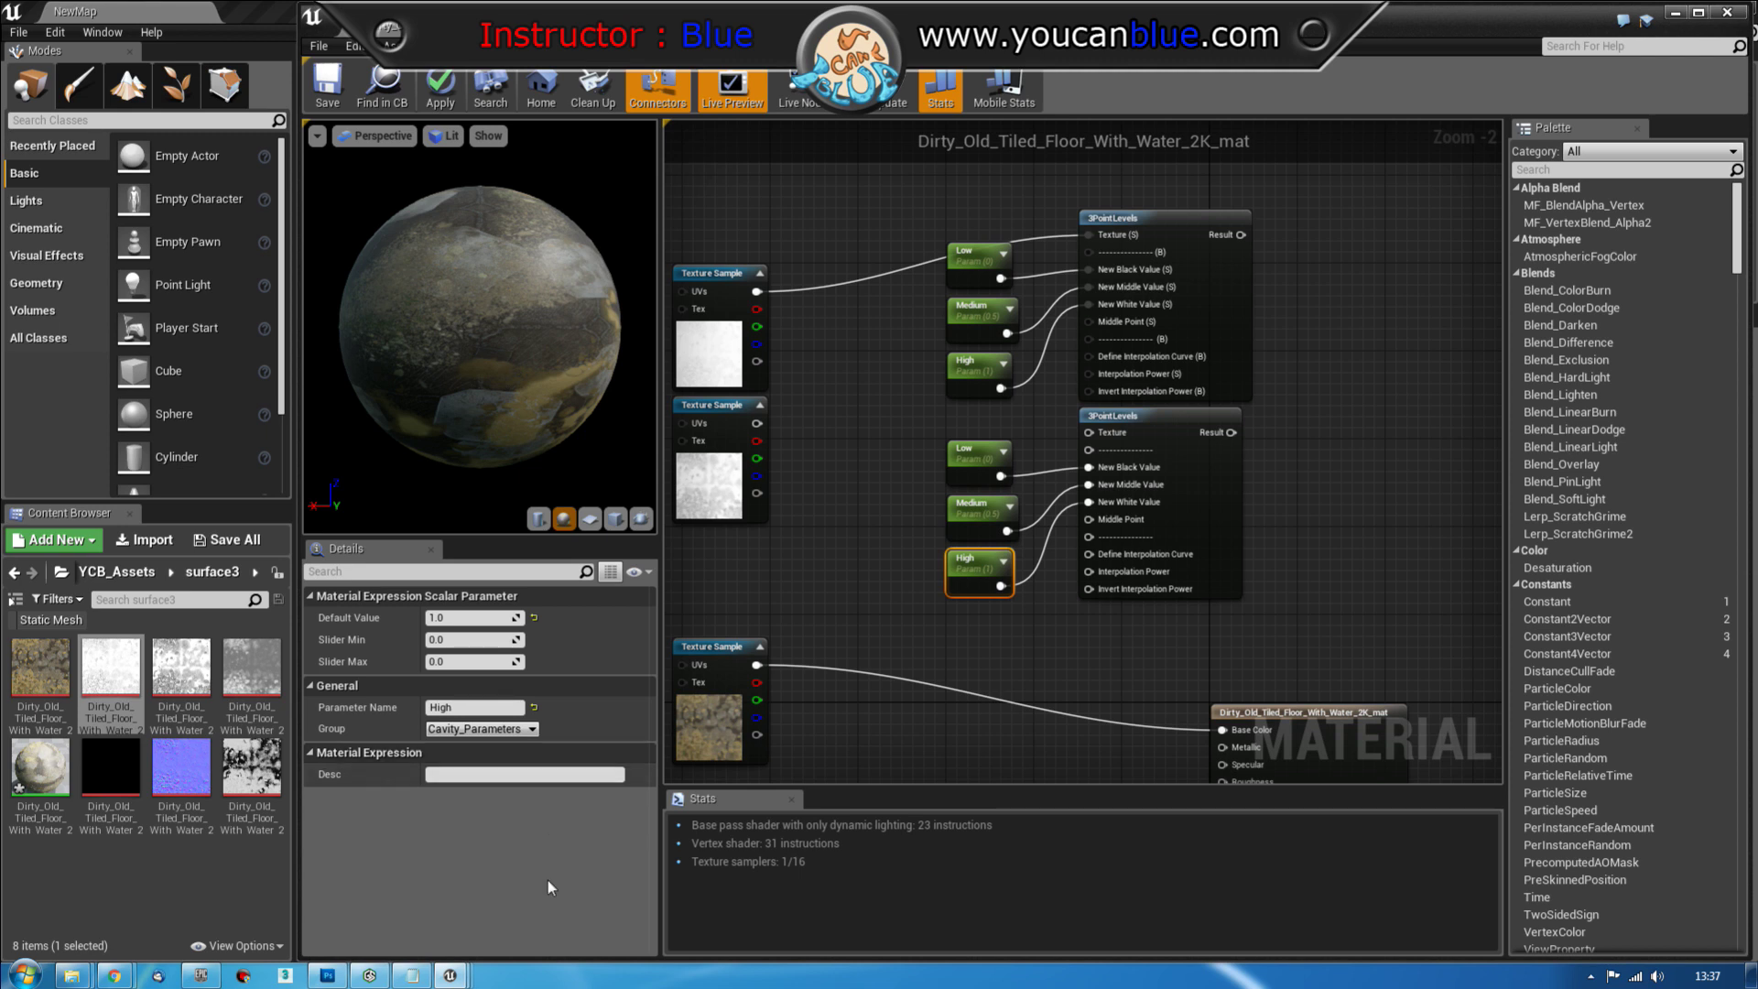
Move the albedo texture sample down and away from the material node, level with its Base Color input
right_drag(1024, 689, 971, 541)
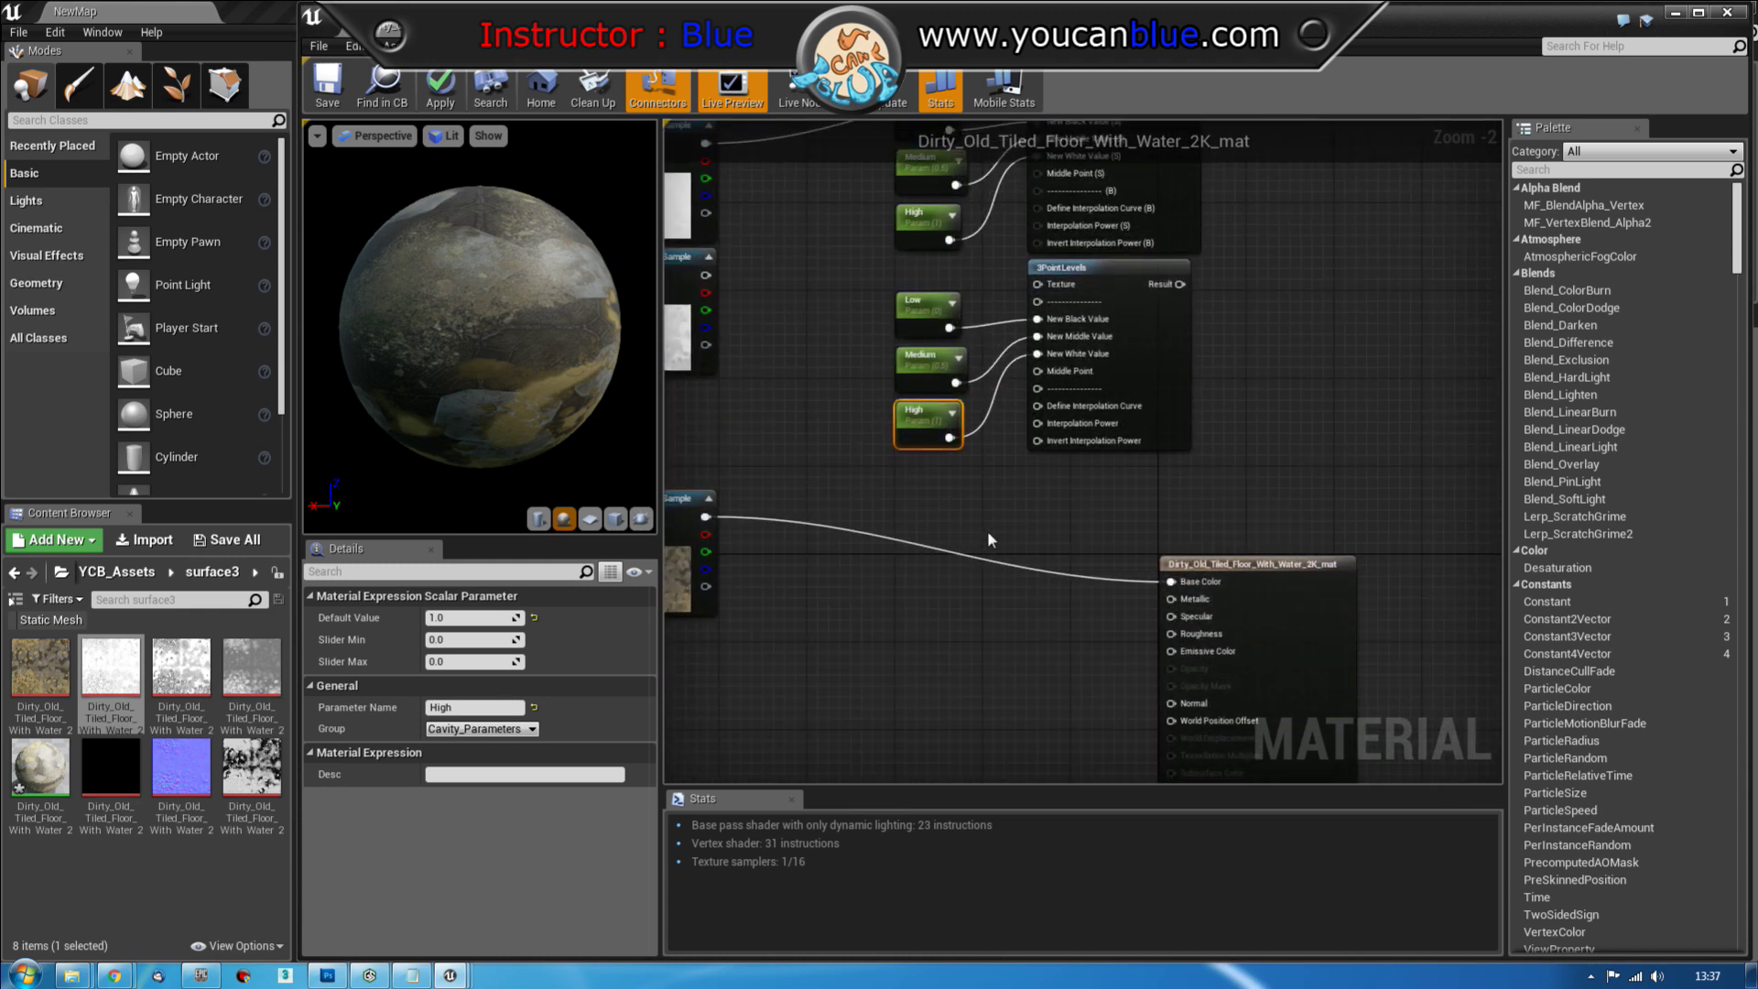
scroll(988, 522, down, 1)
scroll(996, 513, down, 1)
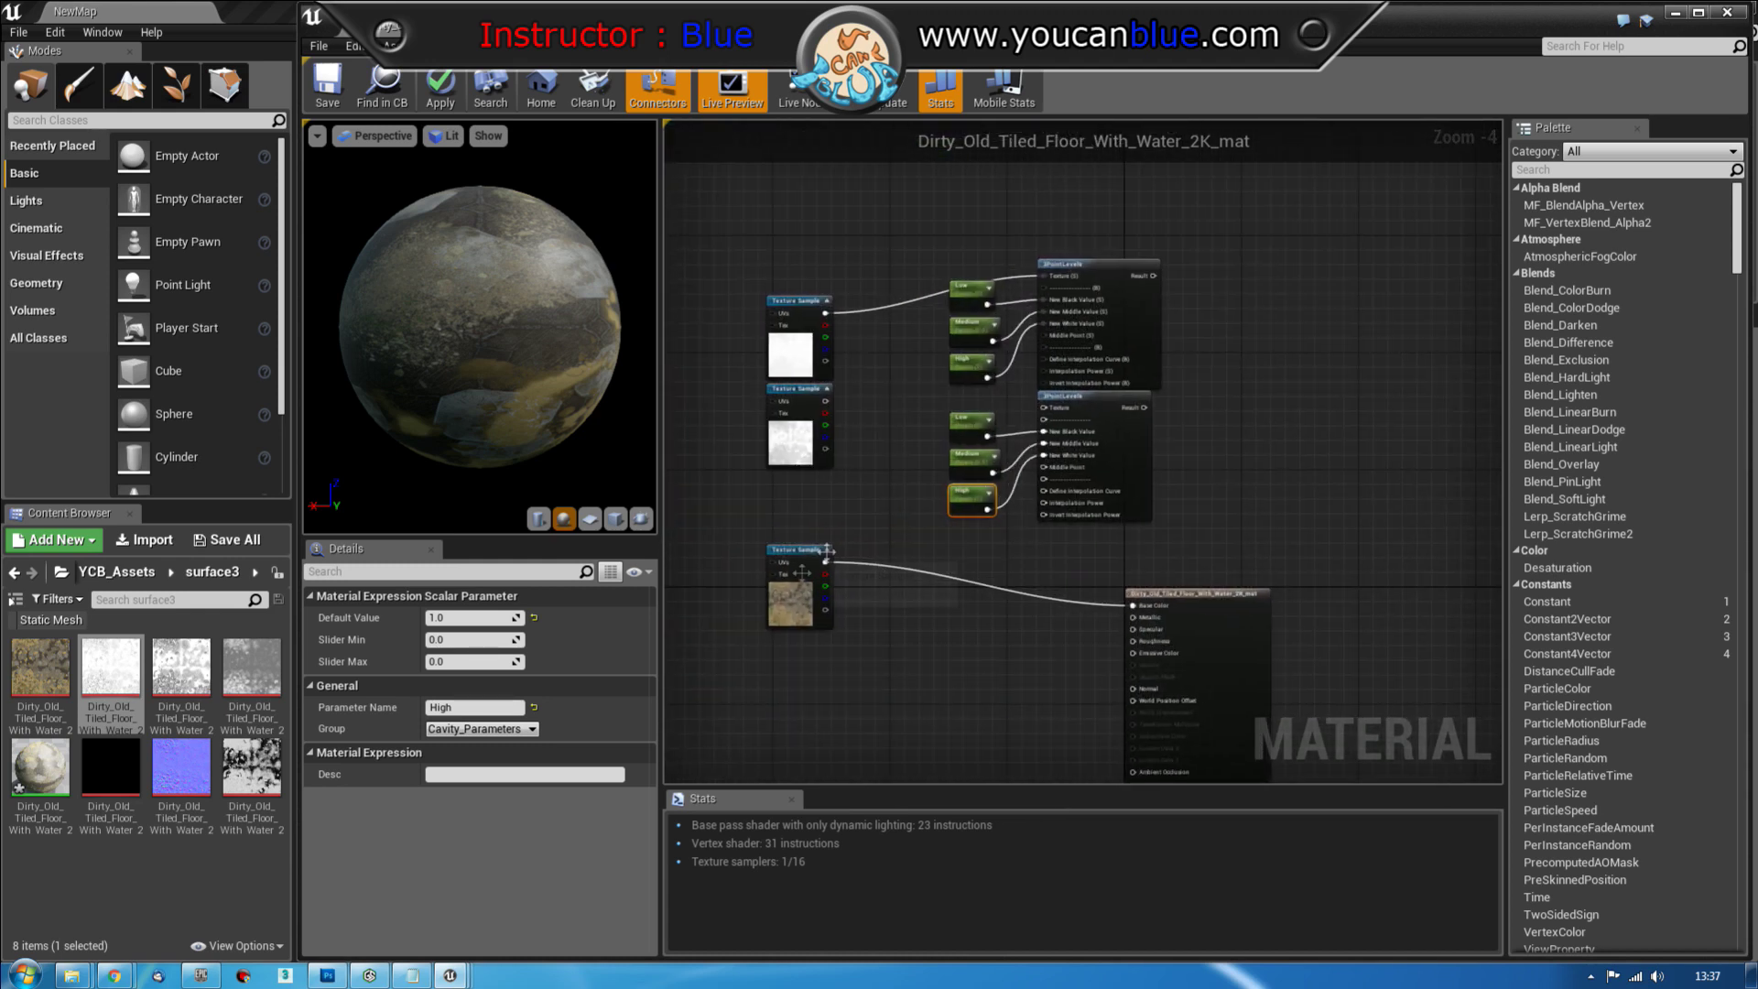
drag(796, 547, 752, 596)
right_drag(895, 605, 929, 608)
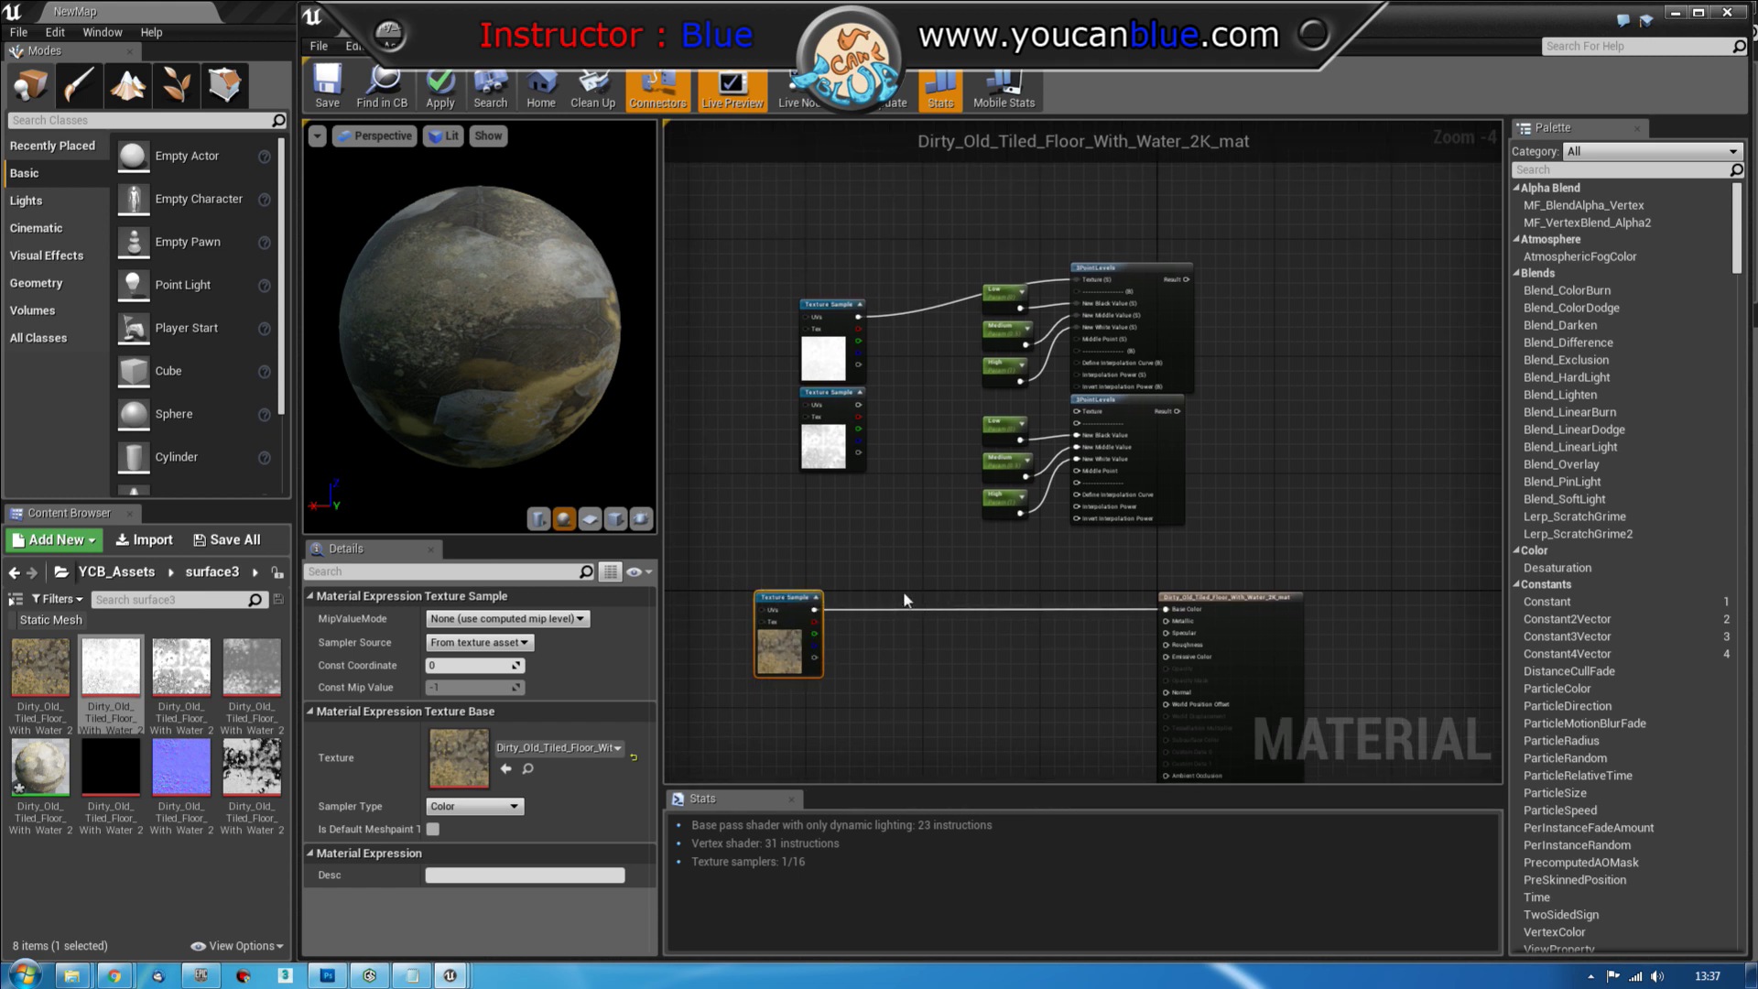
Add two Multiply nodes in a row between the albedo texture sample and the material node, with the first one's preview expanded
click(902, 590)
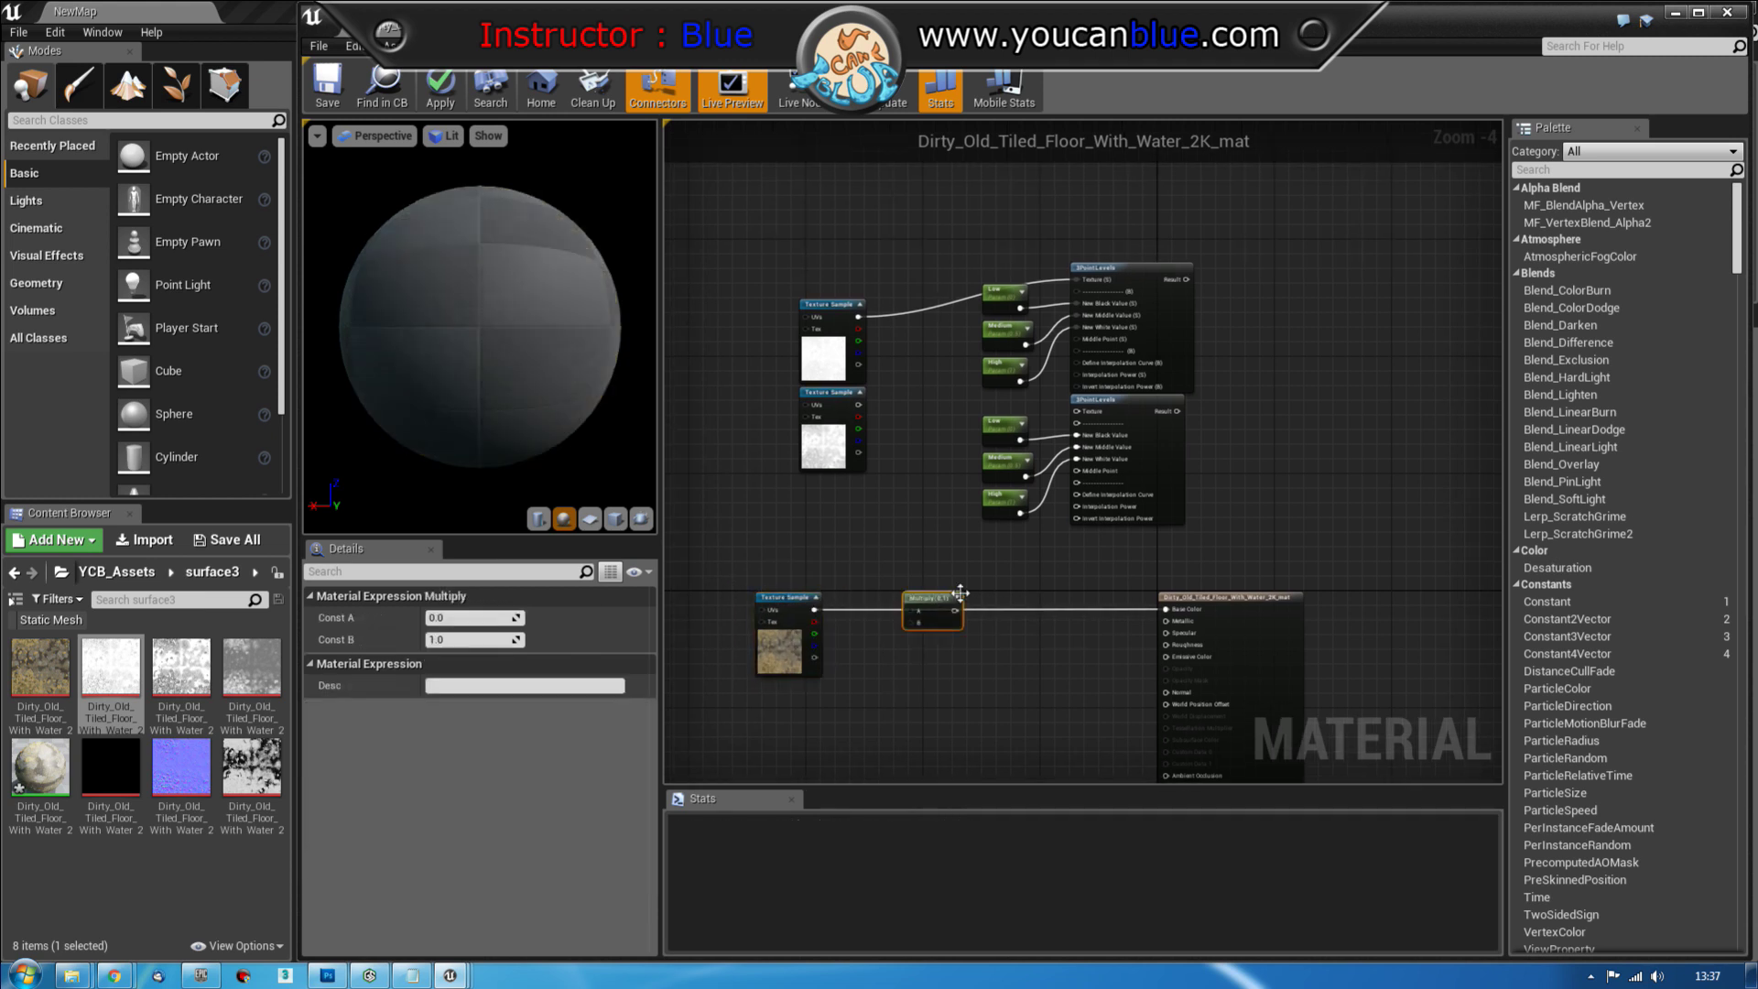
click(1013, 590)
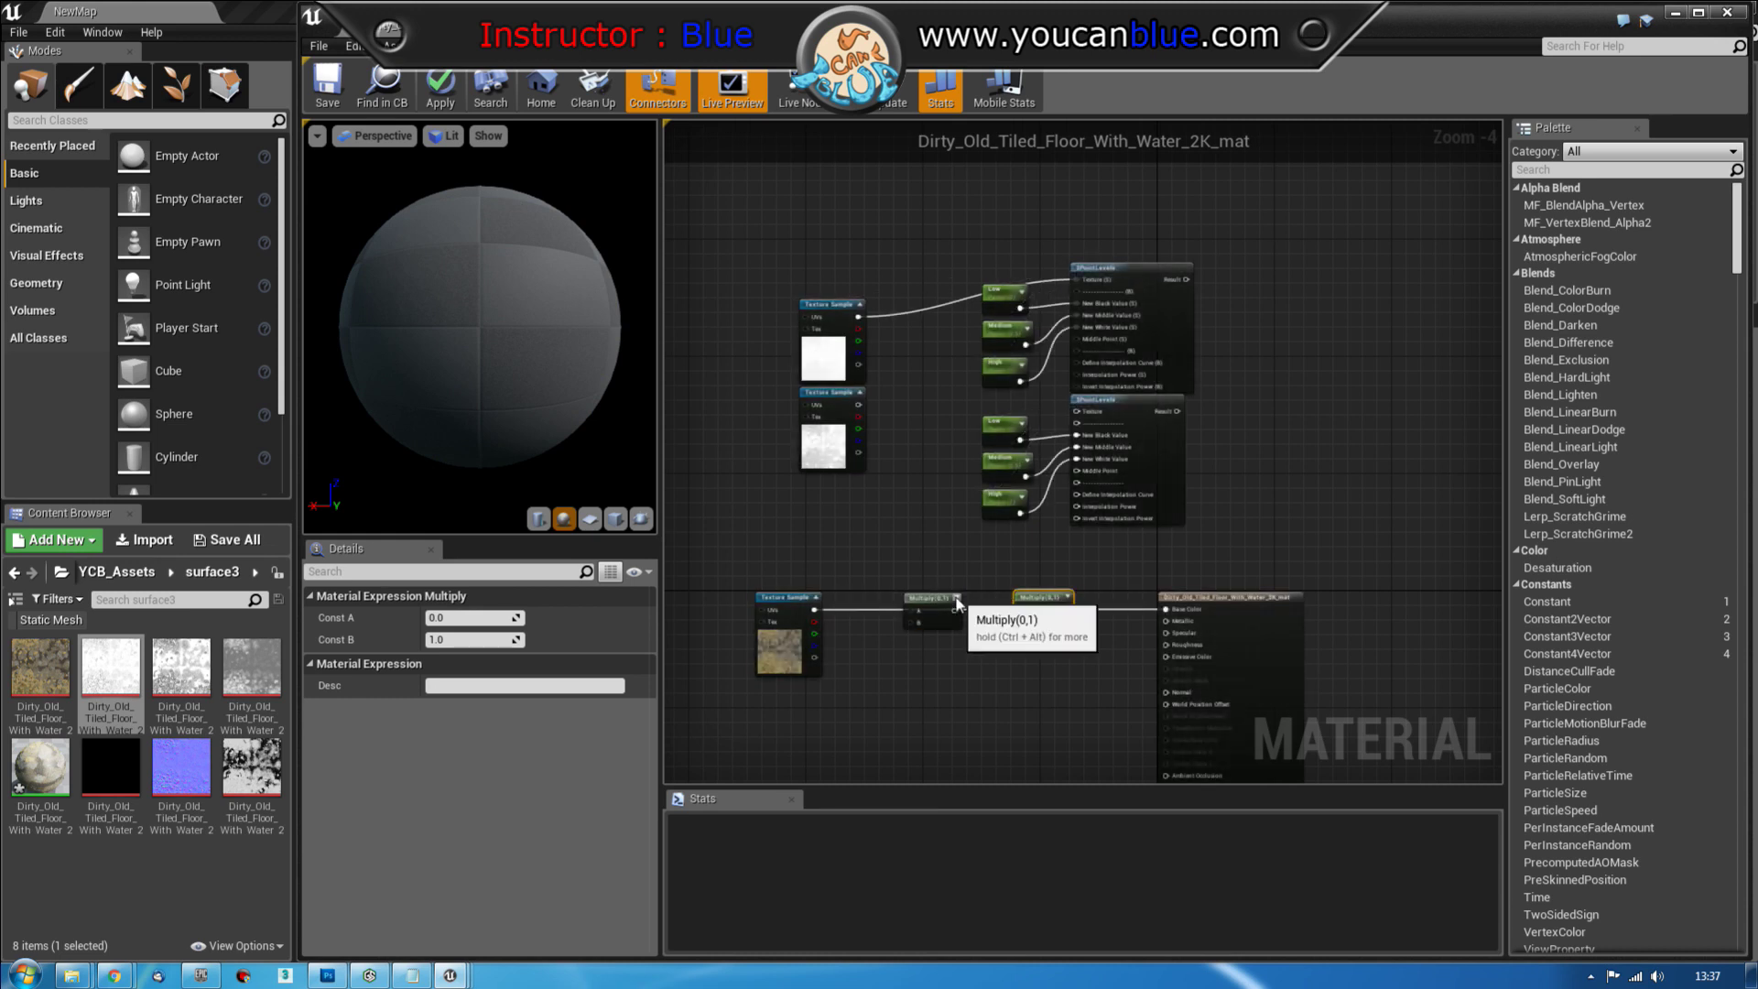
click(957, 597)
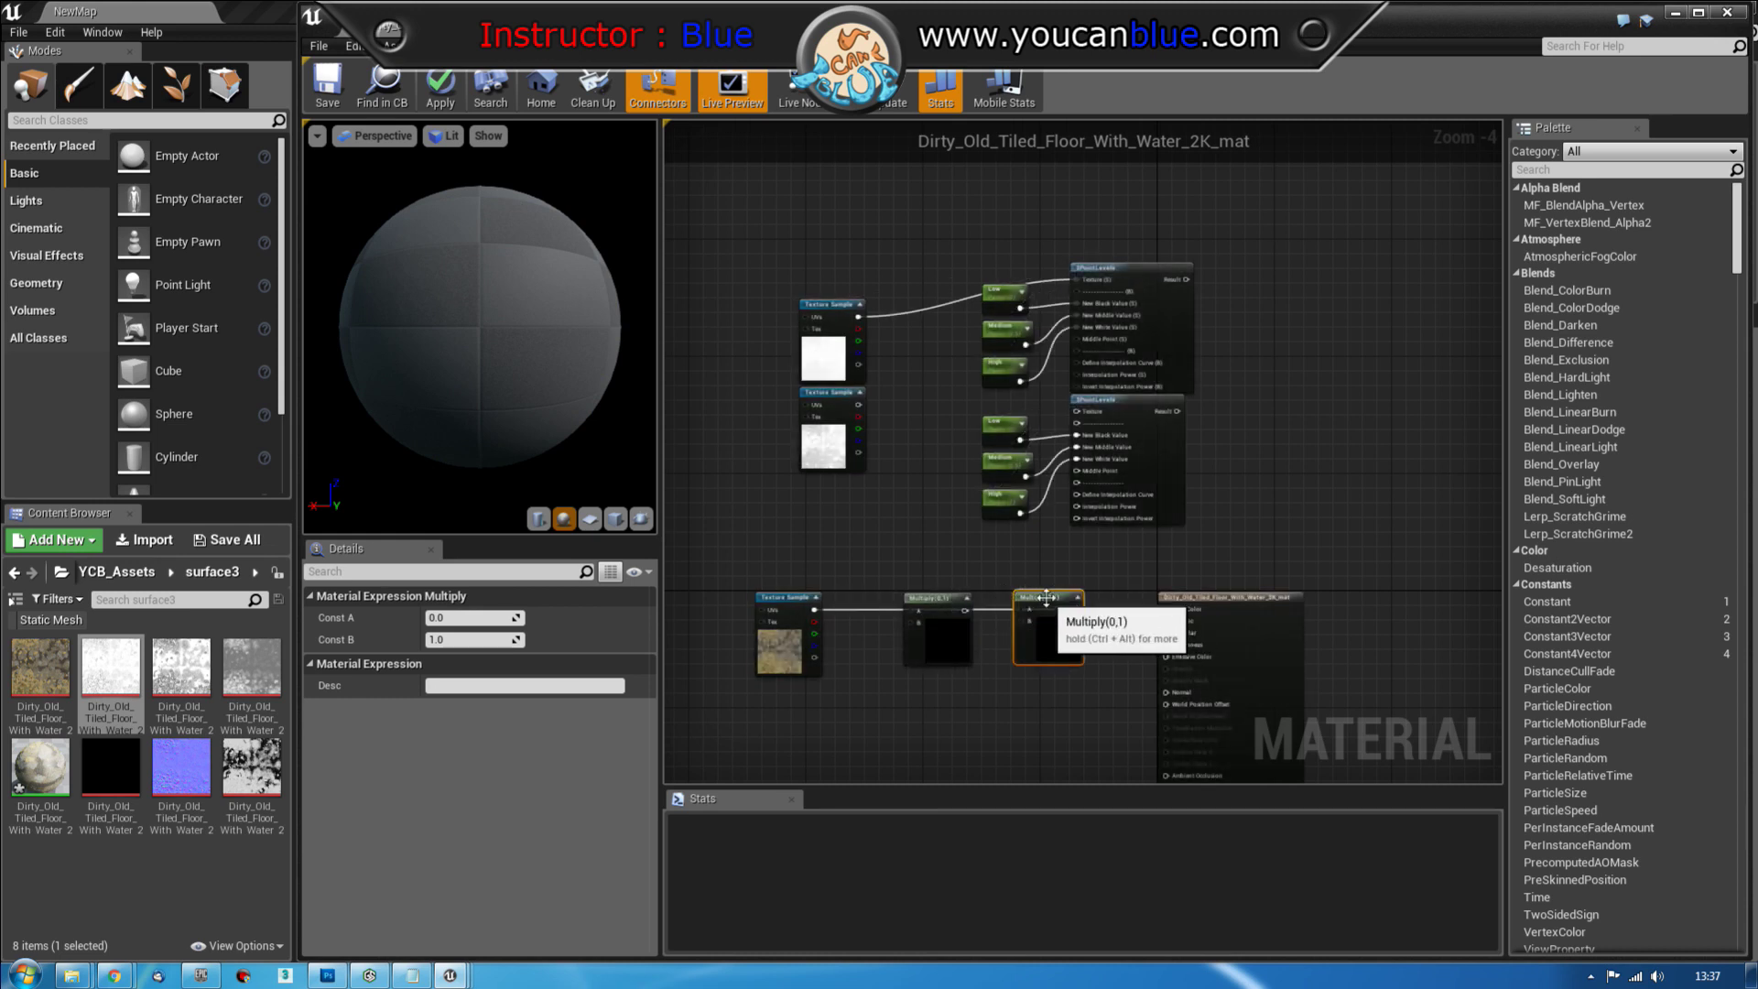
drag(1051, 602, 1053, 602)
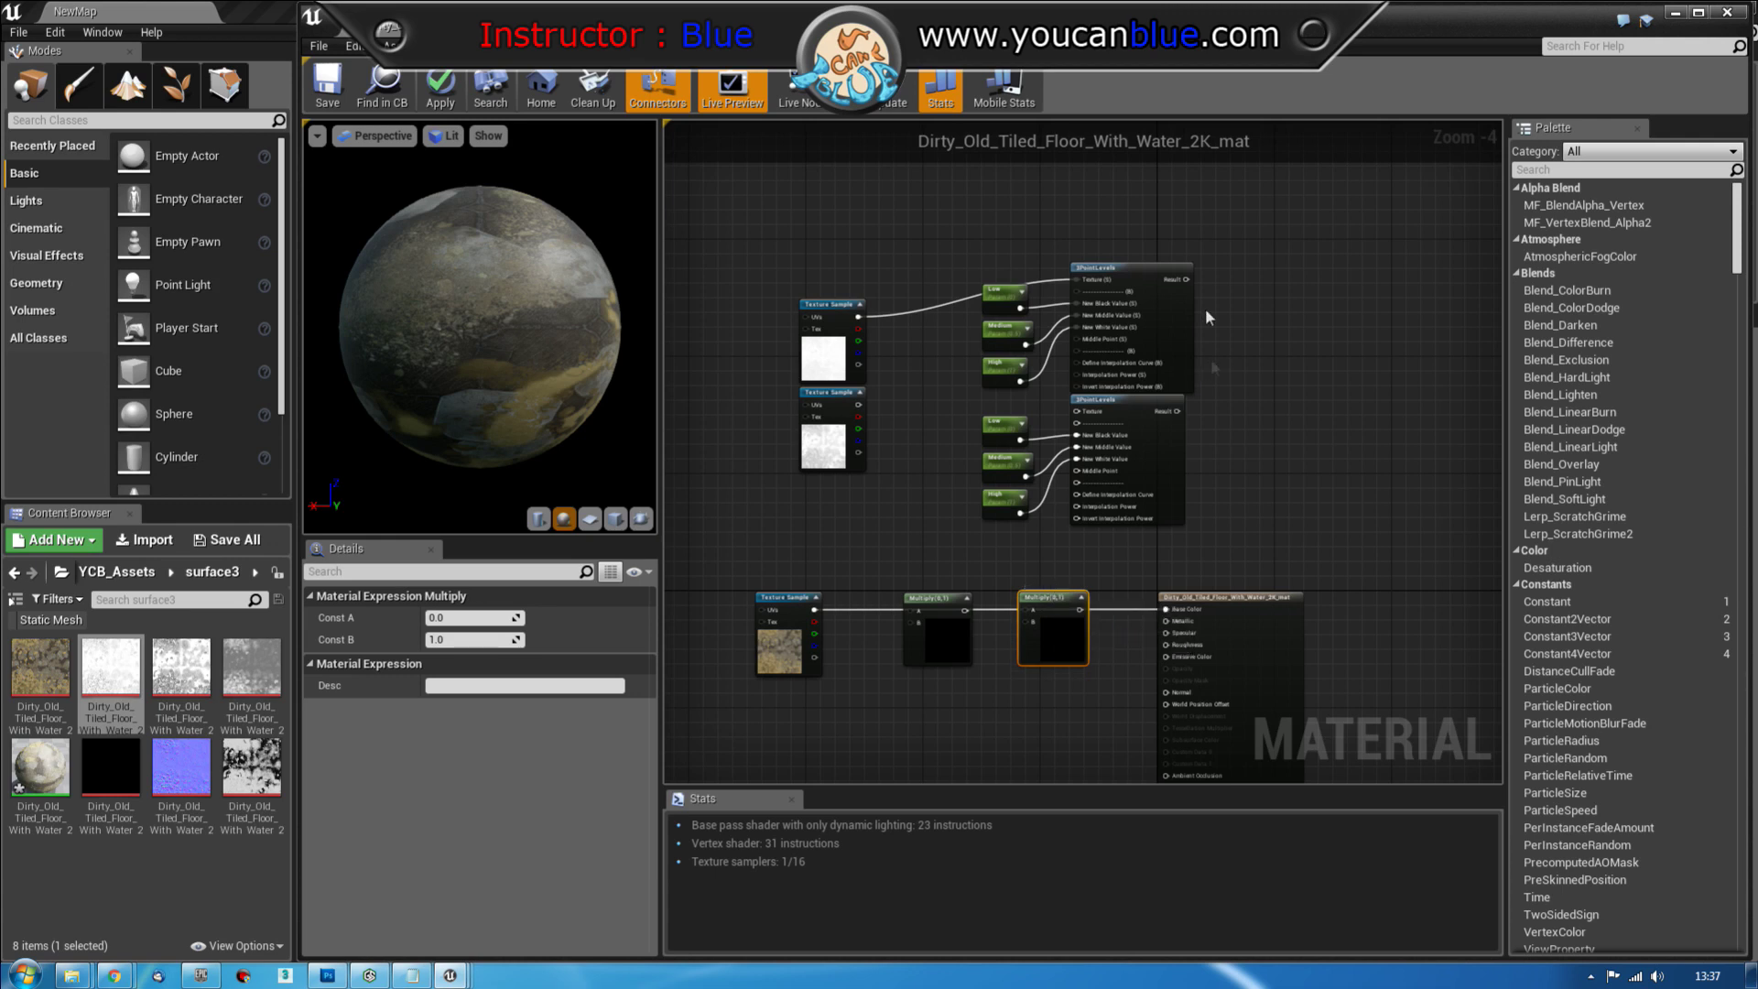
Connect the albedo sample's colour output to the first Multiply's A input and the AO 3PointLevels result to its B input
drag(1183, 277, 908, 618)
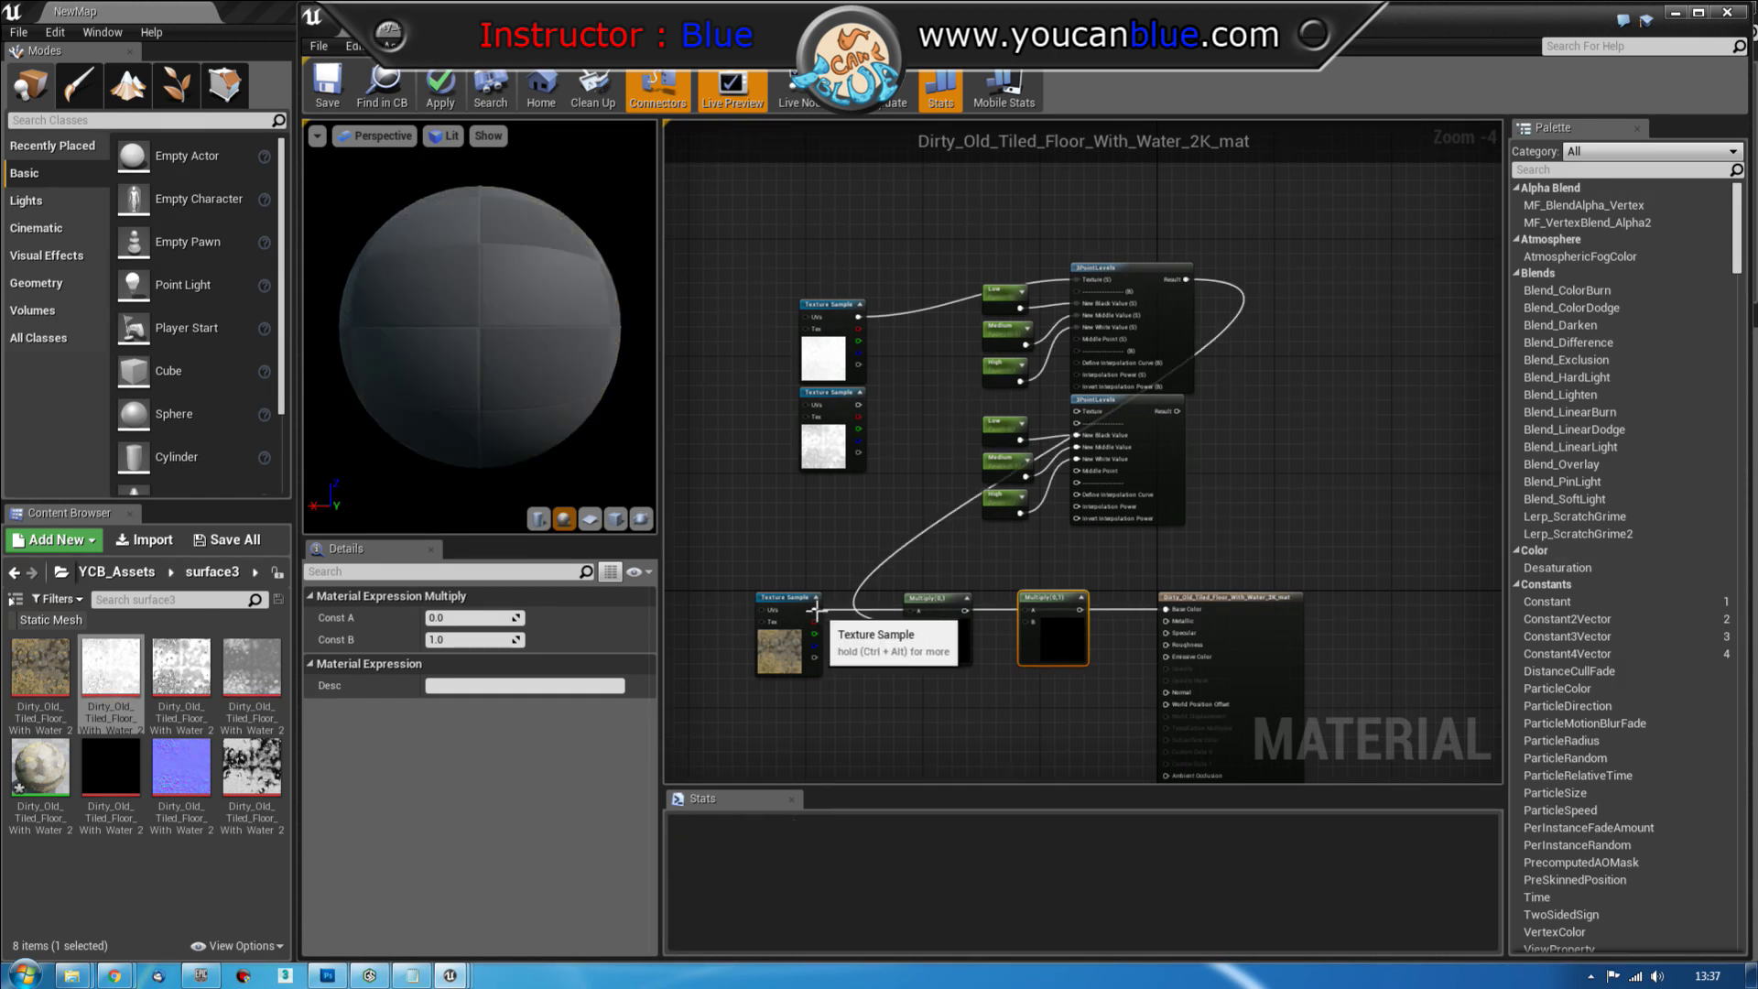
drag(814, 611, 910, 615)
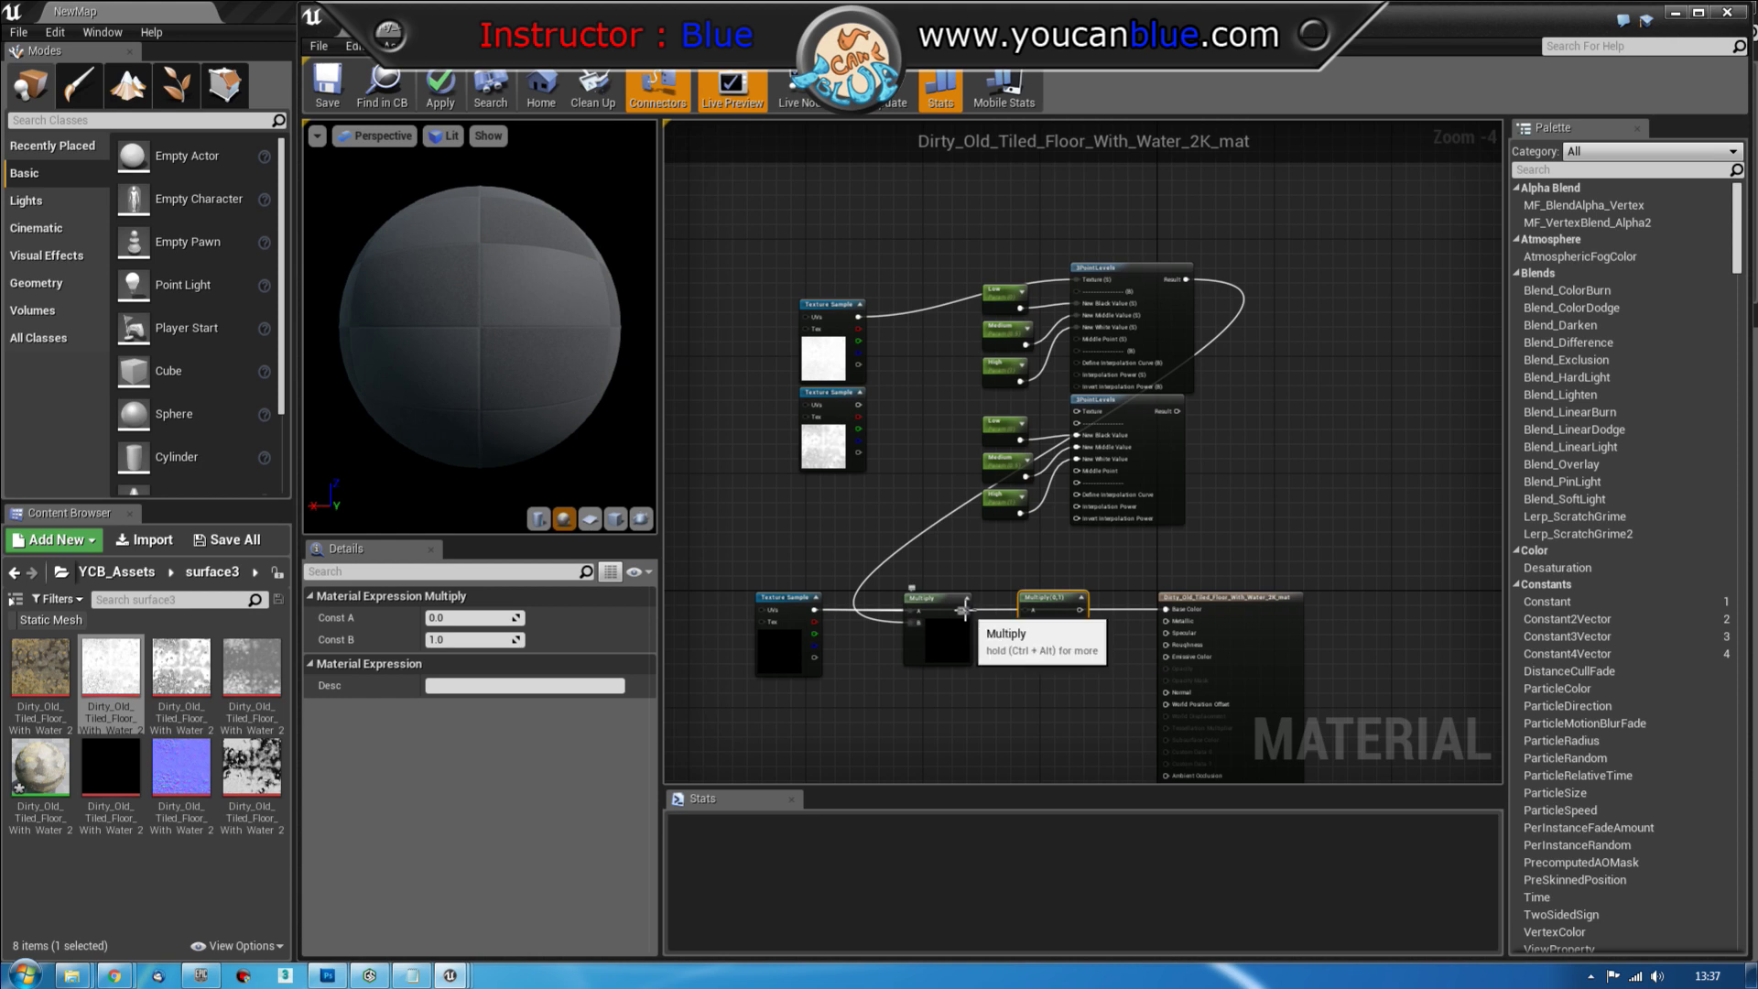
drag(949, 610, 961, 607)
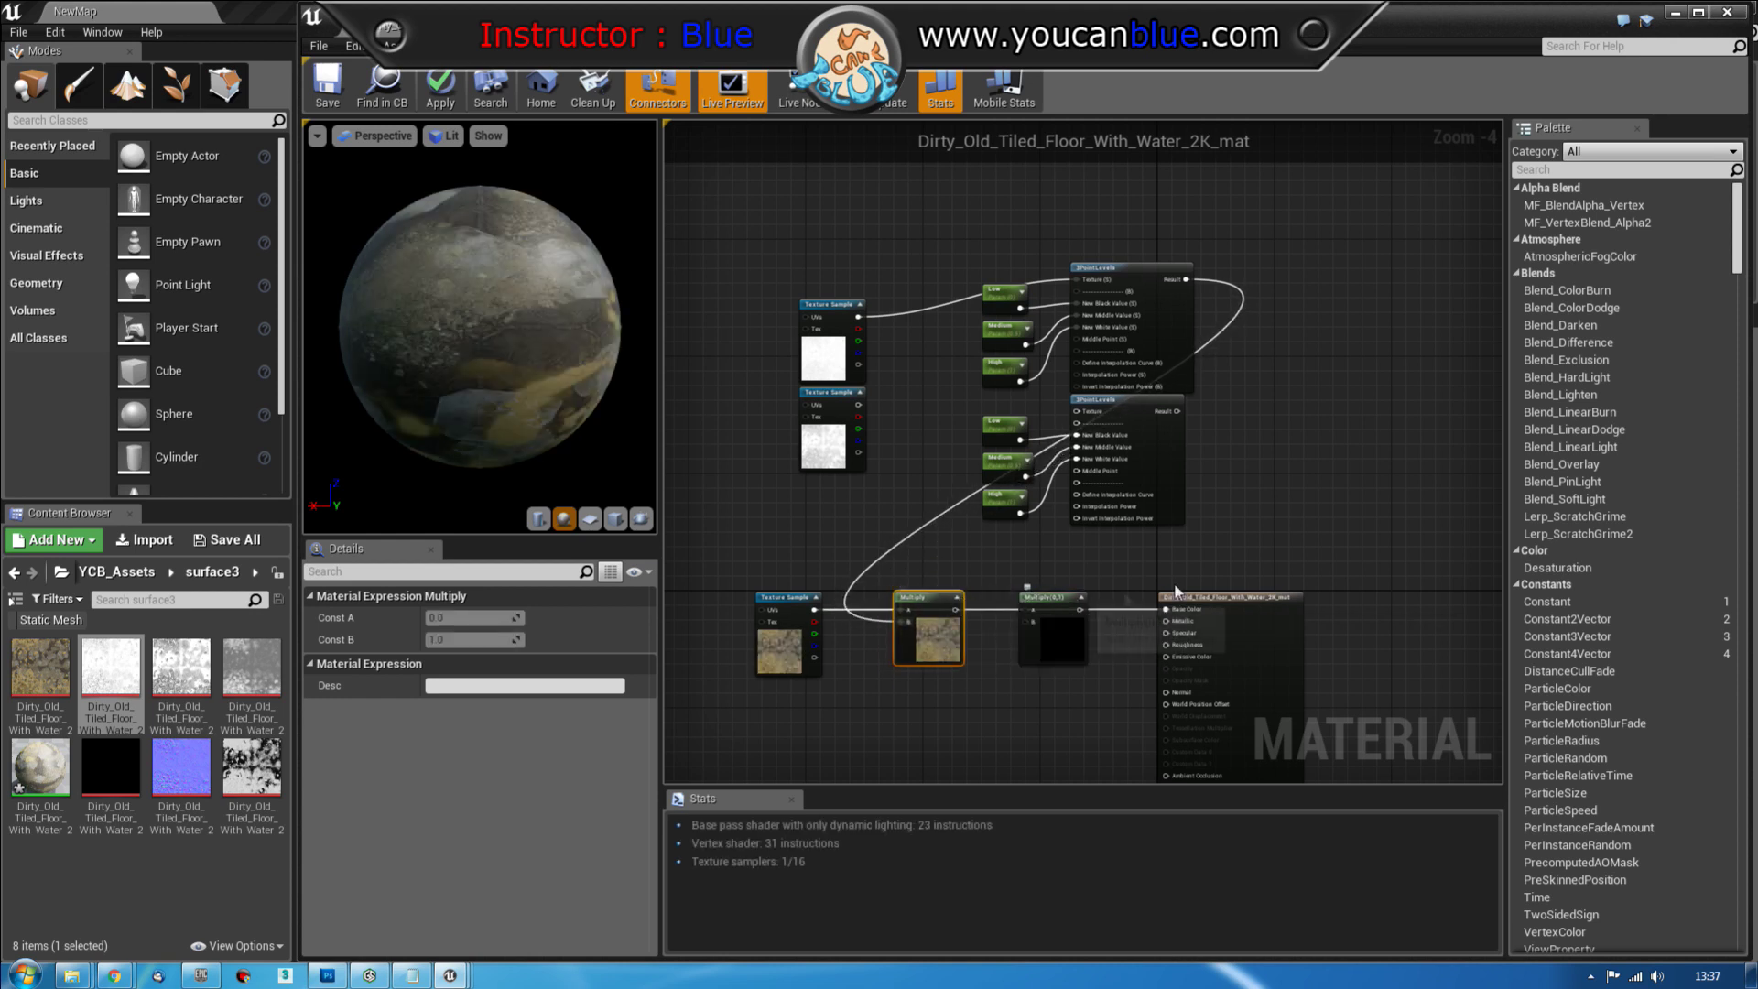
Replace the direct albedo link to Base Color with the second Multiply, fed by the first Multiply in A and the Cavity 3PointLevels result in B
right_click(1184, 611)
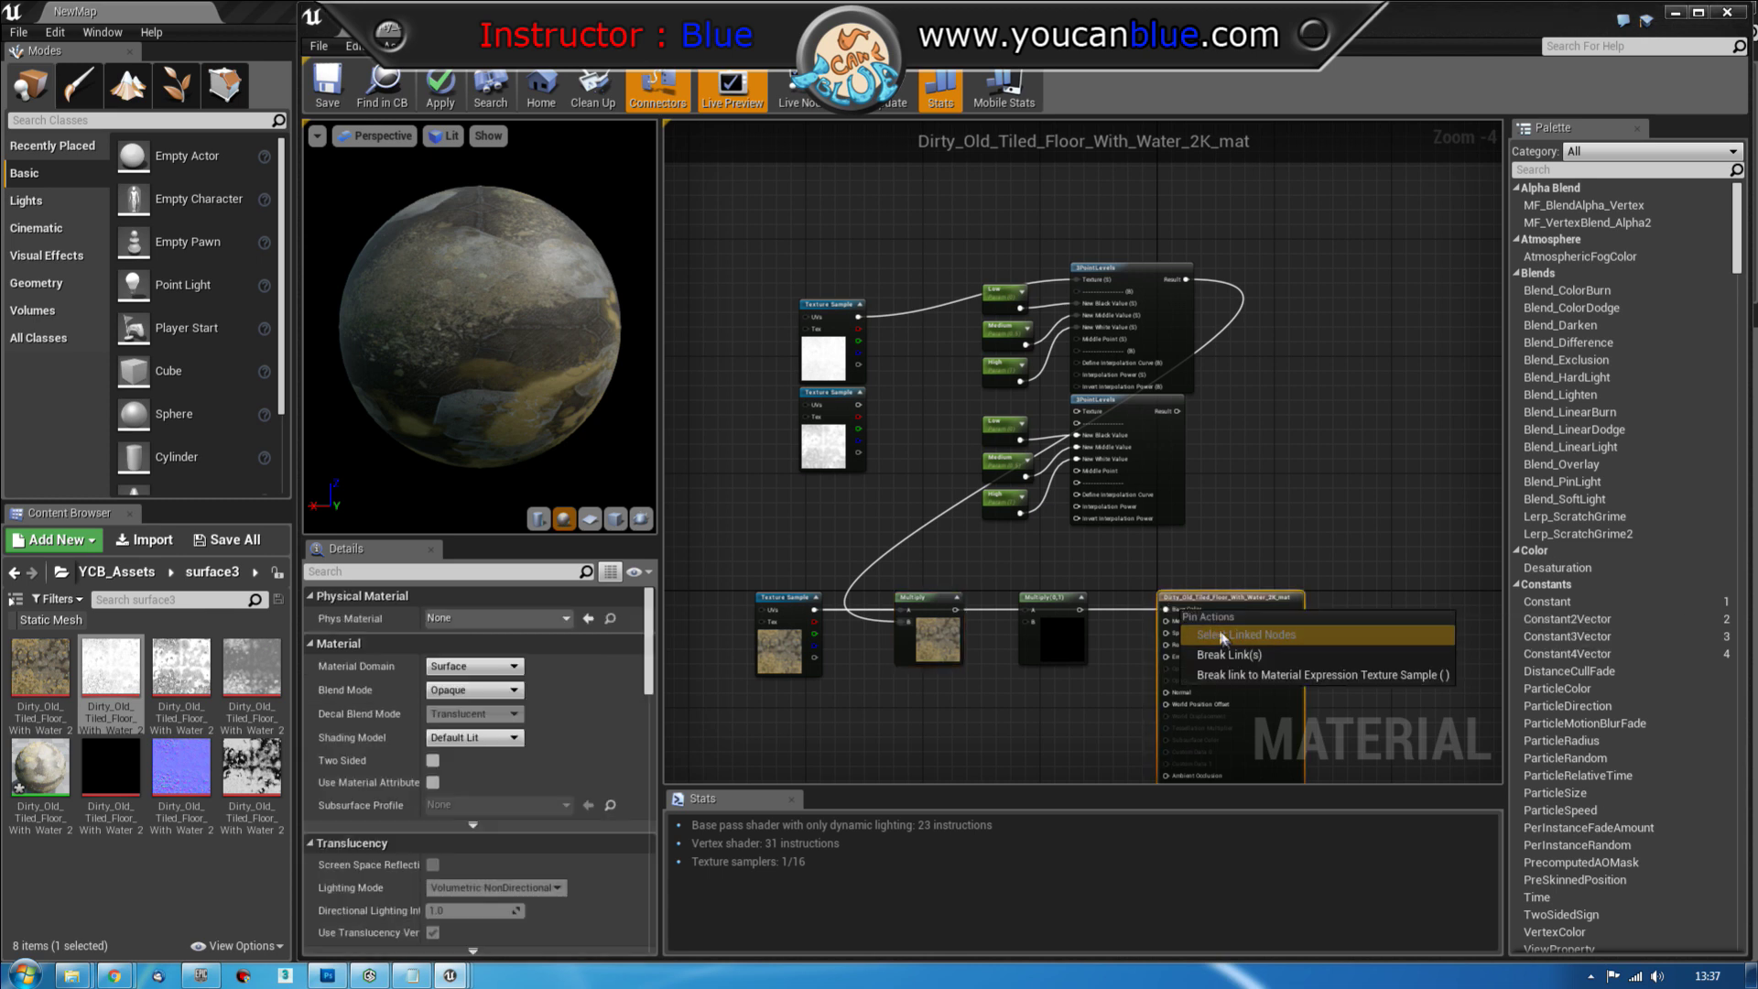
click(1228, 654)
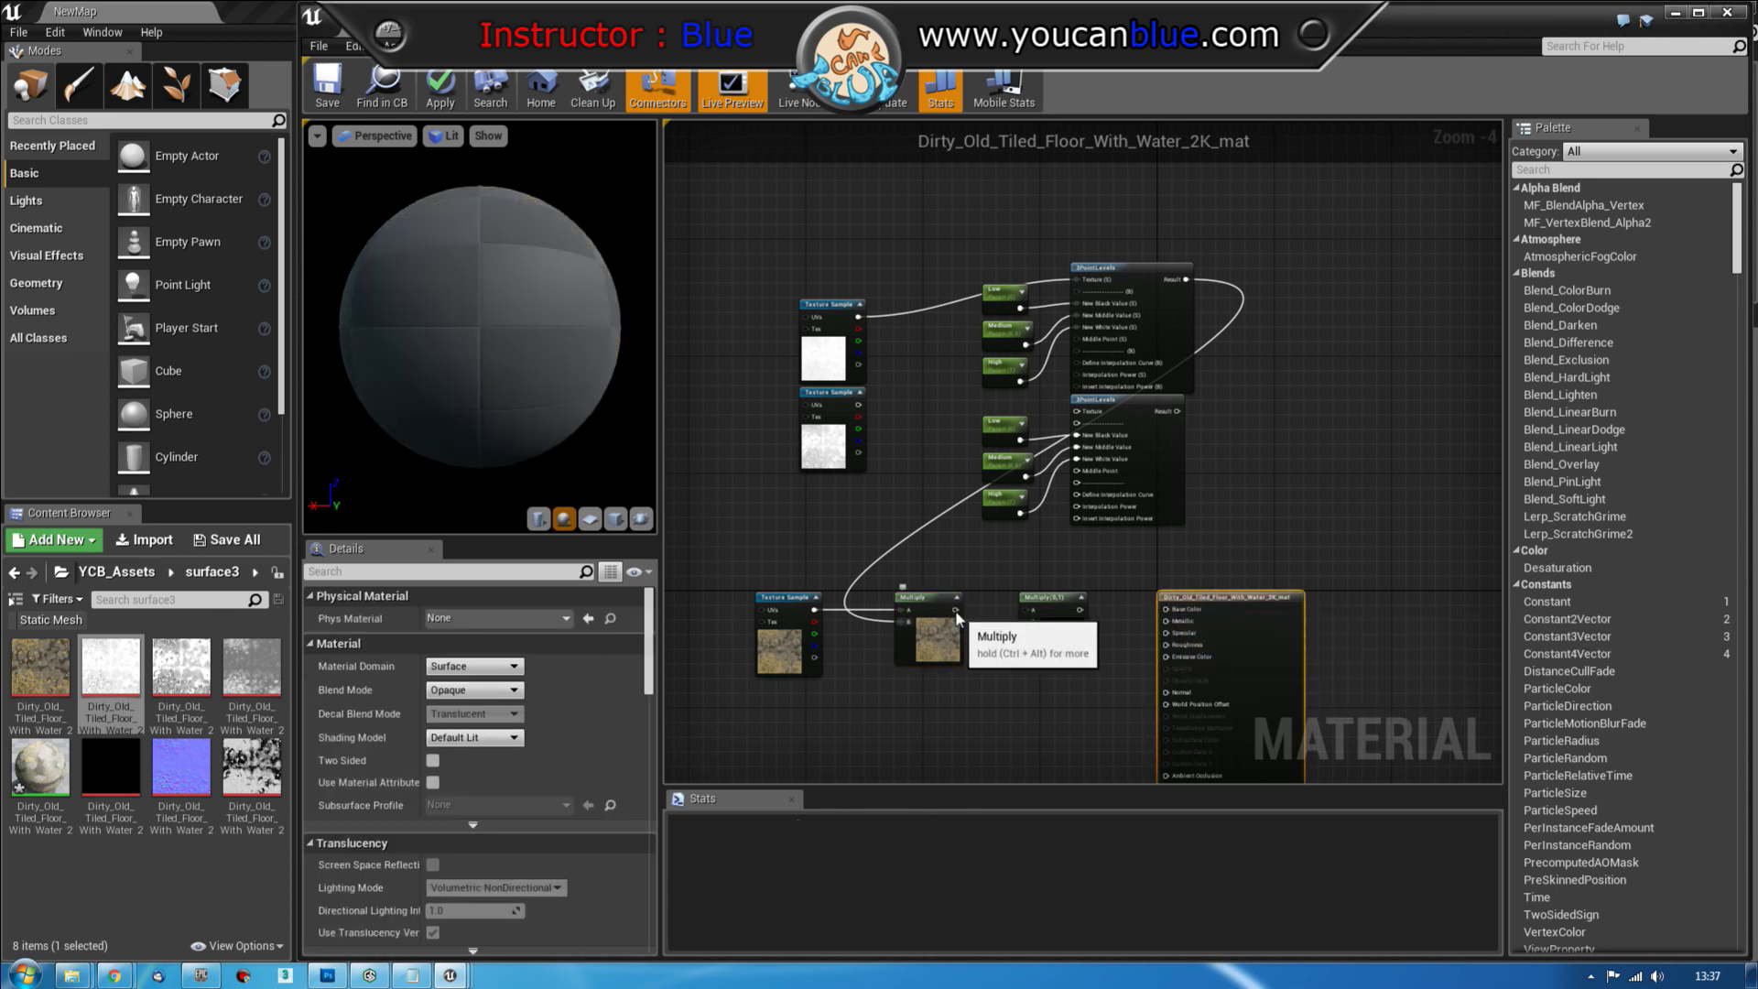
drag(956, 610, 1028, 610)
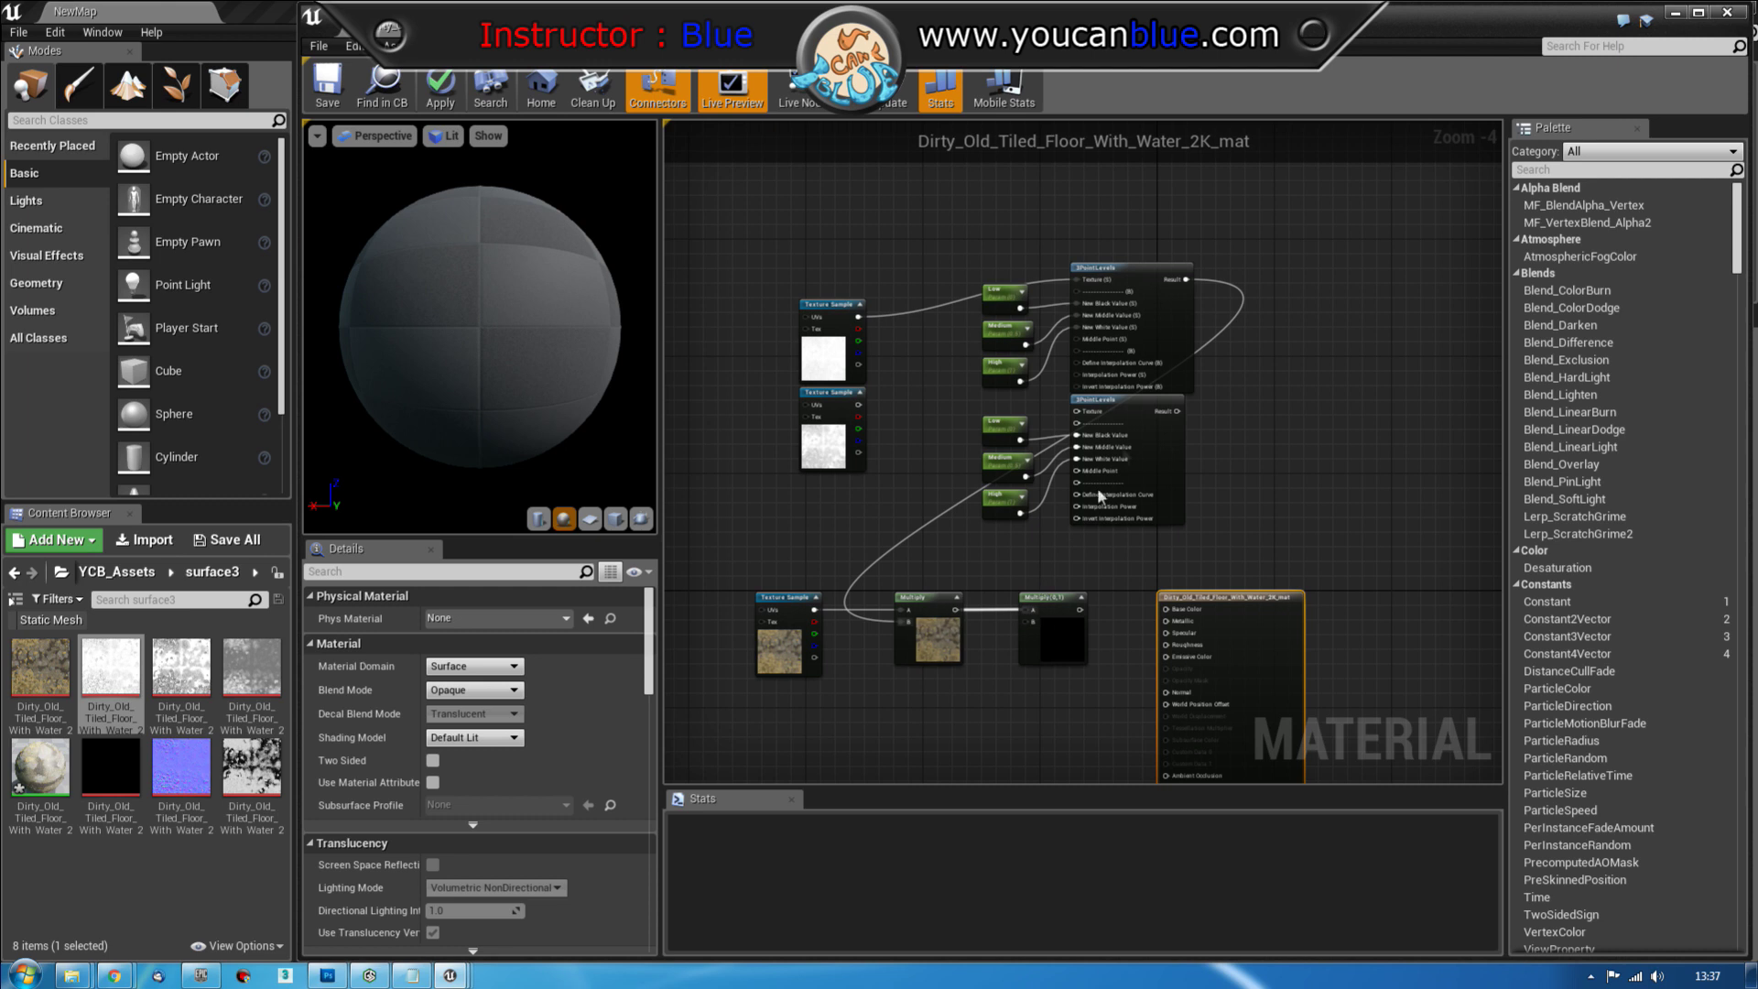
drag(1178, 411, 1164, 609)
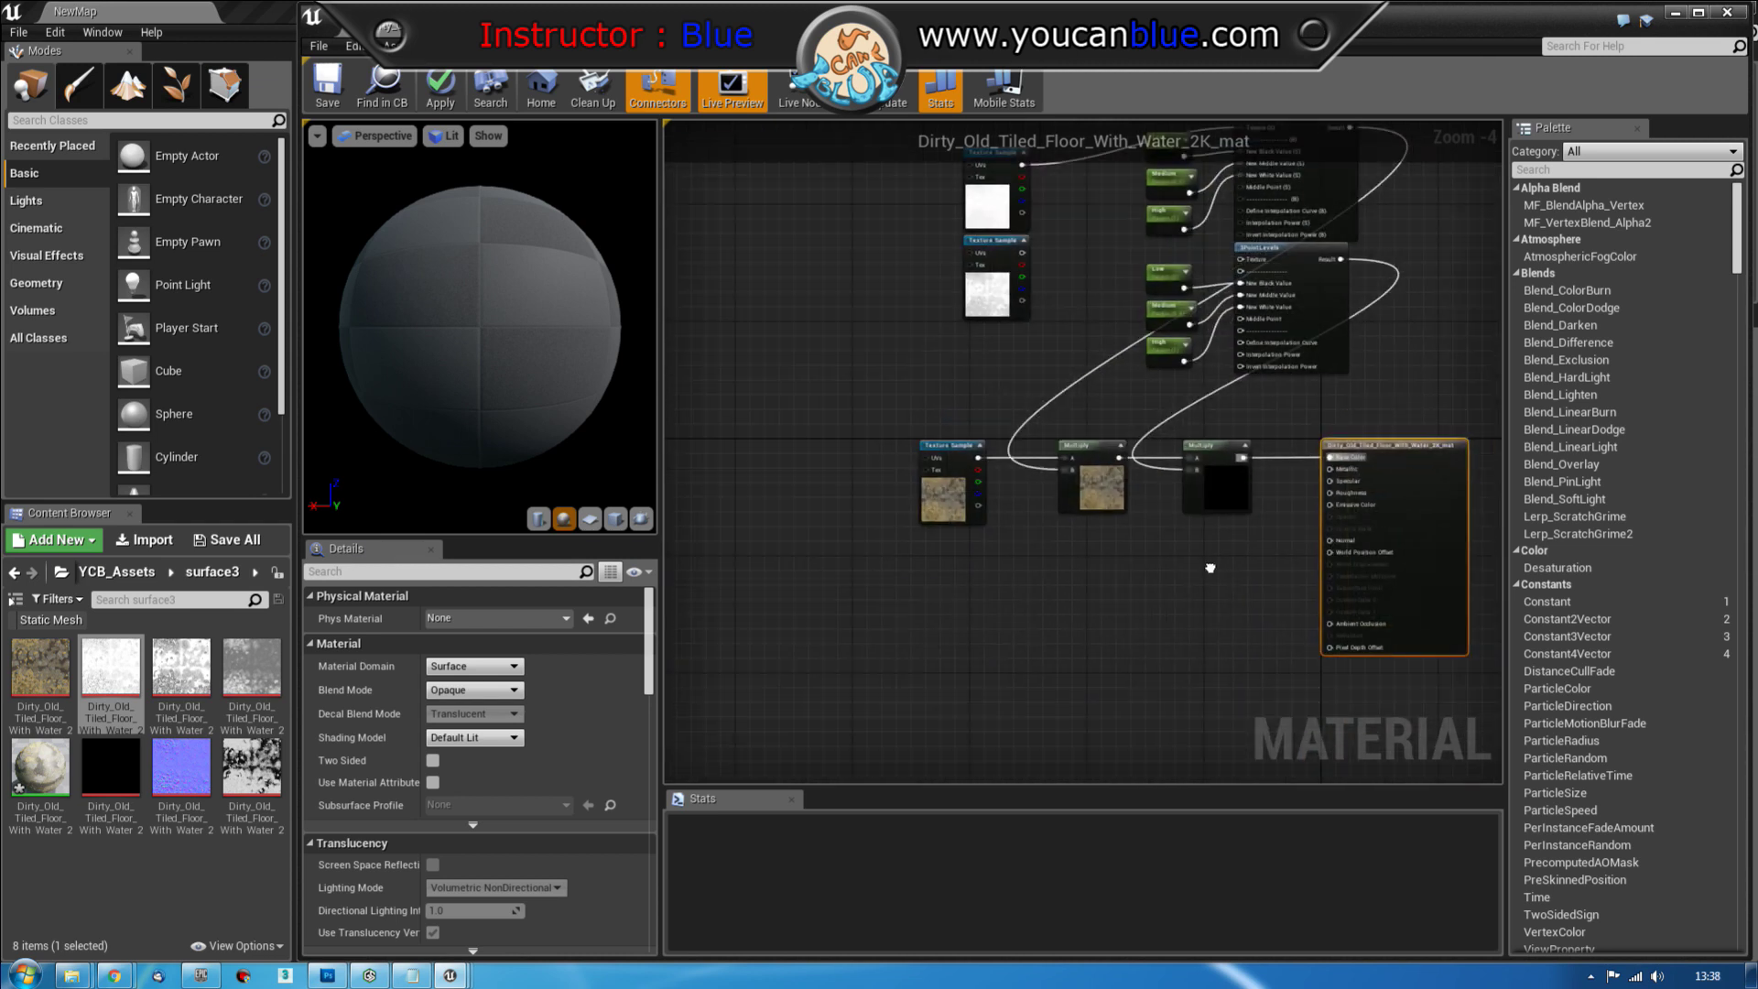
right_drag(1209, 561, 1140, 511)
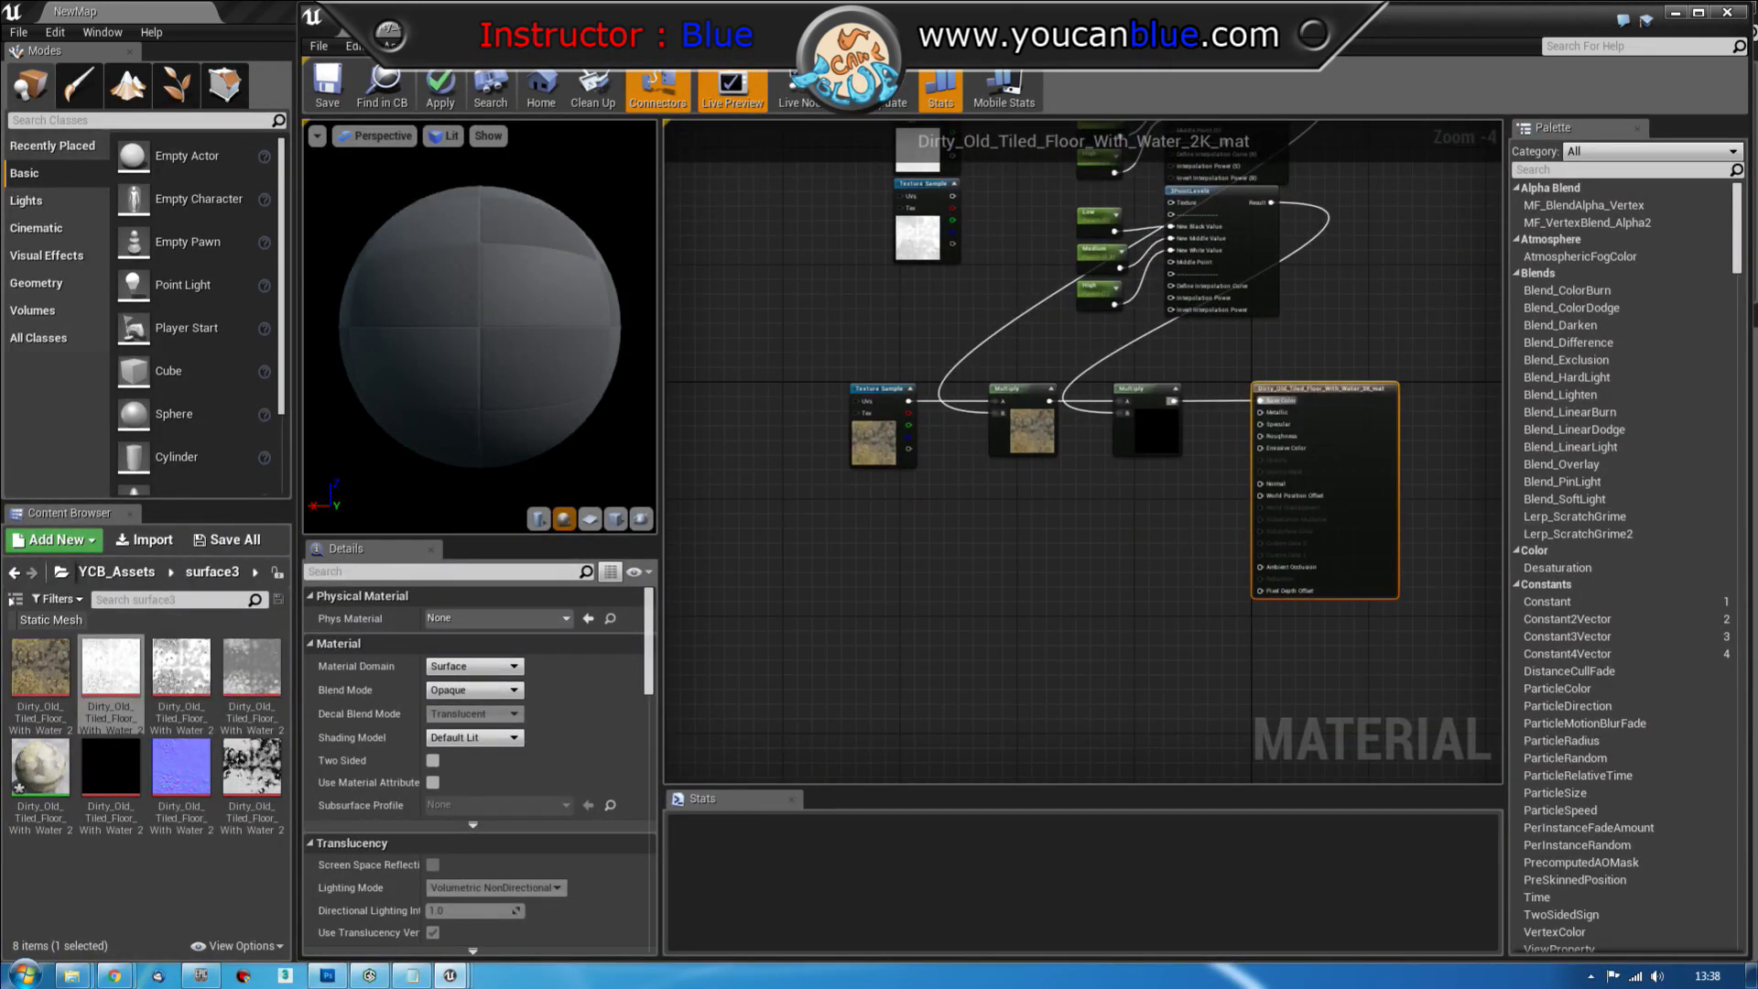
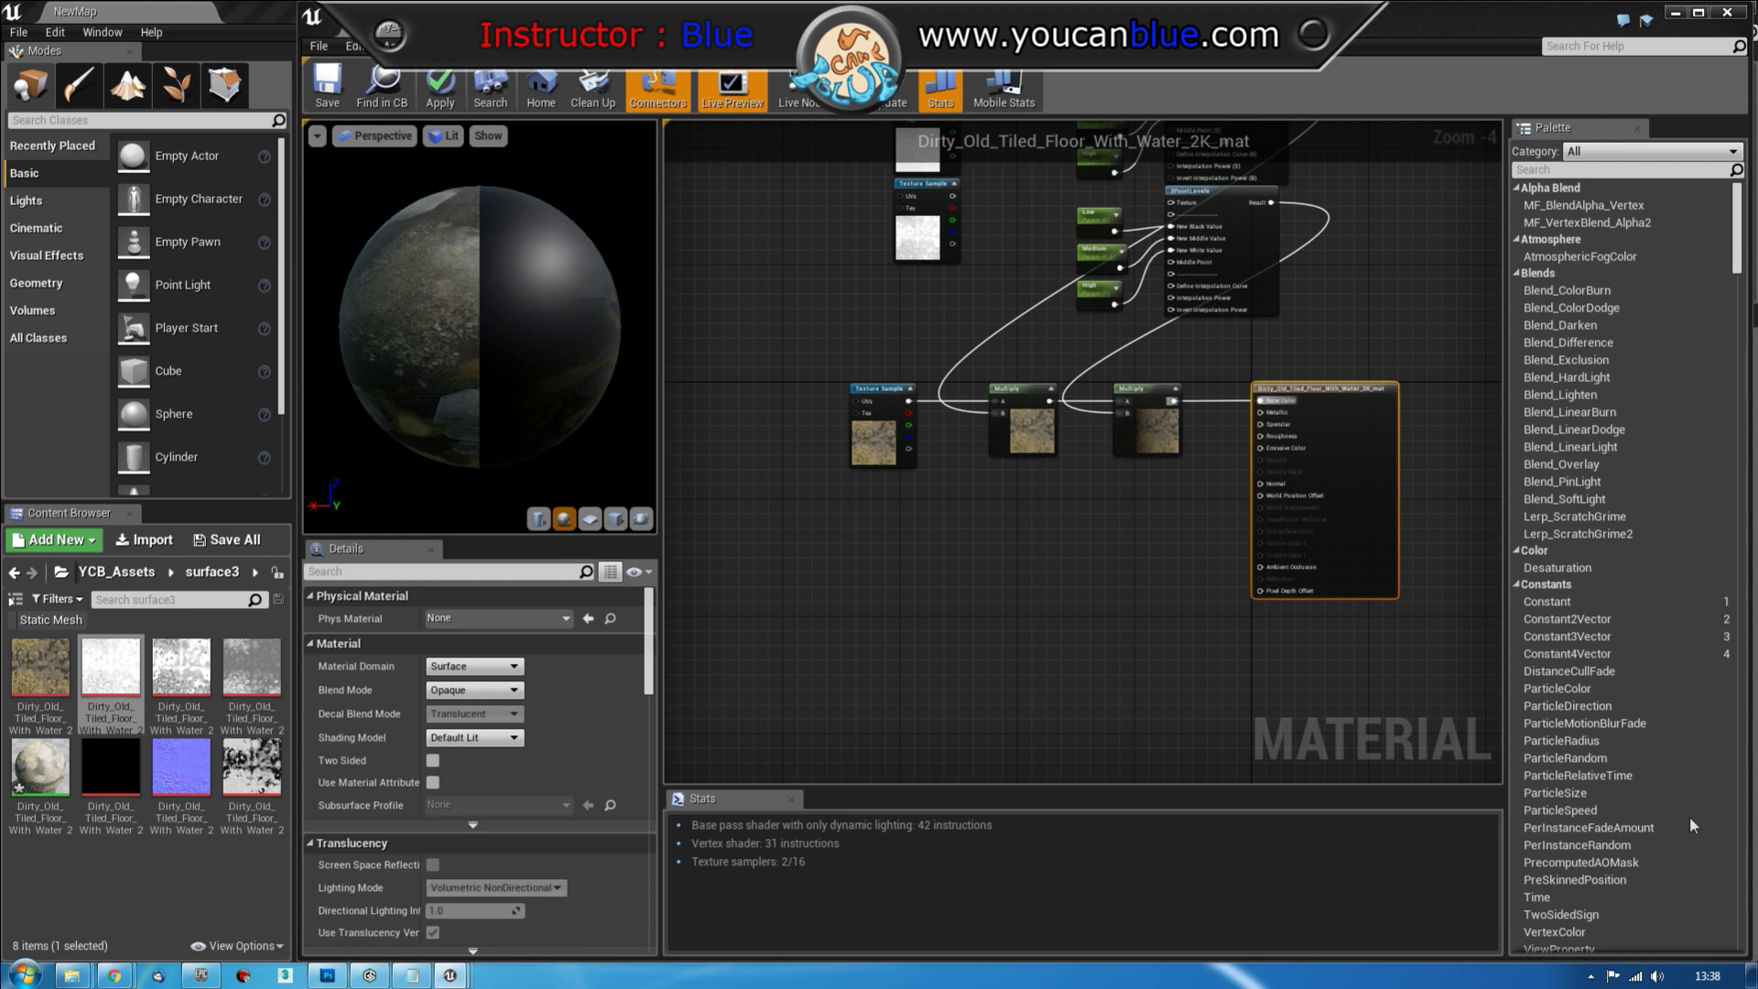
Add the Roughness texture to the material graph as a texture sample below the albedo sample
click(216, 893)
mouse_move(166, 675)
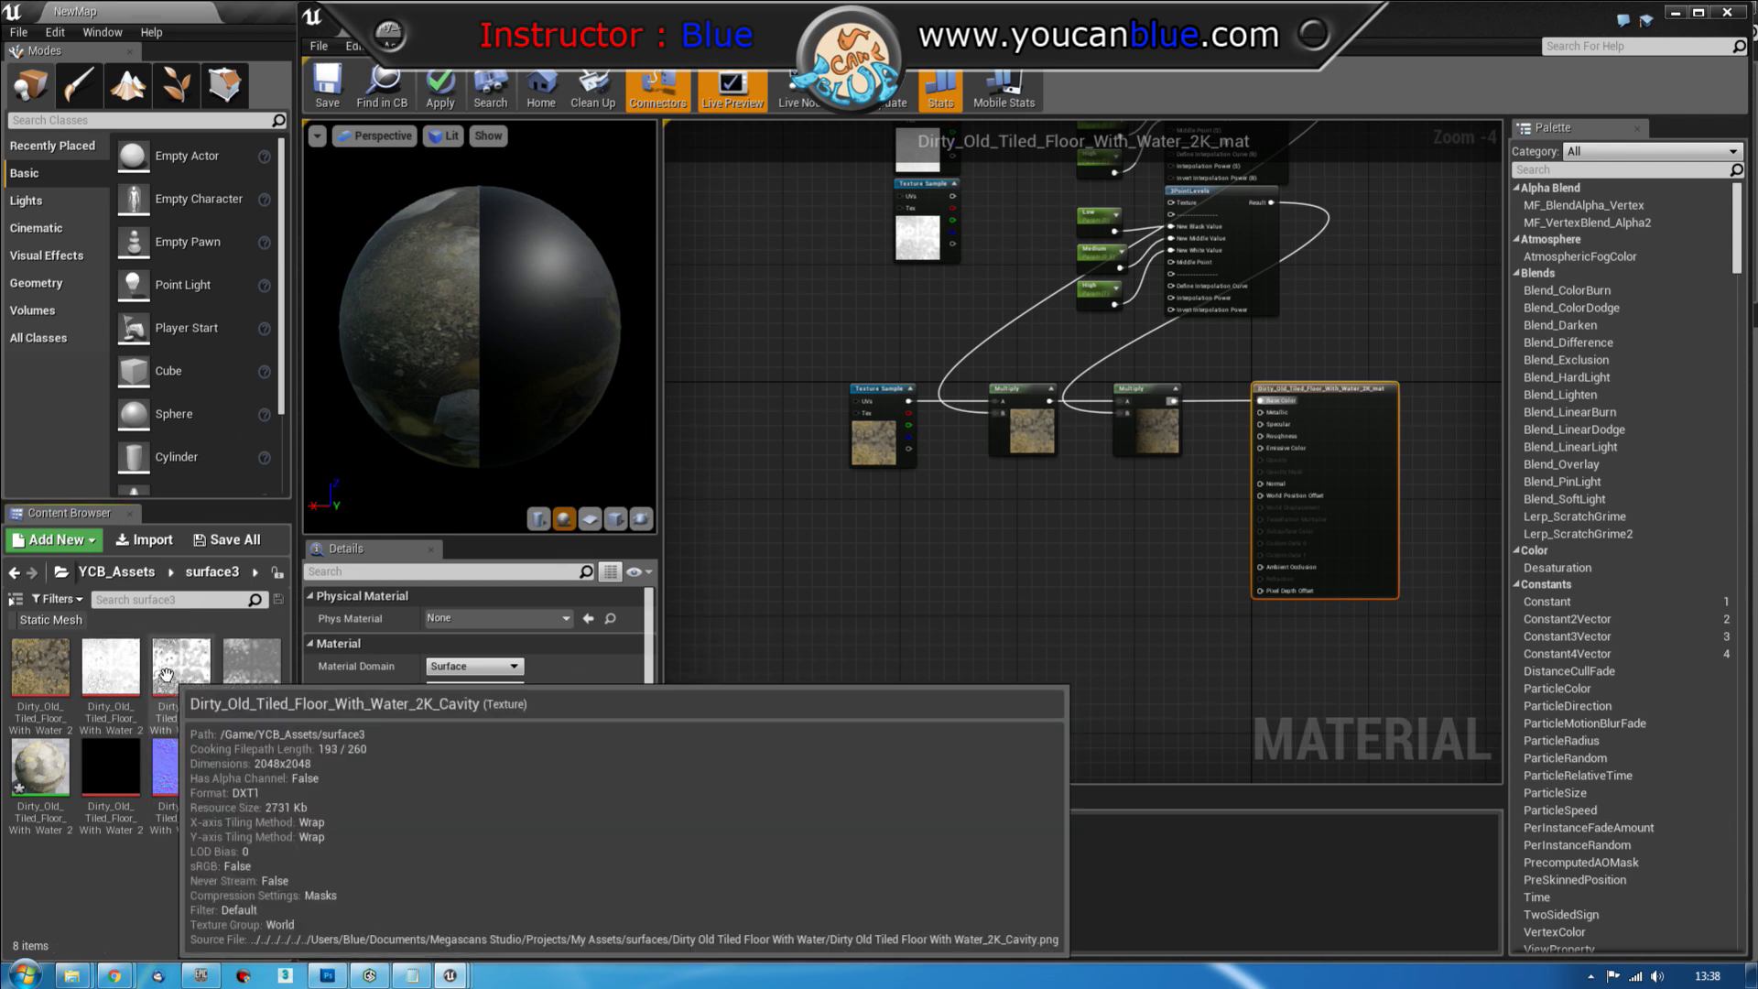
mouse_move(230, 666)
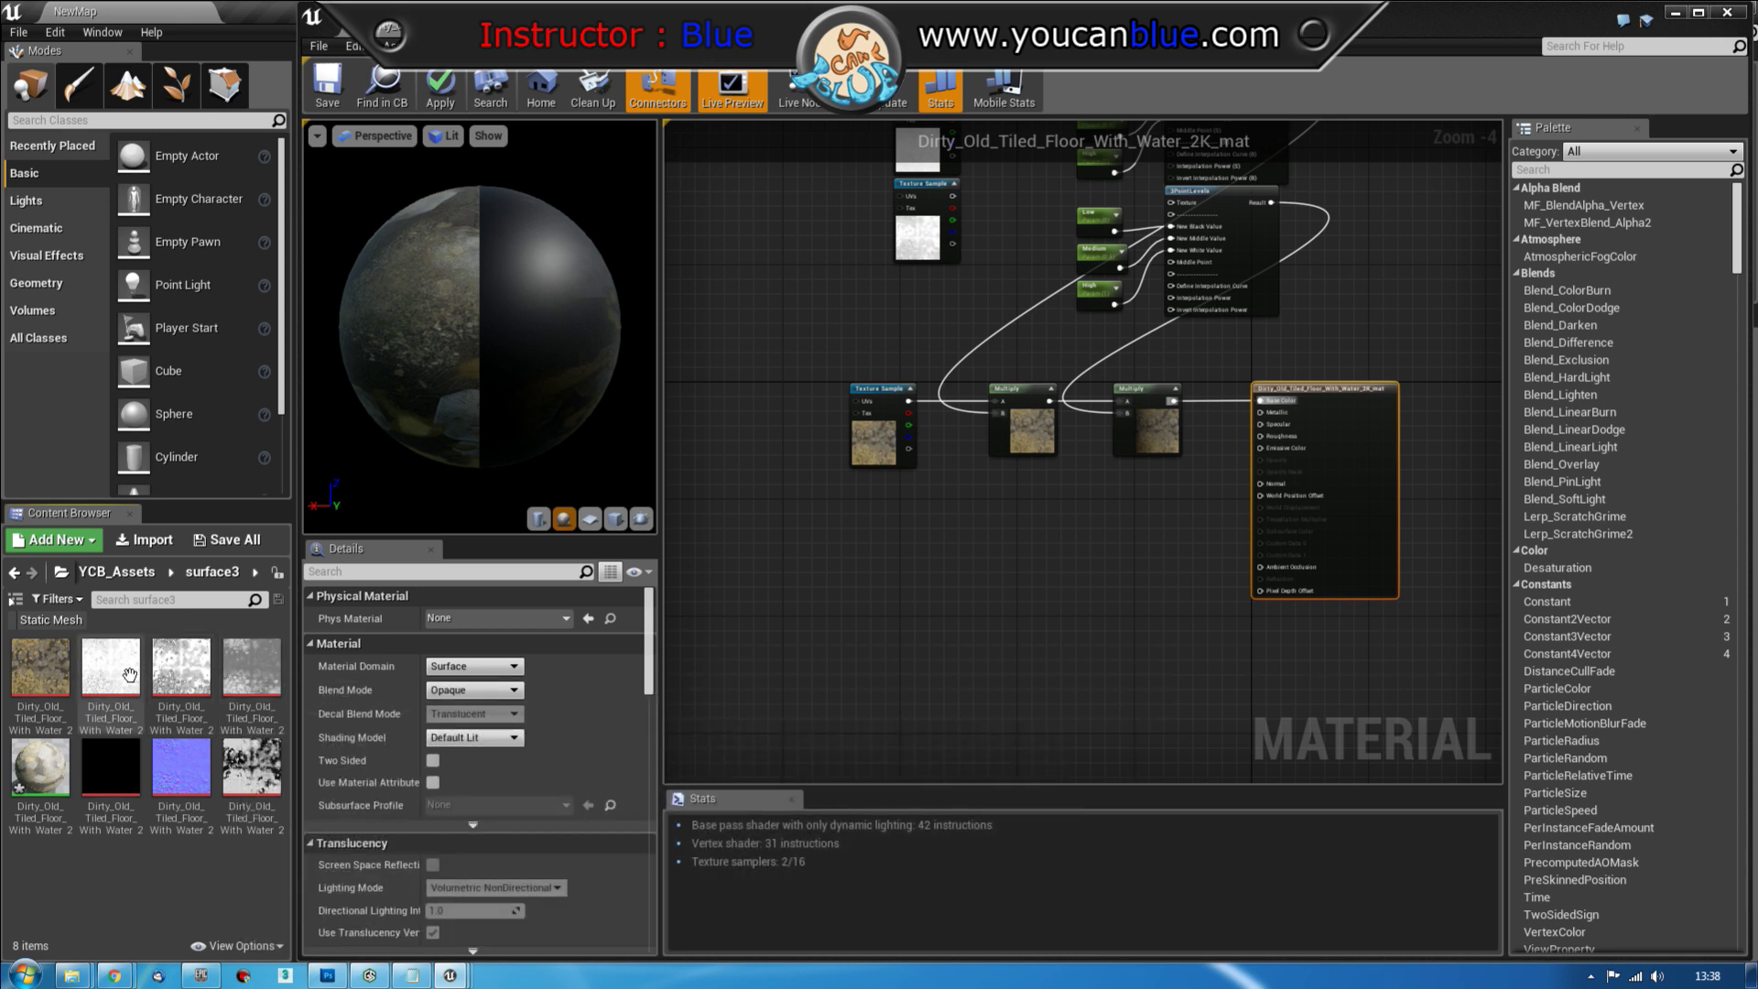
mouse_move(245, 756)
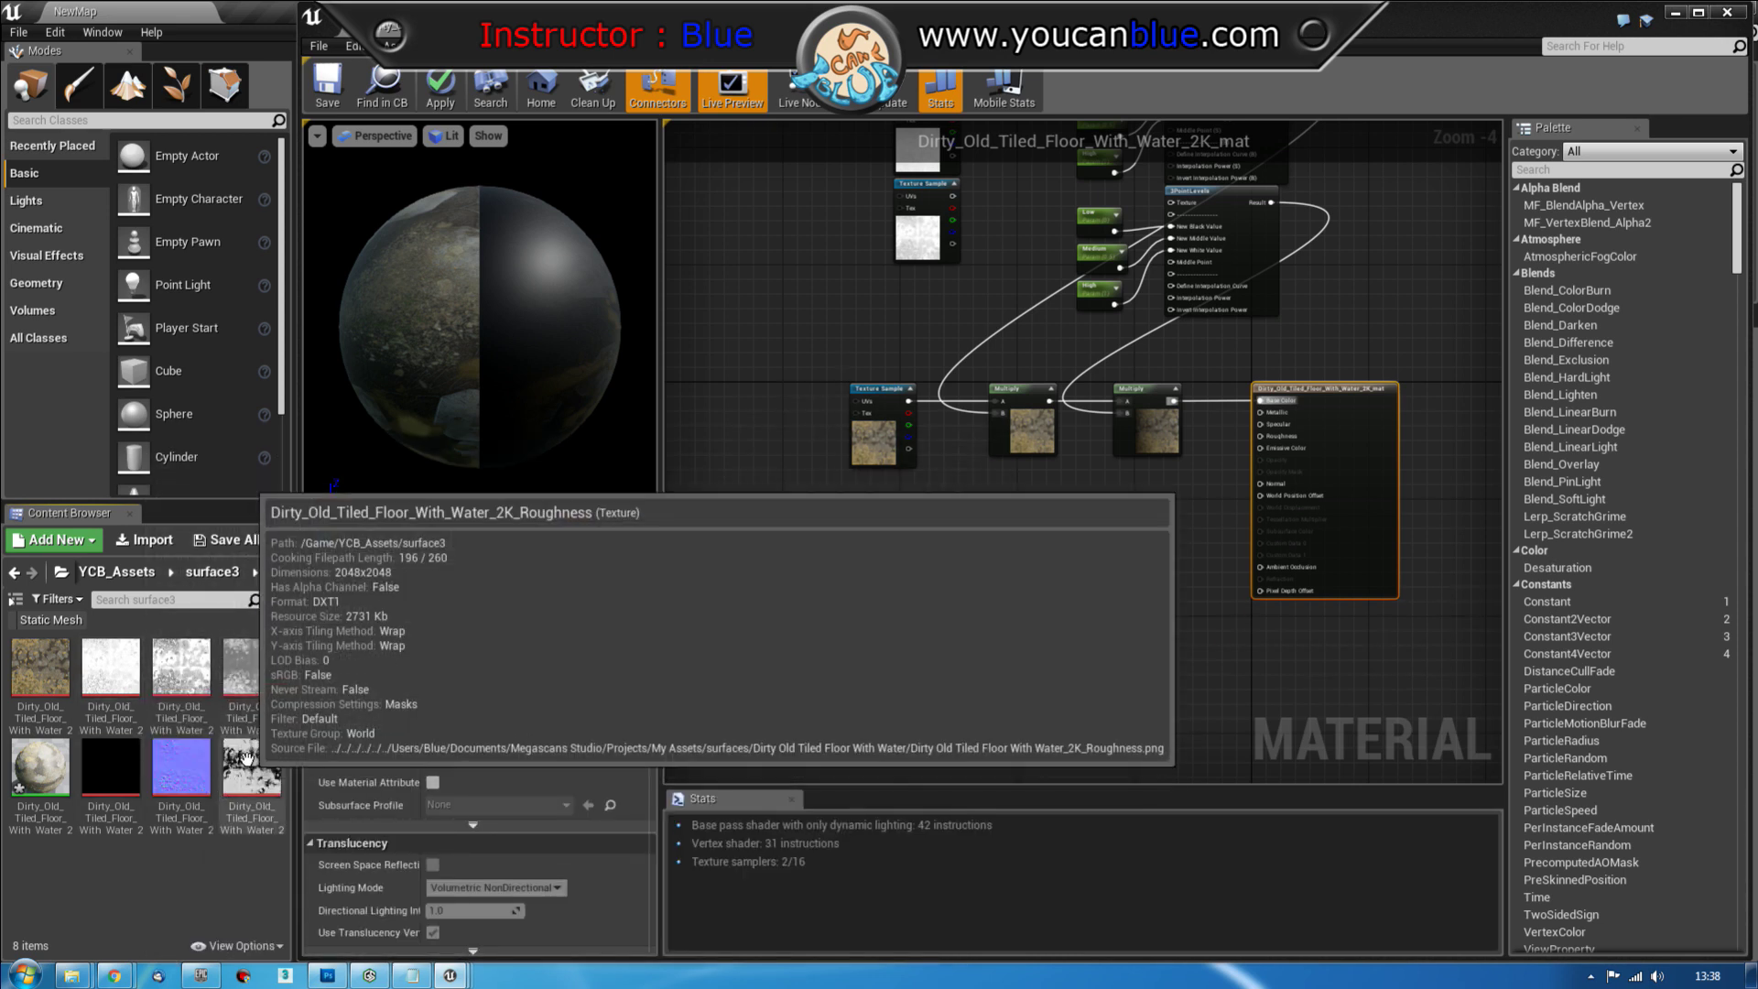
drag(246, 756, 888, 498)
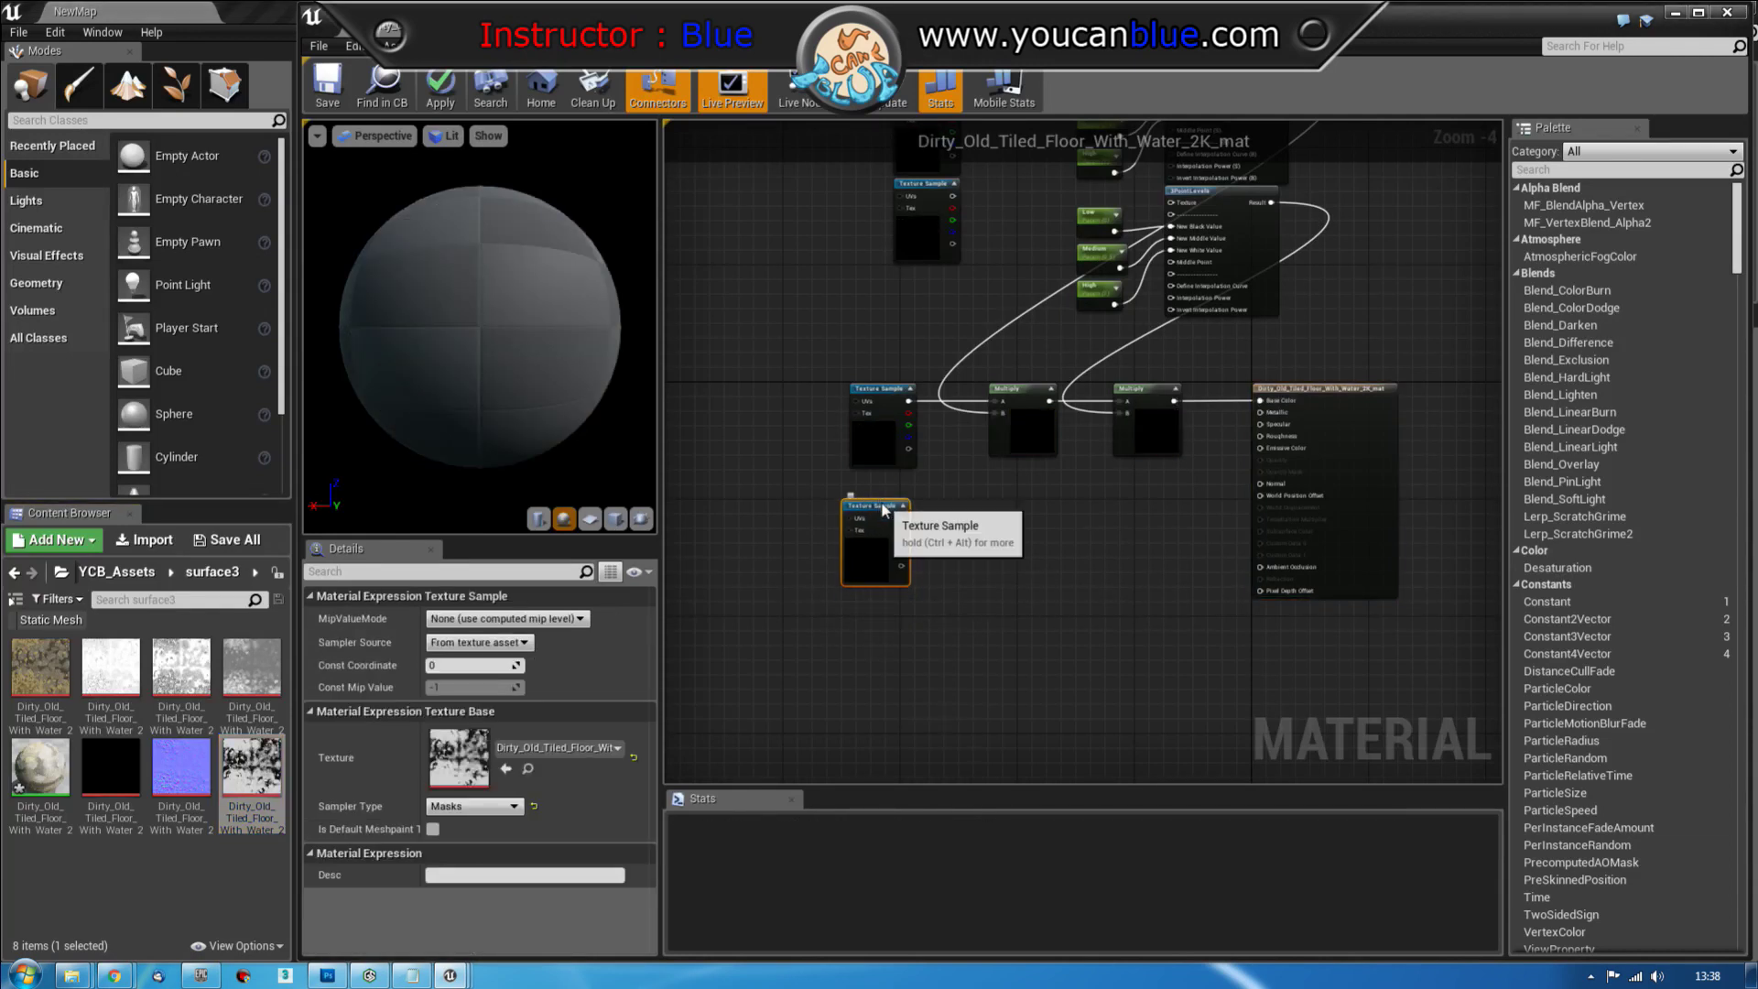
right_drag(871, 622, 837, 644)
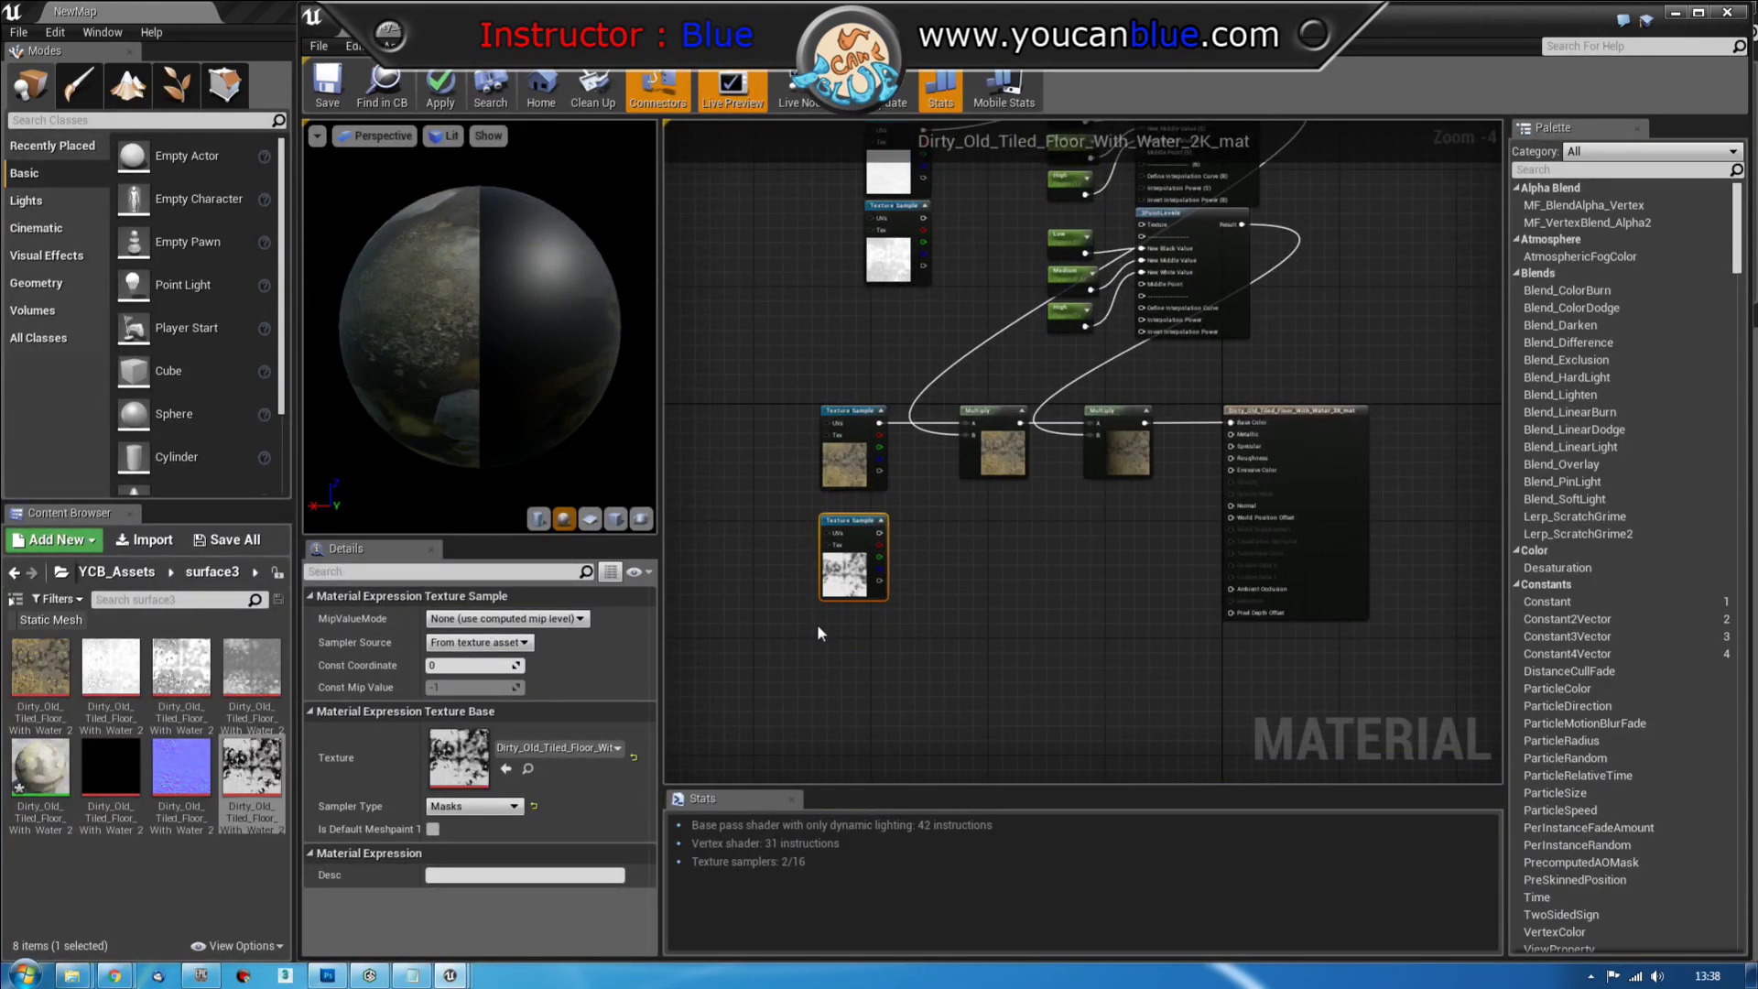
Add a Constant3Vector below the roughness texture sample and set its colour to white
click(817, 623)
drag(853, 633, 856, 617)
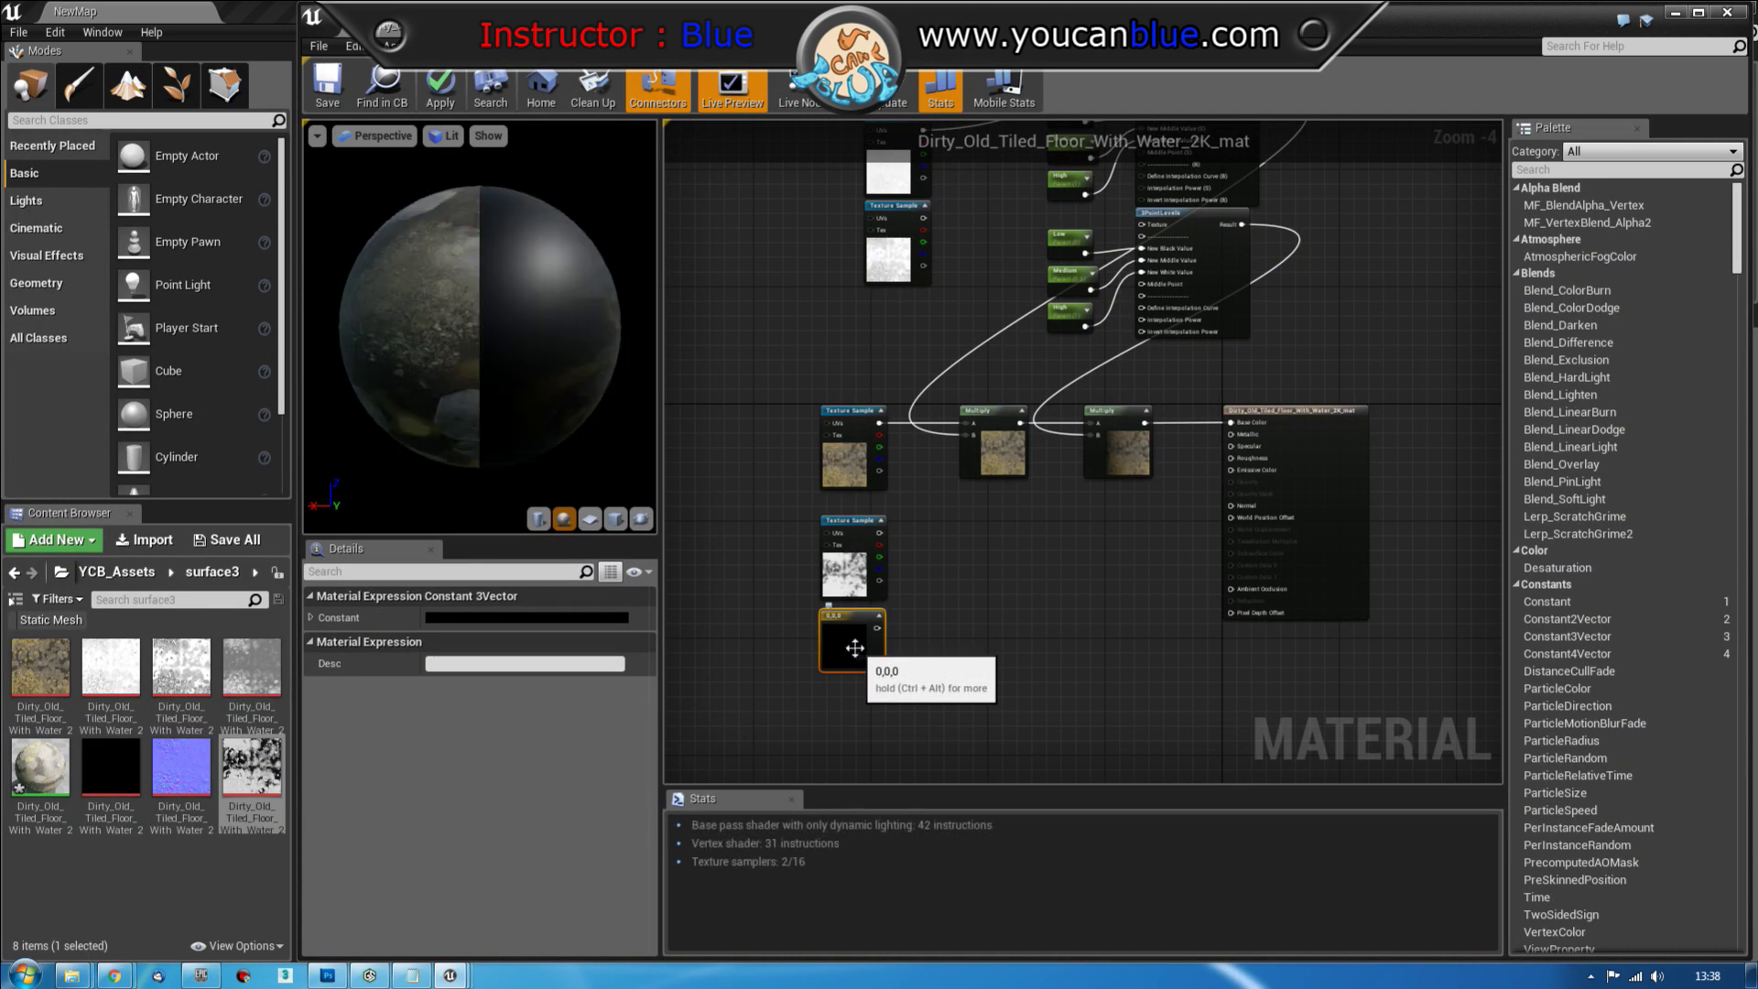
click(469, 617)
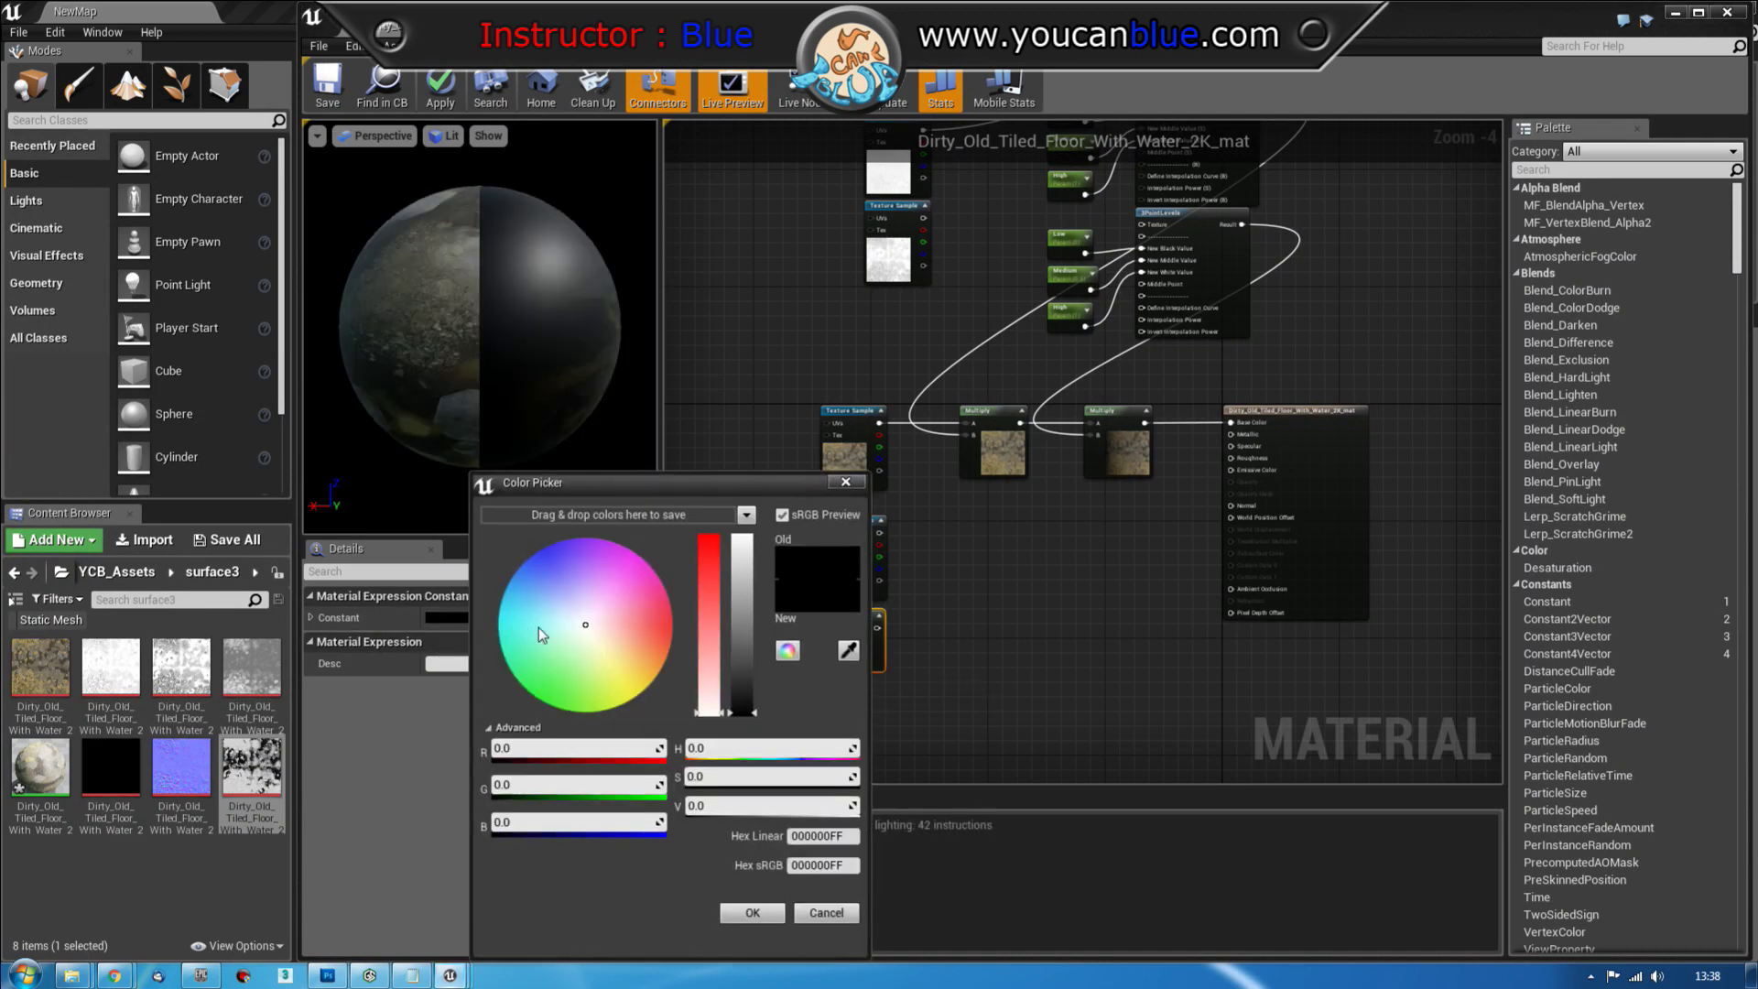
drag(741, 603, 744, 534)
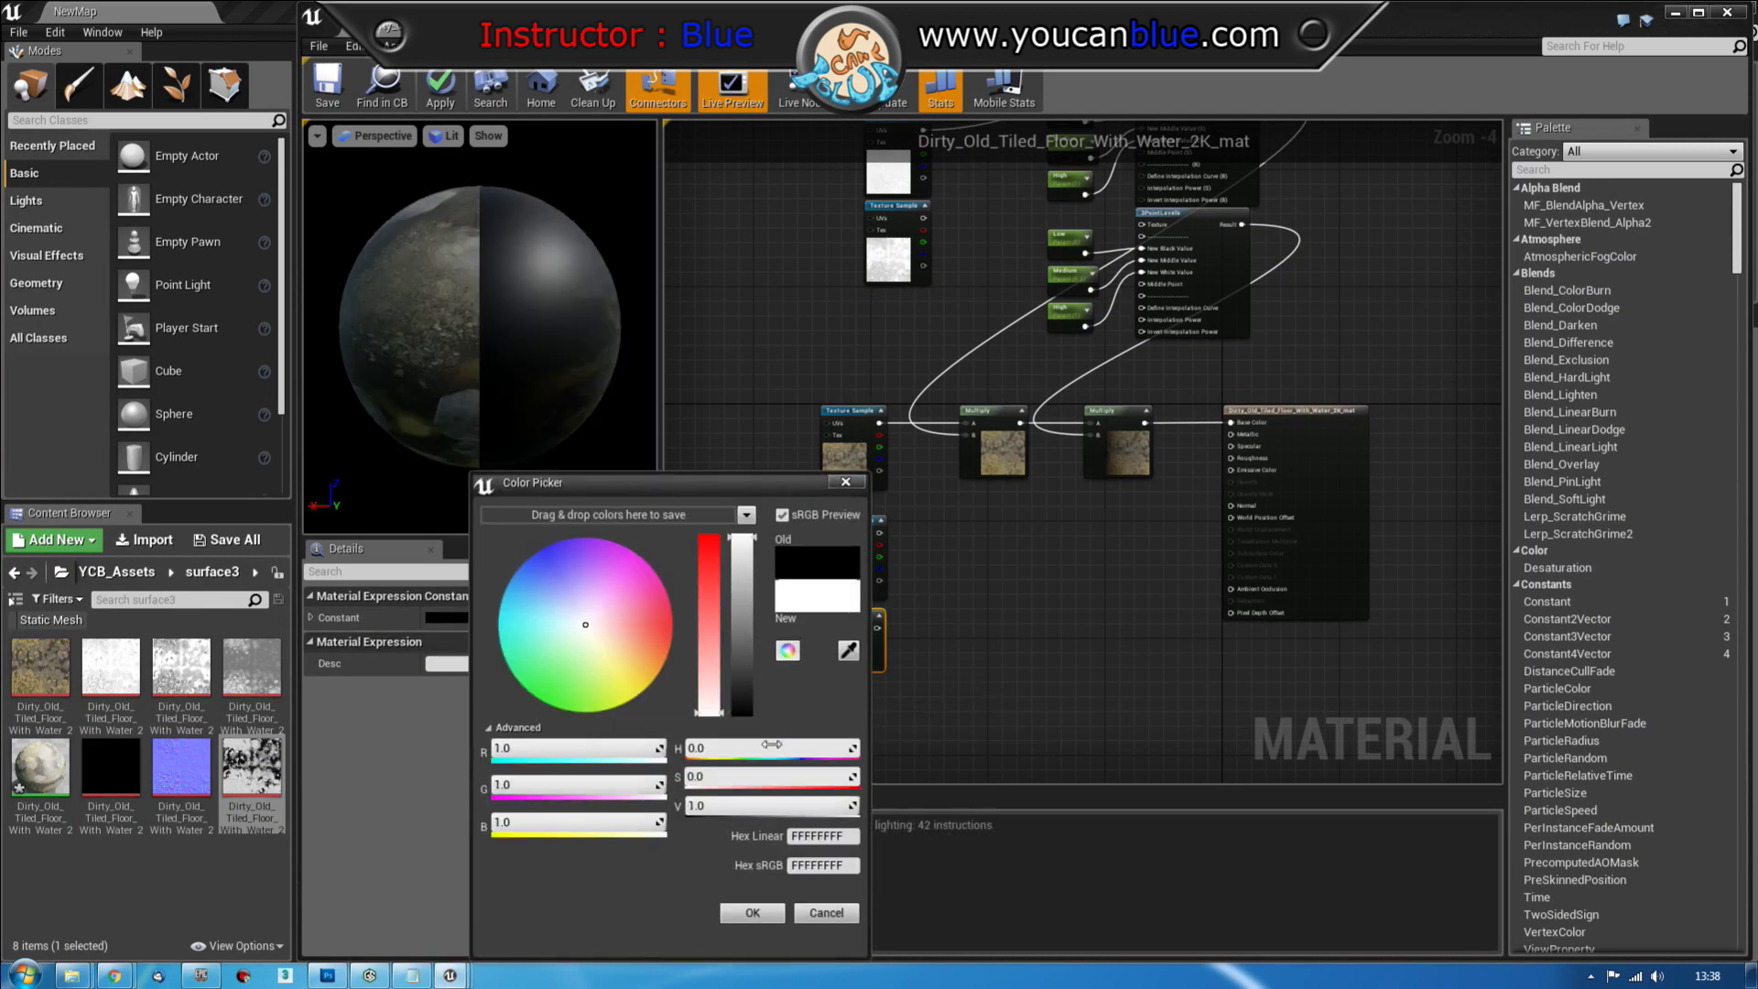
click(750, 913)
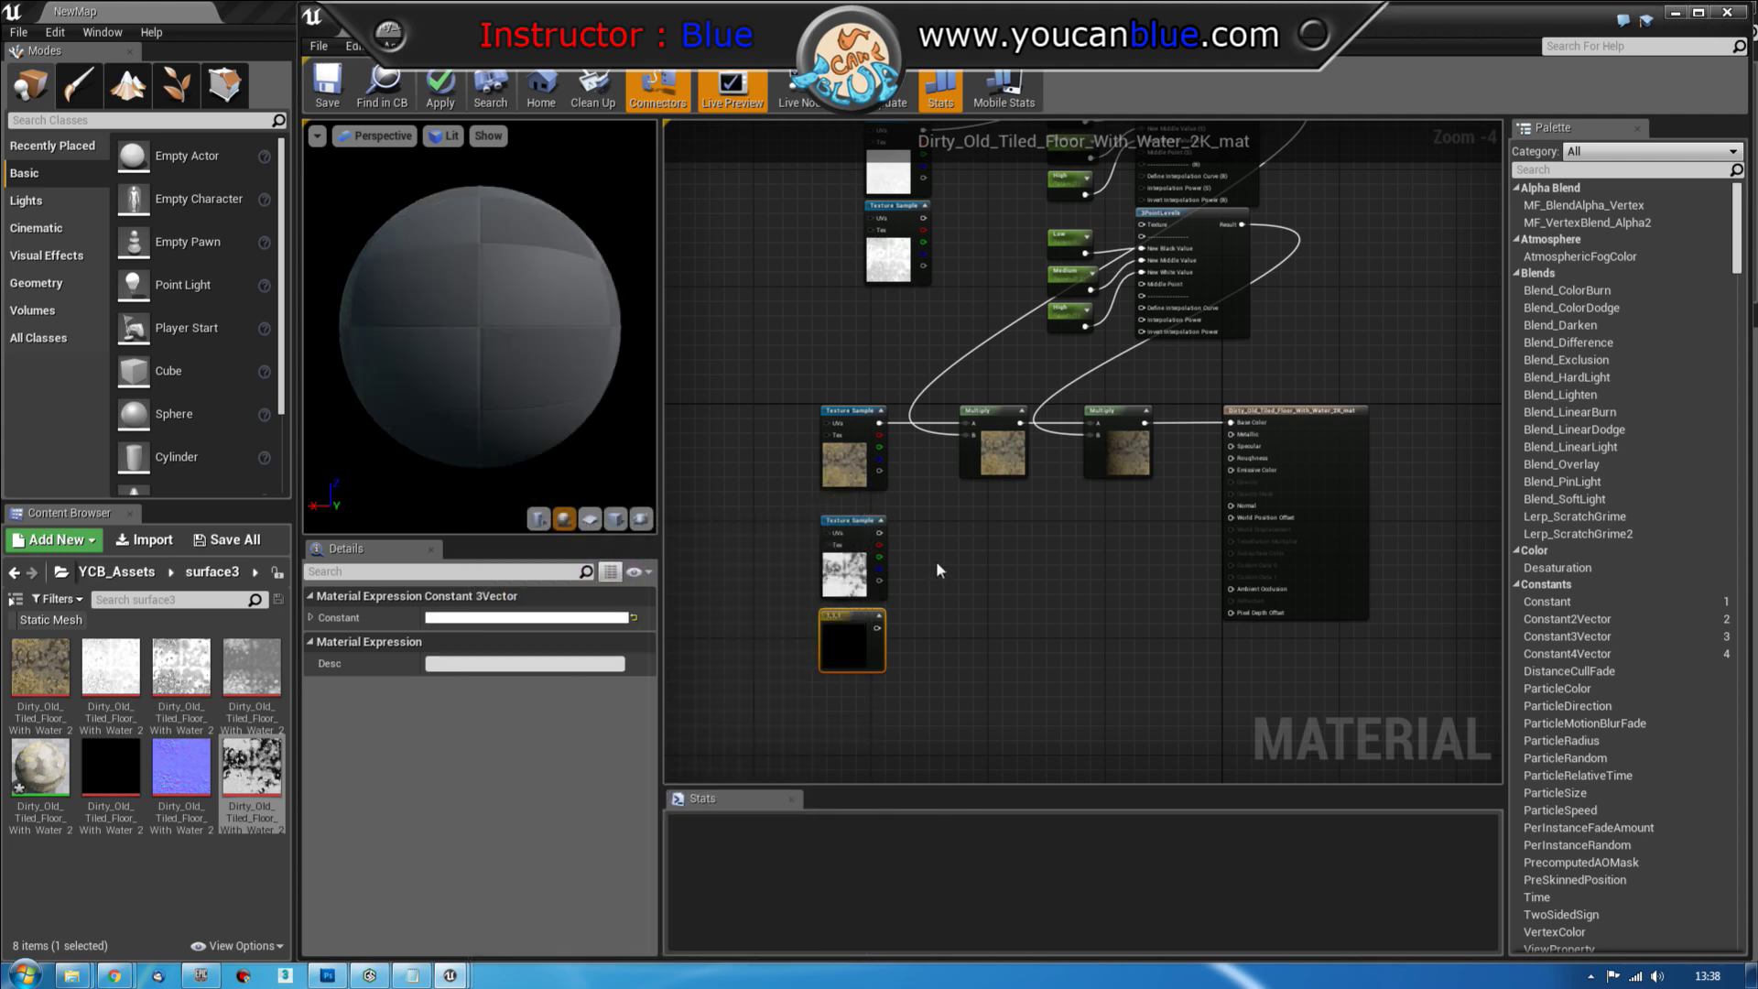
Add a Multiply with the roughness sample in A and the white constant in B, and connect its output to the material's Roughness input
click(936, 560)
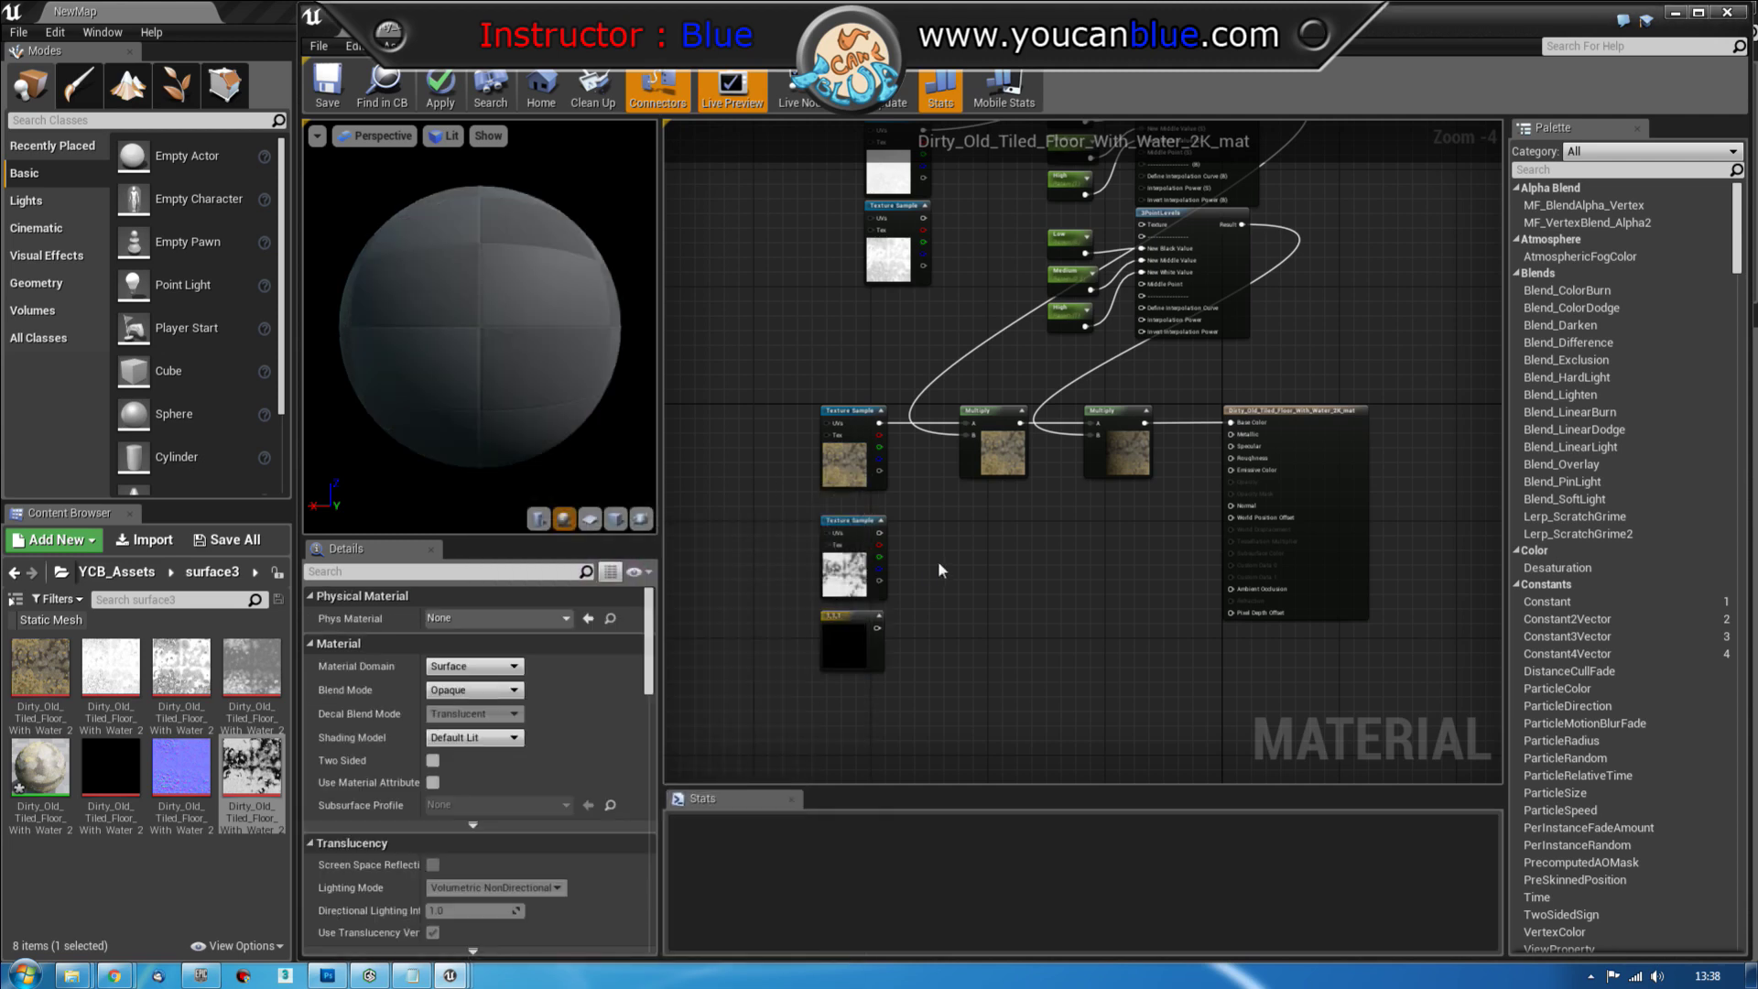
click(938, 560)
drag(961, 567, 938, 601)
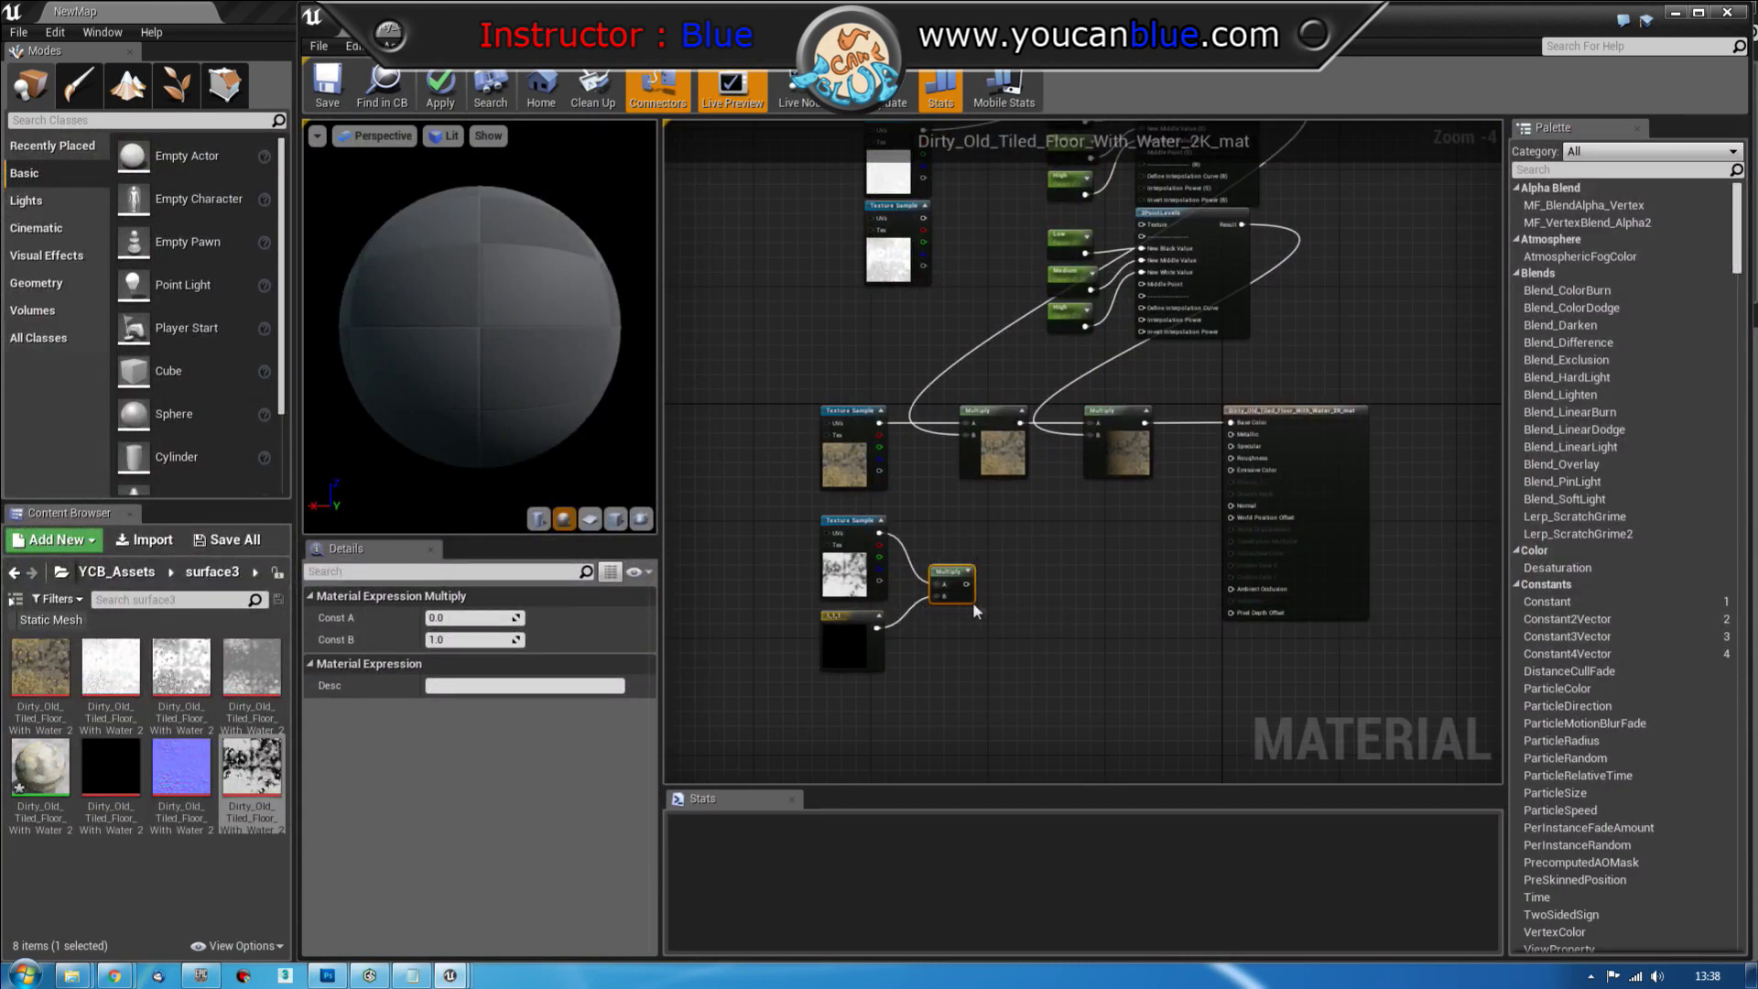
drag(966, 584, 1247, 460)
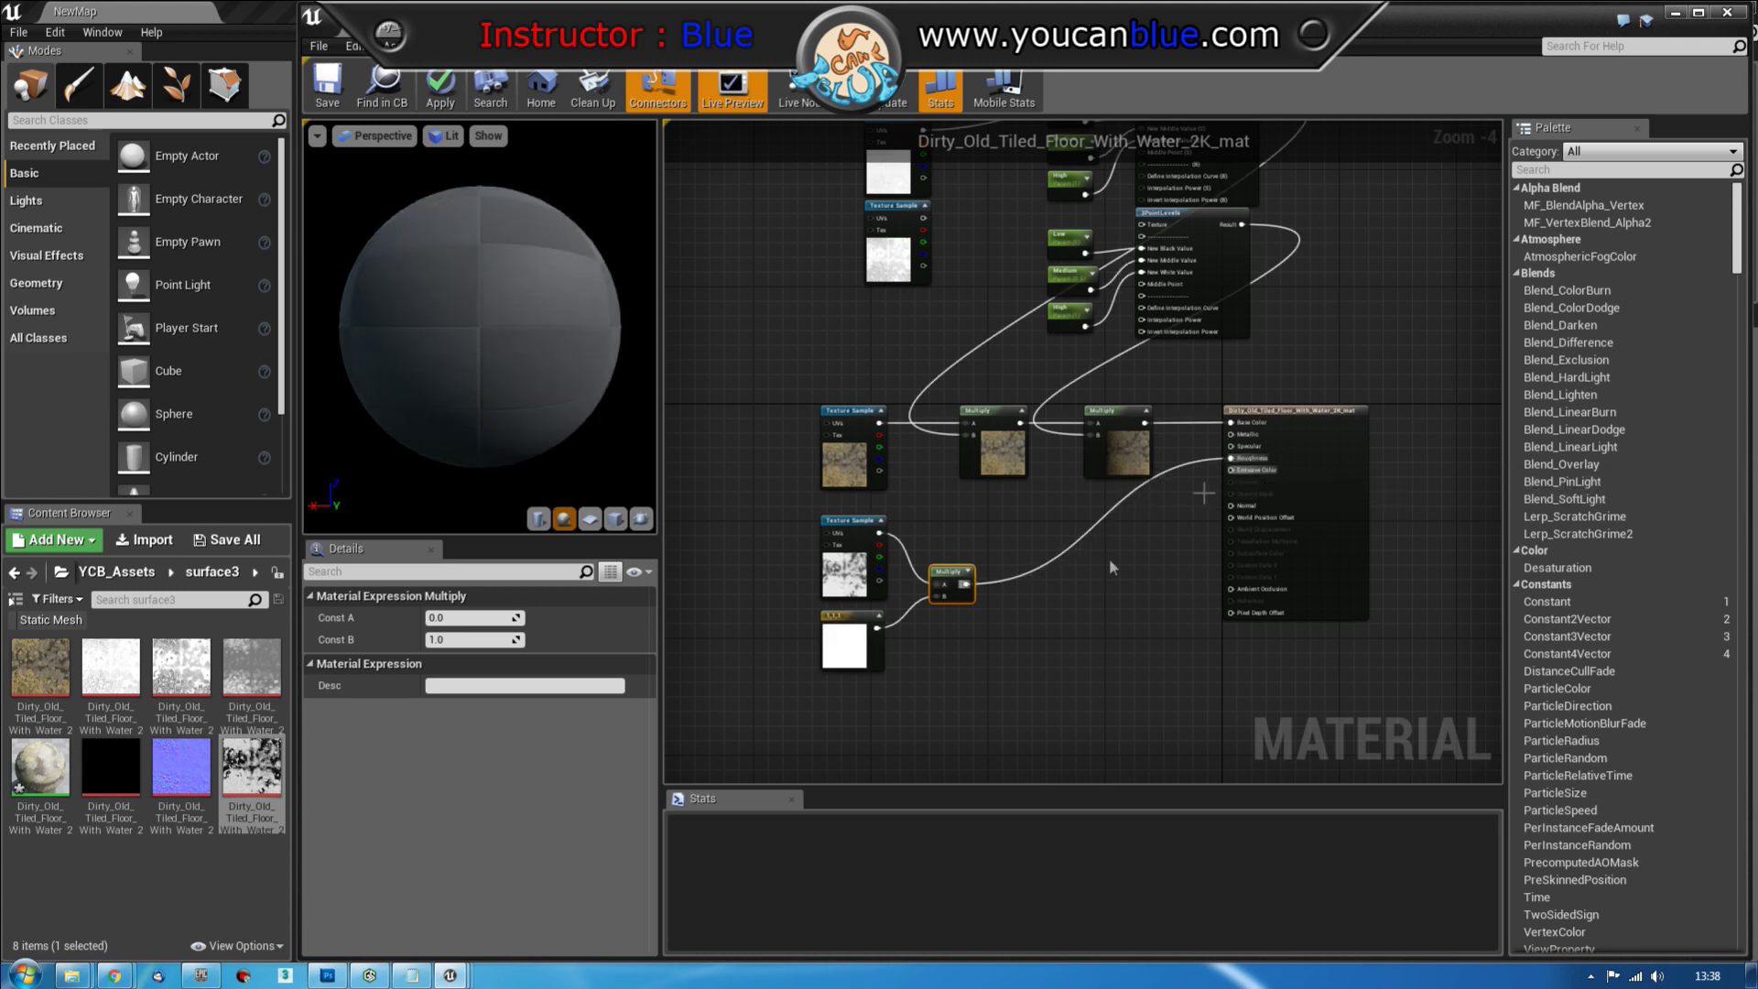
Convert the white Constant3Vector to a parameter named Roughness in a new Roughness group
click(851, 619)
right_click(852, 619)
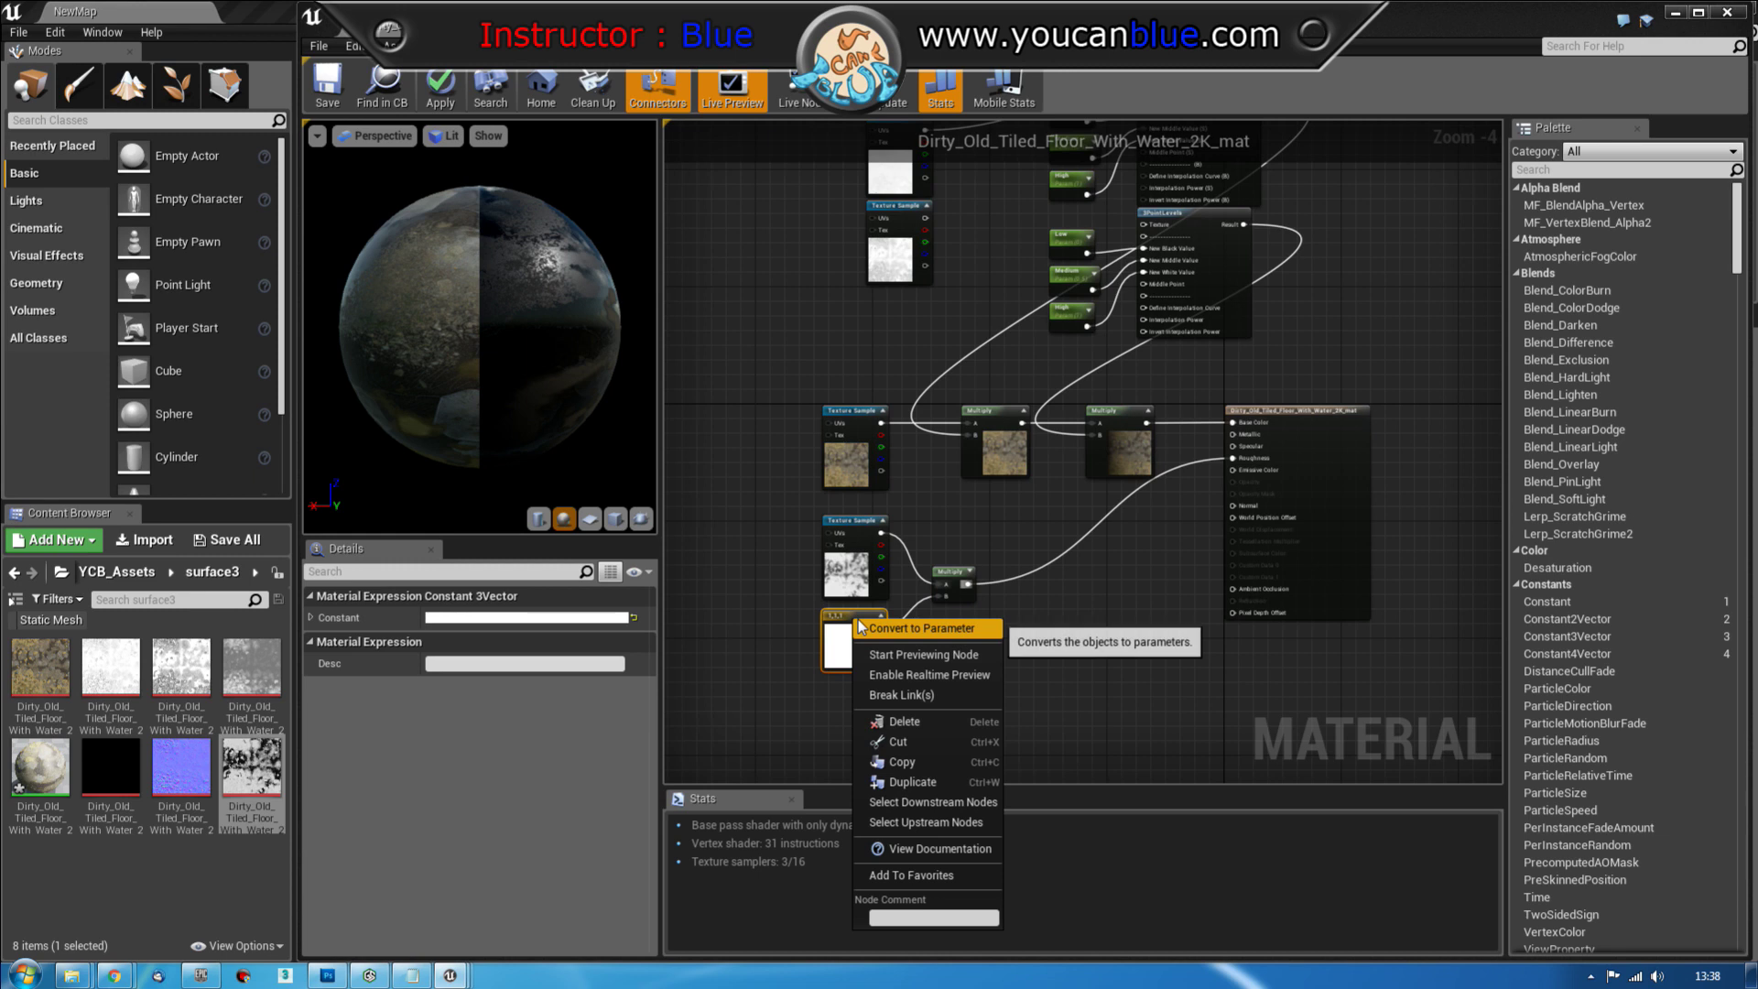
click(954, 635)
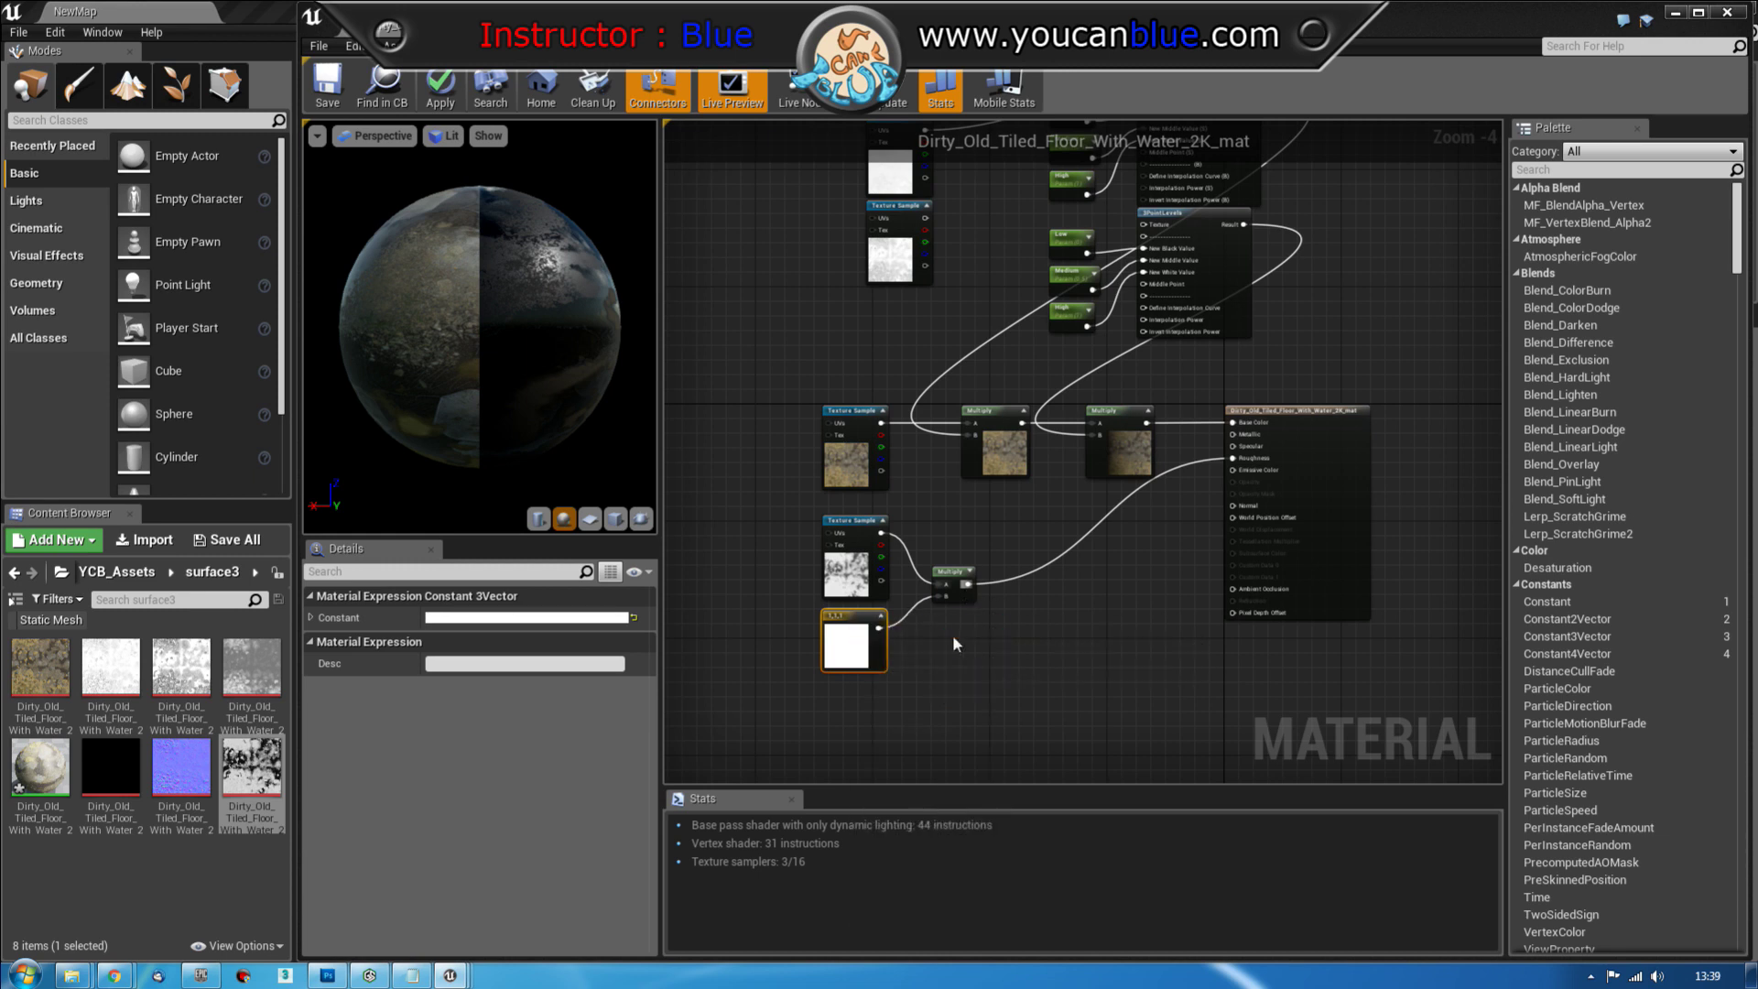
click(483, 752)
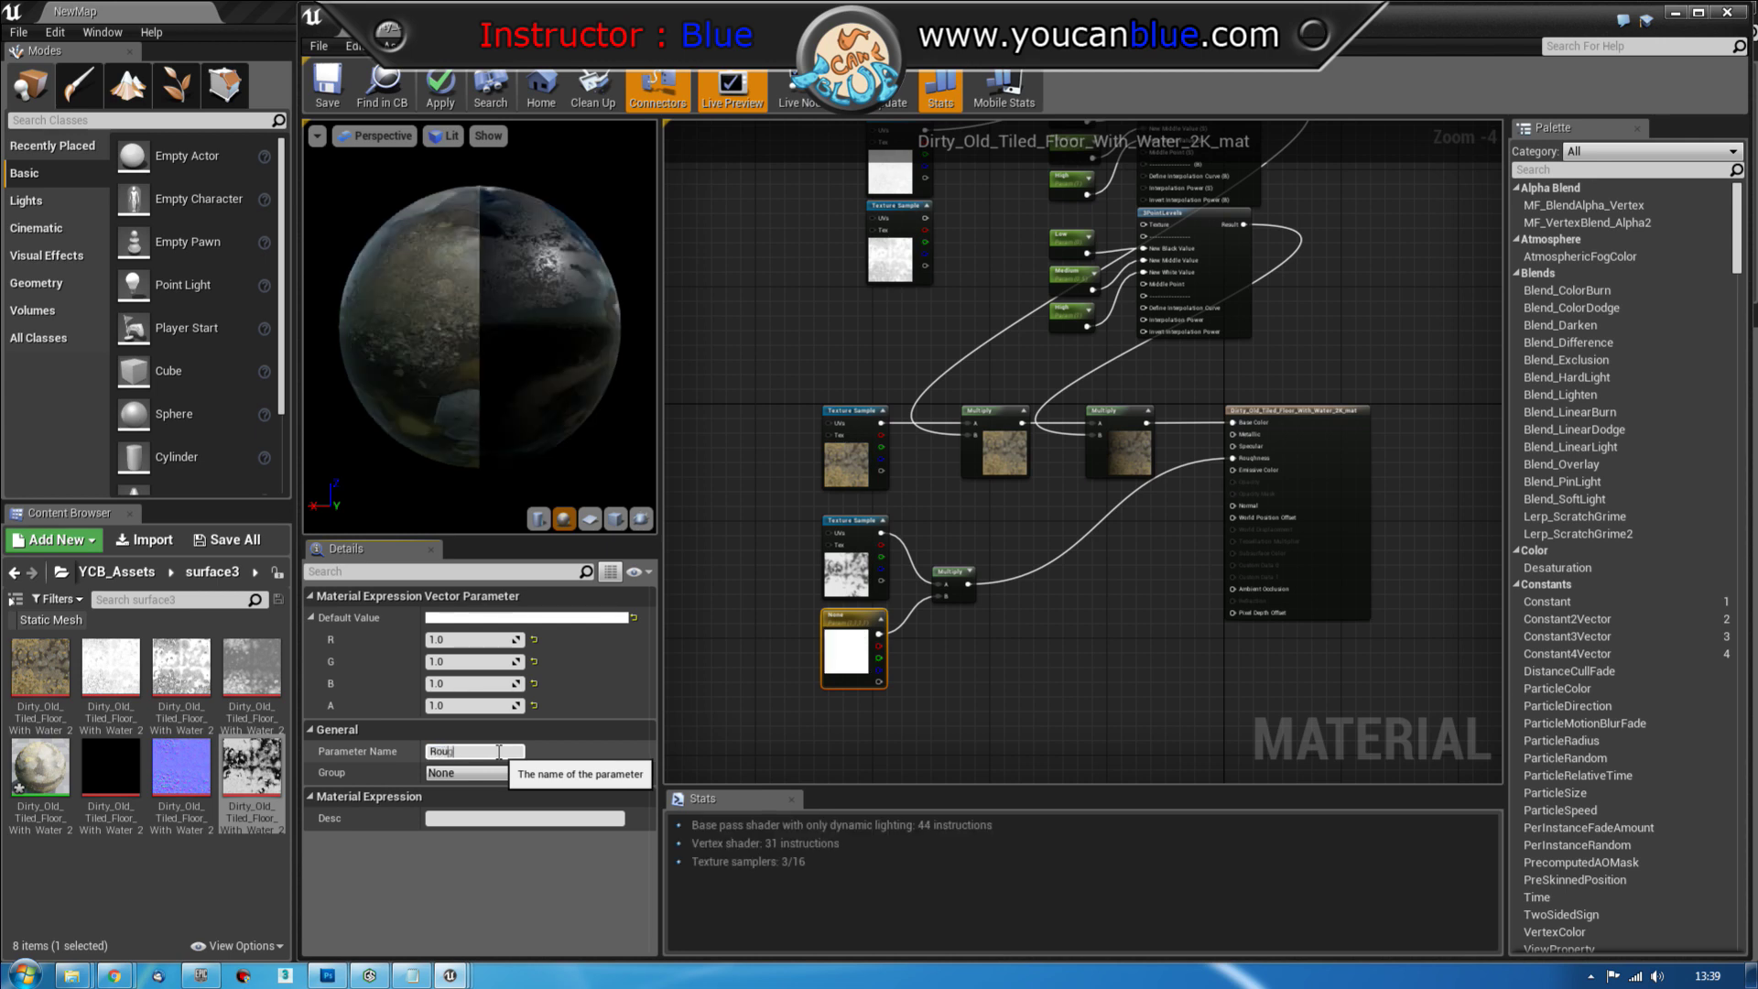
text(Roughness)
key(Return)
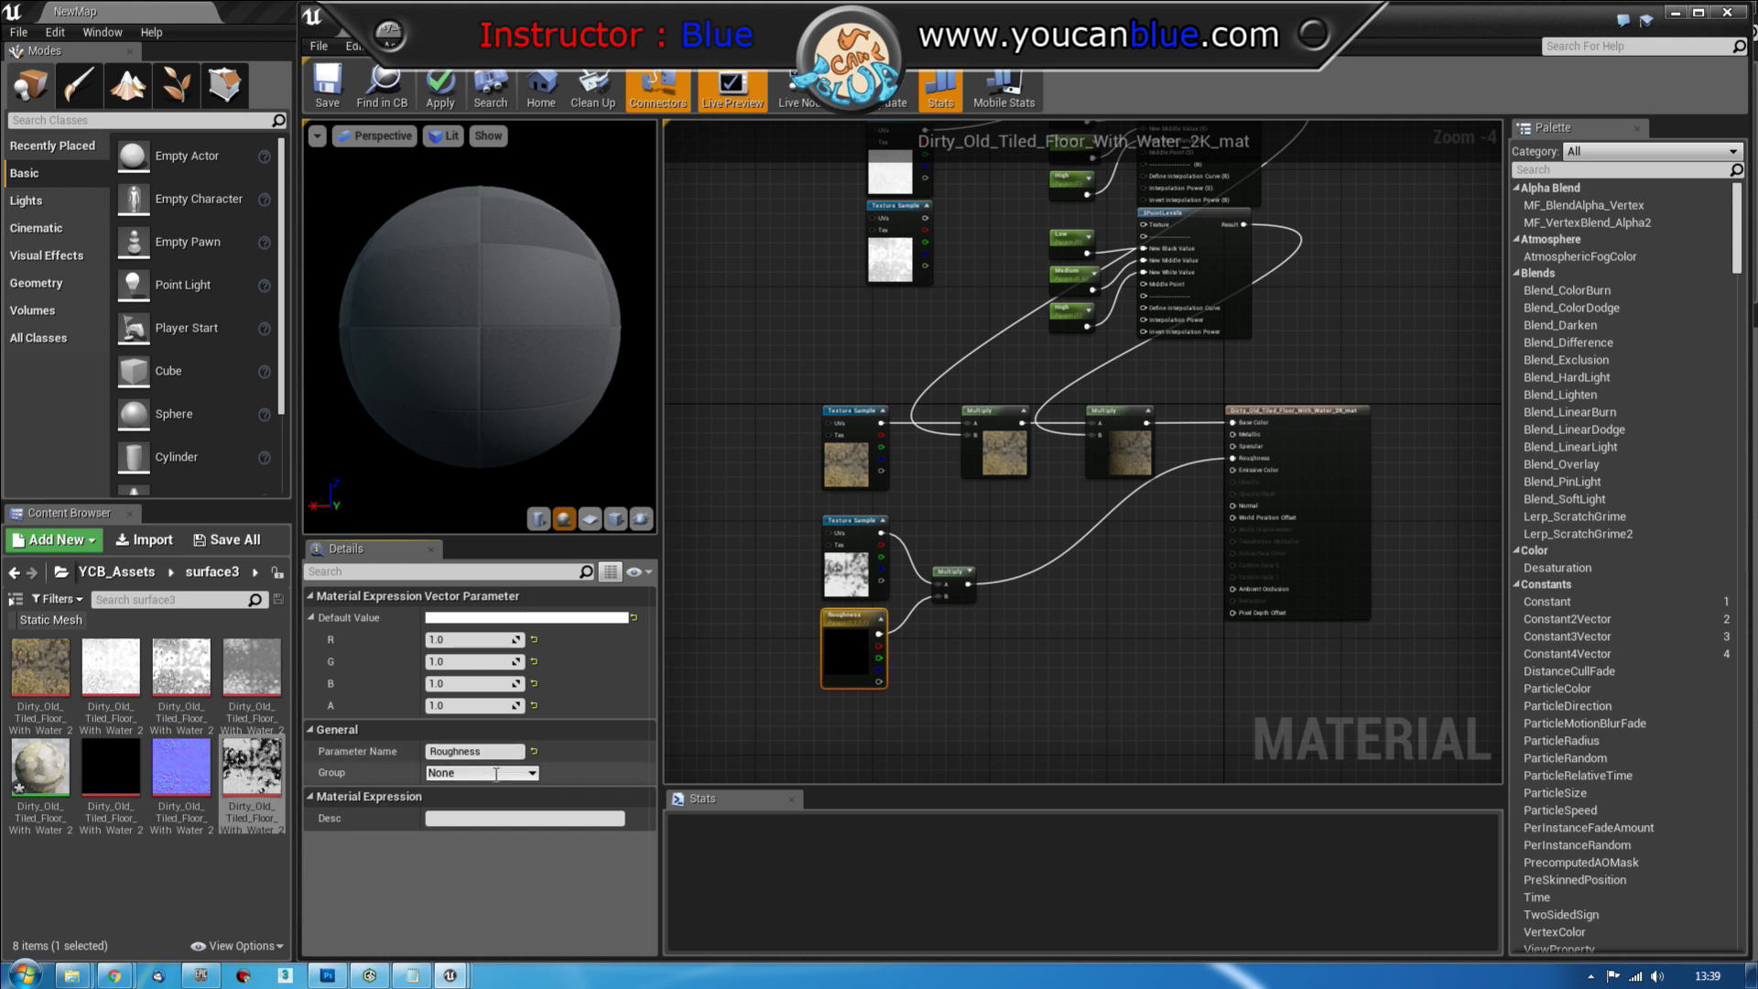
click(485, 774)
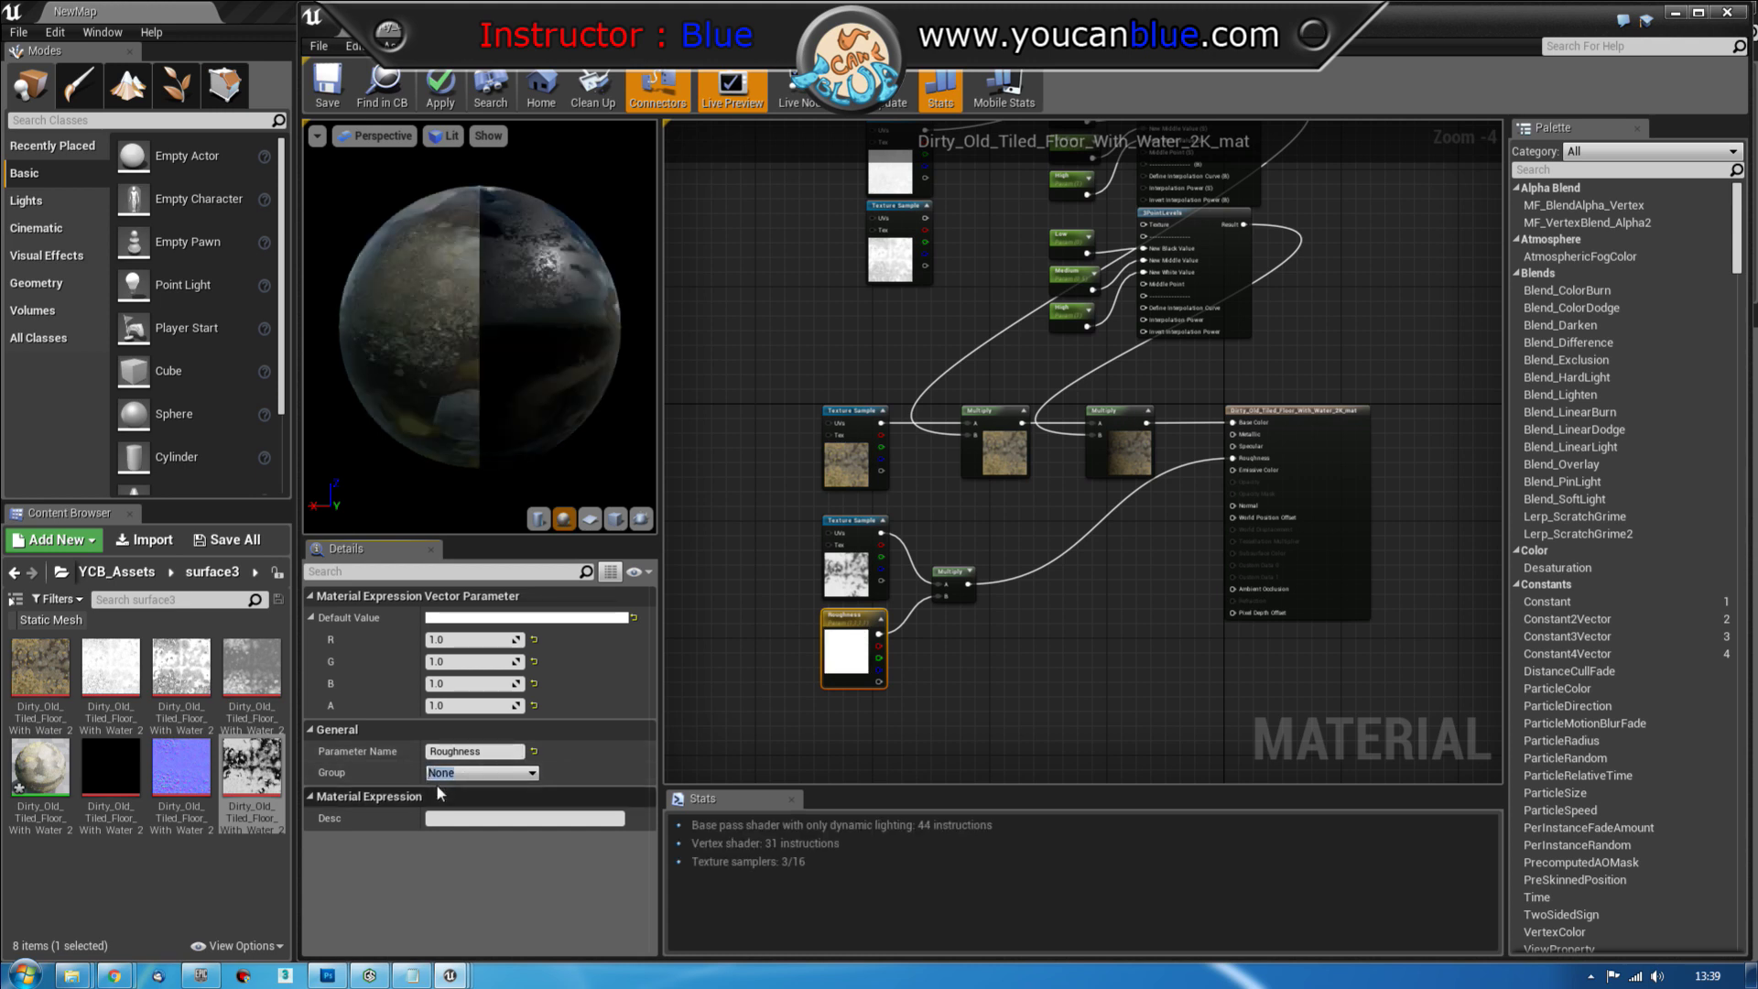
text(Roughness)
key(Return)
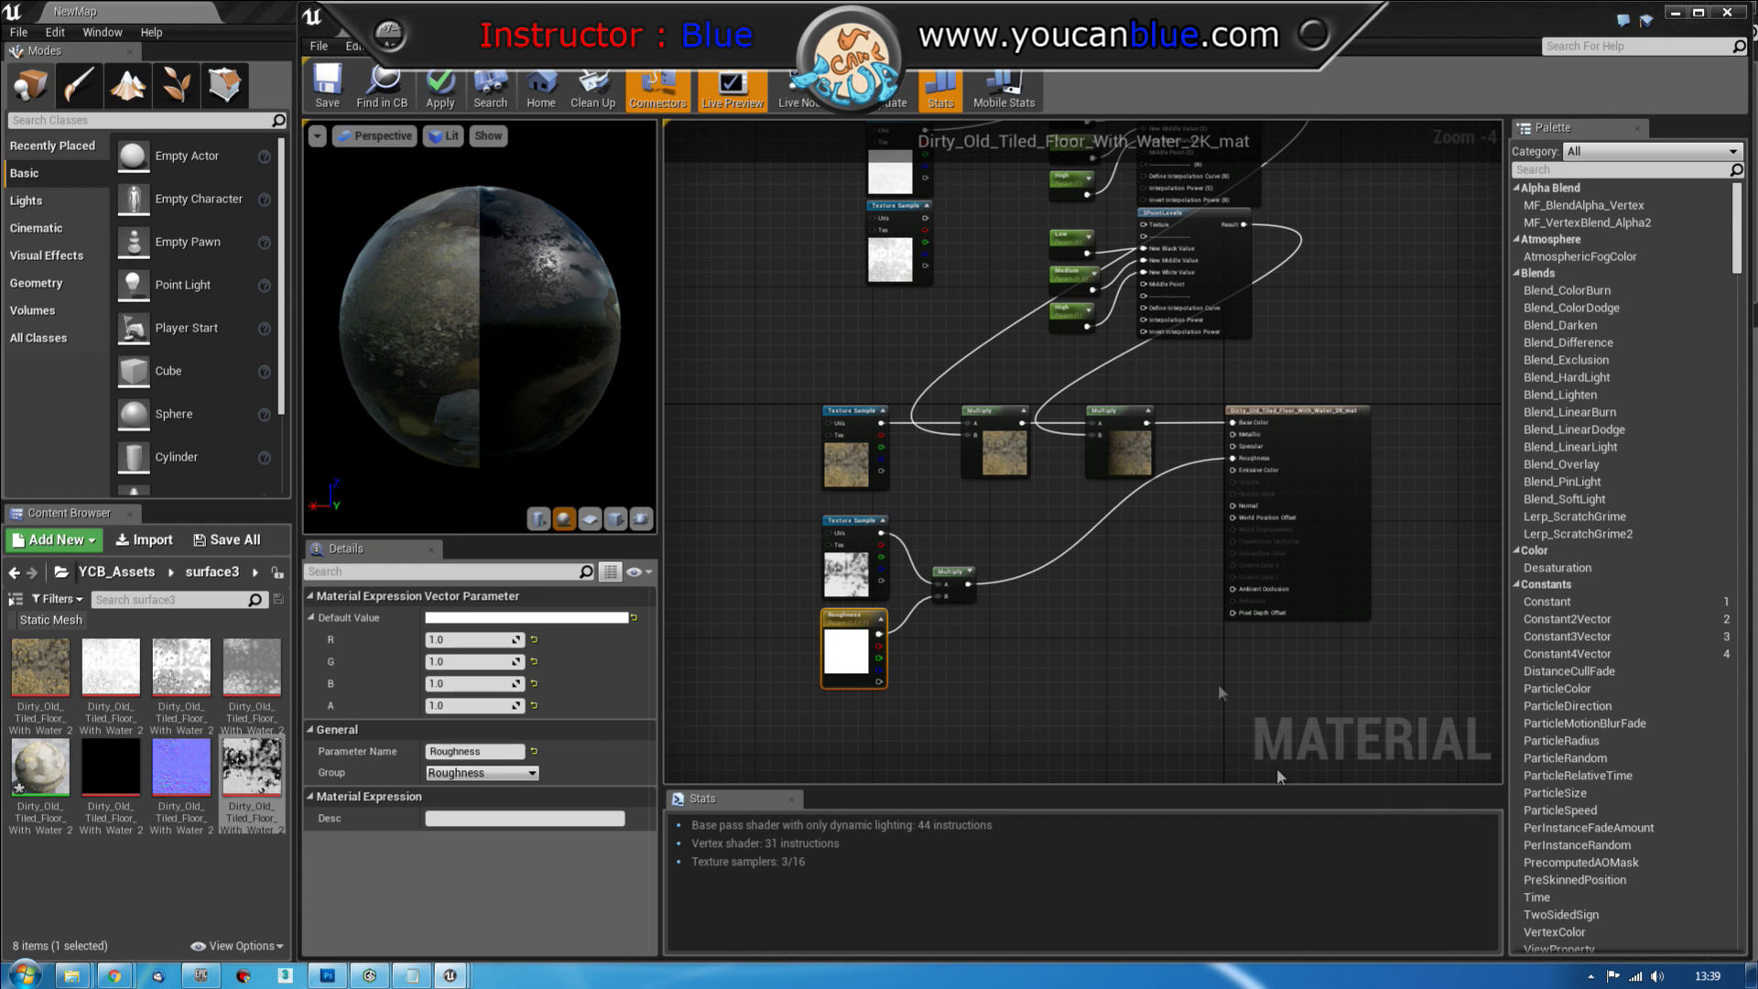
Delete the Roughness vector parameter node from below the roughness texture sample
right_drag(1060, 677, 1072, 626)
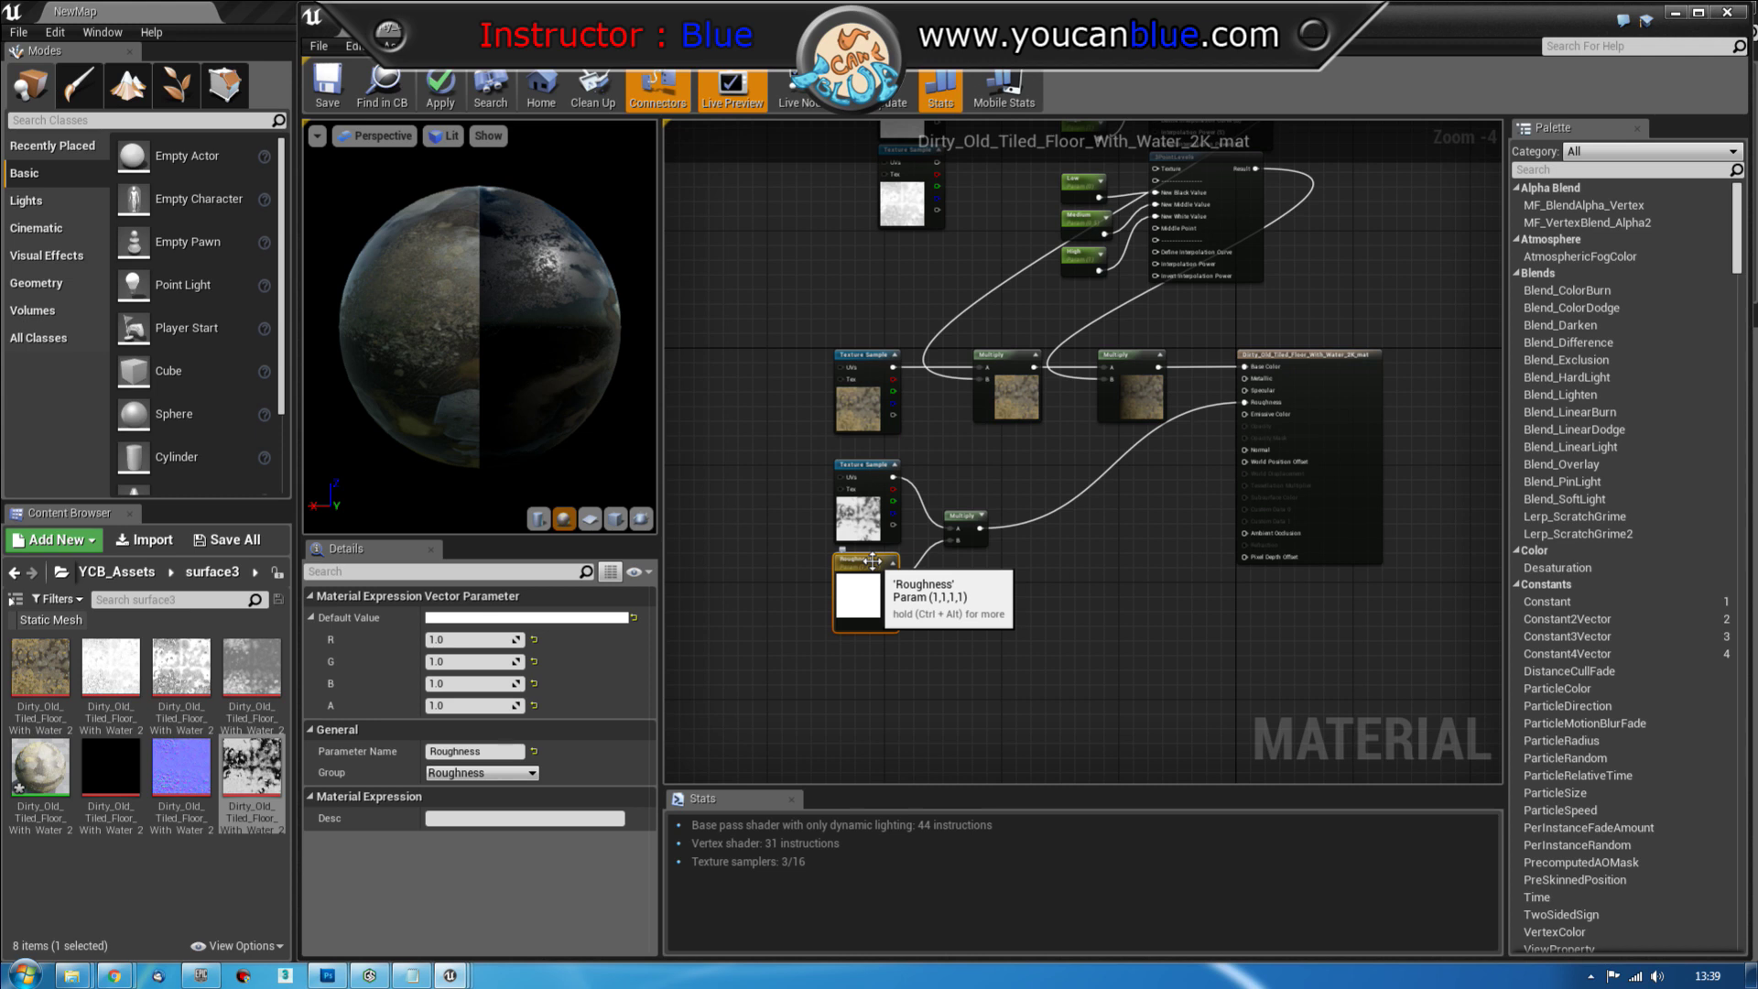
drag(872, 561, 871, 619)
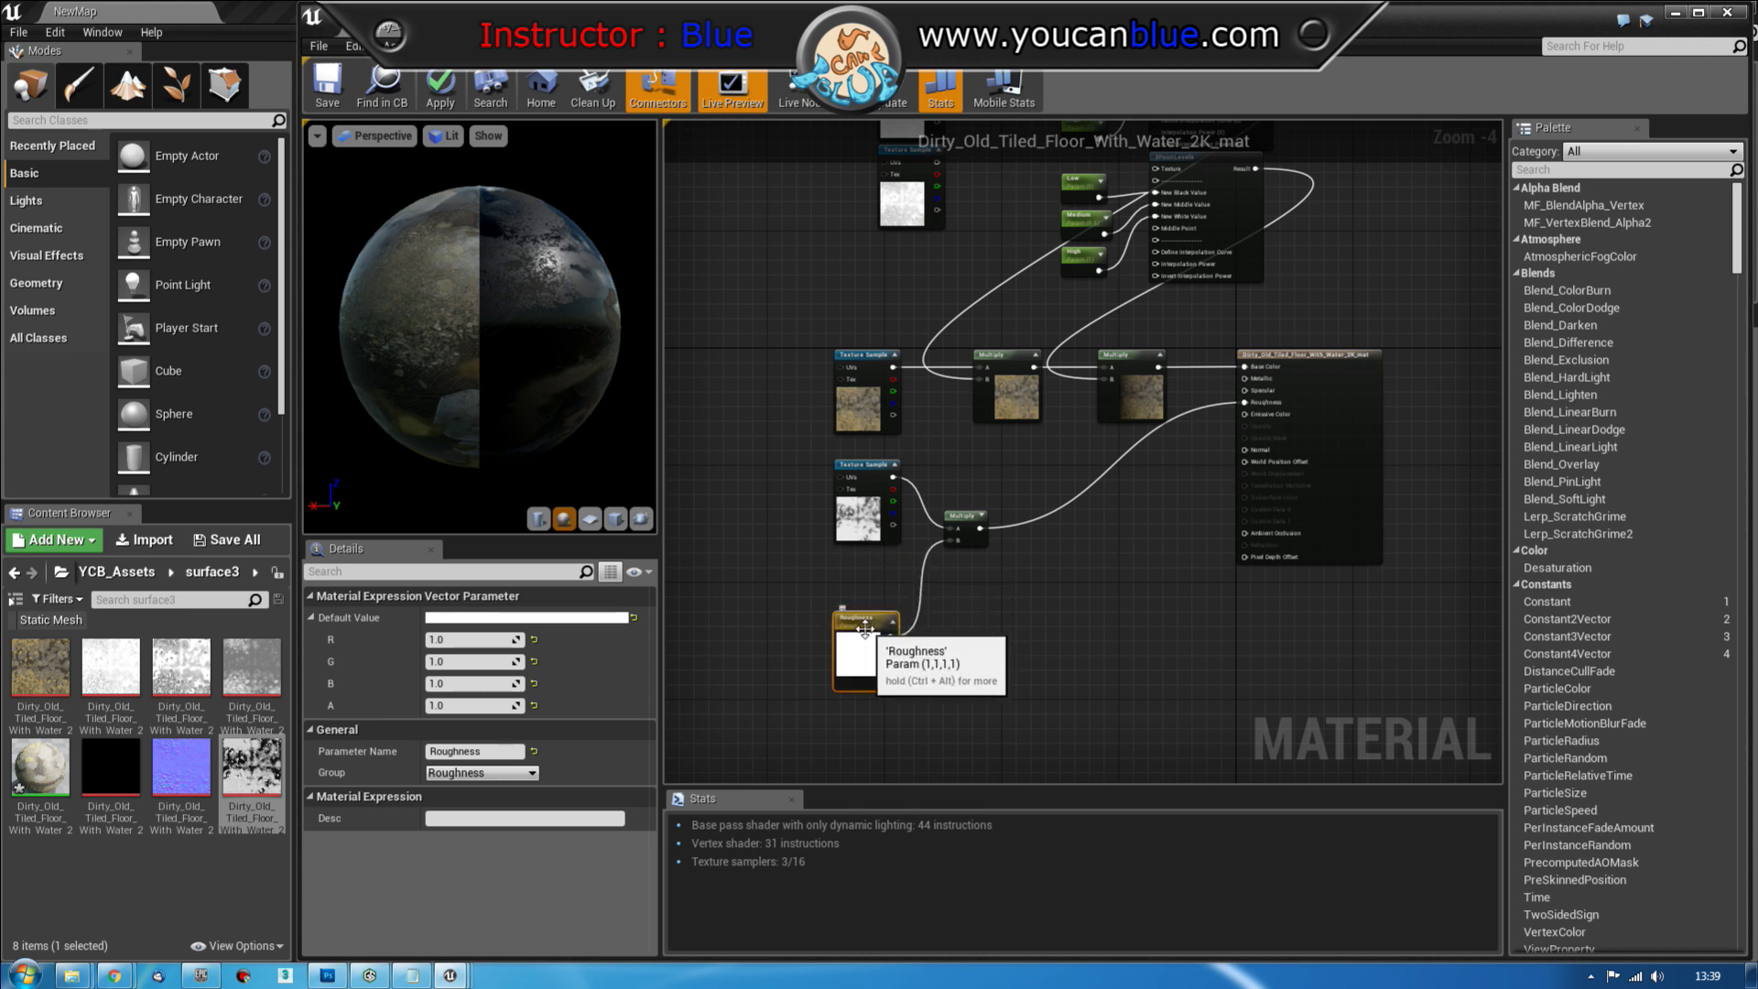
click(493, 752)
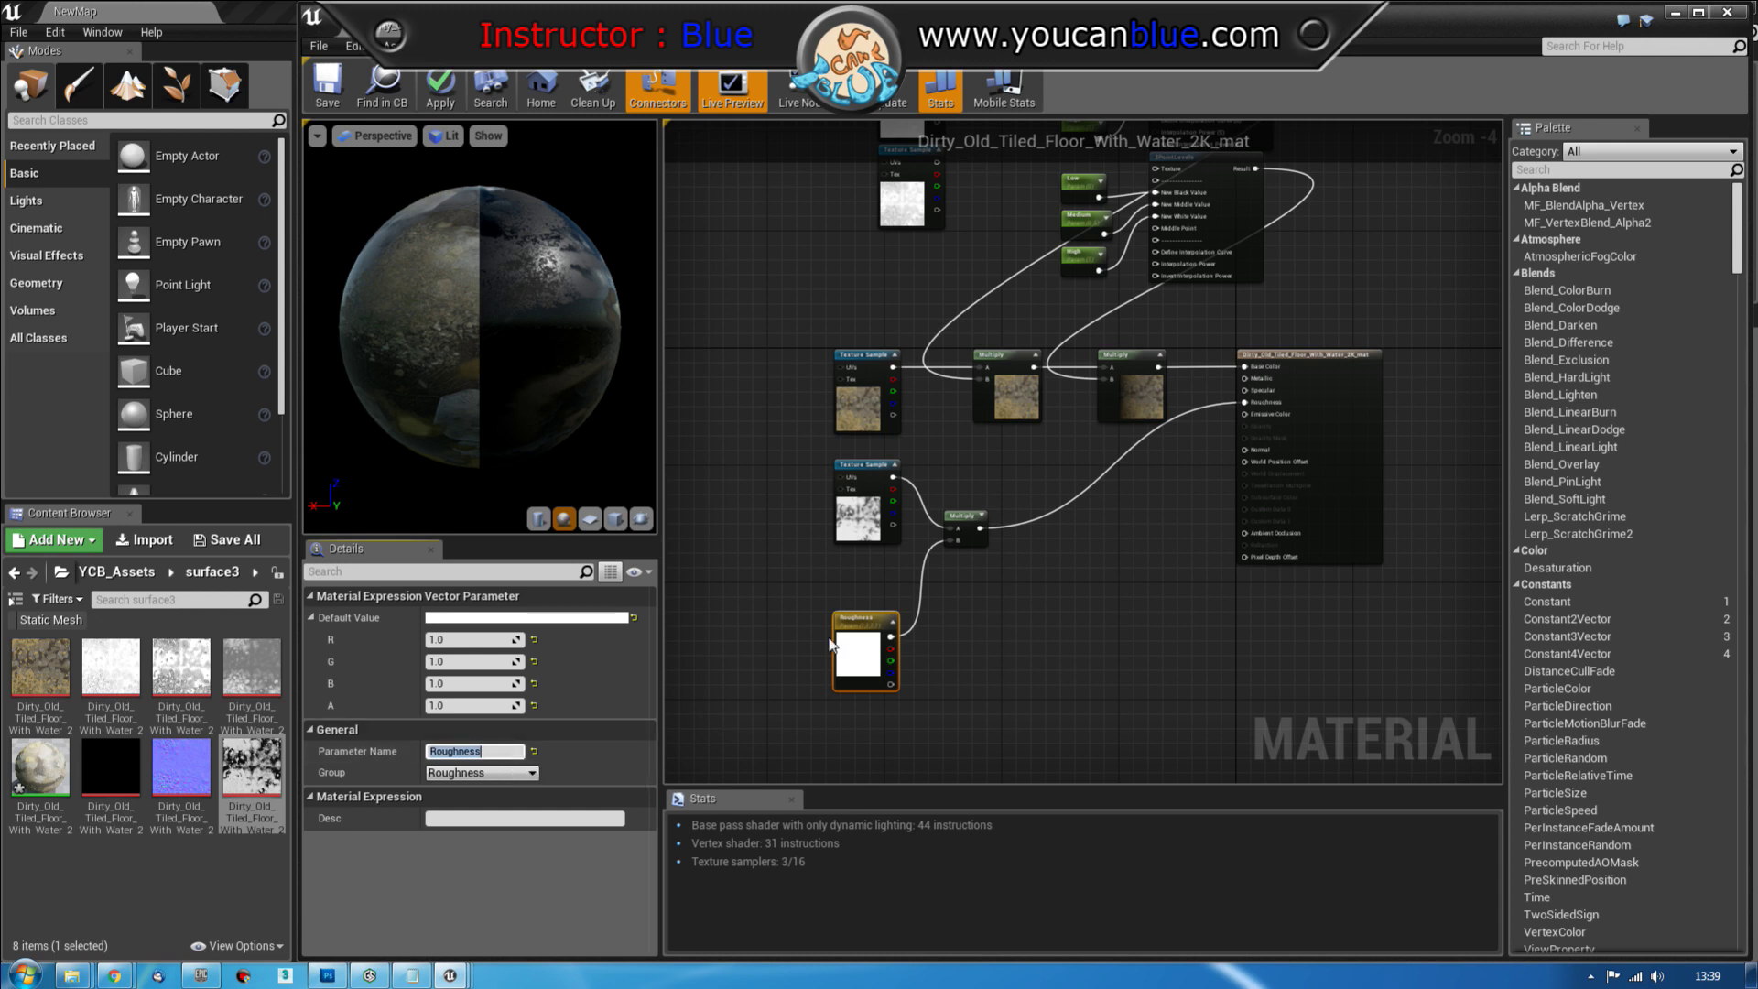
click(854, 626)
key(Delete)
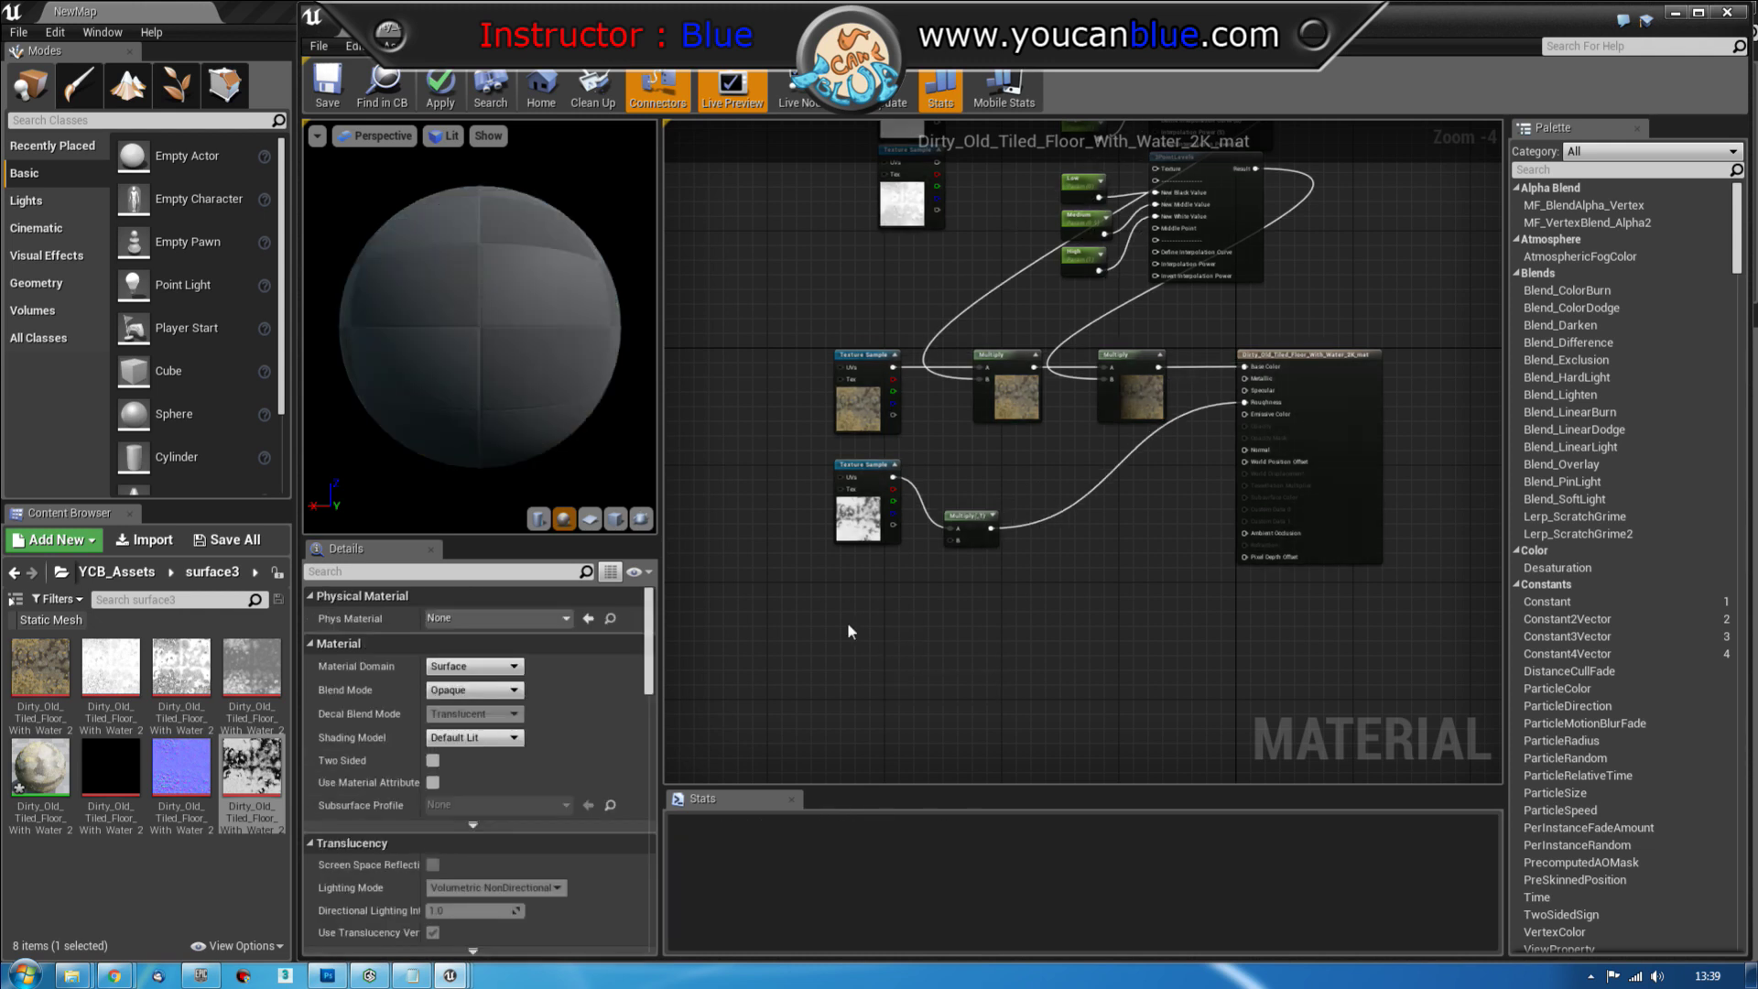
Add a single-value Constant below the roughness texture sample and convert it to a scalar parameter named Roughness
click(851, 565)
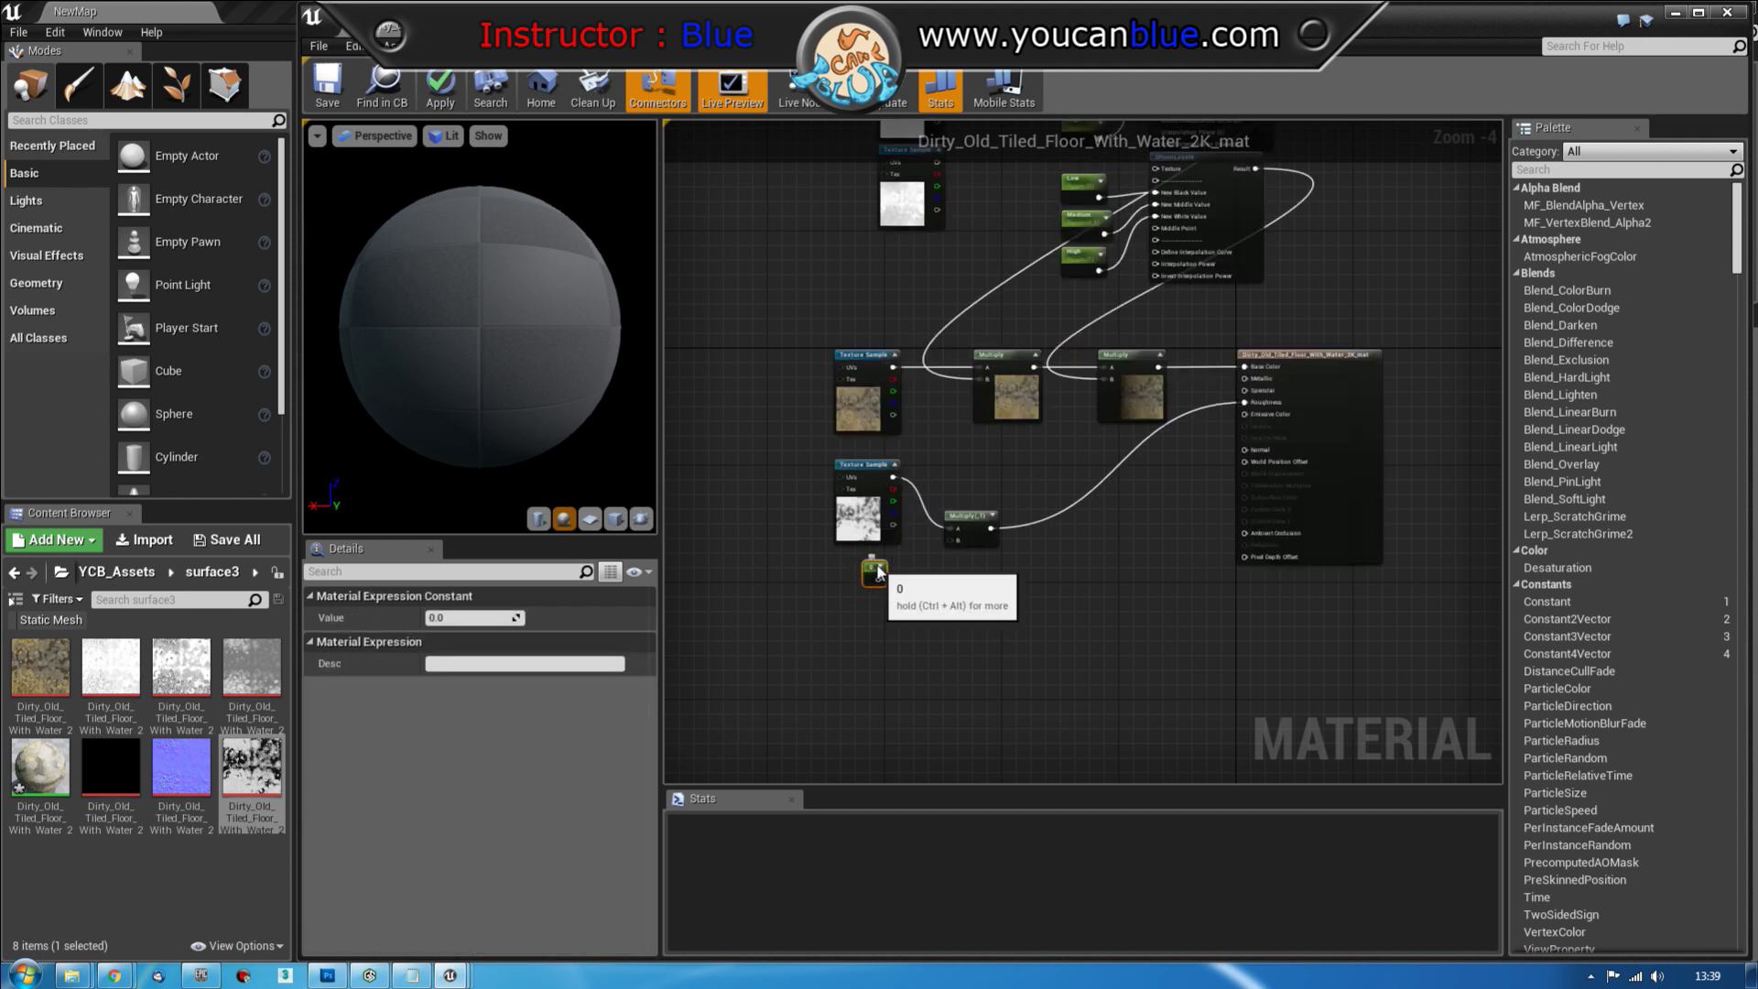
drag(877, 572, 888, 579)
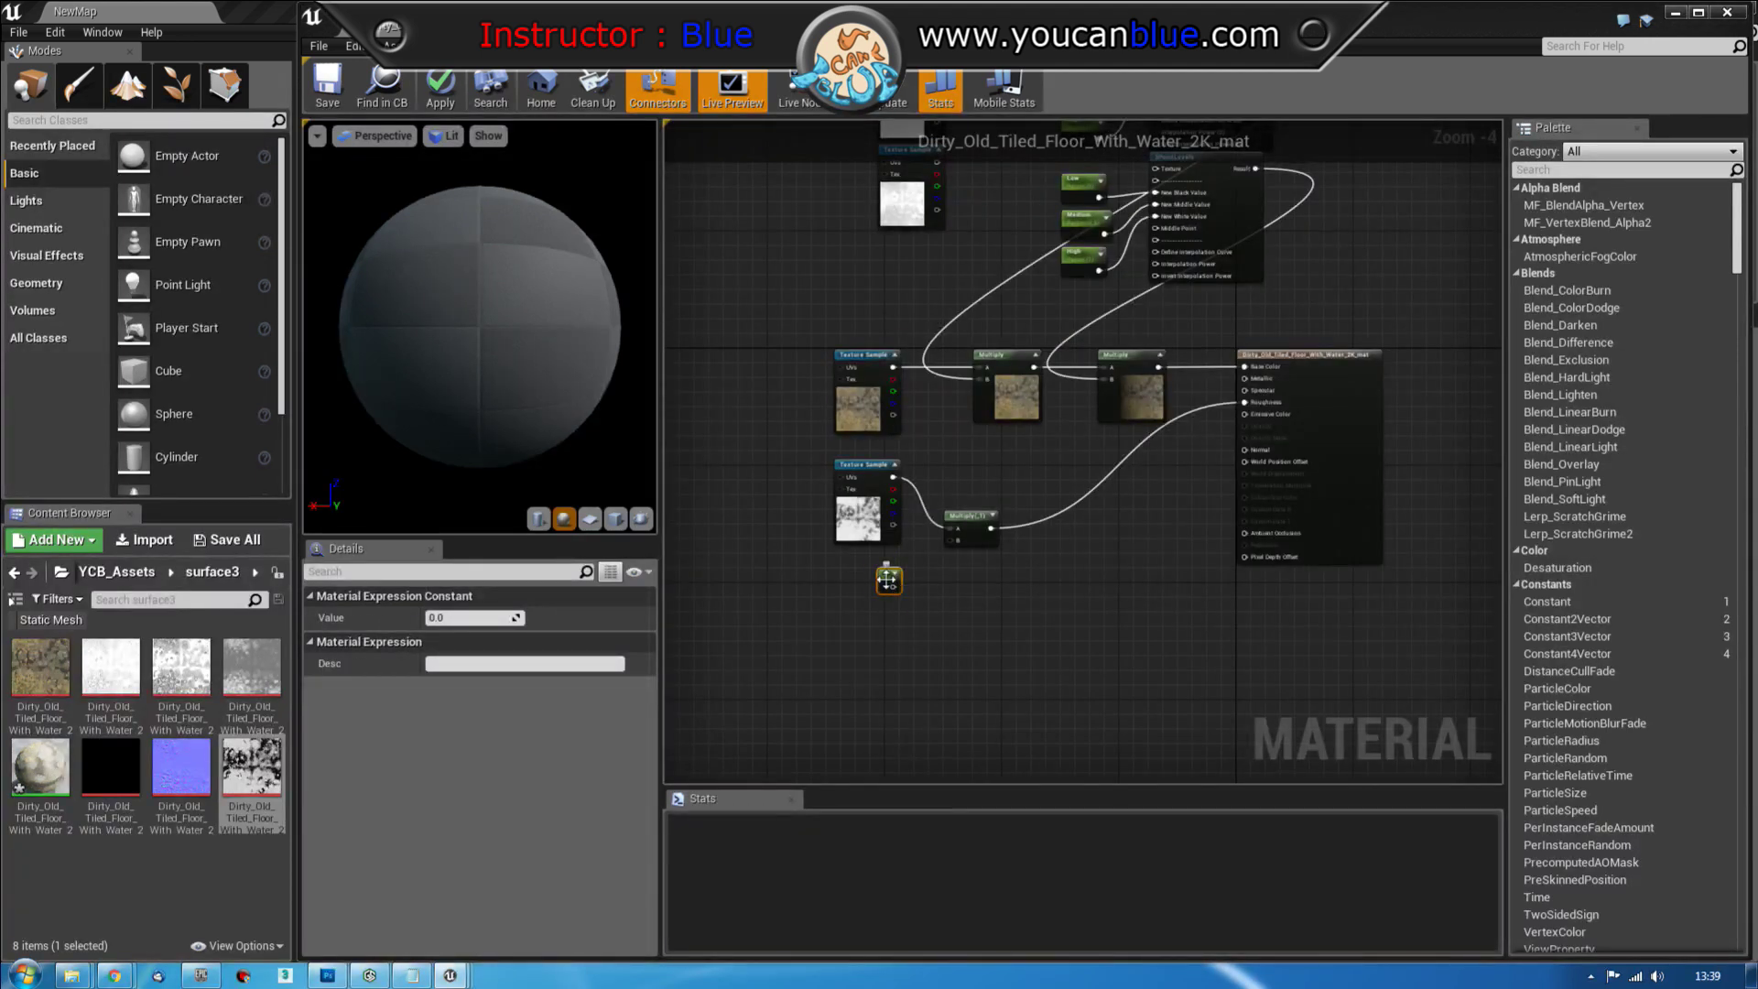
right_click(888, 579)
click(937, 589)
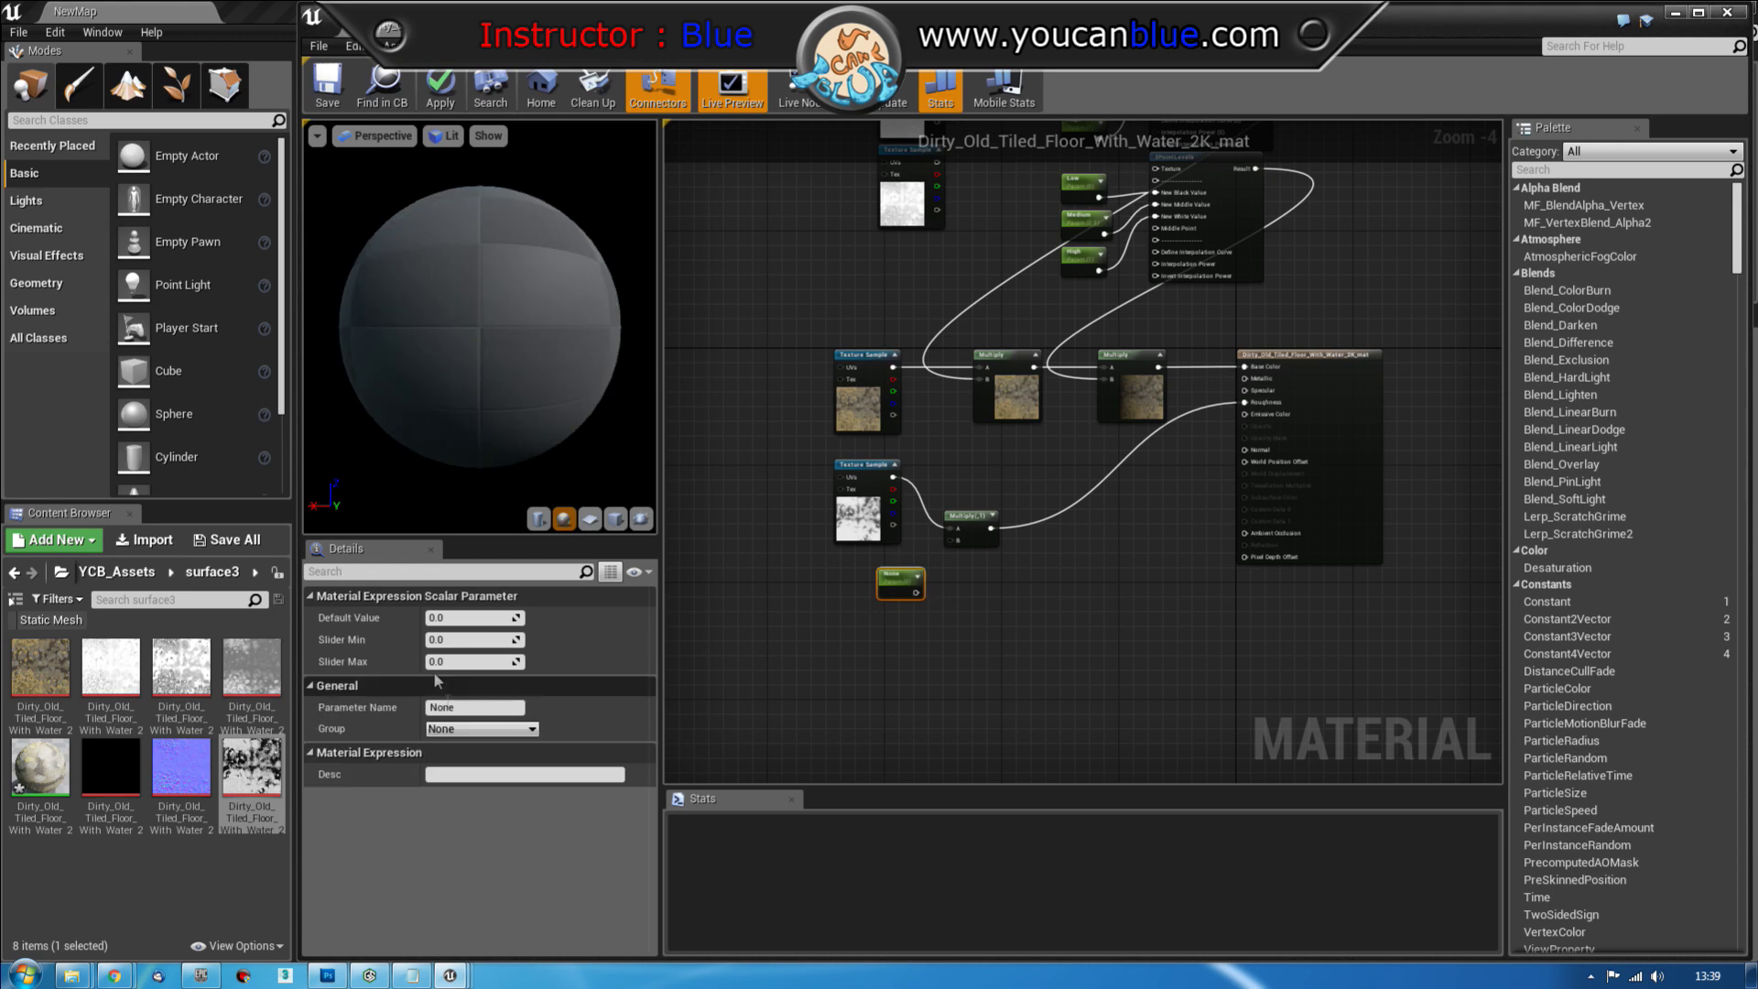
click(476, 706)
text(Roughness)
key(Return)
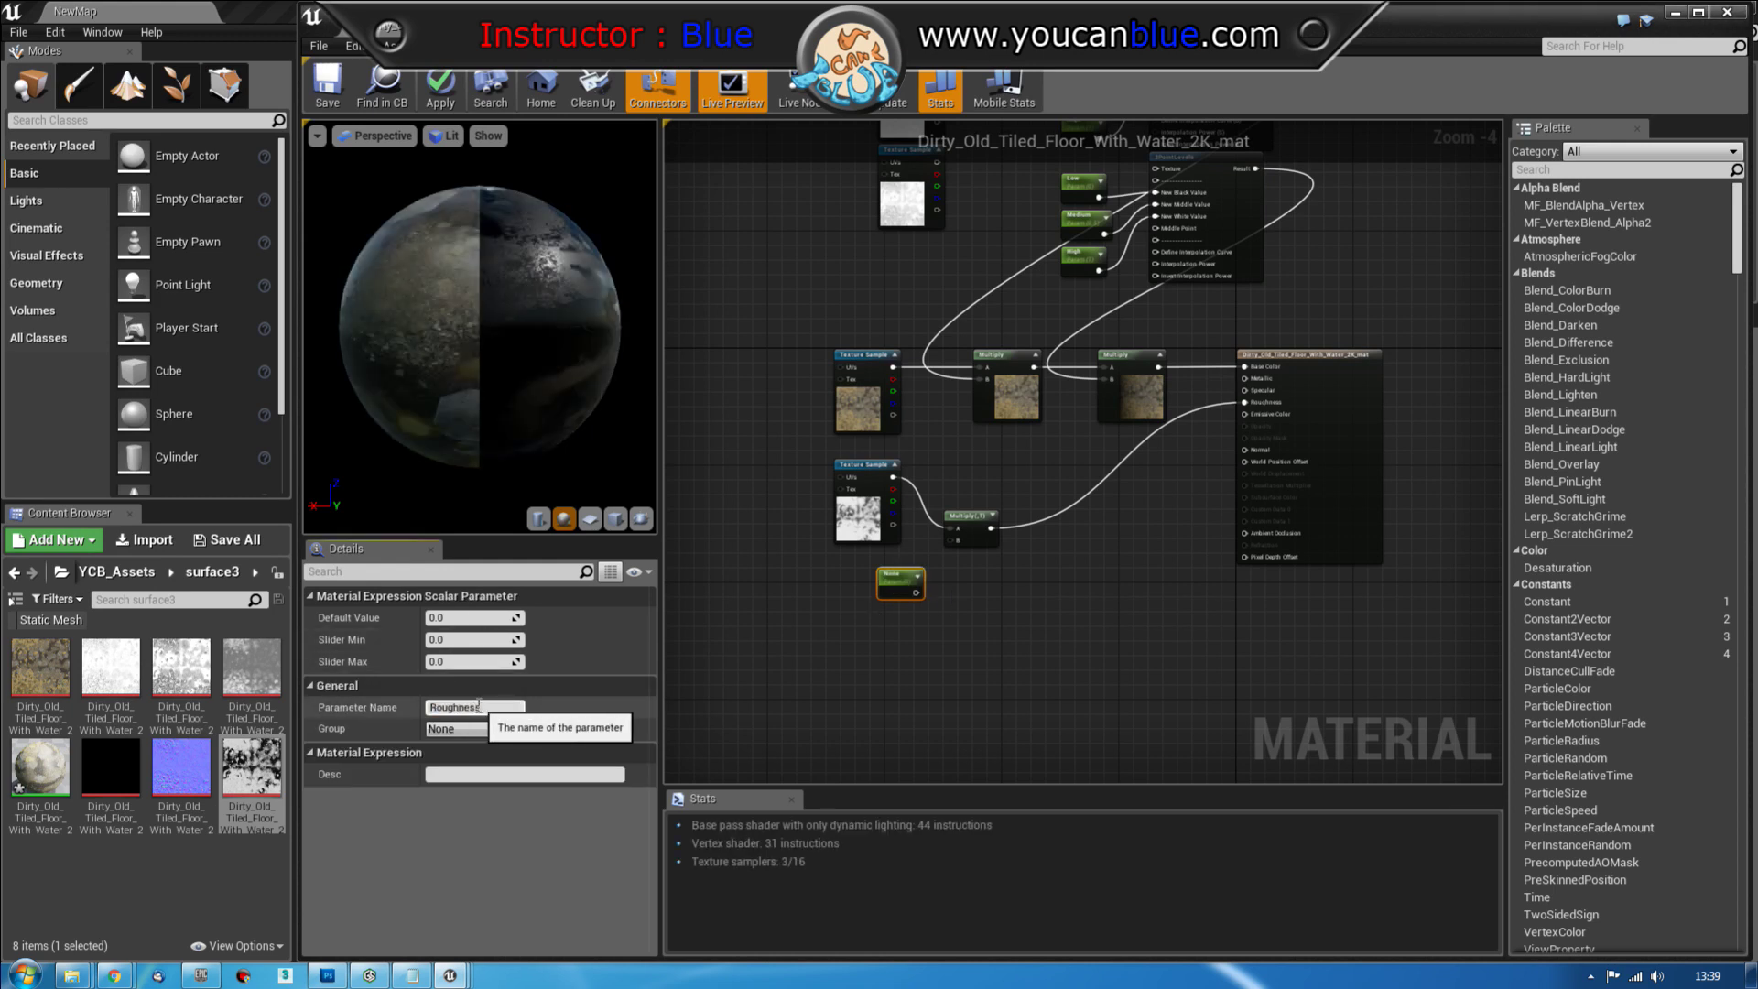
Assign the Roughness scalar parameter to a new group named Roughness
click(531, 728)
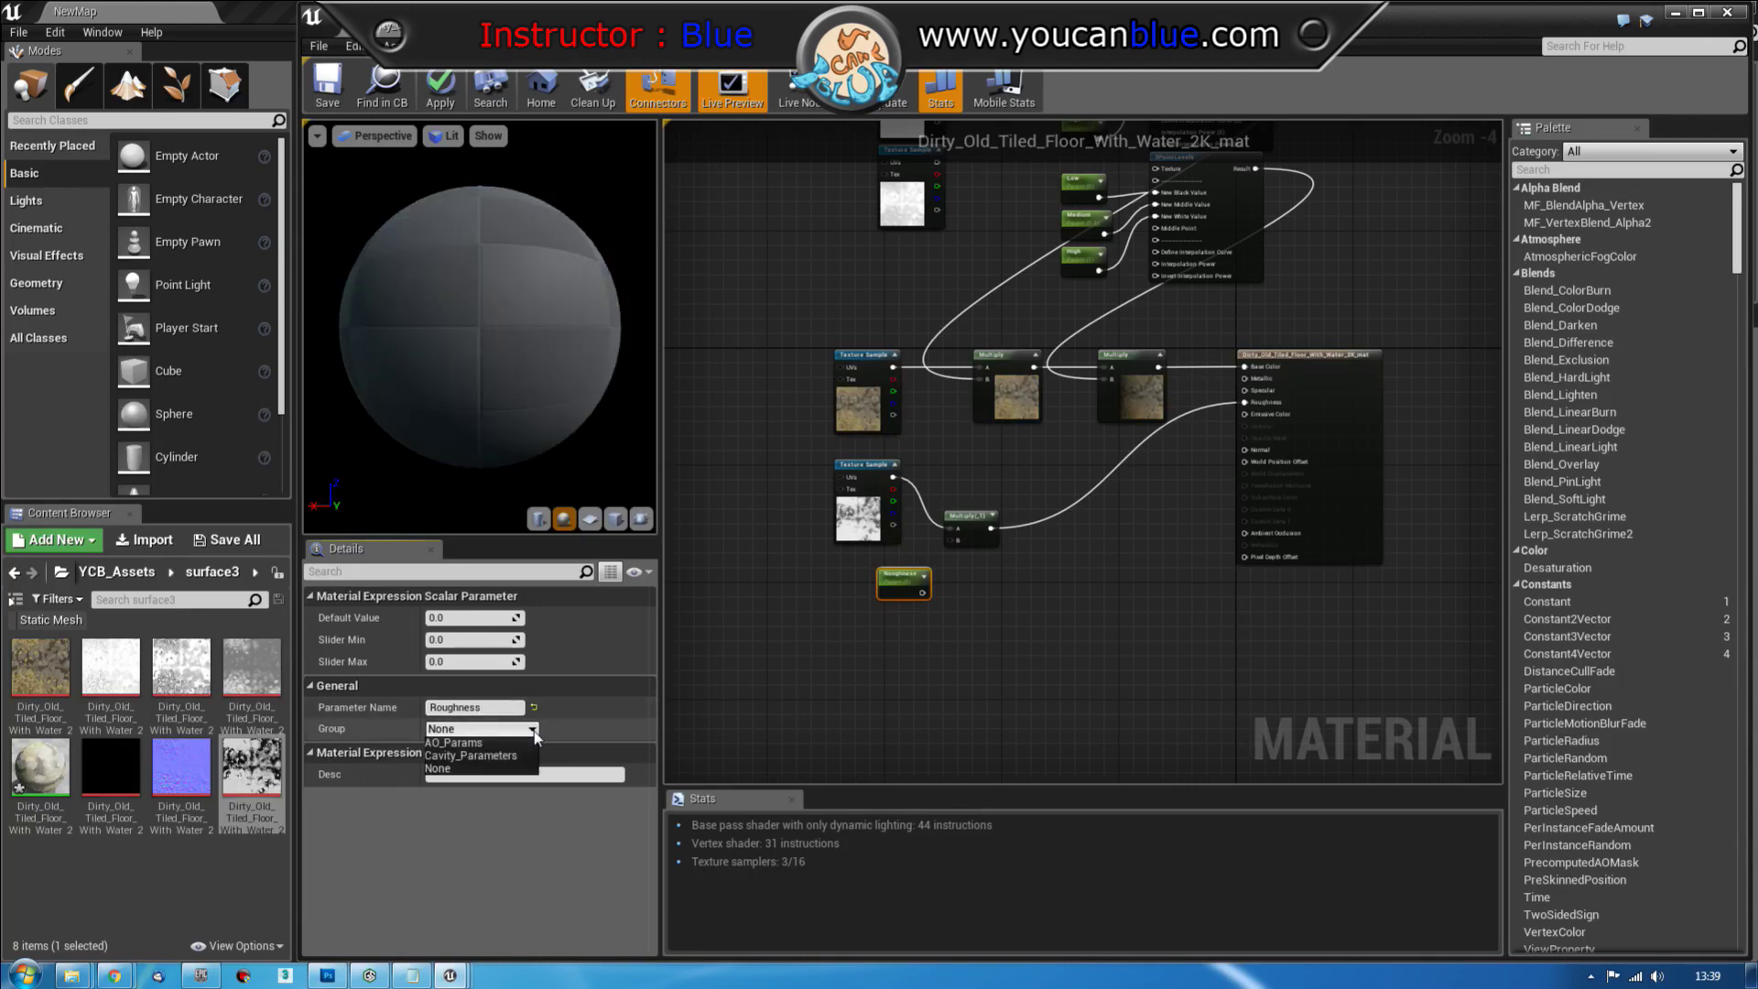
click(499, 768)
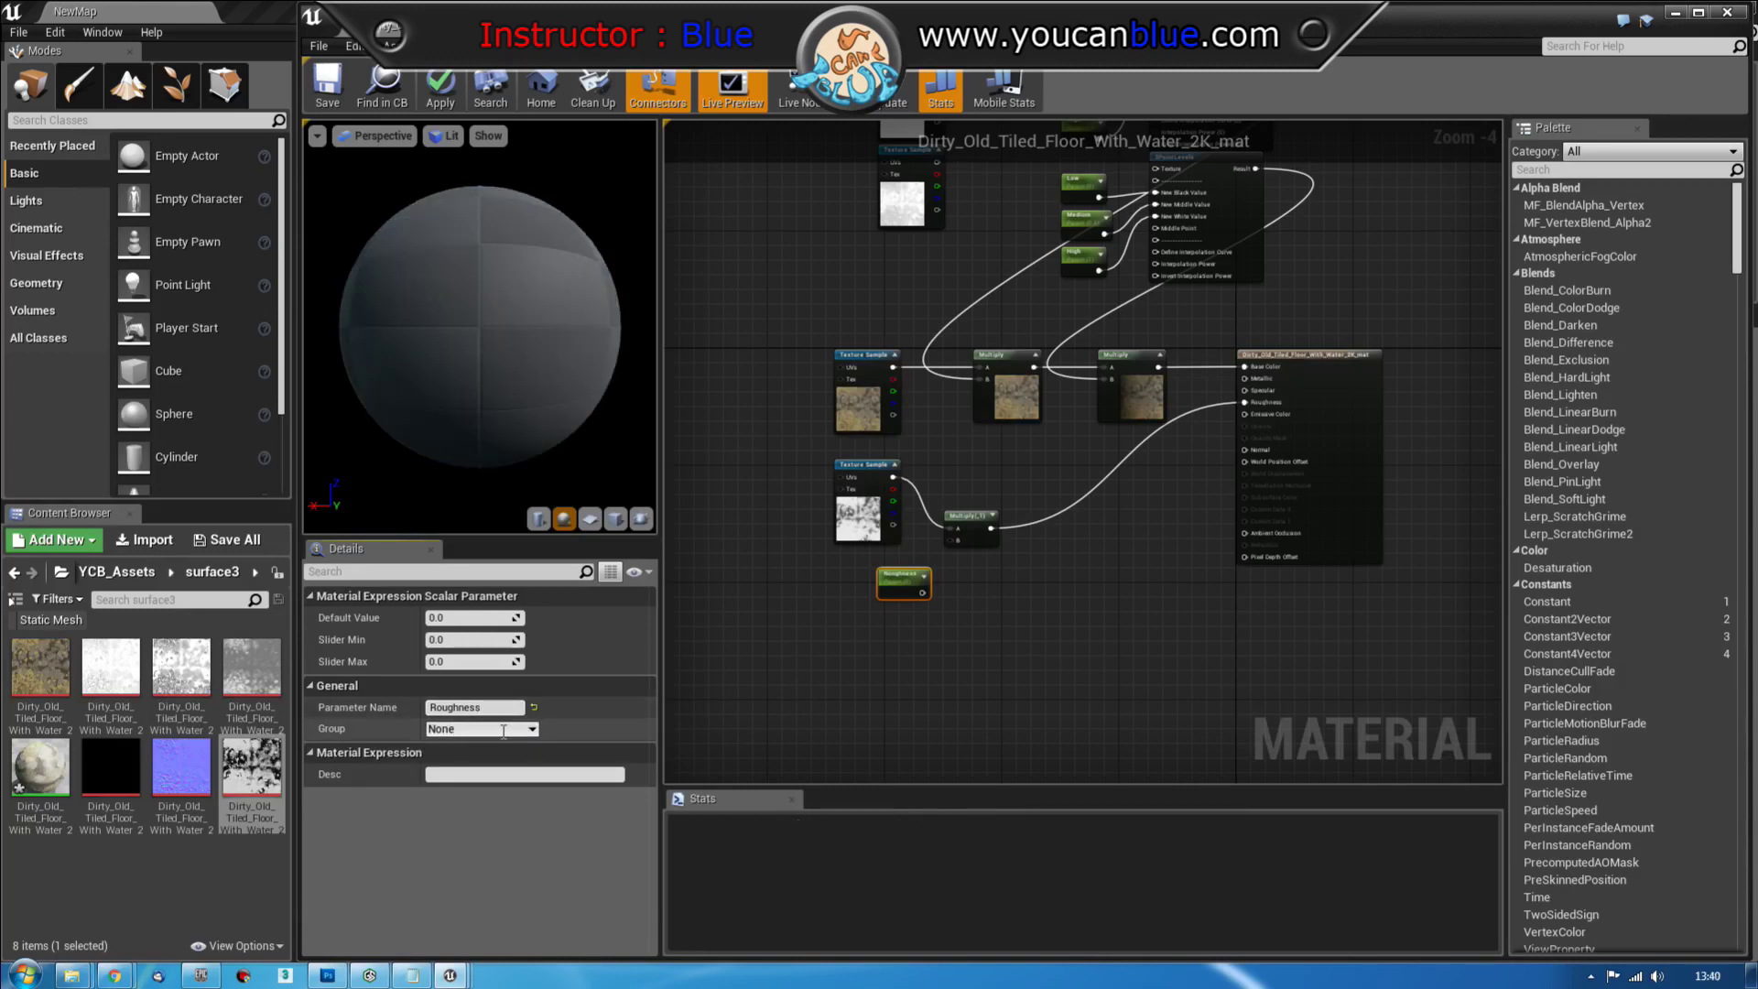
click(514, 730)
text(Roughne)
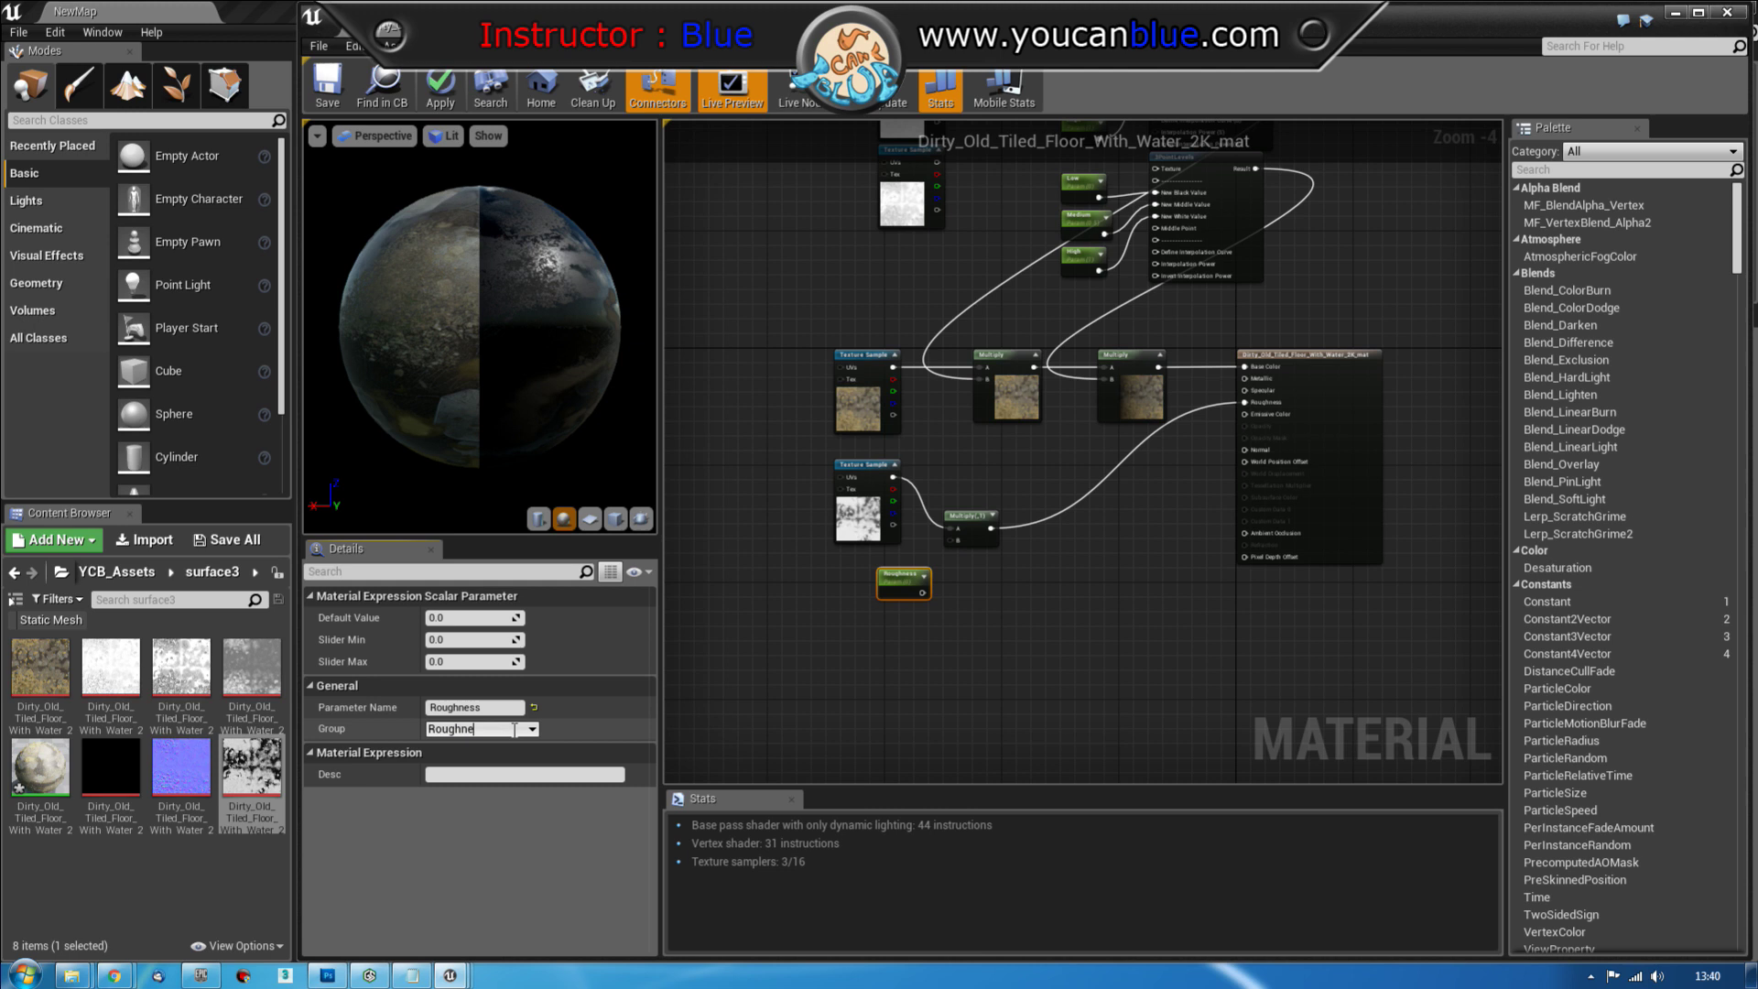
text(ss)
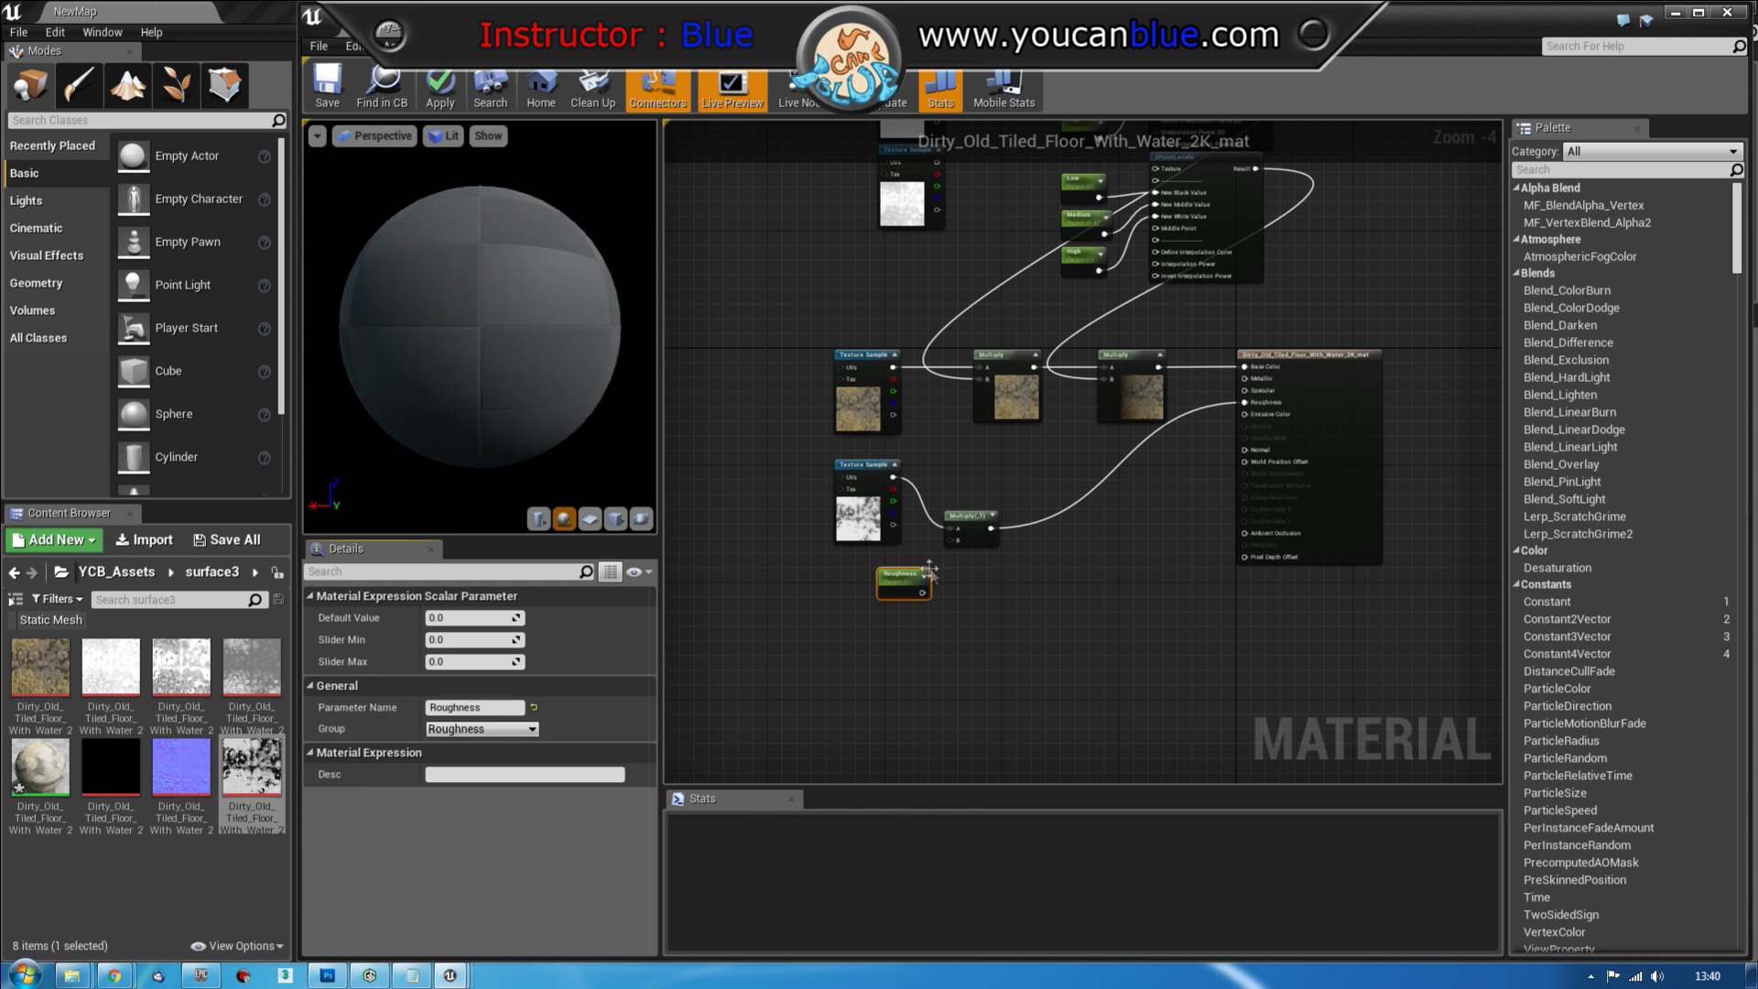
Connect the Roughness parameter to the roughness Multiply's B input and place the parameter just above that Multiply
drag(898, 573, 883, 573)
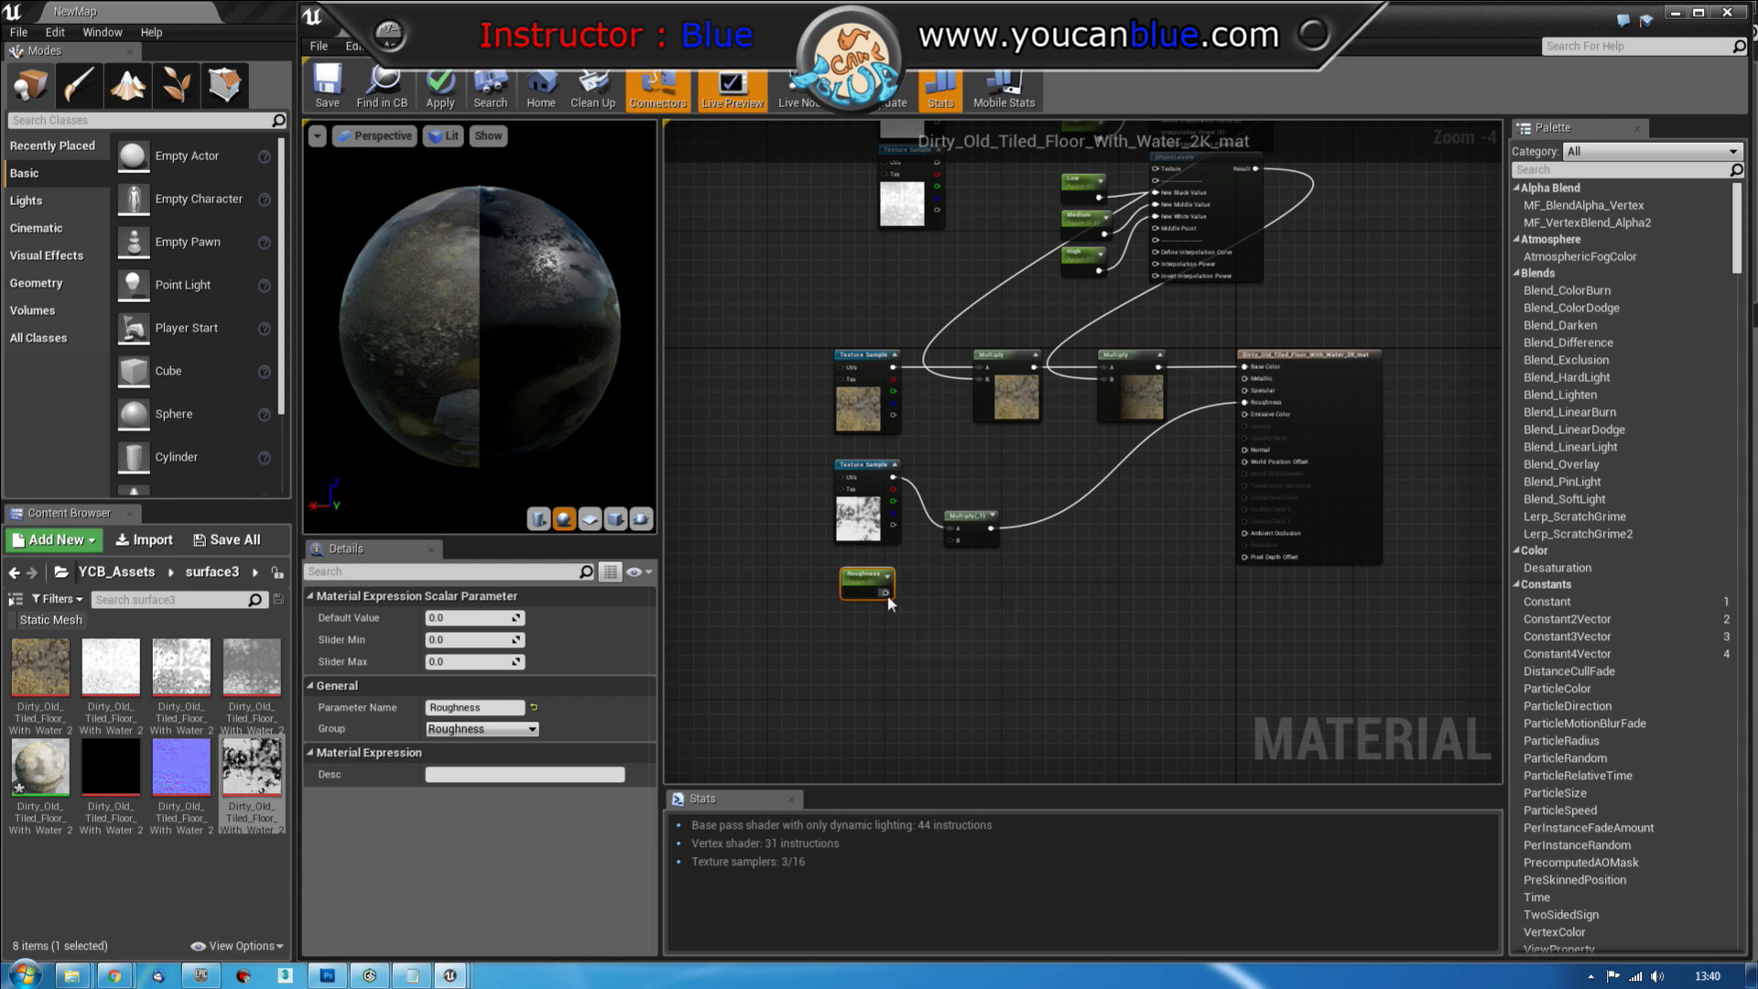
drag(885, 592, 955, 472)
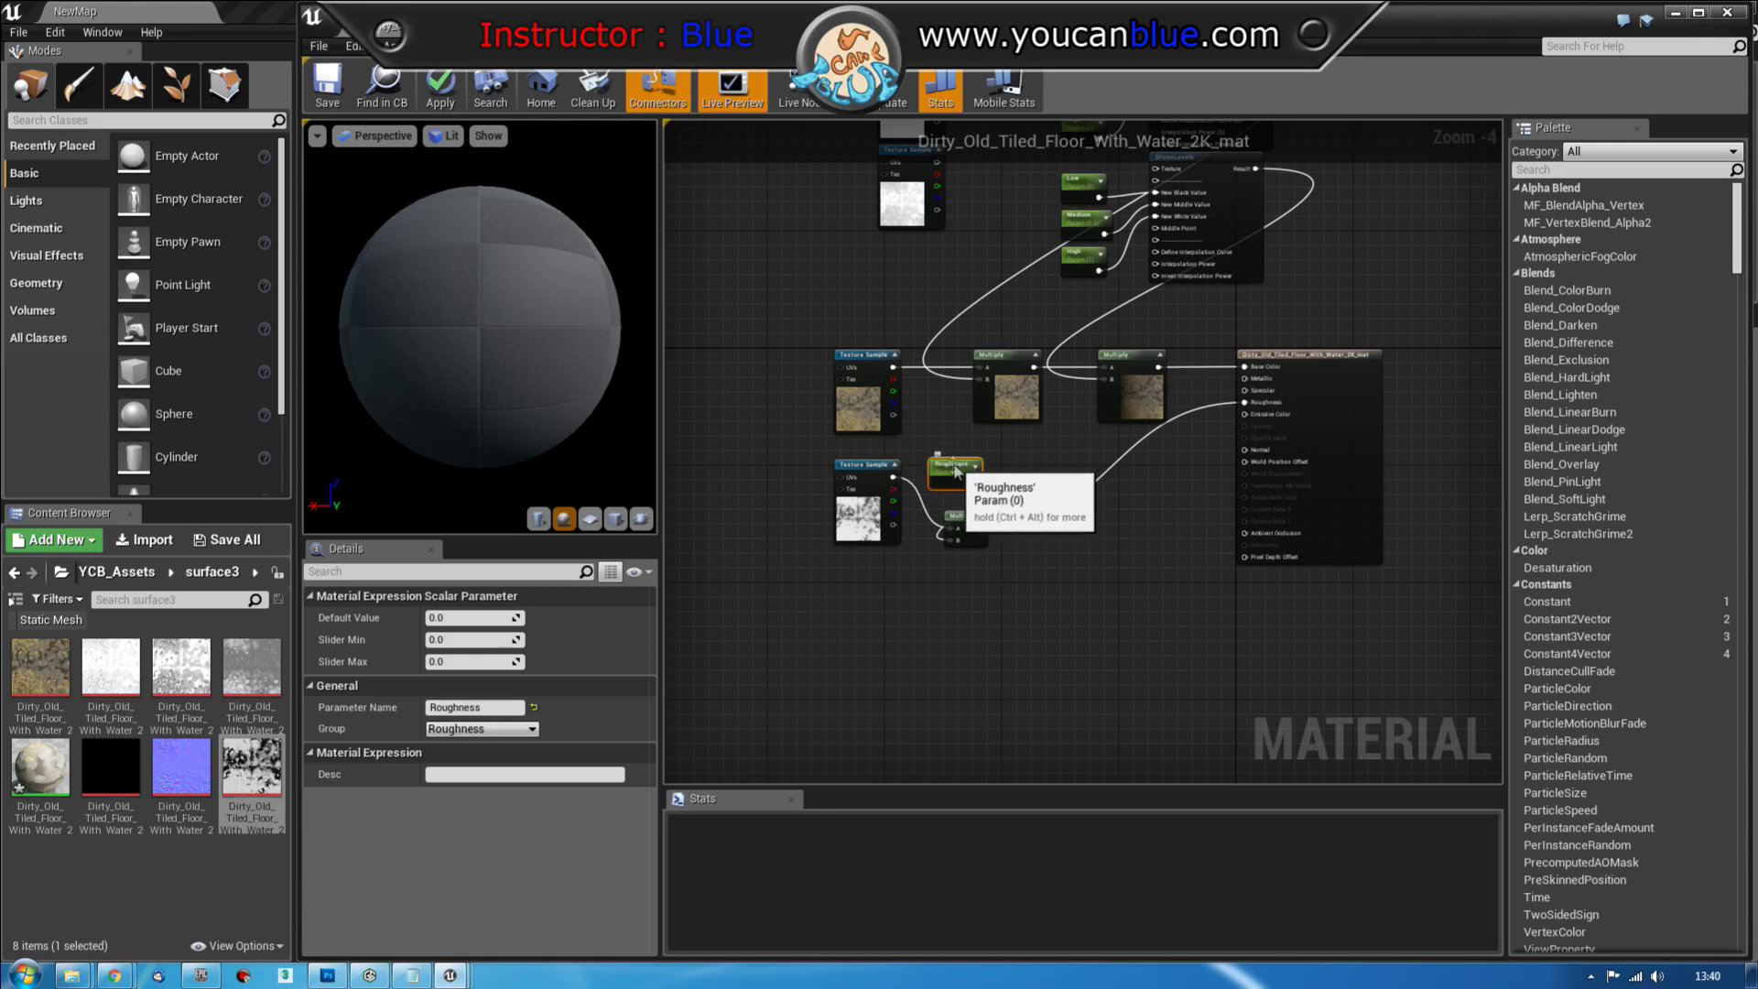
Add the normal map texture below the roughness texture sample and feed it into the A input of a new Multiply node
right_drag(922, 645, 968, 616)
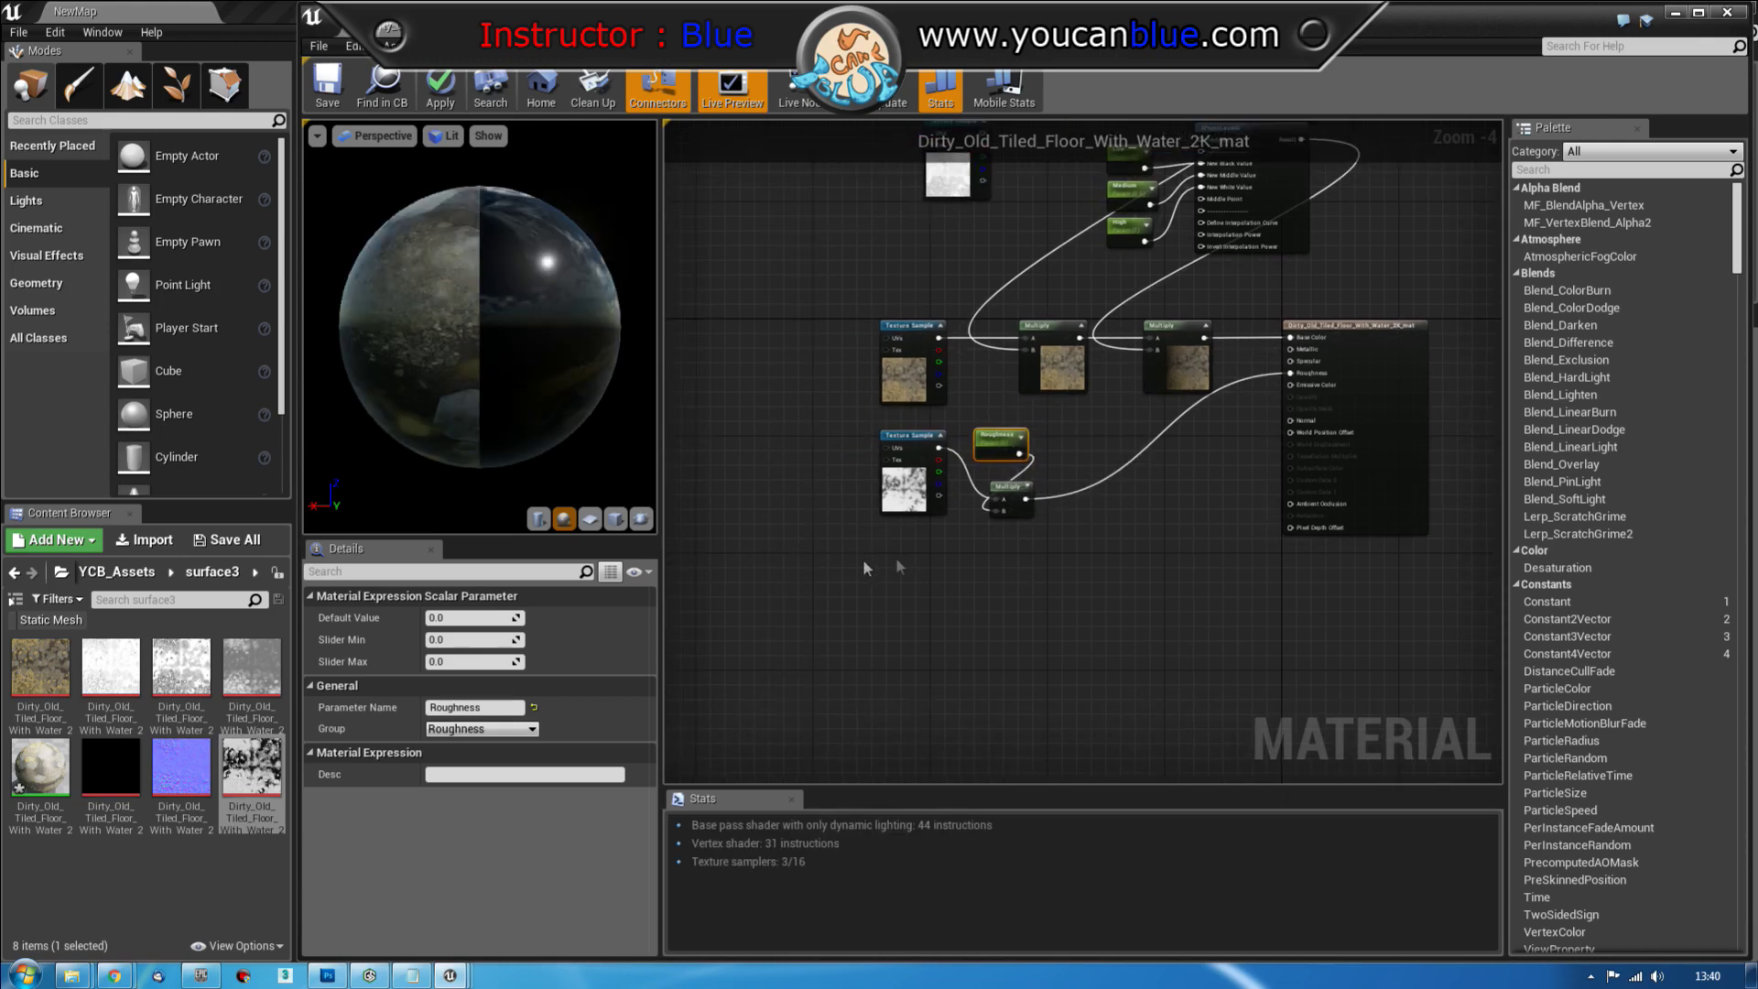
drag(182, 767, 915, 556)
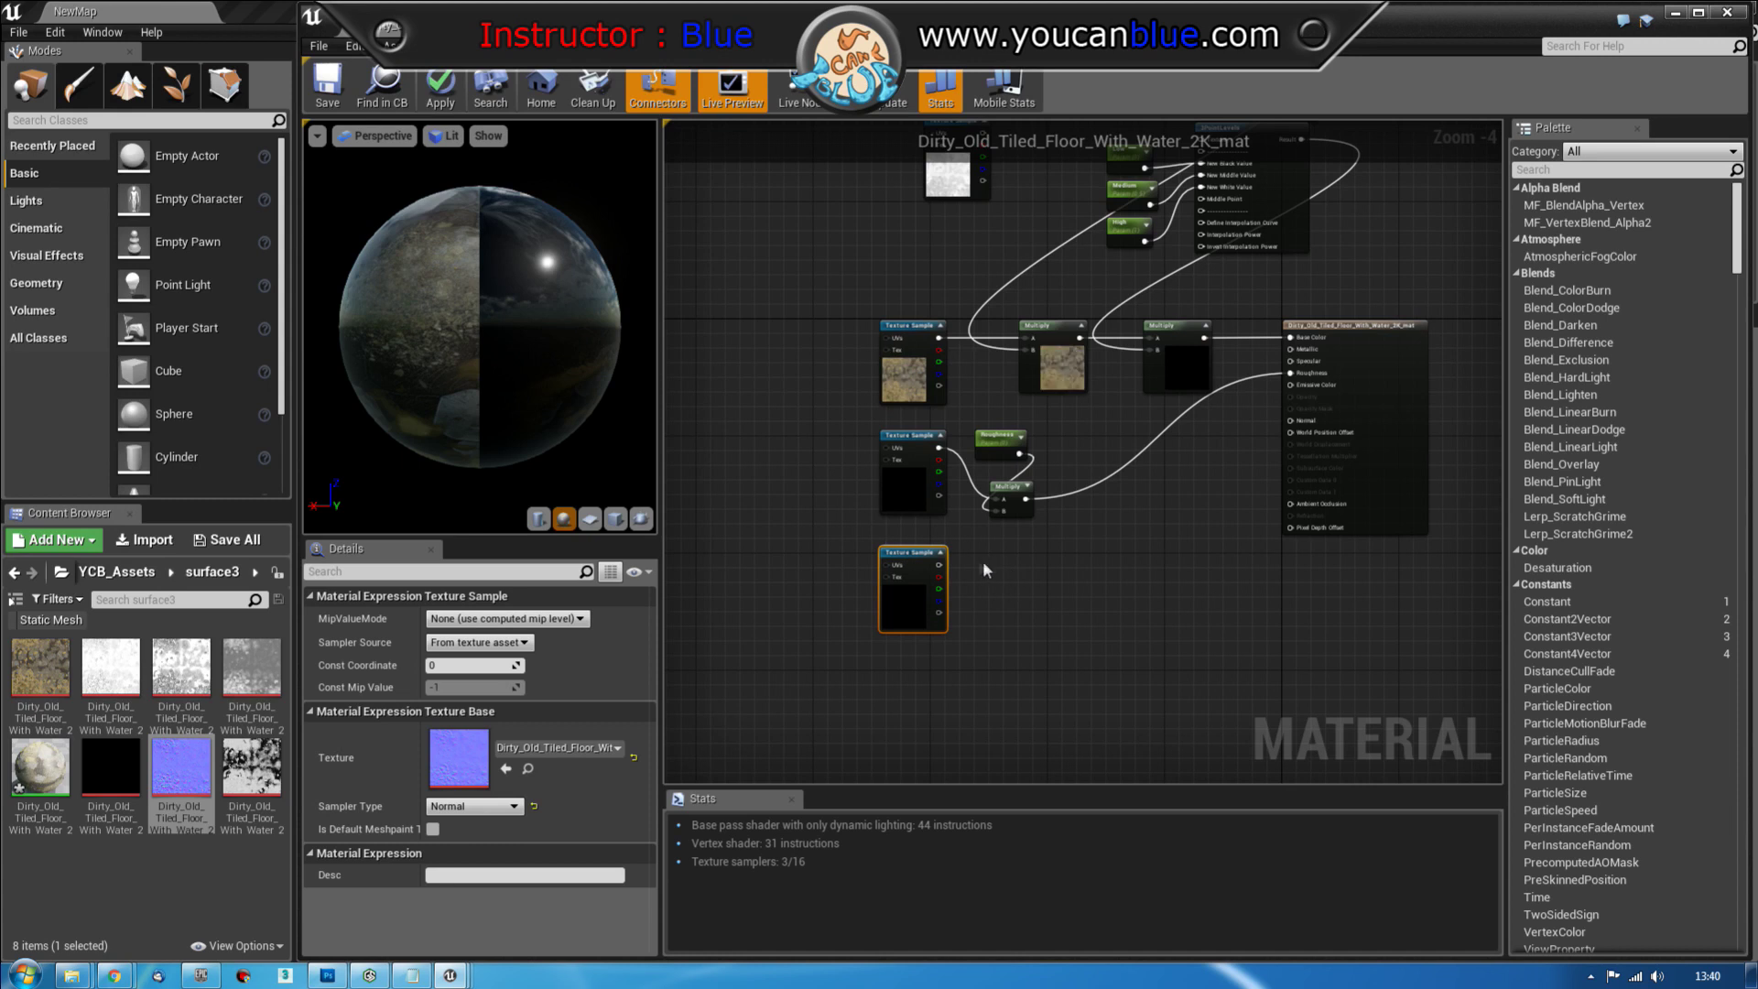
drag(938, 565, 990, 568)
text(mul)
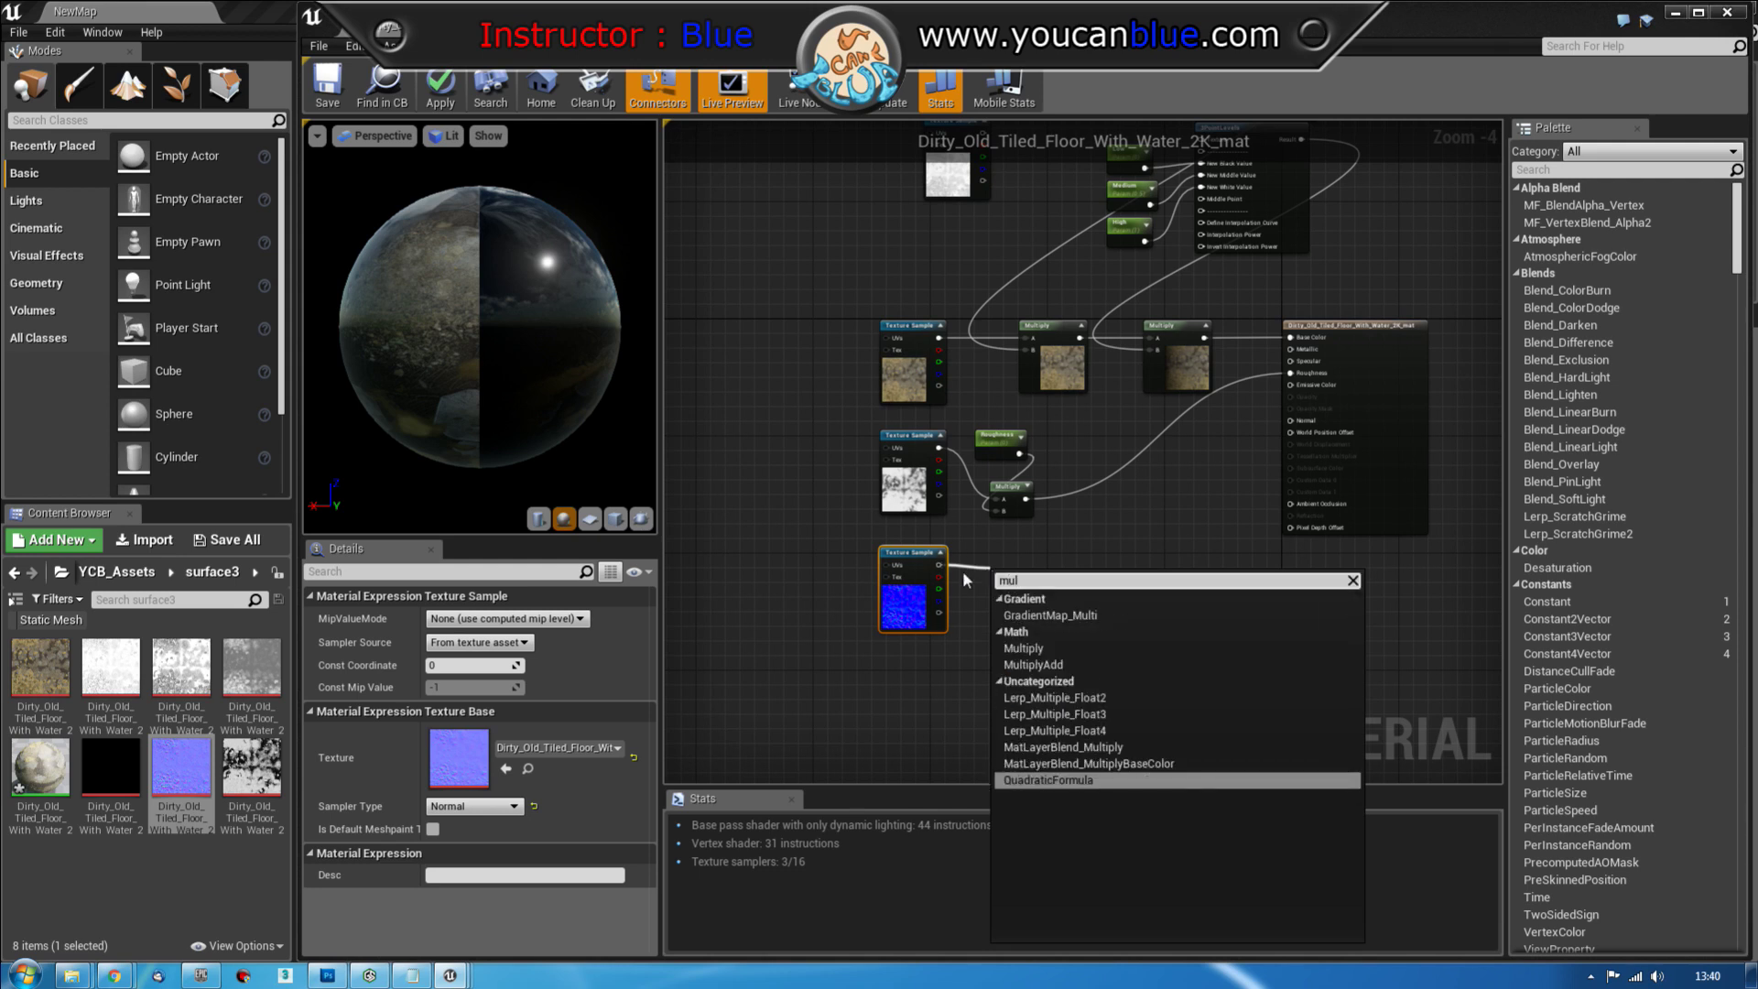
click(1024, 648)
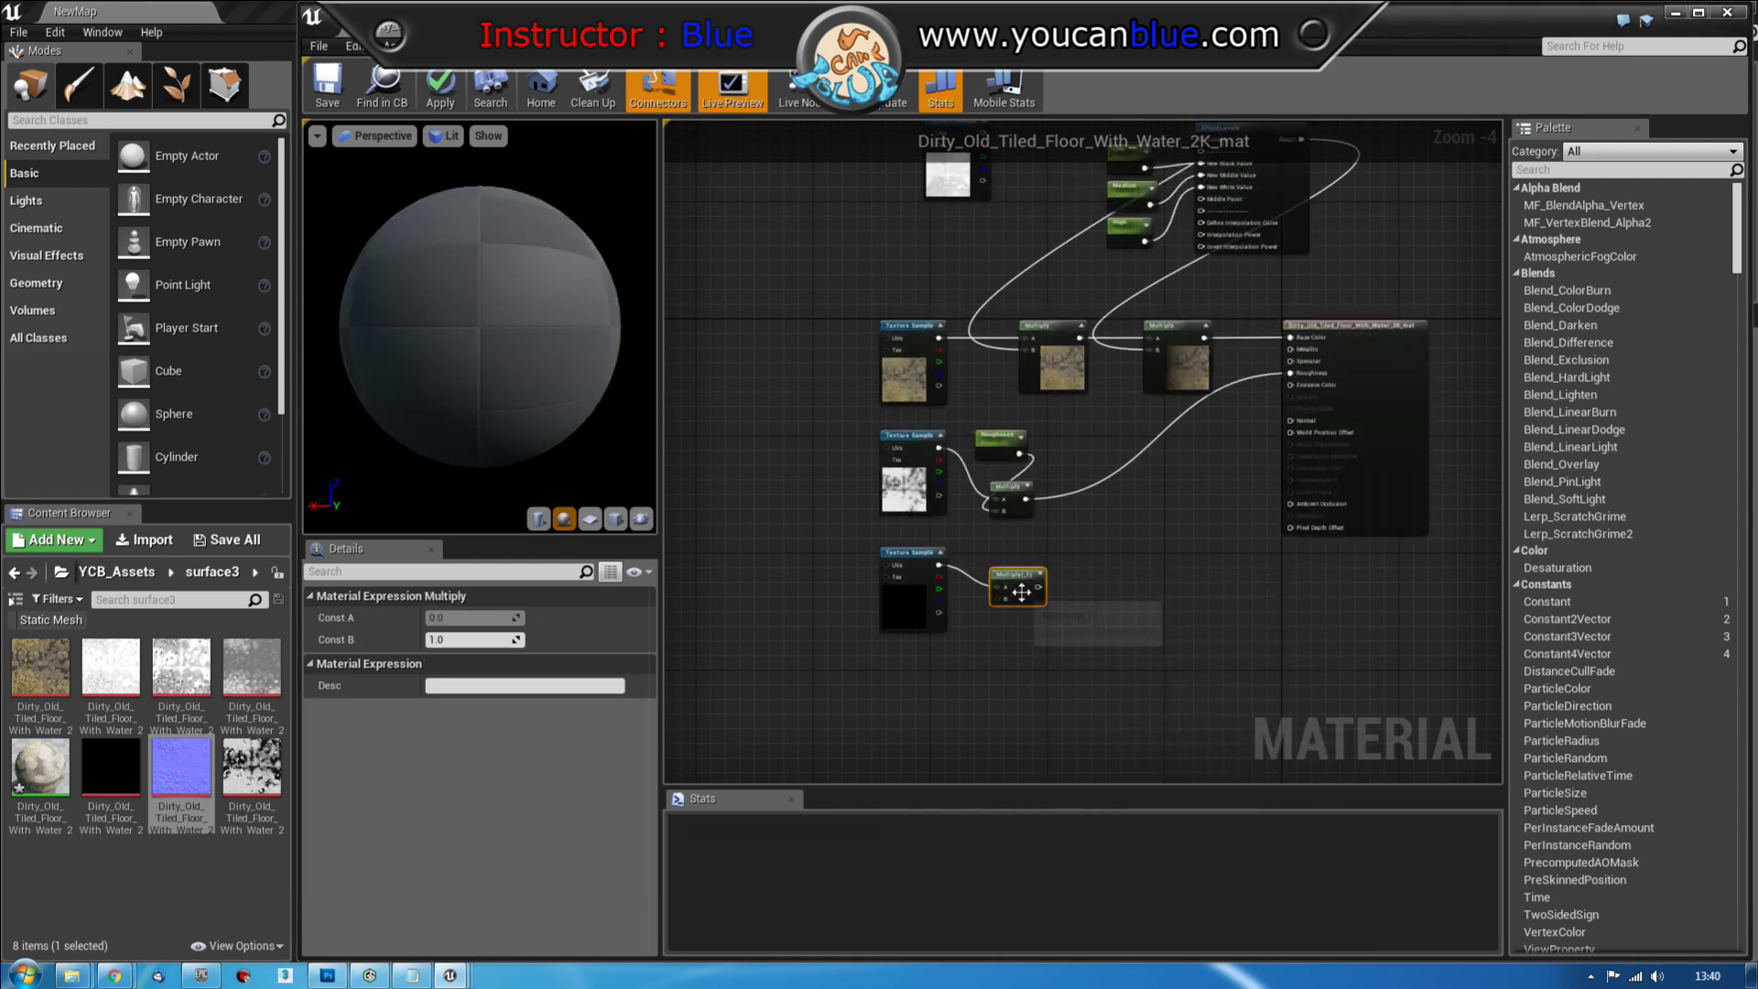
drag(1019, 577, 1018, 569)
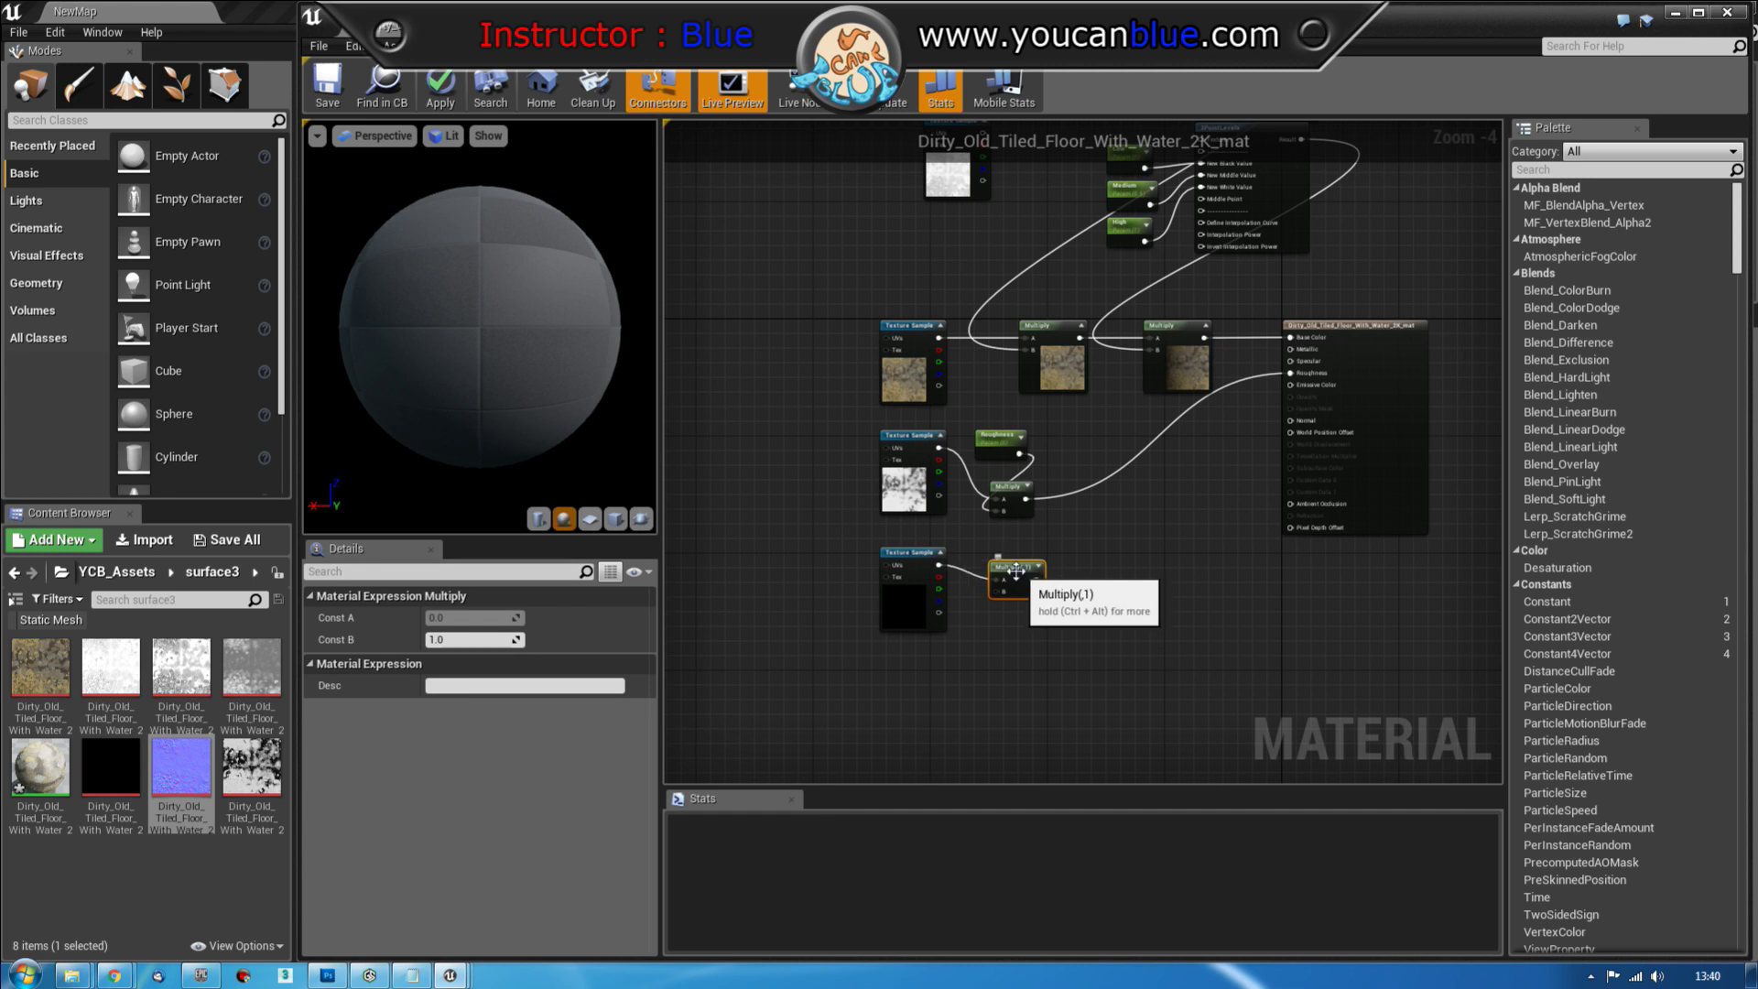
Add a Constant3Vector below the normal texture sample and convert it to a vector parameter
click(877, 651)
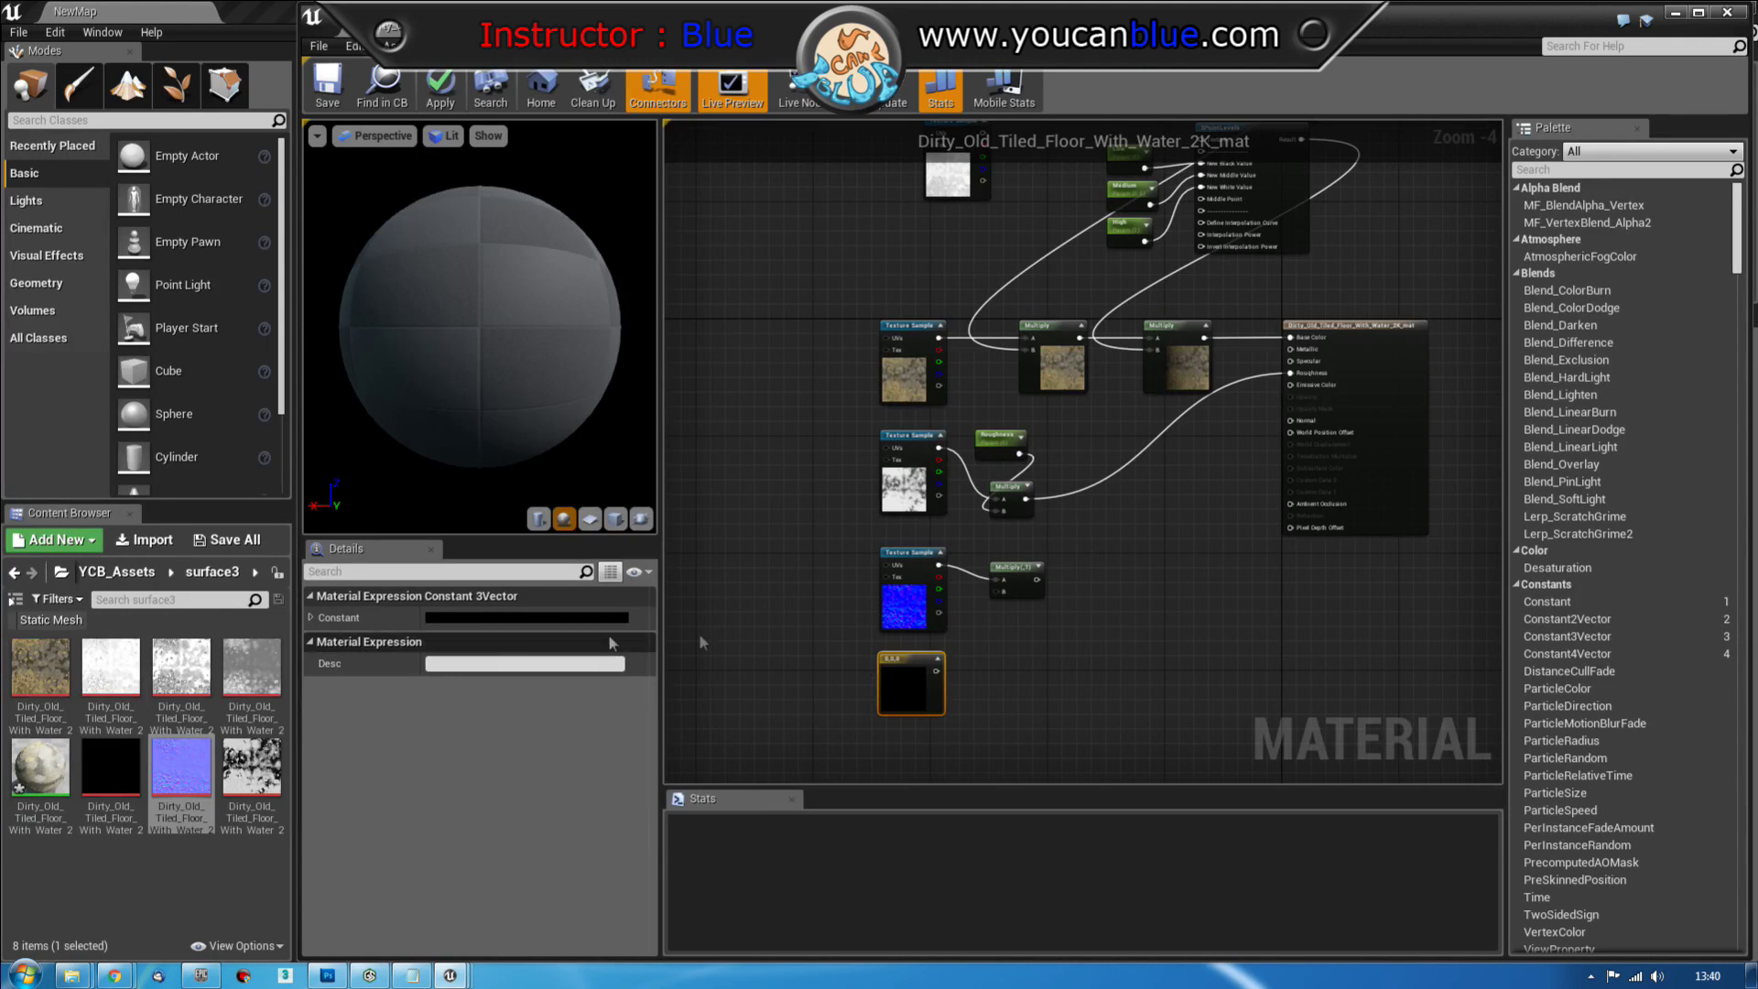
right_click(898, 357)
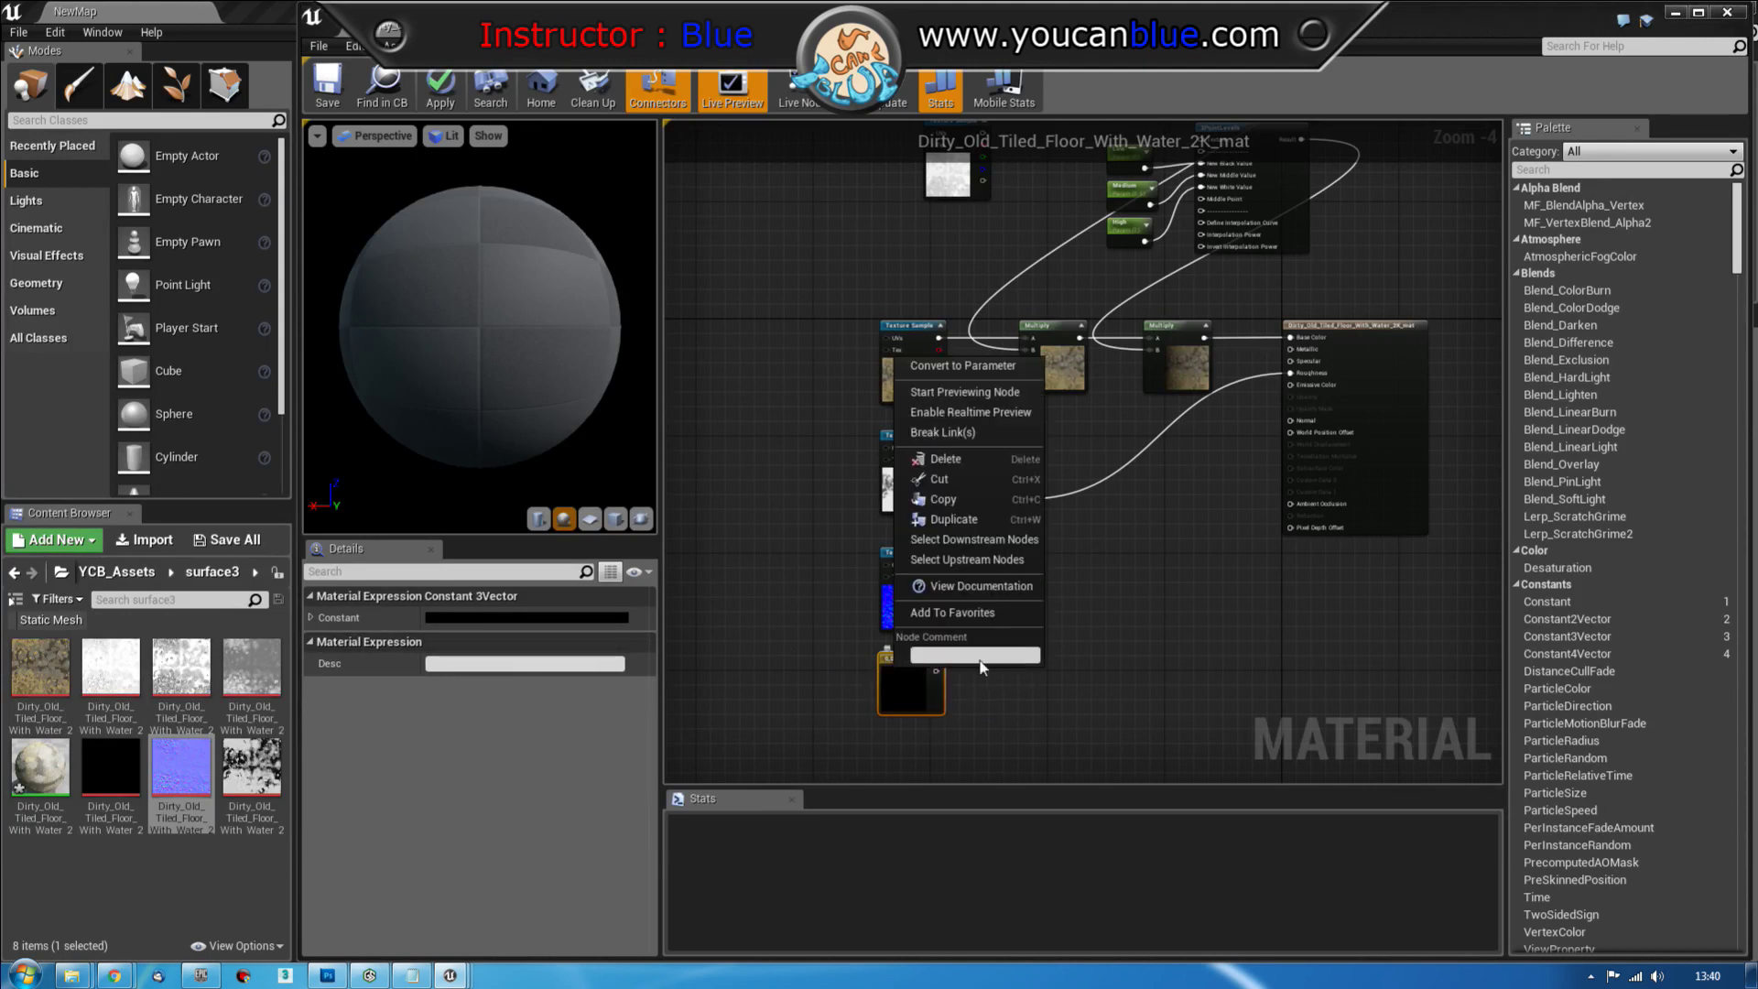
click(980, 368)
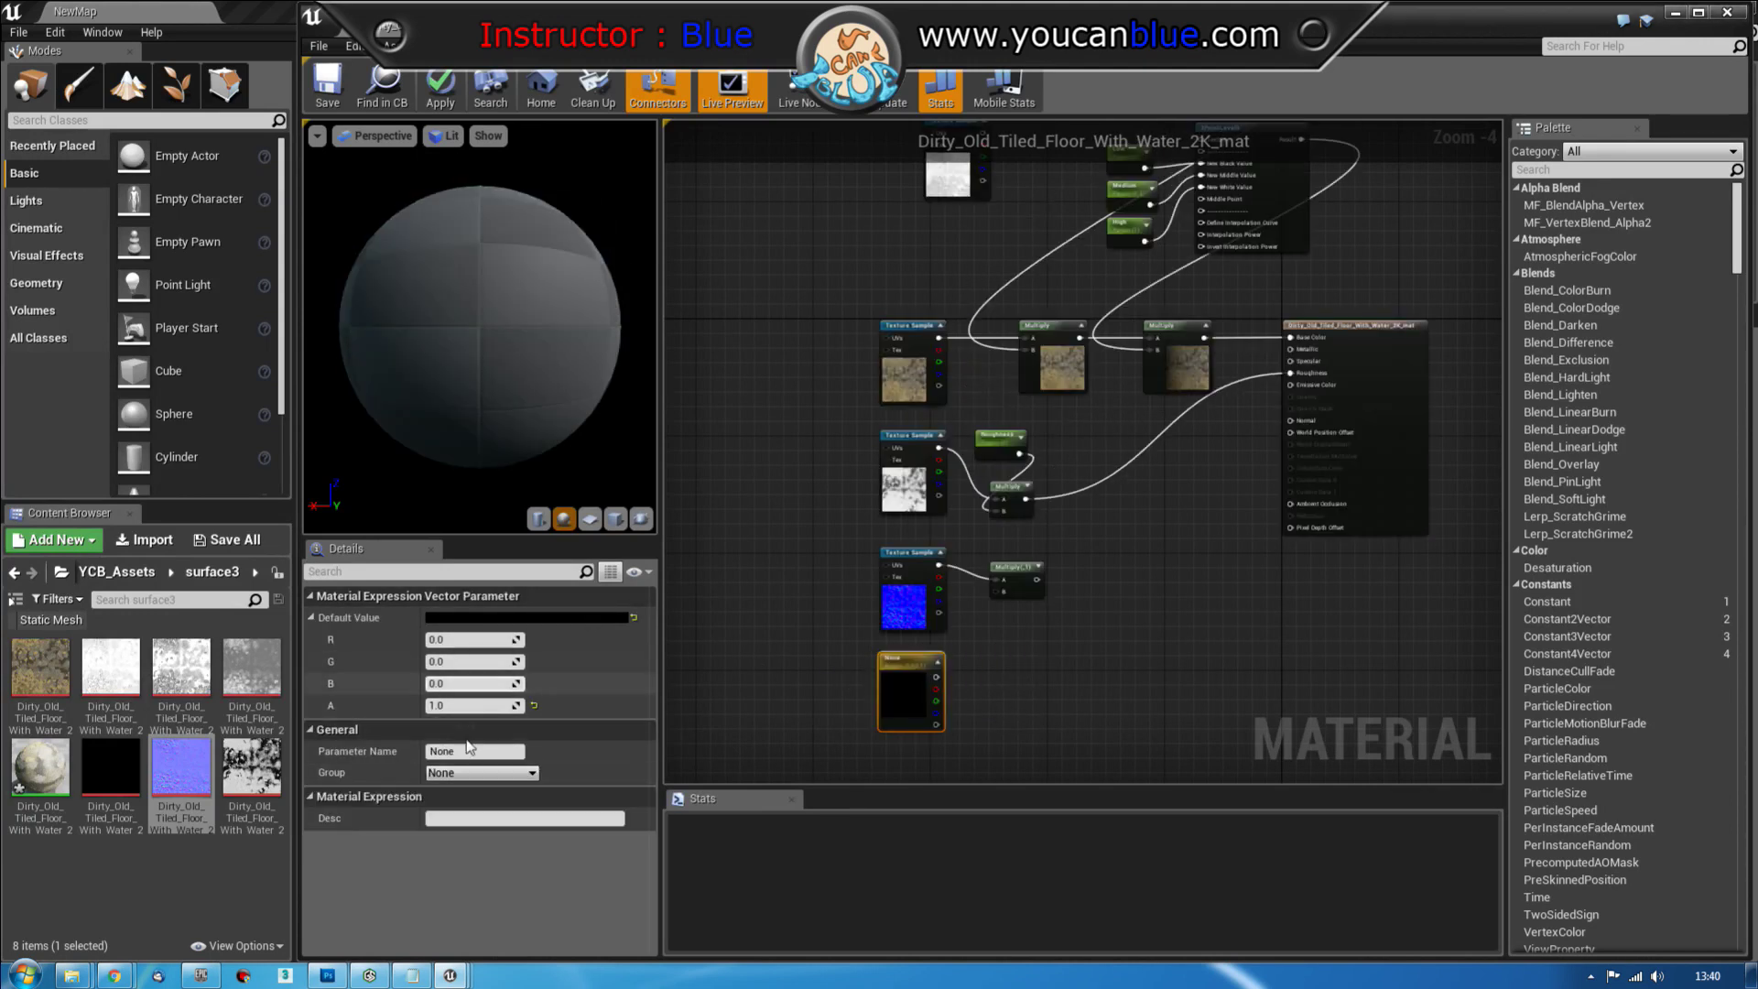
Name the new vector parameter Normal_Strength and assign it to a new group named Normal_Strength
click(472, 751)
text(Normal)
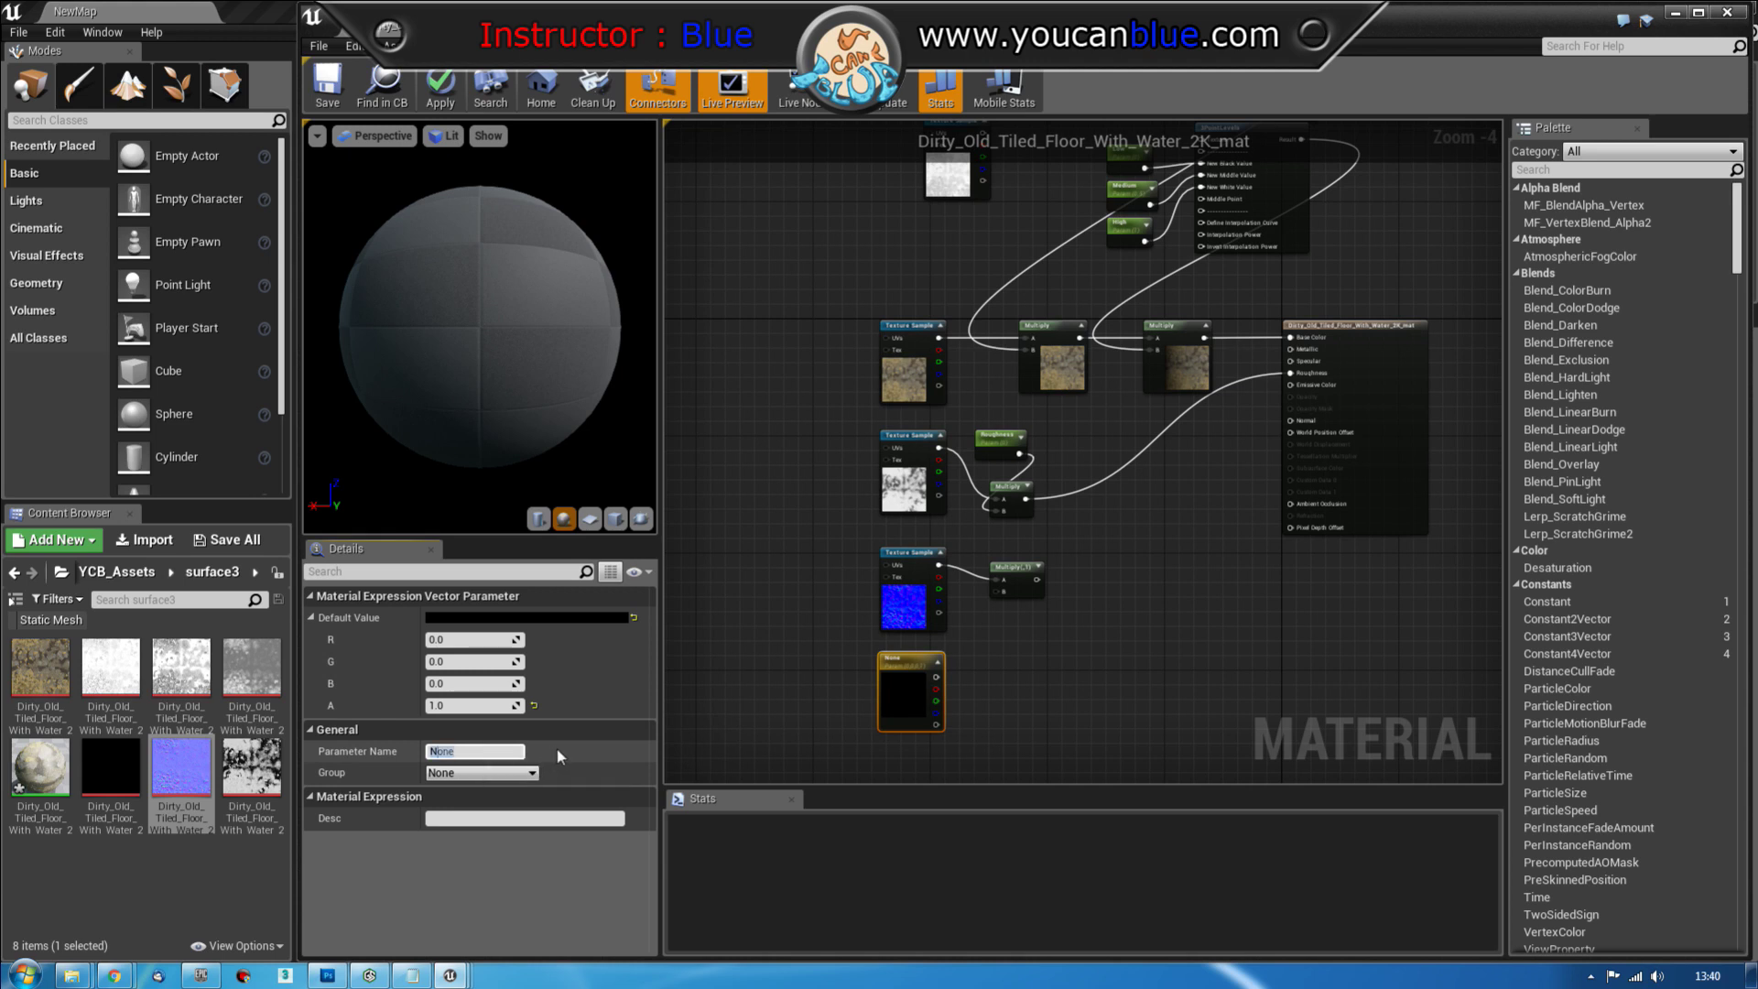
text(_Strength)
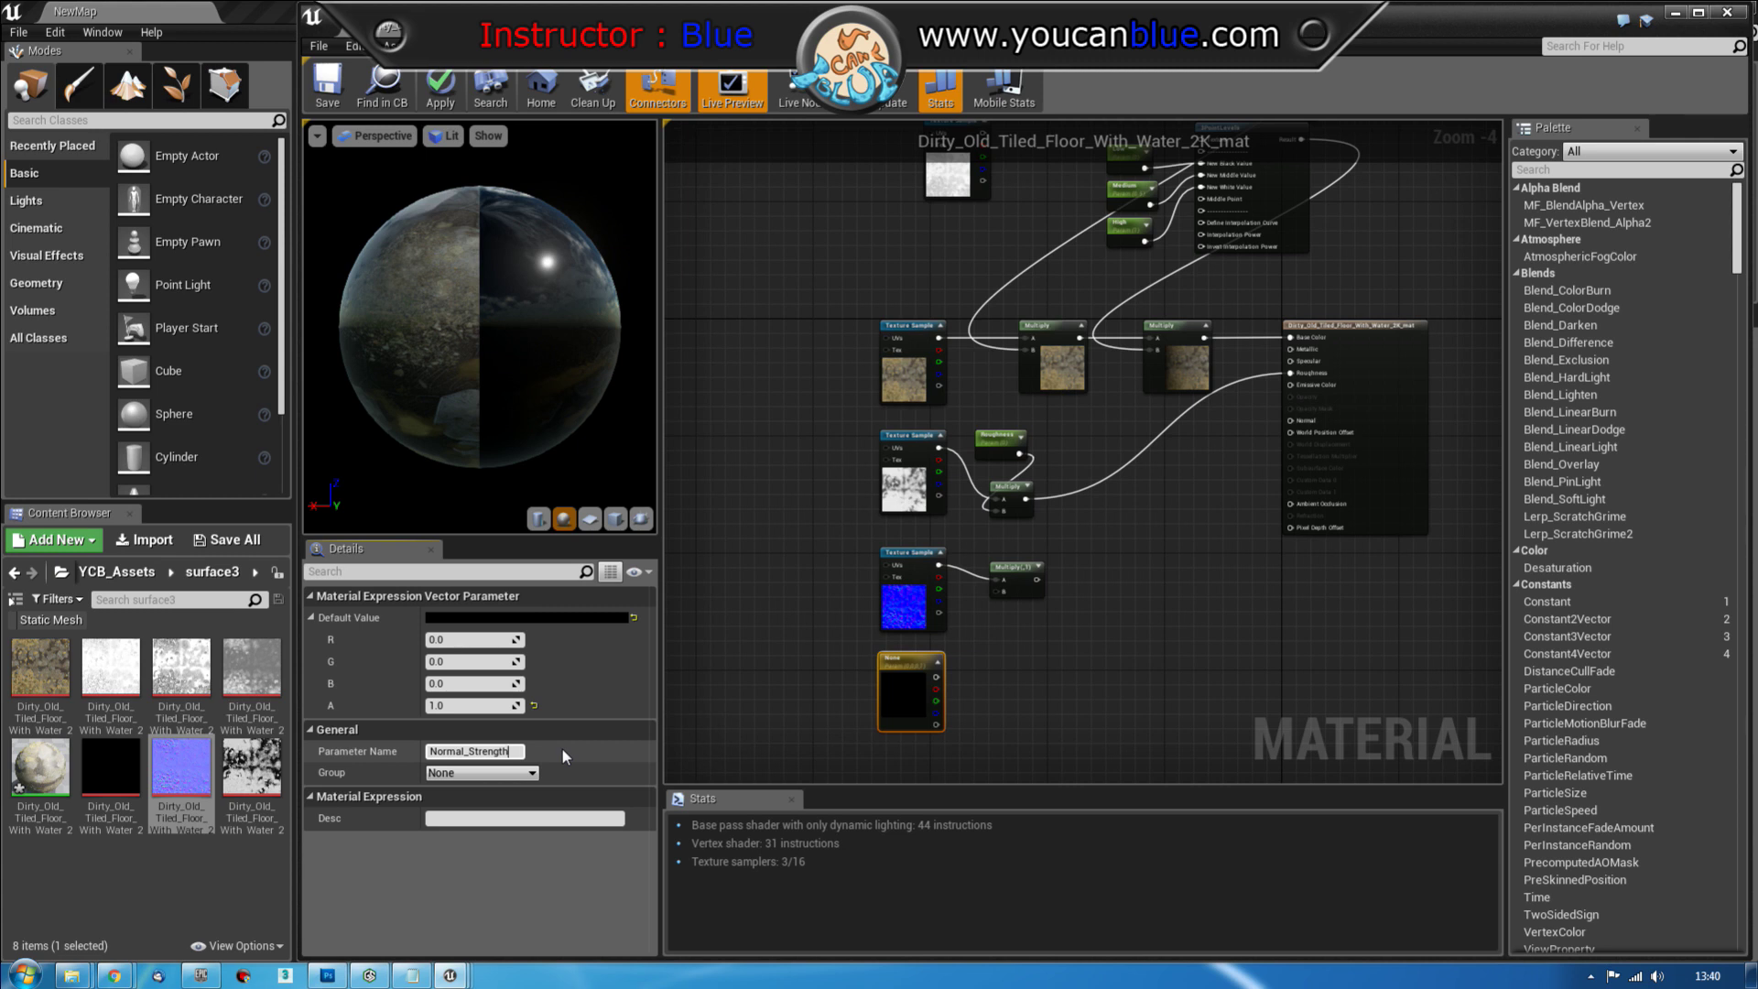
key(Return)
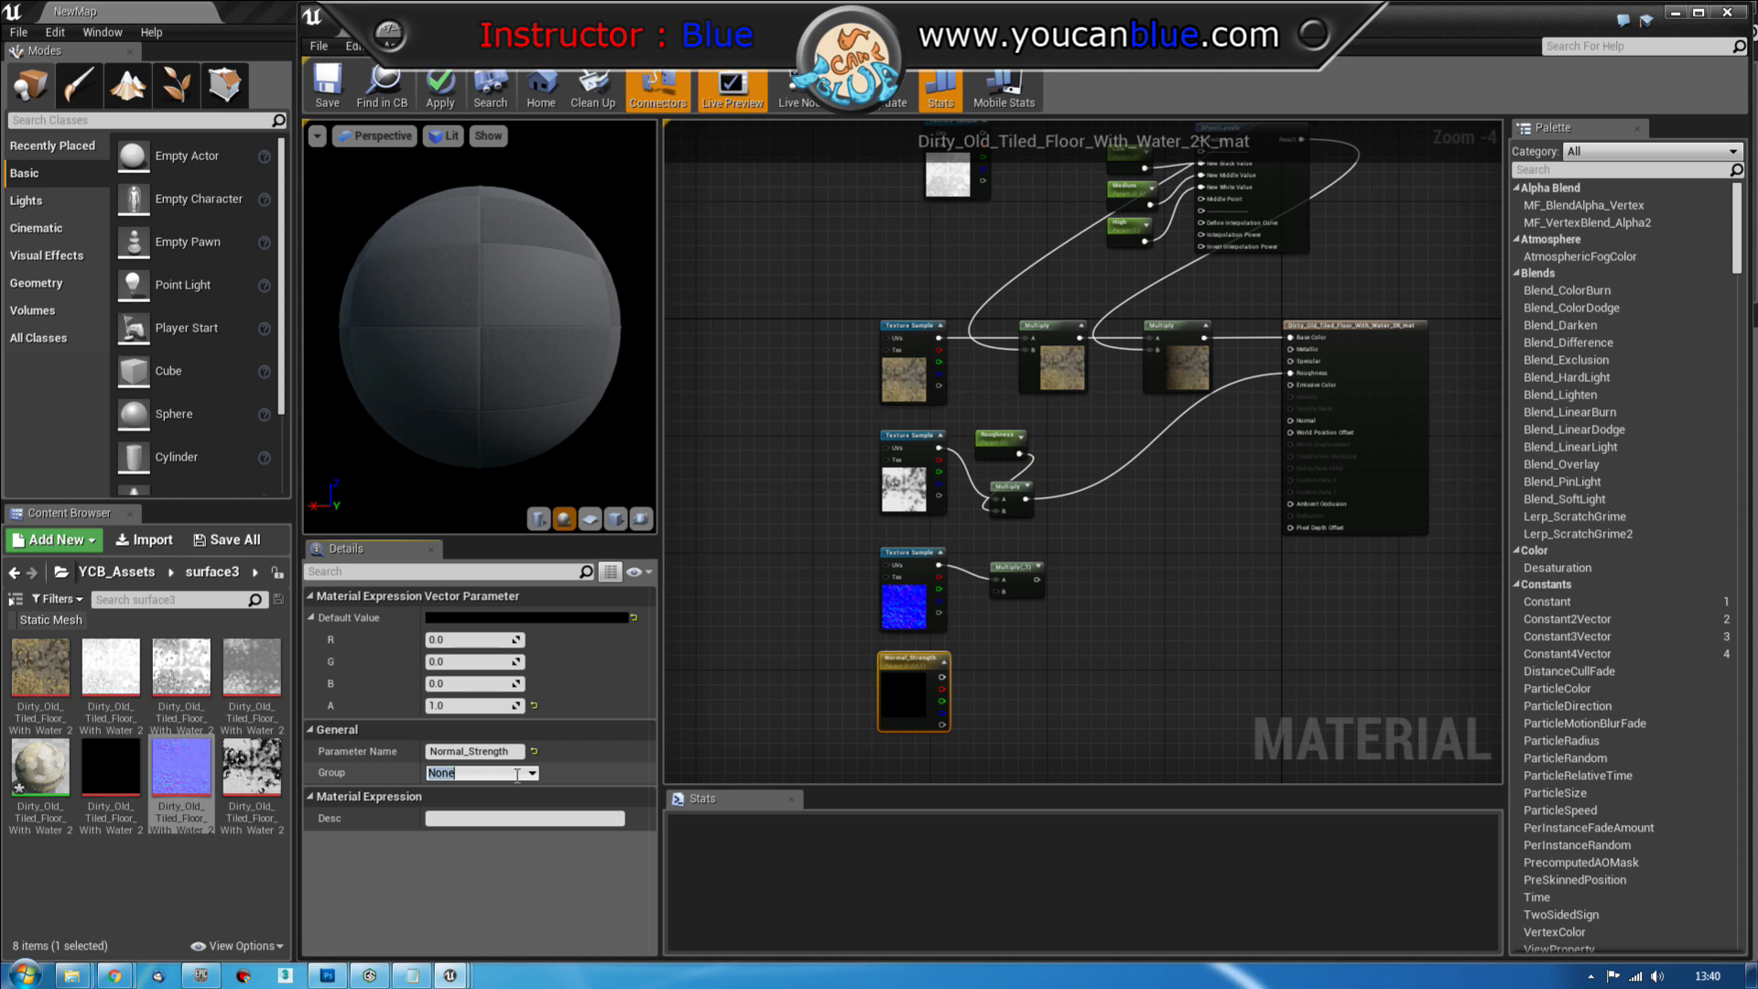
text(Normal_Strength)
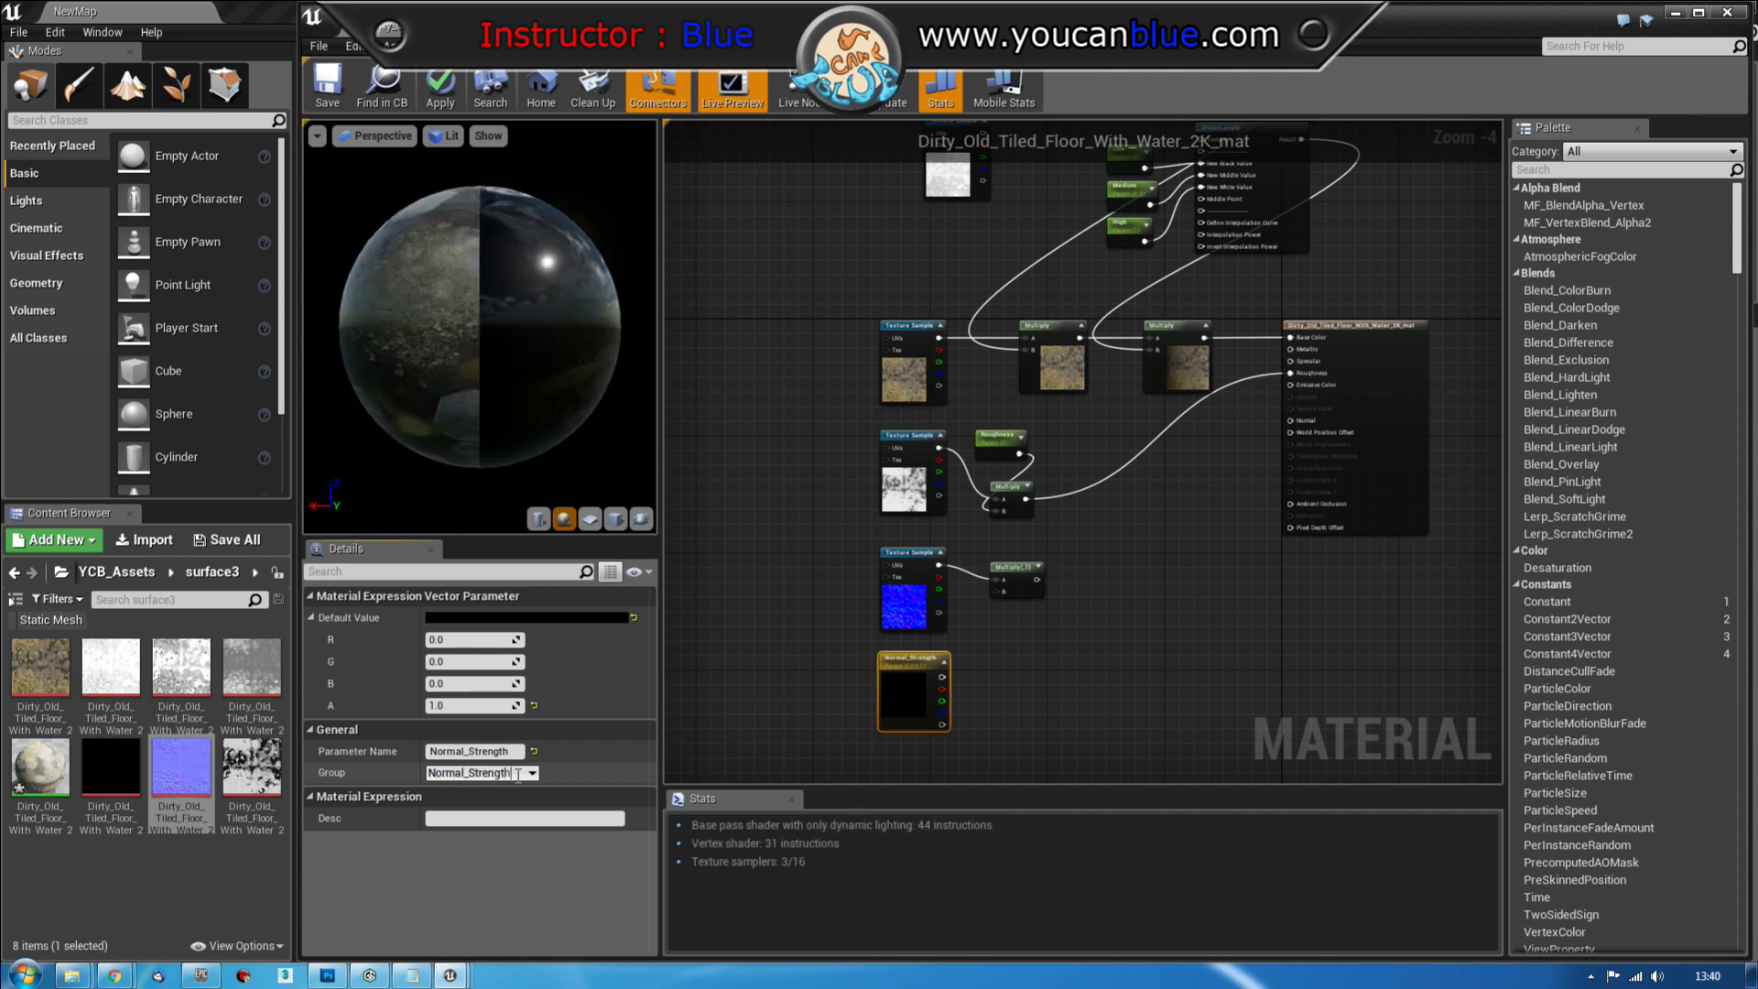
key(Return)
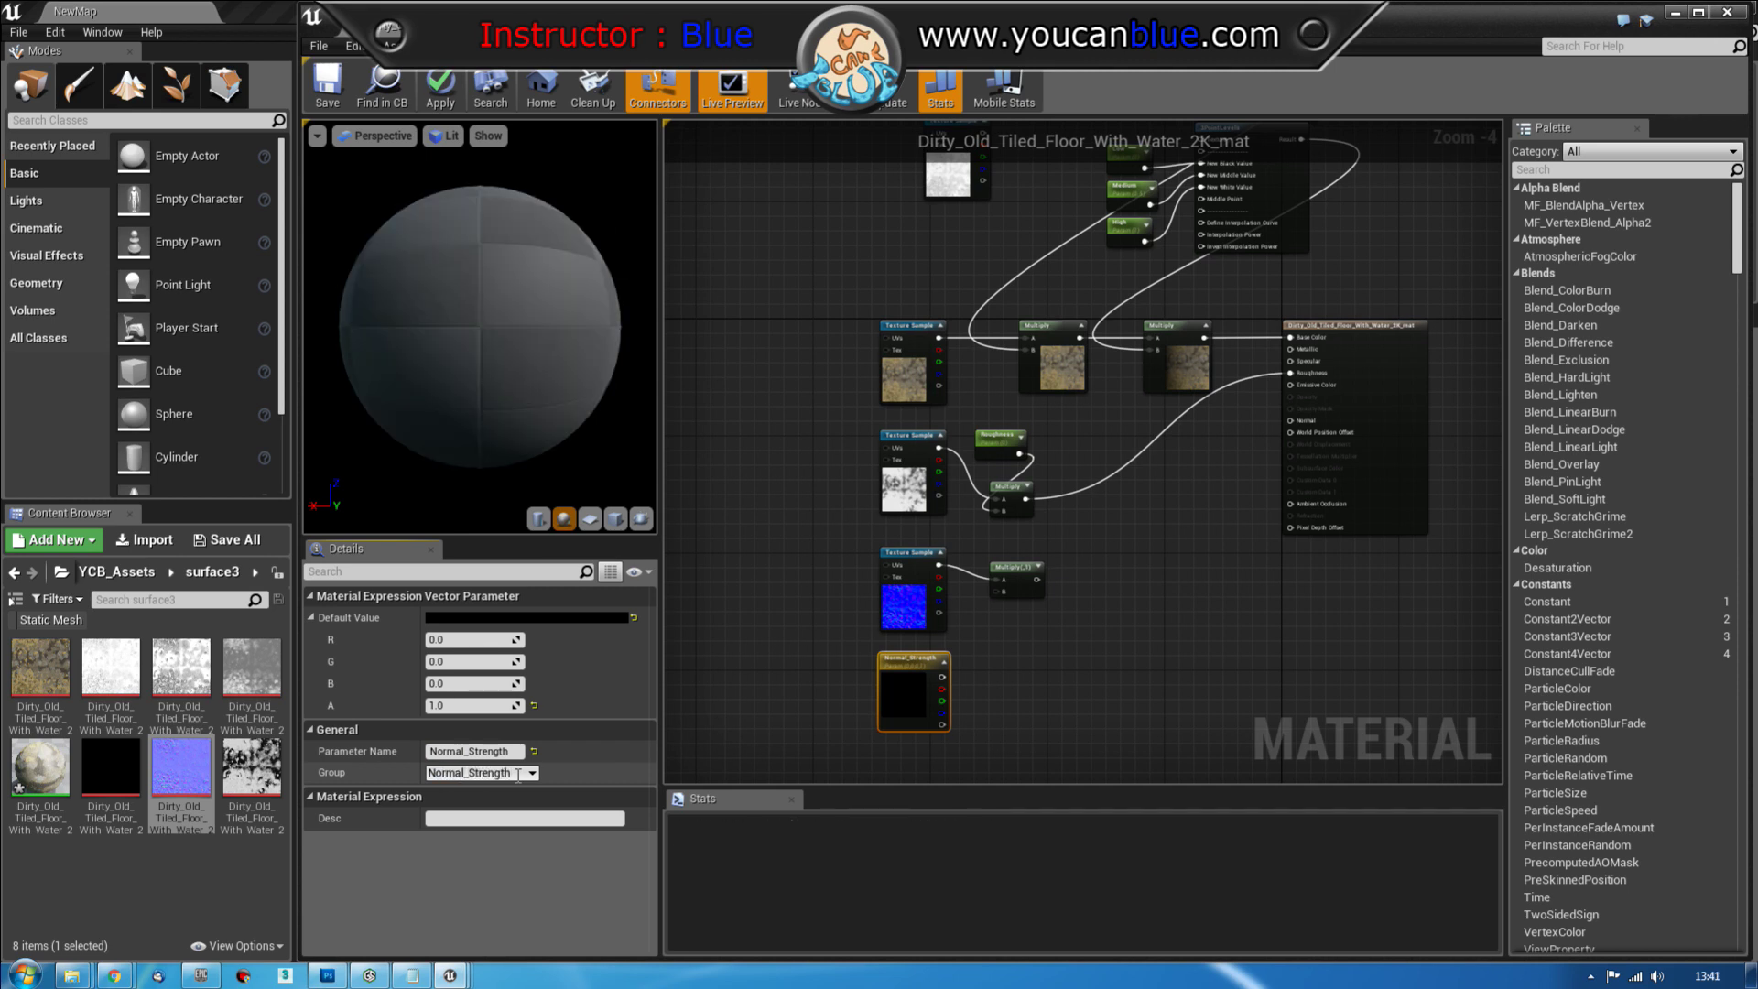
Set the default colour of the Normal_Strength parameter to white
click(459, 619)
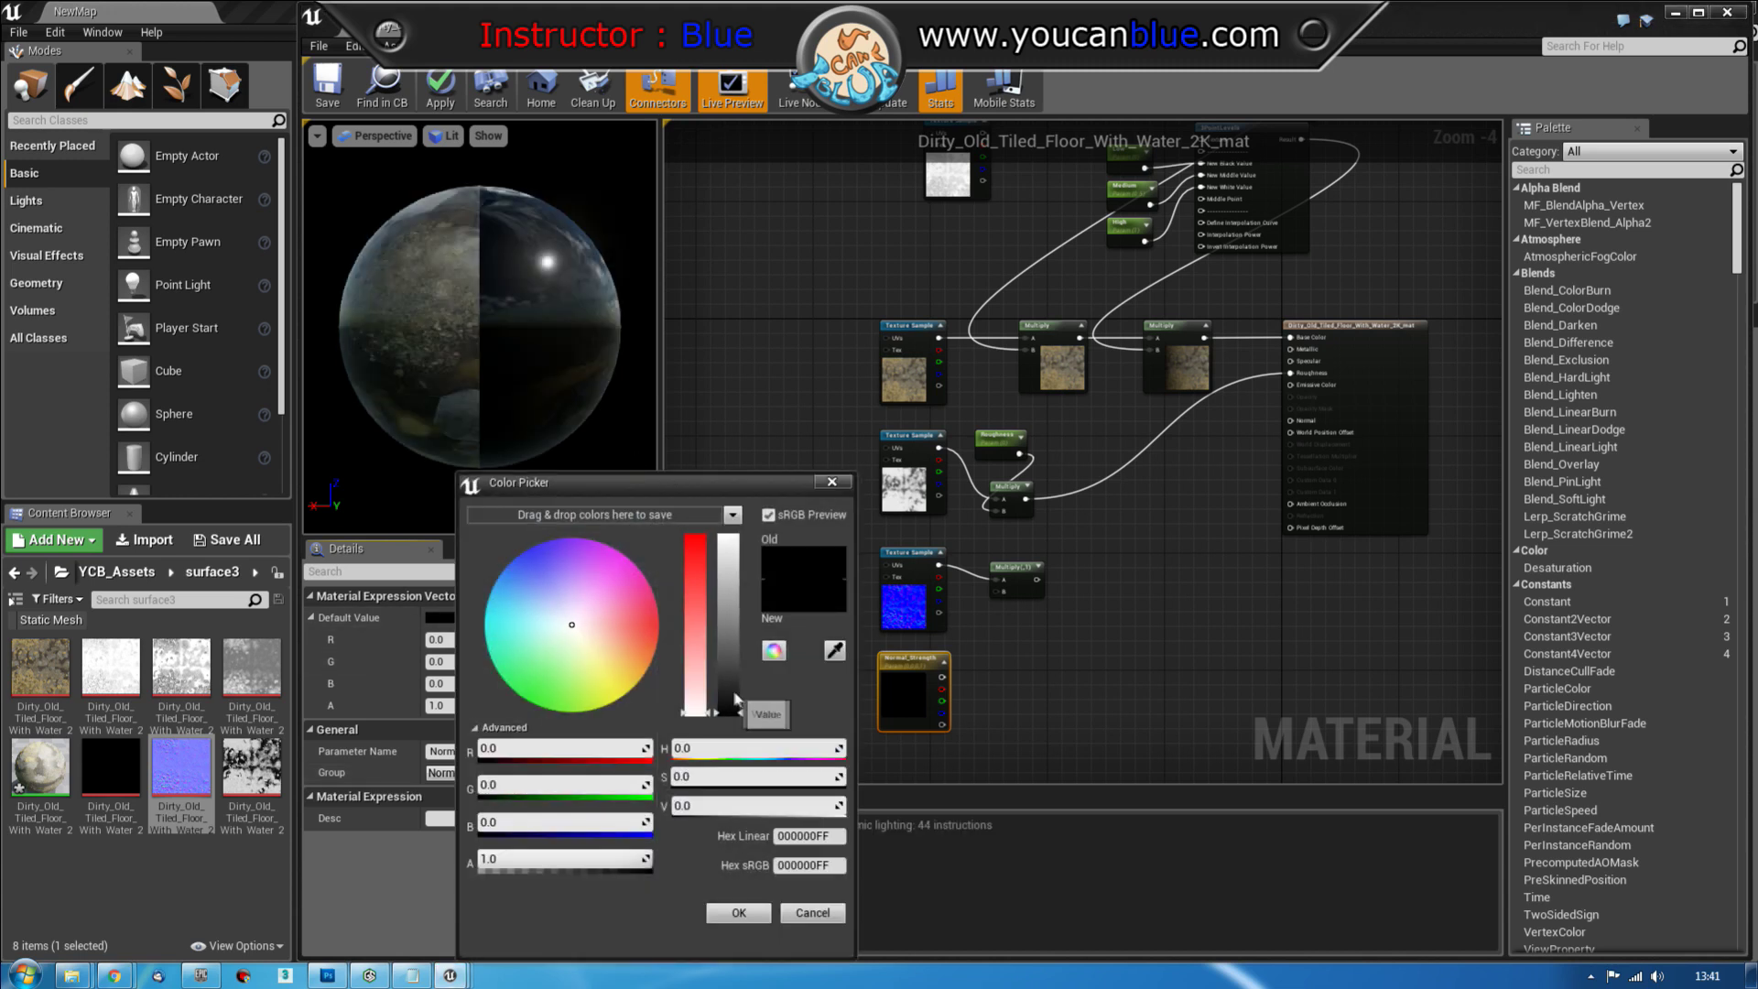
drag(735, 701, 729, 539)
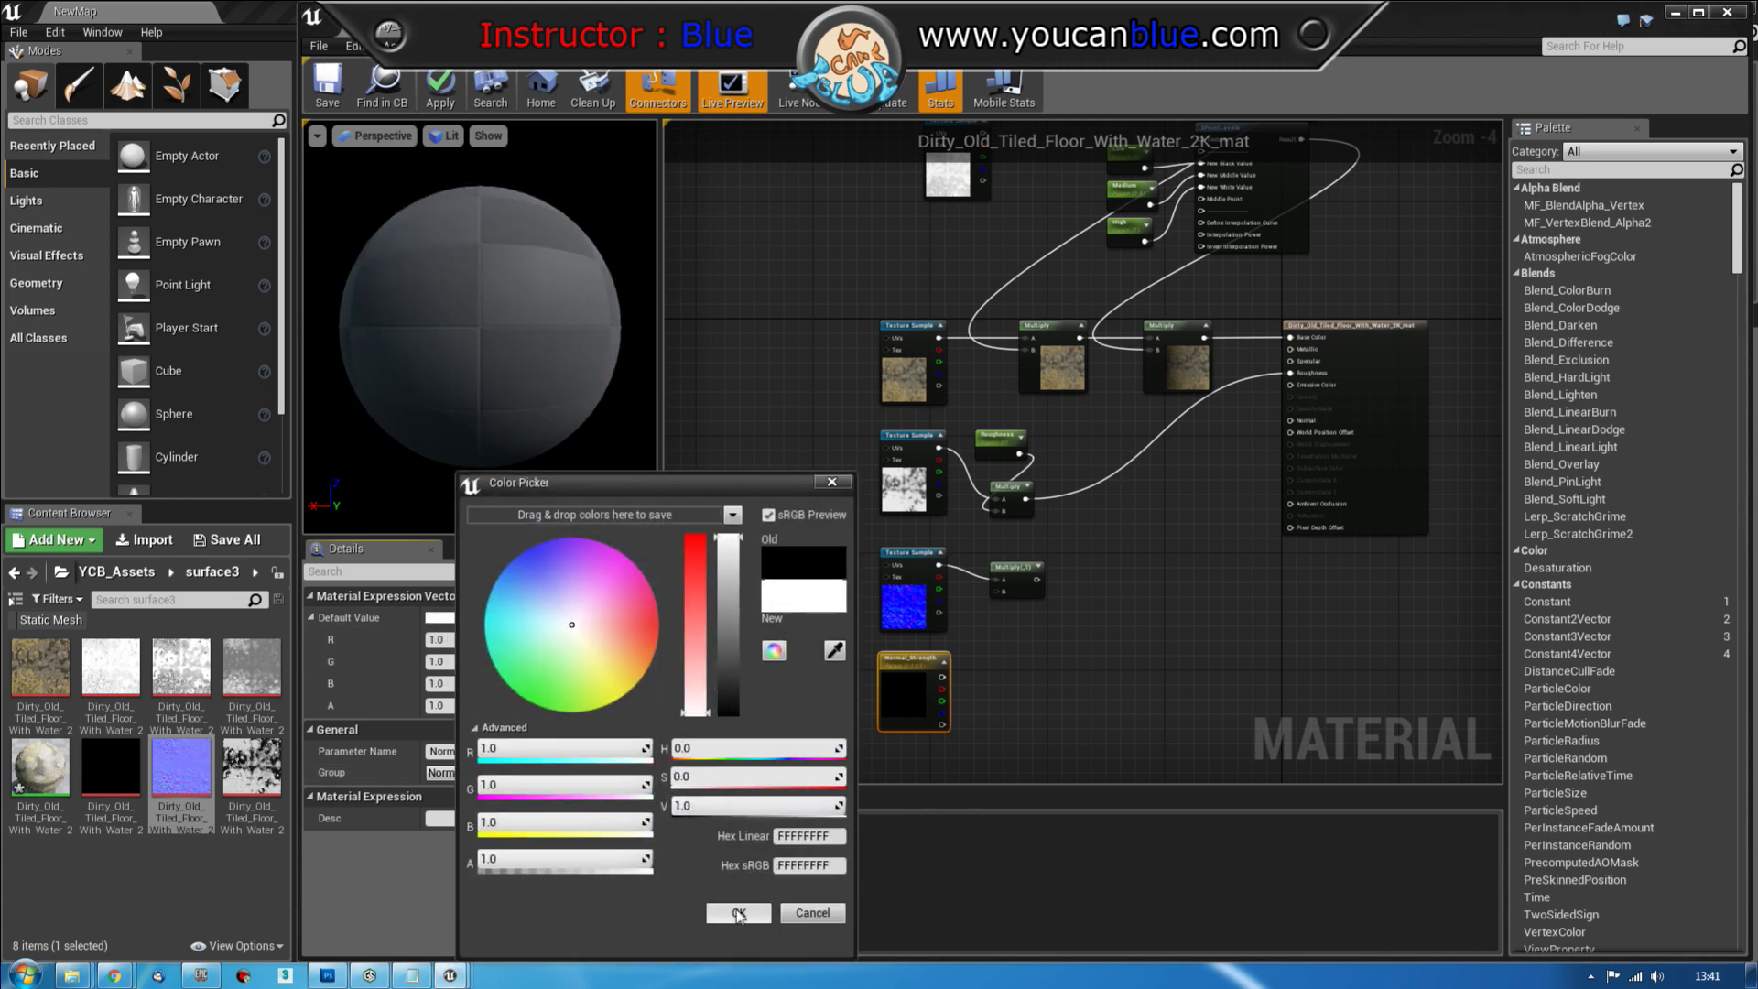
click(738, 913)
Connect Normal_Strength to the normal Multiply's B input and set its default value to R 2, G 2, B 0.5
mouse_move(941, 678)
mouse_down()
mouse_move(996, 589)
mouse_move(998, 606)
mouse_up()
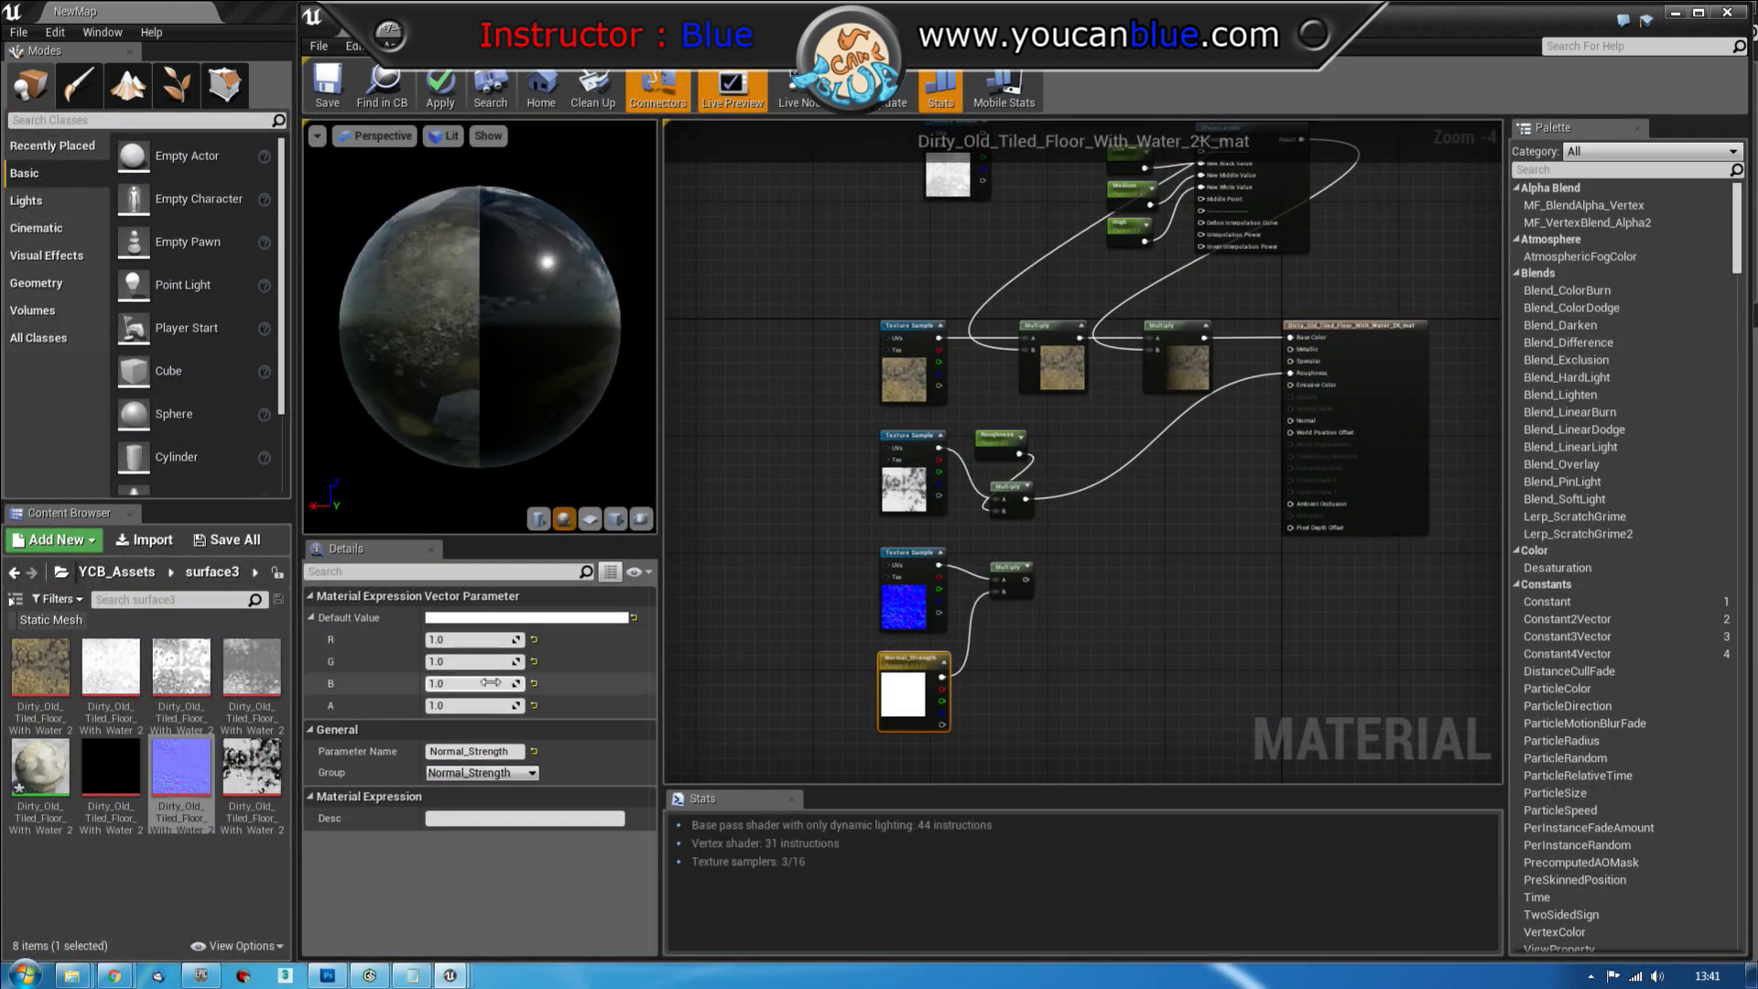
click(469, 640)
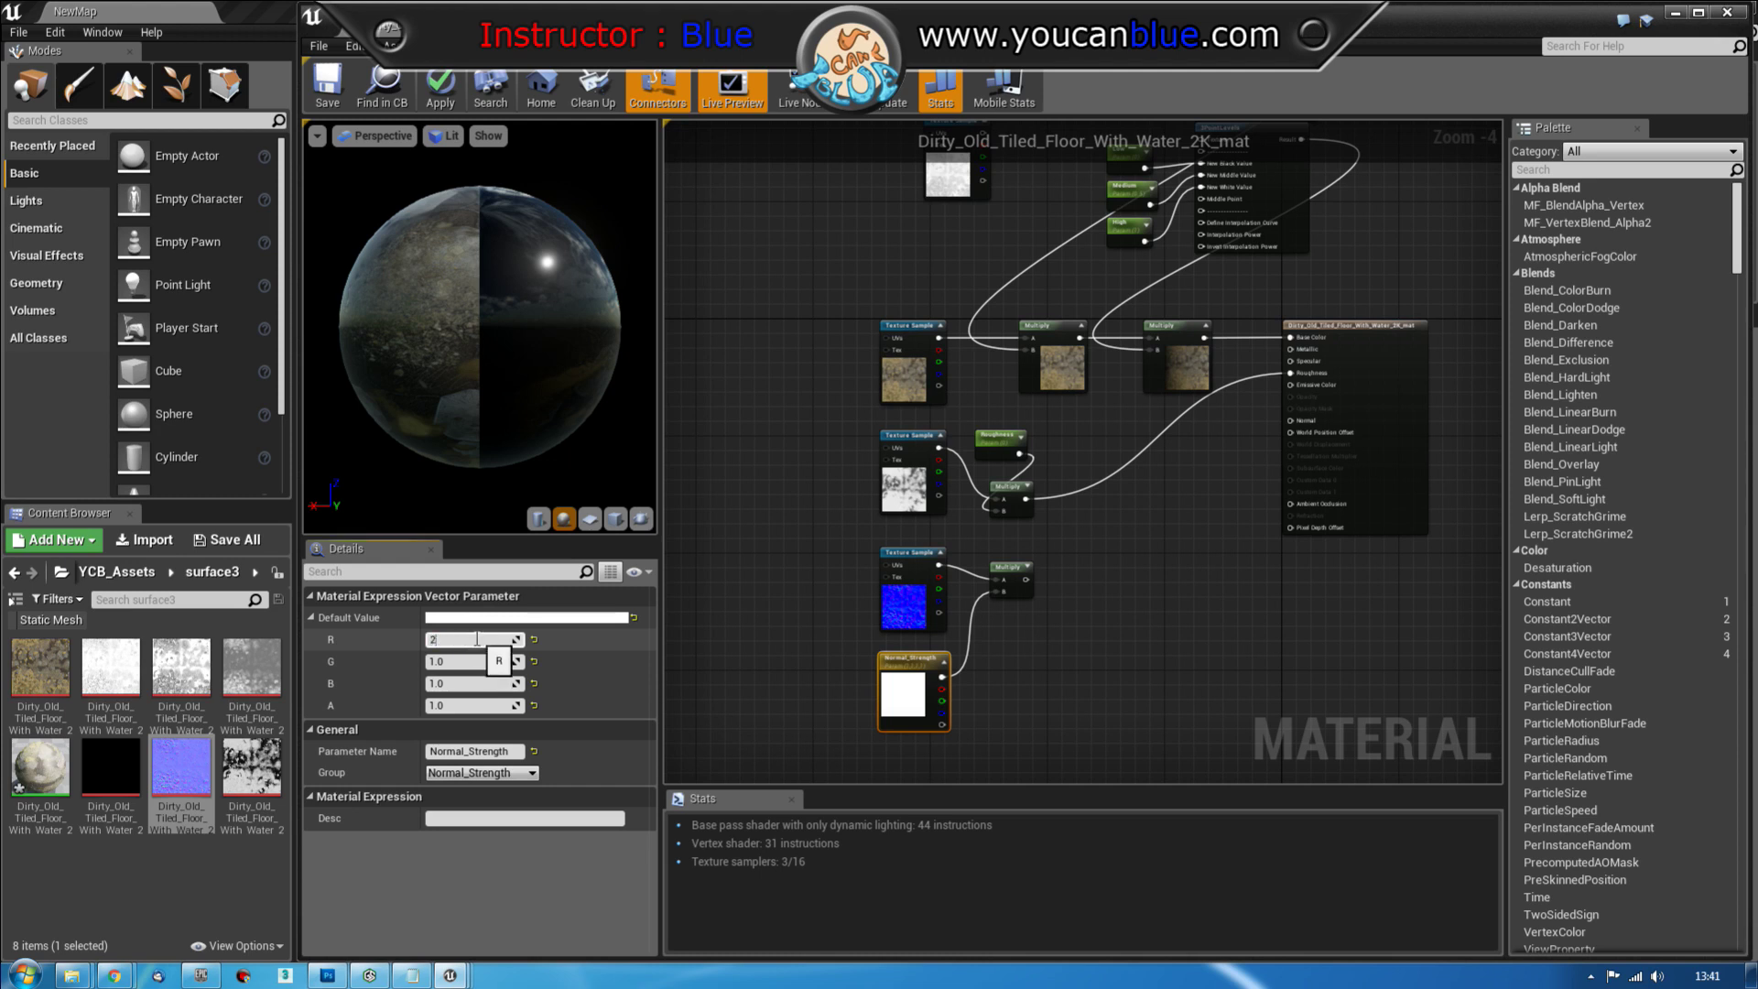
key(Tab)
text(2)
key(Tab)
text(0)
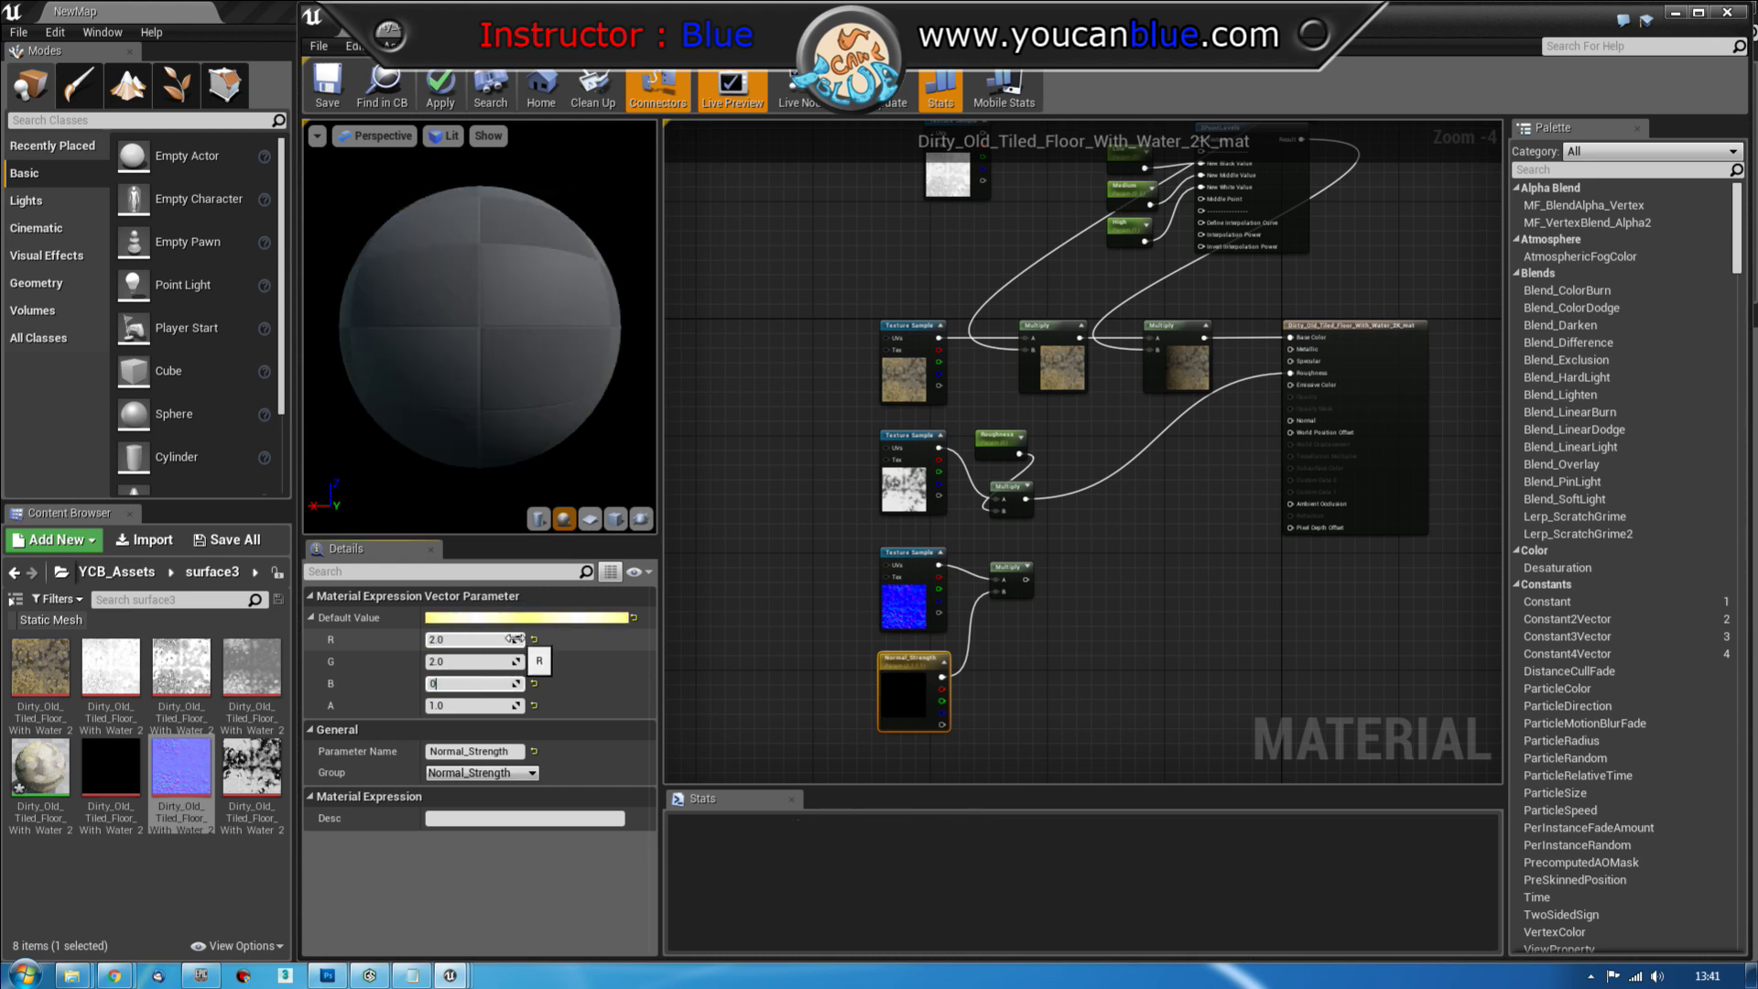
text(.5)
key(Return)
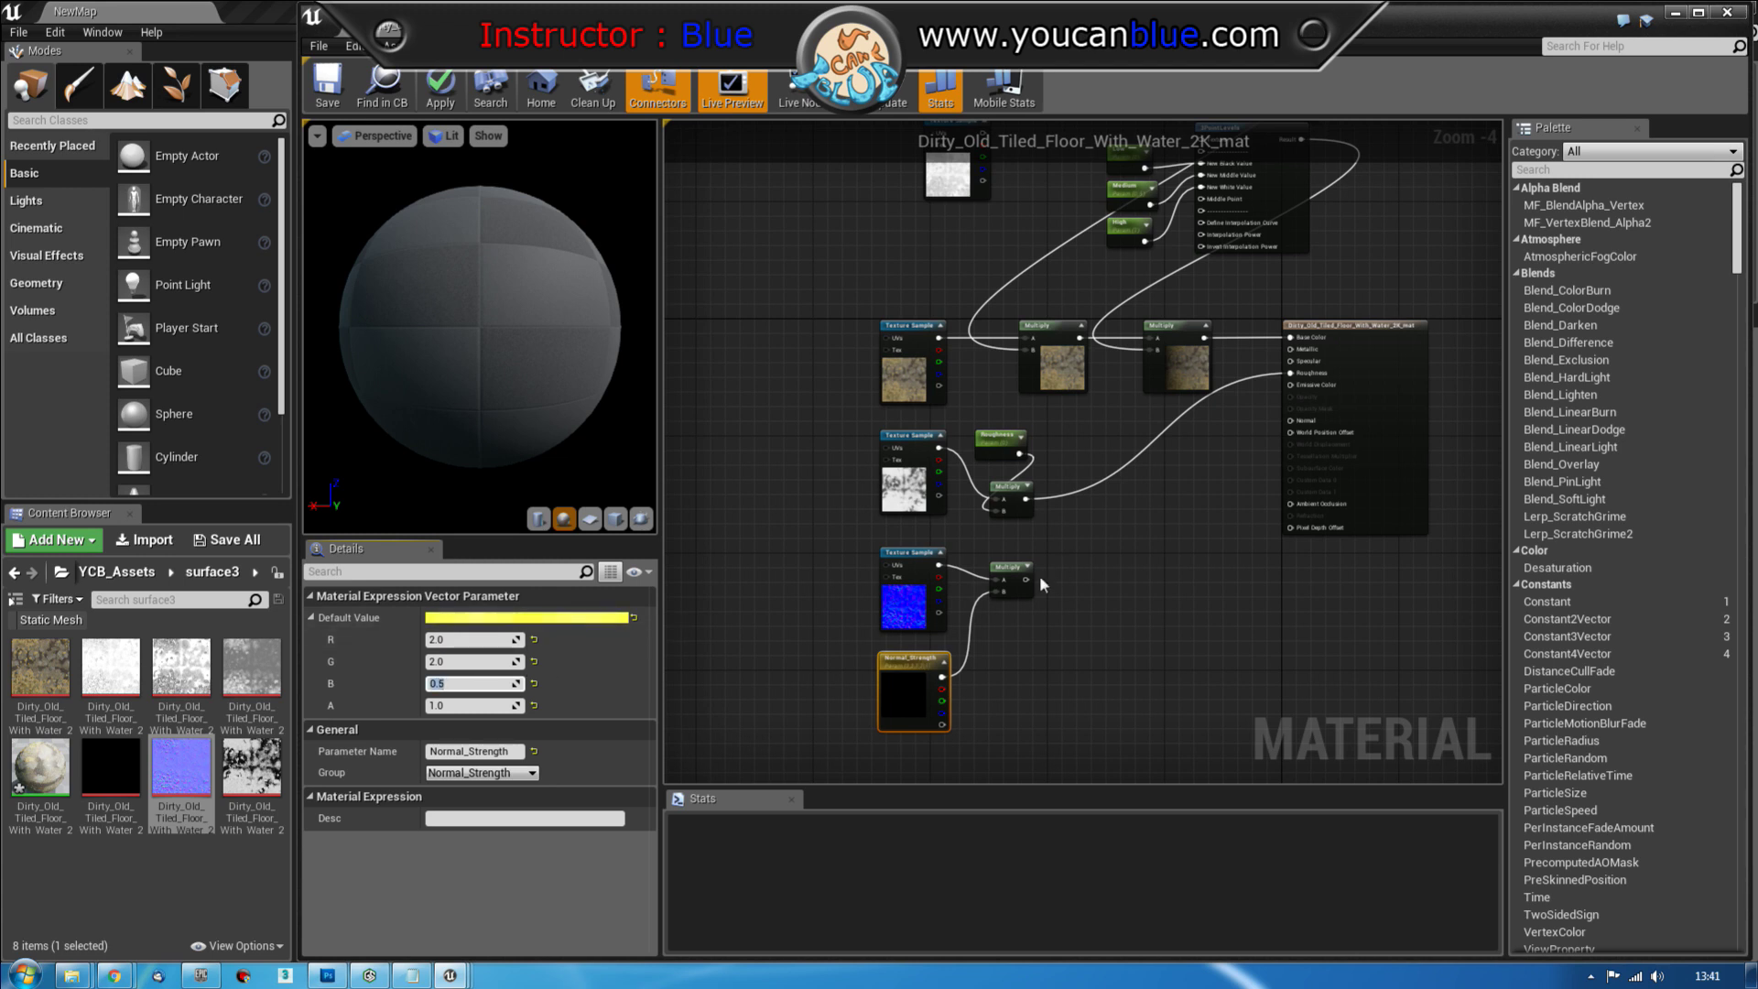
Connect the normal Multiply's output to the material's Normal input and inspect the result on the preview sphere
drag(1027, 580, 1287, 422)
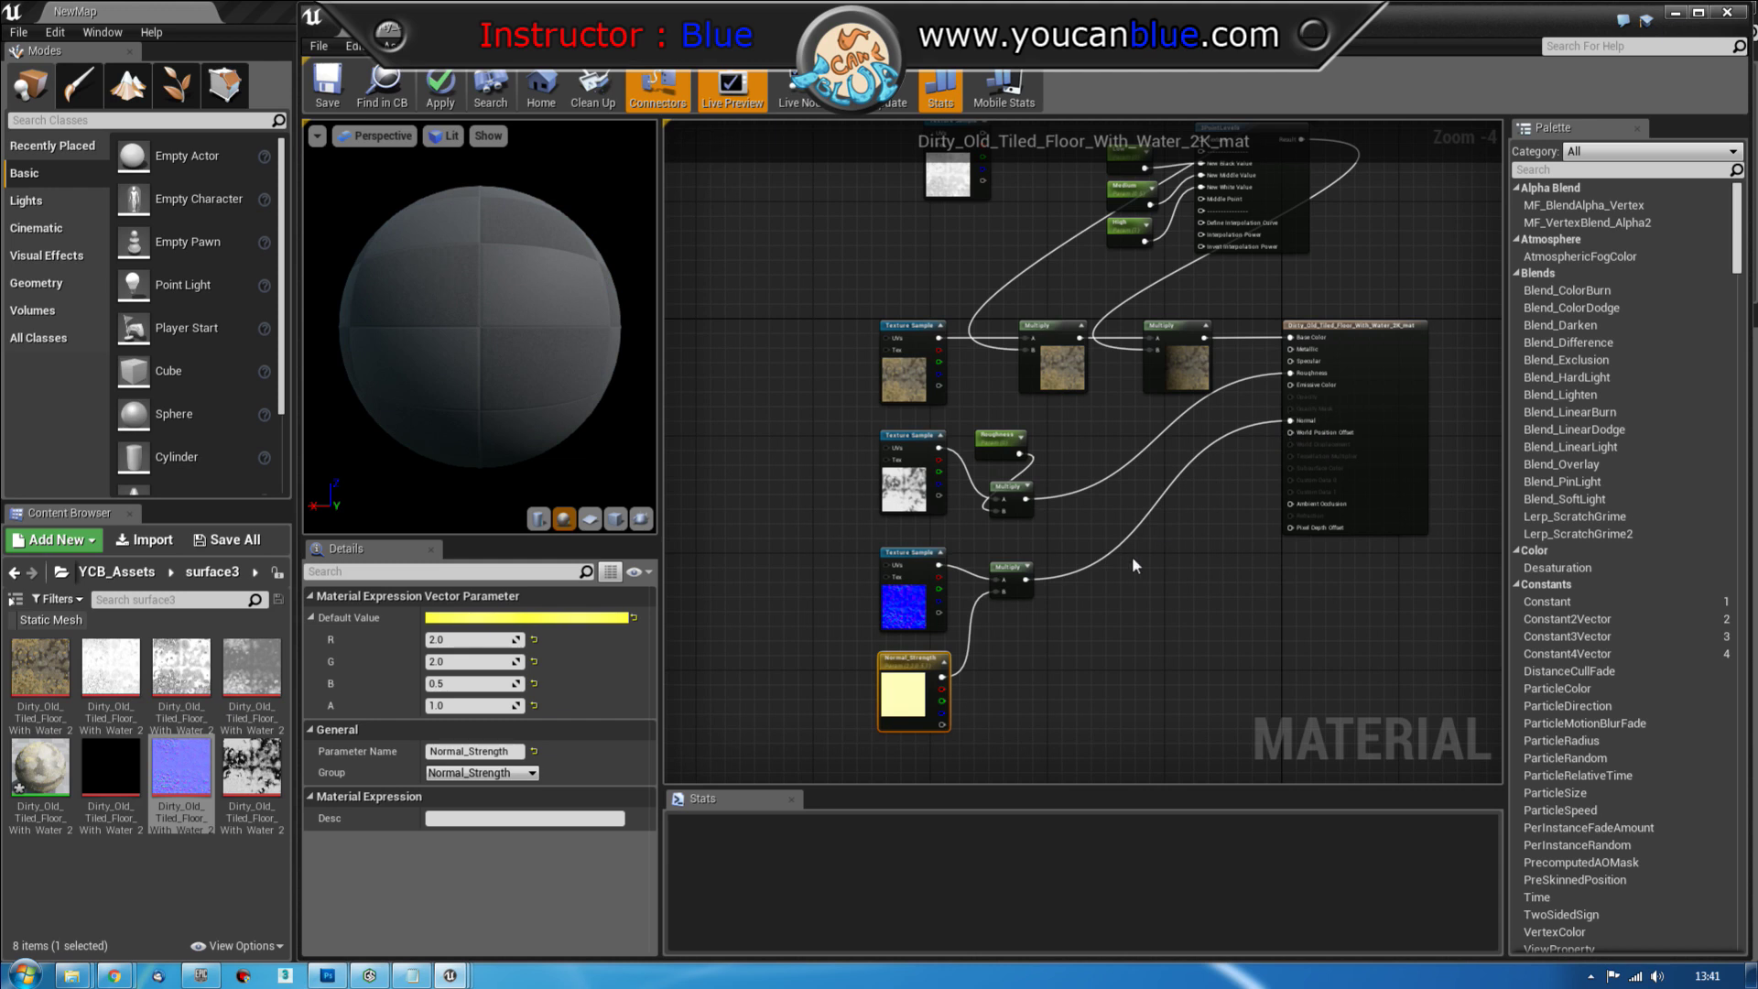
right_drag(1225, 540, 1196, 673)
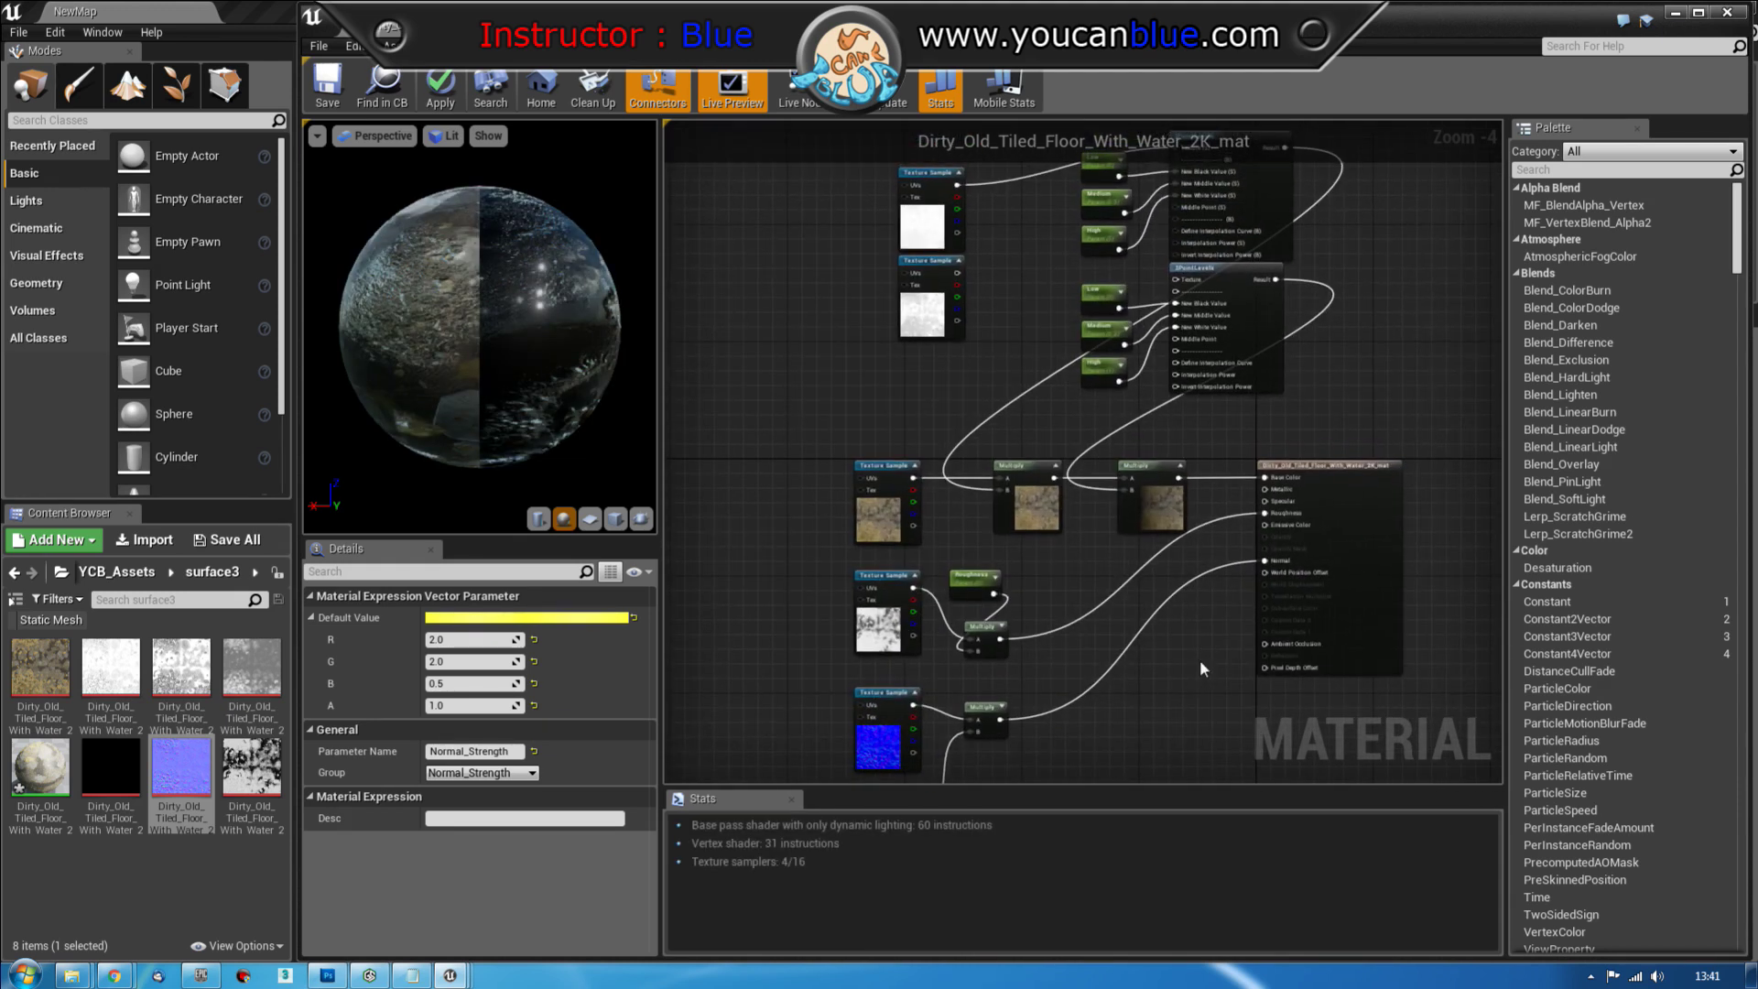
mouse_move(540, 323)
mouse_down()
mouse_move(554, 402)
mouse_move(641, 375)
mouse_move(615, 400)
mouse_move(536, 353)
mouse_move(581, 332)
mouse_move(568, 316)
mouse_up()
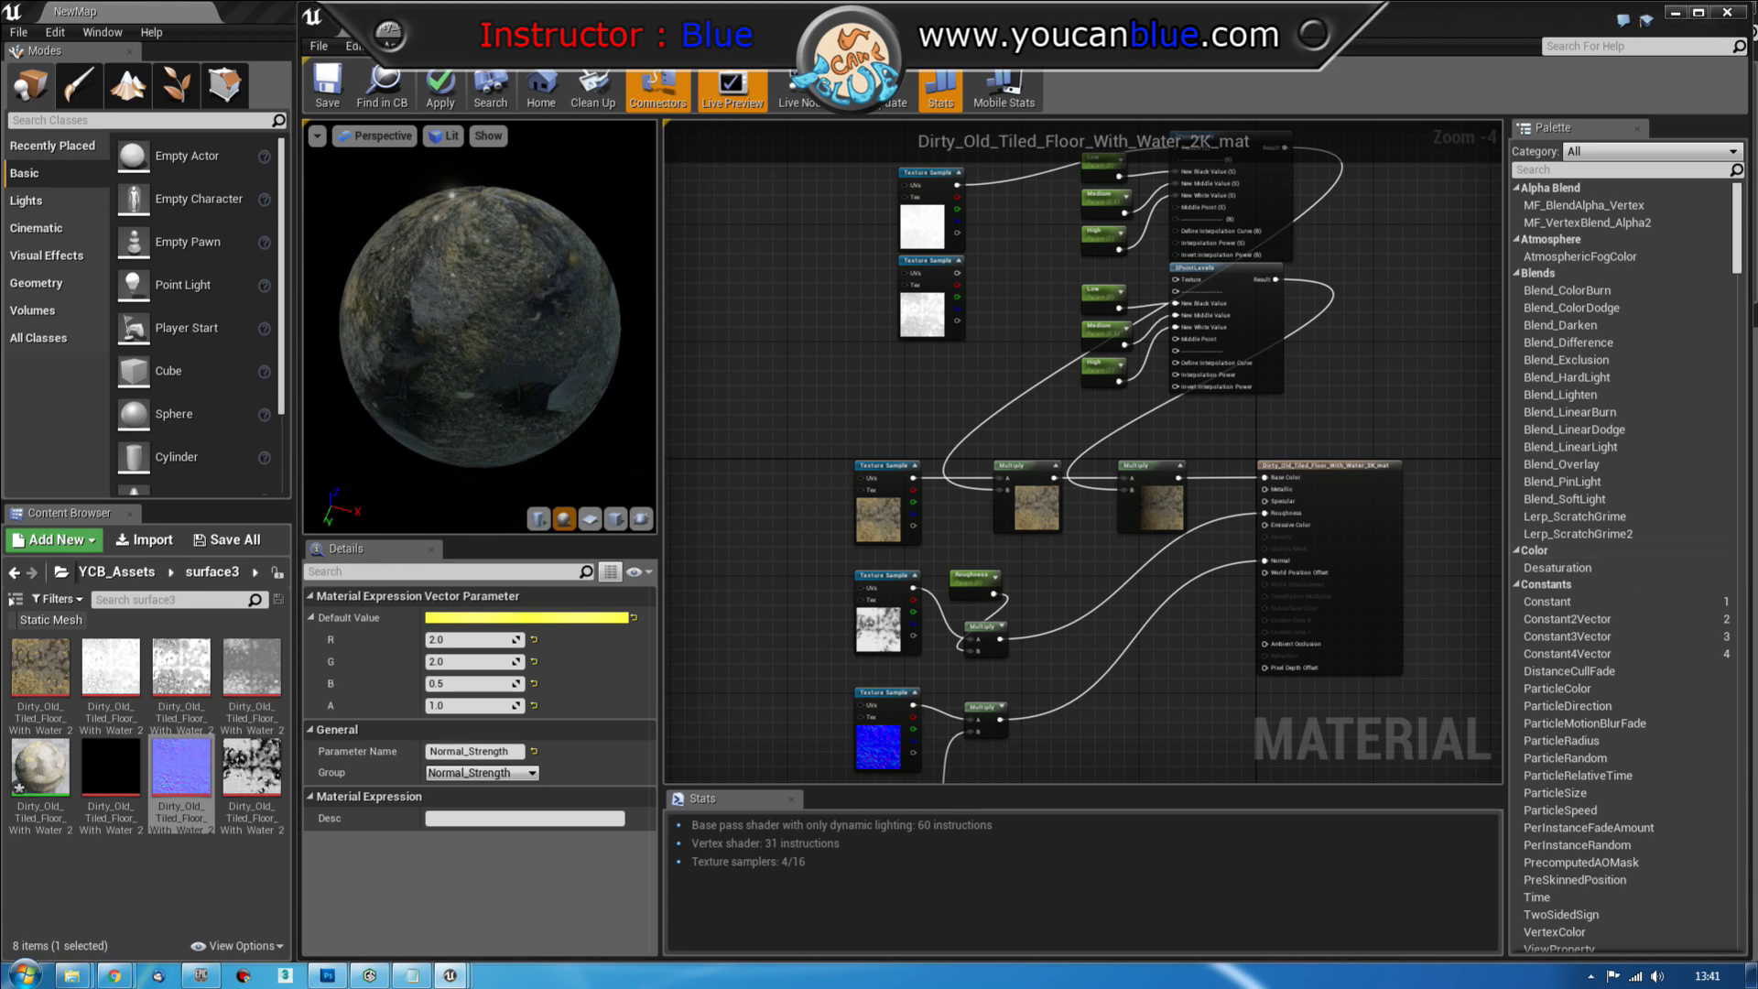
Set the material's D3D11 Tessellation Mode to PN Triangles and disable Adaptive Tessellation
right_drag(1196, 713, 1257, 334)
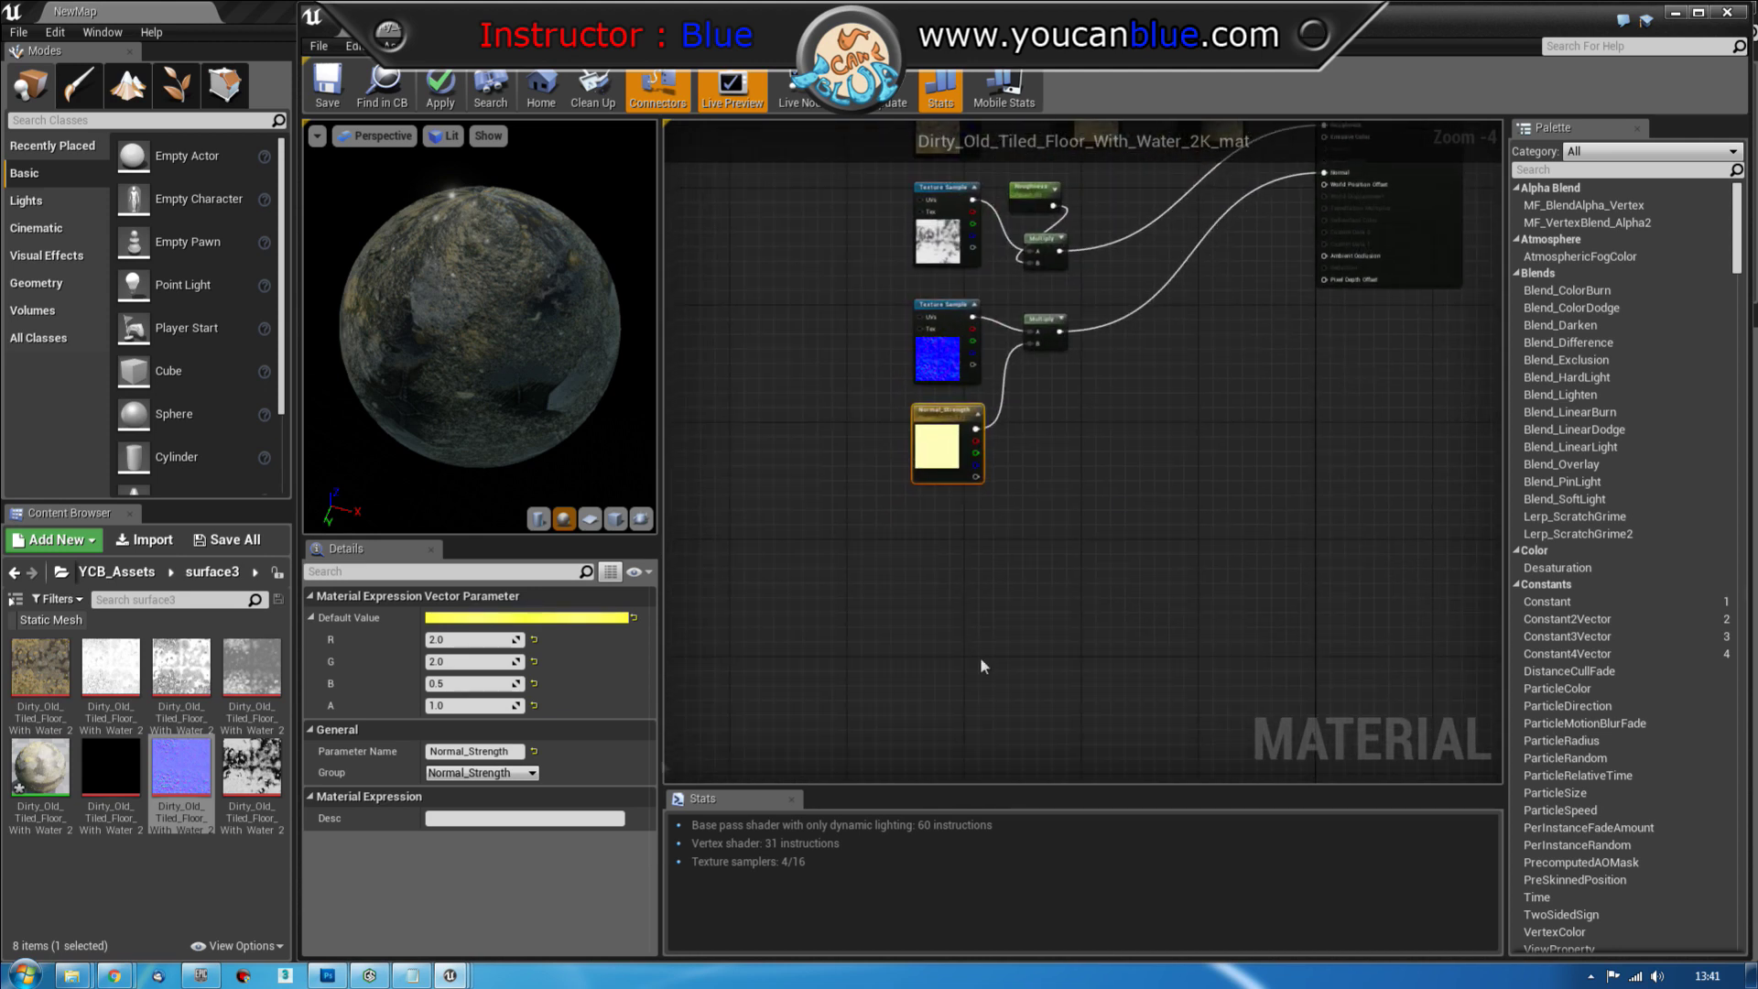
click(1462, 269)
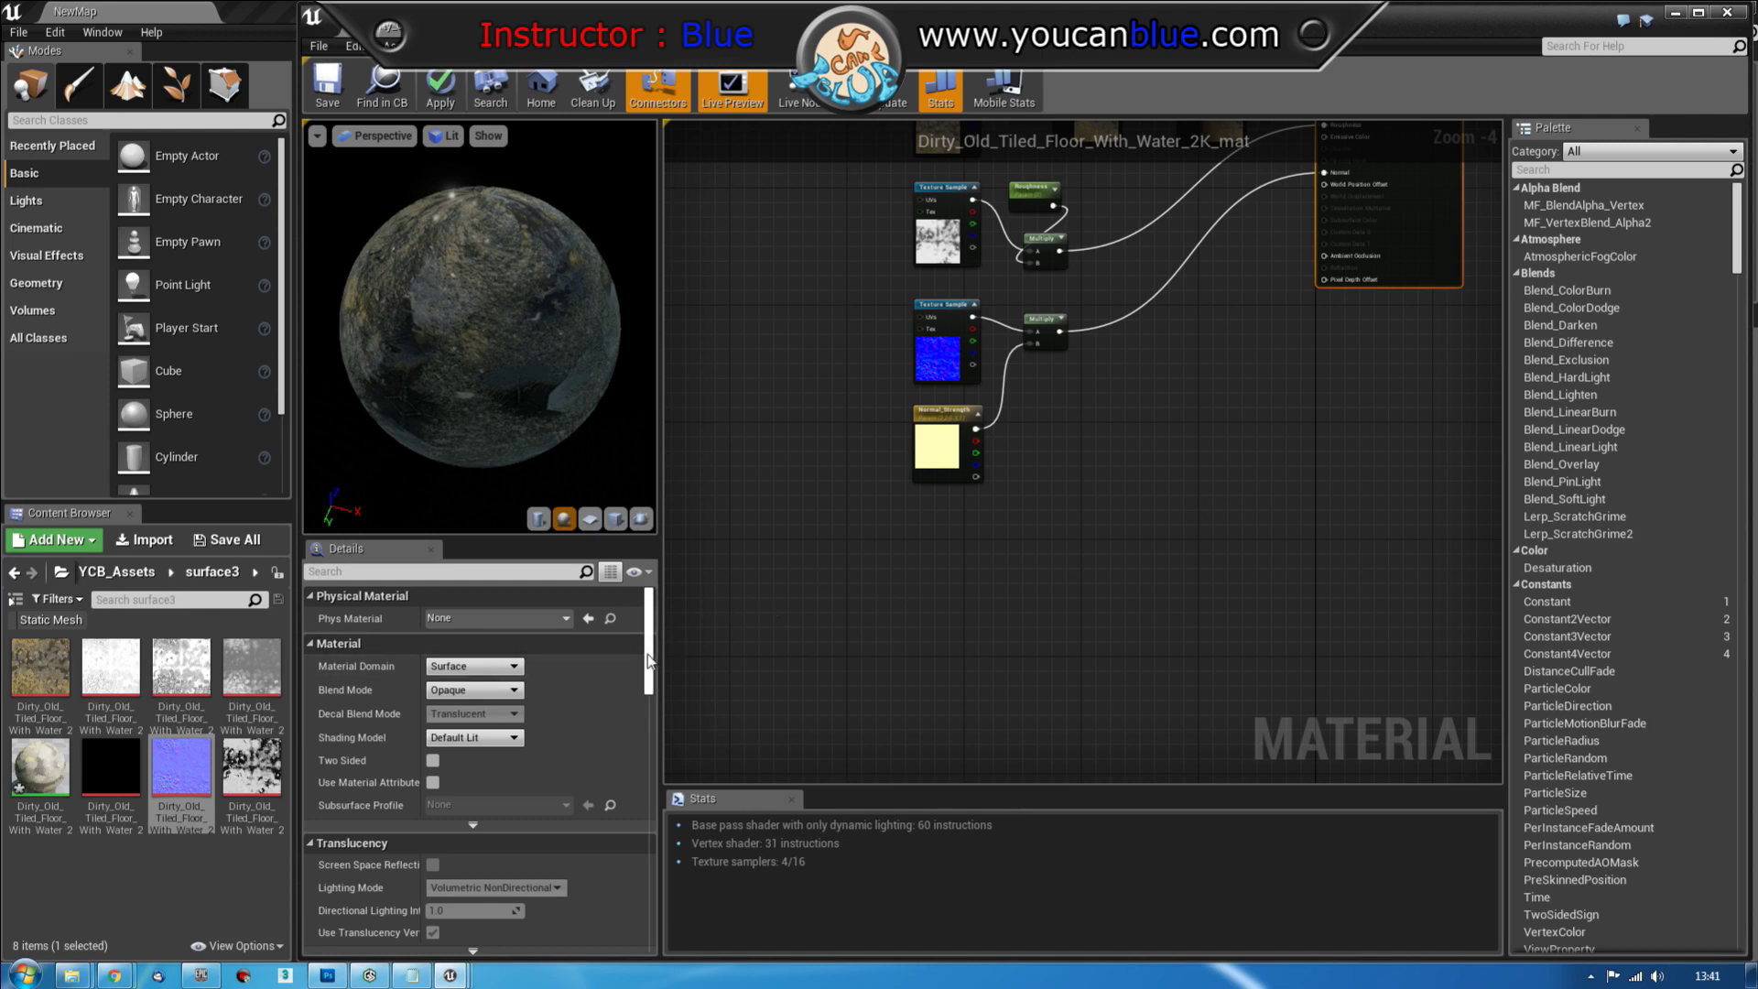
drag(646, 688, 636, 837)
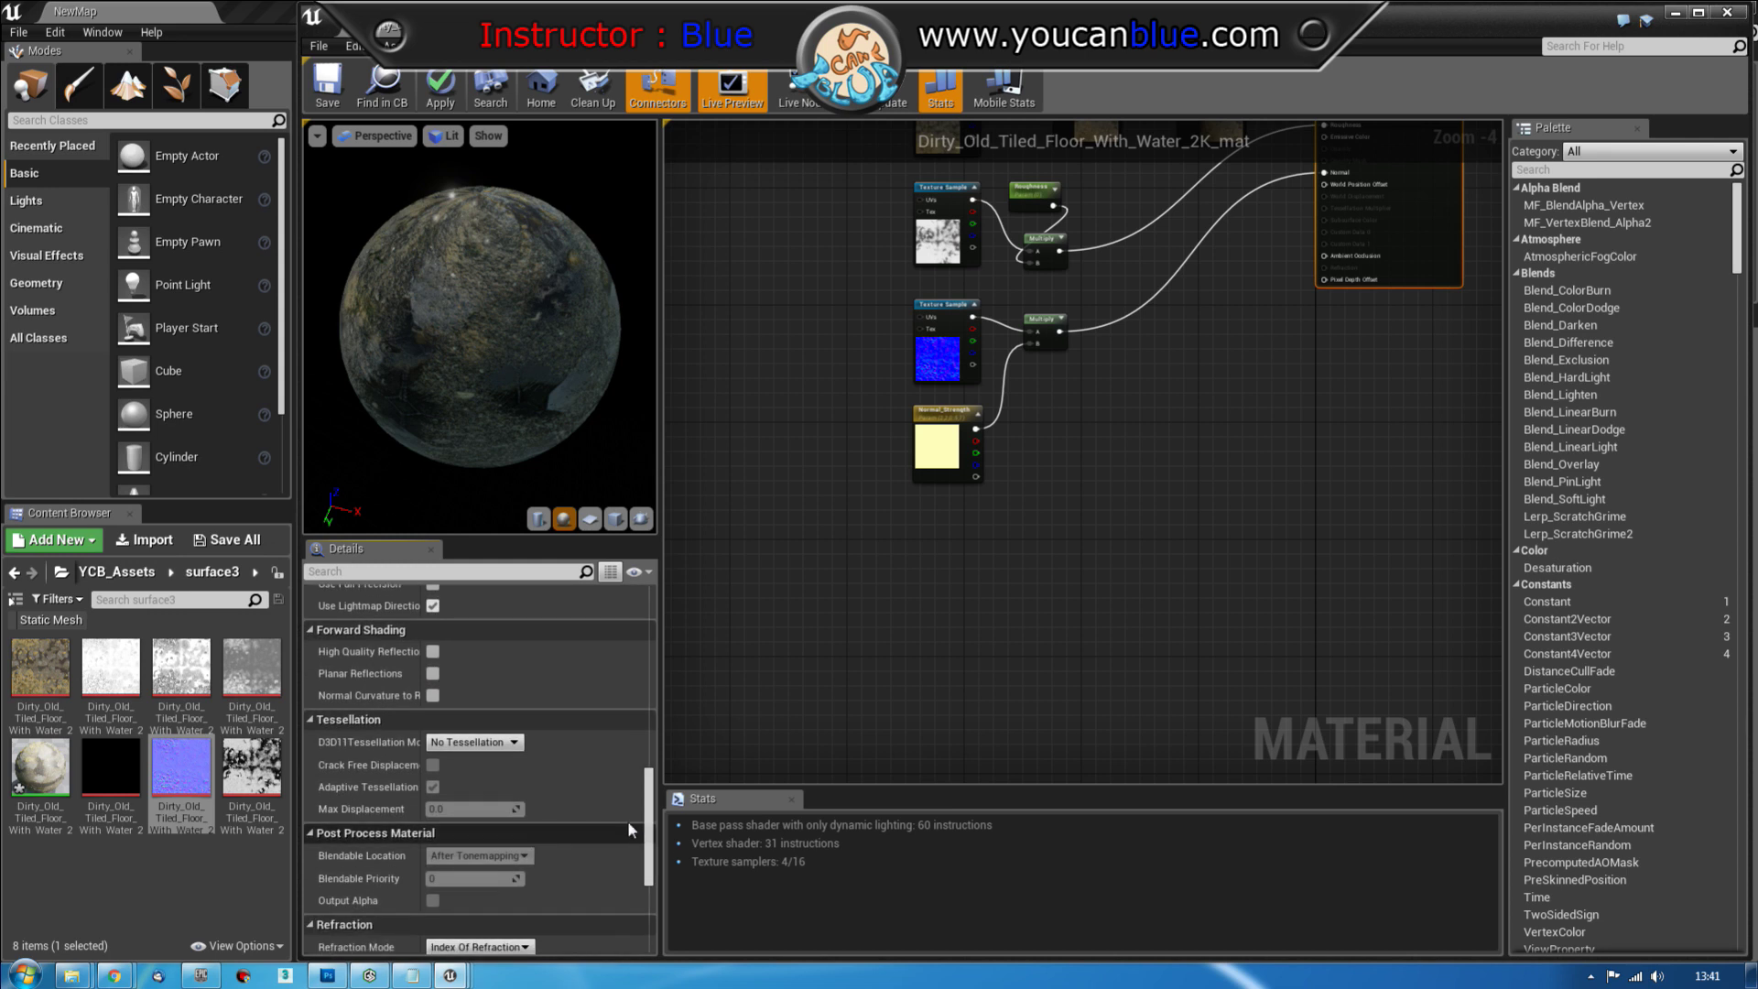
click(519, 749)
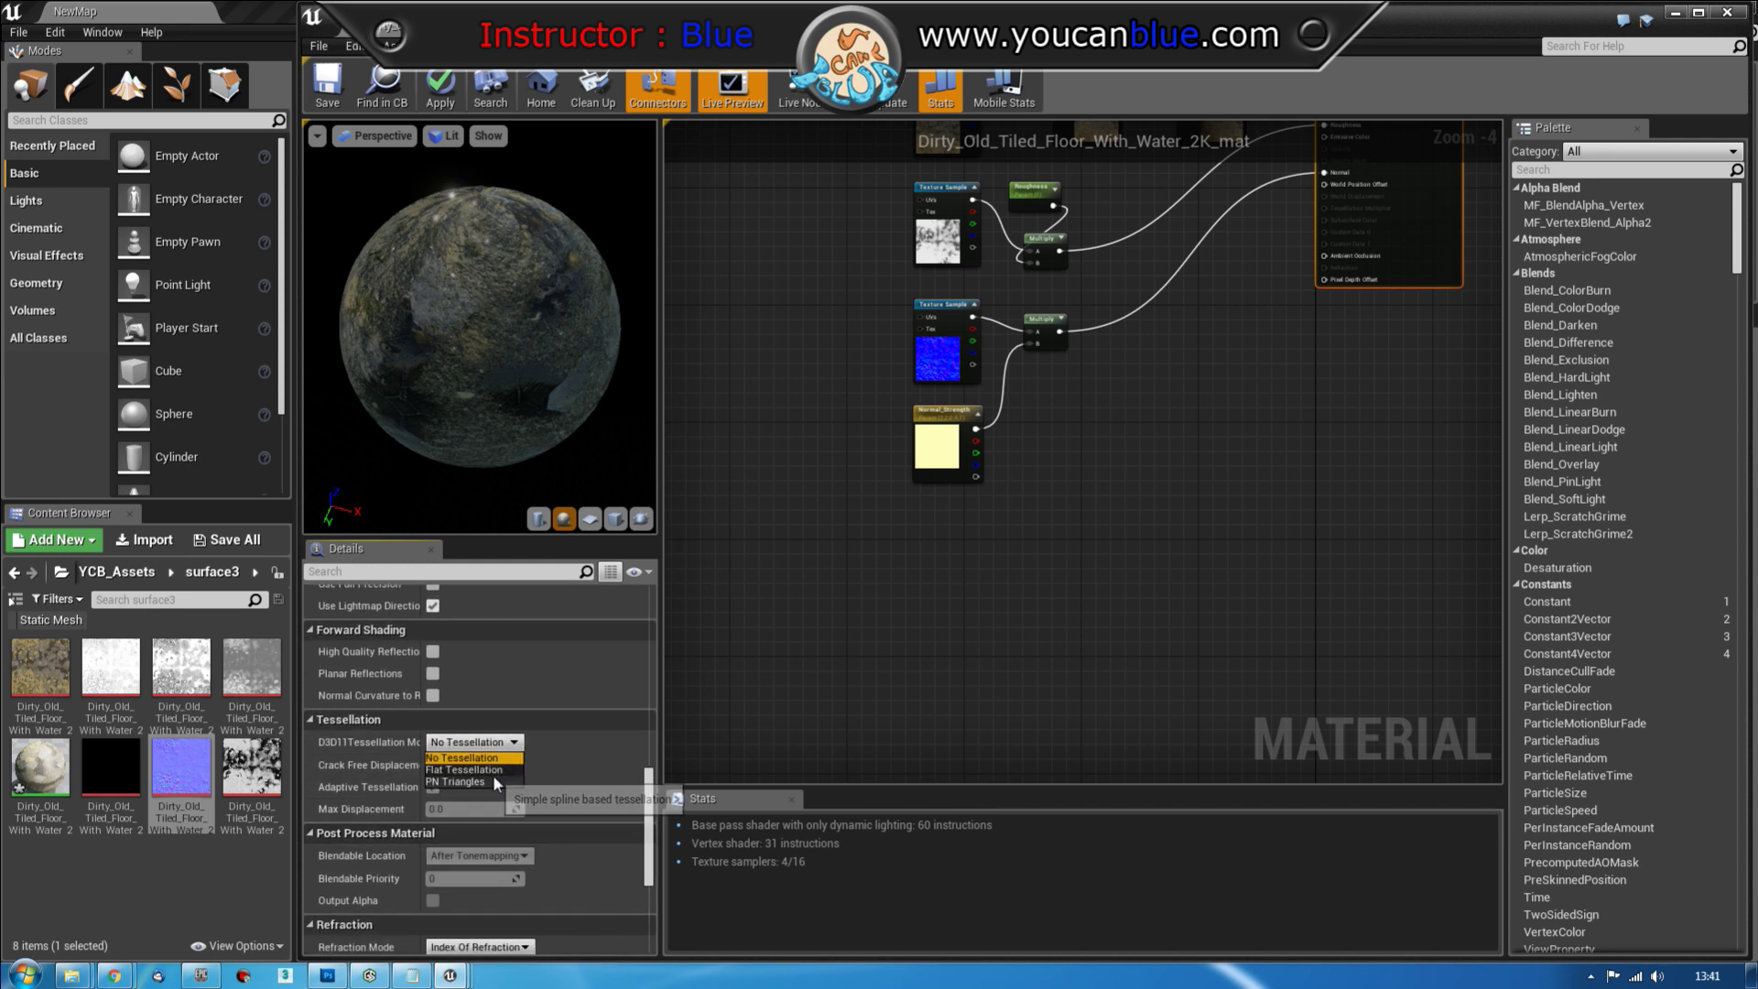
click(492, 780)
click(434, 787)
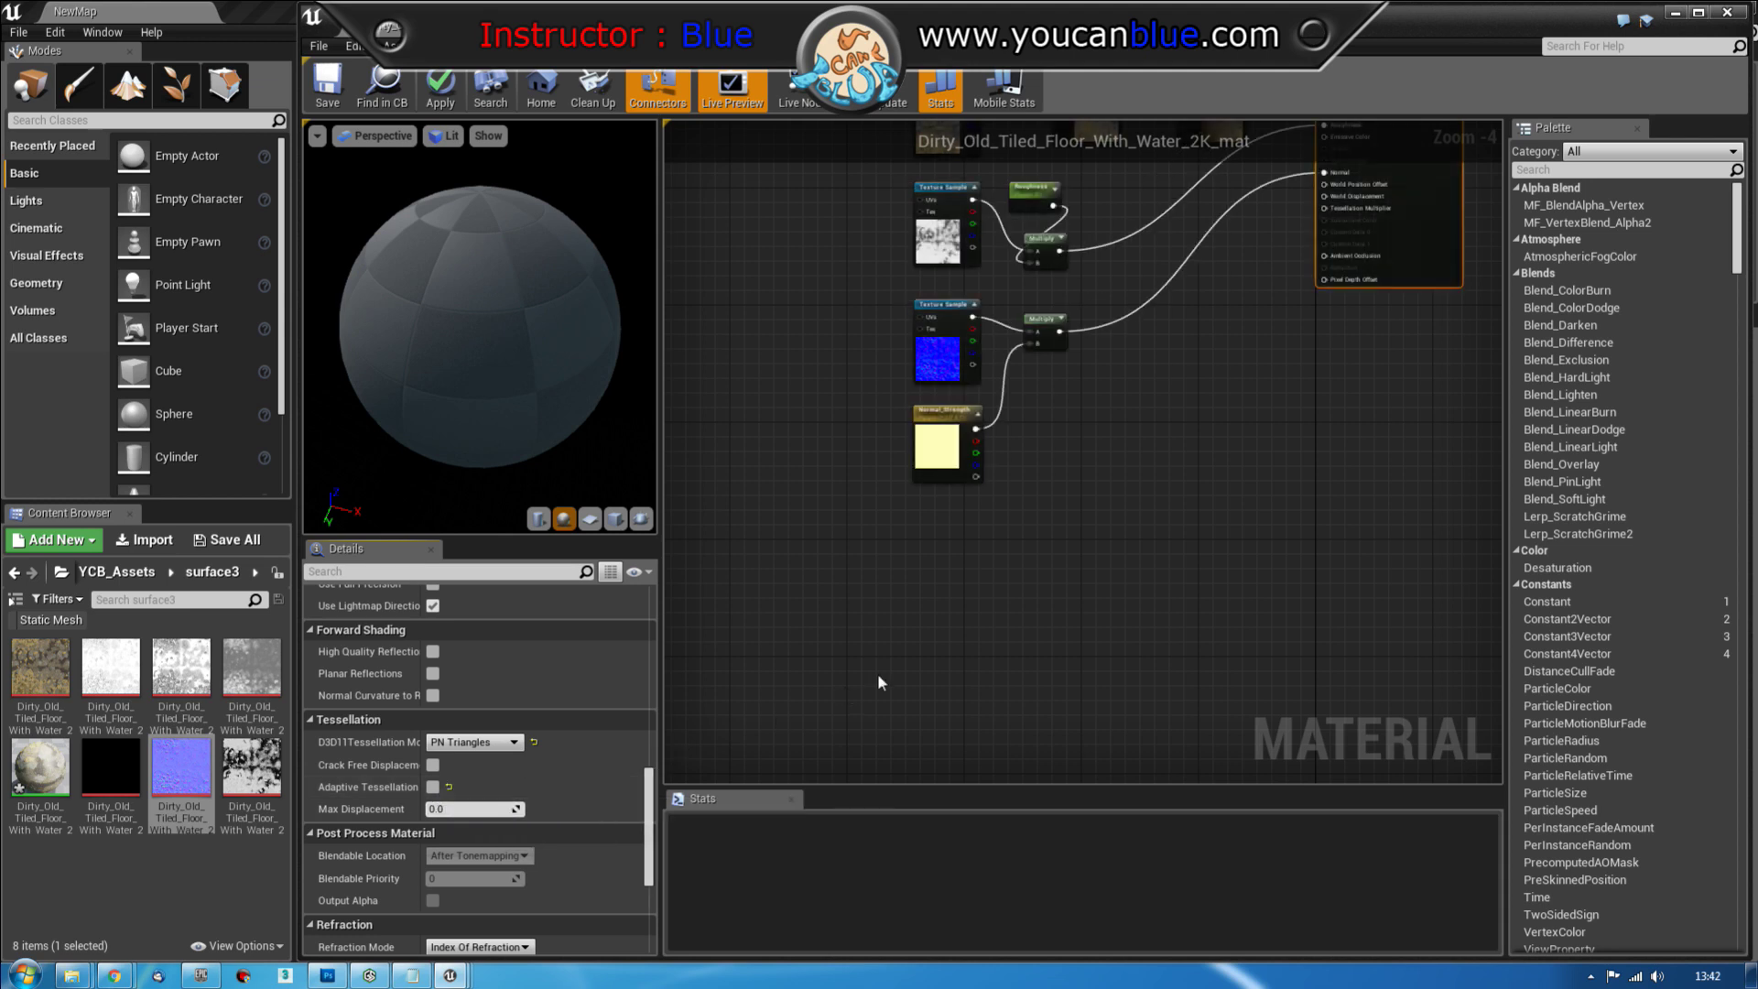
right_drag(1102, 502, 1052, 431)
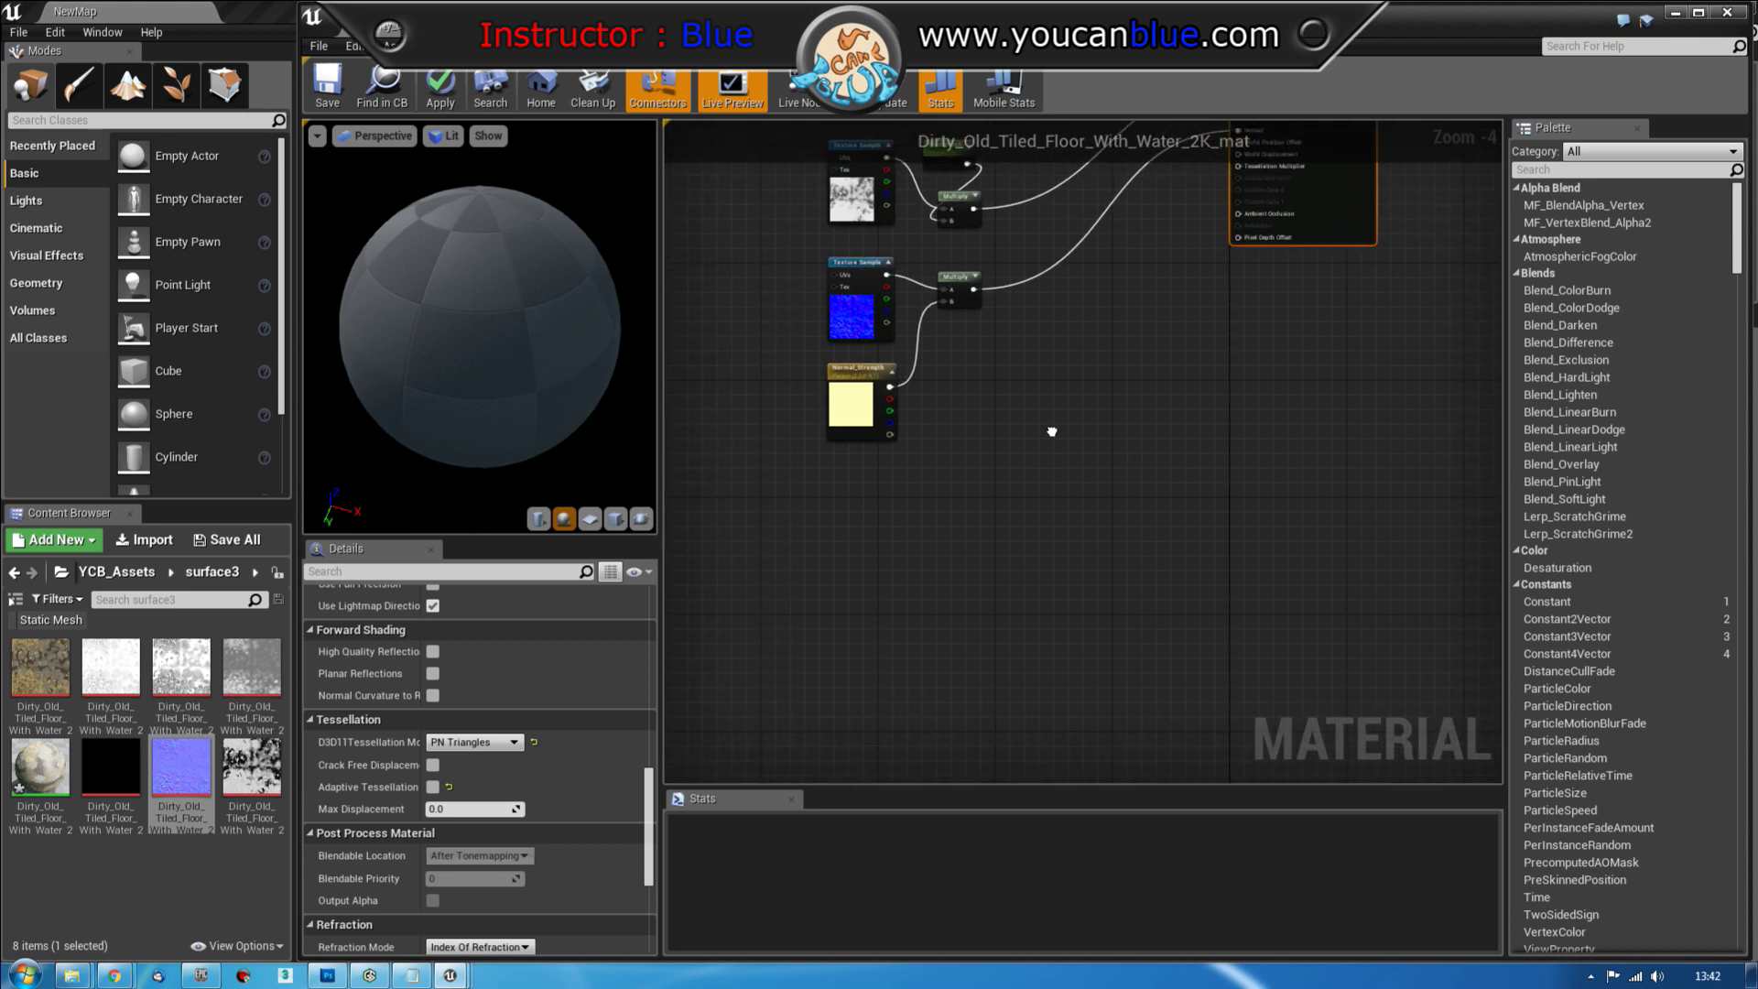
double_click(862, 422)
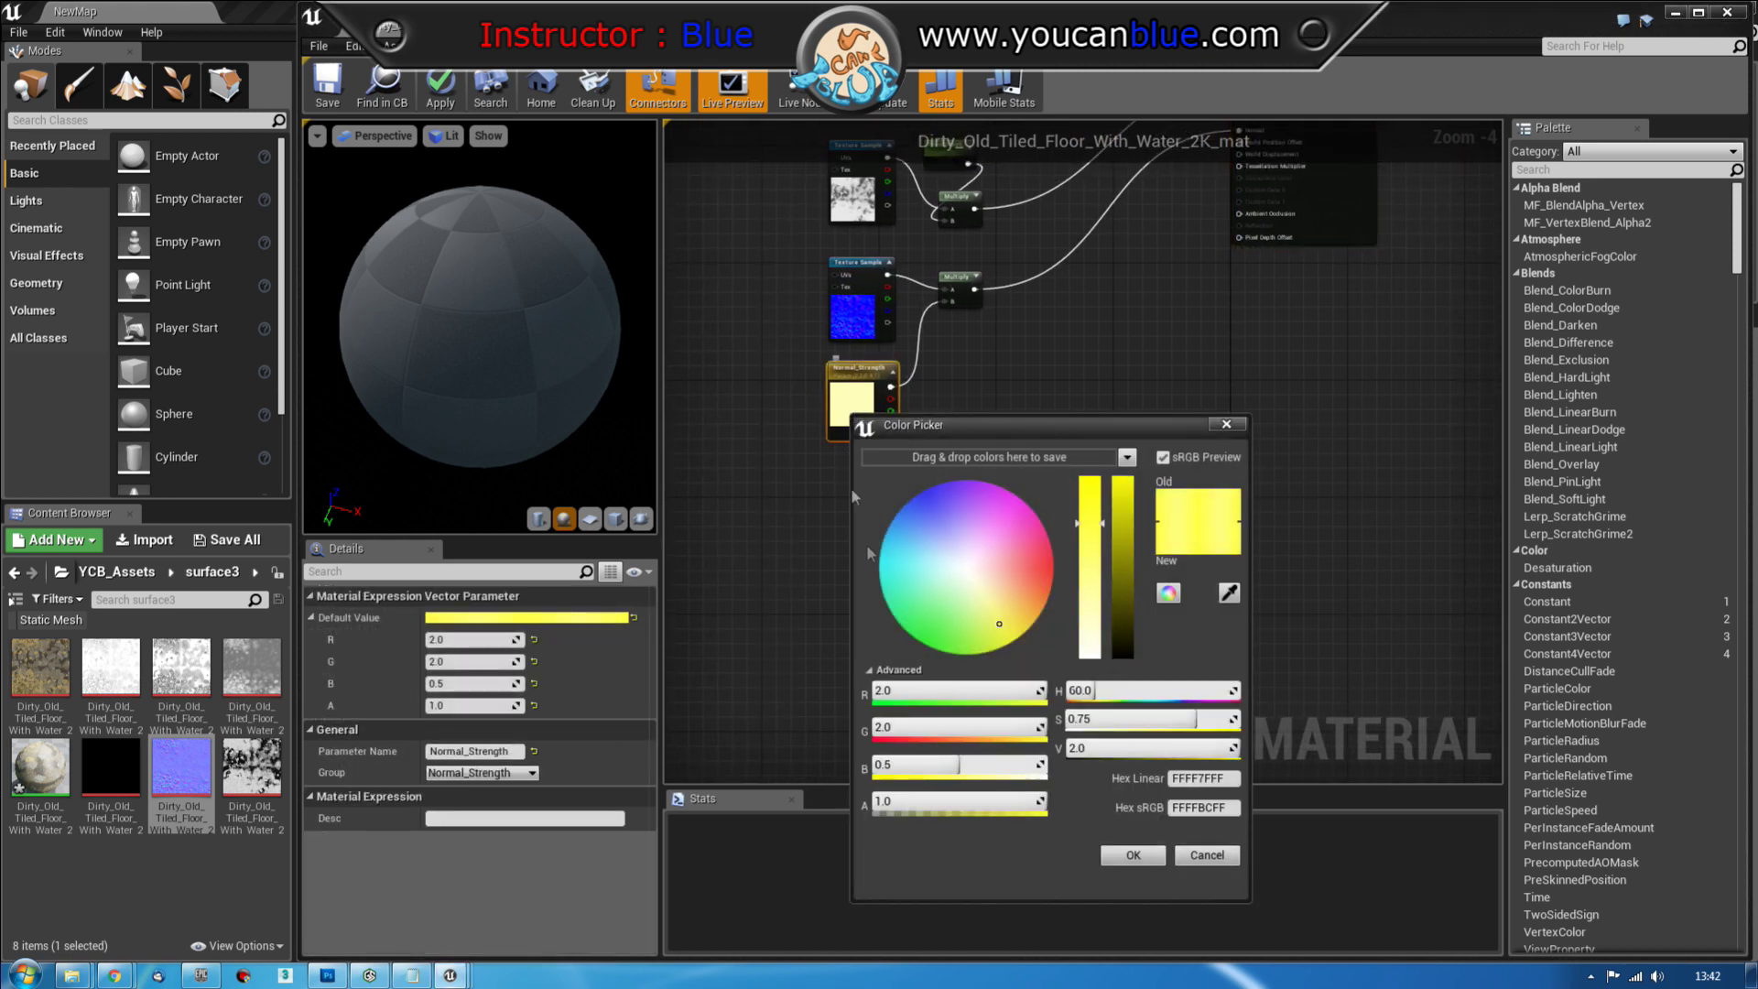
drag(1090, 589, 1090, 685)
click(1196, 851)
key(ctrl+z)
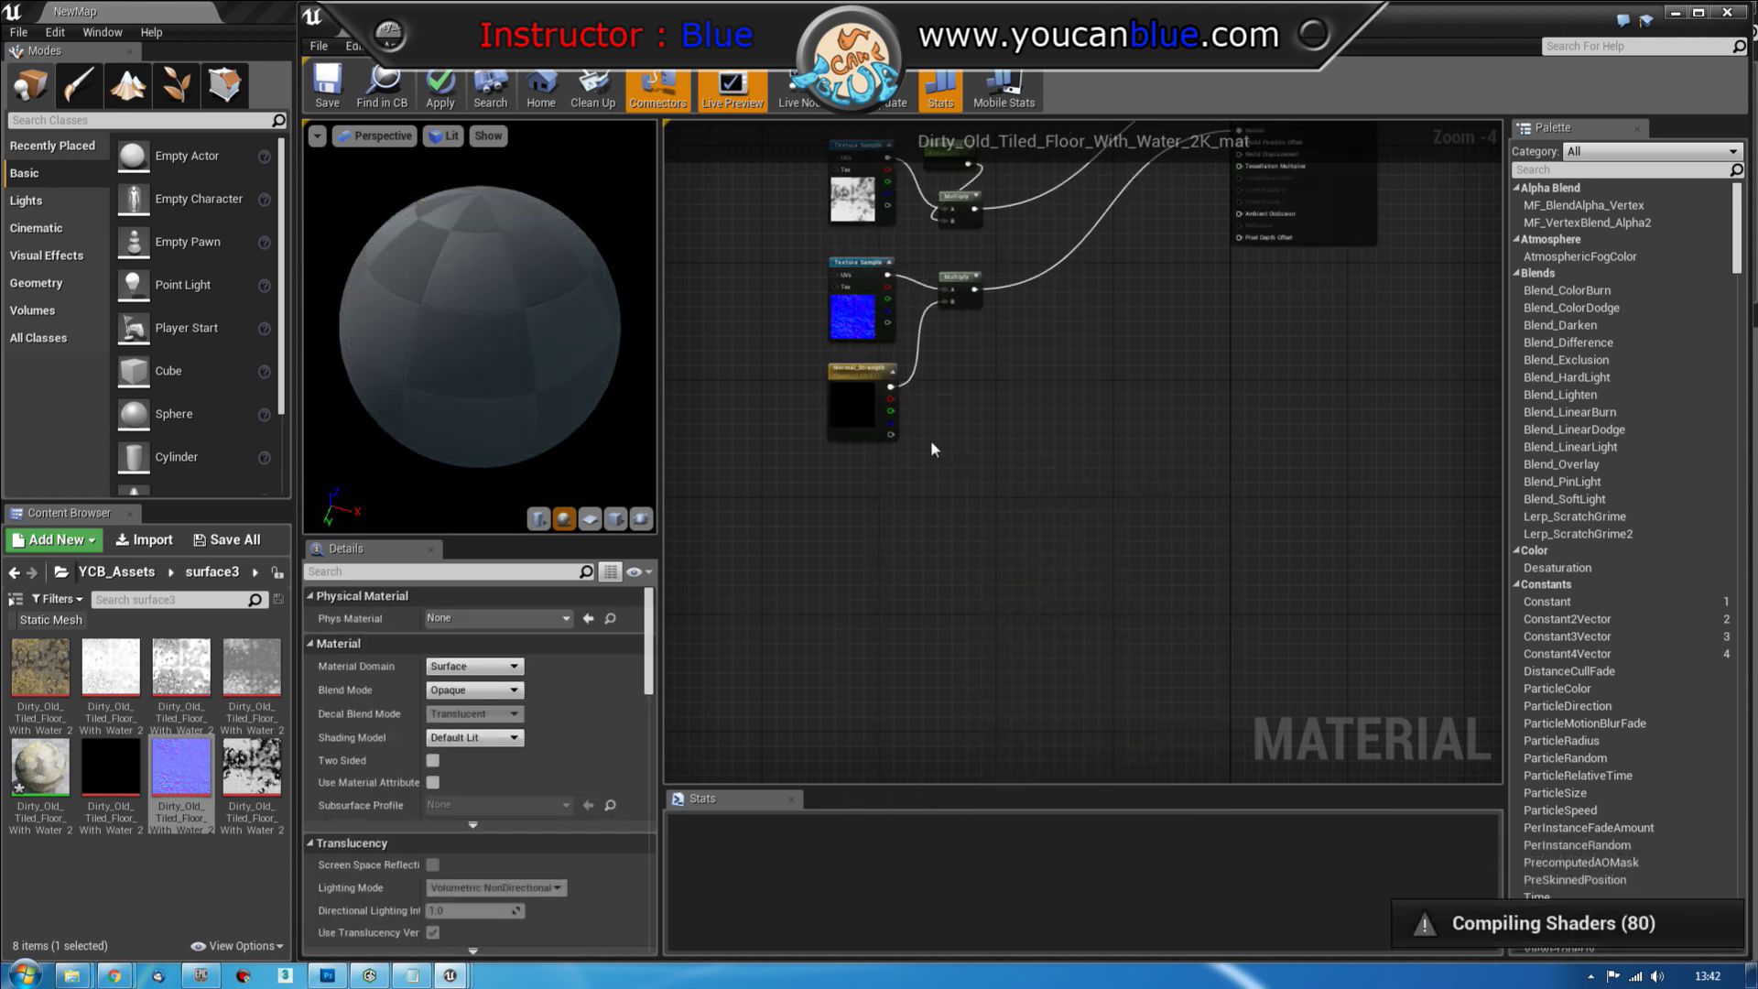
click(852, 399)
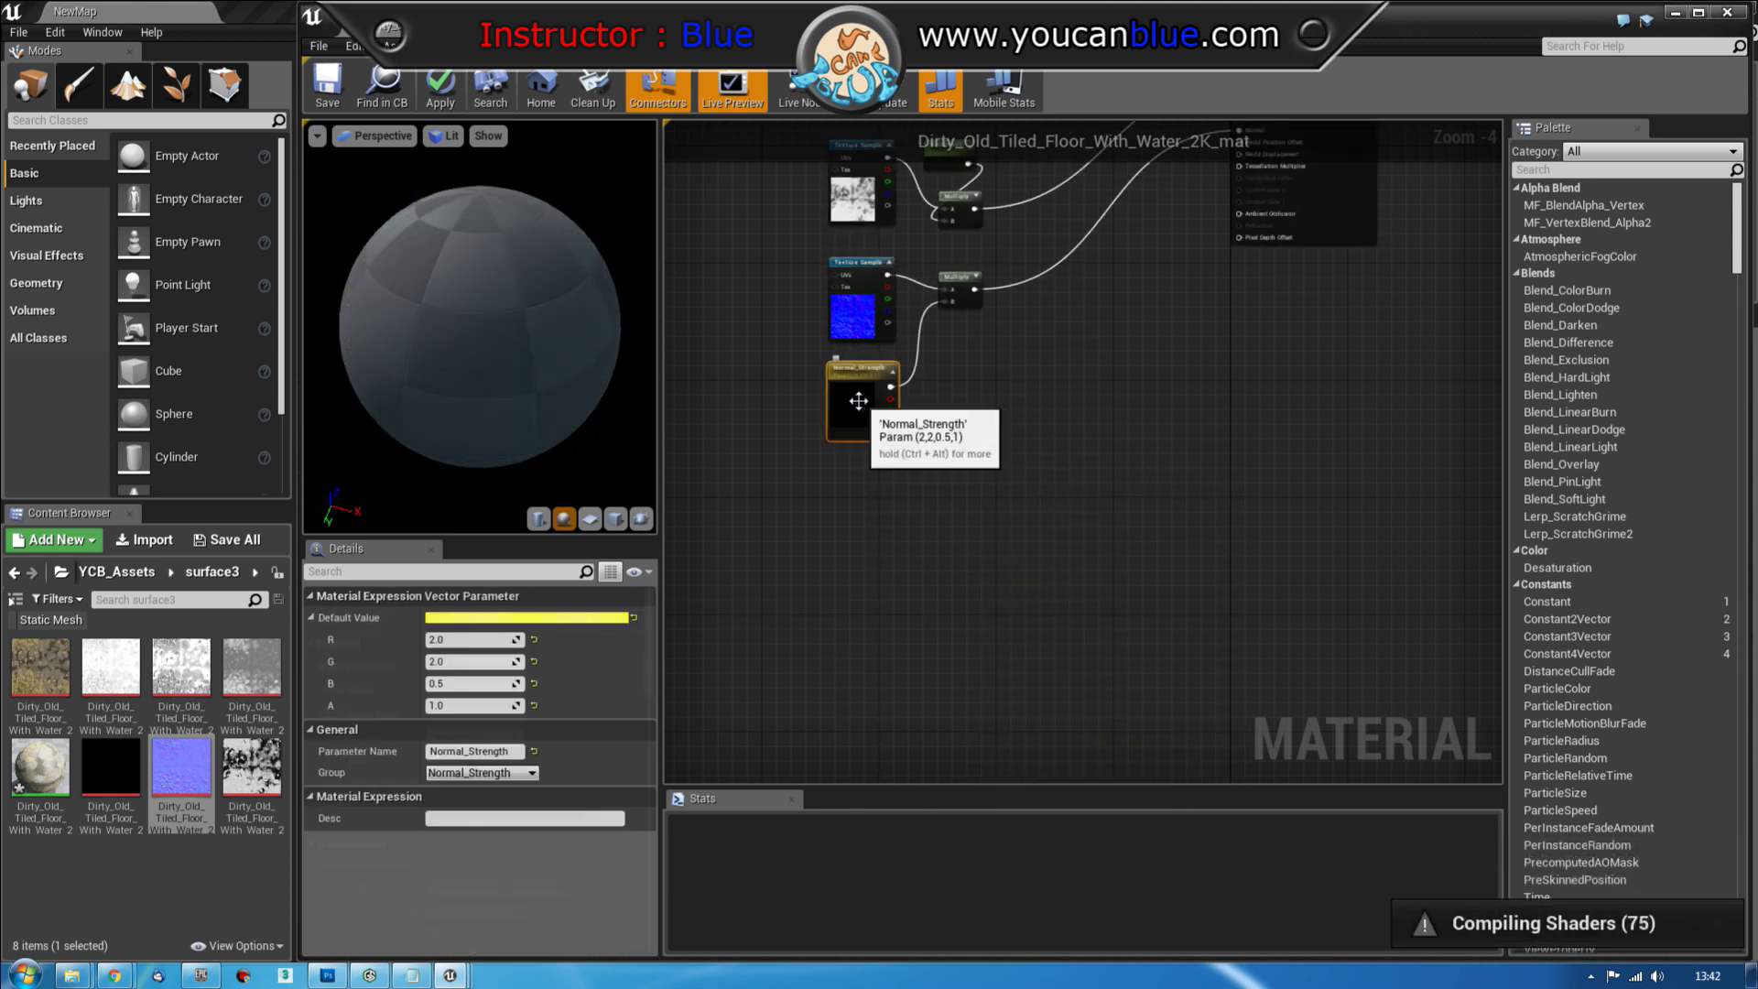
click(1156, 602)
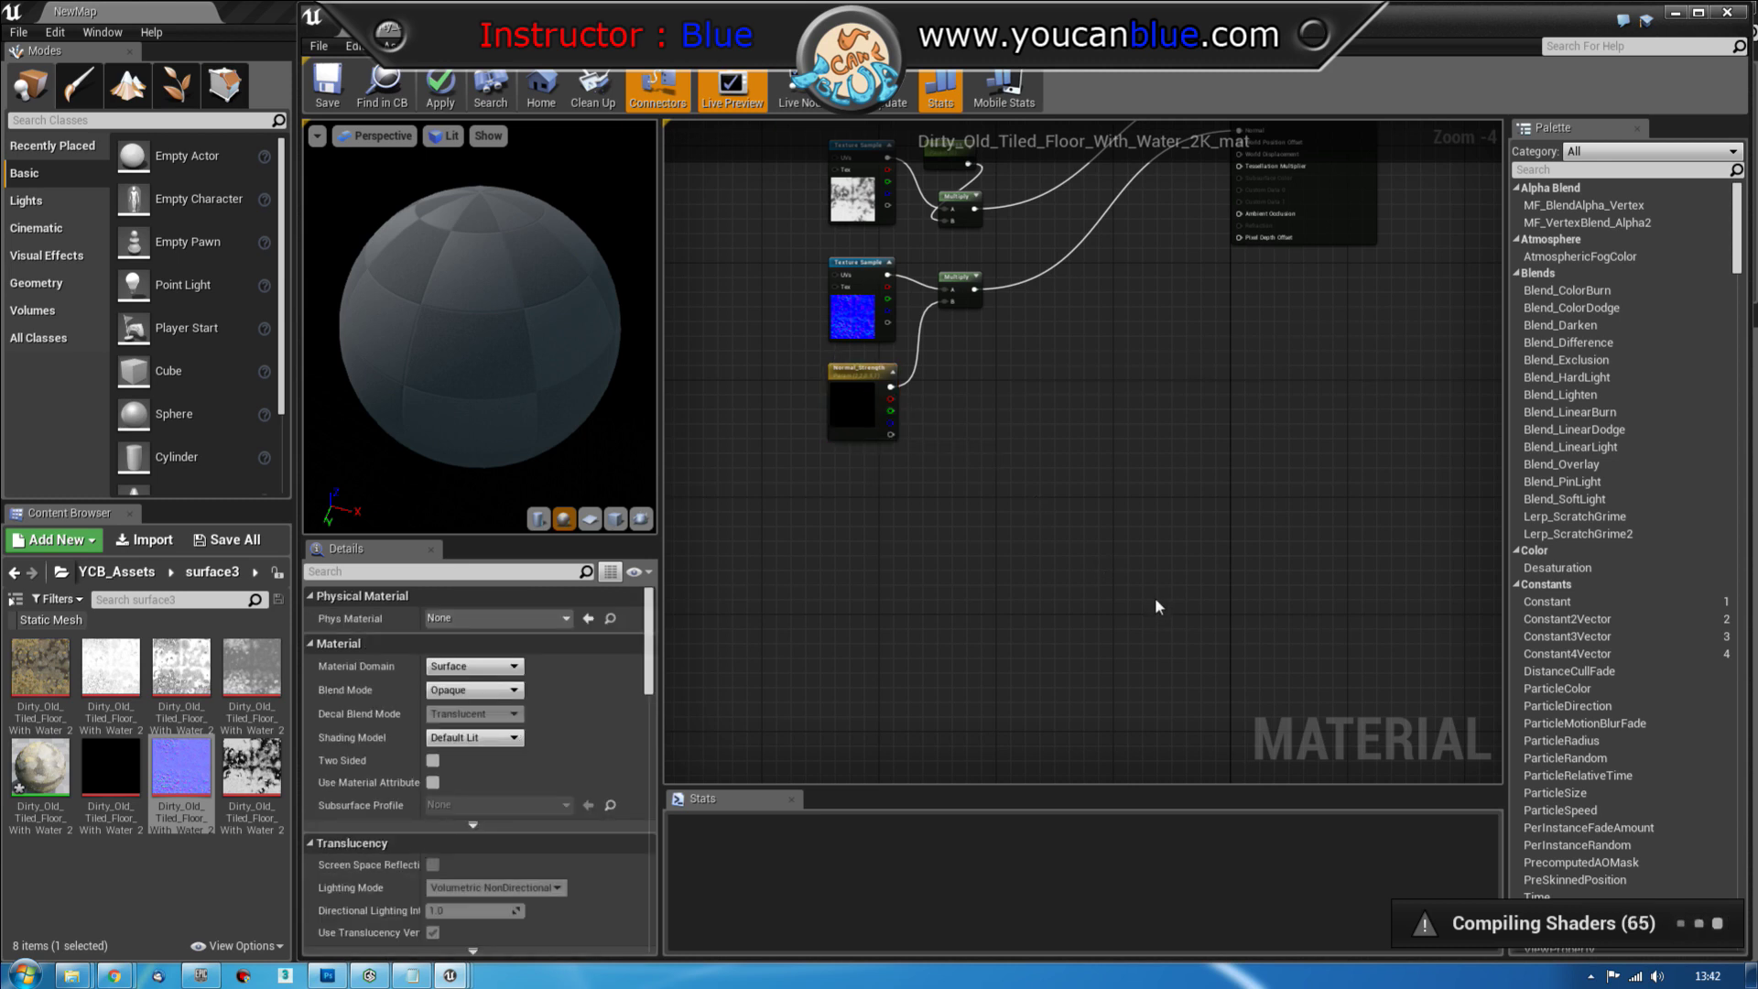
Add the grey displacement texture as a texture sample and place it below the Normal_Strength parameter
right_drag(1168, 540, 1158, 541)
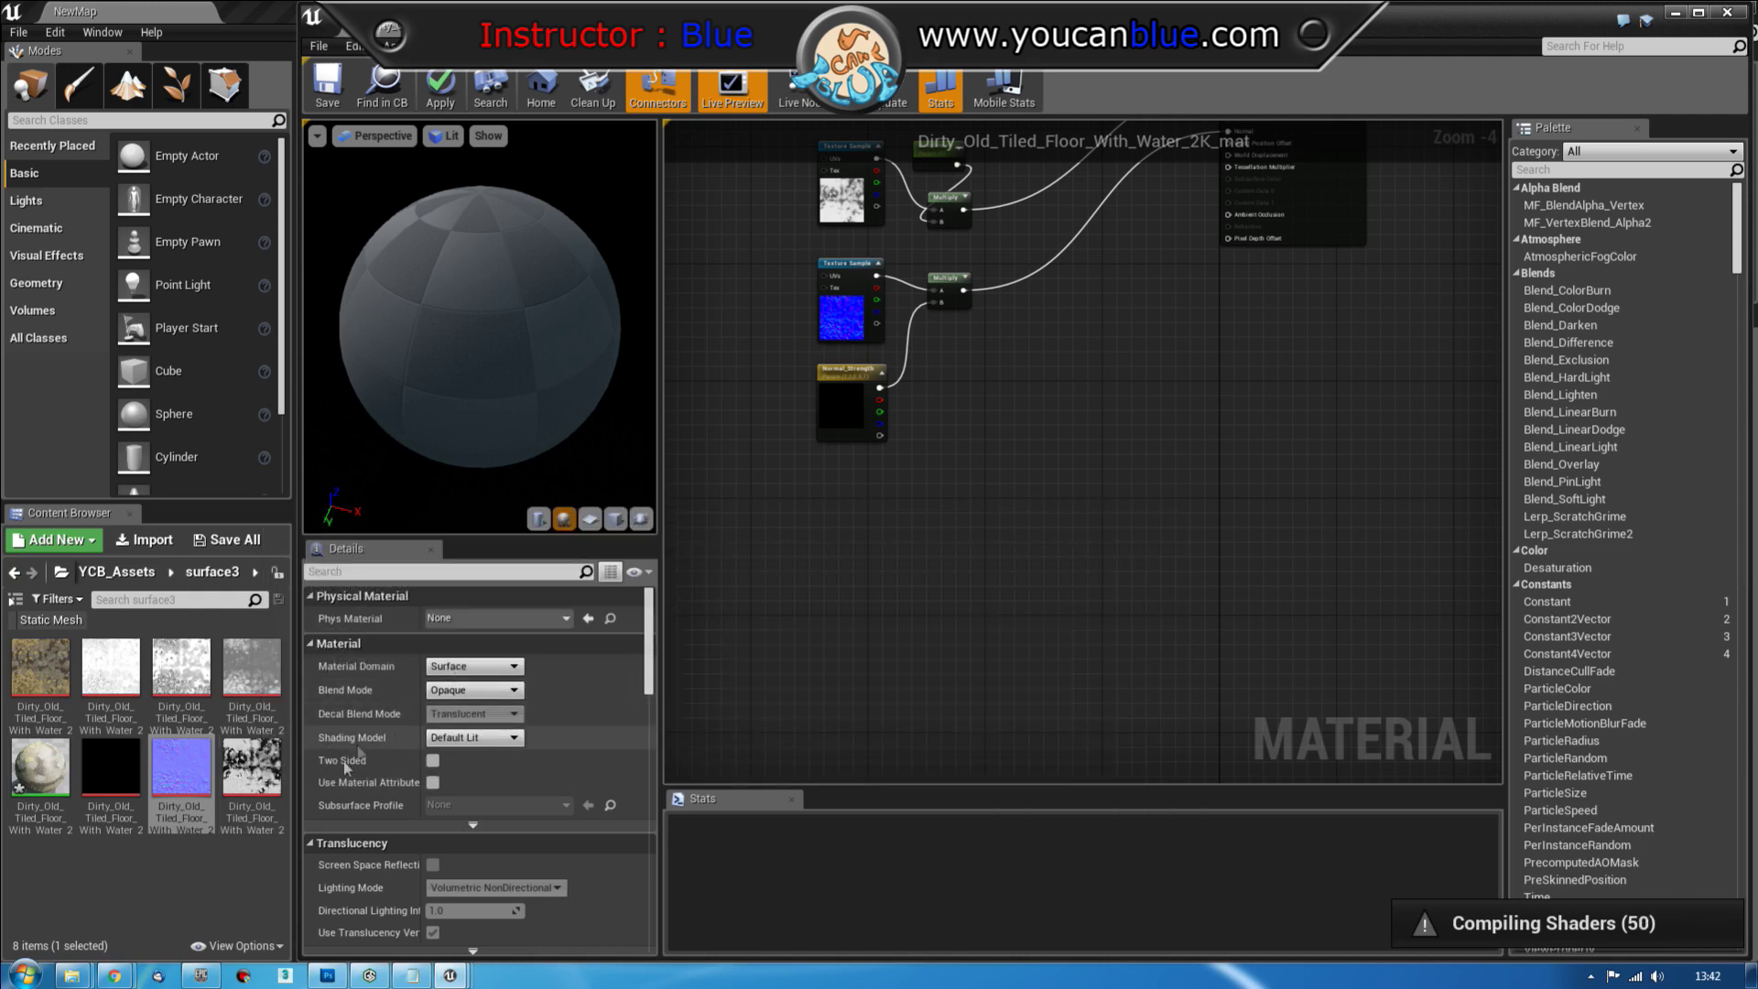
mouse_move(247, 705)
drag(247, 705, 1000, 489)
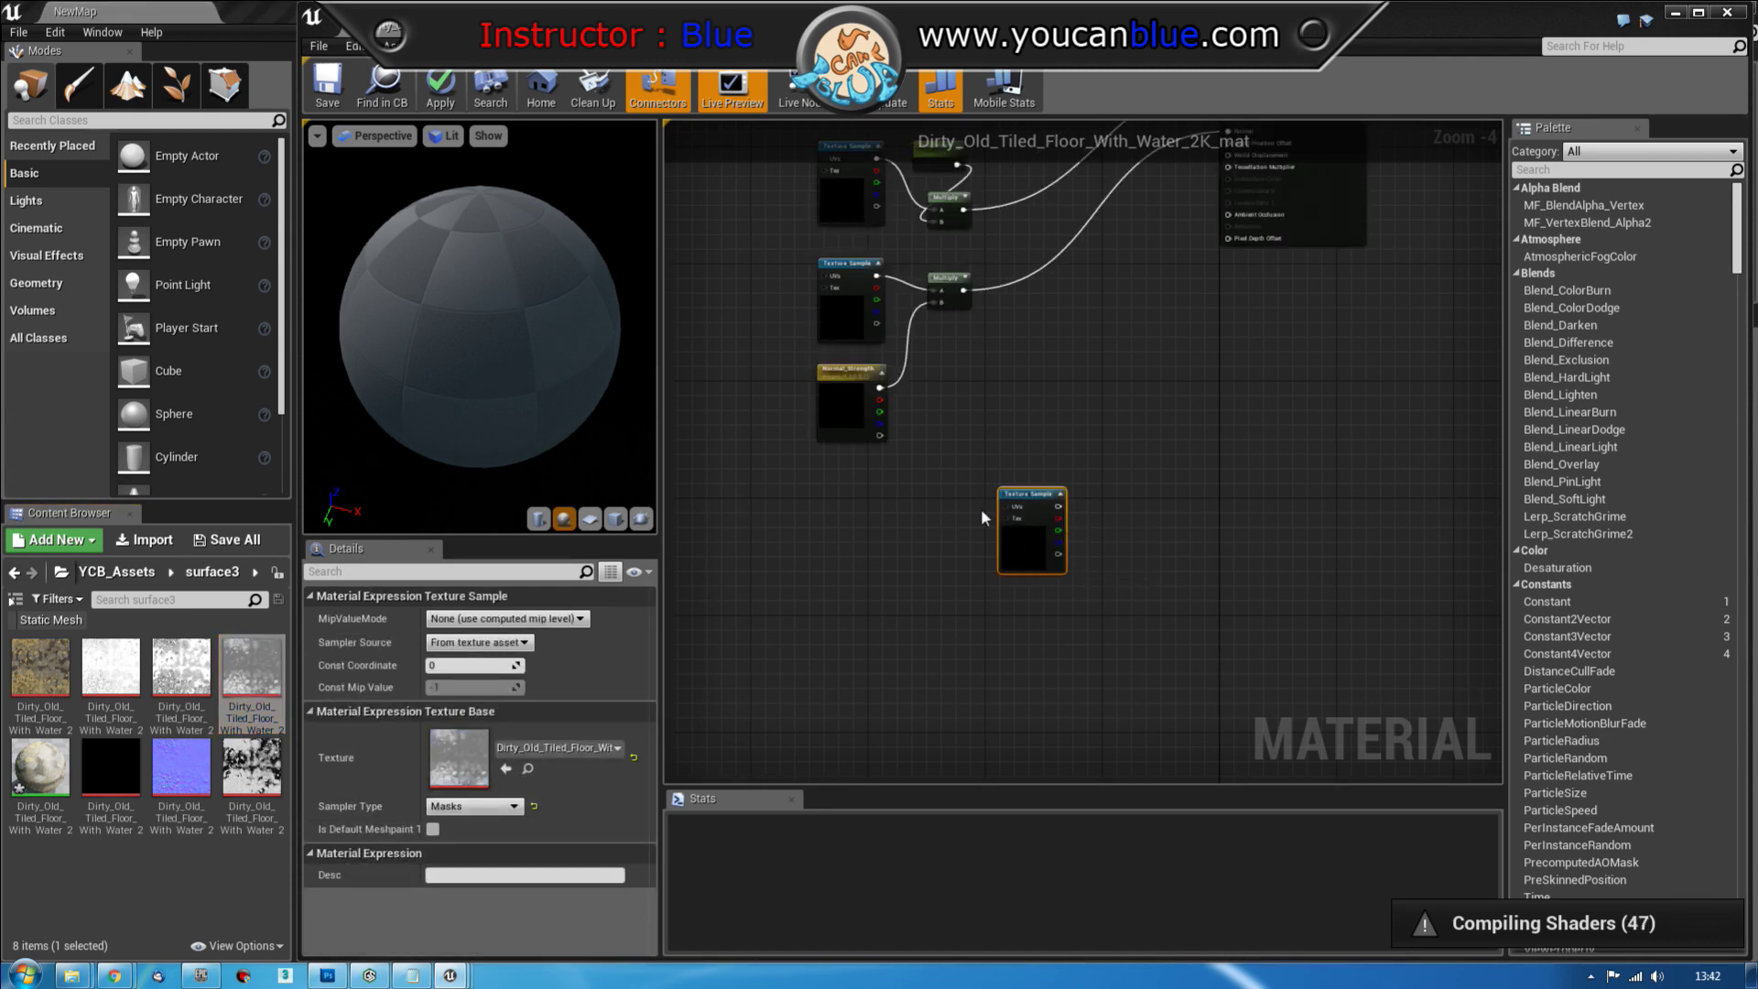
drag(1012, 494, 833, 561)
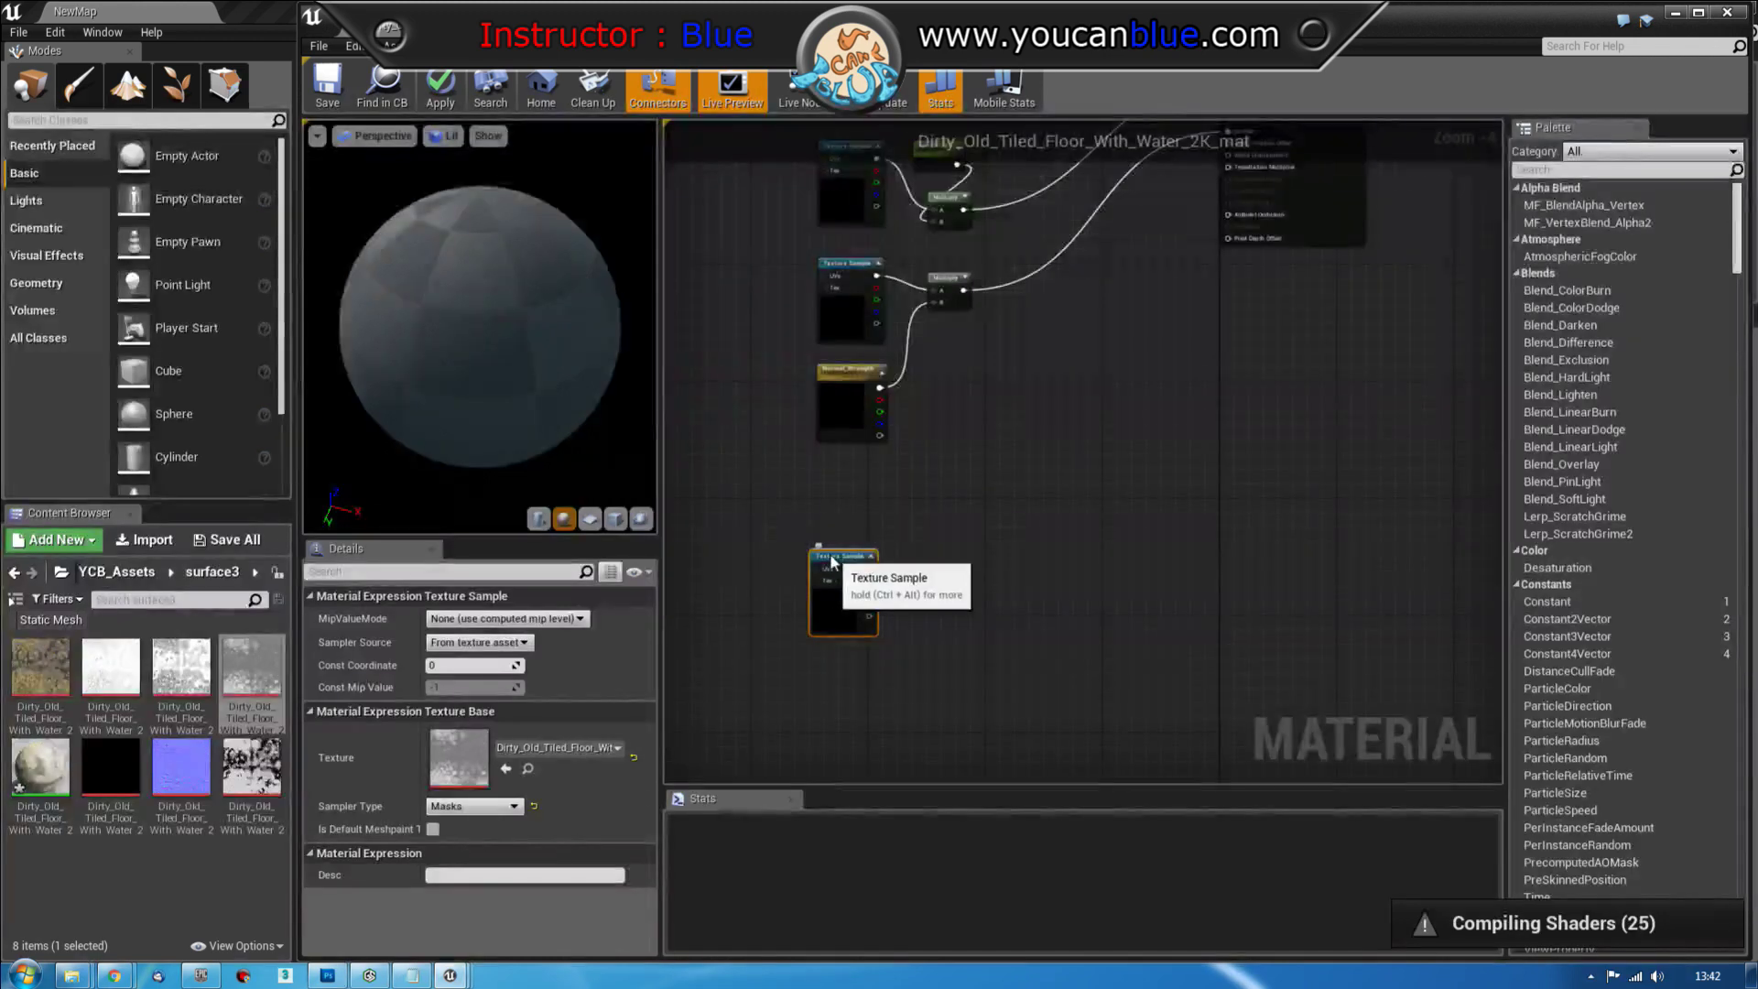
Add a constant above the displacement texture sample and convert it to a parameter
click(830, 493)
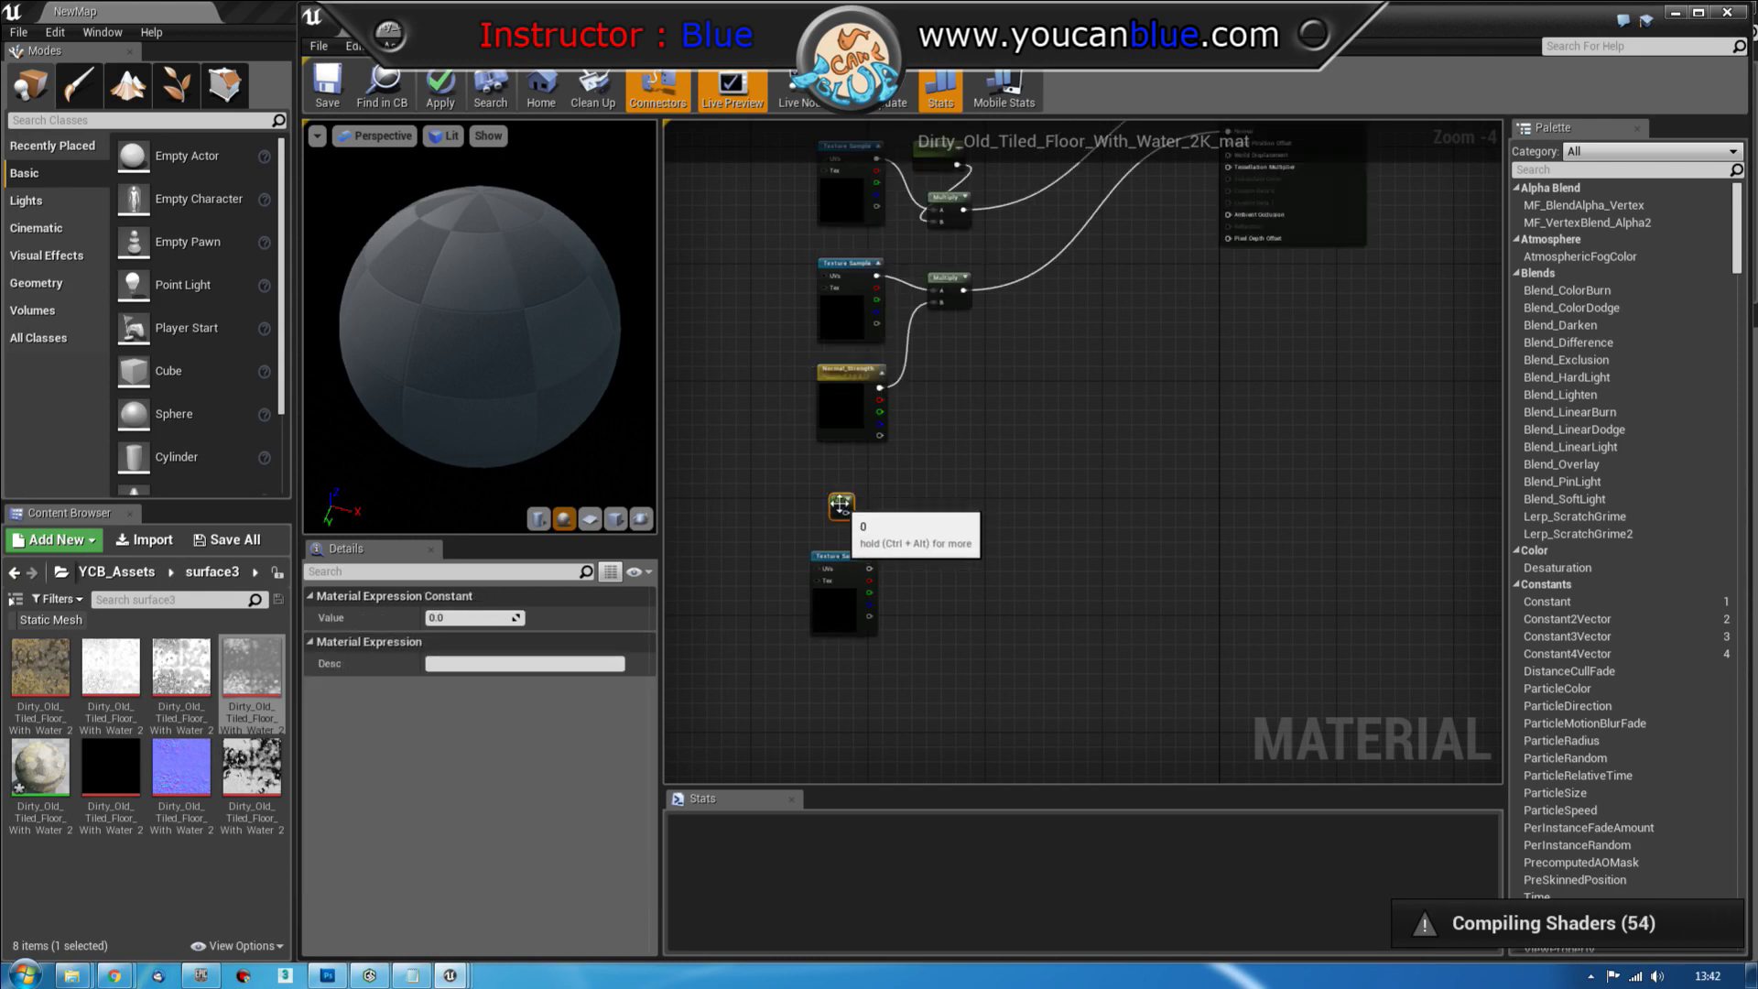
right_click(840, 506)
click(879, 500)
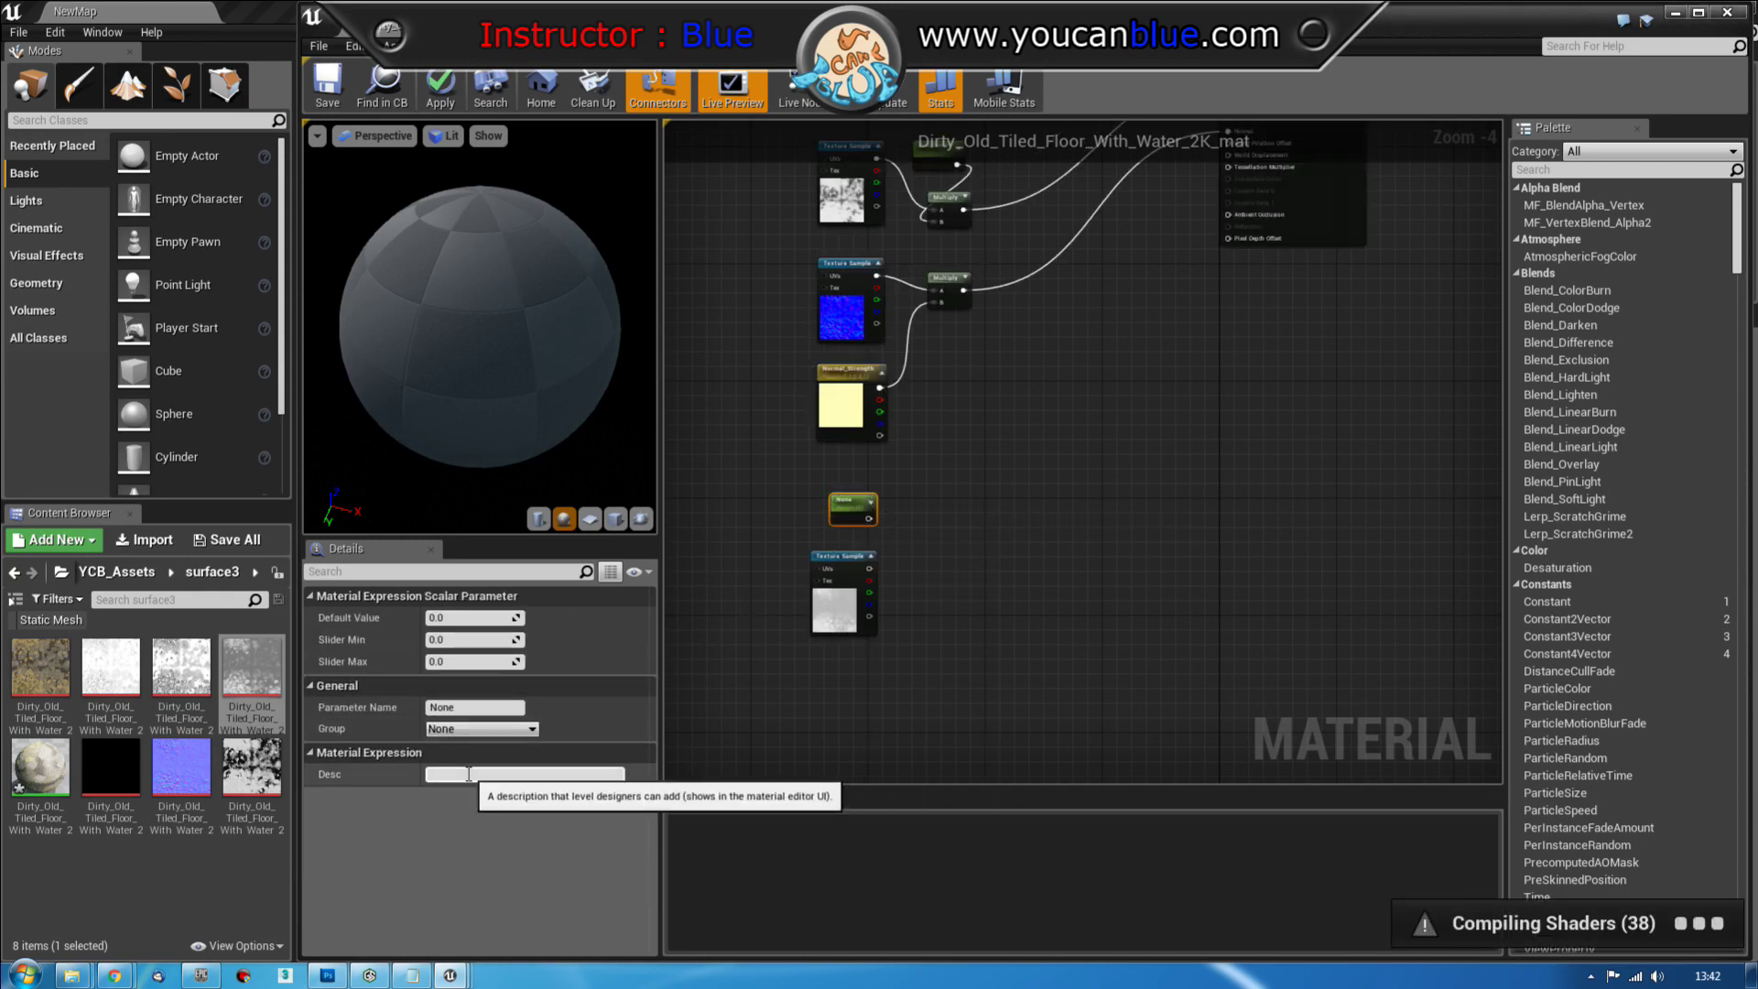
Name the new scalar parameter Displacement Level, leaving its description empty
click(468, 773)
text(Dis)
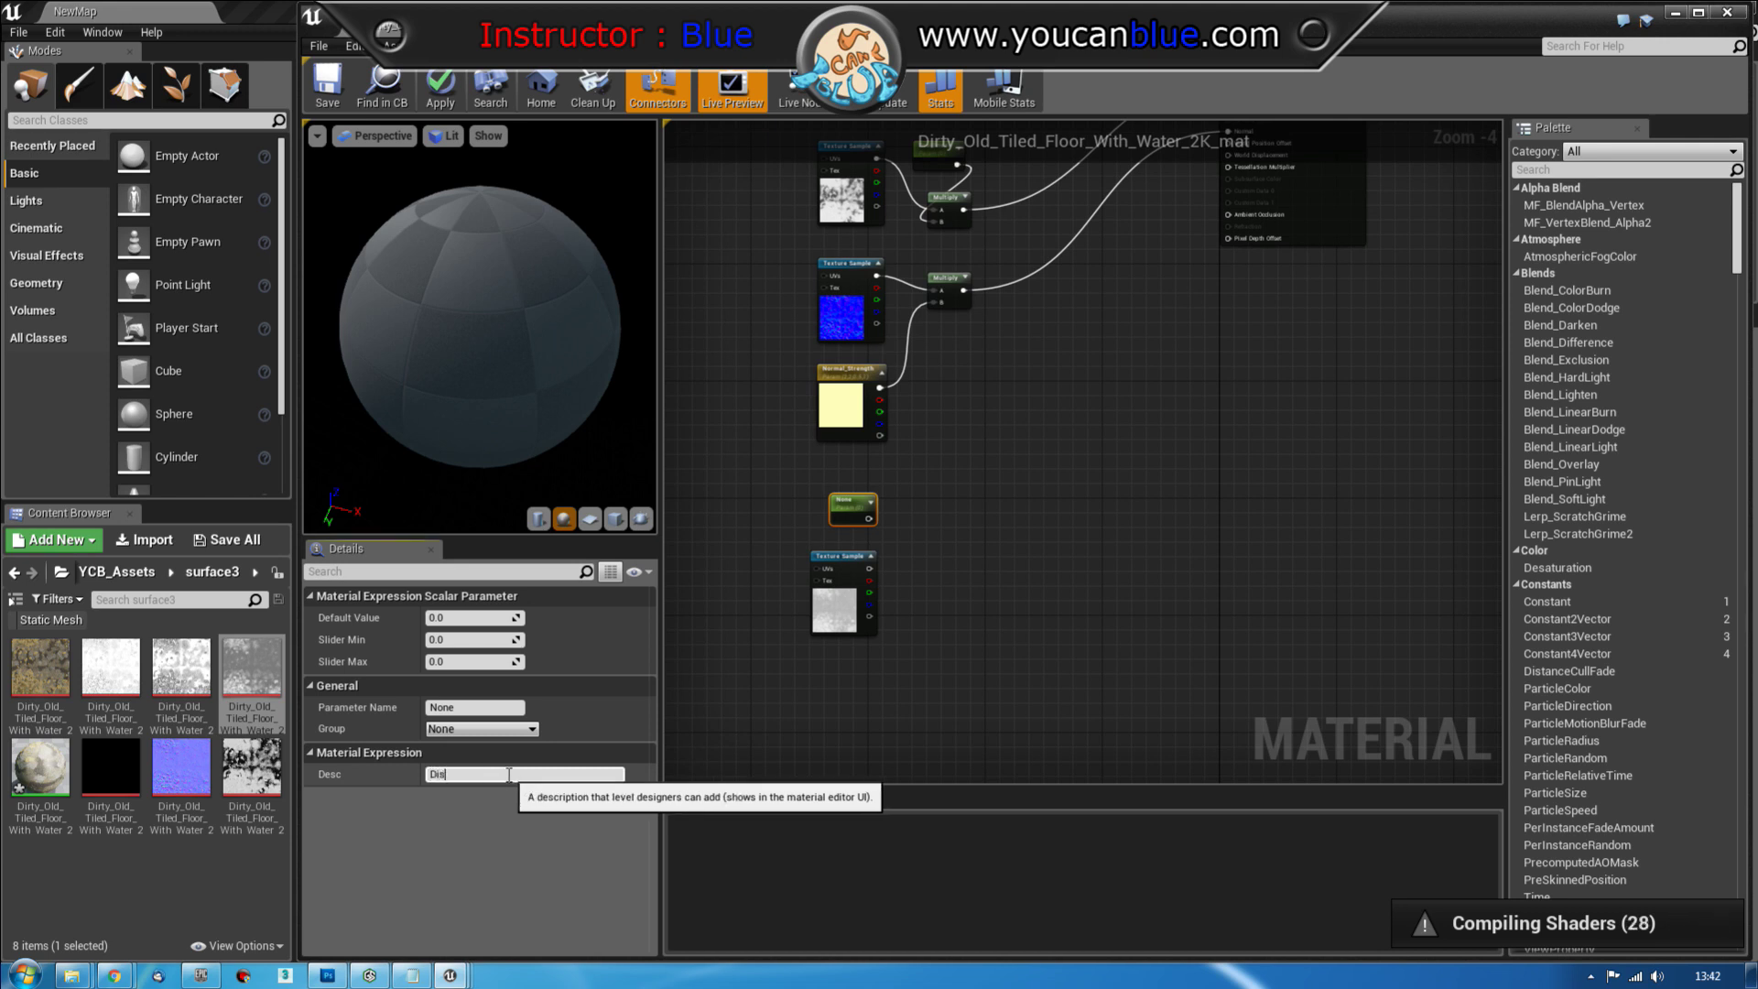
text(placement Level)
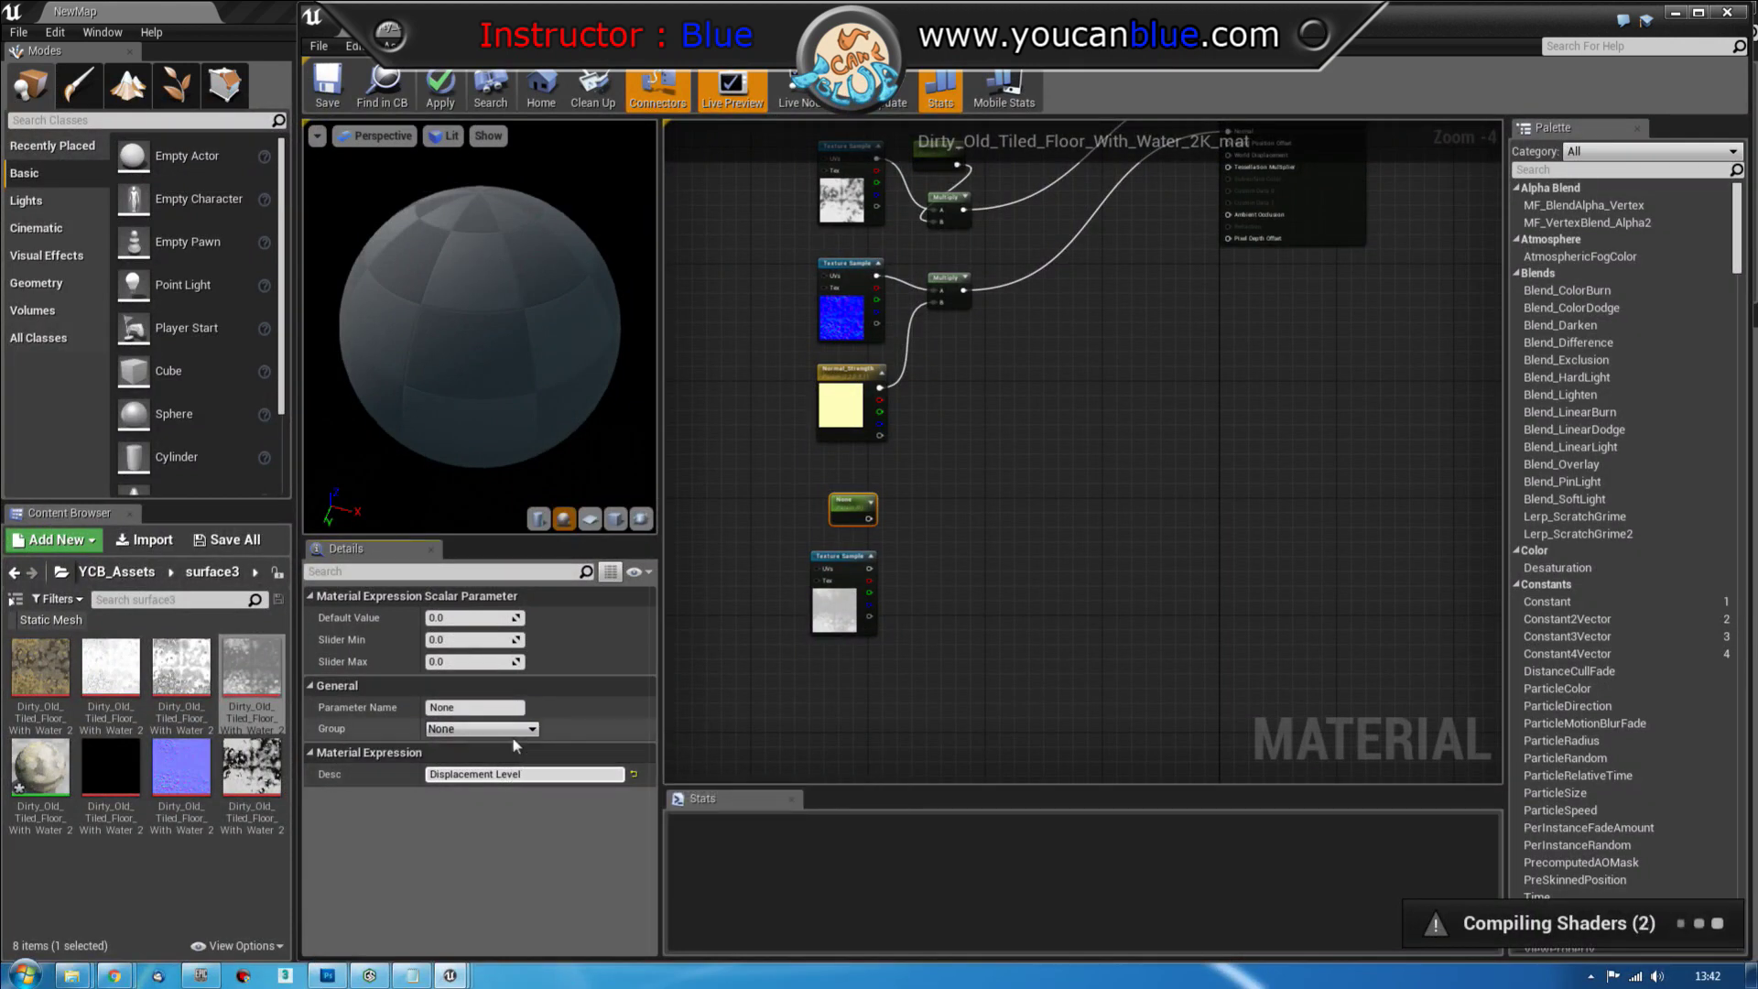
double_click(516, 776)
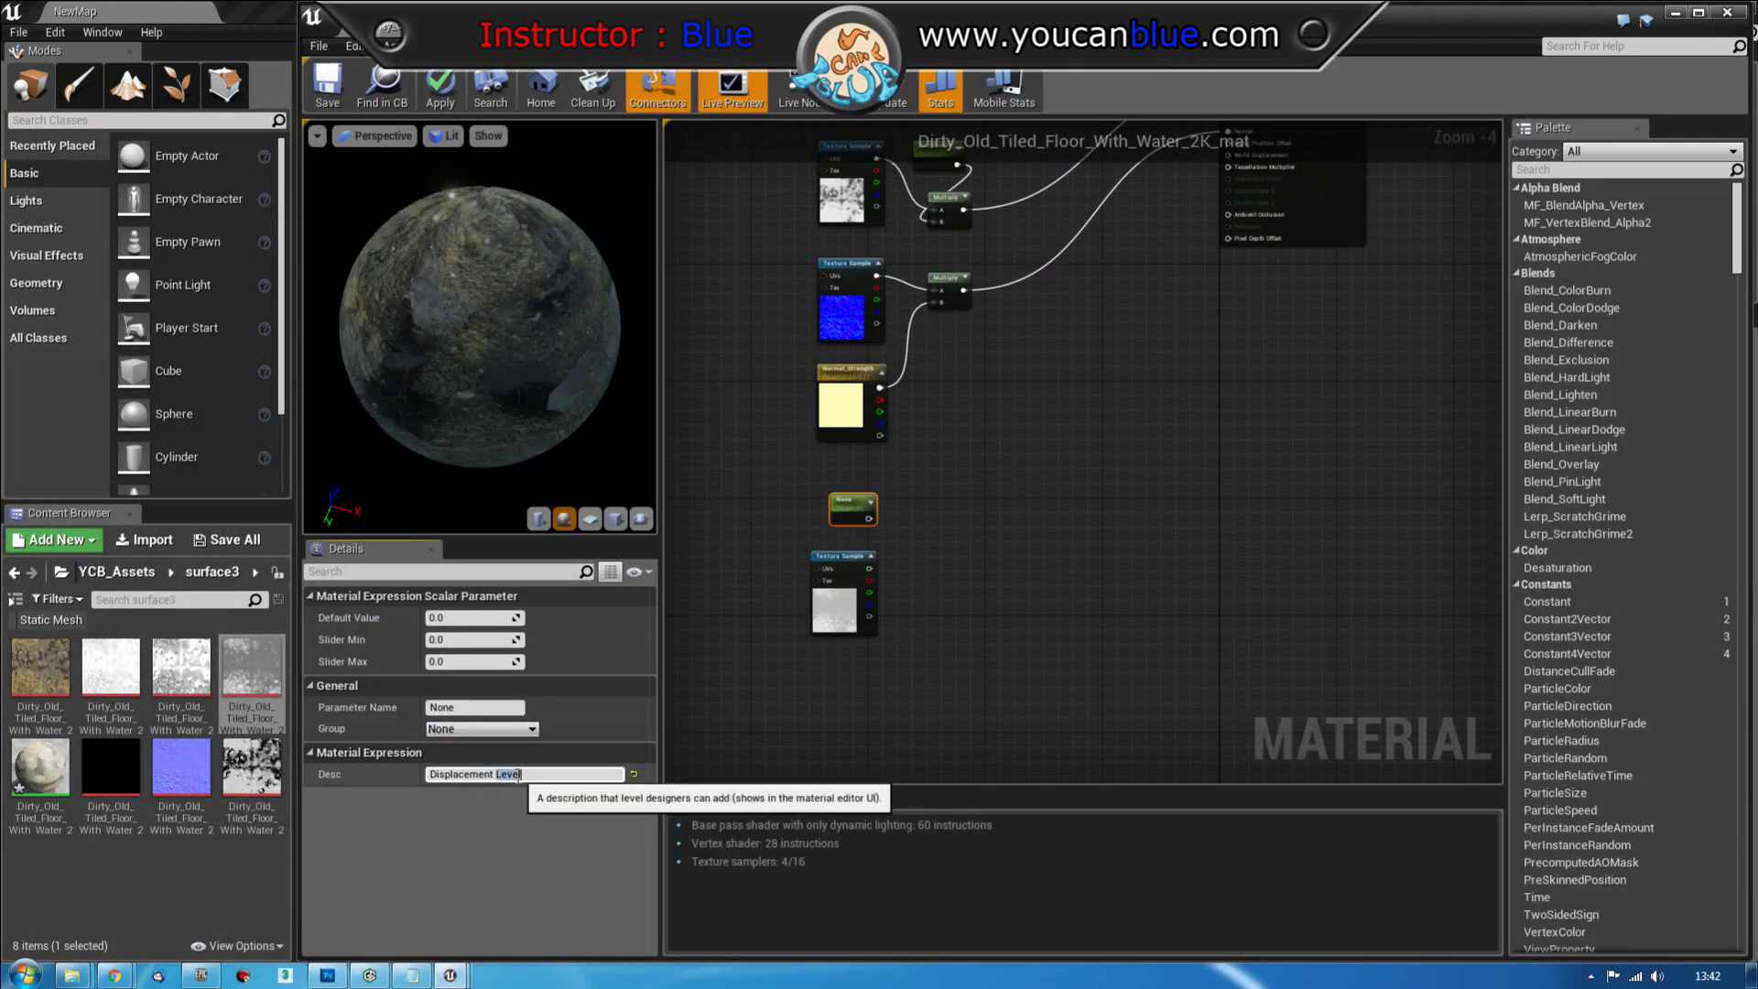
click(518, 776)
key(ctrl+x)
click(473, 708)
key(ctrl+v)
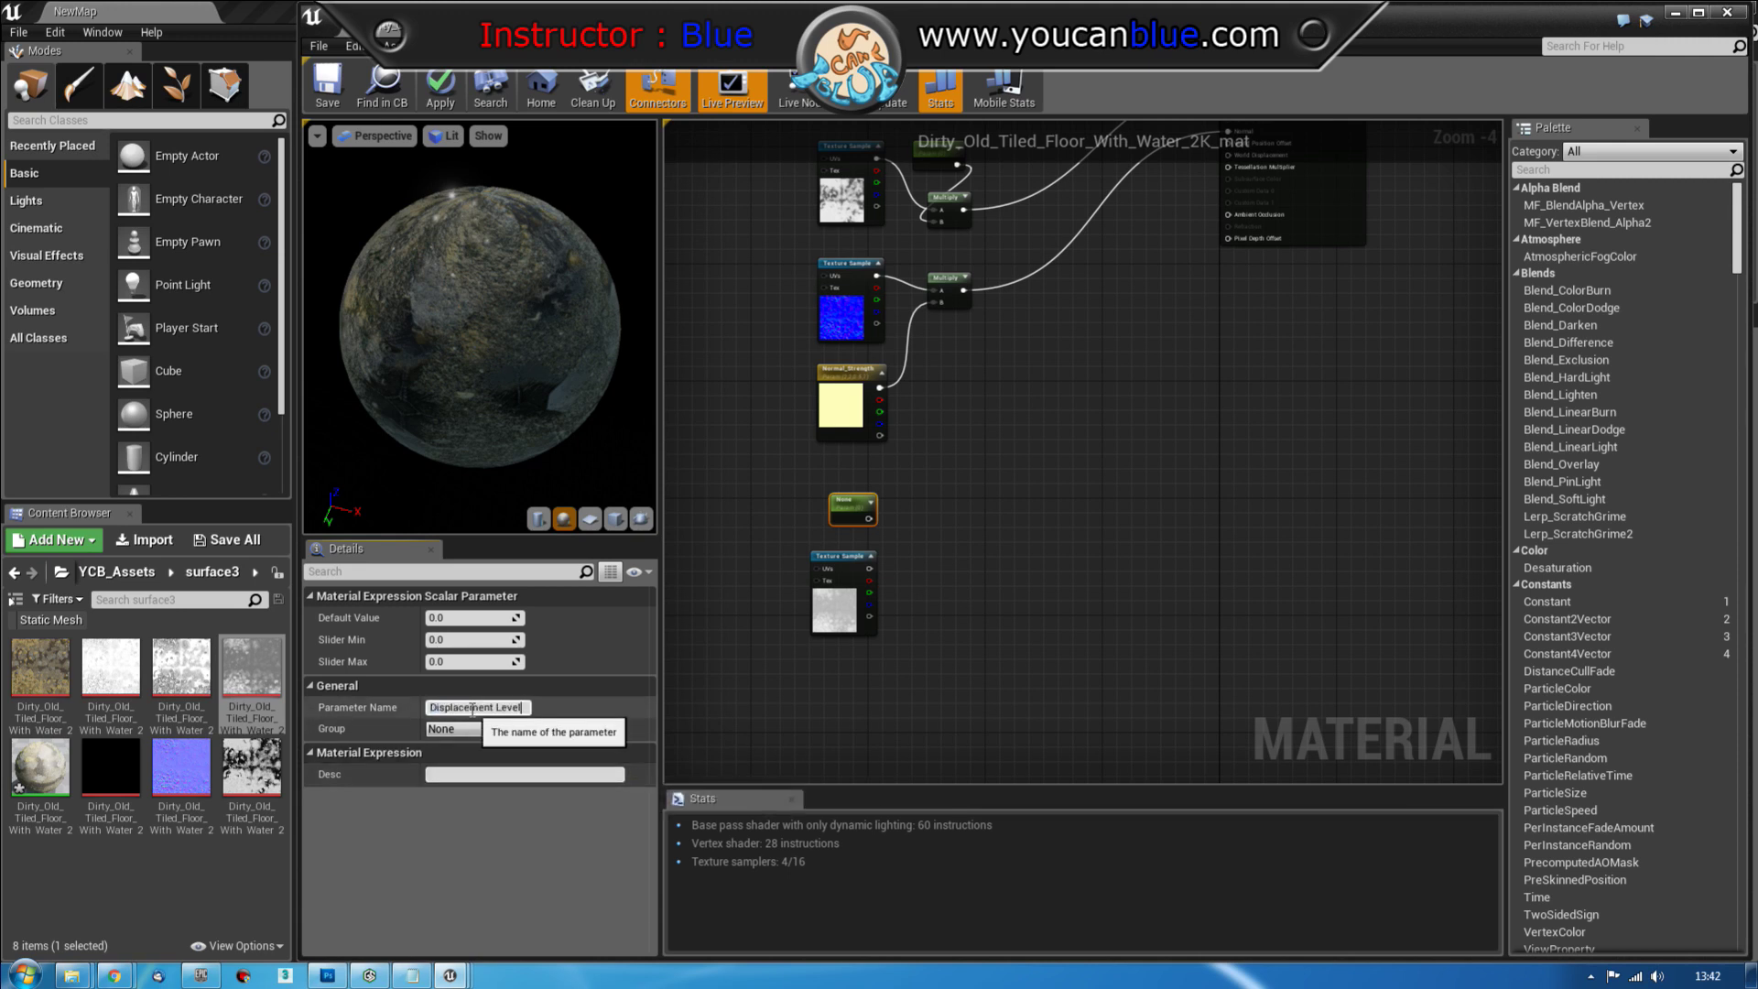
key(Return)
Assign Displacement Level to a new parameter group named Displacement and line the node up above the texture sample
click(451, 730)
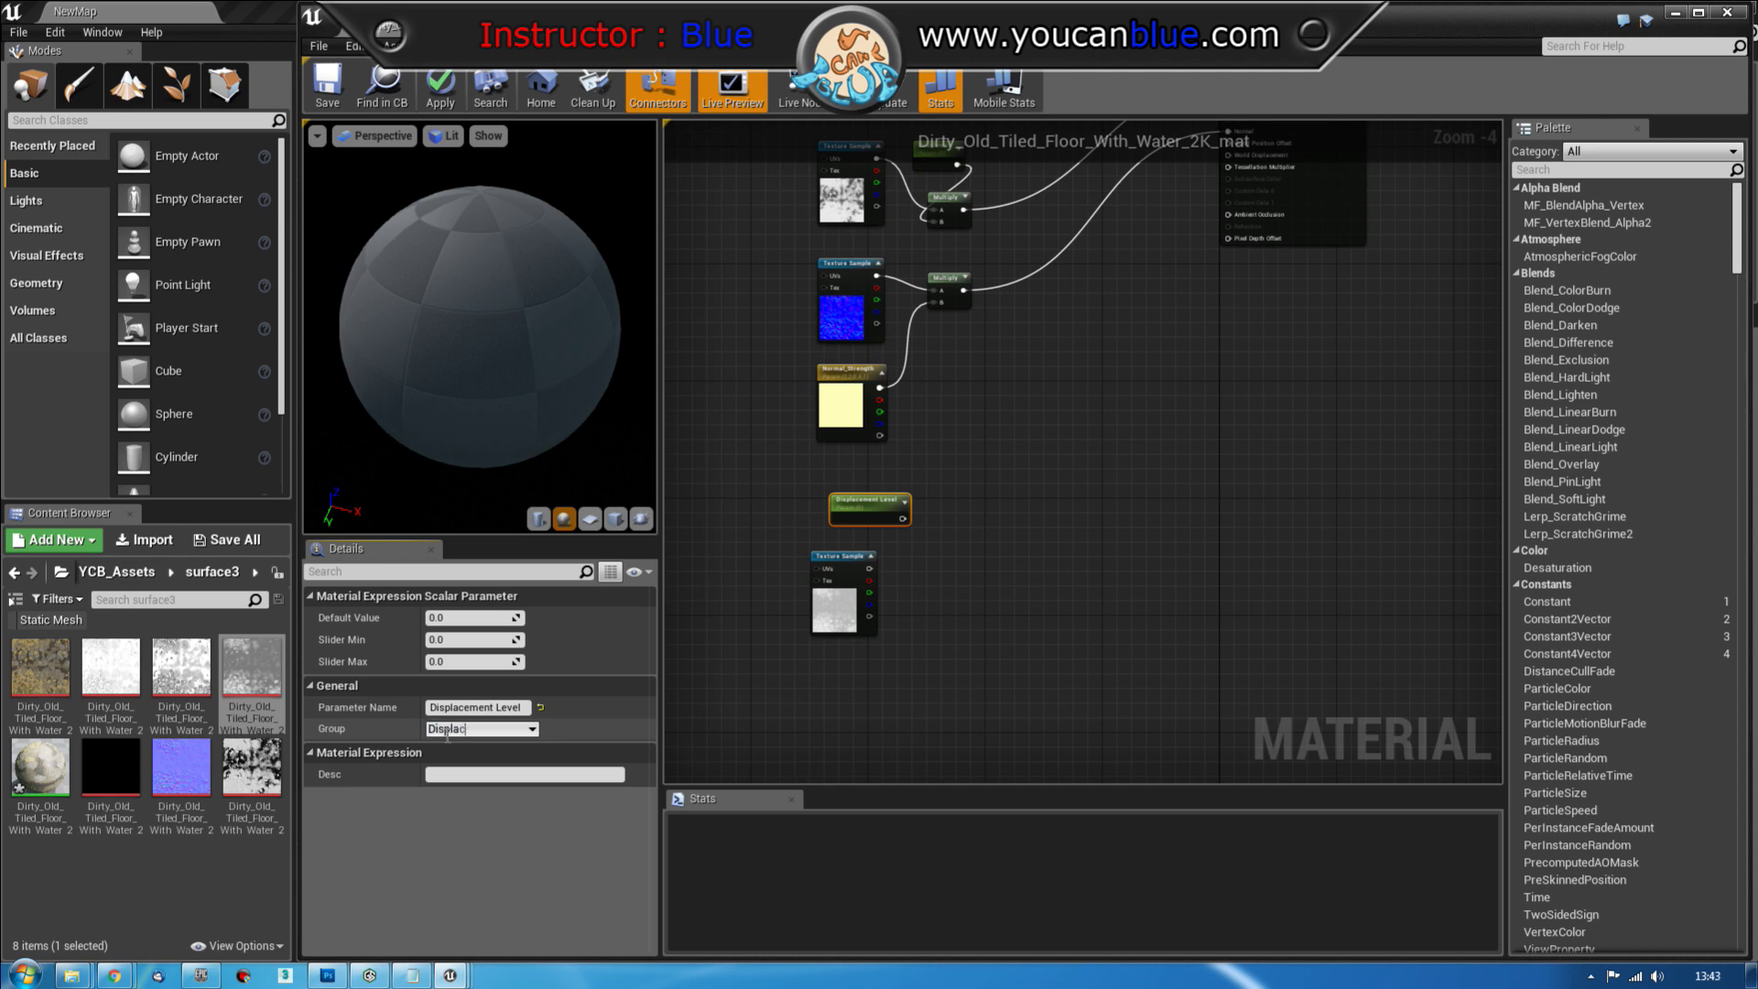
right_drag(1040, 593, 1132, 526)
scroll(1117, 536, up, 2)
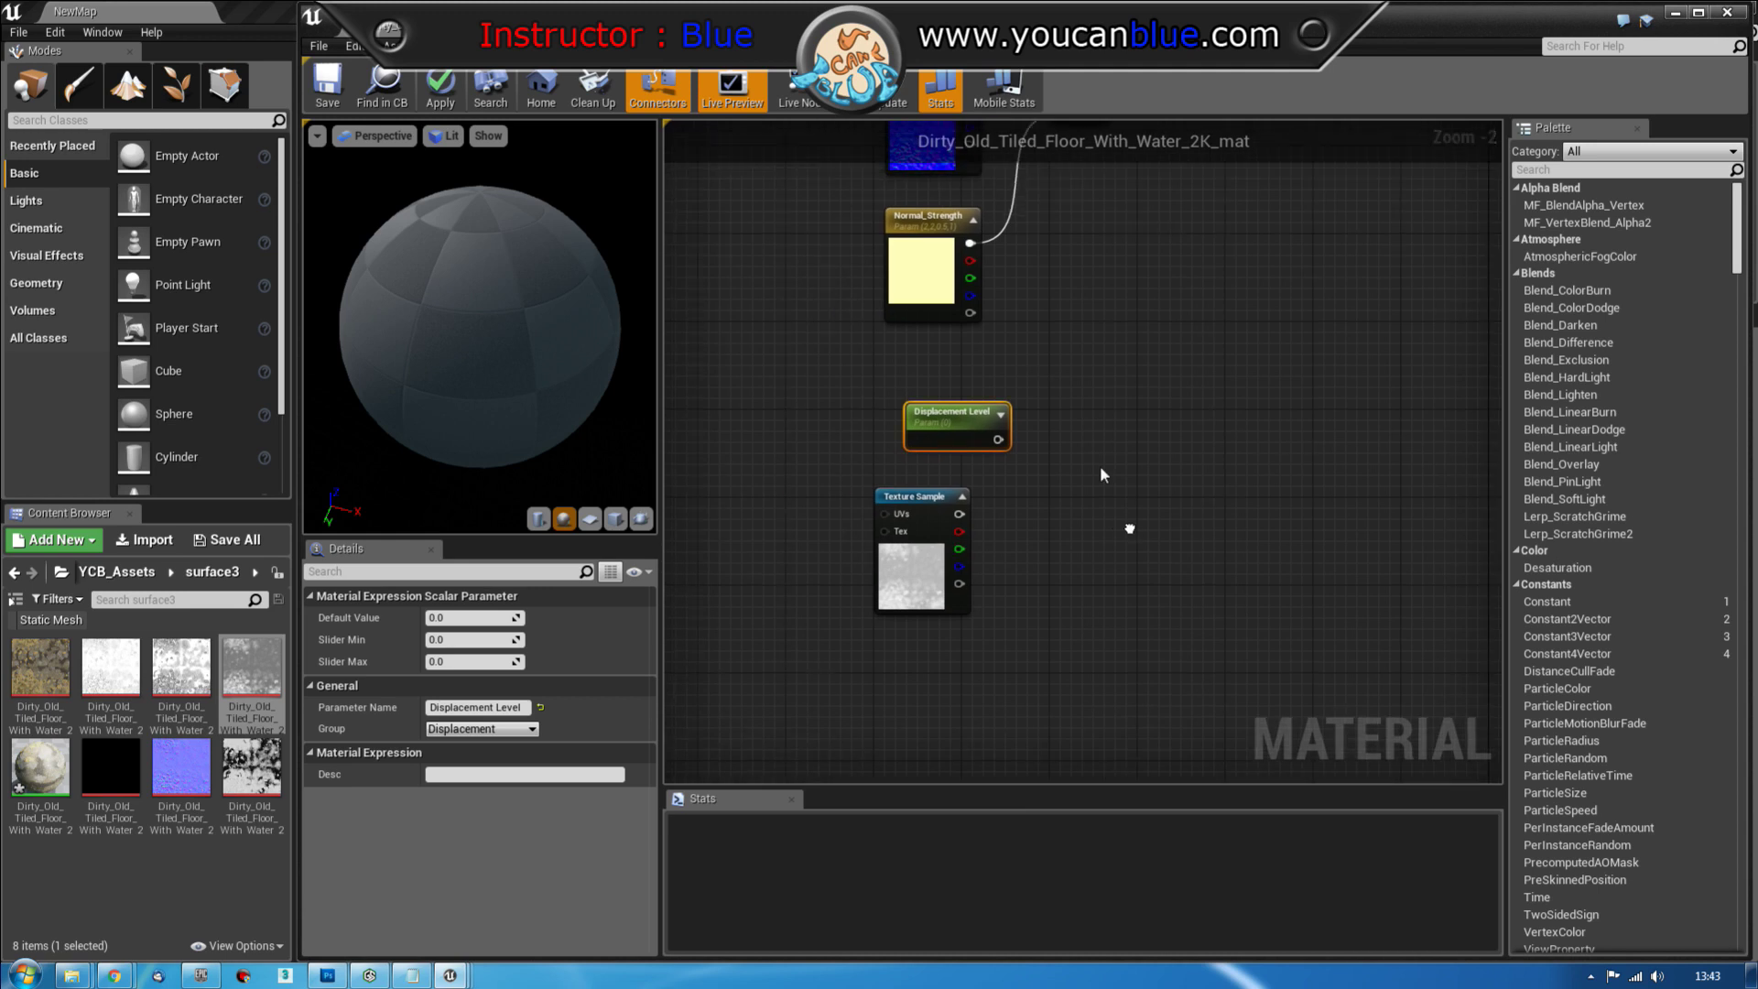
drag(962, 406, 931, 412)
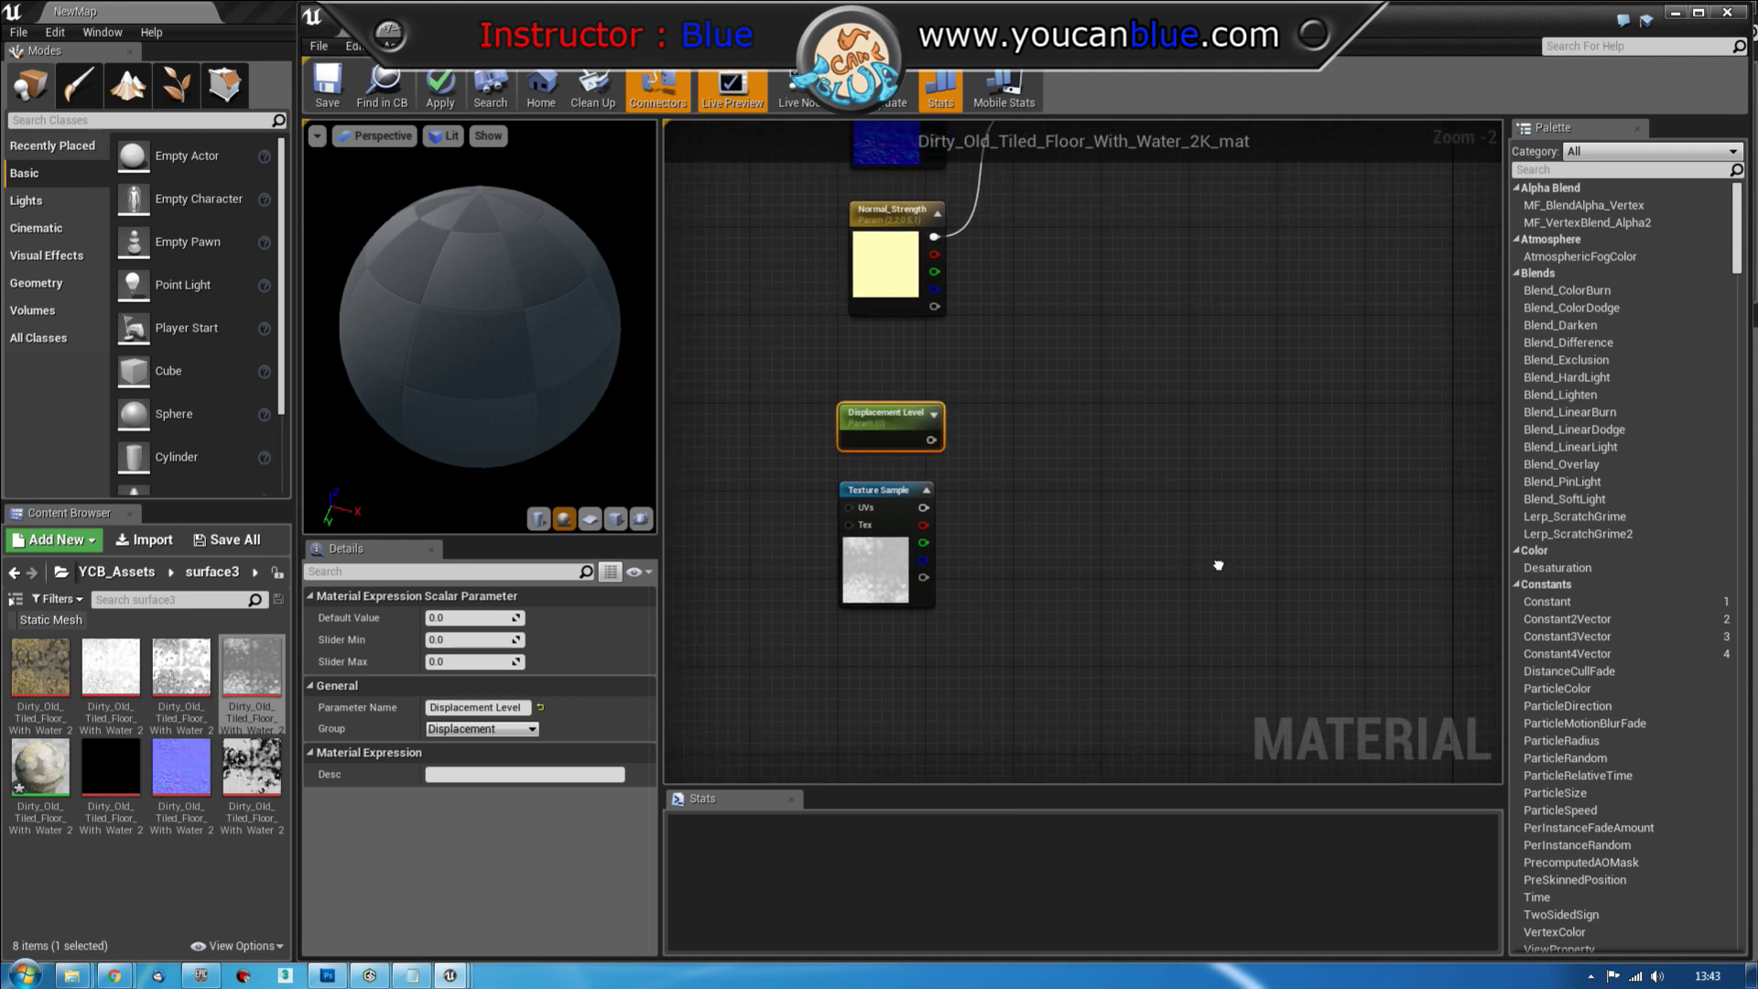
Add a Multiply node with the displacement texture in A and Displacement Level in B, and set the parameter's default value to 1
click(1029, 450)
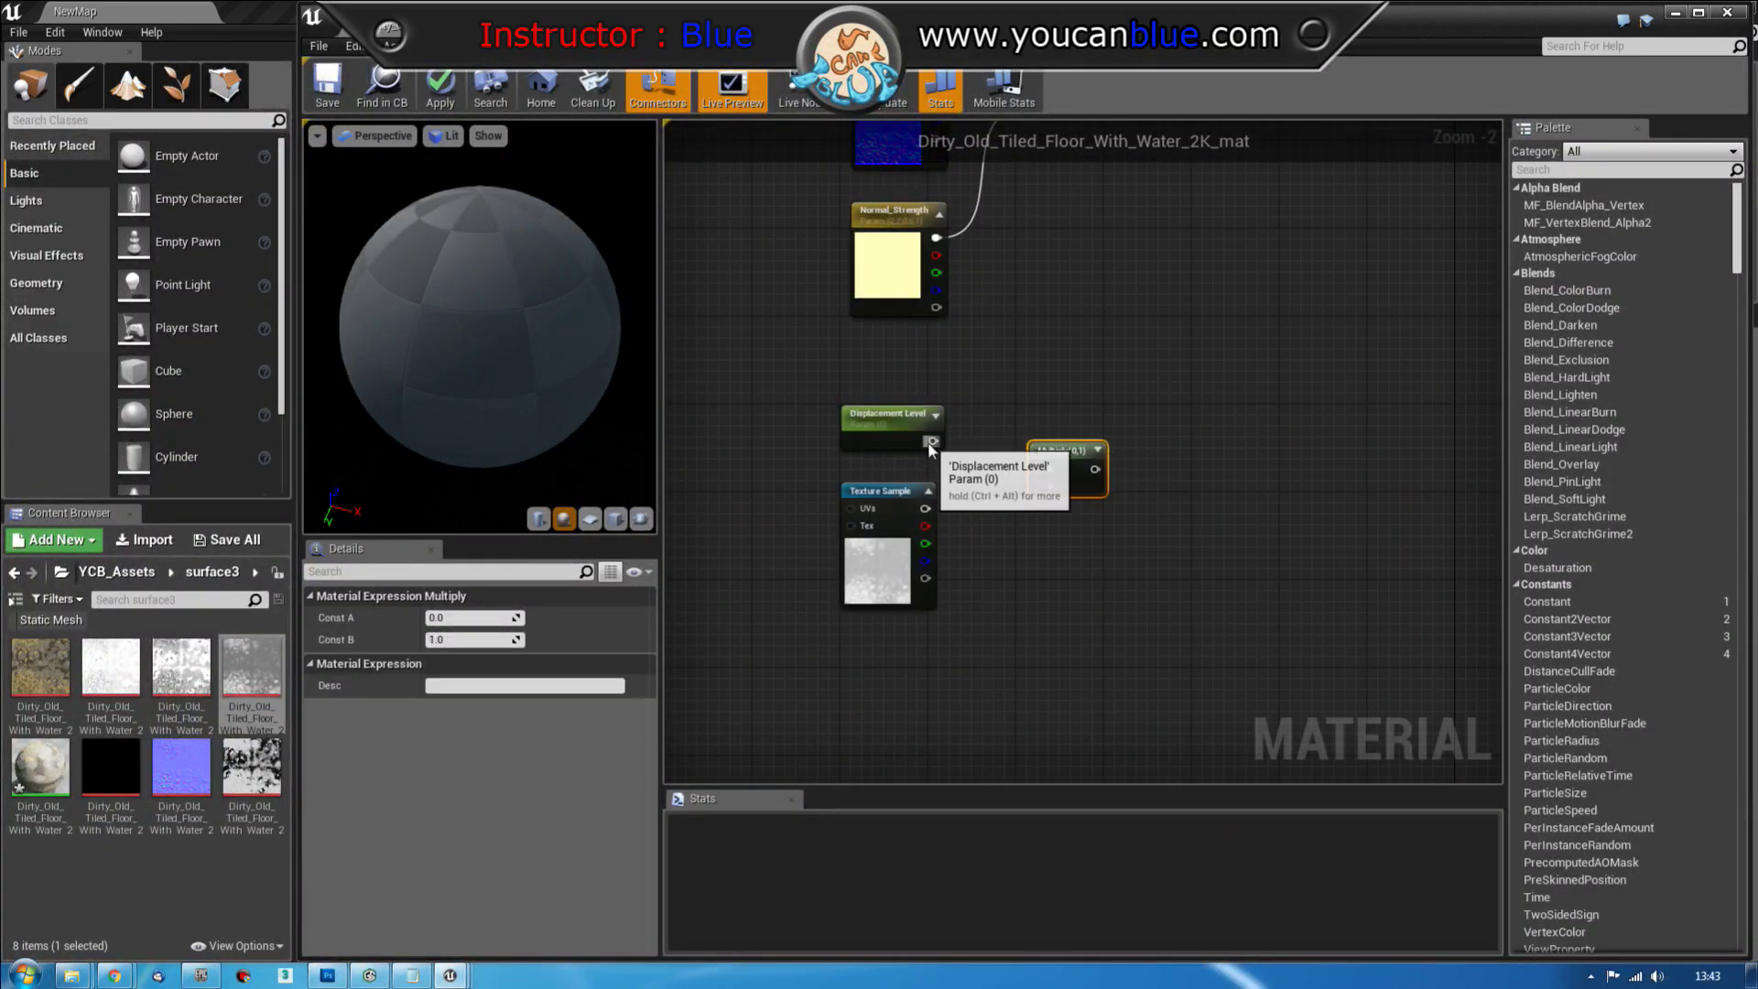
drag(933, 440, 929, 514)
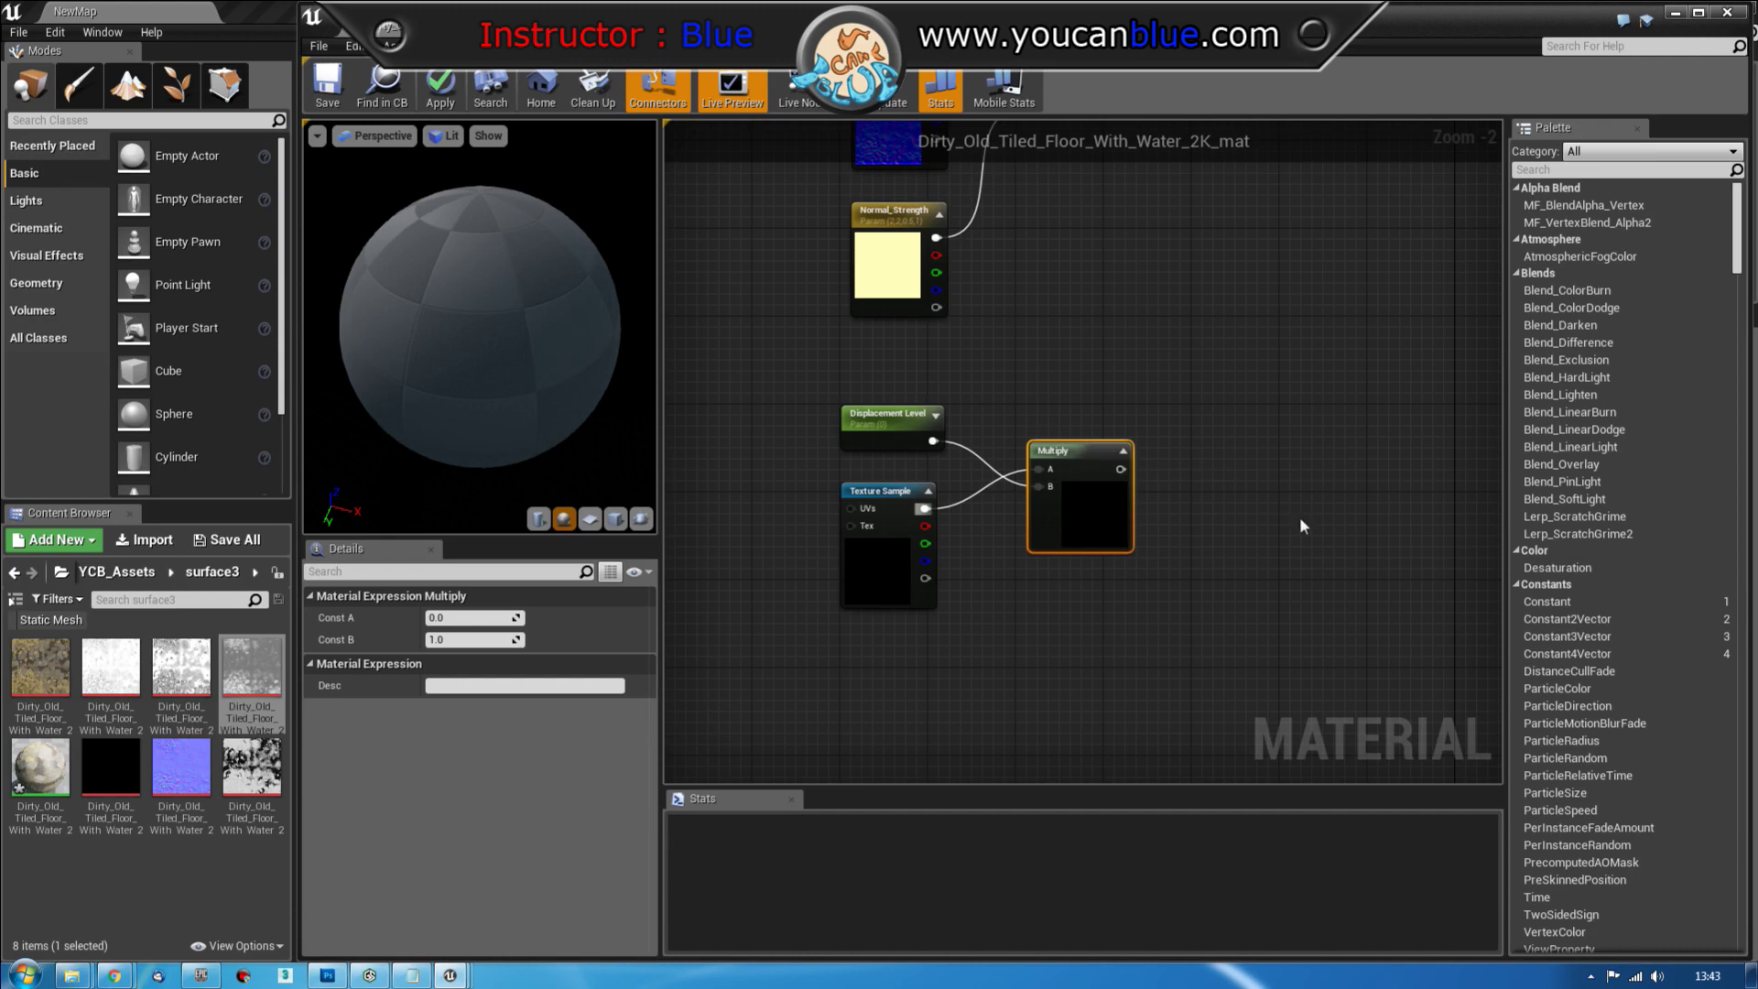
click(878, 424)
click(471, 618)
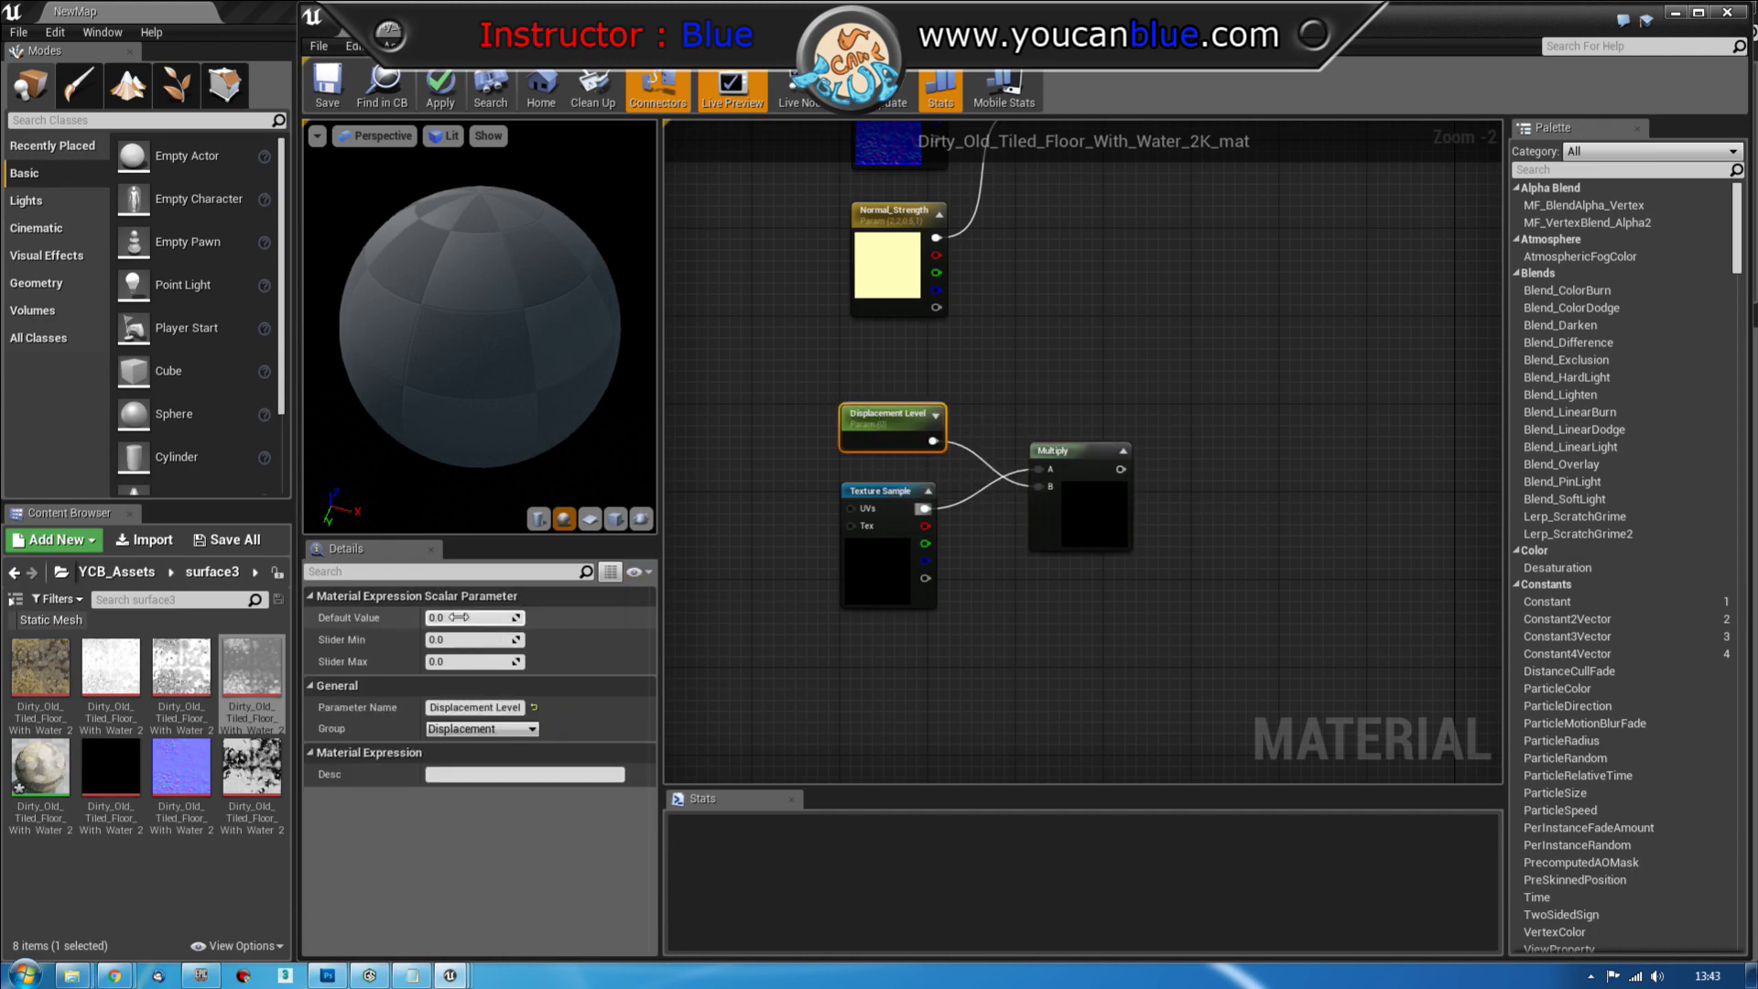
text(1)
key(Tab)
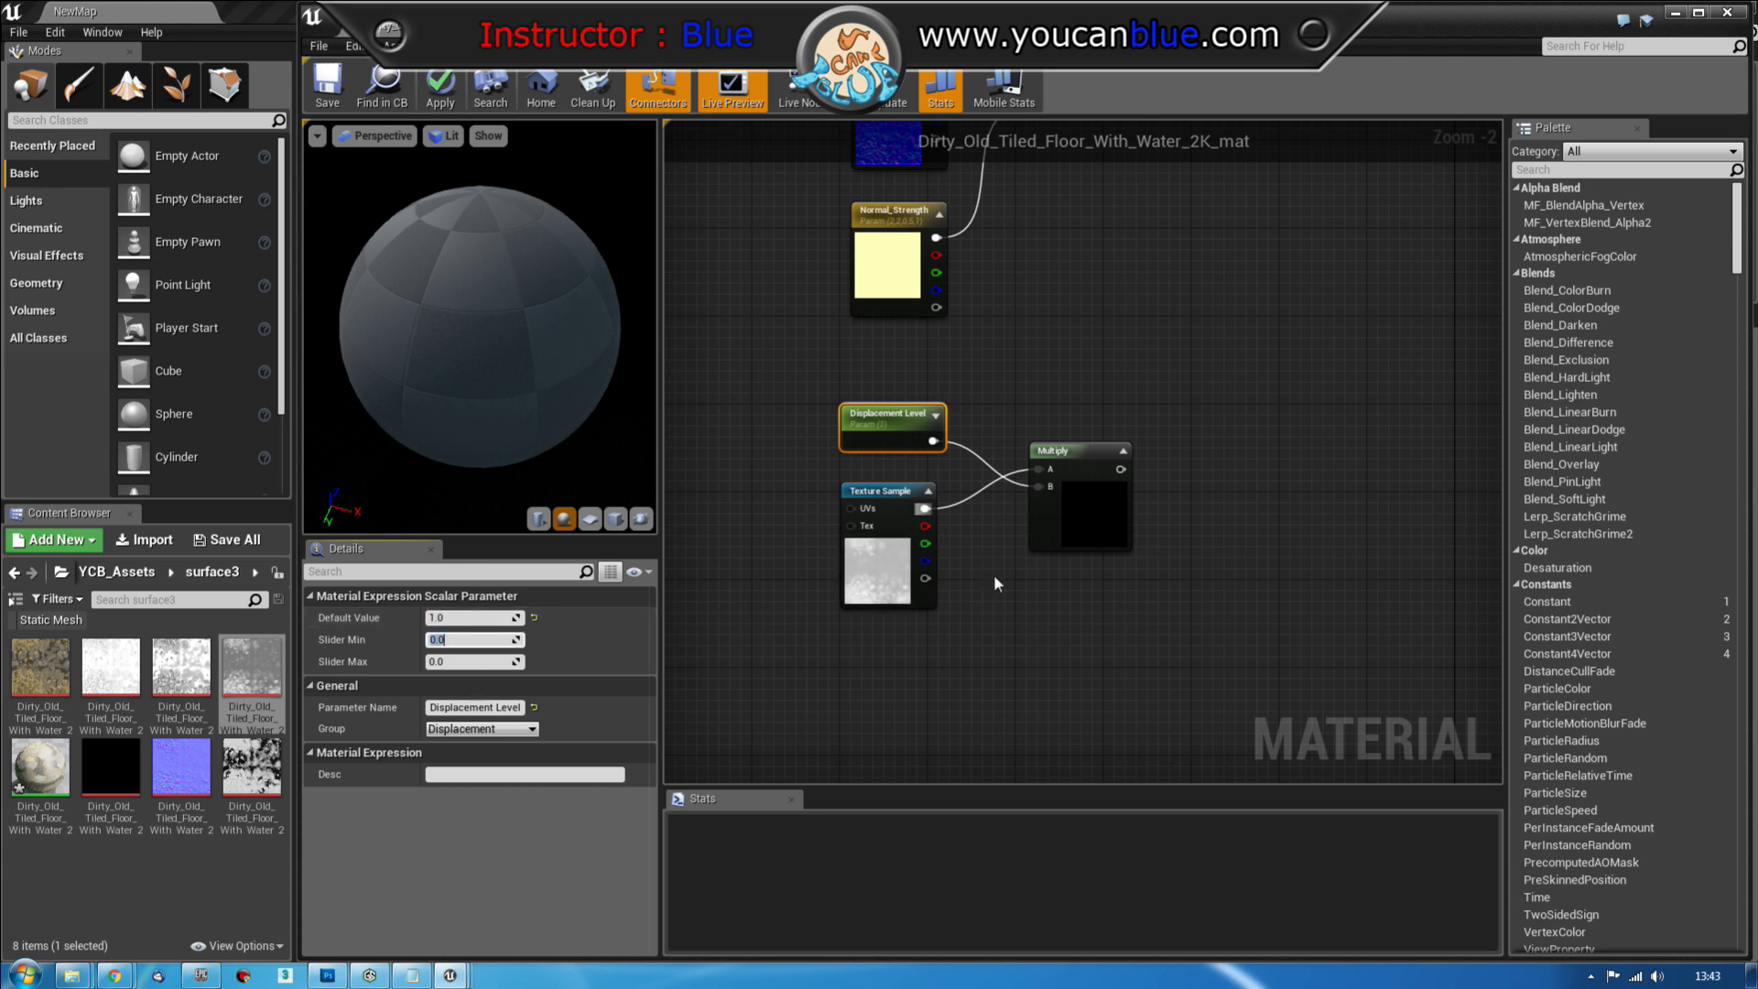
click(1079, 454)
right_drag(1258, 549, 1296, 563)
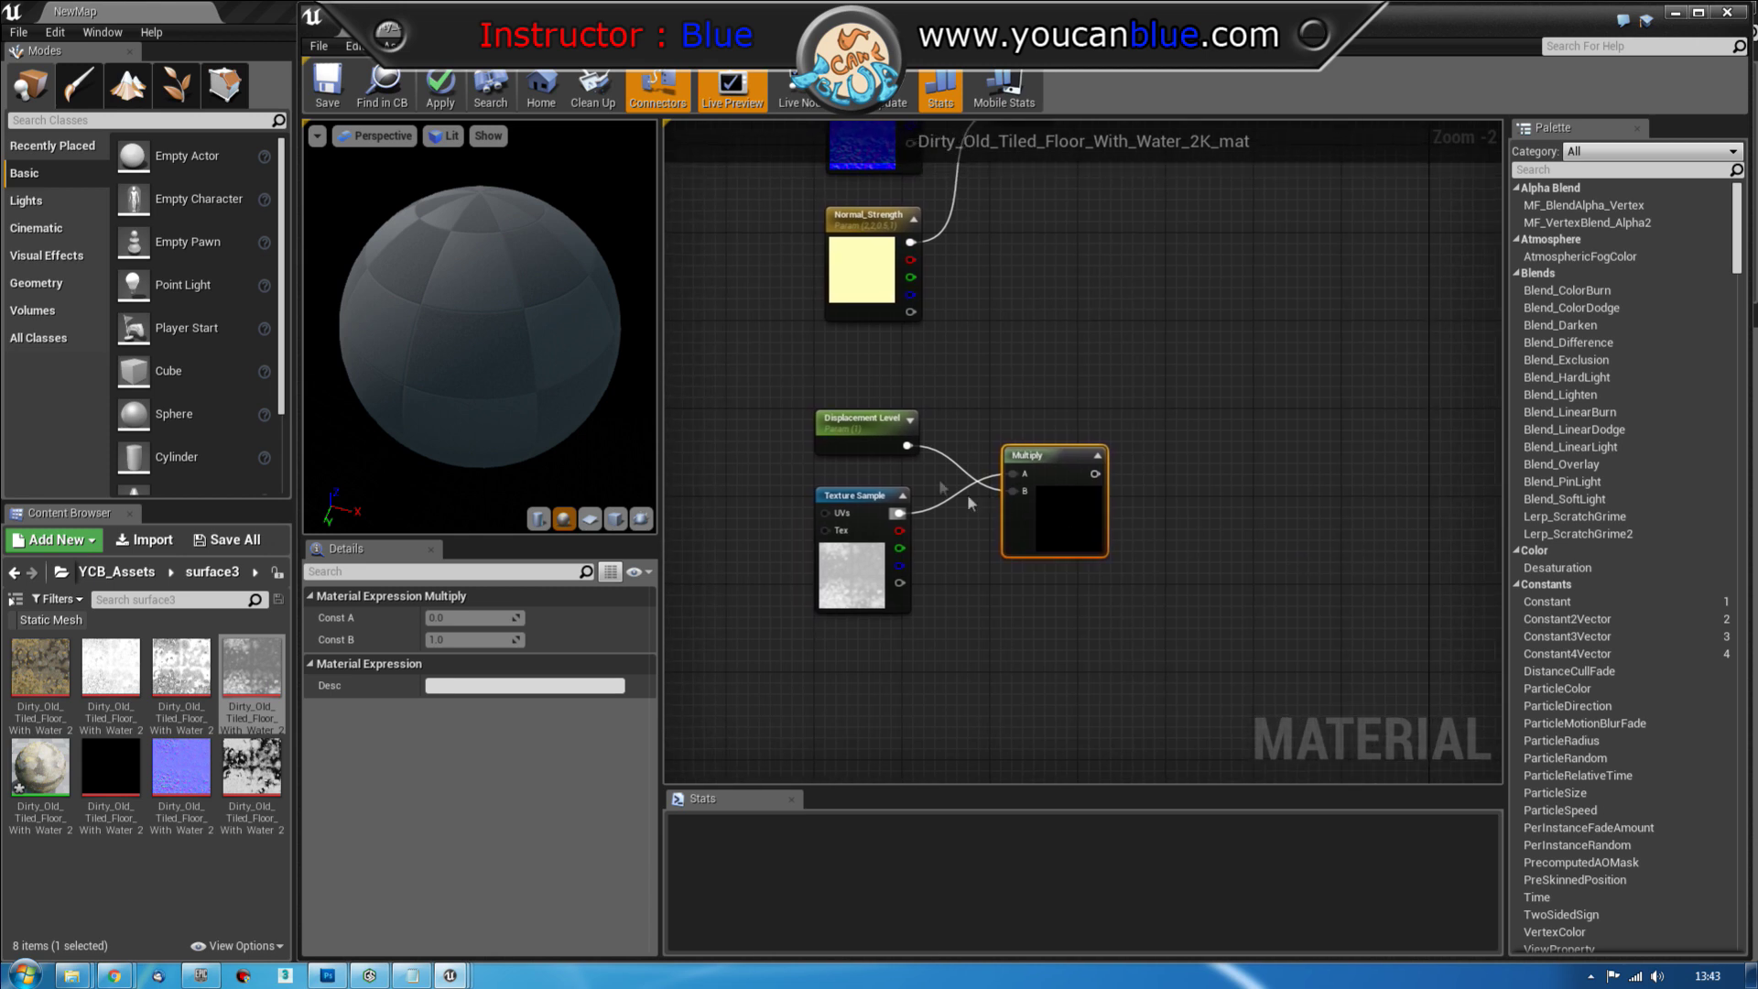
click(858, 432)
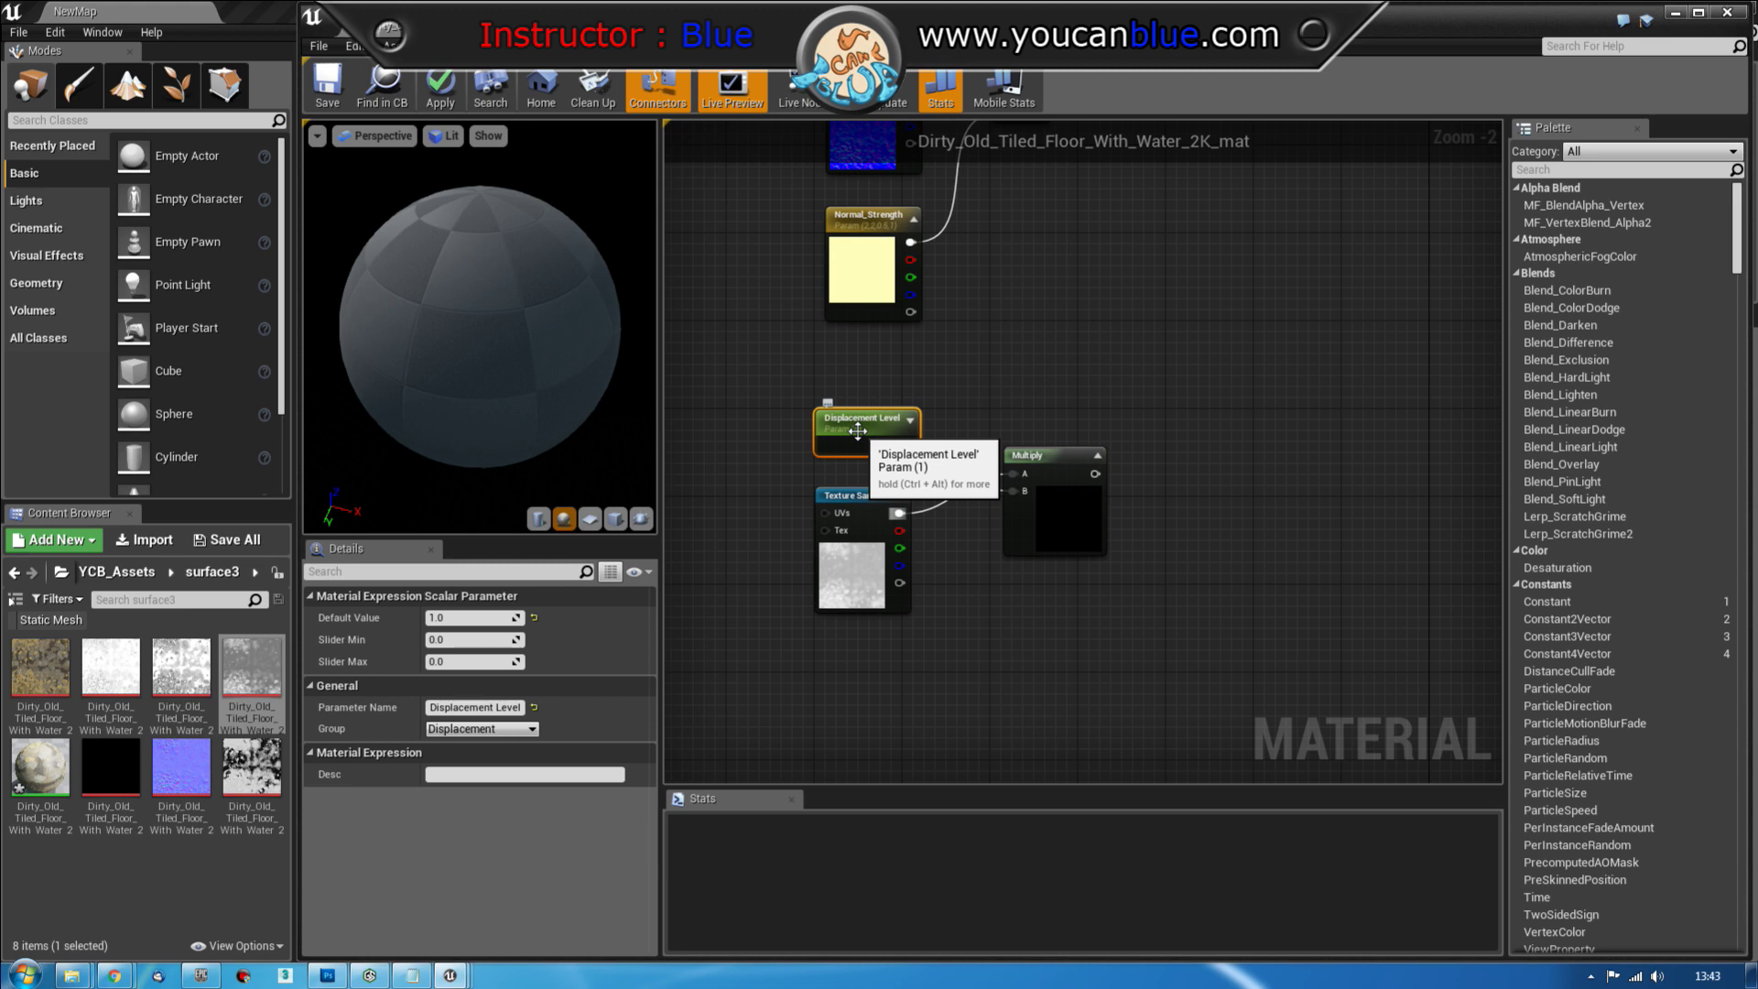
drag(907, 445, 1013, 490)
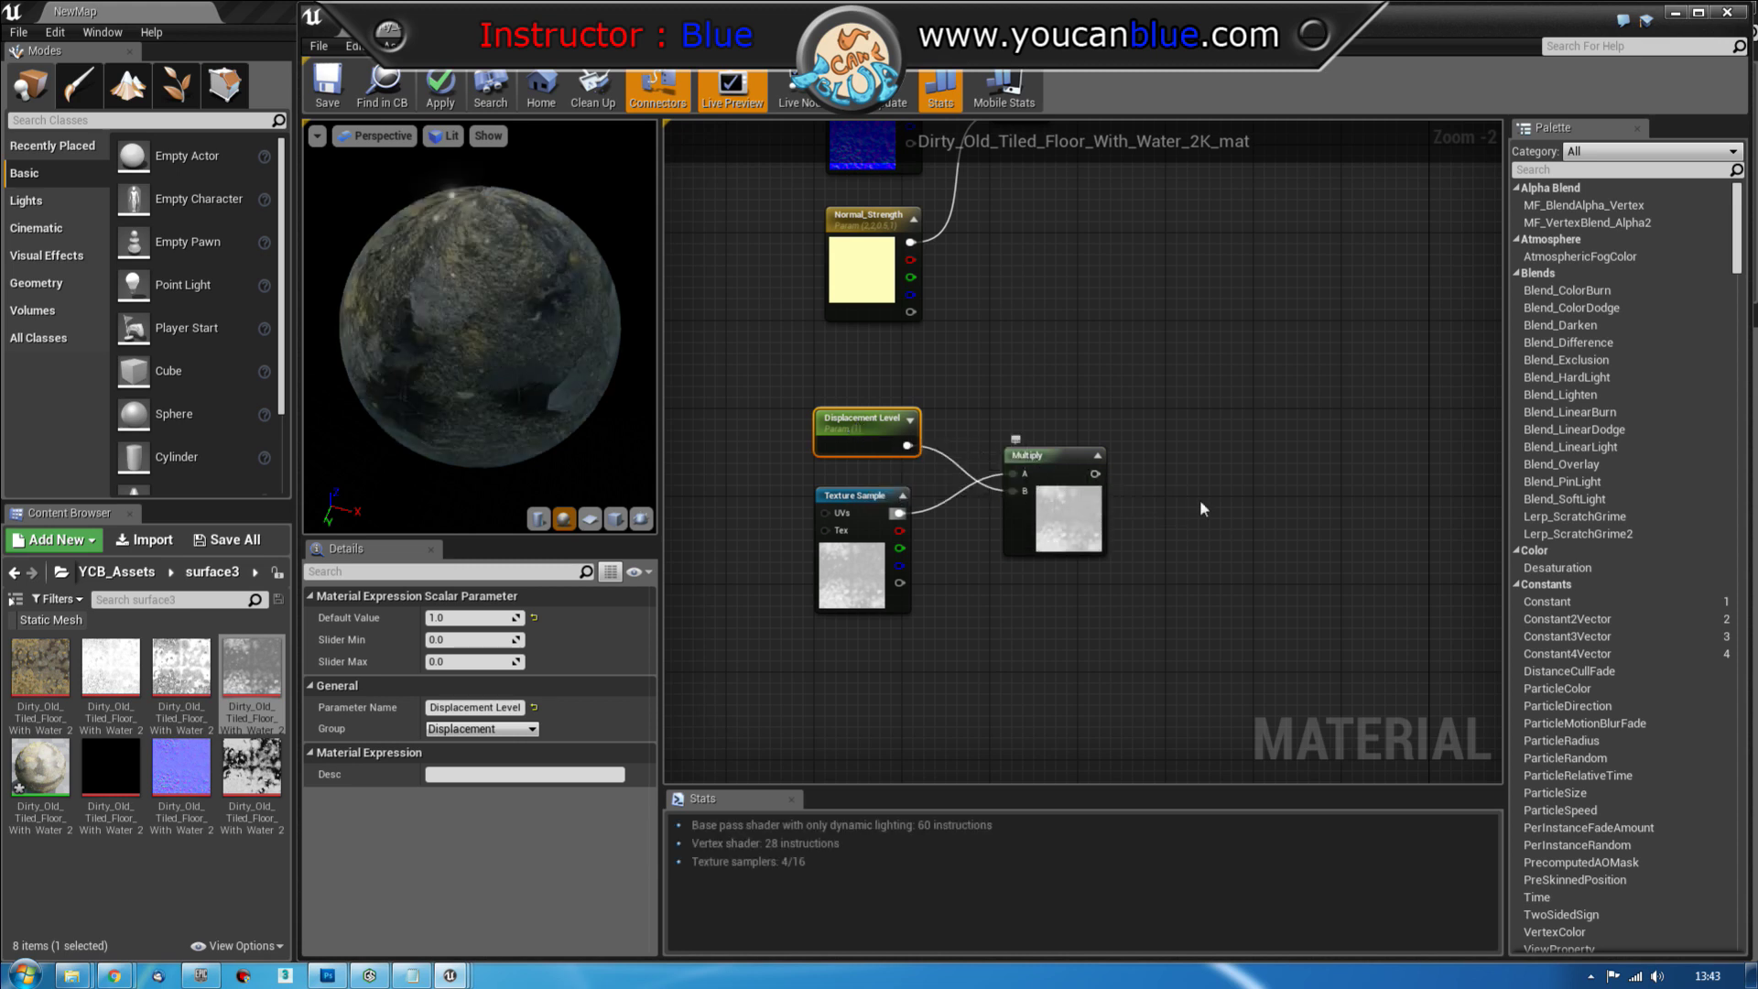
Add a constant below the displacement Multiply node and convert it to a parameter
right_drag(1285, 523, 1228, 514)
right_drag(1277, 620, 1350, 569)
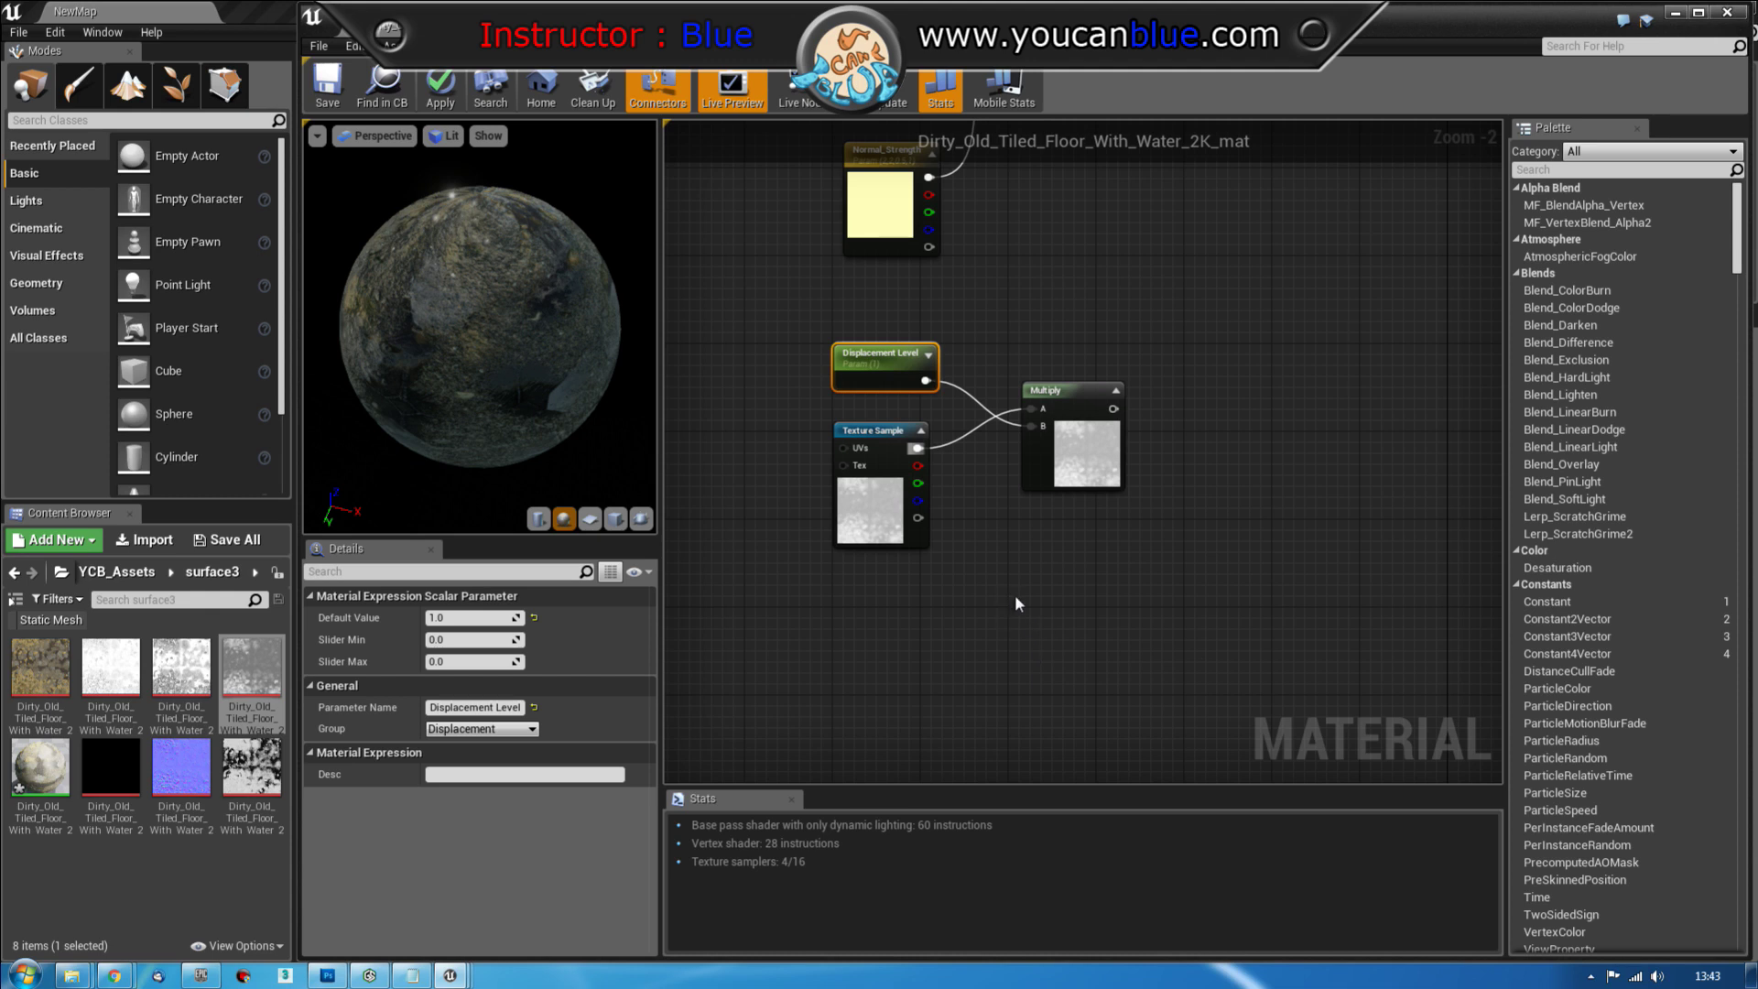
click(1015, 595)
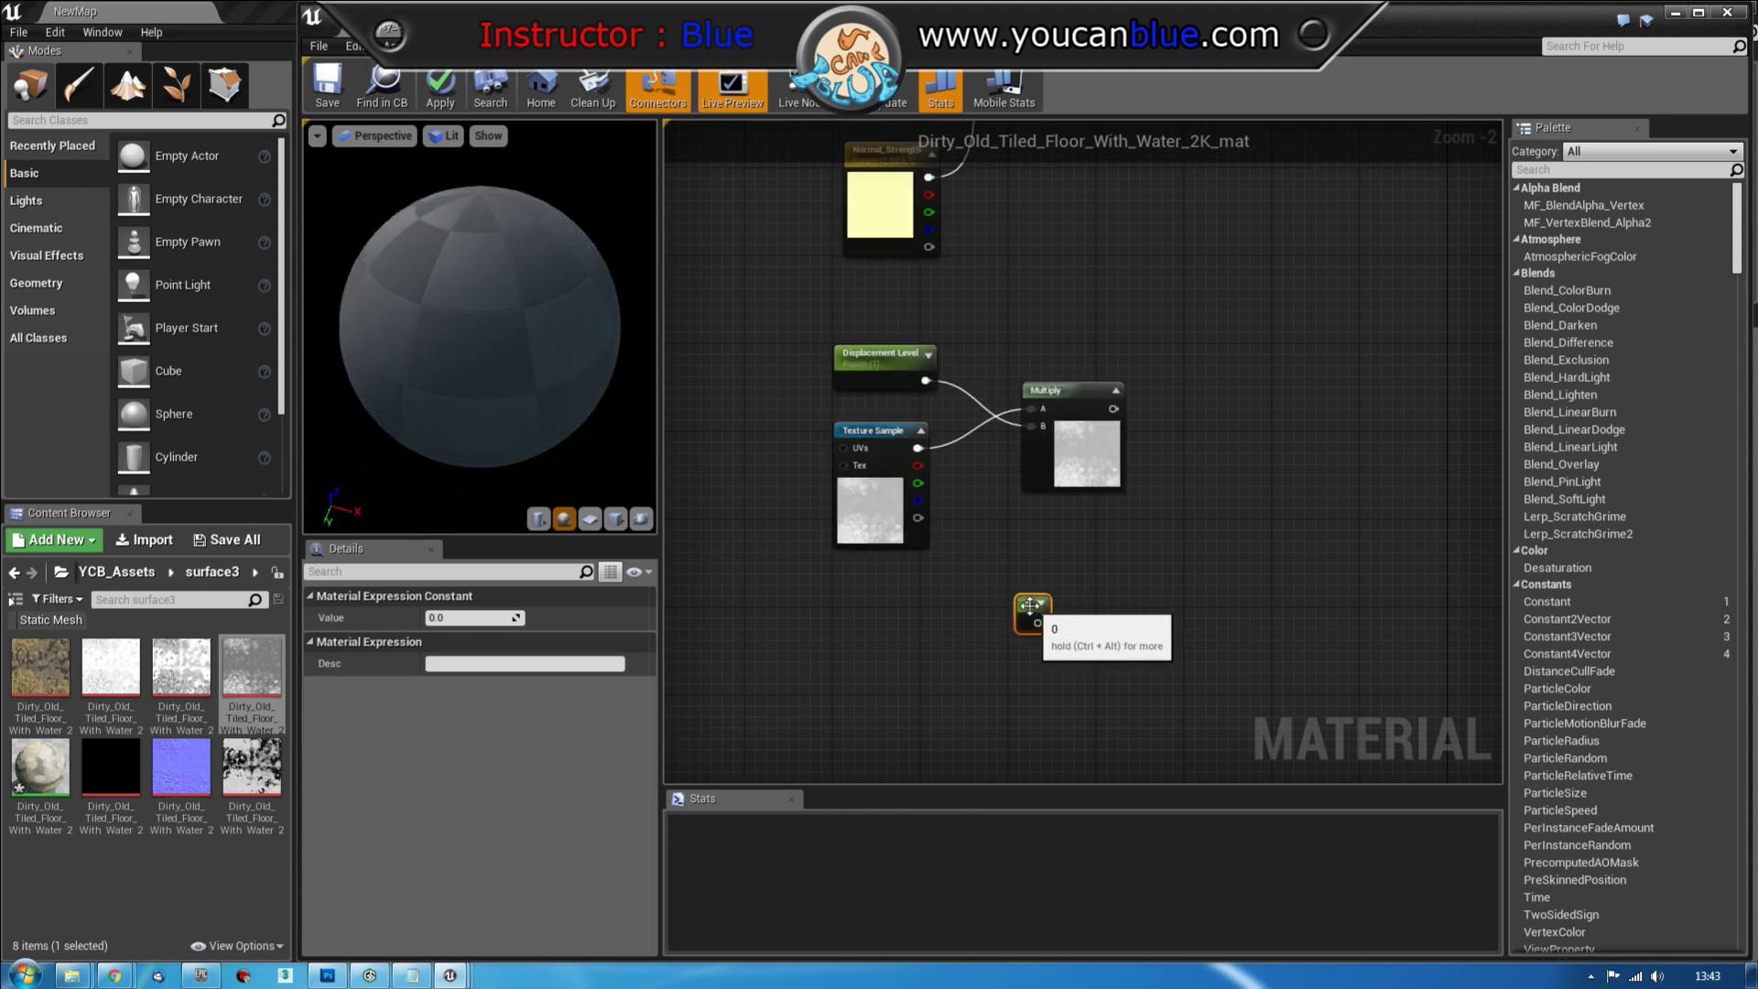
right_click(1030, 606)
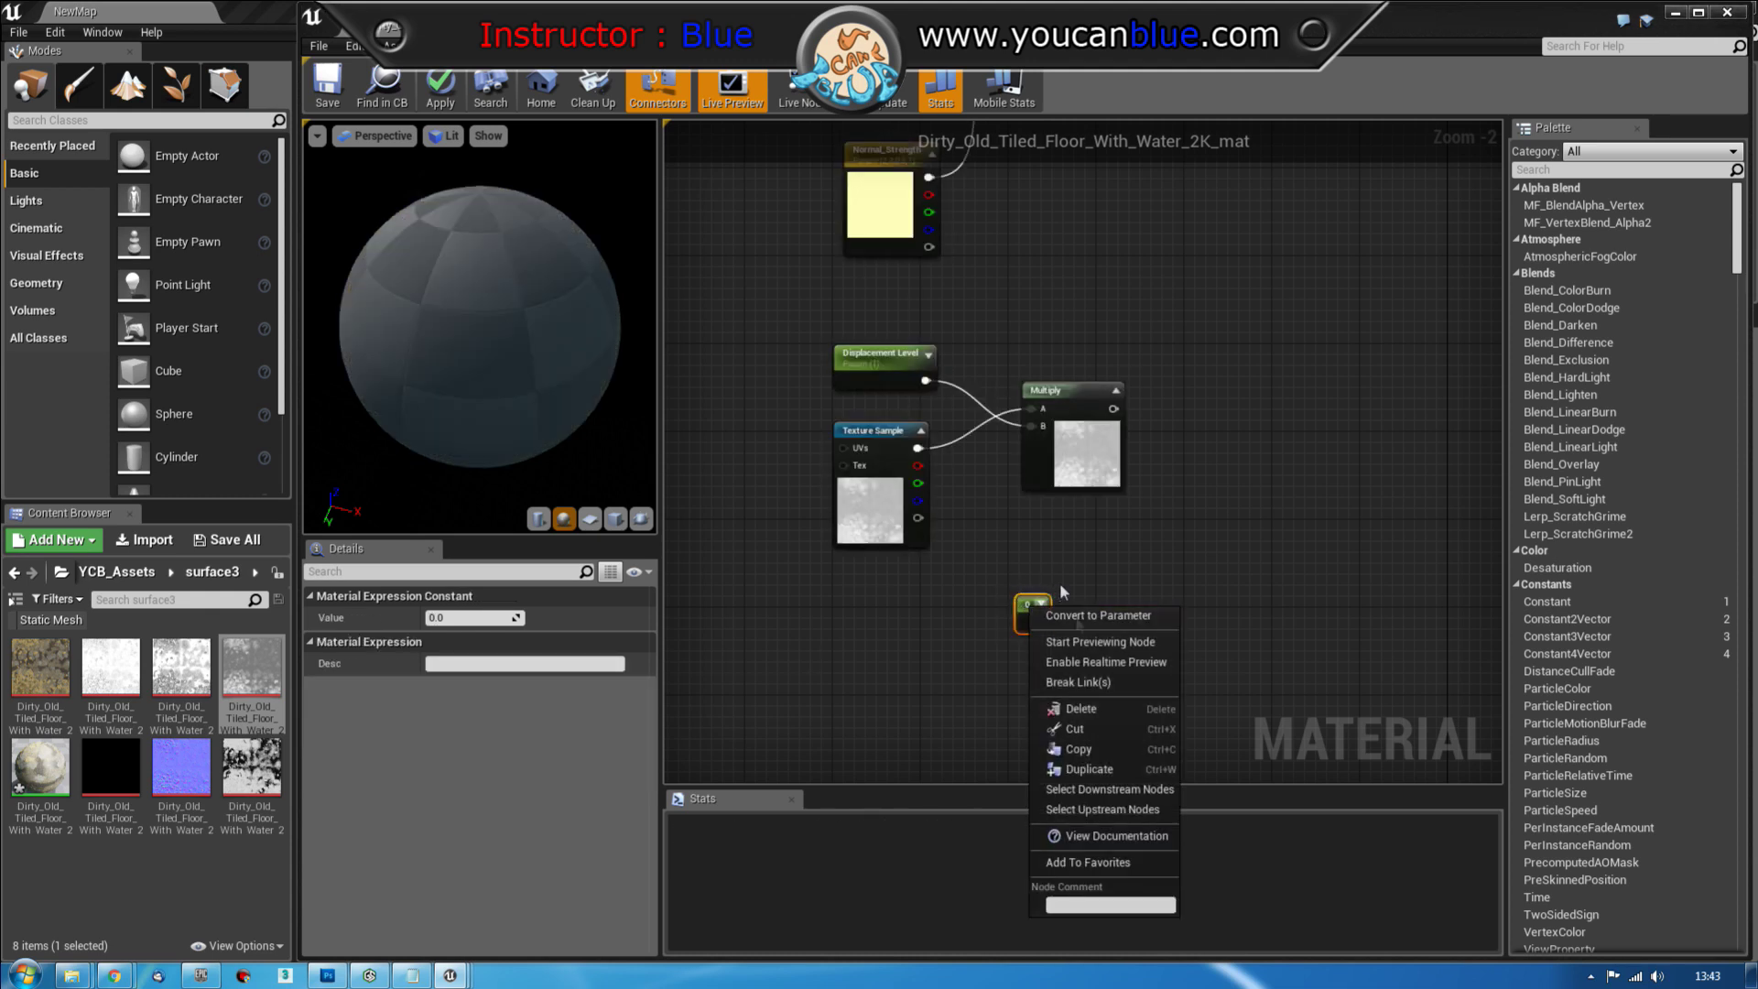
click(573, 733)
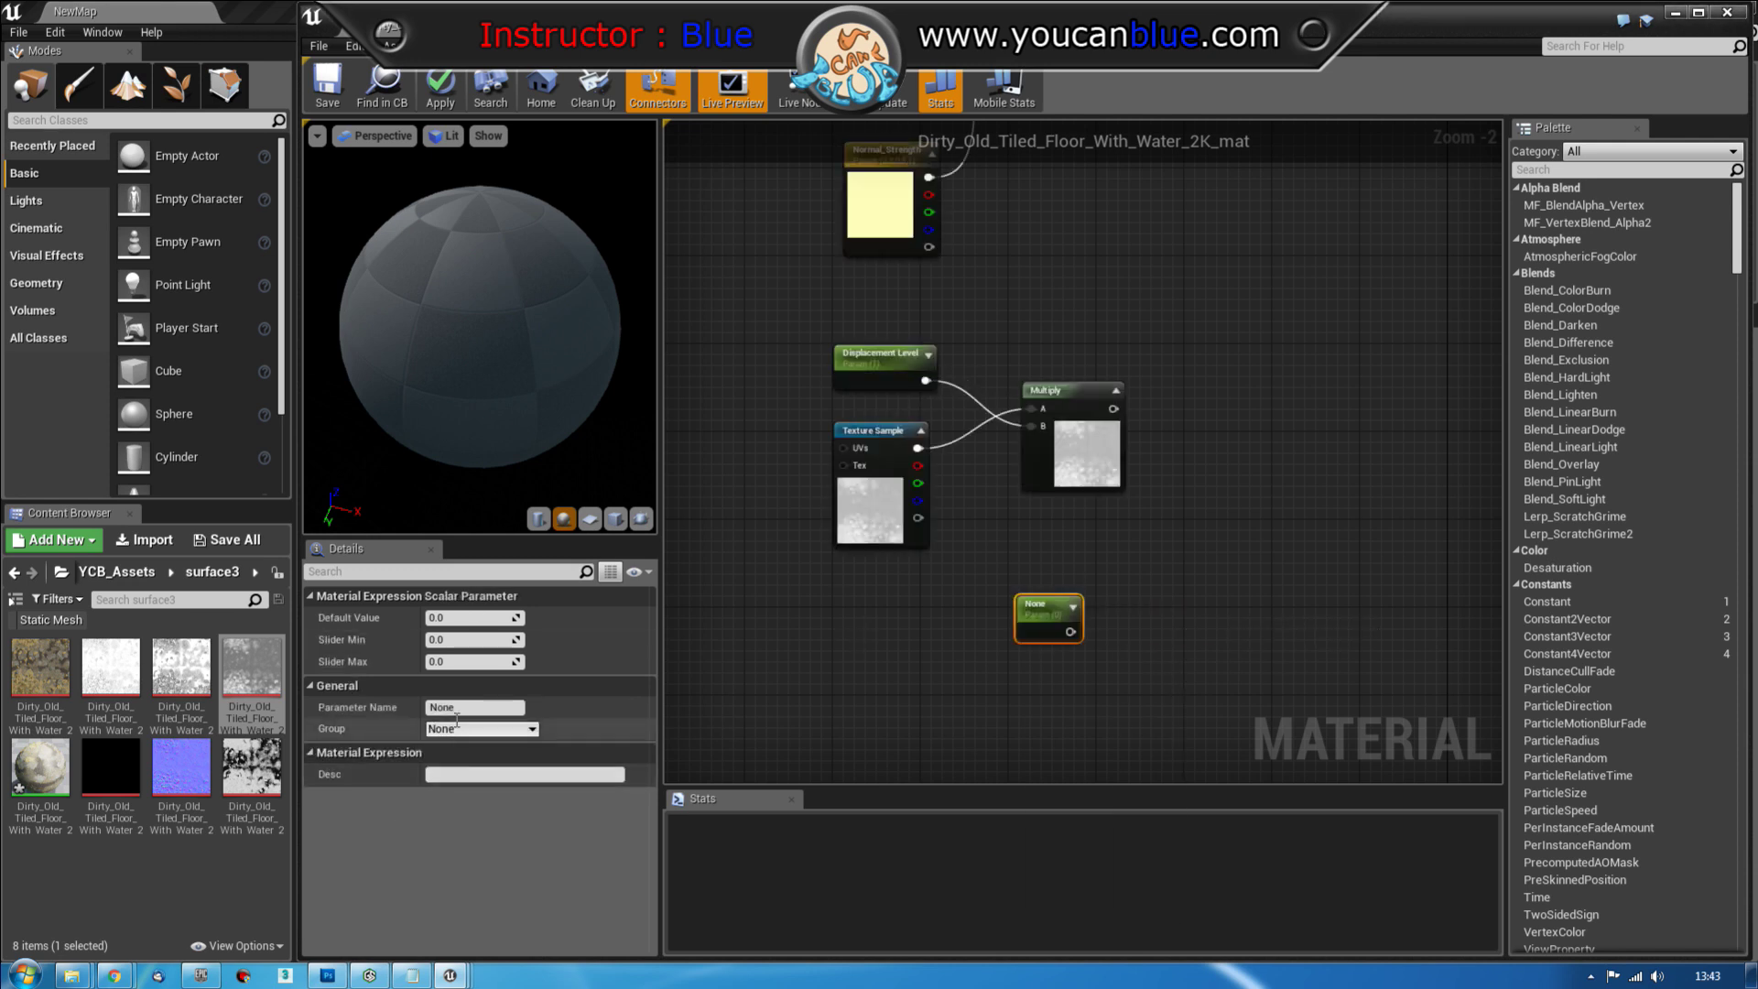
Name the new parameter Distance, dismissing the offer to apply reduced quality settings
drag(462, 707, 412, 707)
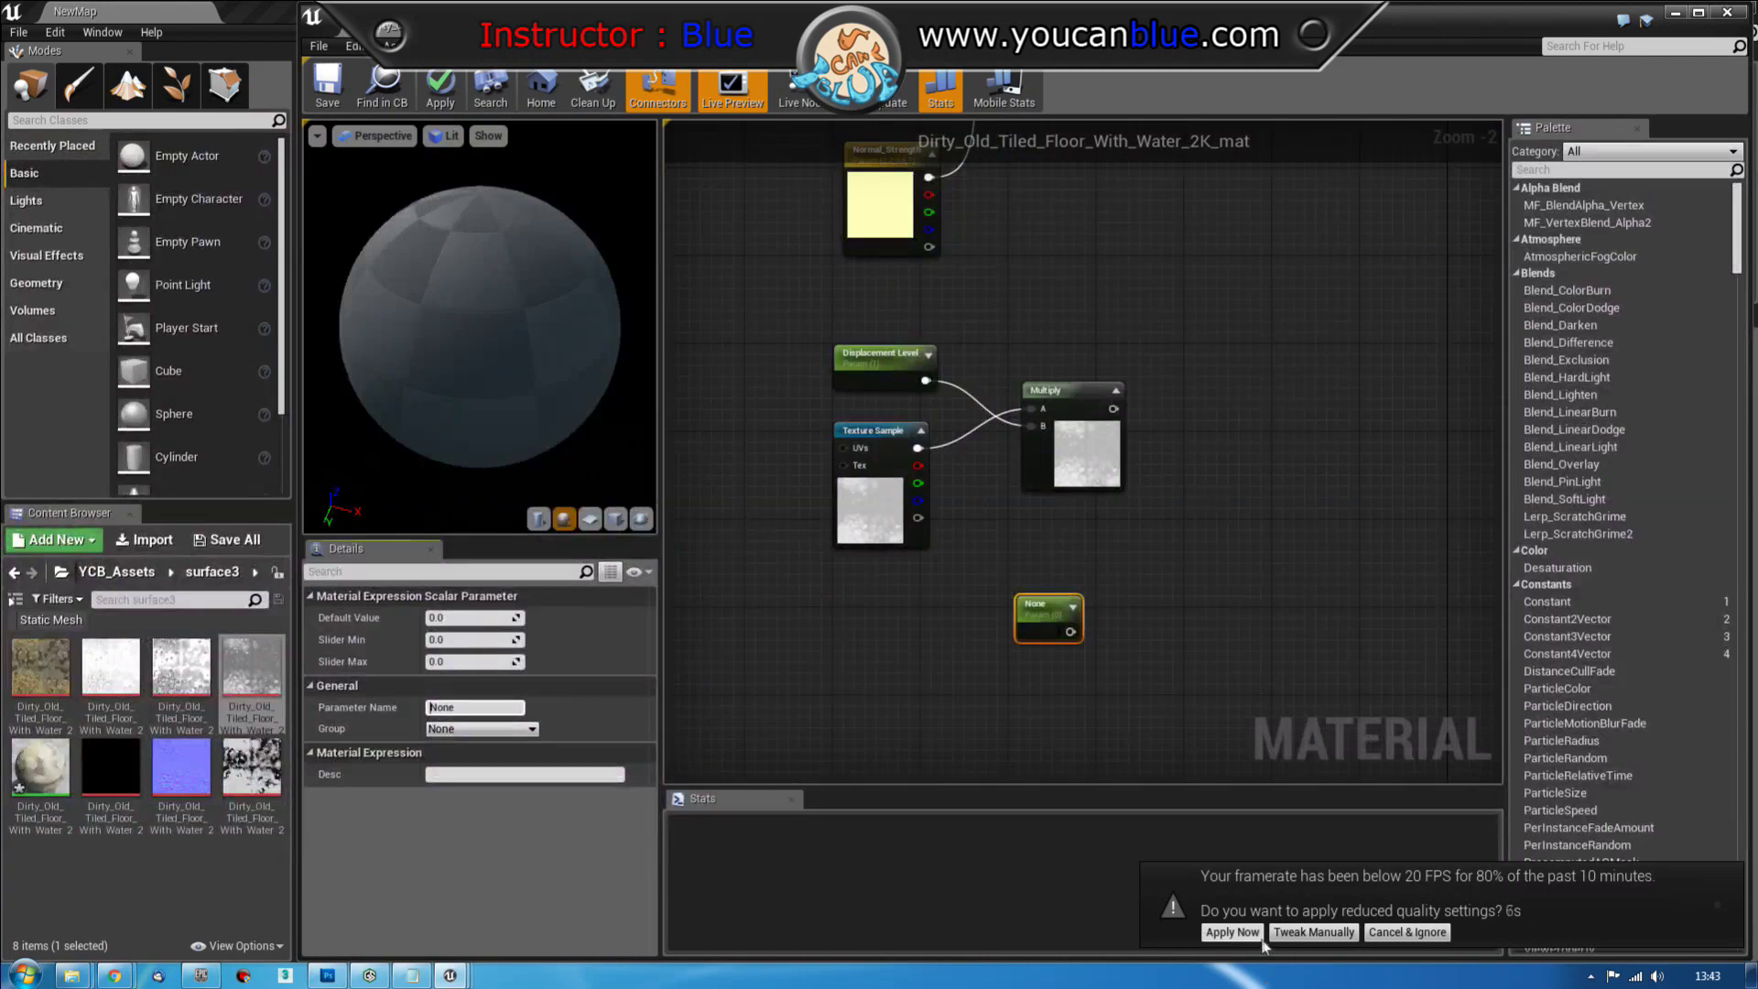
click(1385, 934)
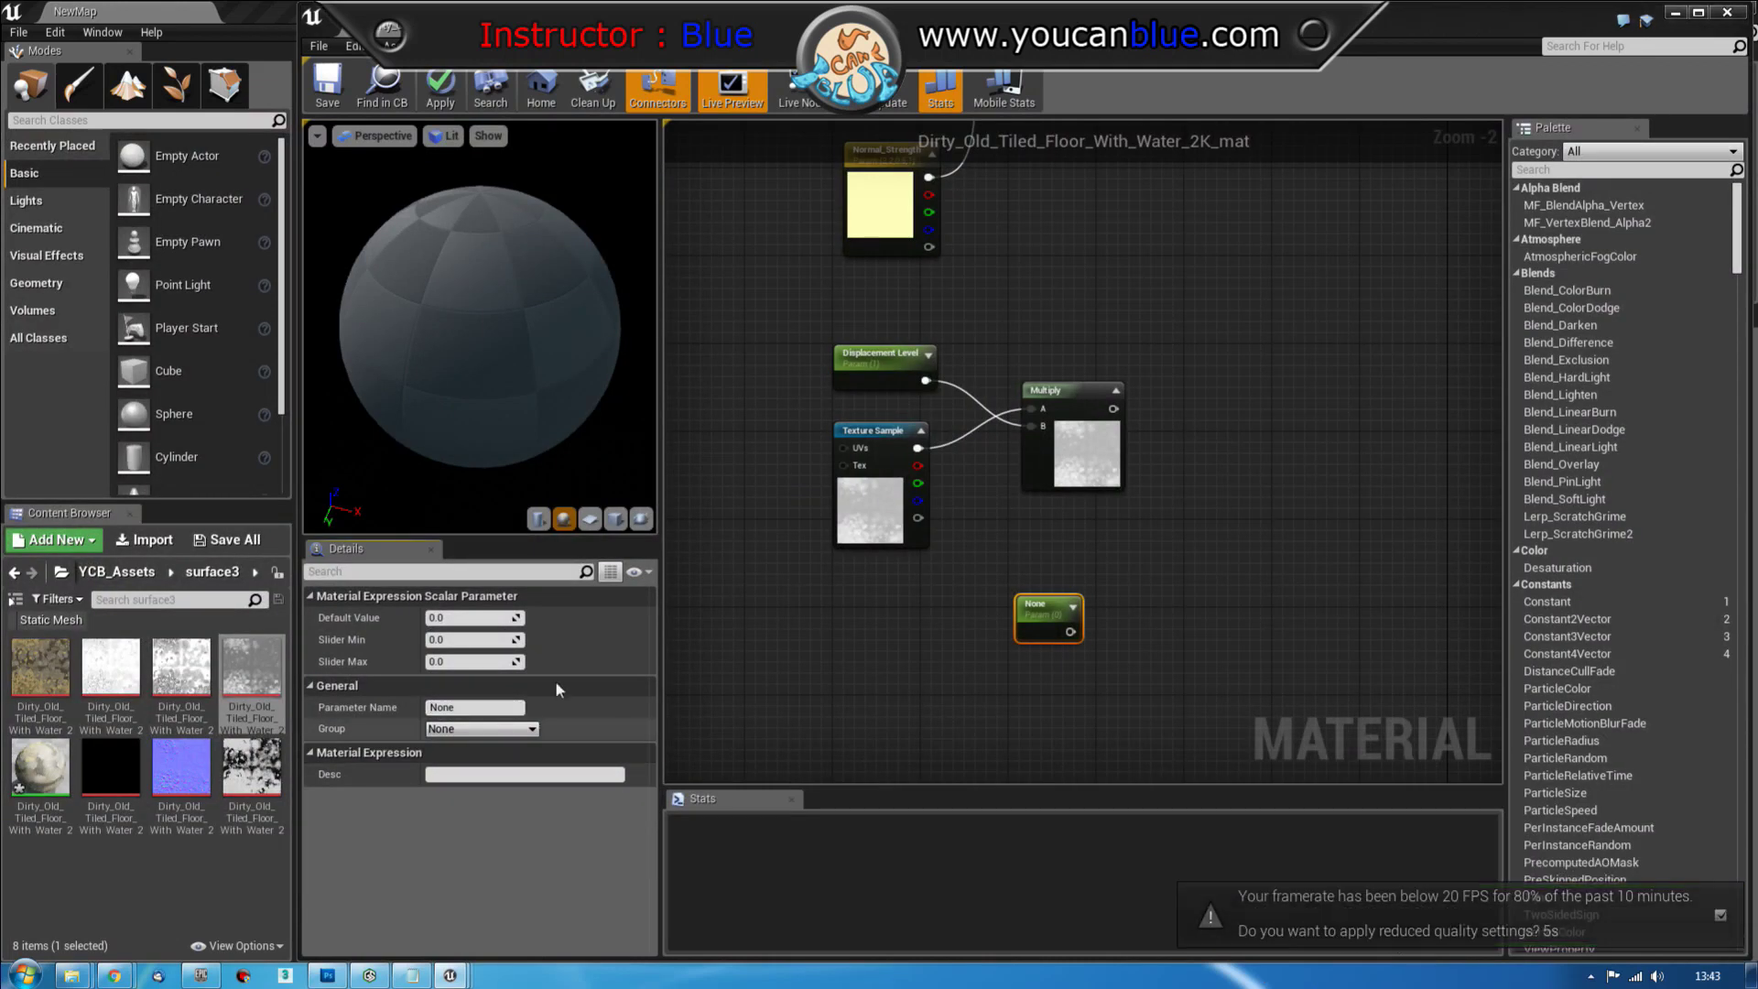
click(476, 708)
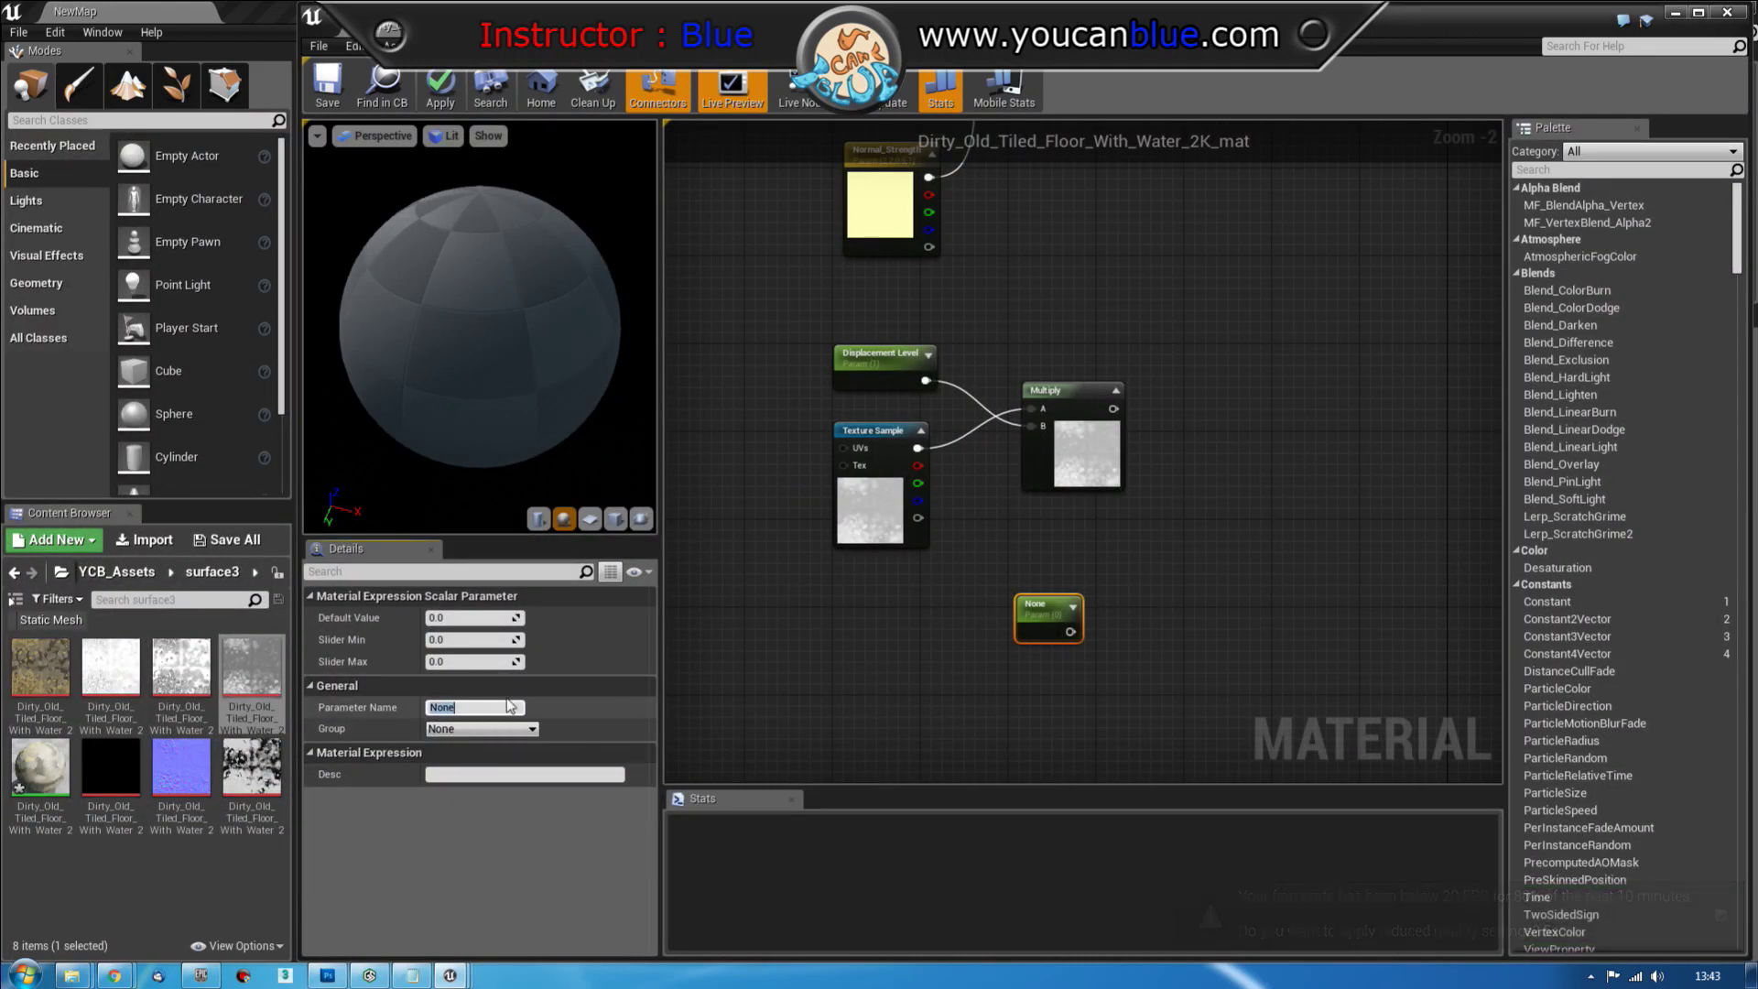
text(Distanc)
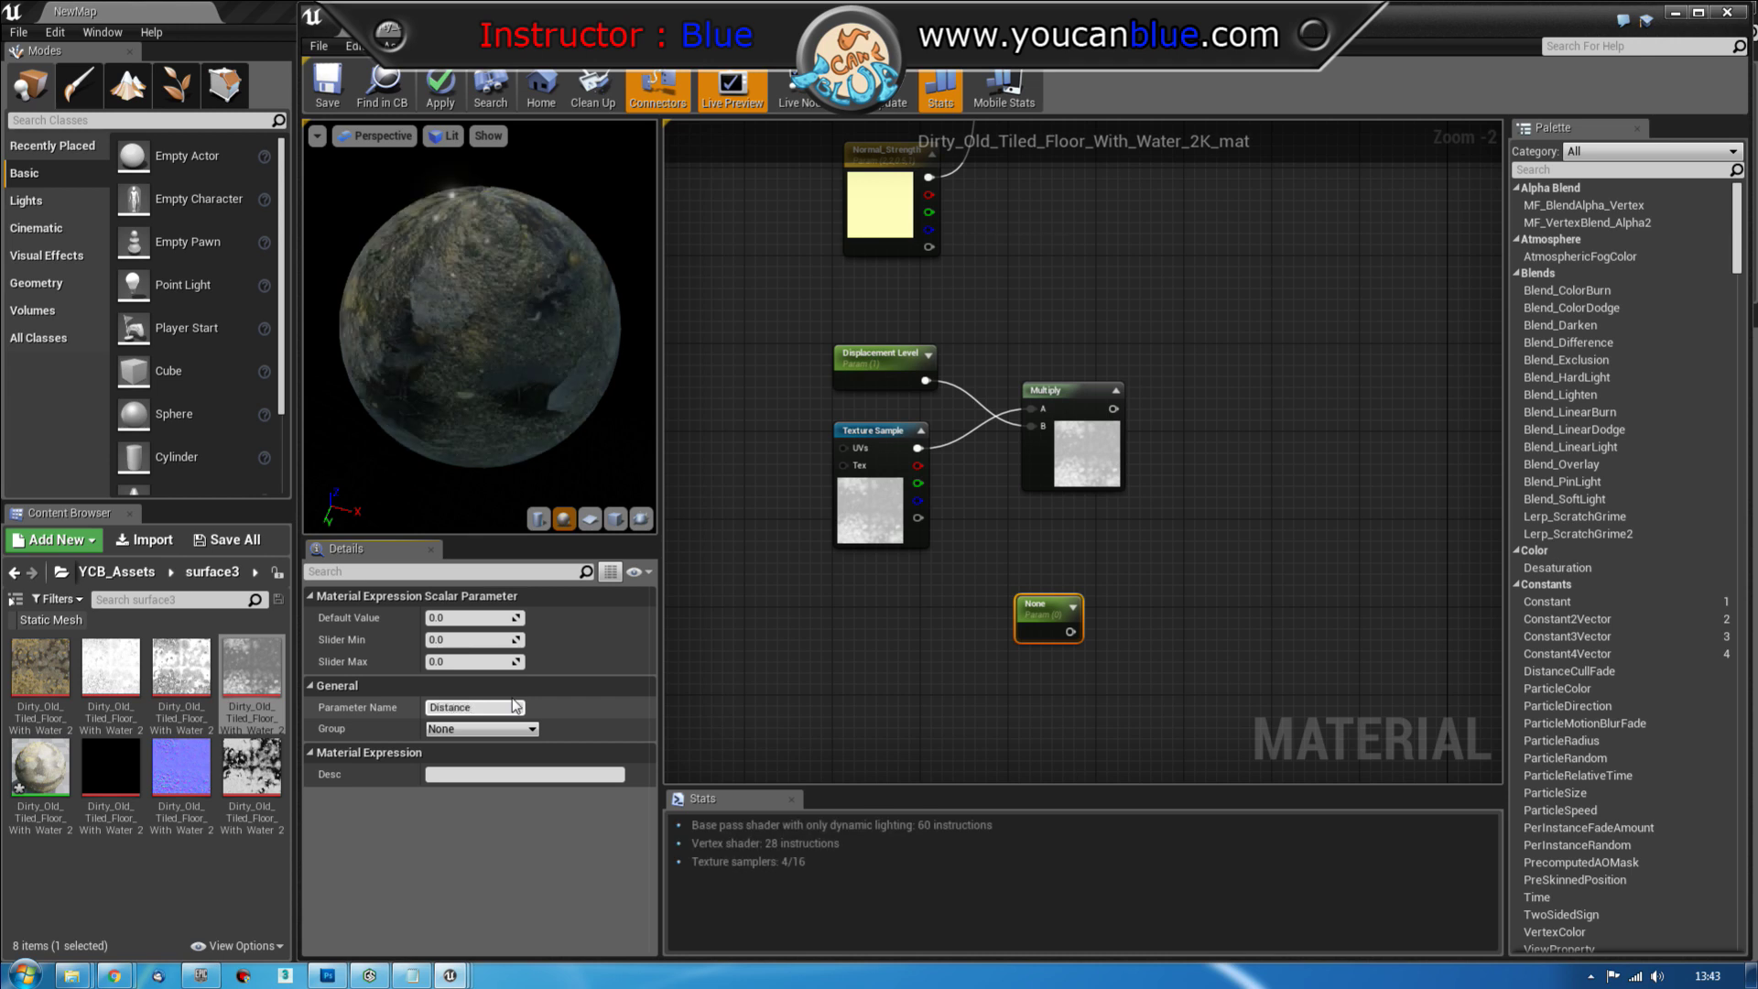
text(e)
key(Return)
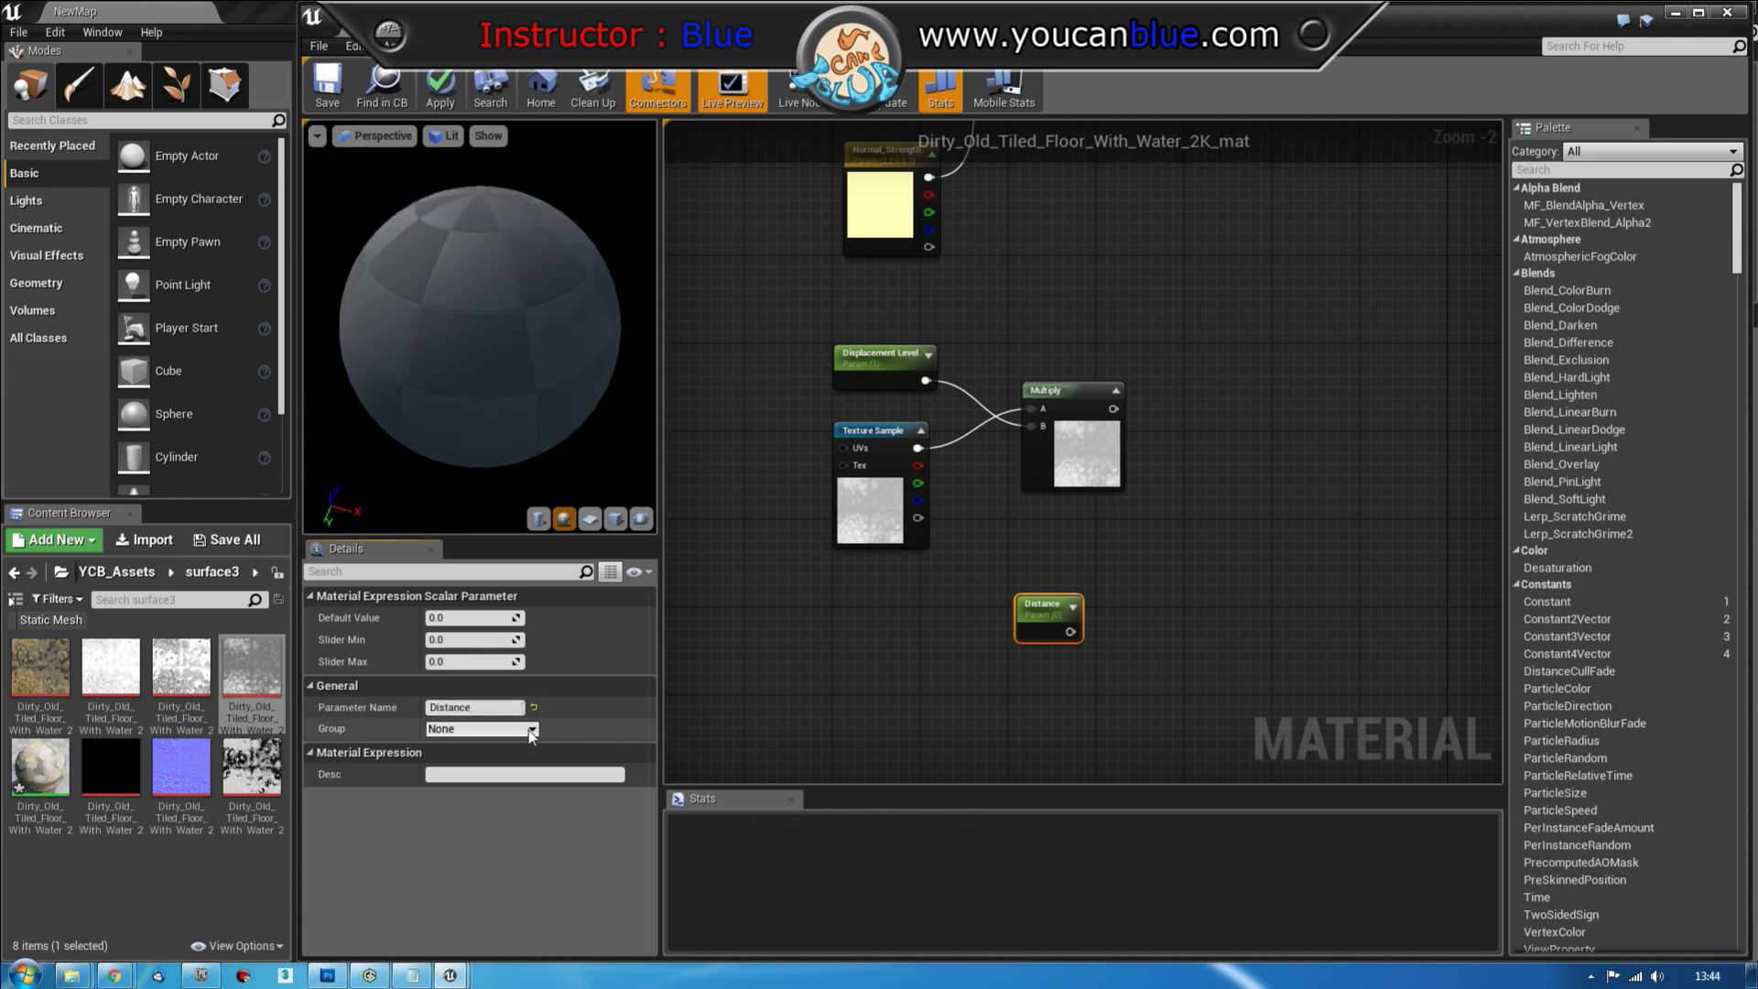
Assign Distance to the Displacement group and place it directly beneath the displacement Multiply node
click(531, 729)
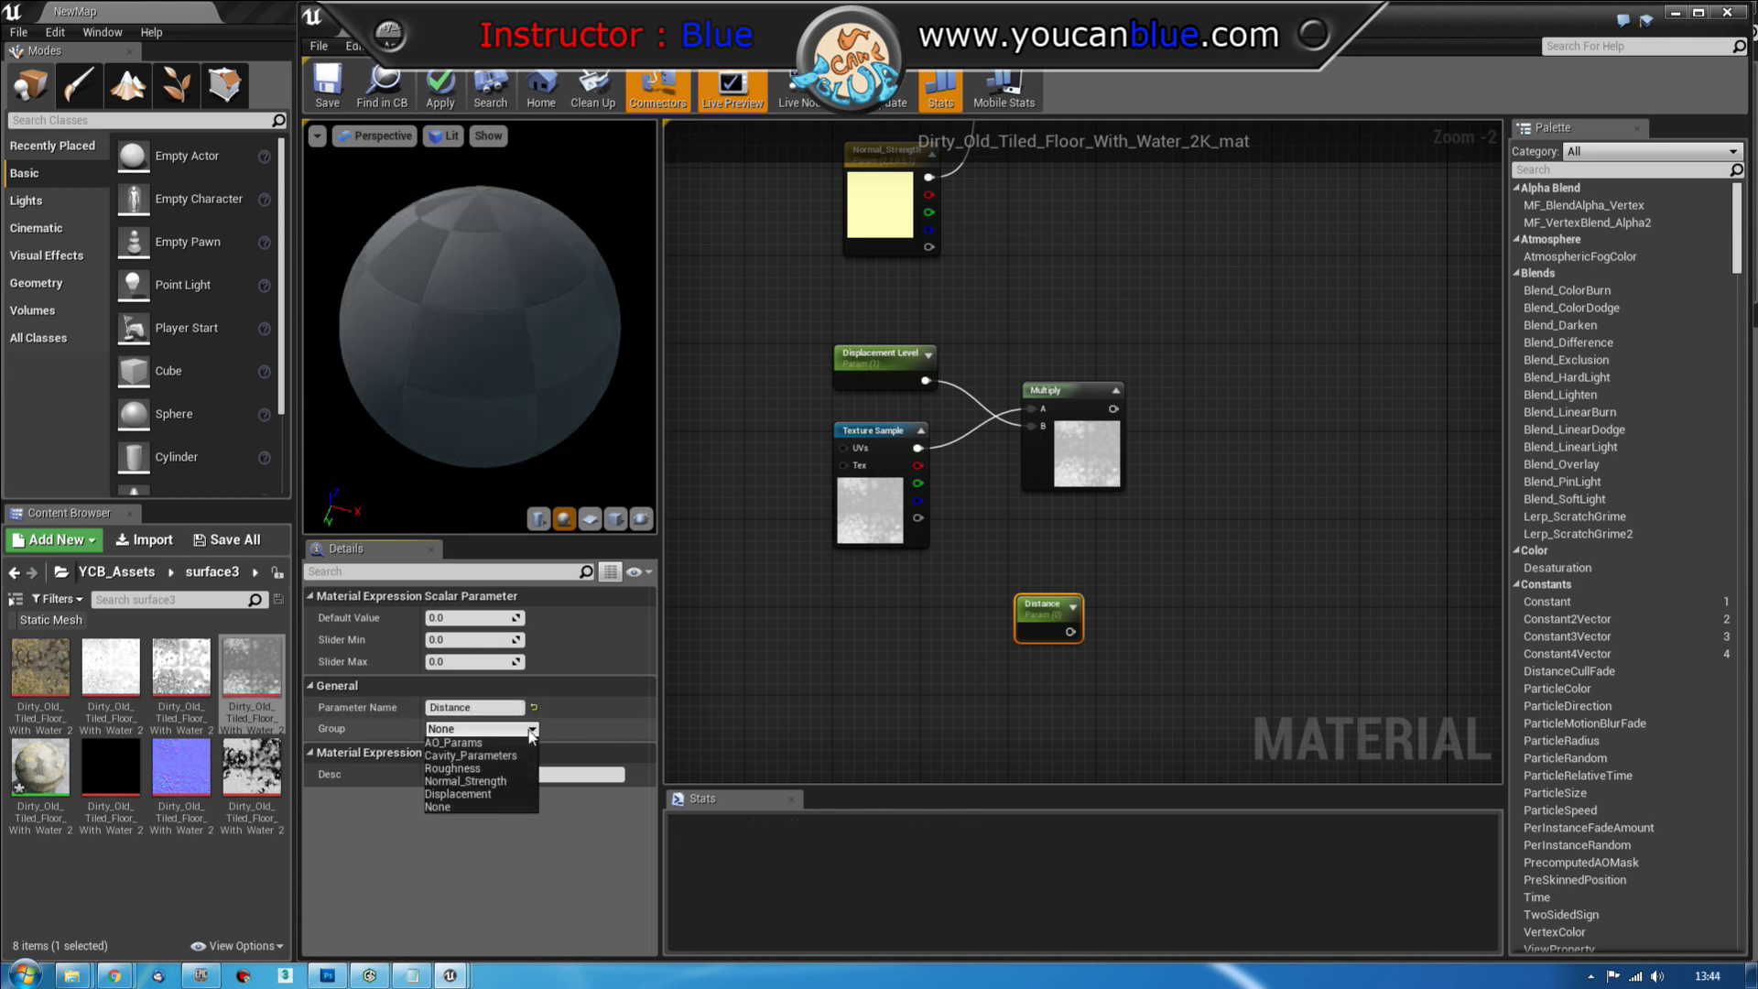
click(469, 794)
drag(1037, 601, 1073, 522)
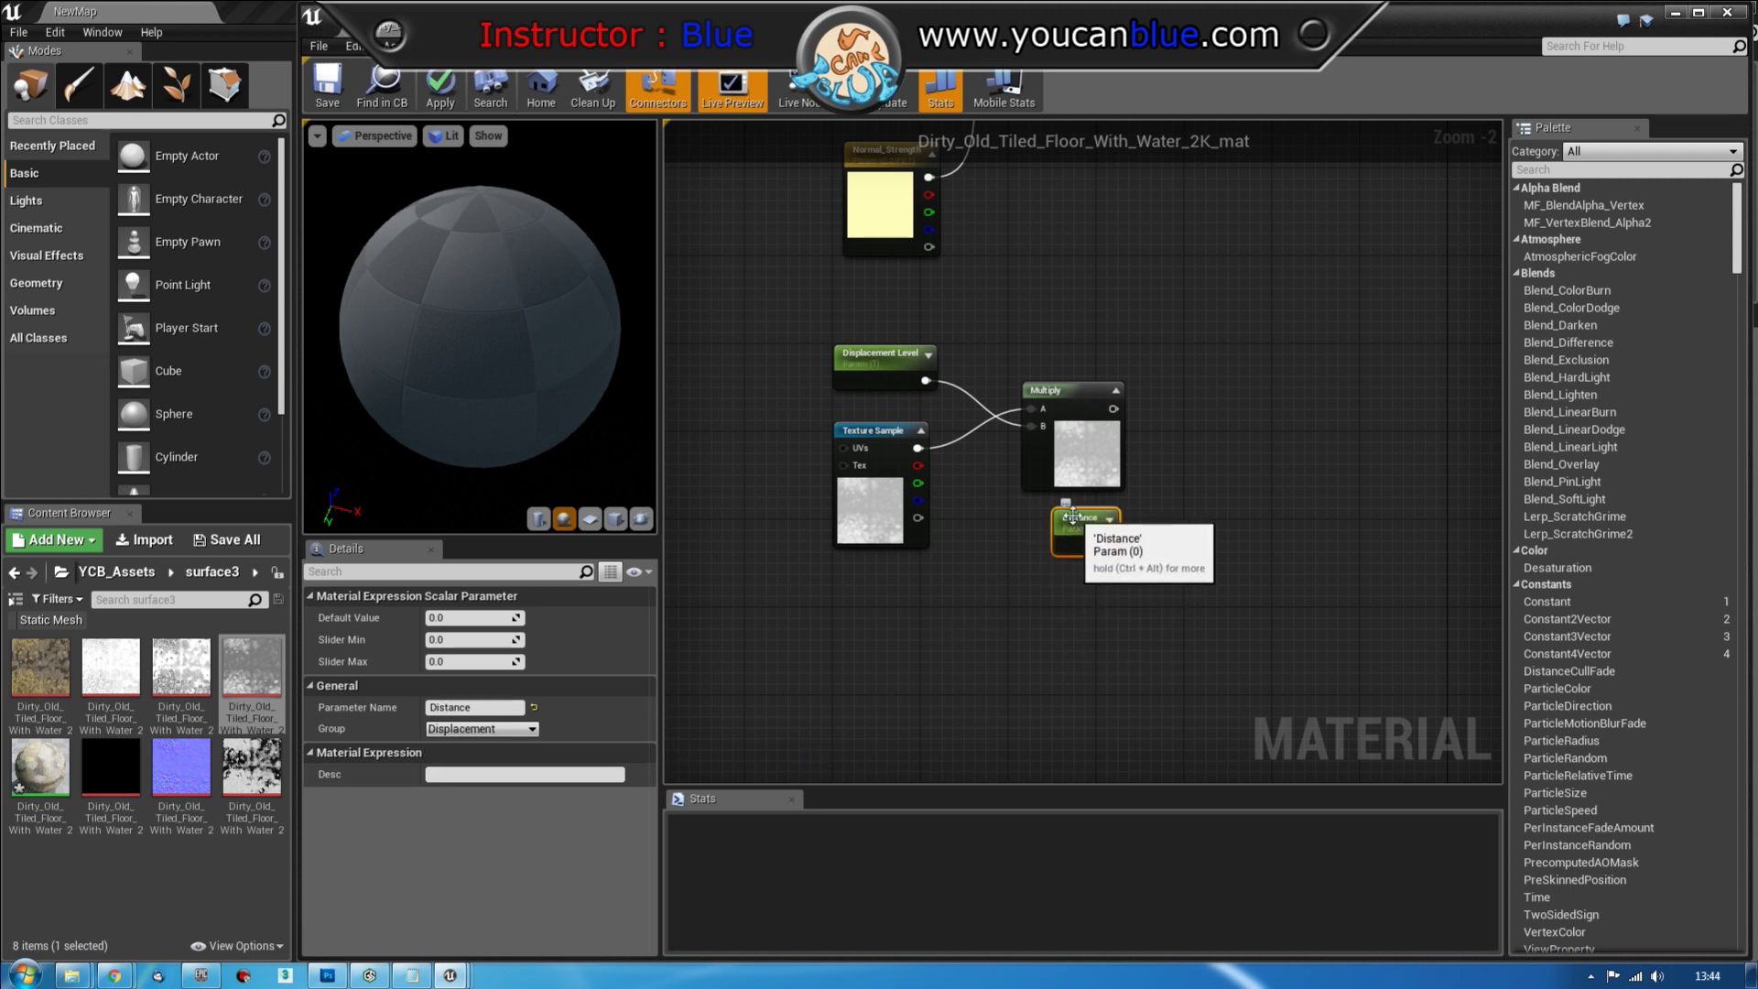
Add a second Multiply node beside the displacement Multiply and set Distance's default value to 10
click(1158, 431)
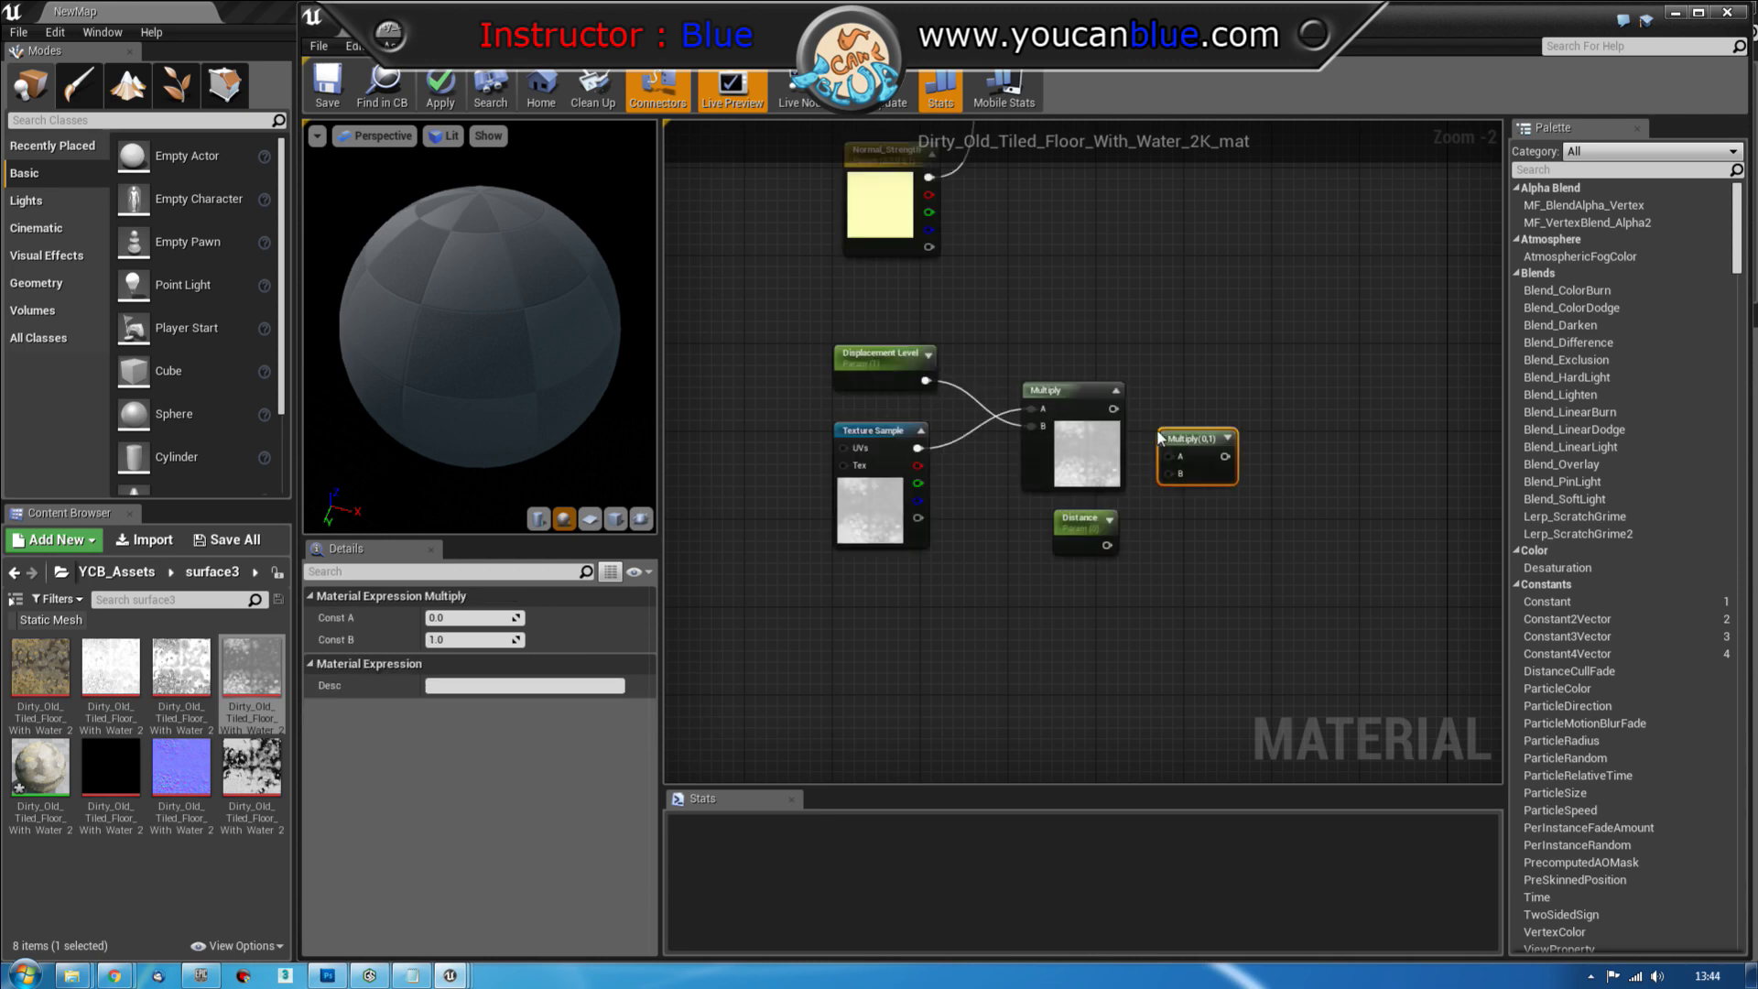
click(1067, 531)
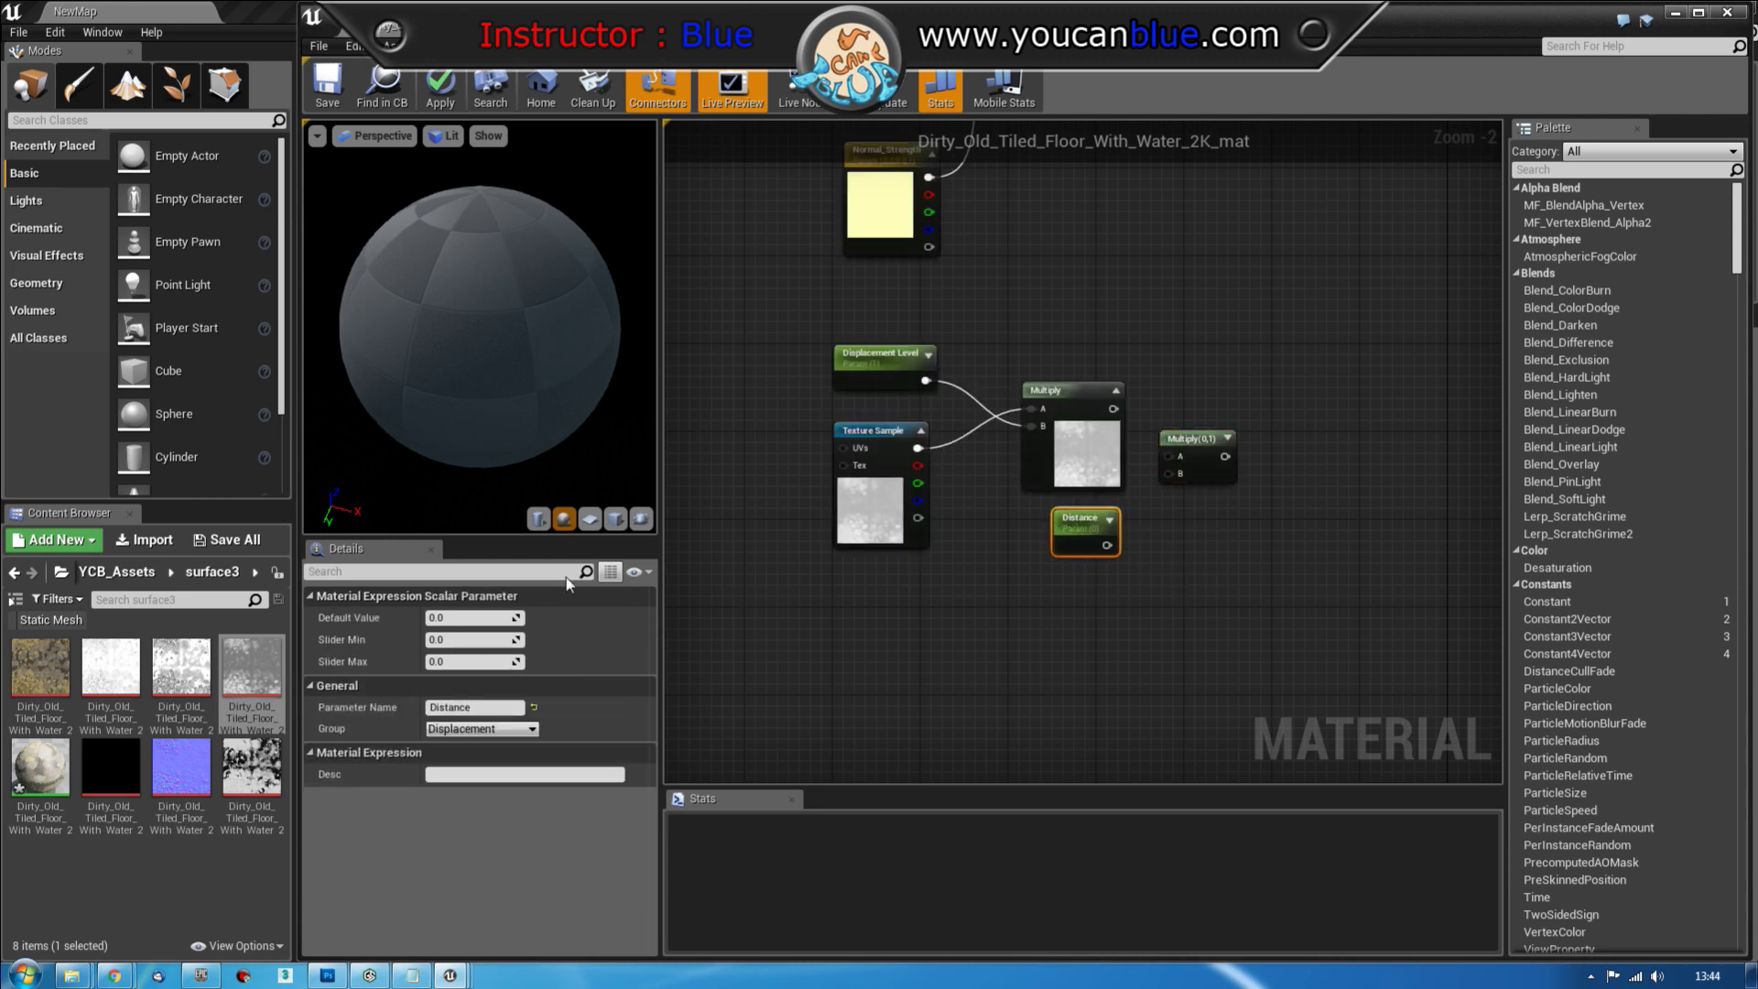
click(469, 618)
text(10)
key(Return)
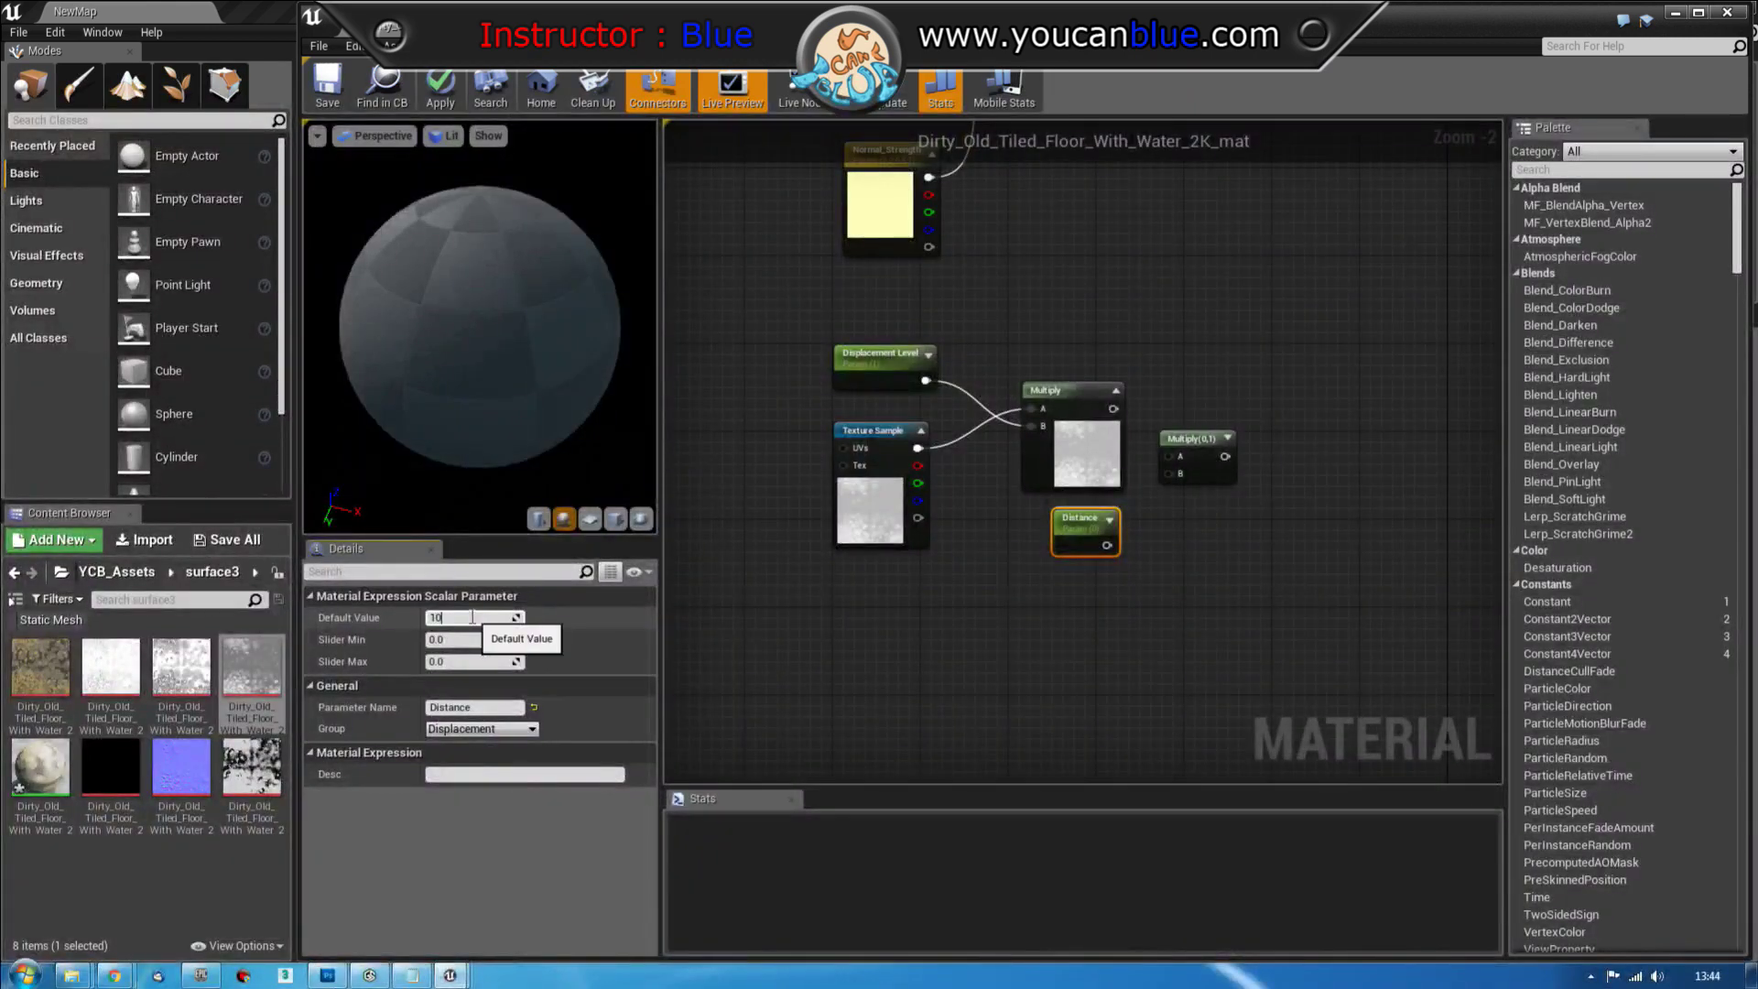
Connect the first displacement Multiply to the second Multiply's A input and Distance to its B input
right_drag(1285, 581, 1237, 597)
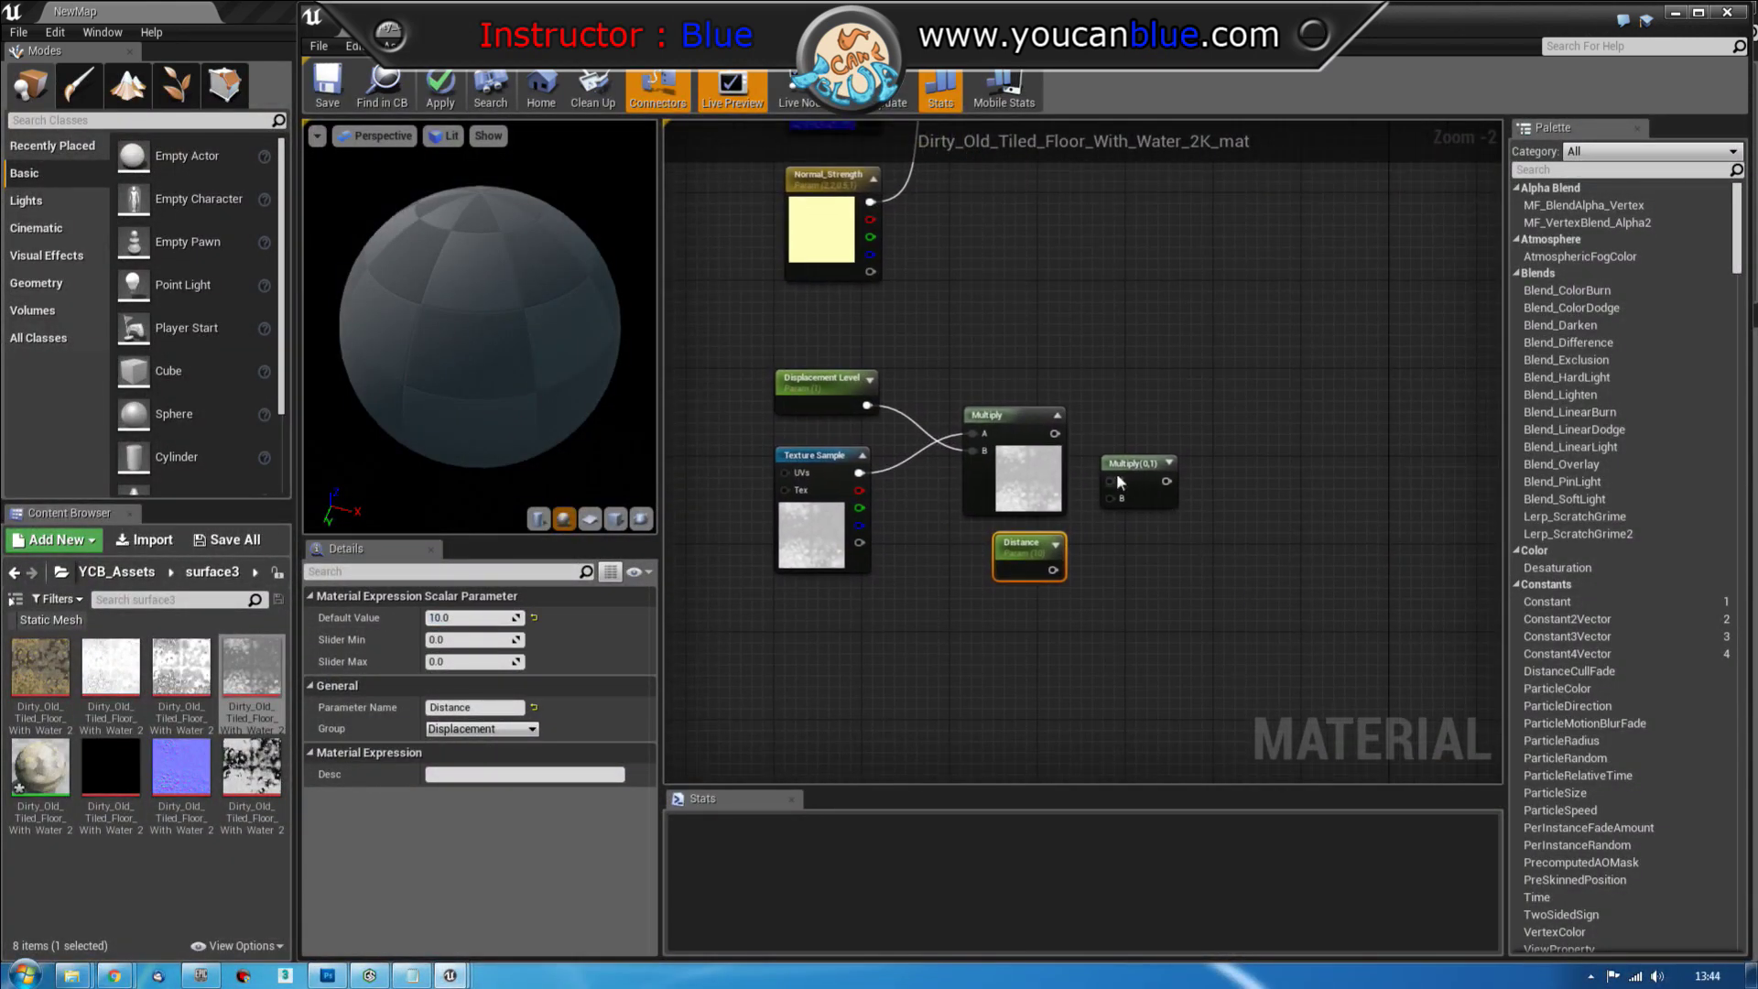
drag(1119, 476, 1059, 575)
right_drag(1229, 496, 1079, 559)
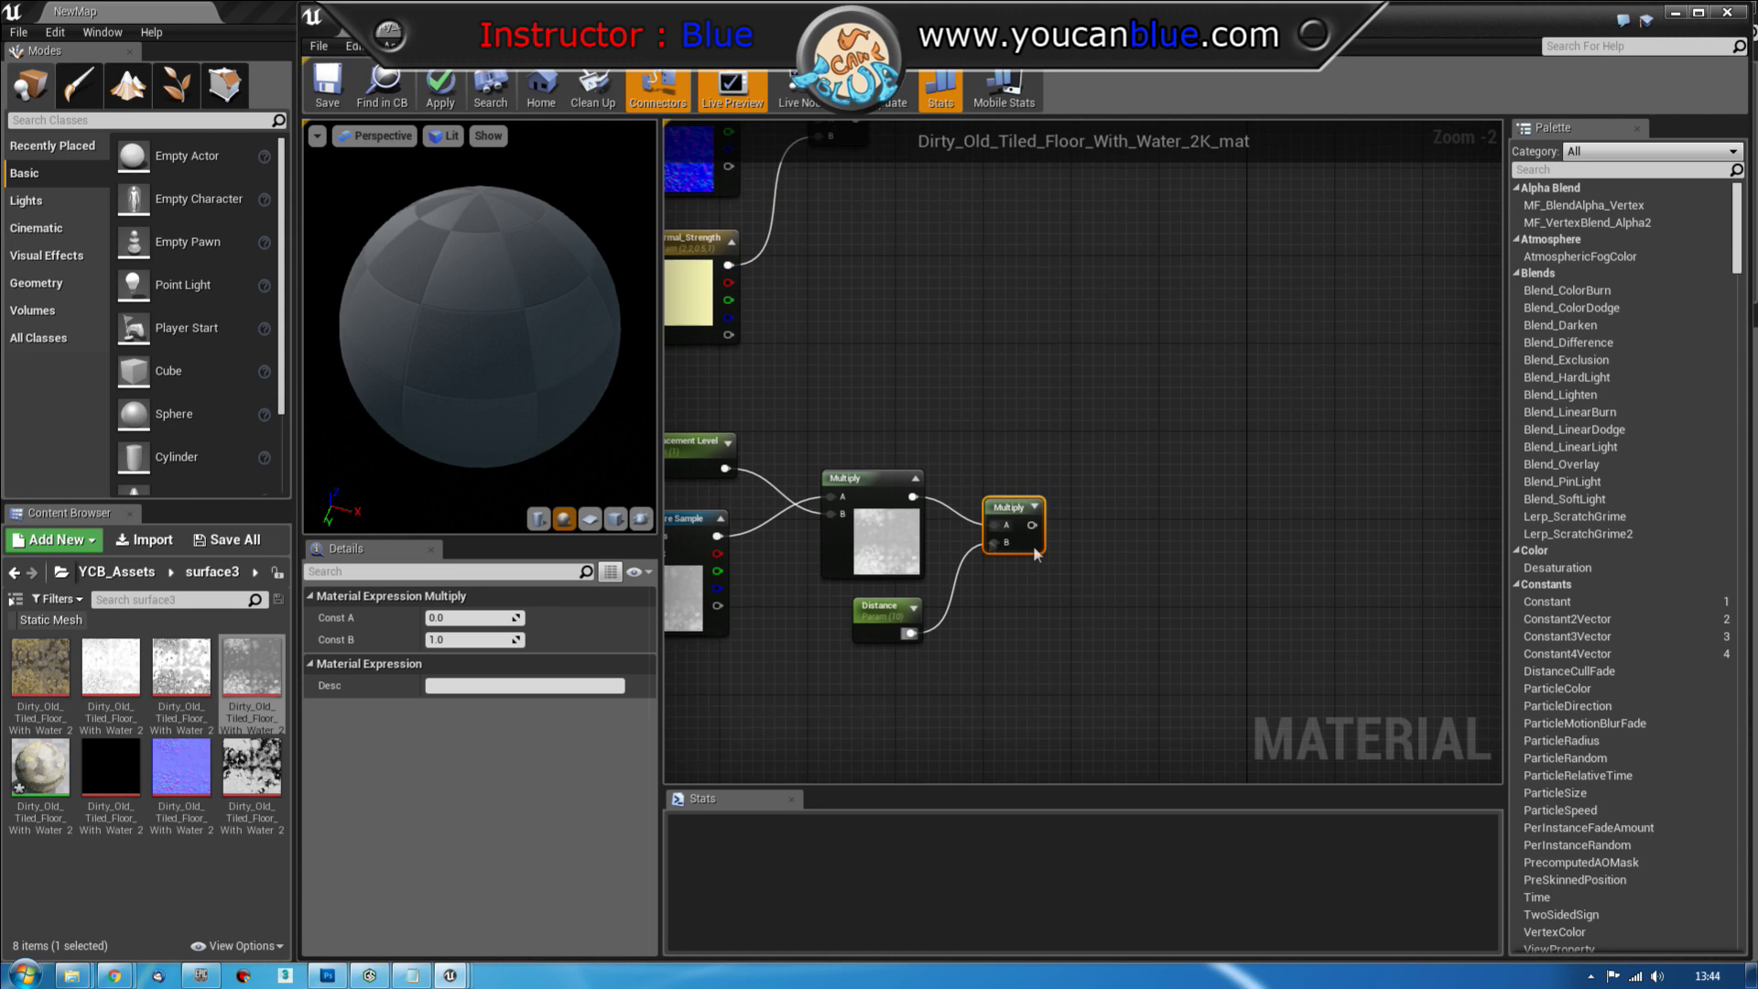
Expand the second Multiply node's preview and move the node farther from the first Multiply, toward the material node
click(1036, 508)
right_drag(1226, 492, 1303, 496)
scroll(1148, 580, down, 1)
scroll(1156, 579, down, 1)
drag(1202, 538, 1303, 511)
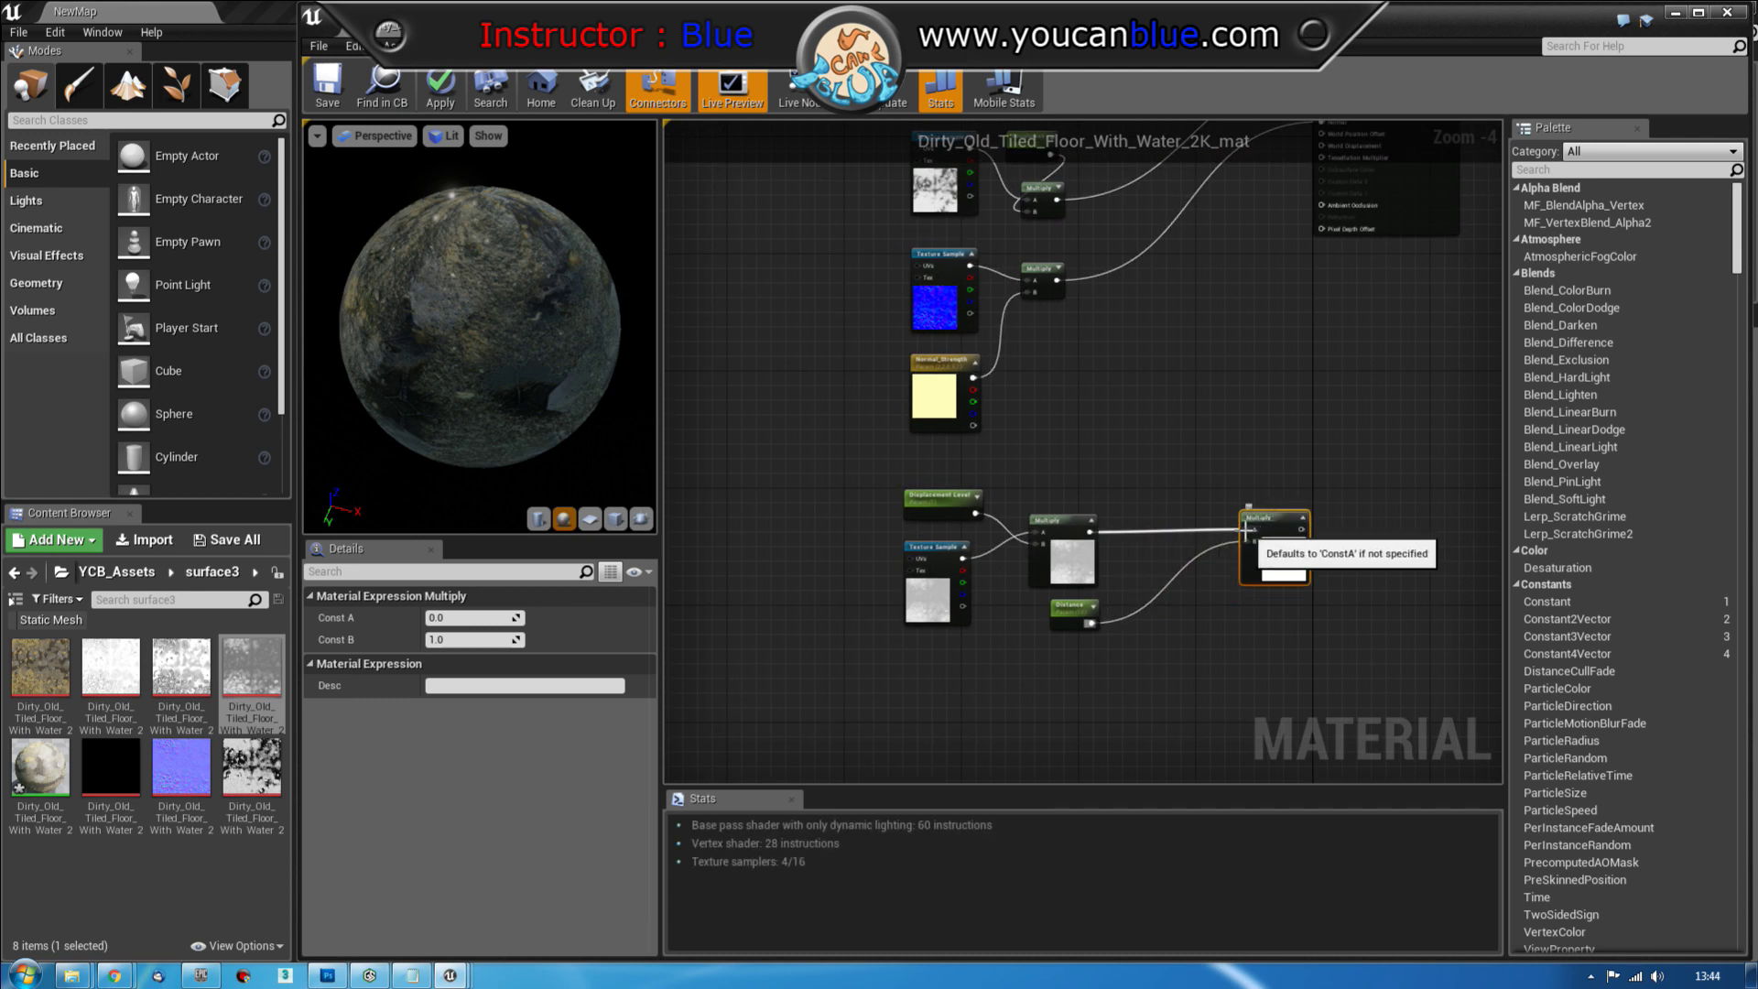
Break the links into the A and B inputs of the second displacement Multiply node
right_click(1246, 529)
click(1536, 601)
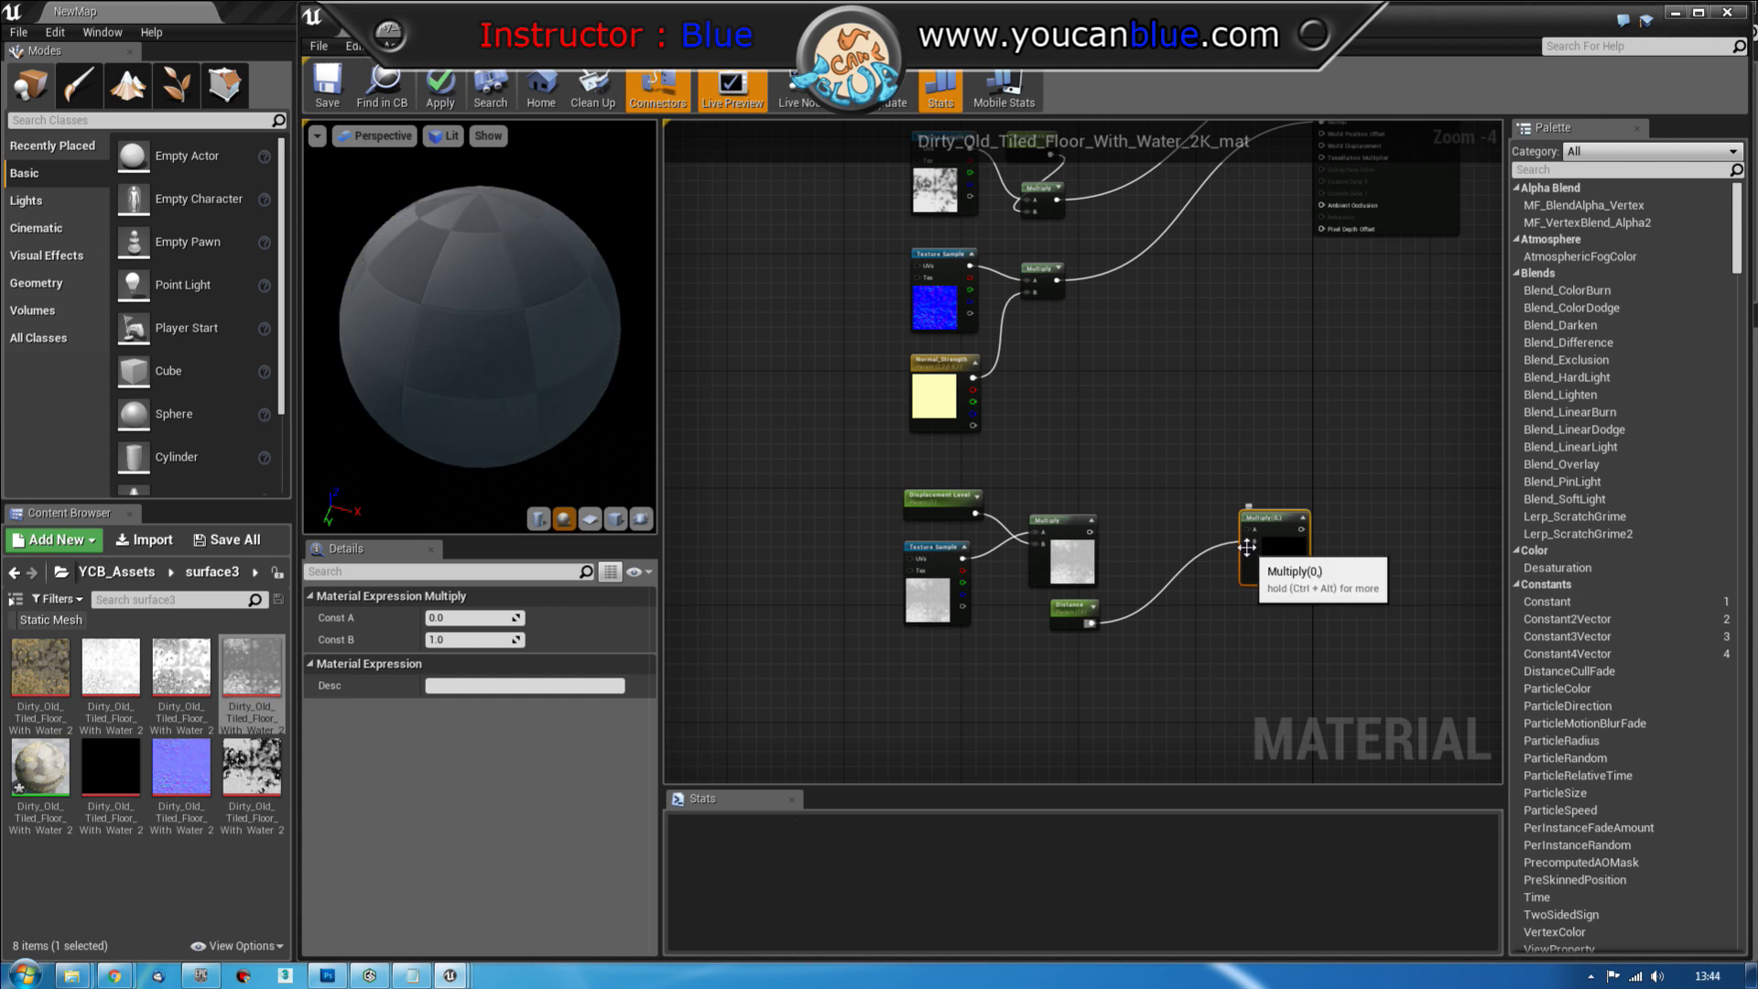
right_click(1247, 542)
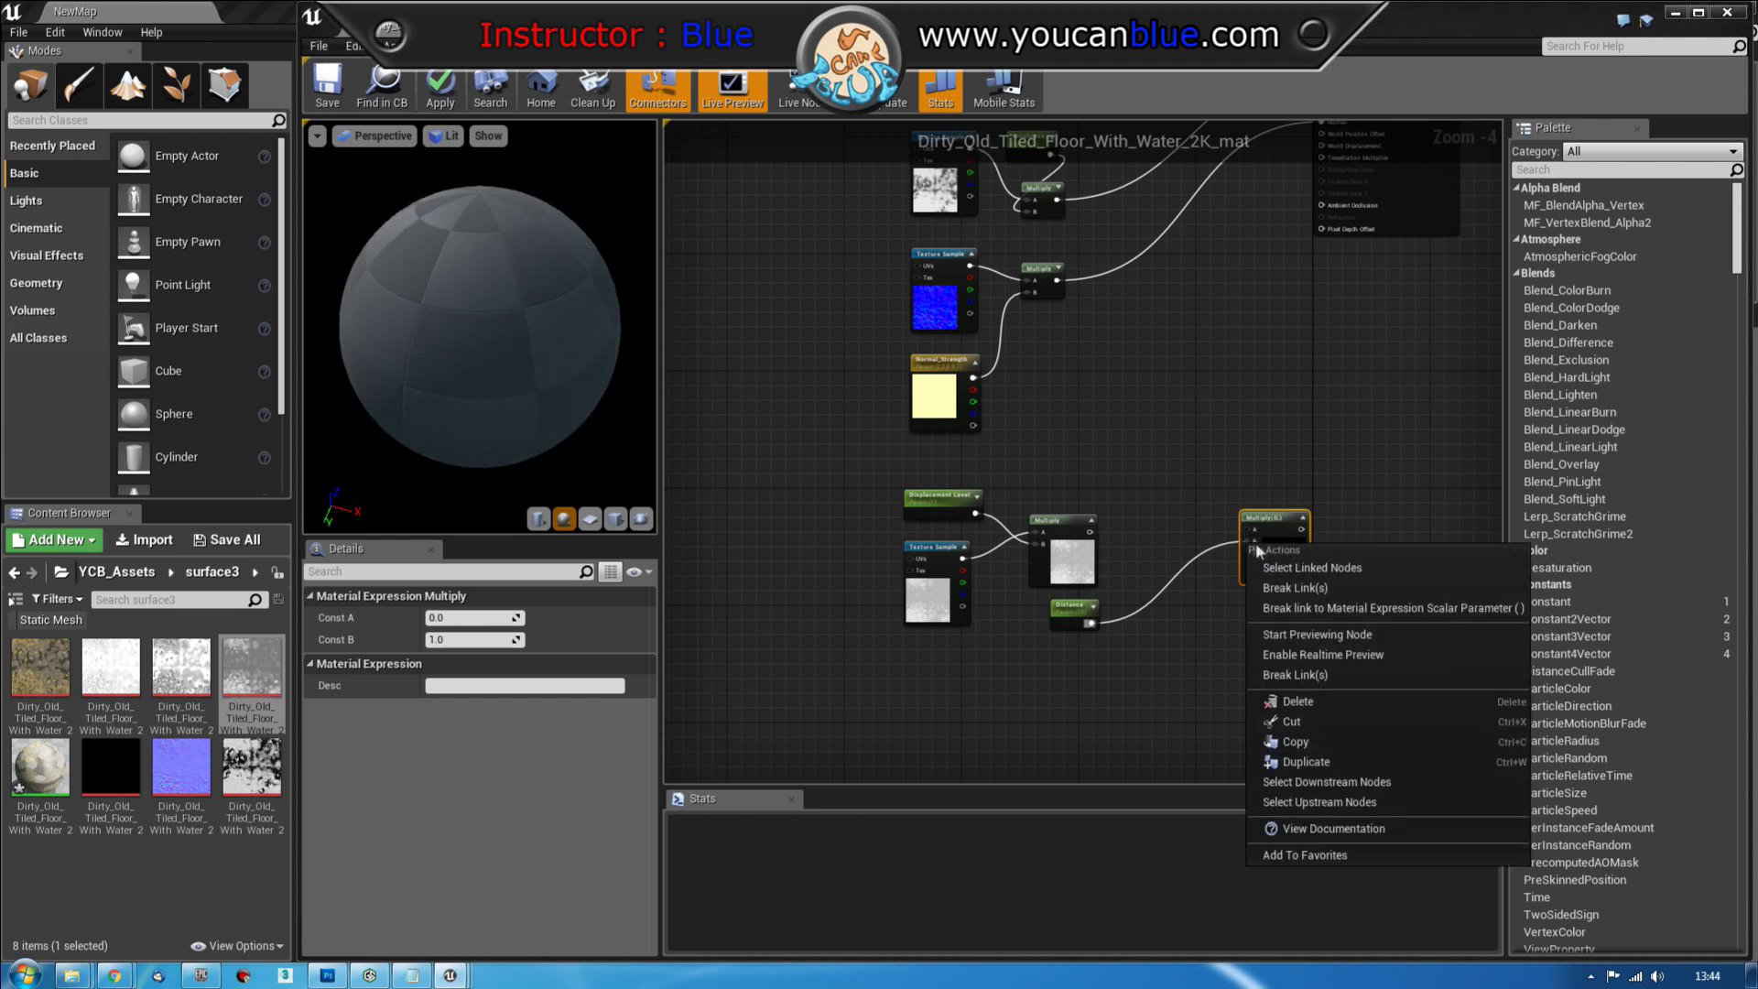
click(1286, 585)
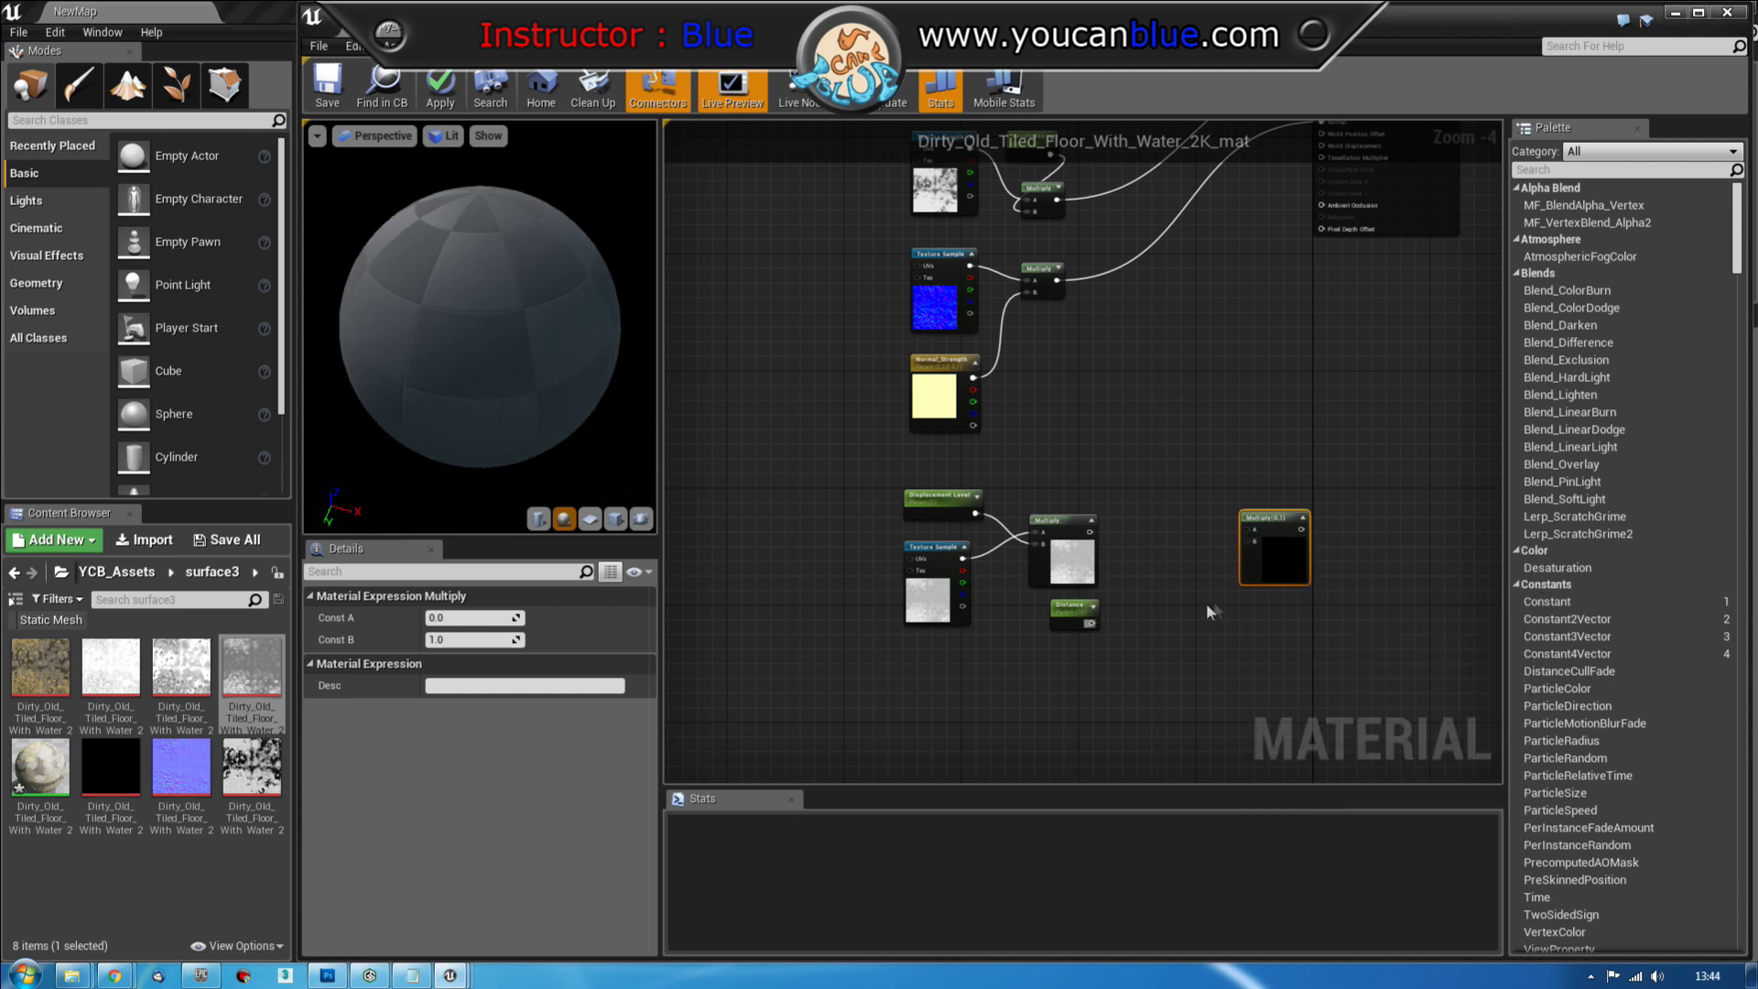
Add a VertexNormalWS node and place it above the gap between the two displacement Multiply nodes
scroll(1206, 602, up, 1)
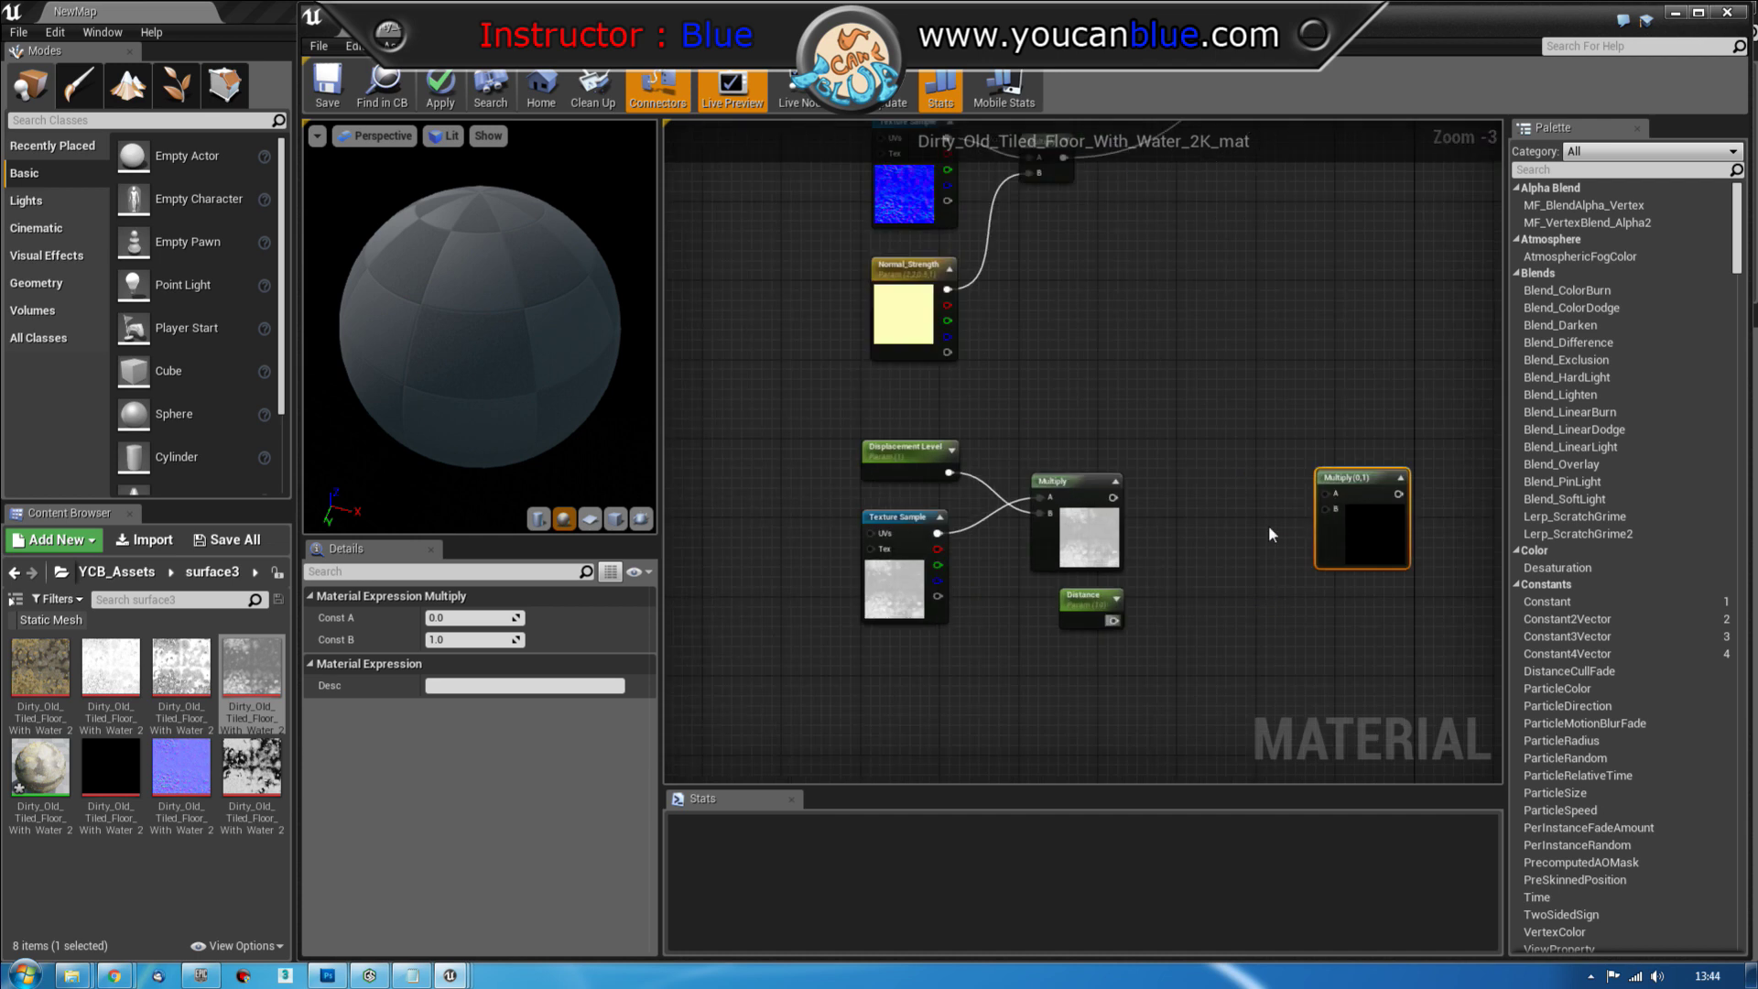
right_click(1168, 437)
text(vertex)
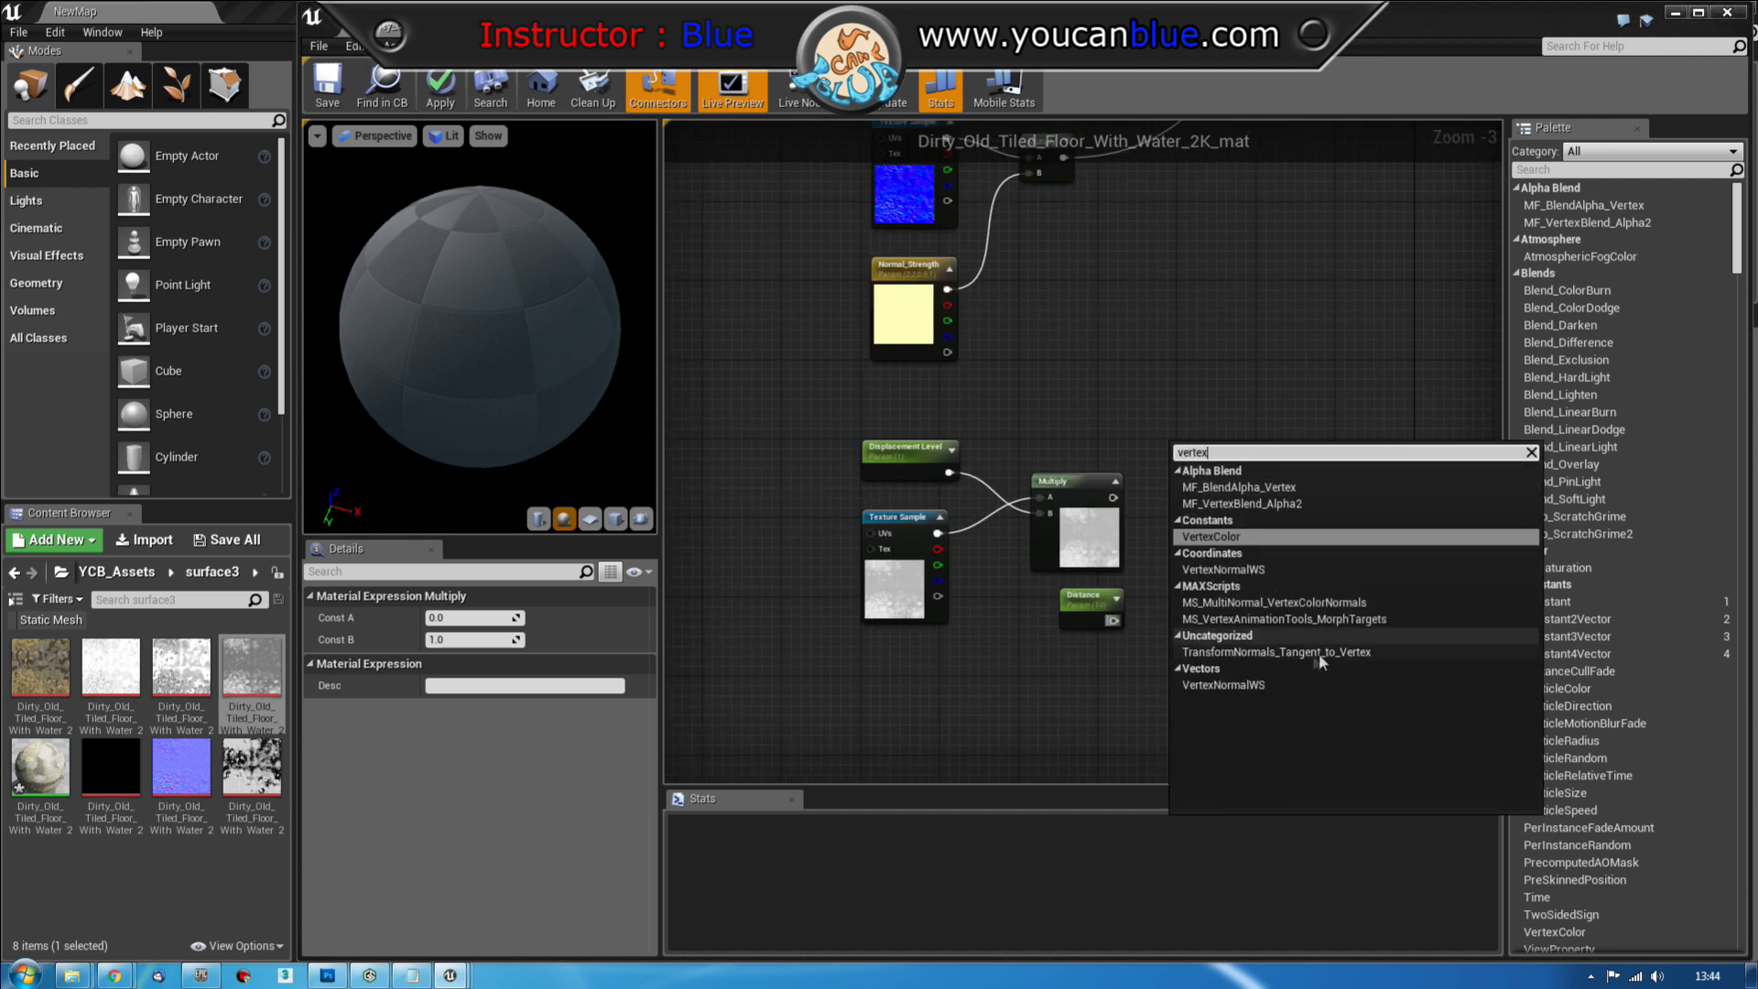
click(1236, 685)
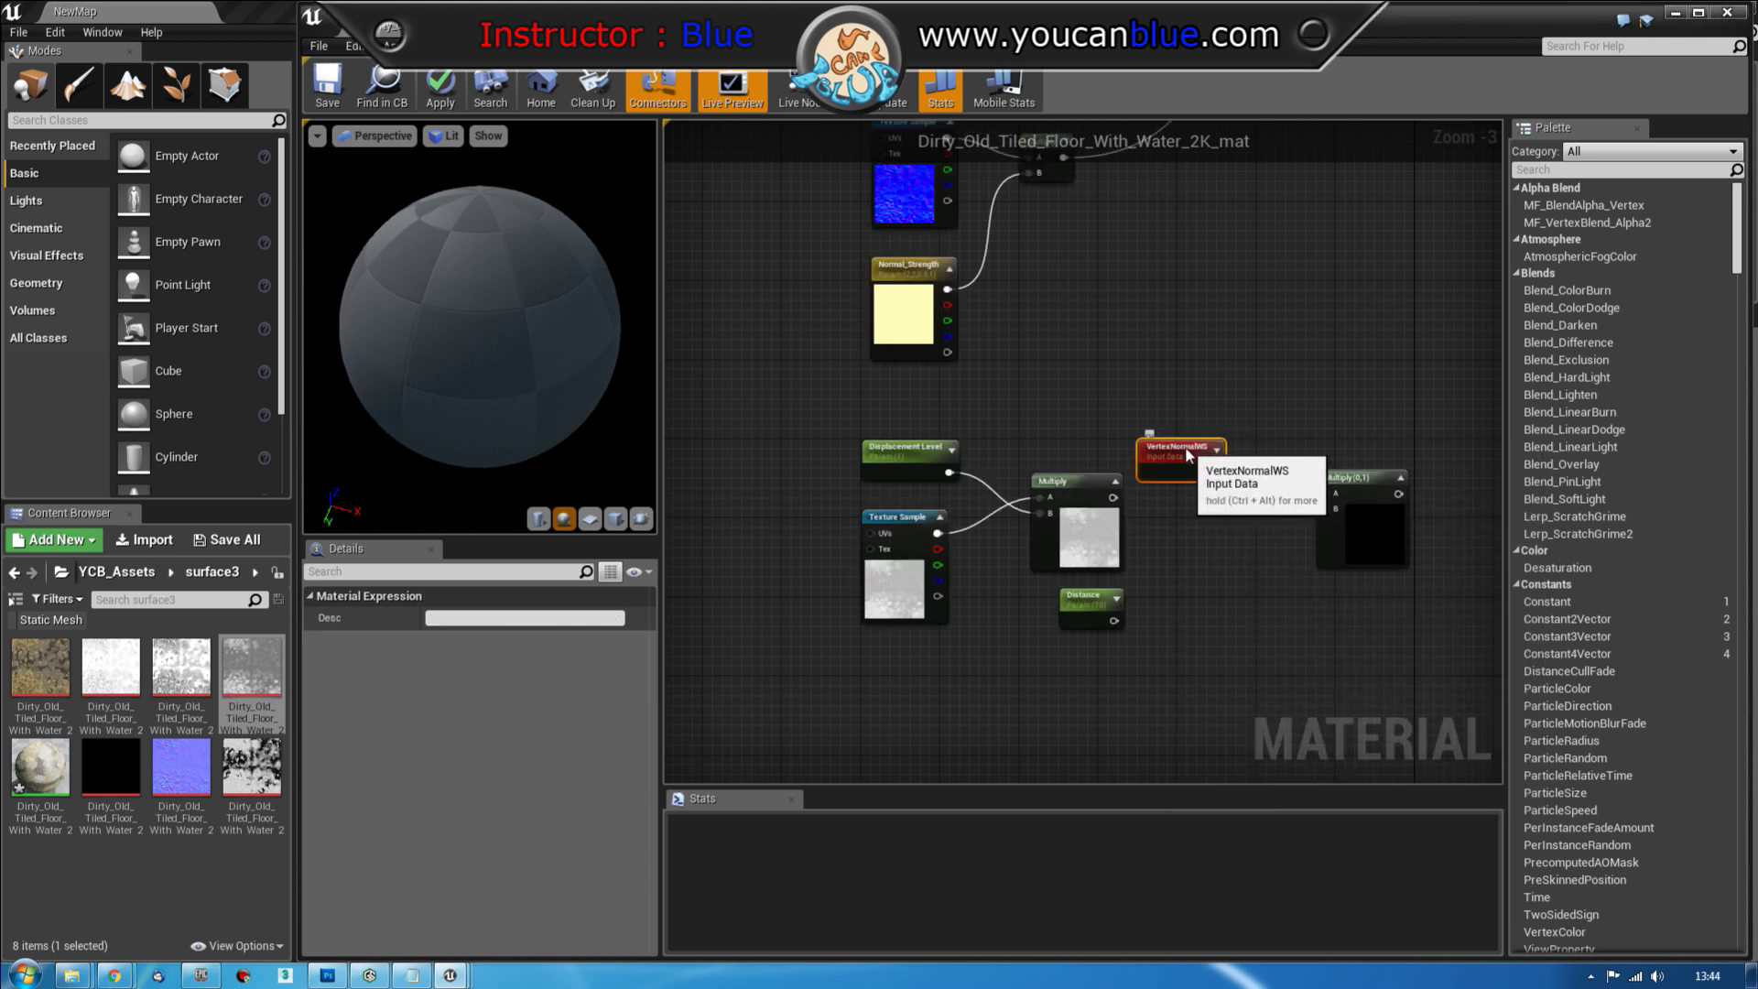
drag(1187, 455, 1257, 419)
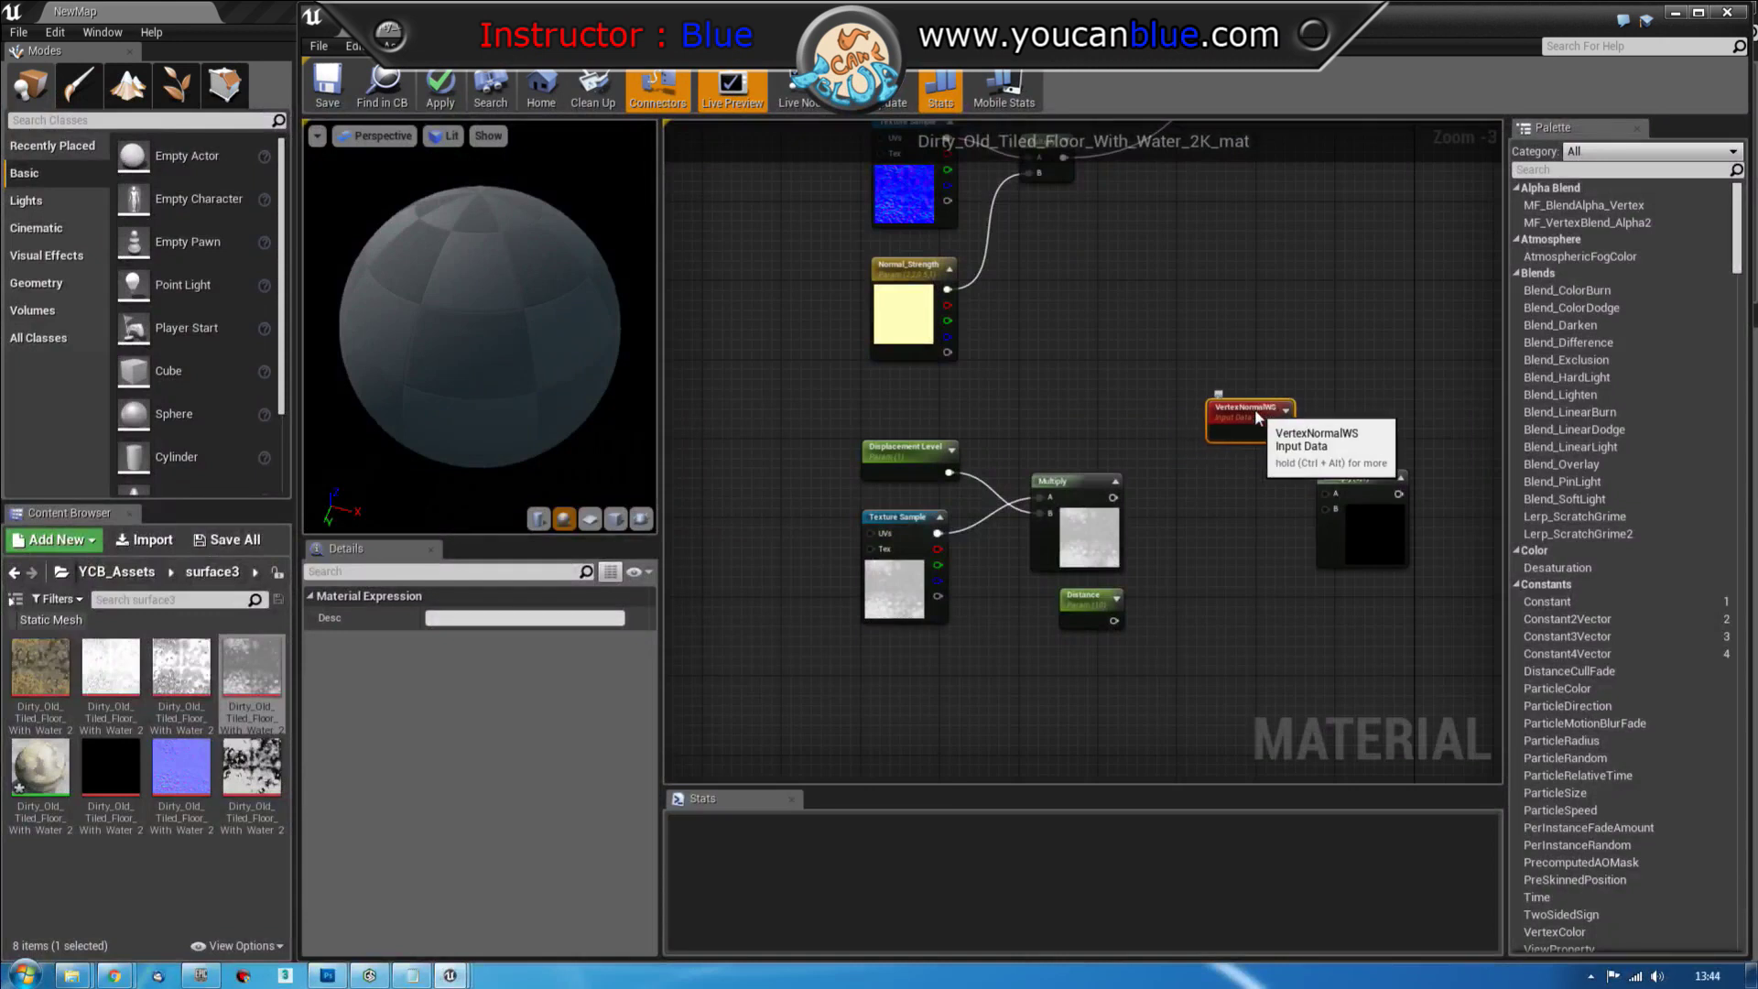
Add a Multiply node combining the first displacement Multiply (A) and Distance (B), then multiply VertexNormalWS (A) by its result (B) in the last Multiply
click(1197, 508)
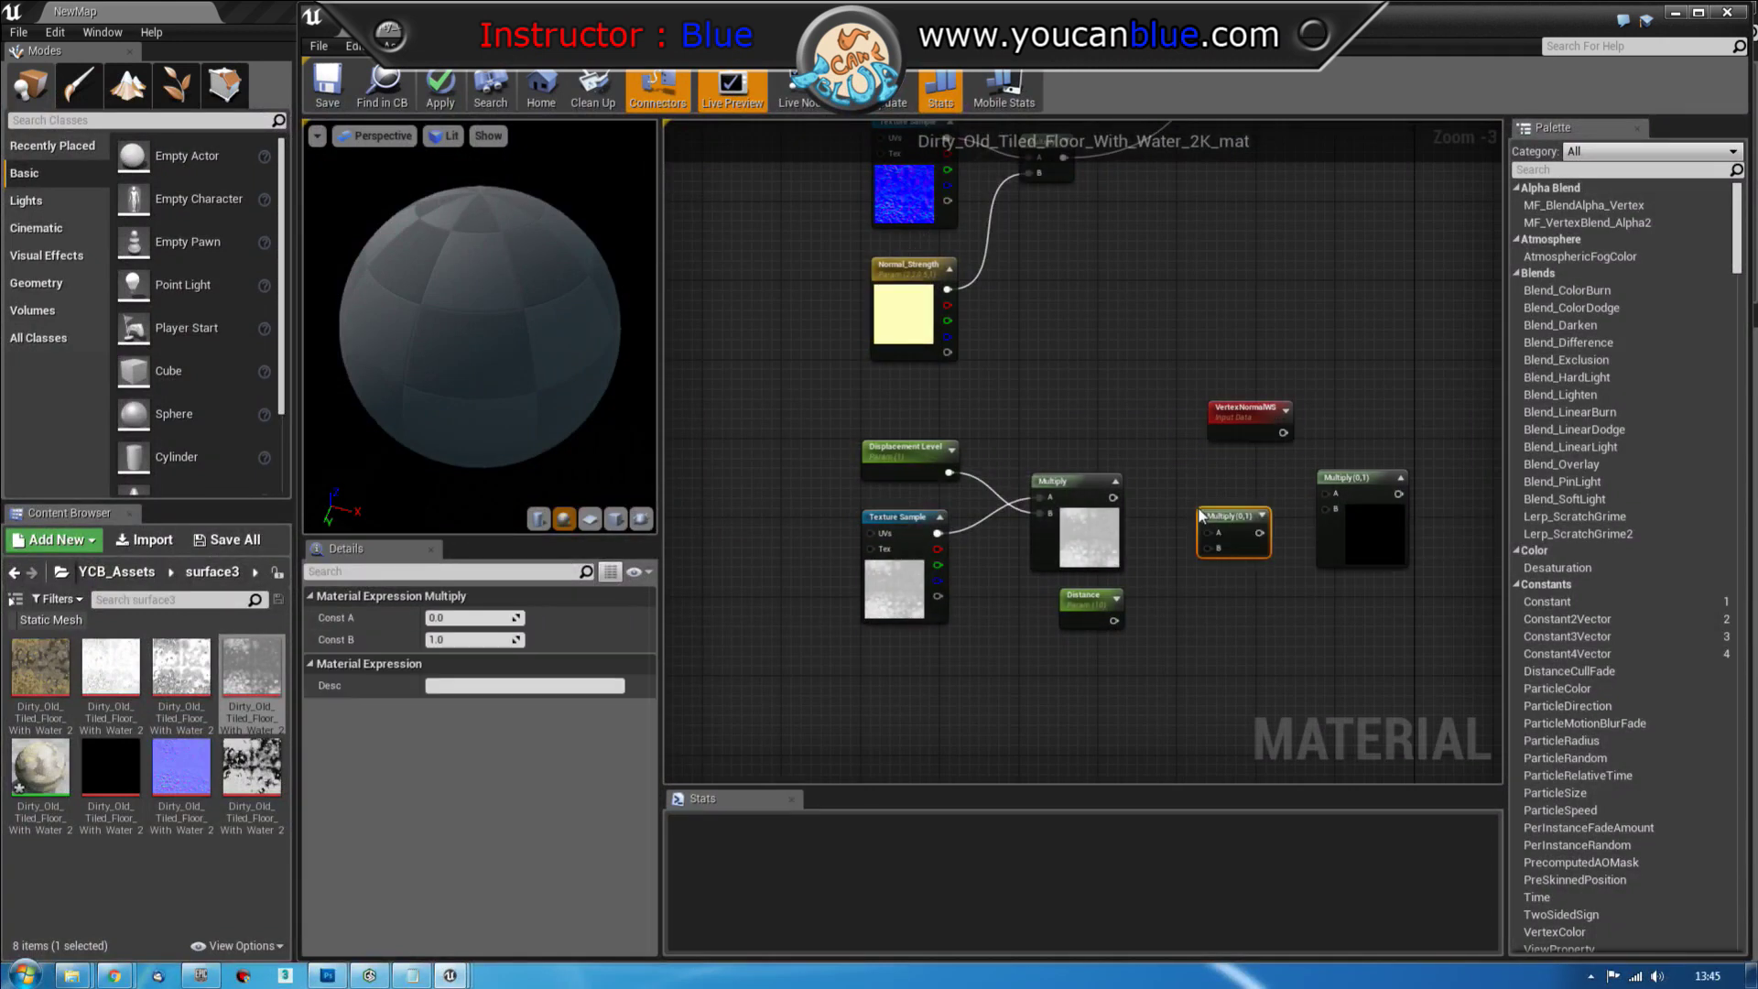
drag(1113, 621, 1281, 433)
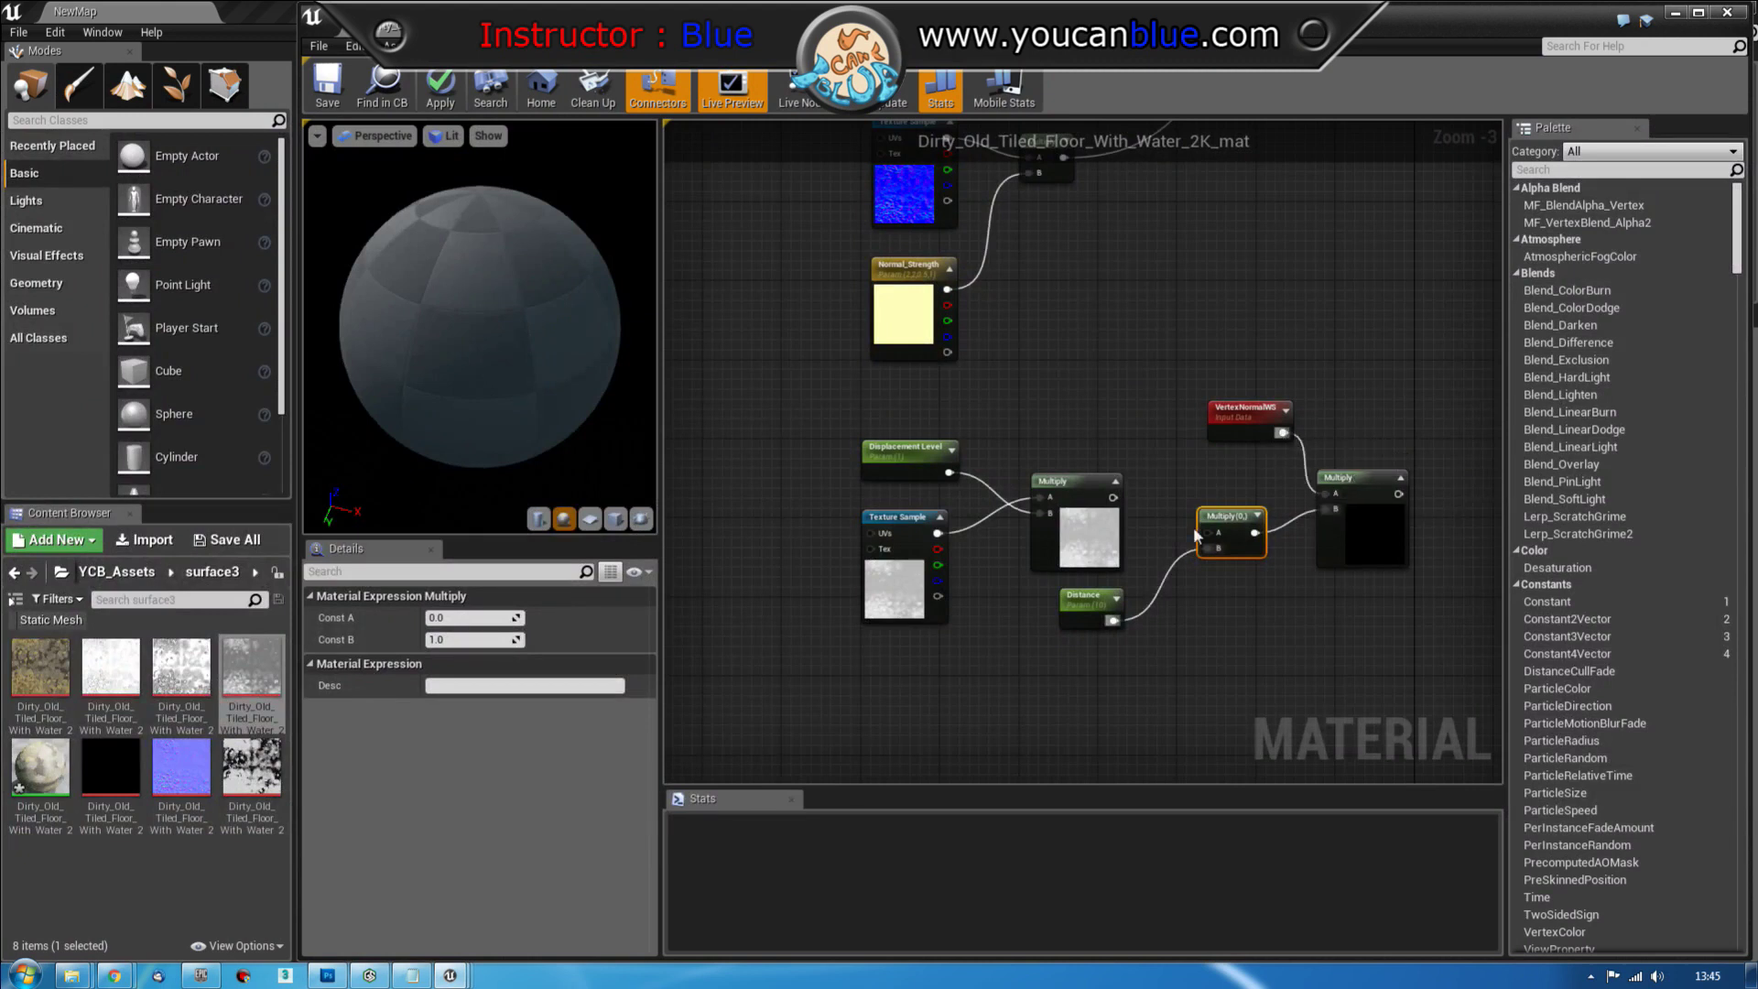
drag(1207, 537, 1125, 514)
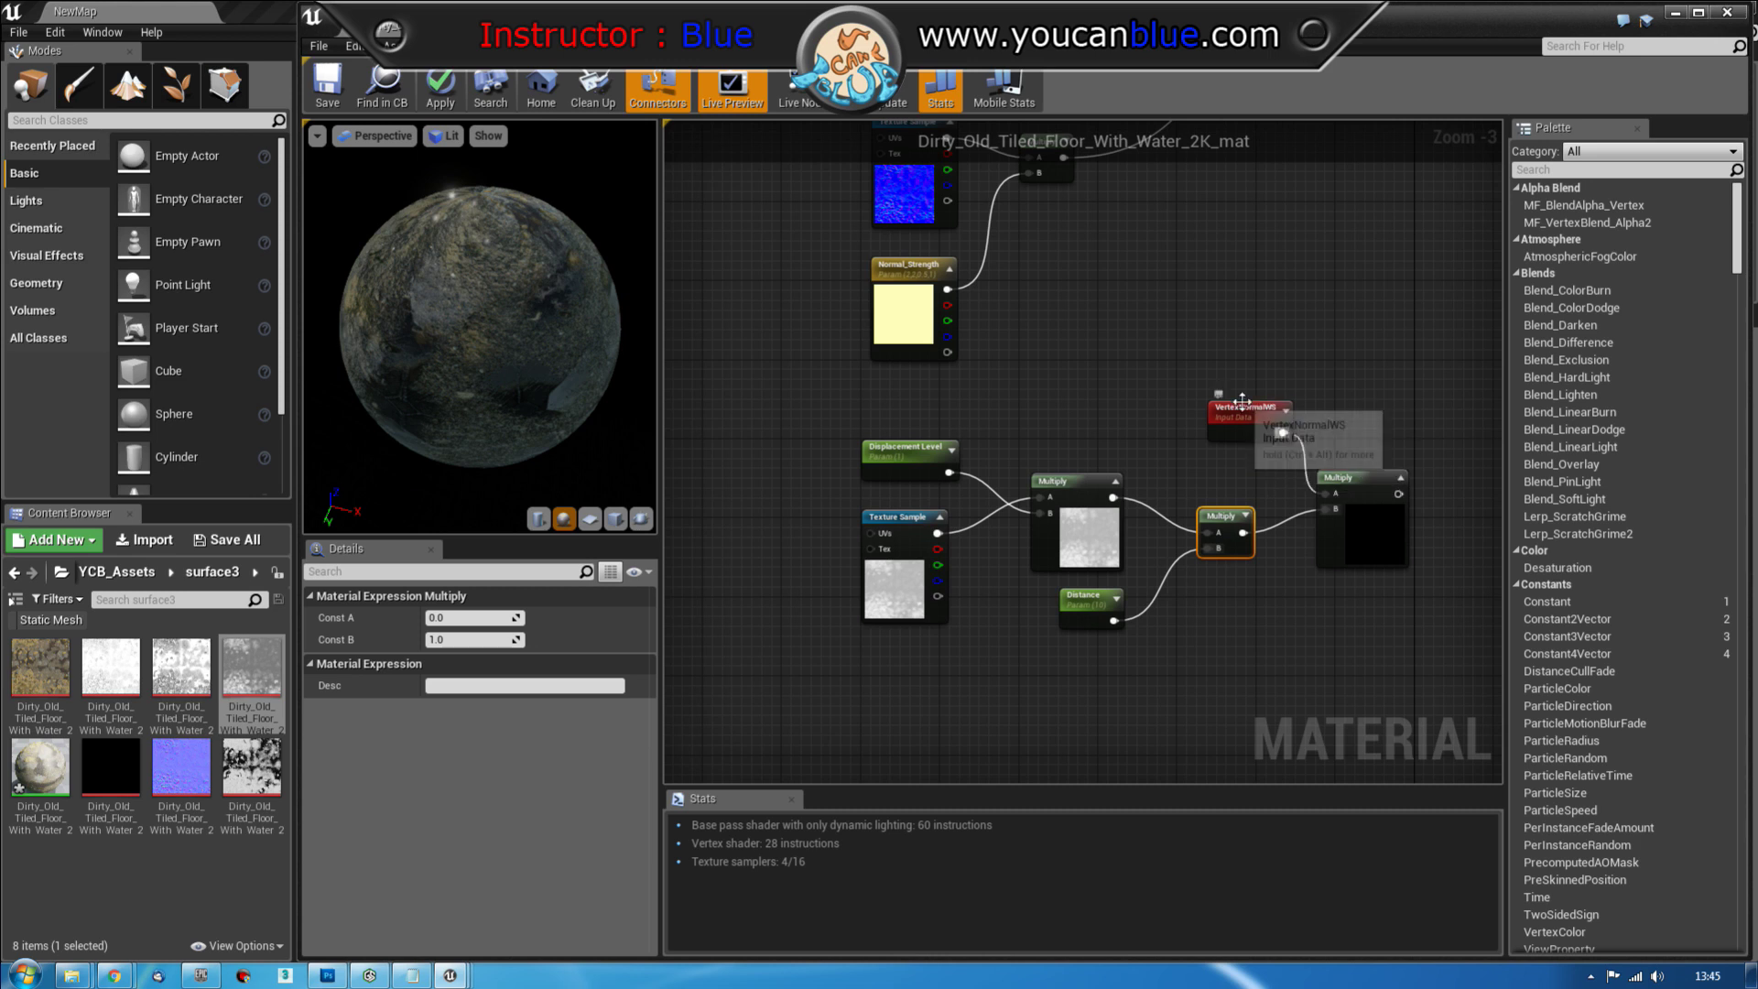
Add a scalar parameter above VertexNormalWS, name it Tesselation Multiplier, and assign it to the Displacement group
right_drag(1426, 596, 1269, 703)
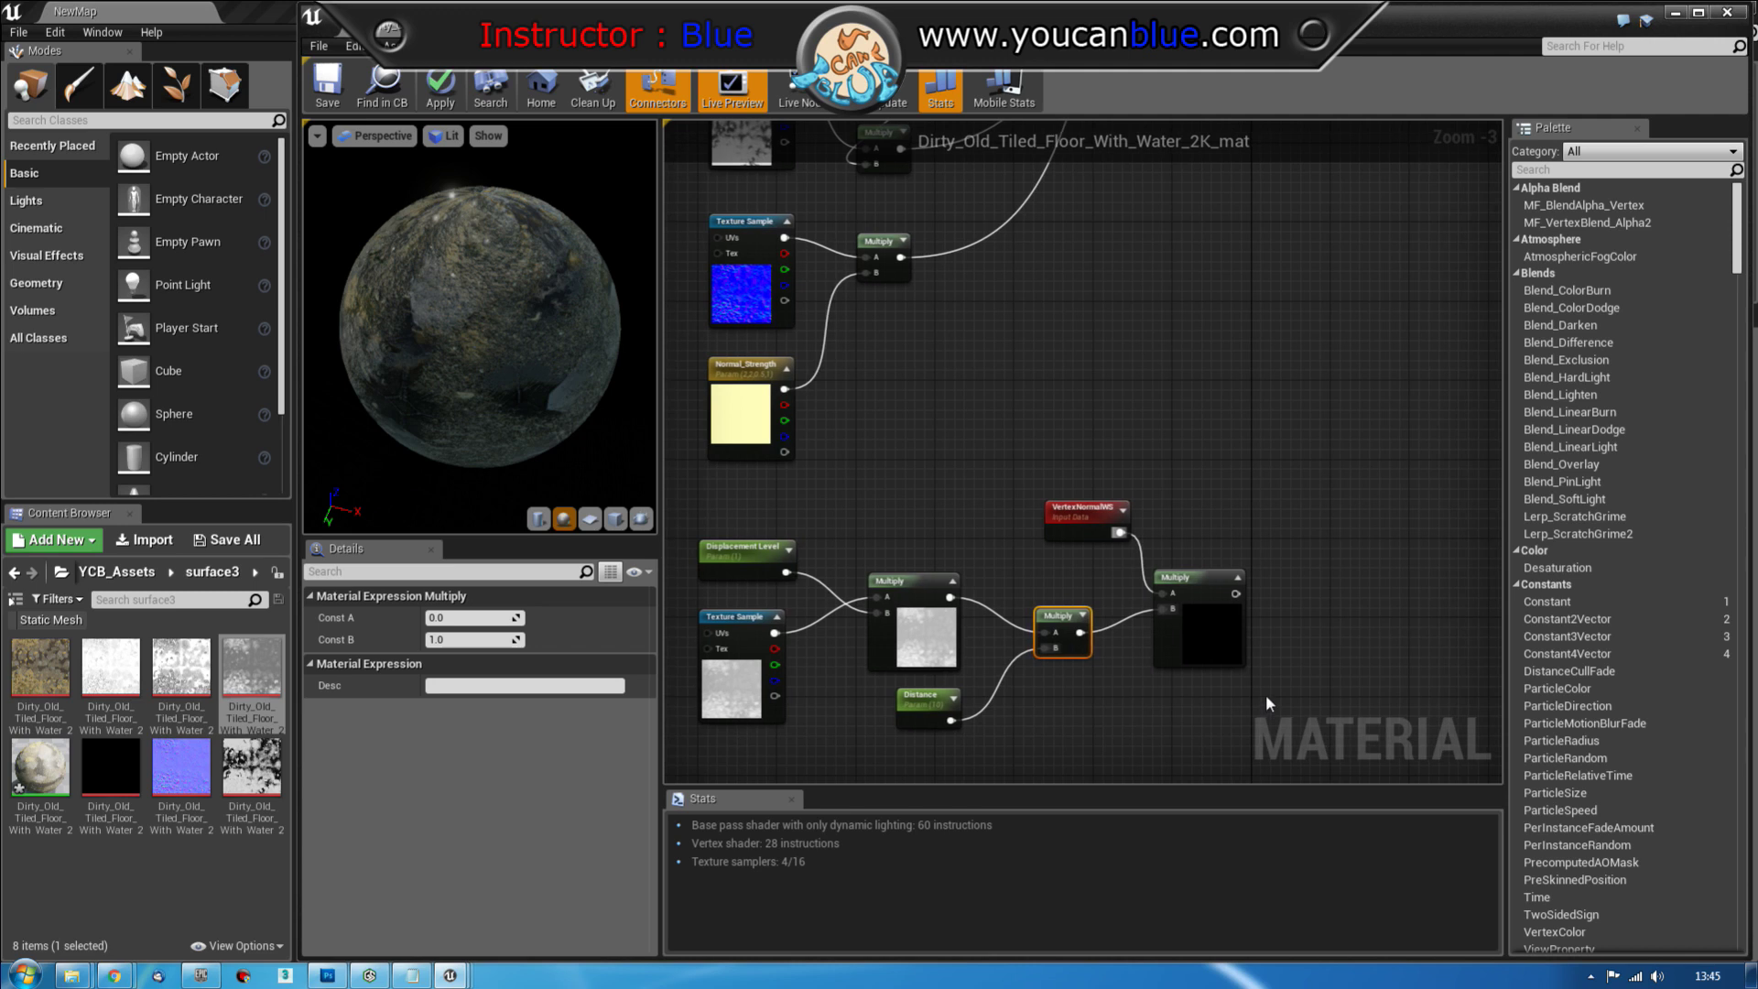
click(1112, 415)
right_click(1120, 423)
click(1174, 434)
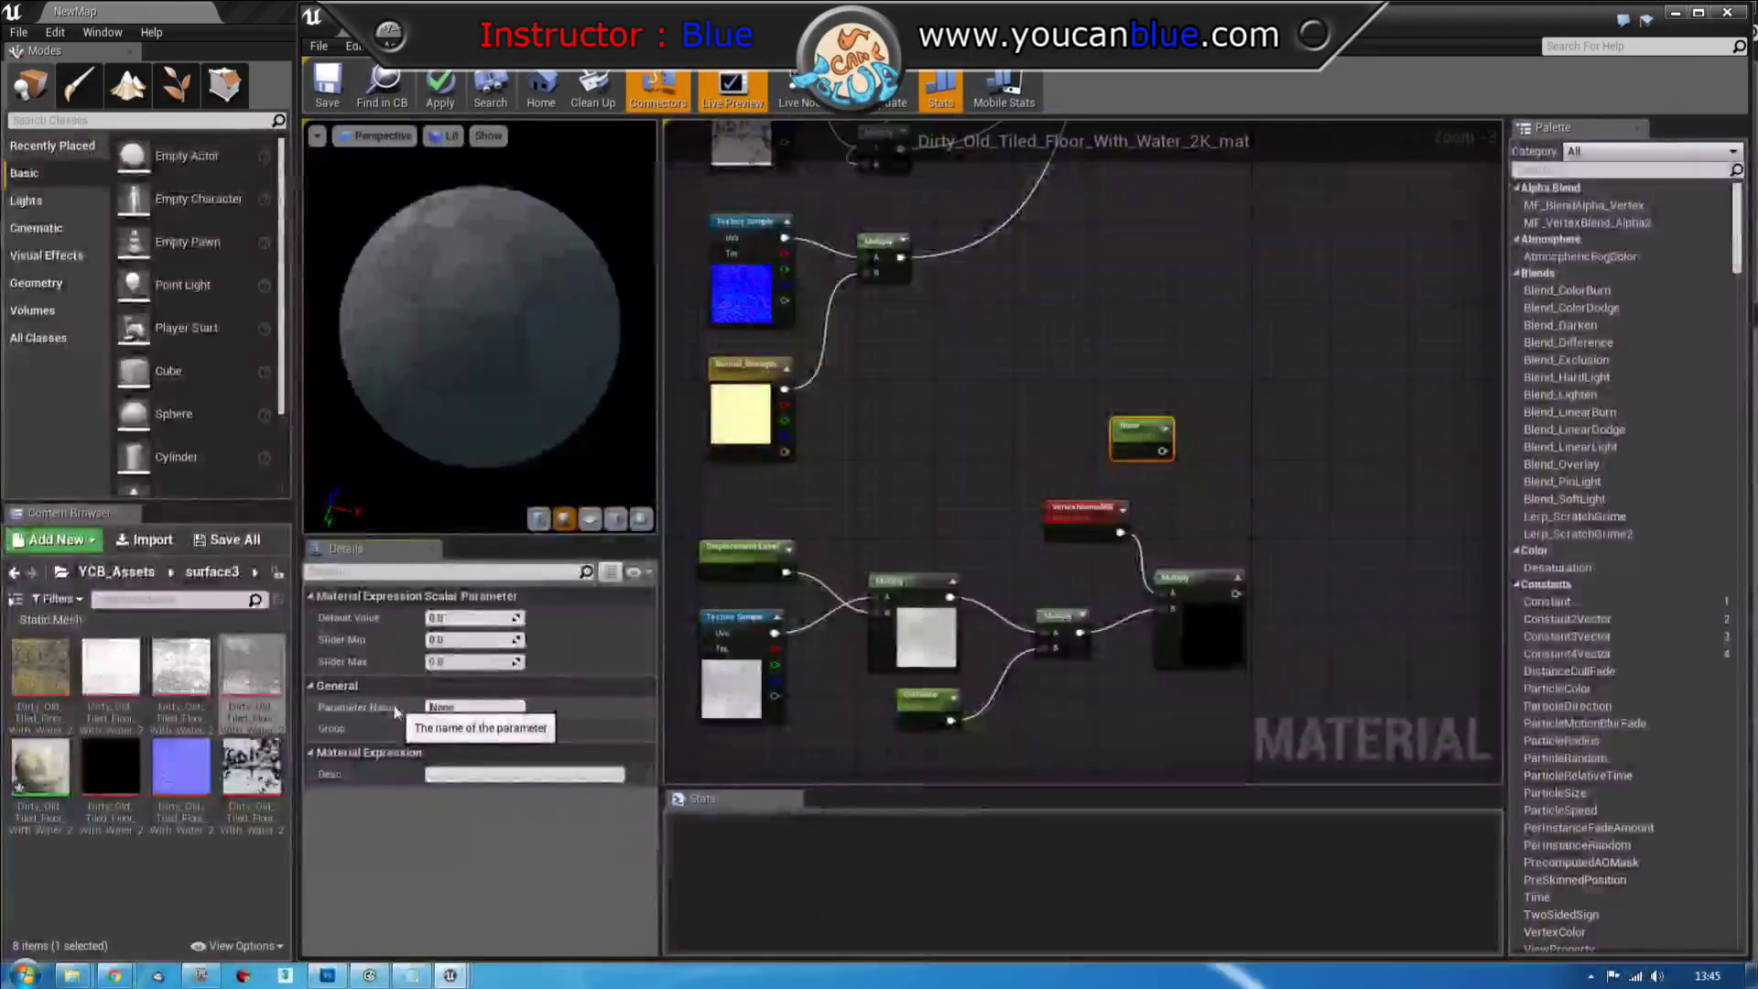
text(Tes)
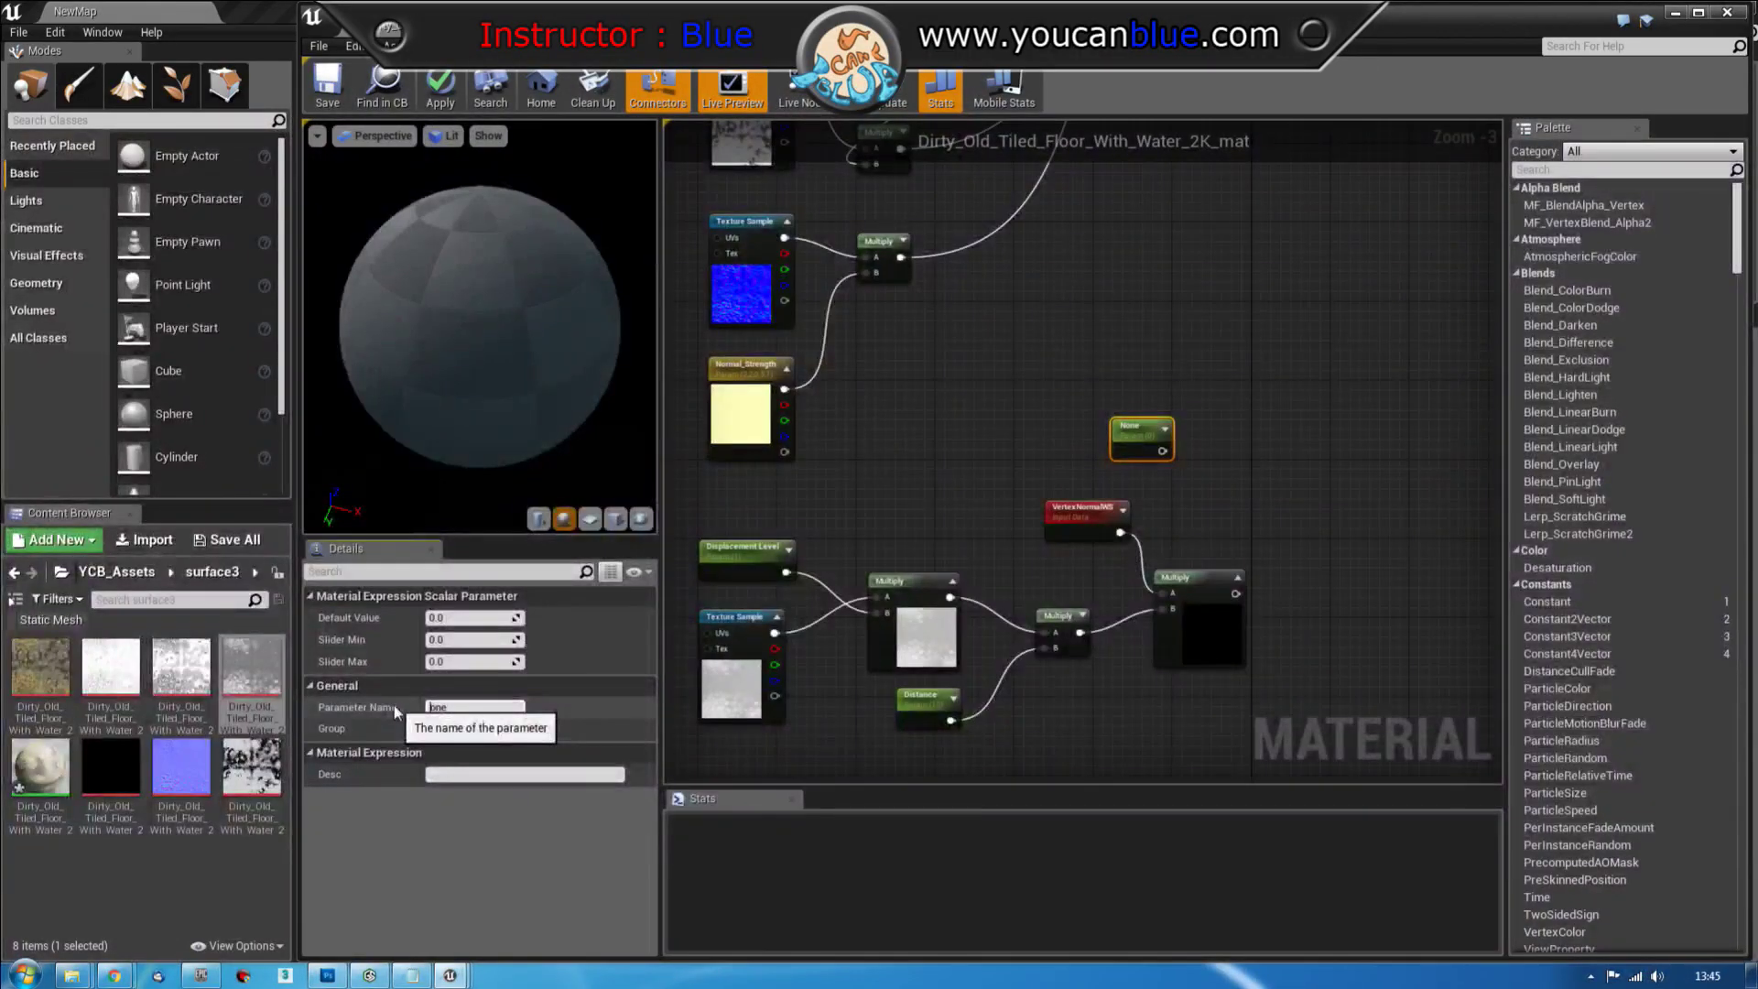
text(selation Multiplier)
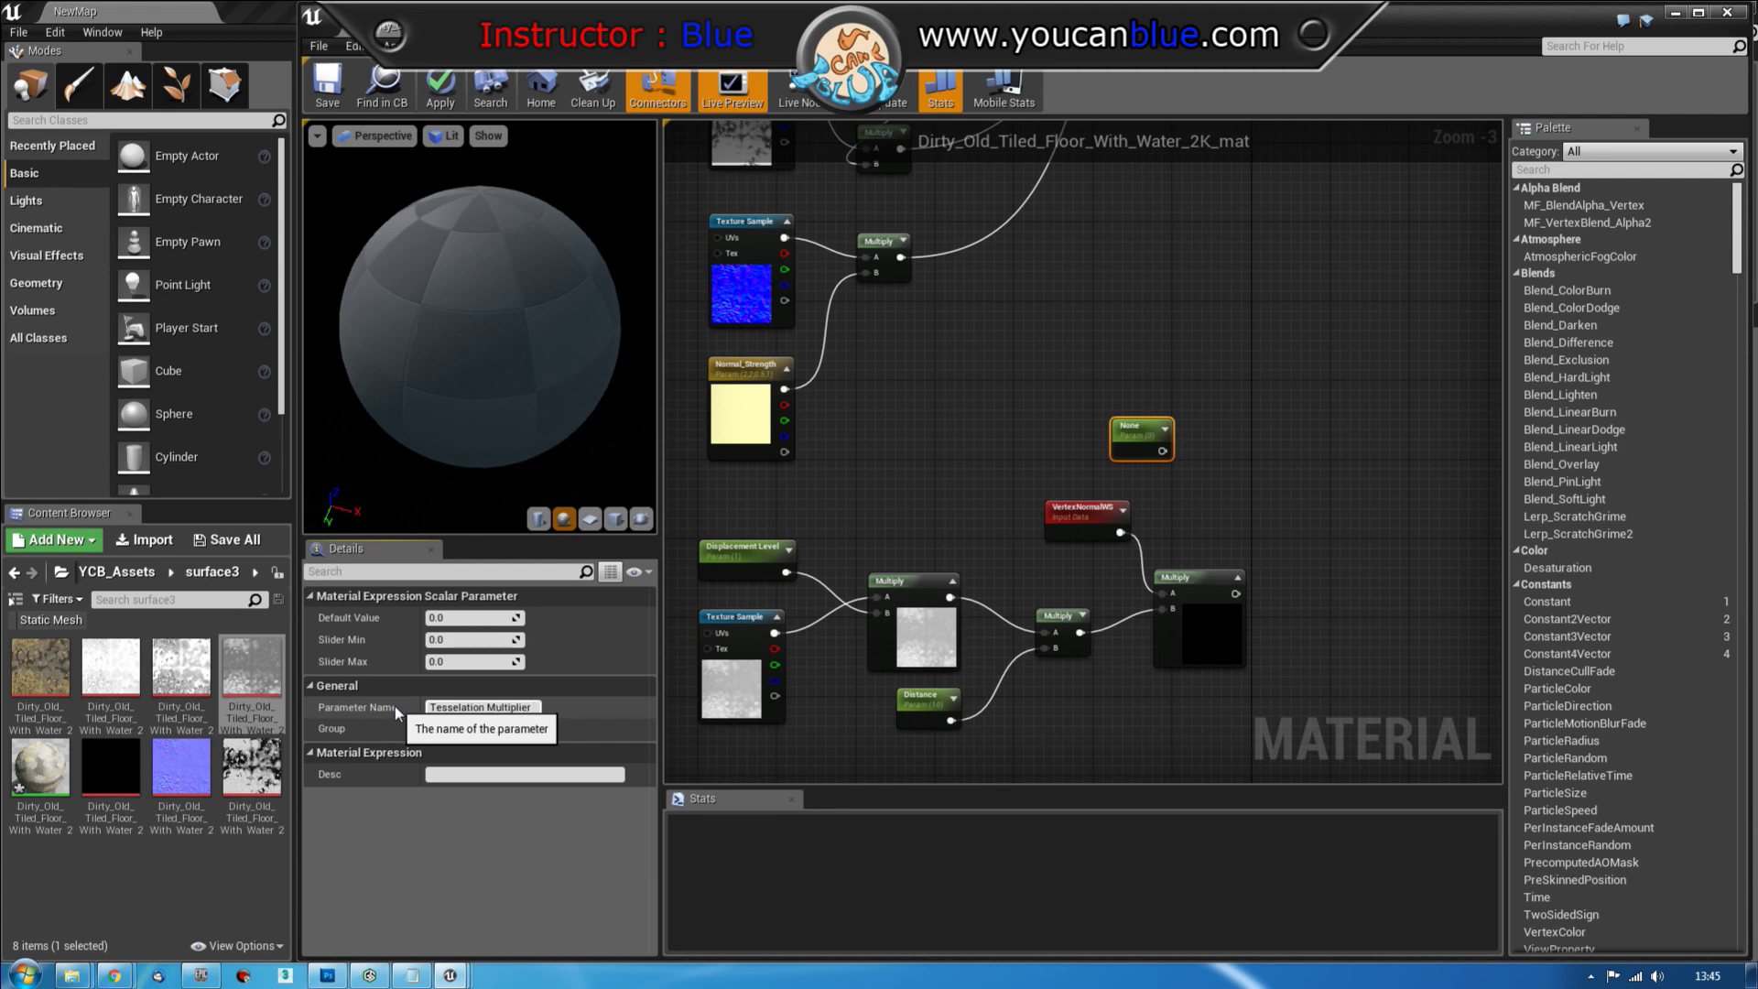
key(Return)
click(531, 730)
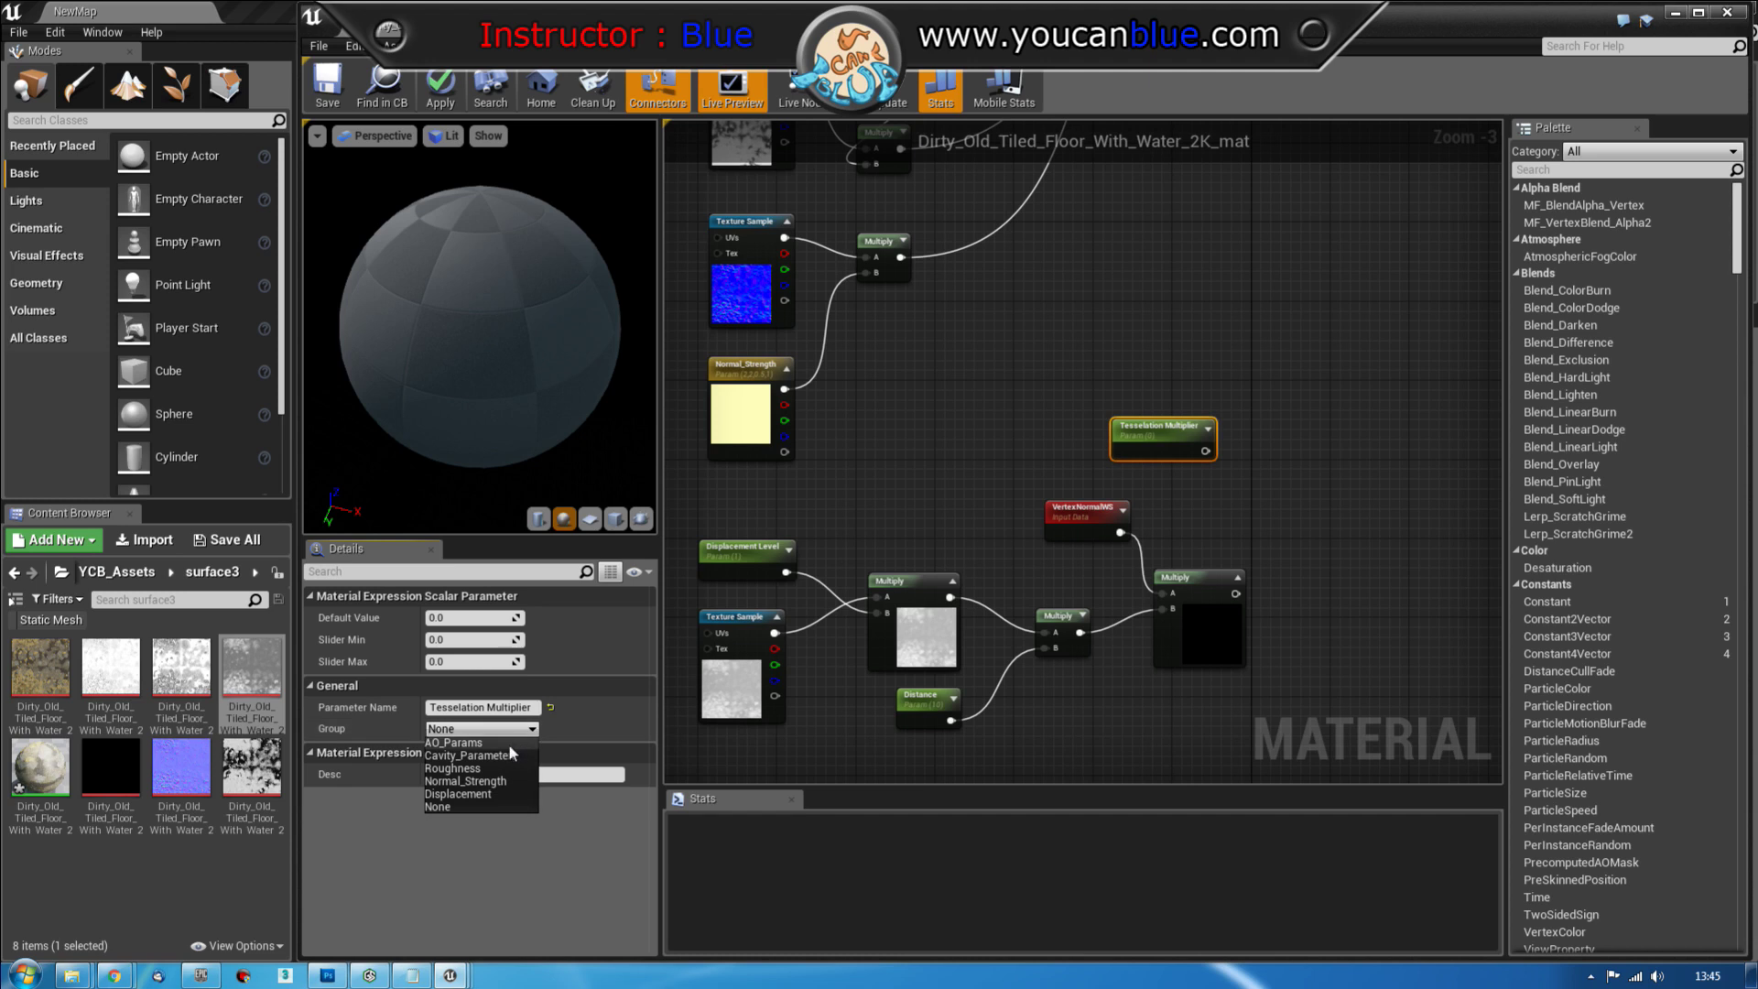
click(479, 793)
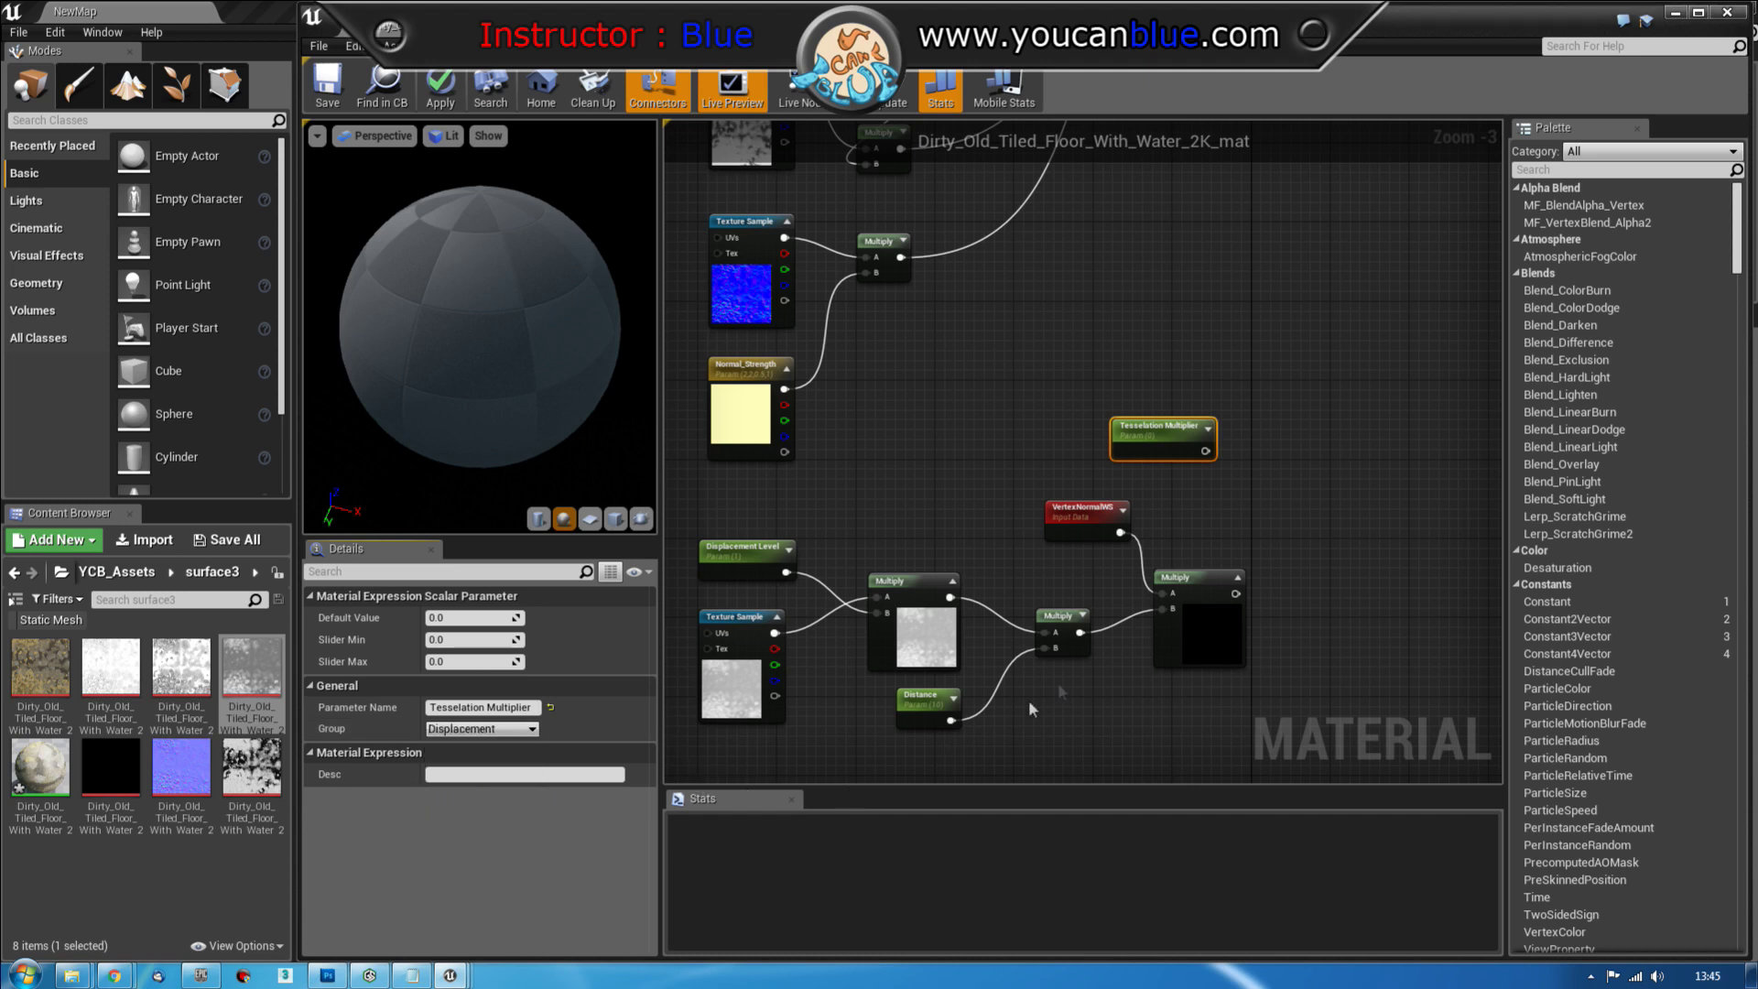
Line up the Tesselation Multiplier parameter above VertexNormalWS and set its default value to 4
right_drag(1290, 498, 1226, 587)
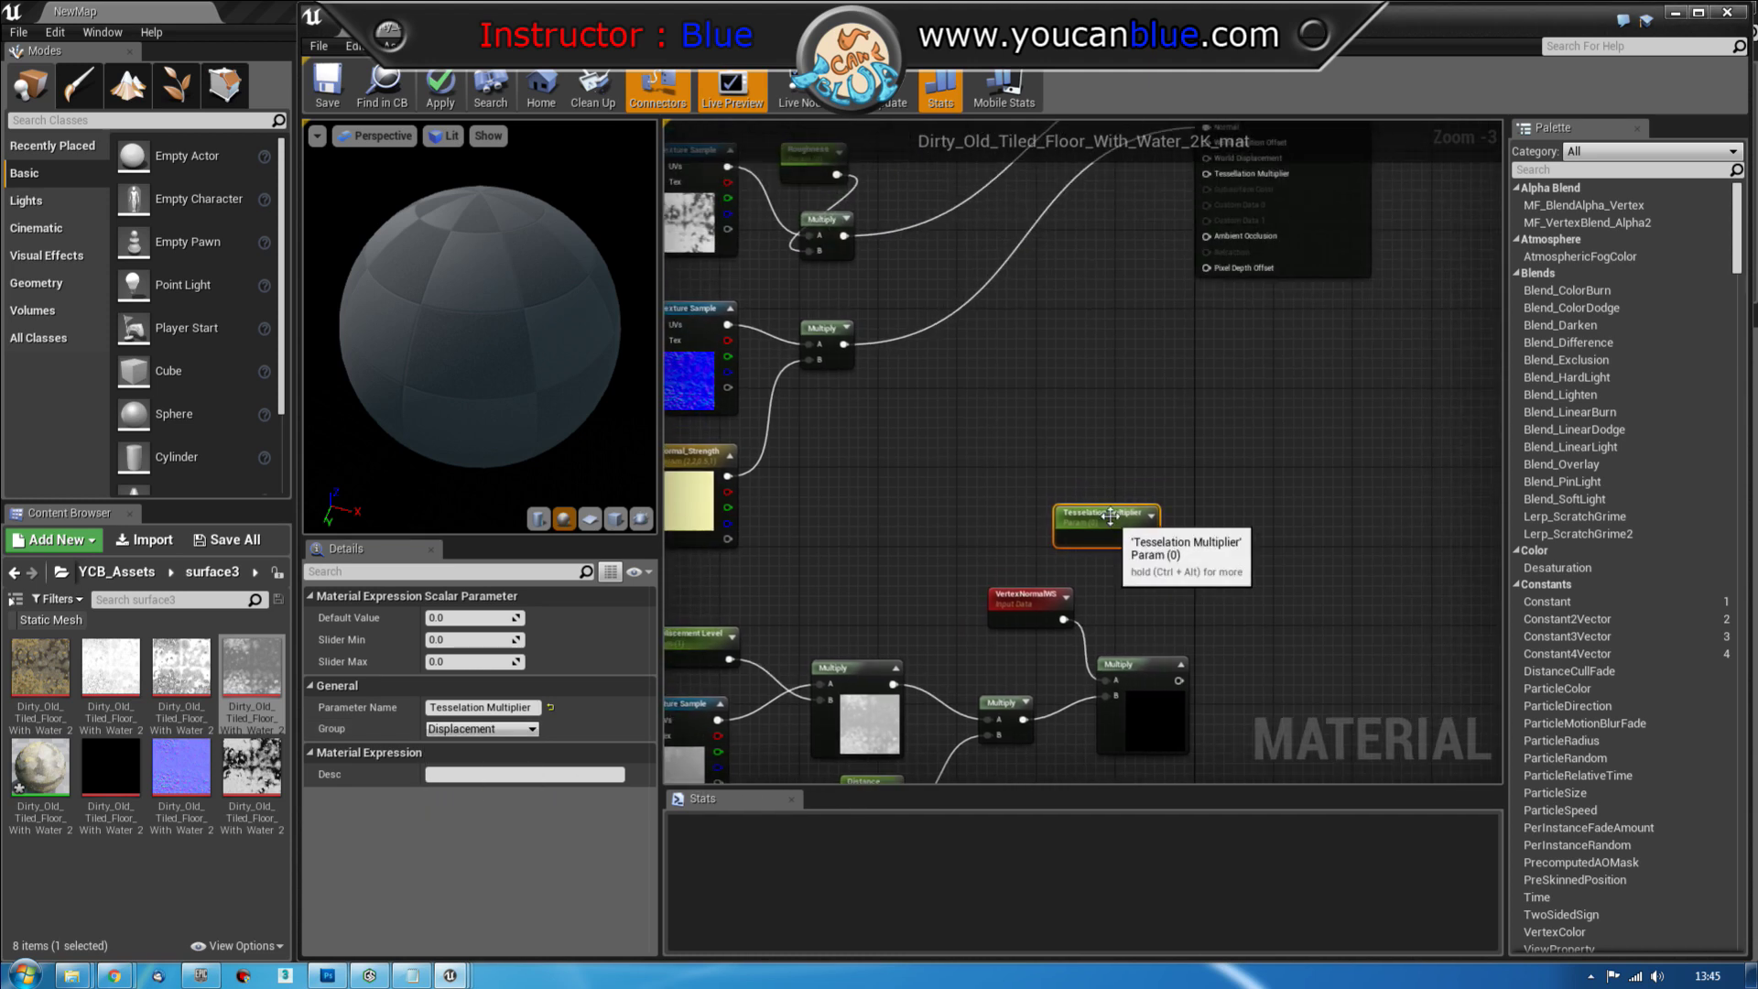
drag(1102, 522, 1052, 523)
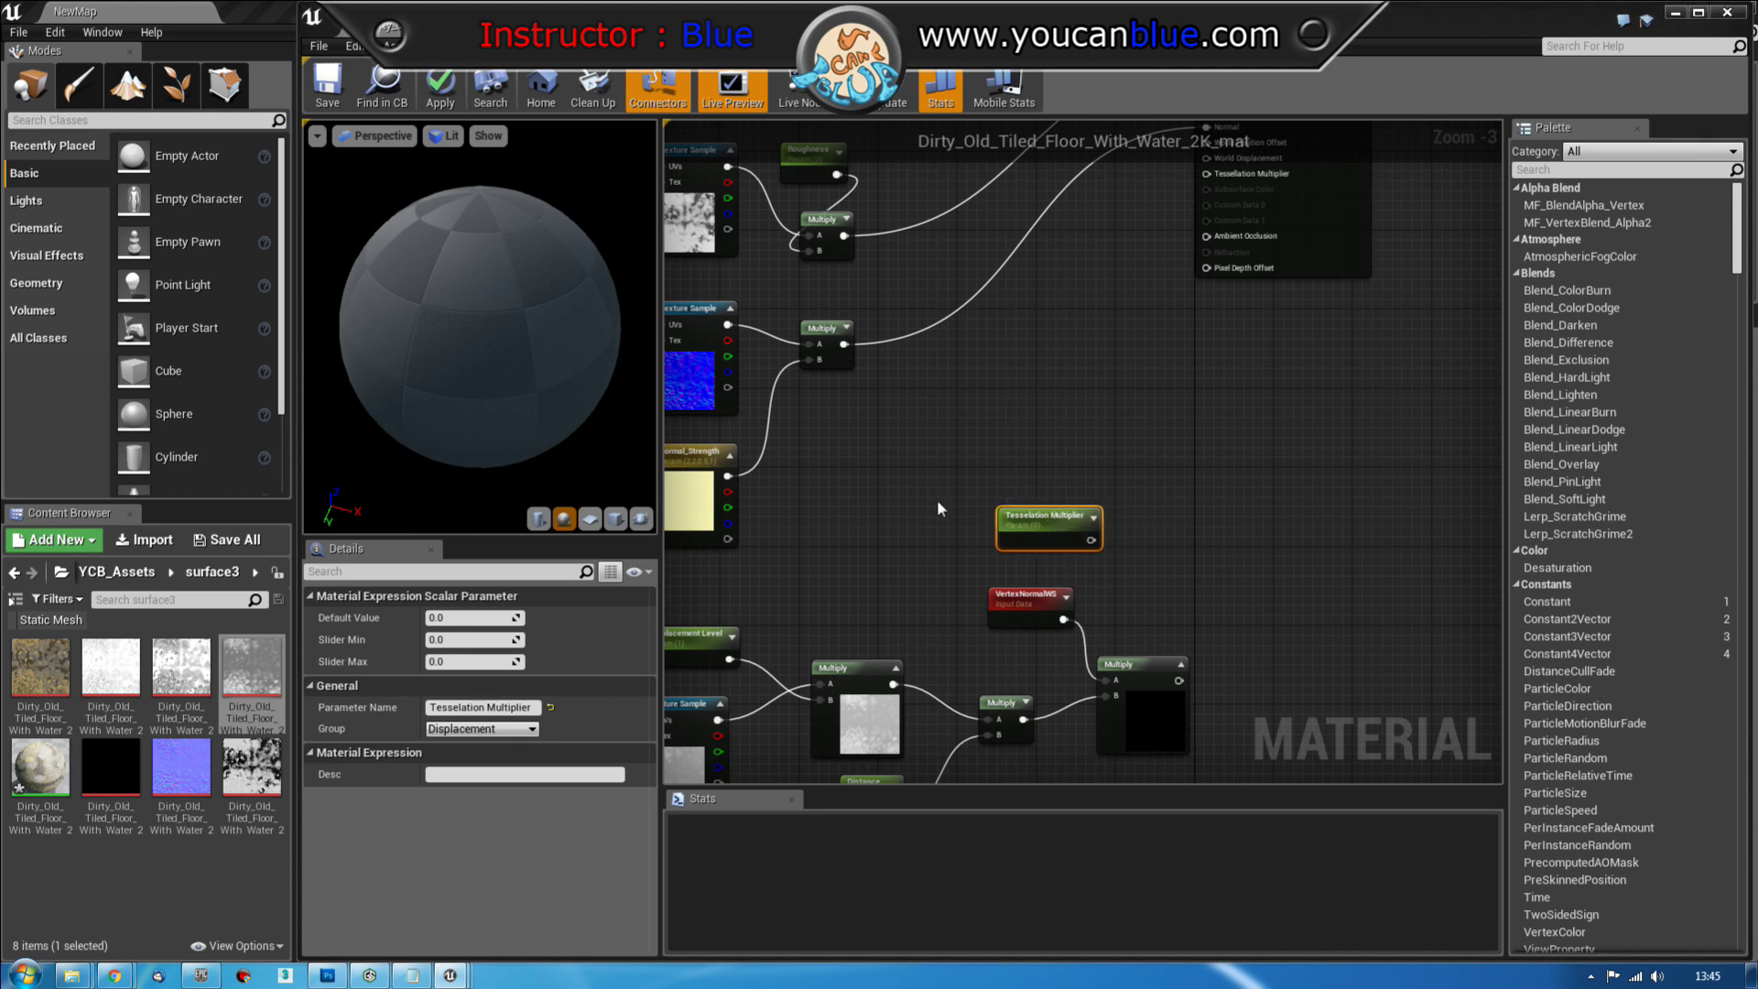
drag(1025, 525, 1013, 529)
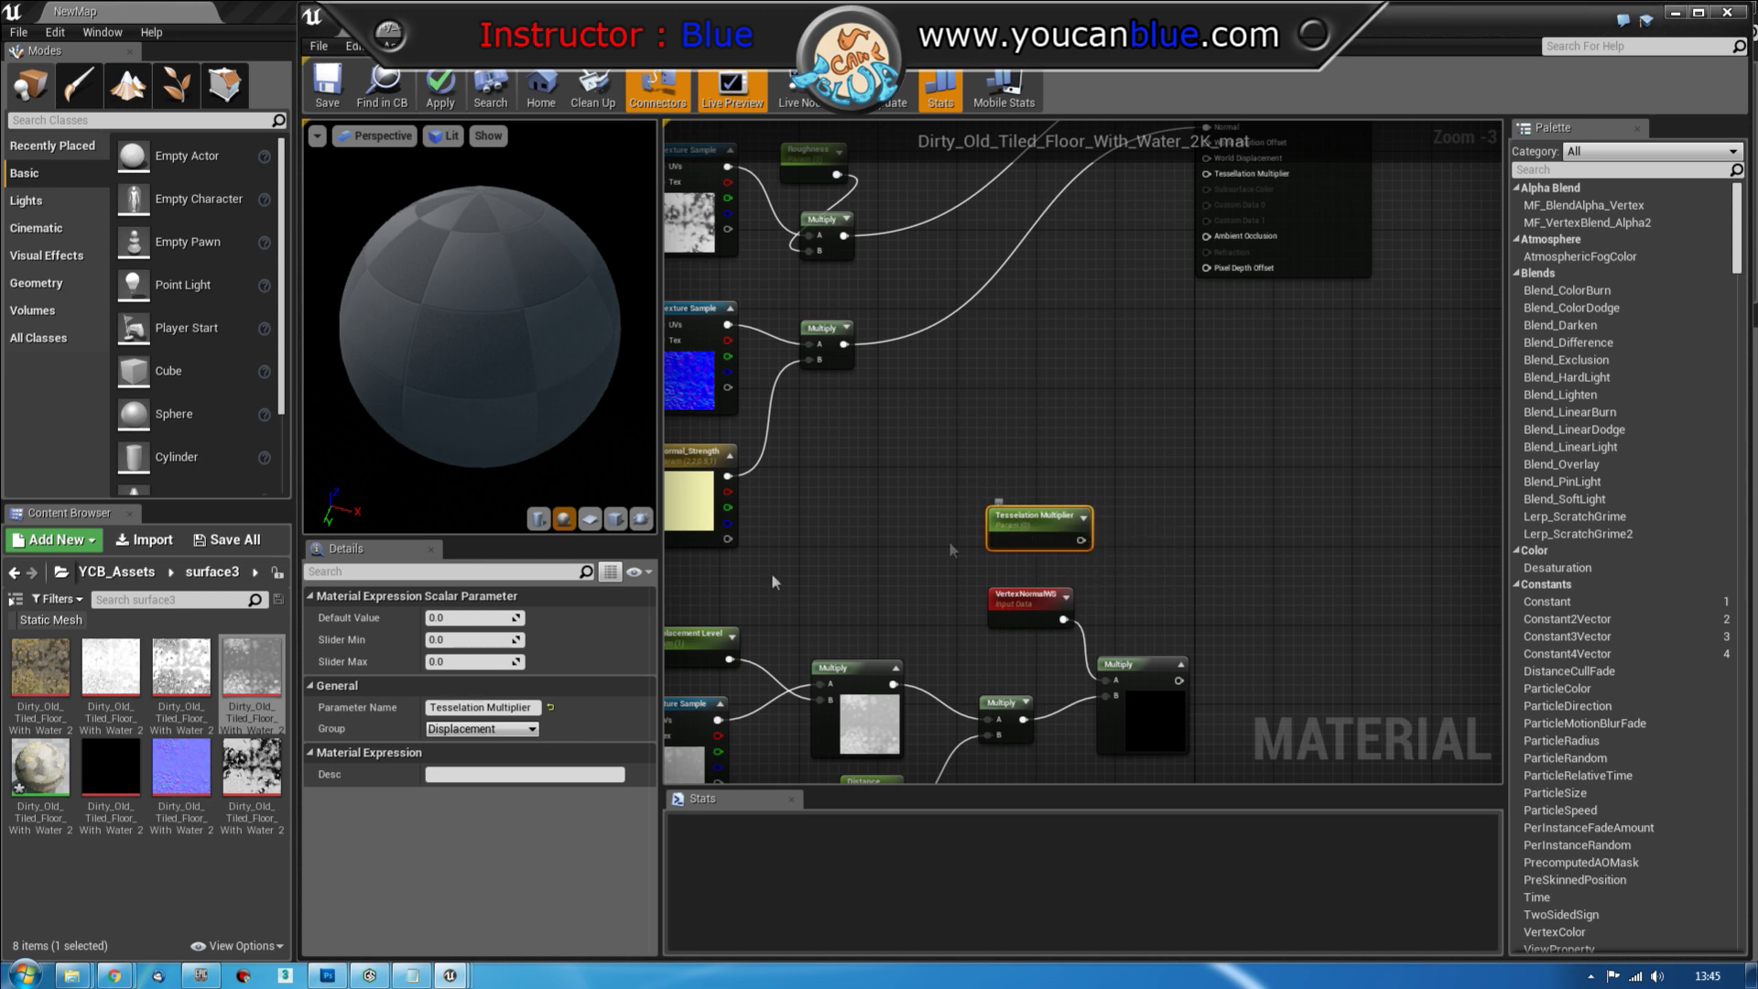
click(494, 618)
text(4)
key(Return)
Connect Tesselation Multiplier to the material's Tessellation Multiplier input and the last displacement Multiply to World Displacement
right_drag(1330, 411, 1317, 477)
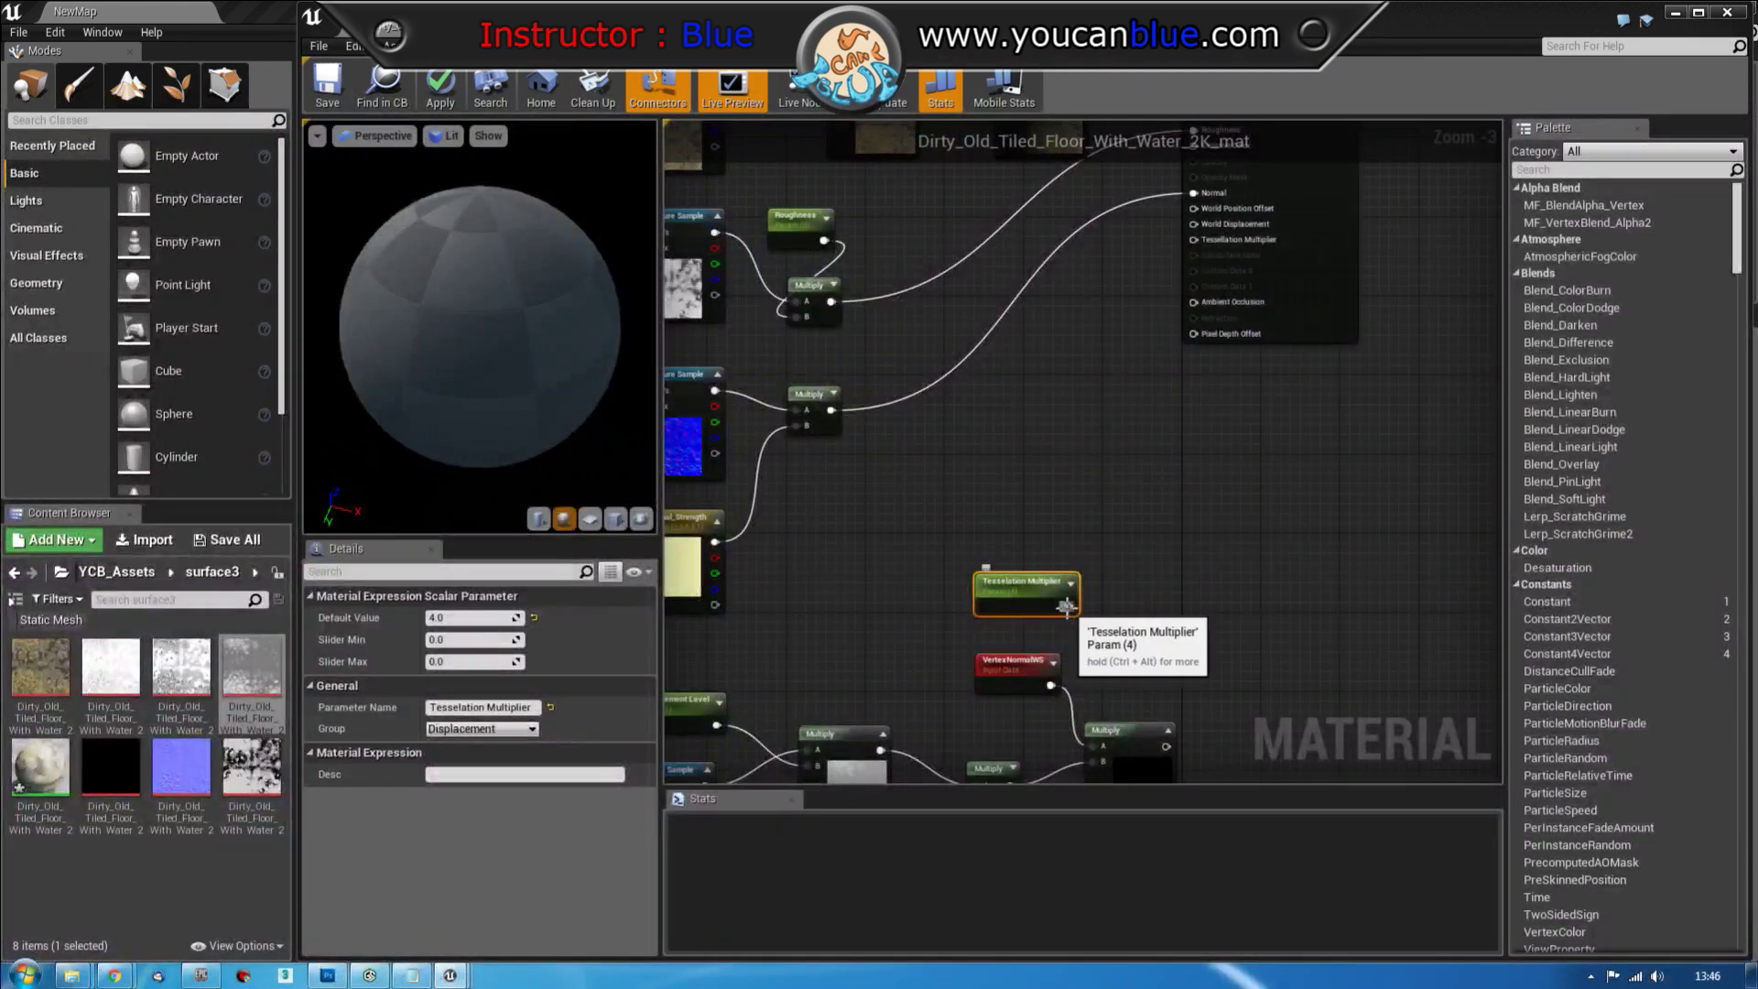
drag(1067, 605, 1193, 239)
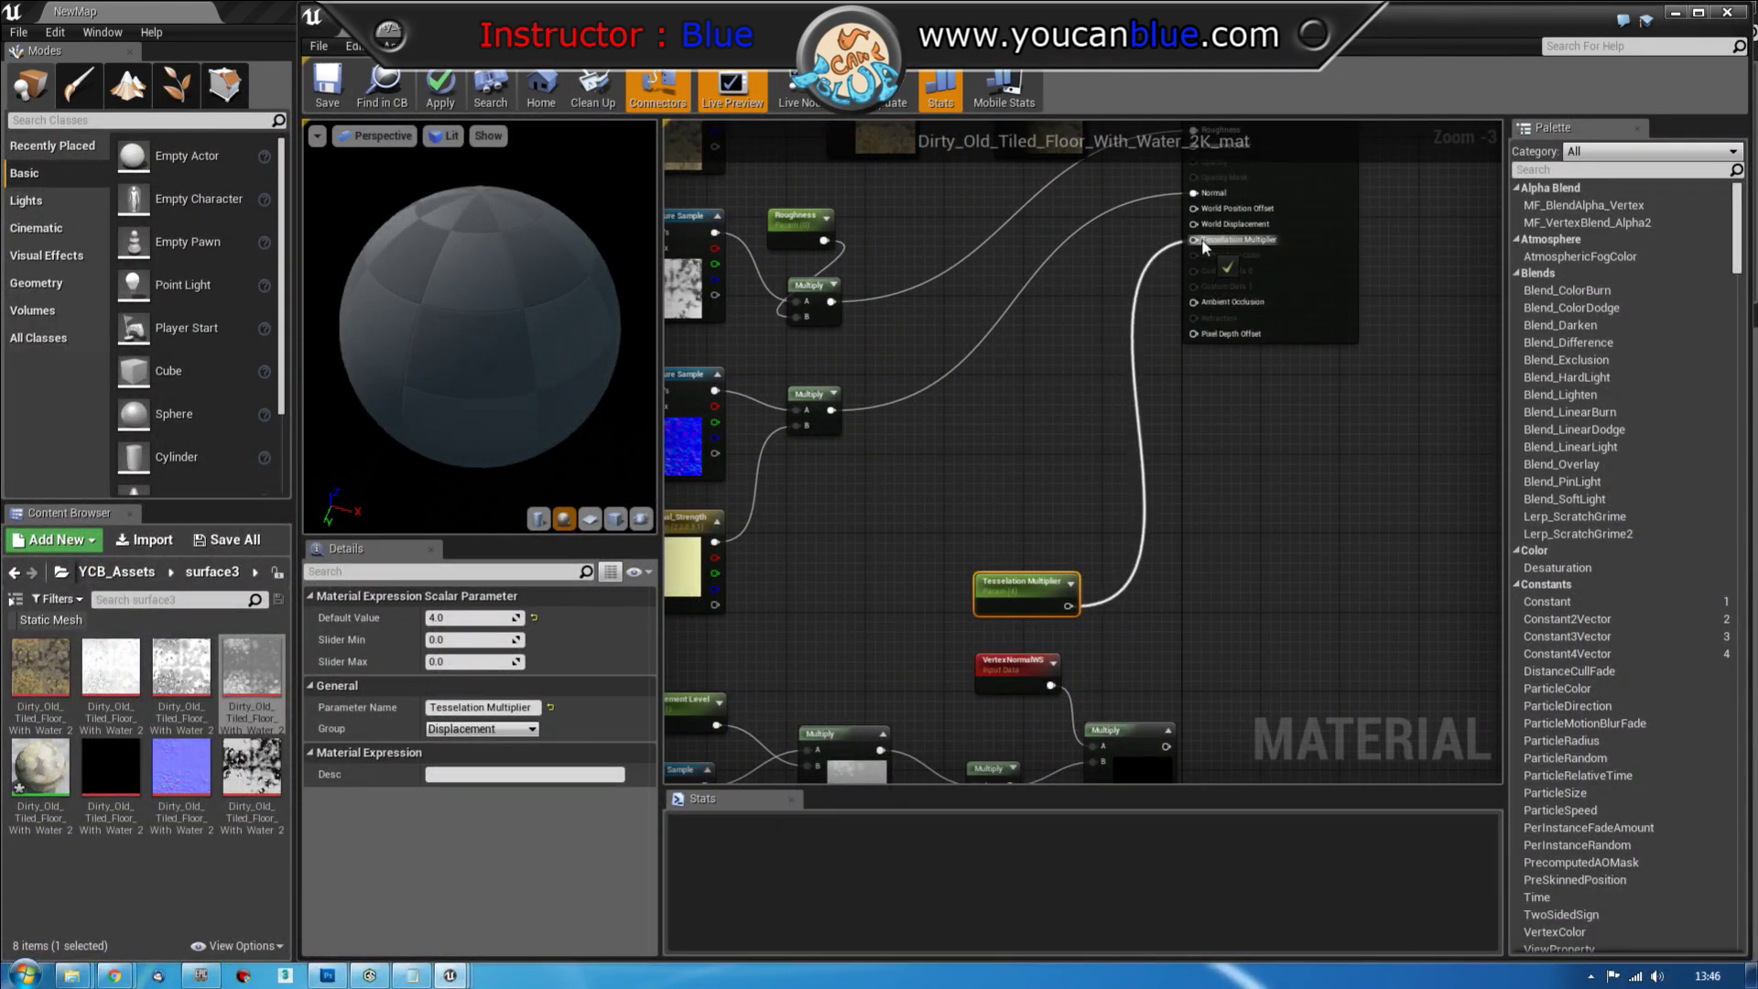
right_drag(1321, 578, 1246, 505)
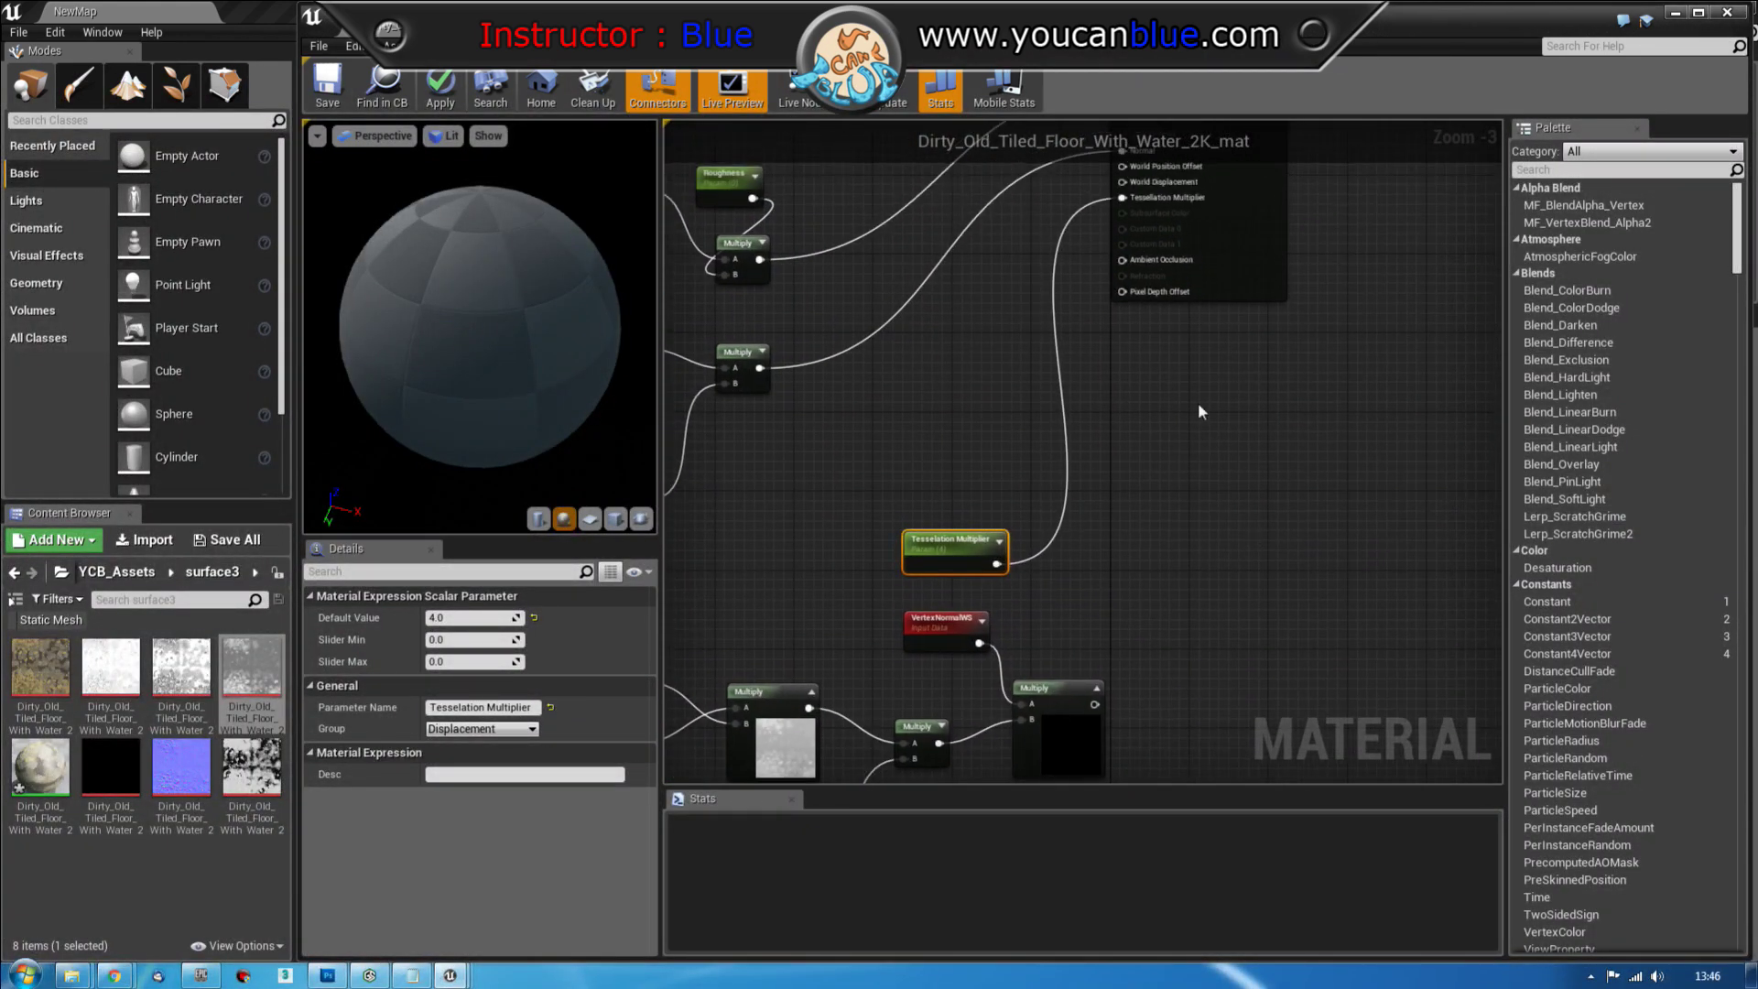
drag(1120, 181, 1094, 704)
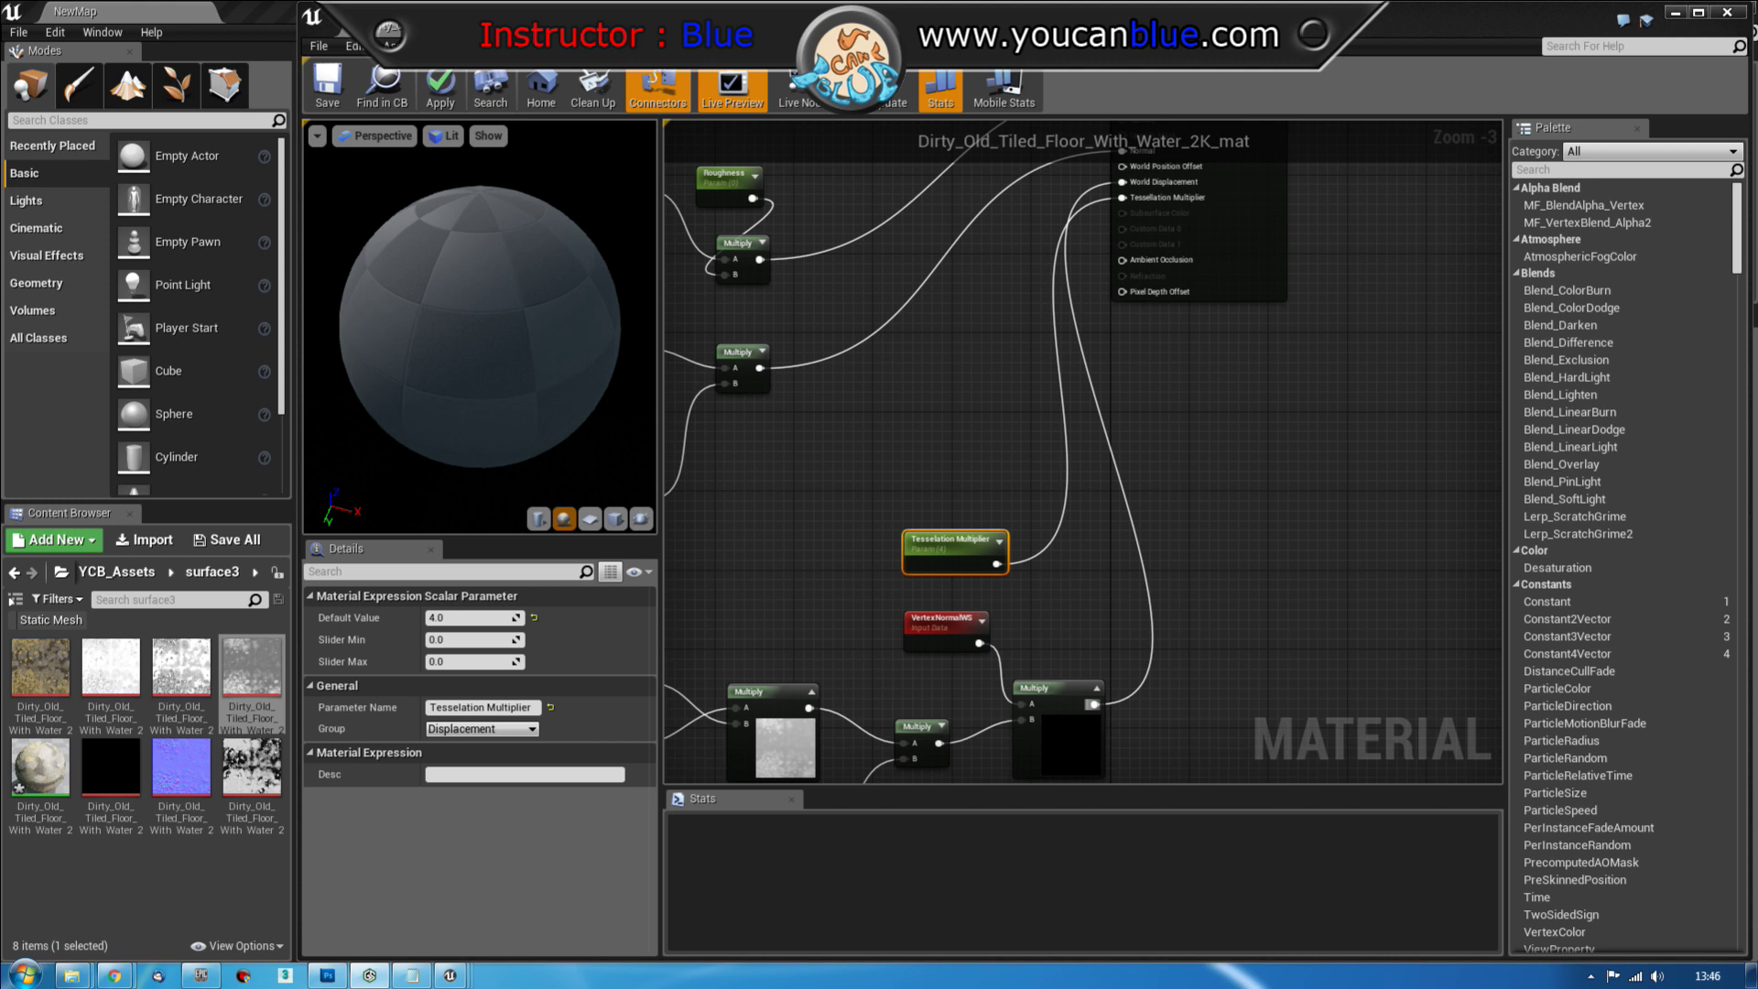
Select the displacement Multiply nodes, Distance, VertexNormalWS and Tesselation Multiplier, and move them lower in the graph
scroll(1298, 545, down, 1)
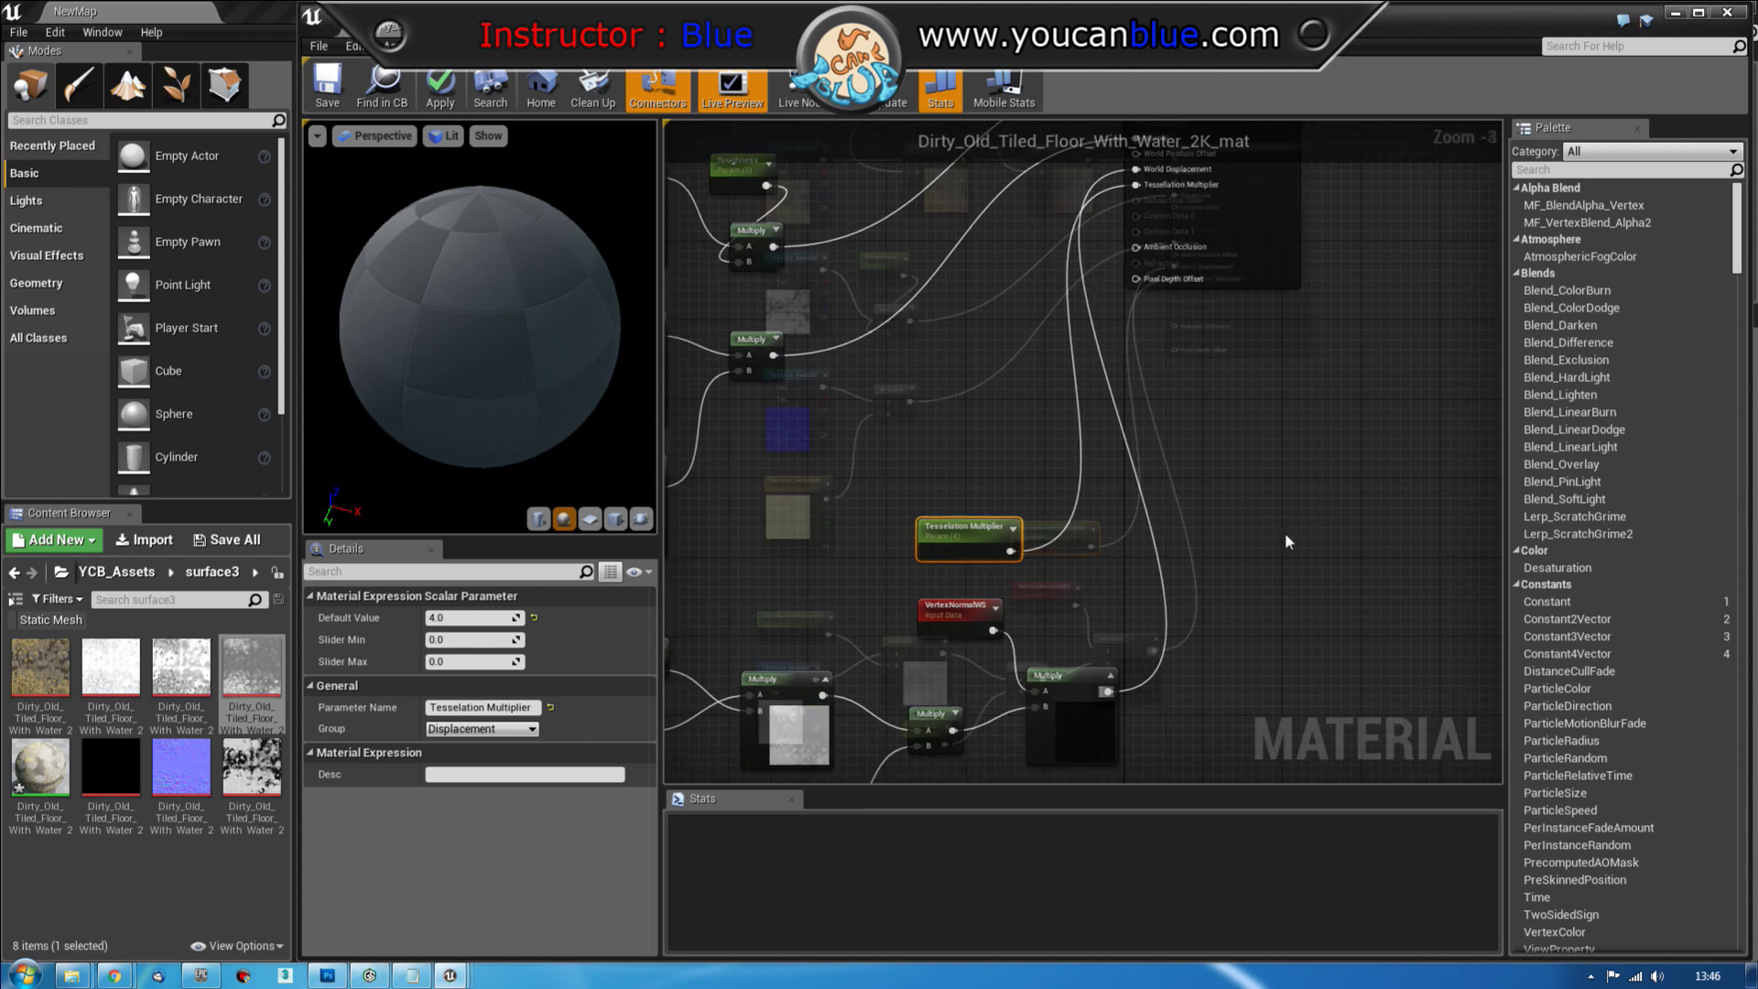
right_drag(919, 491, 991, 456)
drag(1361, 483, 979, 710)
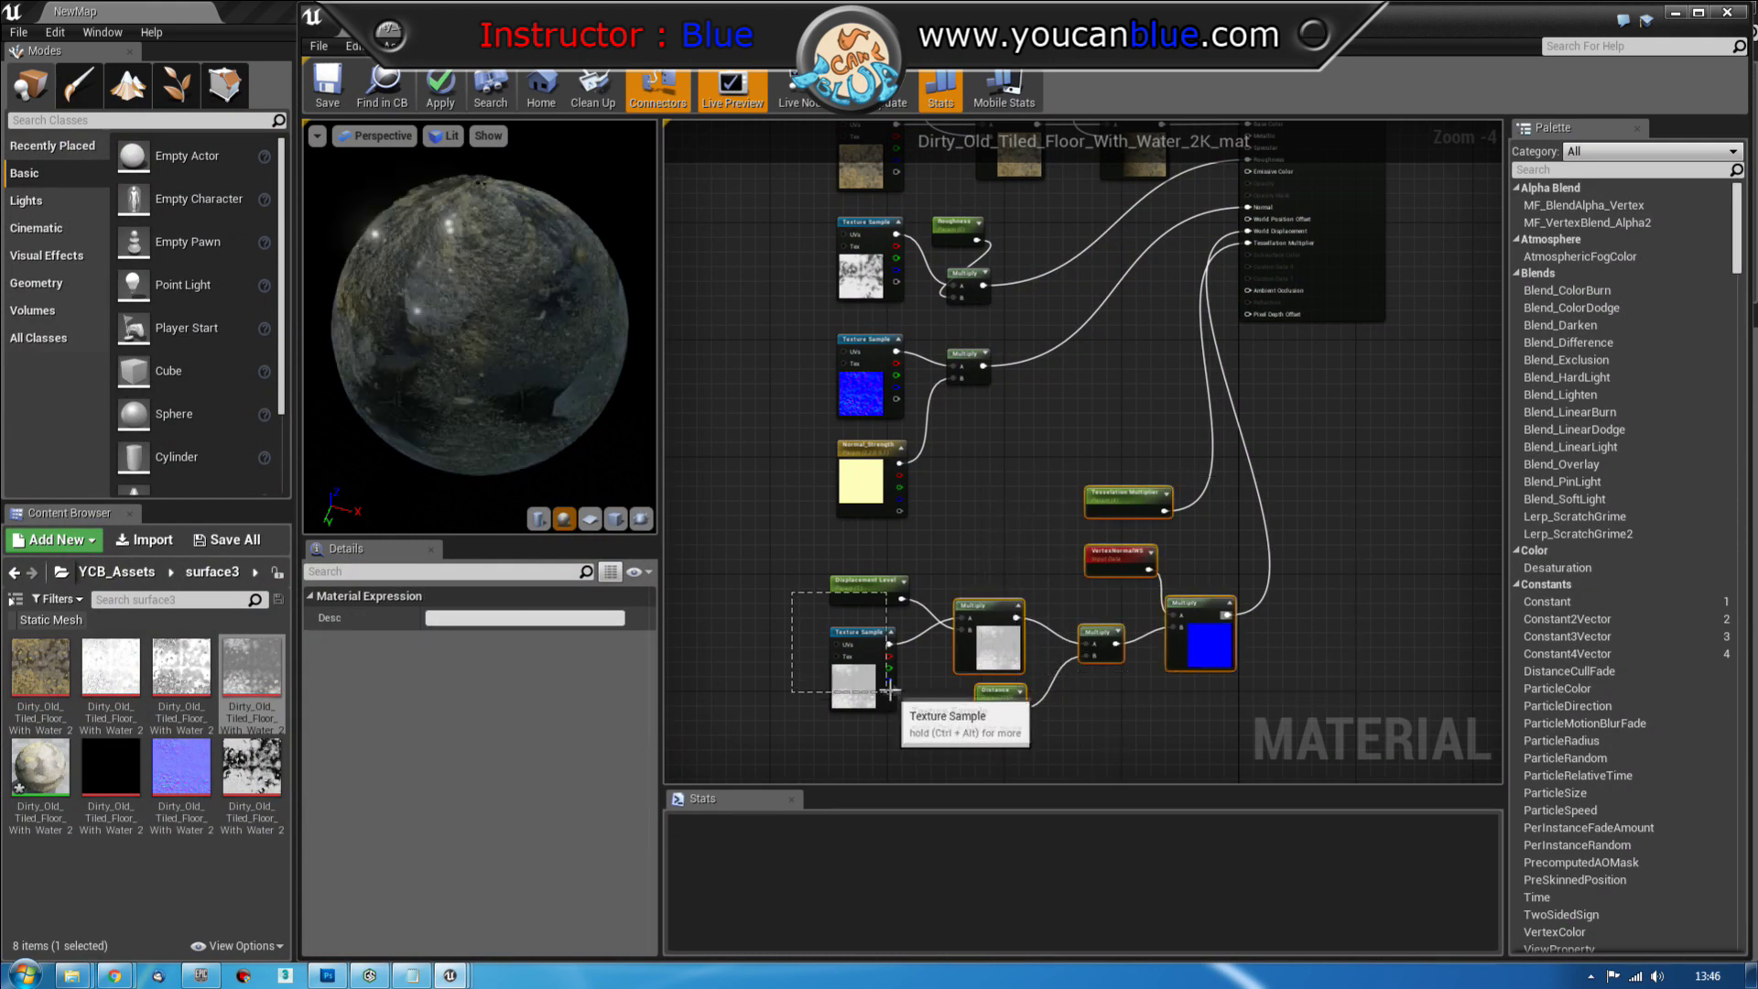
right_drag(1026, 454, 1039, 360)
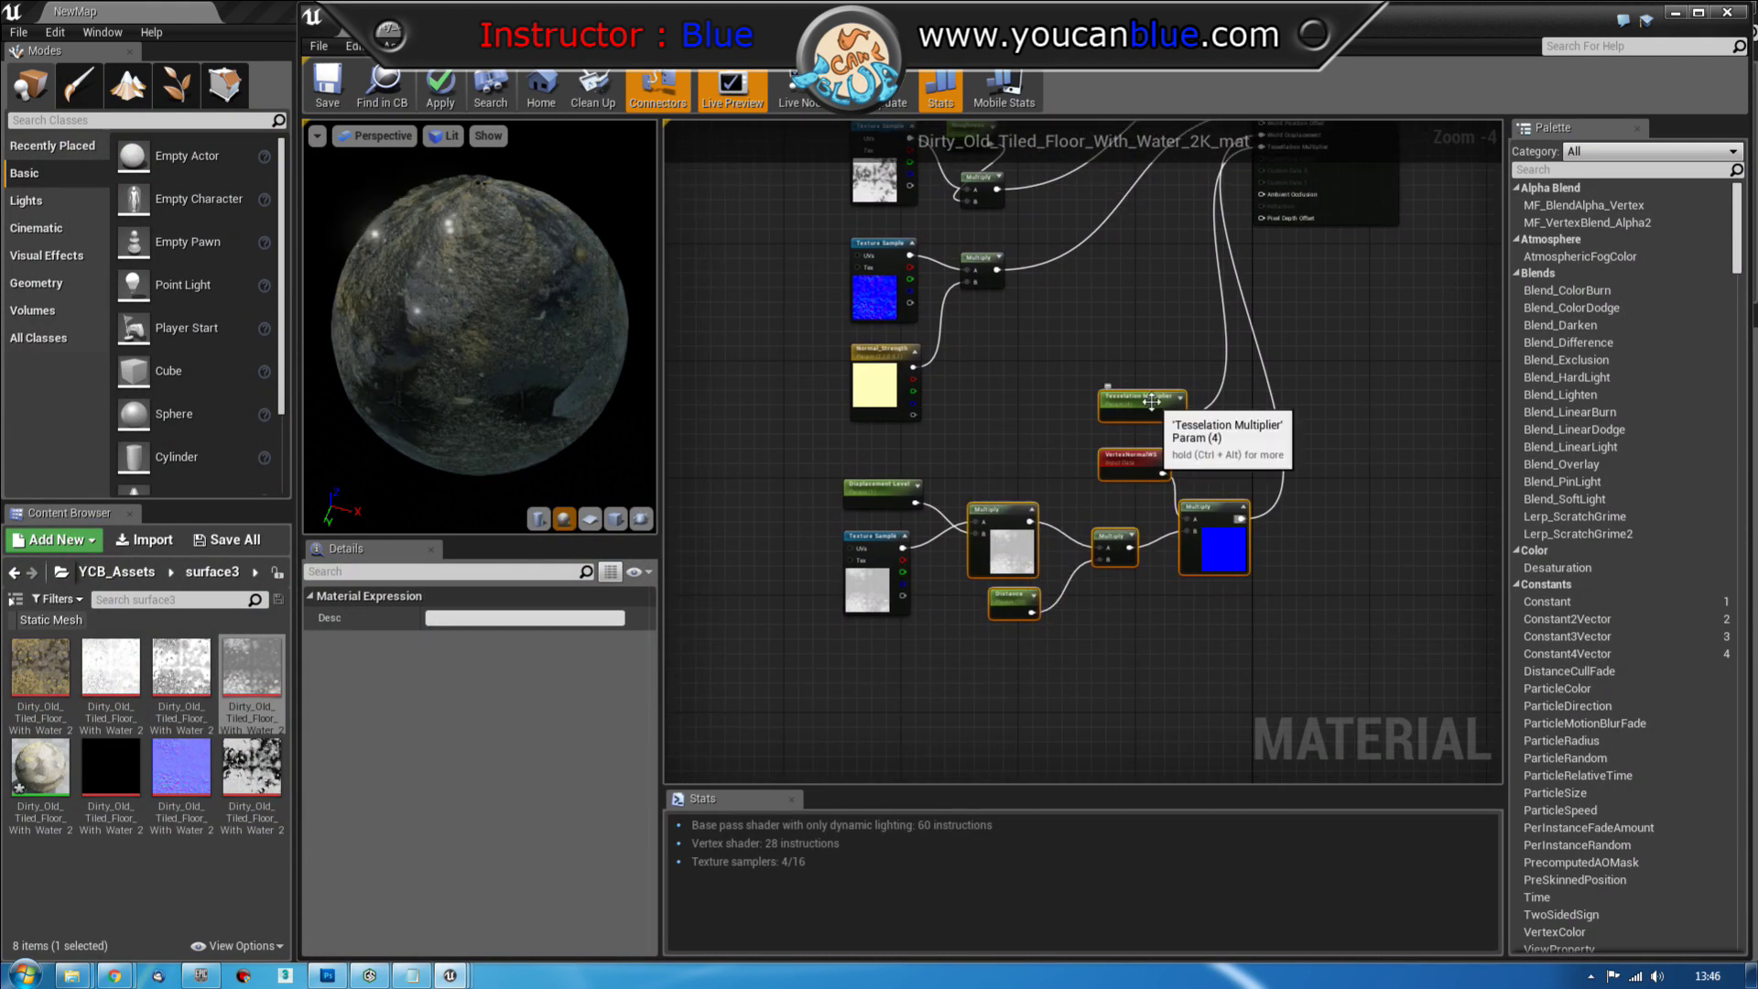
drag(1144, 401, 1124, 503)
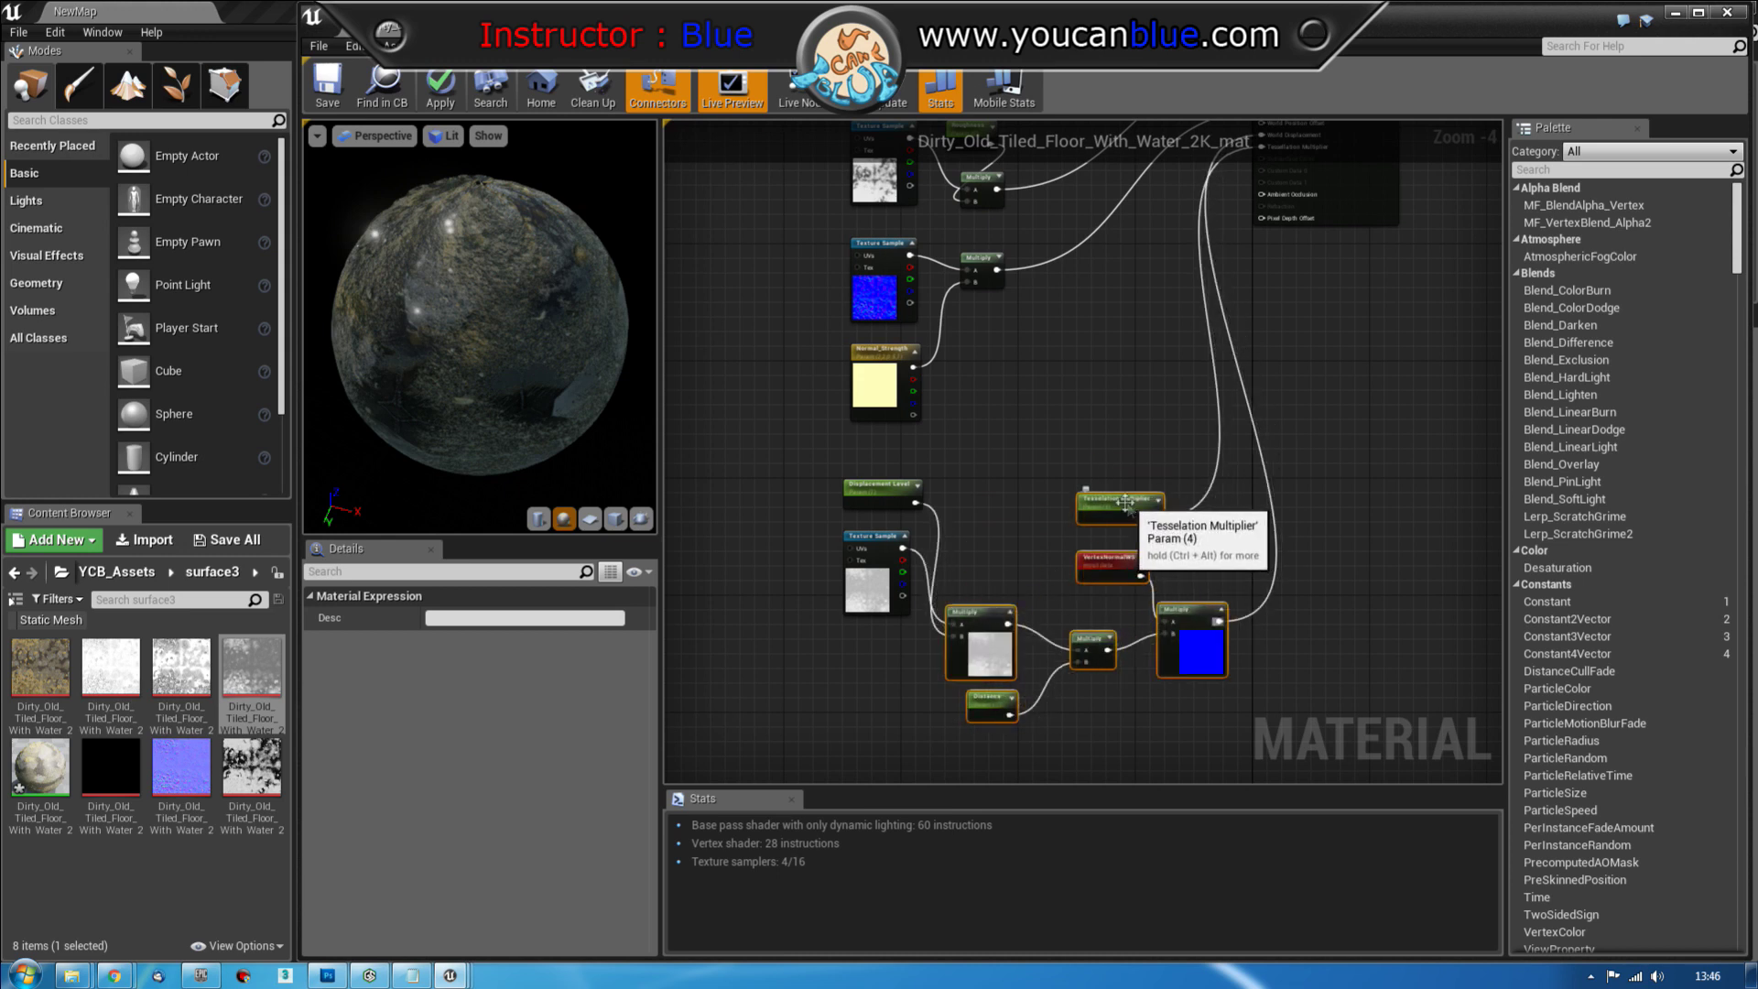
Enclose all the displacement nodes in a comment box titled DISPLACEMENT
drag(804, 458, 1320, 733)
key(c)
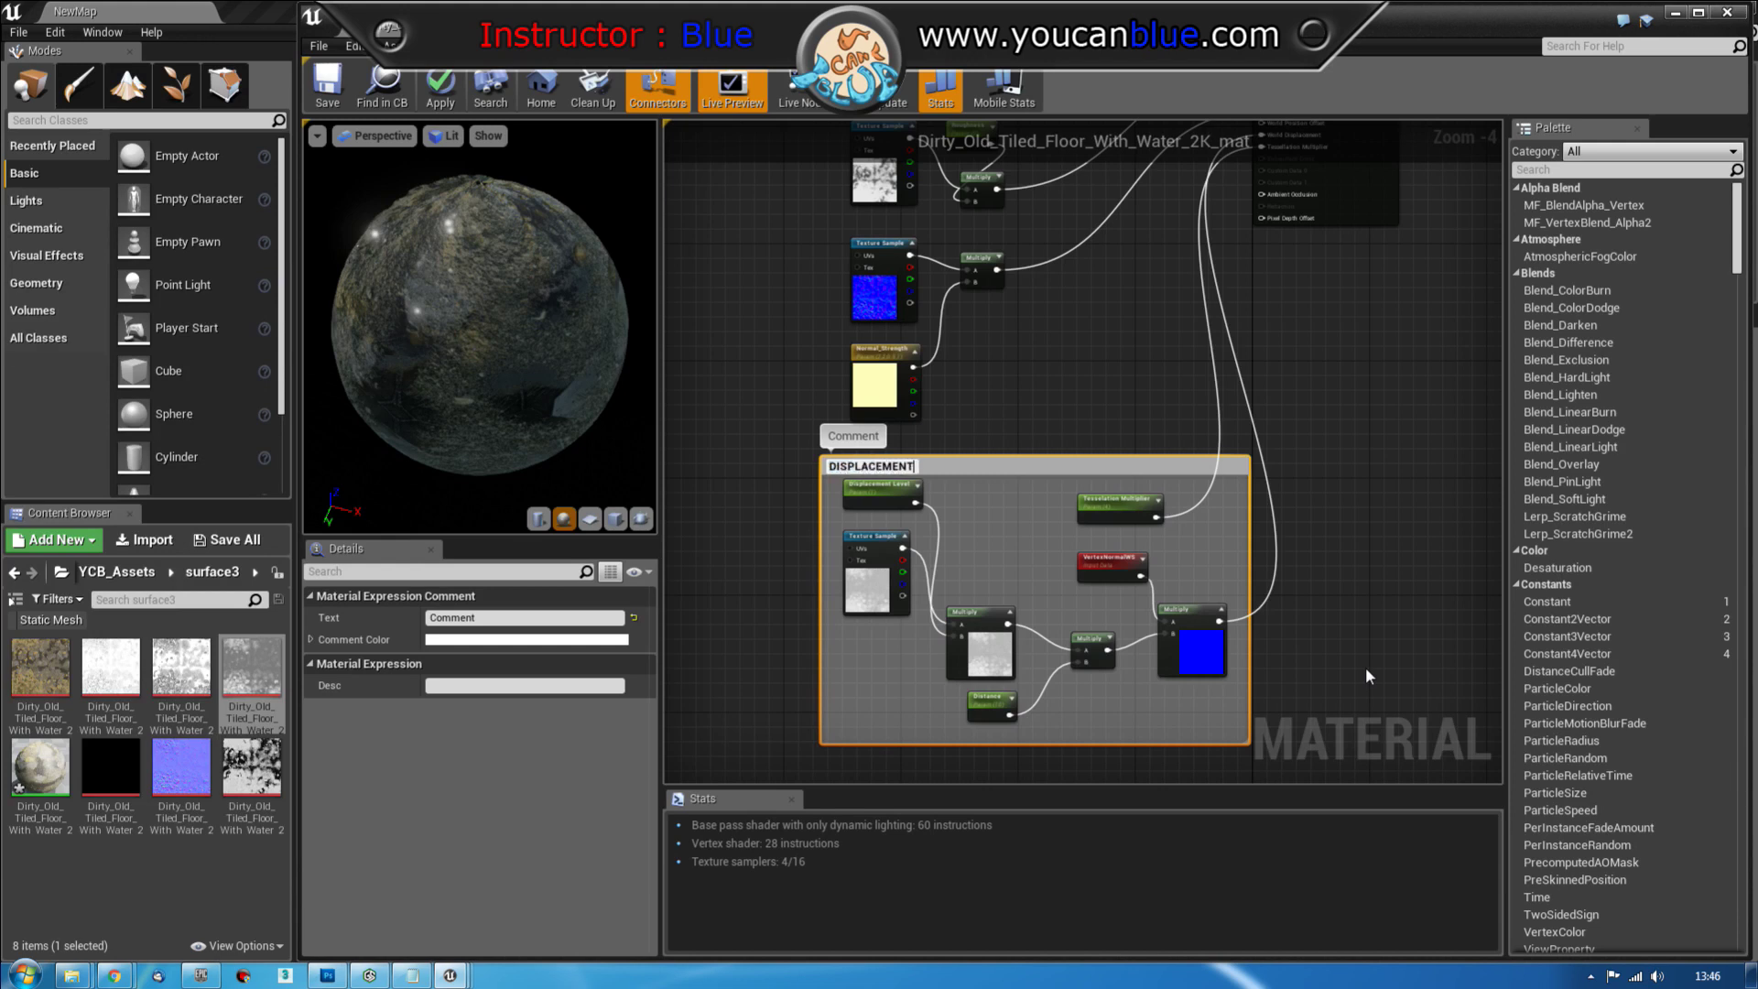
text(DISPLACEMENT)
key(Return)
click(1378, 430)
Enclose the normal map Texture Sample, Normal_Strength and their Multiply in a comment box titled NORMALS
right_drag(1351, 335, 1301, 508)
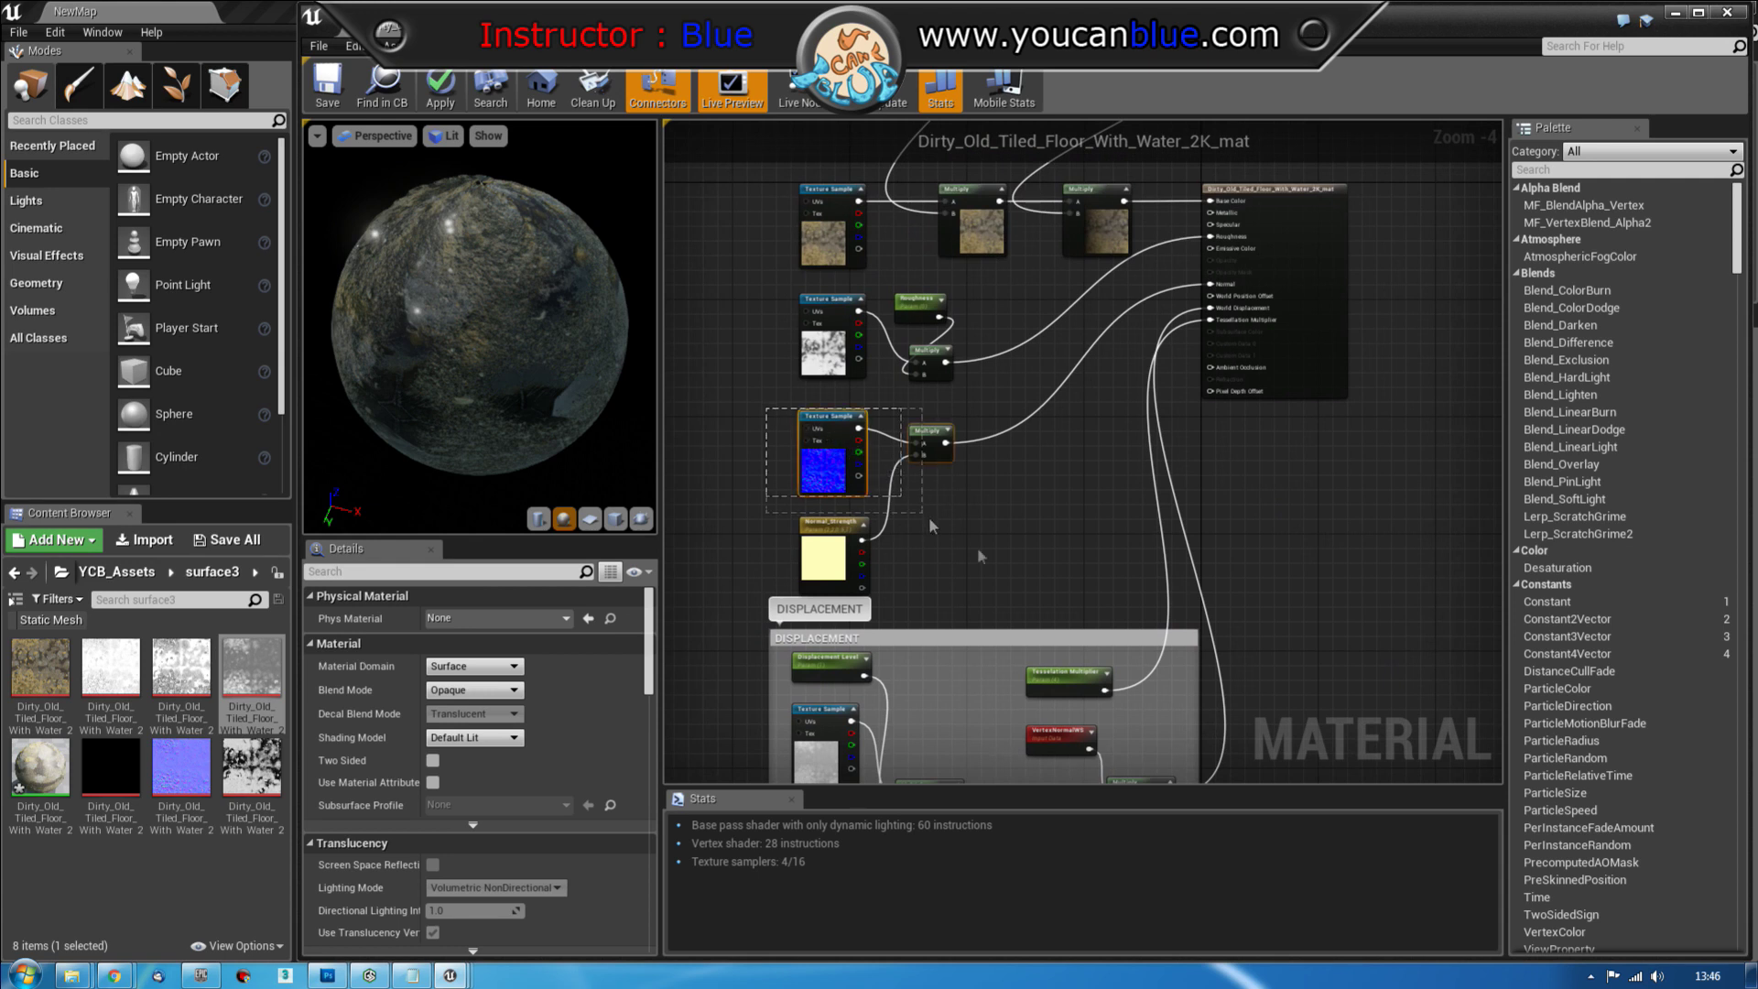
drag(1016, 574, 1019, 575)
text(c)
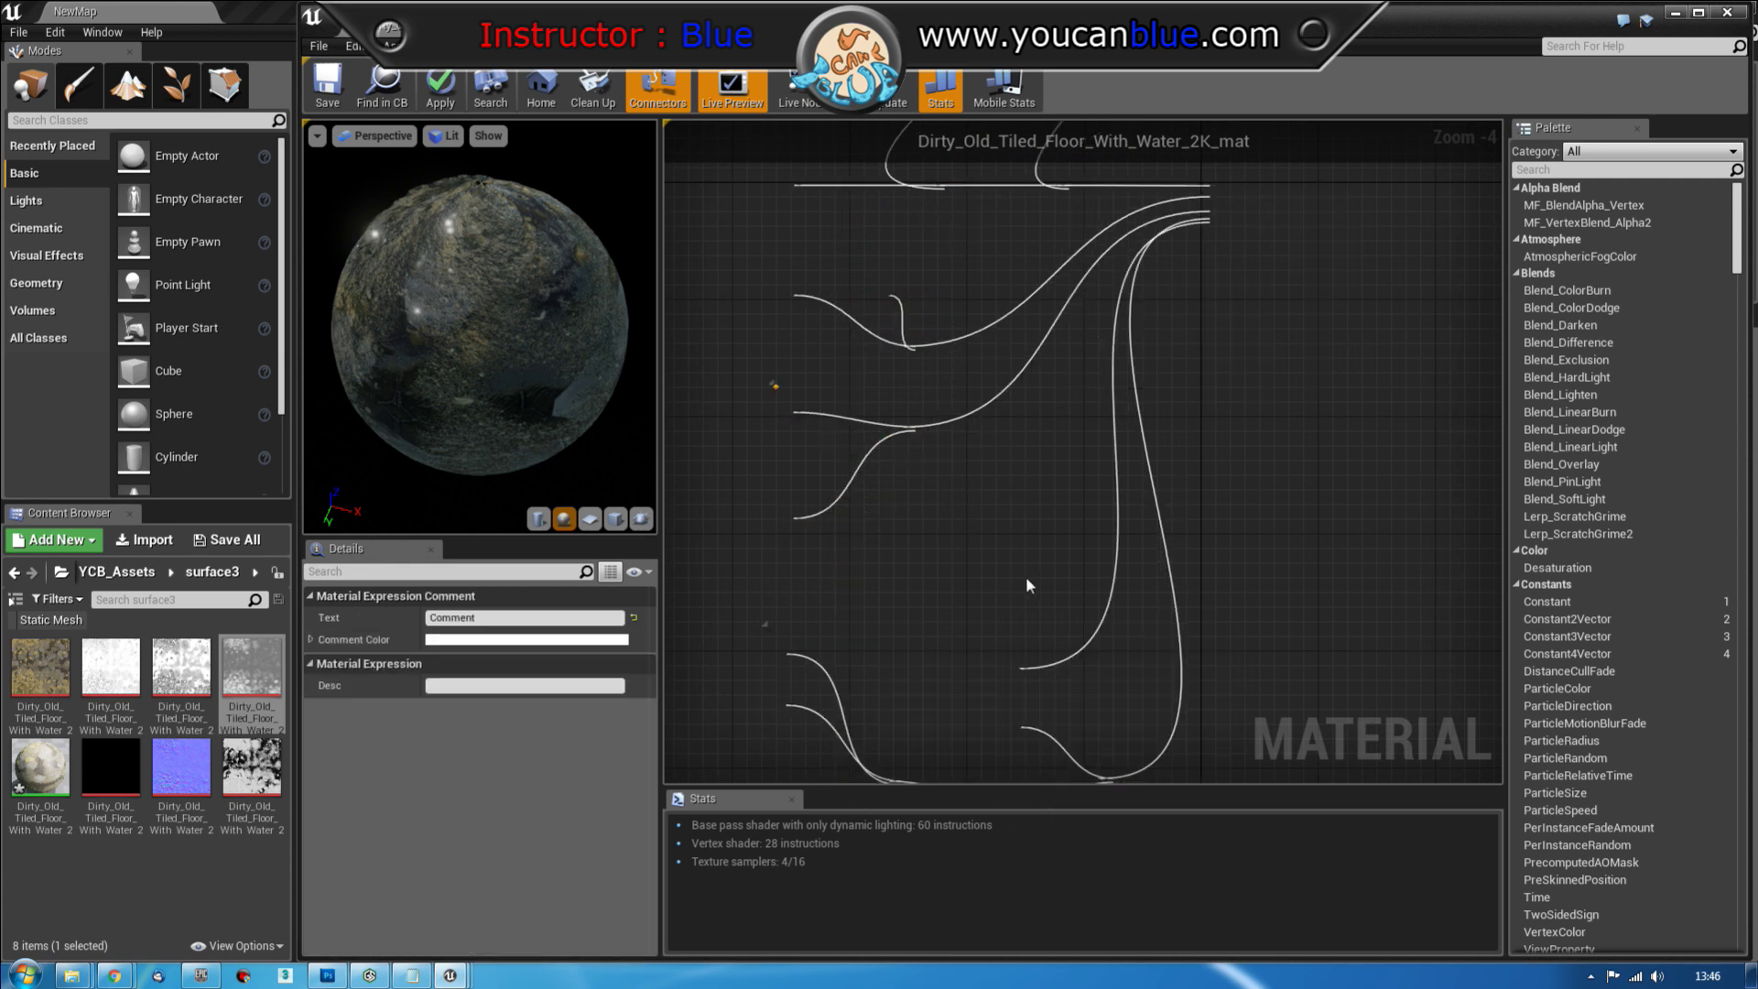
text(NORMALS)
key(Return)
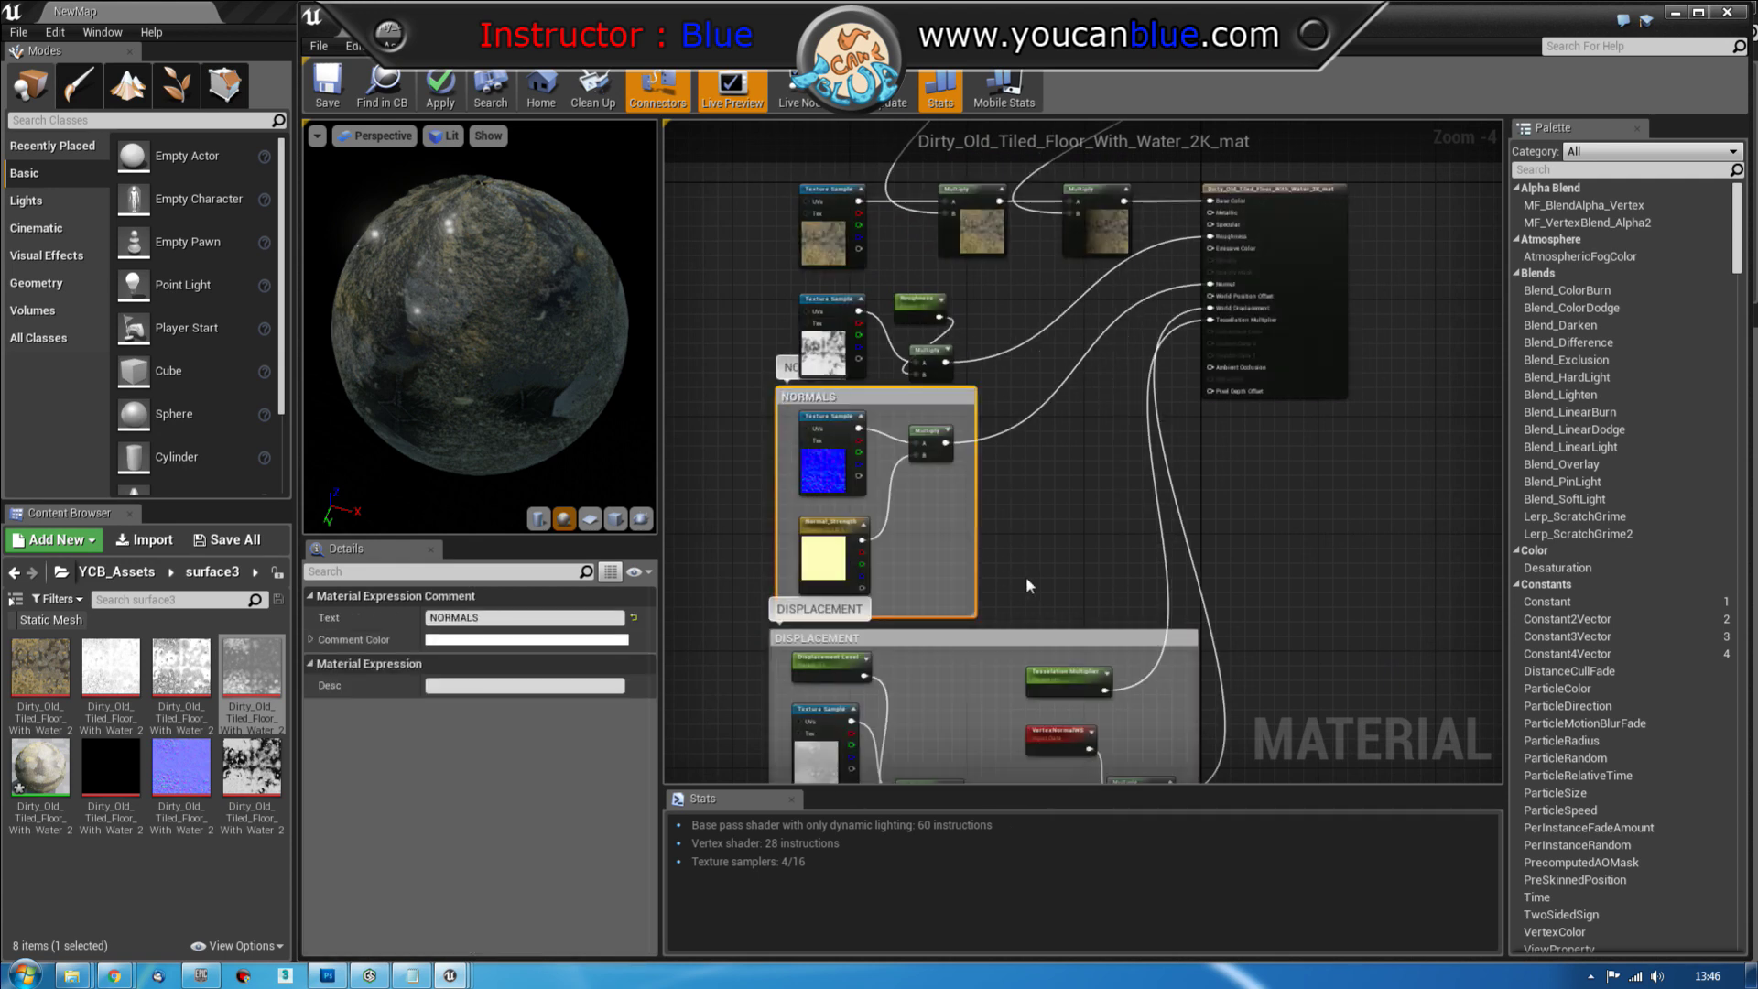
Enclose the roughness Texture Sample, Roughness parameter and their Multiply in a comment box titled ROUGHNESS
right_drag(1025, 575, 1068, 553)
scroll(1075, 564, up, 1)
right_drag(760, 421, 1054, 355)
click(974, 326)
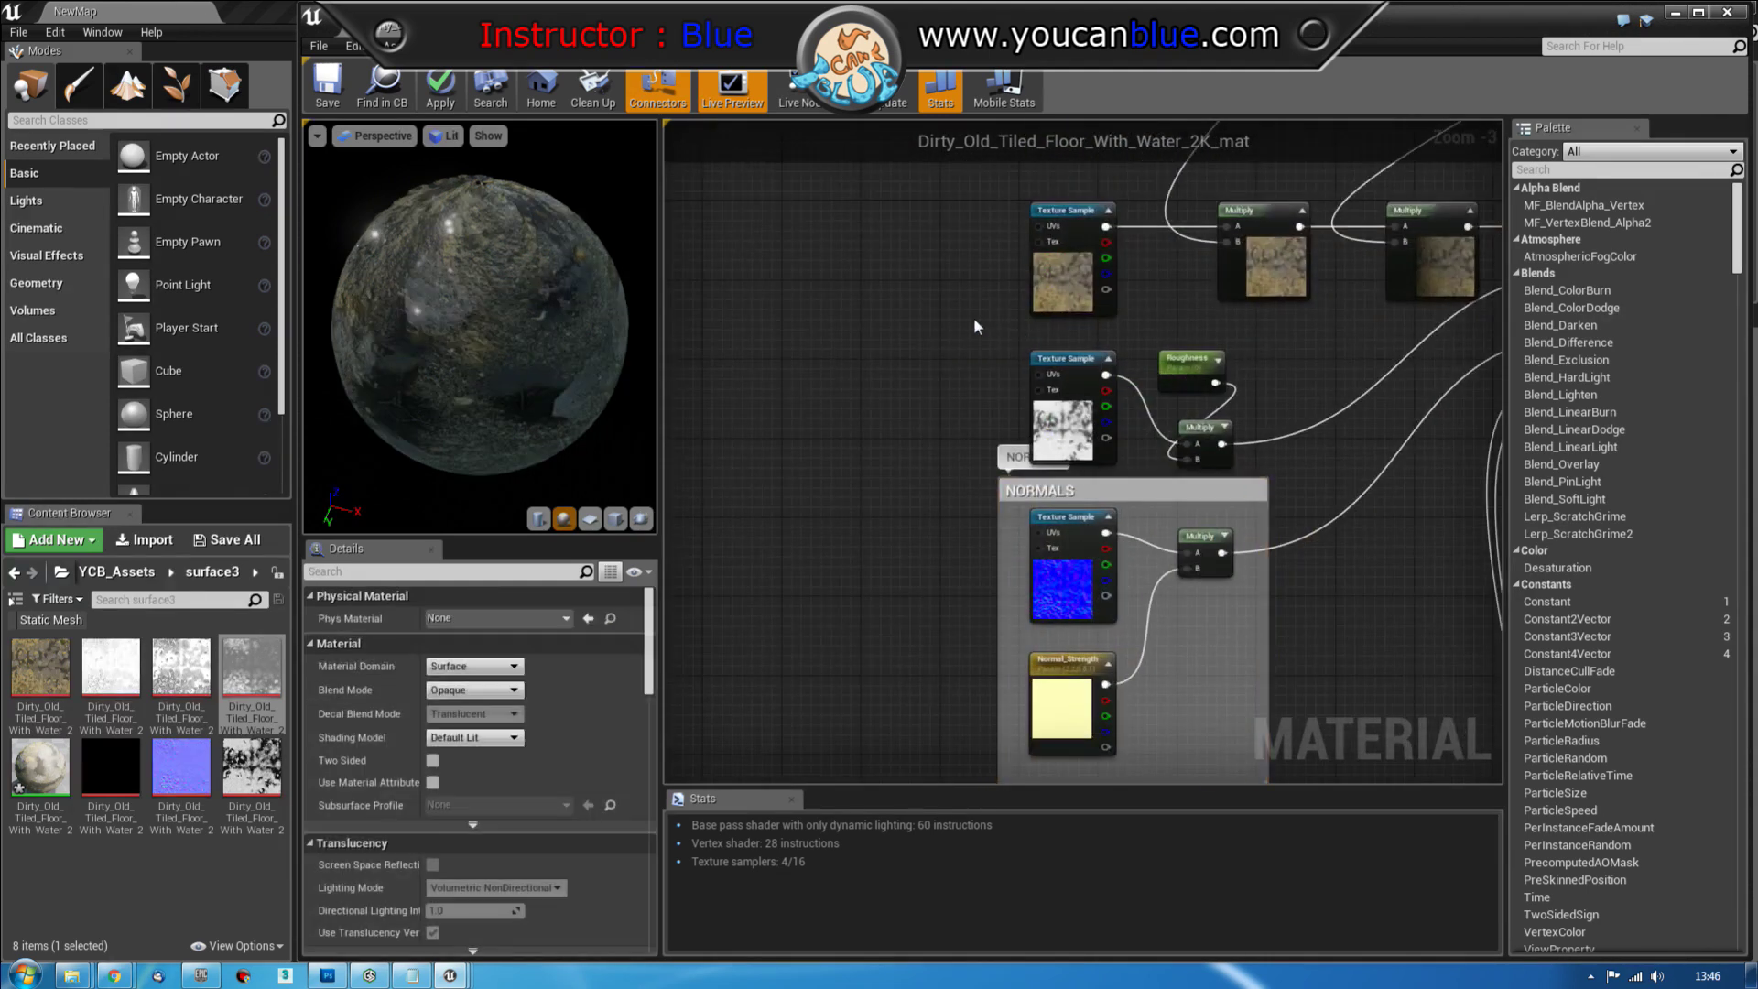
drag(1205, 435, 1236, 447)
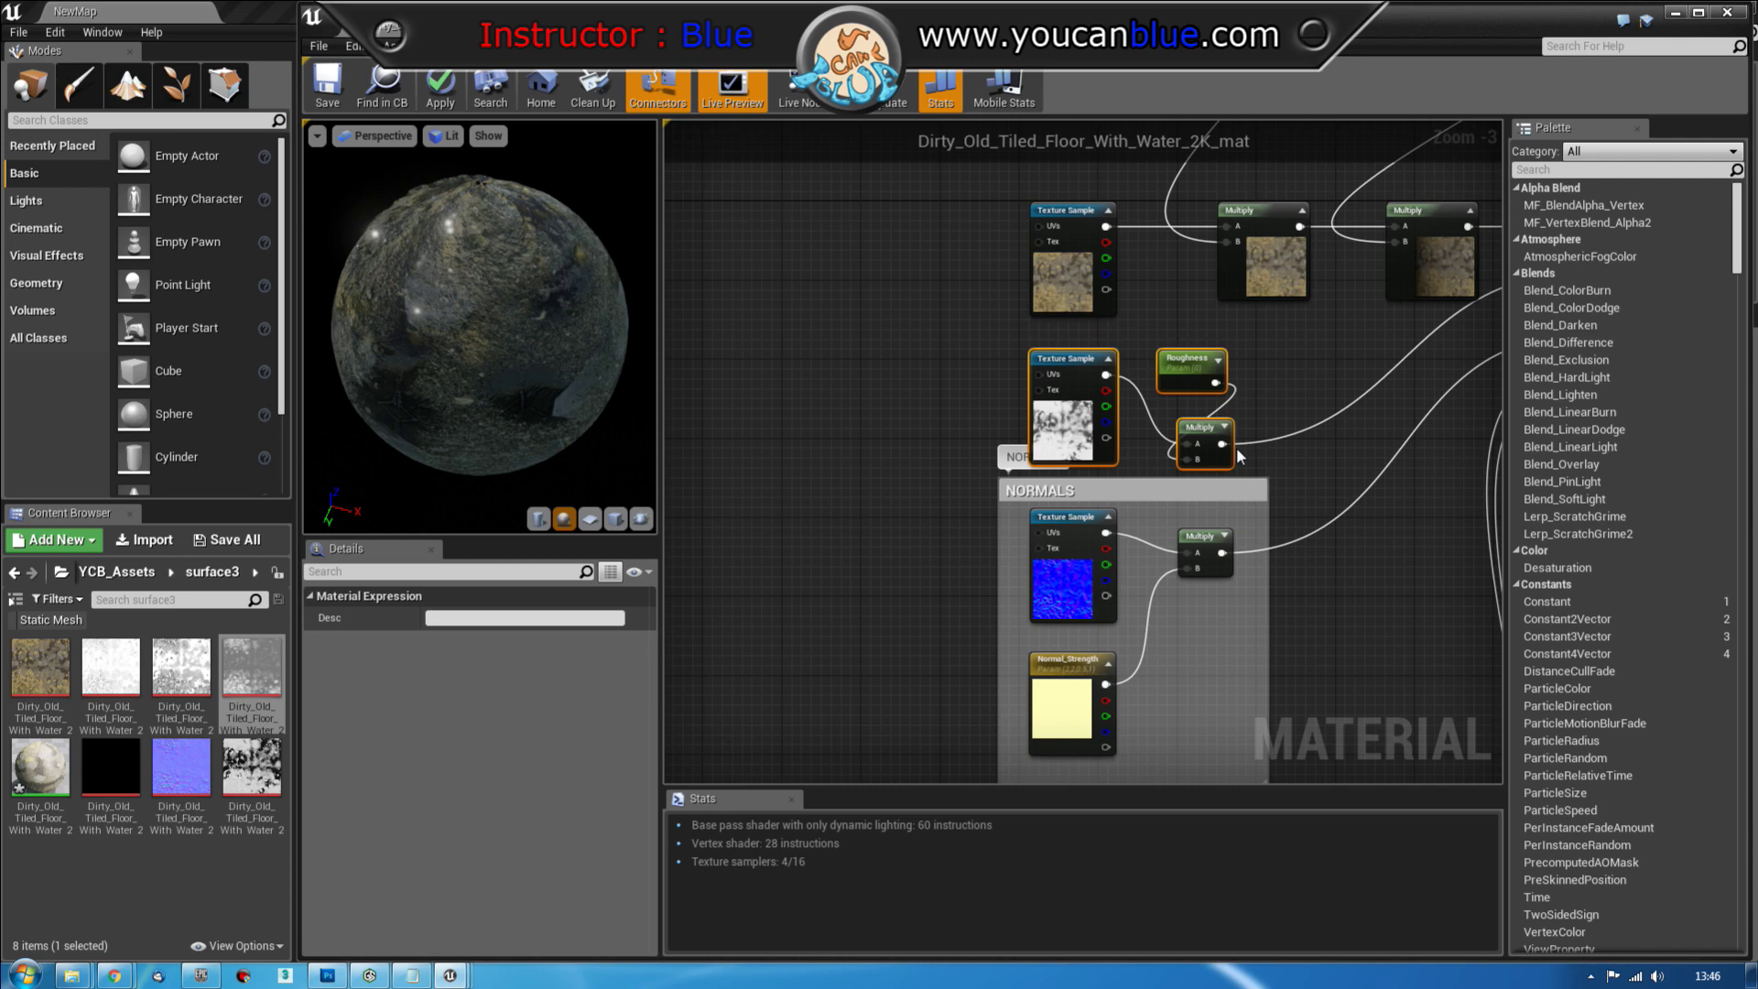
text(cROUGHNESS)
key(Return)
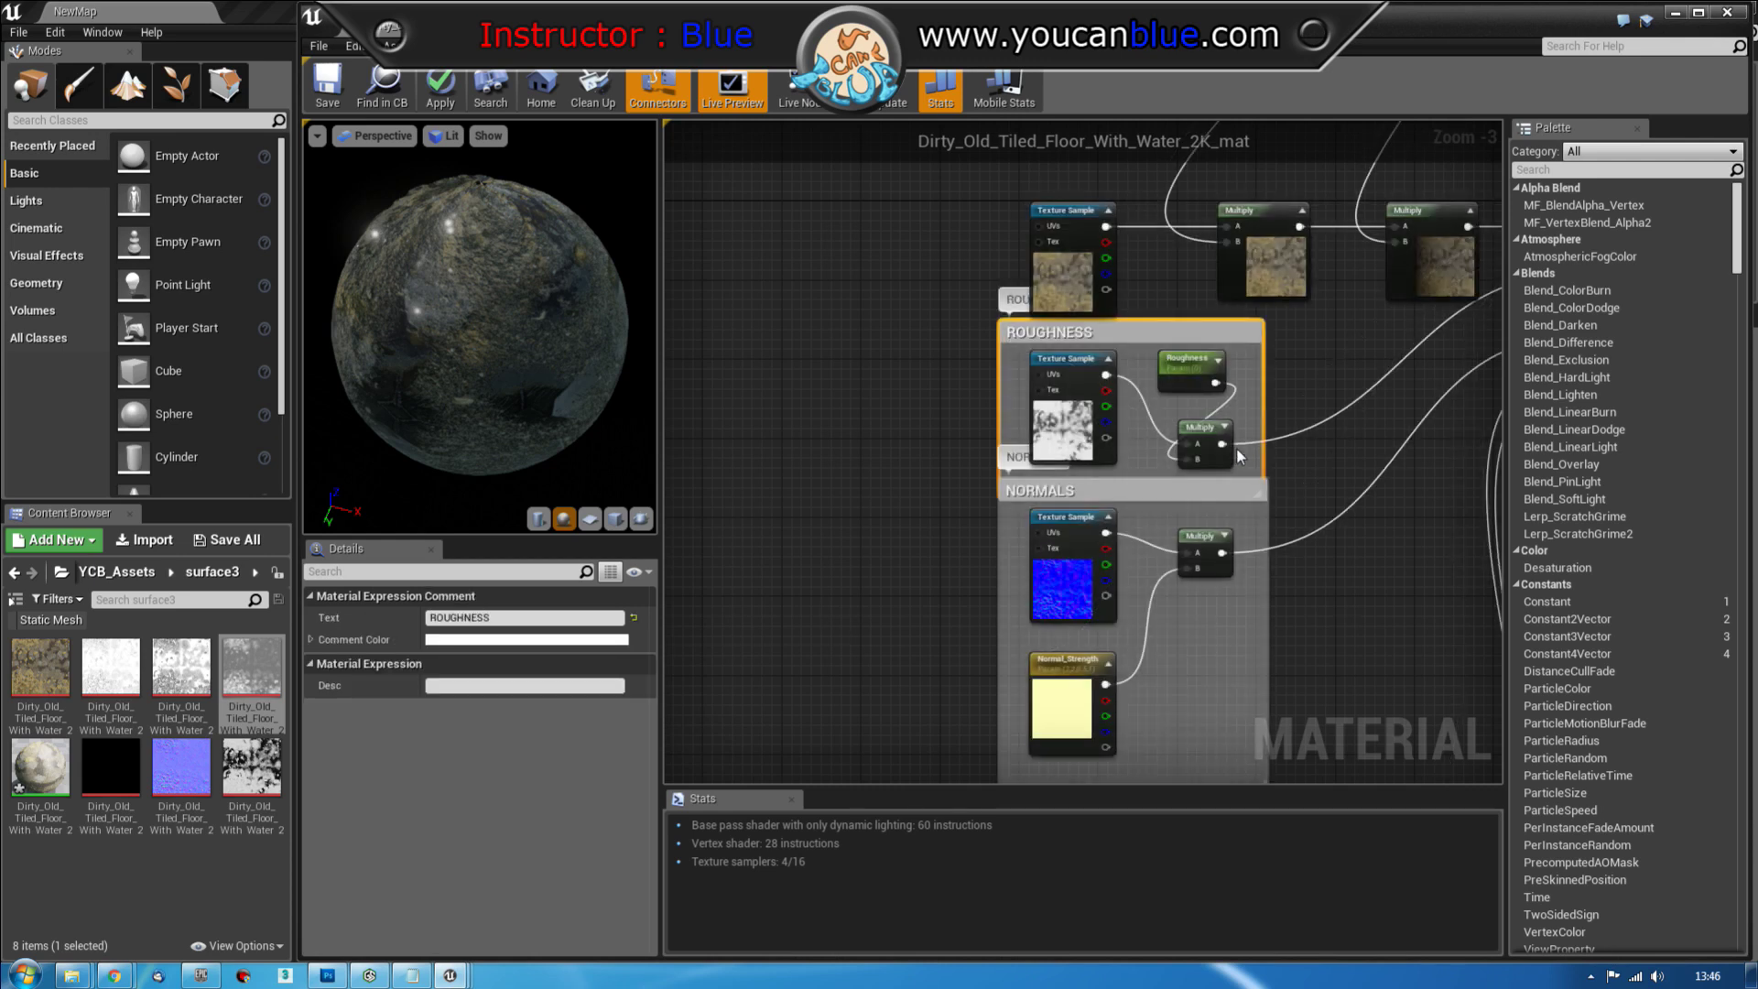
Move the base colour Texture Sample and Multiply nodes clear of the ROUGHNESS box, and enclose all base colour nodes in a comment box titled DIFFUSE
right_drag(1085, 280, 987, 468)
drag(920, 376, 1334, 373)
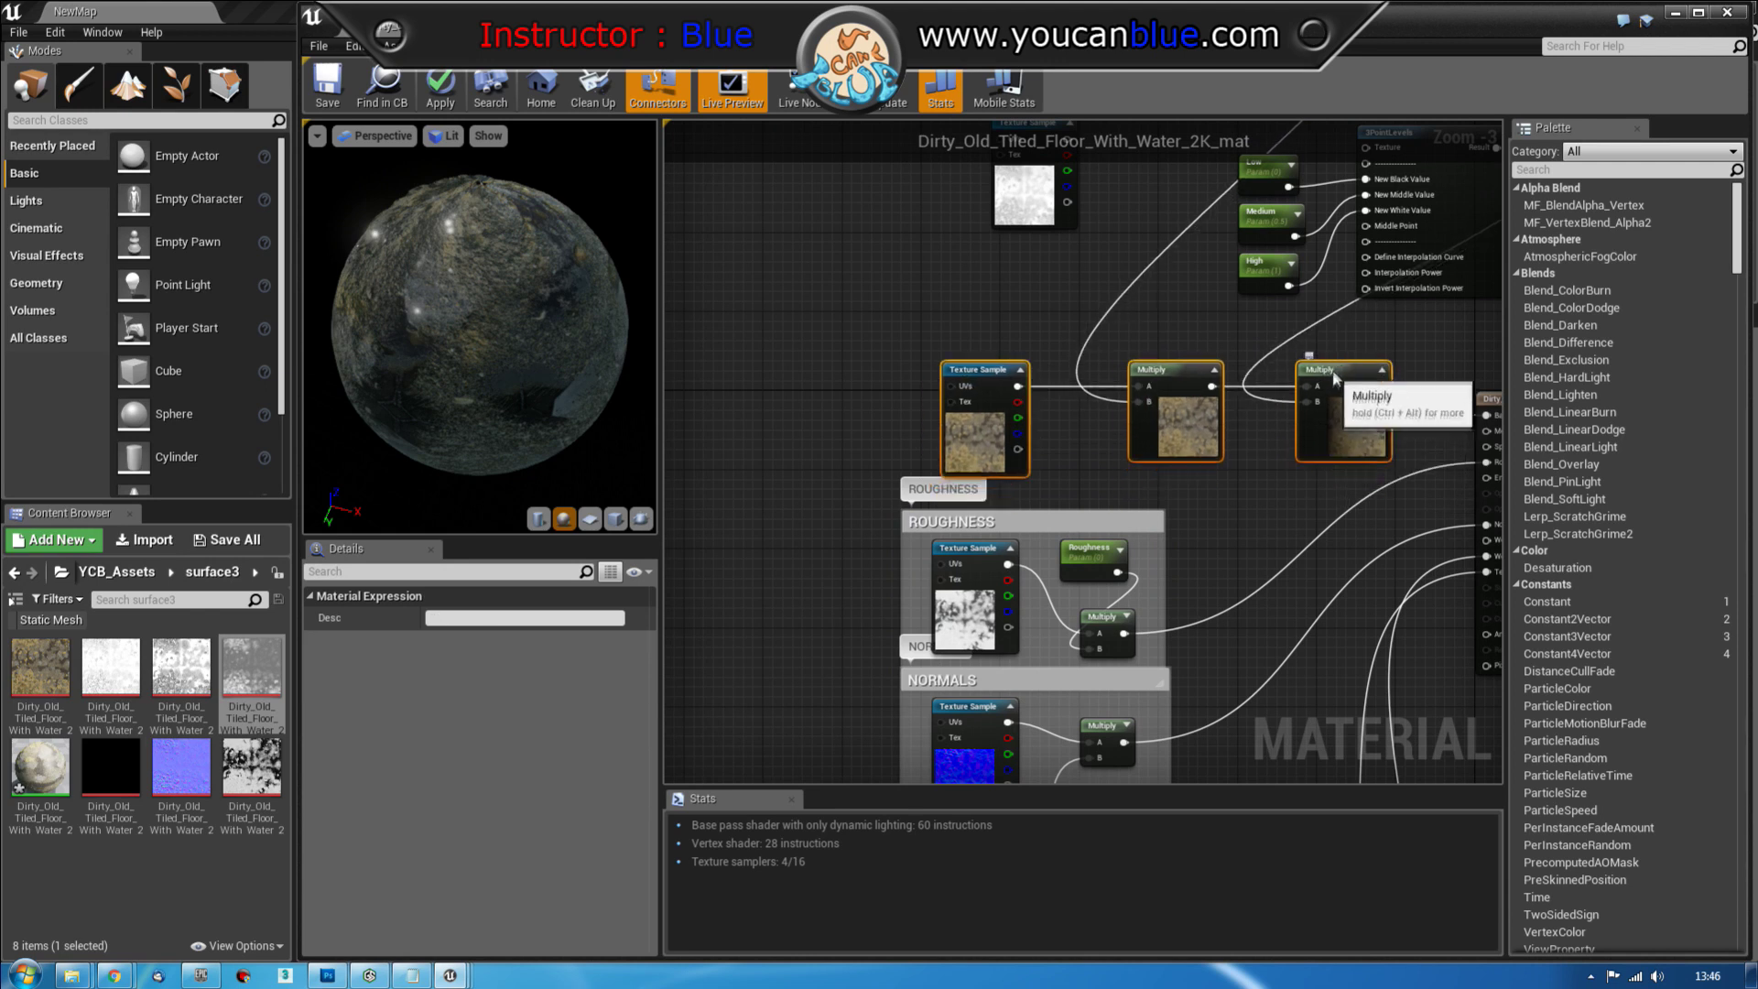
scroll(1205, 452, down, 2)
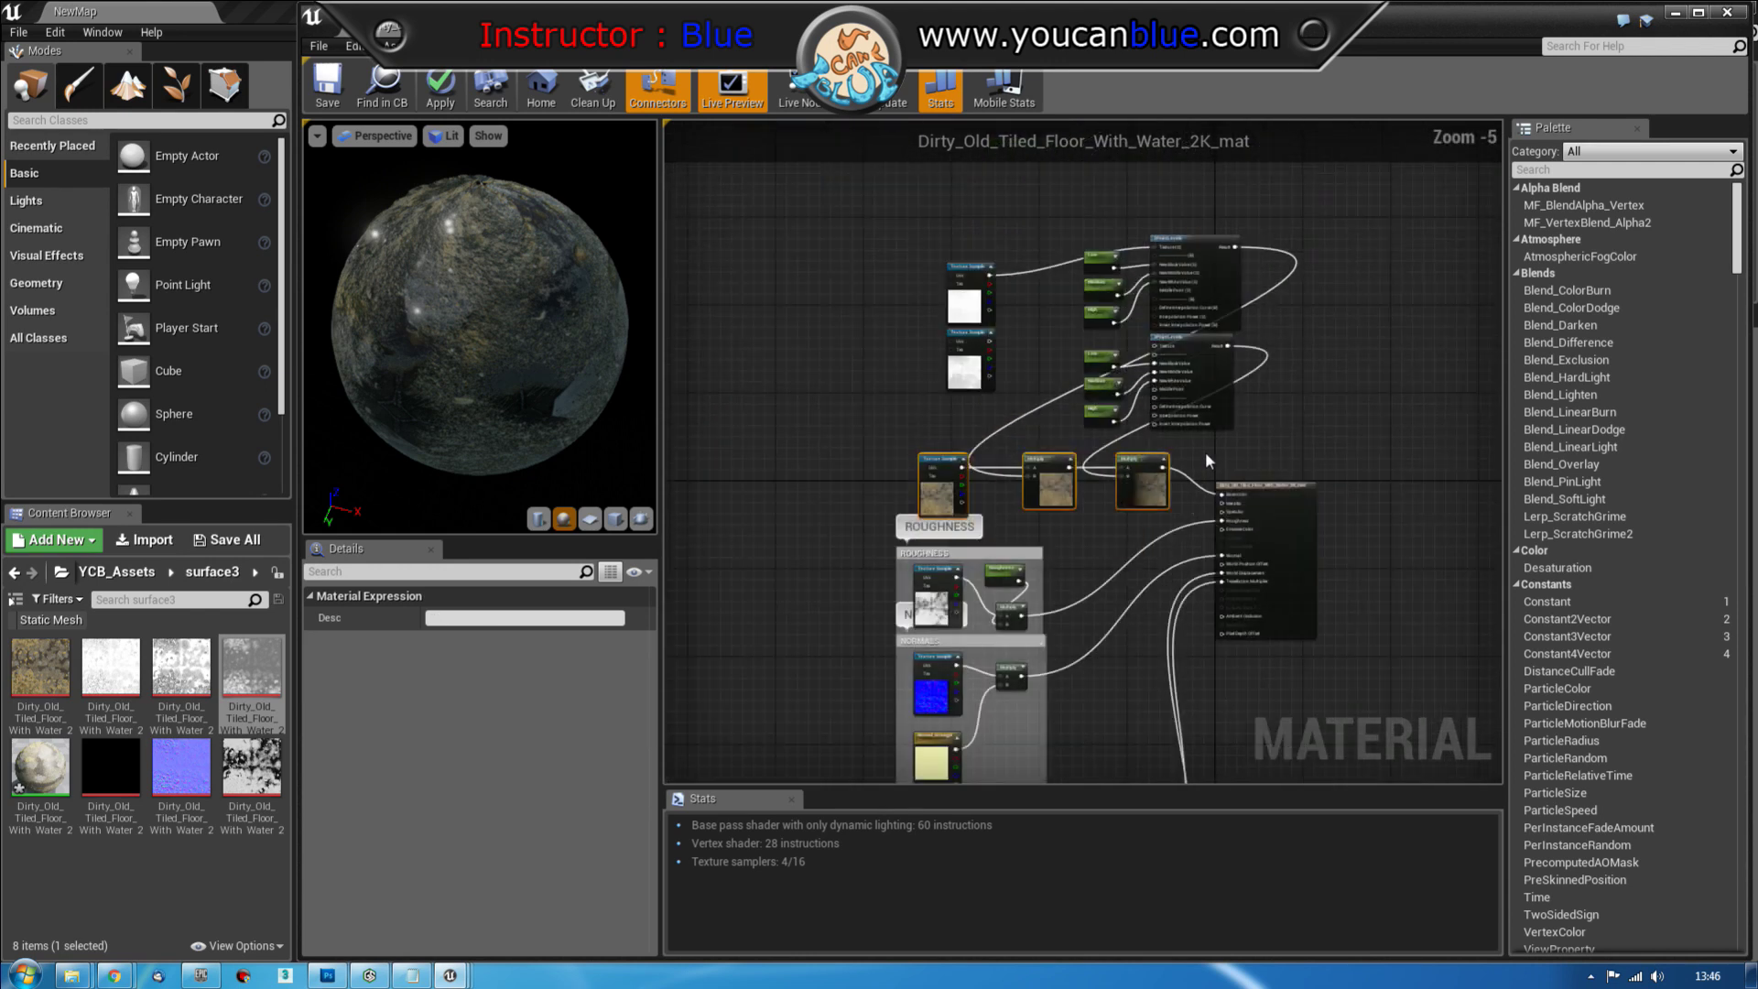
scroll(1205, 452, down, 1)
drag(979, 260, 1185, 475)
key(c)
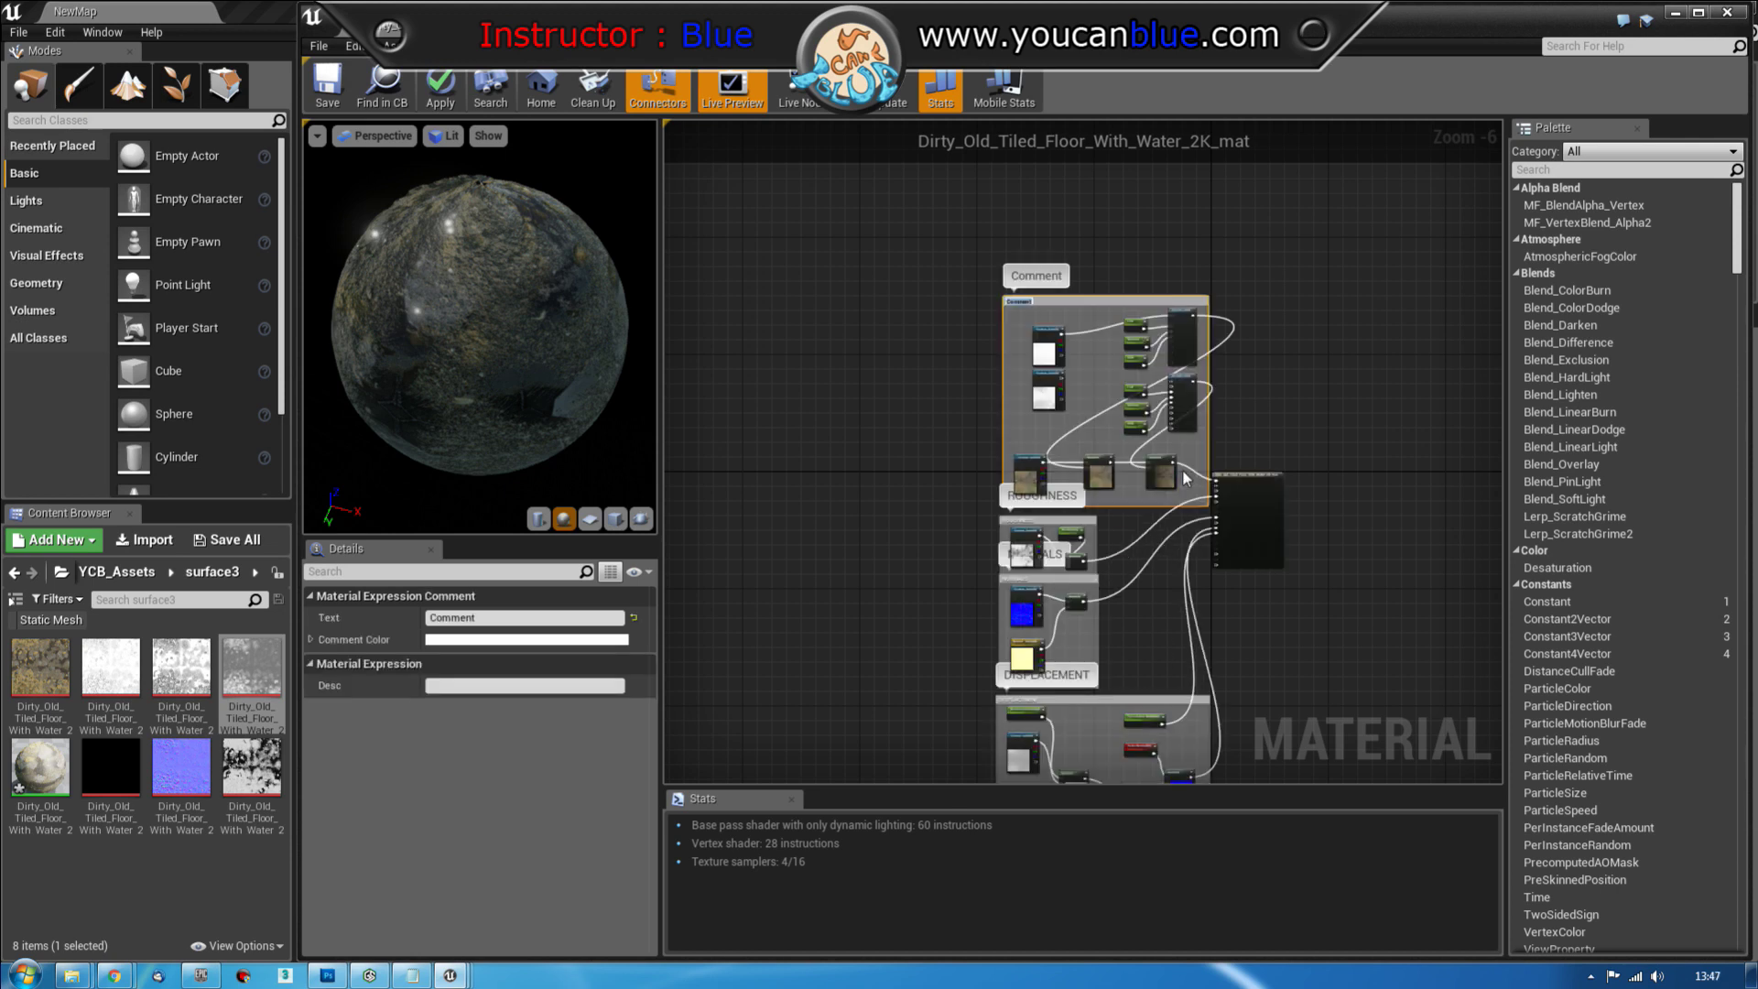
text(DIFFUSE)
key(Return)
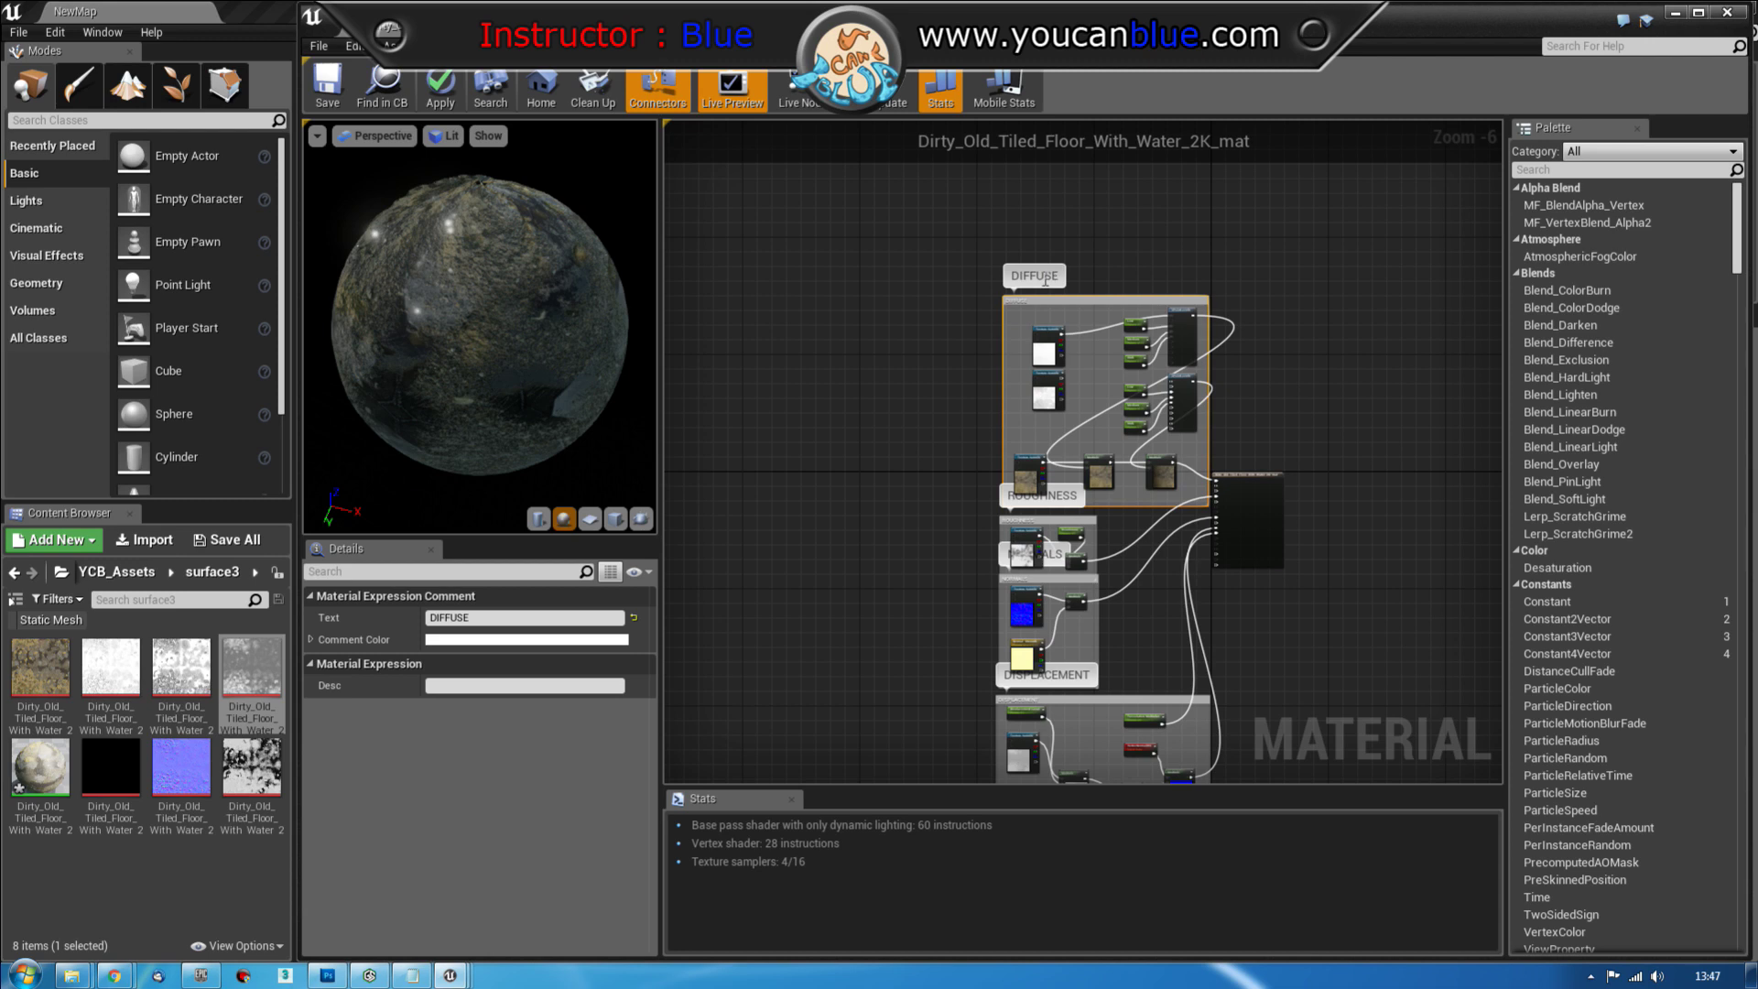
Spread the DIFFUSE, ROUGHNESS and NORMALS comment boxes apart so that none of them overlaps a neighbouring box
drag(1065, 304, 999, 251)
click(1182, 363)
drag(1182, 362, 1113, 341)
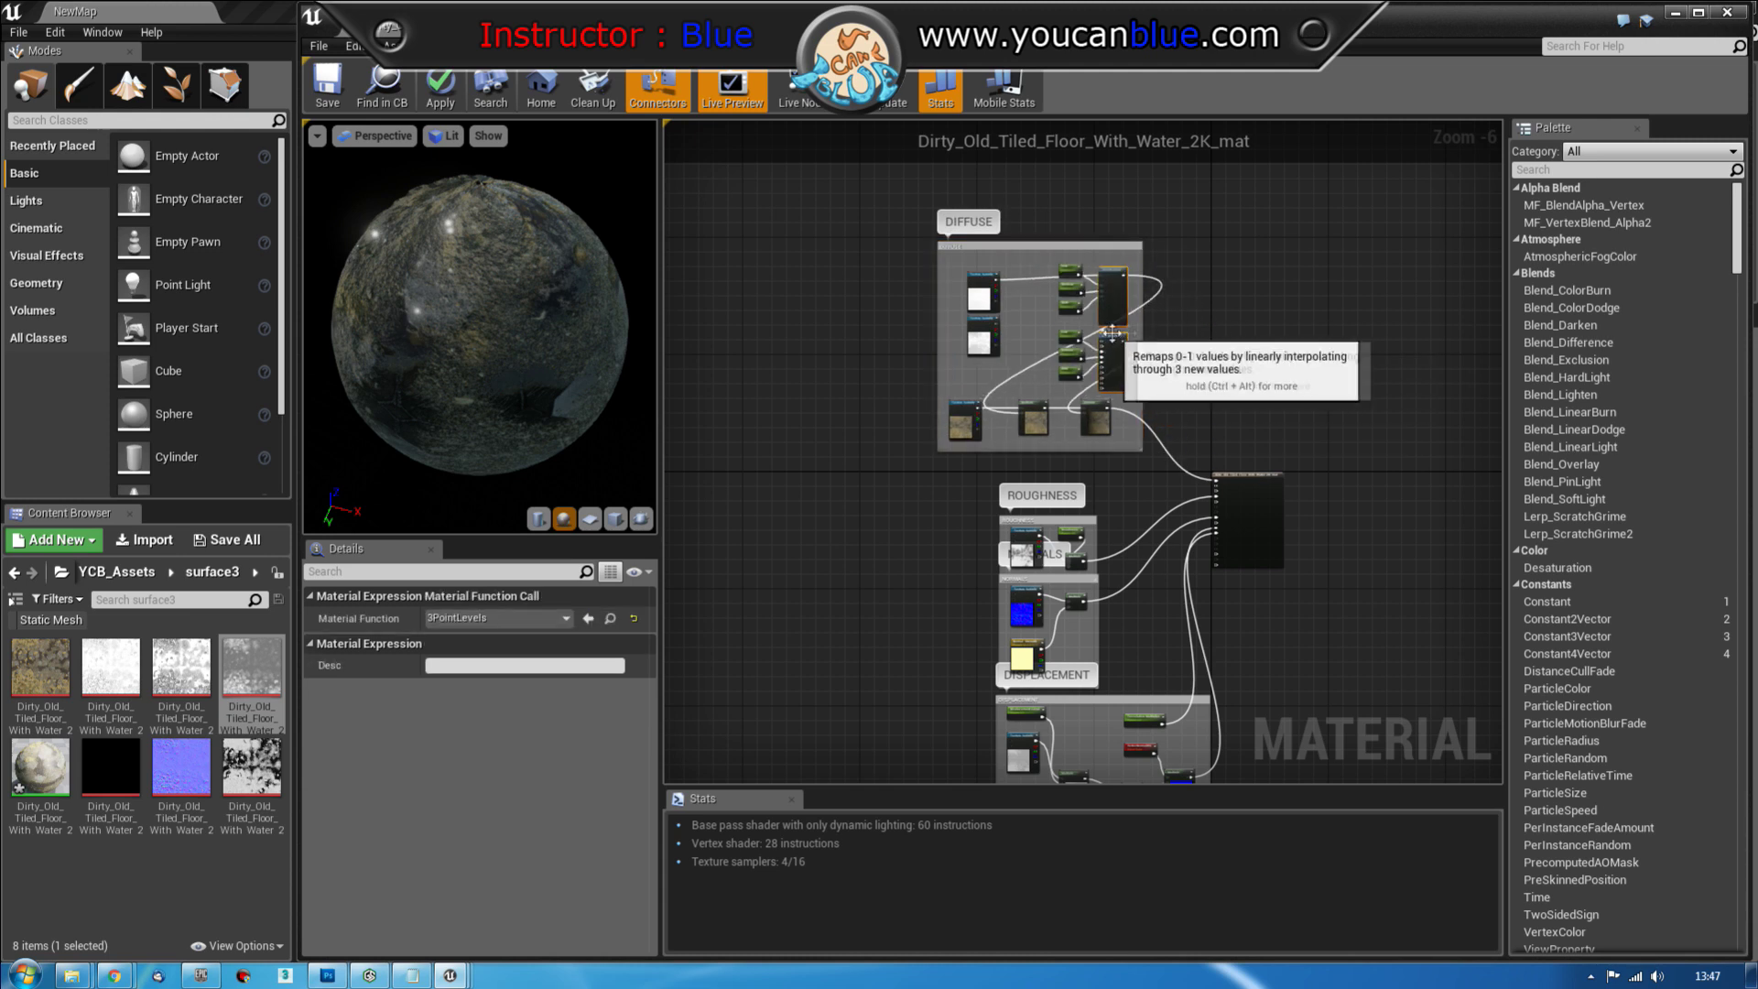
click(1184, 364)
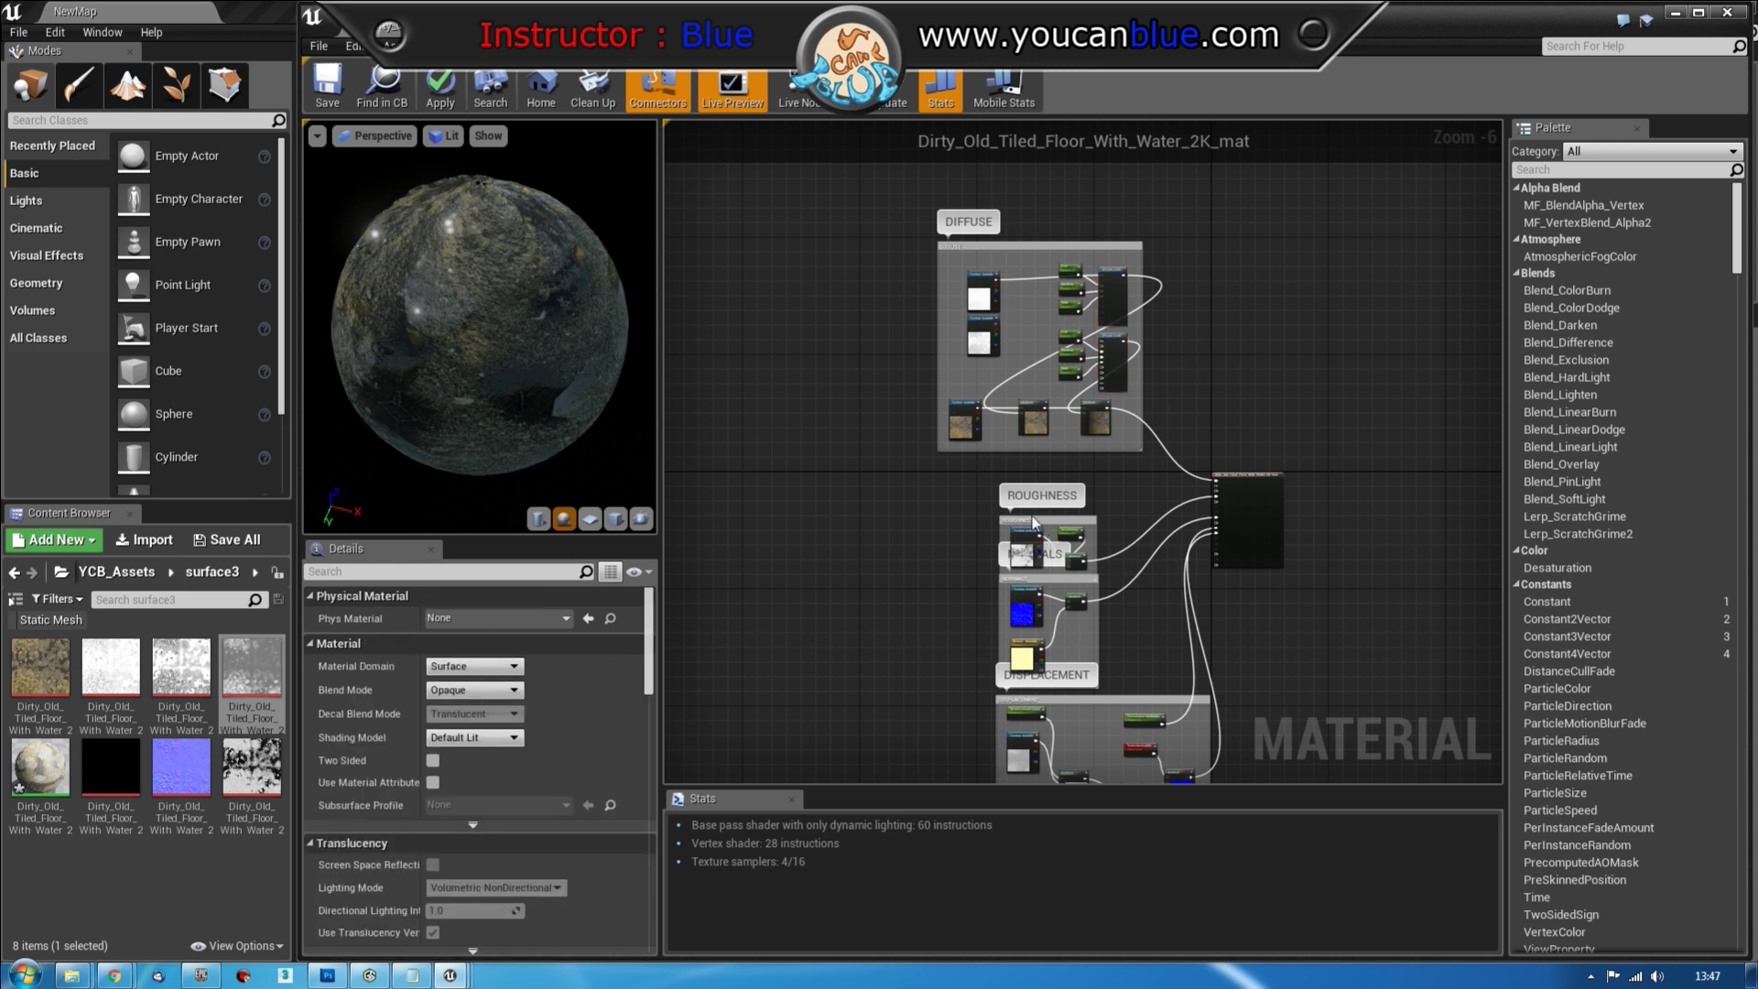
drag(1077, 527, 828, 476)
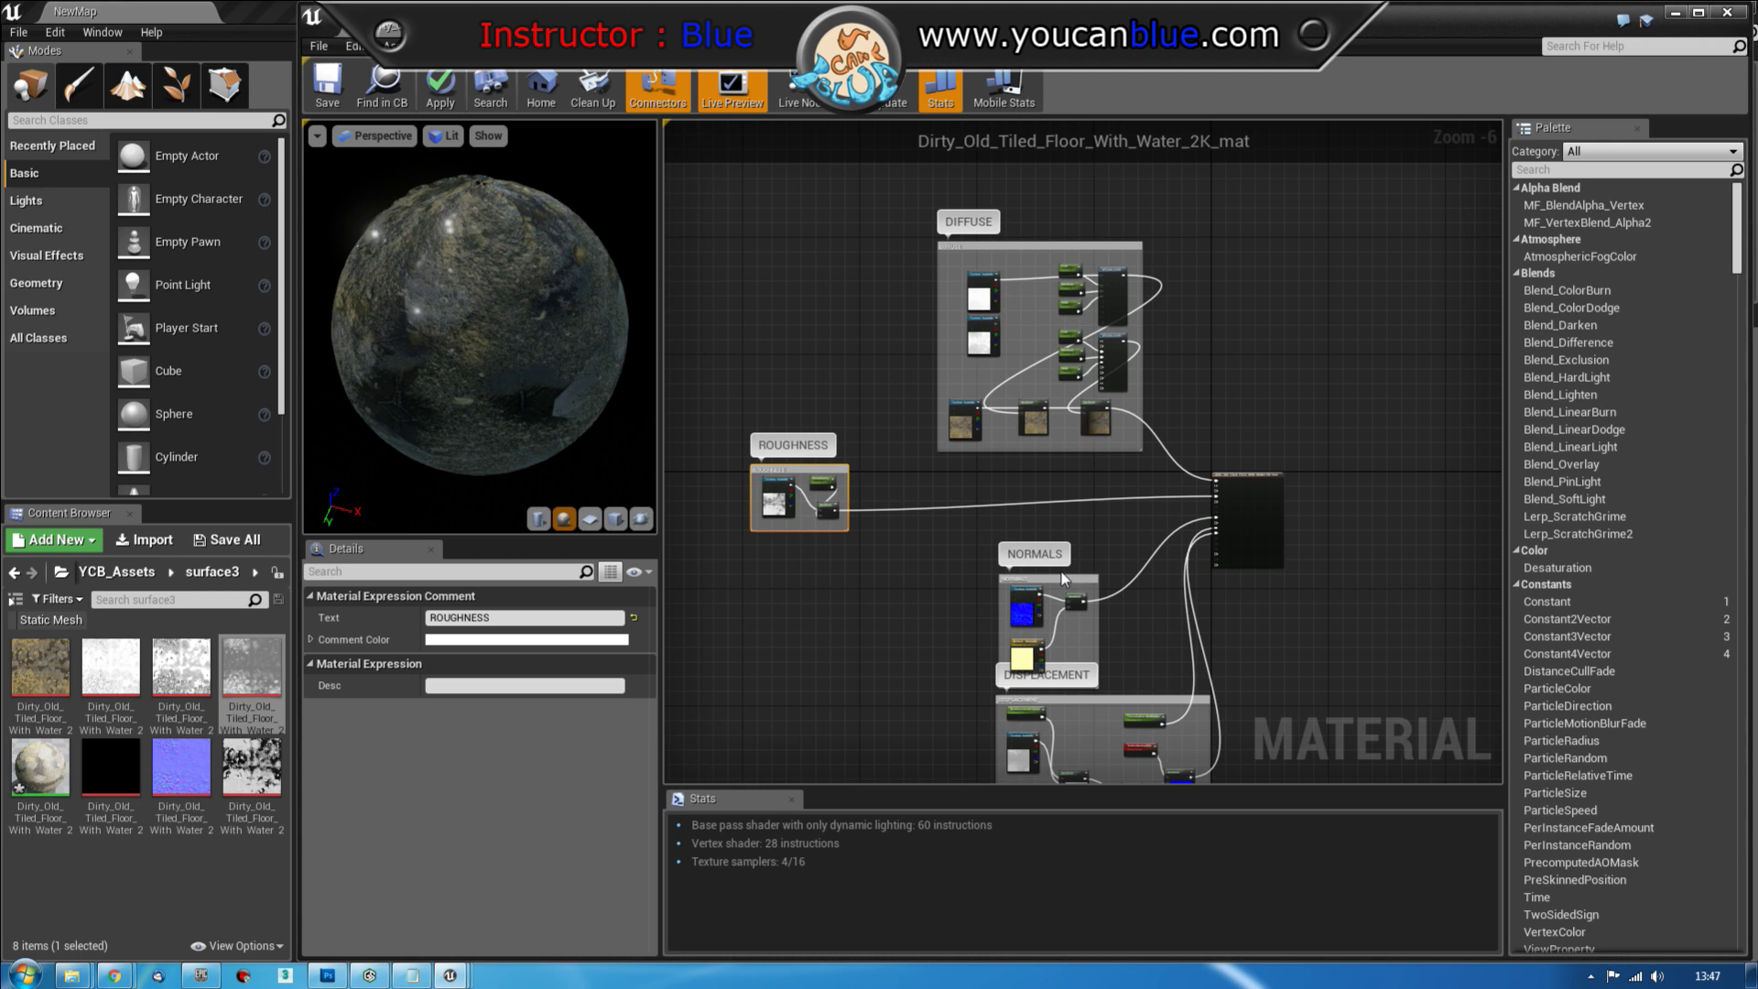
drag(1067, 577, 851, 596)
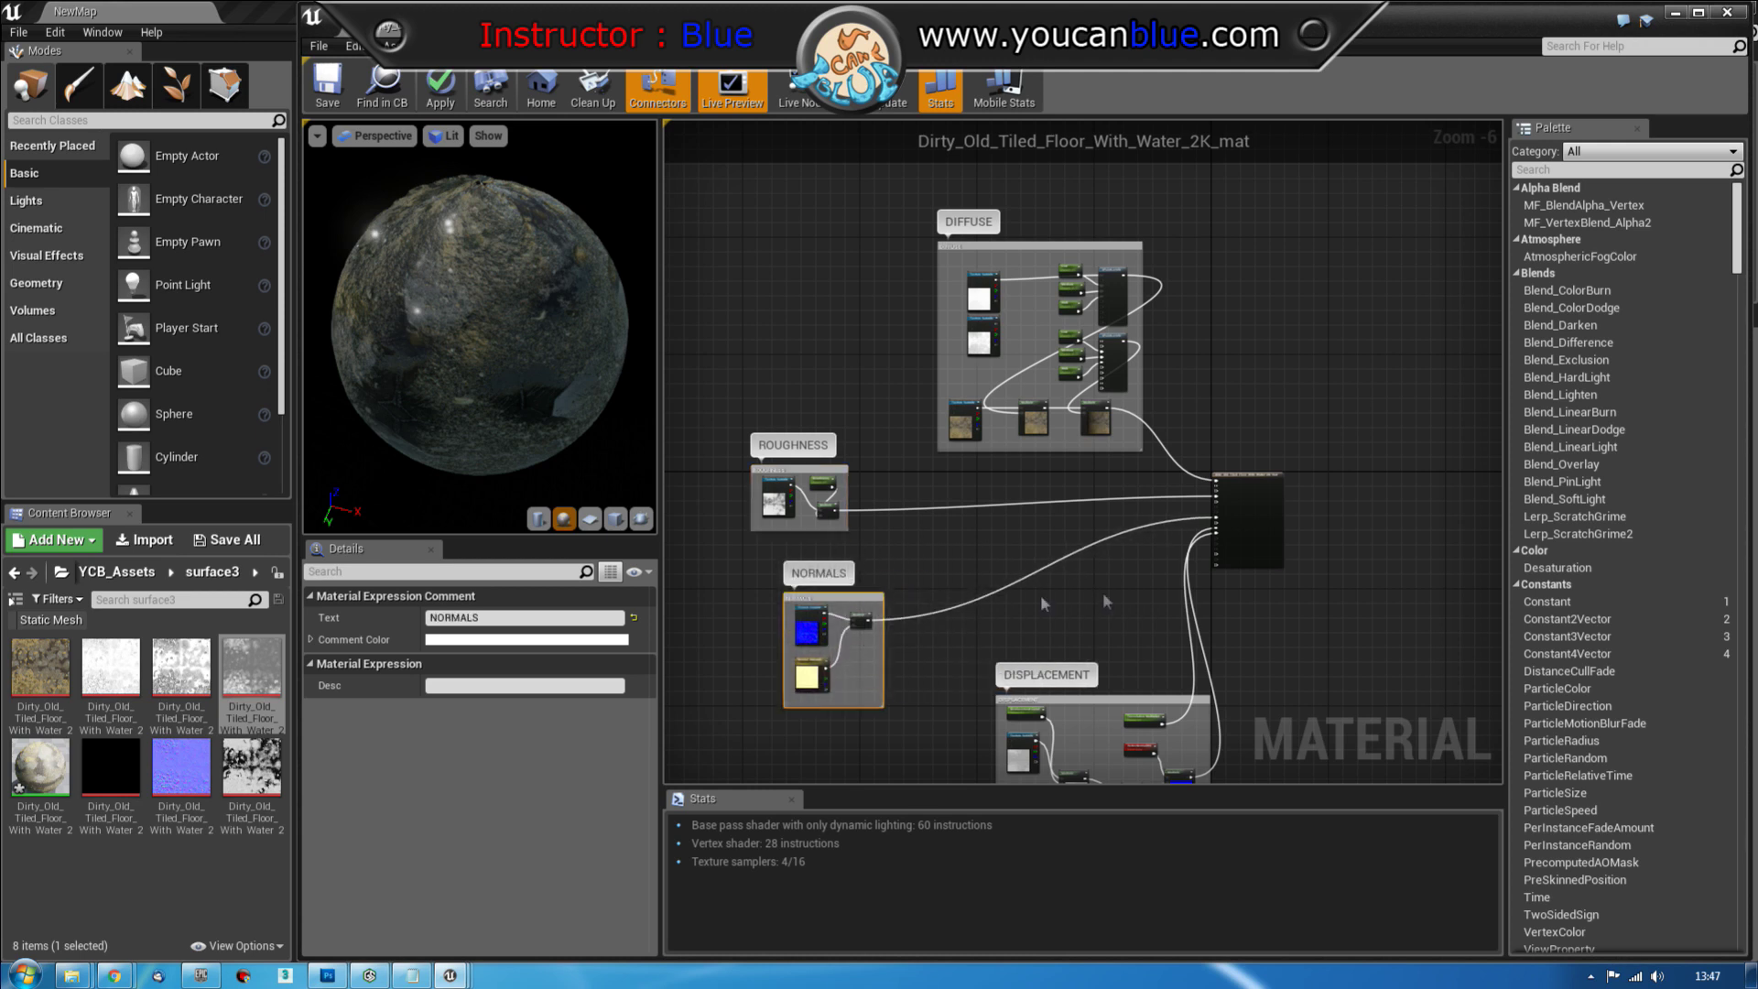
Examine the commented node groups, the material's connected inputs and the preview sphere from another angle
right_drag(1323, 651, 1356, 600)
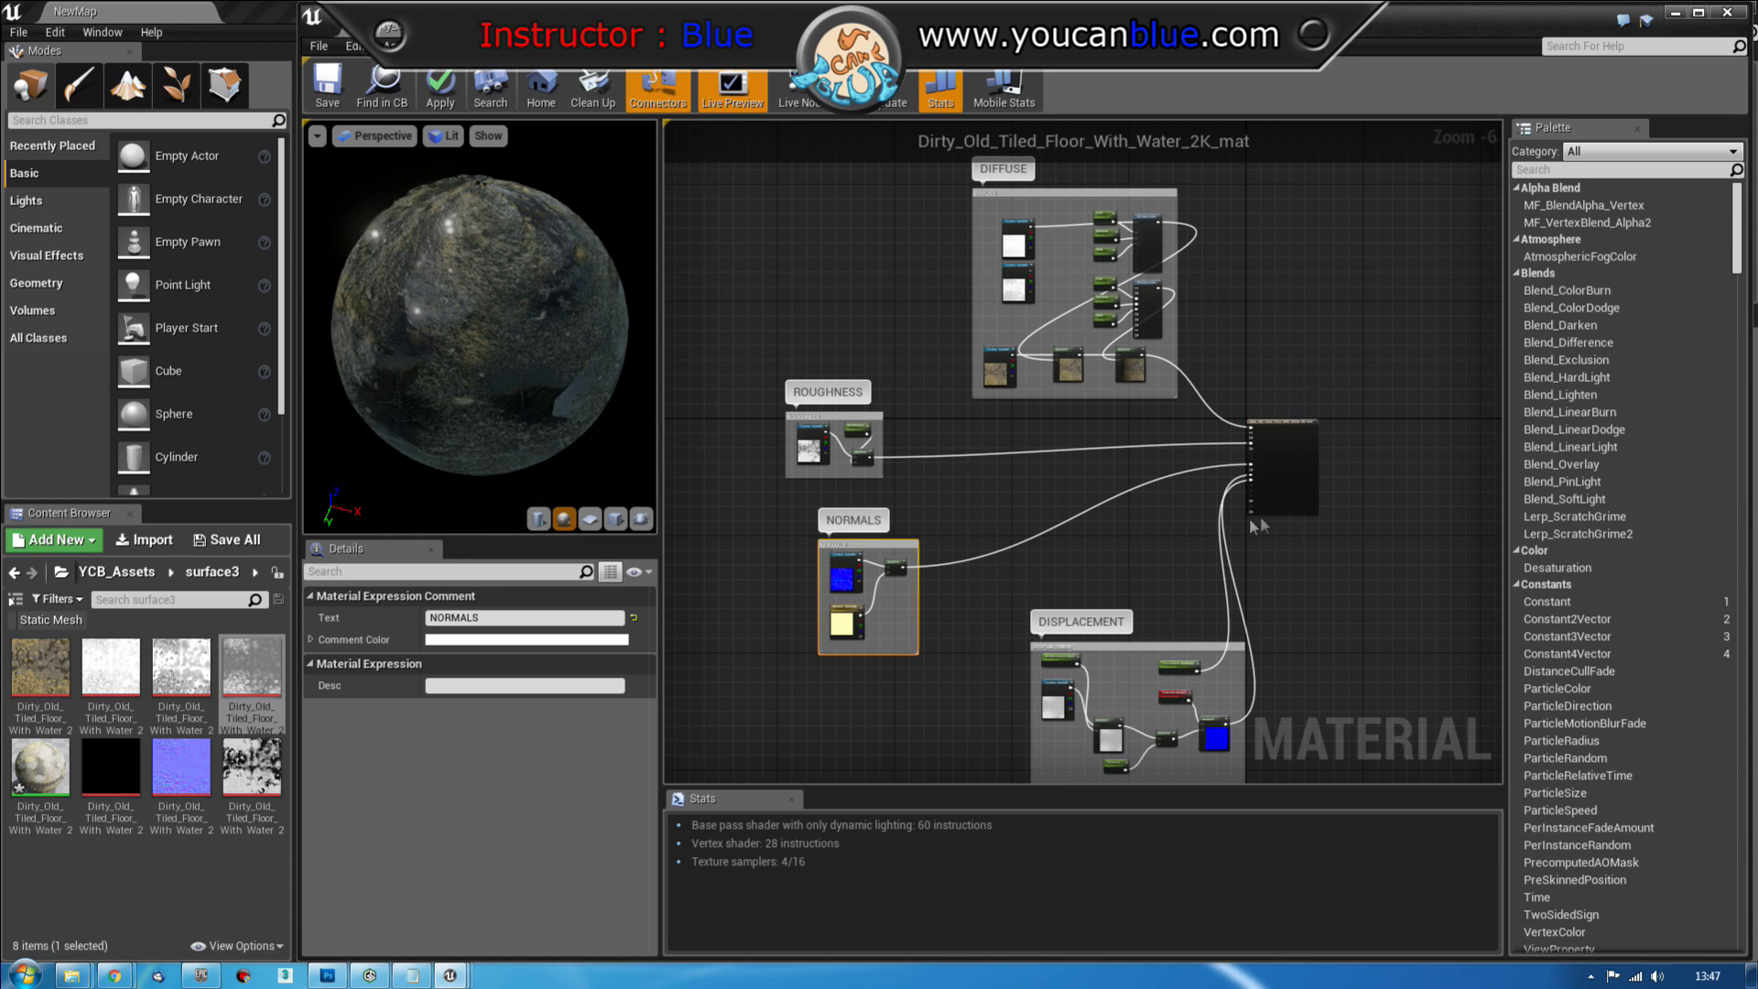
scroll(1248, 518, up, 3)
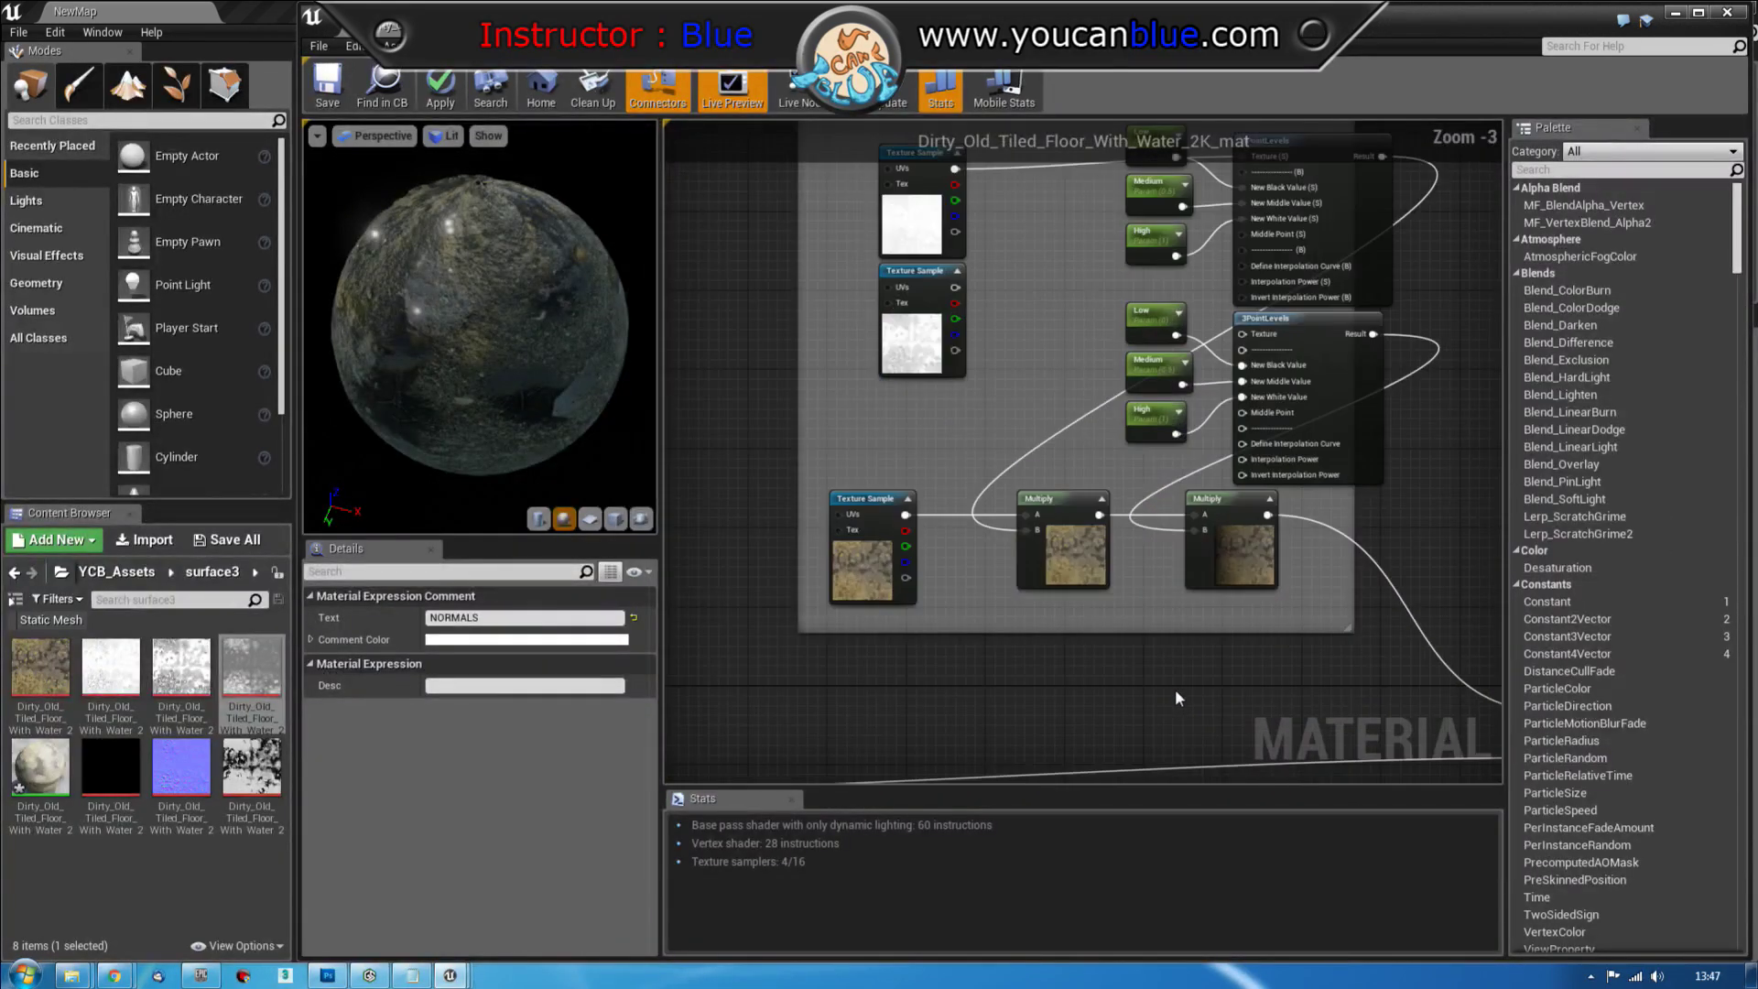
right_drag(1149, 601, 1500, 408)
right_drag(1093, 619, 1152, 520)
right_drag(1284, 687, 1224, 417)
right_drag(1319, 663, 1189, 332)
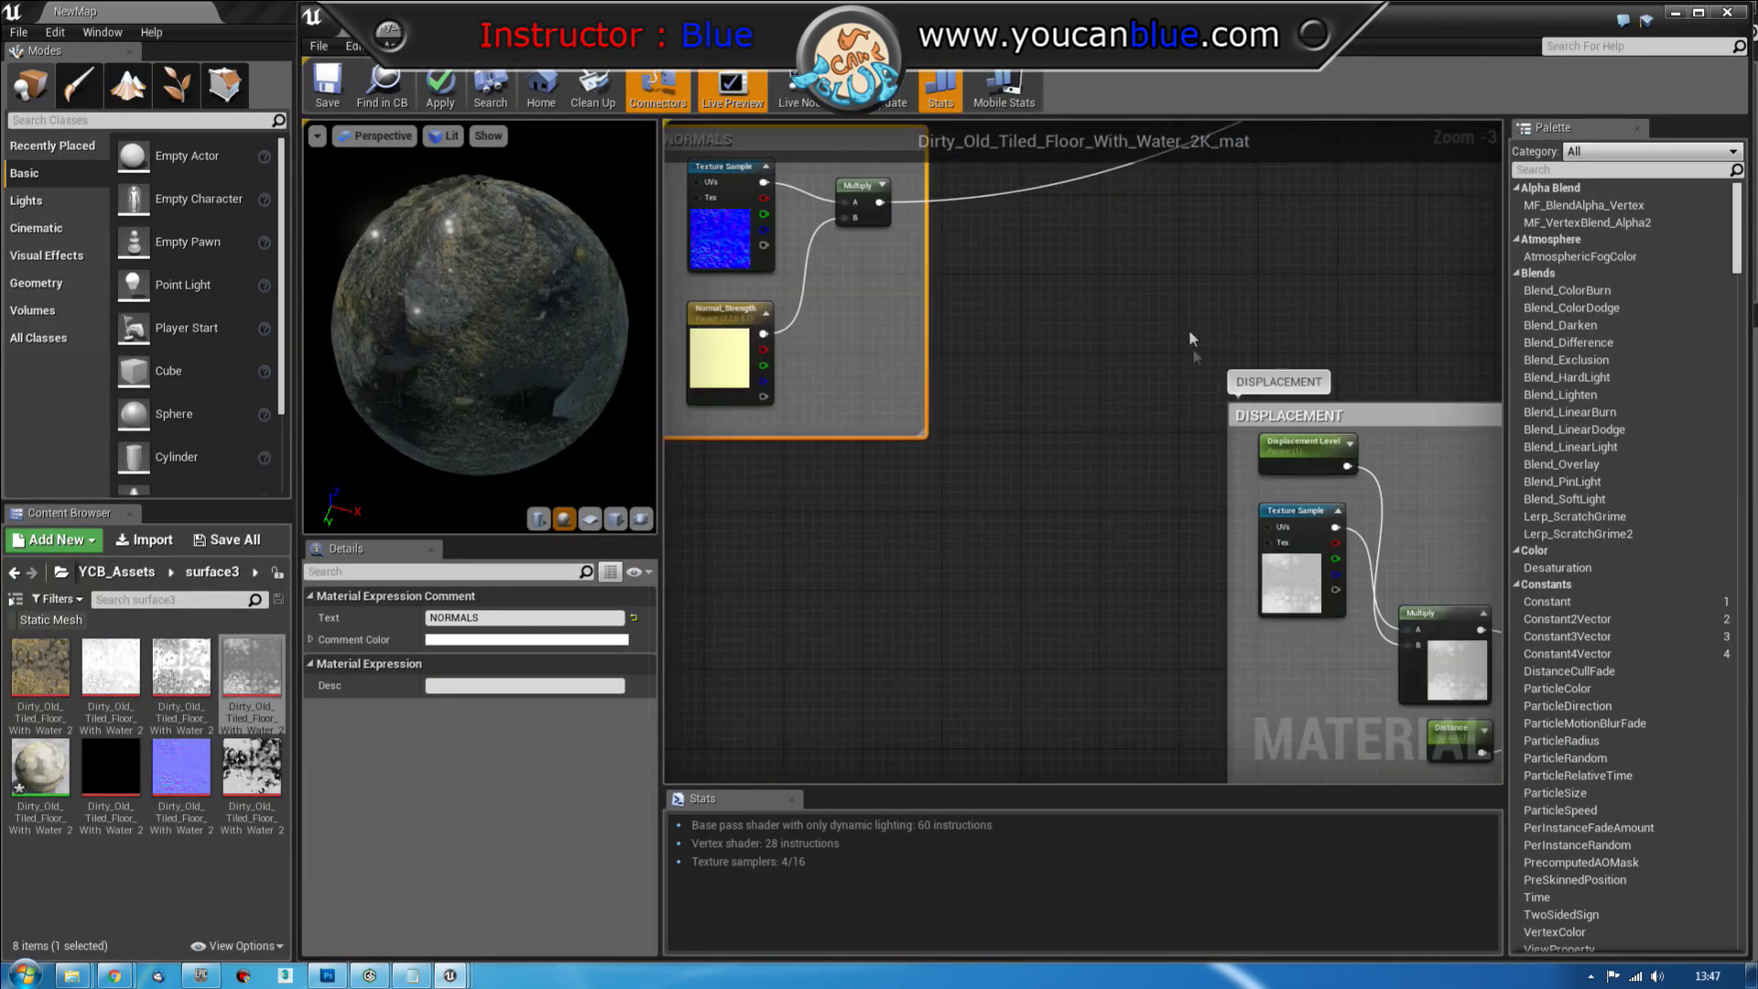
right_drag(1178, 596, 1033, 343)
right_drag(1261, 360, 968, 549)
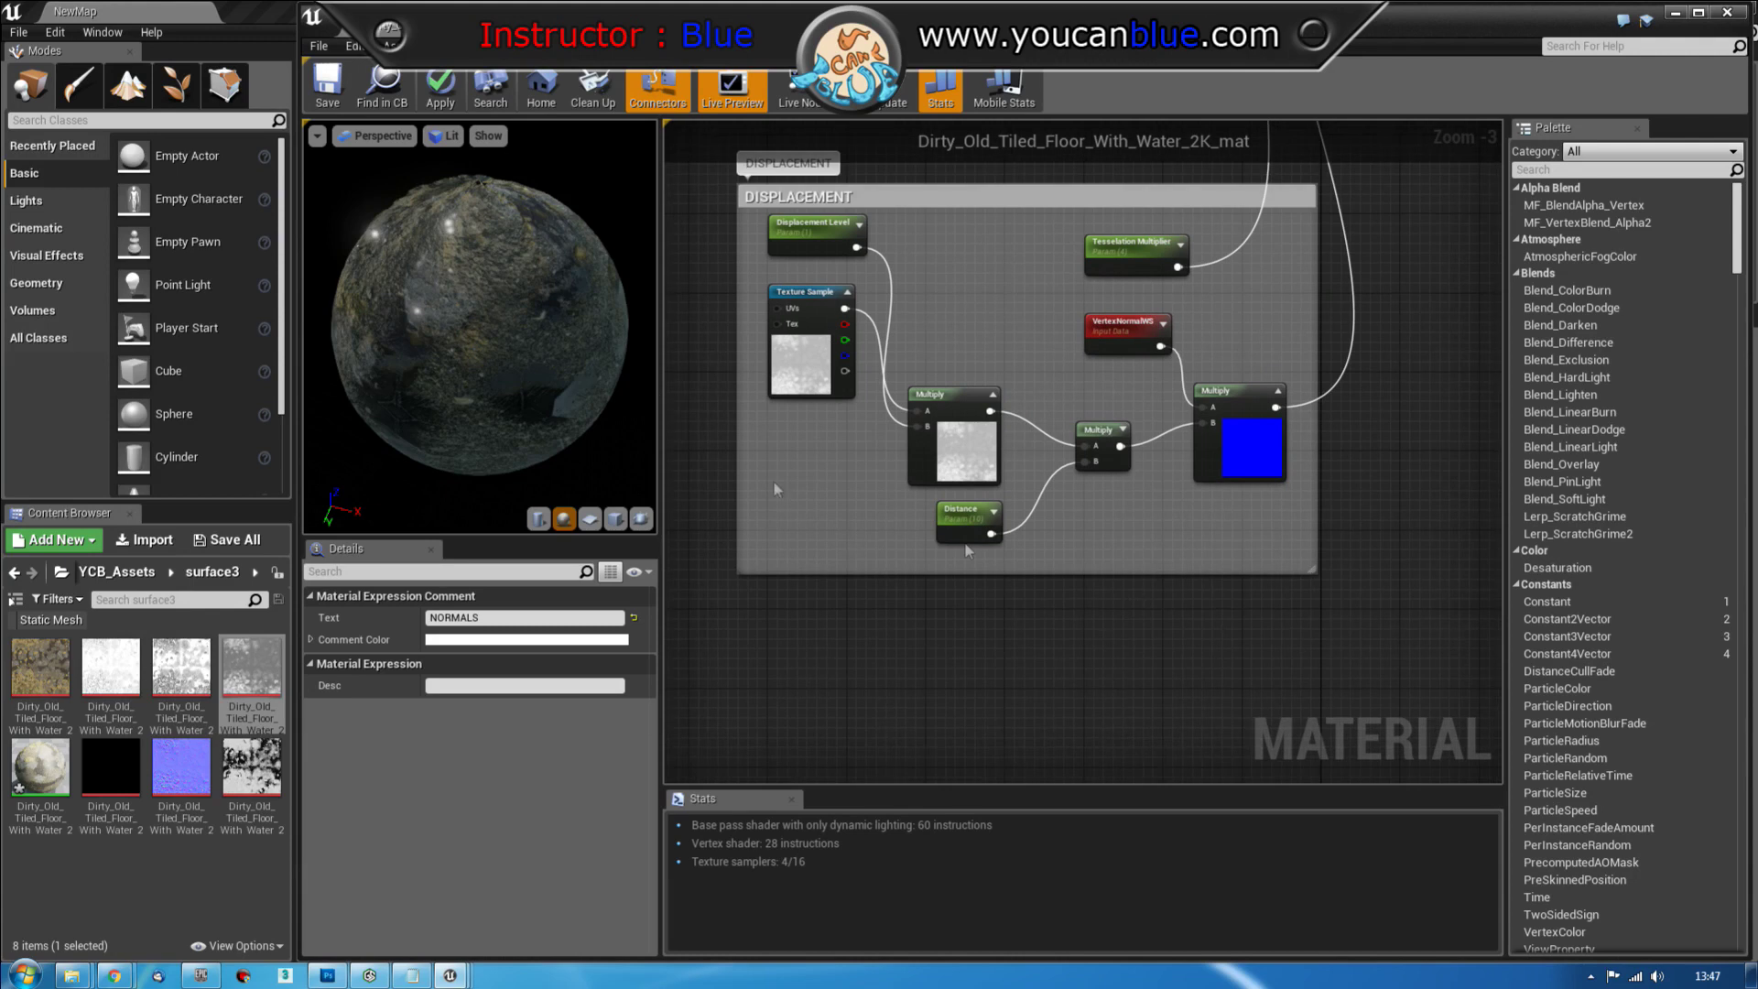
drag(557, 369, 619, 303)
right_drag(1396, 261, 1126, 601)
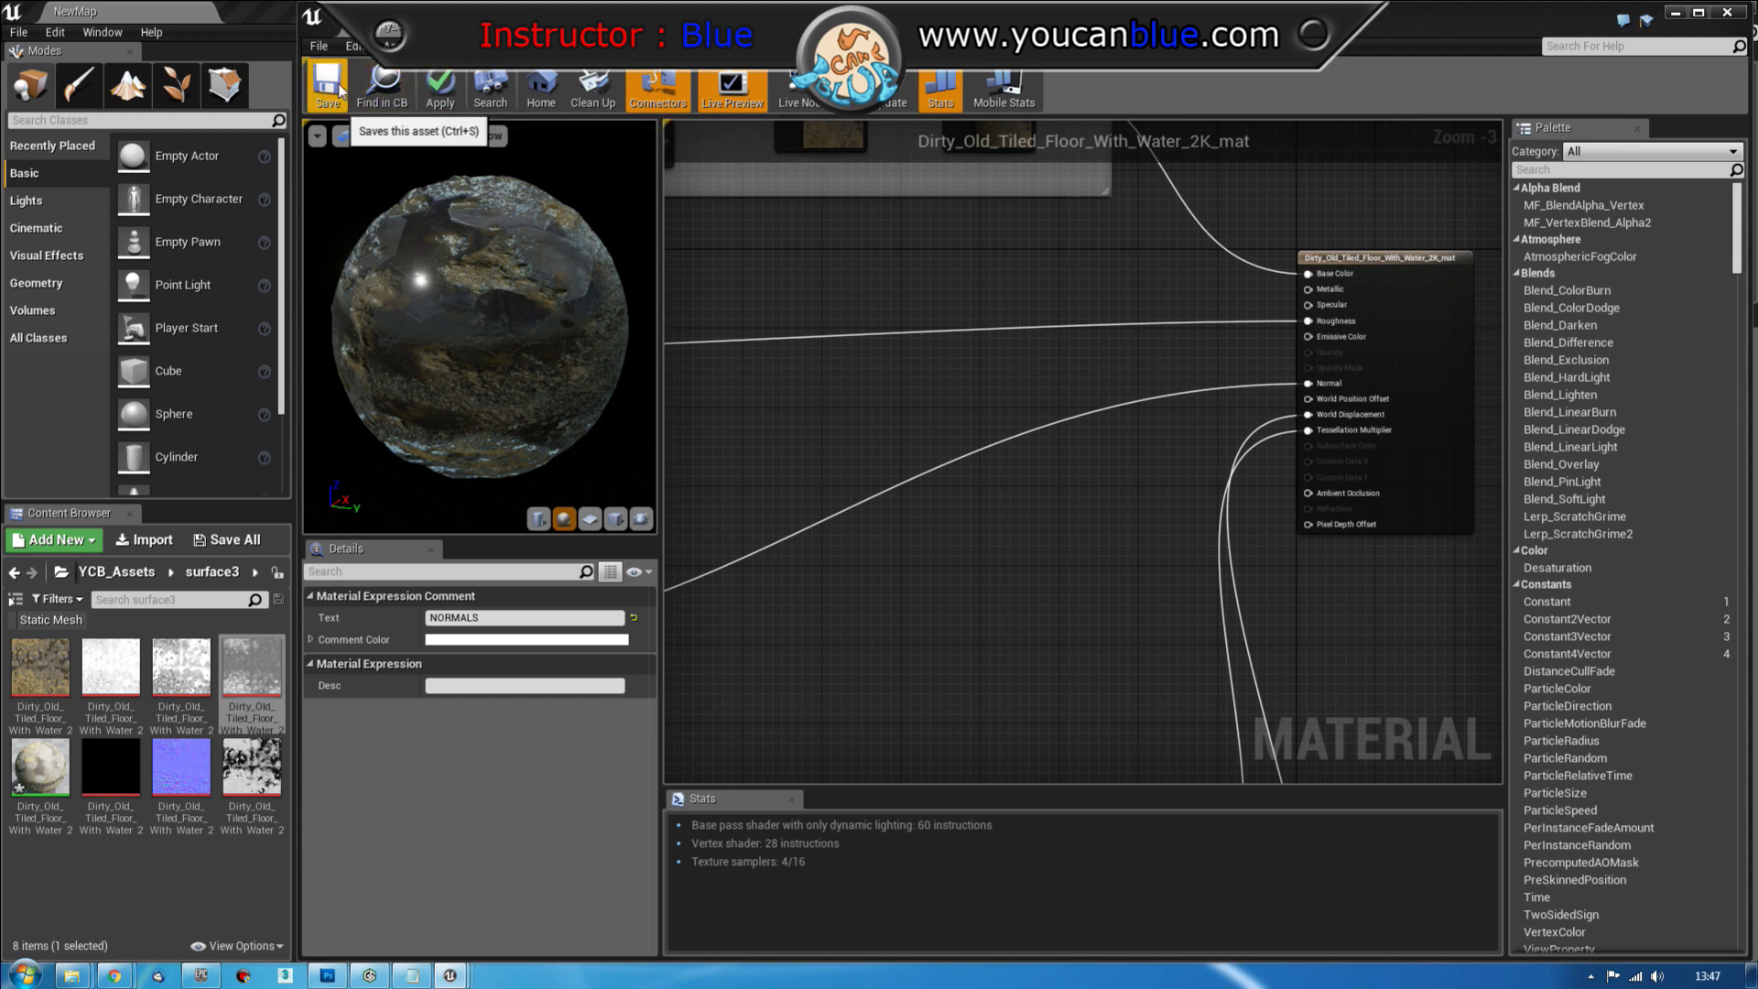
Save the finished Dirty_Old_Tiled_Floor_With_Water_2K_mat material and close its editor to return to the level
click(328, 90)
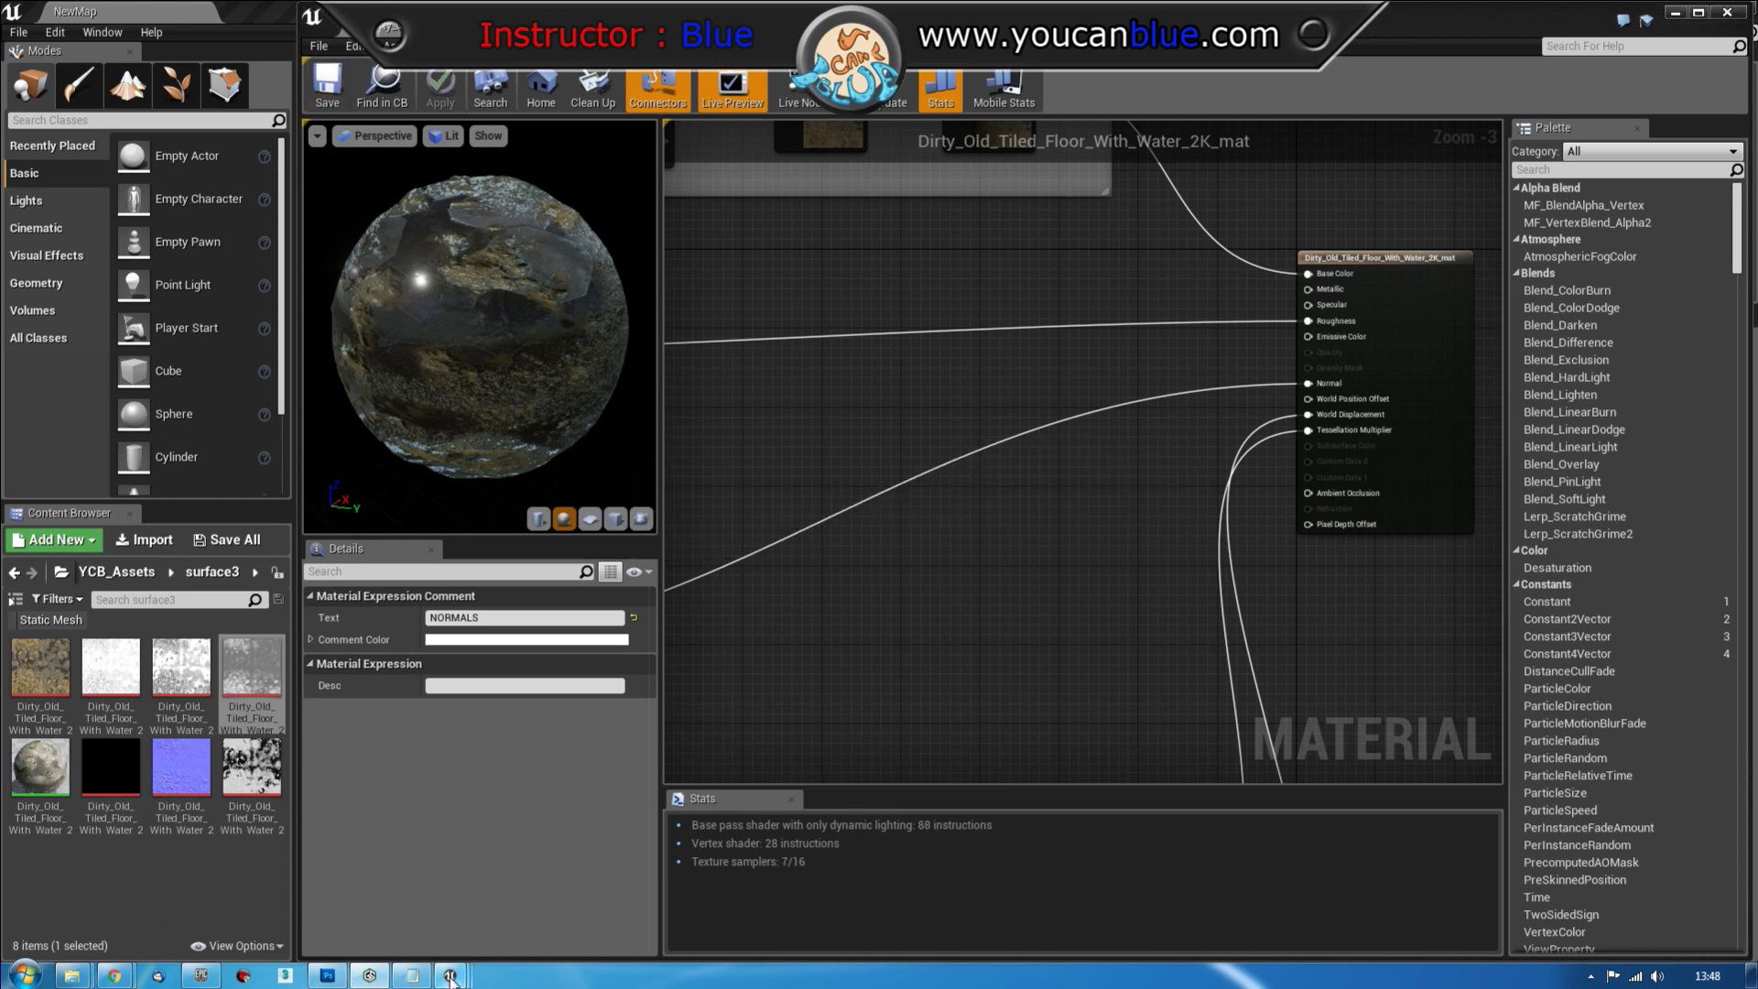
mouse_move(450, 976)
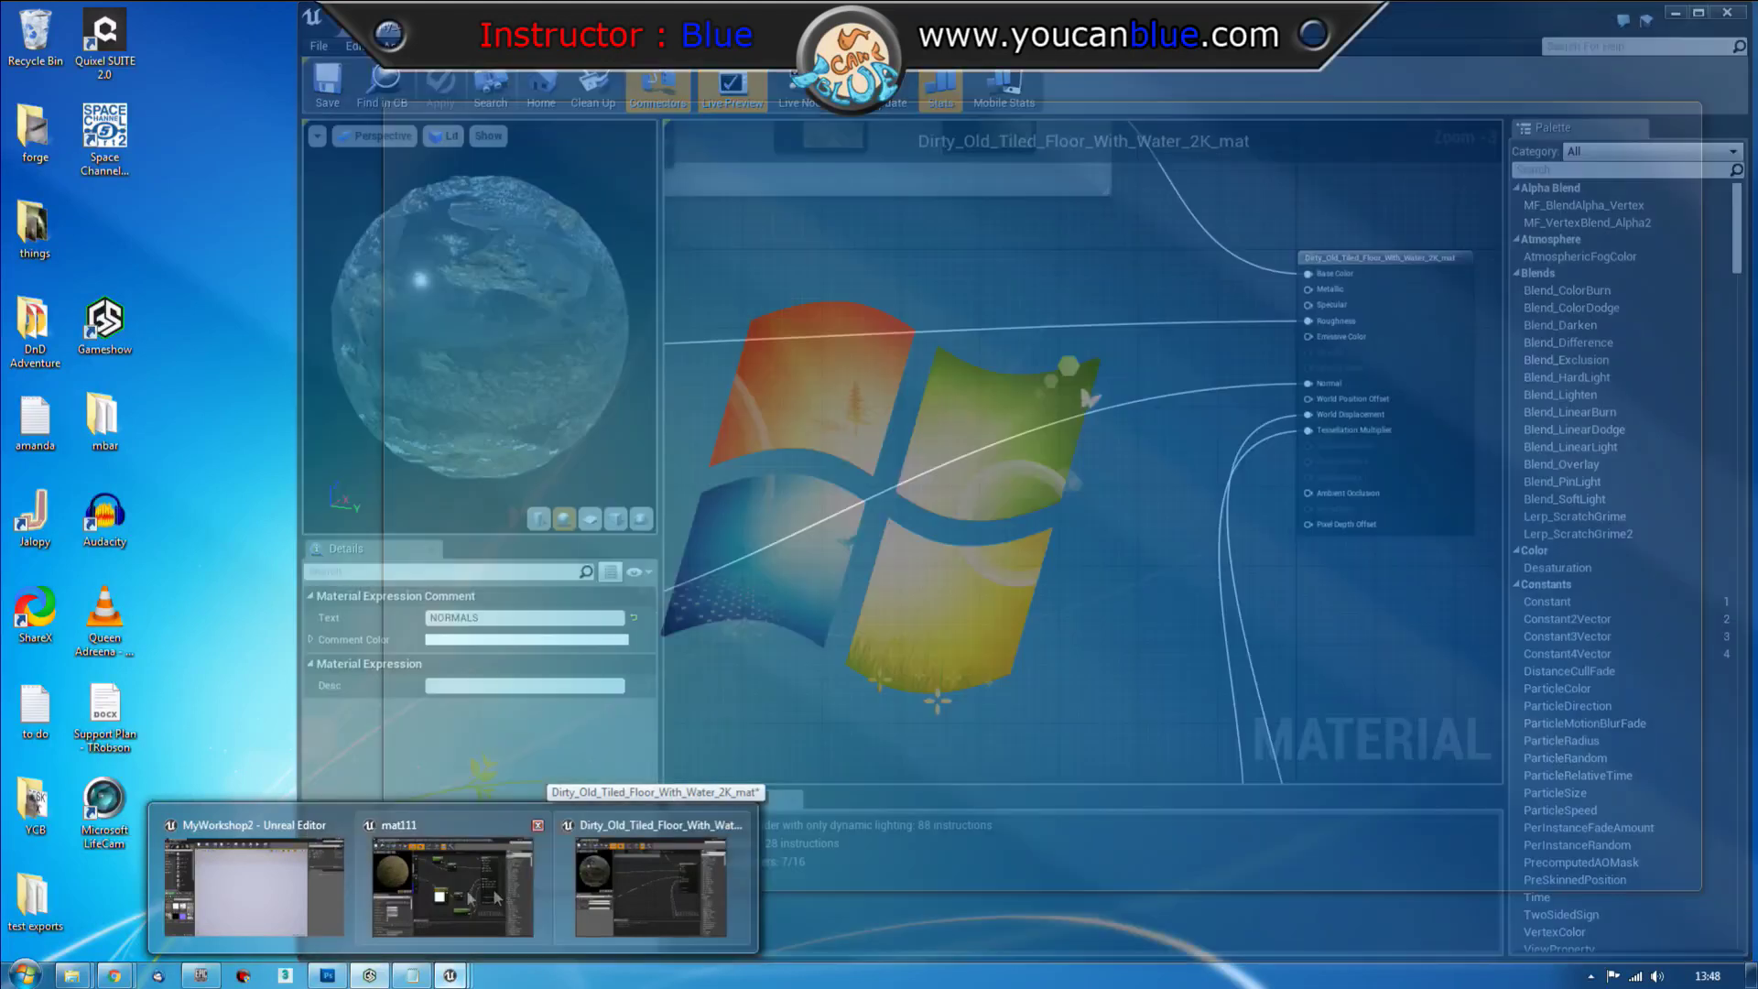
click(662, 881)
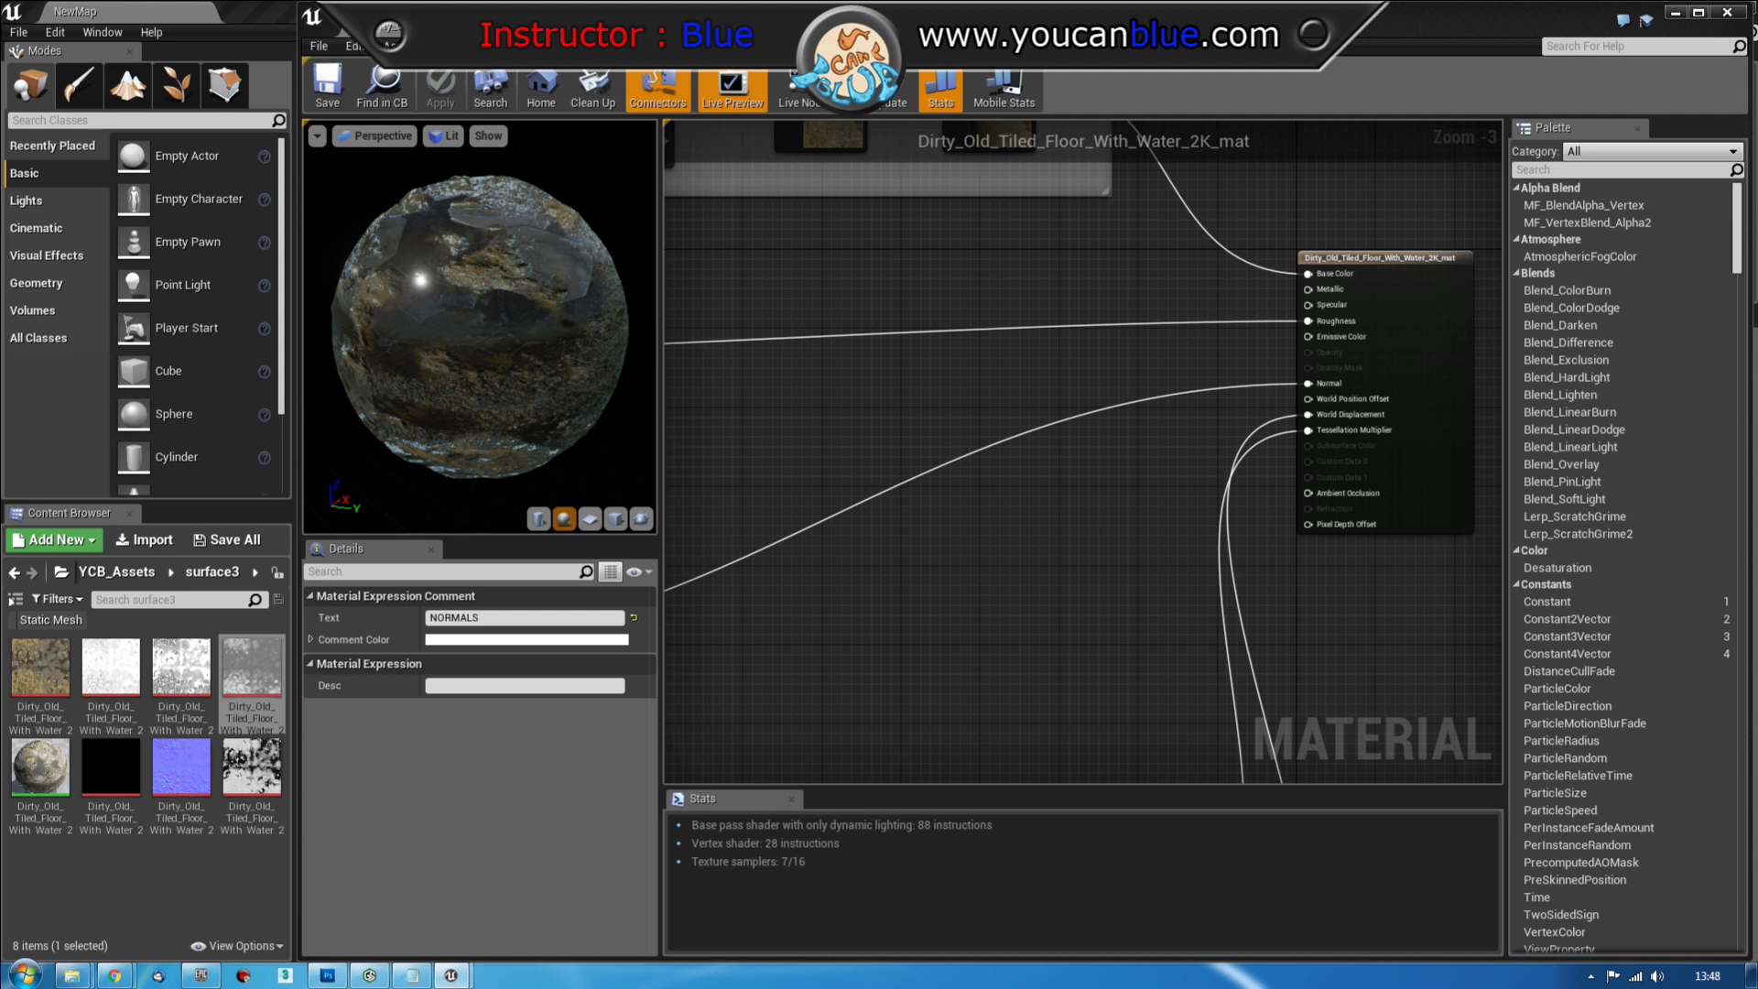
scroll(913, 407, down, 2)
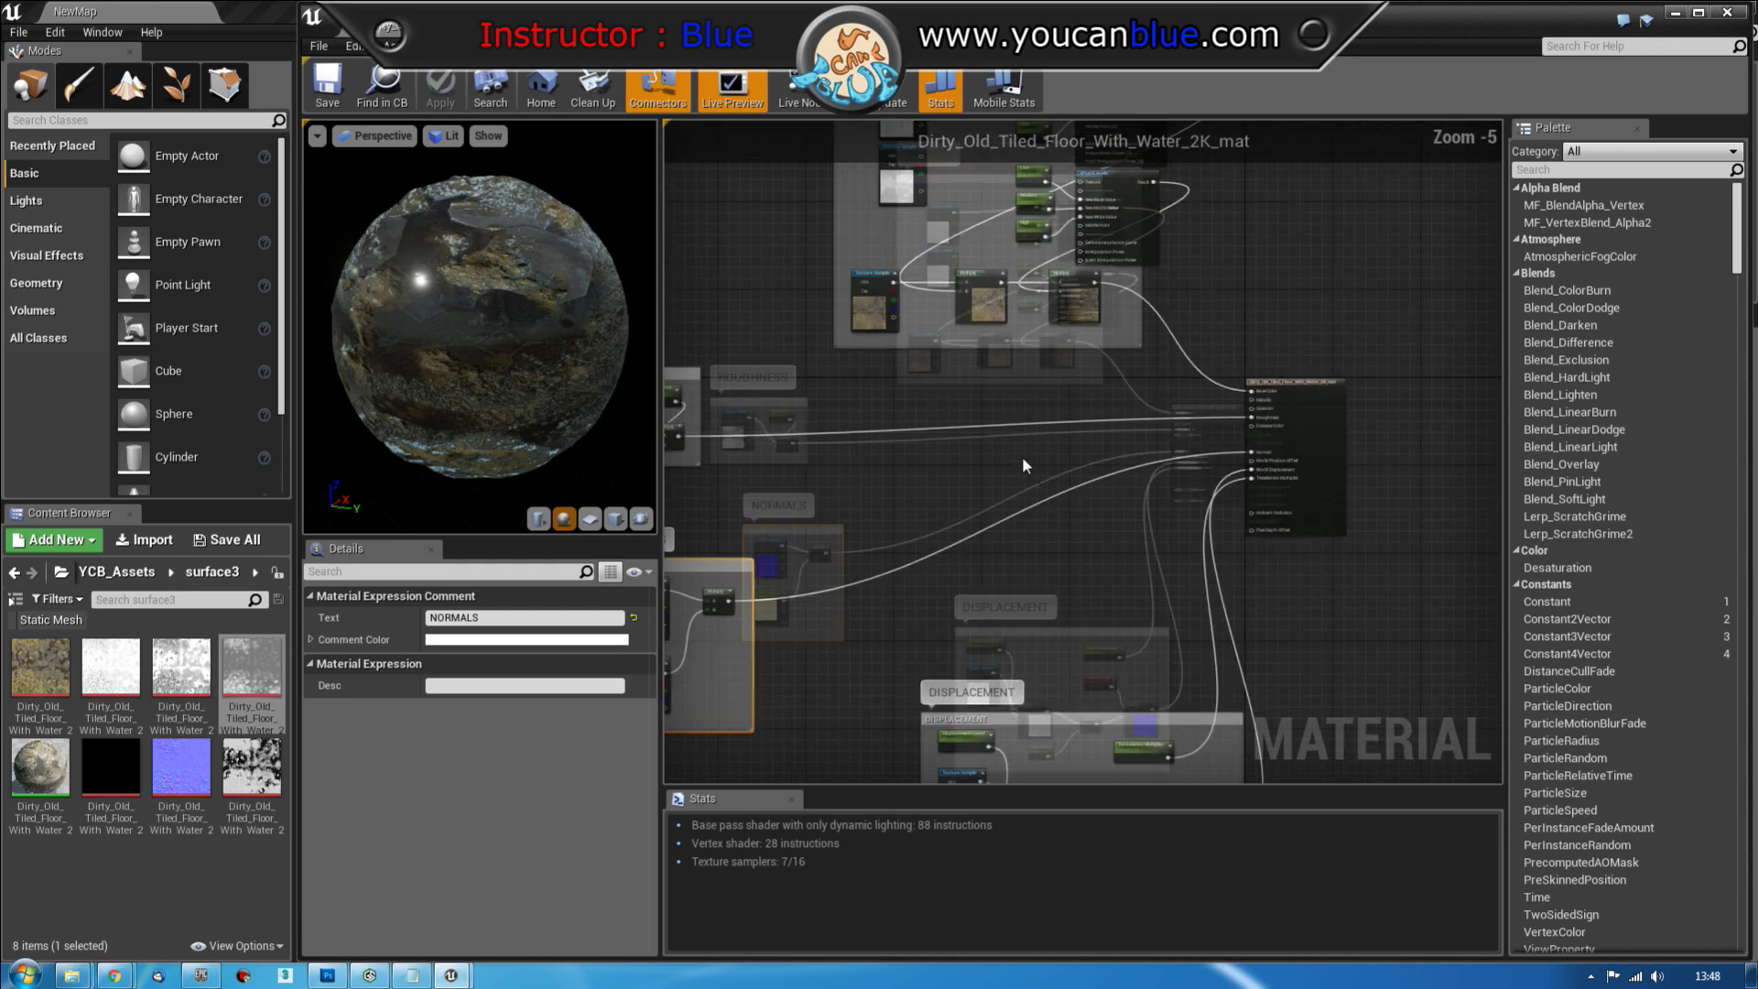
scroll(1024, 465, down, 2)
right_drag(1029, 458, 1126, 452)
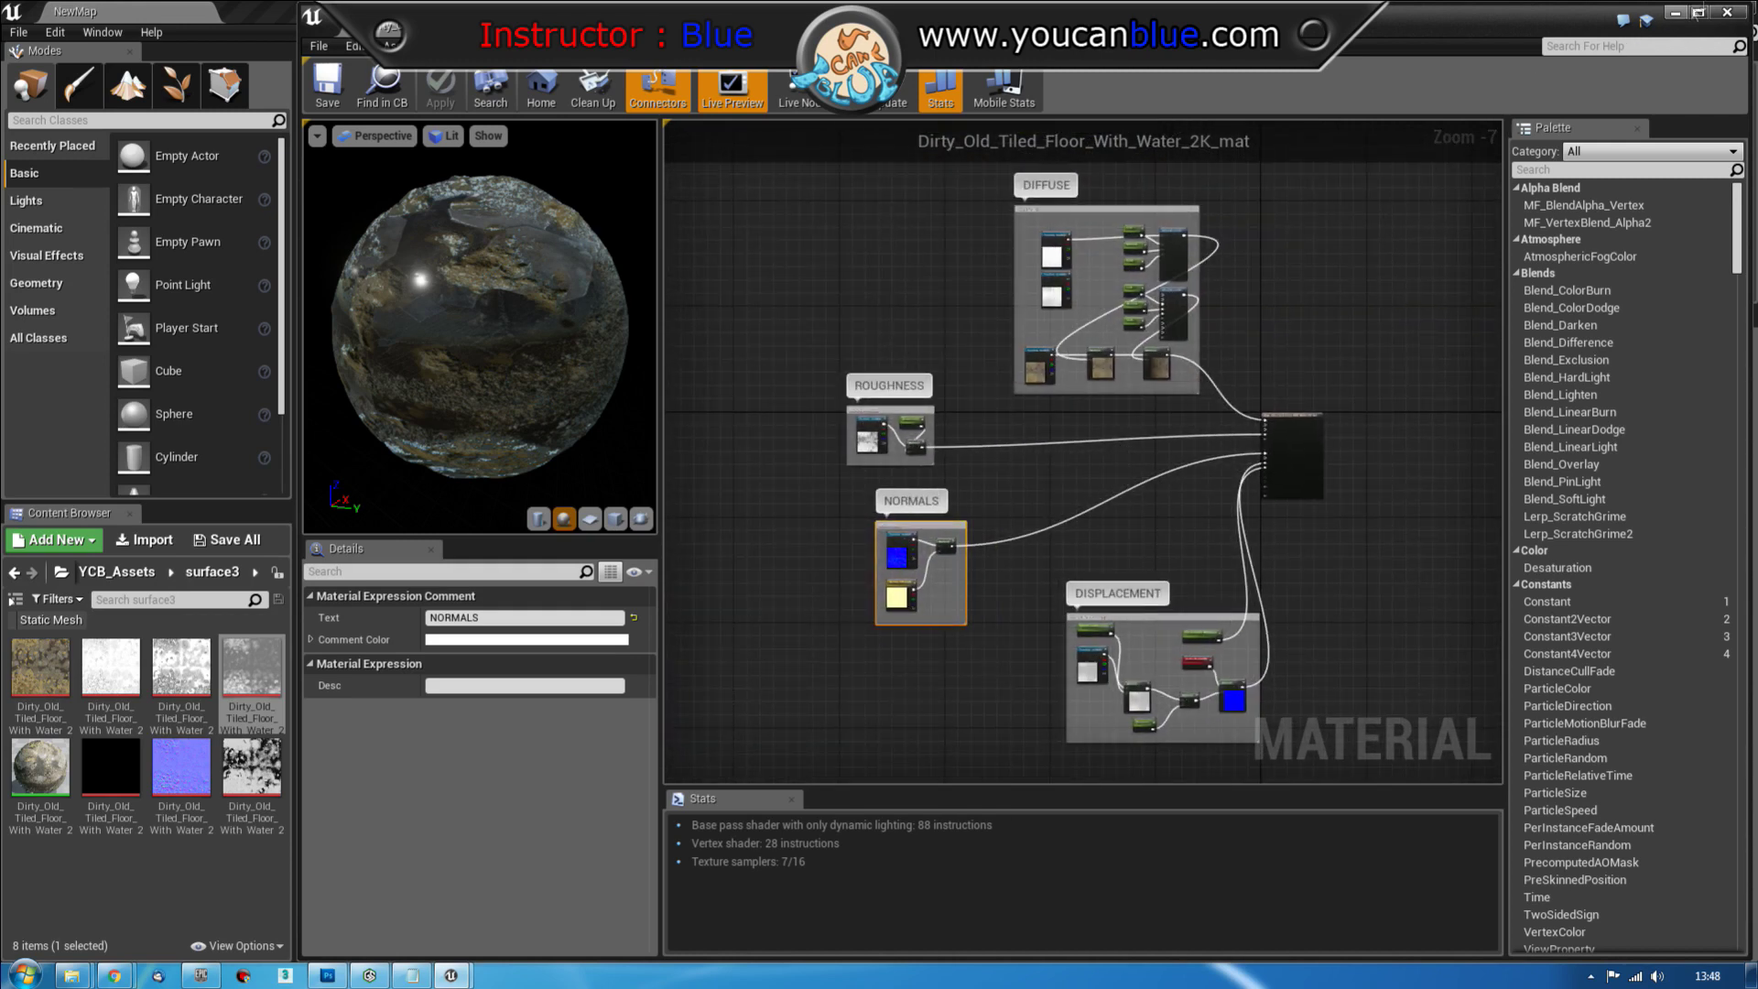
click(1727, 13)
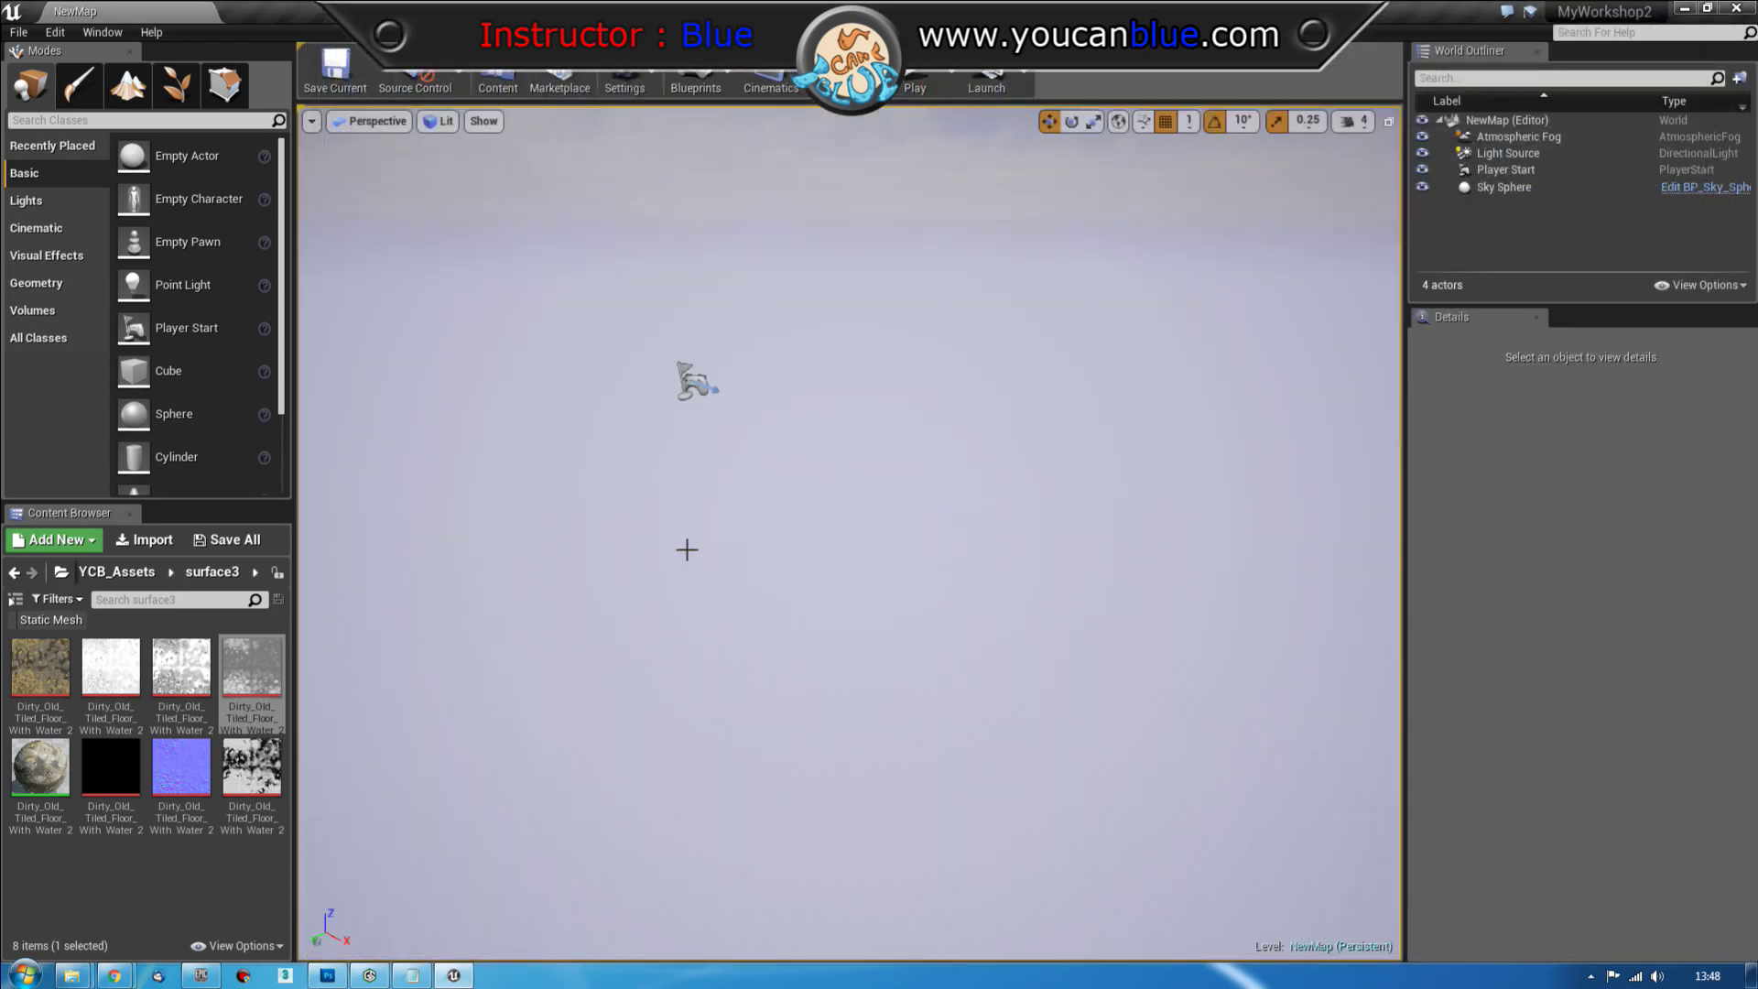
Place a cube in the level and set its location to 200, 200, 200 cm
drag(133, 371, 743, 555)
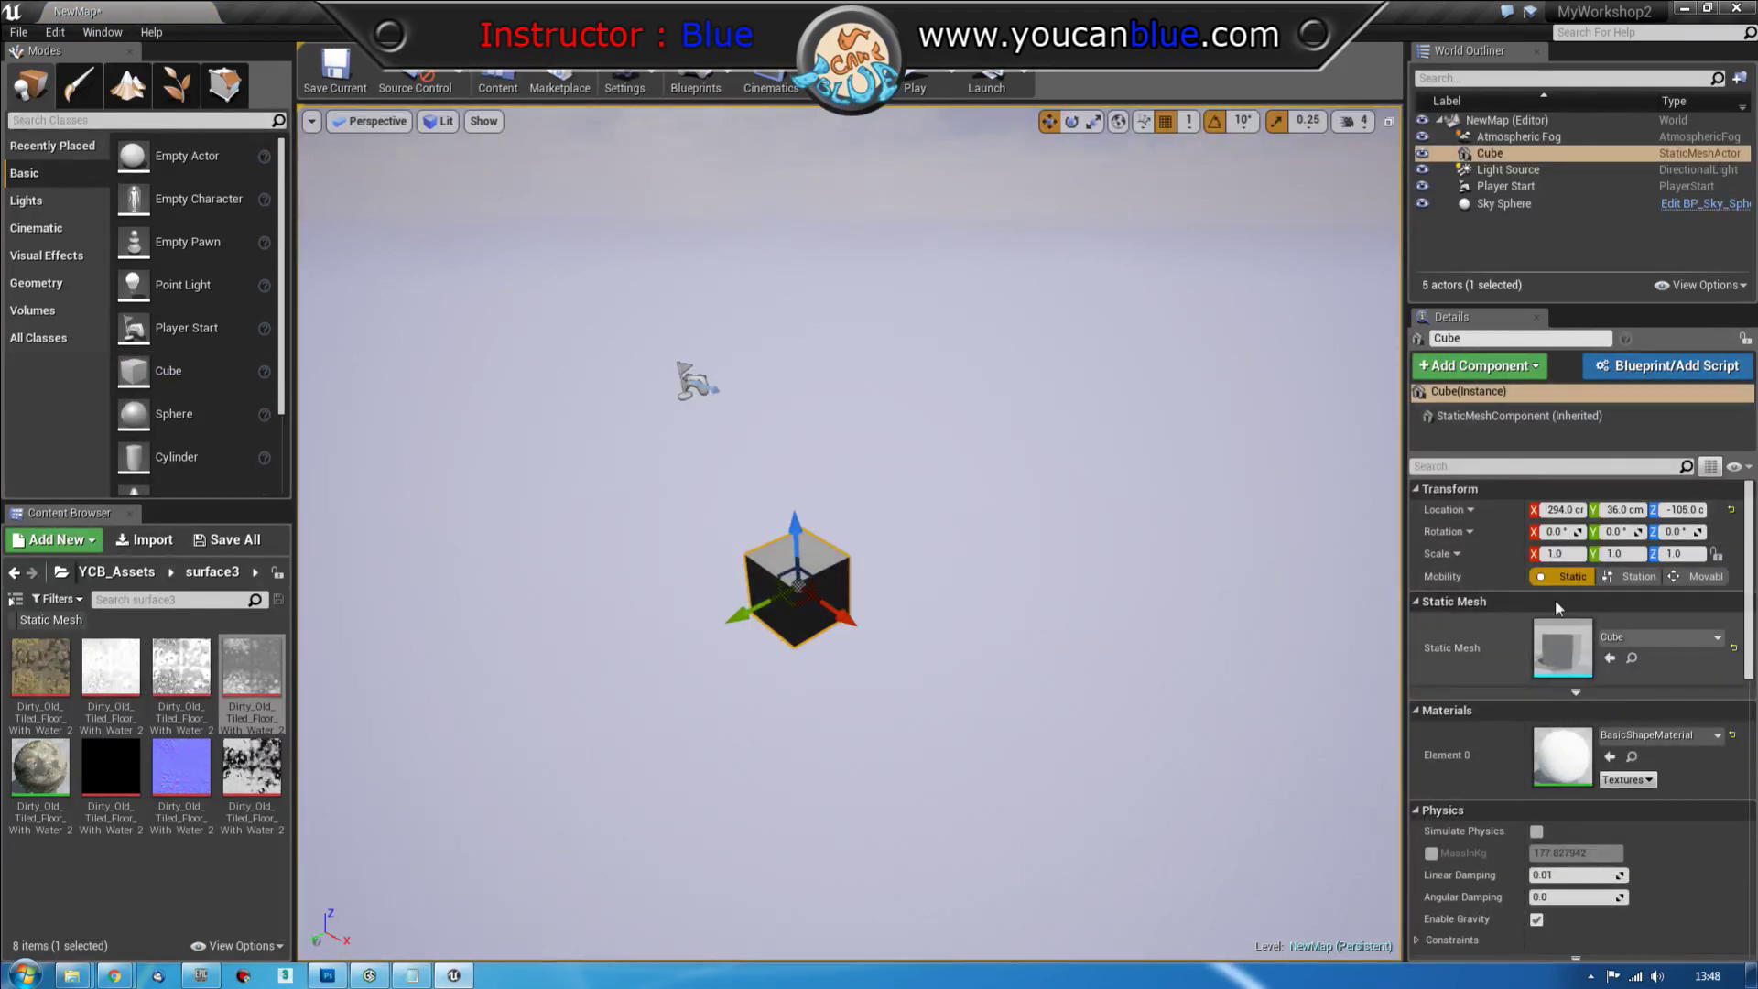
click(1563, 510)
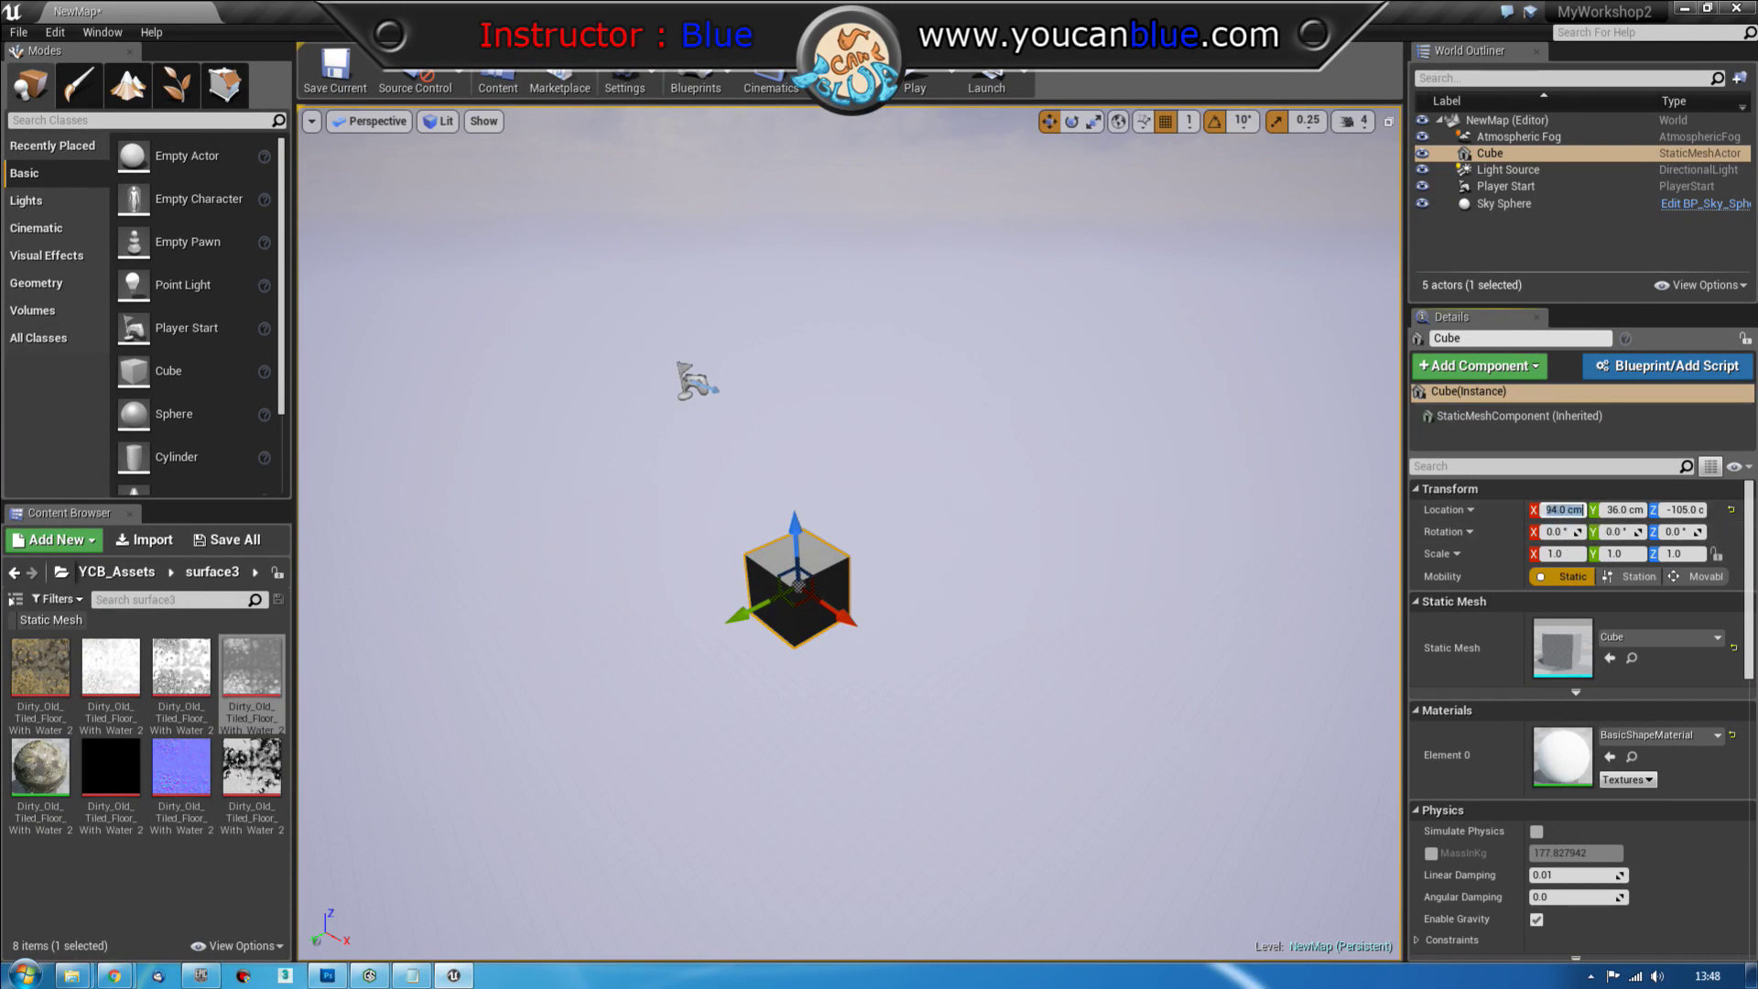
text(200)
key(Tab)
text(200)
key(Tab)
text(200)
key(Return)
Try the cube at location X 1000, Y 10, Z 1000 cm and look at it in the viewport
key(shift+Tab)
key(shift+Tab)
key(shift+Tab)
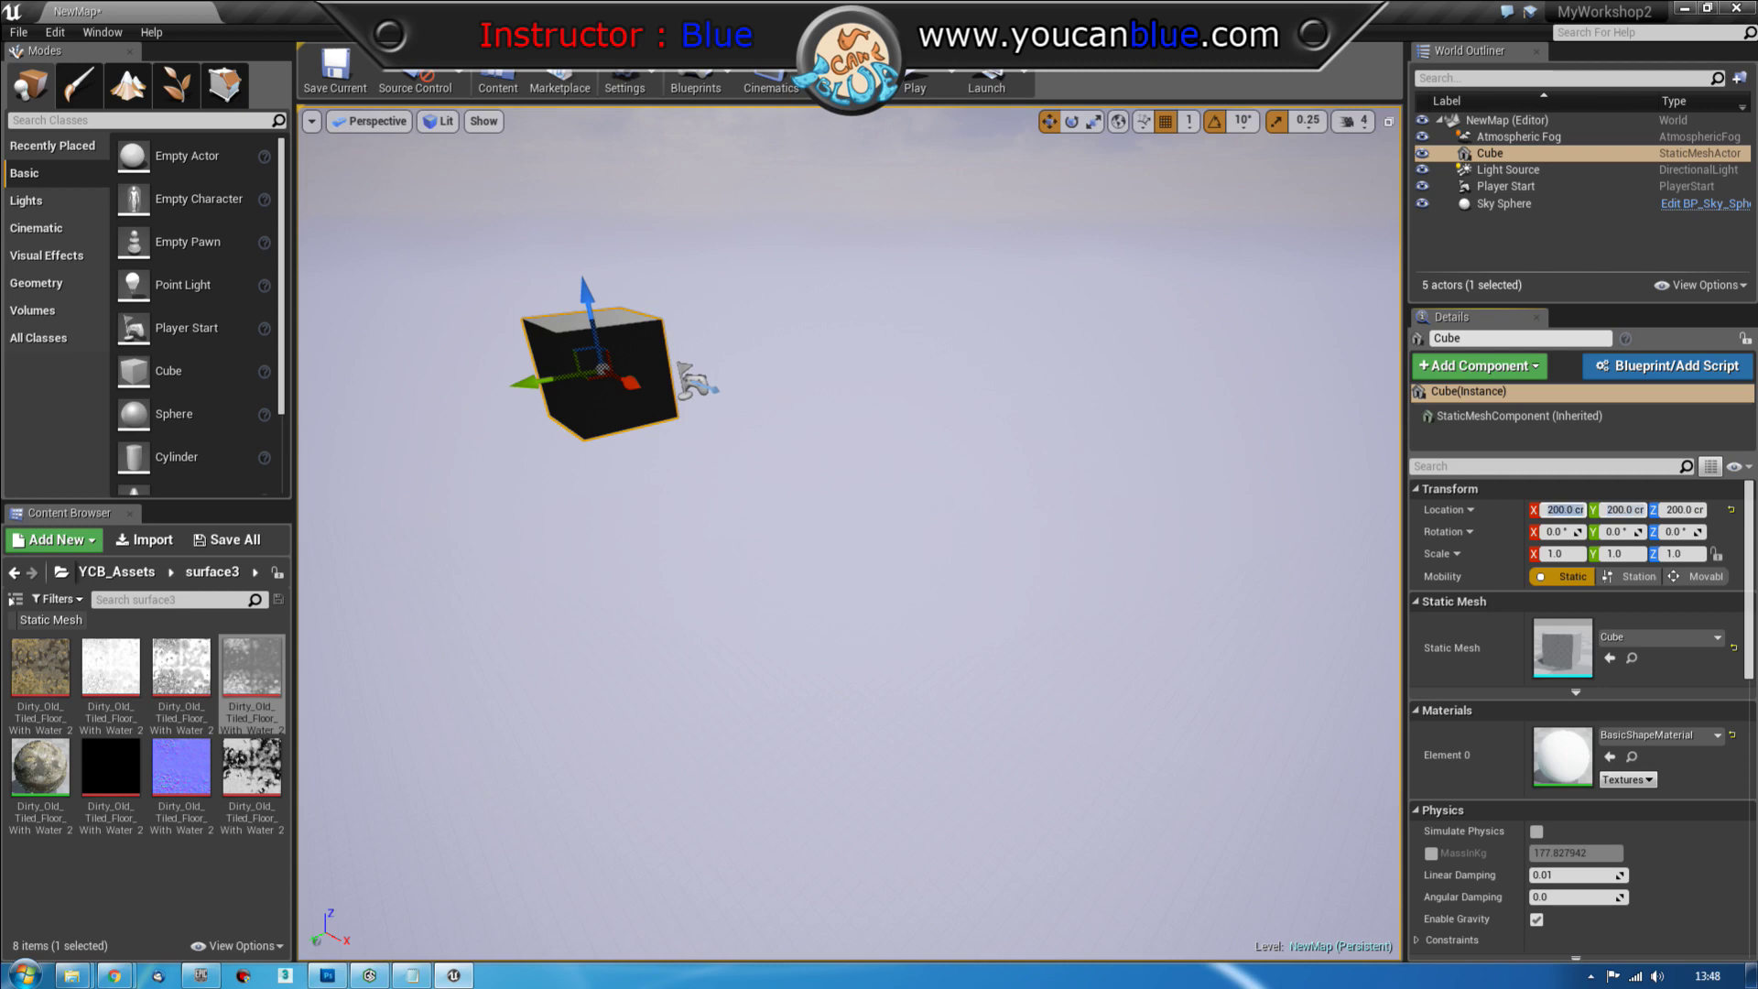
text(1000)
key(Tab)
text(10)
key(Tab)
text(10)
key(Return)
right_drag(772, 761, 856, 824)
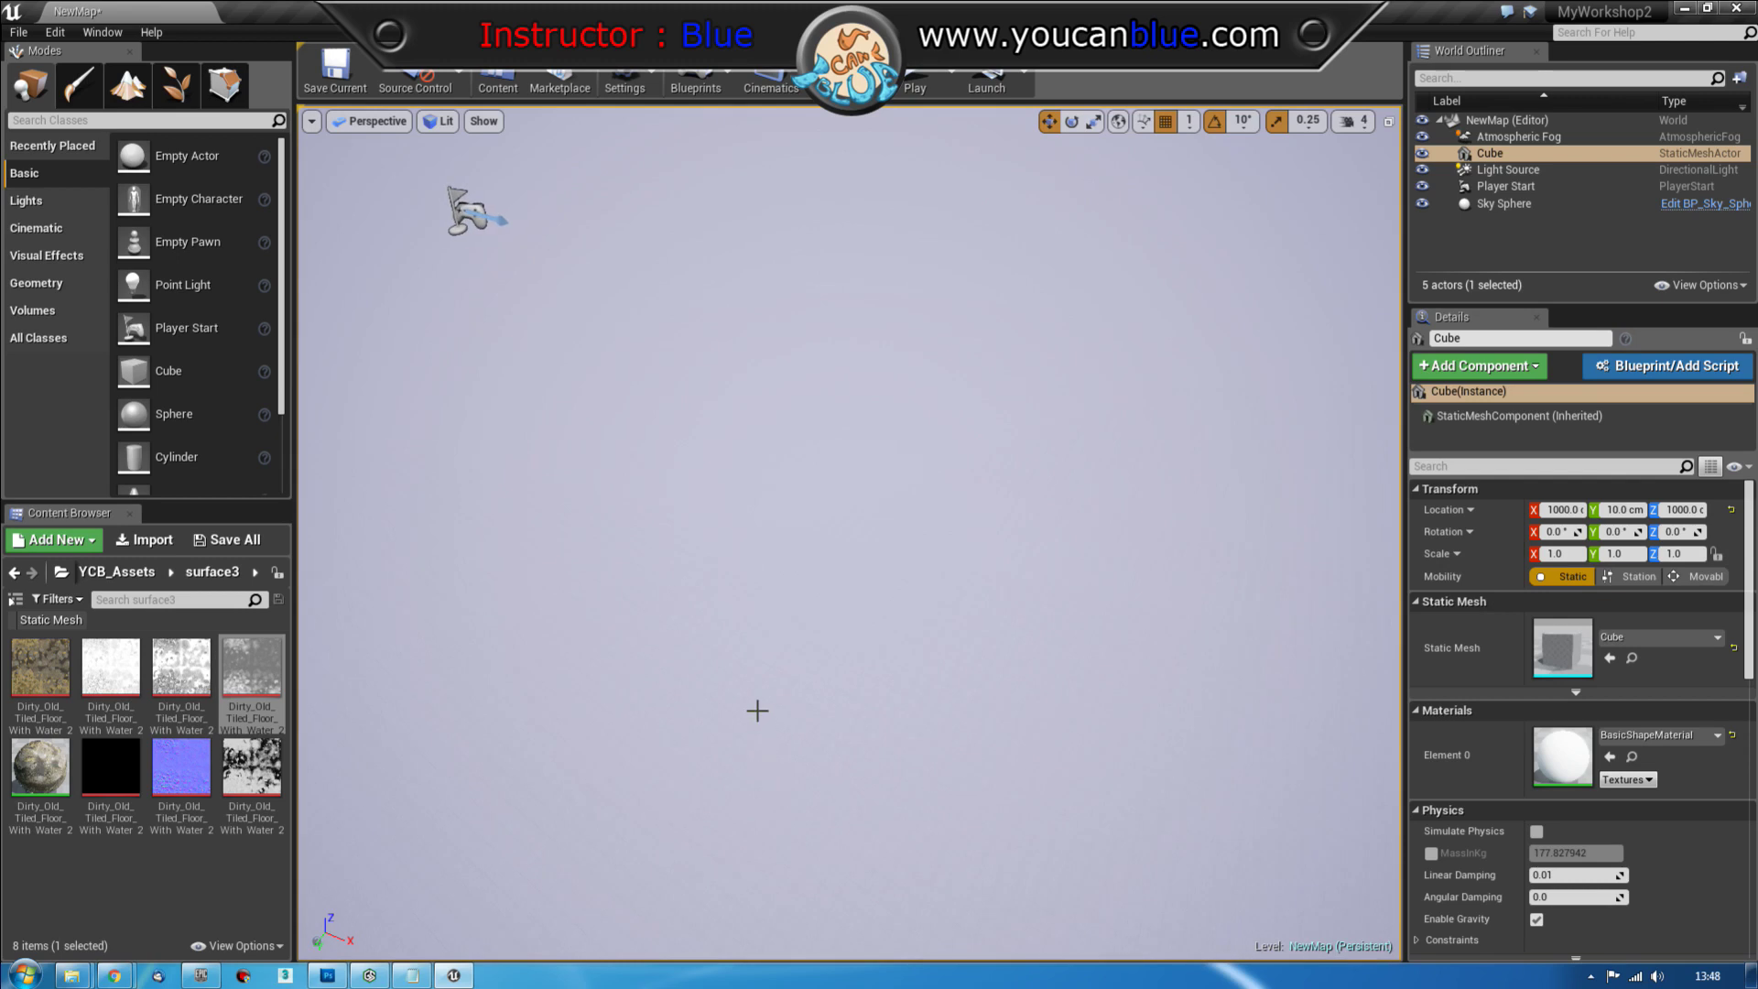
key(f)
alt+drag(924, 720, 403, 563)
alt+drag(970, 656, 1036, 699)
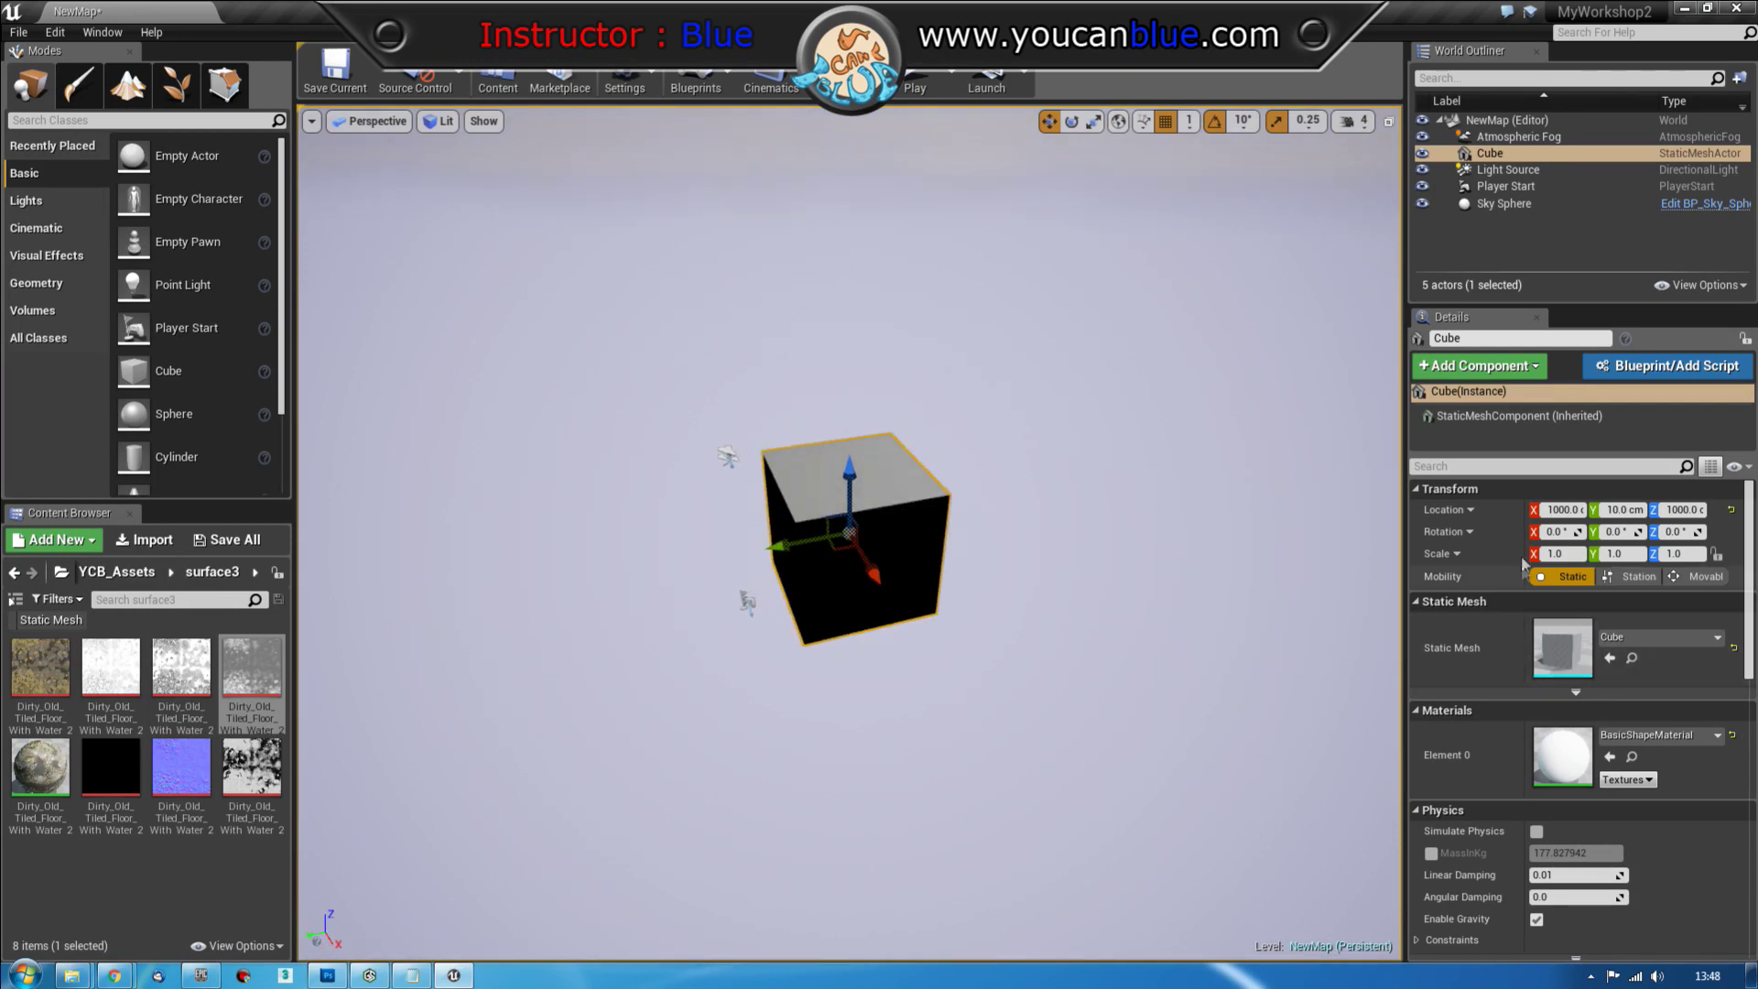
Set the cube's location to 0, 0, 0 cm and frame it in the viewport
click(1564, 509)
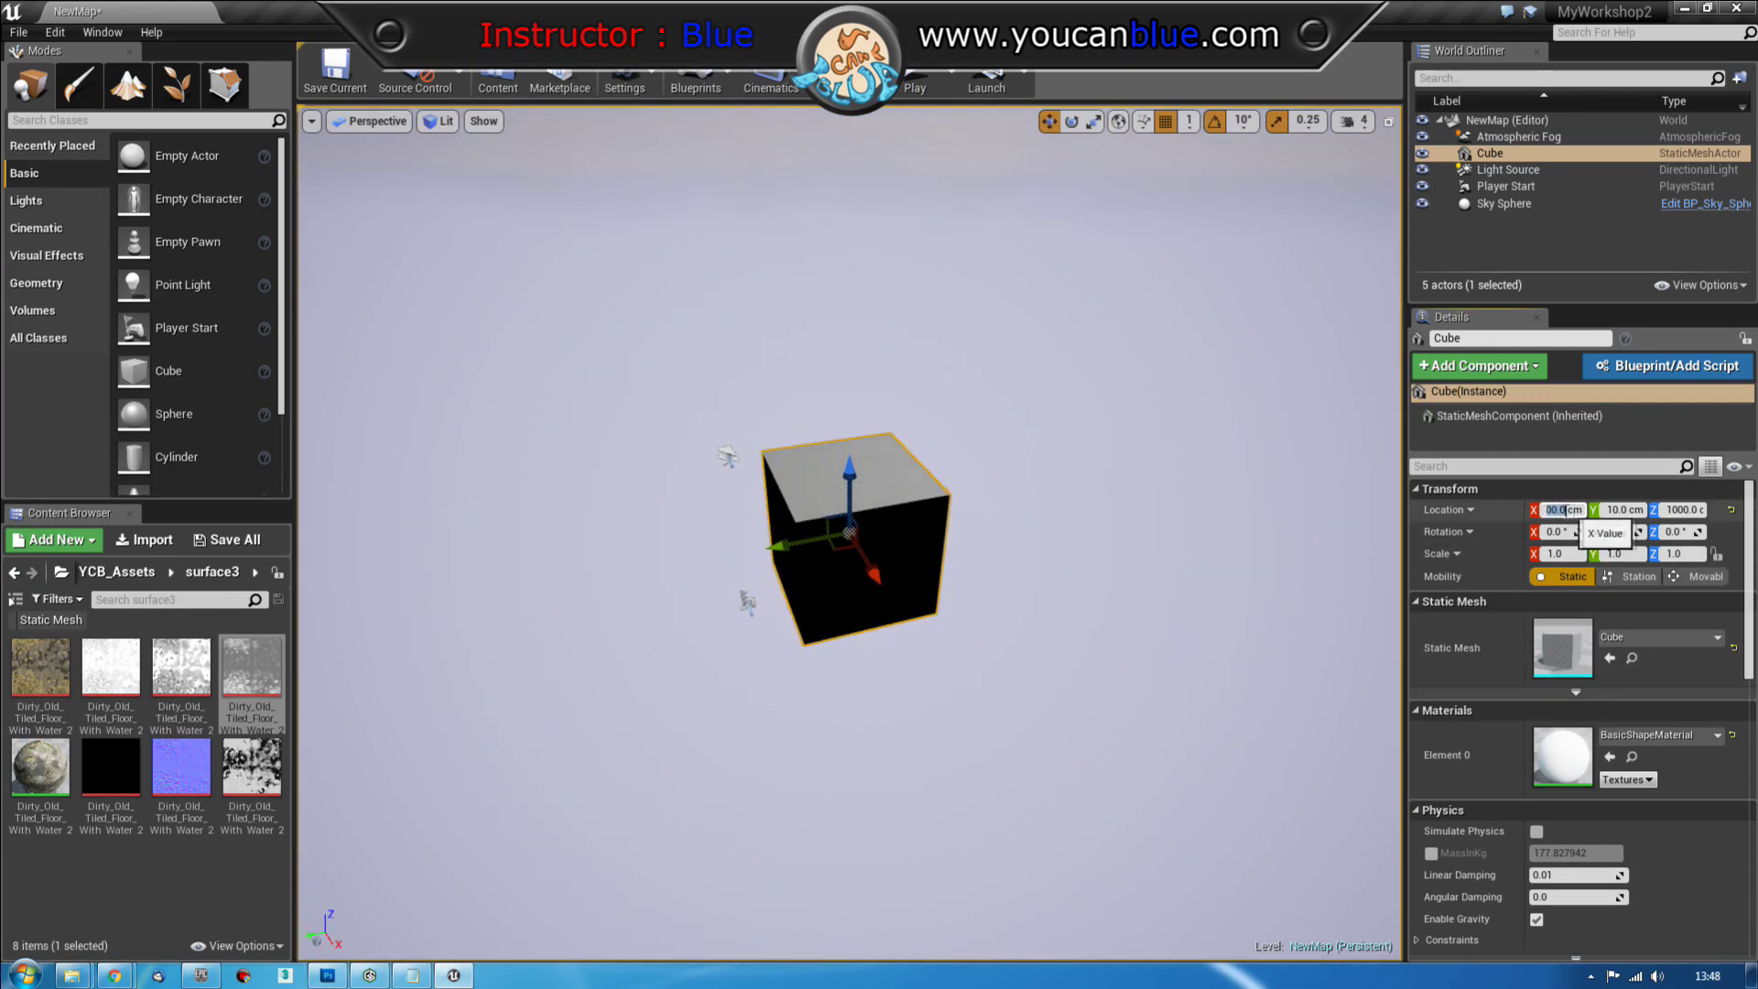
text(0)
key(Tab)
text(0)
key(Tab)
text(0)
key(Return)
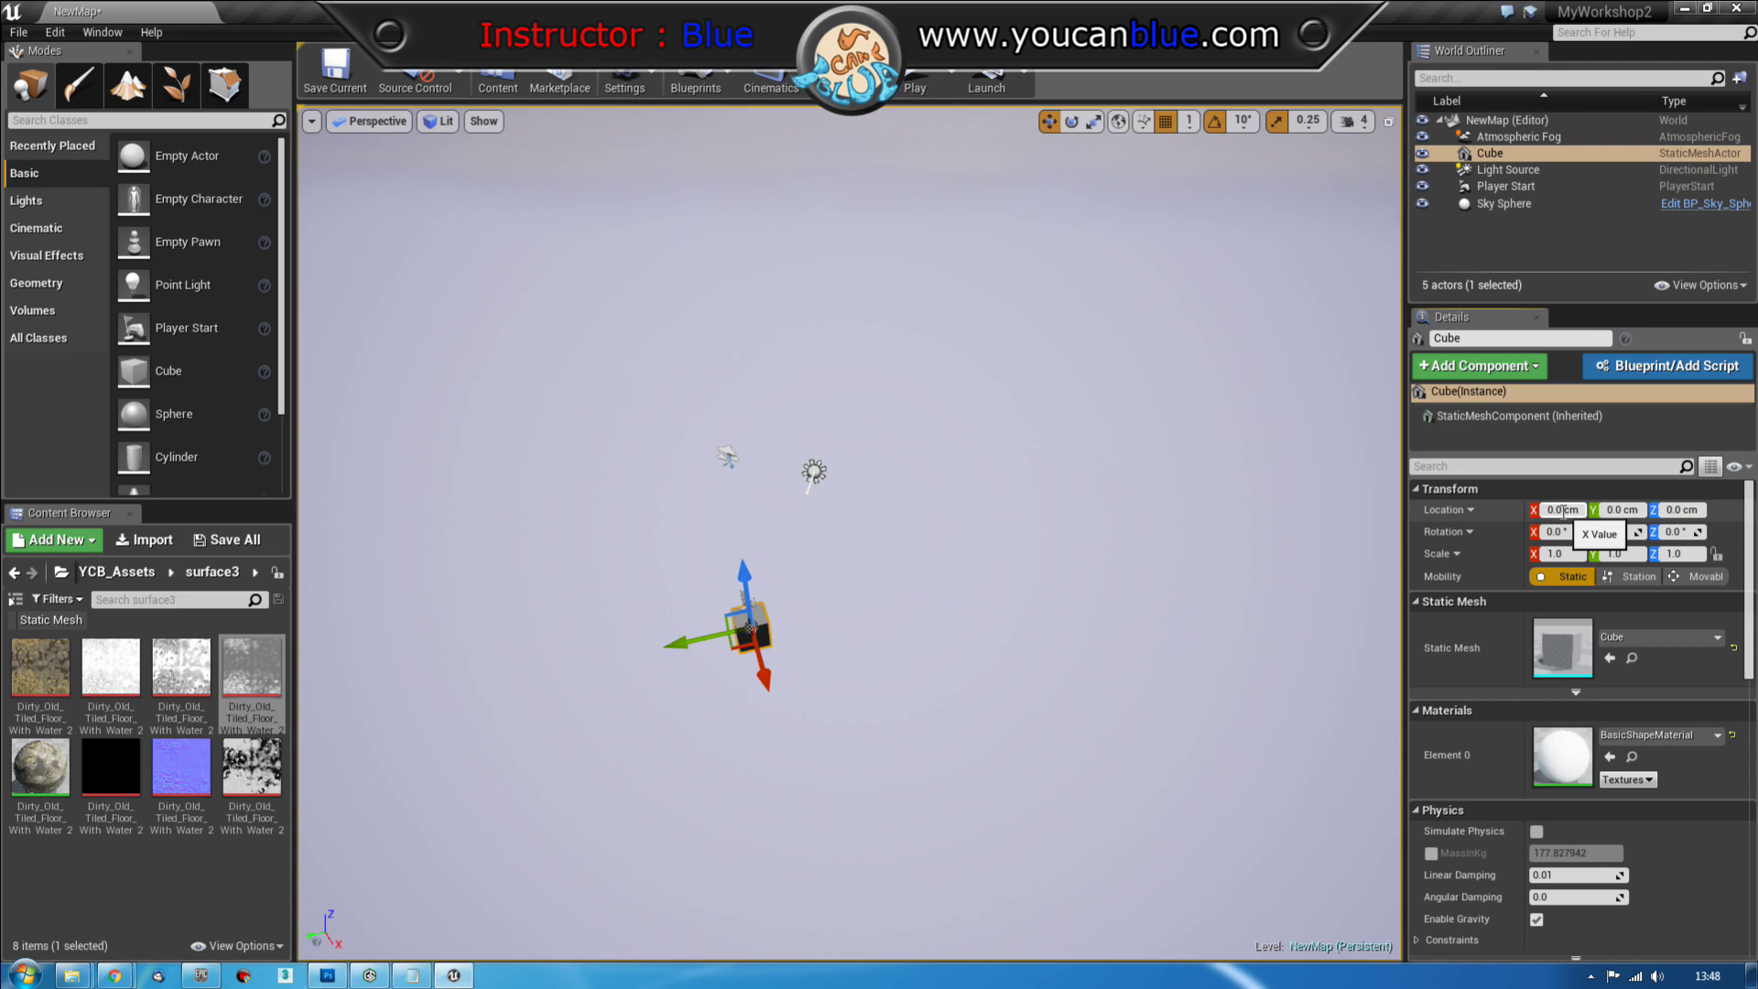
right_drag(803, 730, 849, 738)
key(f)
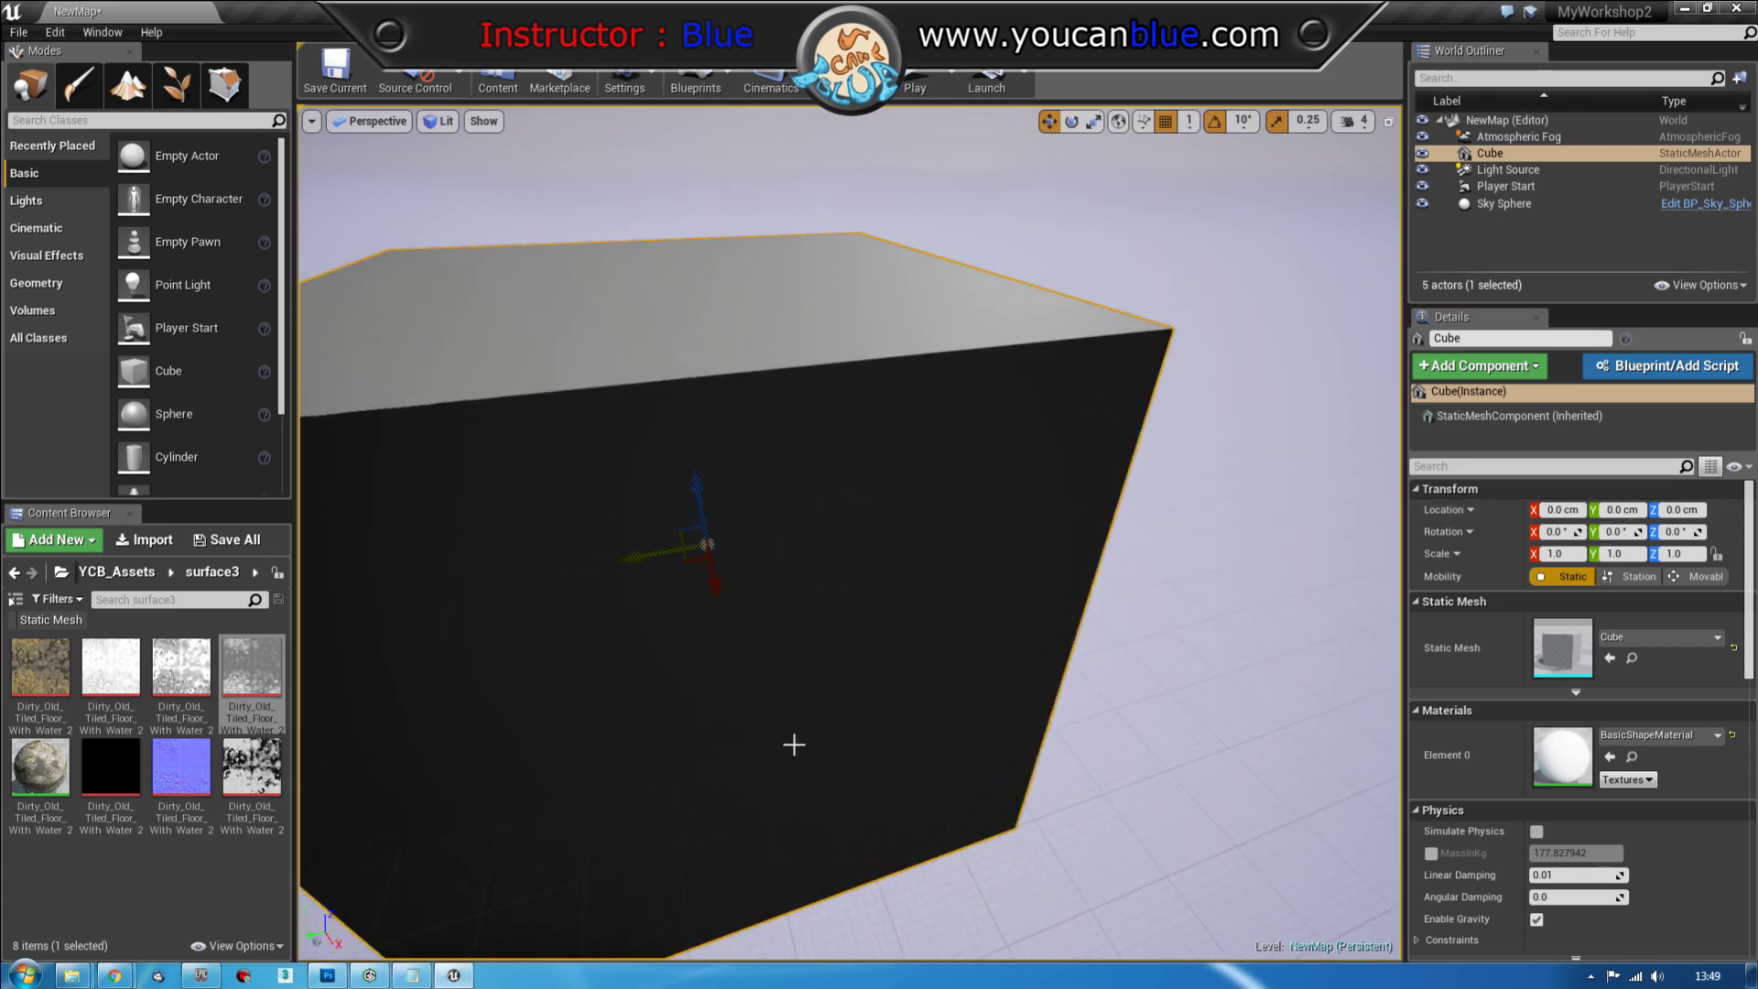
scroll(794, 745, down, 5)
alt+drag(737, 726, 1402, 571)
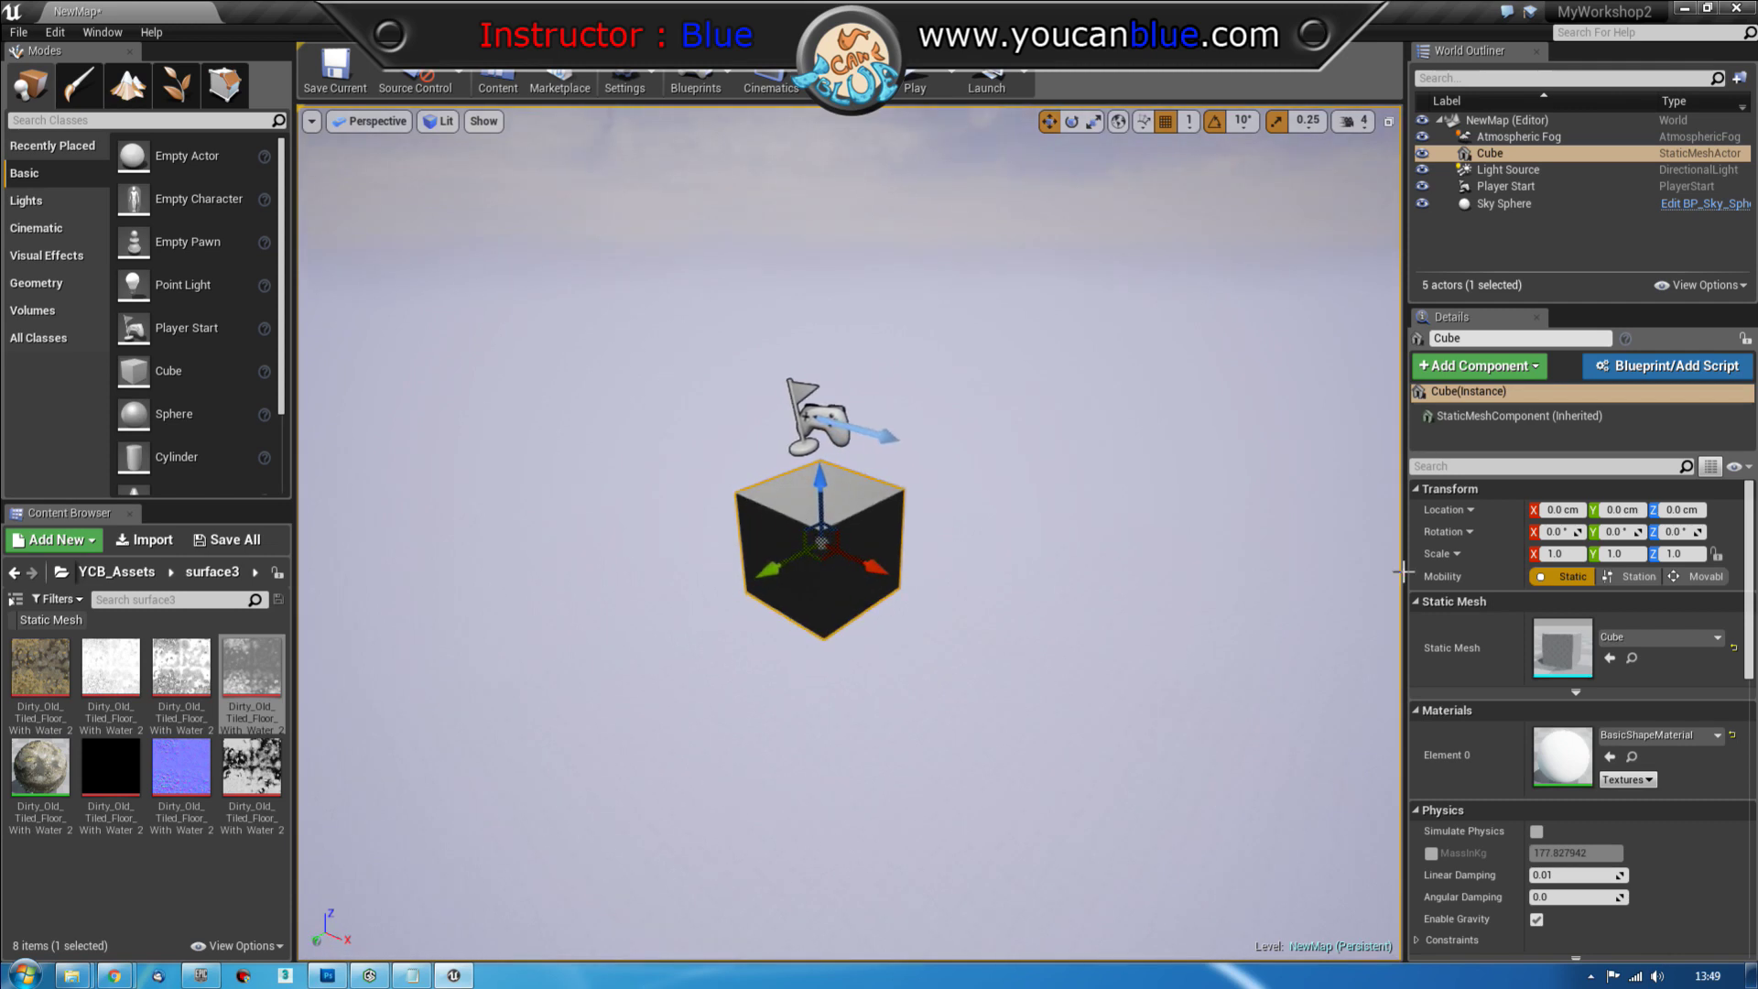
Set the cube's X and Y scale to 10 to make a wide floor slab
click(1553, 554)
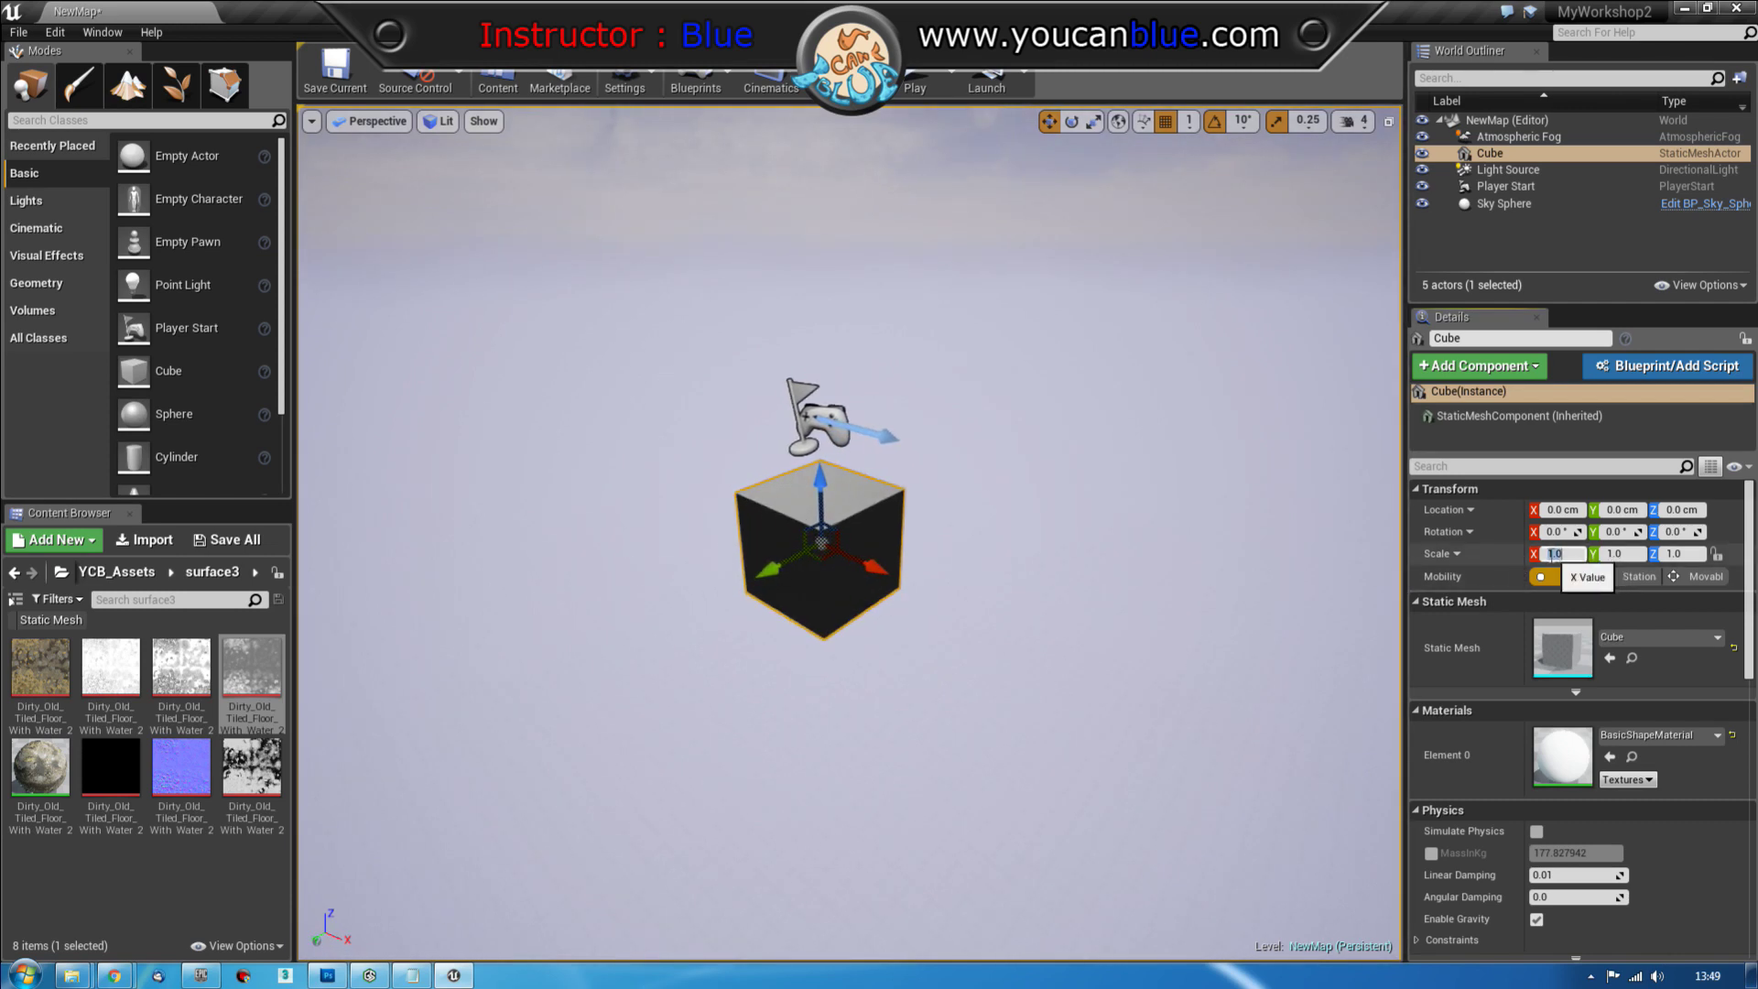
text(10)
key(Tab)
text(10)
key(Tab)
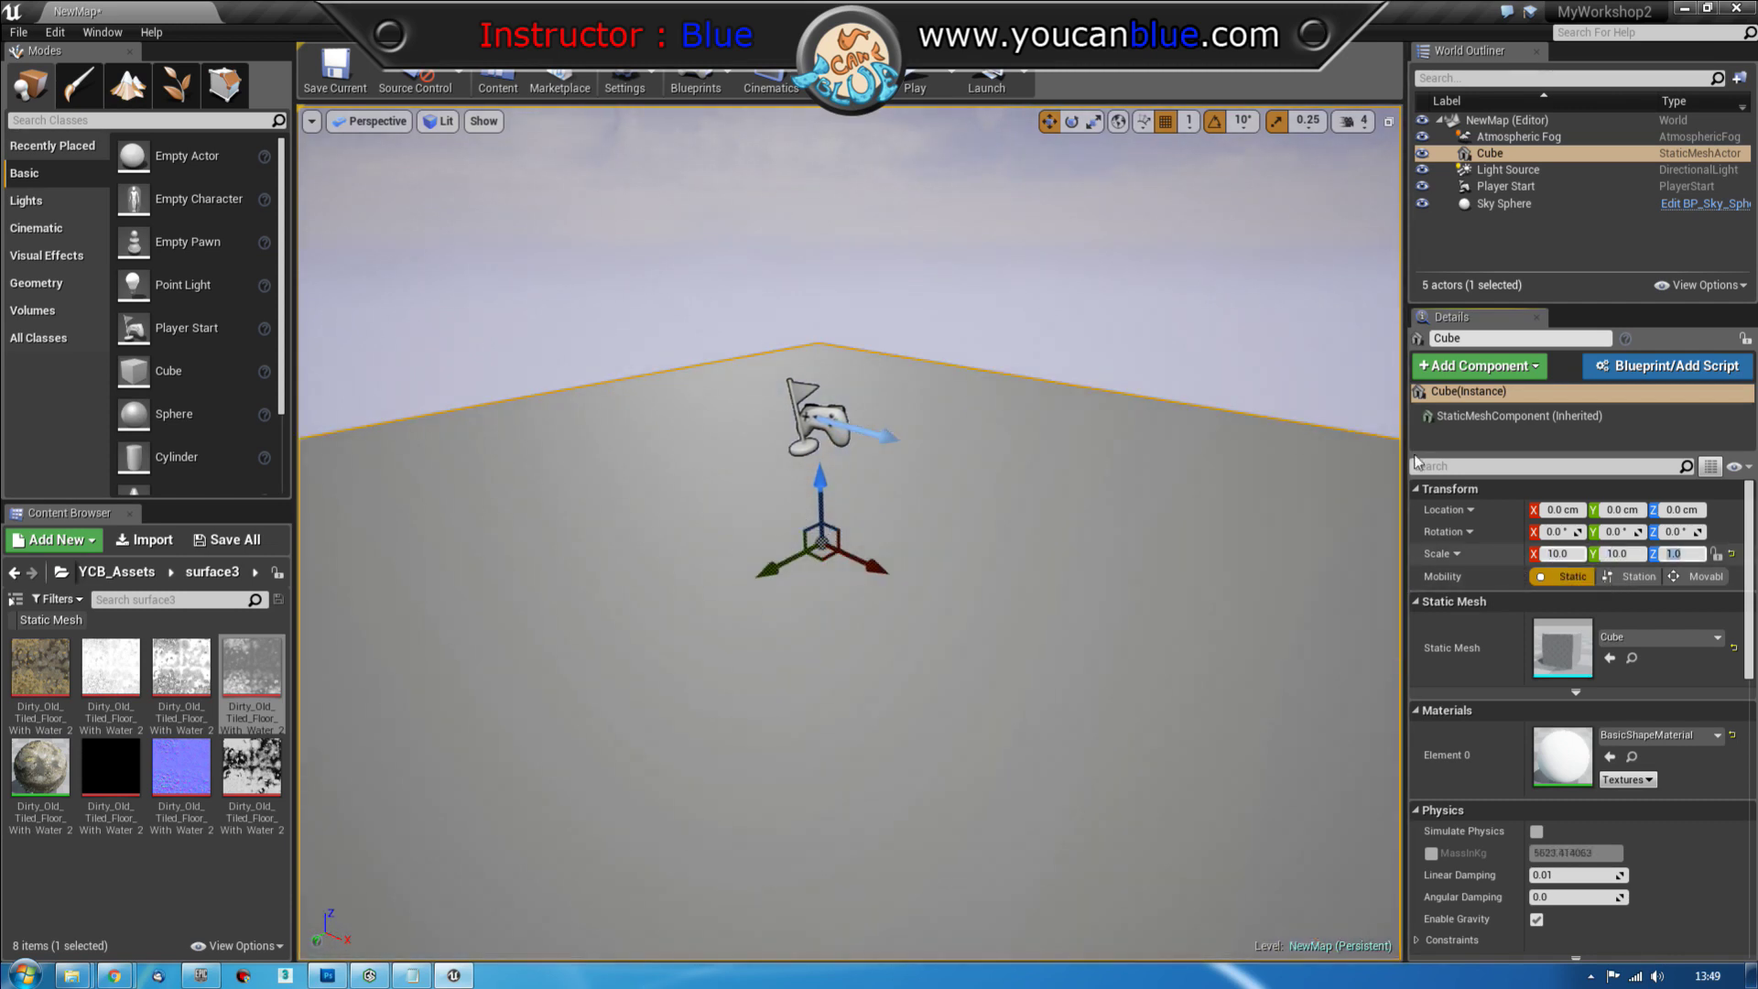
Play-test the level from a point on the slab, fire one shot, and end the session
right_drag(1004, 578, 971, 601)
scroll(1004, 578, down, 6)
mouse_move(813, 601)
alt+mouse_down()
mouse_move(961, 601)
mouse_move(845, 597)
alt+mouse_up()
right_click(885, 595)
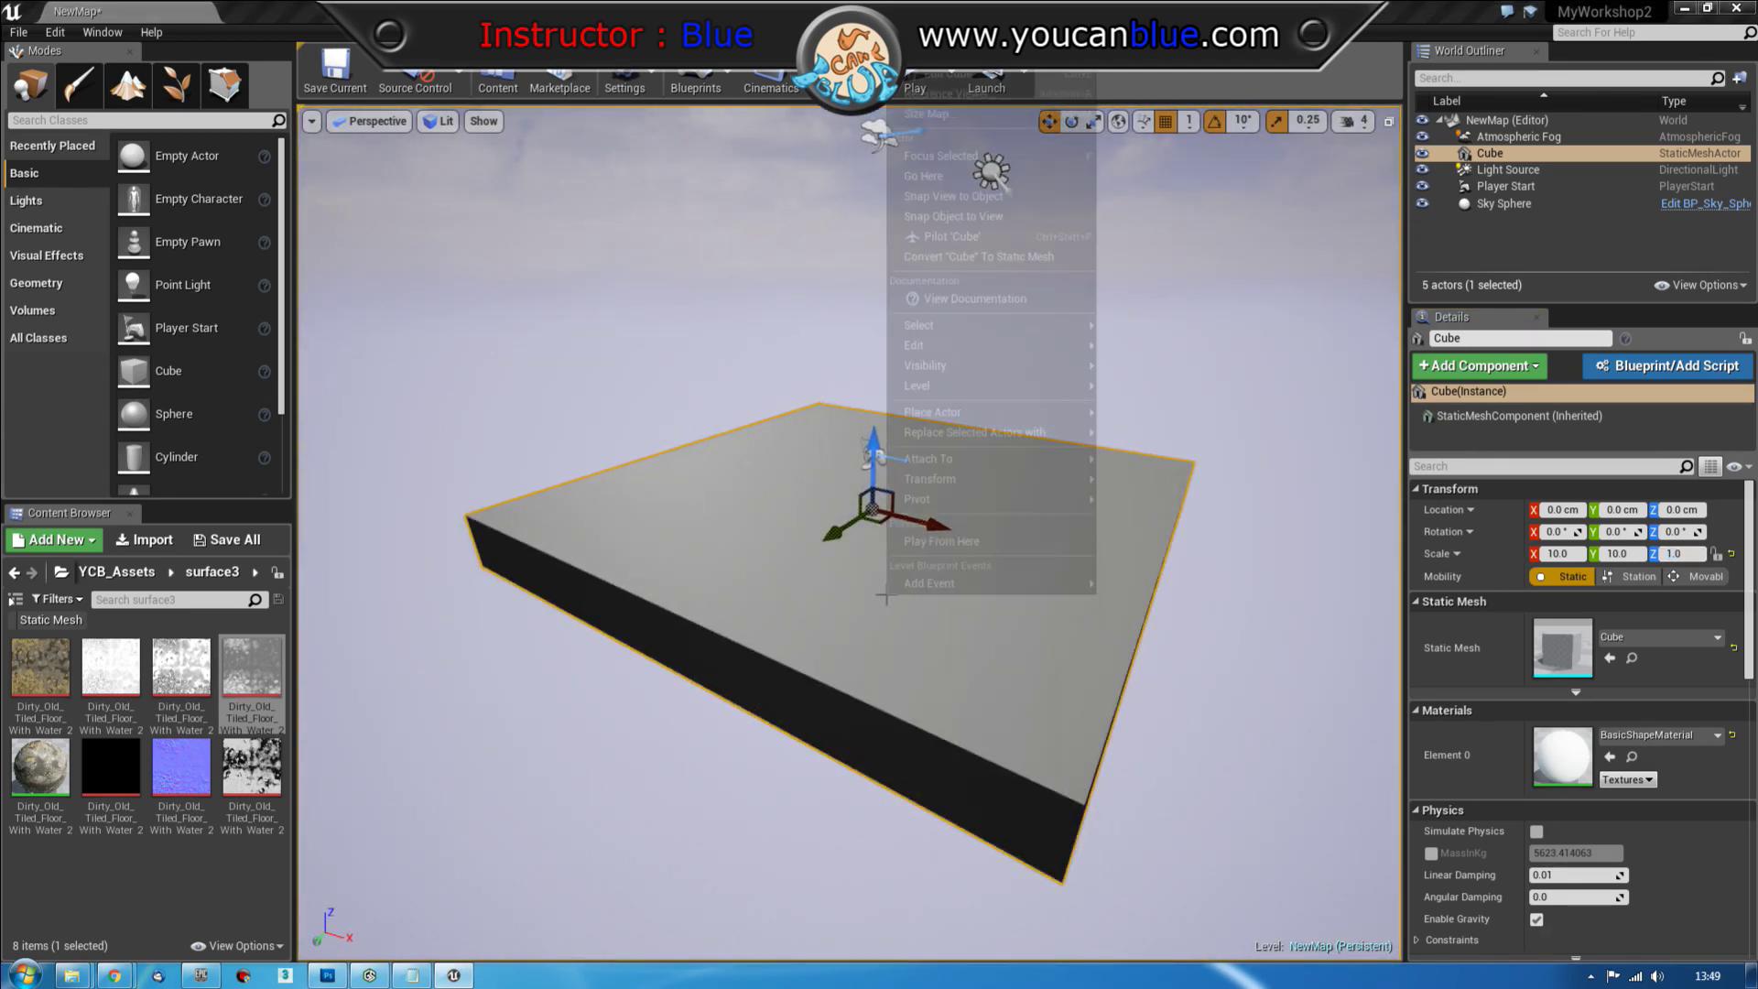
click(943, 541)
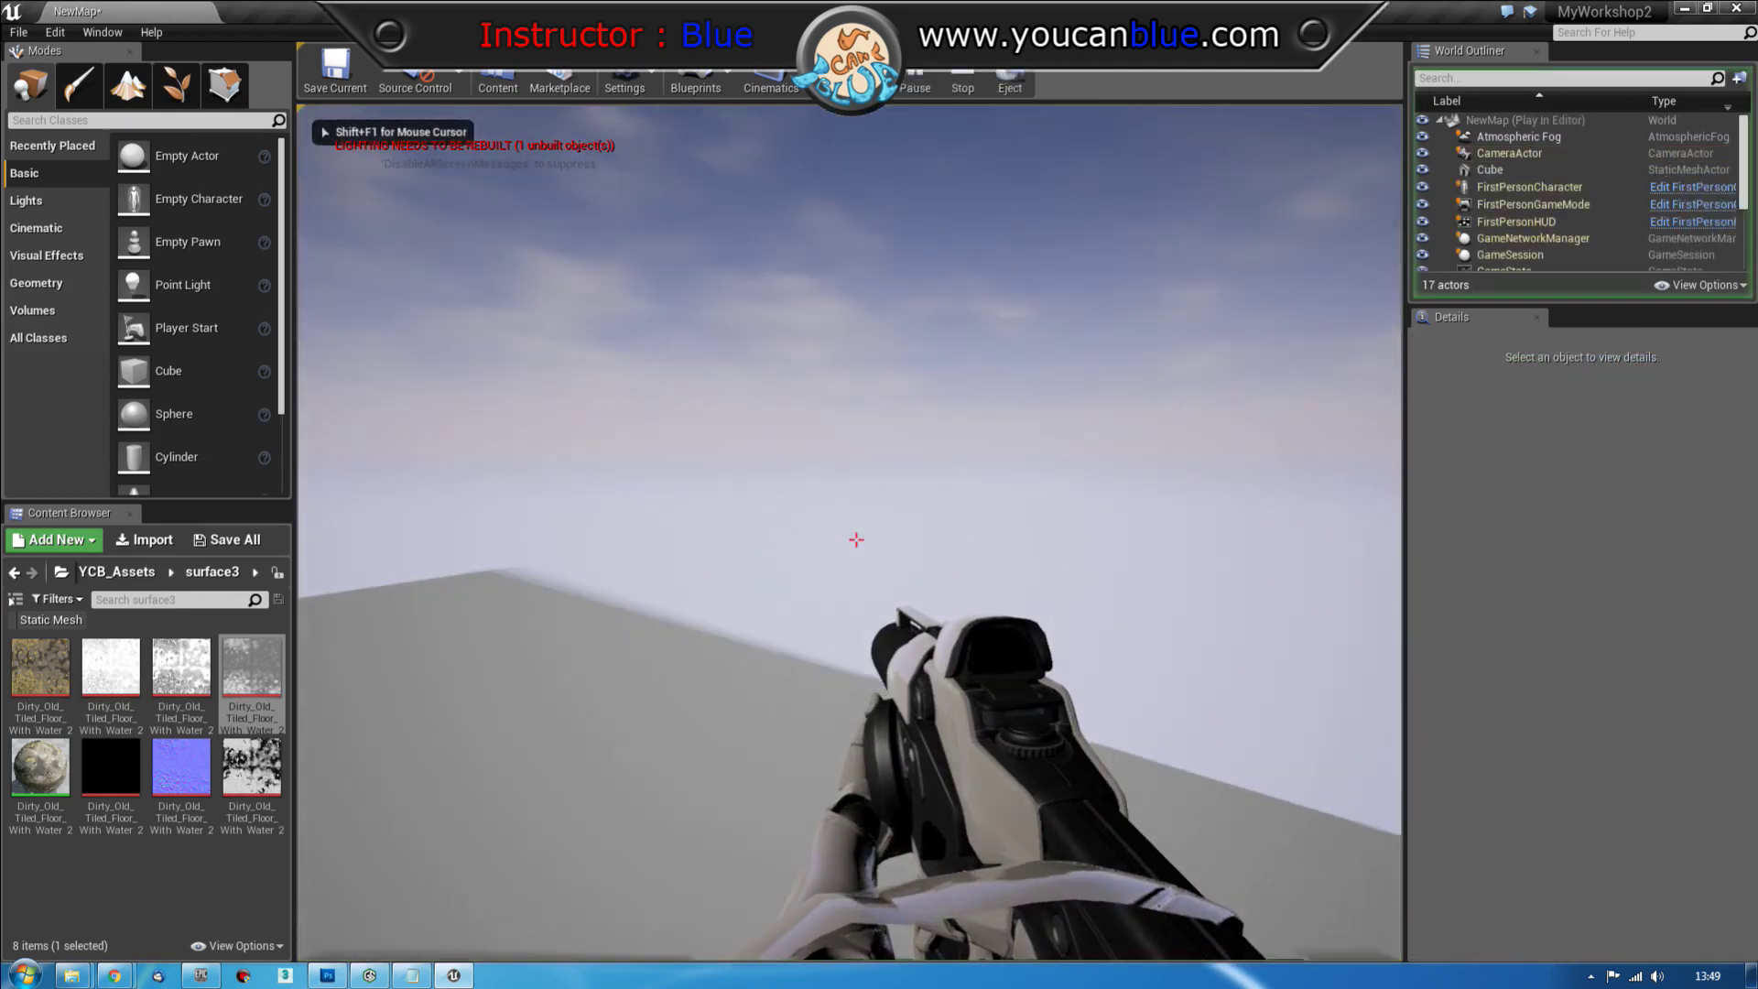
click(856, 540)
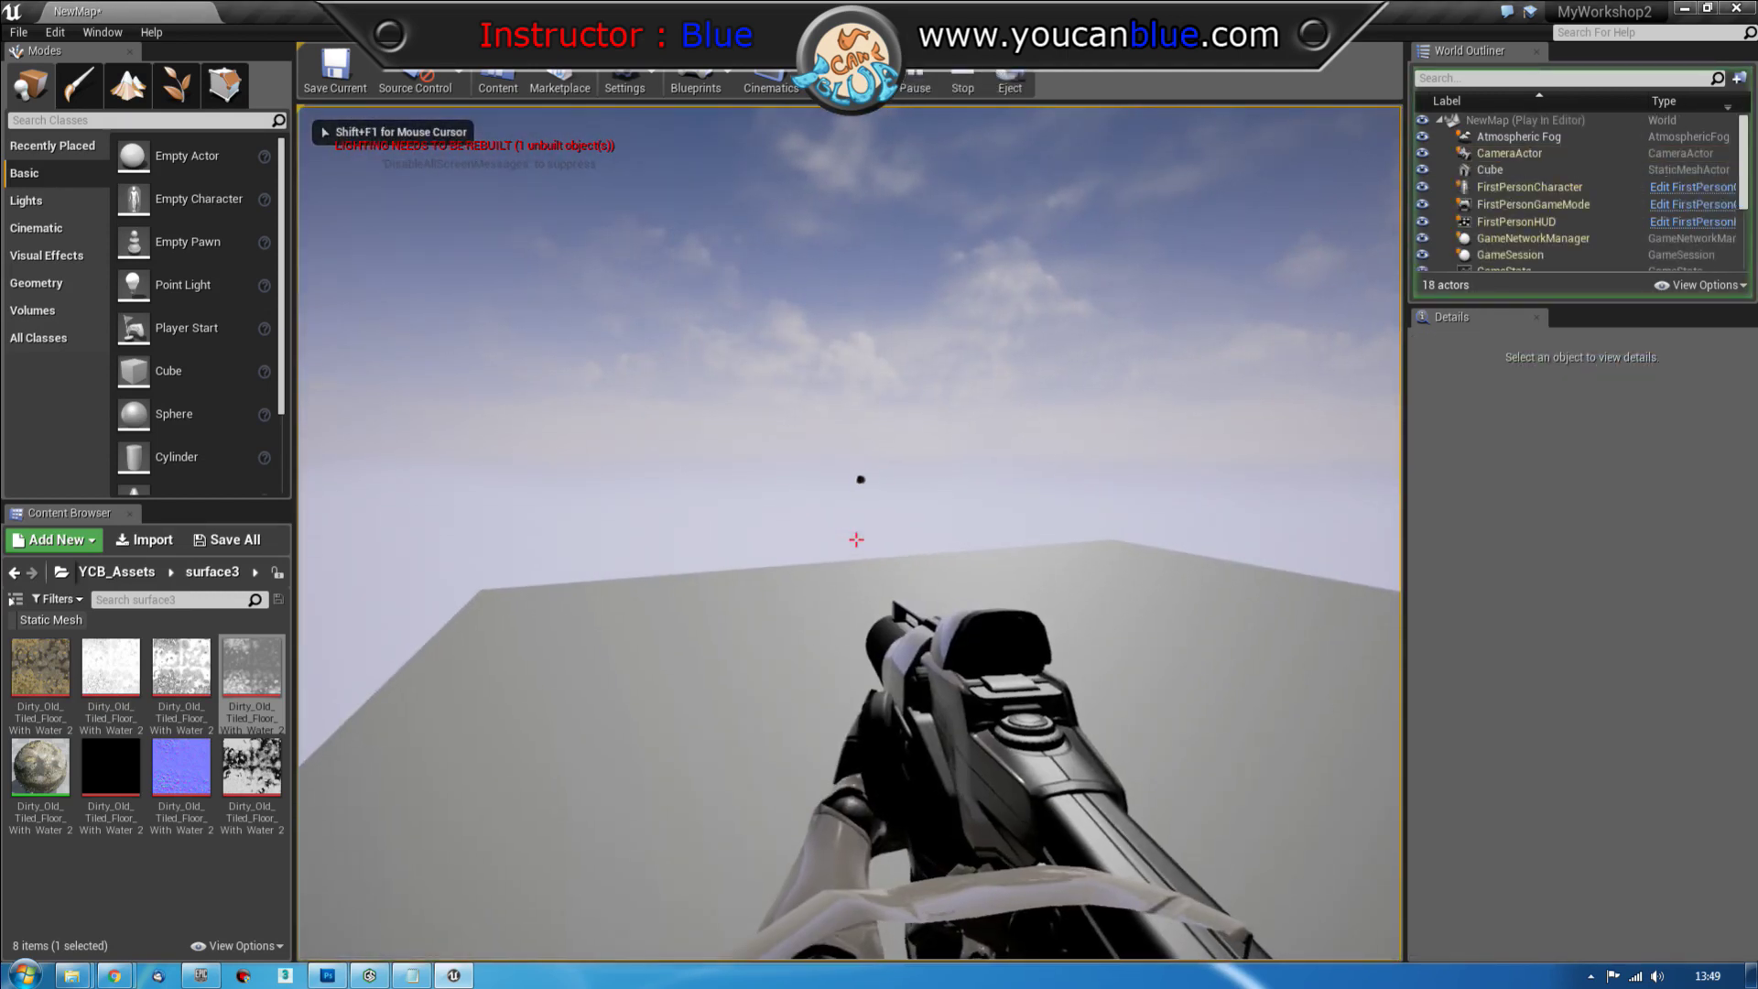
key(Escape)
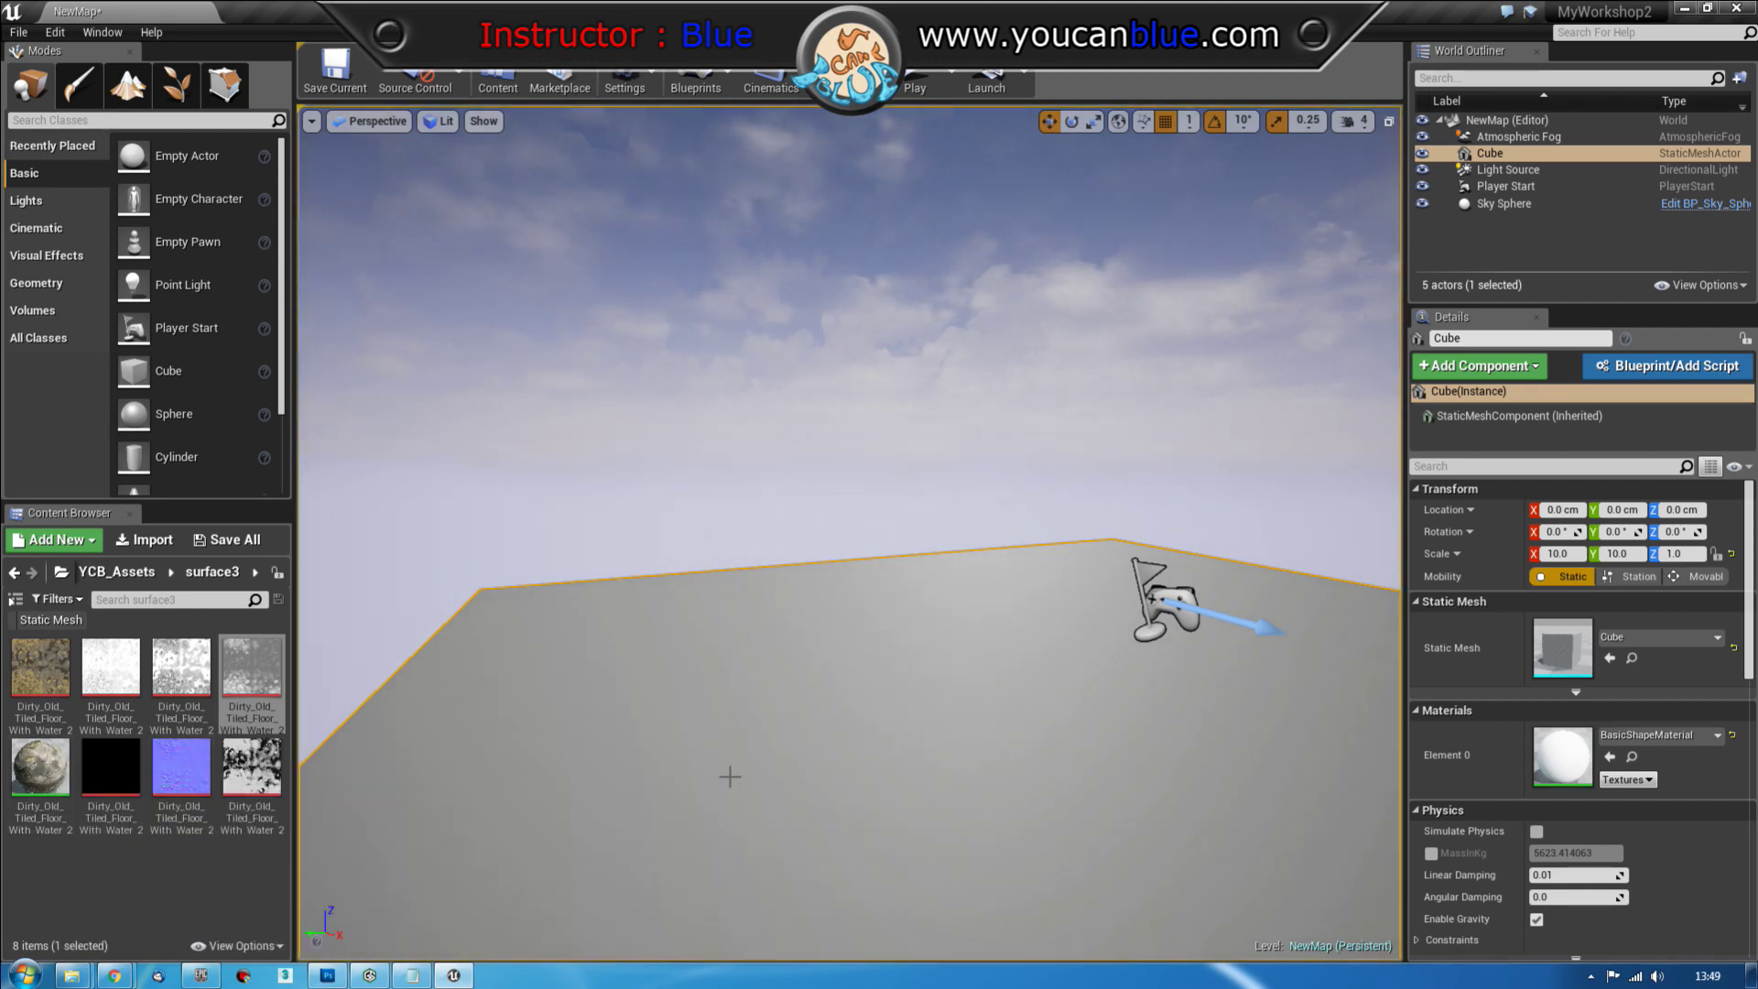
Create a material instance of the tiled floor material and name it Dirty_Old_Tiled_Floor_With_Water_2K_mat_Inst_01
right_click(75, 774)
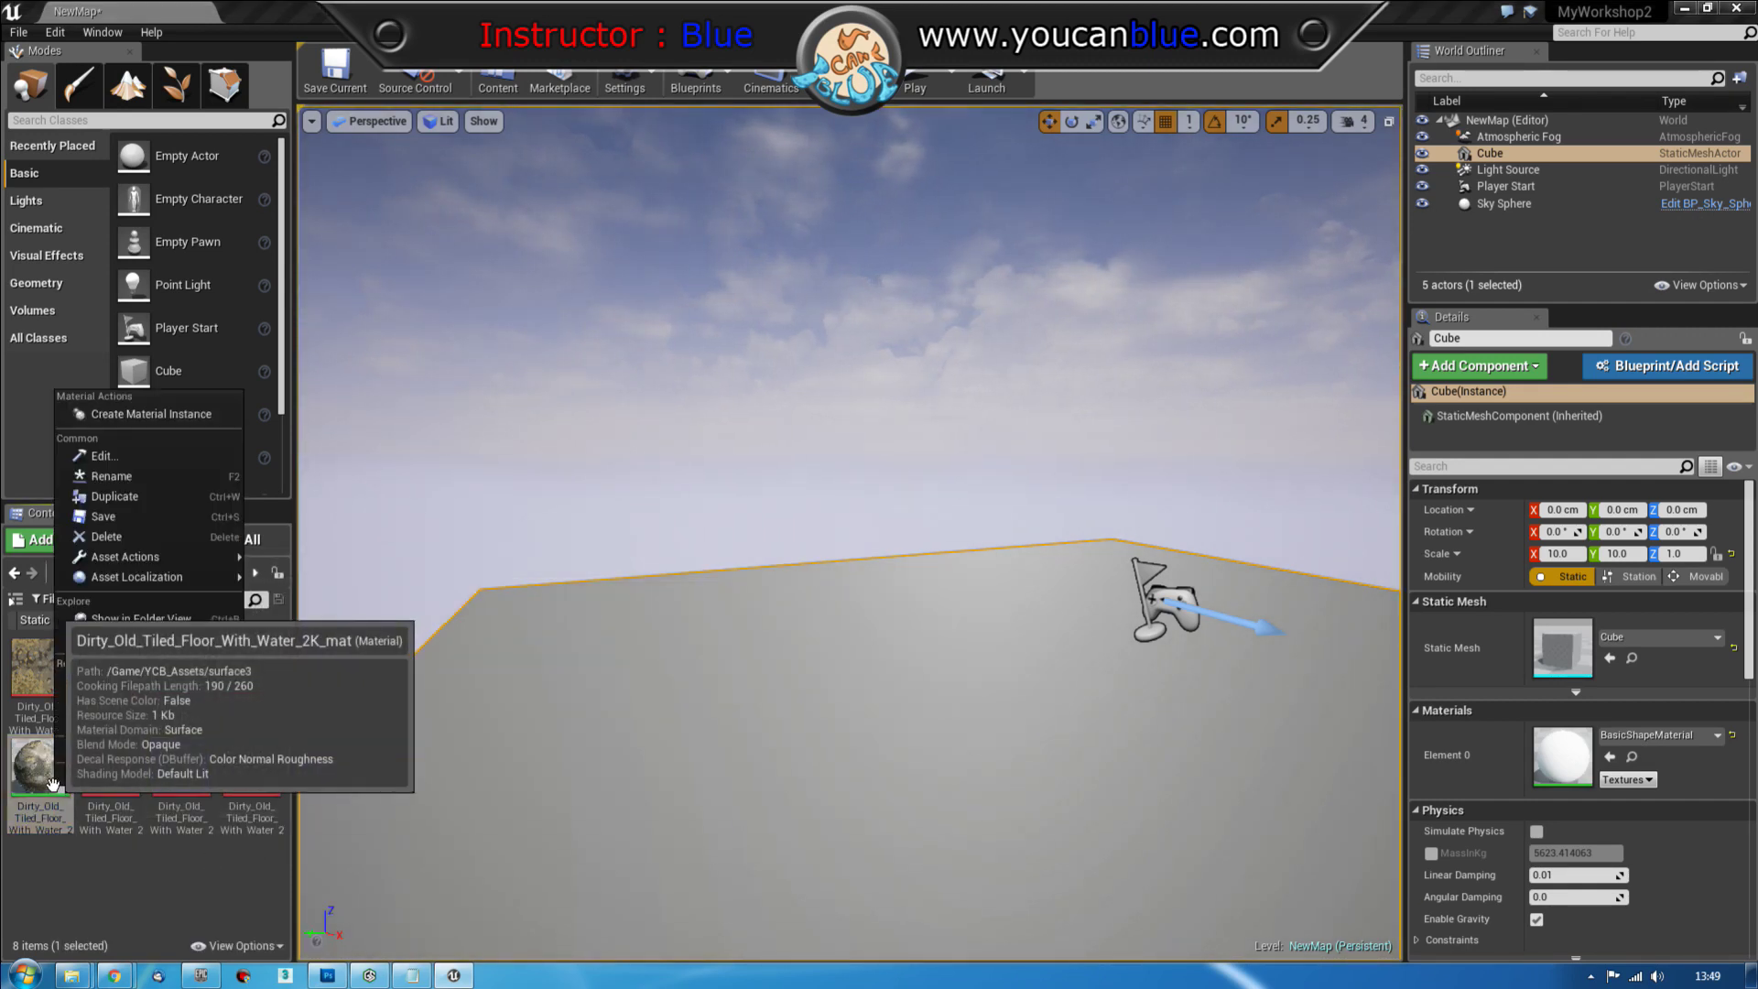
click(161, 418)
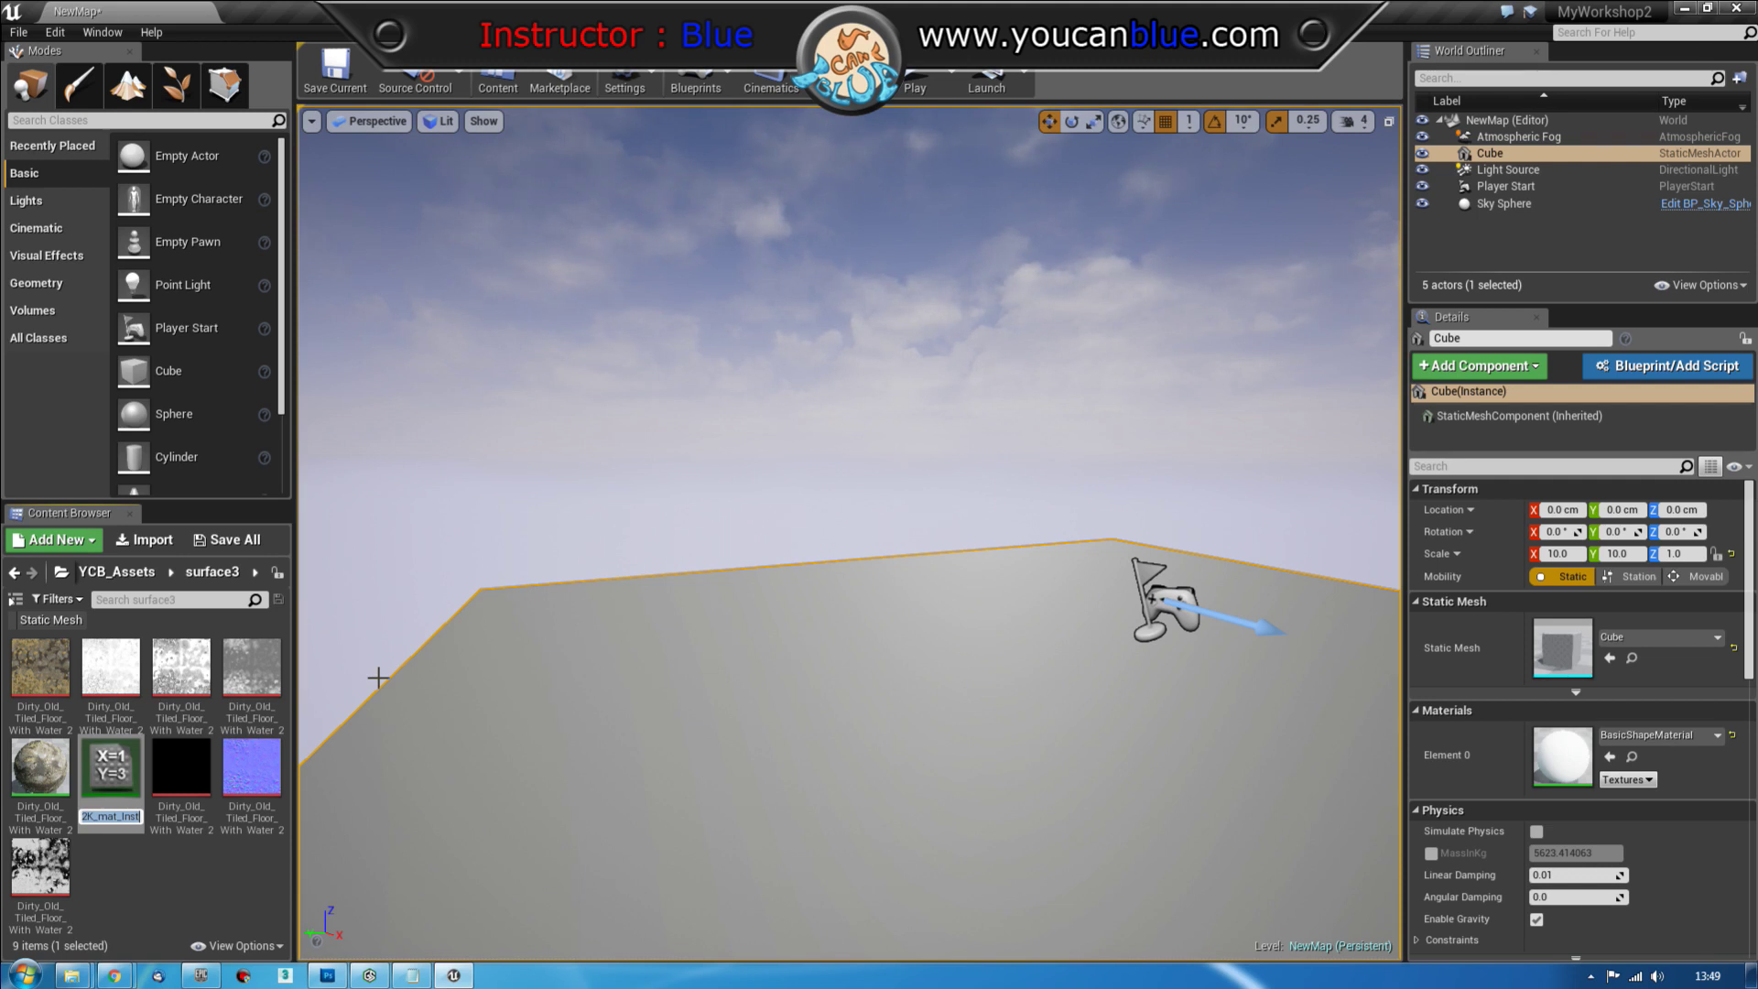
key(End)
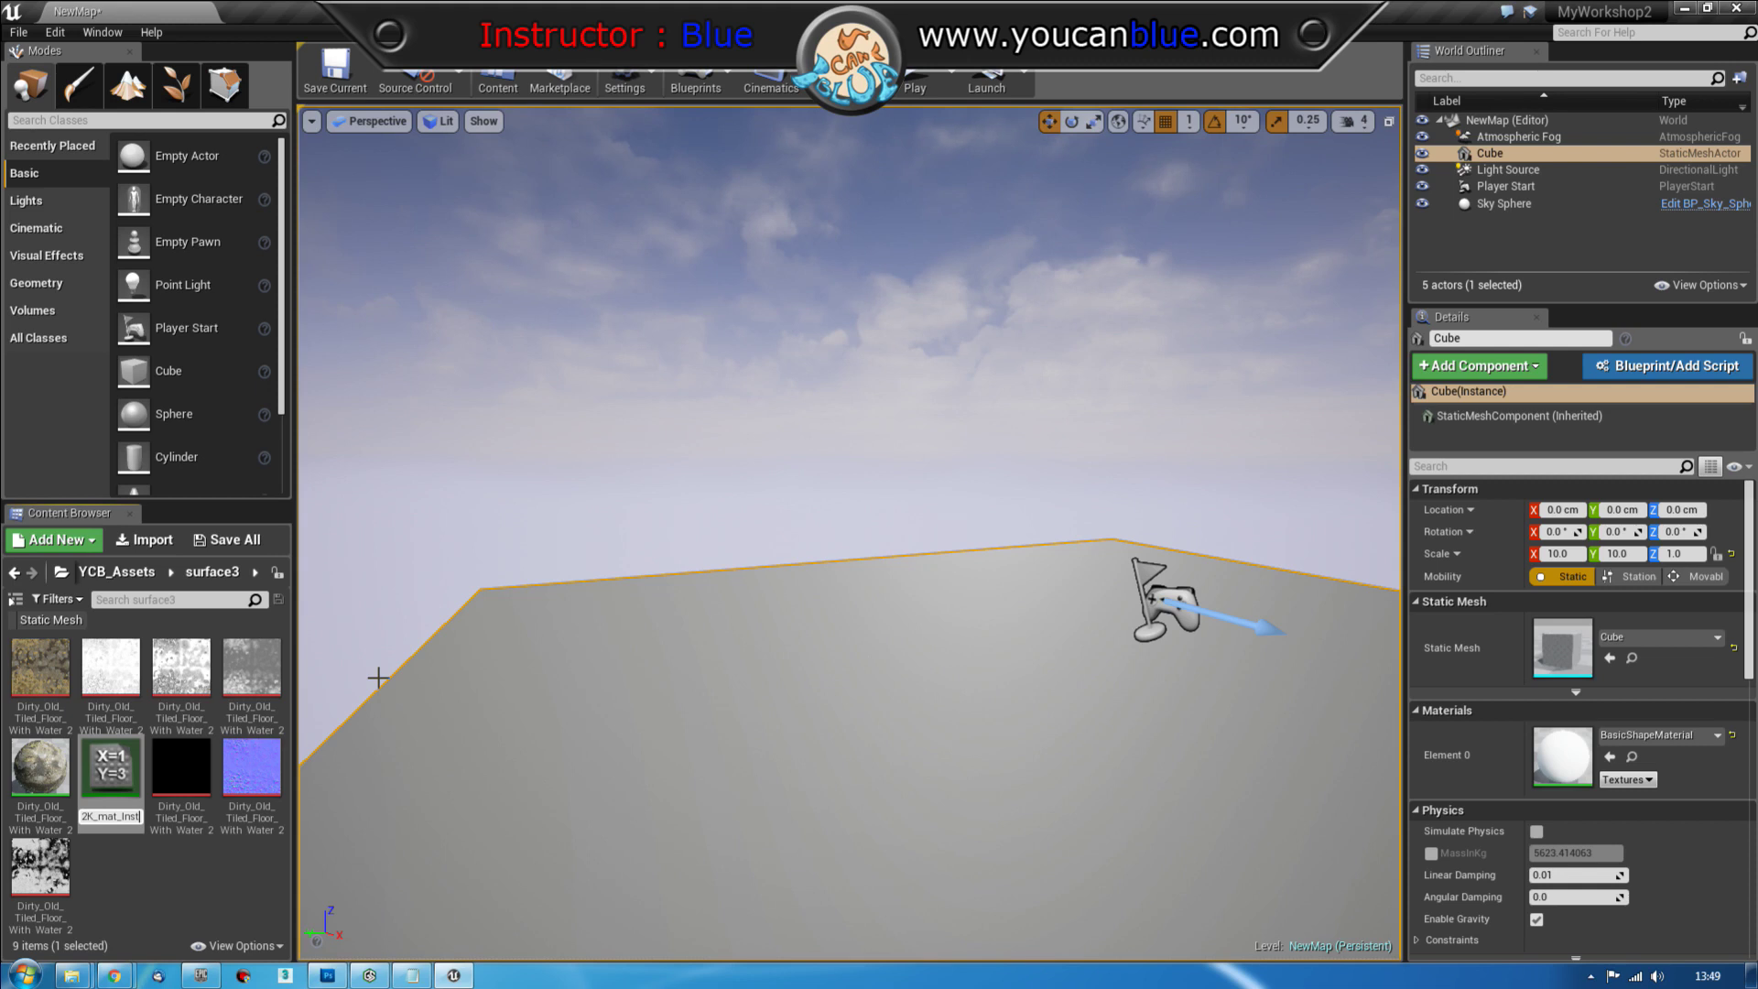
key(Return)
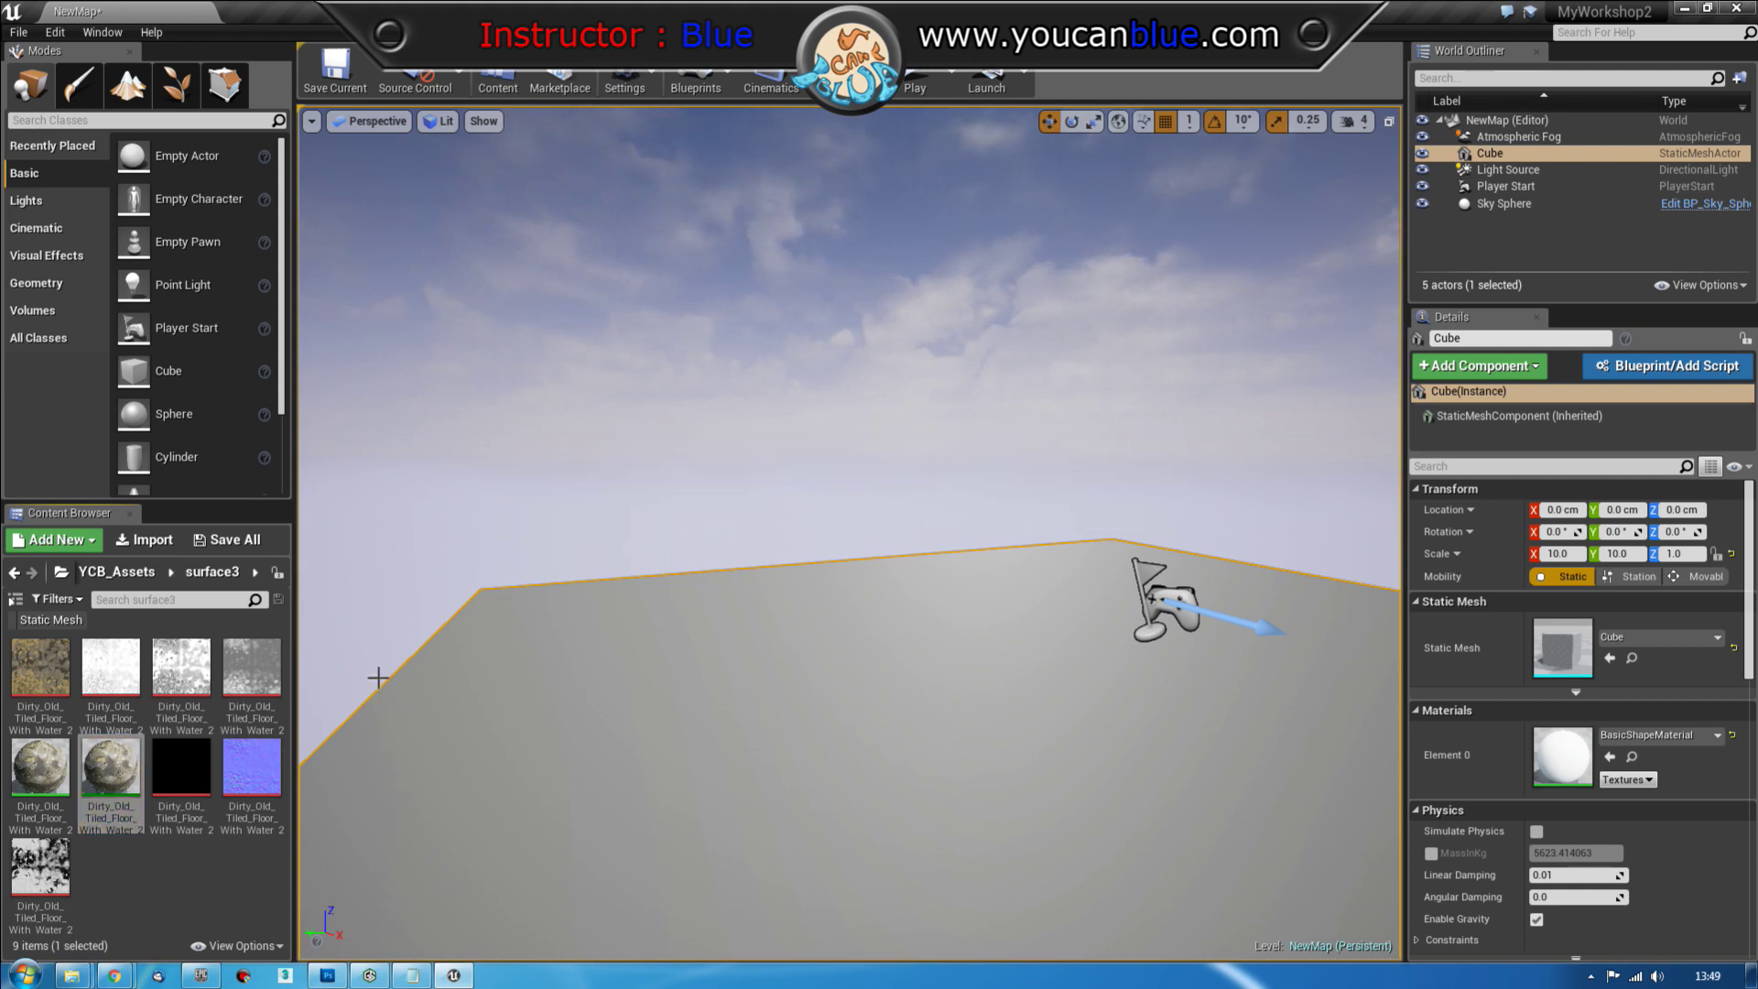
Open the new material instance and preview it on a plane, examining the displaced surface from several angles
right_drag(849, 640, 831, 746)
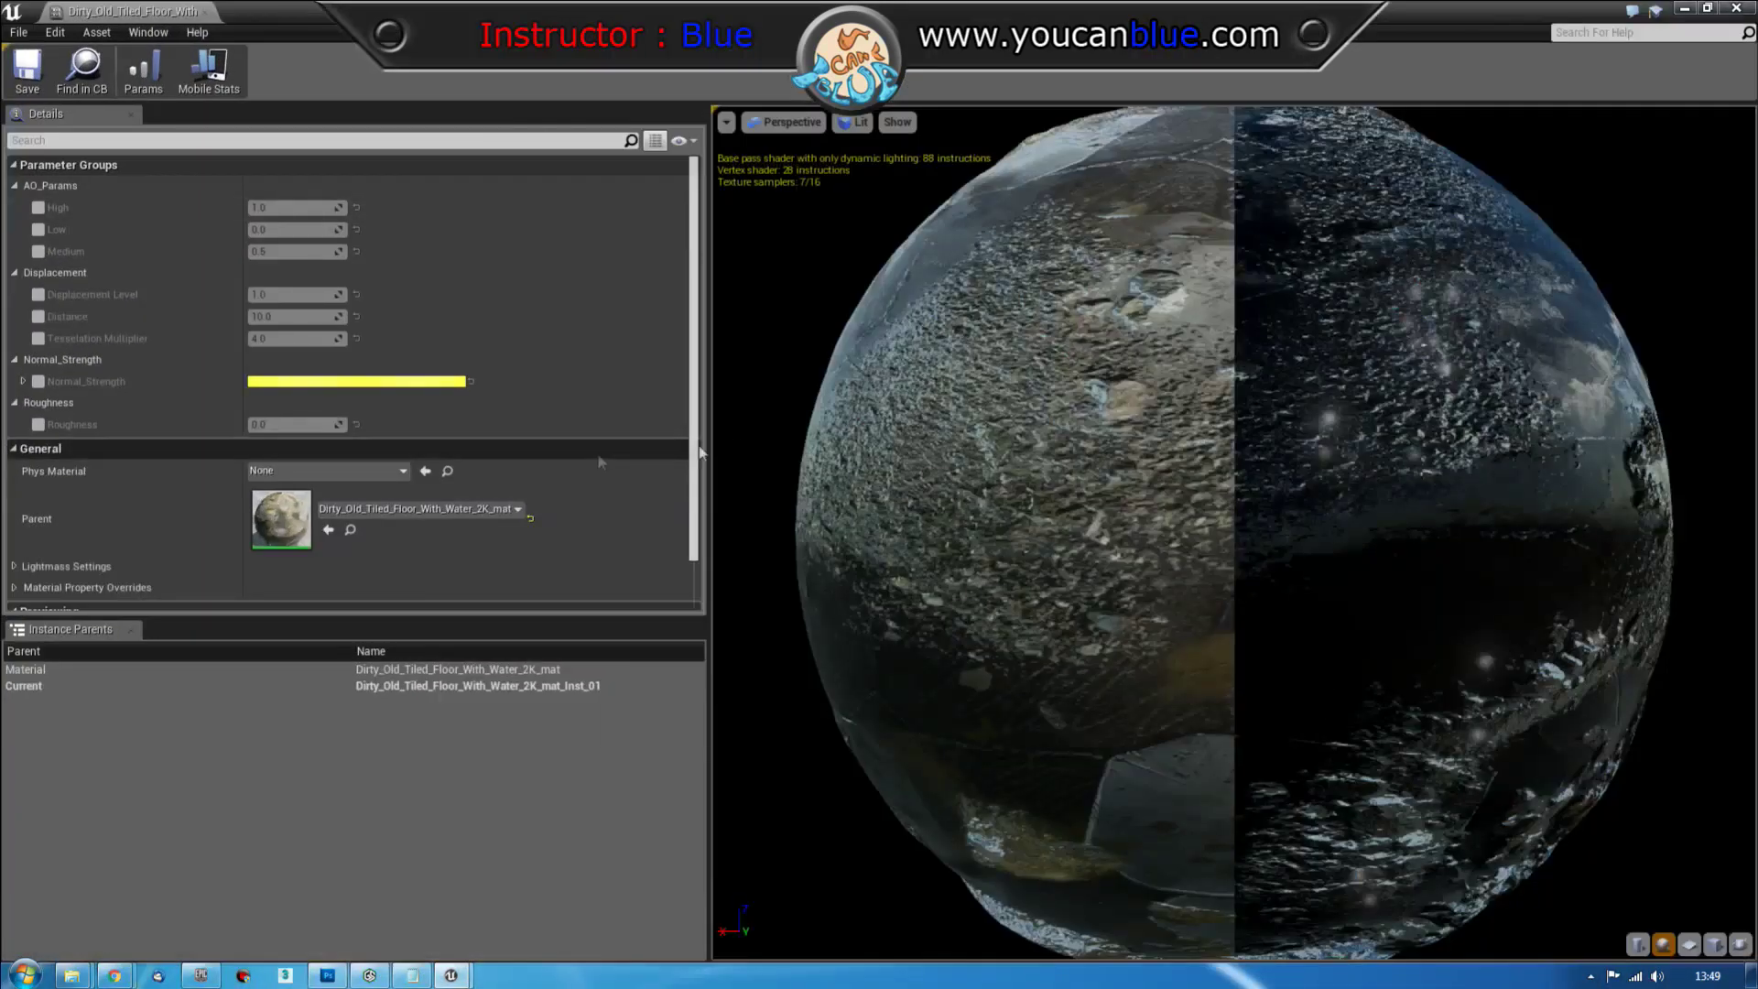
drag(870, 458, 1099, 522)
scroll(972, 454, down, 3)
scroll(972, 454, up, 1)
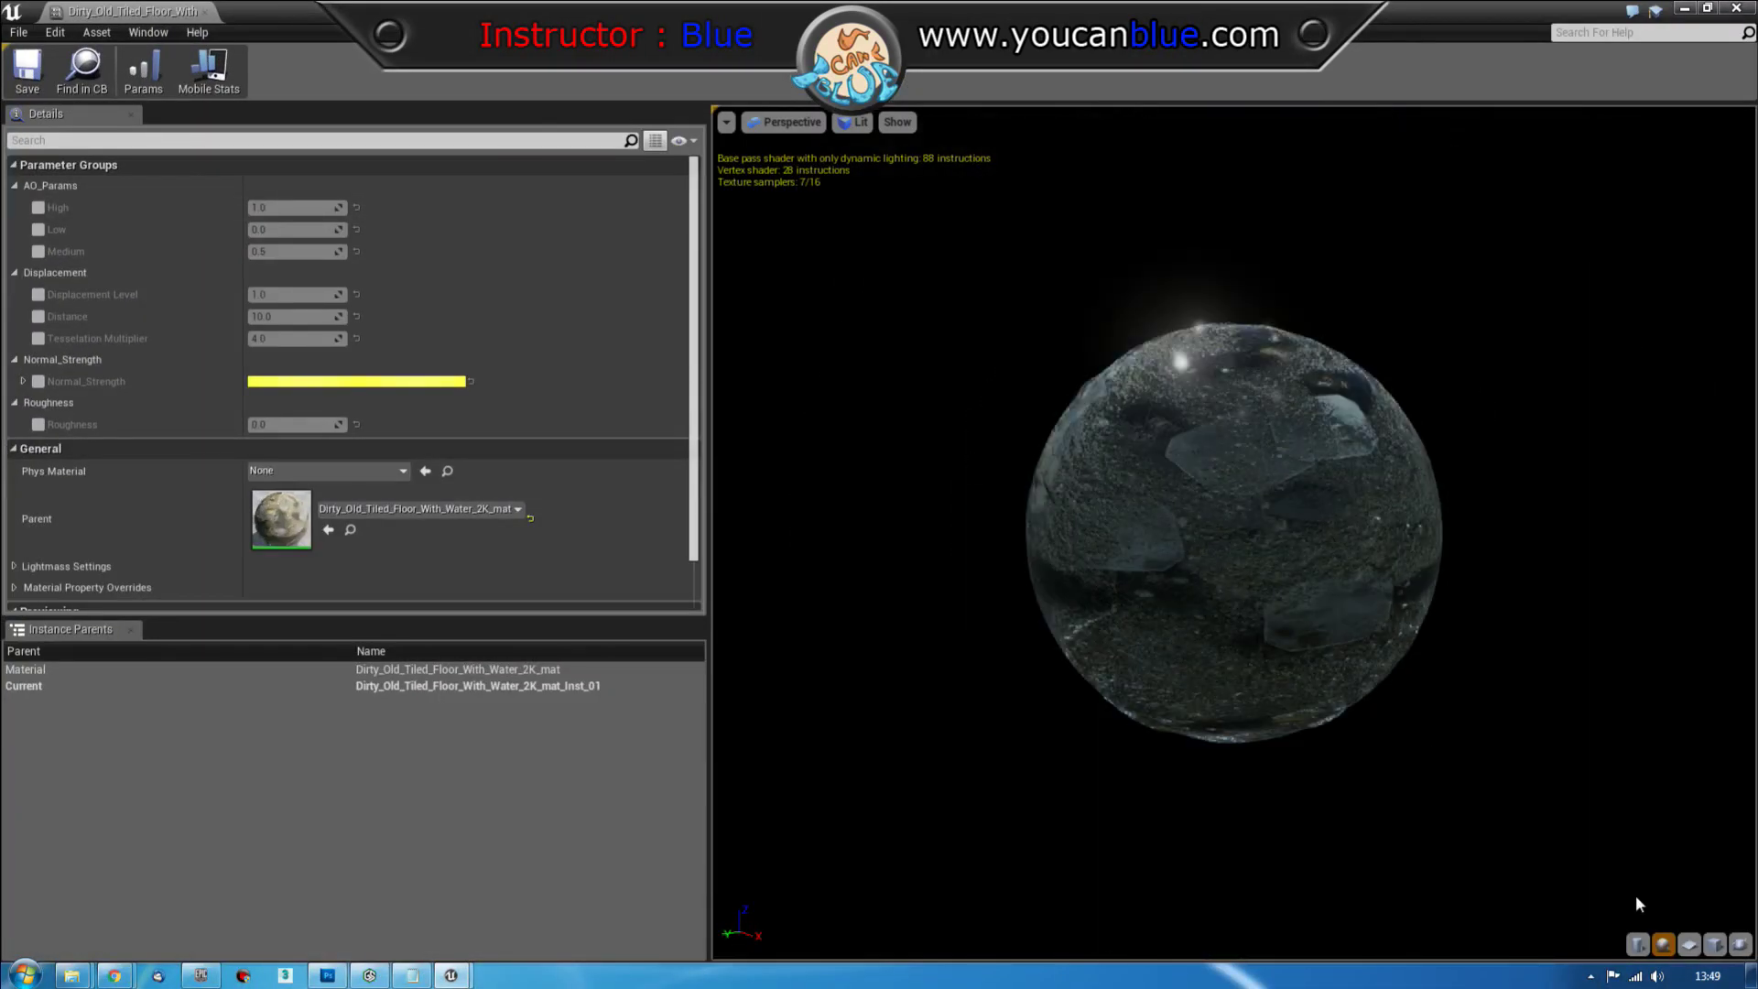
click(1692, 947)
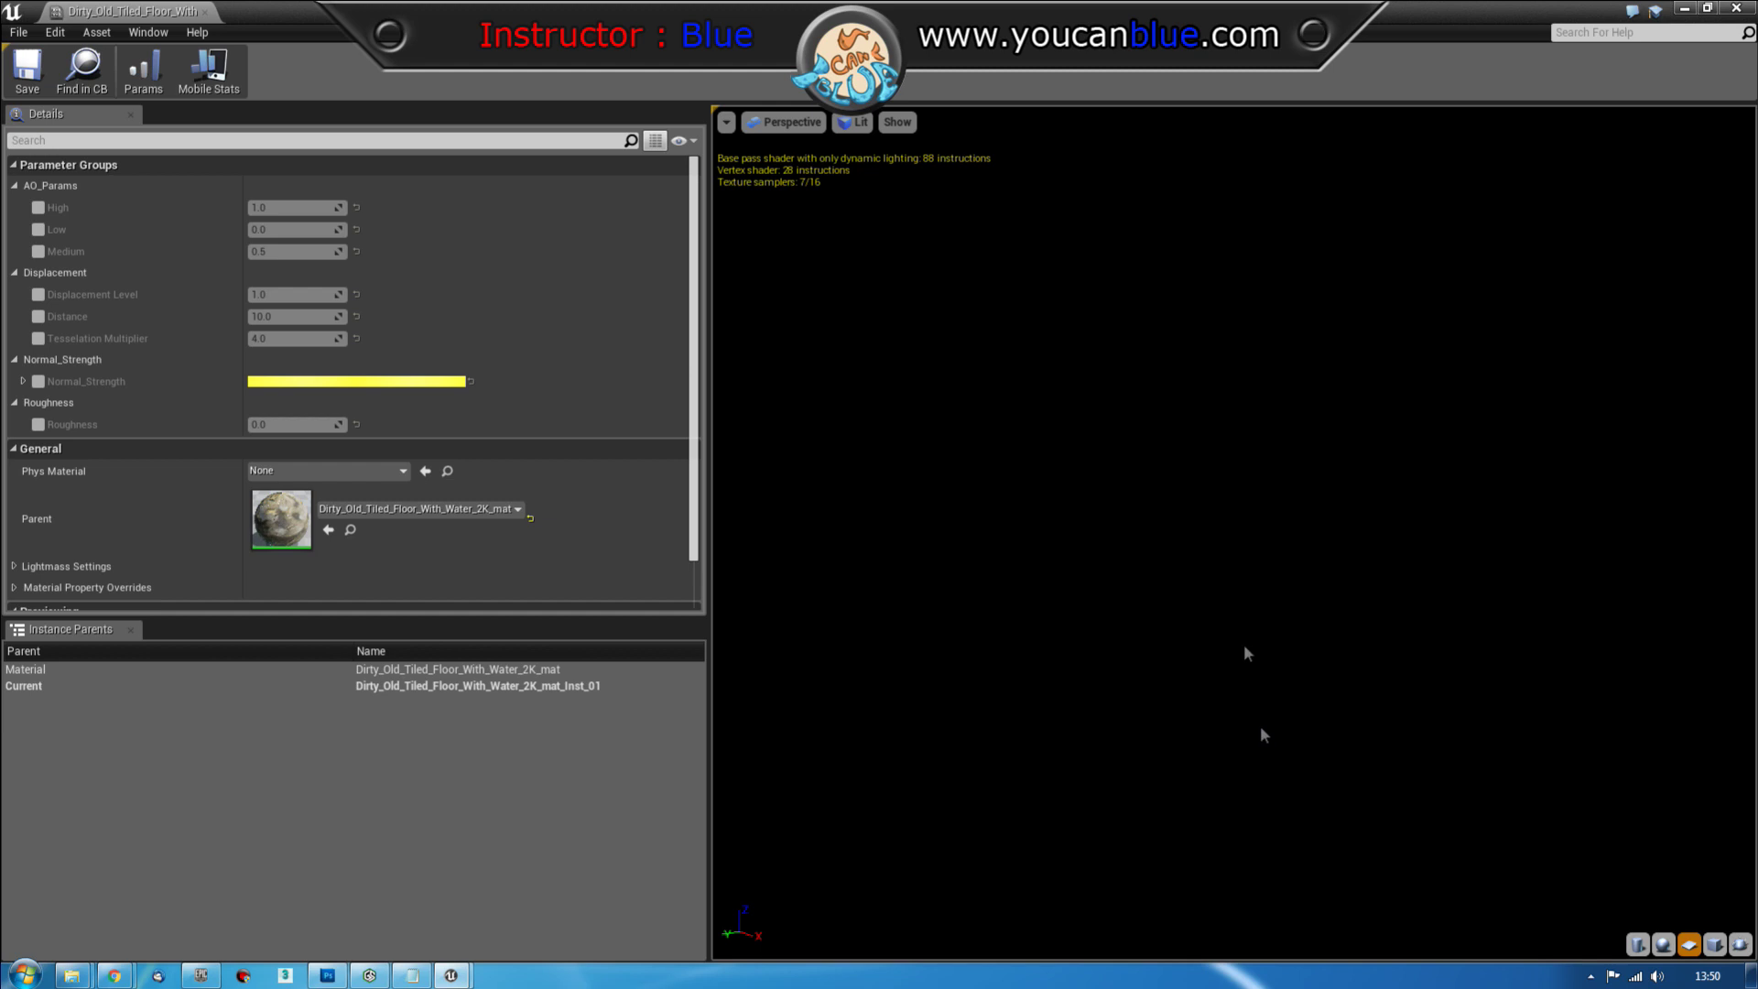
drag(1263, 734, 1181, 641)
drag(1175, 745, 1244, 544)
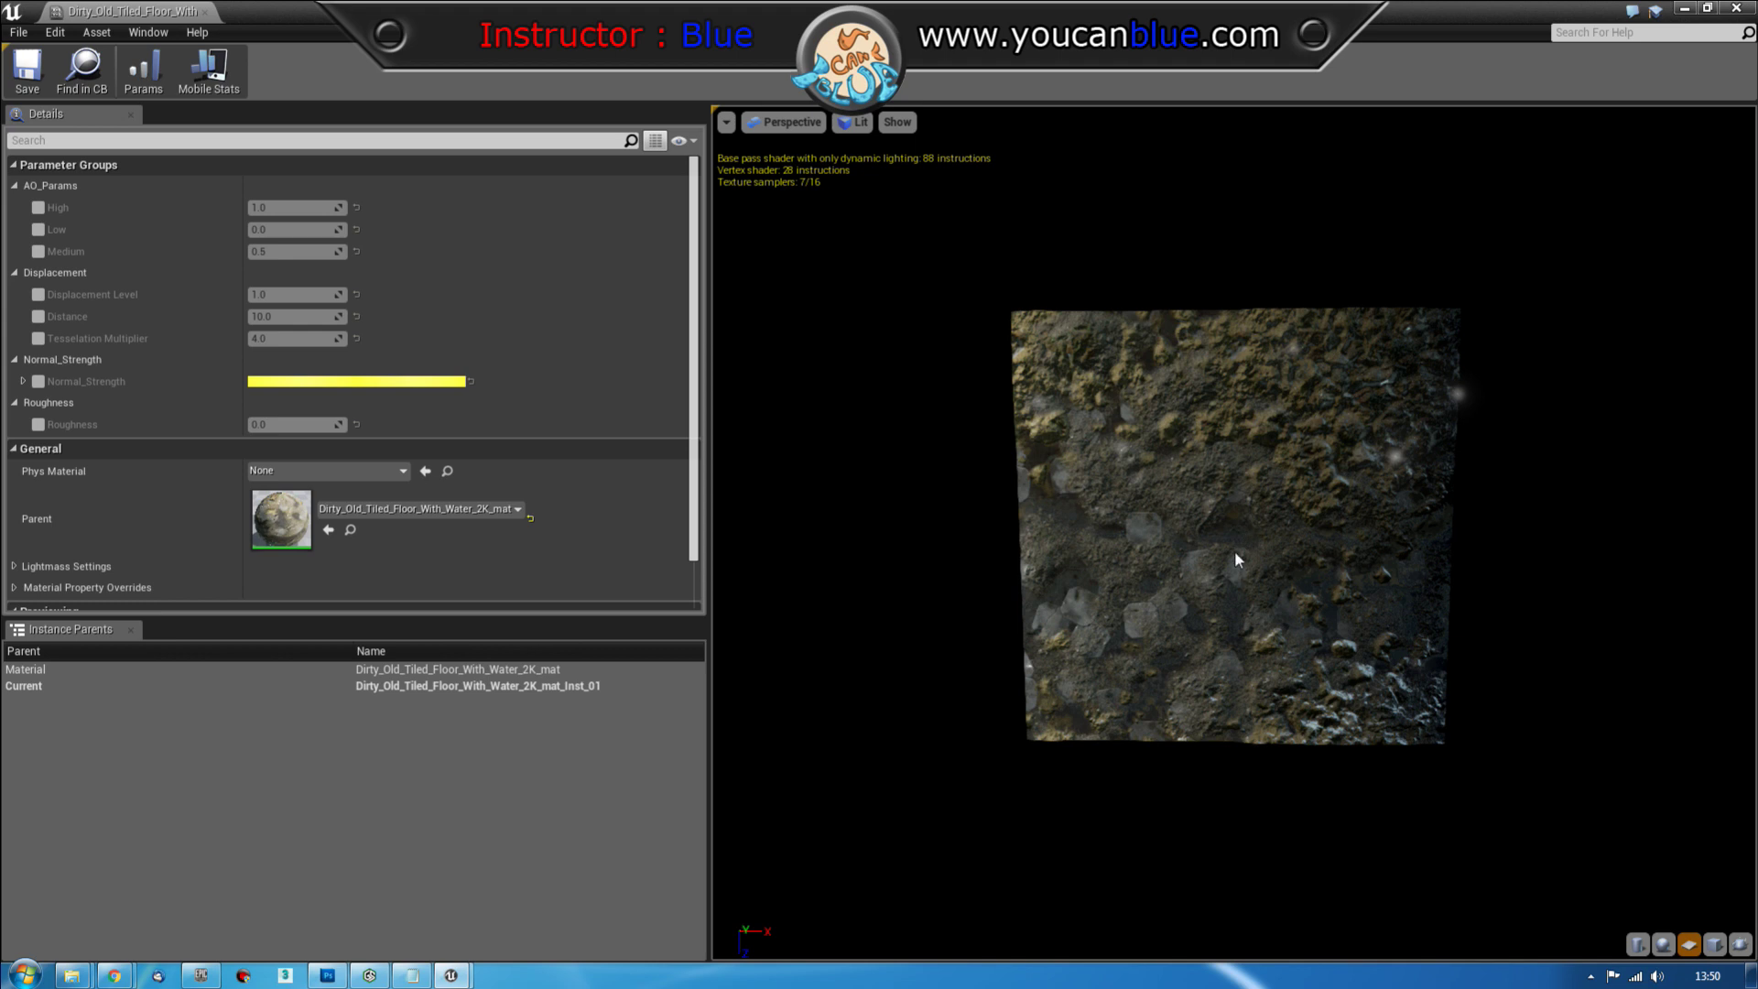
drag(1101, 654, 1216, 623)
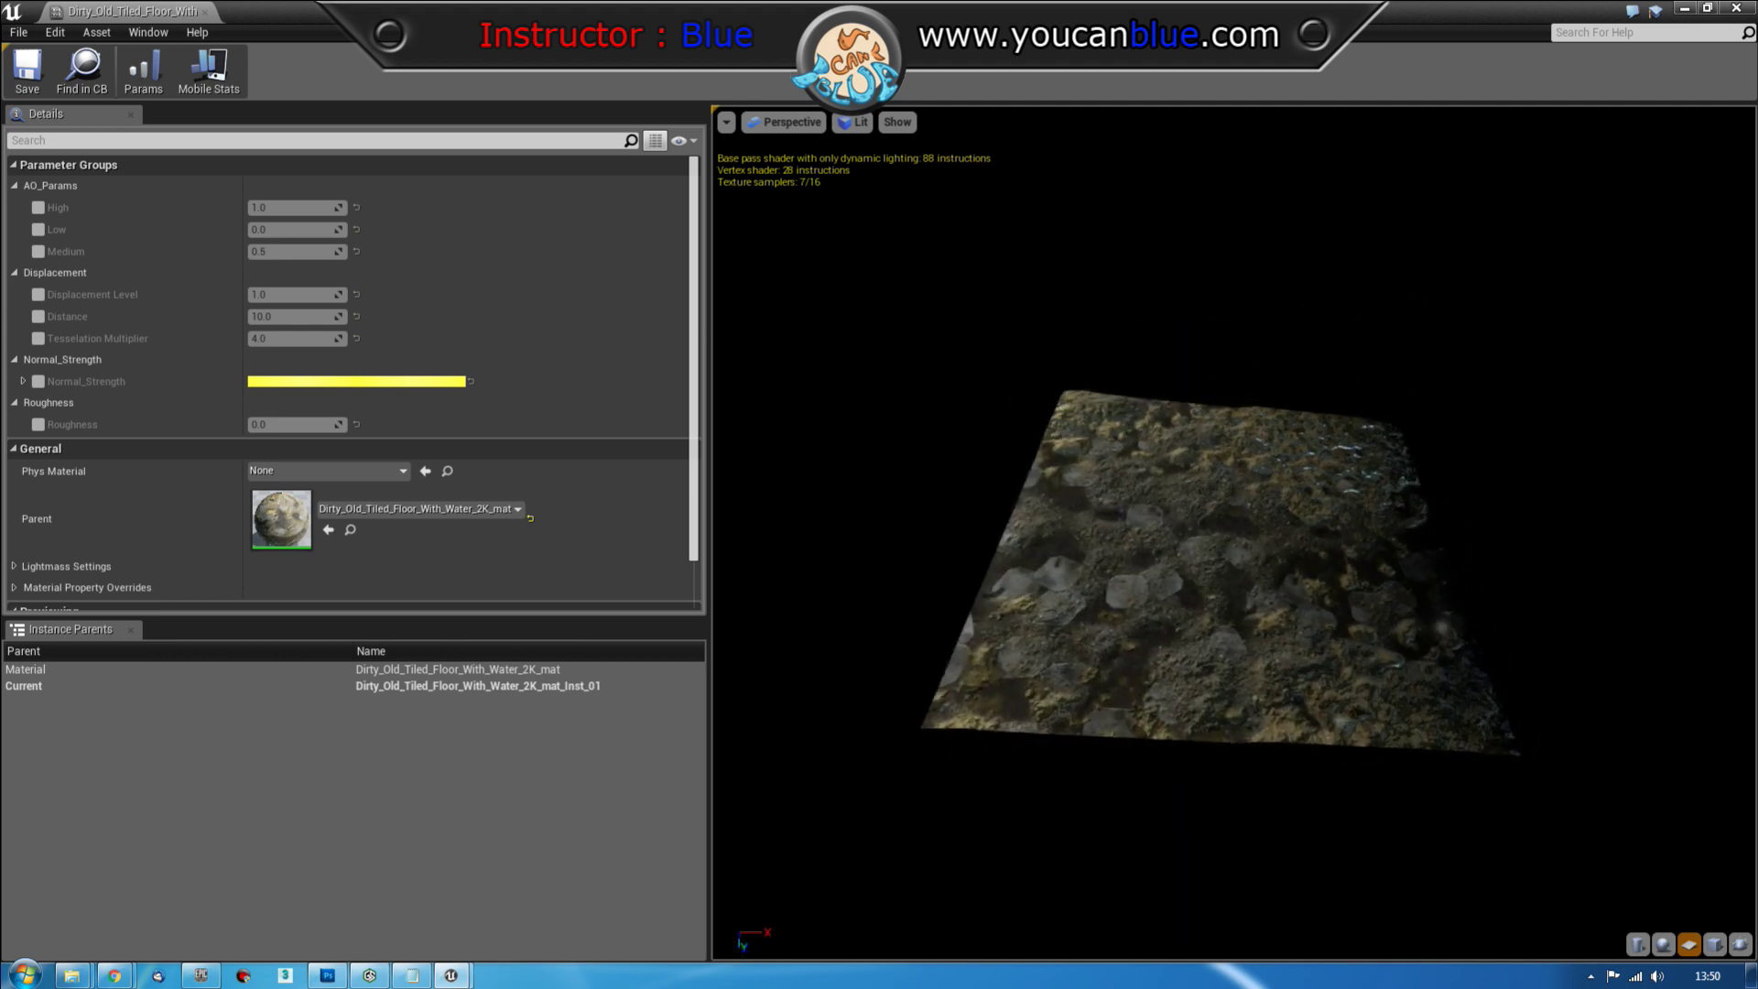
In the parent floor material, connect the lower Texture Sample's output to the lower 3PointLevels Texture input, save, and inspect the sphere preview
drag(393, 11, 660, 45)
double_click(40, 767)
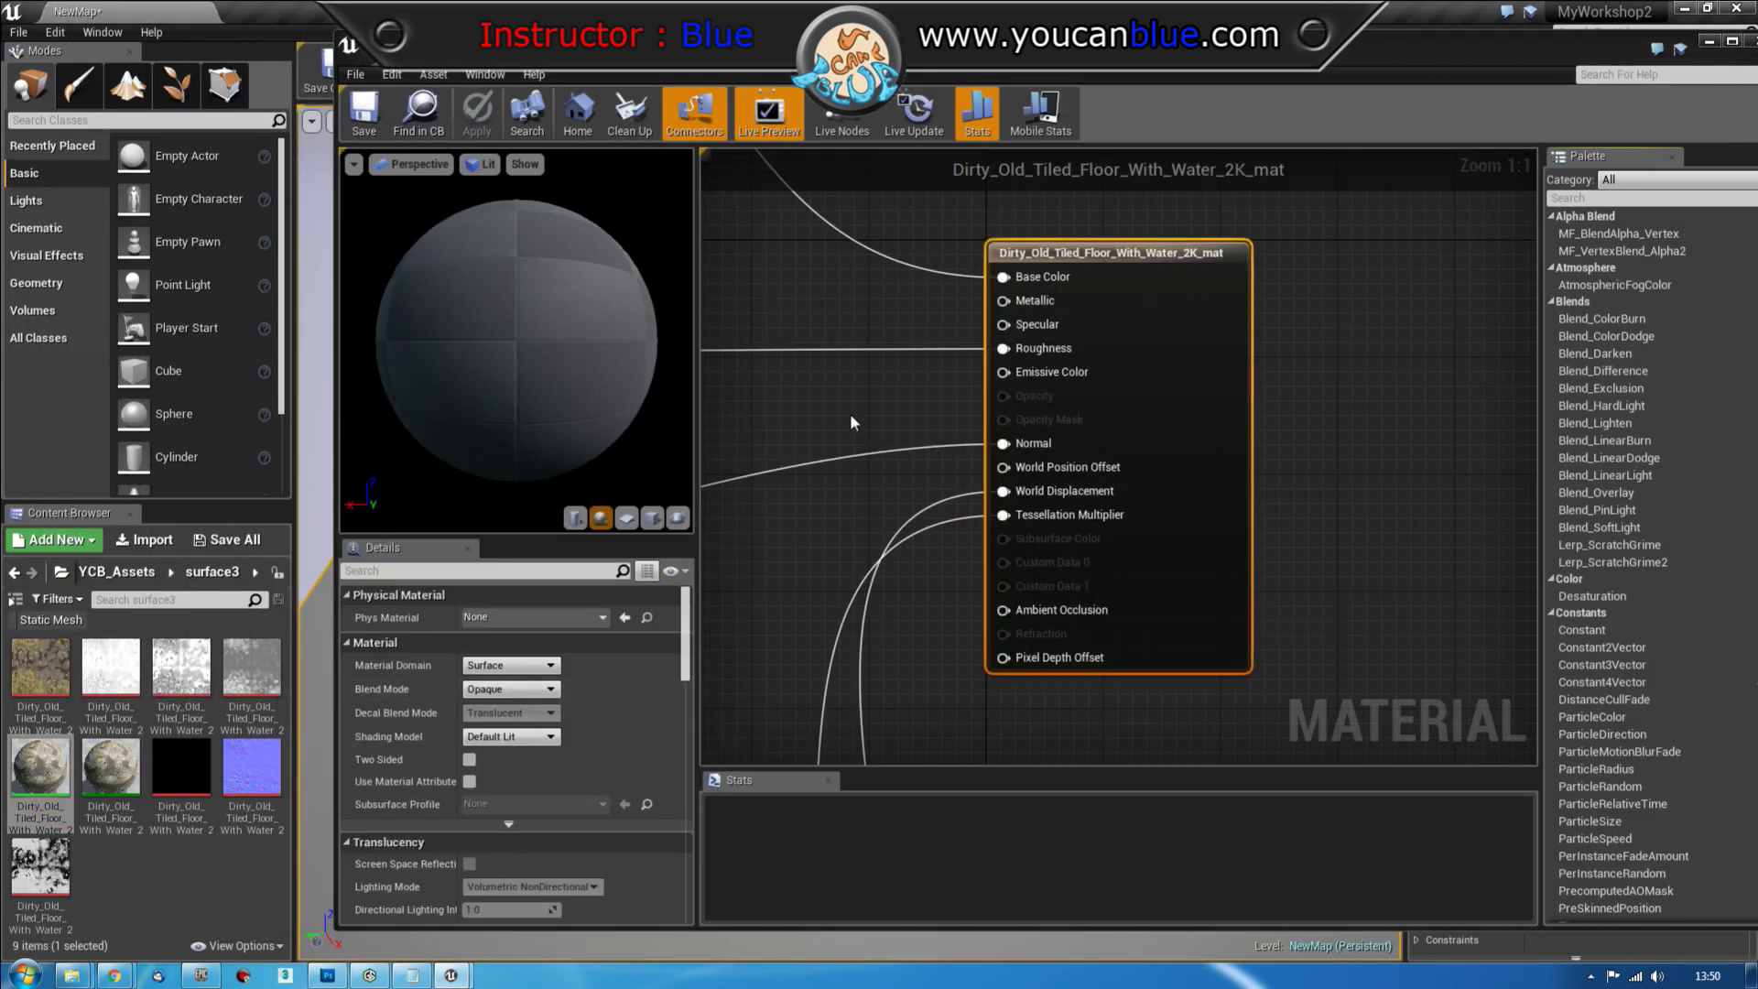
right_drag(850, 414, 1428, 694)
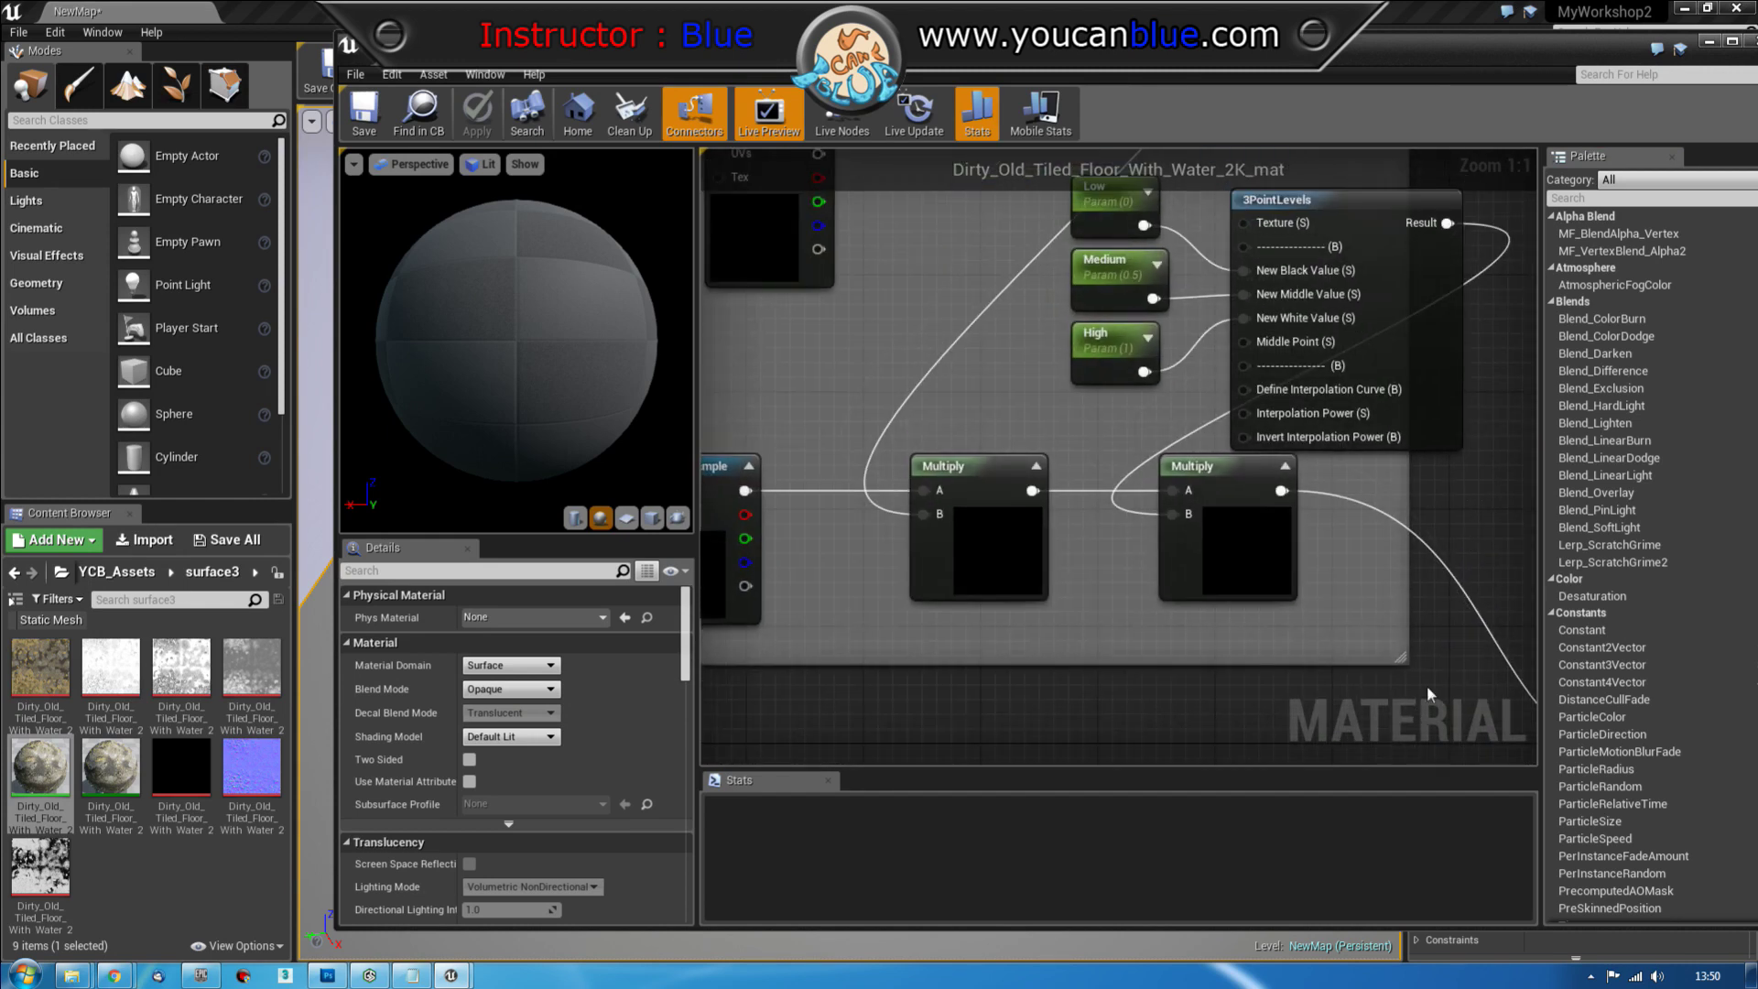
right_drag(1269, 396, 1259, 549)
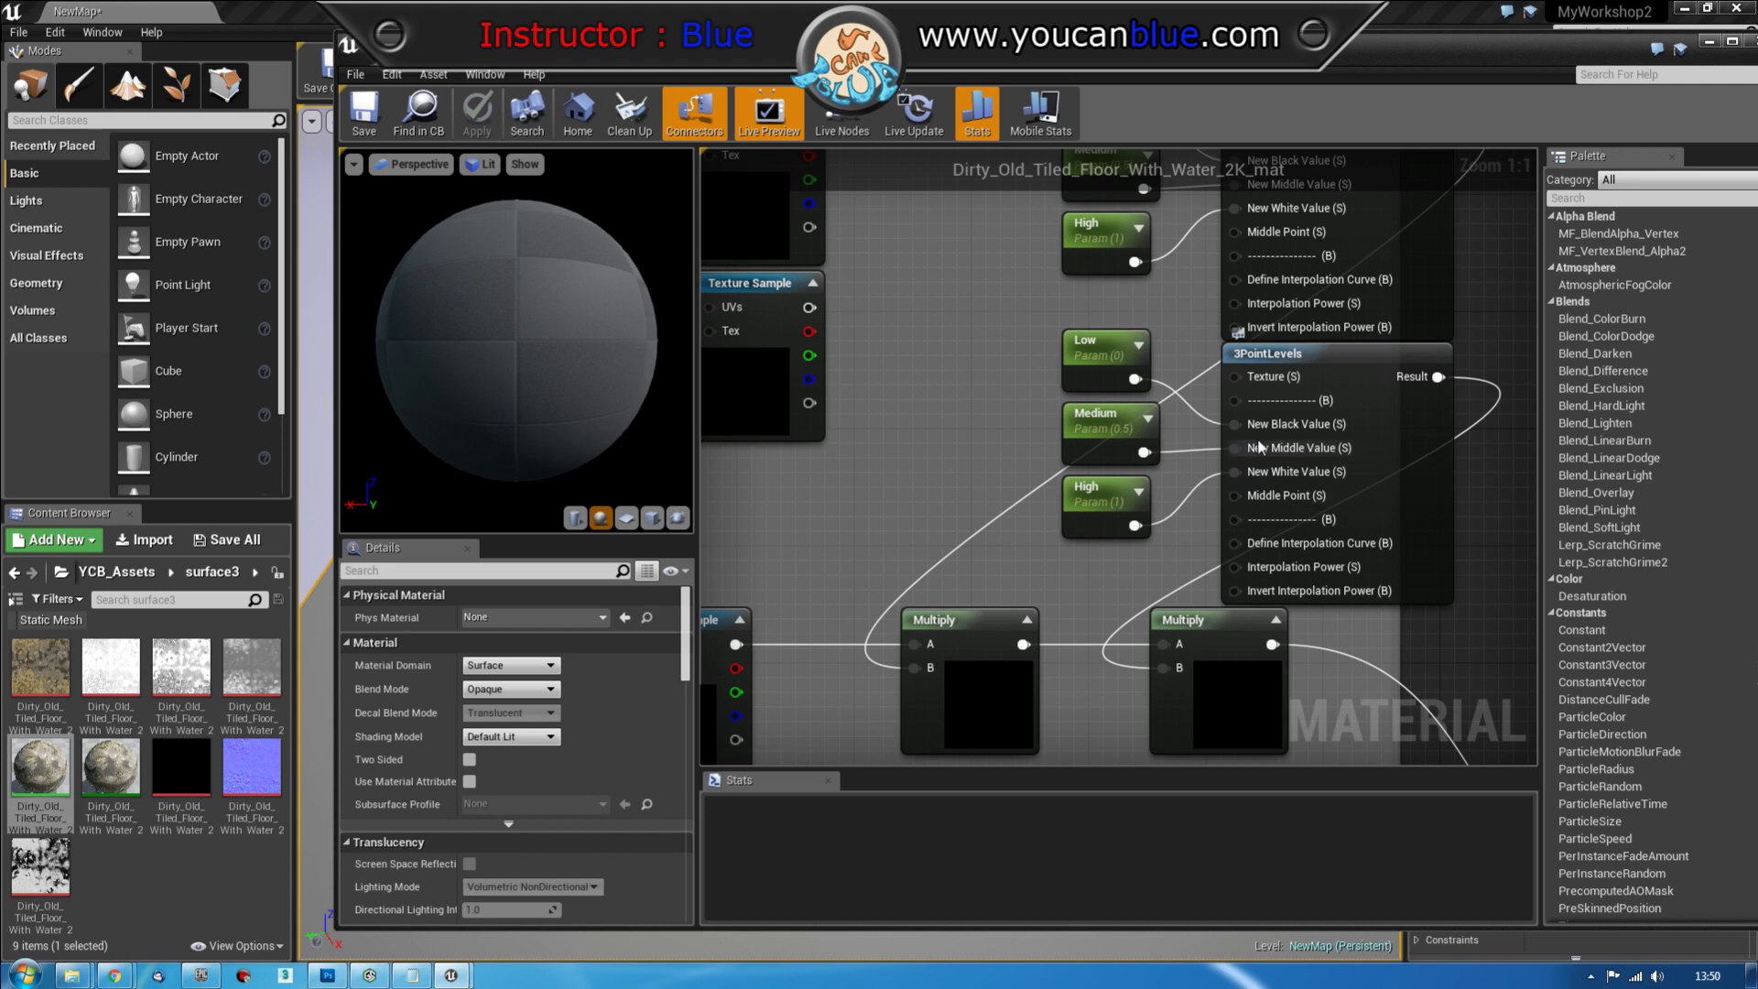
right_drag(998, 388, 1022, 545)
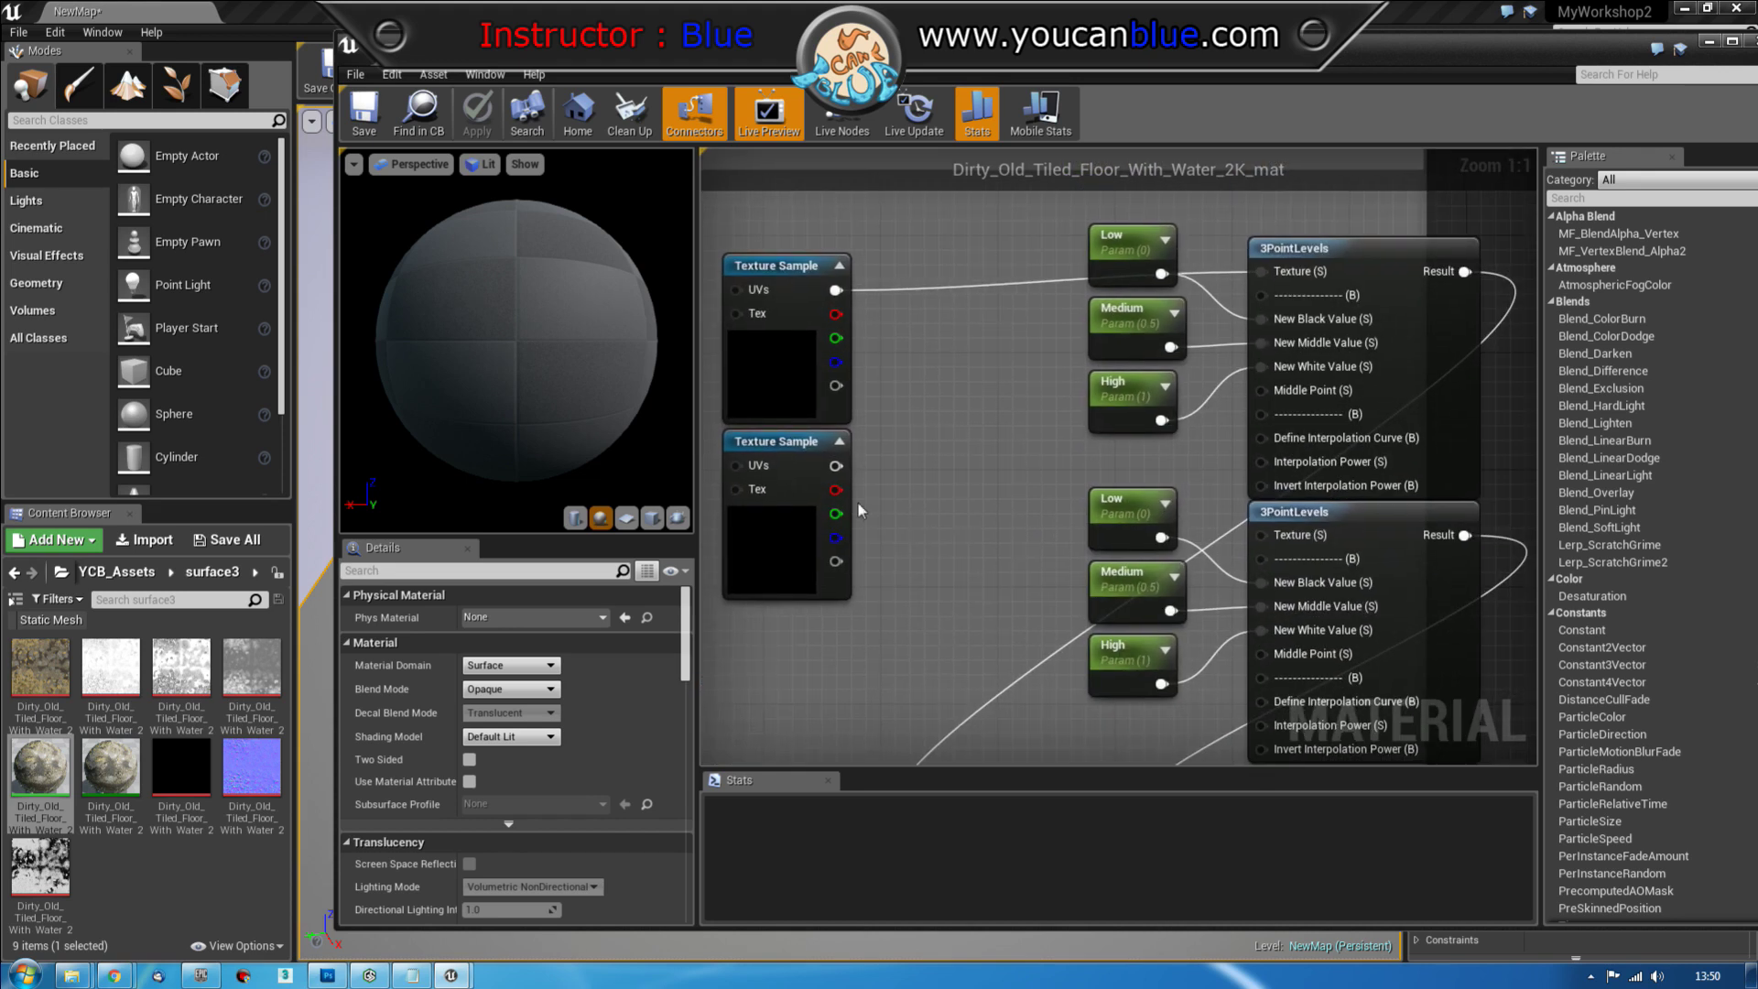
drag(836, 465, 1259, 542)
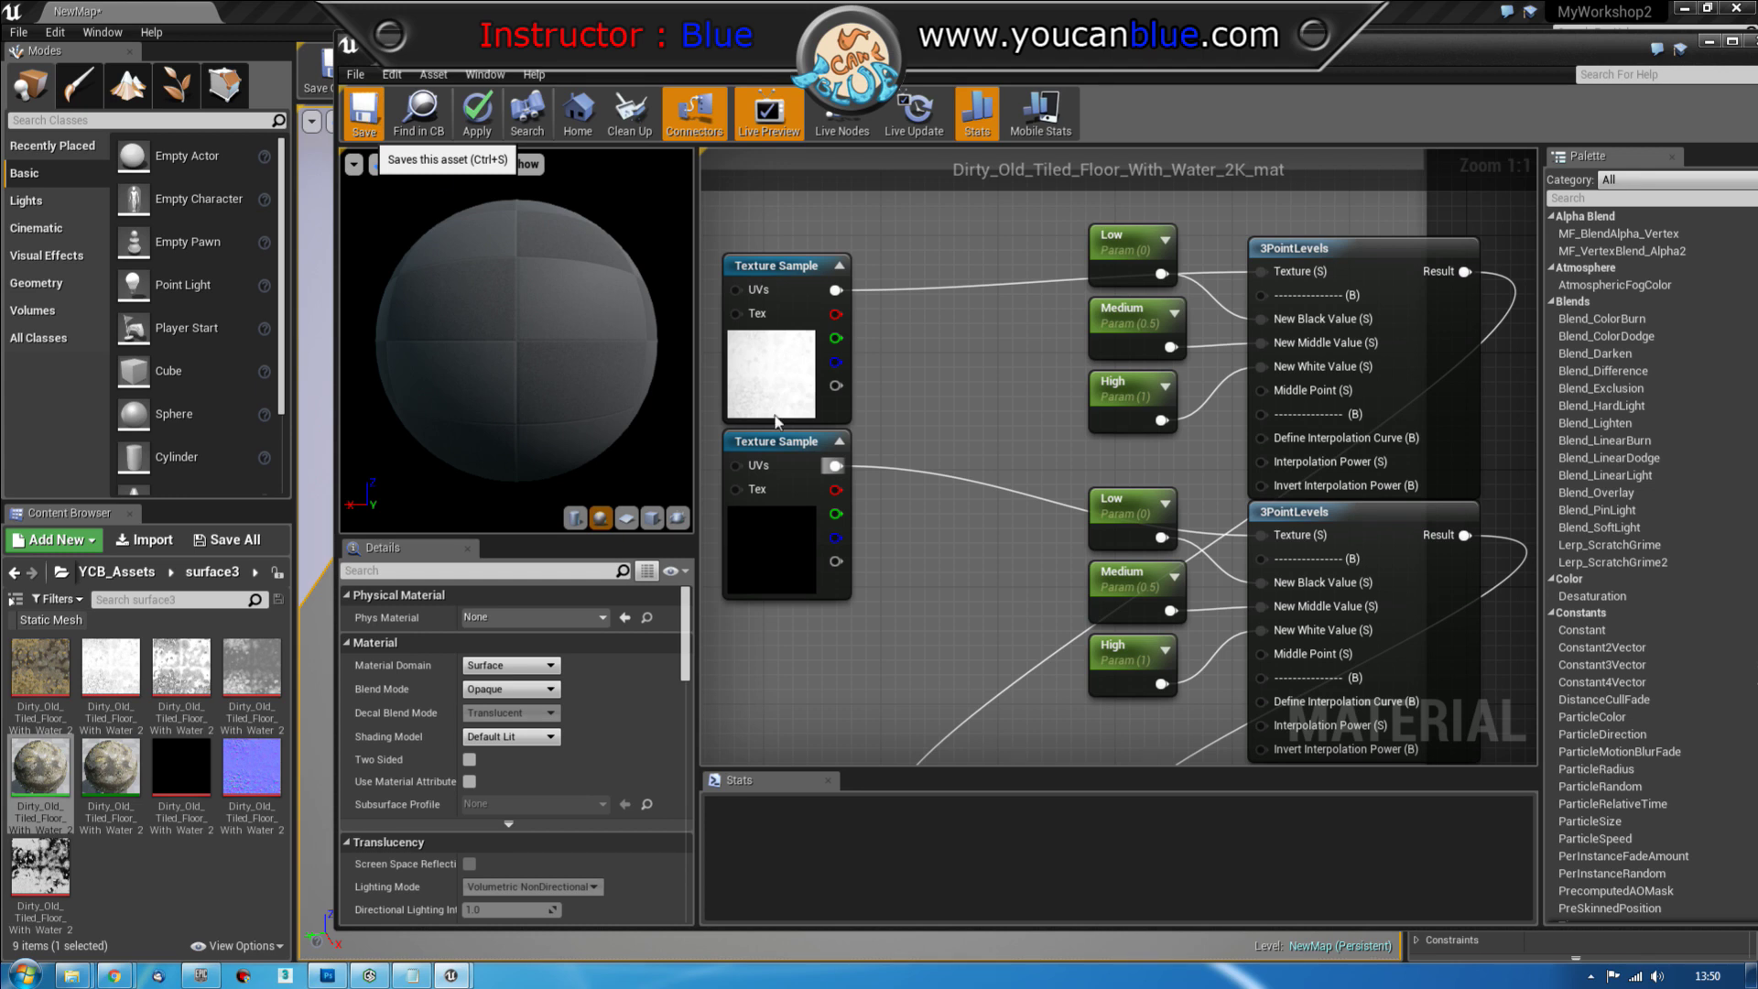
key(ctrl+s)
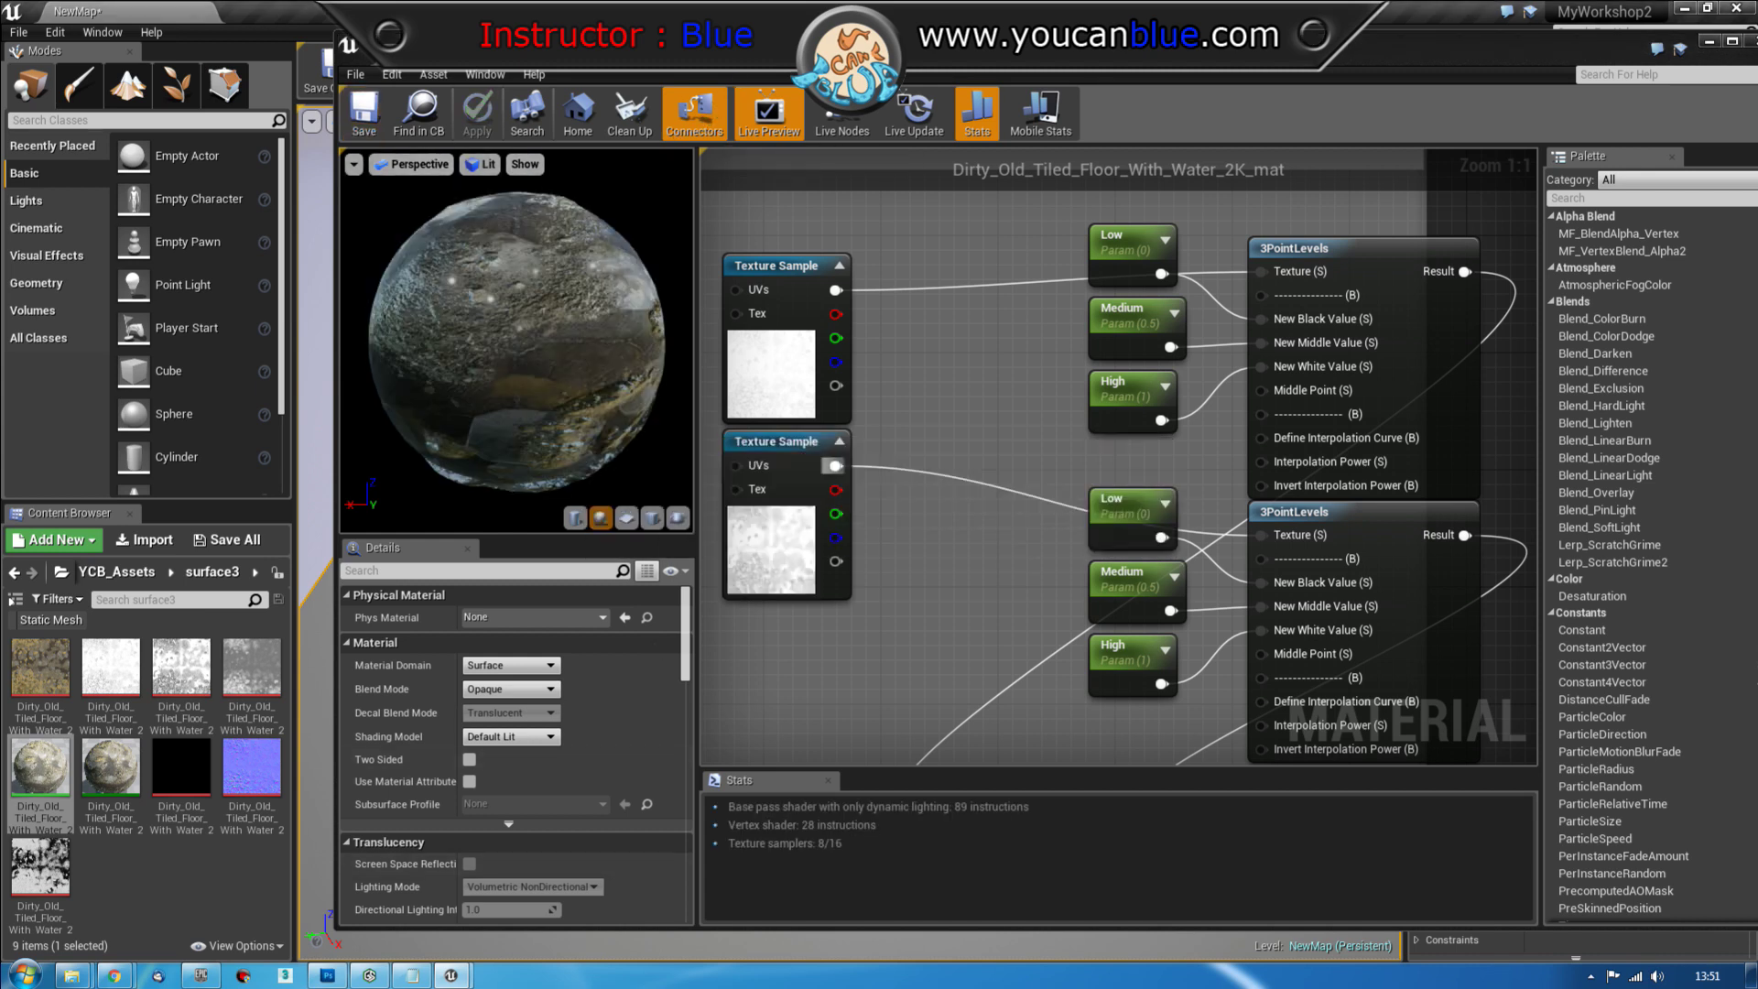
drag(473, 311, 357, 301)
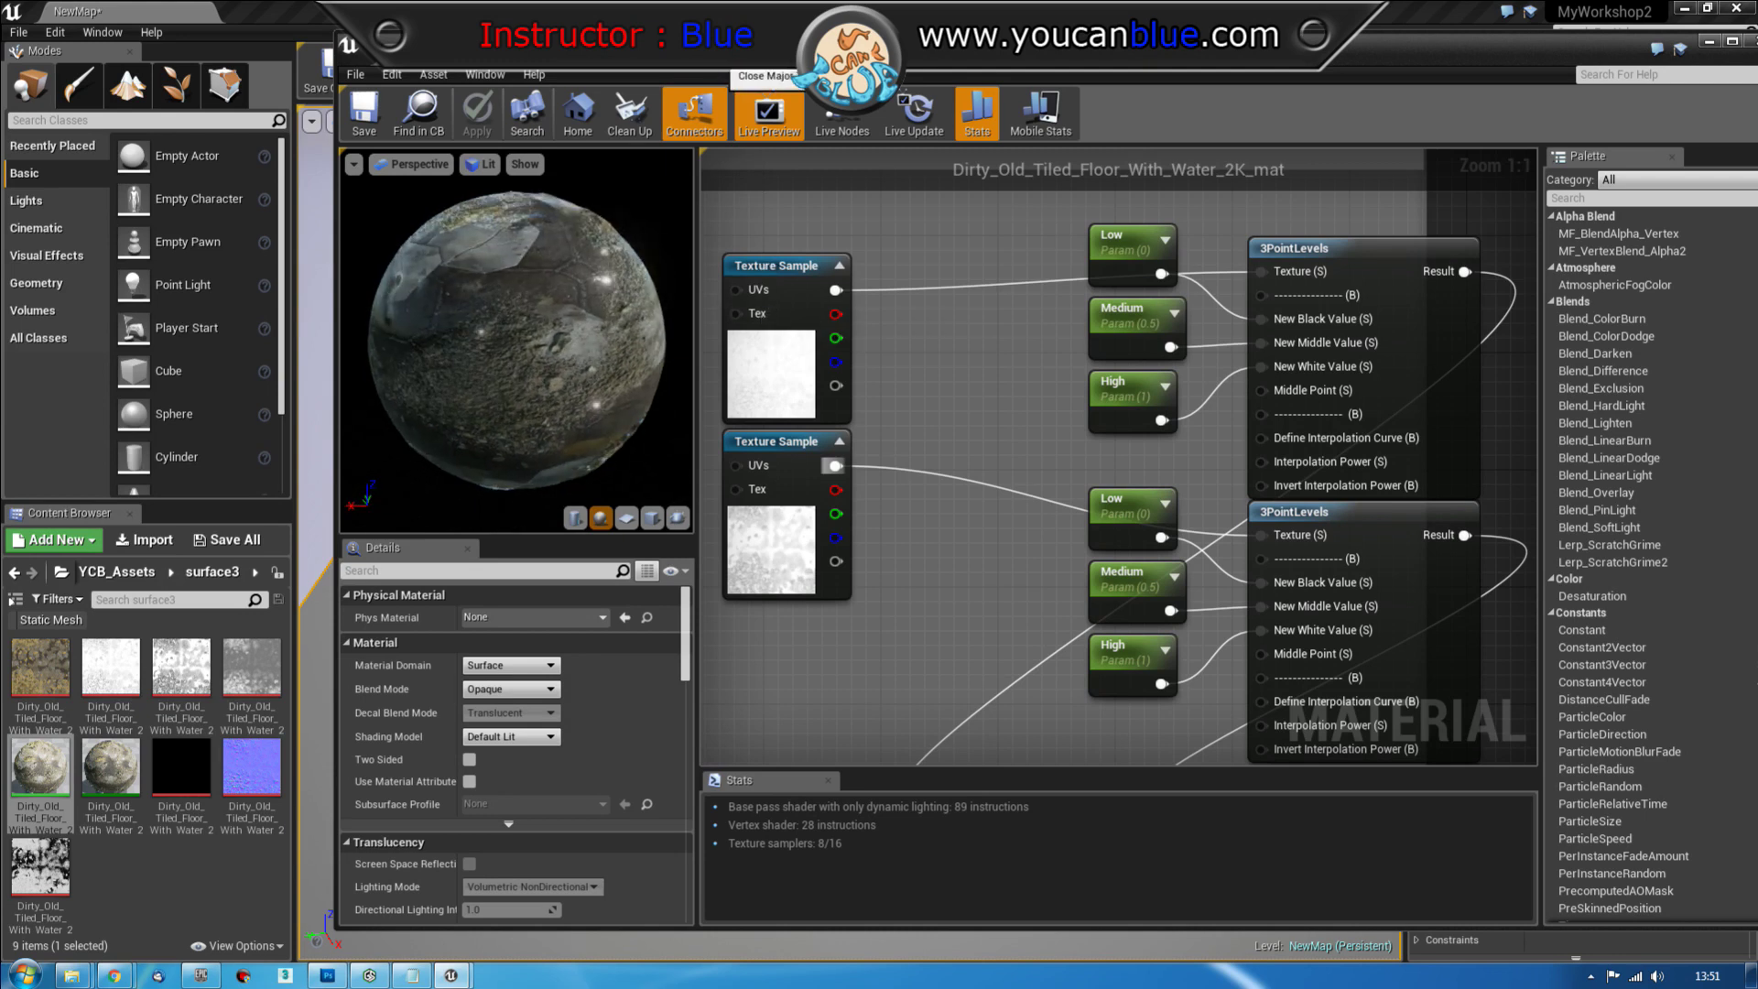
Close the parent material, enlarge the instance's preview area, and review its plane preview and parameter groups
click(723, 50)
drag(1309, 571, 1309, 495)
drag(1307, 574, 1099, 496)
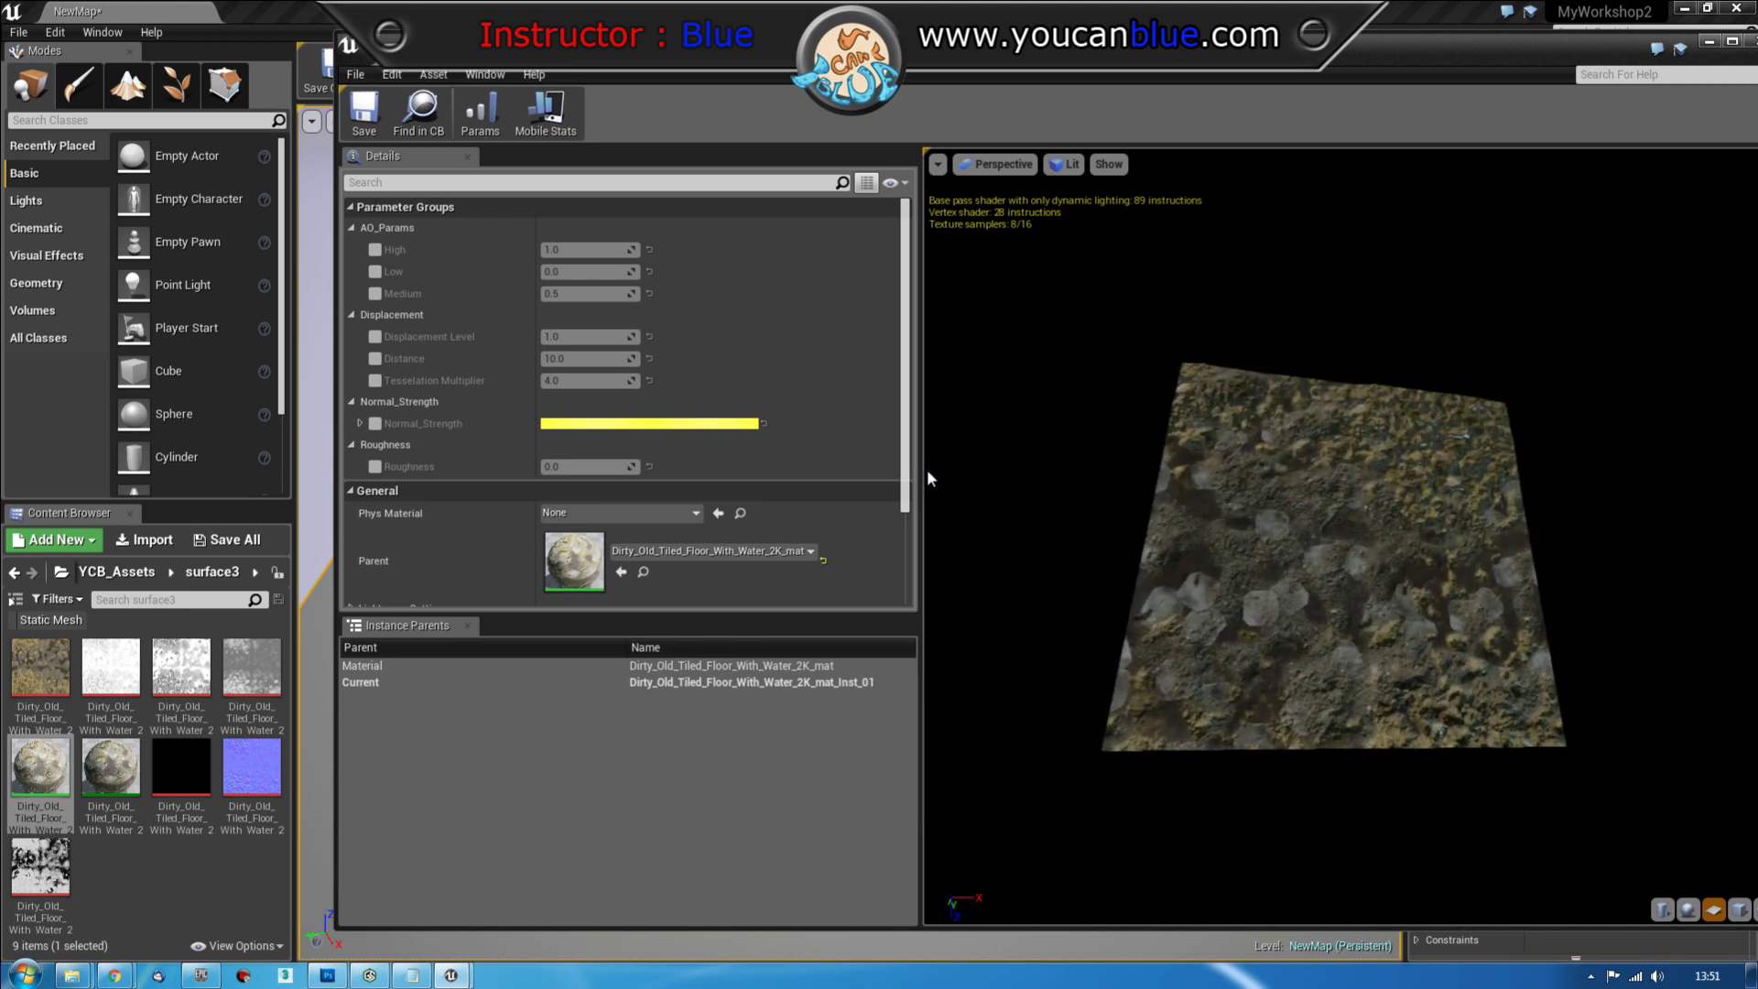
drag(921, 470, 857, 473)
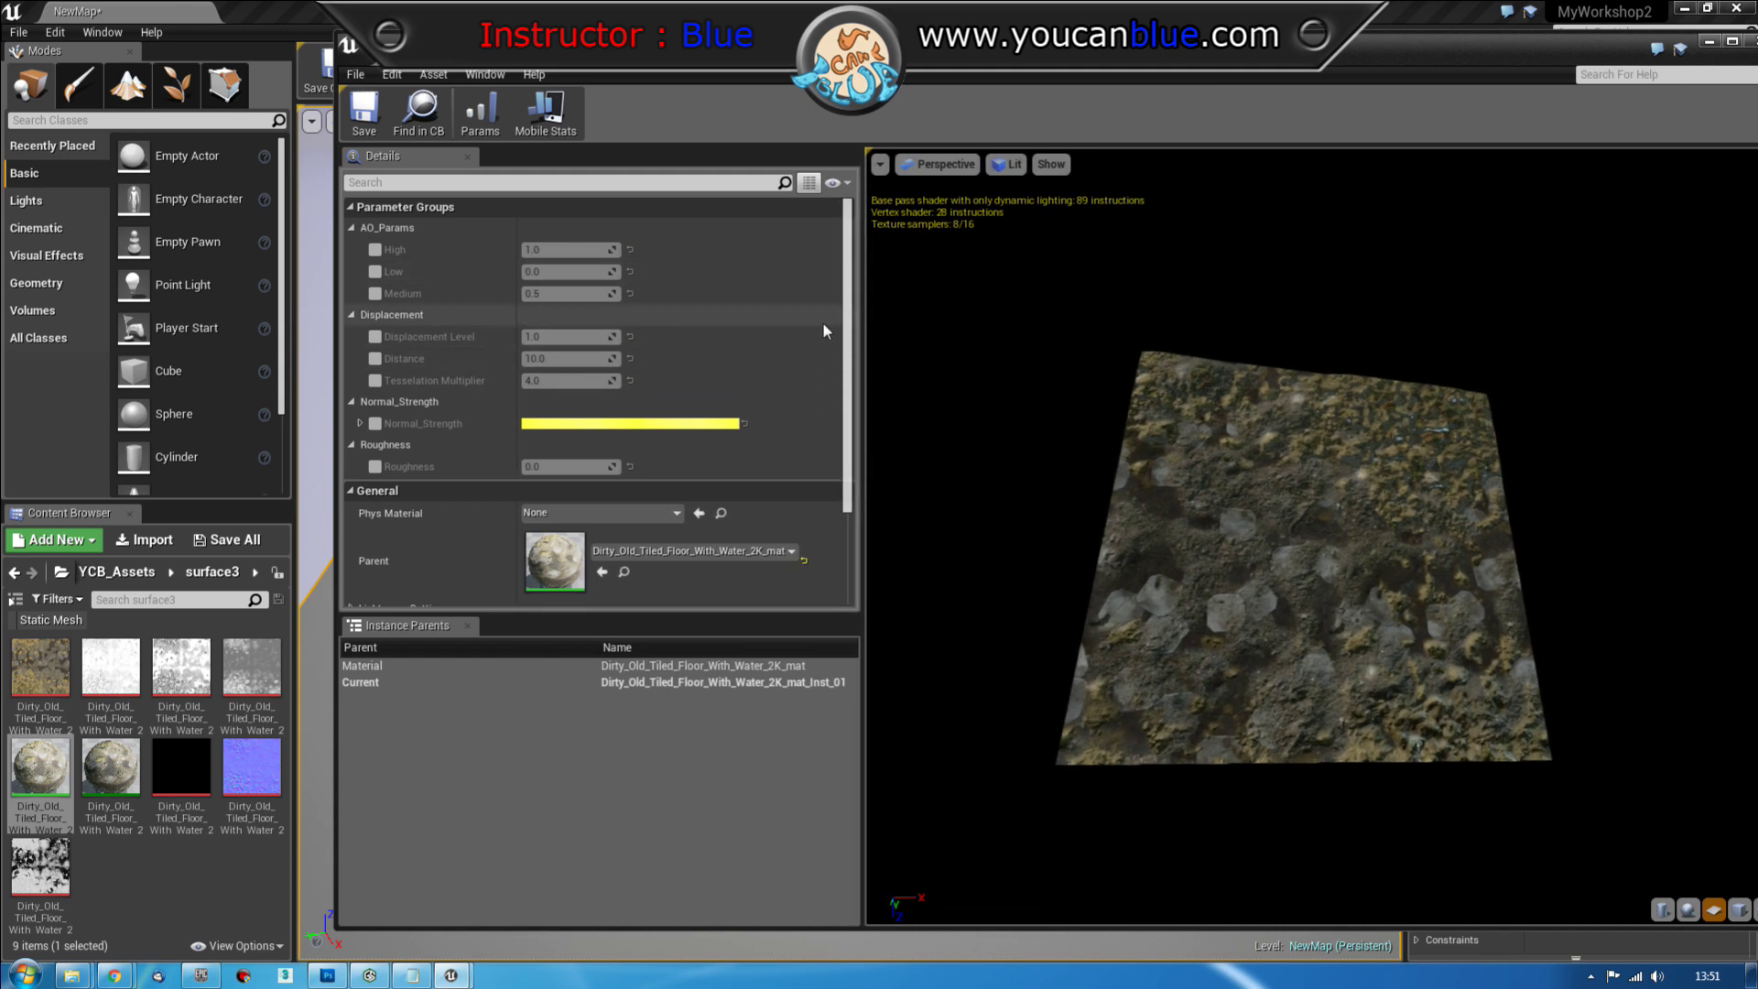
scroll(842, 394, down, 2)
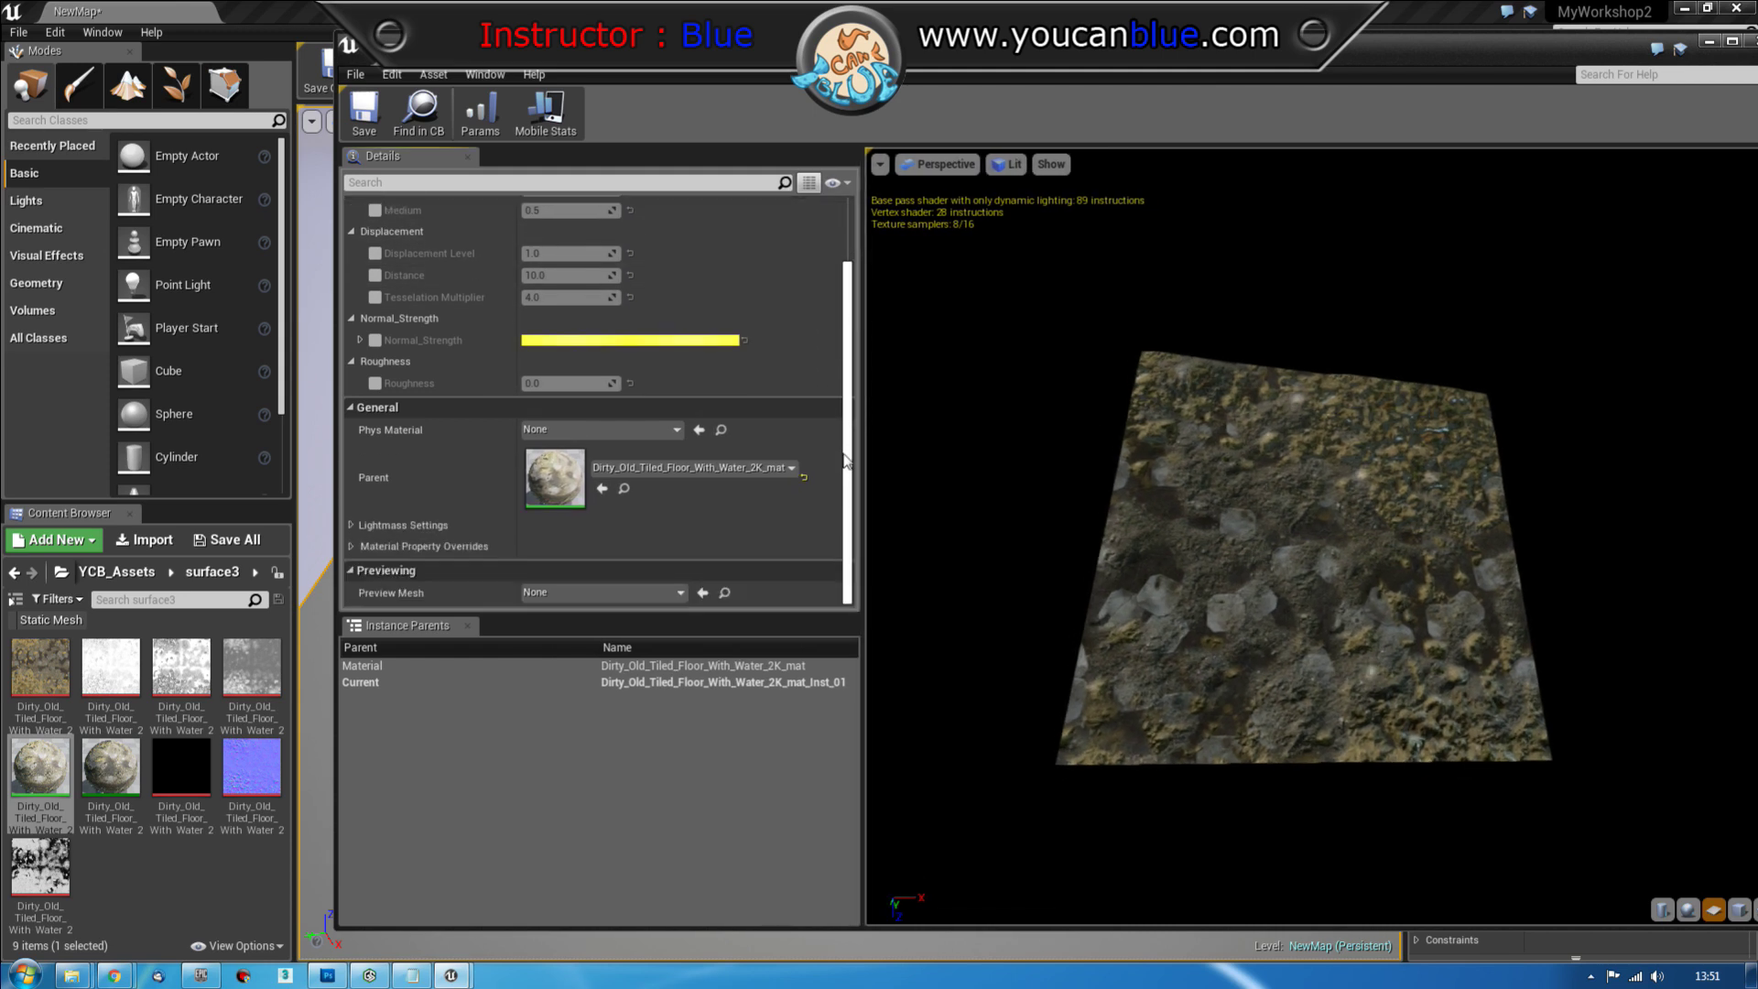
scroll(846, 455, up, 2)
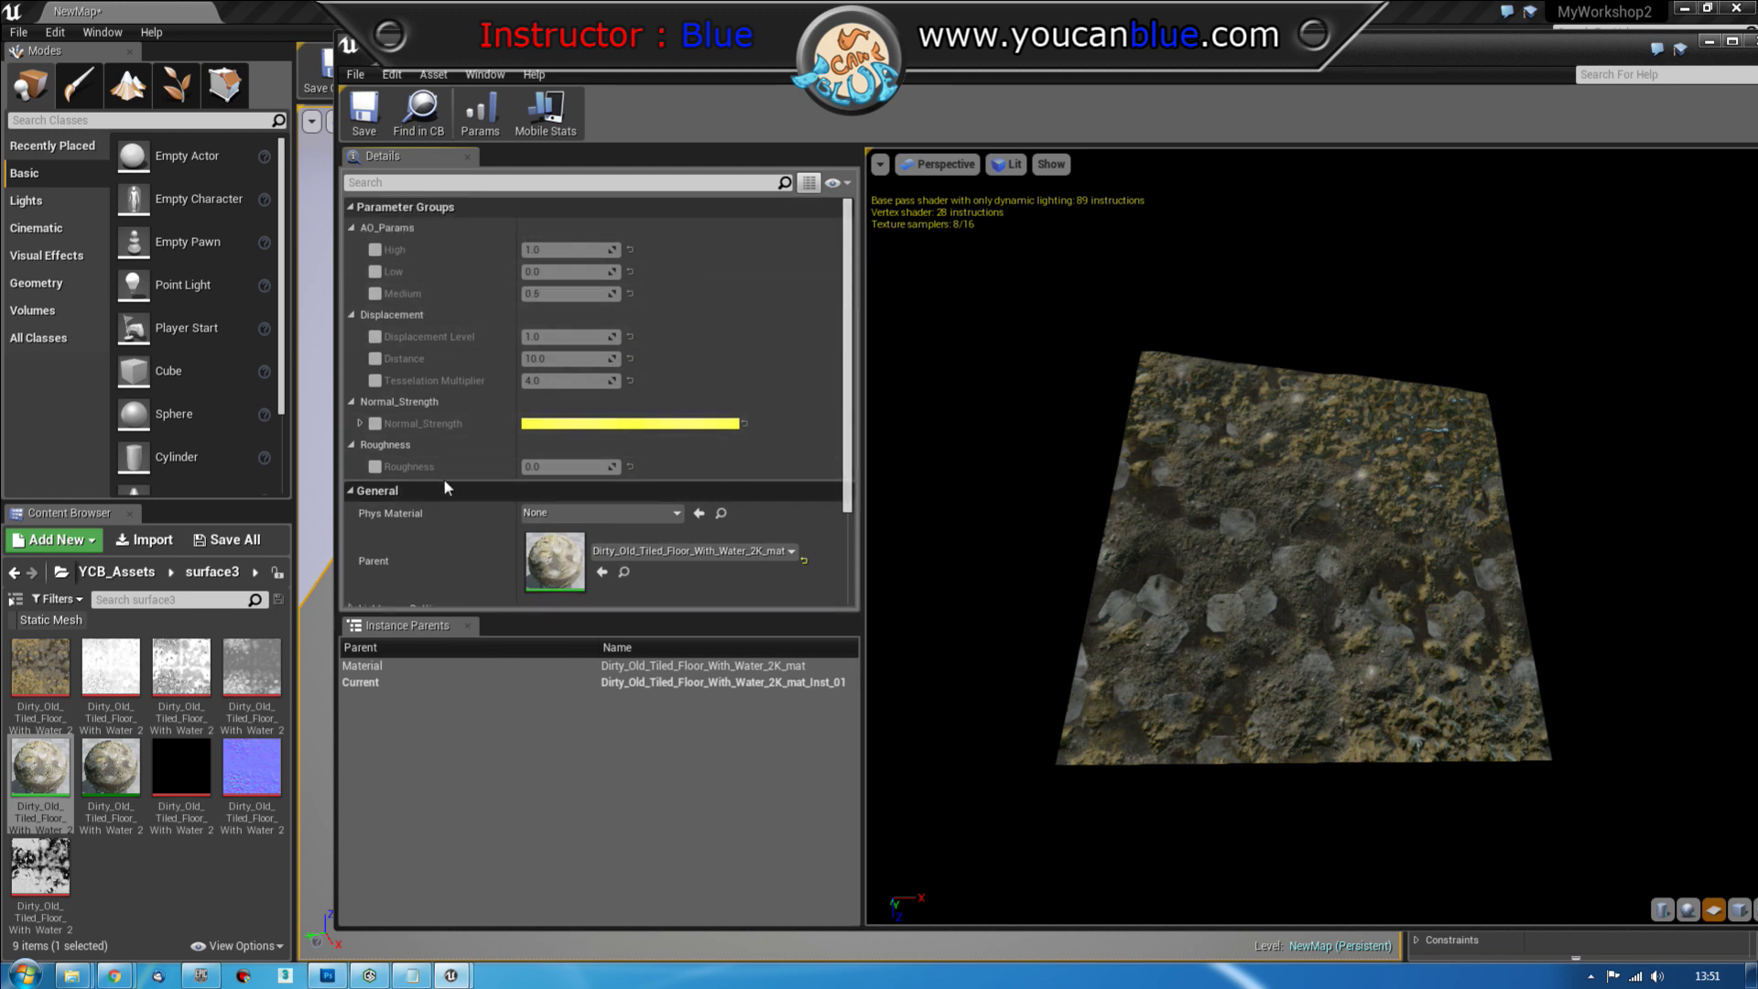
Override Normal_Strength in the instance with R 1.5, G 1.5 and B 0.25
click(375, 424)
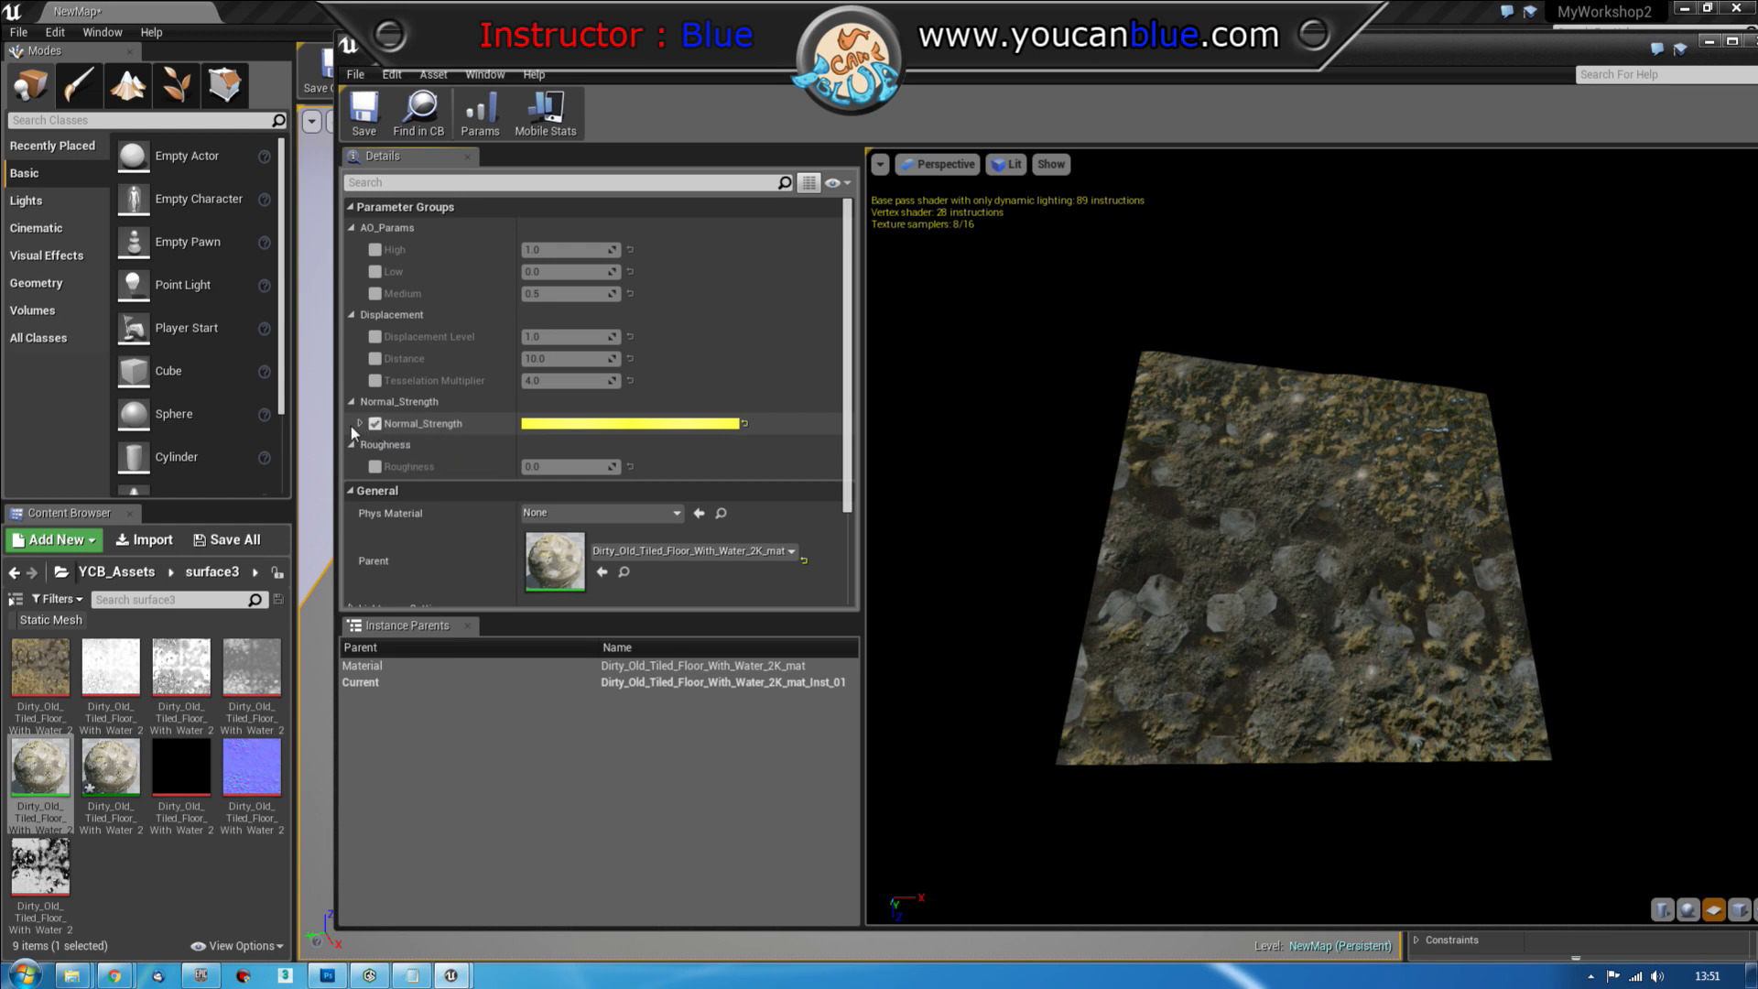
click(359, 423)
click(548, 447)
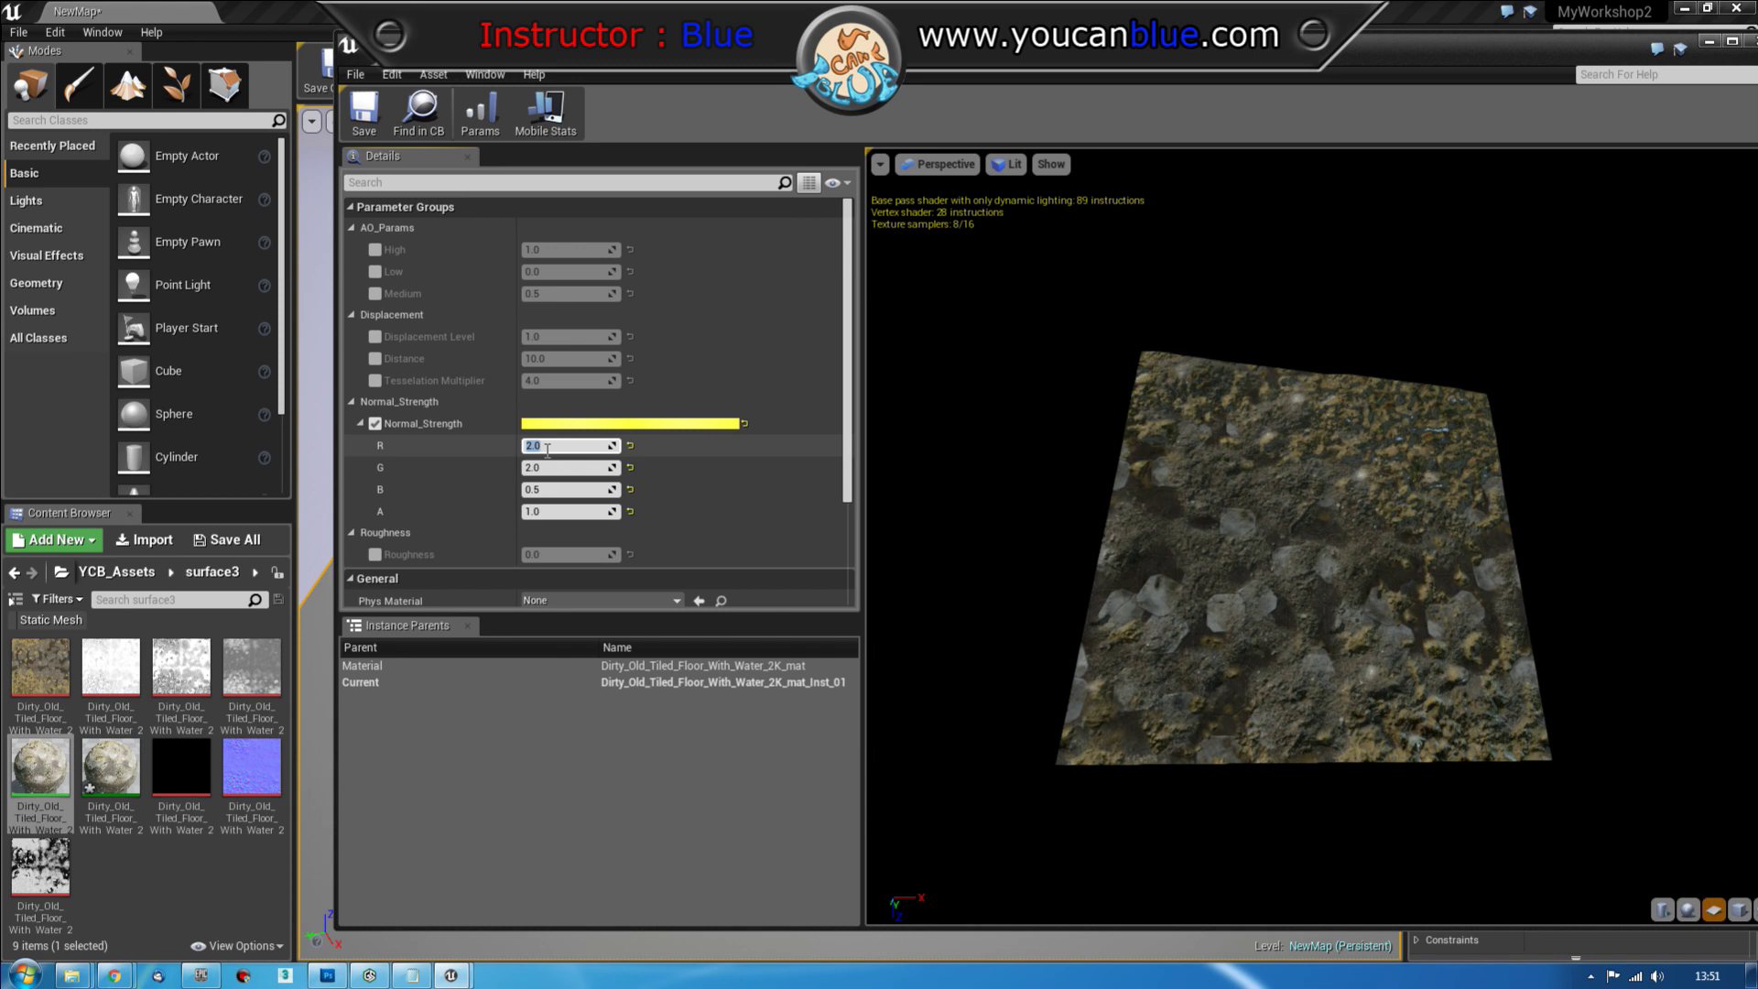
key(Tab)
text(1.5)
key(Tab)
text(0.25)
key(Tab)
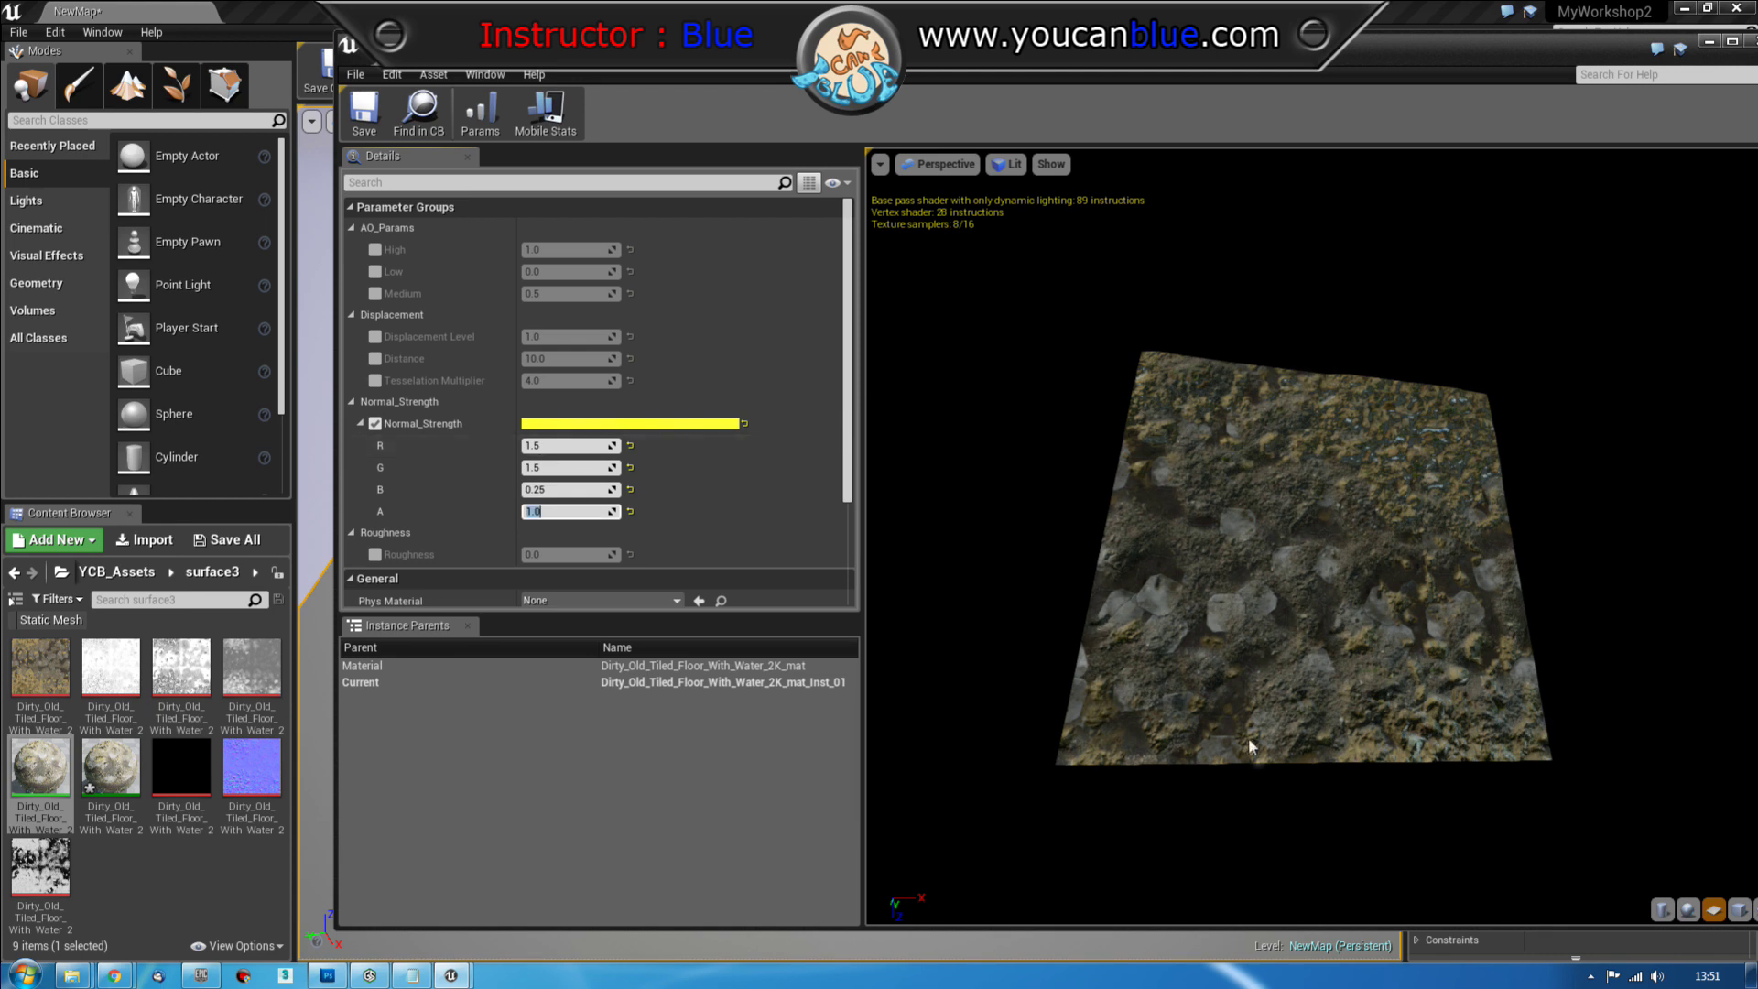
Preview the instance on a cube and examine the surface relief from several angles
mouse_move(1307, 644)
mouse_down()
mouse_move(1307, 595)
mouse_move(1314, 661)
mouse_up()
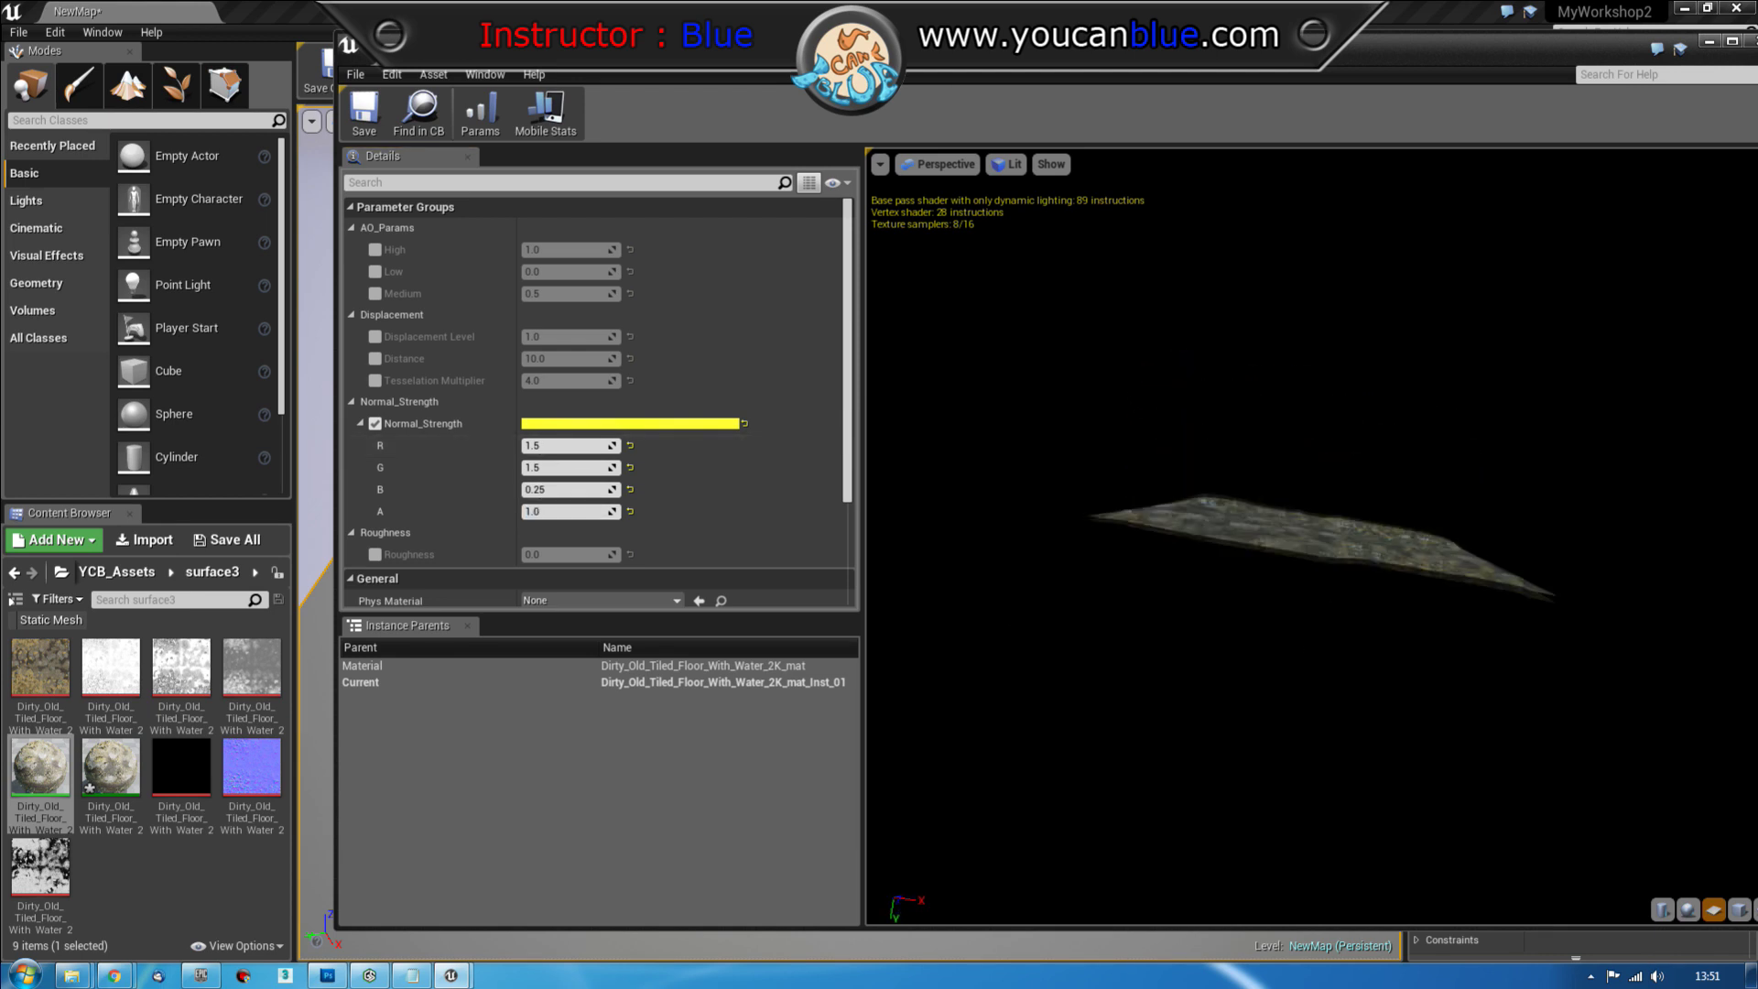
click(1739, 909)
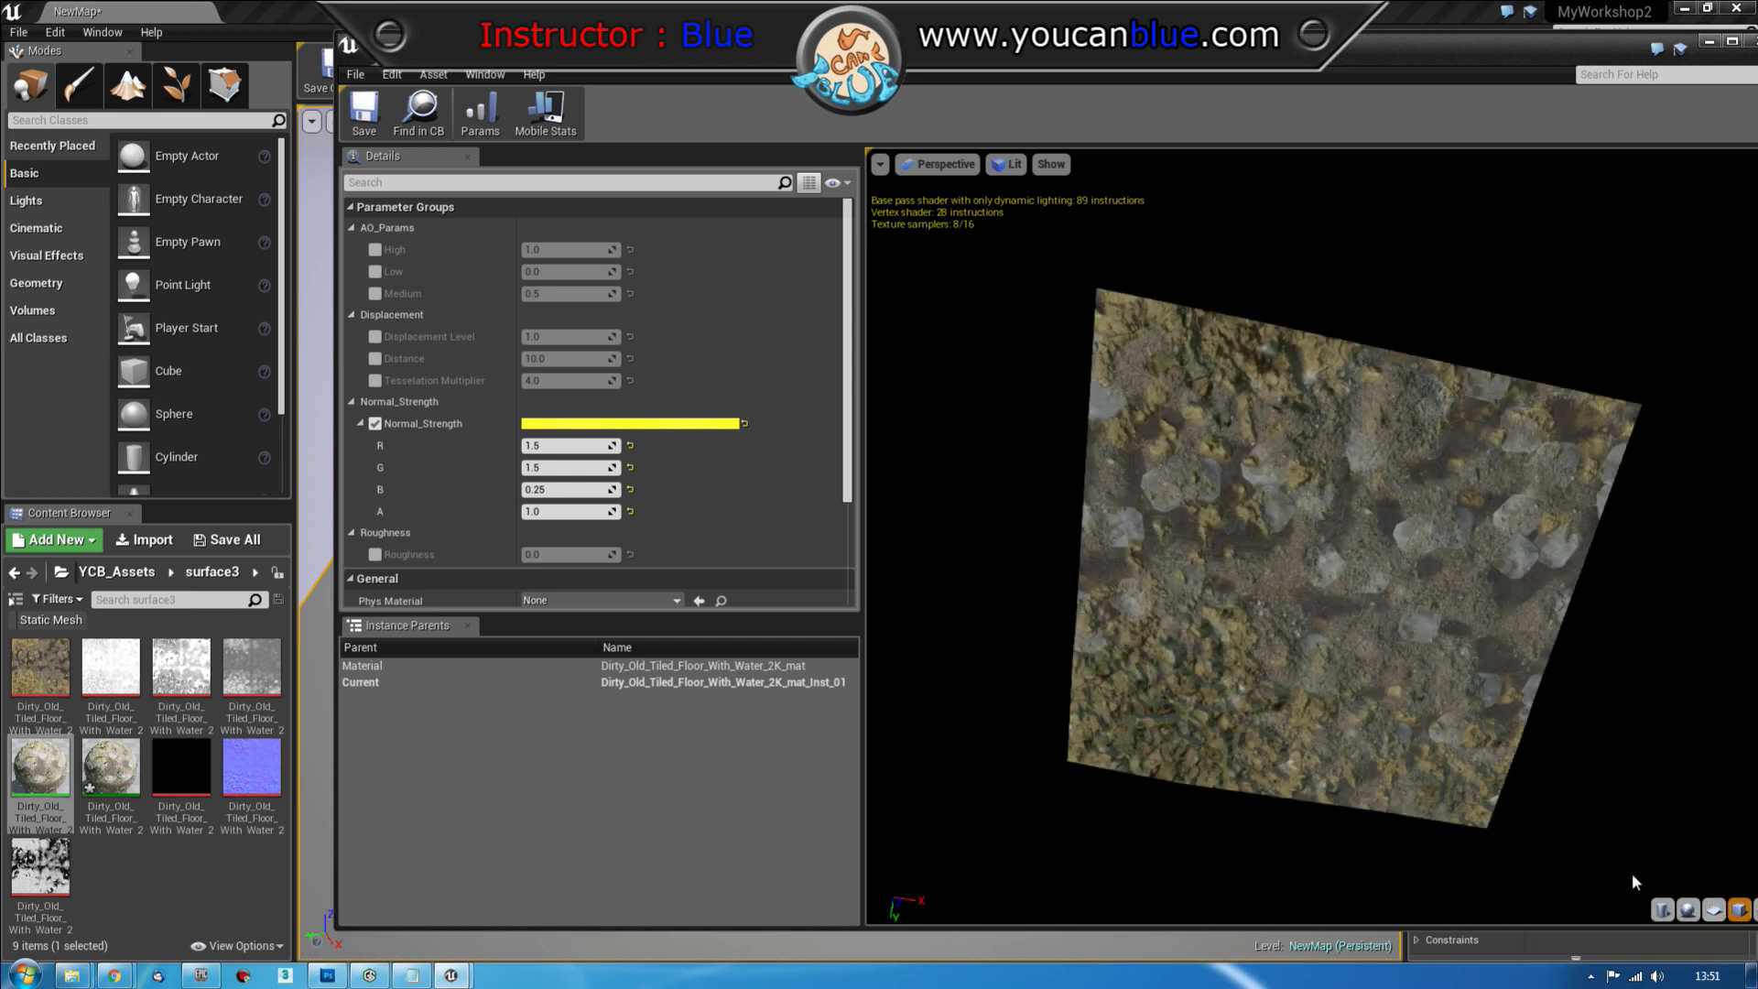
drag(1315, 522, 1315, 458)
drag(1442, 512, 1492, 517)
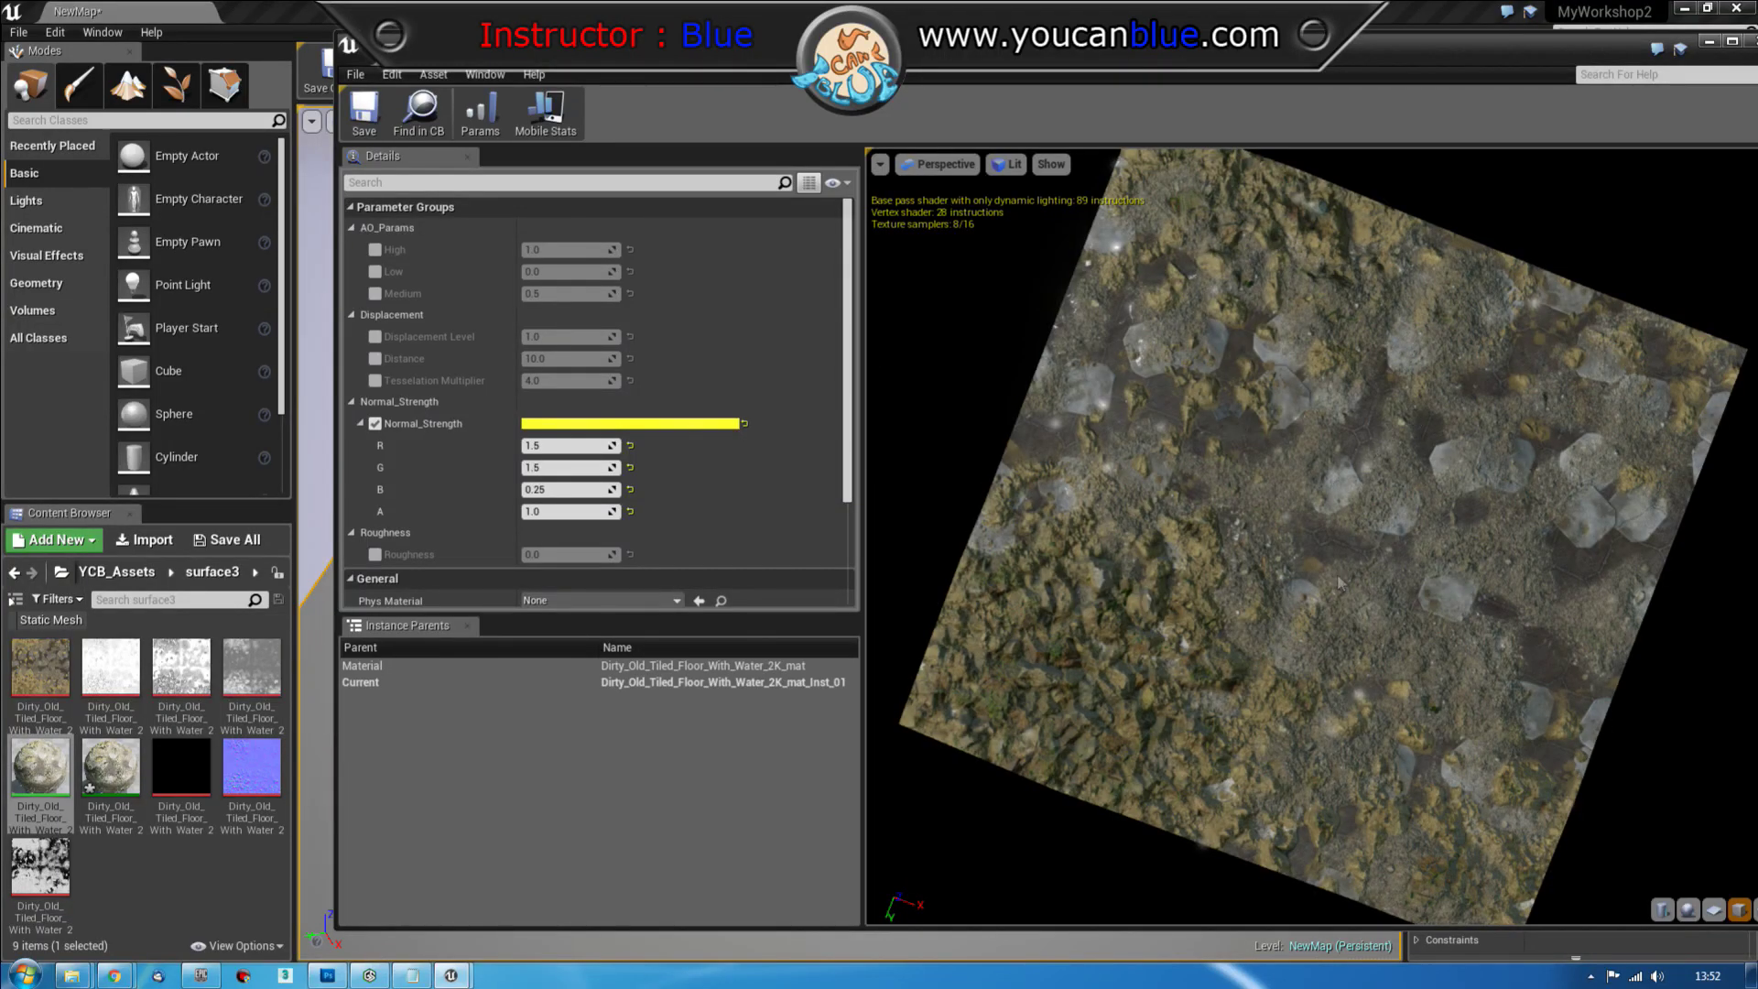
drag(1339, 582, 1369, 540)
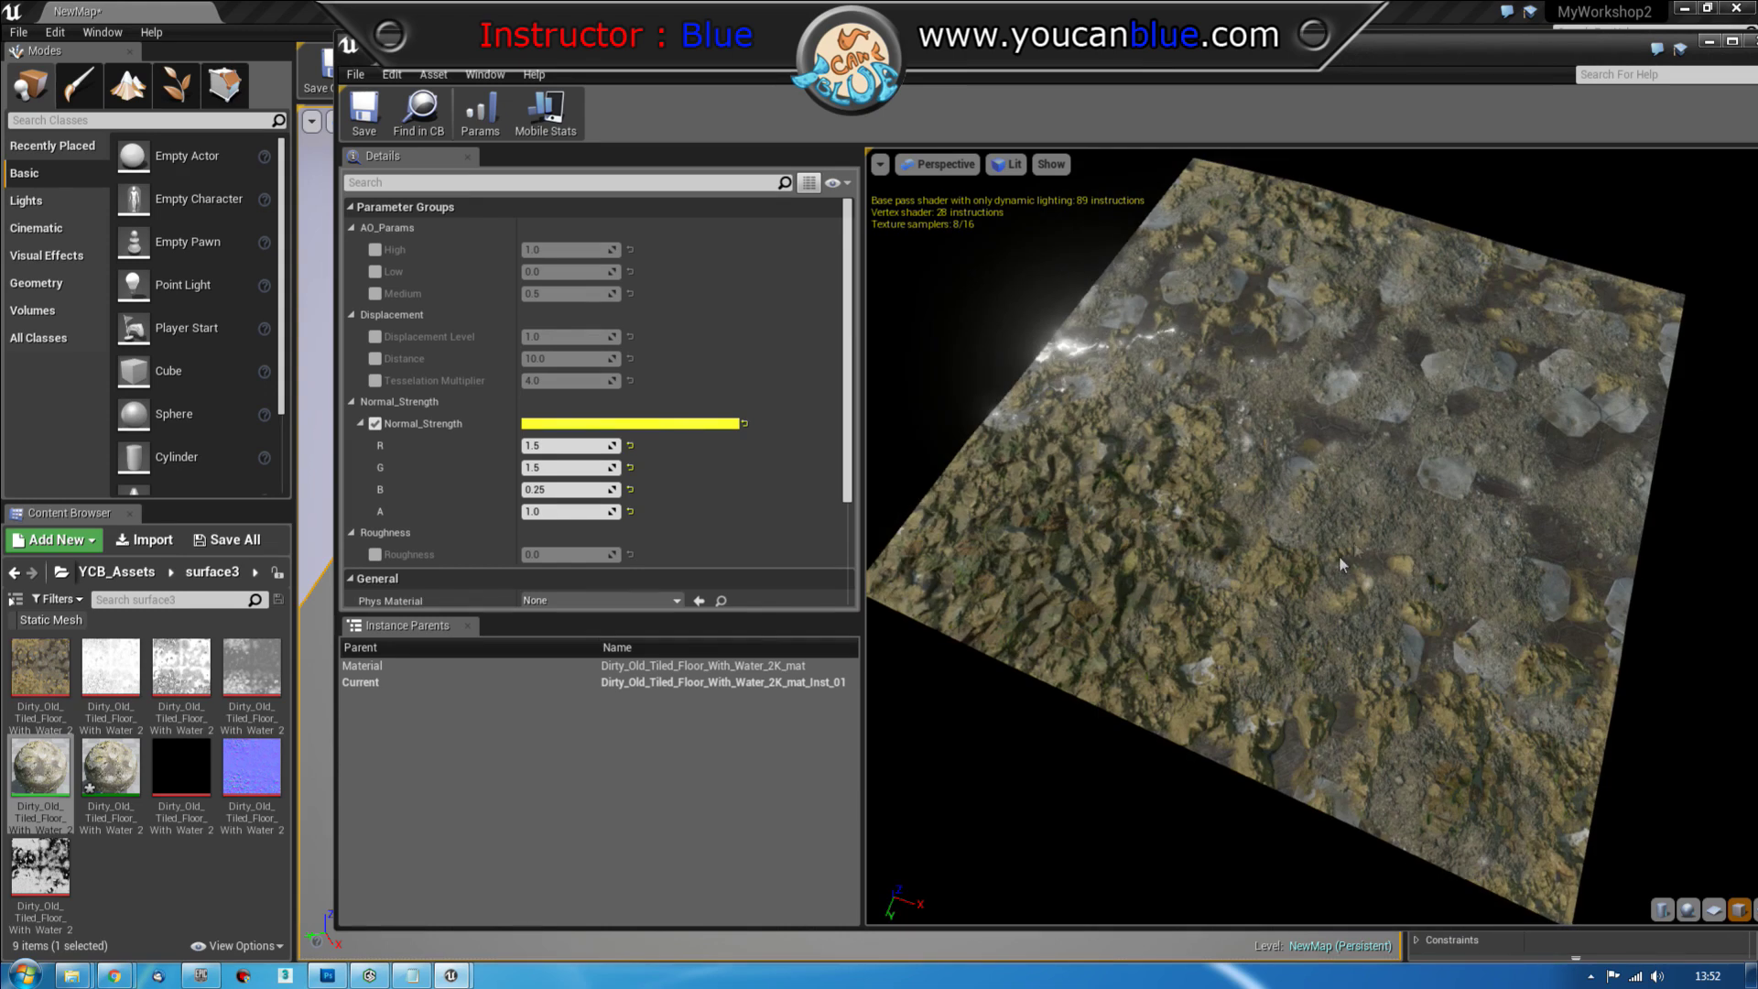
Override Displacement Level with about 2.19 and inspect the result on the sphere preview
click(372, 337)
drag(568, 336, 622, 336)
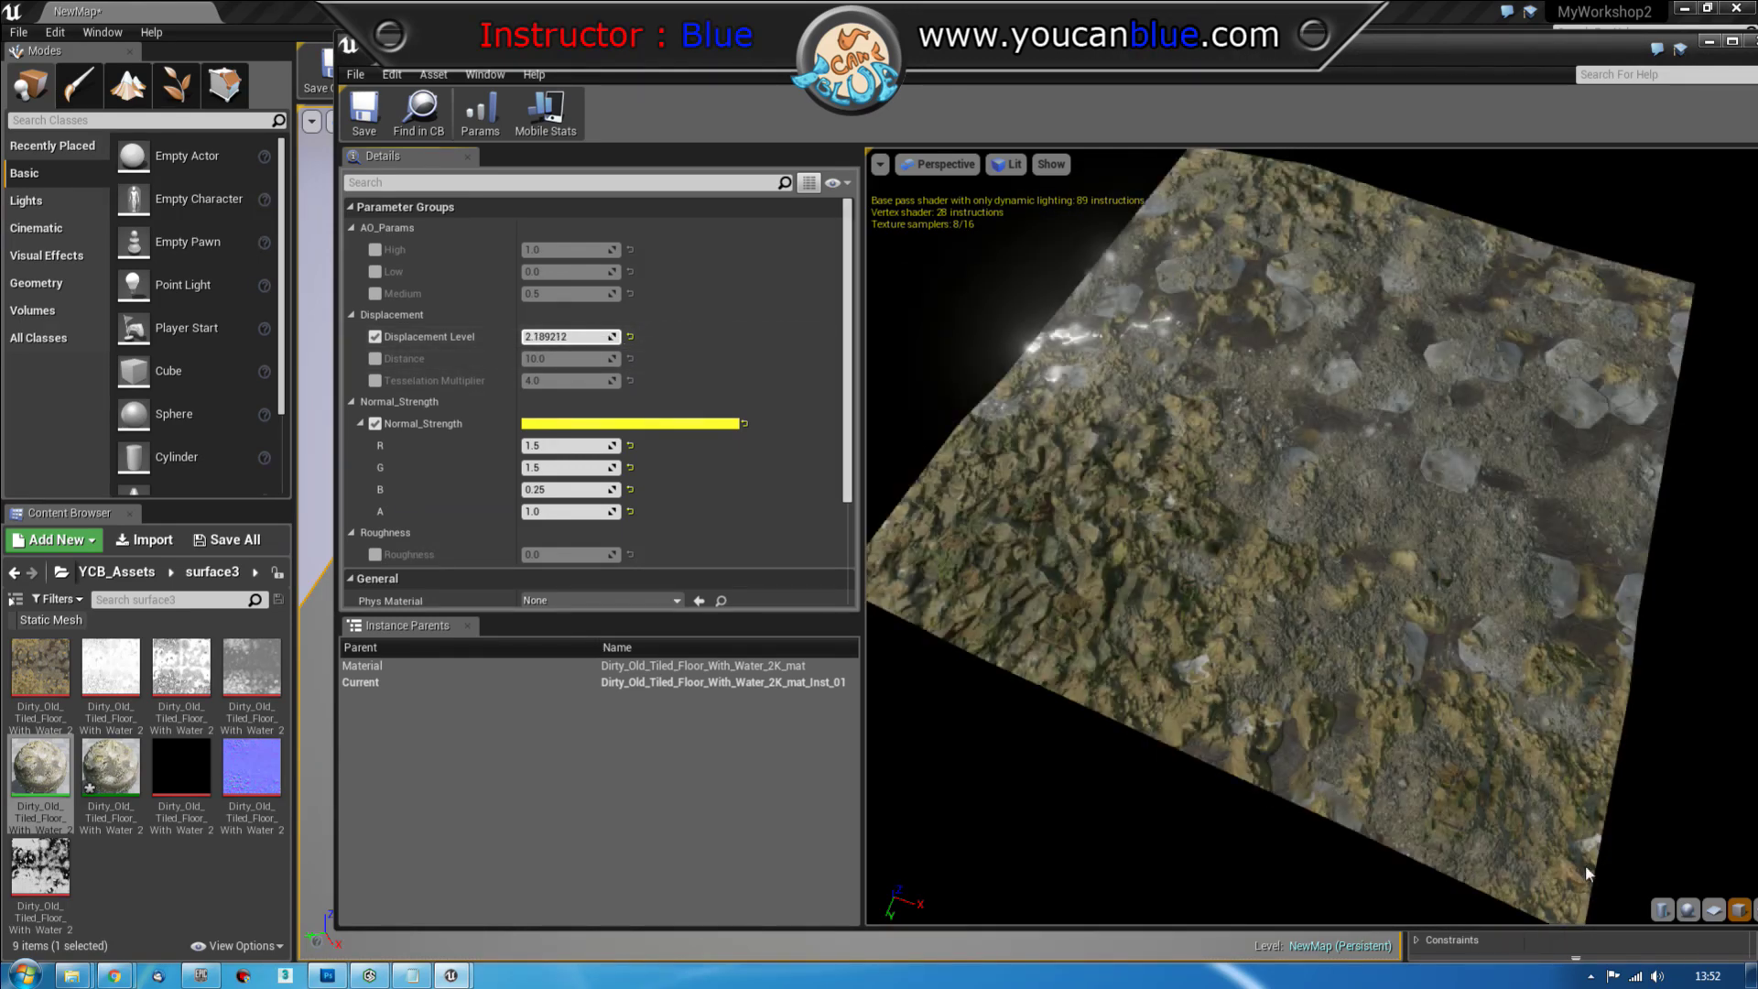
click(1688, 909)
drag(1309, 549, 934, 544)
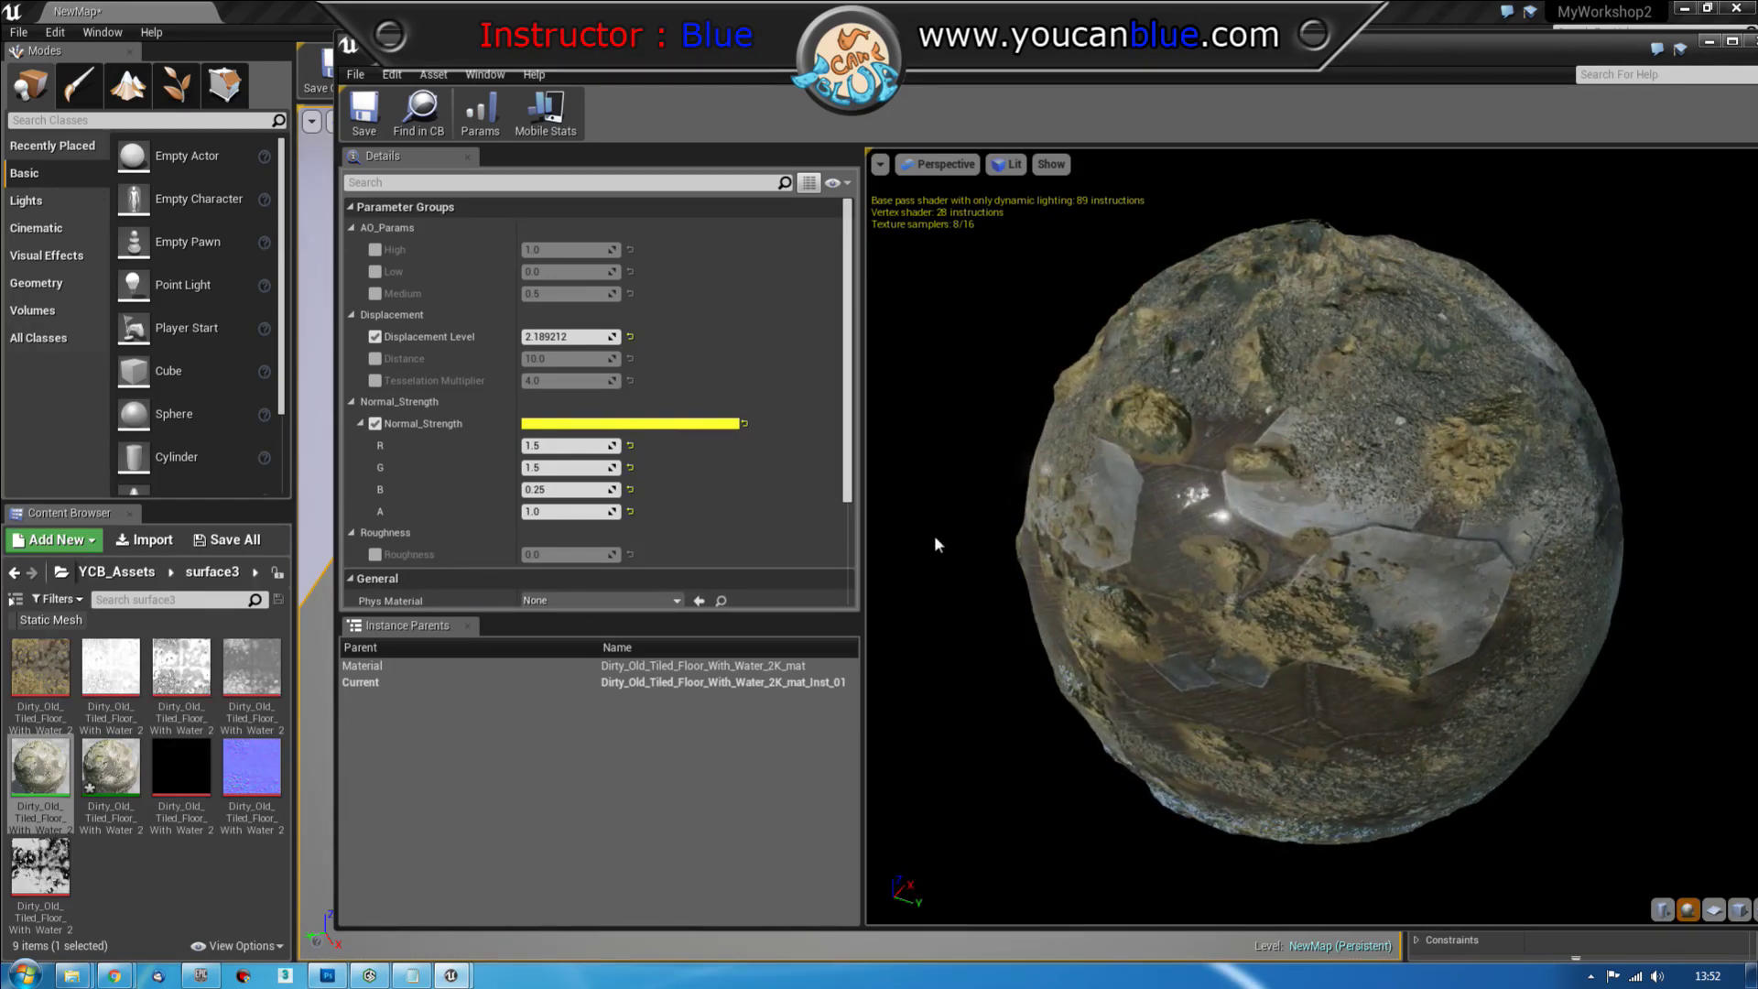
Enable the Distance override, try a slightly higher value of about 10.73, and set it to 10
click(376, 358)
mouse_move(567, 358)
mouse_down()
mouse_move(641, 358)
mouse_move(563, 358)
mouse_up()
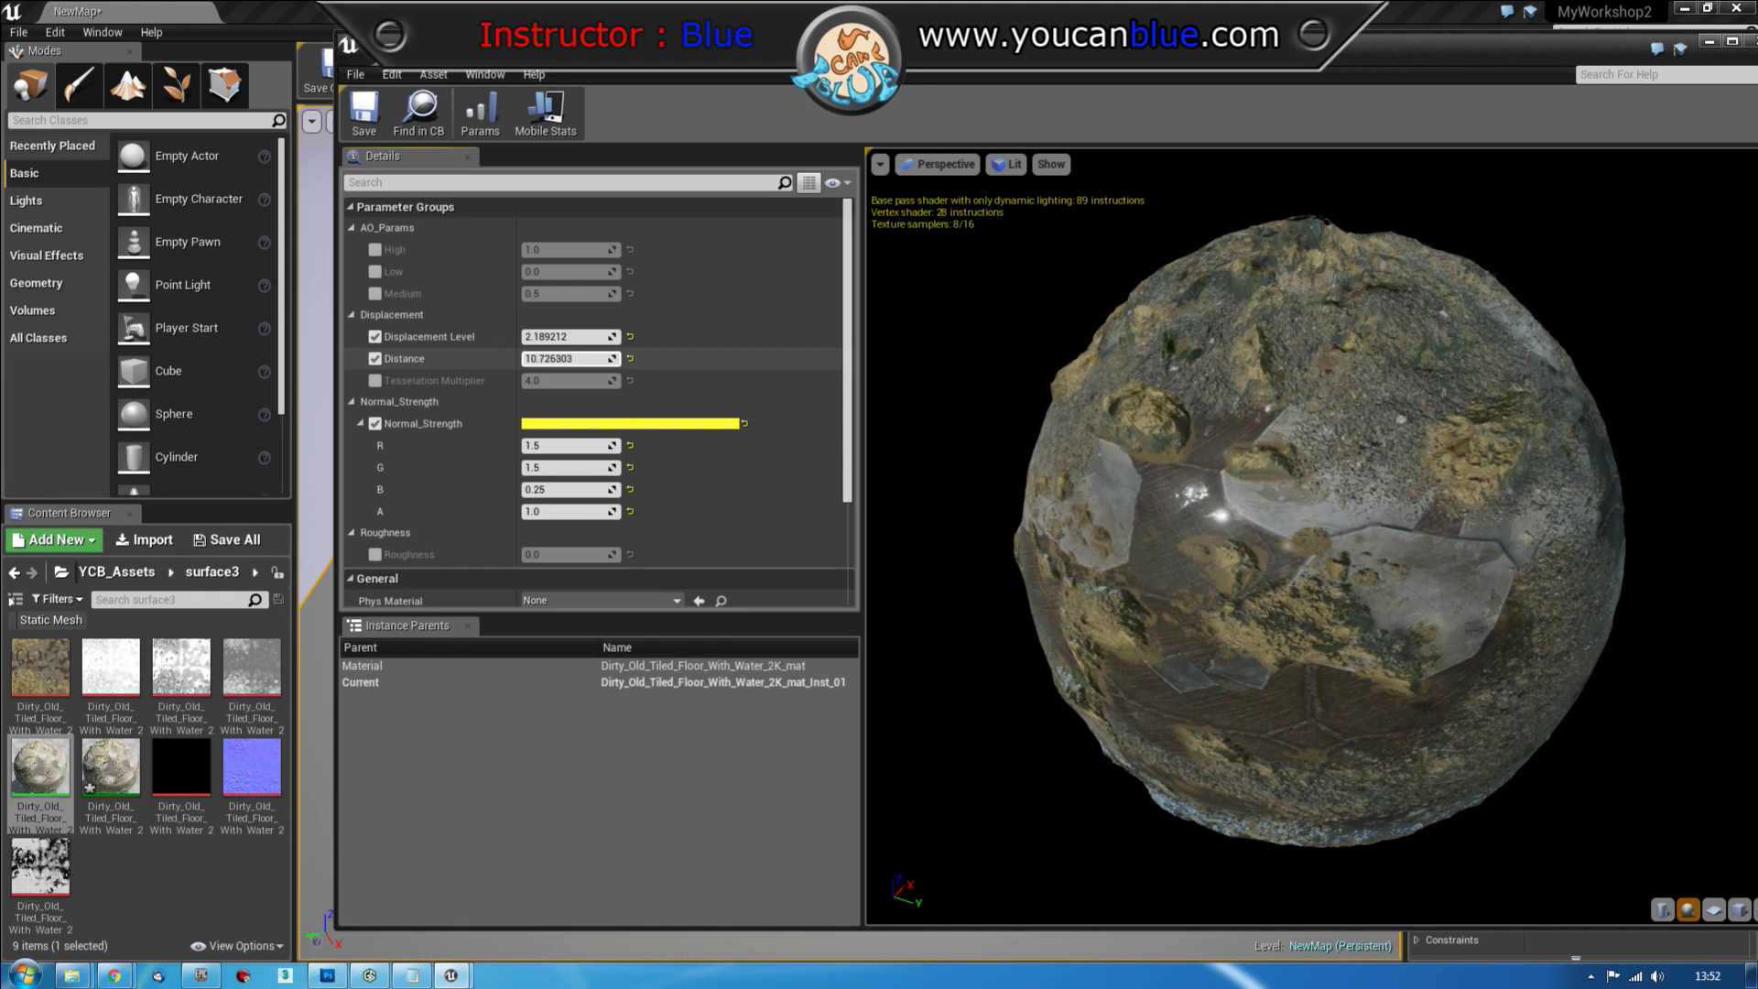
click(593, 359)
text(10)
key(Return)
Enable the Tesselation Multiplier override and compare values of 1 and 2 on the sphere
click(374, 380)
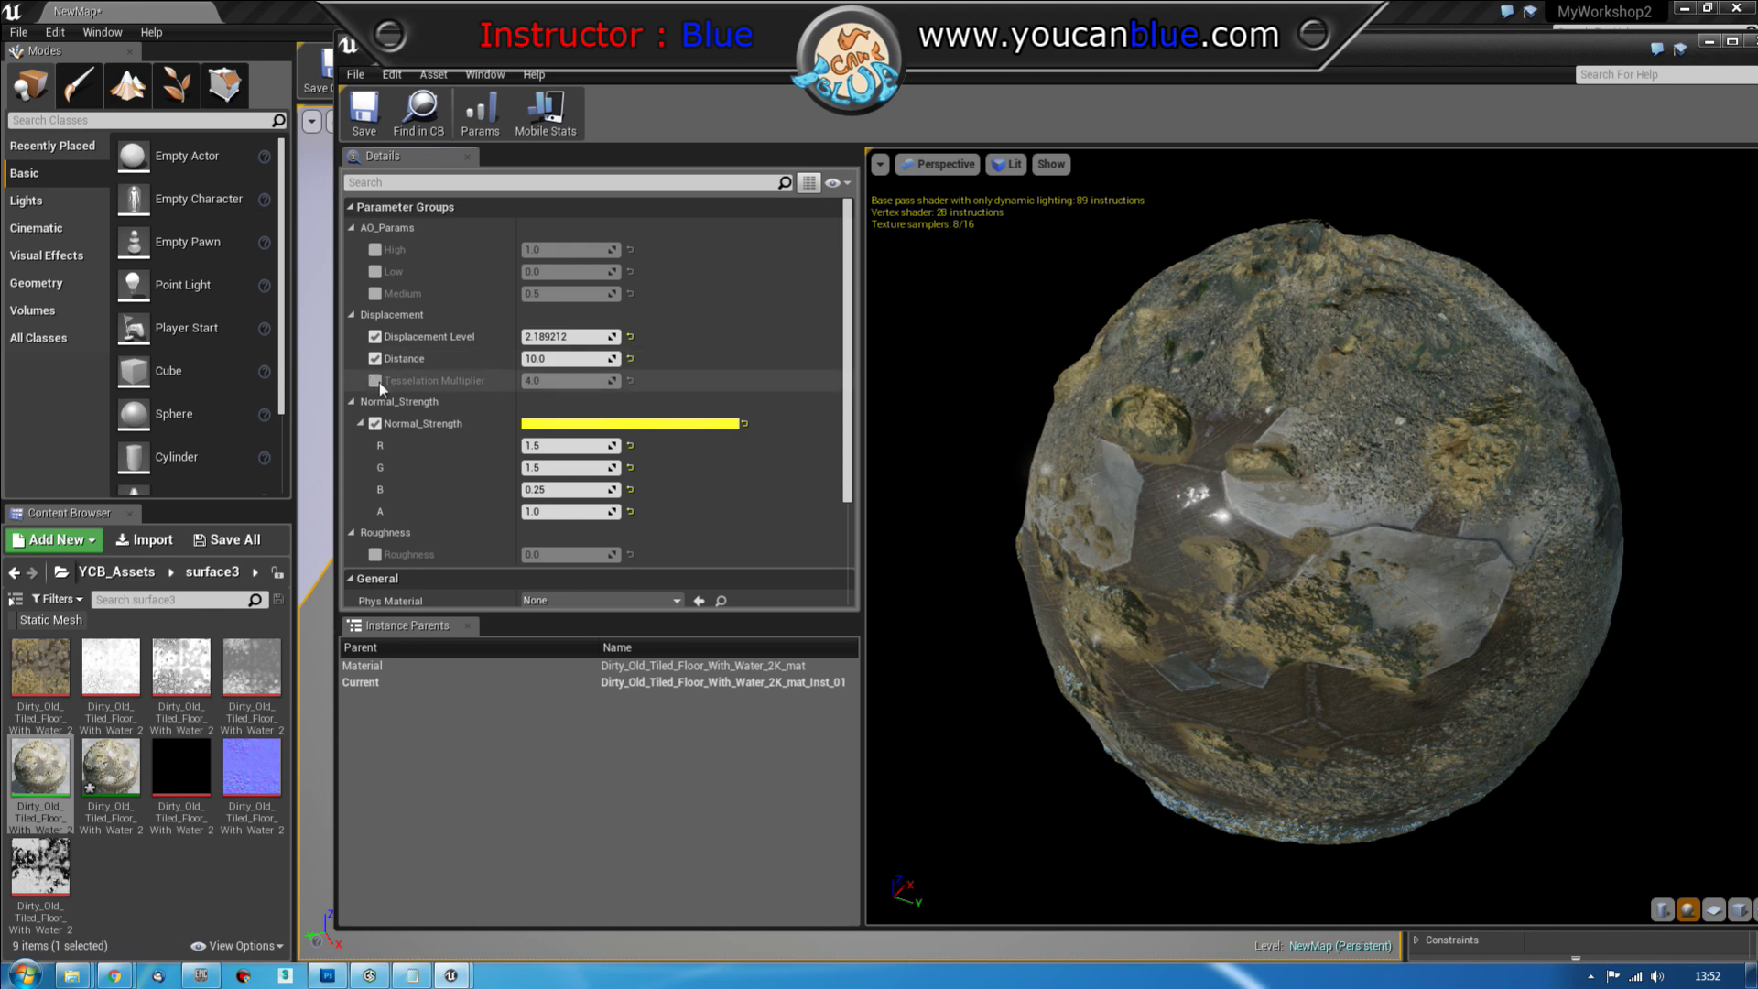
drag(572, 380, 537, 380)
click(536, 383)
text(1)
key(Return)
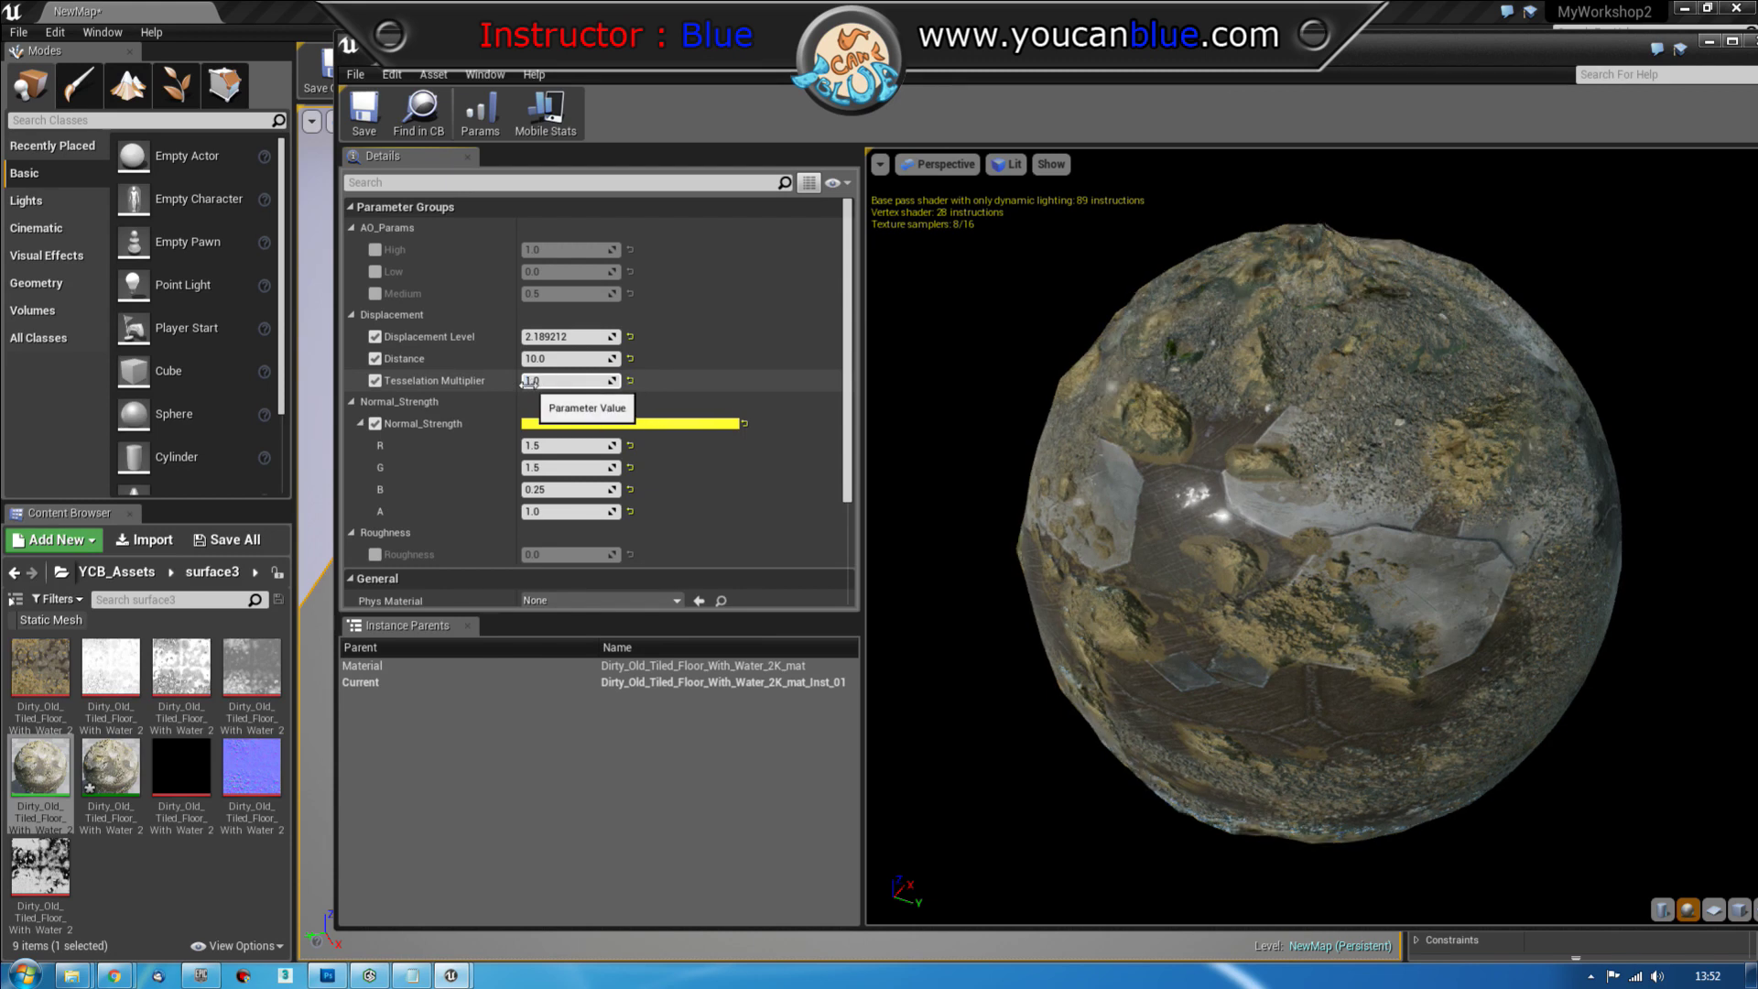
click(540, 381)
text(2)
key(Return)
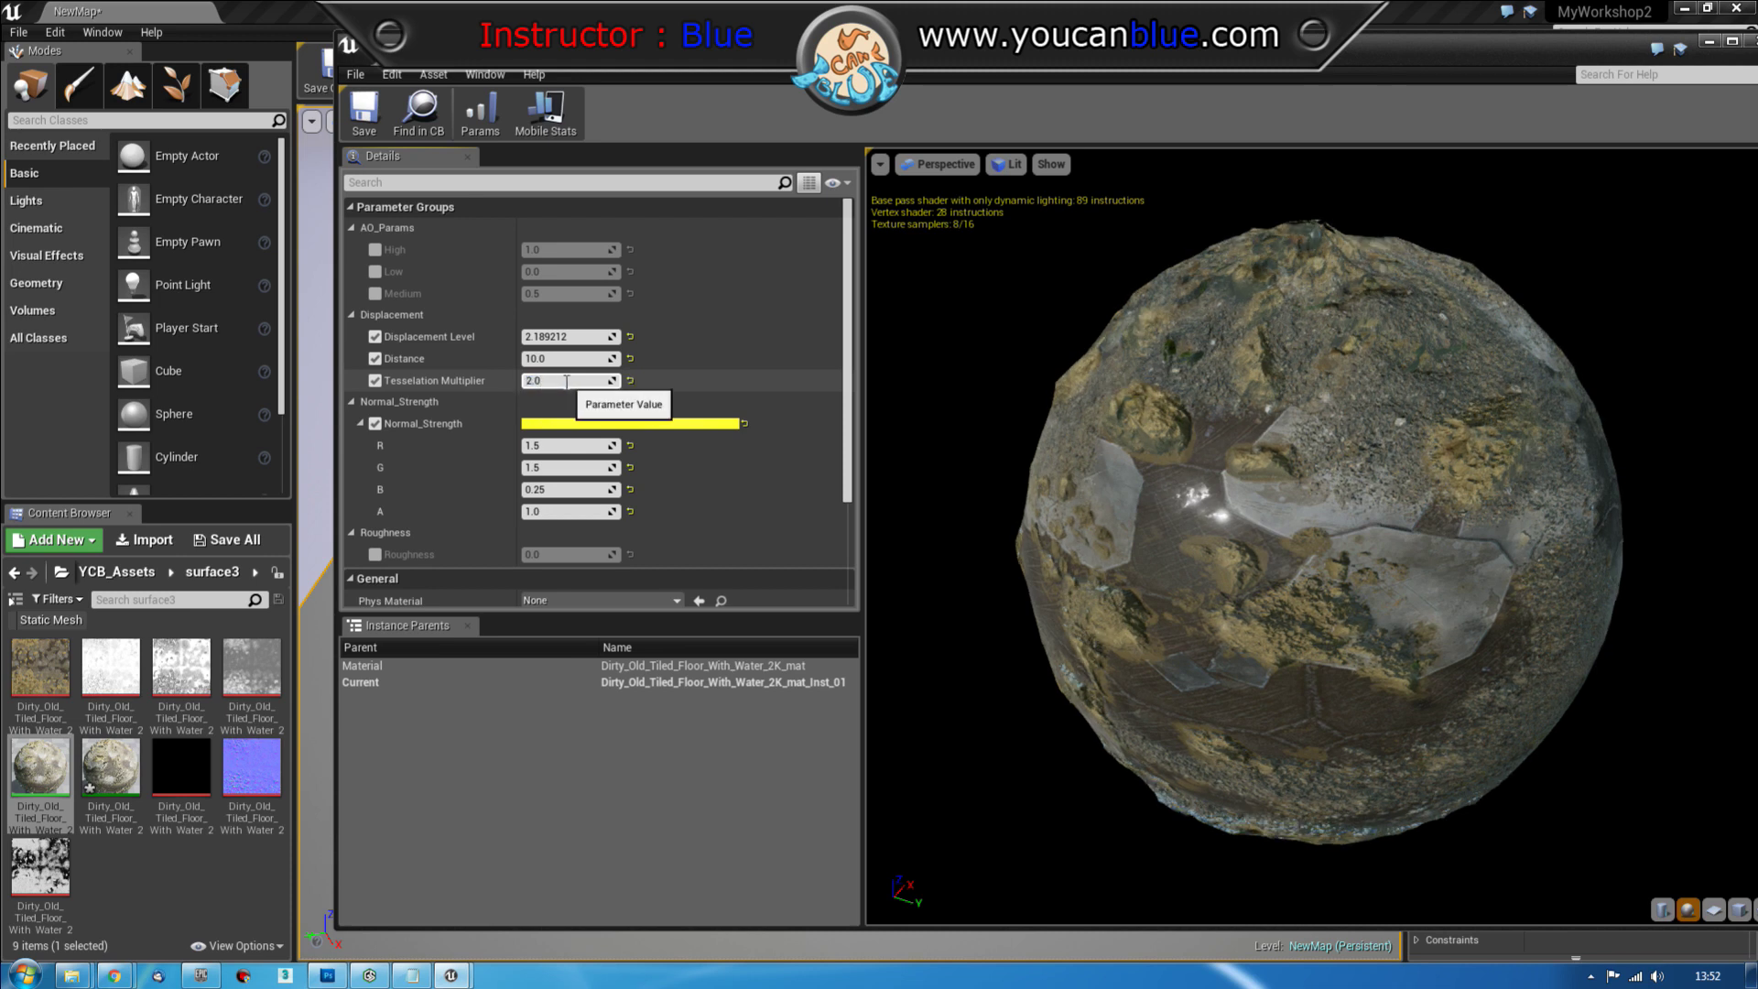
Compare Tesselation Multiplier values of 4 and 8 on the sphere and leave it at 4
click(524, 383)
text(4)
key(Return)
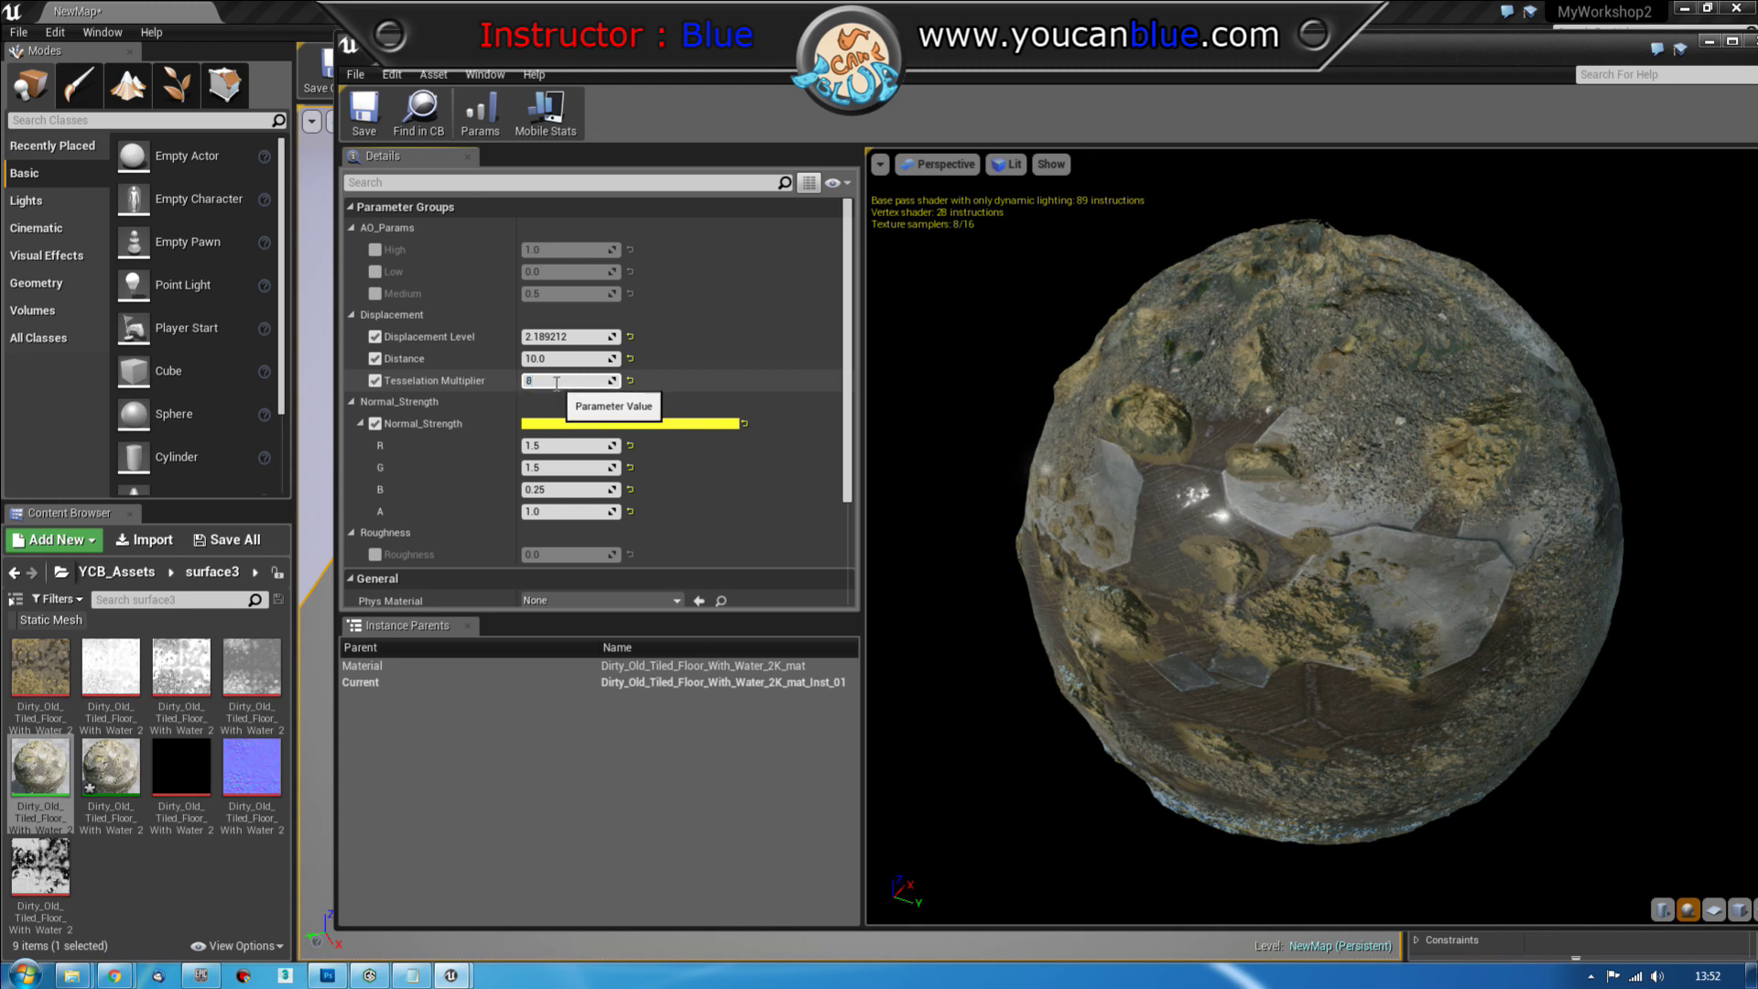
text(8)
key(Return)
text(4)
key(Return)
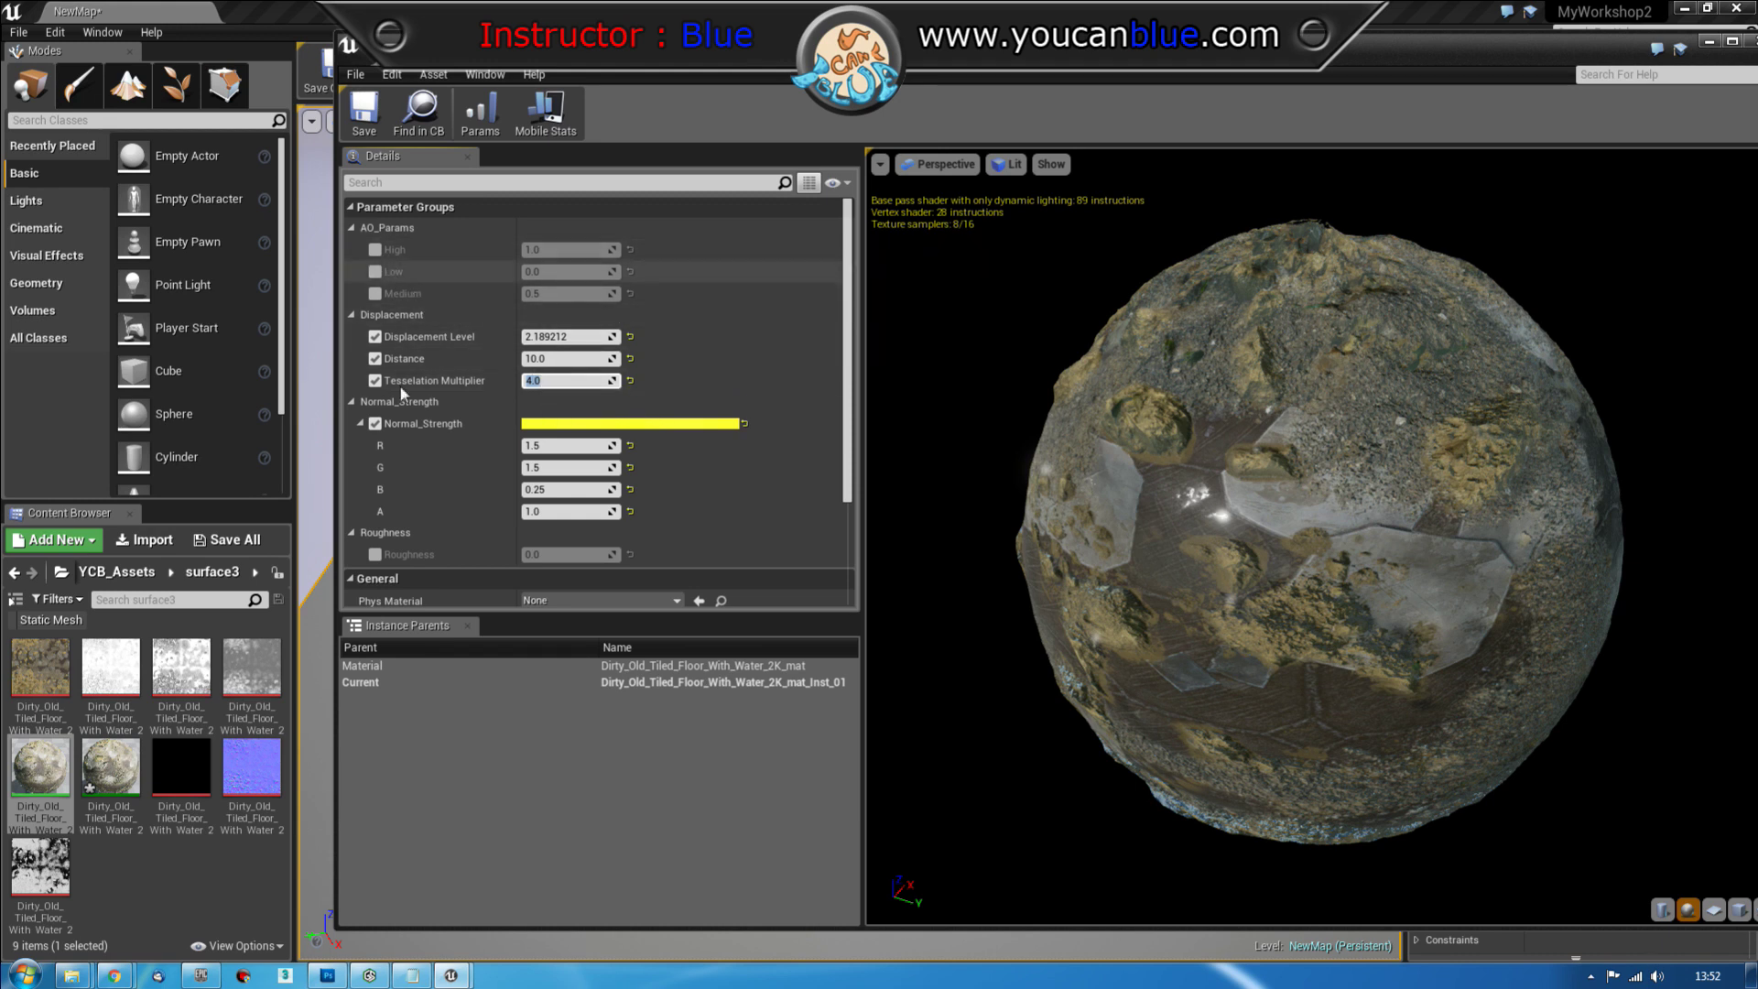
Enable the Roughness override, set it to about 0.62, and inspect the surface on the sphere preview
click(375, 554)
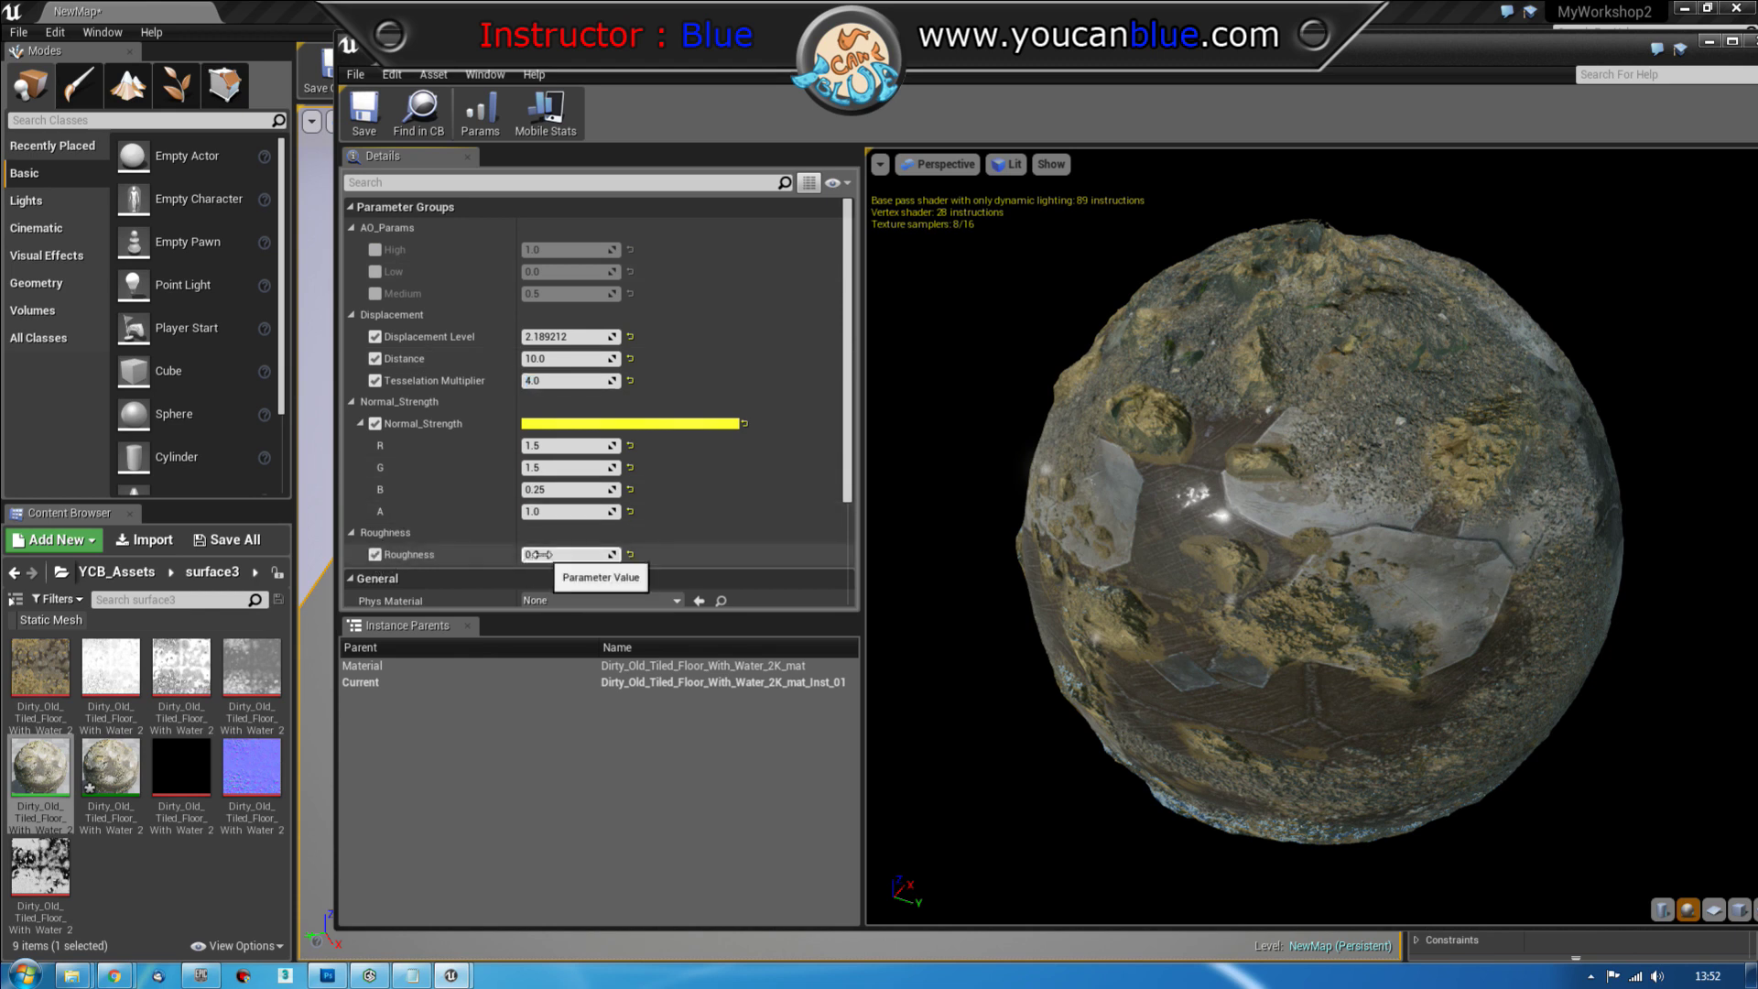
mouse_move(538, 554)
mouse_down()
mouse_move(632, 554)
mouse_move(607, 554)
mouse_up()
drag(1227, 531, 1406, 531)
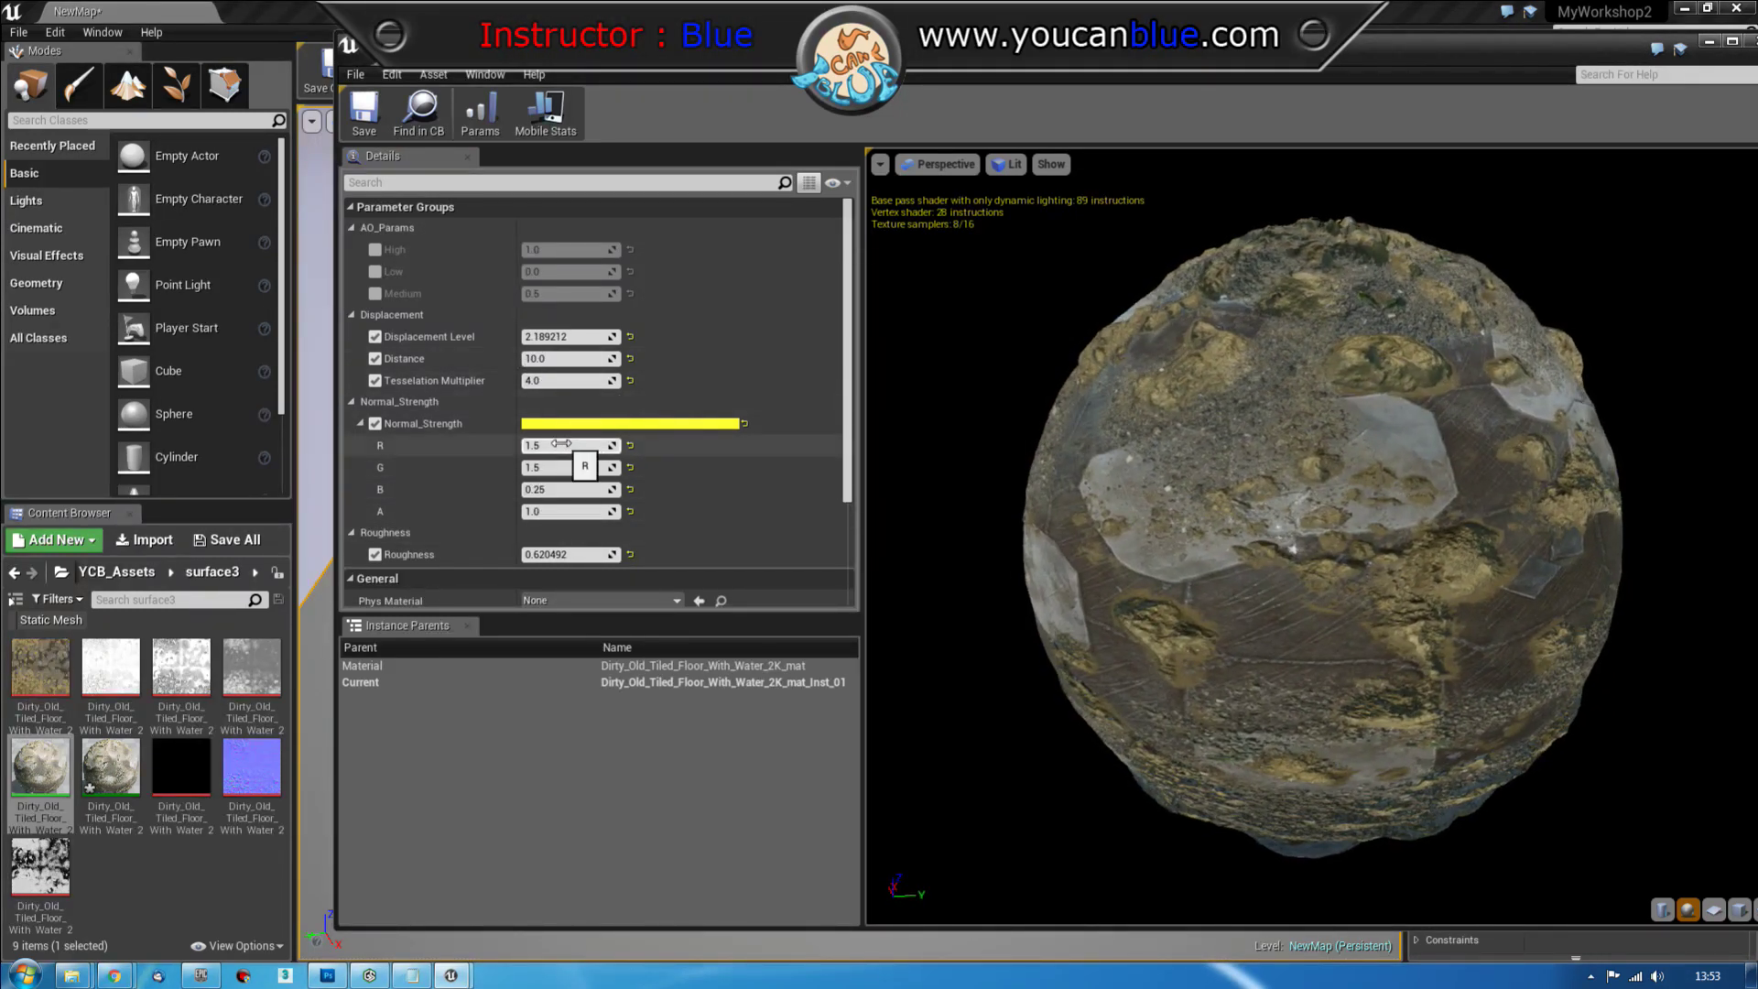
Enable the AO overrides, setting High to about 0.93, Low to about 0.055 and Medium to about 0.317, and inspect the sphere
click(375, 250)
click(374, 272)
click(375, 294)
drag(549, 253, 539, 254)
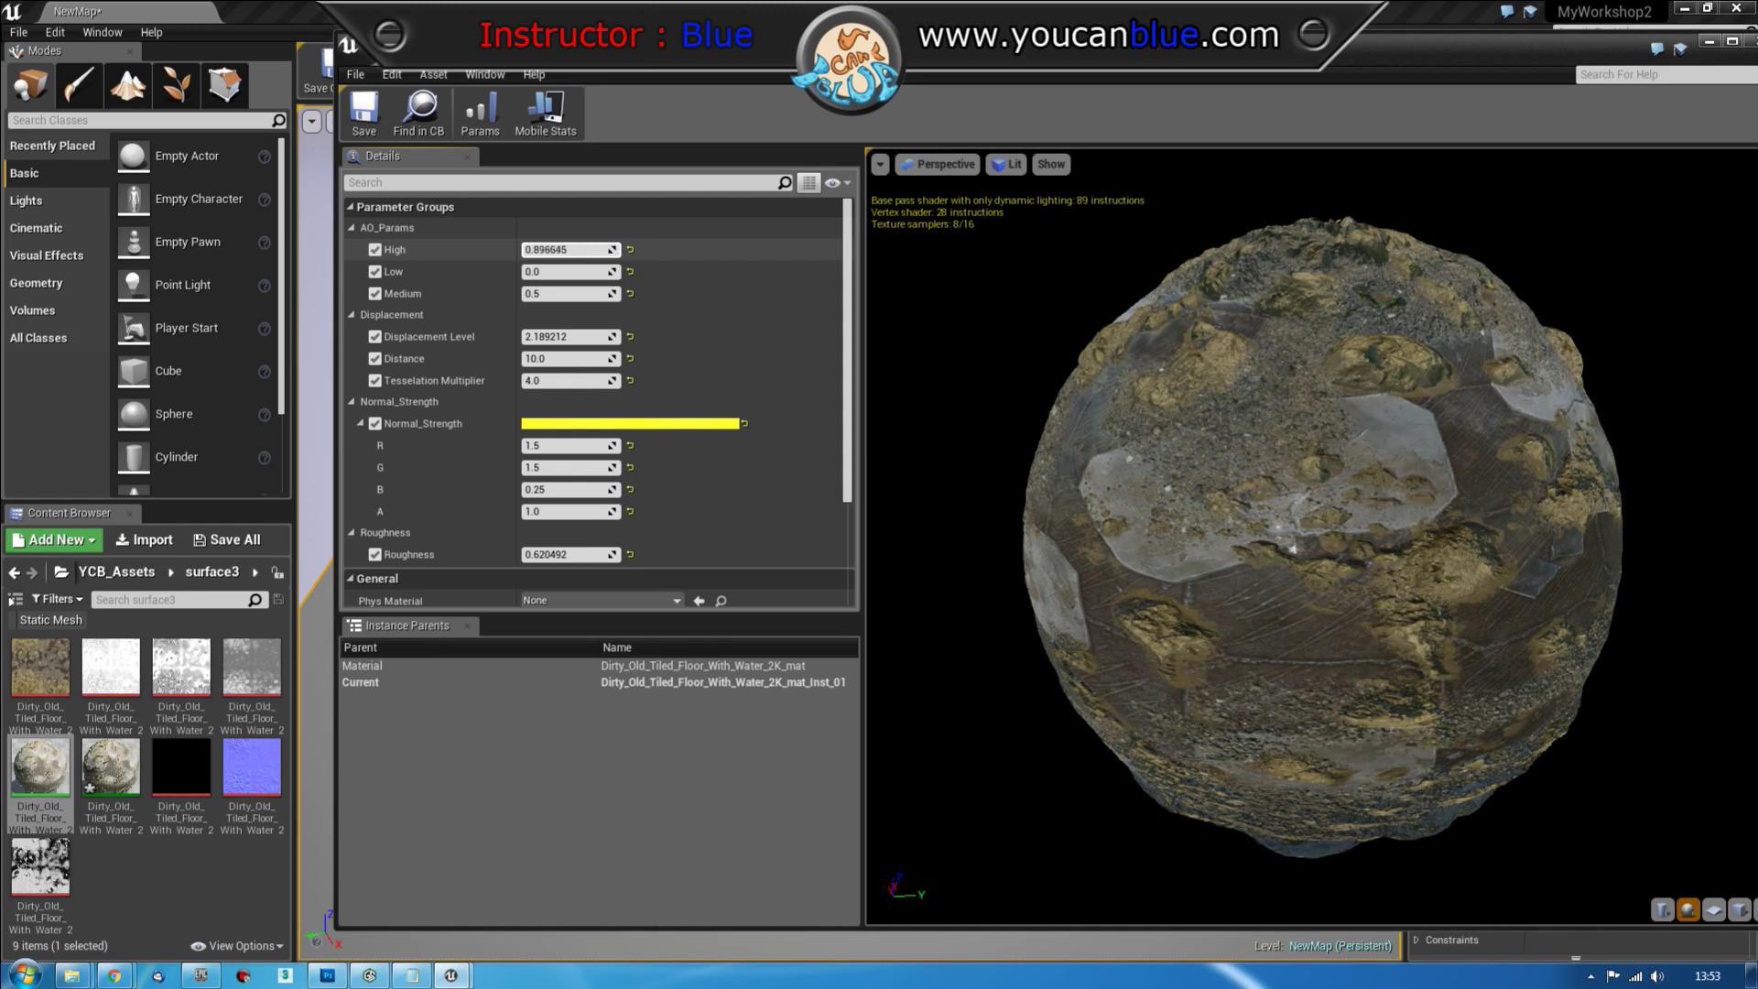
drag(556, 272, 548, 294)
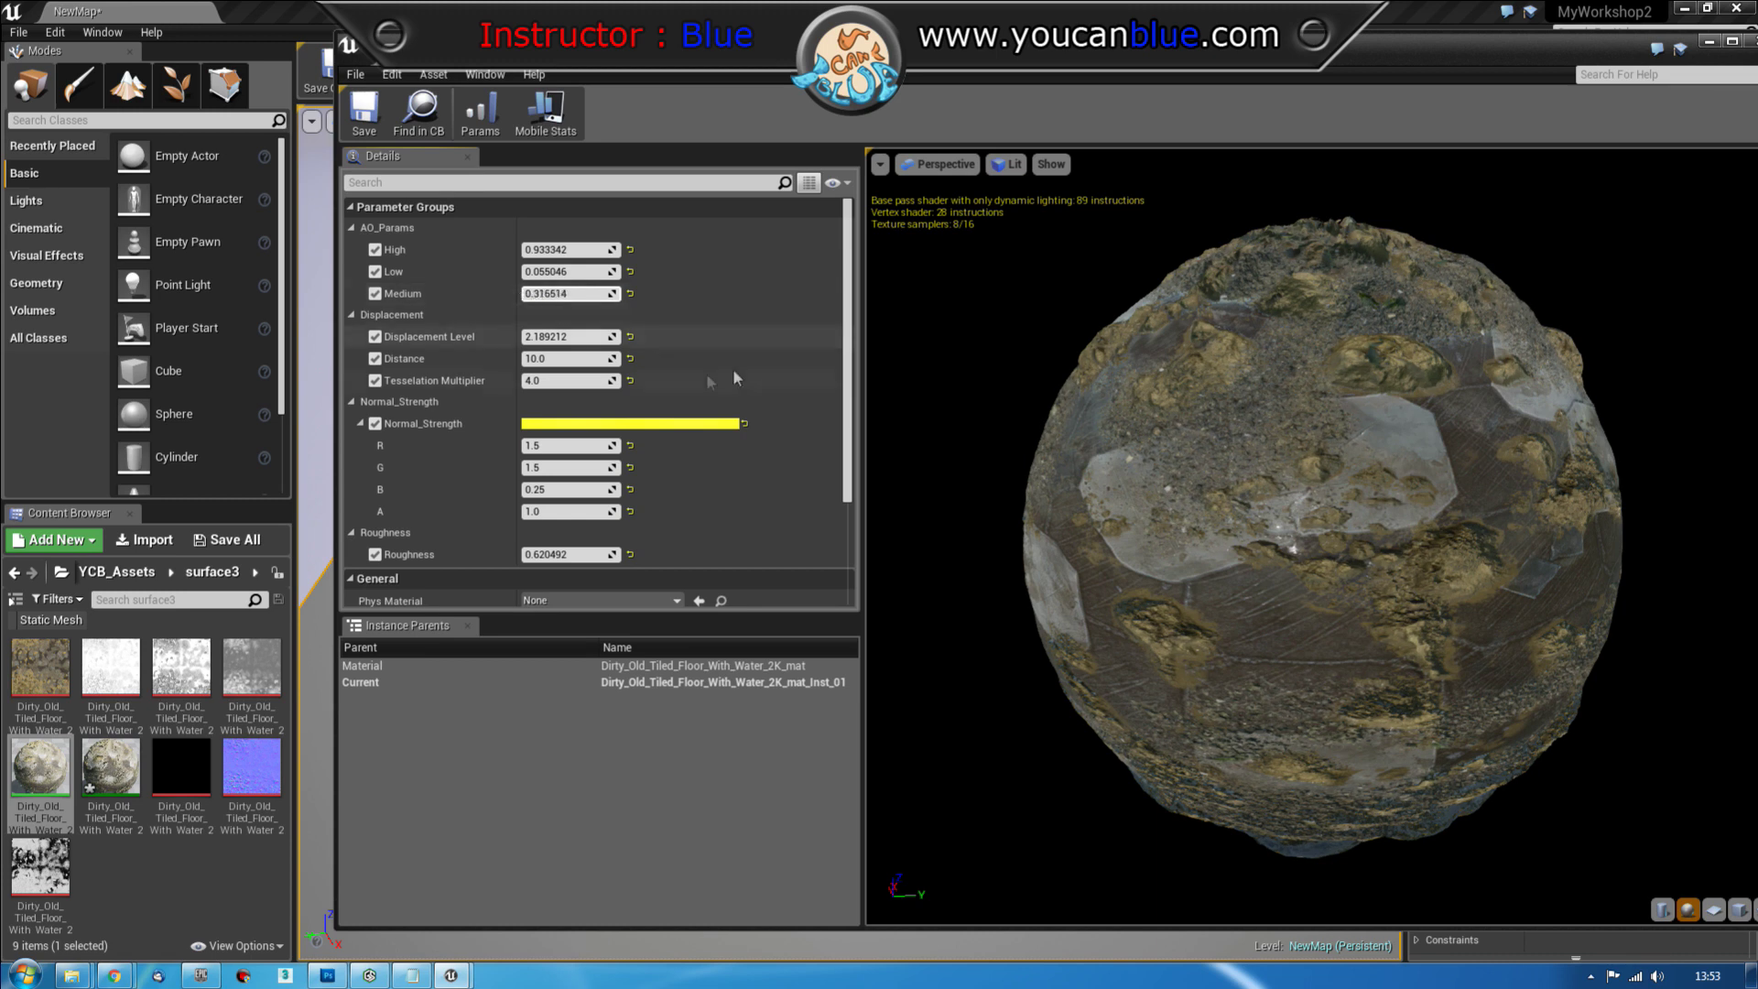
drag(1136, 399, 965, 418)
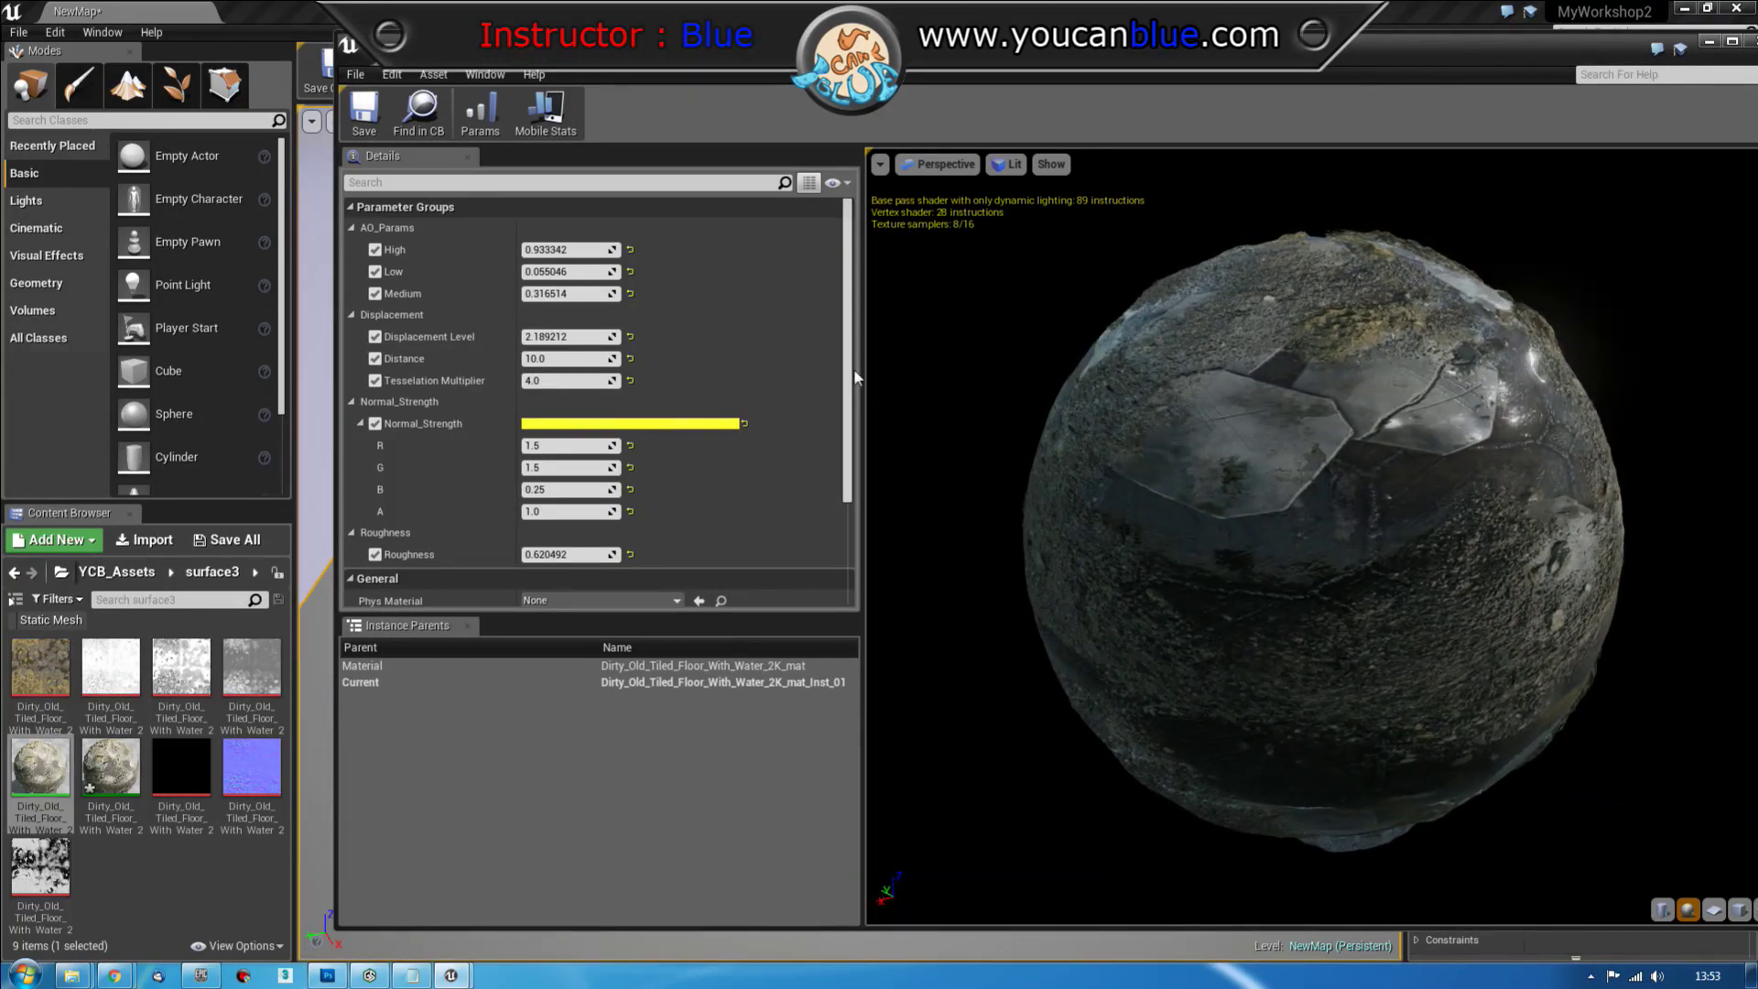
Save the material instance and apply Dirty_Old_Tiled_Floor_With_Water_2K_mat_Inst_01 to the floor cube in the level
drag(861, 385, 857, 522)
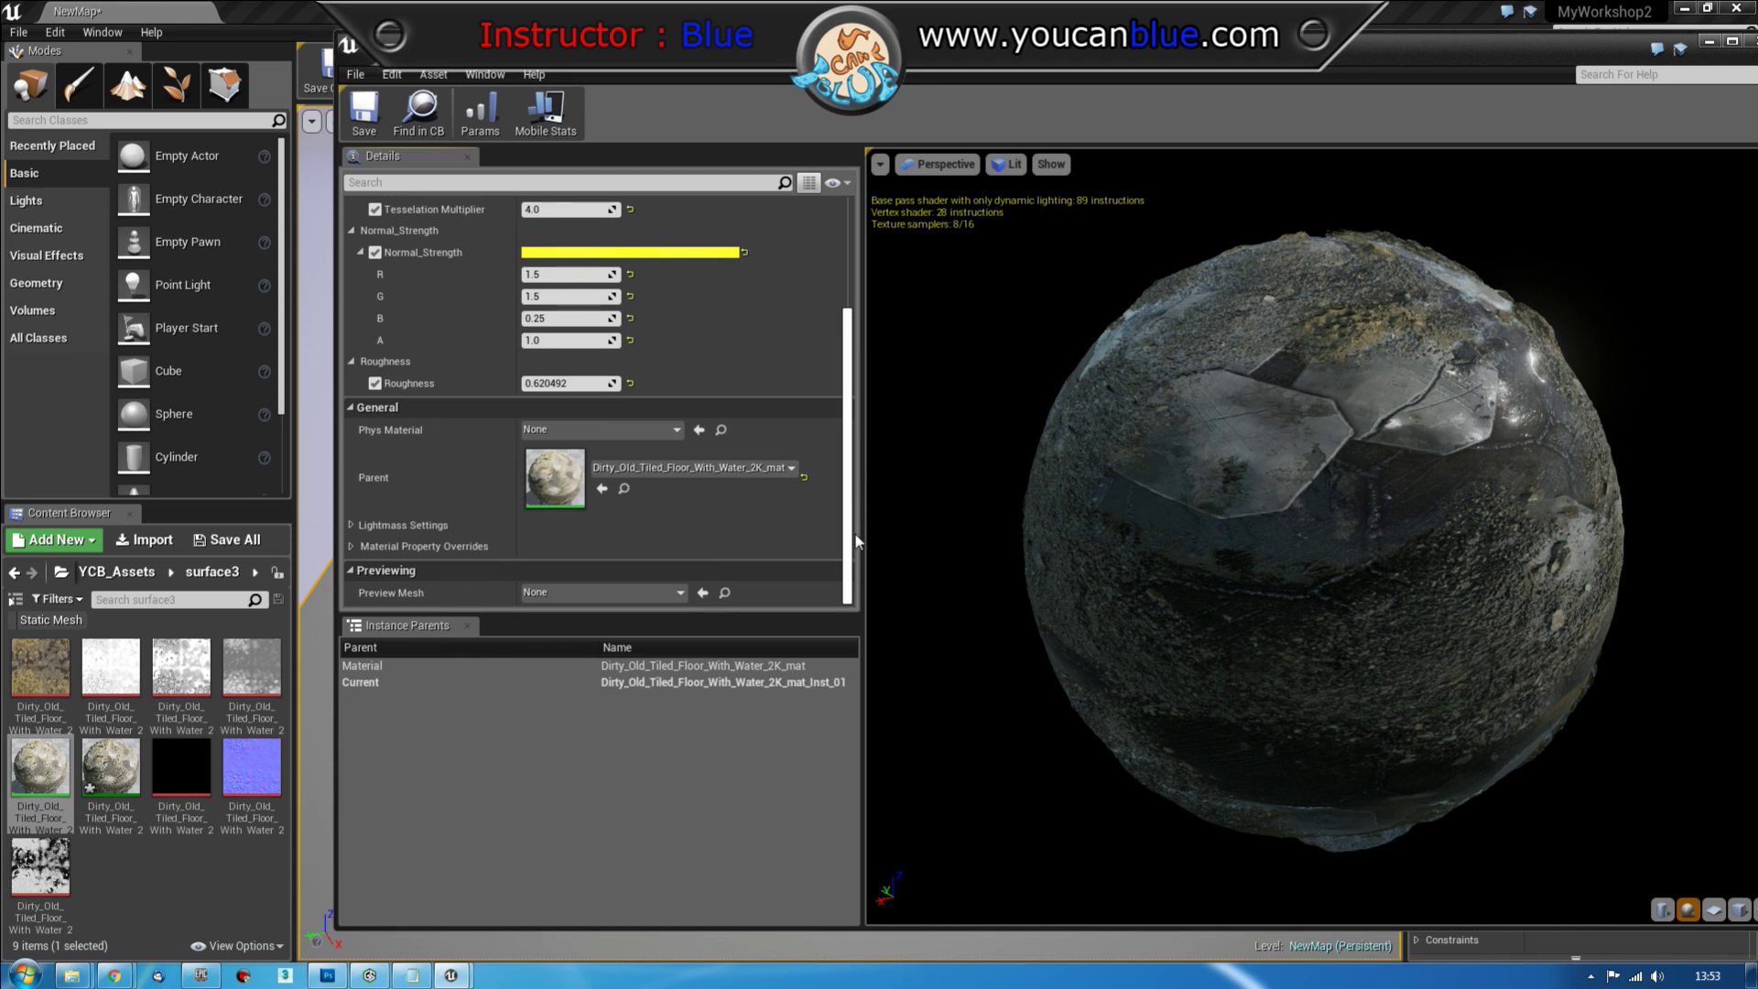
drag(858, 540, 872, 344)
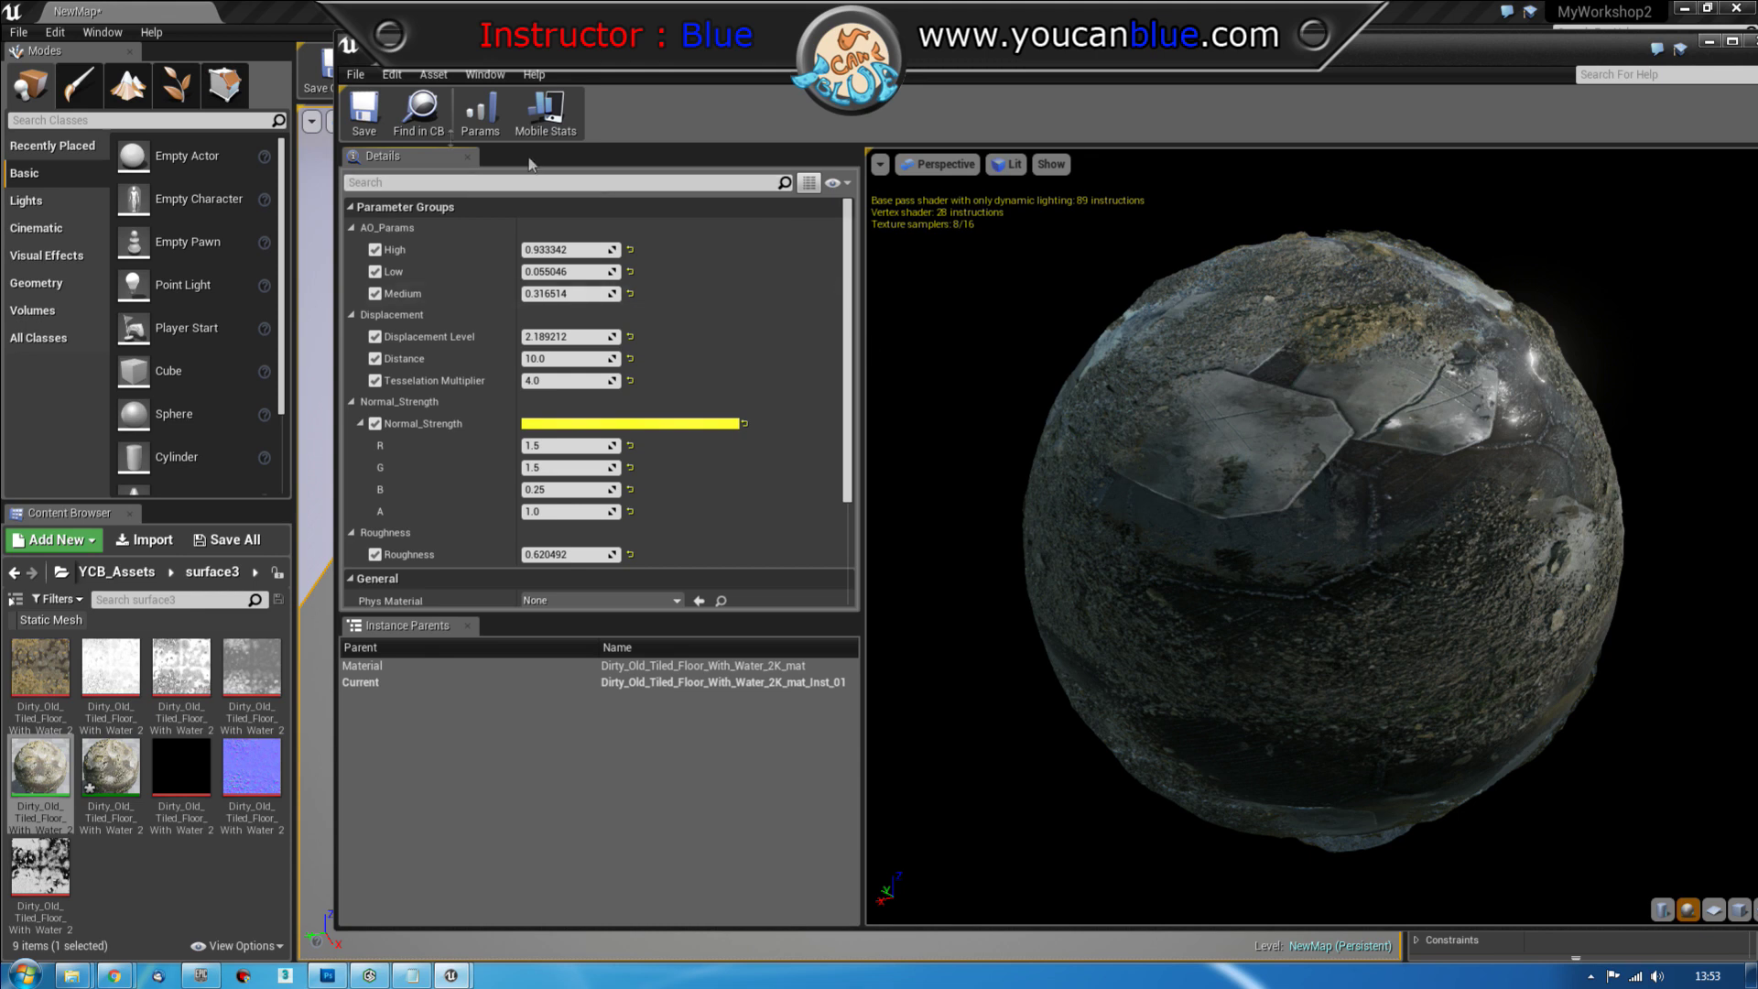
click(364, 111)
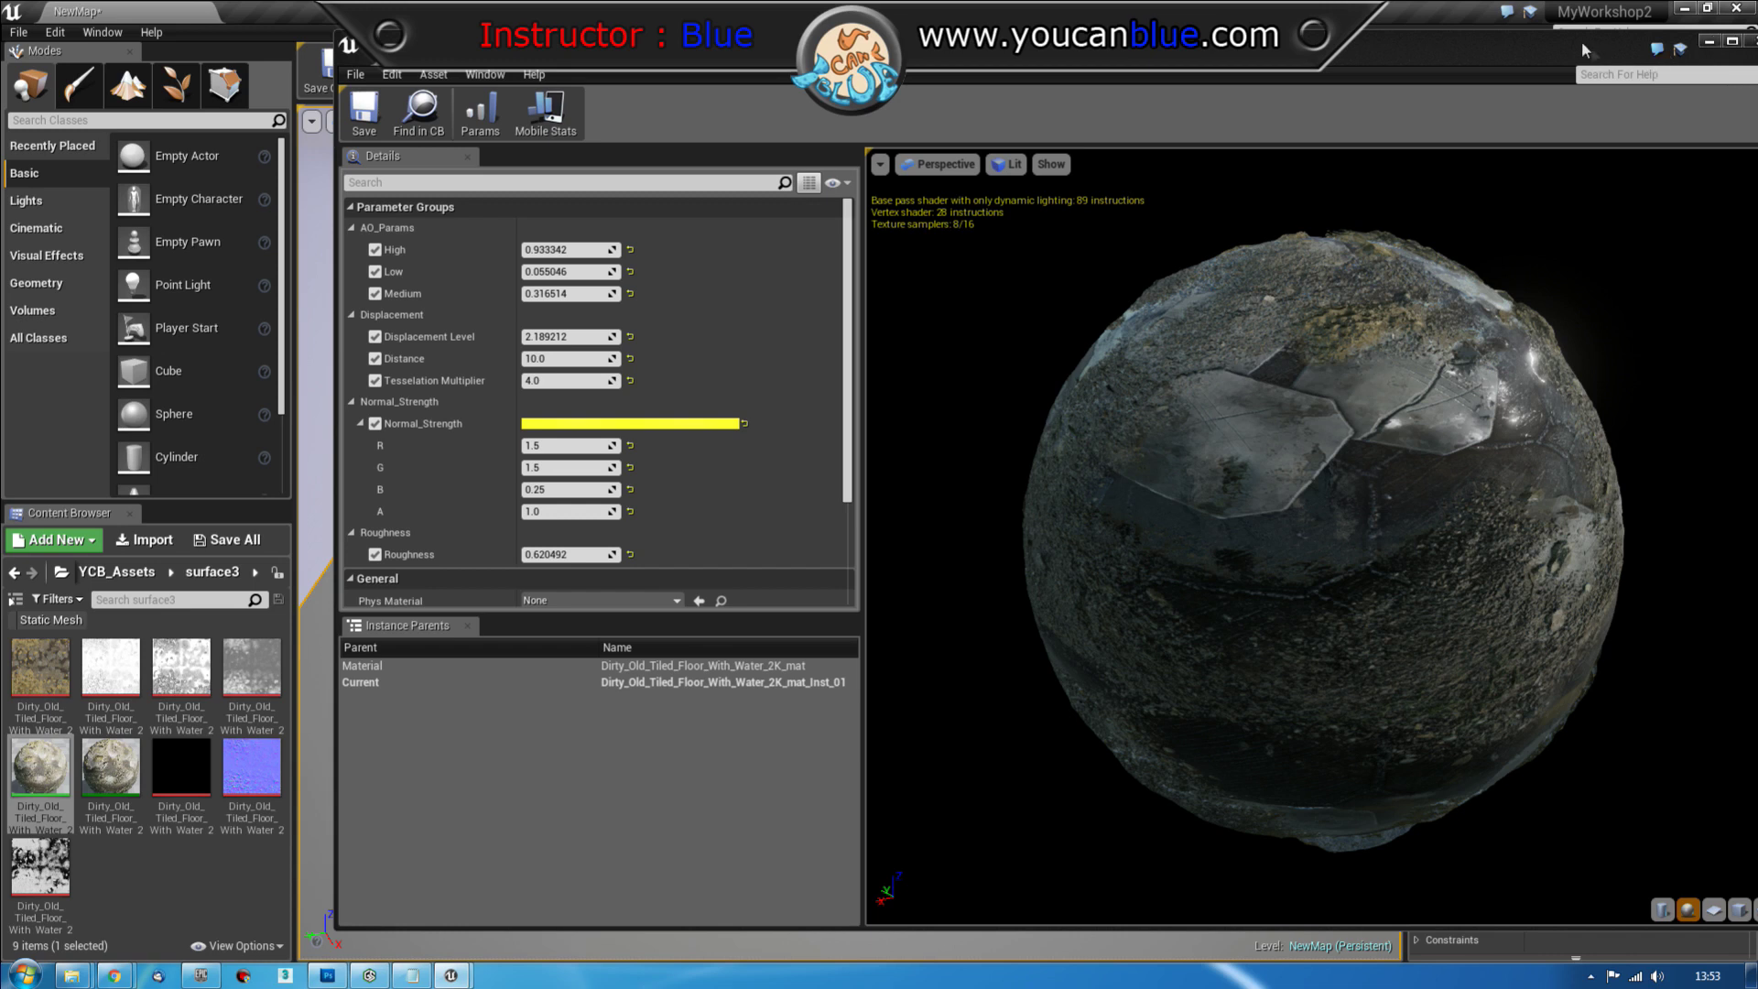
drag(1576, 42, 1522, 45)
click(1705, 44)
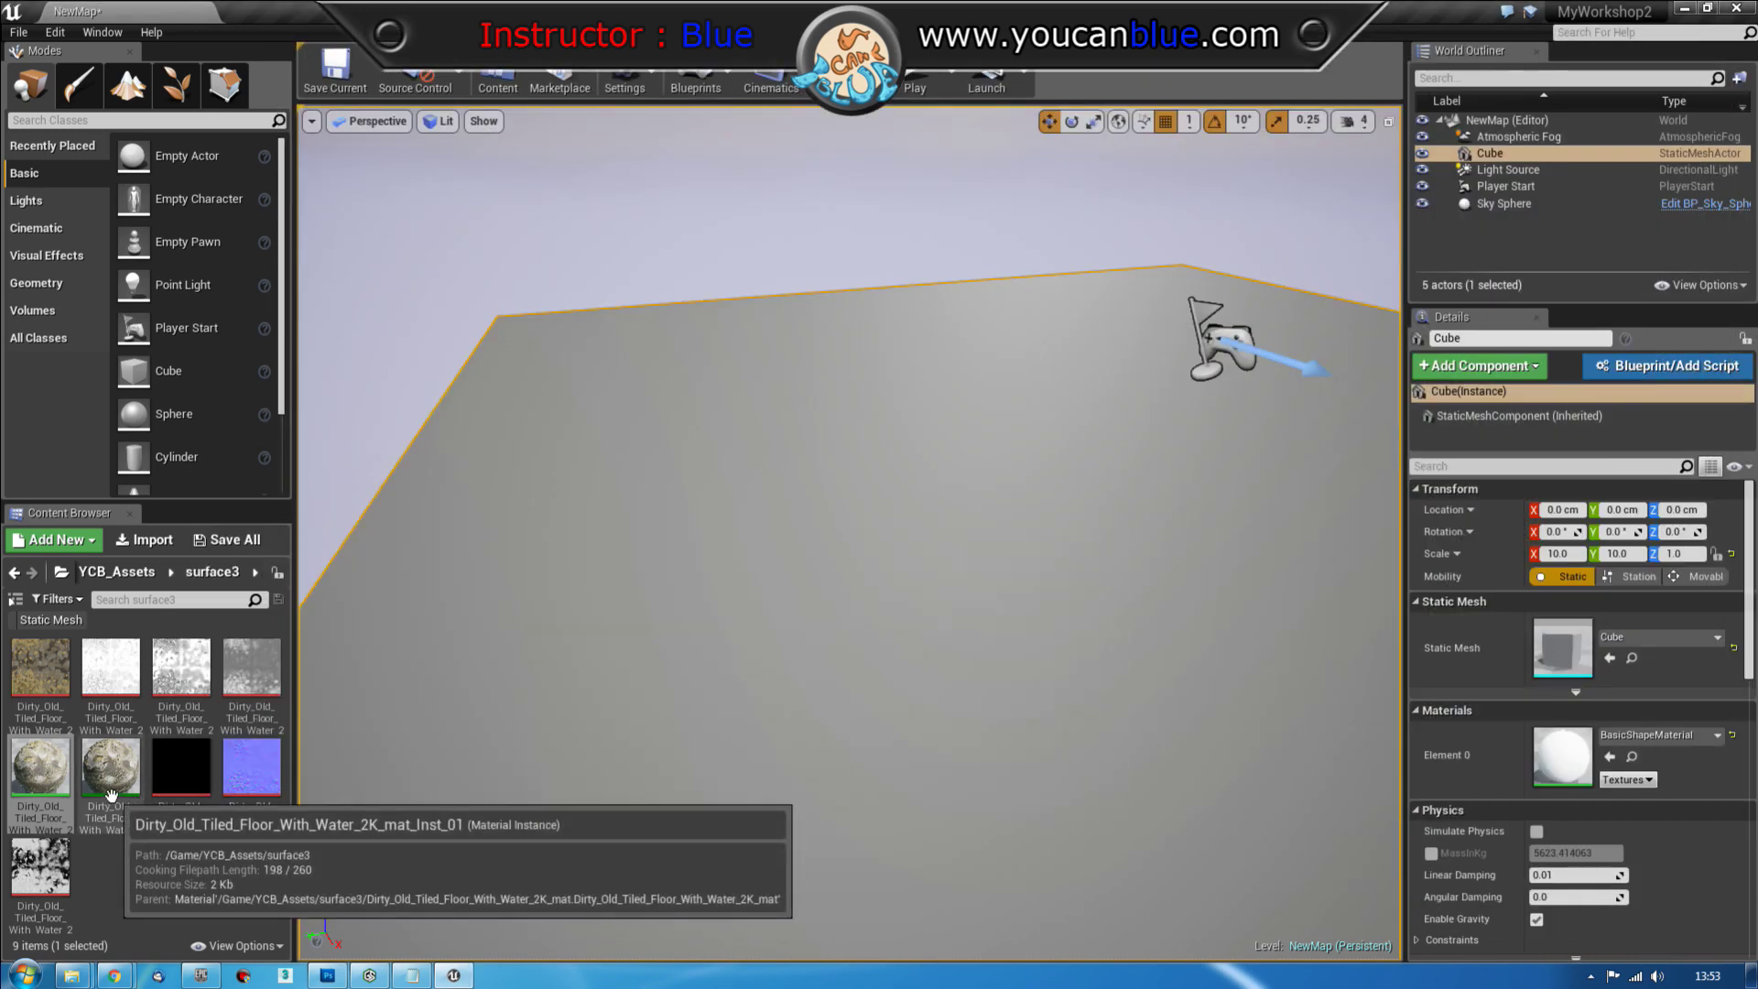
drag(111, 793, 792, 557)
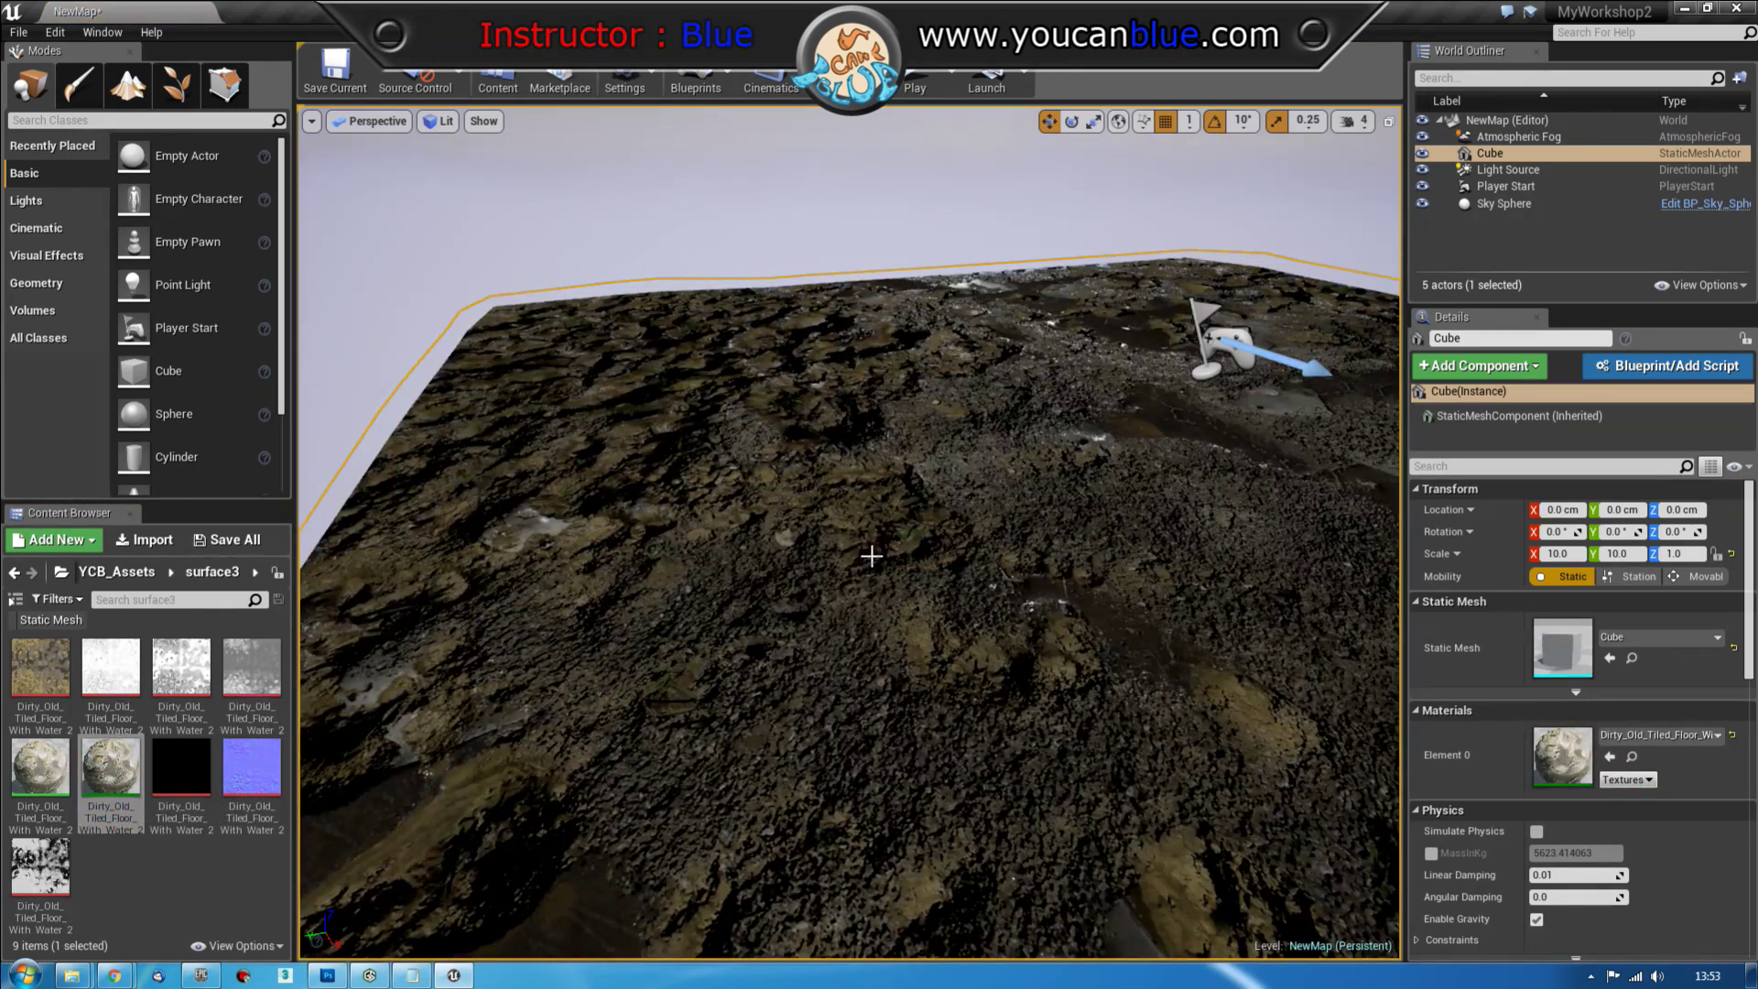
Play the level from a spot on the cube, walk around to examine the displaced floor, and stop the play session
scroll(882, 555, down, 3)
right_click(1059, 601)
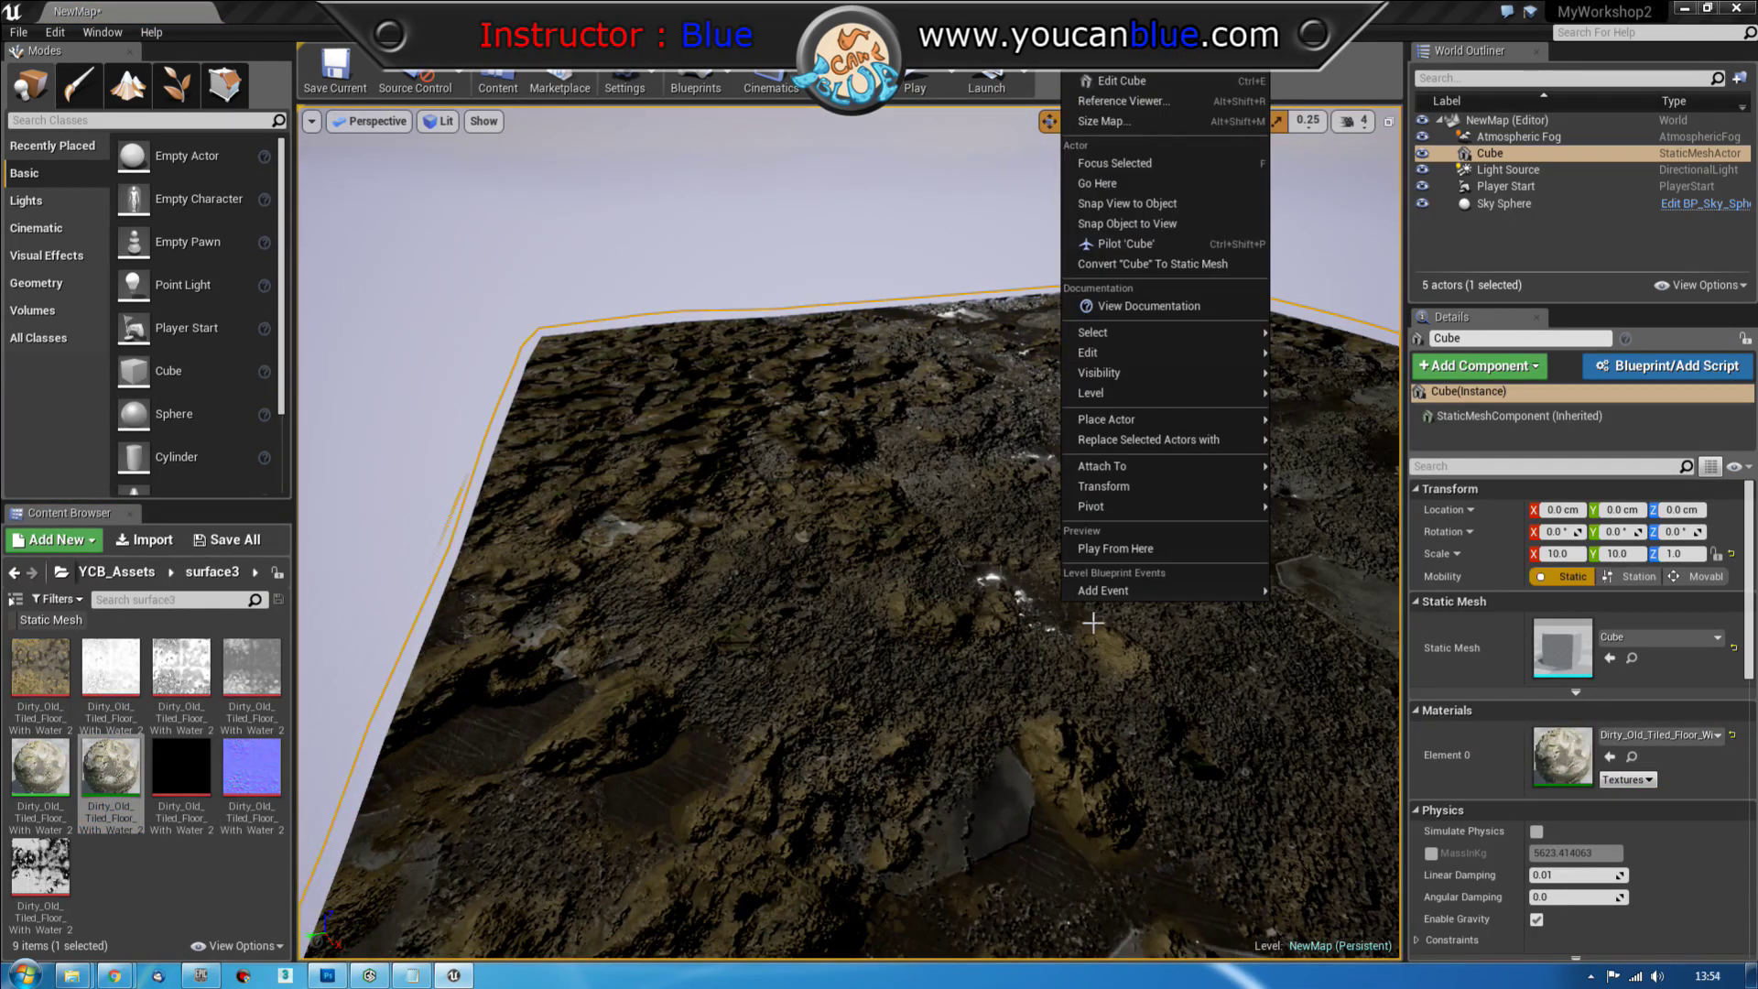
click(1156, 553)
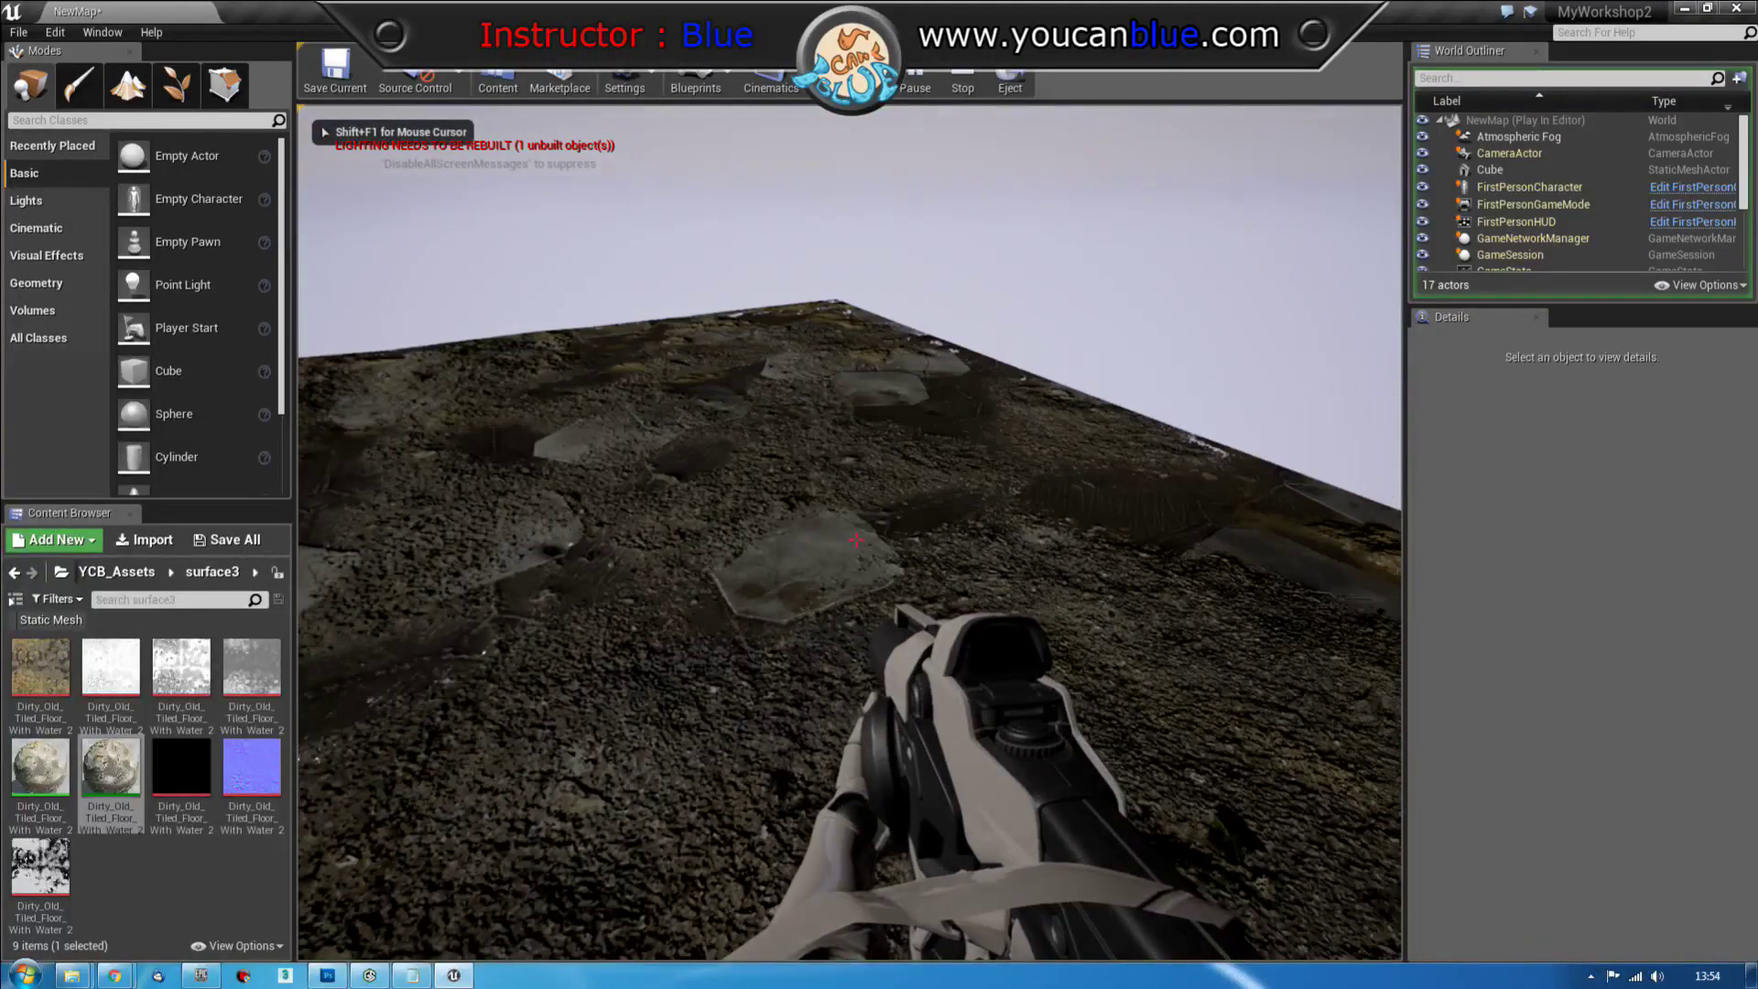
key(w)
key(a)
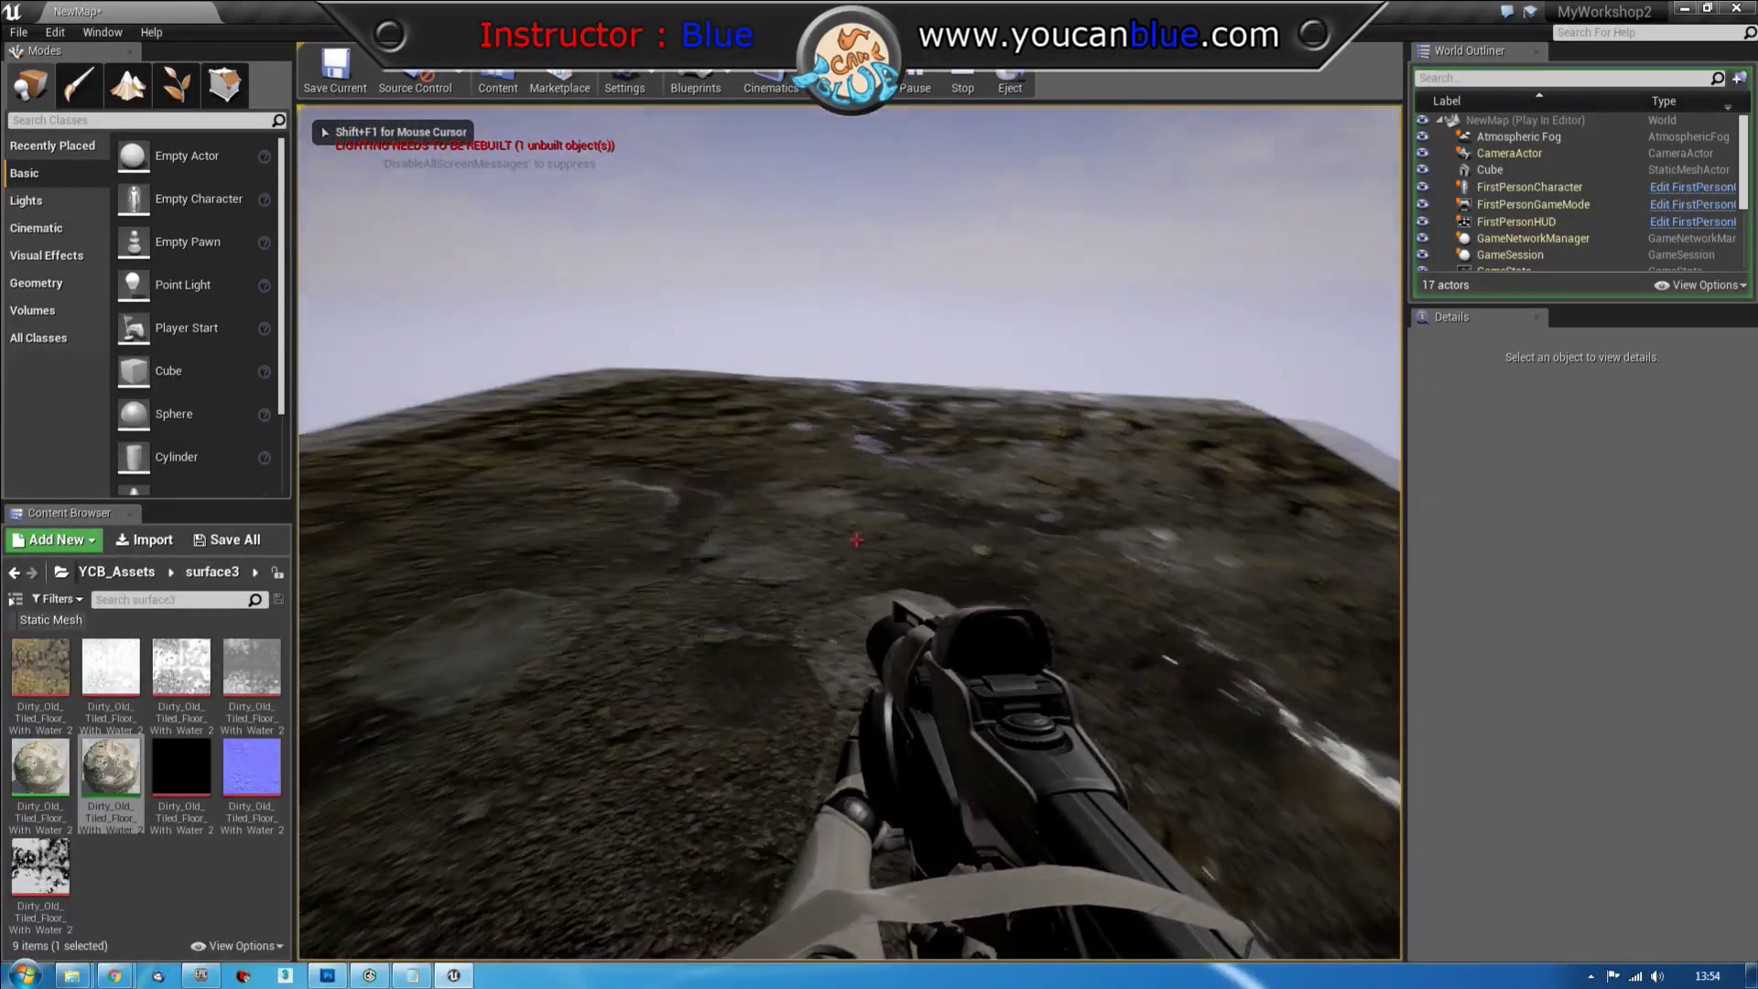
key(d)
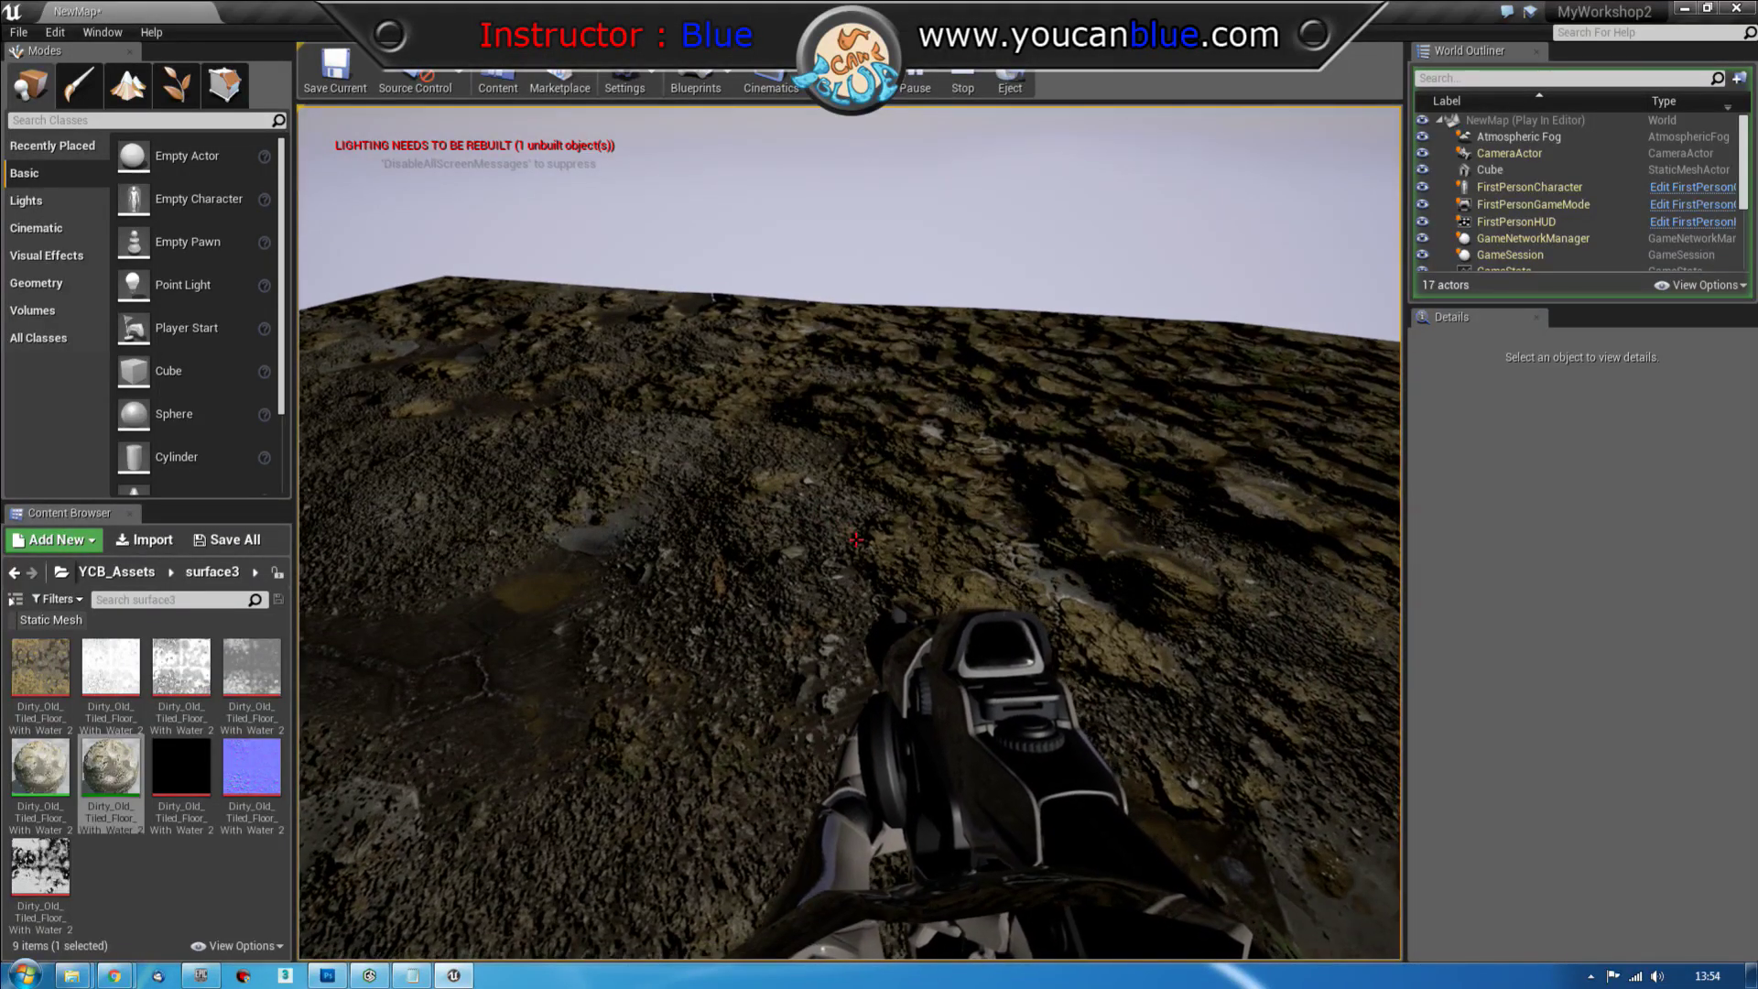
key(Escape)
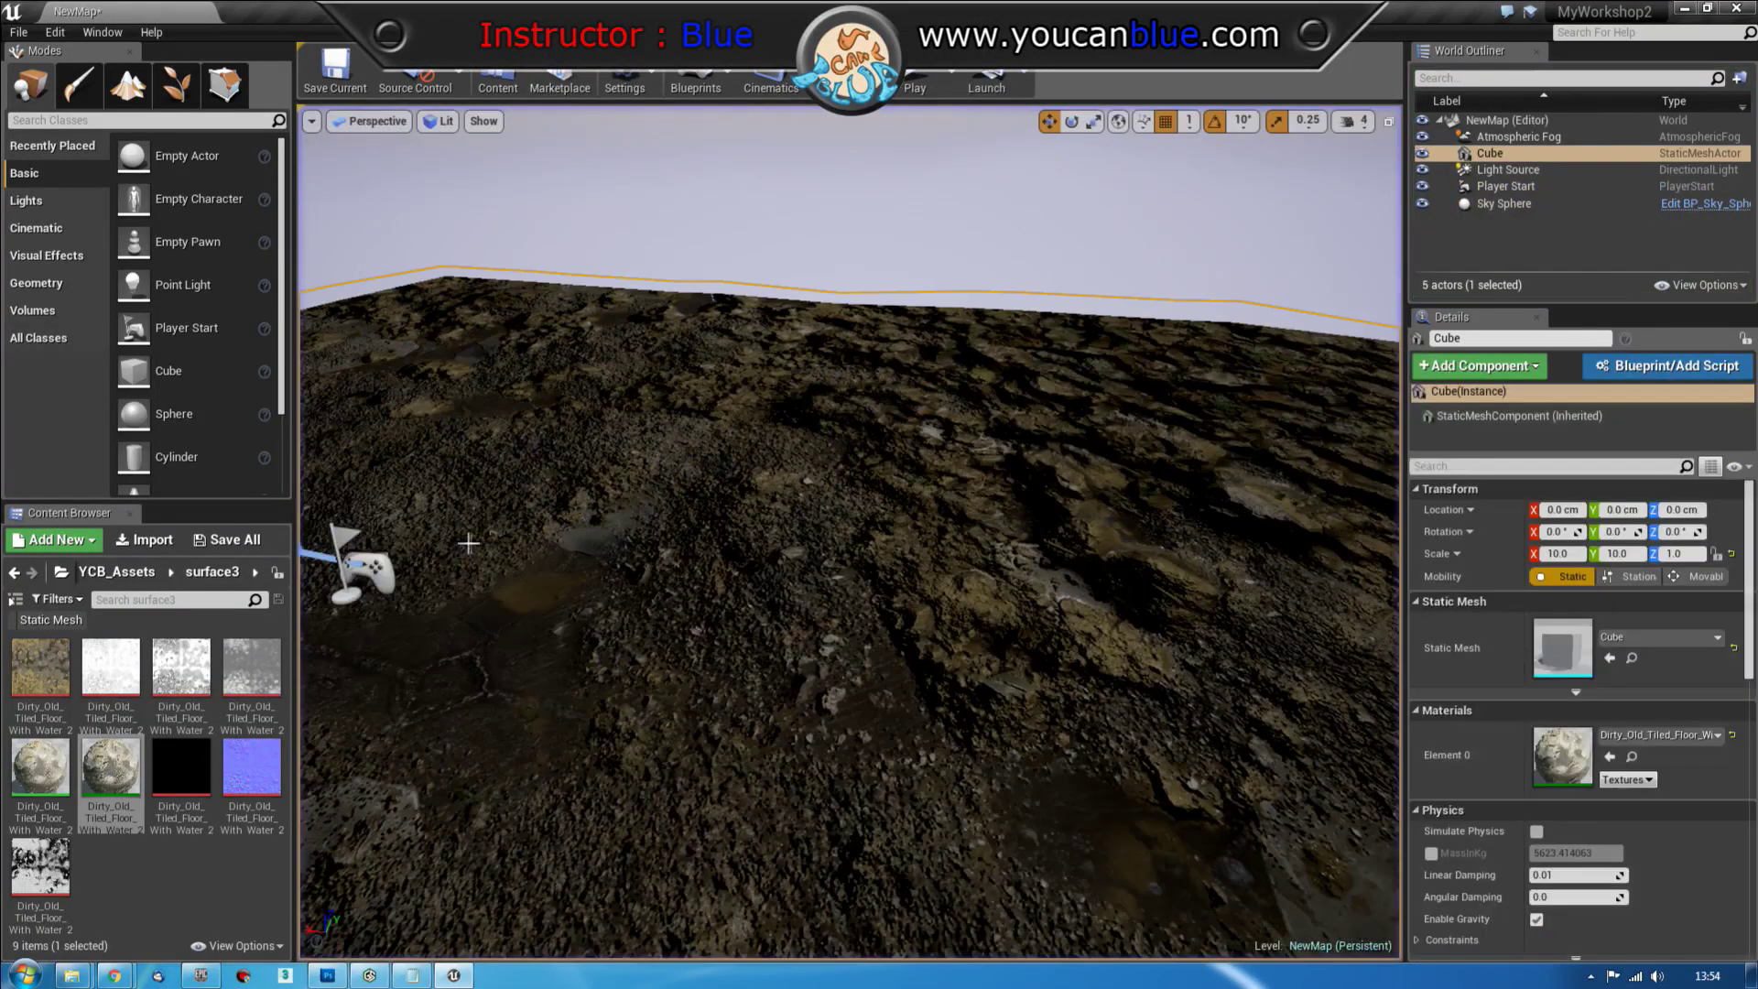
Delete the floor cube and place the tiled_to_organic_area_200x2002 mesh from the surface2 folder in the level
scroll(521, 556, down, 5)
right_drag(707, 586, 751, 632)
key(s)
key(a)
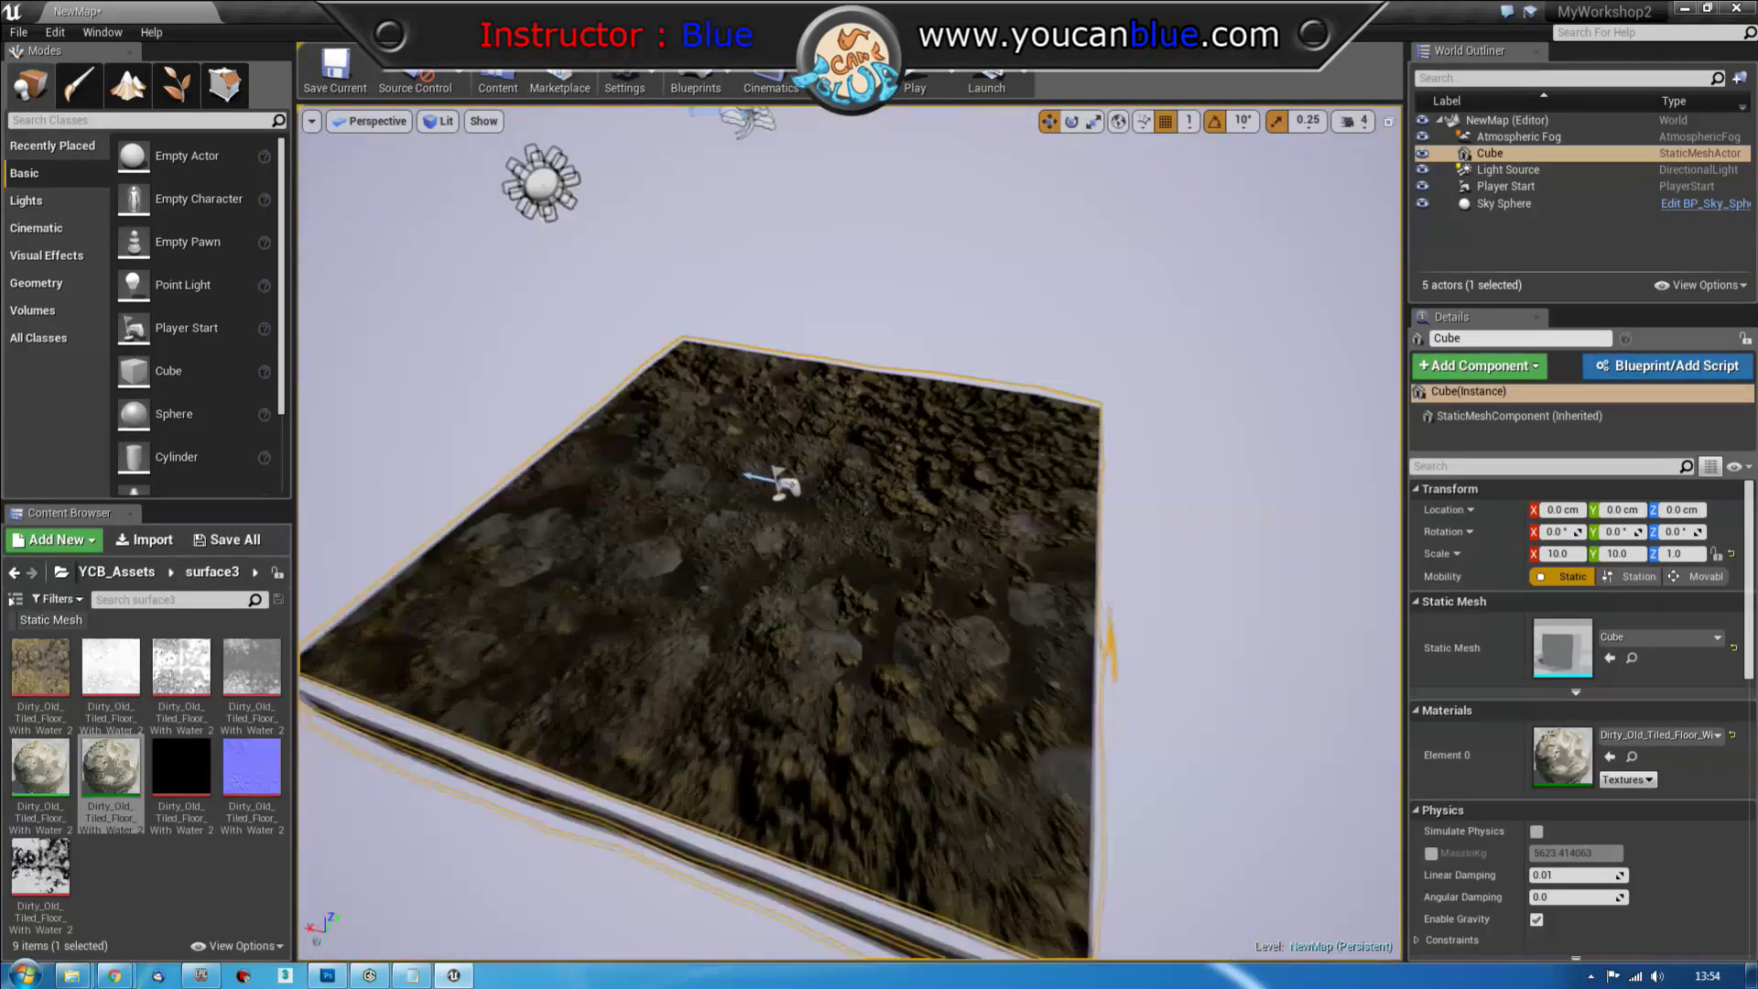
alt+drag(707, 504, 765, 456)
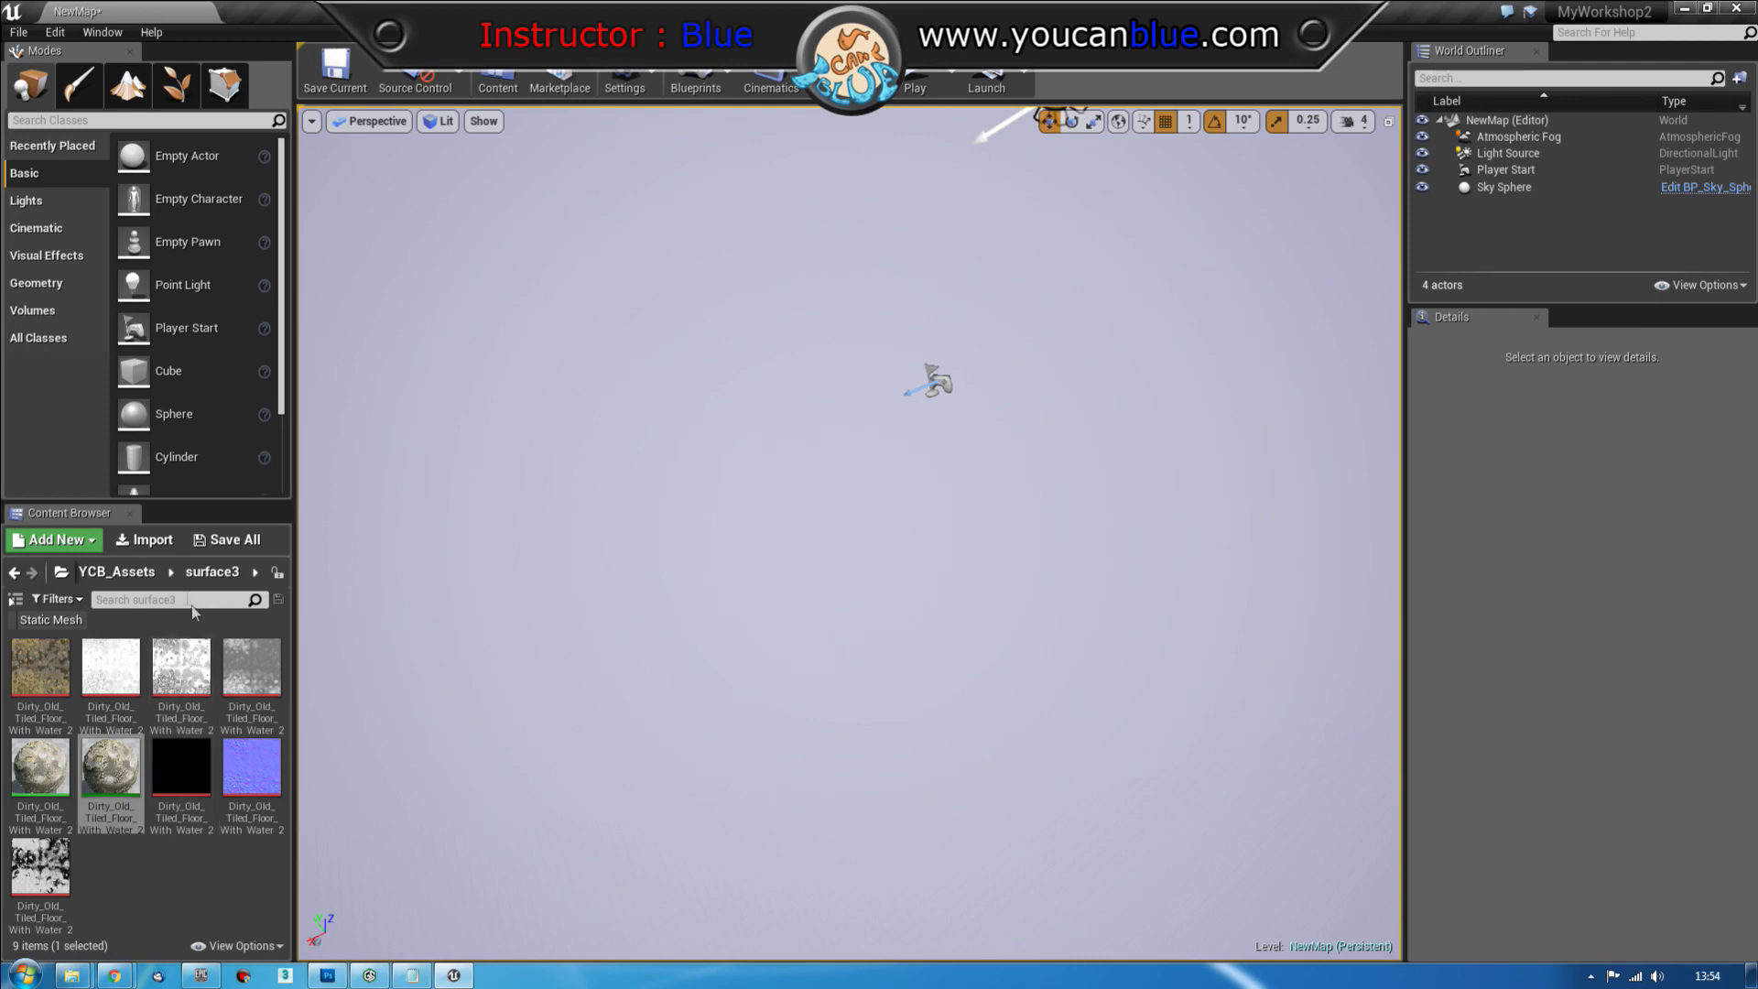
click(116, 572)
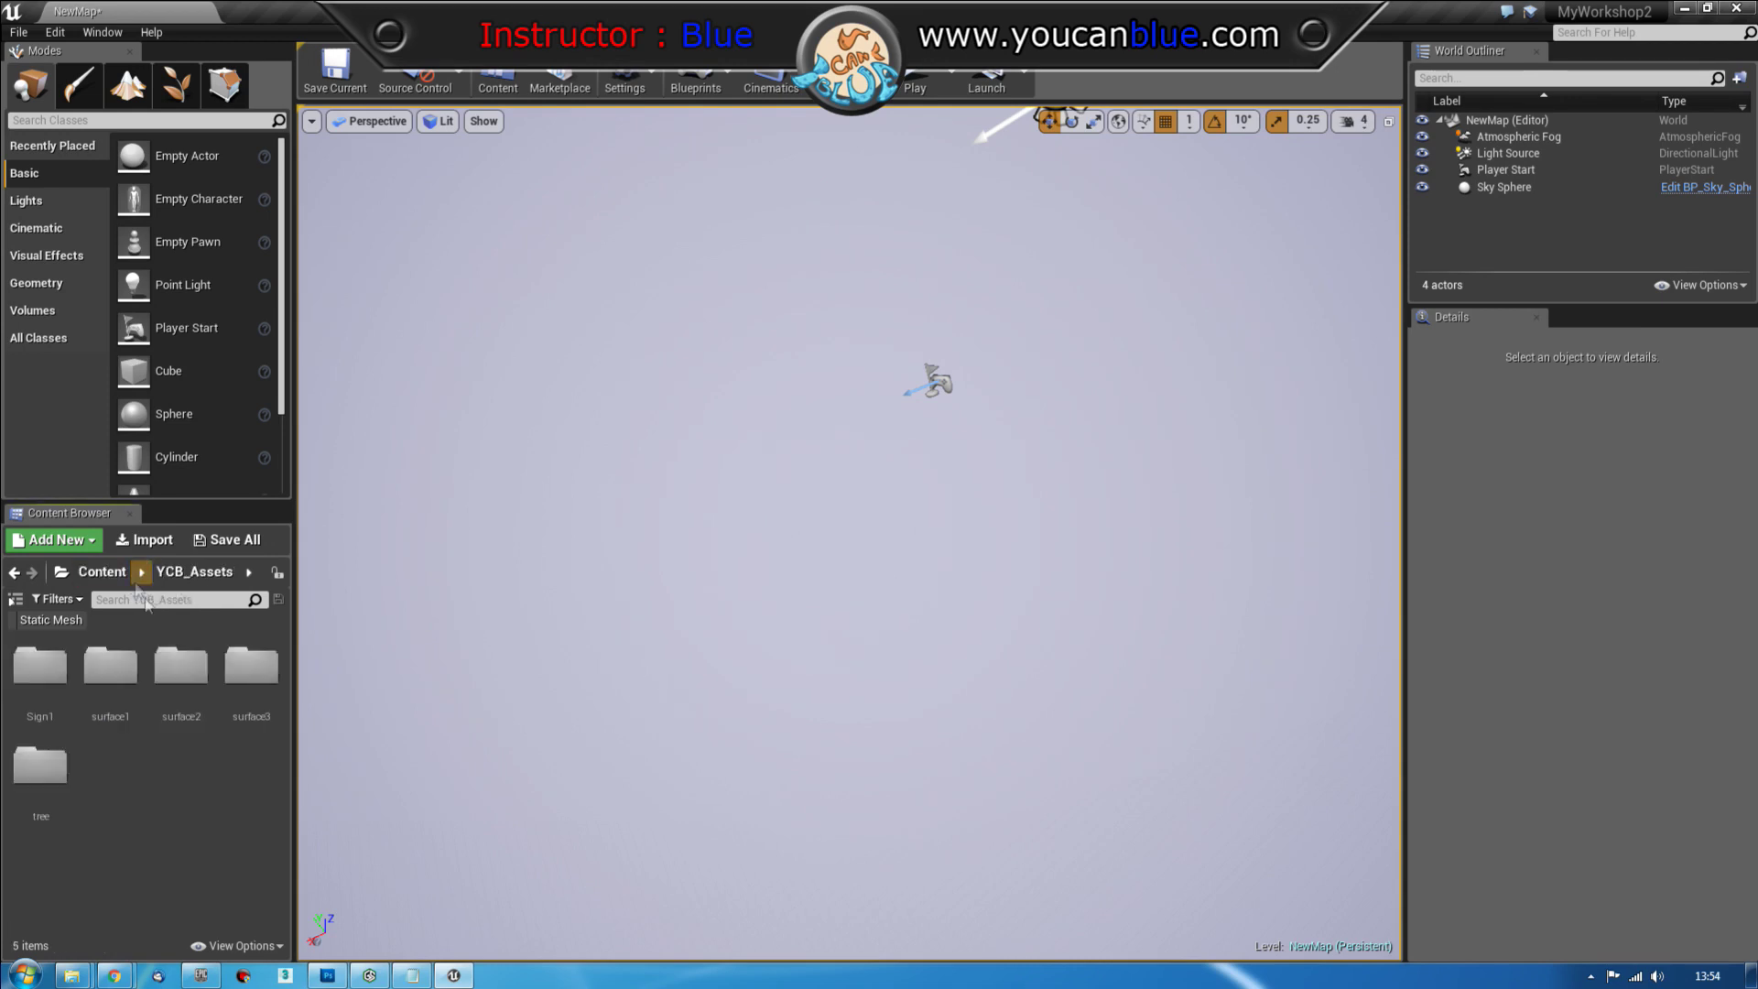
double_click(181, 673)
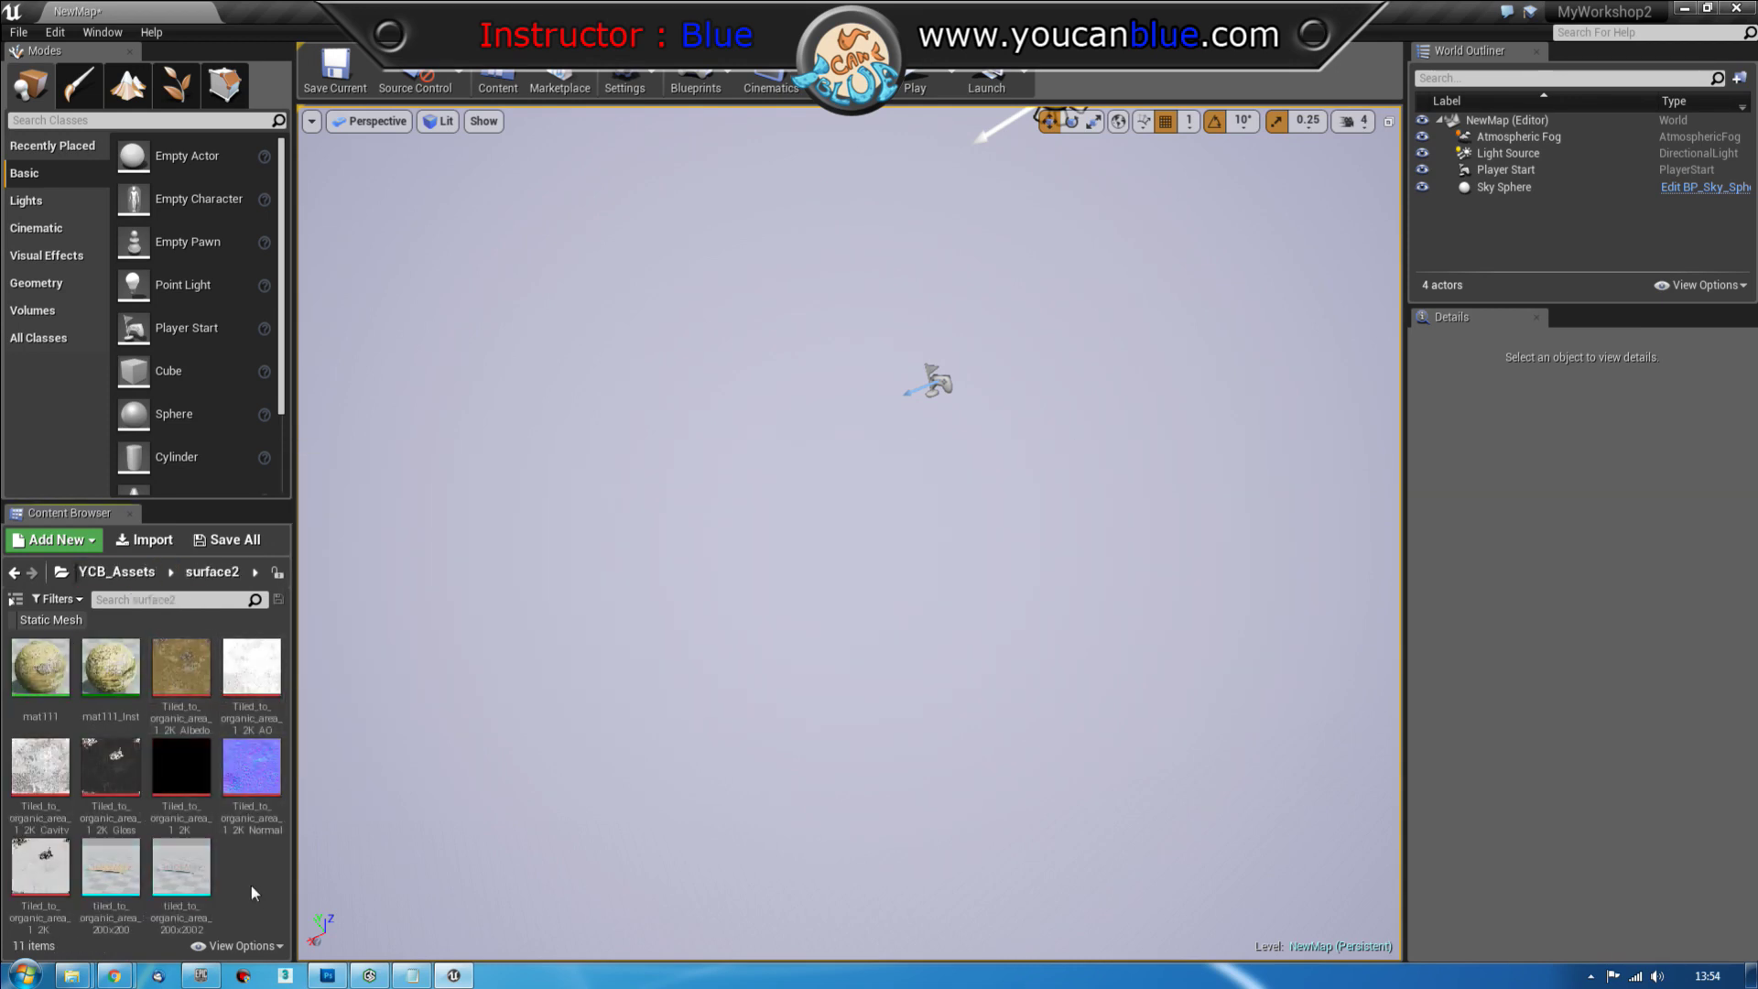
drag(202, 879, 863, 448)
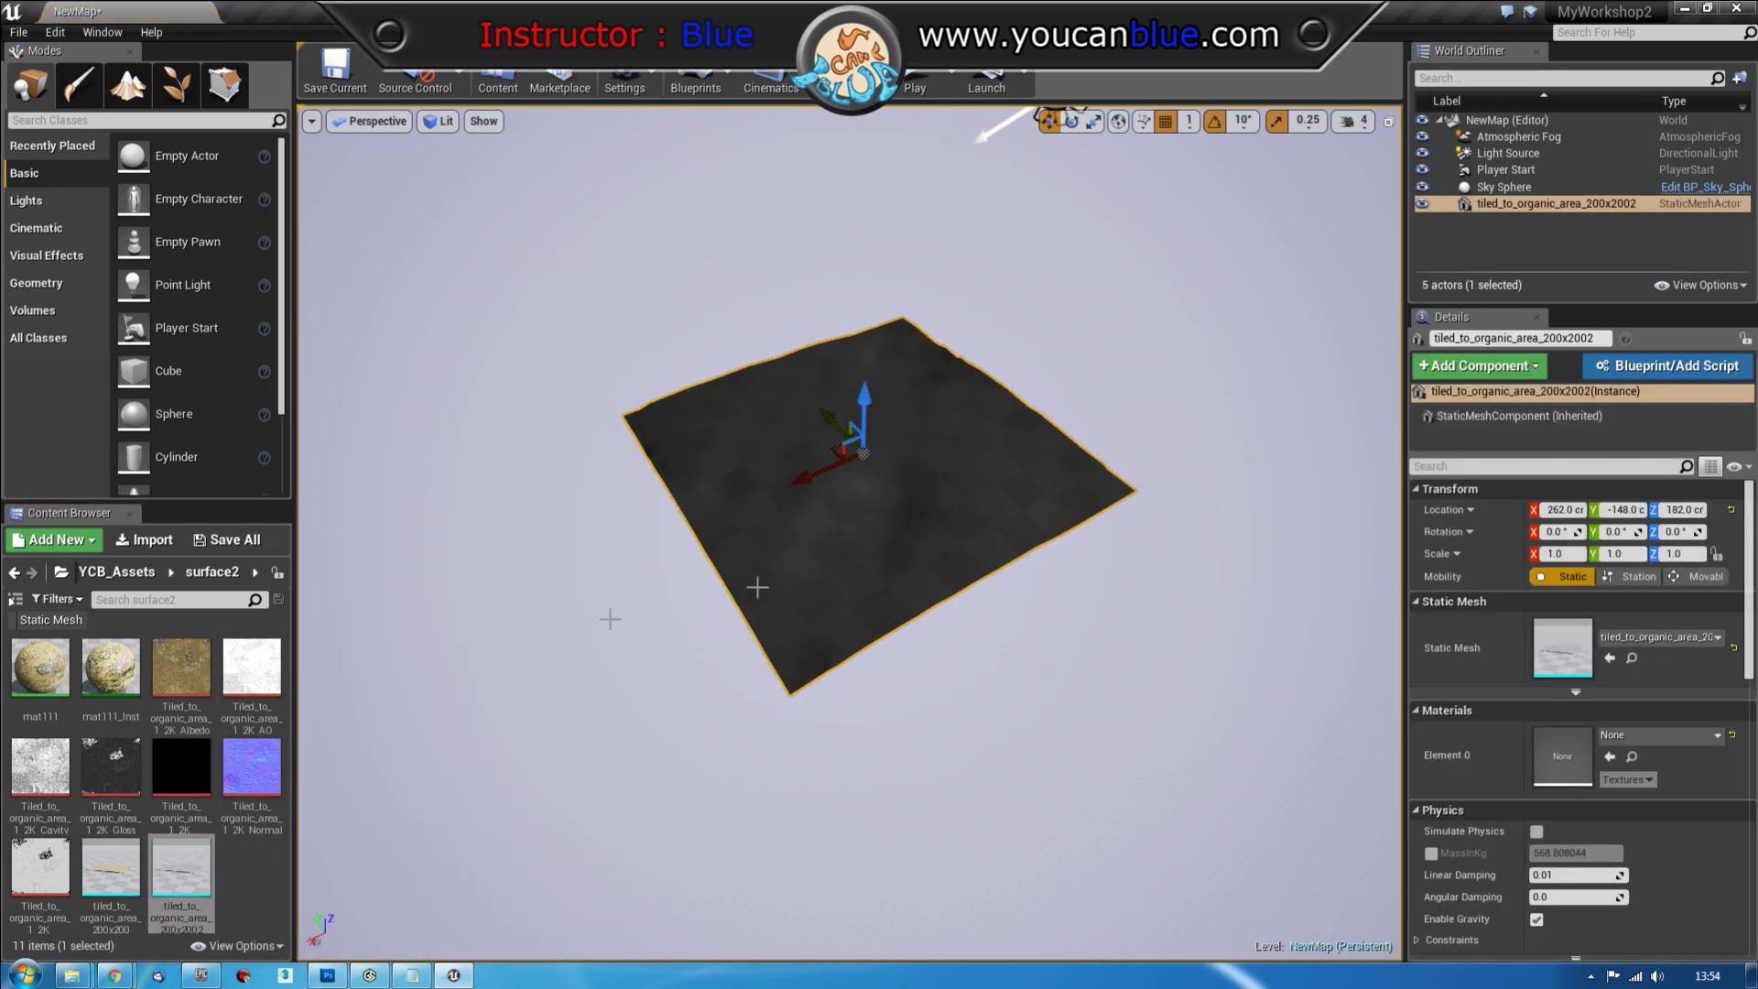
Apply the Surface1 material from the surface1 folder to the ground mesh and inspect its displacement up close
click(147, 572)
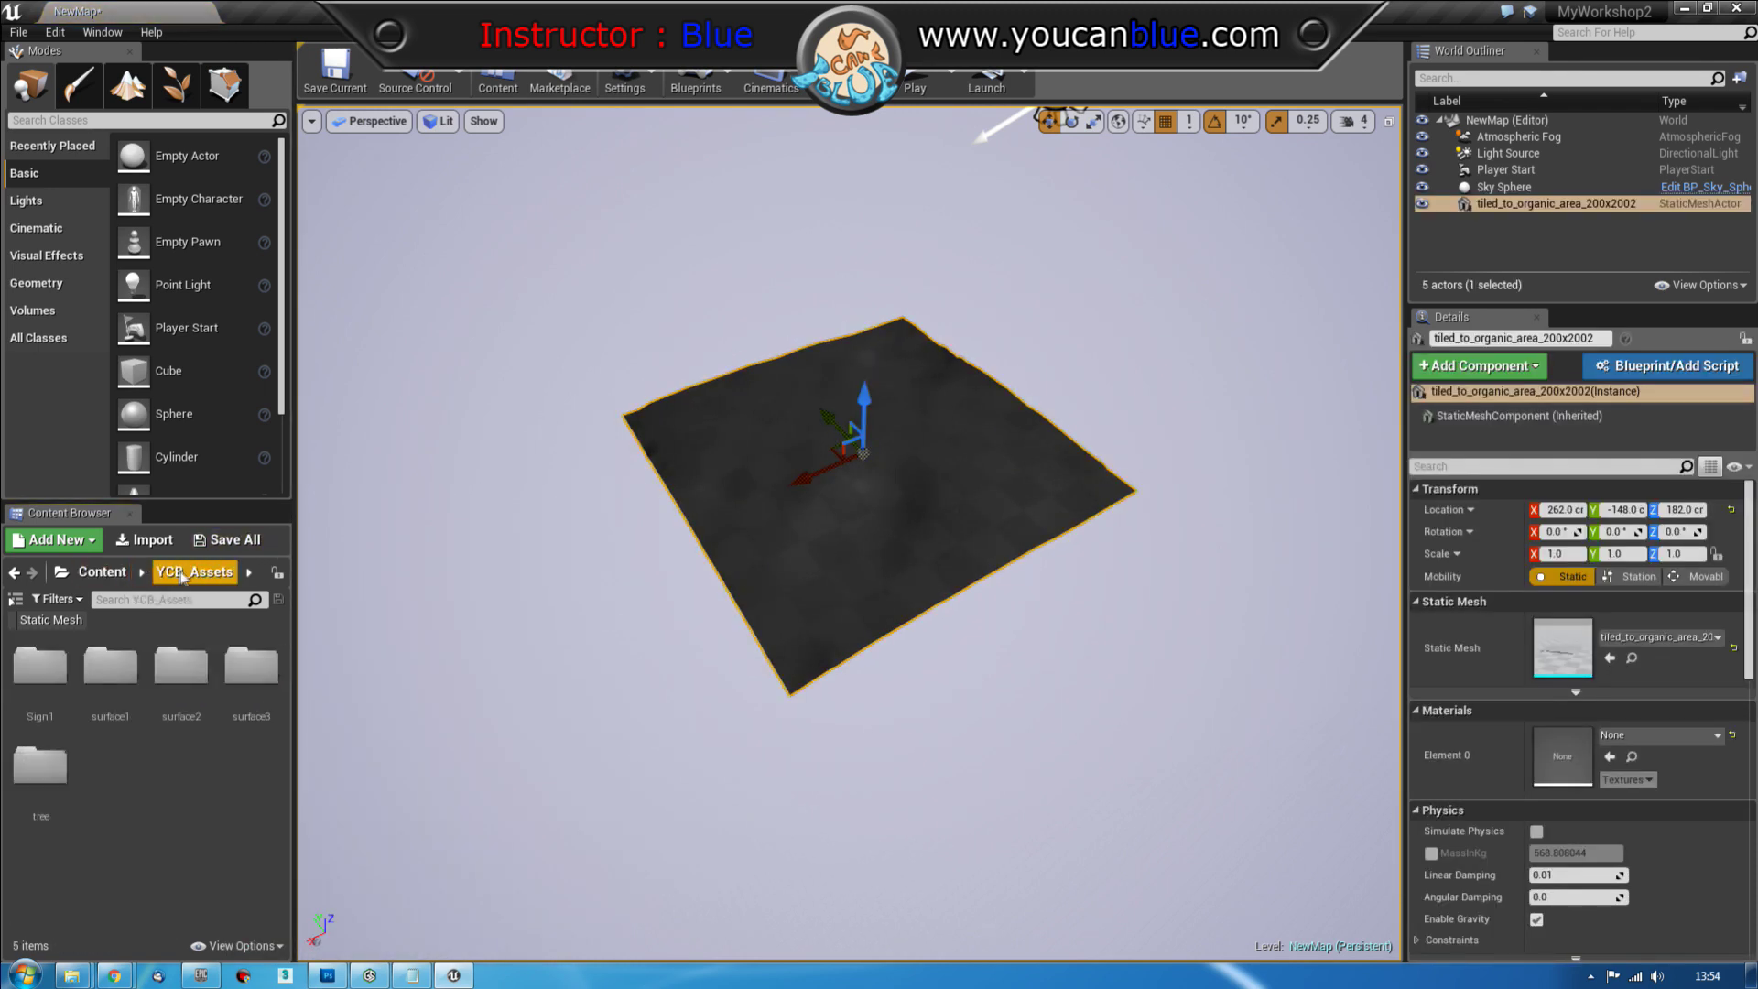
double_click(180, 667)
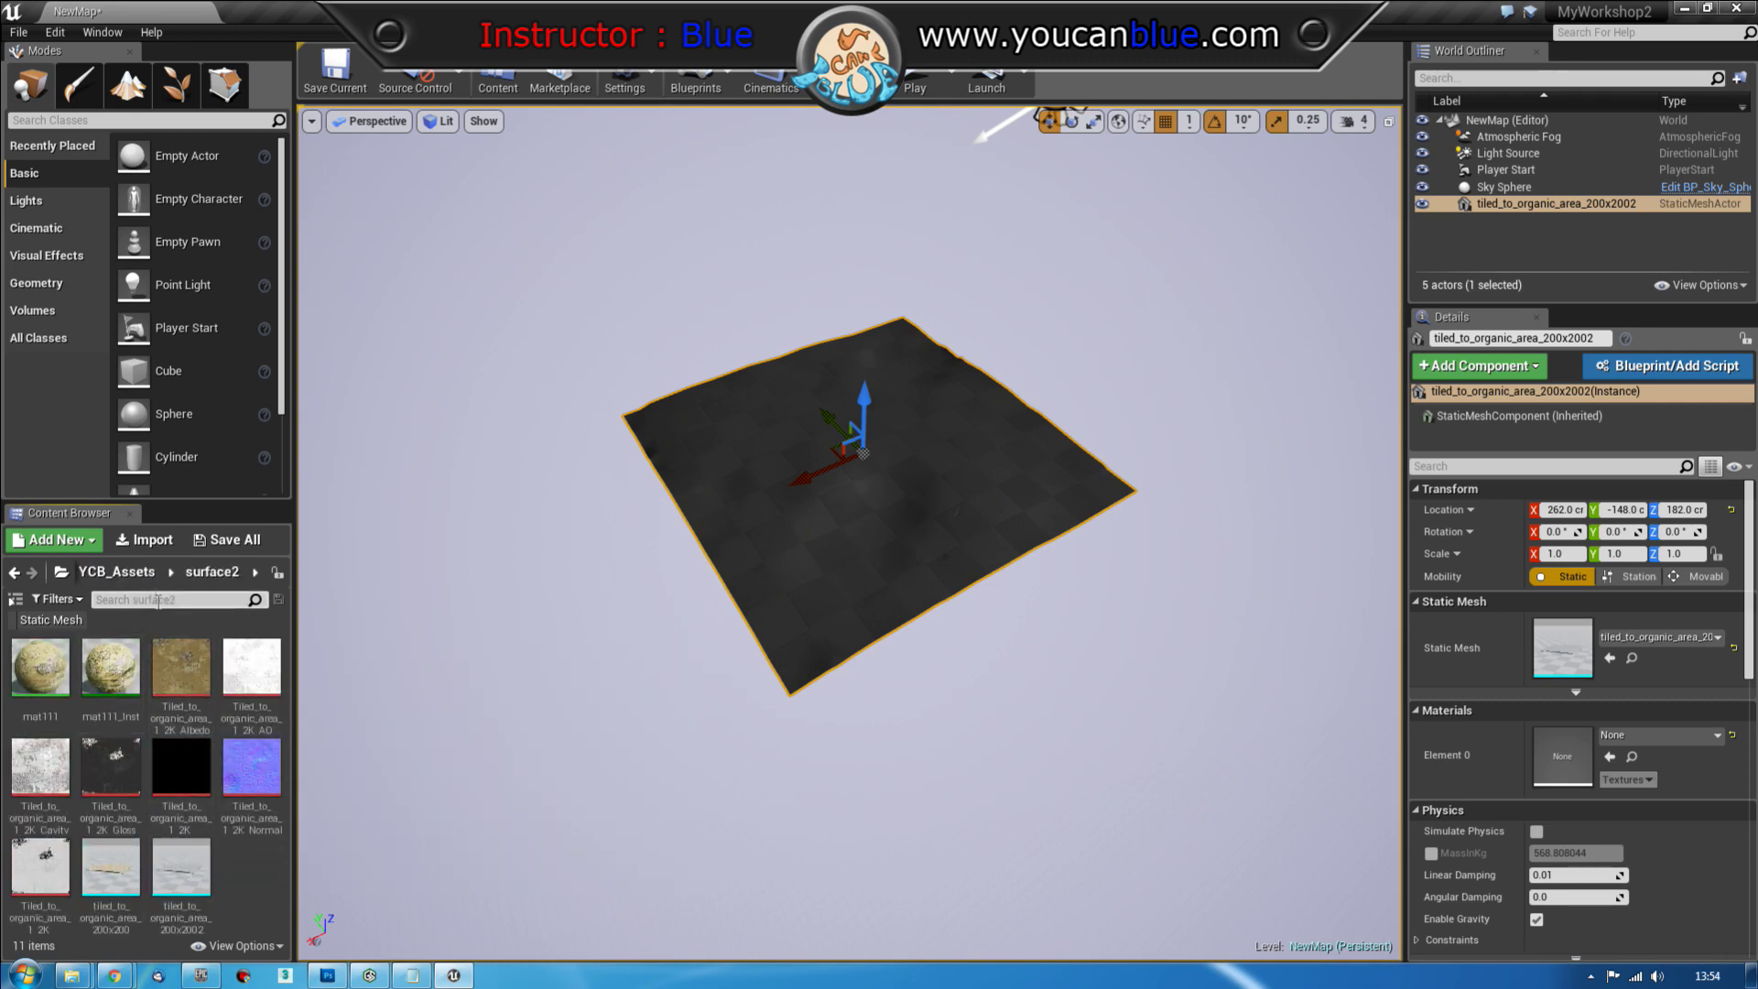
click(123, 572)
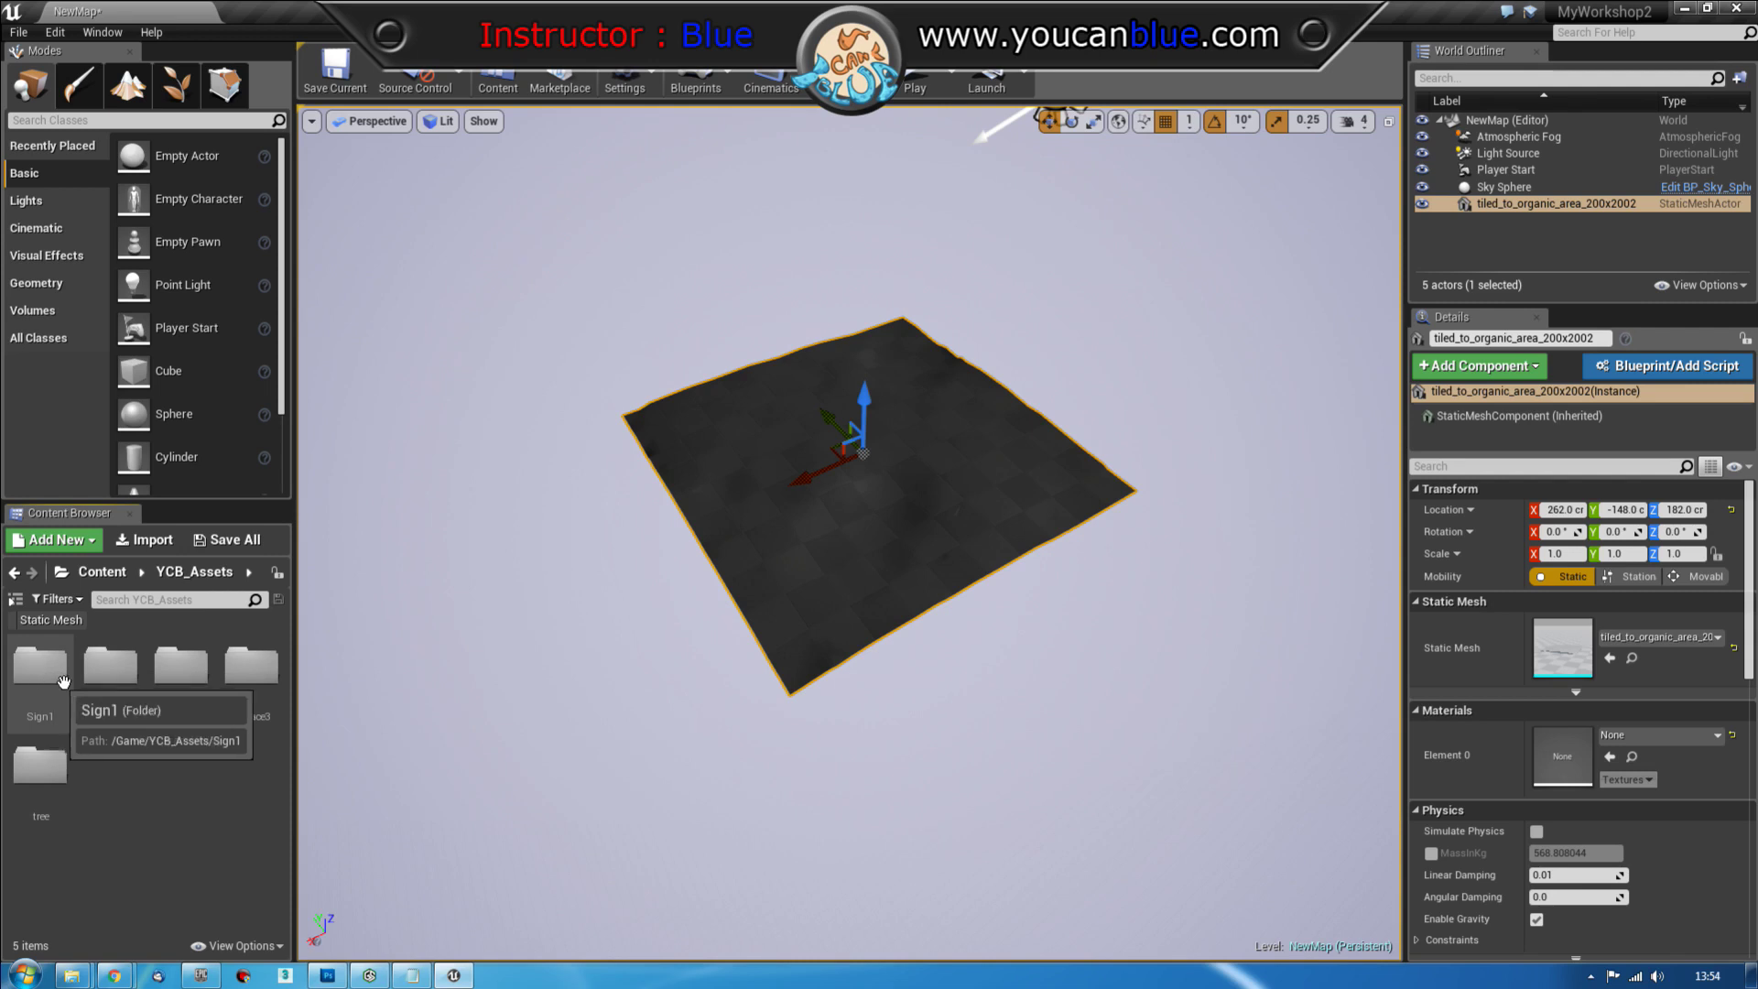
click(98, 682)
double_click(98, 682)
drag(110, 866, 779, 549)
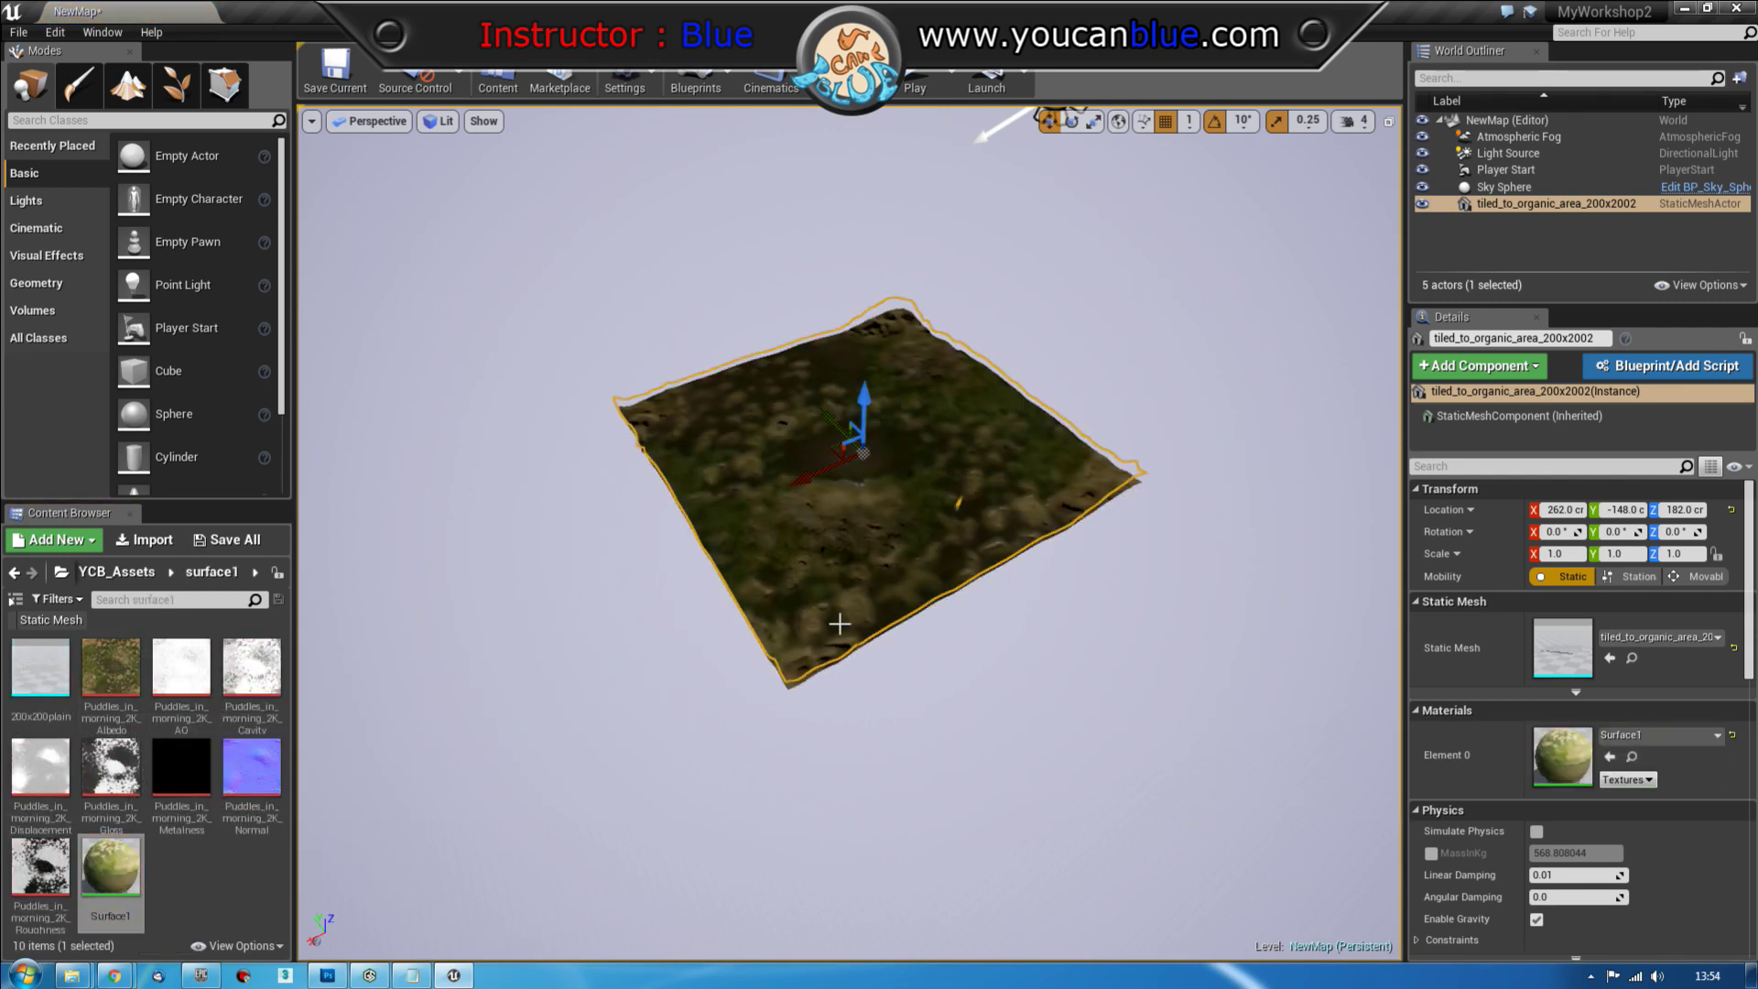
key(w)
right_drag(778, 549, 856, 508)
scroll(850, 531, down, 10)
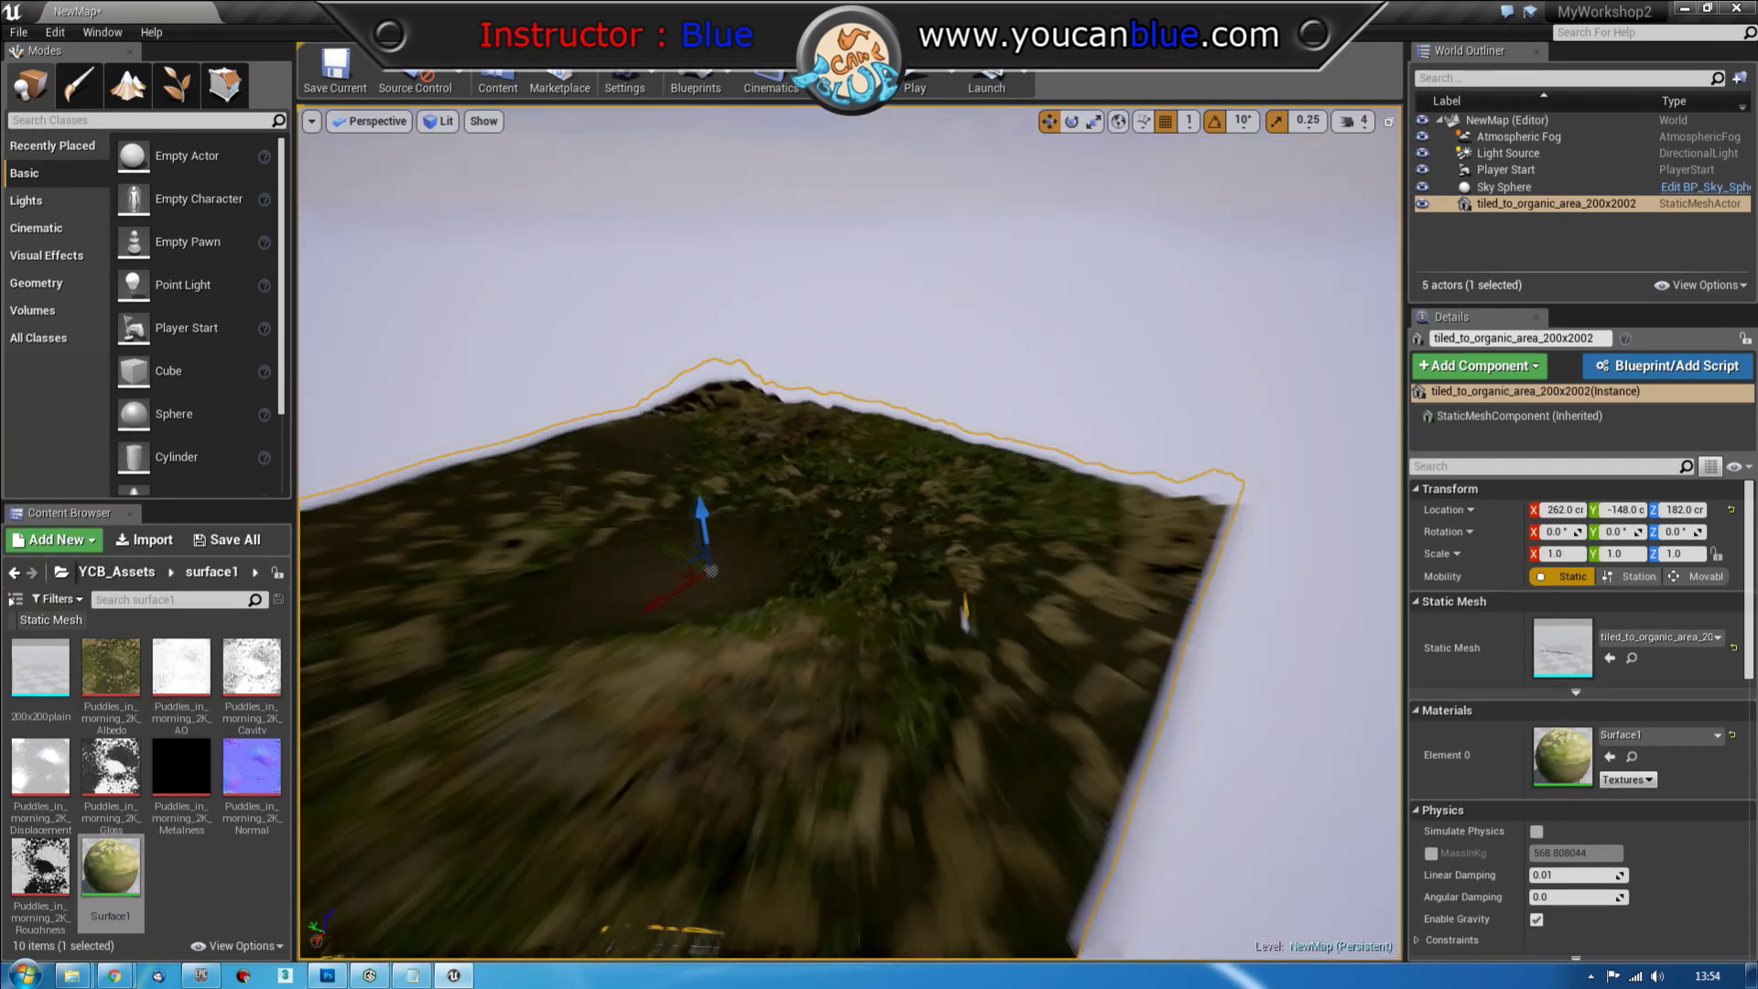
alt+drag(780, 653, 1121, 653)
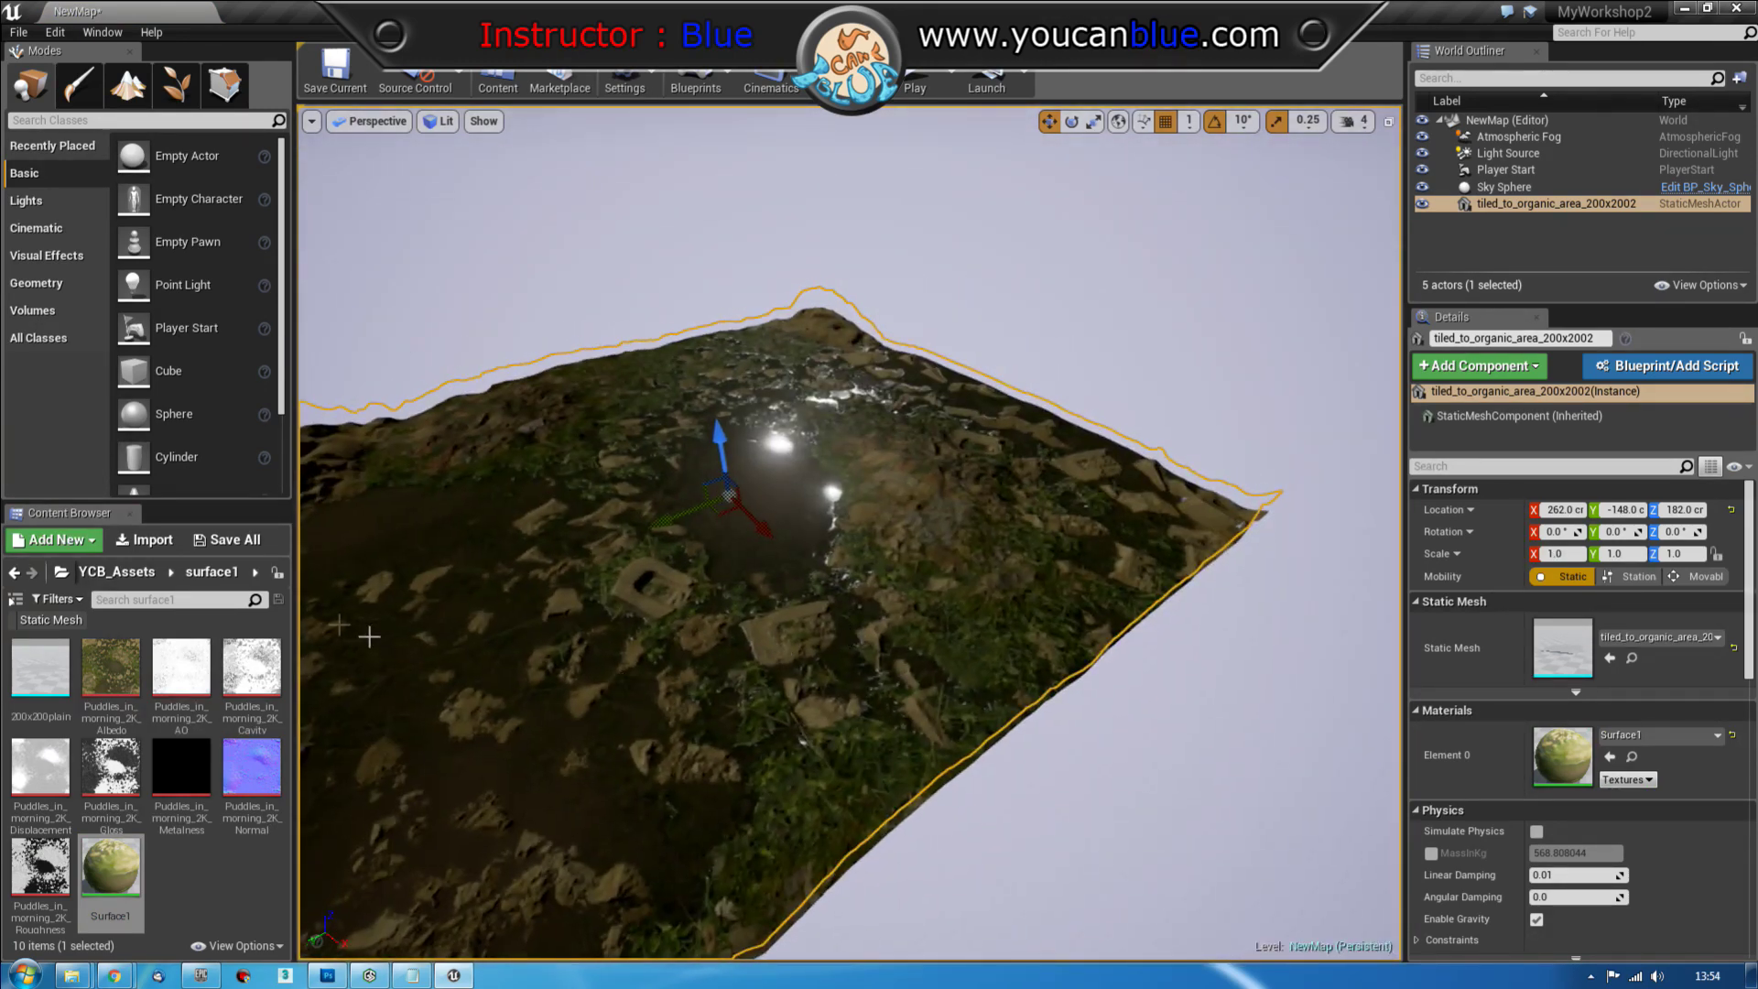
Apply Dirty_Old_Tiled_Floor_With_Water_2K_mat_Inst_01 from the surface3 folder to the ground mesh
click(120, 574)
double_click(236, 680)
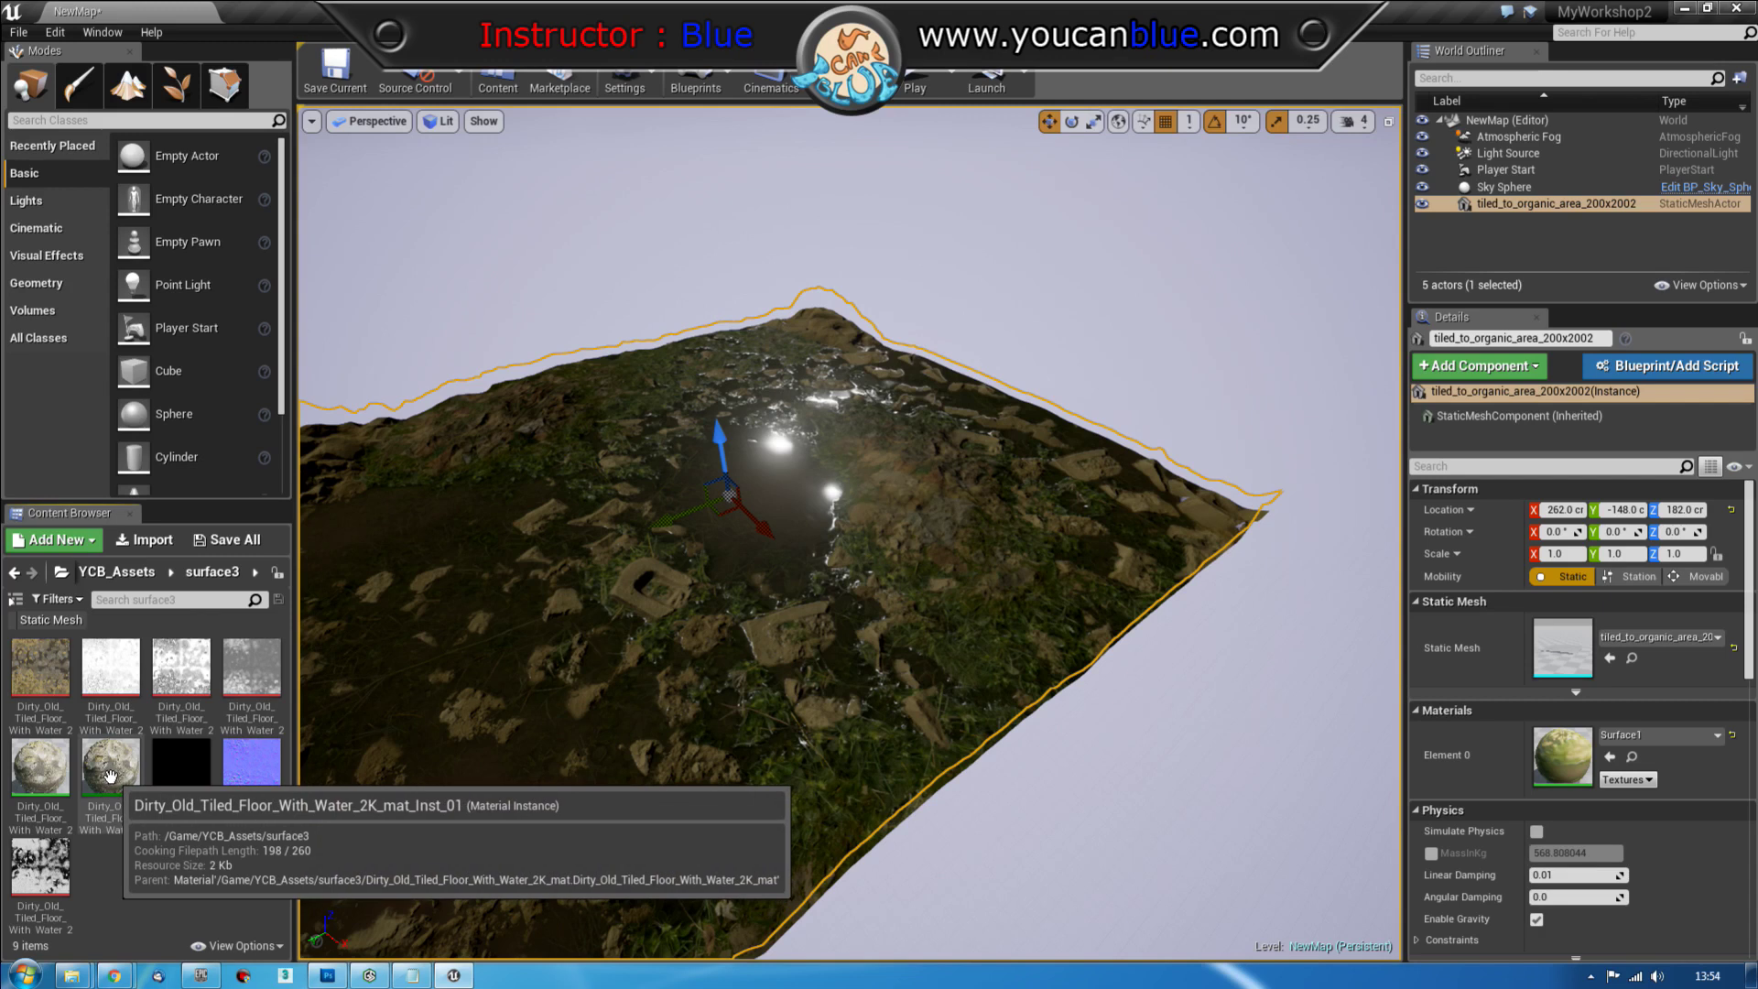
drag(158, 772, 497, 585)
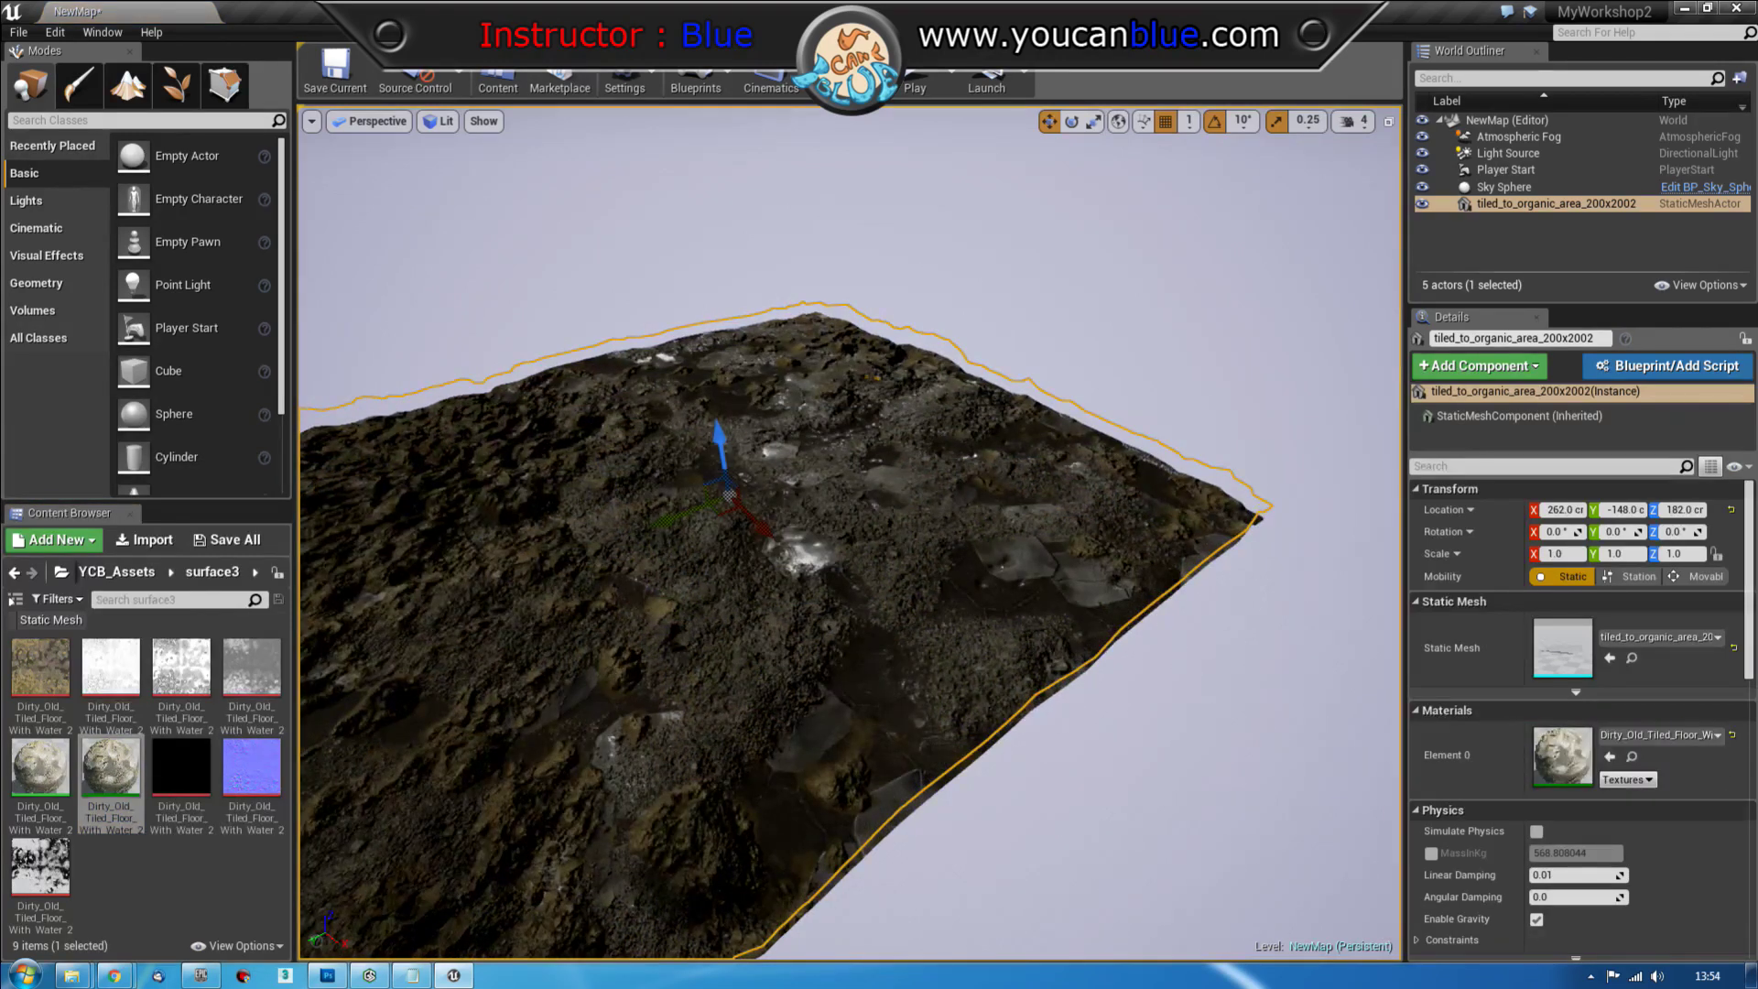
Play the level from a spot on the ground mesh, walk over the tiled surface, and stop the play session
right_click(627, 684)
click(667, 615)
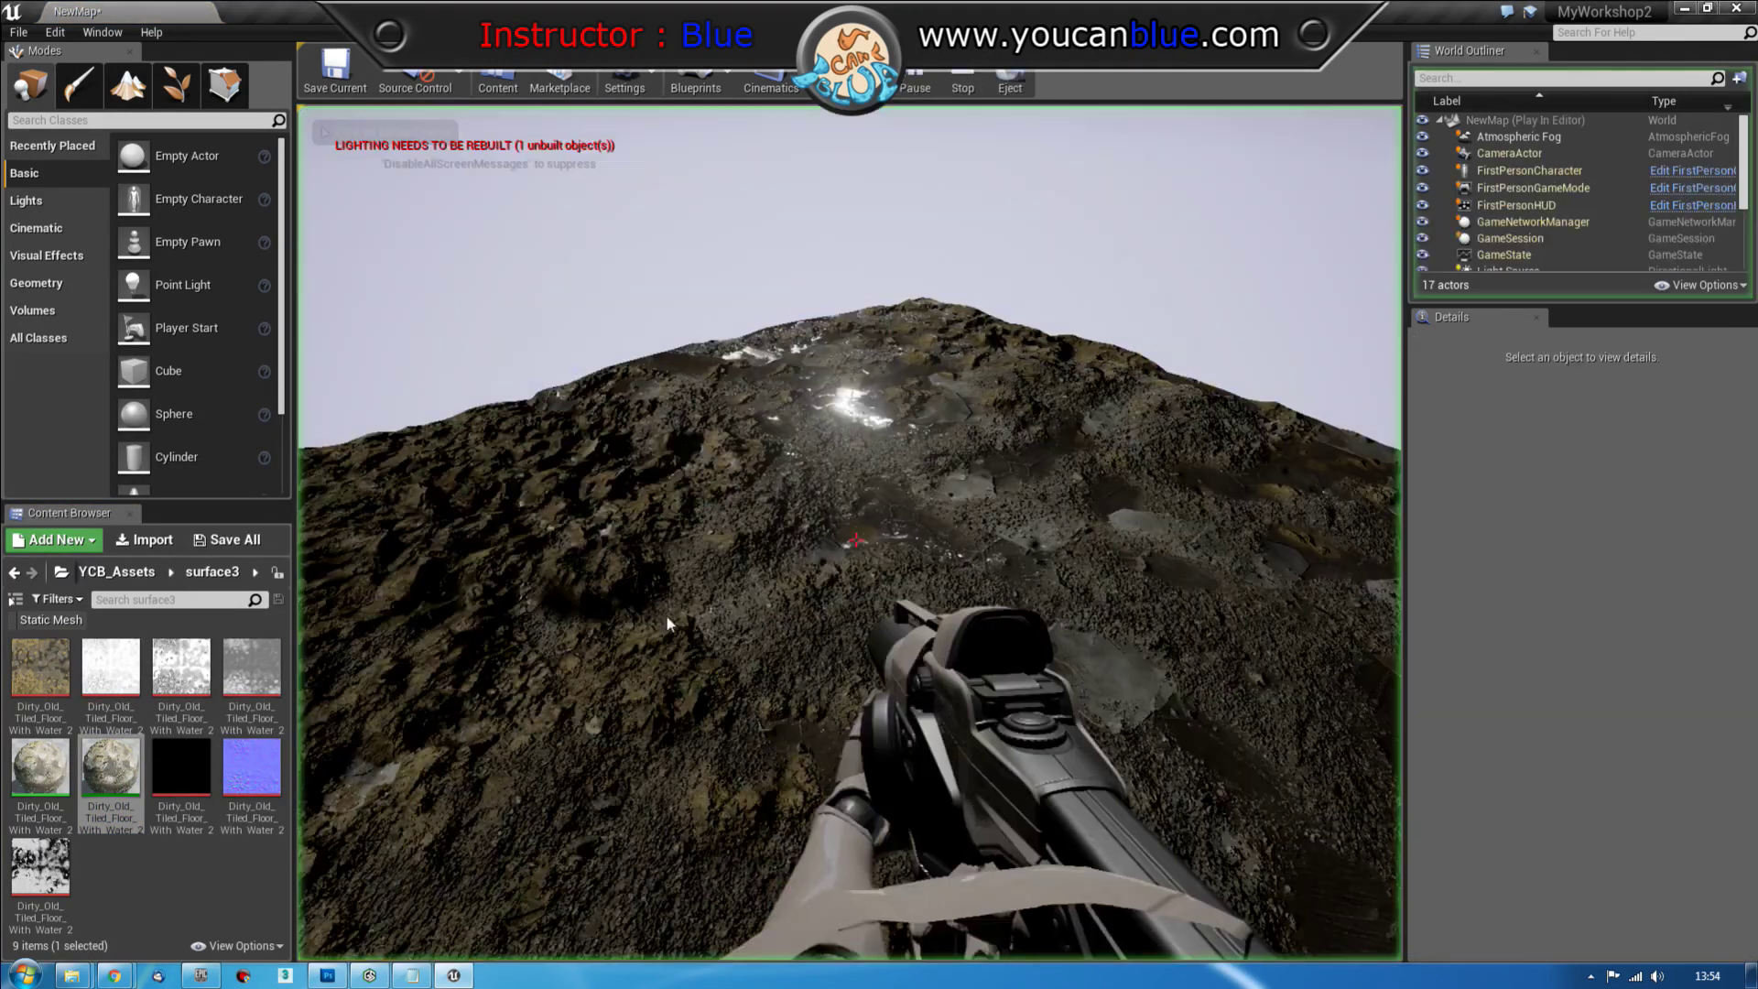
click(665, 613)
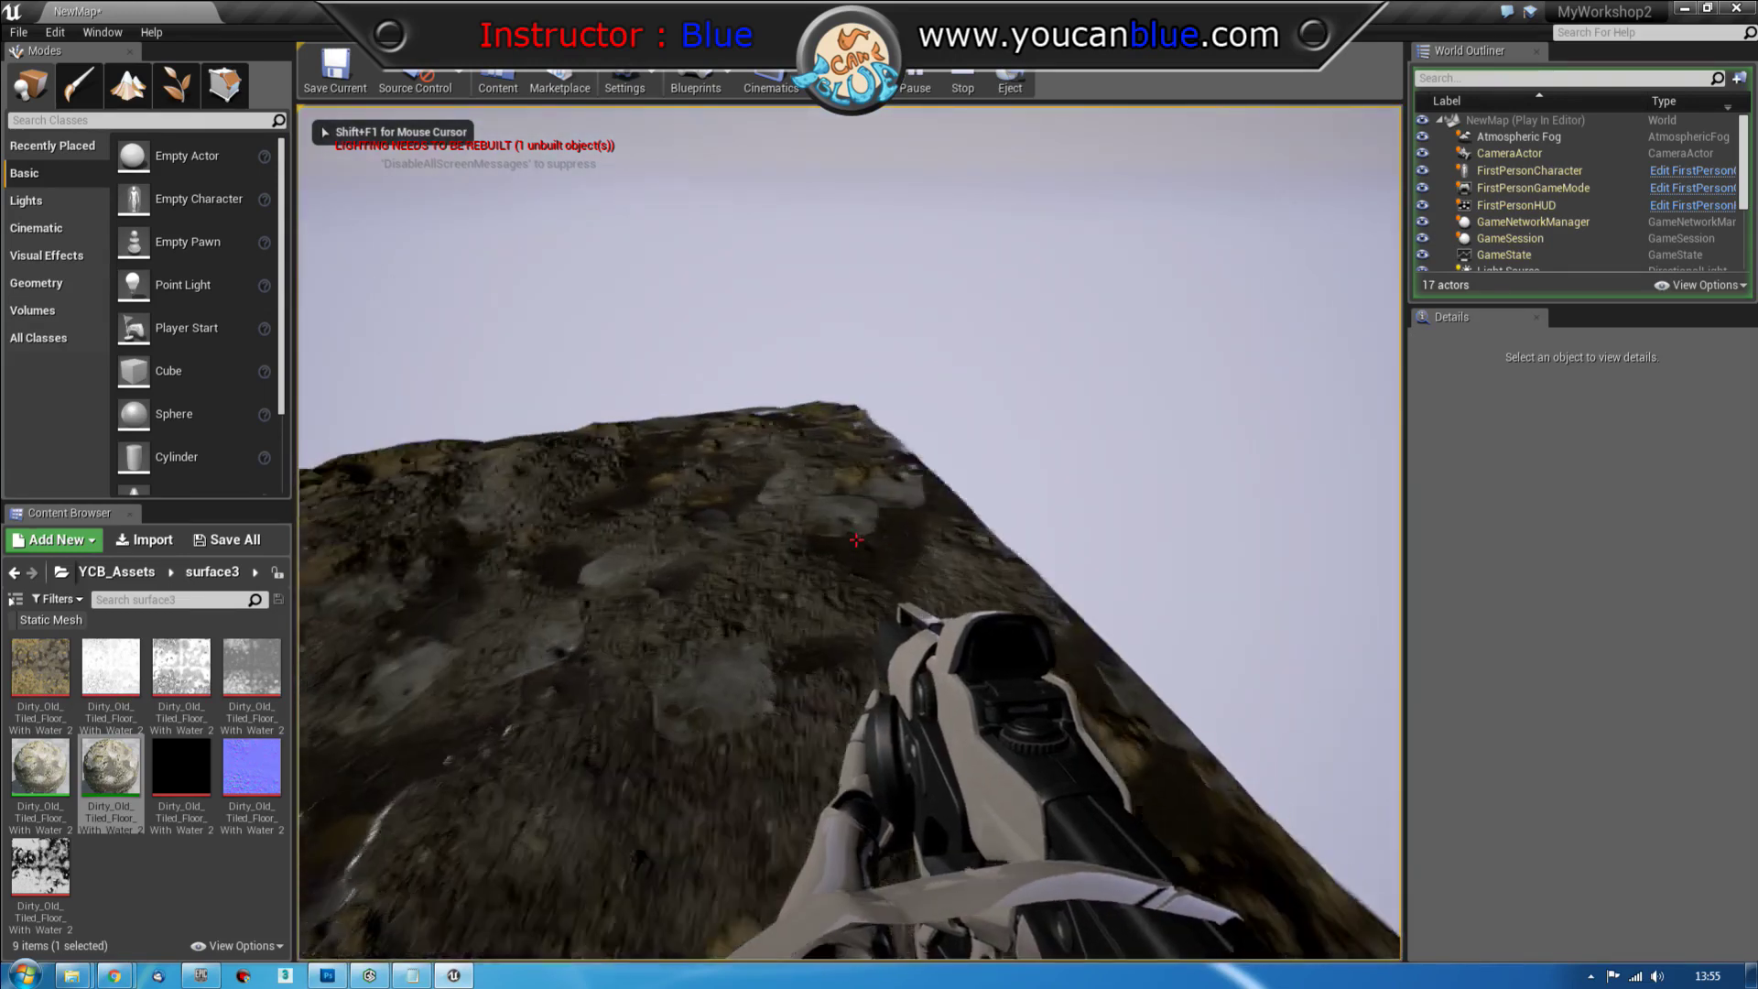
key(w)
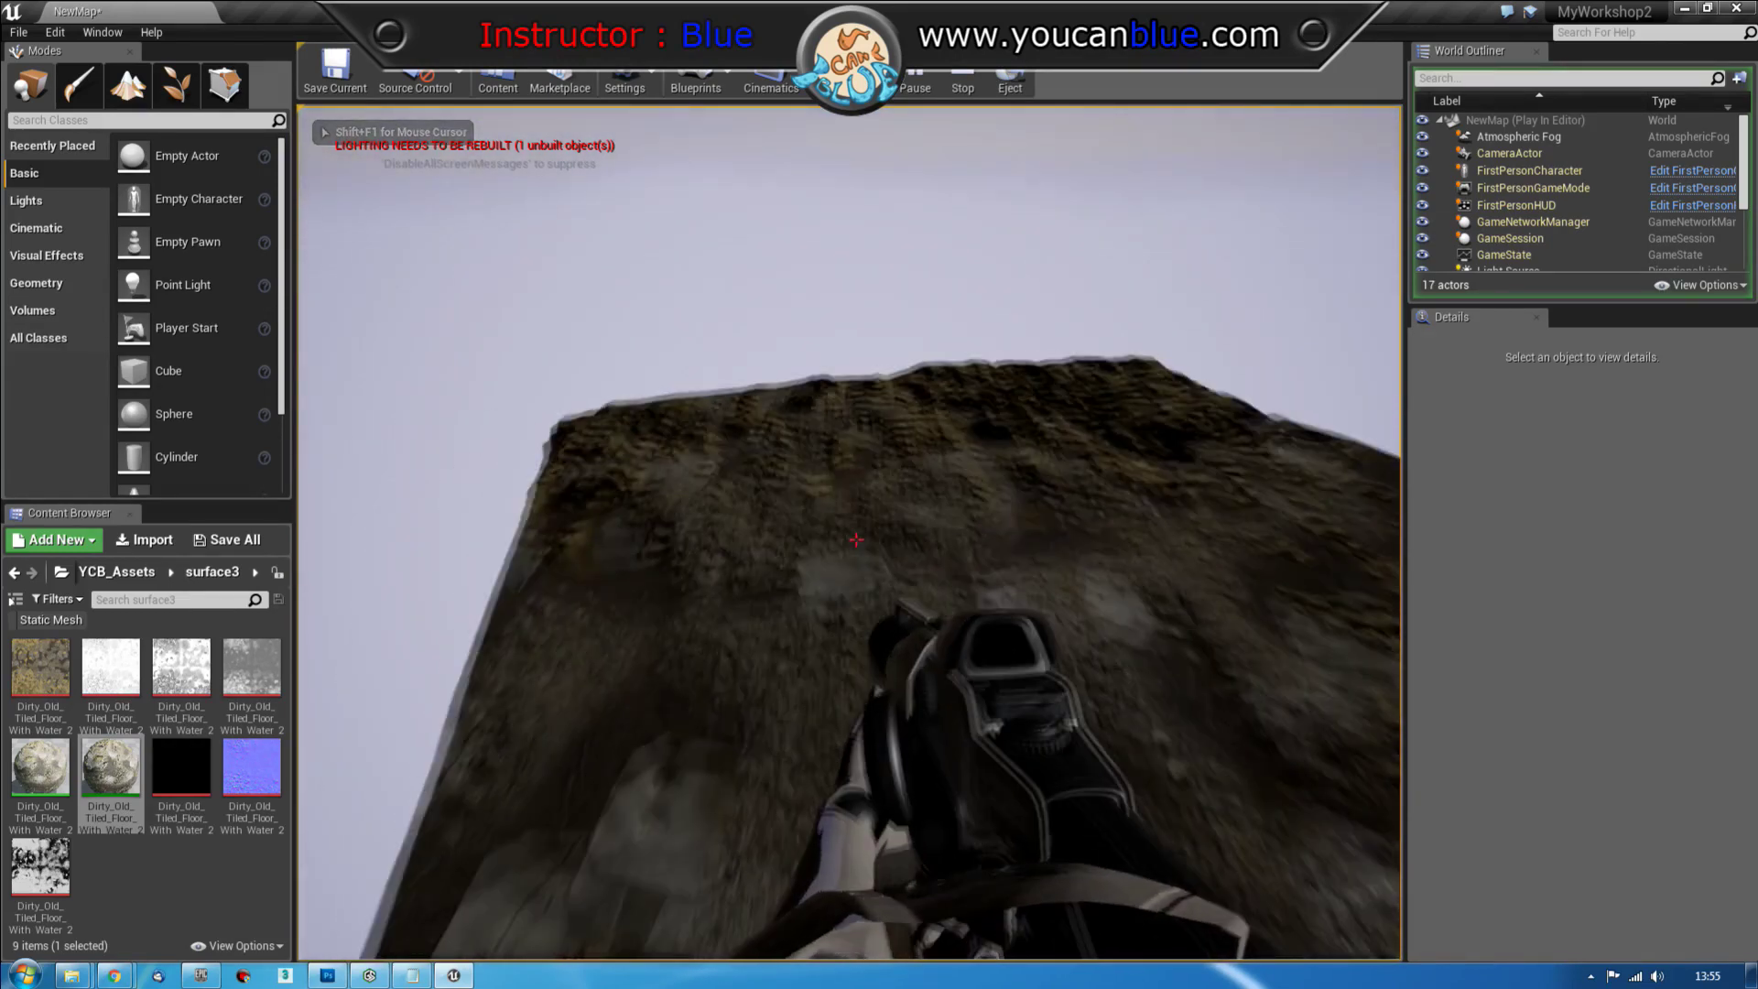
key(shift+F1)
key(Escape)
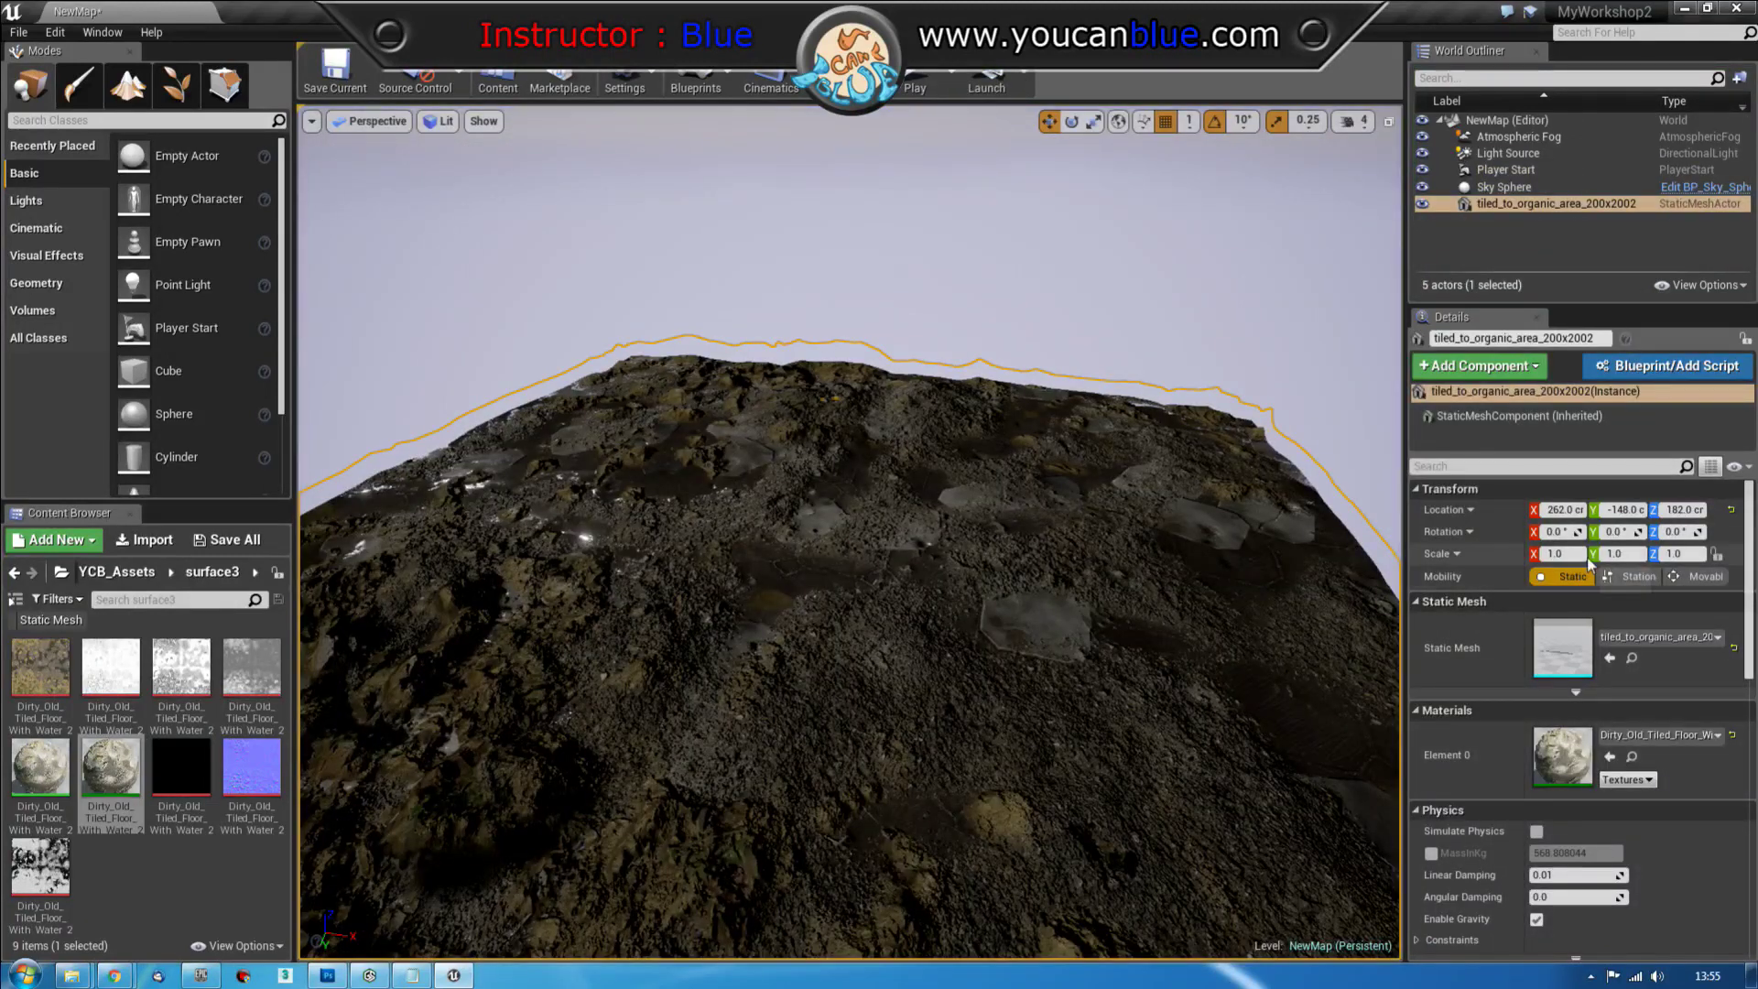
Scale the ground mesh to 2.0 on all three axes and play the level from a spot on its surface
text(2)
key(Return)
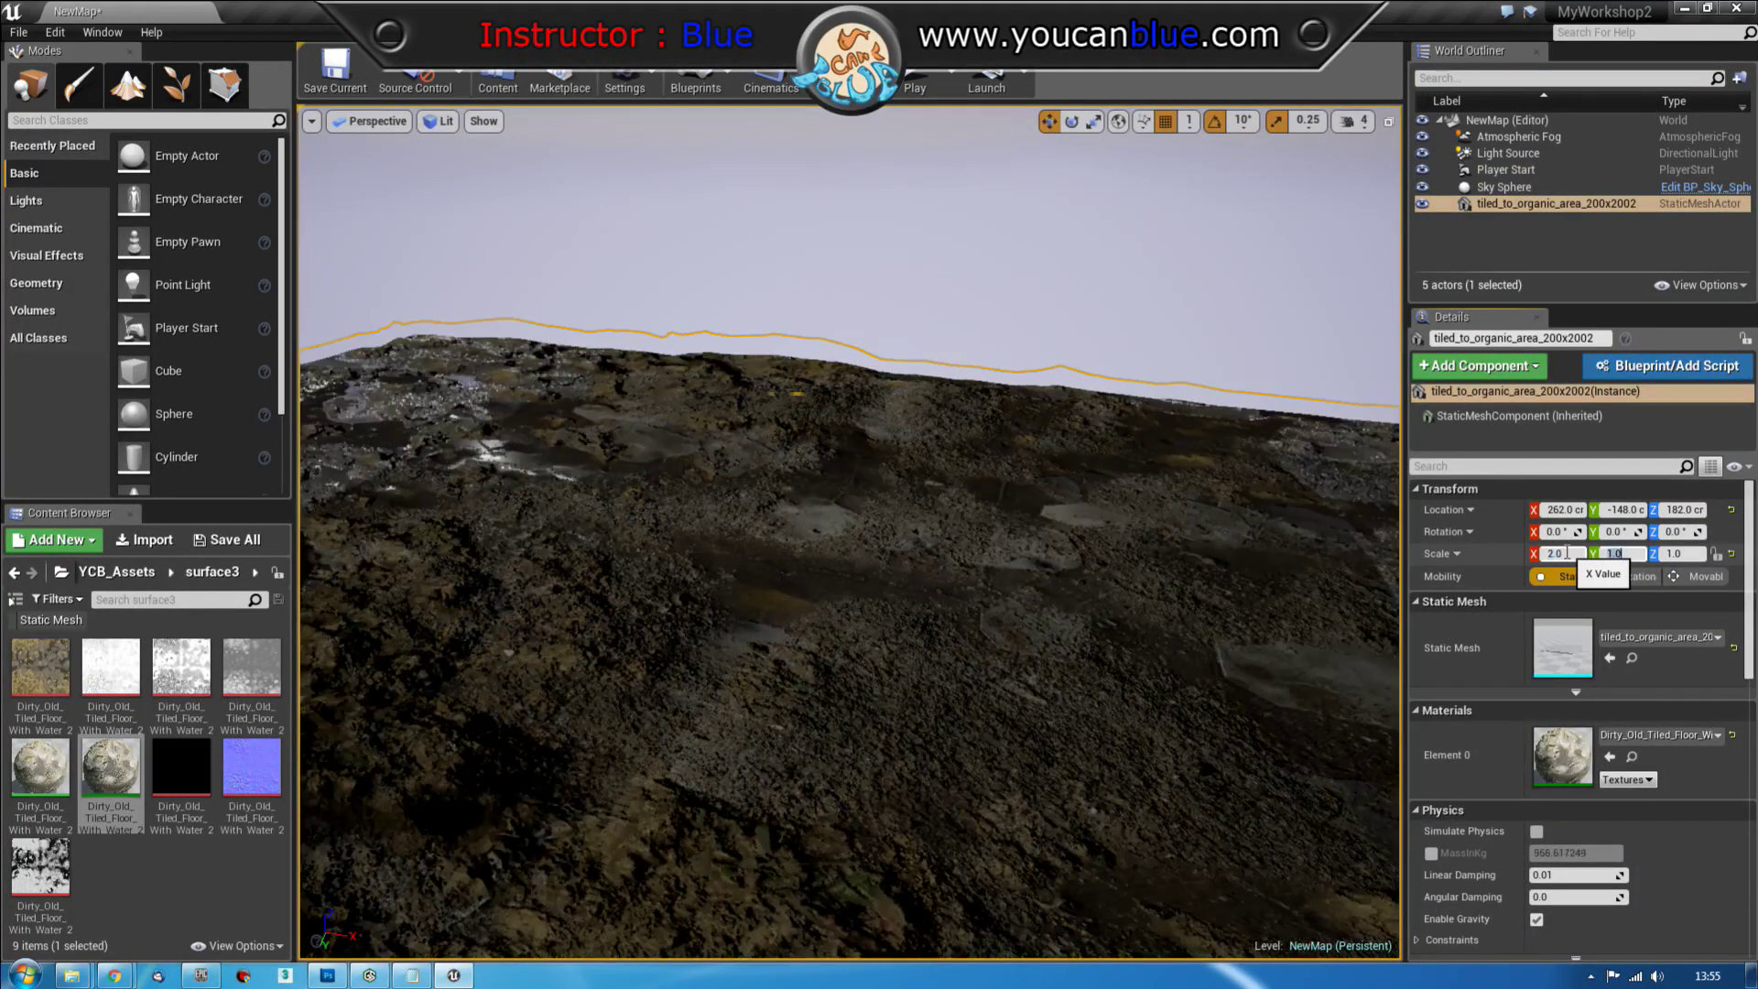
right_click(986, 626)
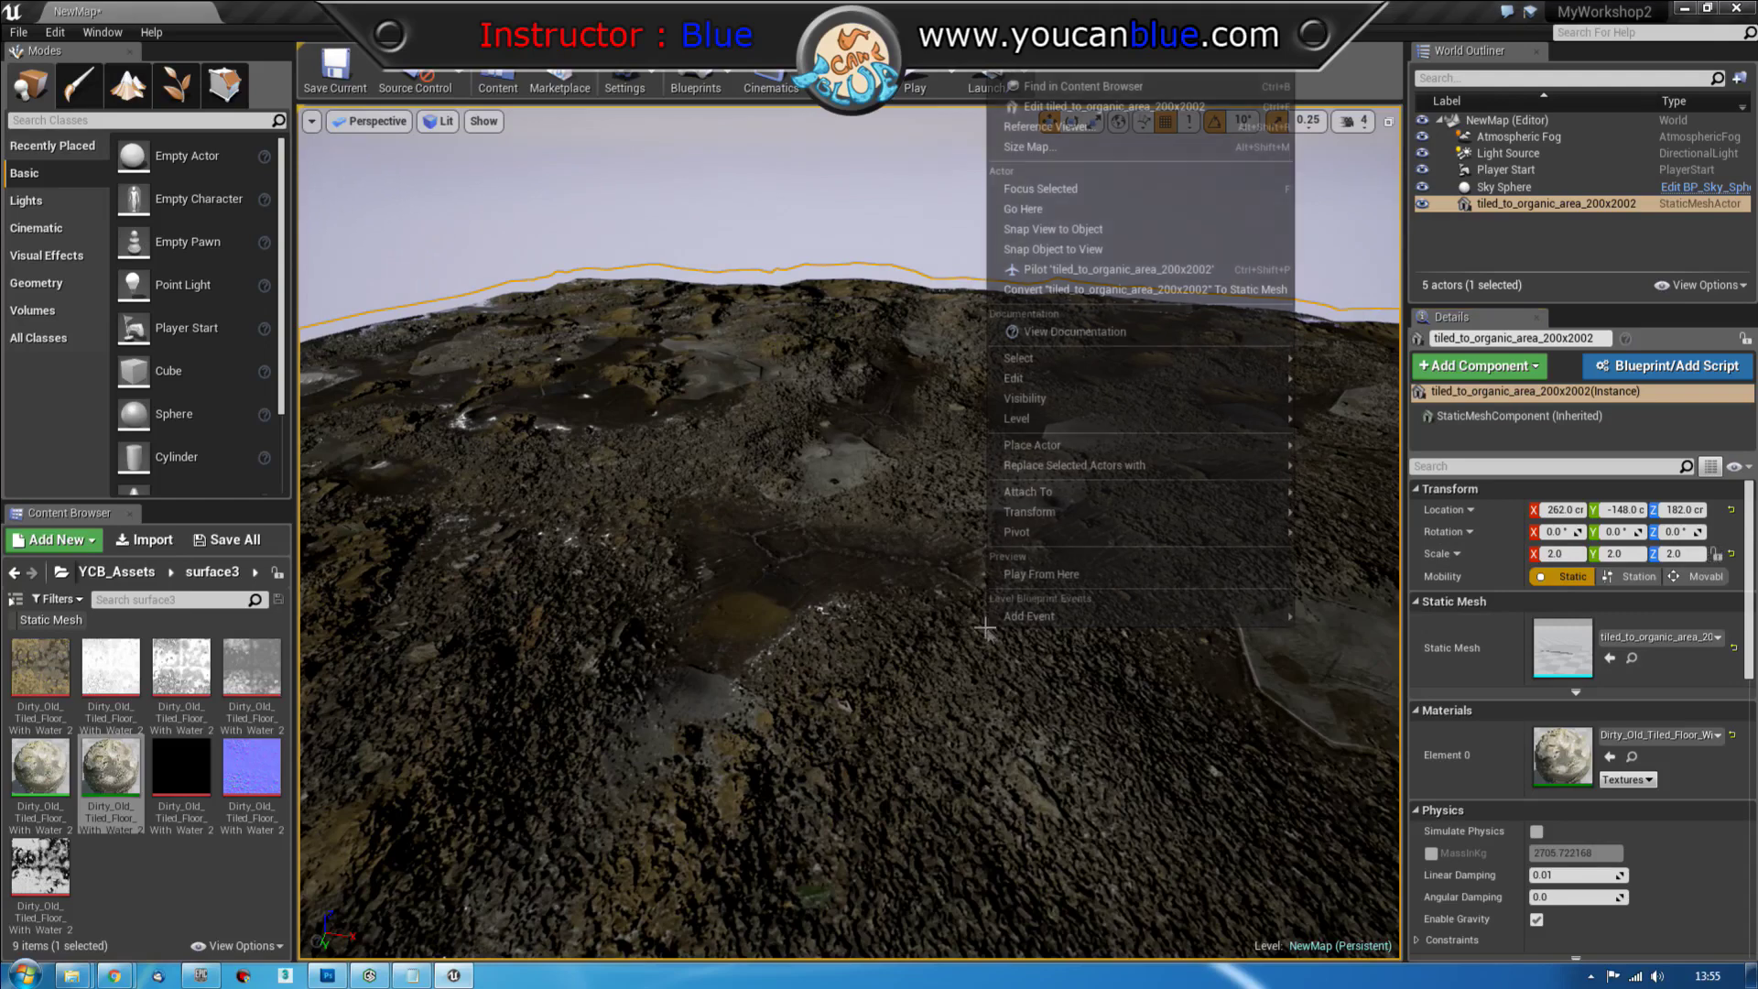
click(1060, 576)
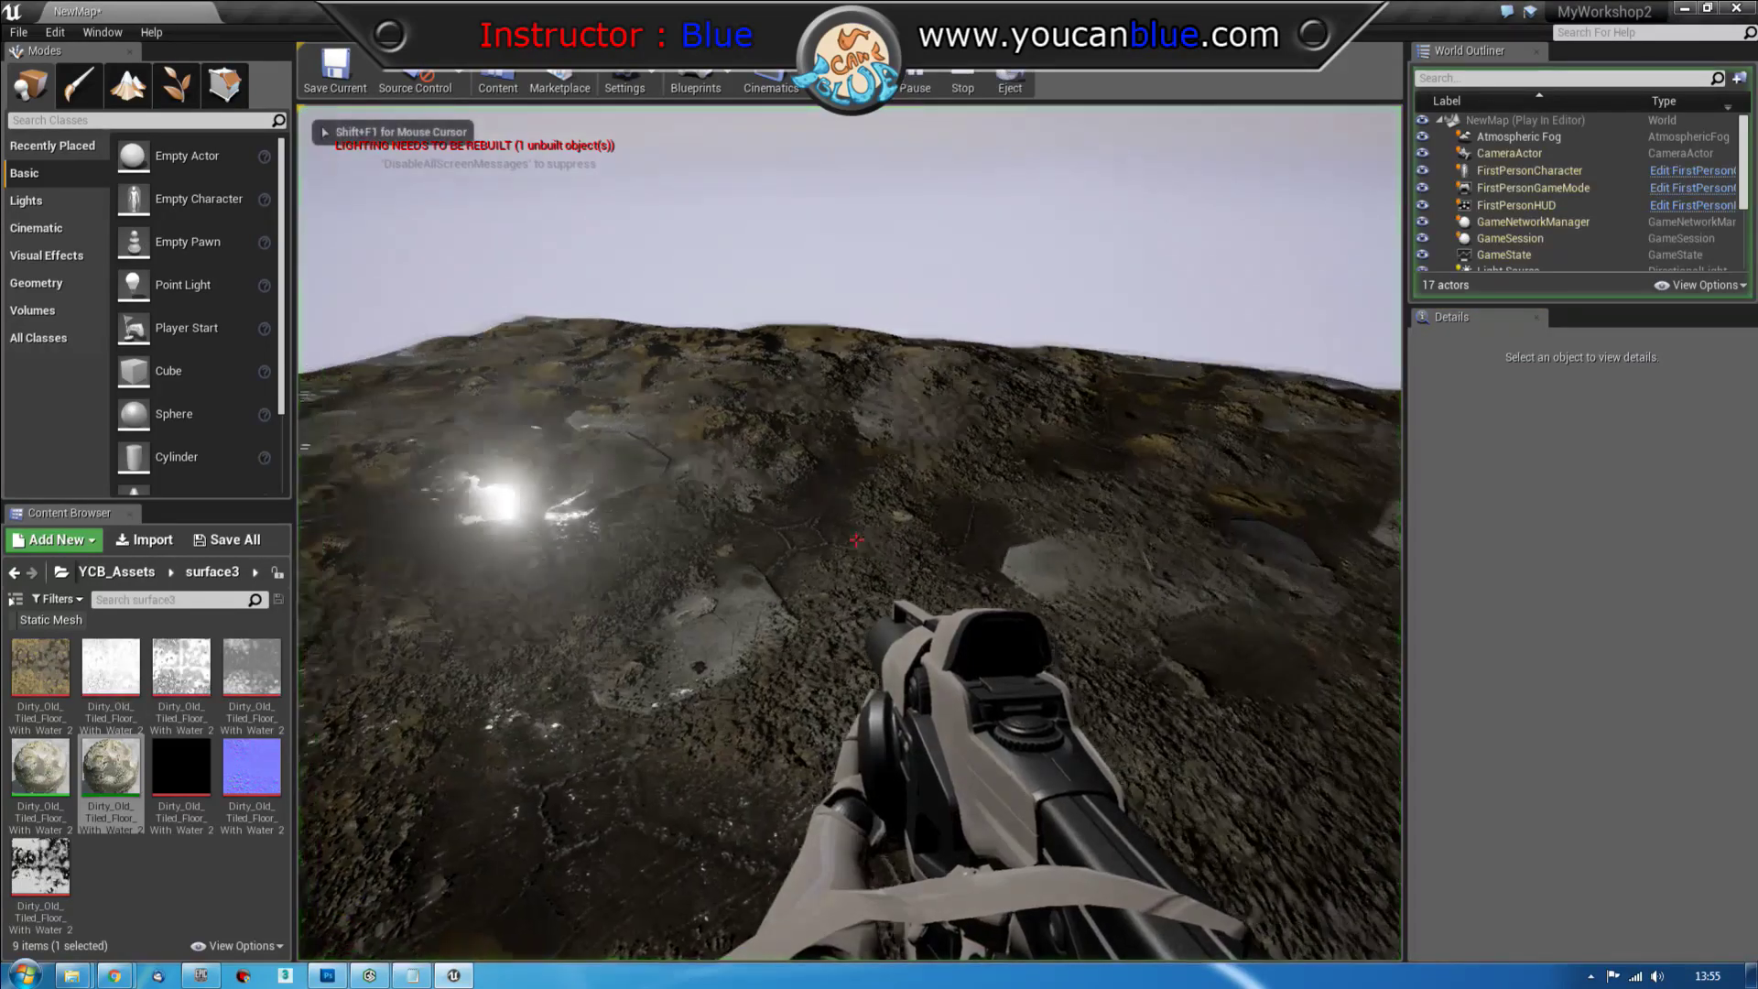
Walk and jump across the enlarged ground mesh to examine its displaced tiles and dirt, and stop the play session
key(w)
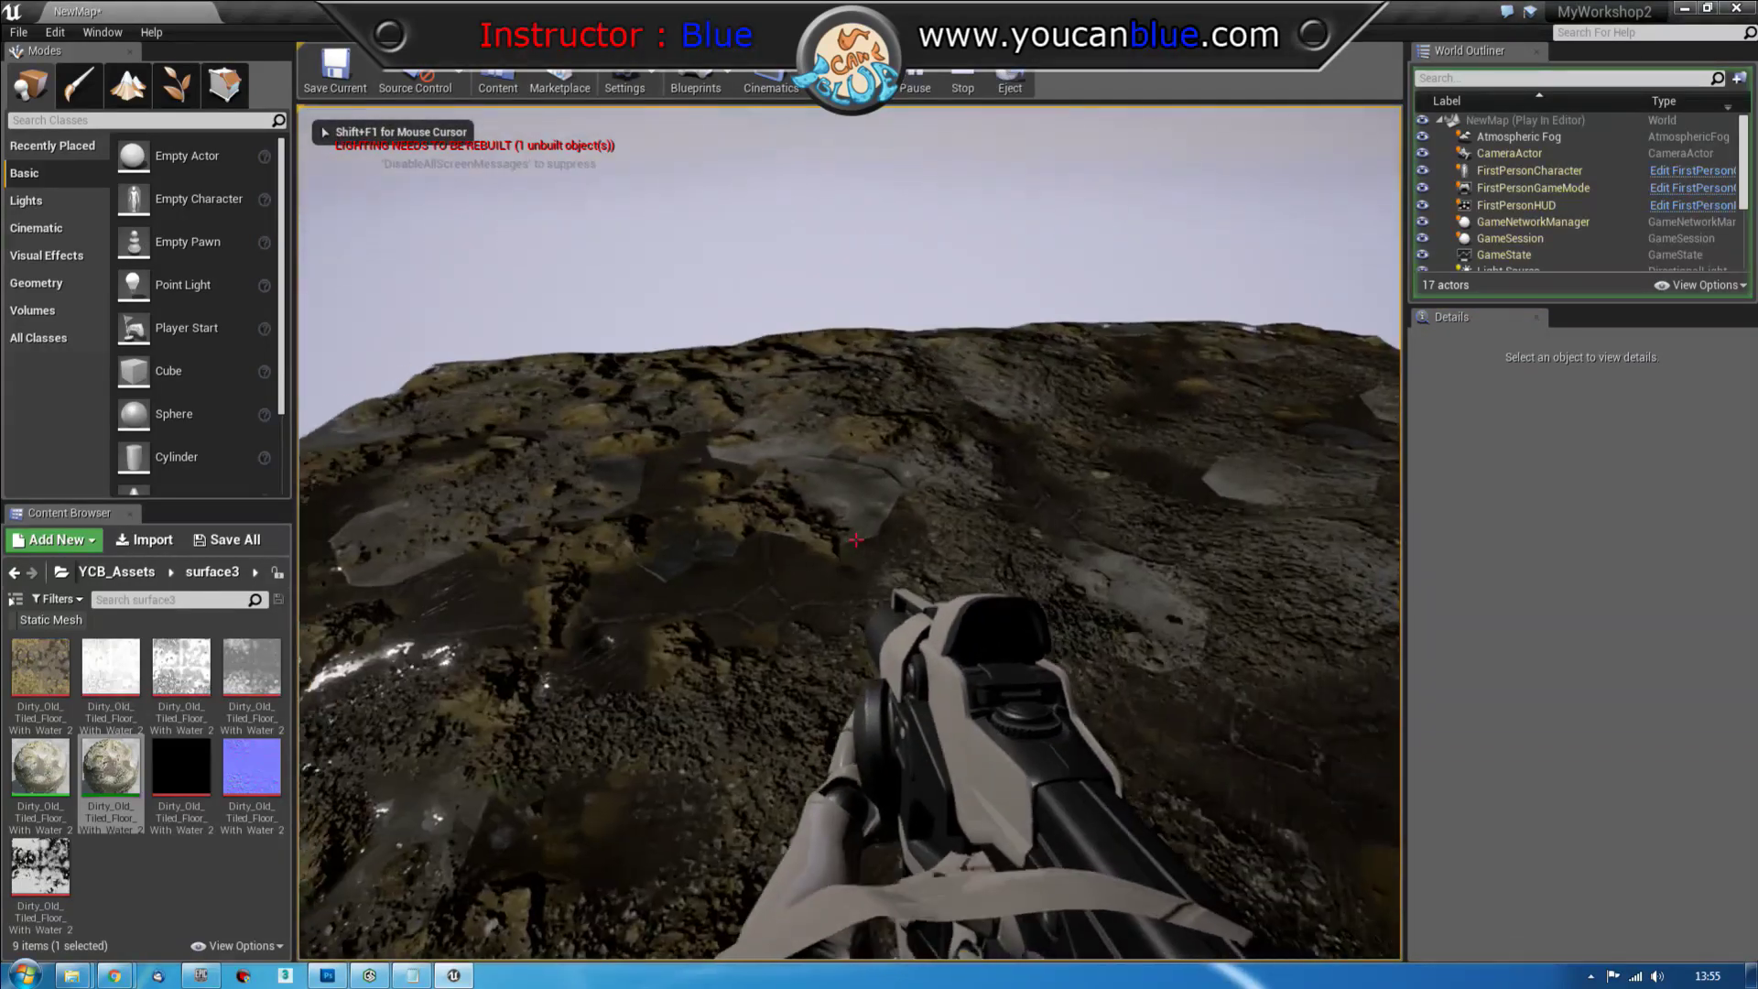
key(w)
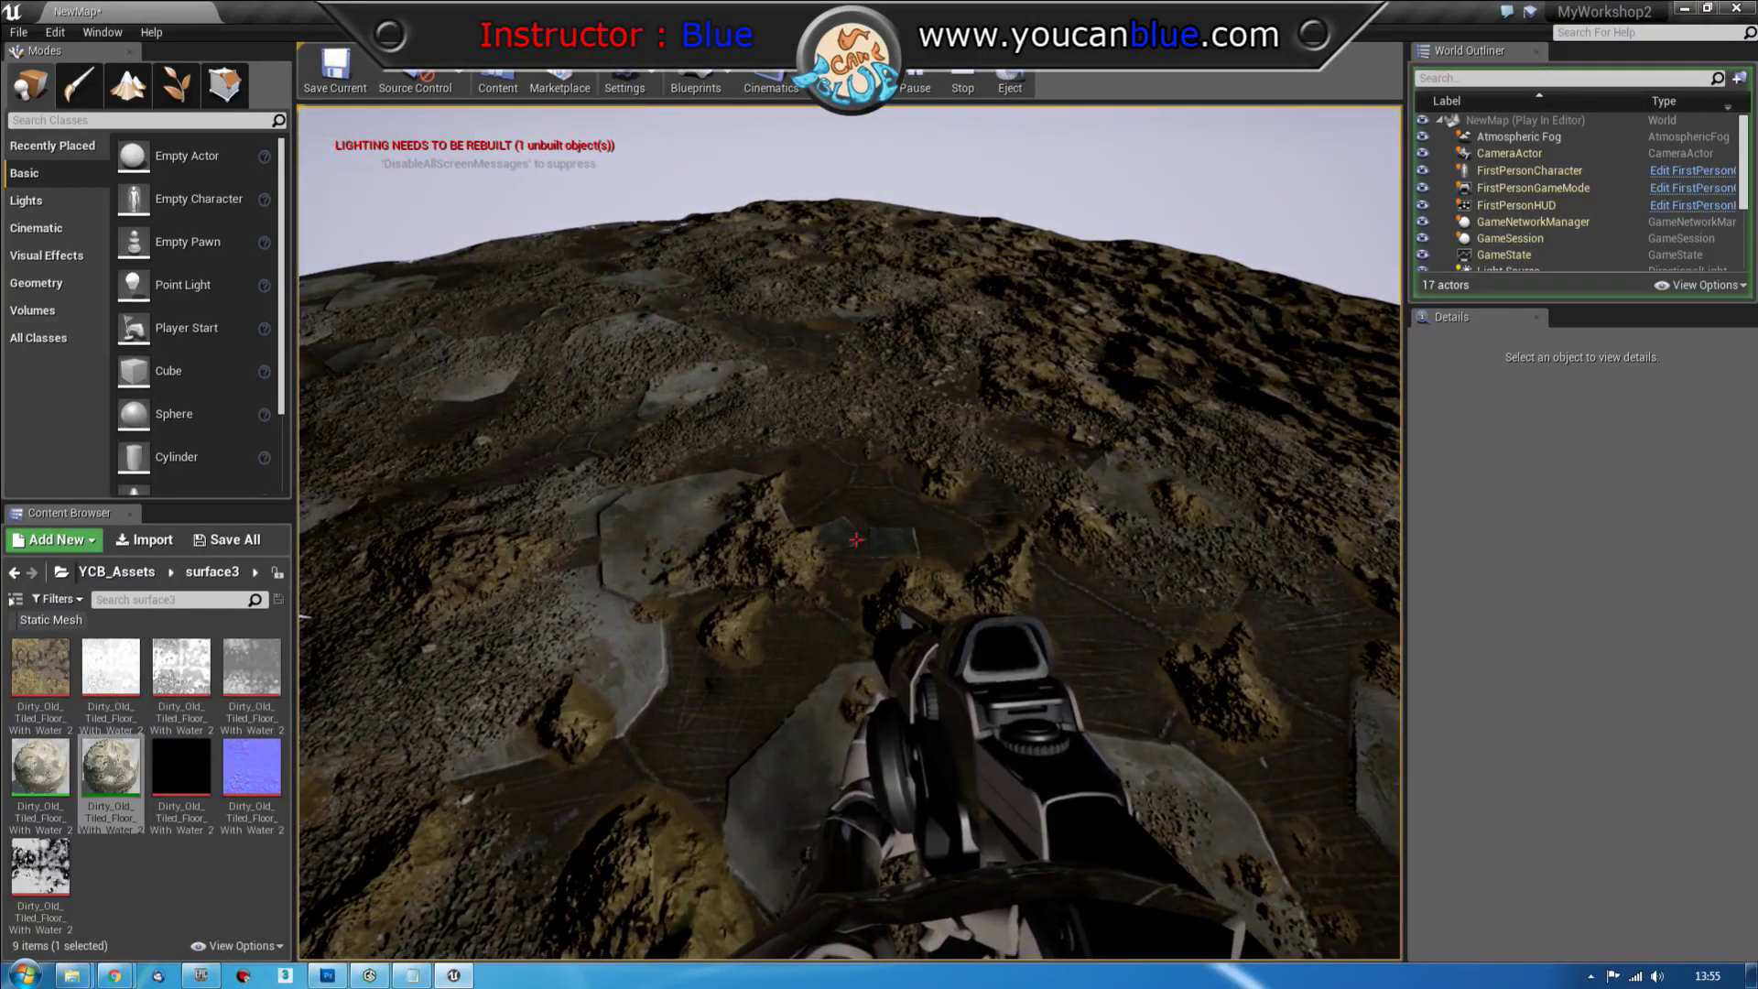
key(space)
key(w)
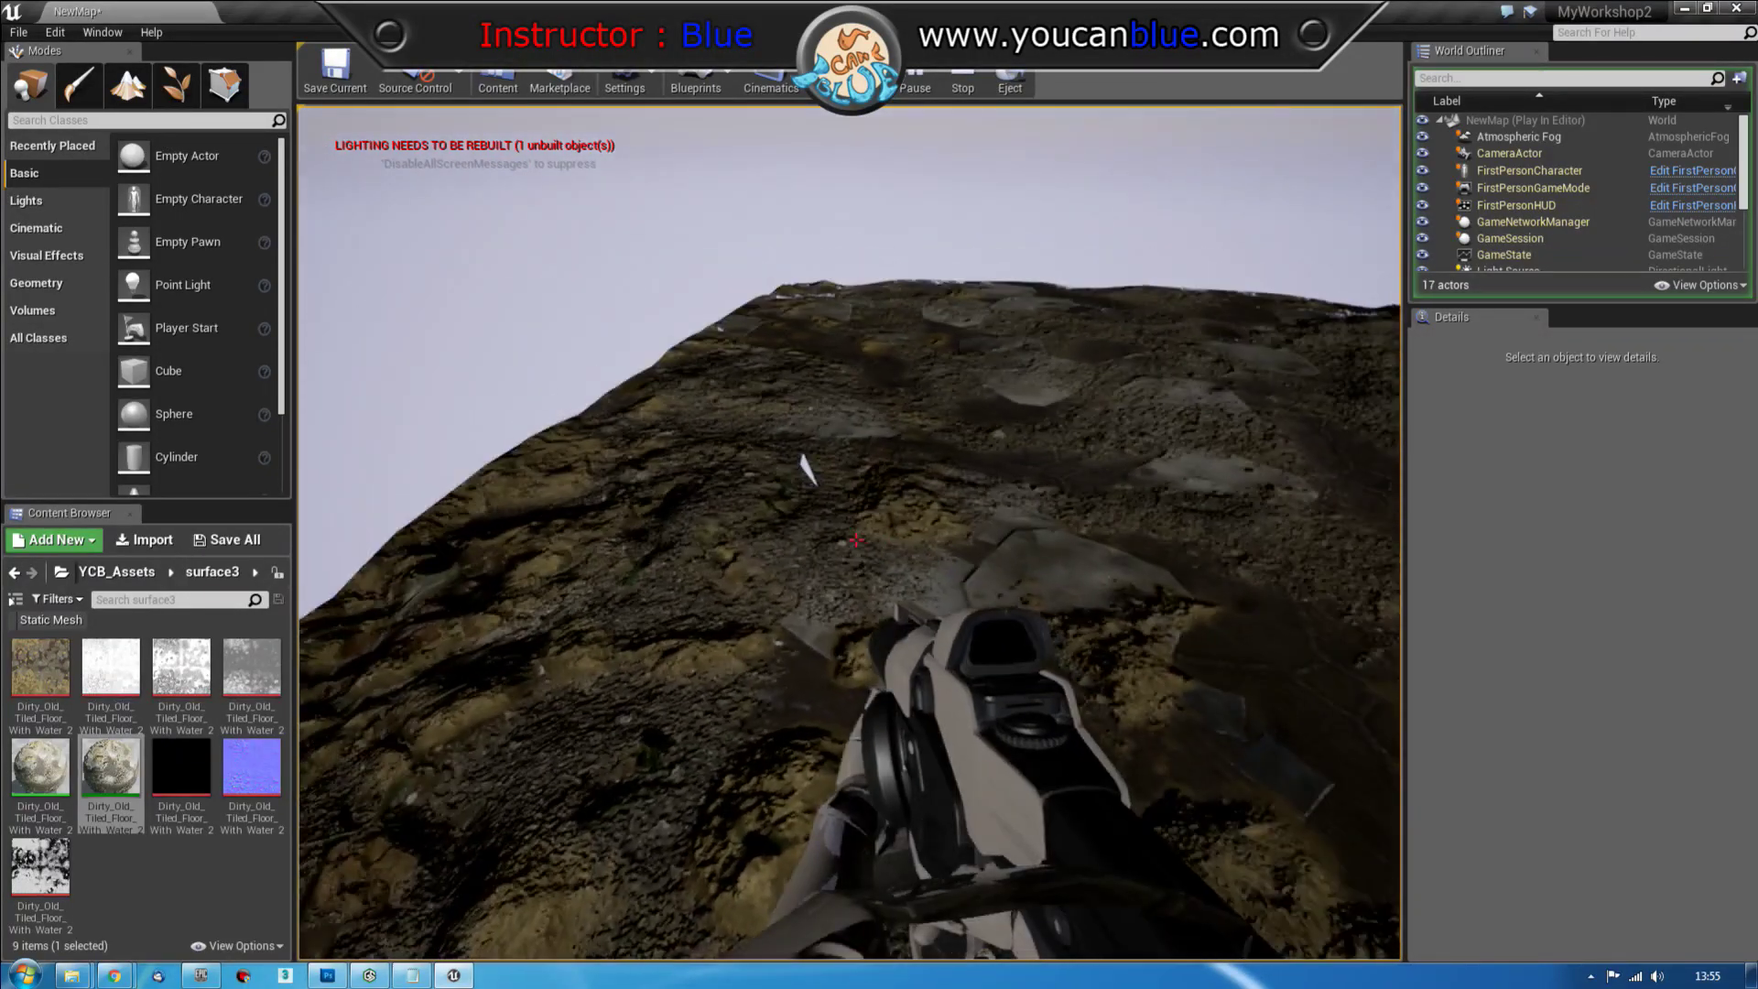
key(s)
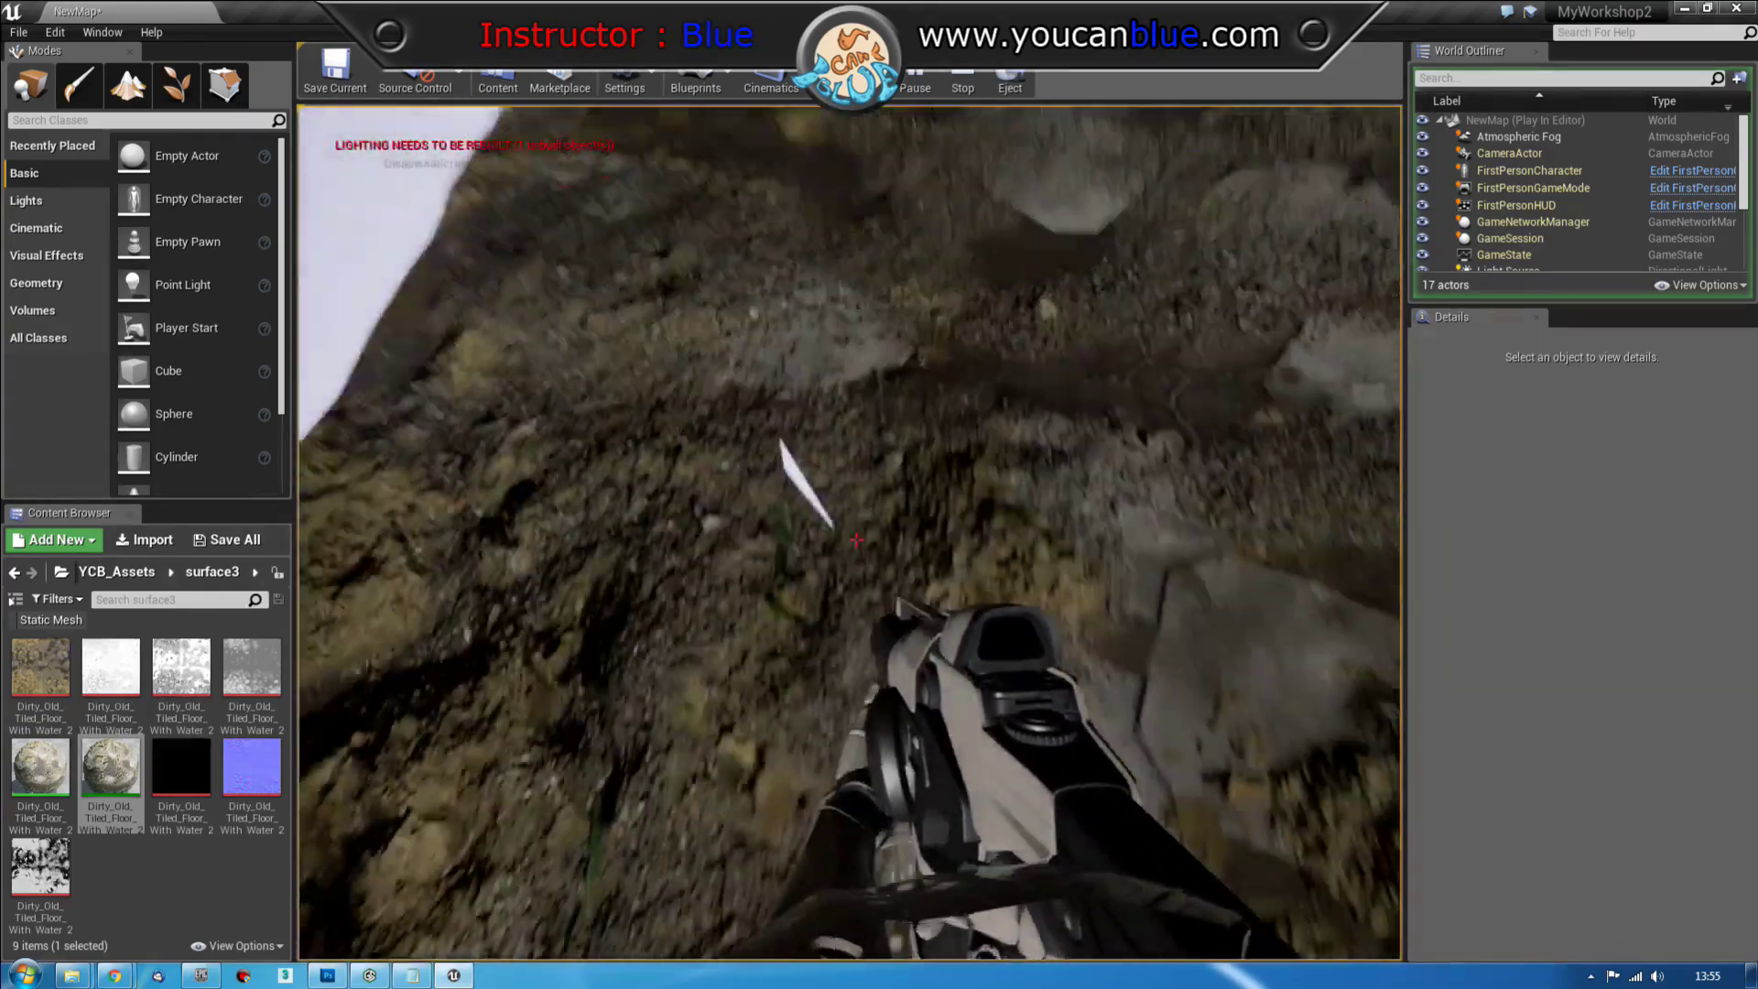
key(w)
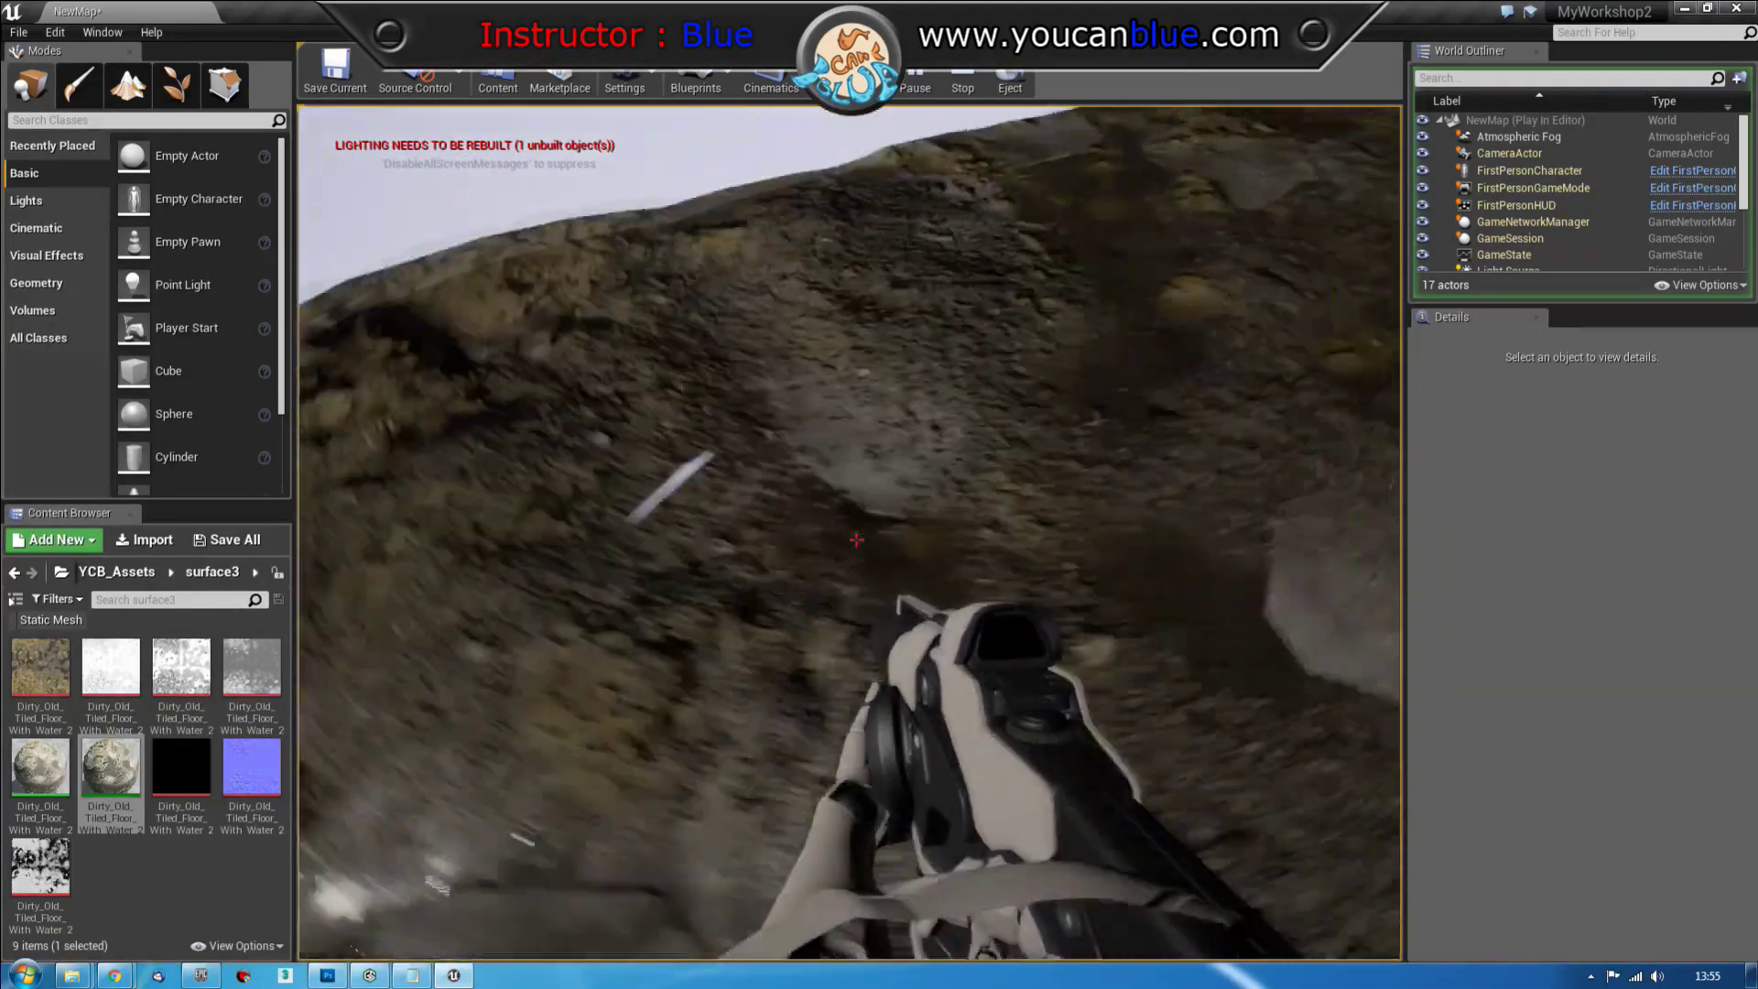
key(w)
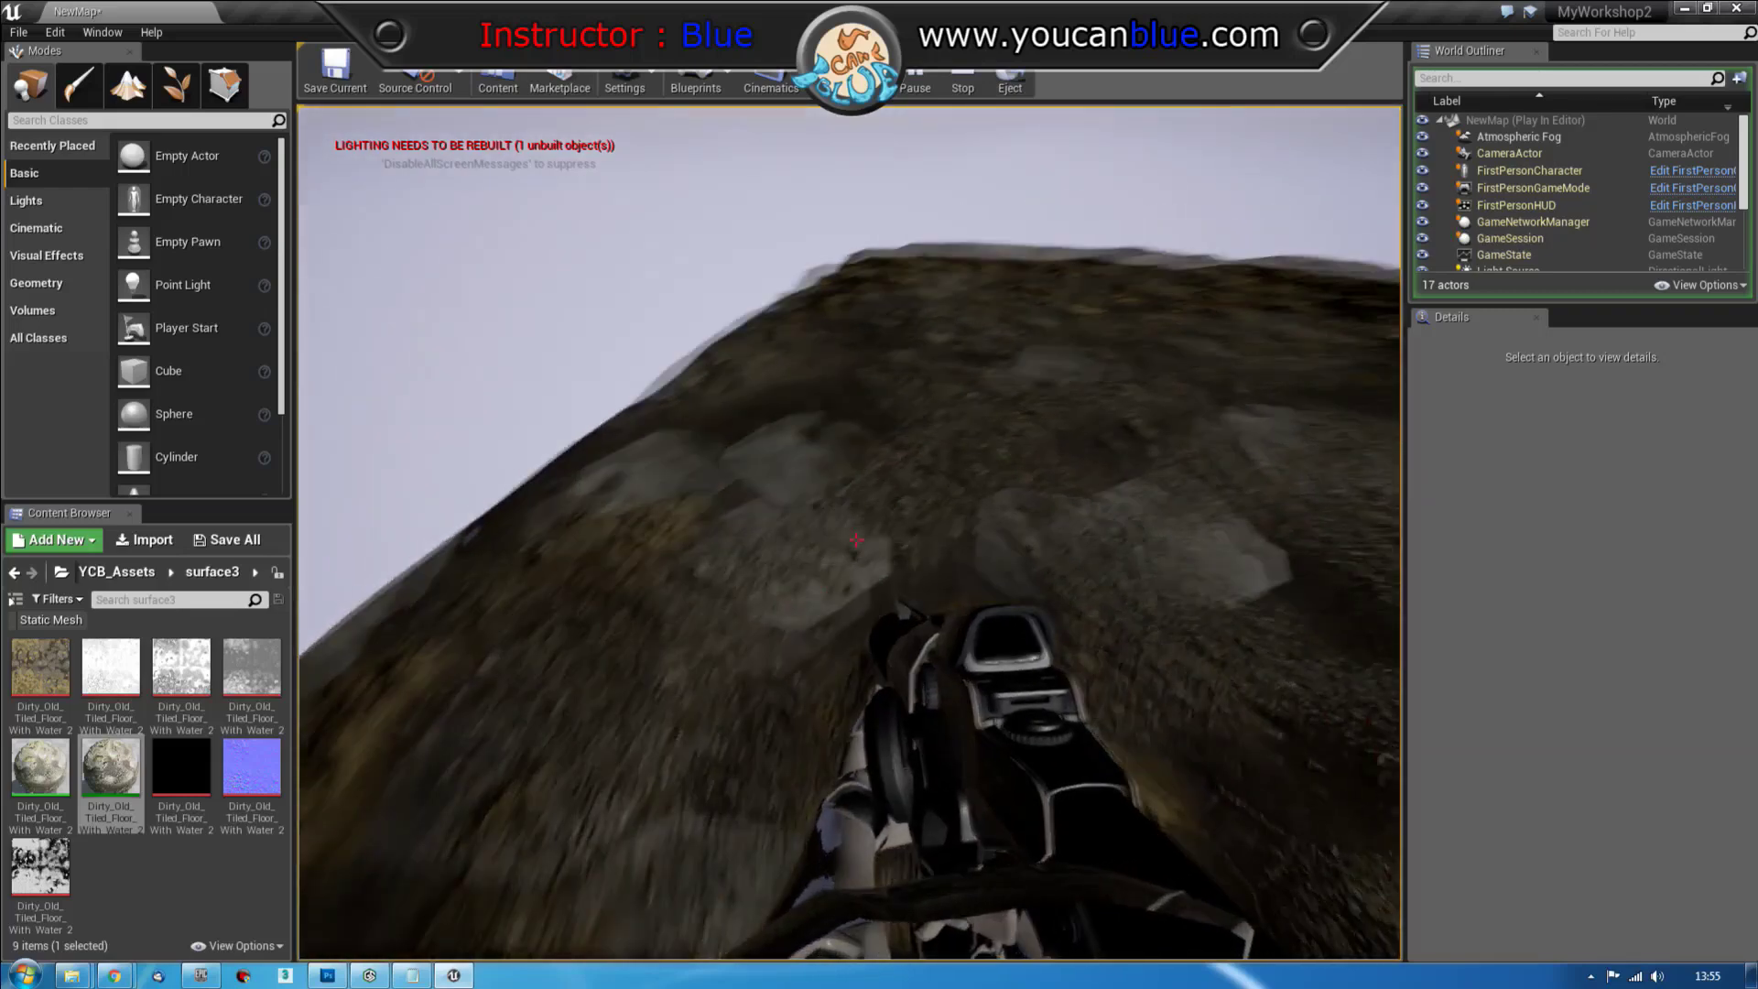
key(w)
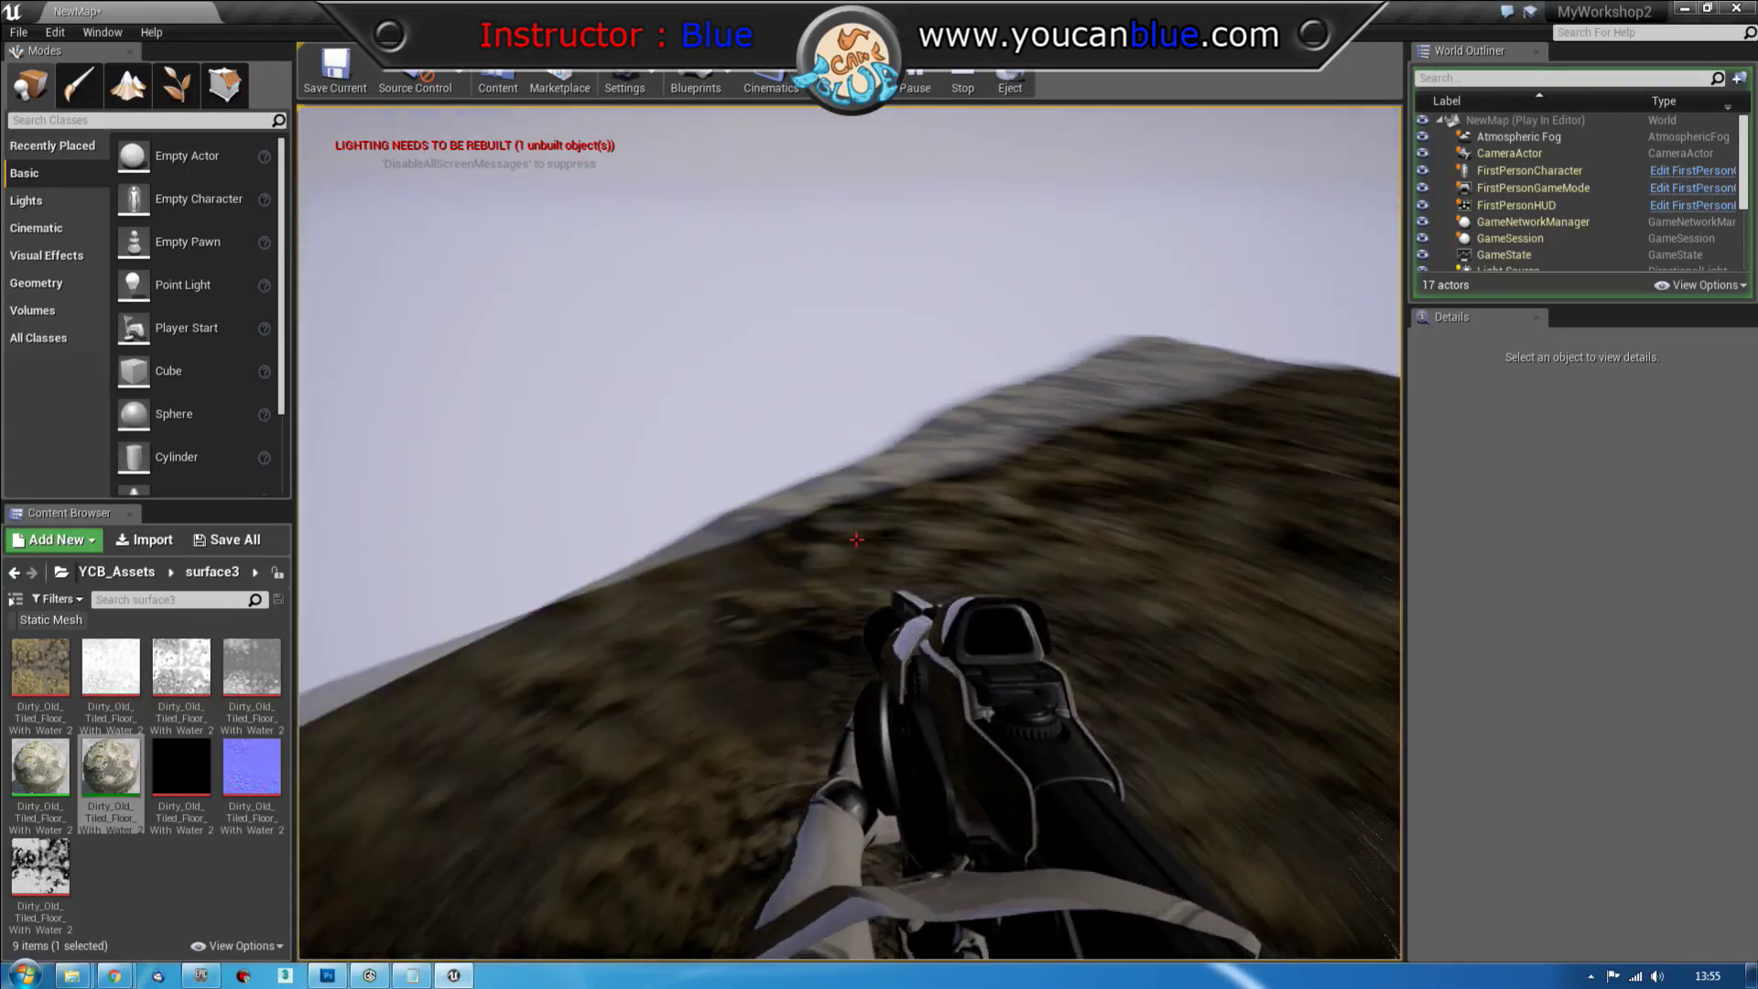
key(w)
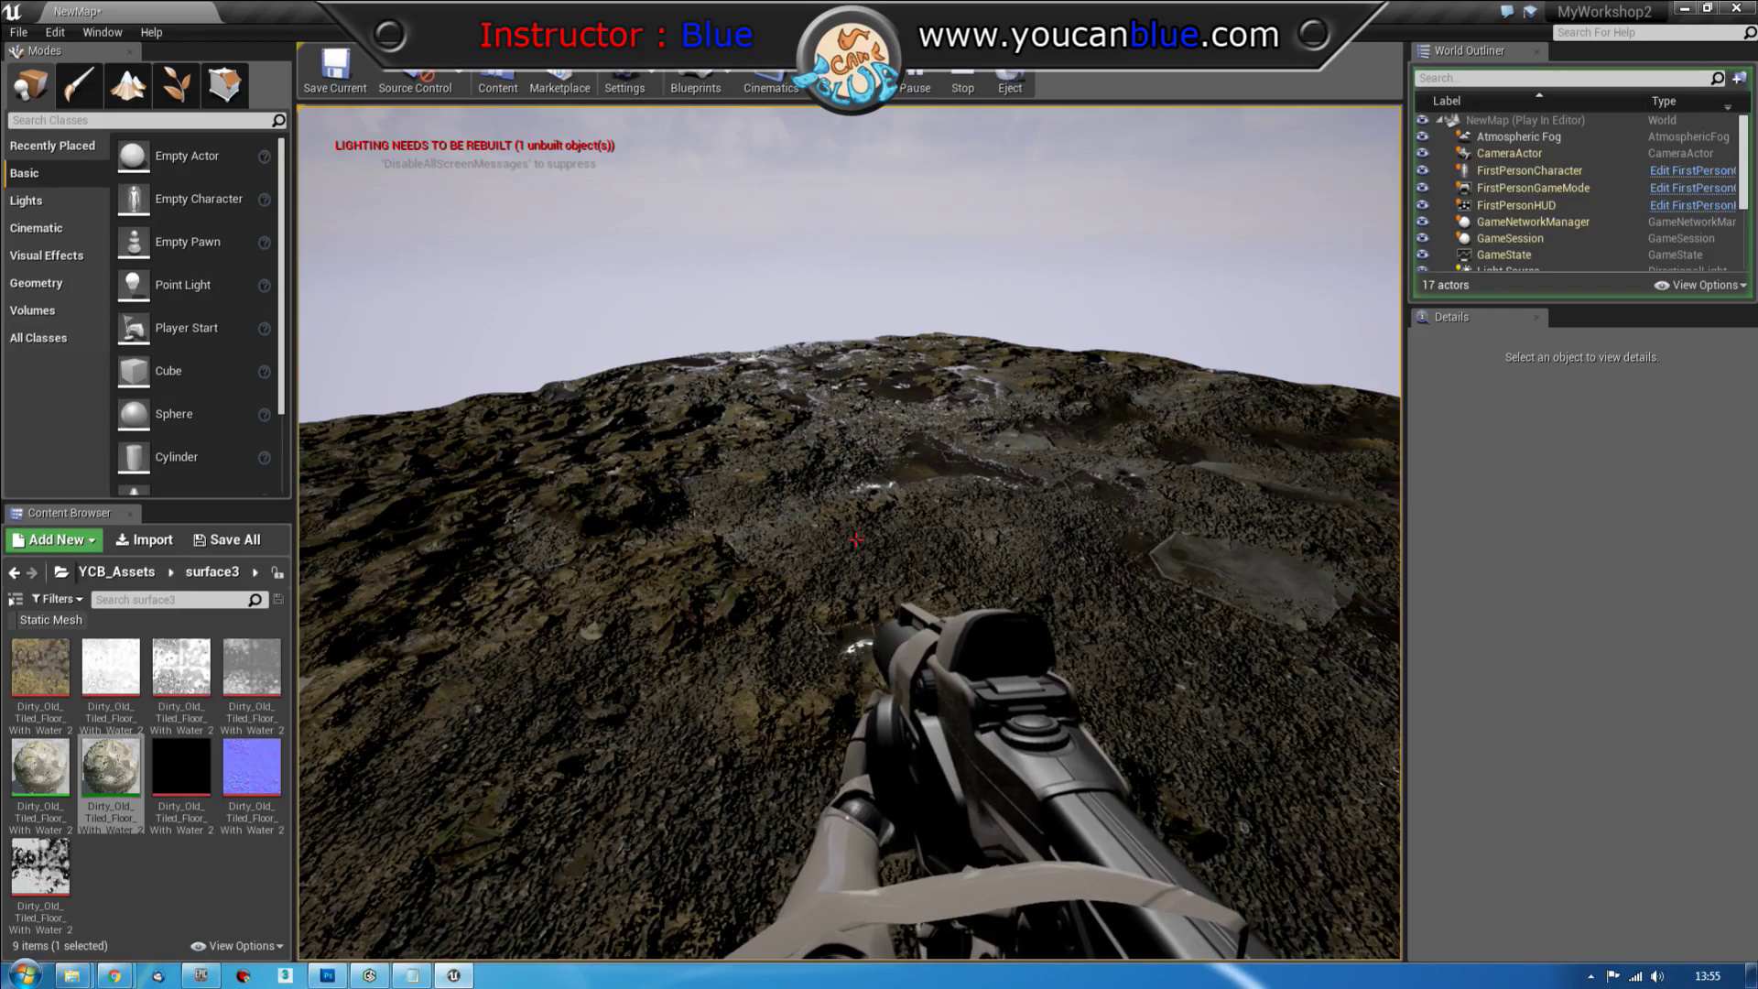
key(w)
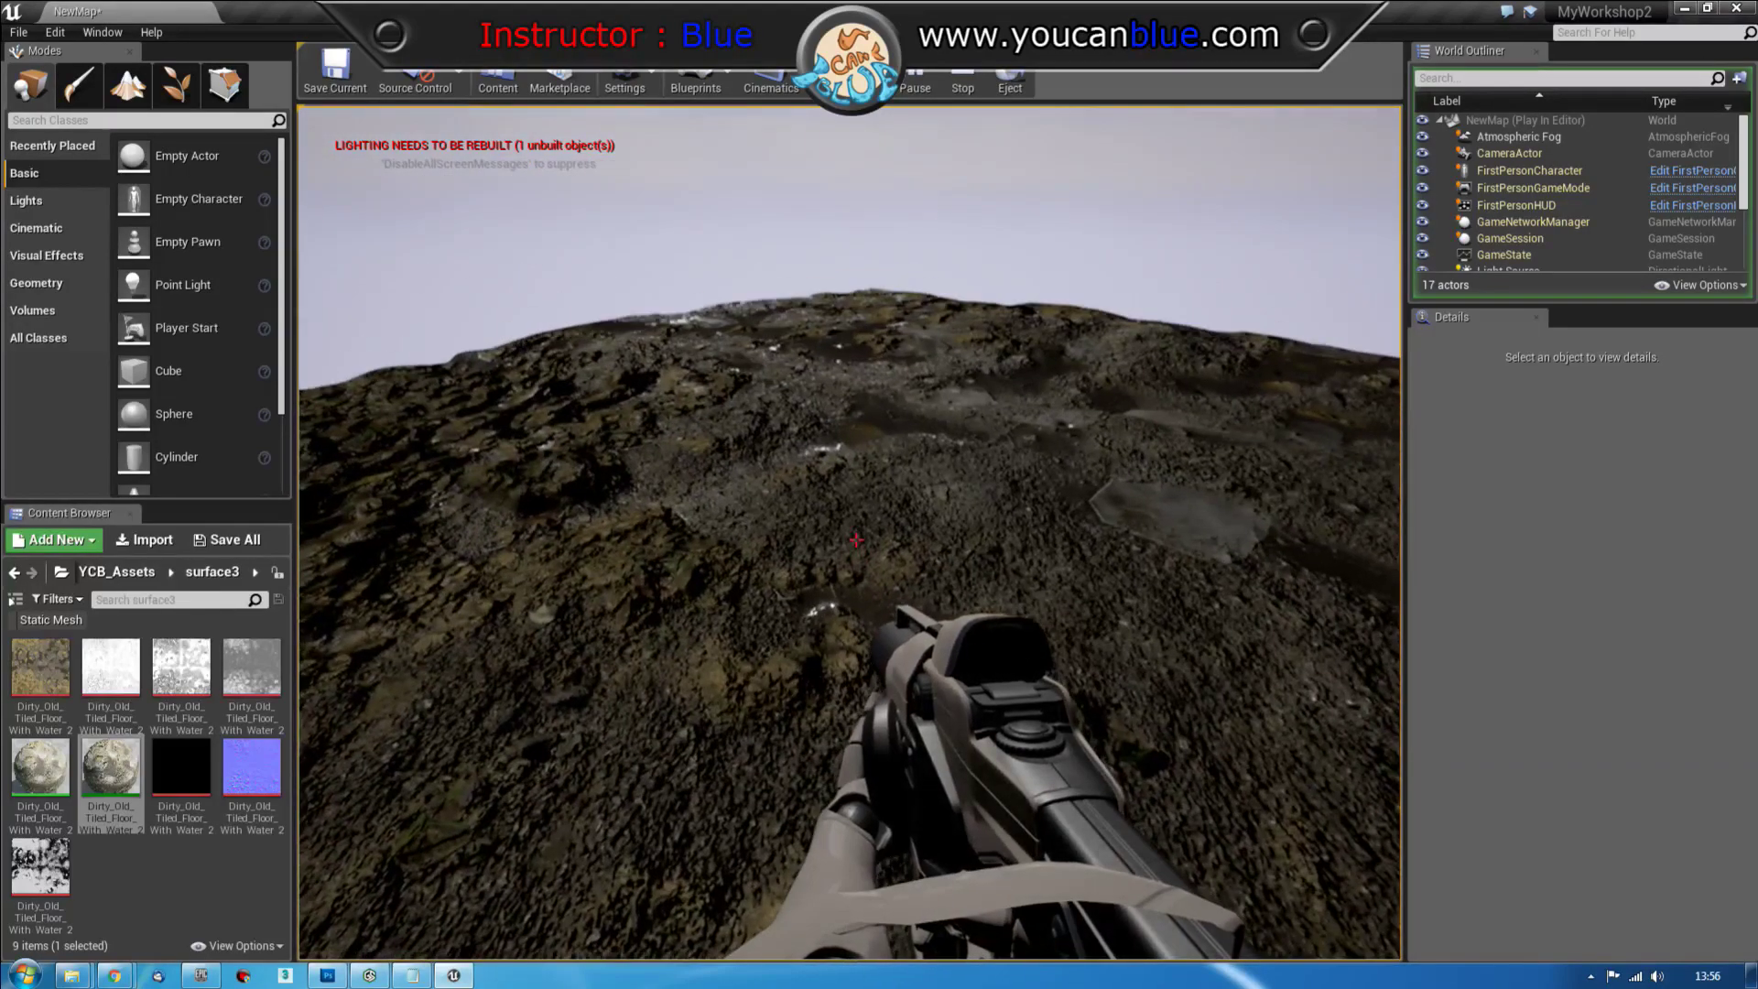
key(w)
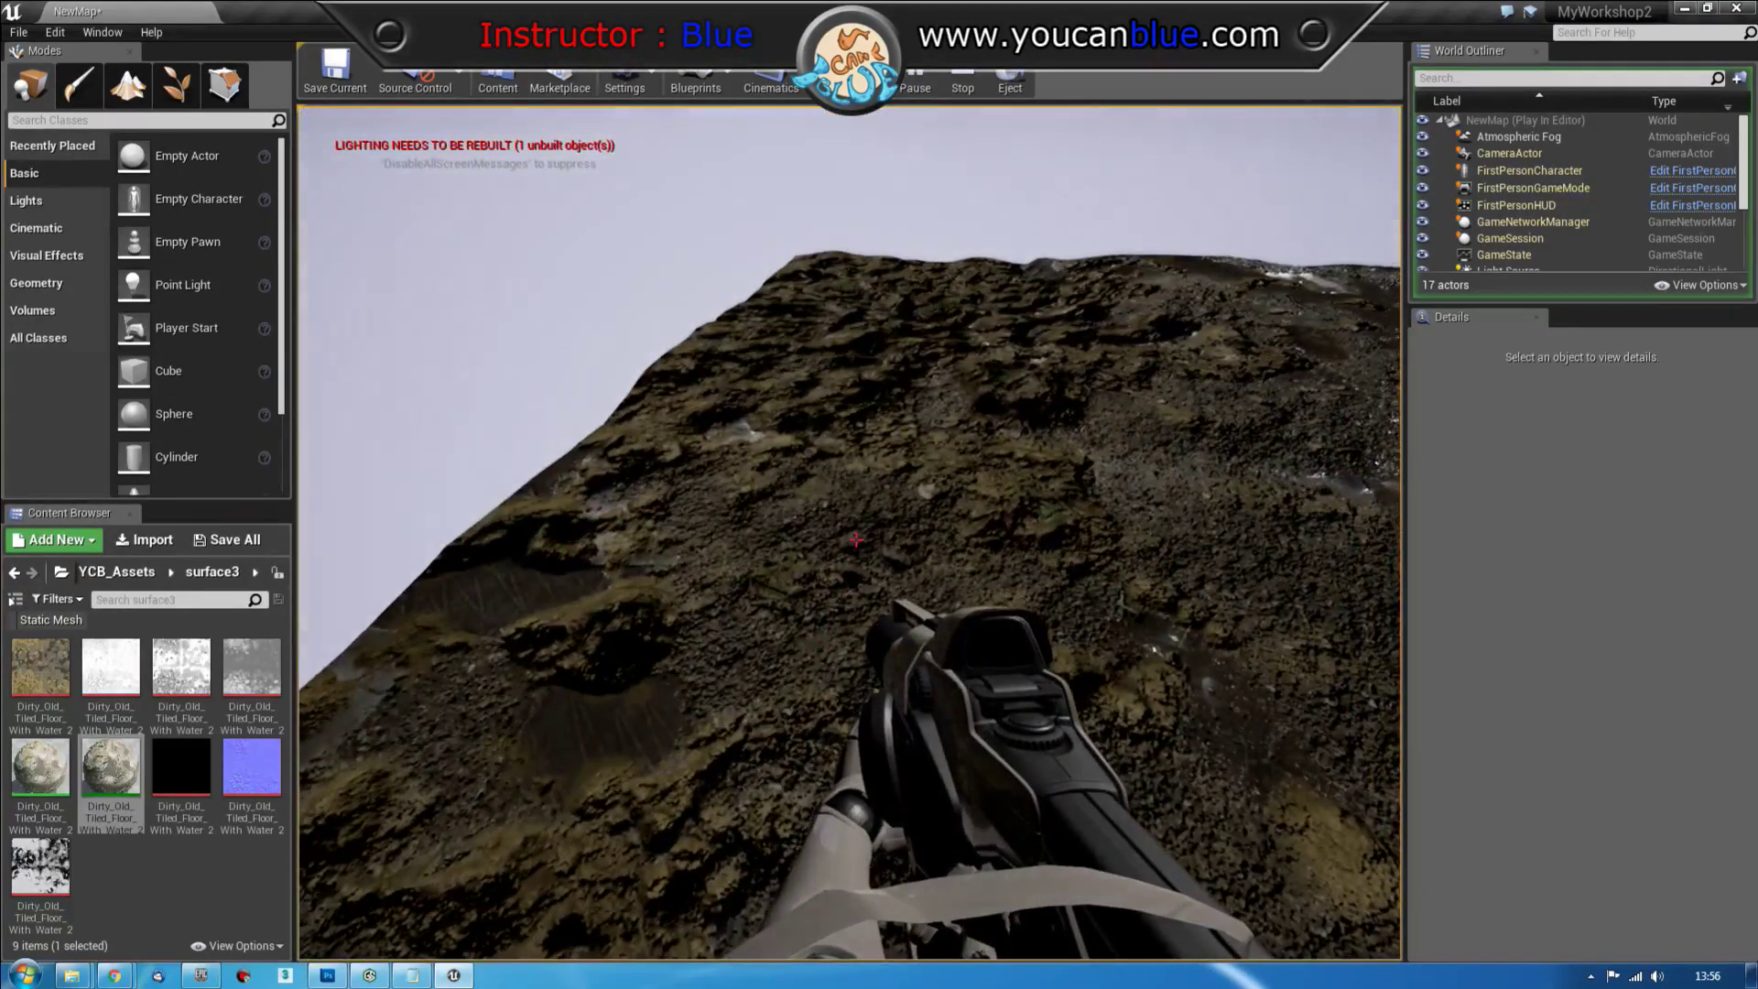
key(Escape)
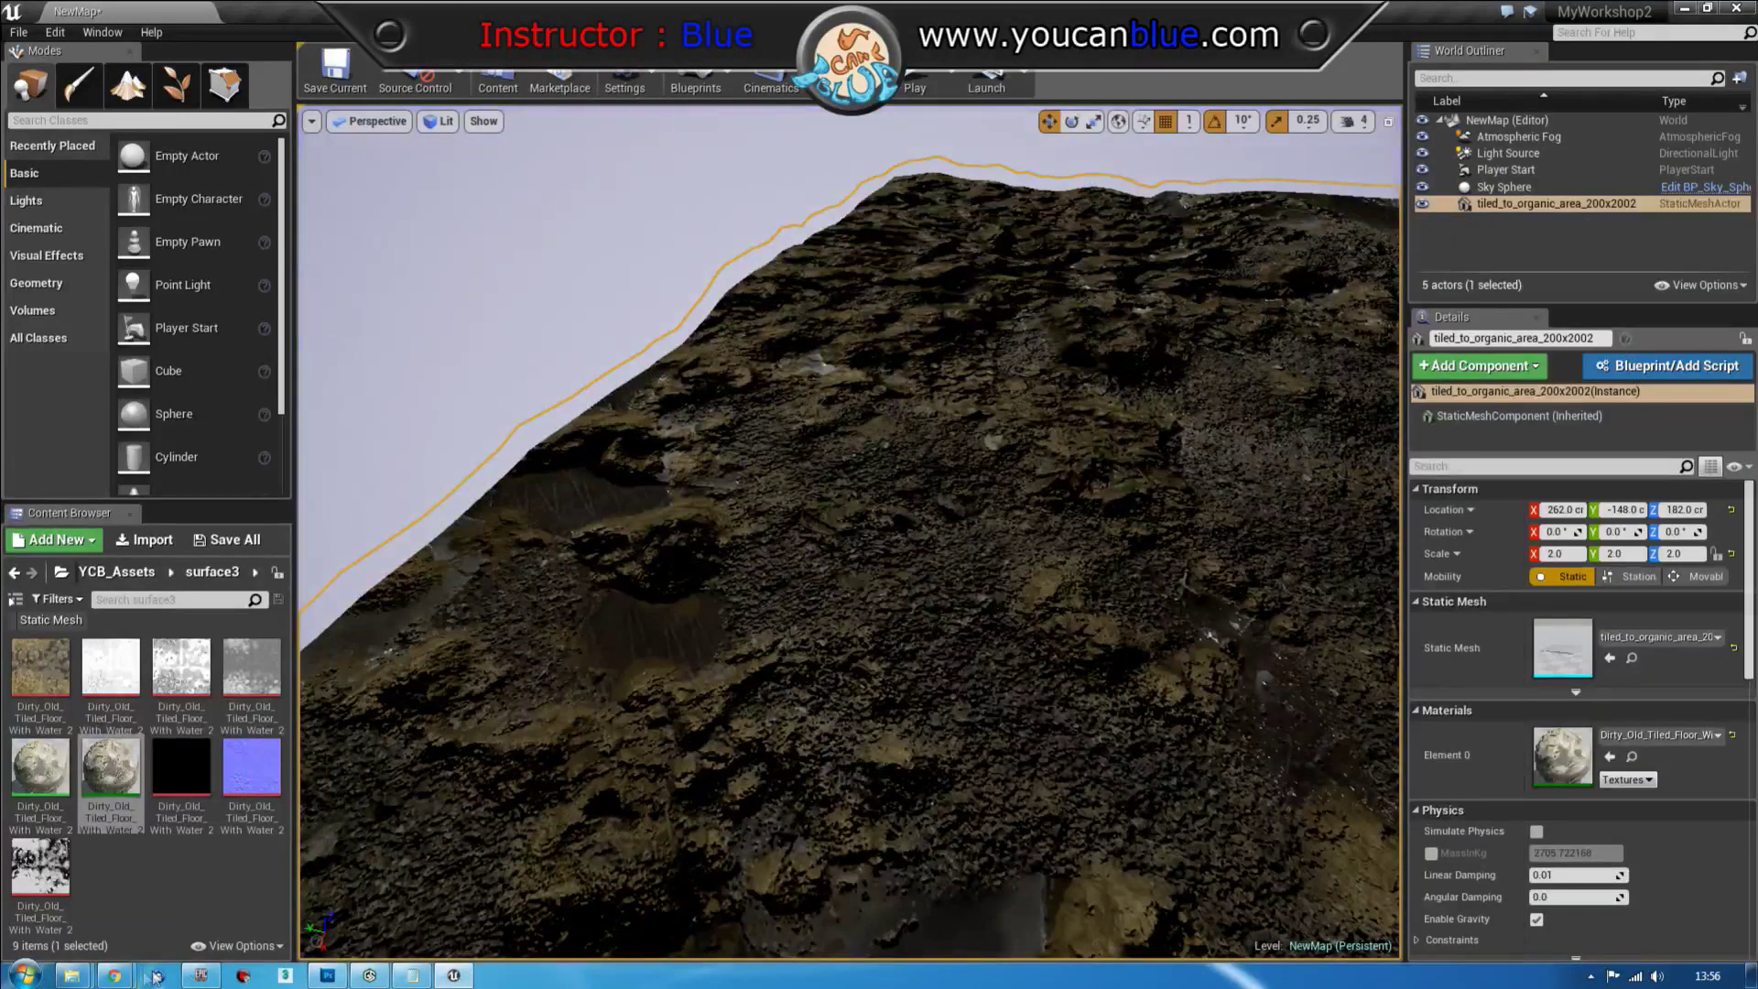
Play the level from a different spot on the enlarged mesh to view the wet surface, and stop the session
mouse_move(125, 978)
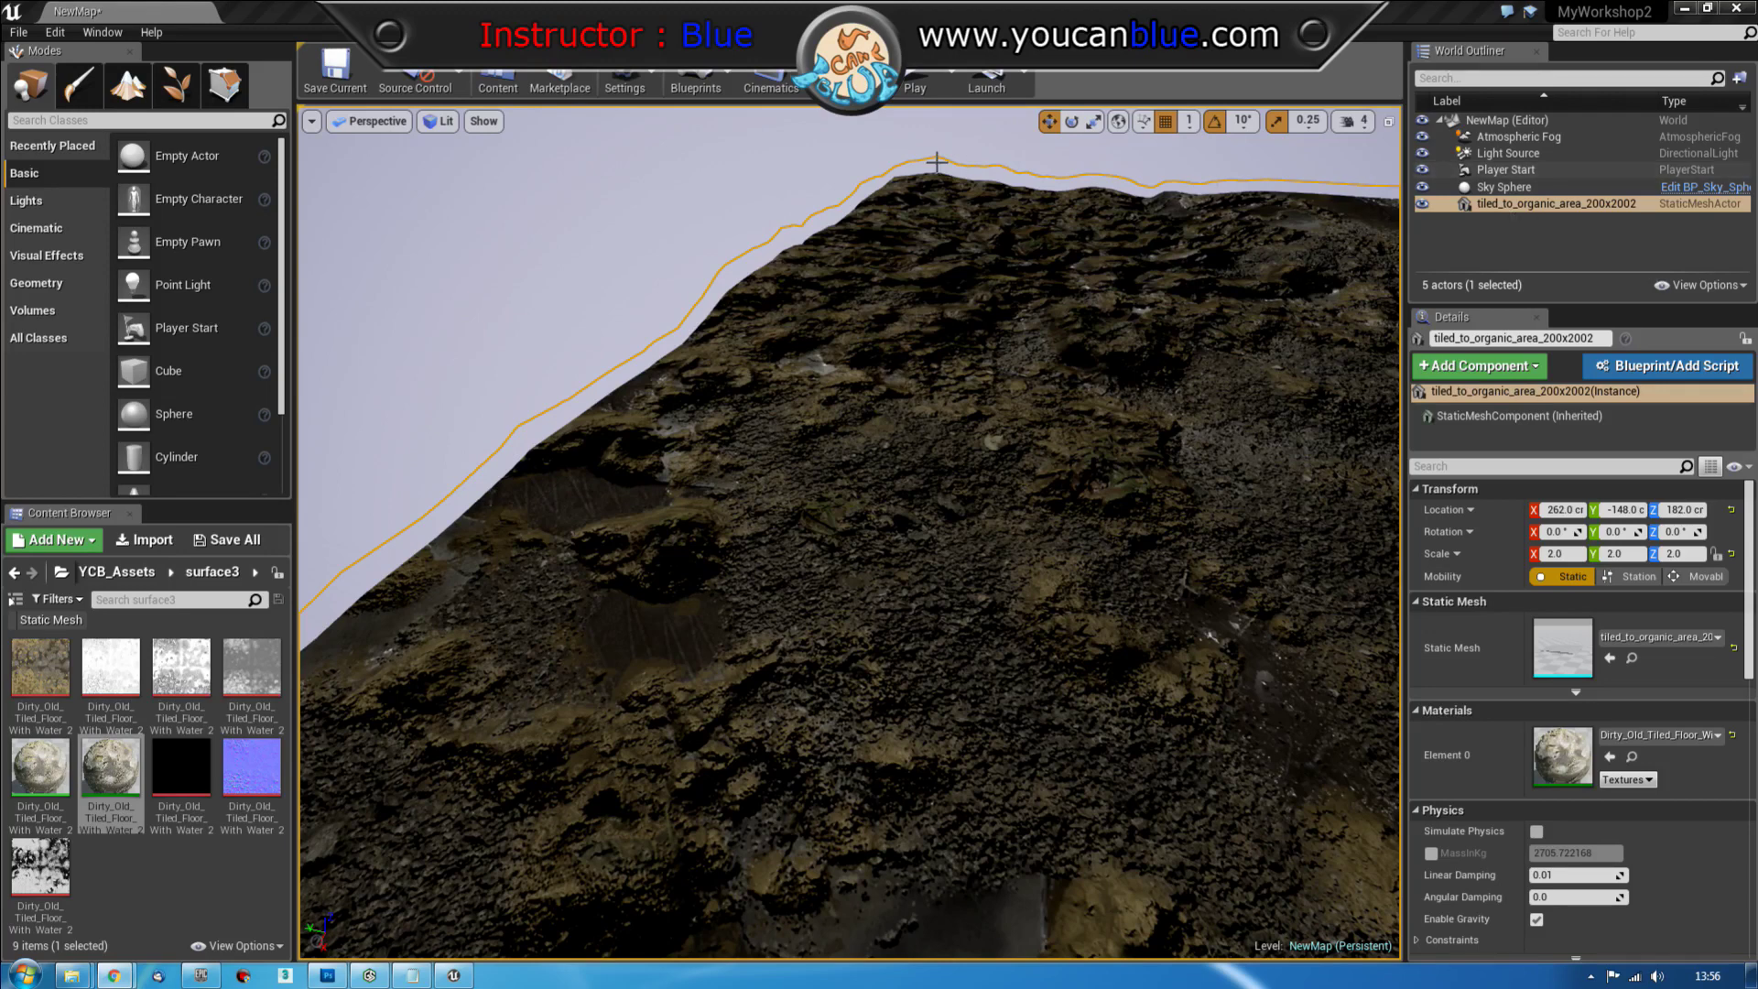
right_drag(608, 238, 751, 138)
right_drag(676, 238, 676, 228)
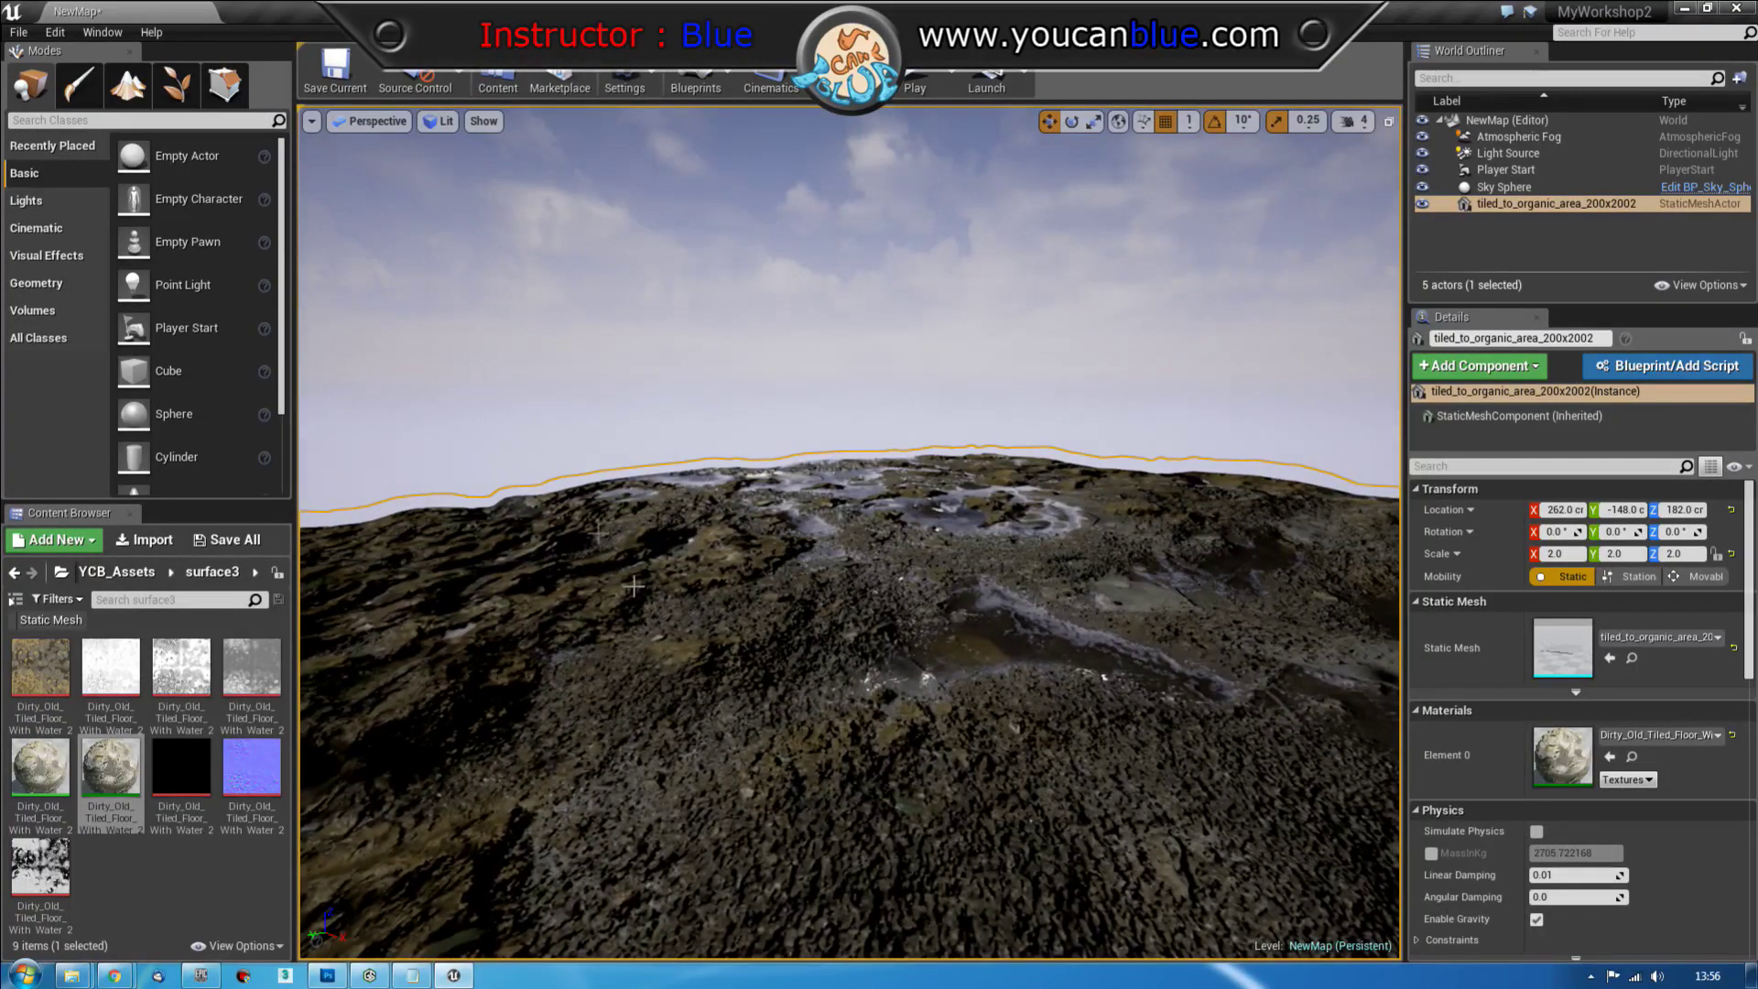
right_click(763, 737)
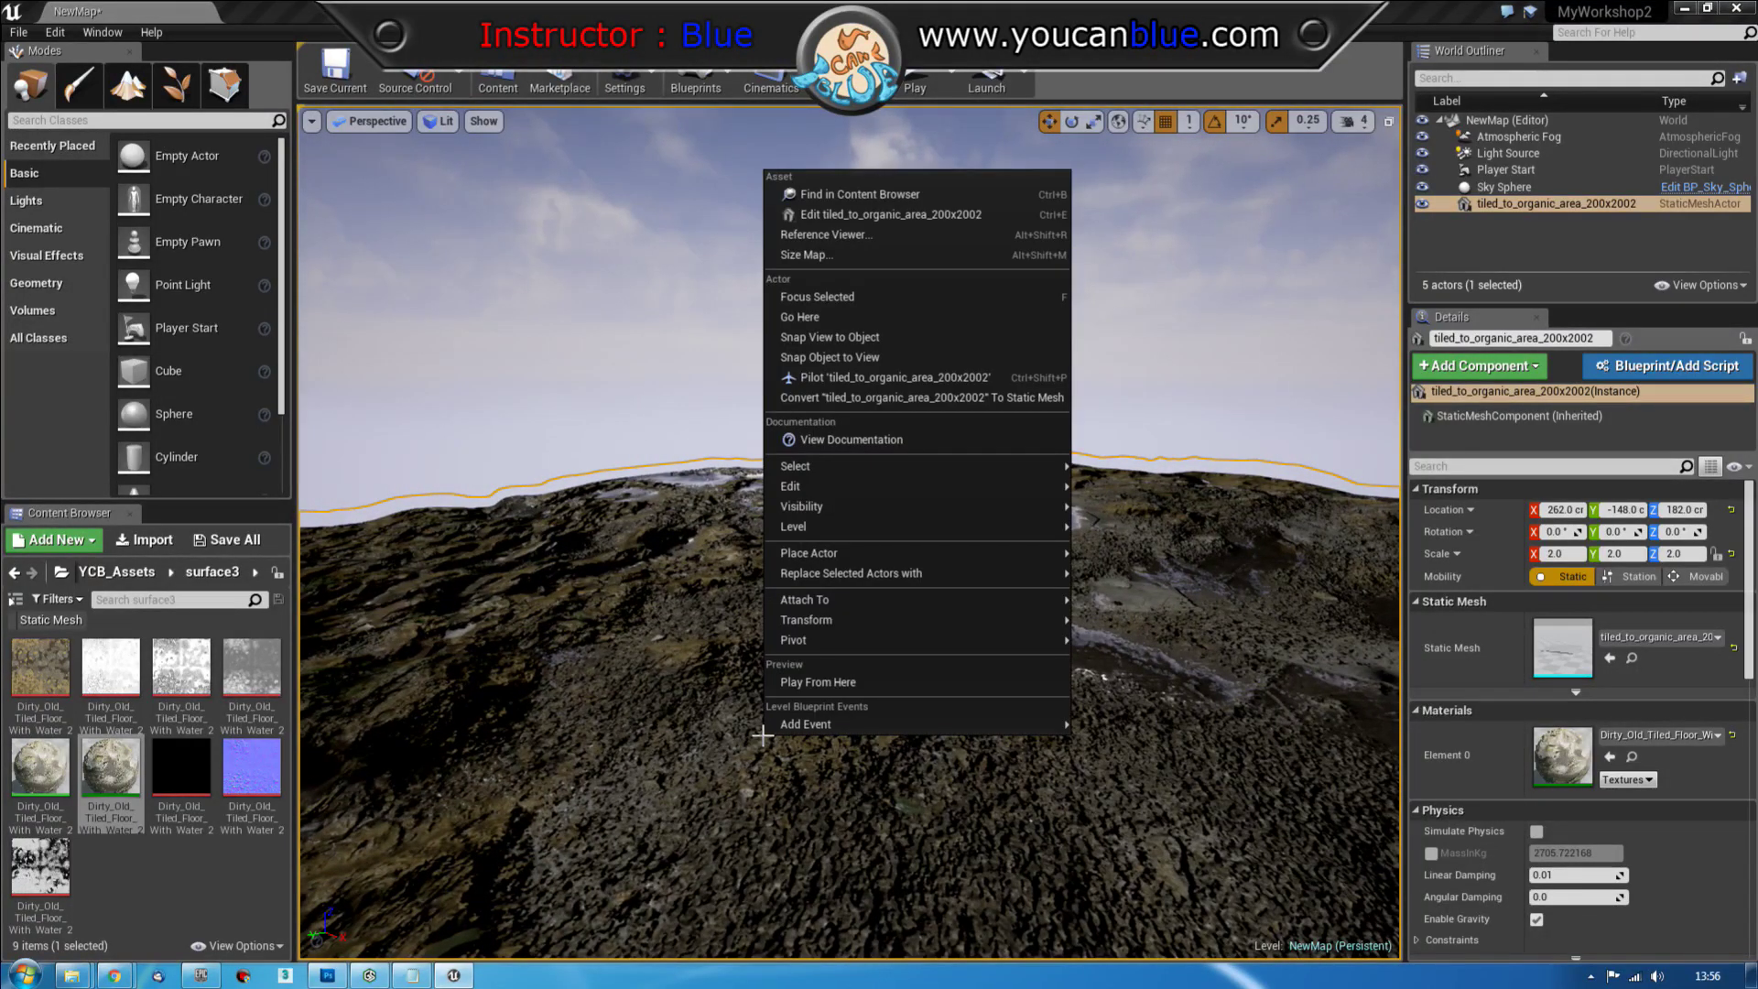
click(829, 682)
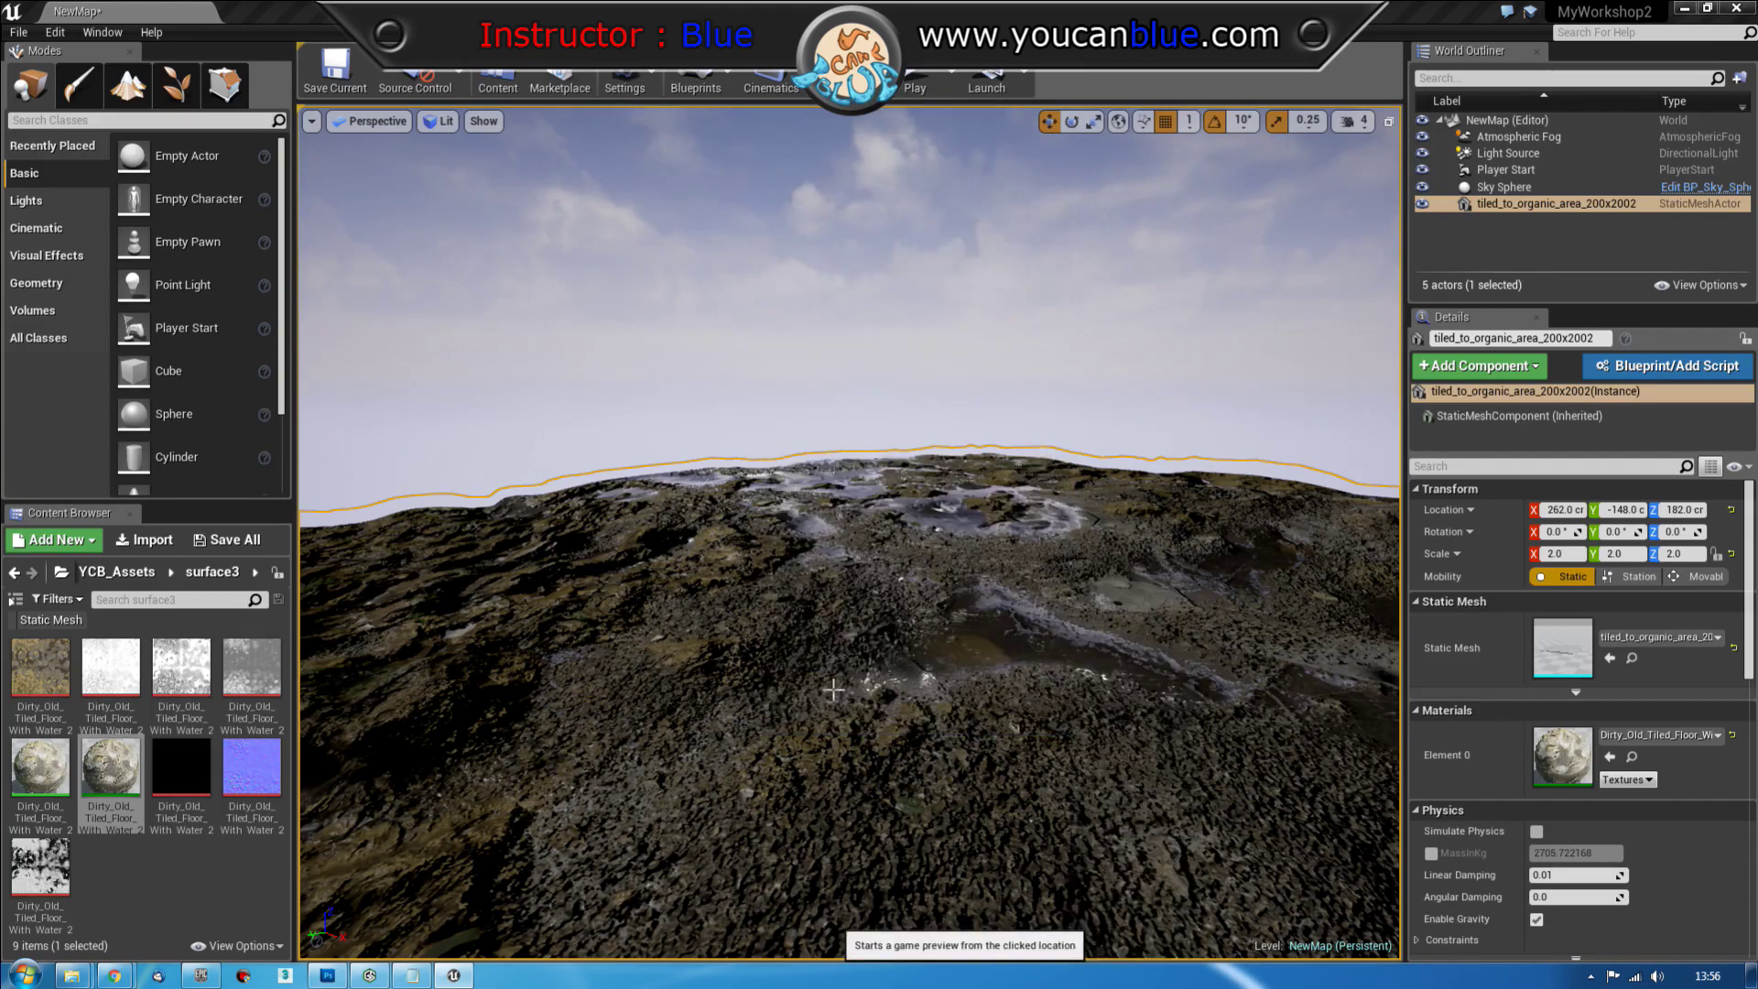
click(835, 686)
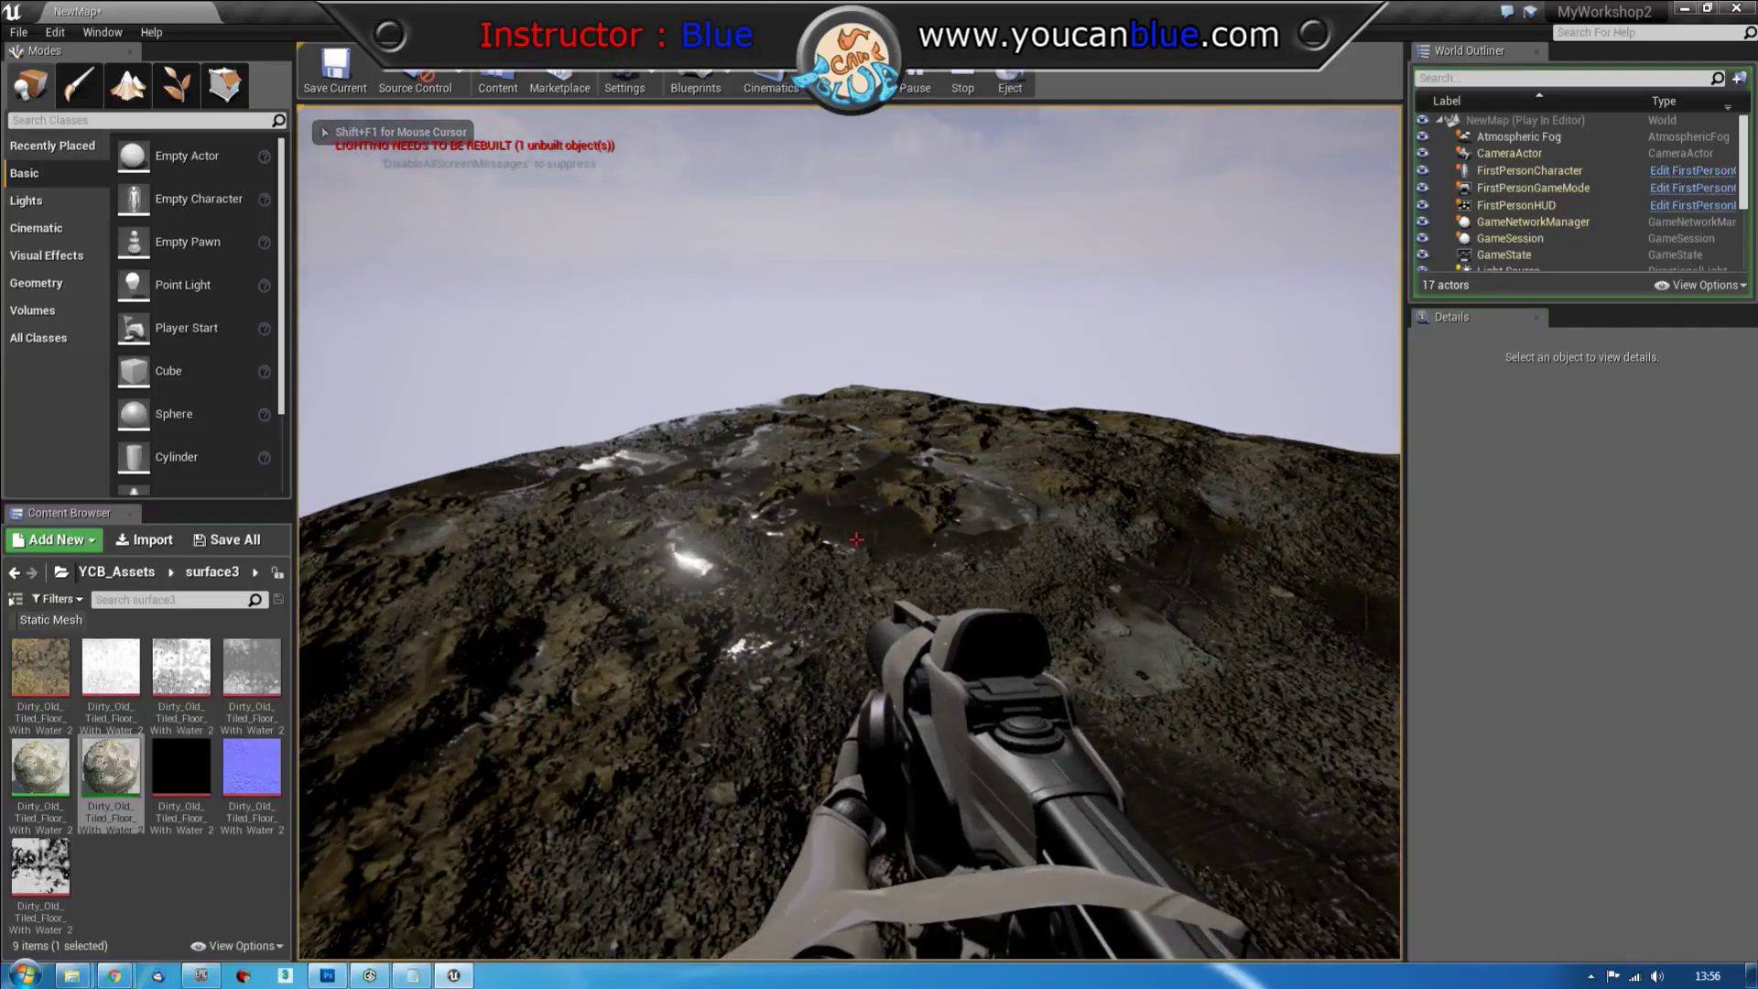
key(Escape)
Duplicate the ground mesh and place the copy edge to edge beside the original, at X about -754 cm
right_drag(876, 731, 915, 765)
key(s)
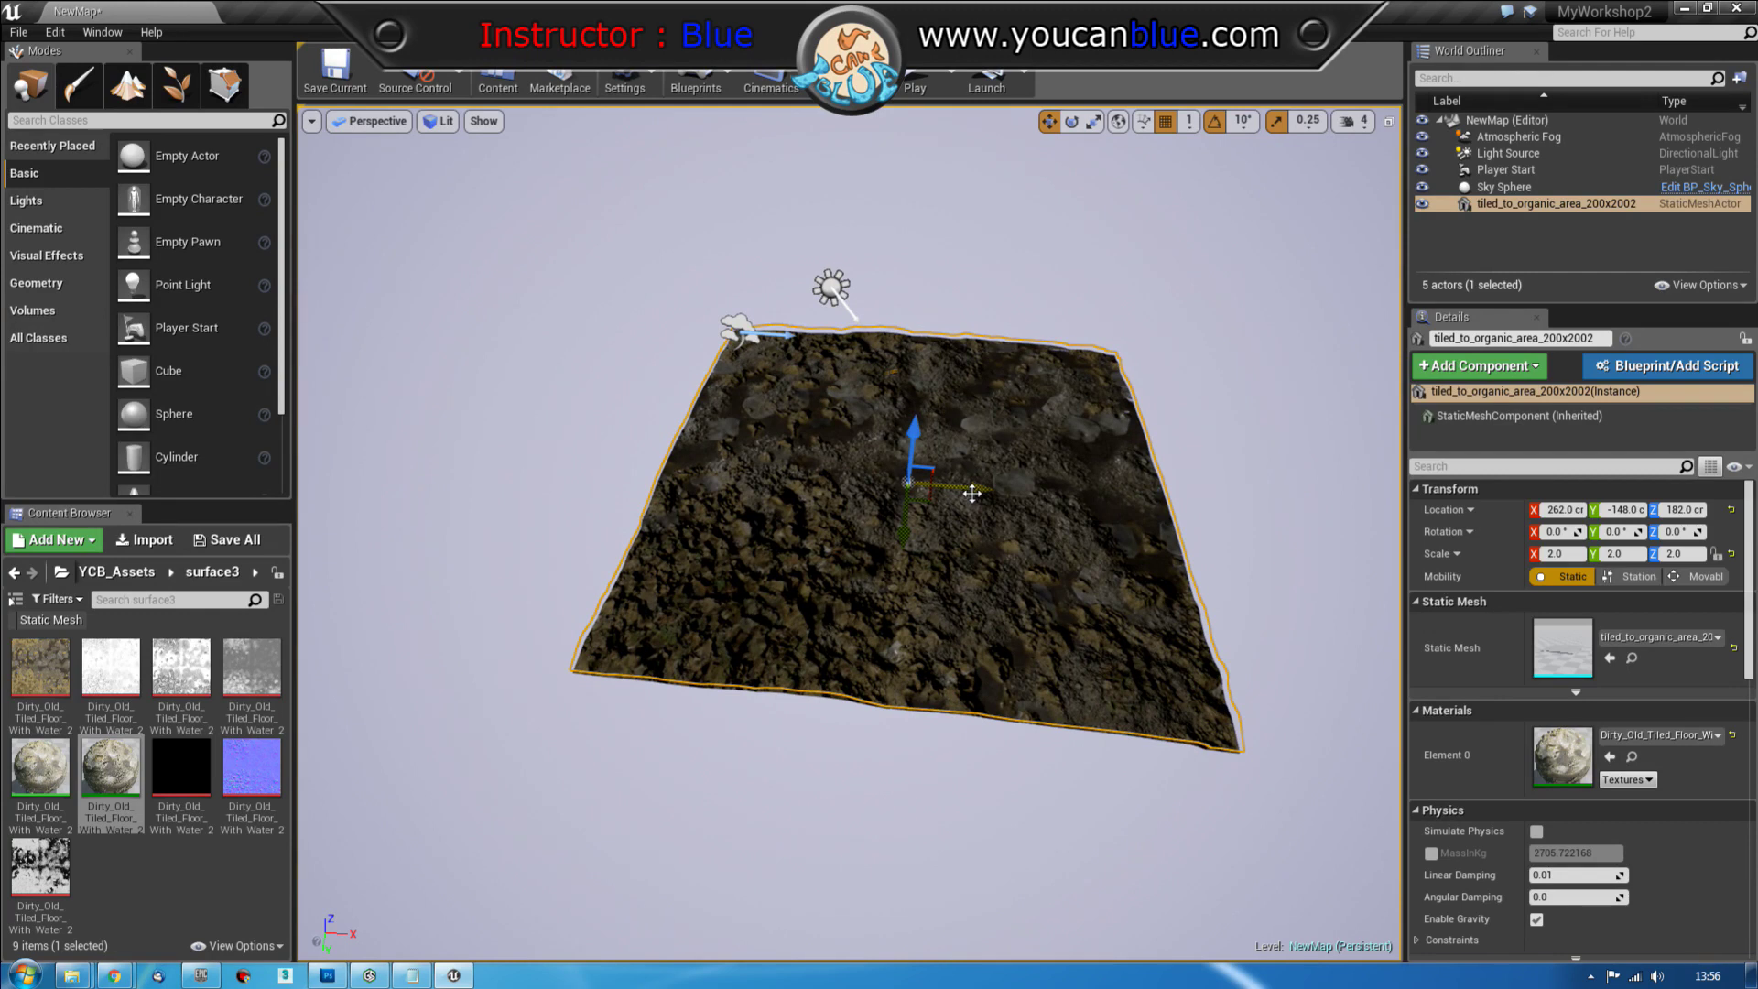
alt+drag(973, 494, 511, 453)
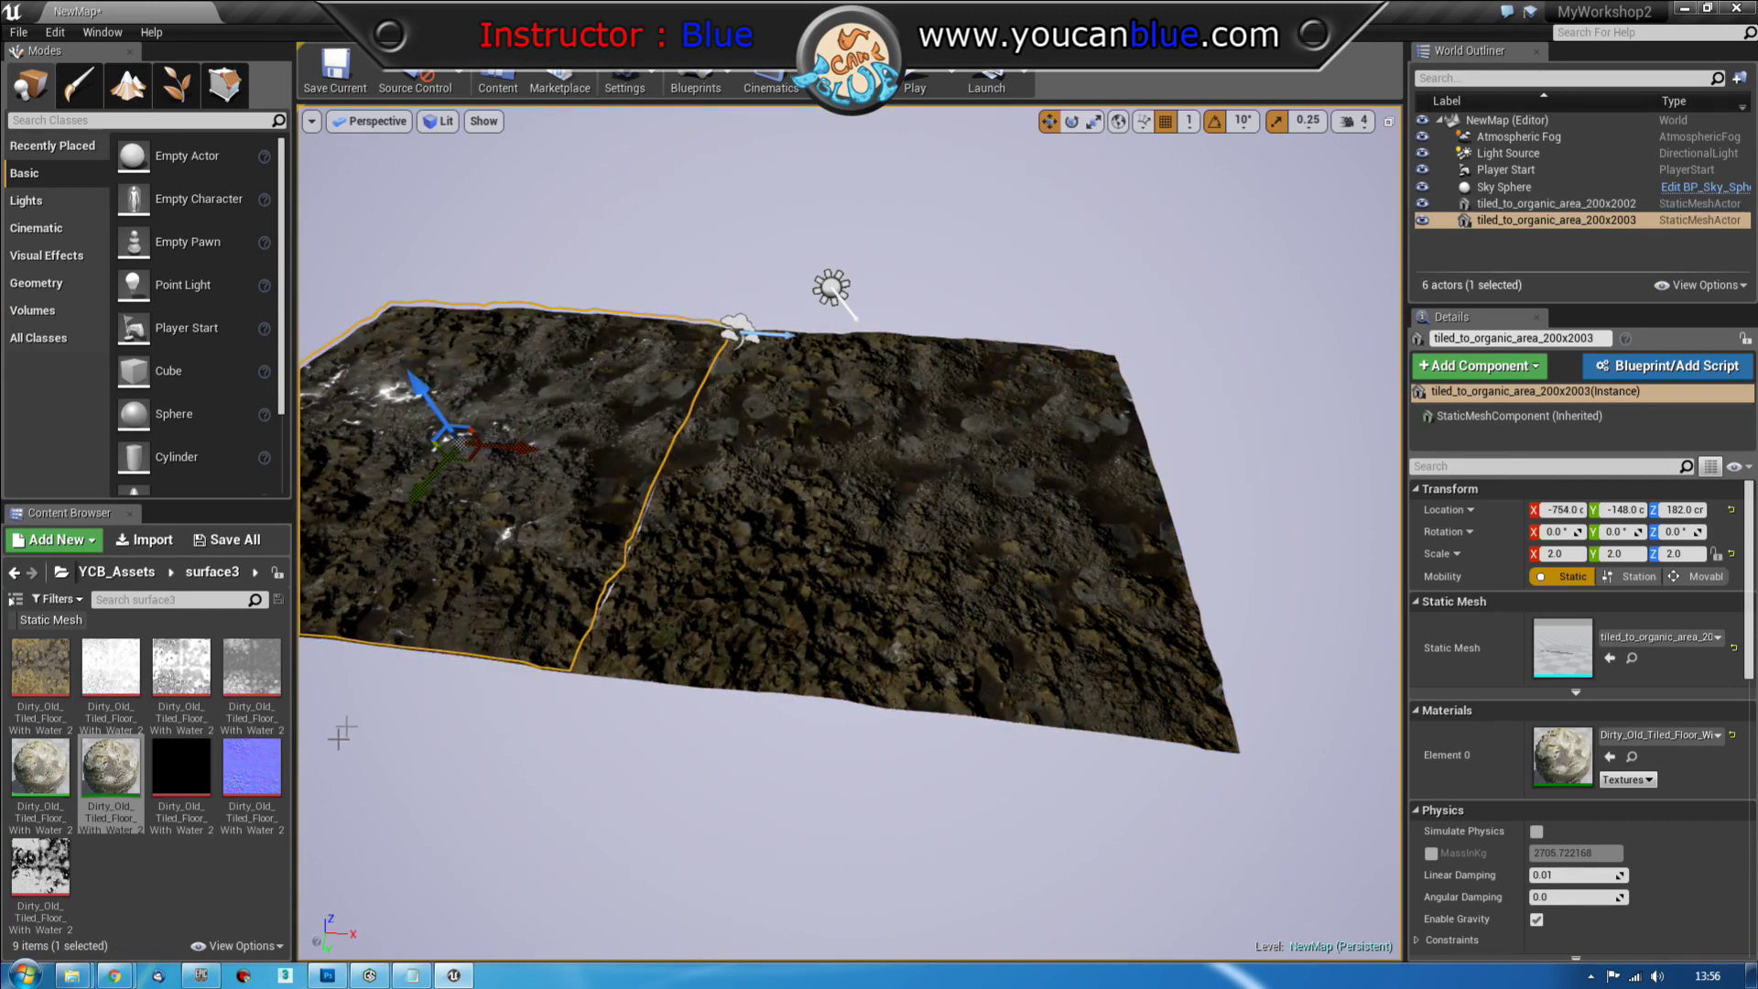
right_drag(511, 453, 371, 424)
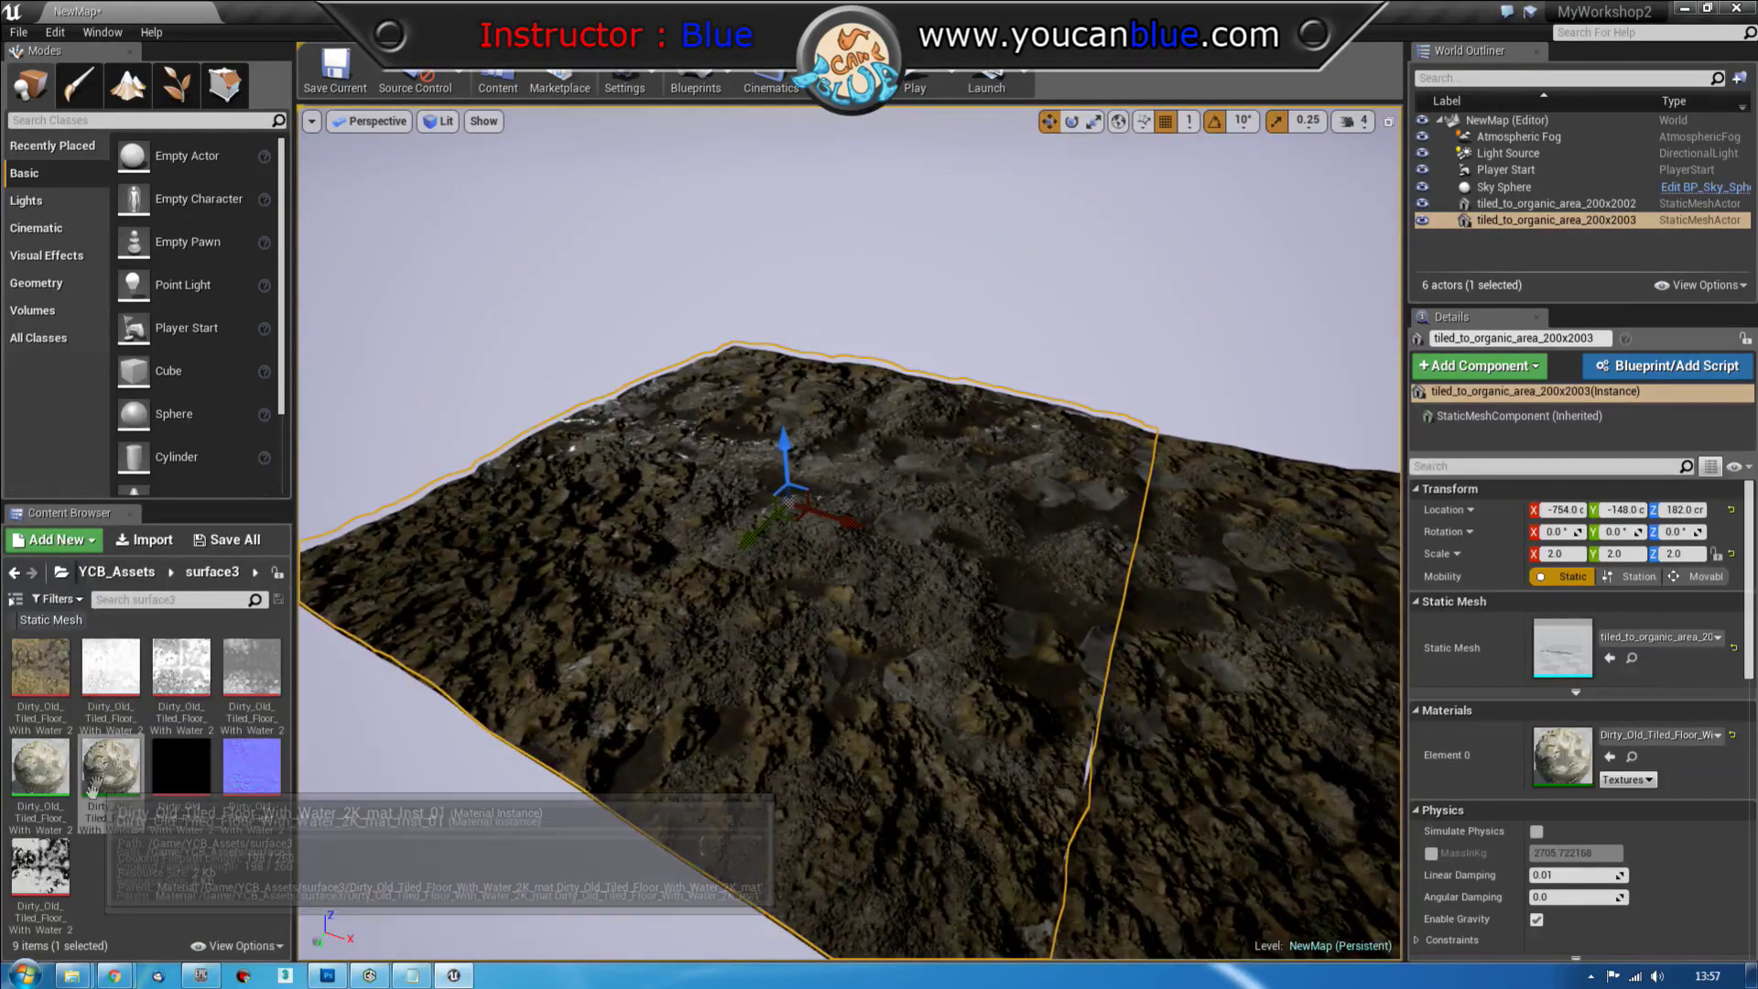
Duplicate the material instance Dirty_Old_Tiled_Floor_With_Water_2K_mat_Inst_01 in surface3 and apply the copy to the second ground mesh
key(ctrl+c)
key(ctrl+v)
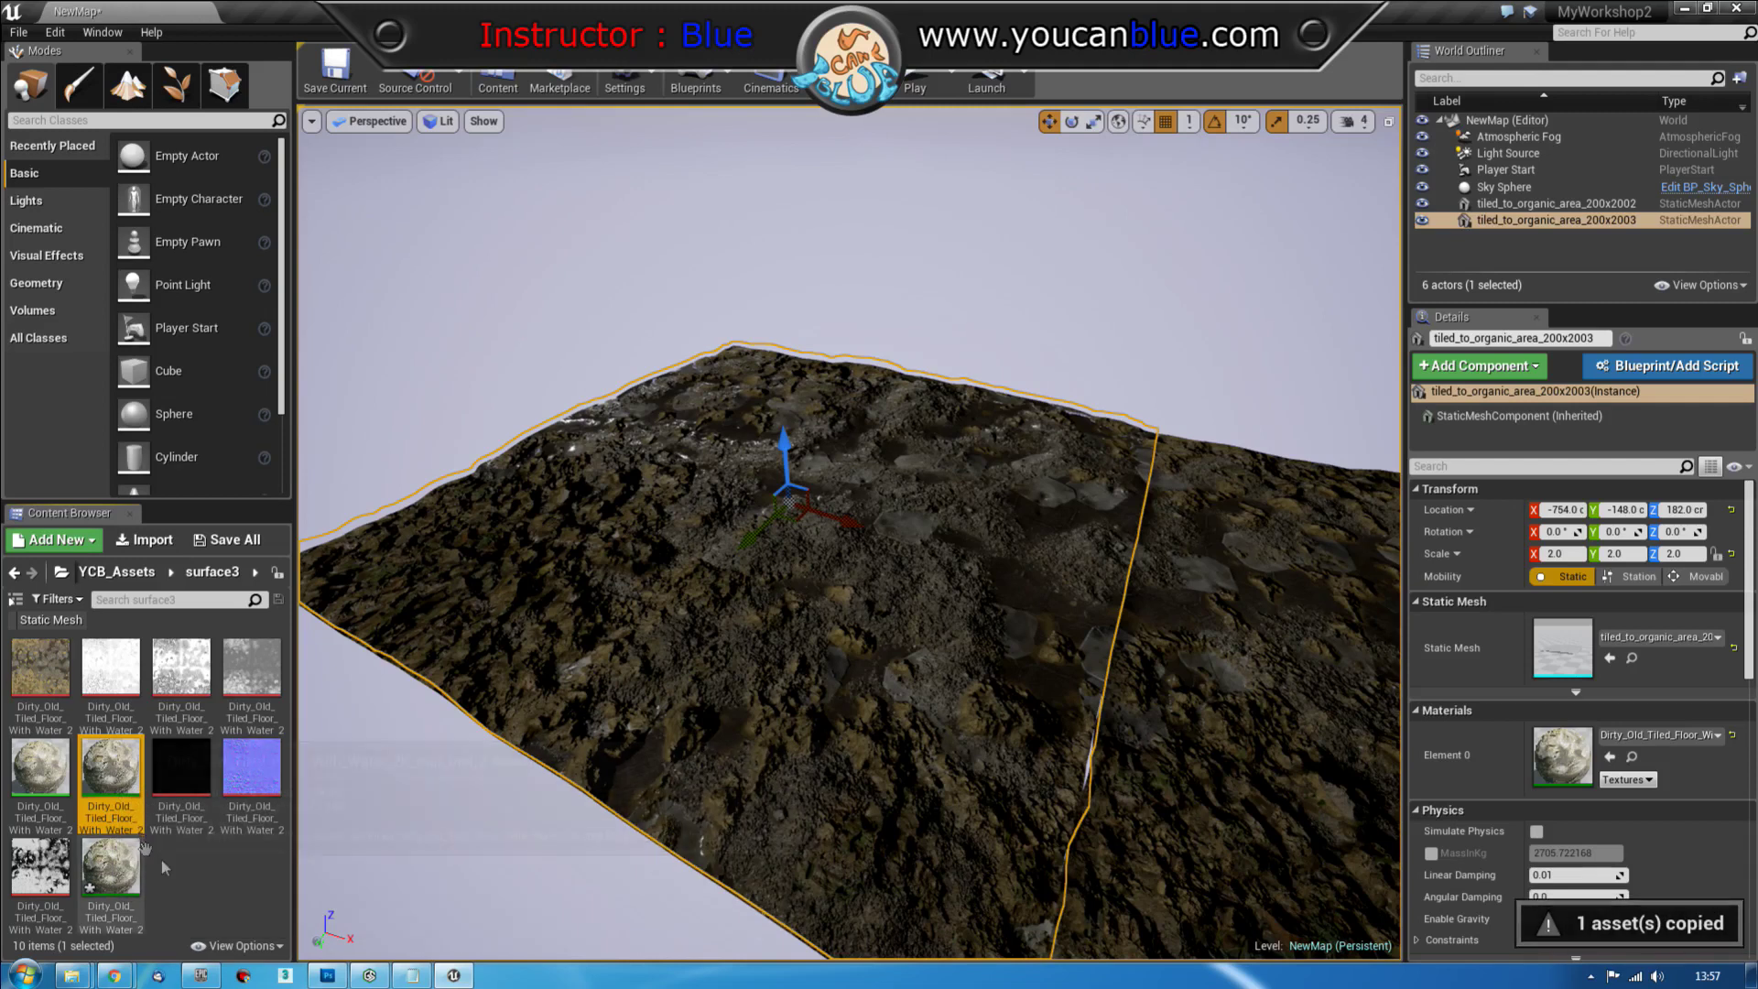
click(107, 879)
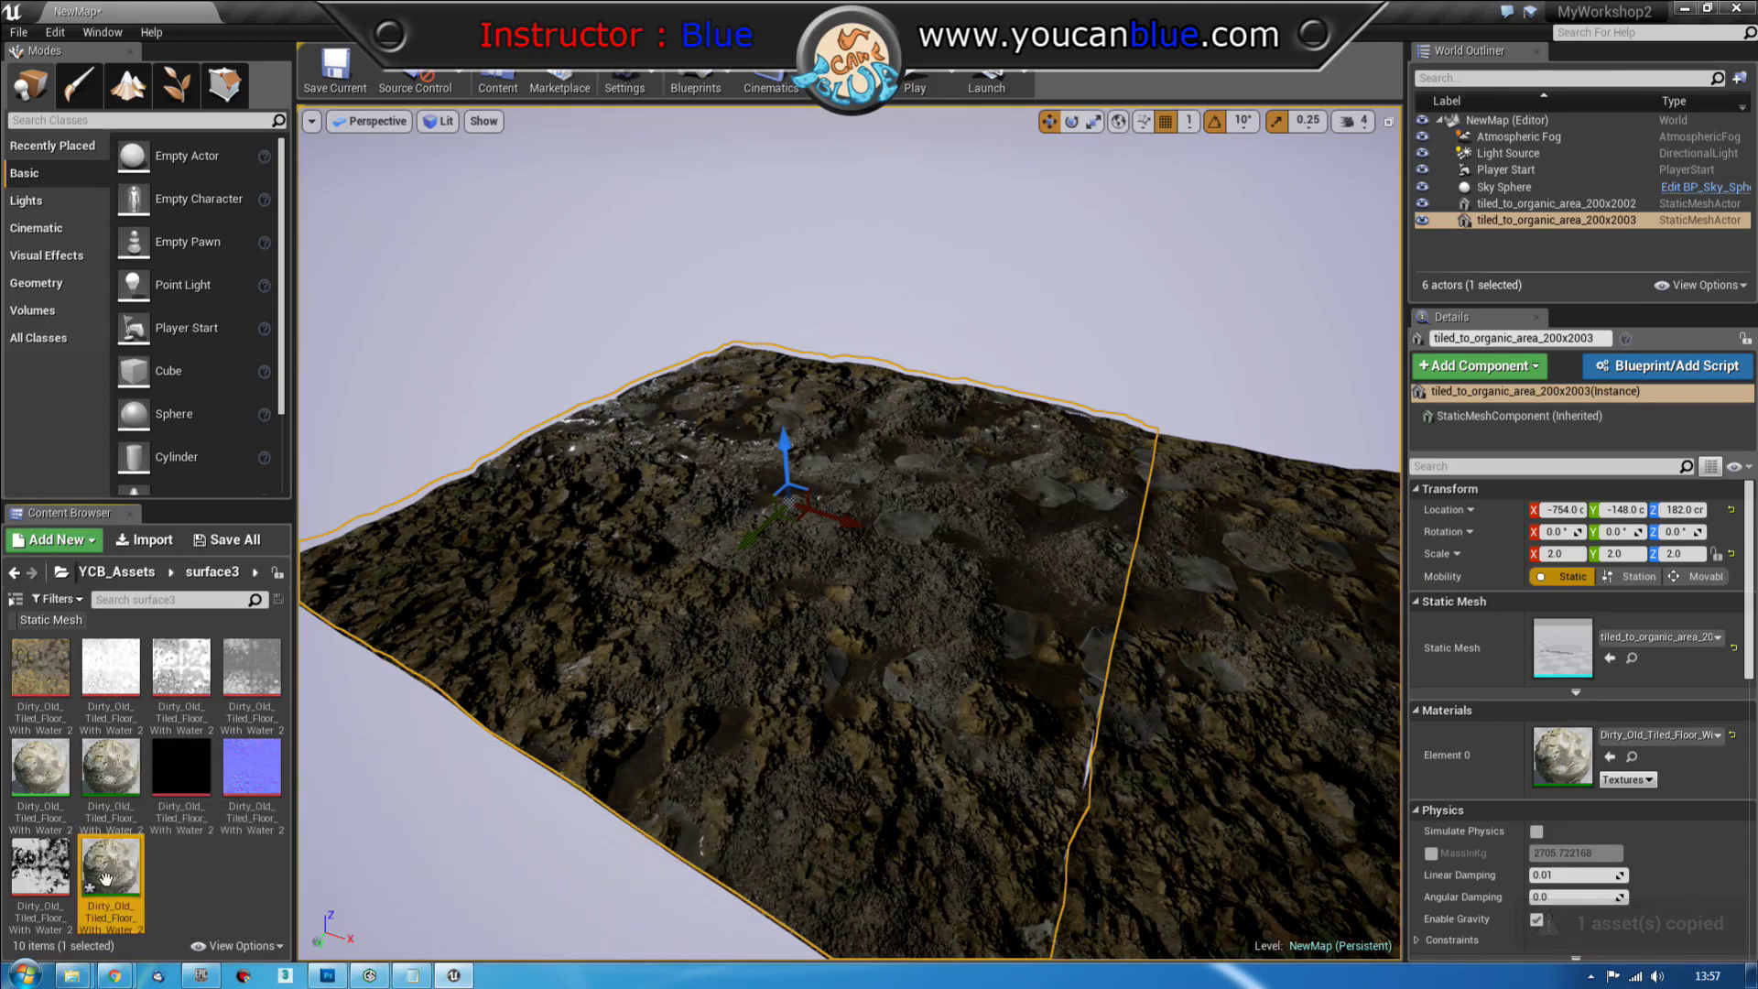
drag(106, 878, 655, 608)
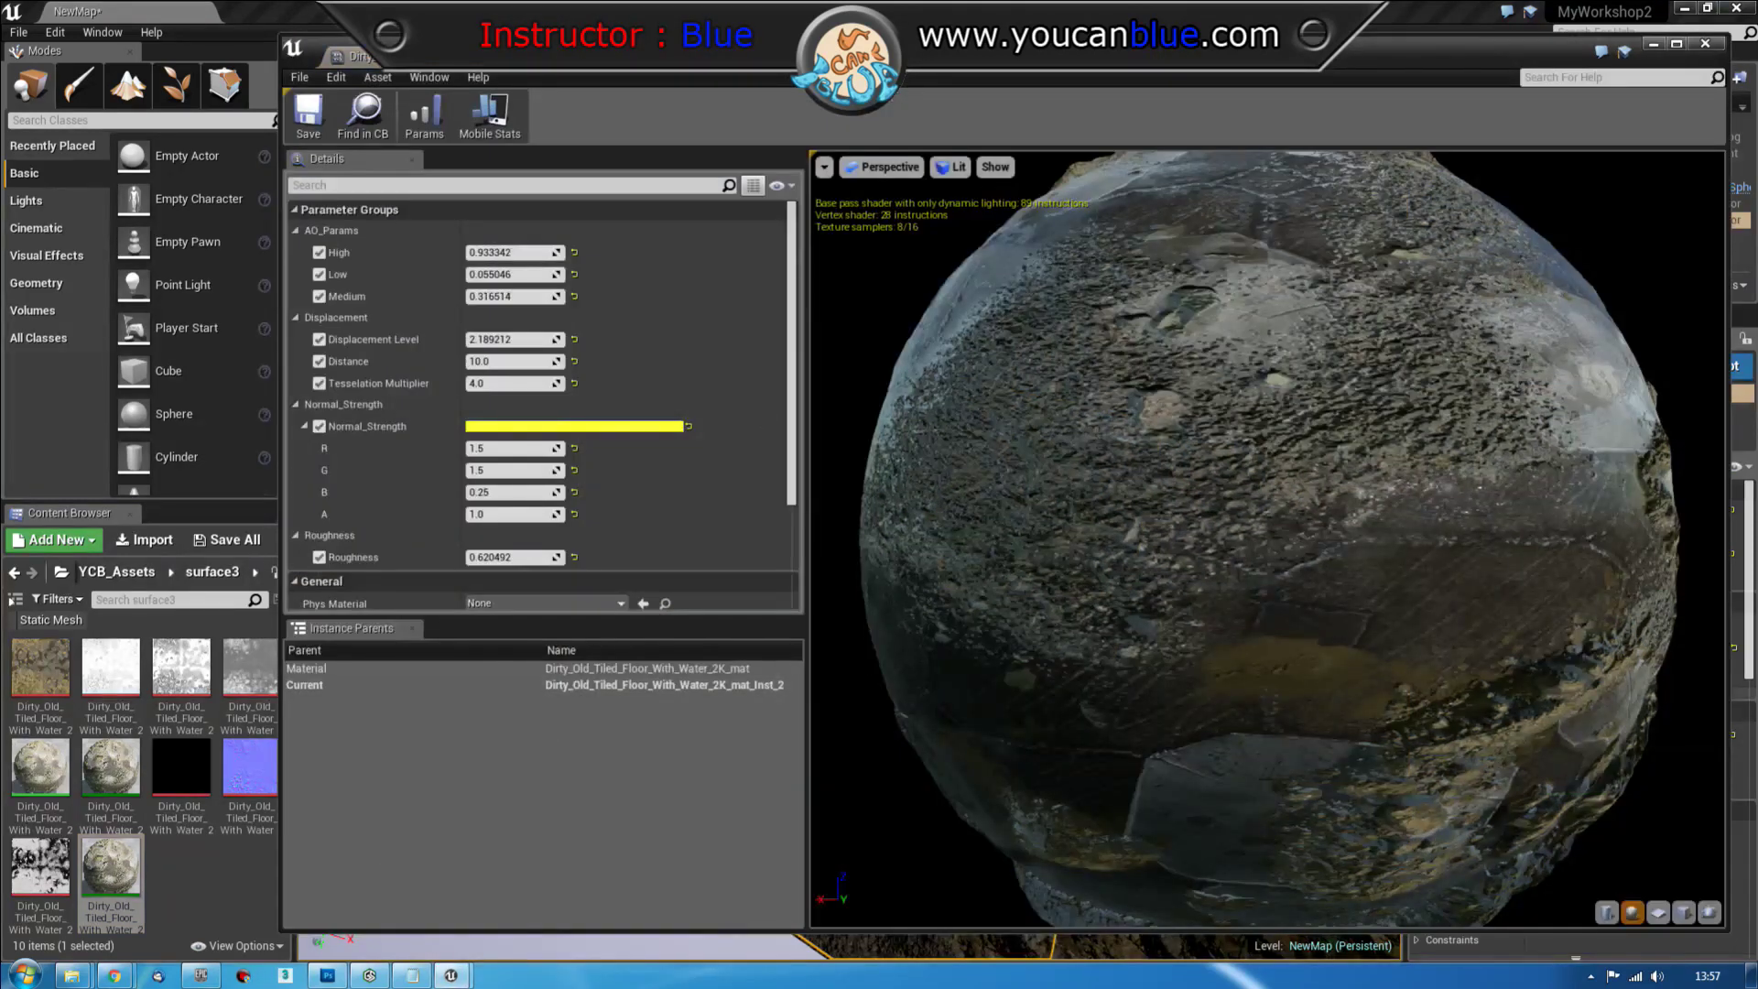
drag(901, 44, 1757, 92)
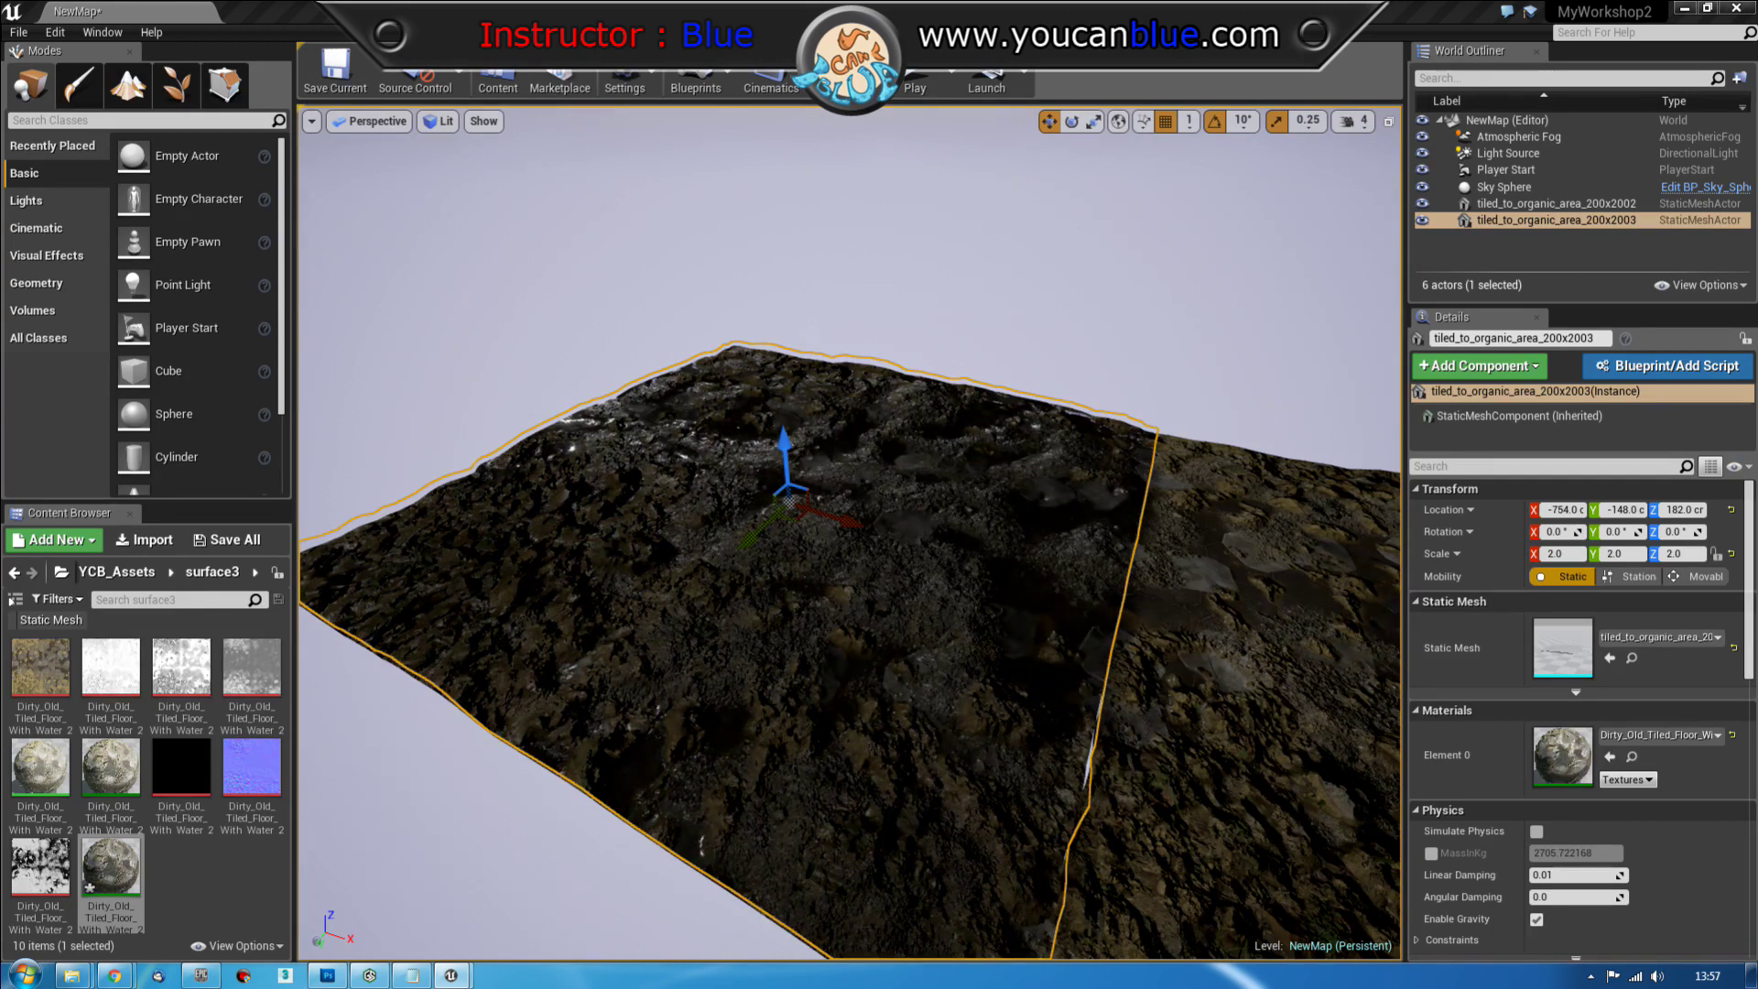
Play the level from a spot on the ground, walk across both adjoining meshes to compare their materials, and stop playing
click(1123, 305)
right_click(865, 667)
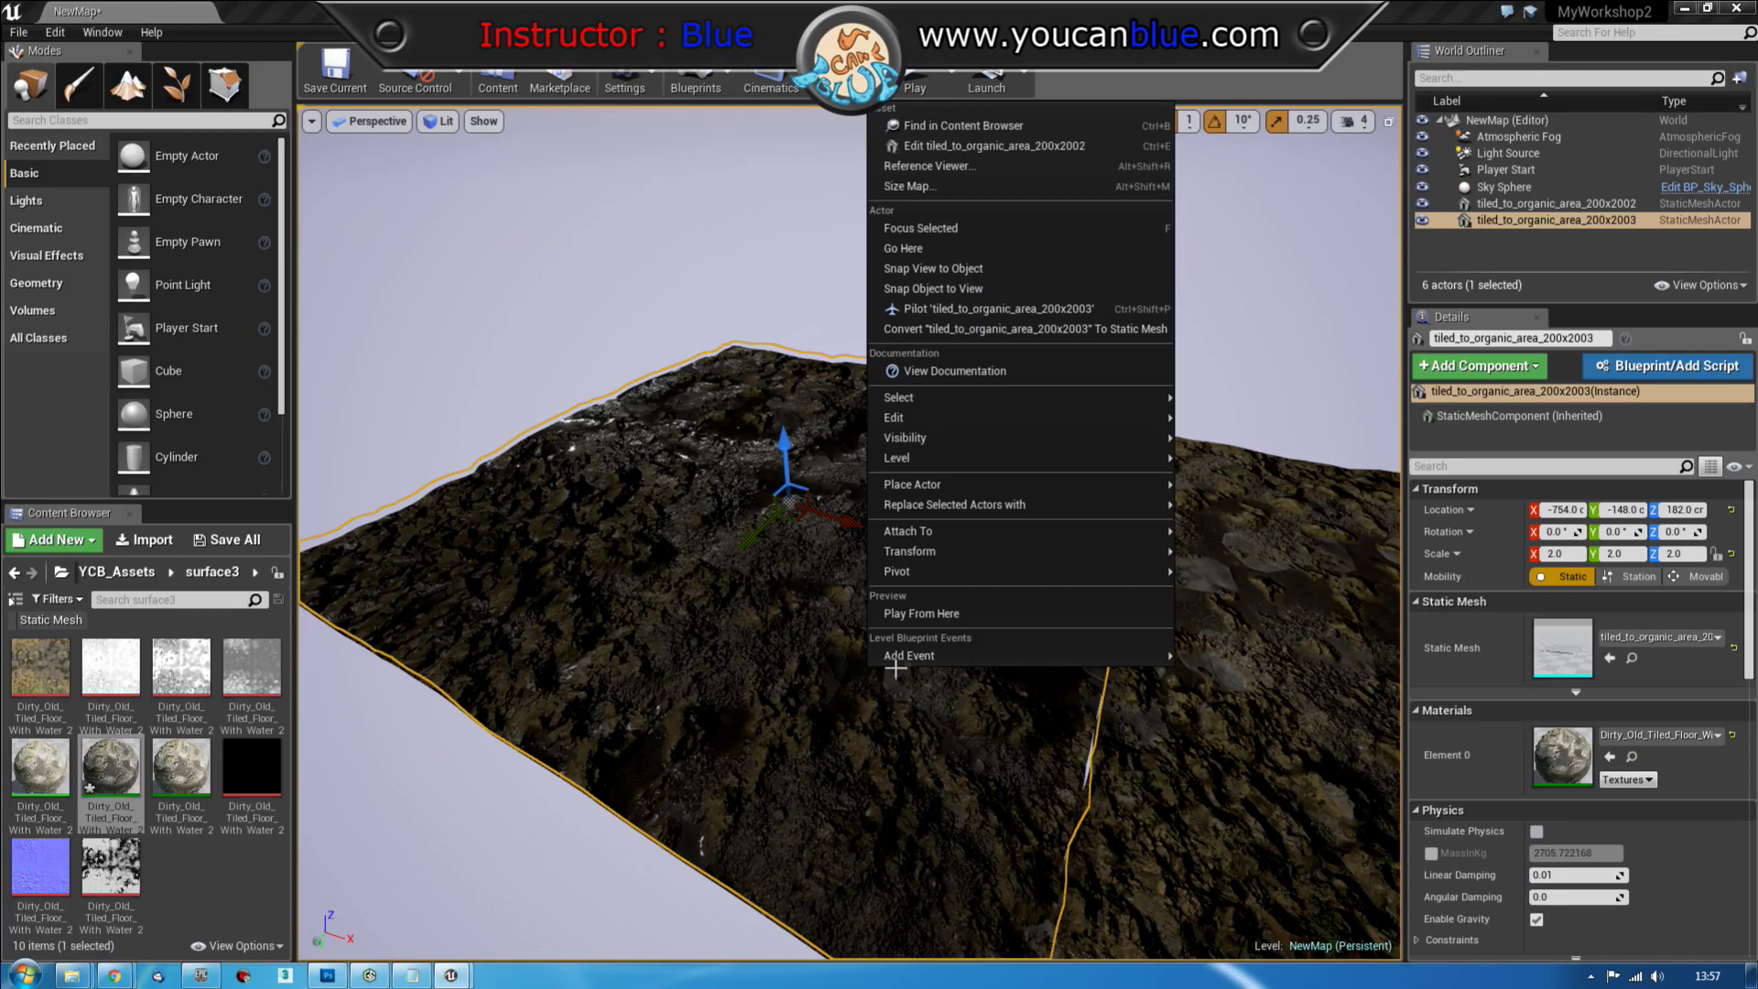
click(916, 610)
click(921, 623)
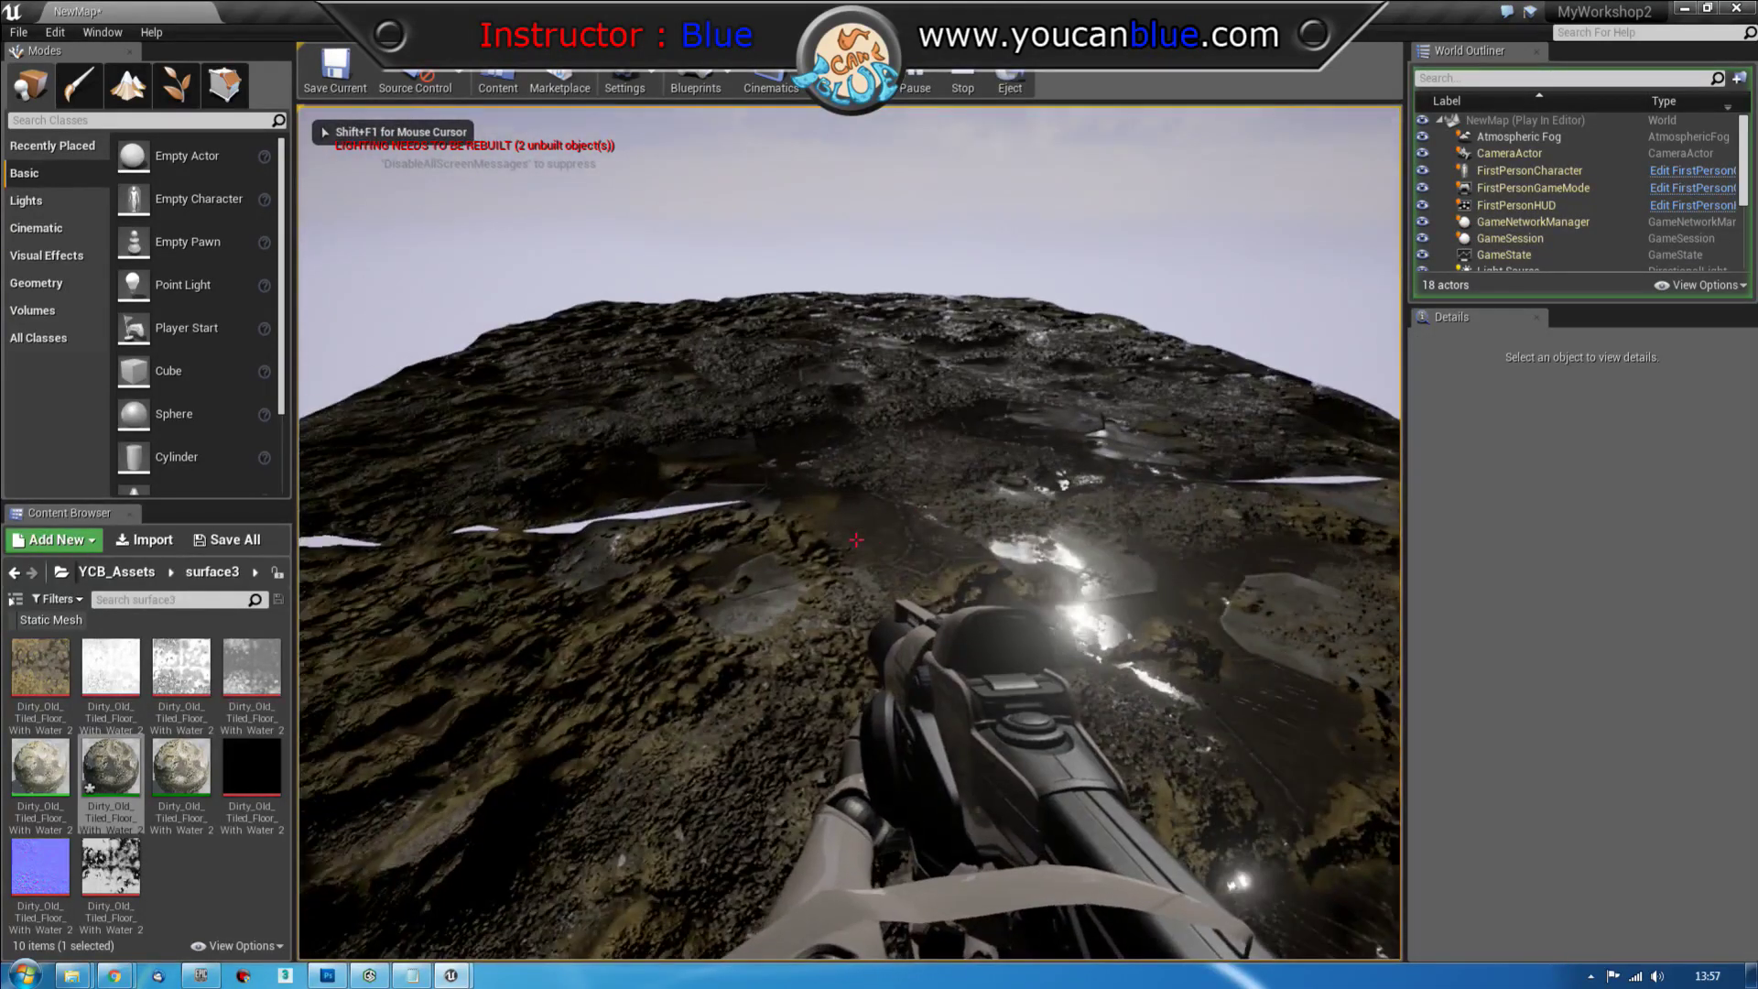
key(w)
key(w)
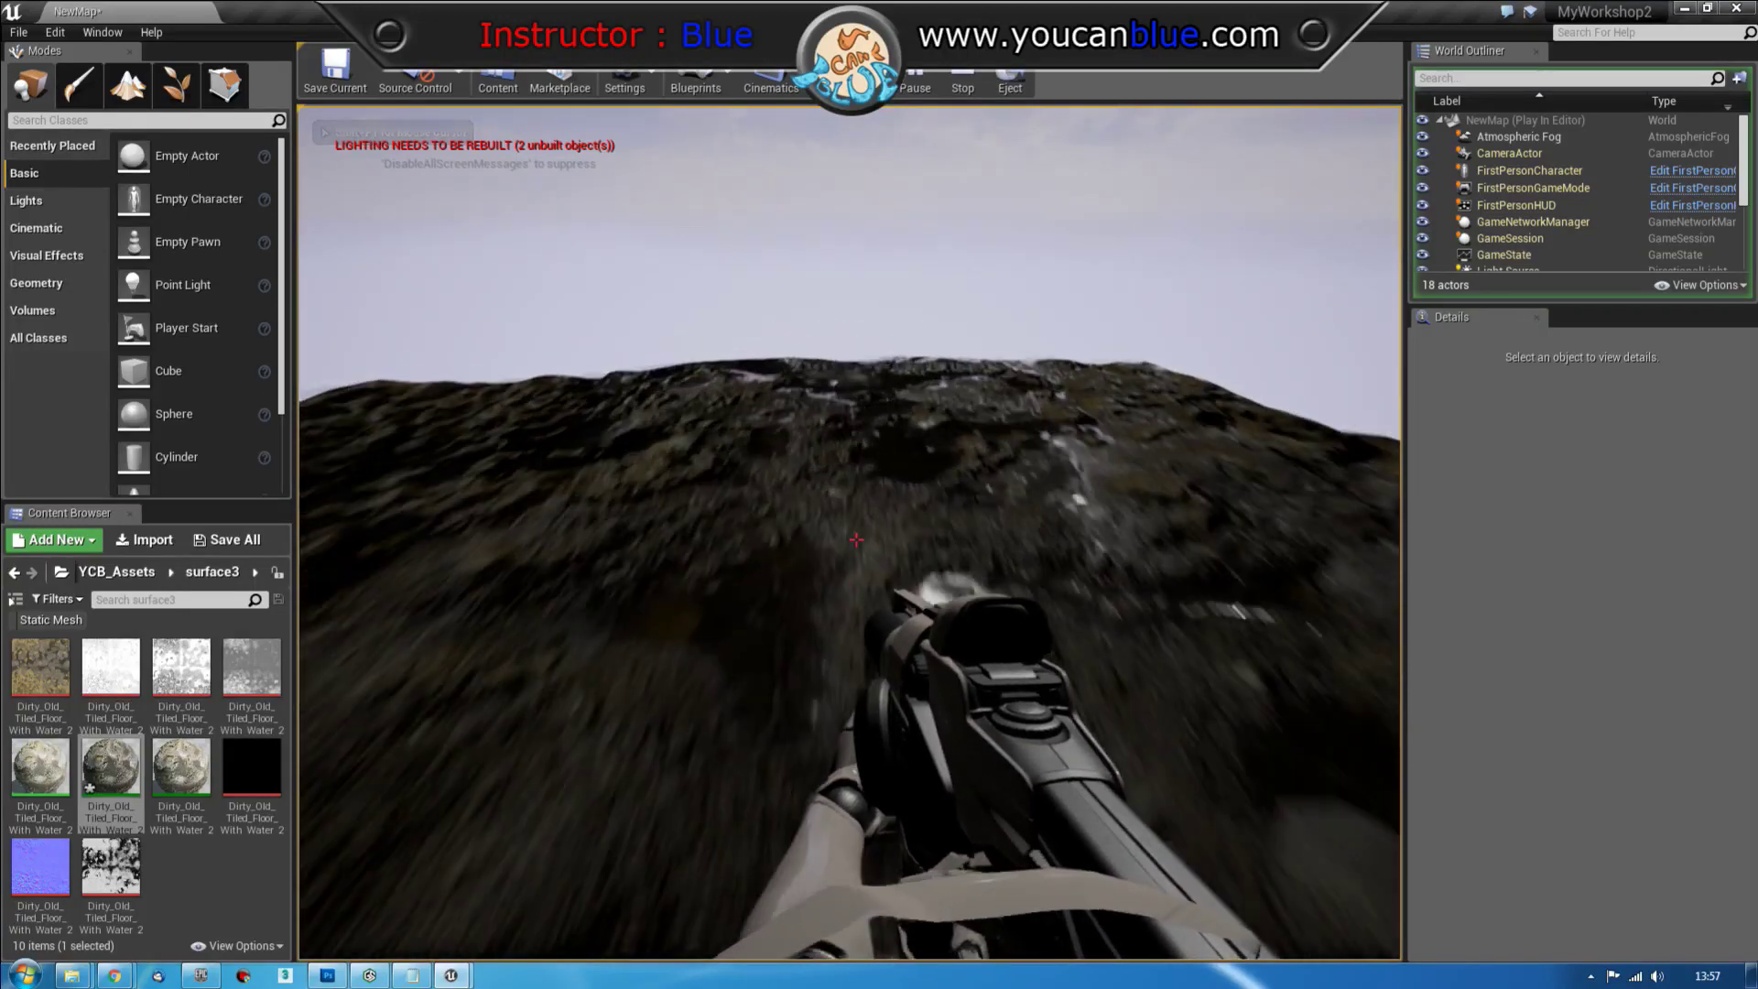
key(w)
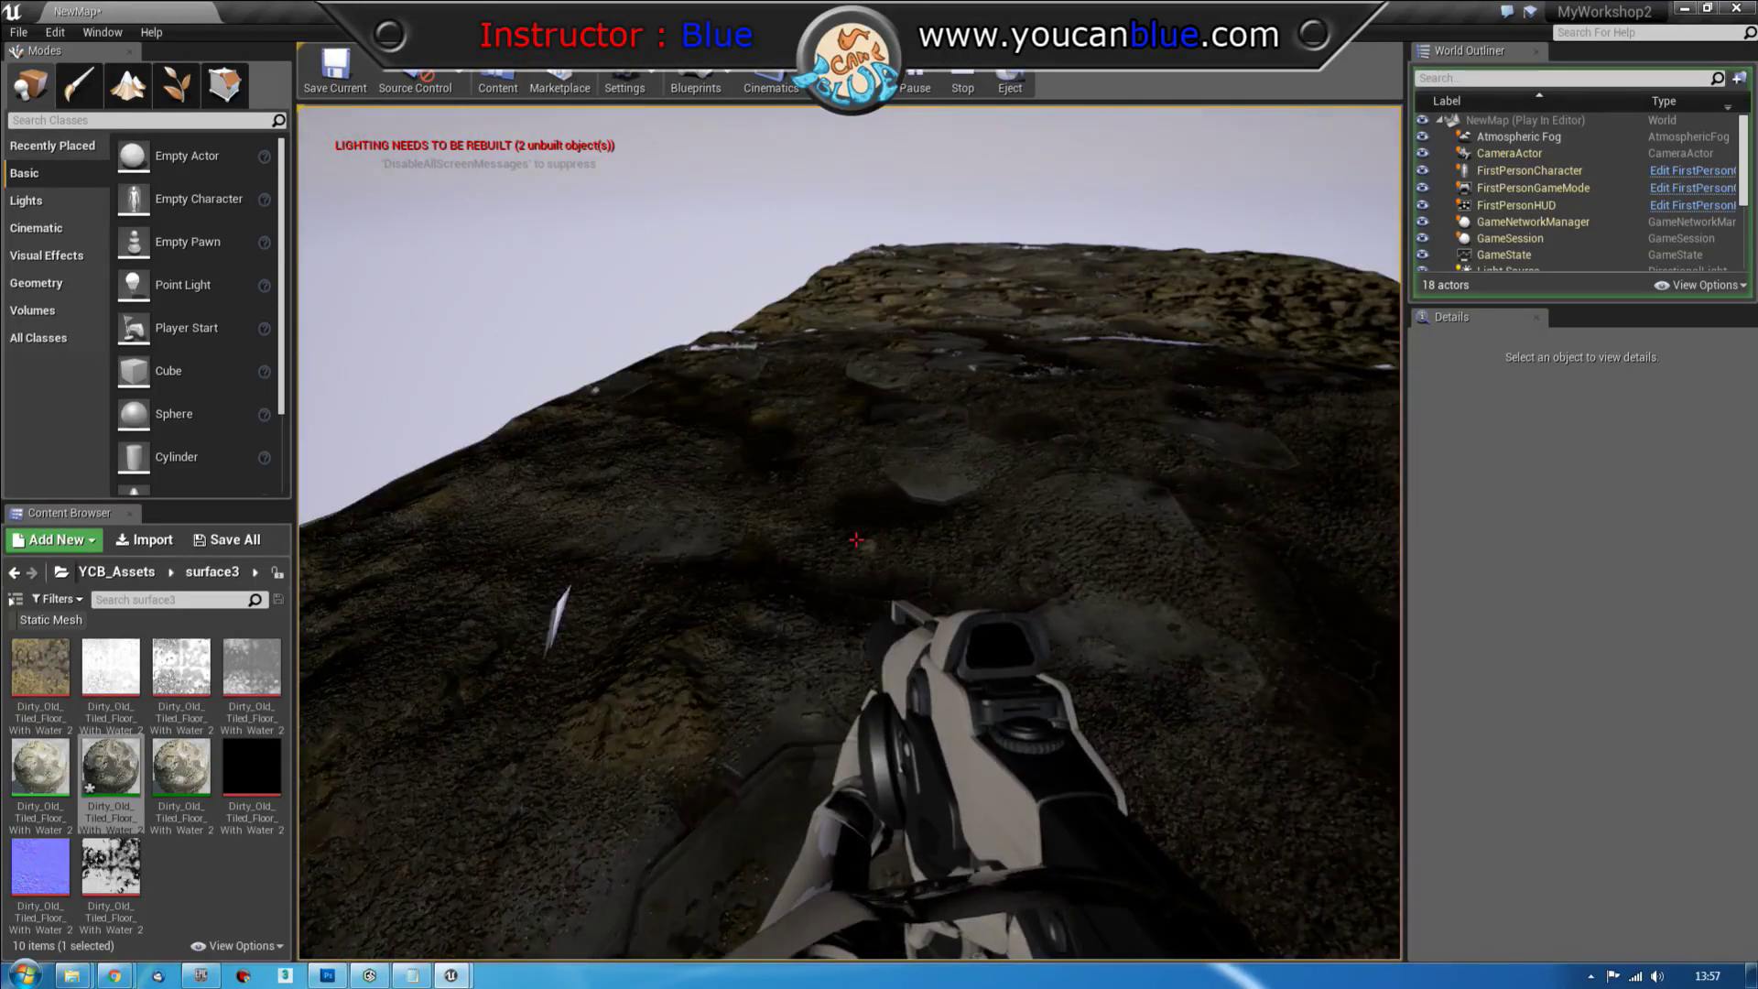
key(w)
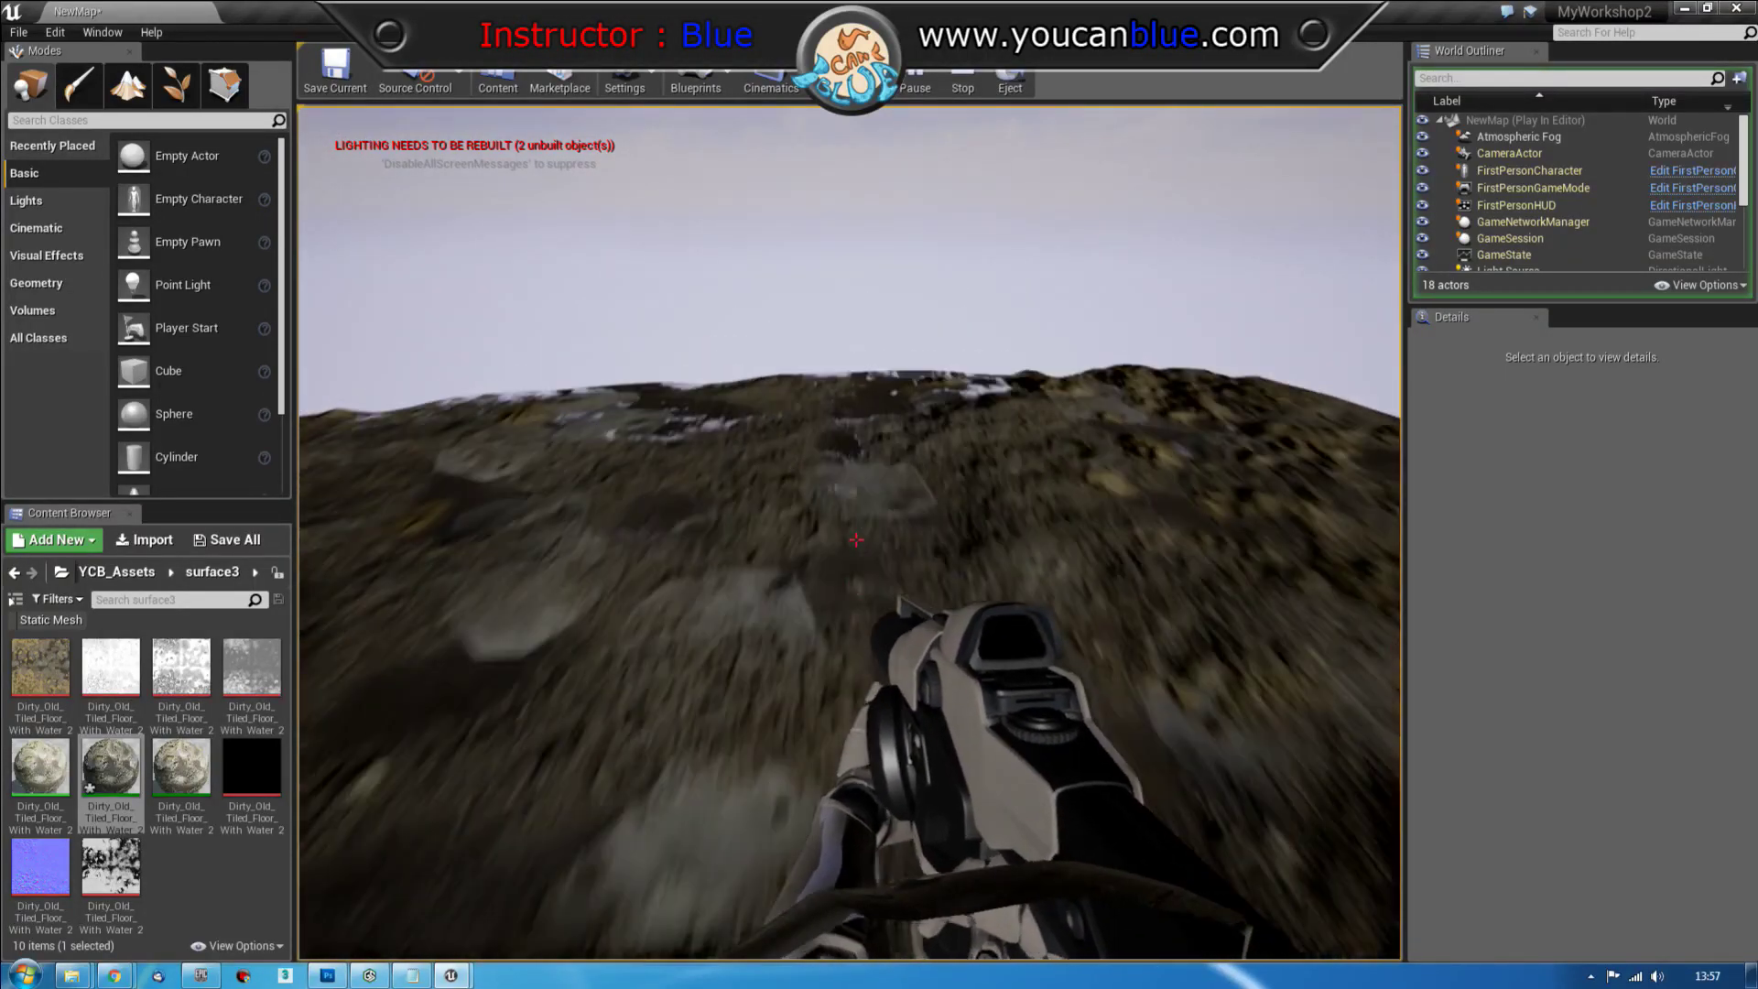
key(w)
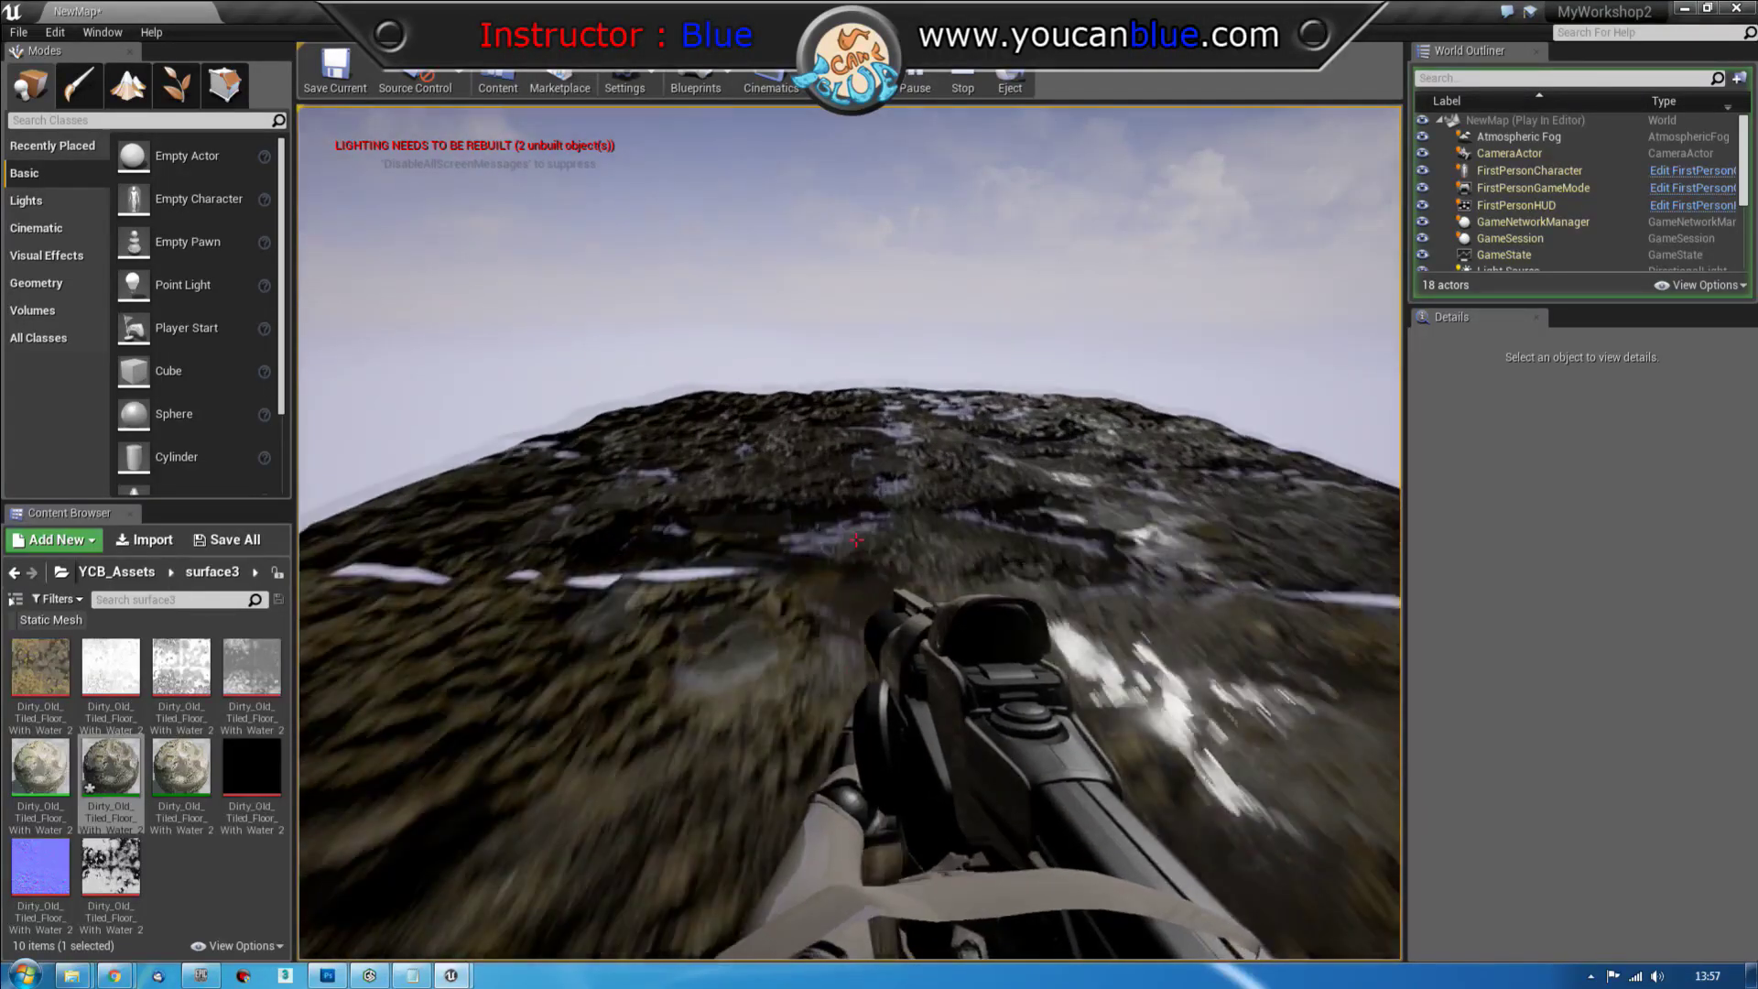
key(Escape)
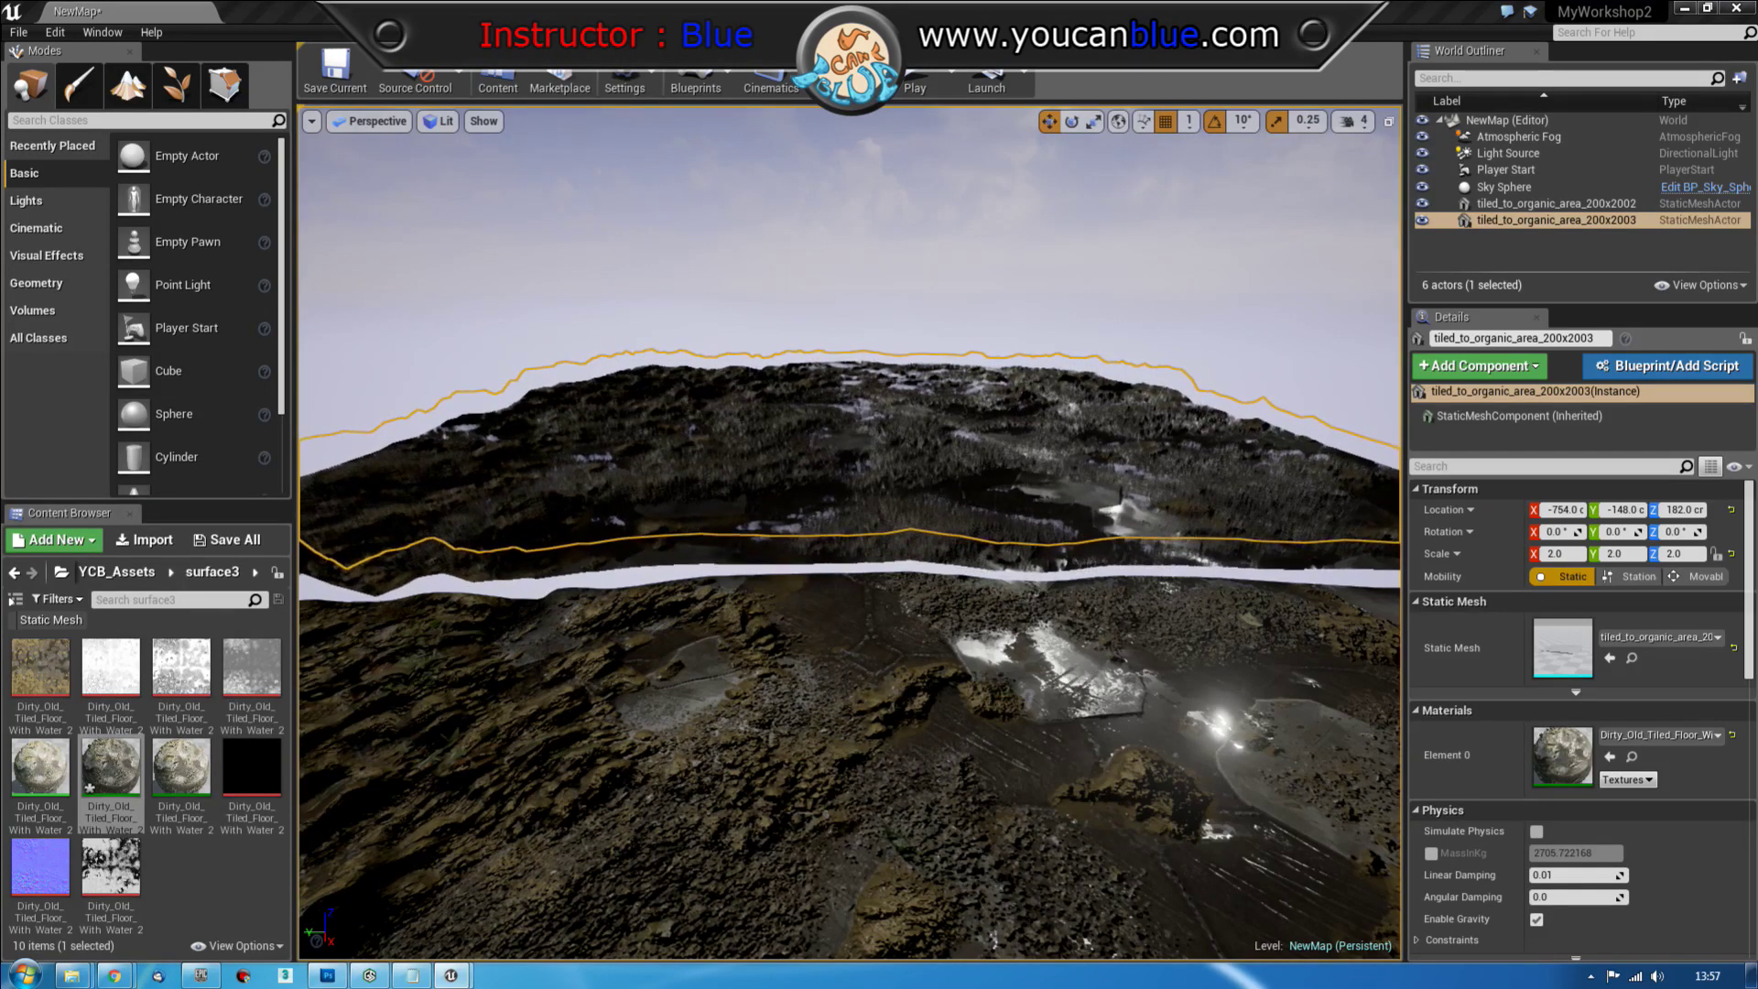
Play the level again from near the seam between the meshes, walk over the darker surface, and stop the session
right_click(980, 732)
click(1027, 689)
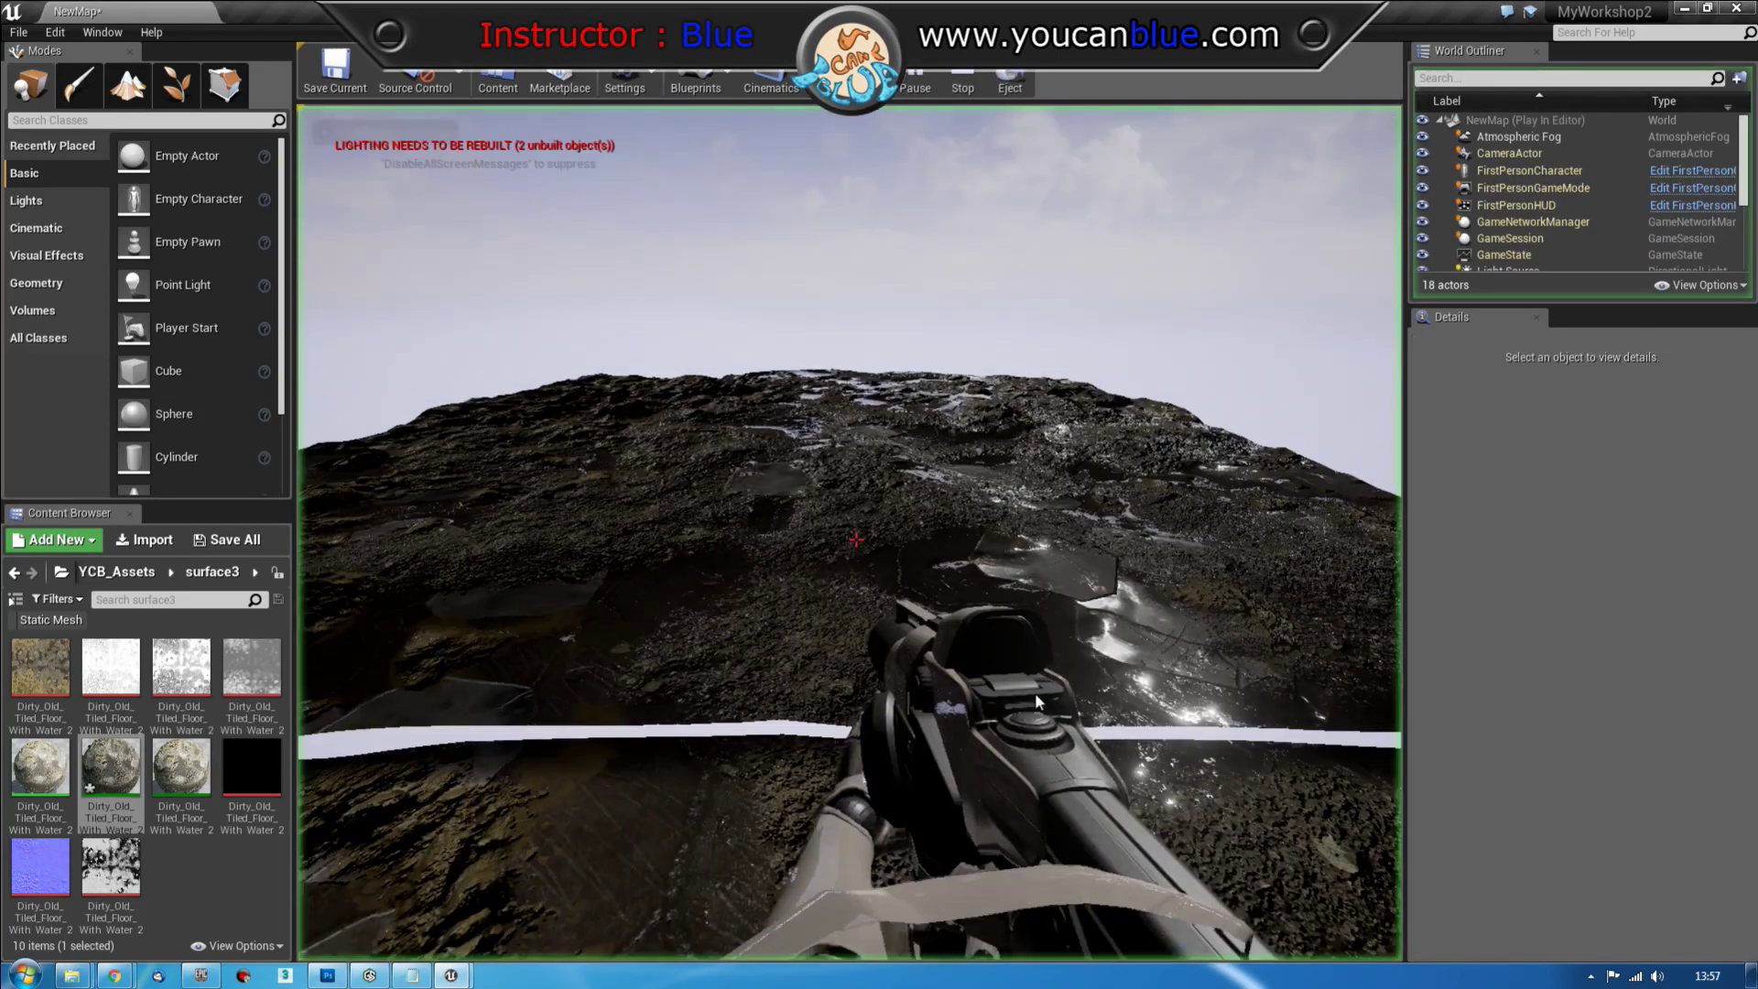
key(w)
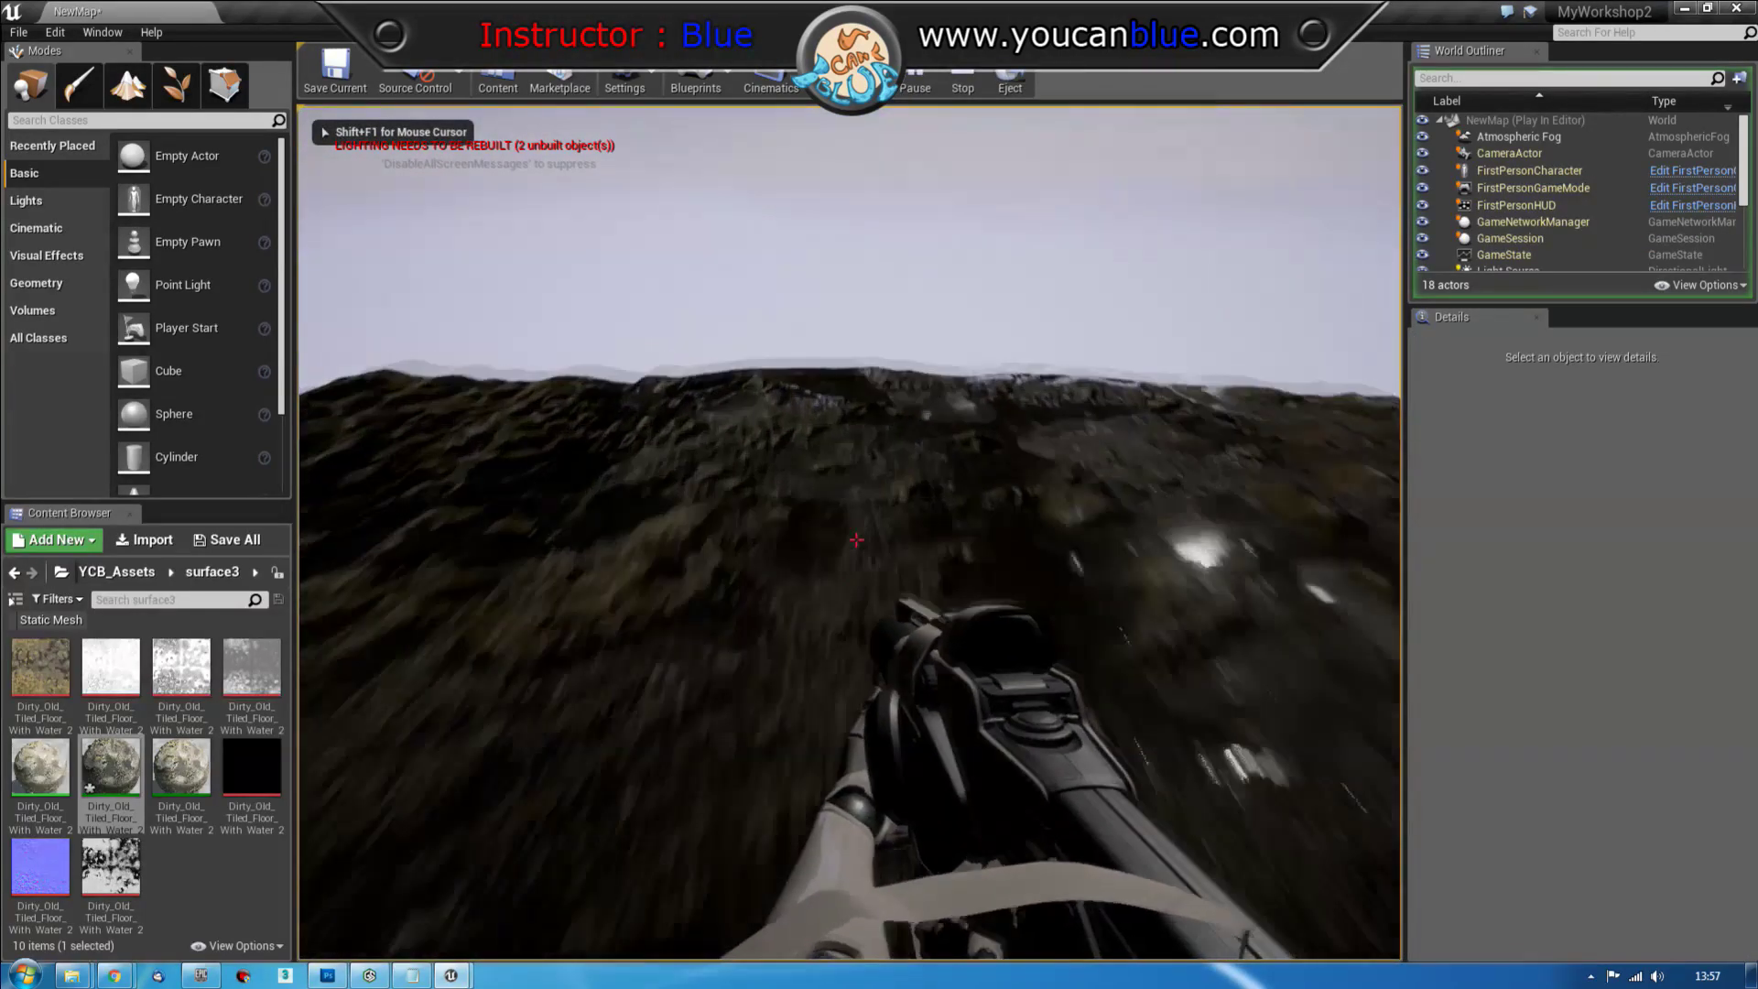
key(w)
key(w)
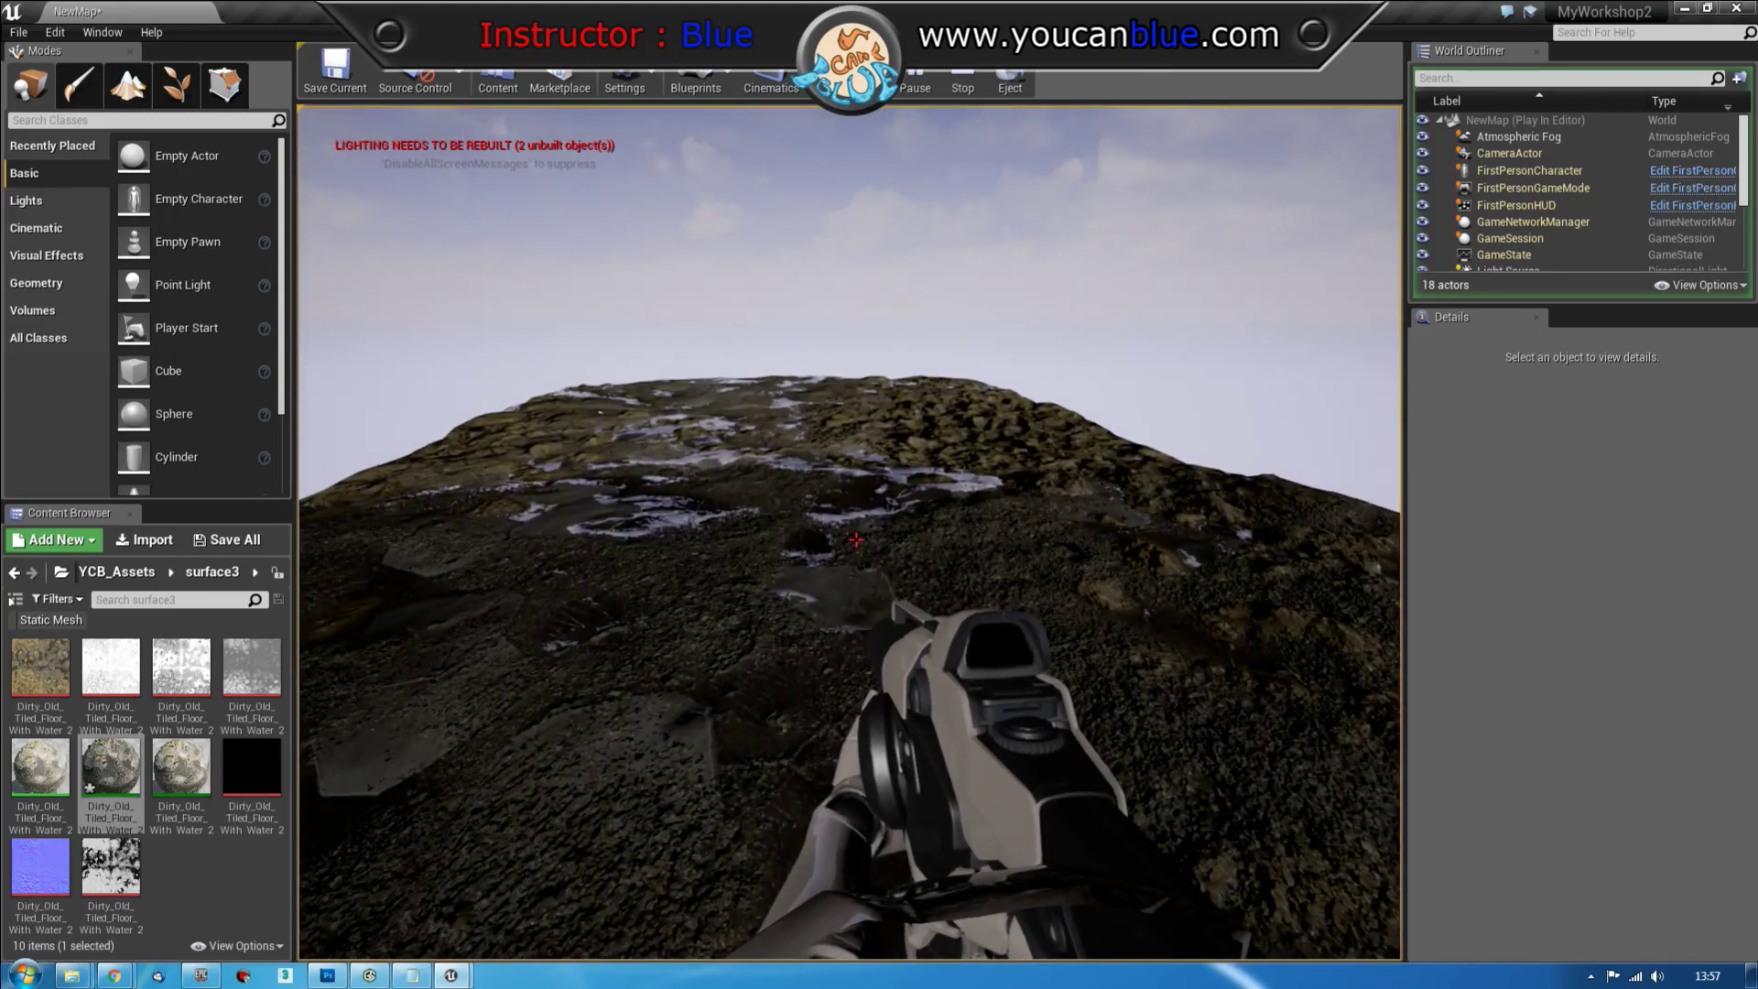
key(Escape)
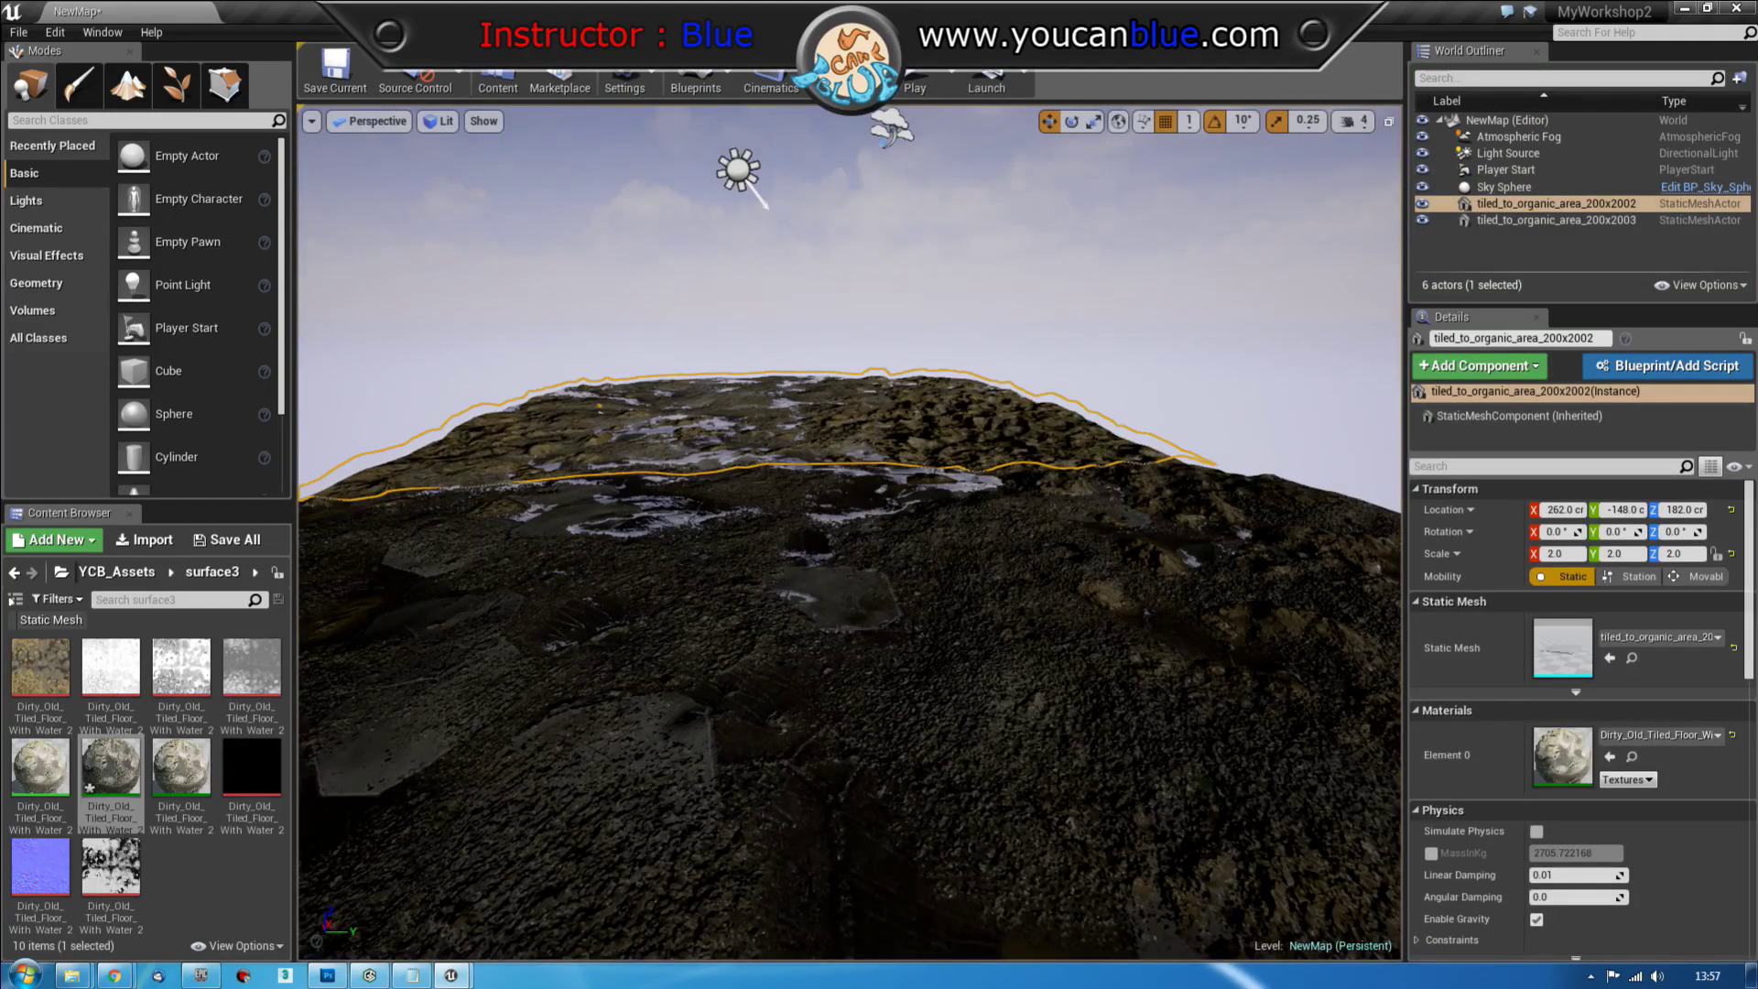